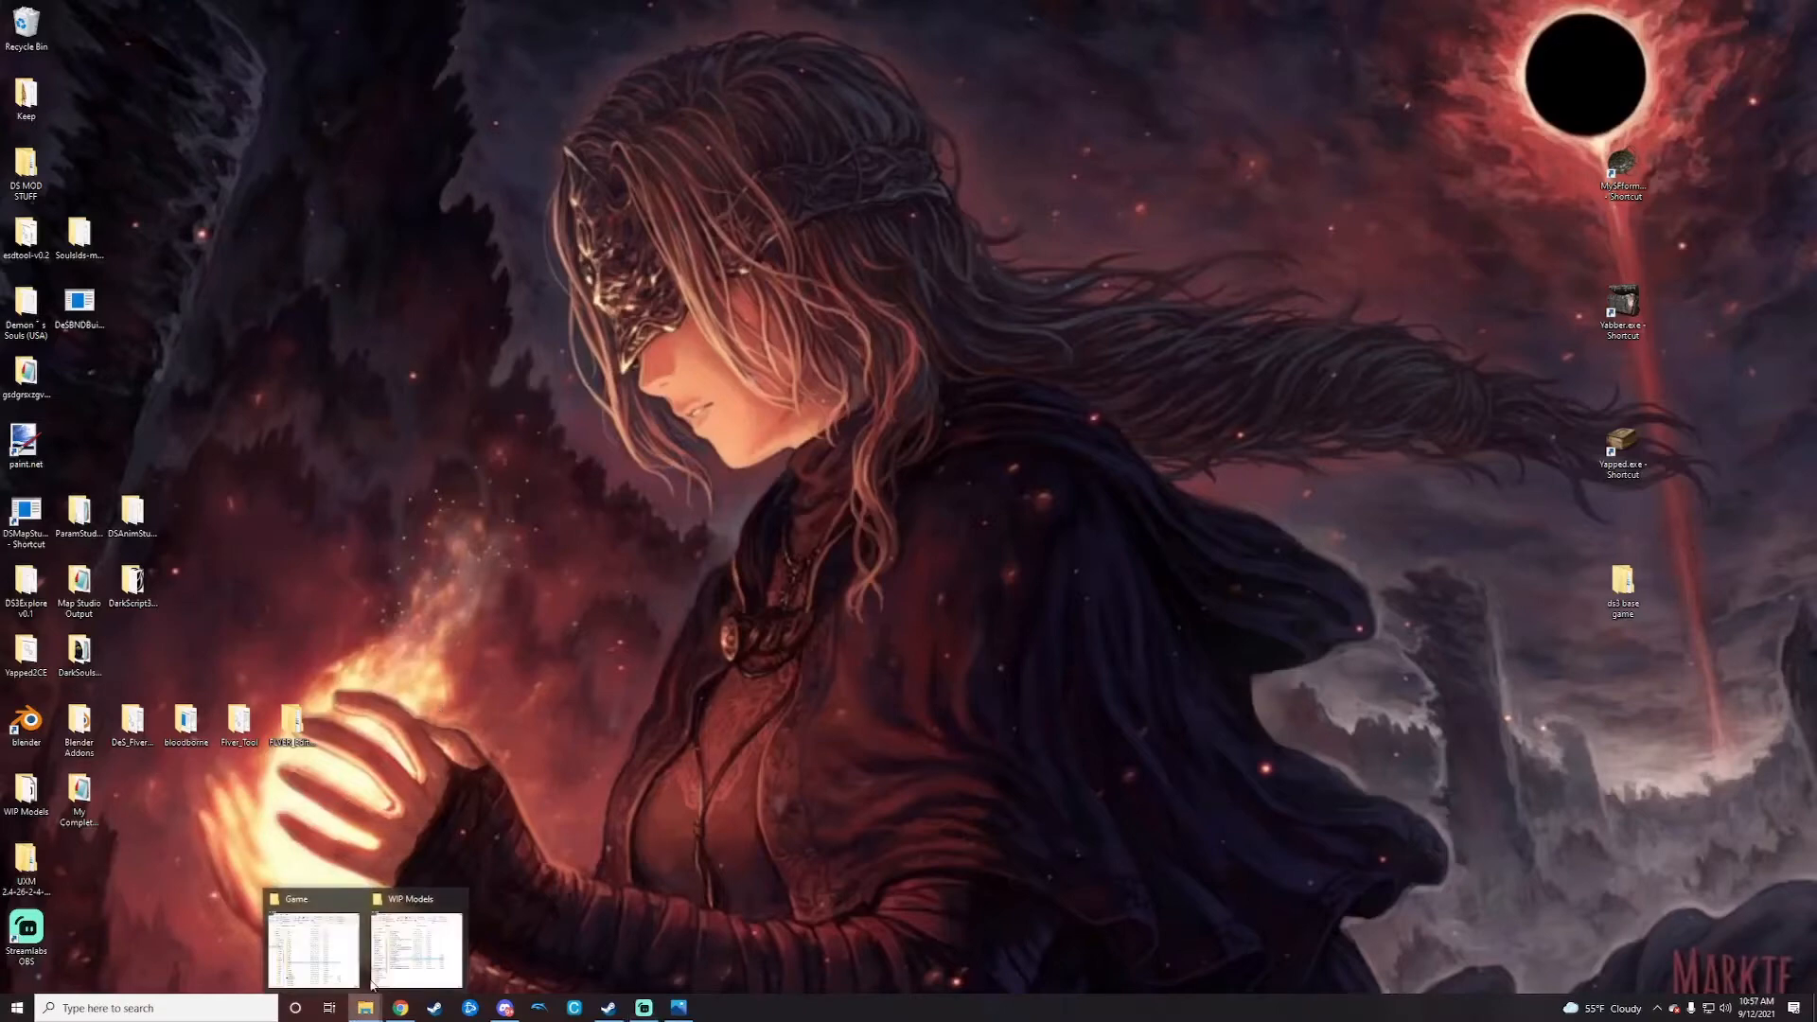
Step: Bring up the Game and WIP Models folders and look through the game's chr folder for the c3160 character files
{"action": "left_click", "coordinate": [353, 980]}
{"action": "left_click", "coordinate": [416, 926]}
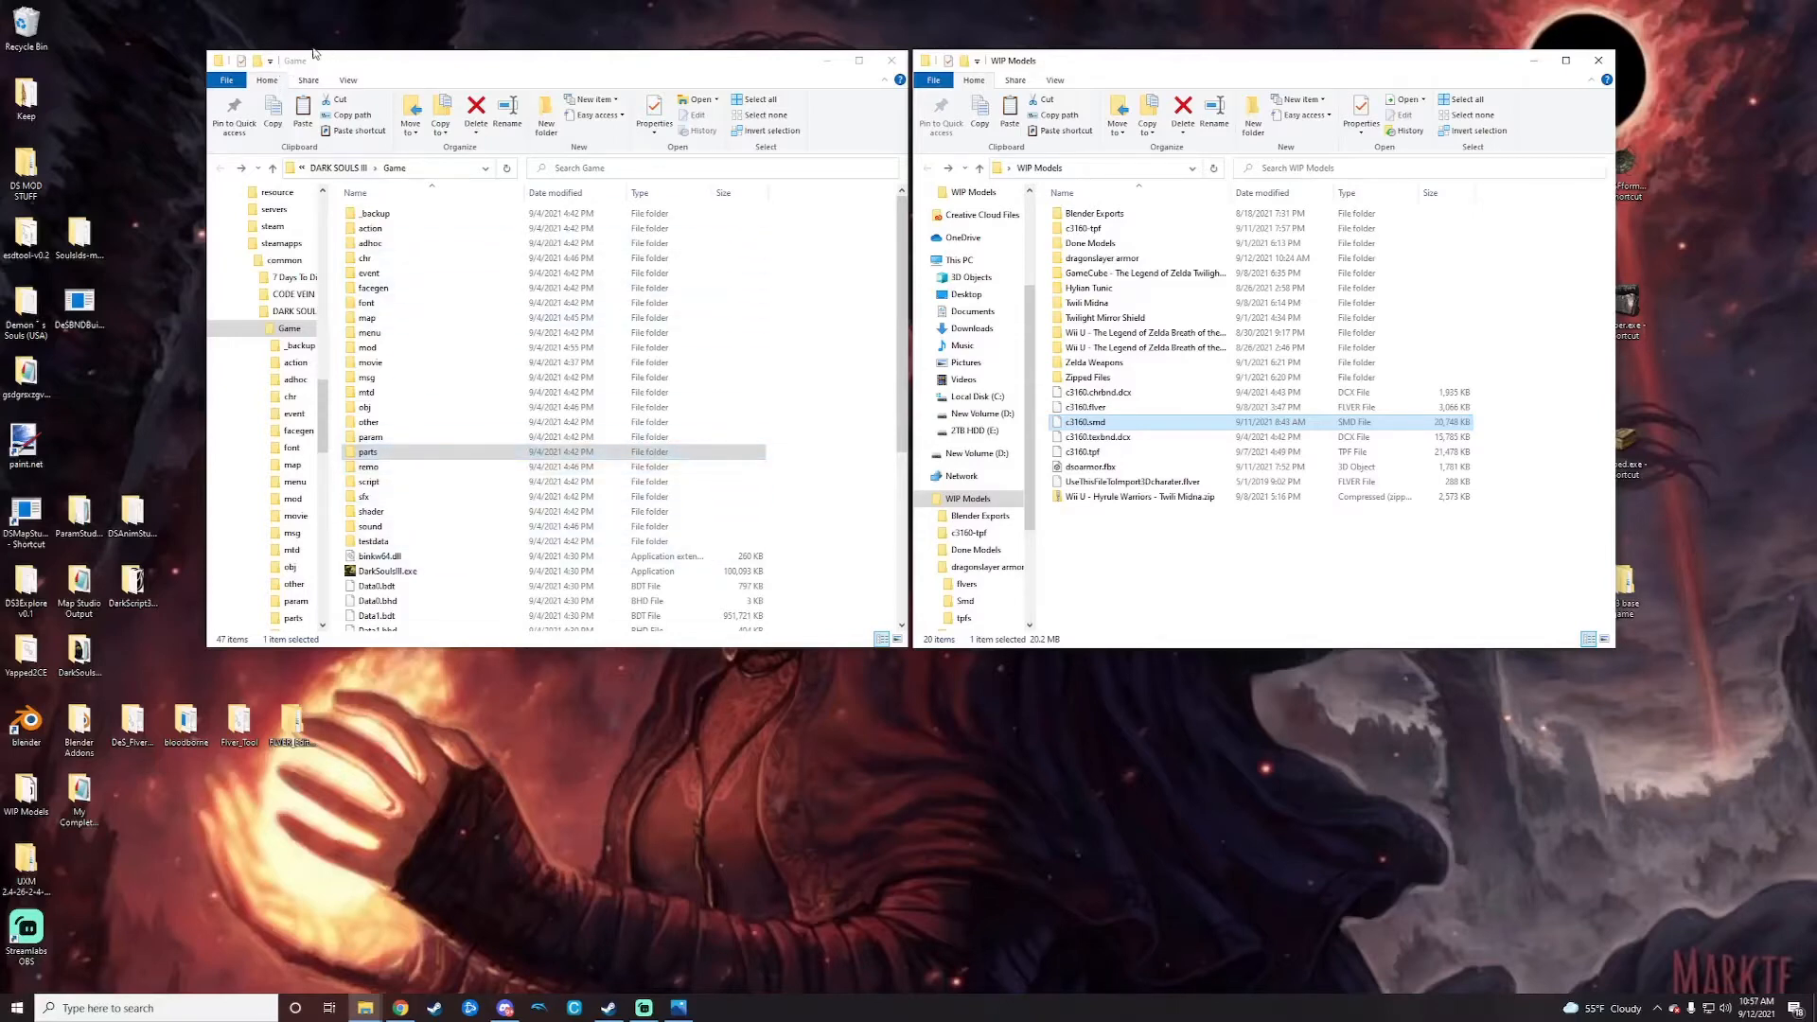
{"action": "double_click", "coordinate": [392, 260]}
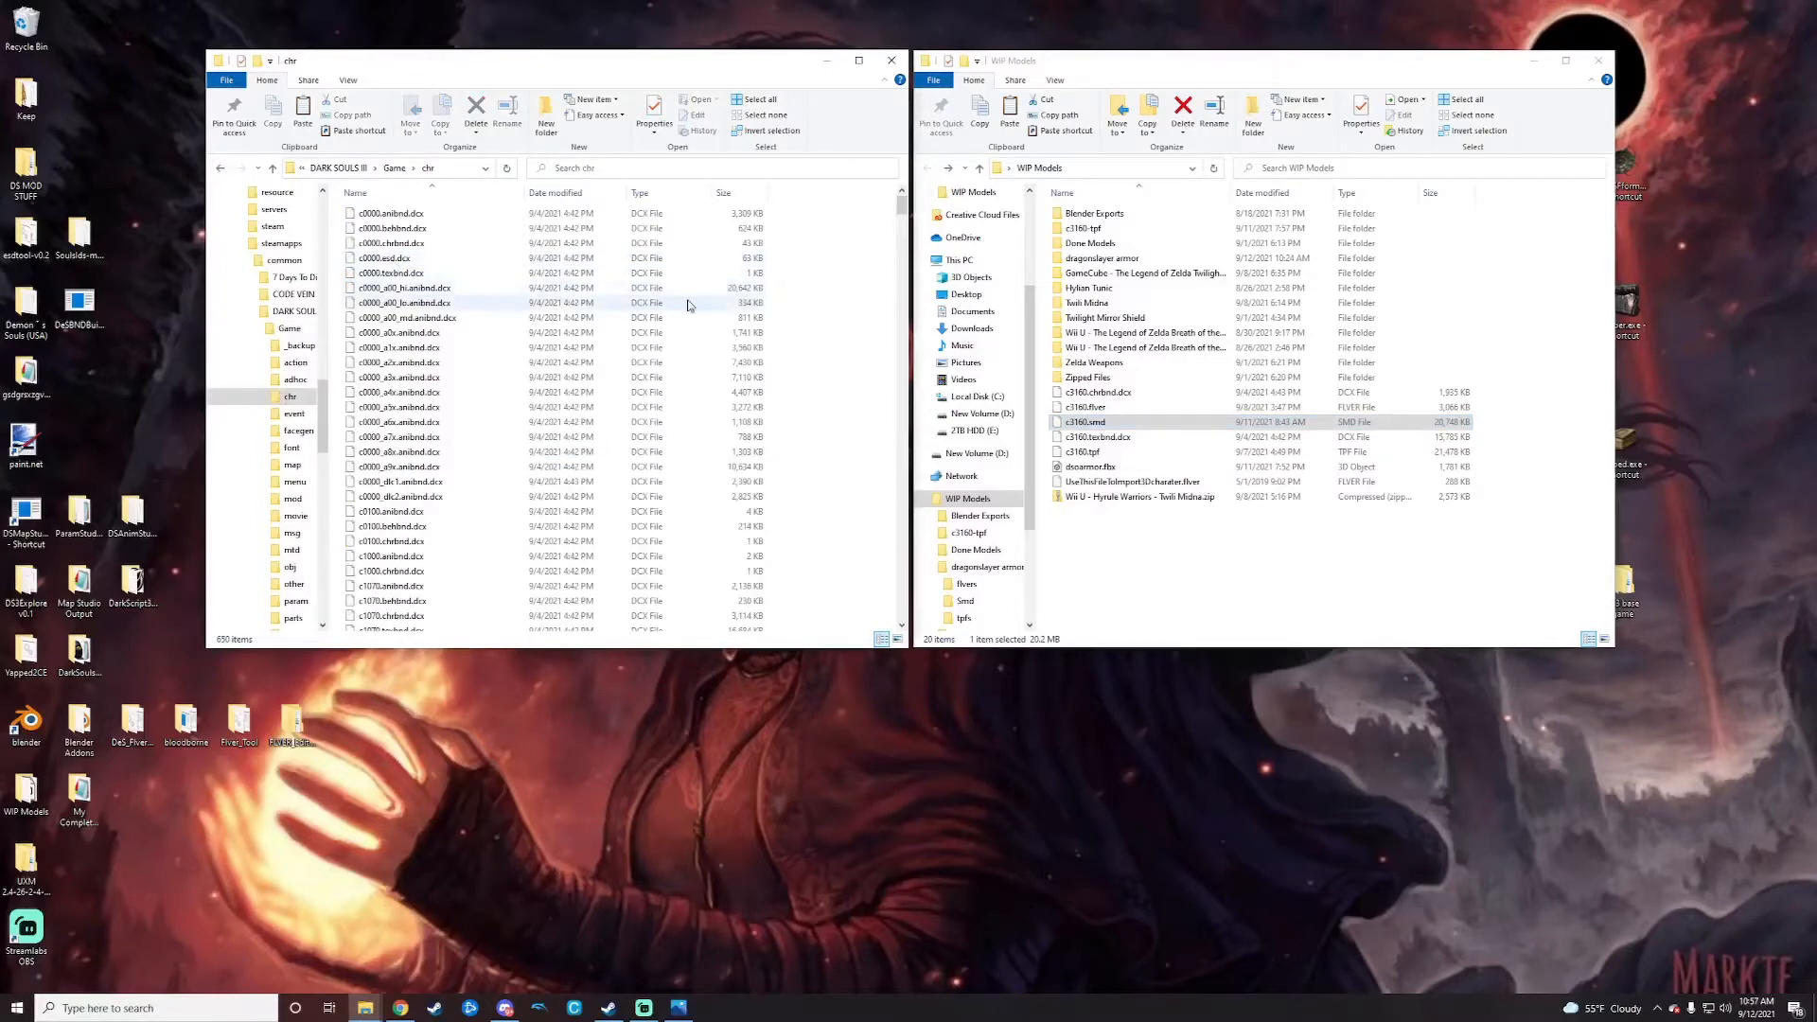
{"action": "scroll", "coordinate": [455, 436], "scroll_direction": "down", "scroll_amount": 20}
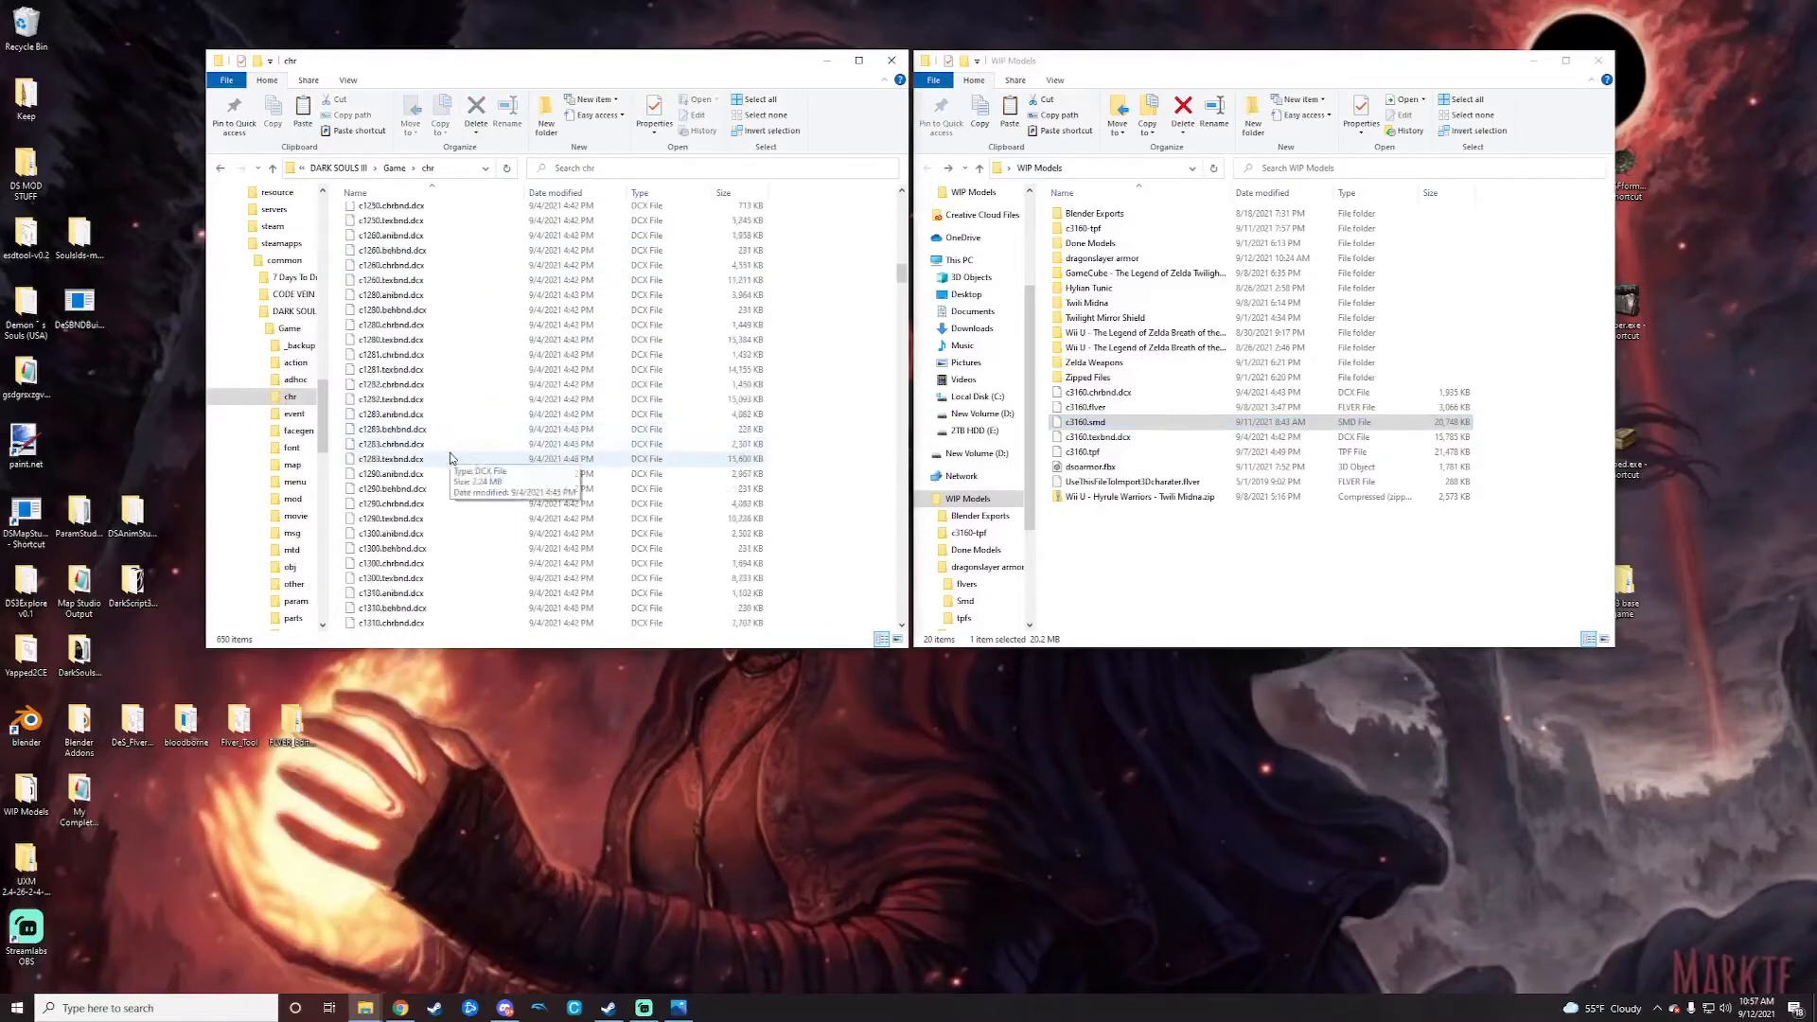
{"action": "scroll", "coordinate": [451, 460], "scroll_direction": "down", "scroll_amount": 15}
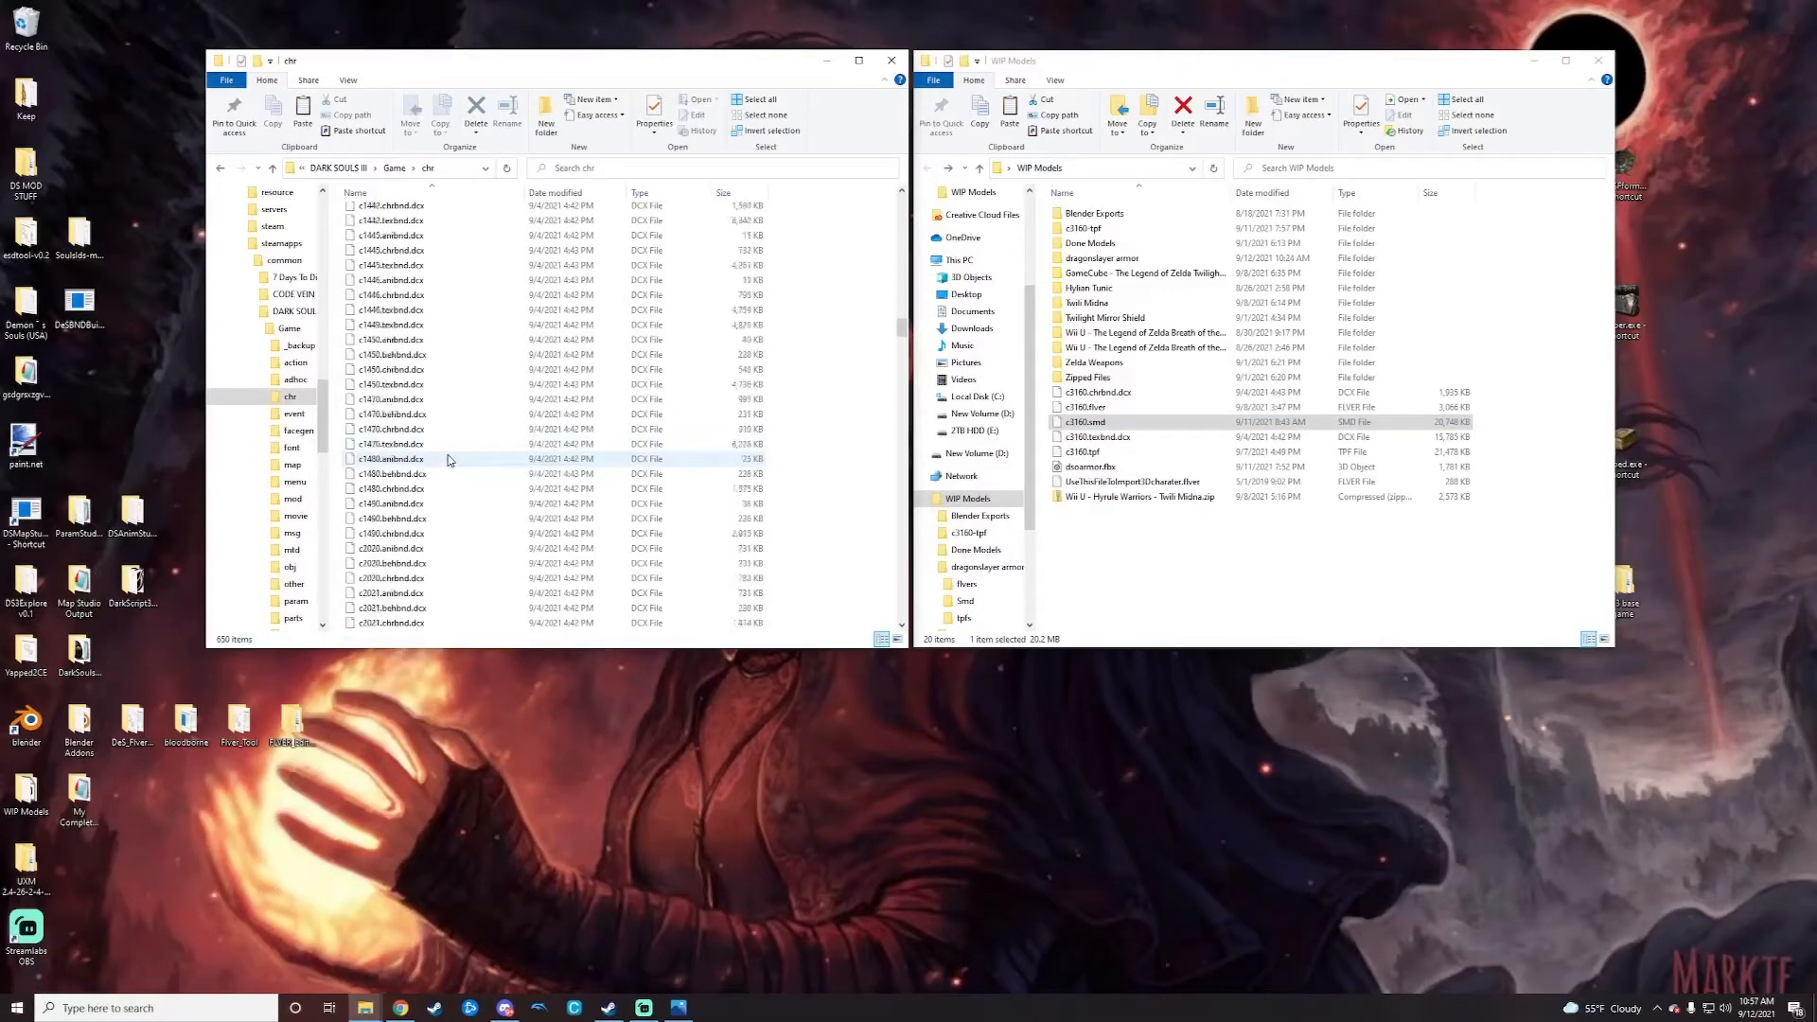
{"action": "scroll", "coordinate": [445, 462], "scroll_direction": "down", "scroll_amount": 15}
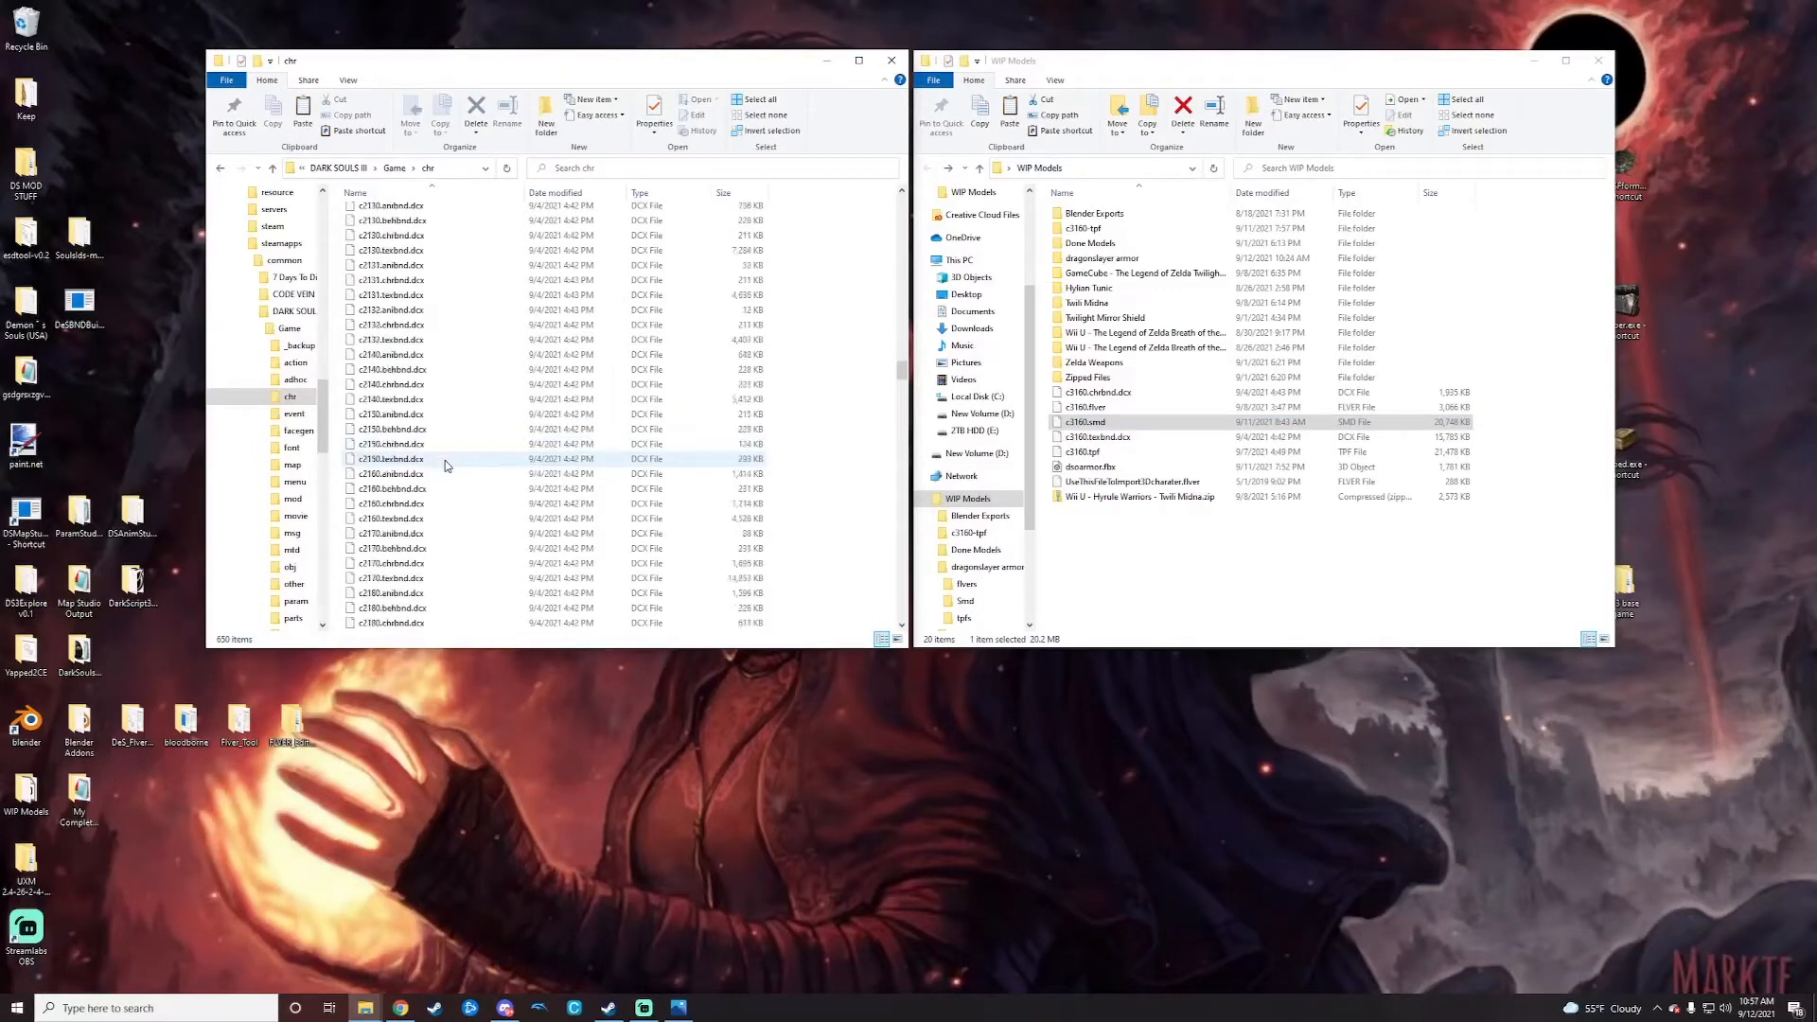
{"action": "scroll", "coordinate": [436, 475], "scroll_direction": "down", "scroll_amount": 20}
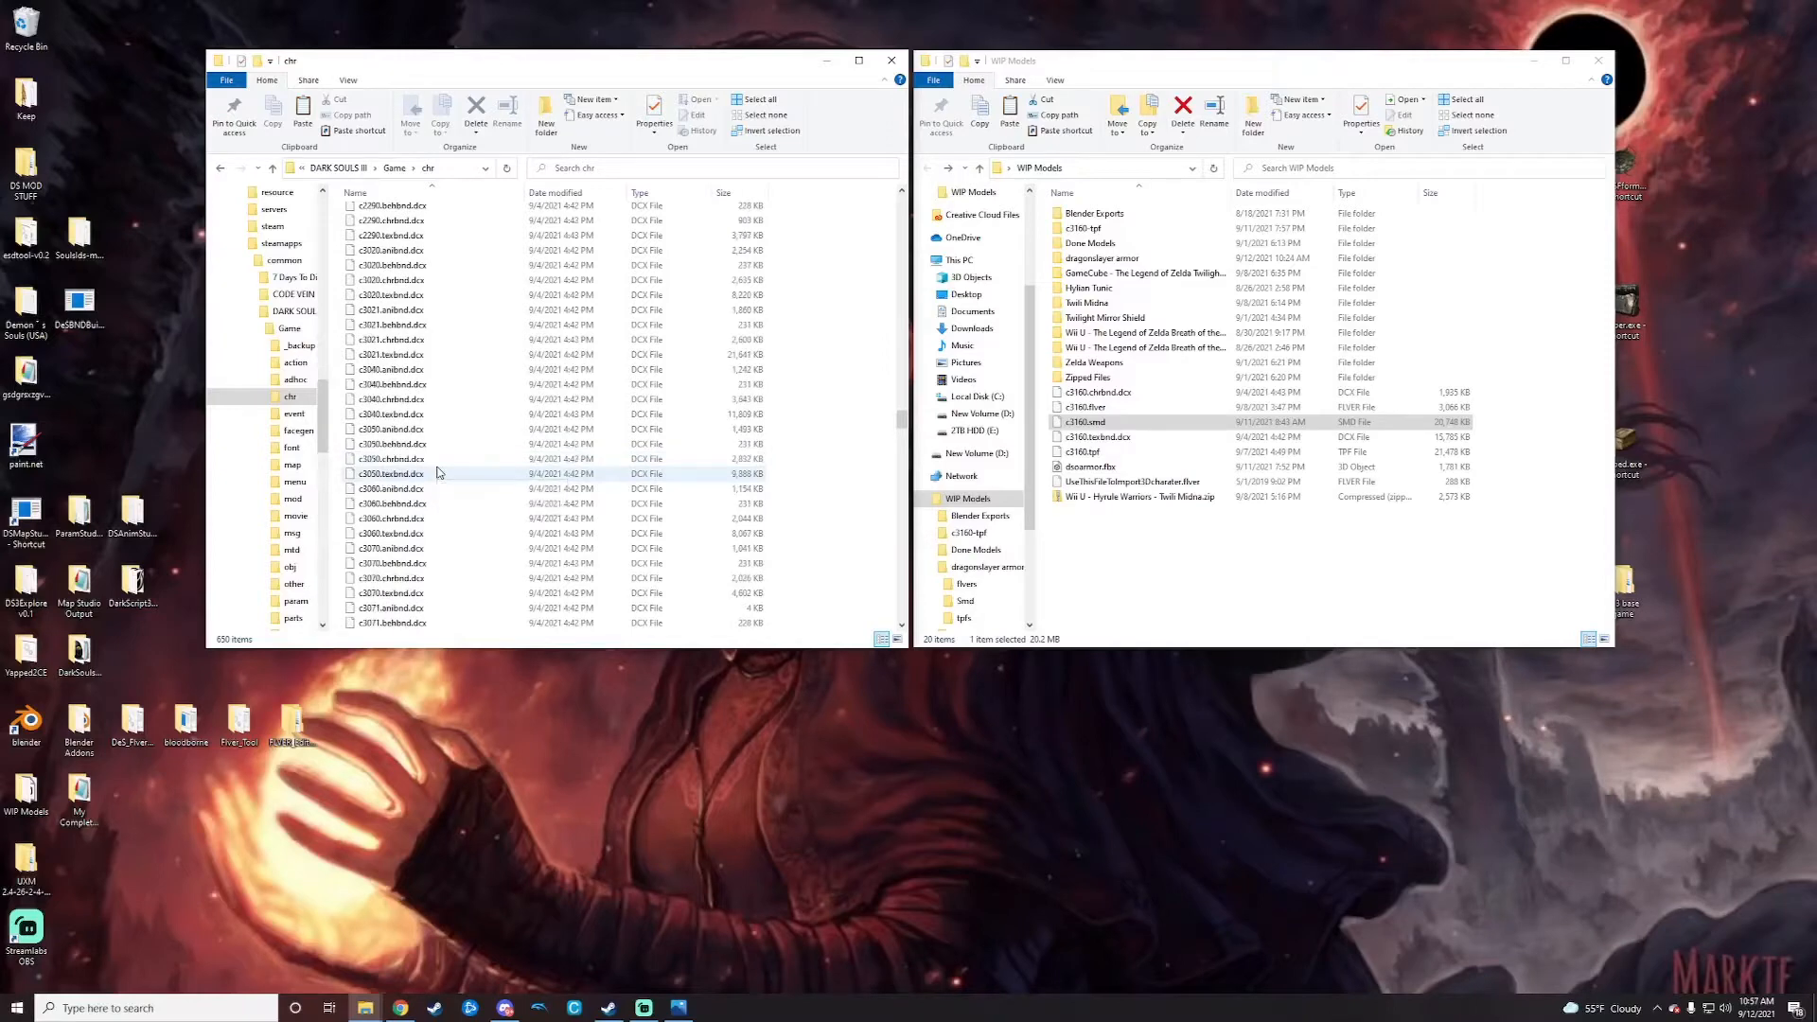
{"action": "scroll", "coordinate": [426, 485], "scroll_direction": "down", "scroll_amount": 10}
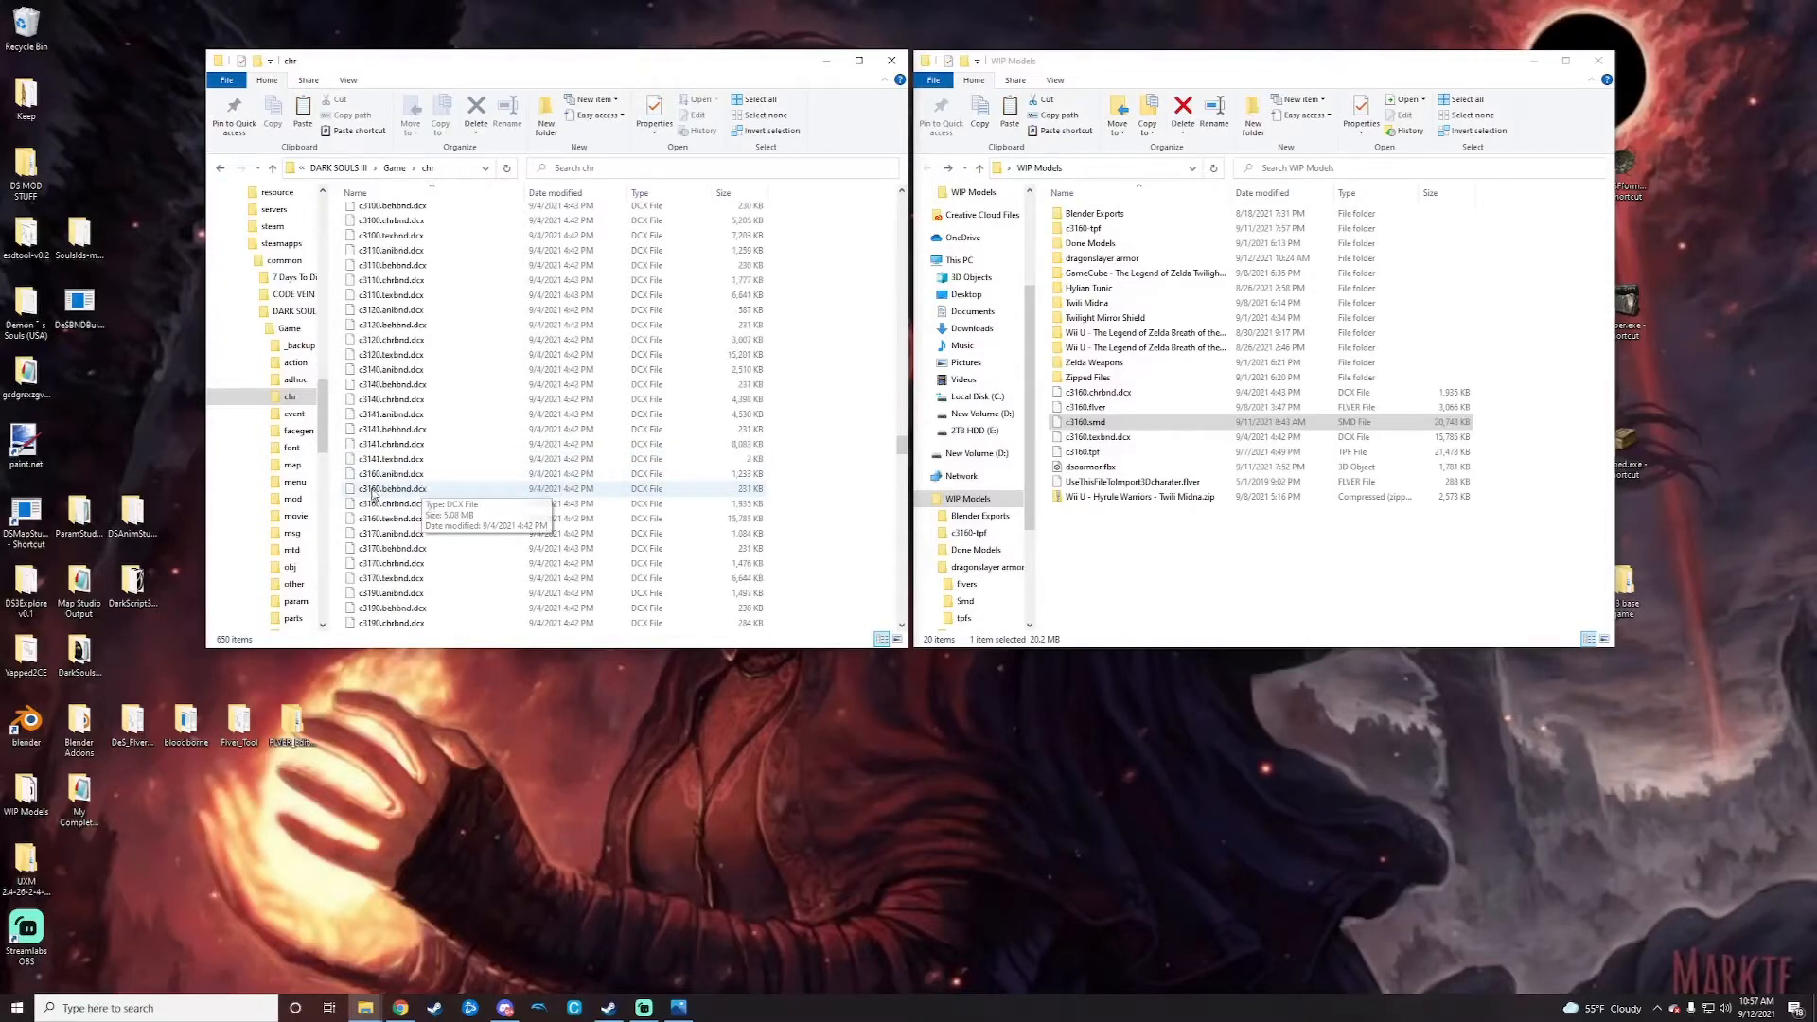
{"action": "scroll", "coordinate": [409, 481], "scroll_direction": "down", "scroll_amount": 1}
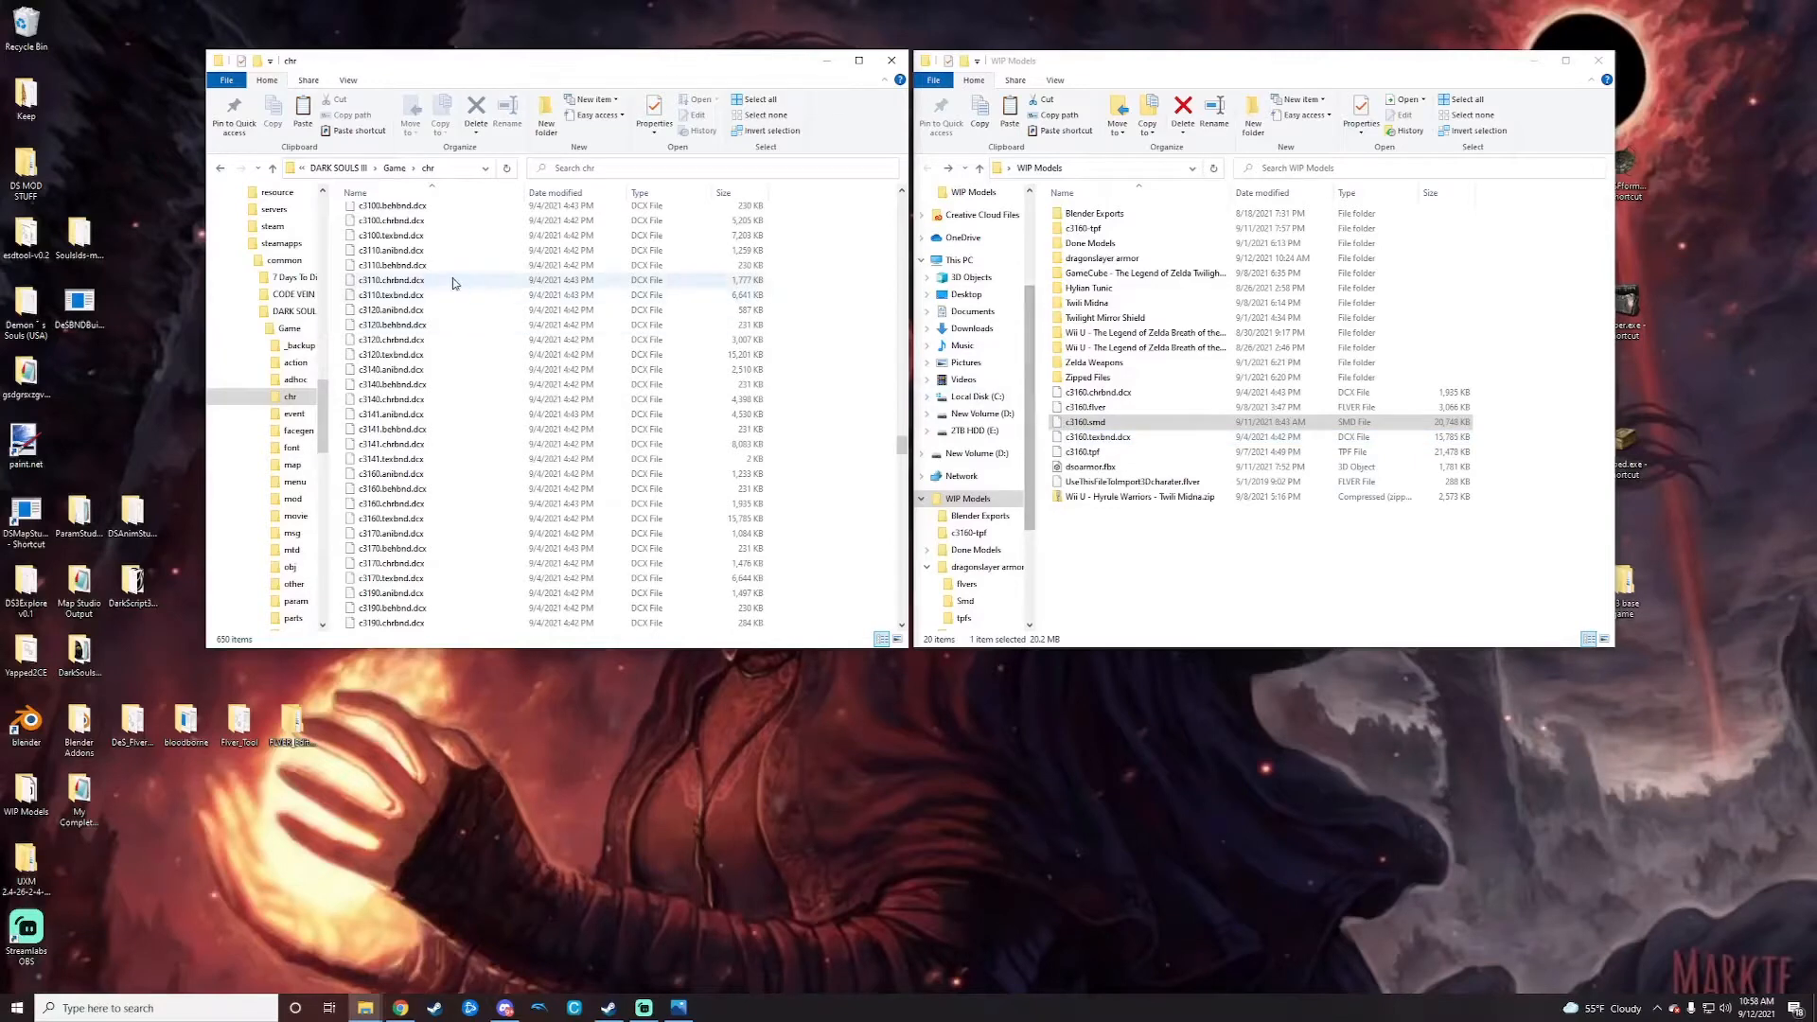
{"action": "key", "text": "BackSpace"}
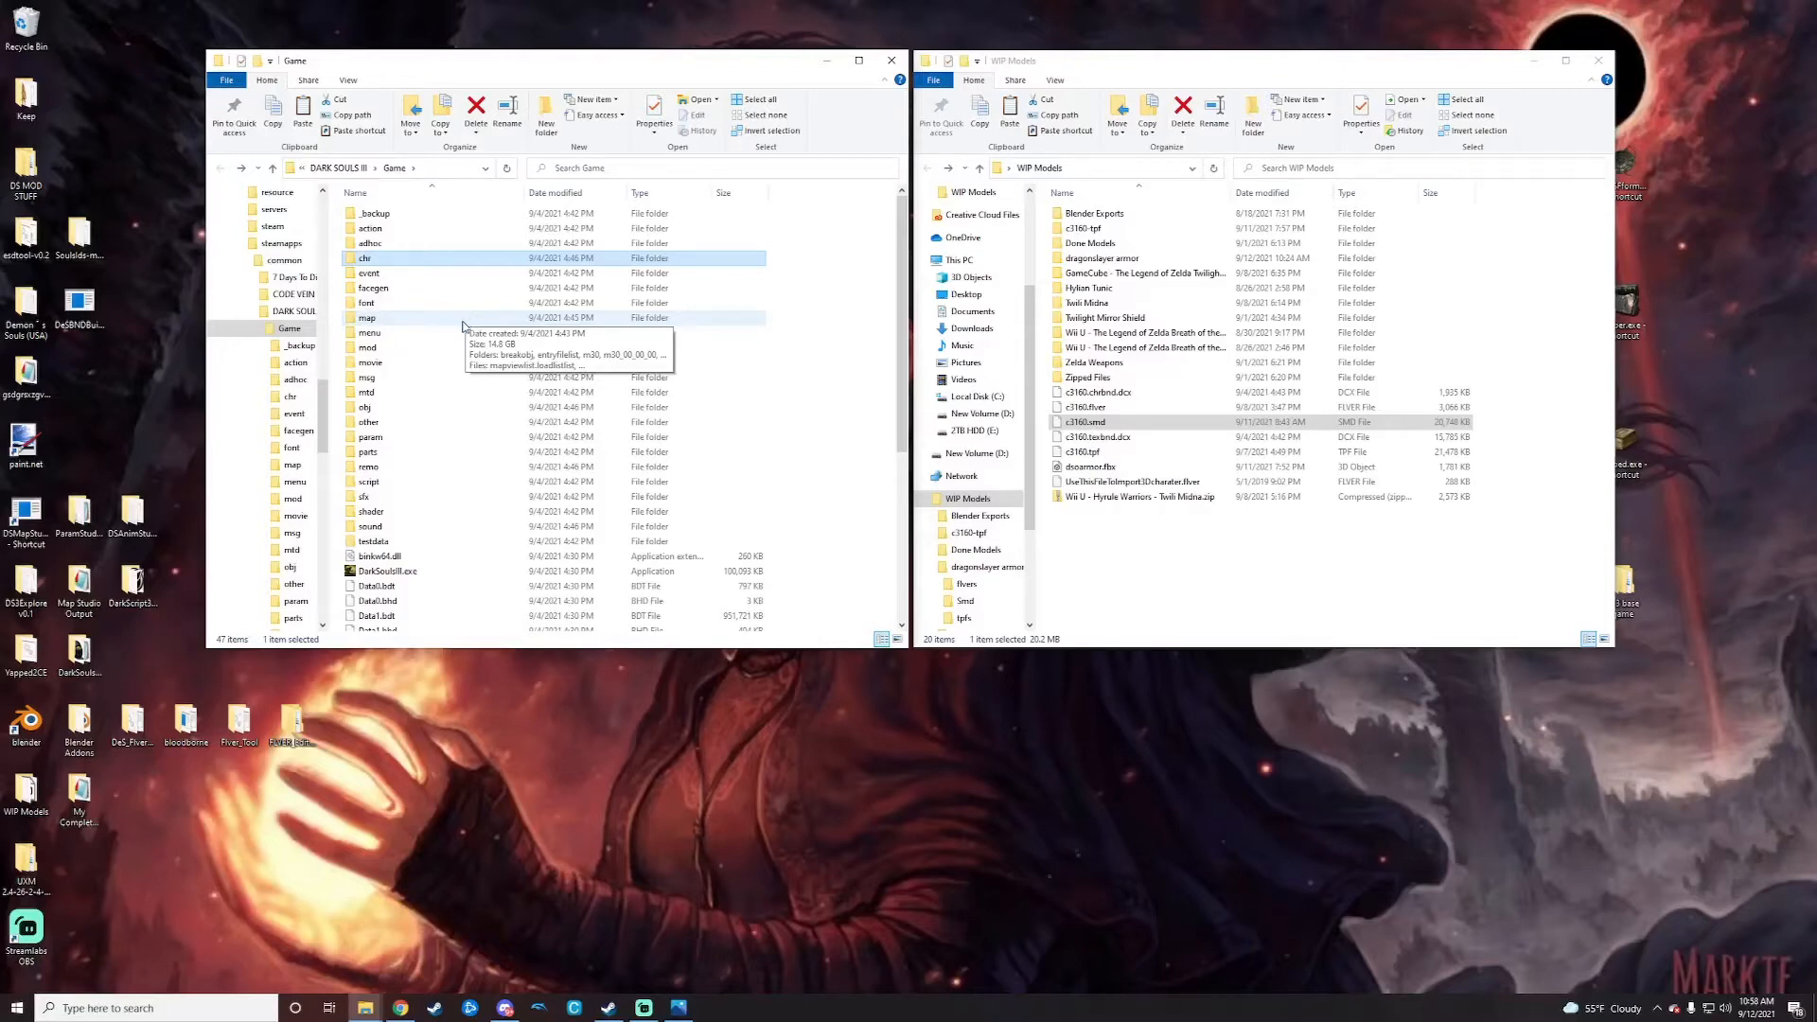
Step: Look through the partsbnd files in the game's parts folder and return to the Game folder
{"action": "double_click", "coordinate": [464, 453]}
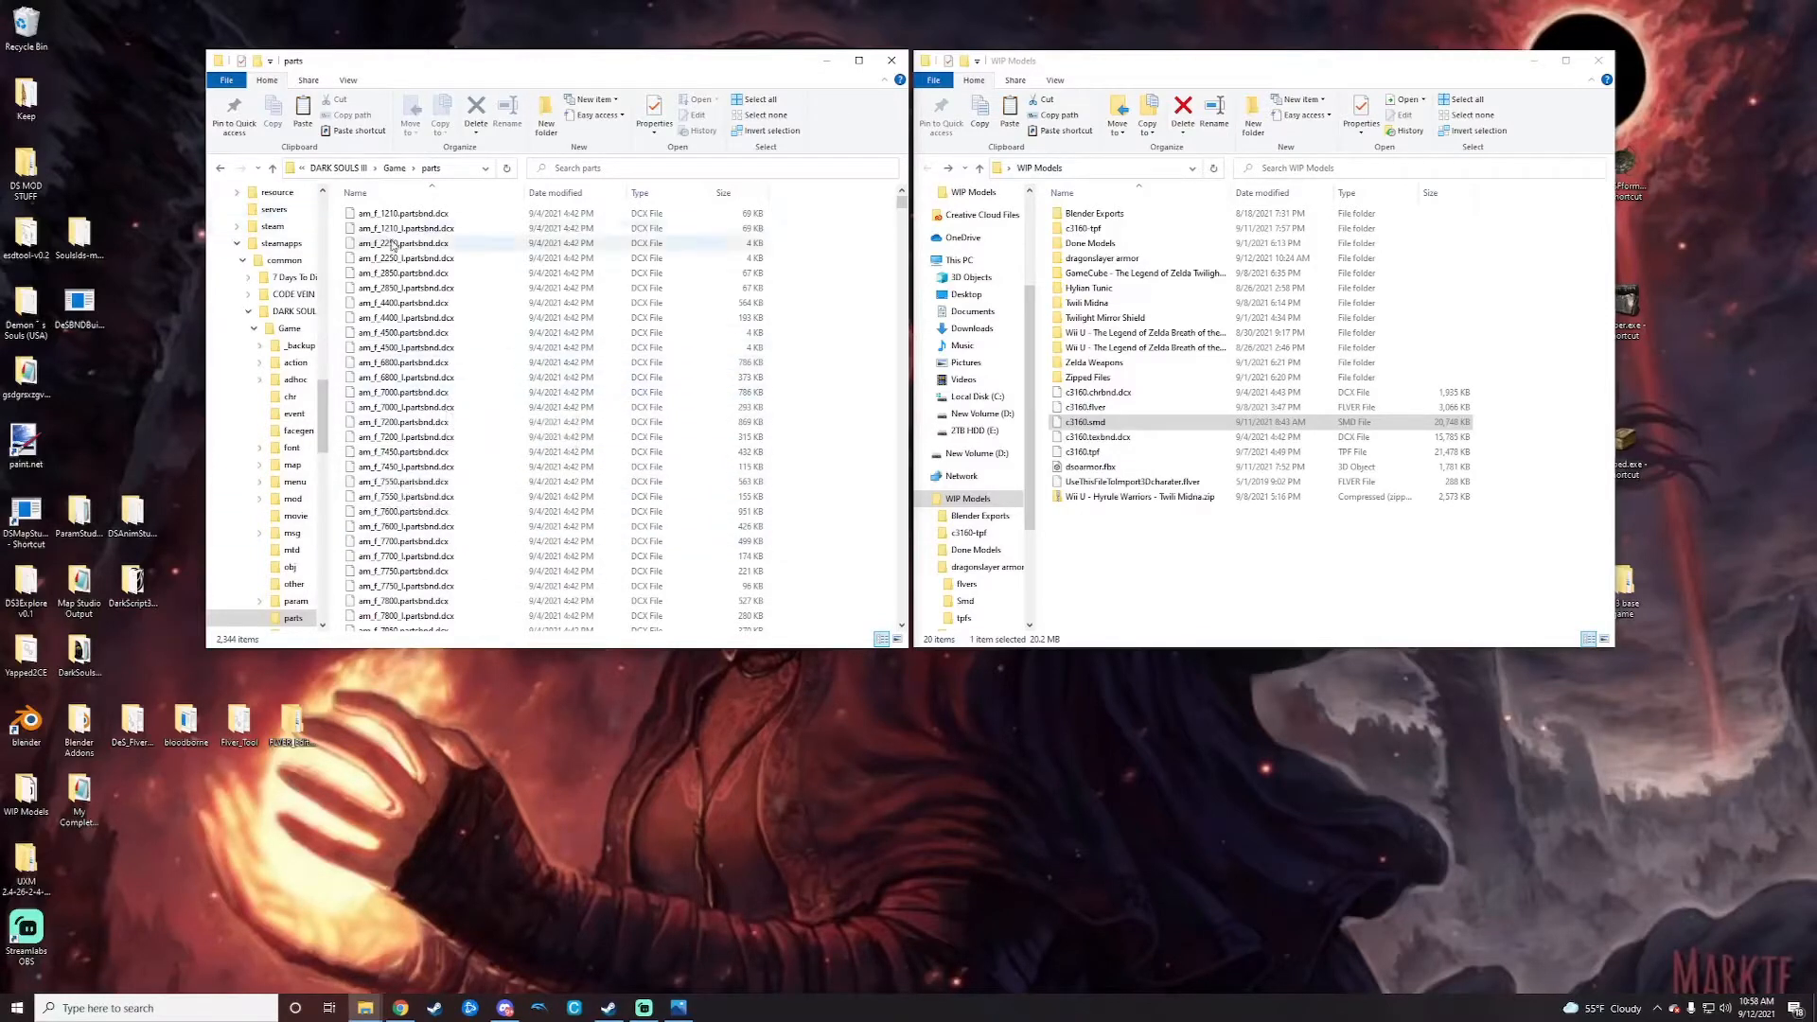
{"action": "scroll", "coordinate": [389, 312], "scroll_direction": "down", "scroll_amount": 3}
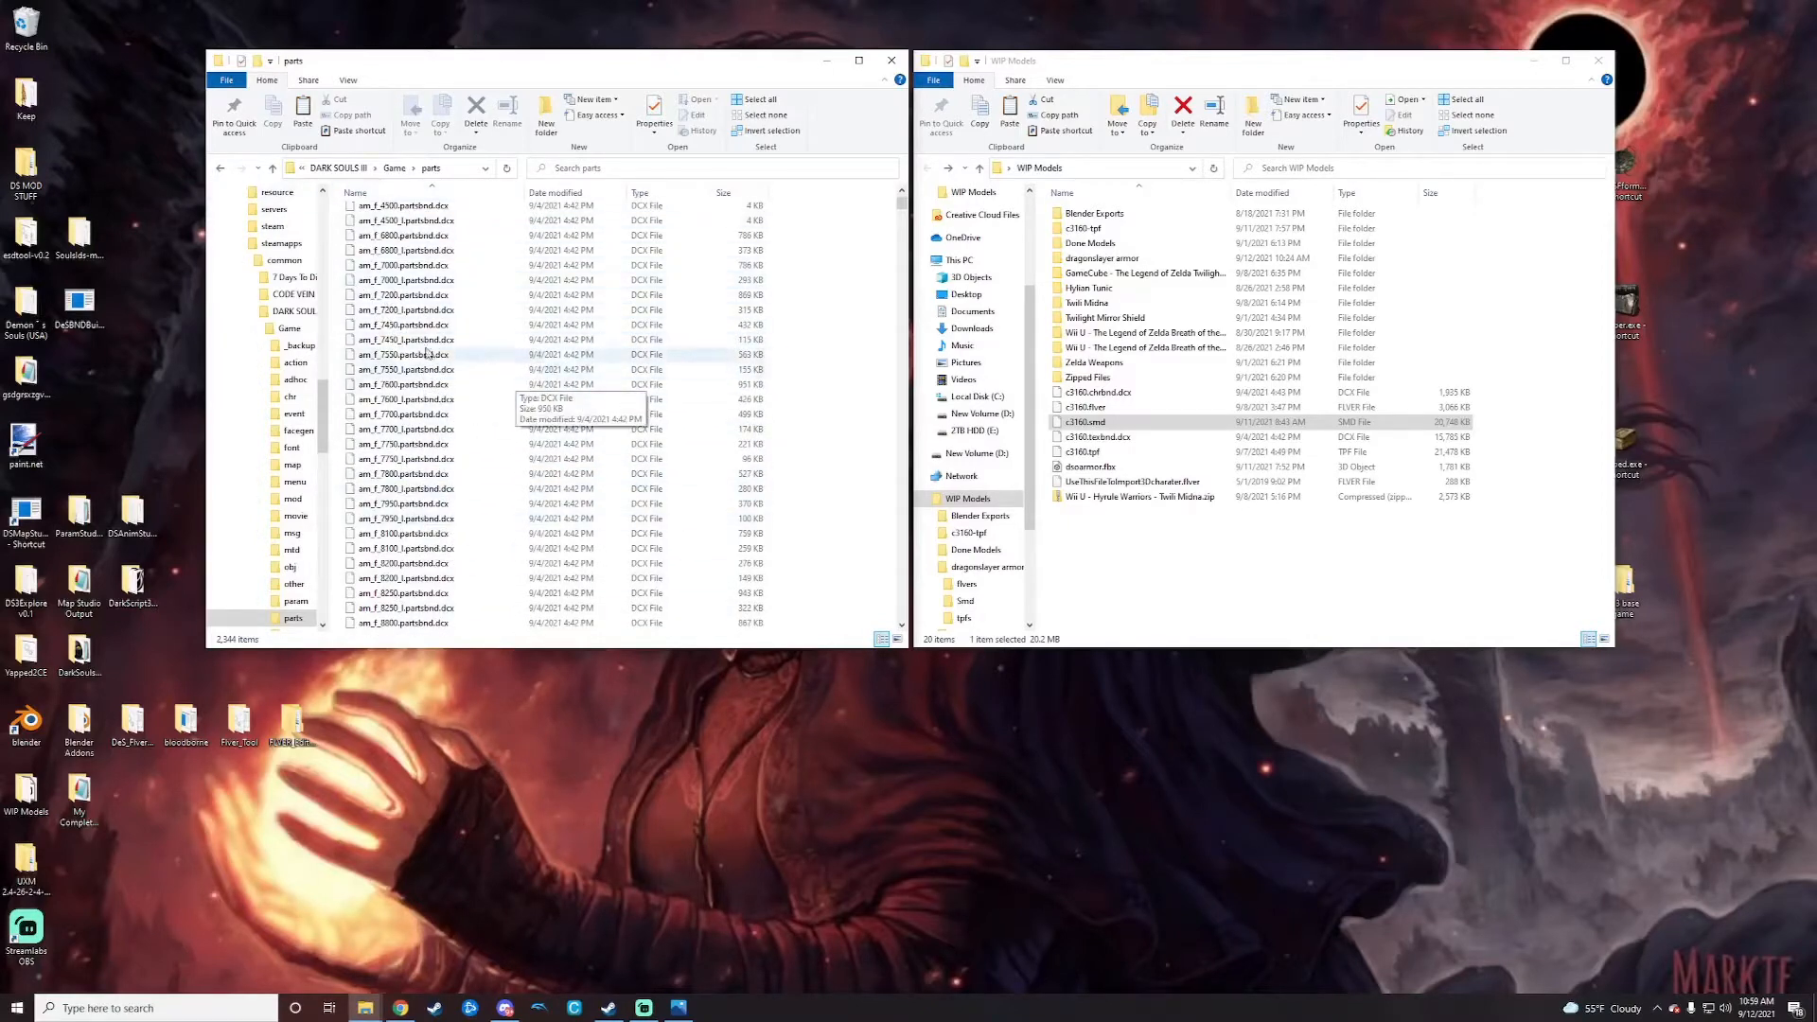
{"action": "left_click", "coordinate": [220, 174]}
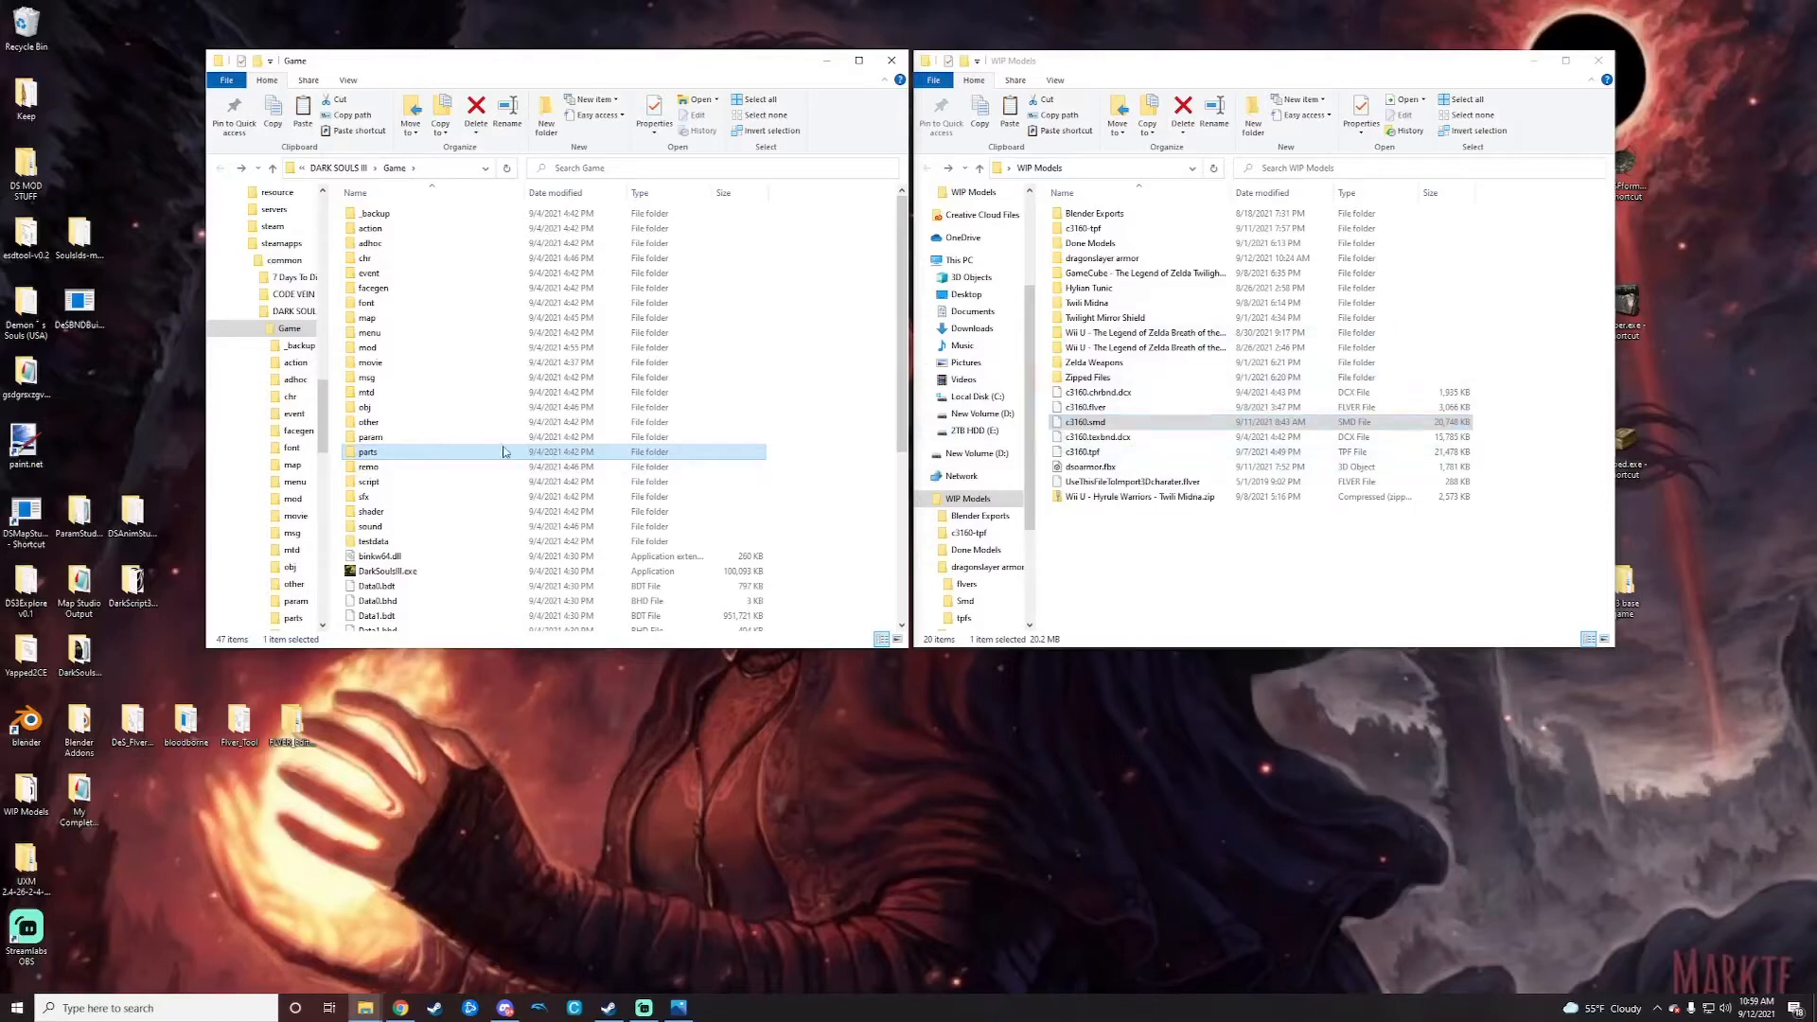
Step: Examine the FLVER files in the dragonslayer armor's flvers folder and the model converters in the bloodborne folder on the desktop
{"action": "double_click", "coordinate": [1103, 260]}
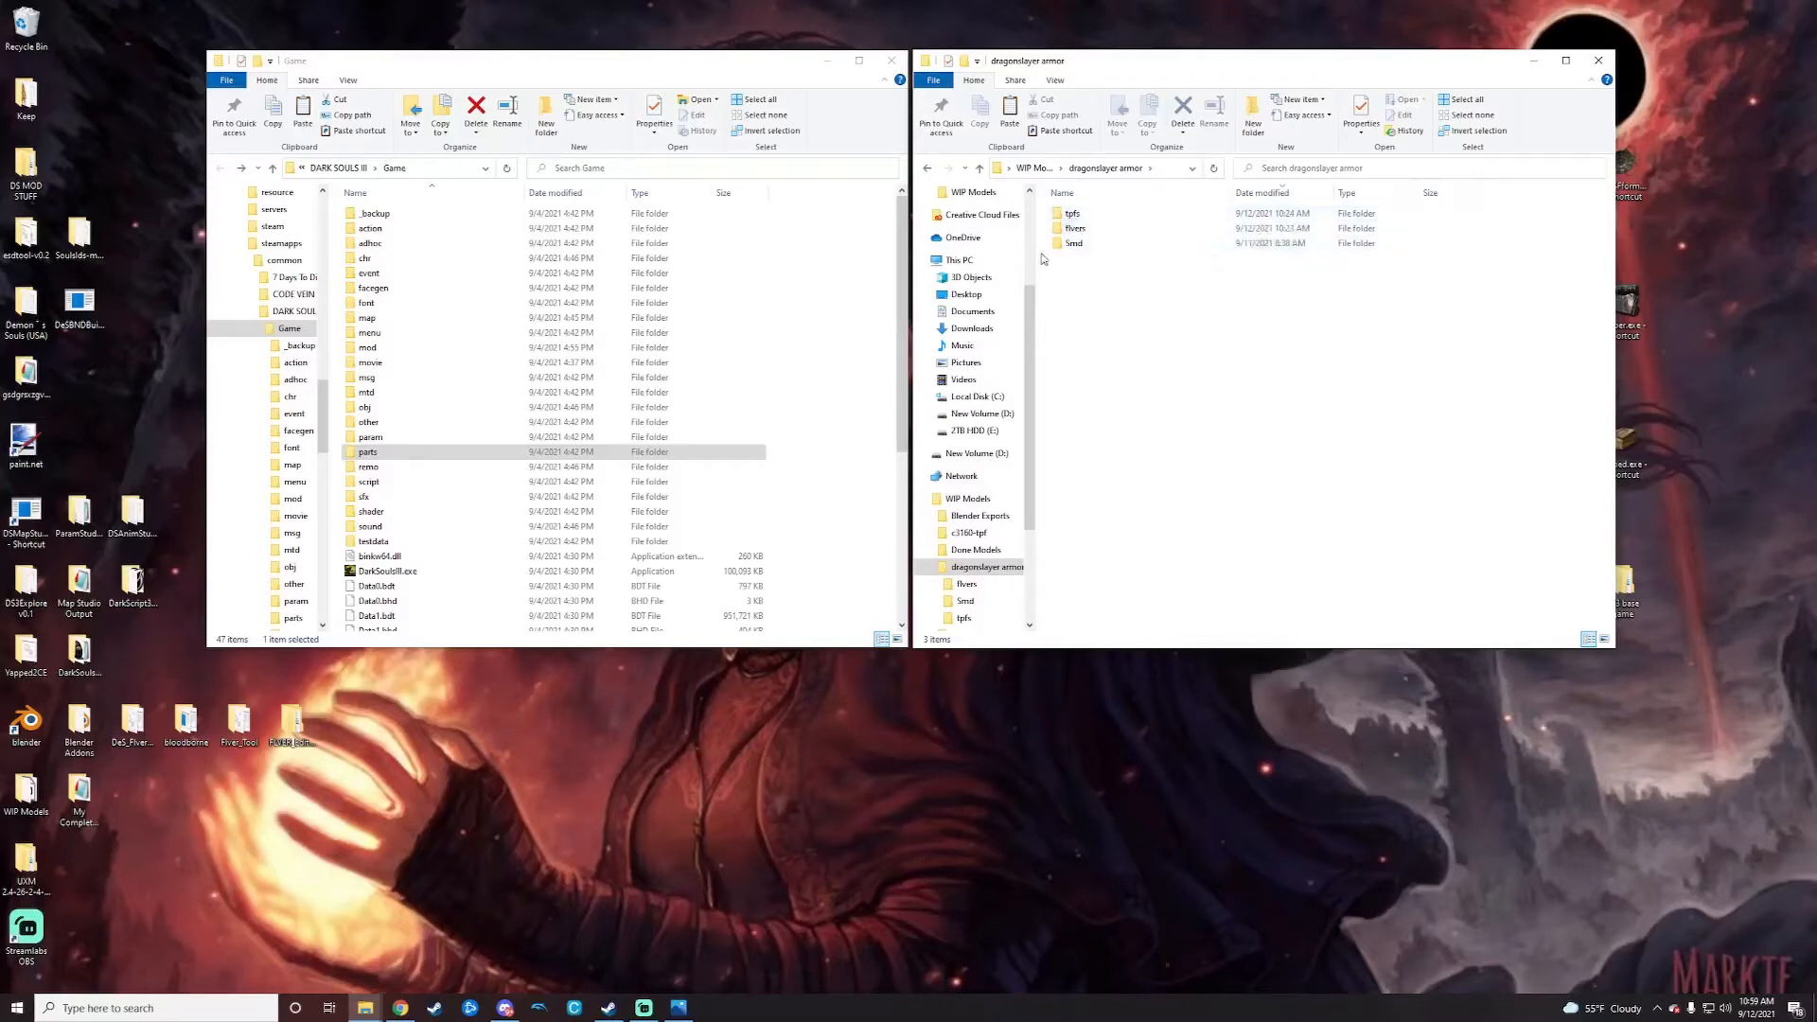
{"action": "left_click", "coordinate": [1098, 233]}
{"action": "double_click", "coordinate": [1098, 233]}
{"action": "left_click_drag", "start_coordinate": [1149, 333], "coordinate": [1141, 210]}
{"action": "double_click", "coordinate": [187, 721]}
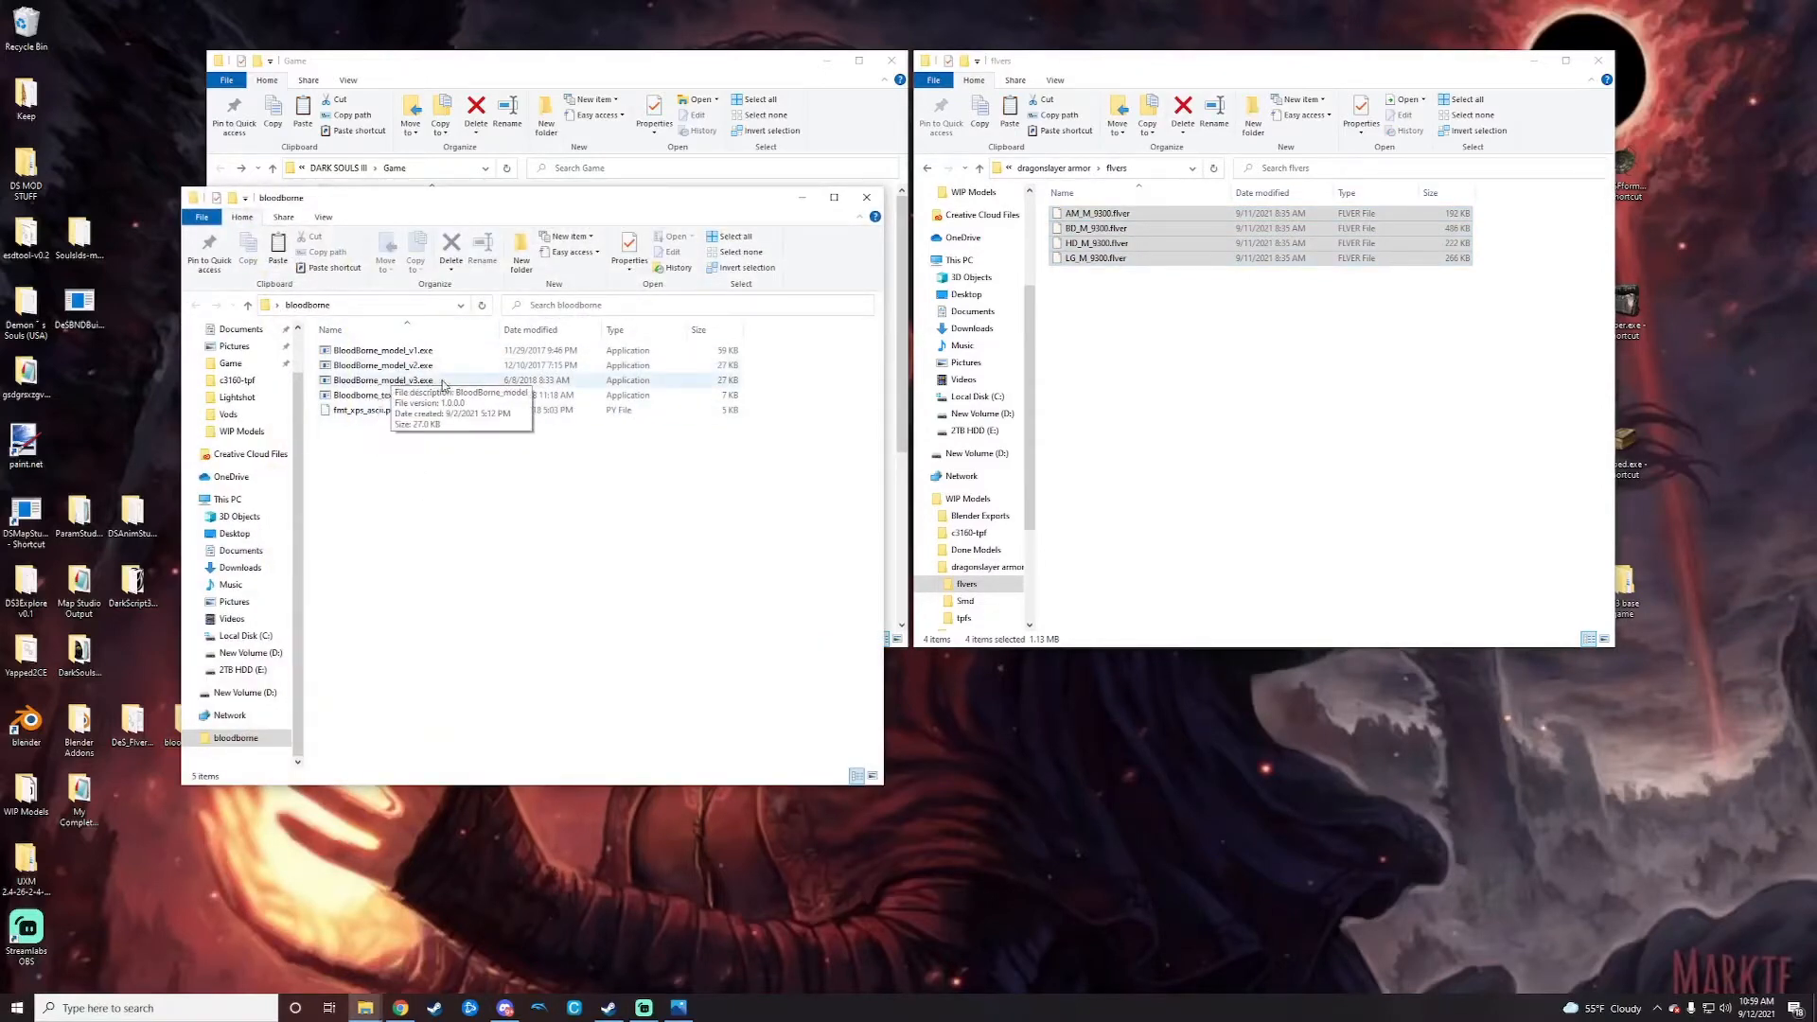
{"action": "left_click", "coordinate": [868, 198]}
{"action": "left_click", "coordinate": [928, 168]}
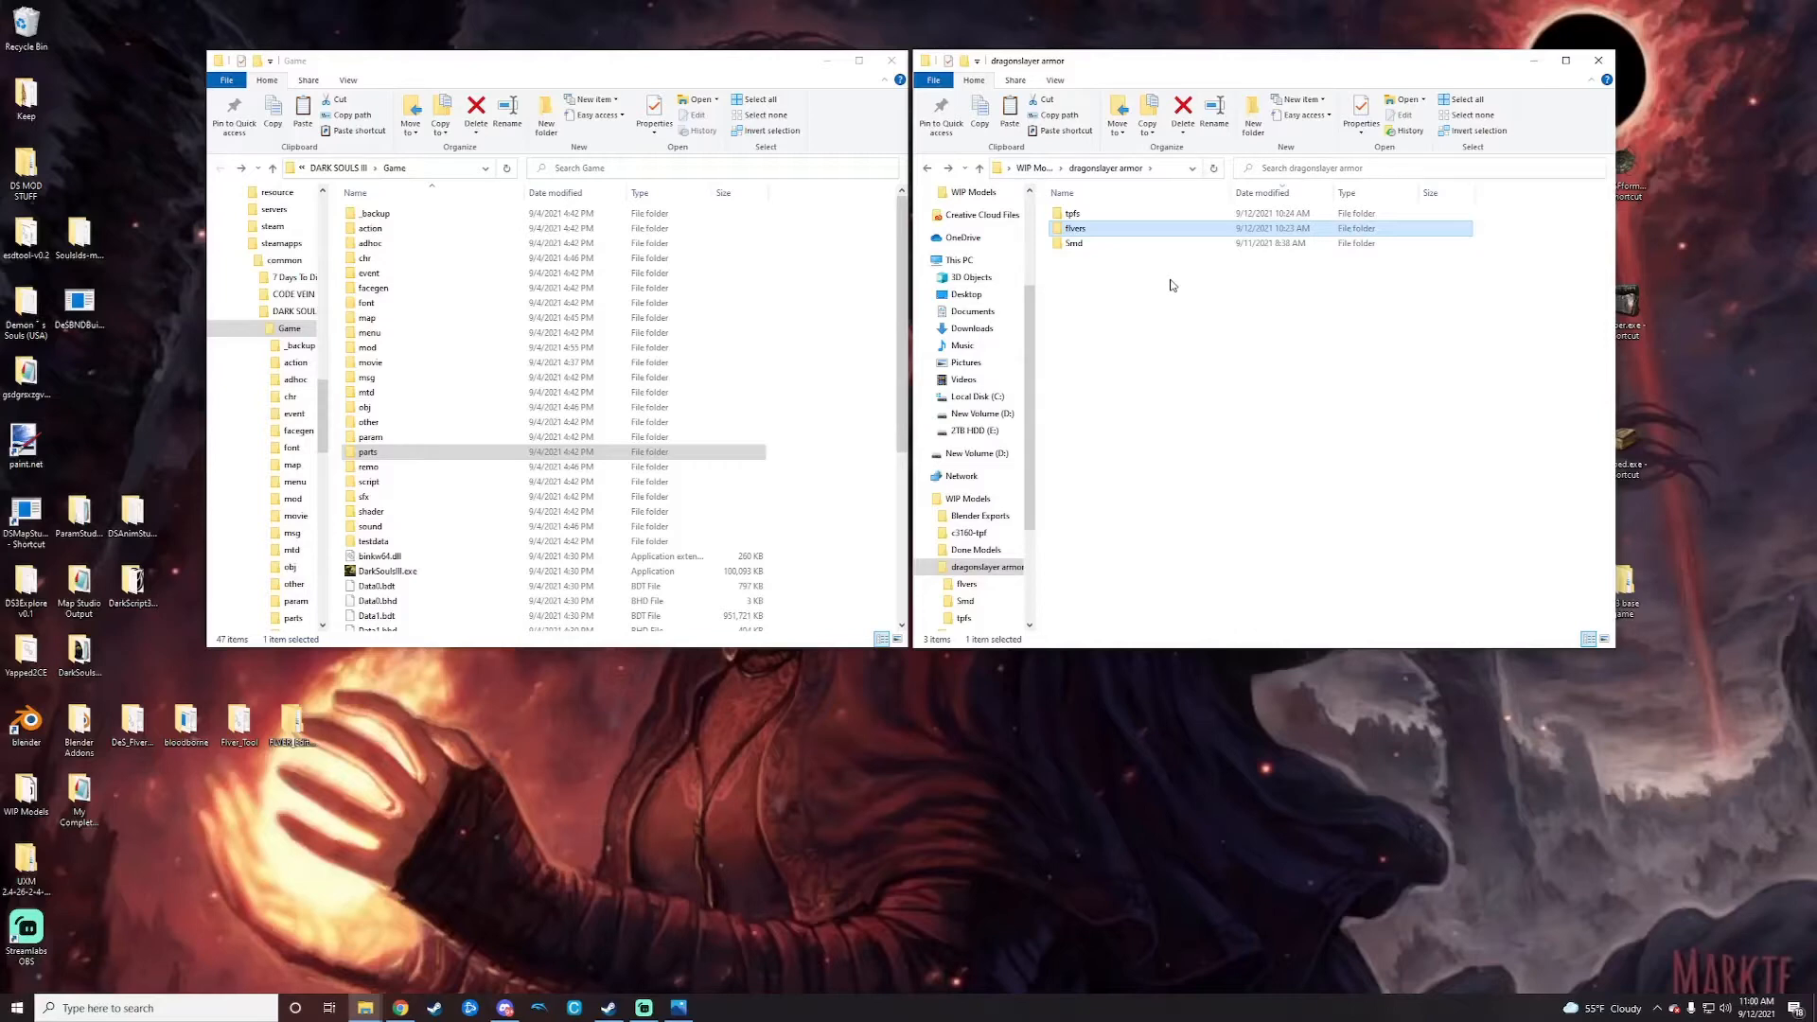
Step: Minimize the folder windows, launch Blender, and delete the default collection with its camera, cube and light
{"action": "left_click", "coordinate": [828, 60]}
{"action": "left_click", "coordinate": [1533, 60]}
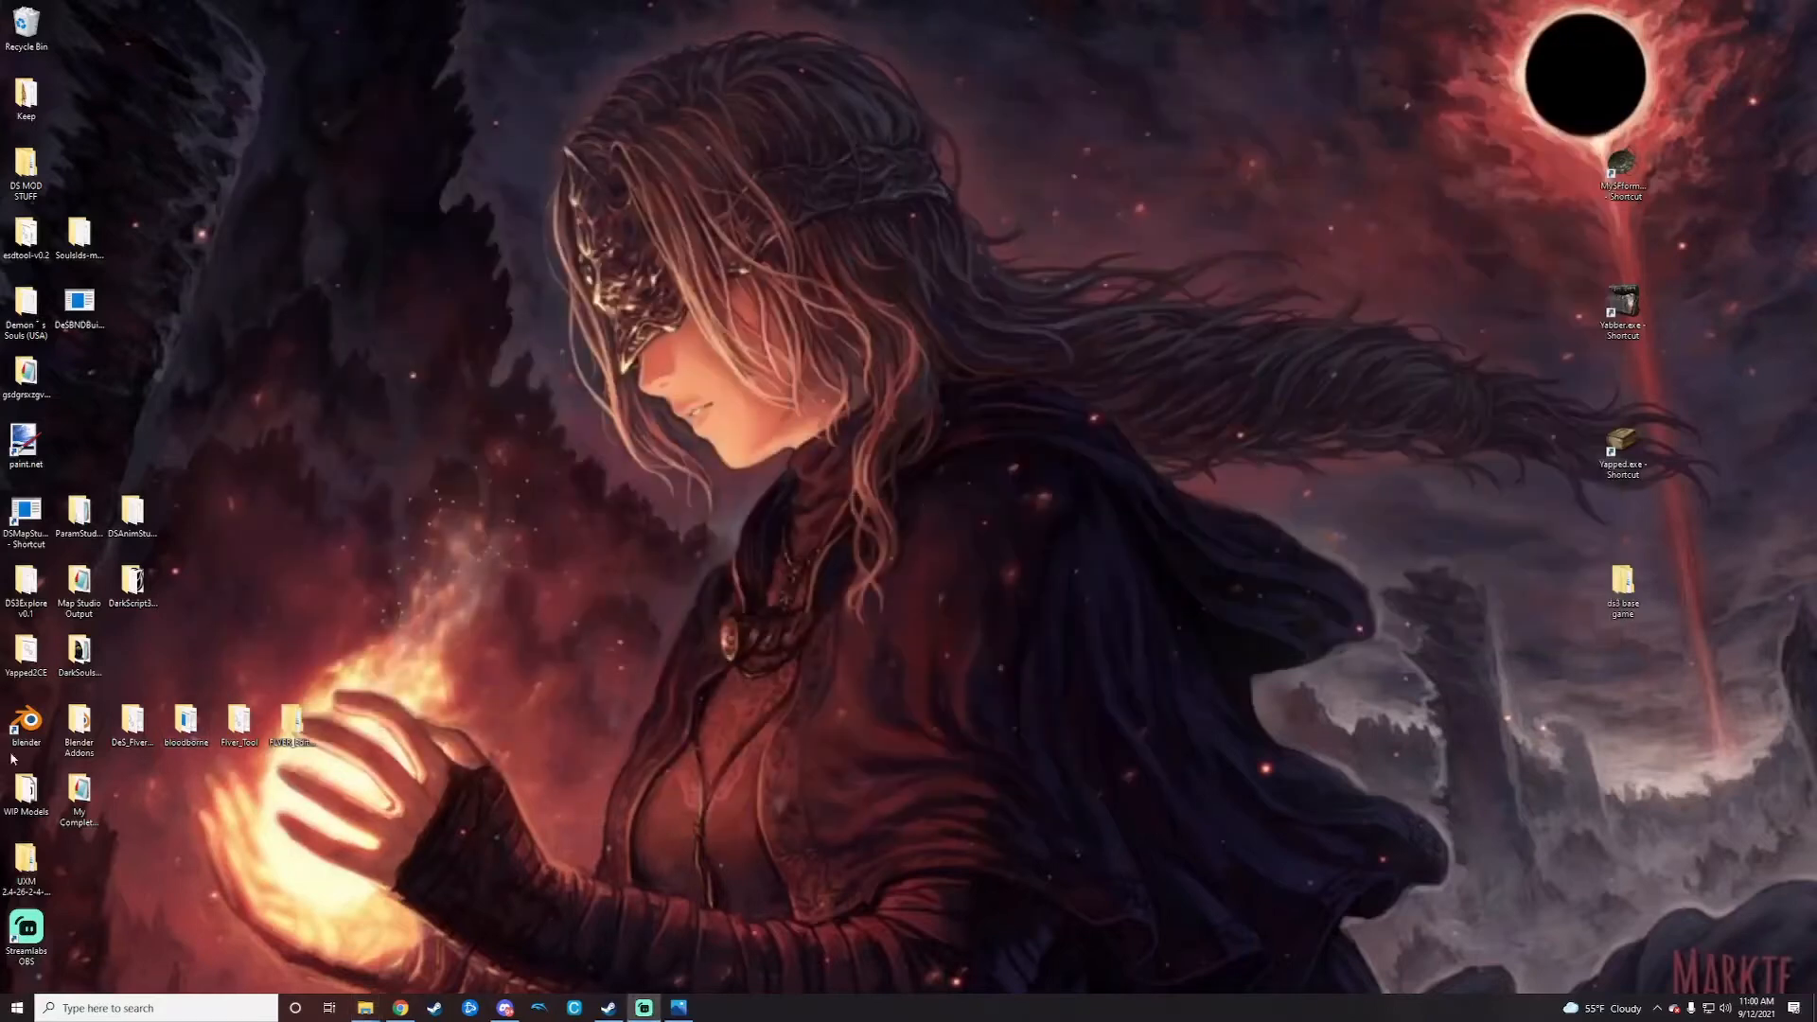
{"action": "double_click", "coordinate": [41, 744]}
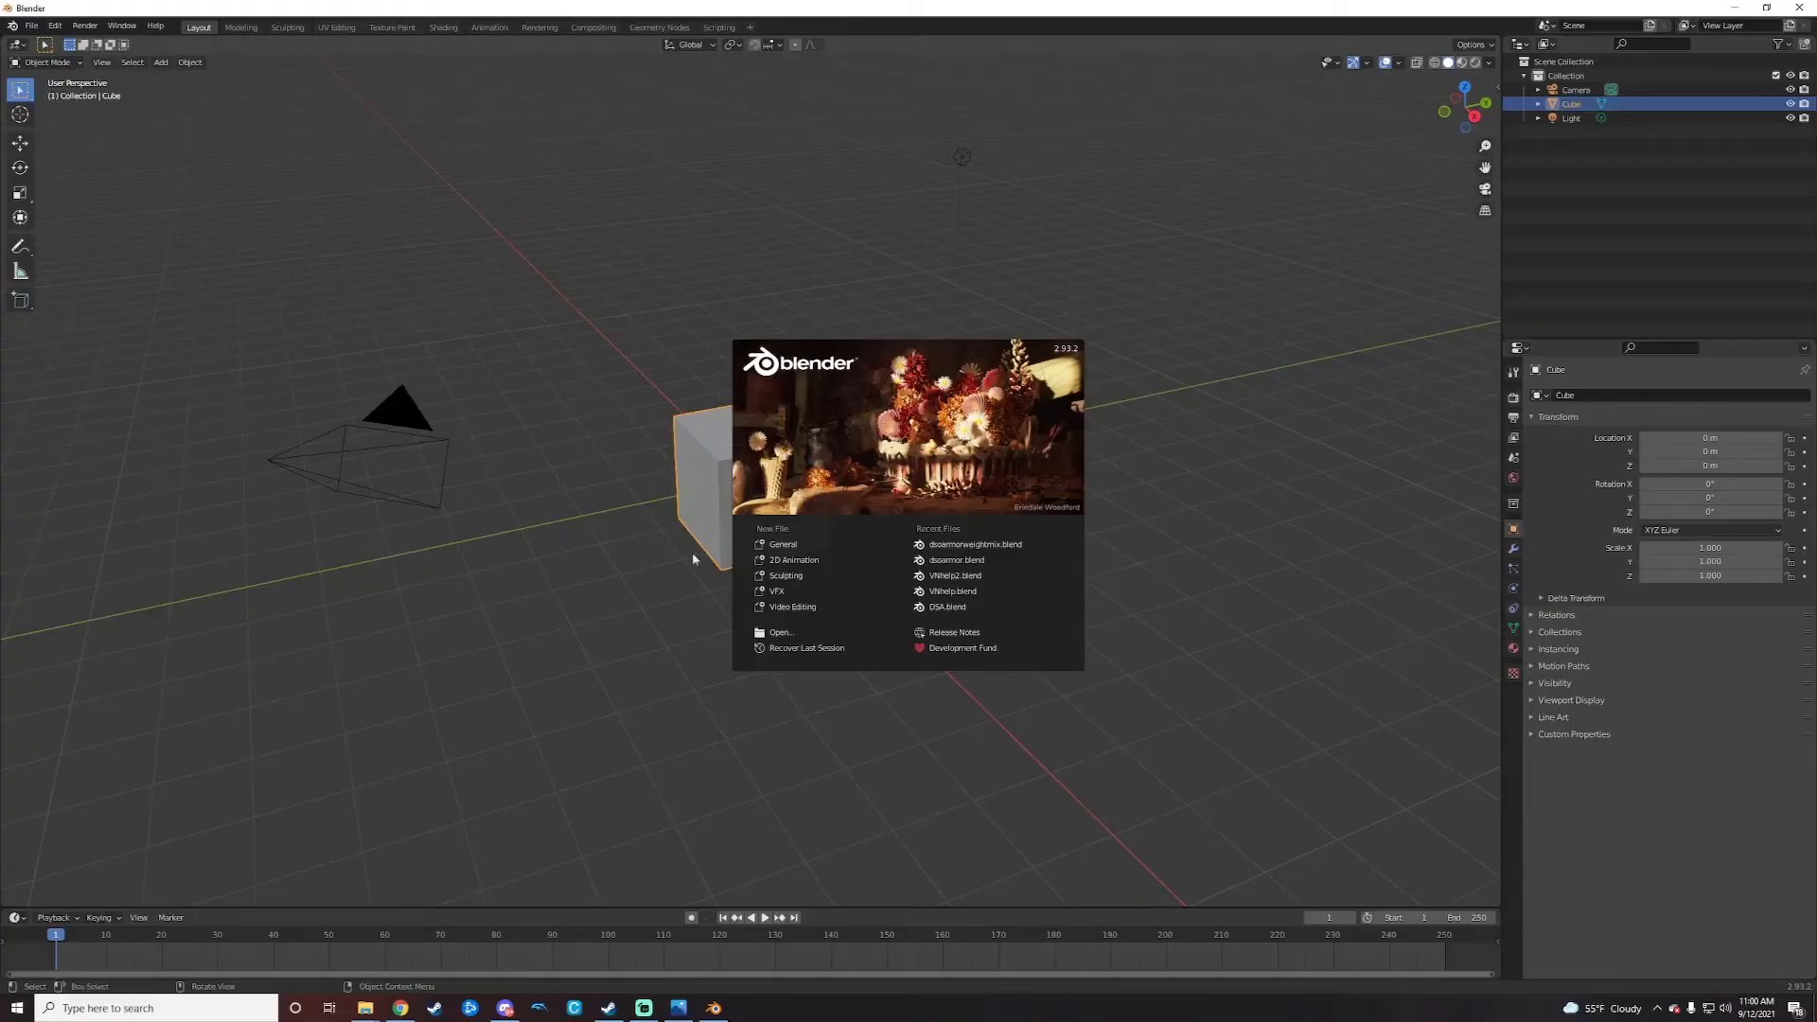
{"action": "left_click", "coordinate": [691, 553]}
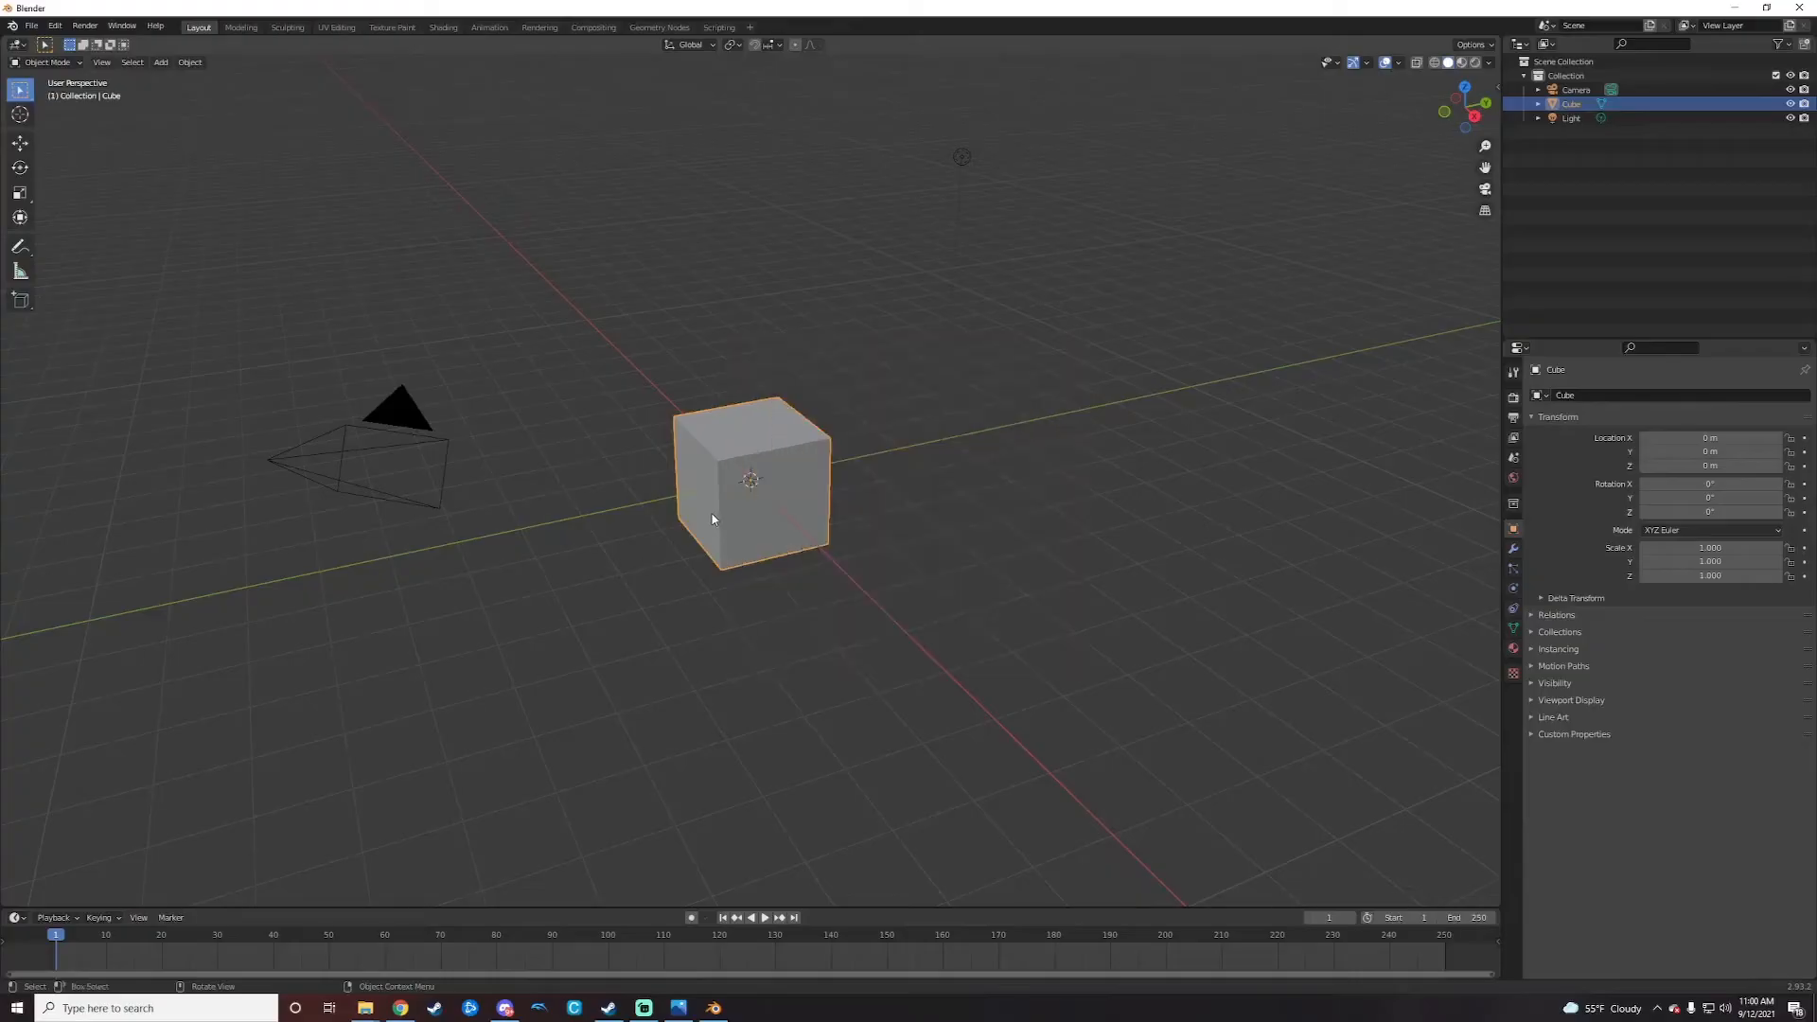
{"action": "left_click_drag", "start_coordinate": [1596, 230], "coordinate": [1559, 74]}
{"action": "right_click", "coordinate": [1560, 77]}
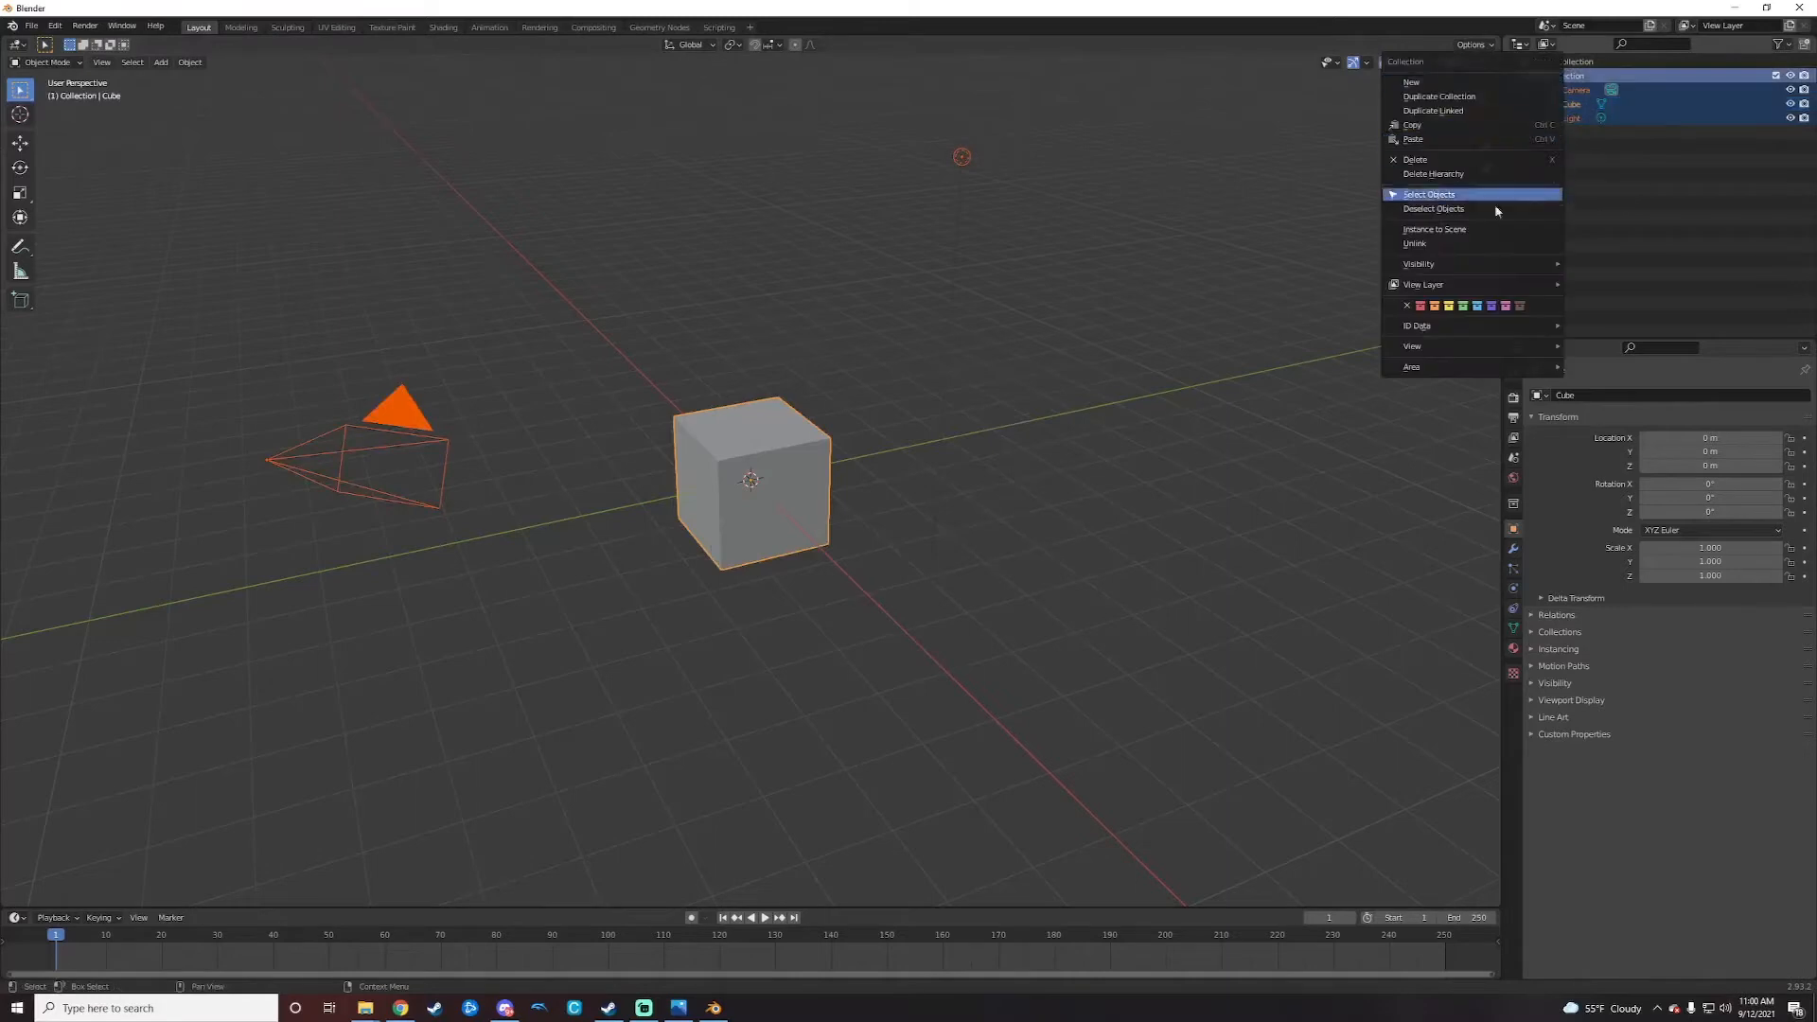
{"action": "left_click", "coordinate": [1437, 163]}
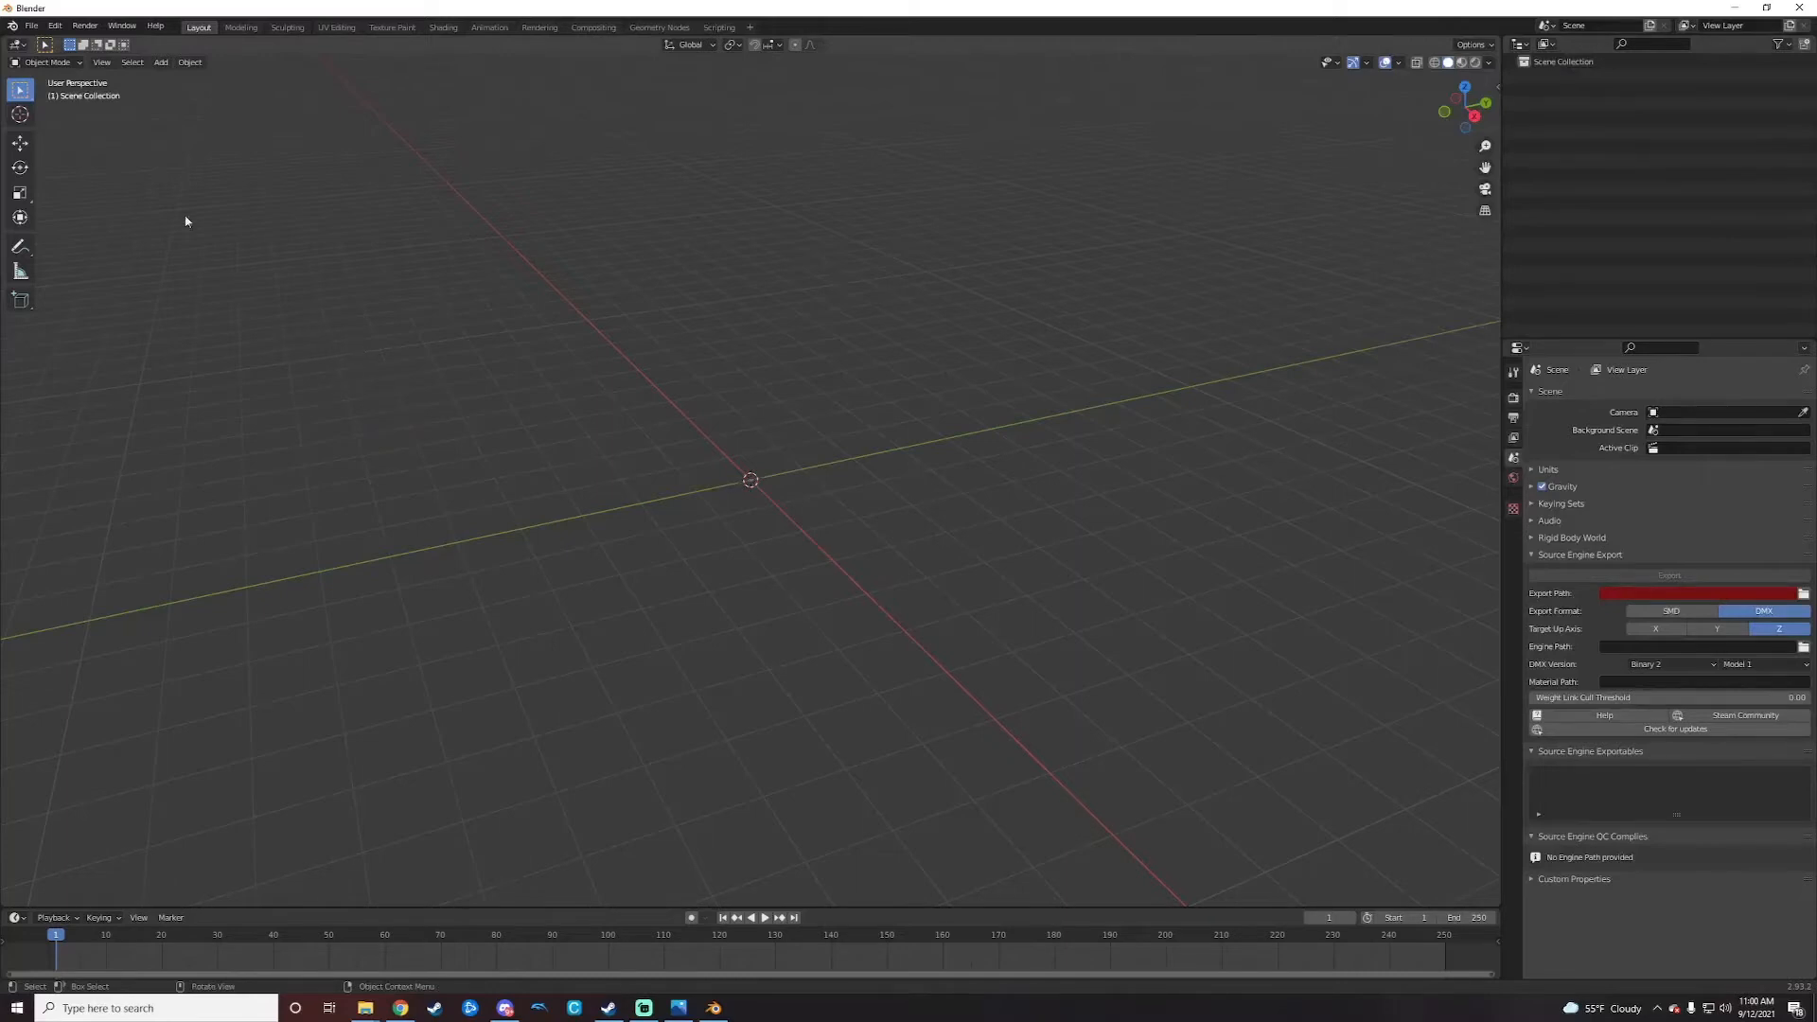
Step: Import the AM, BD, HD and LG_M_9300 SMD files from the dragonslayer armor's Smd folder as Source Engine models
{"action": "left_click", "coordinate": [31, 26]}
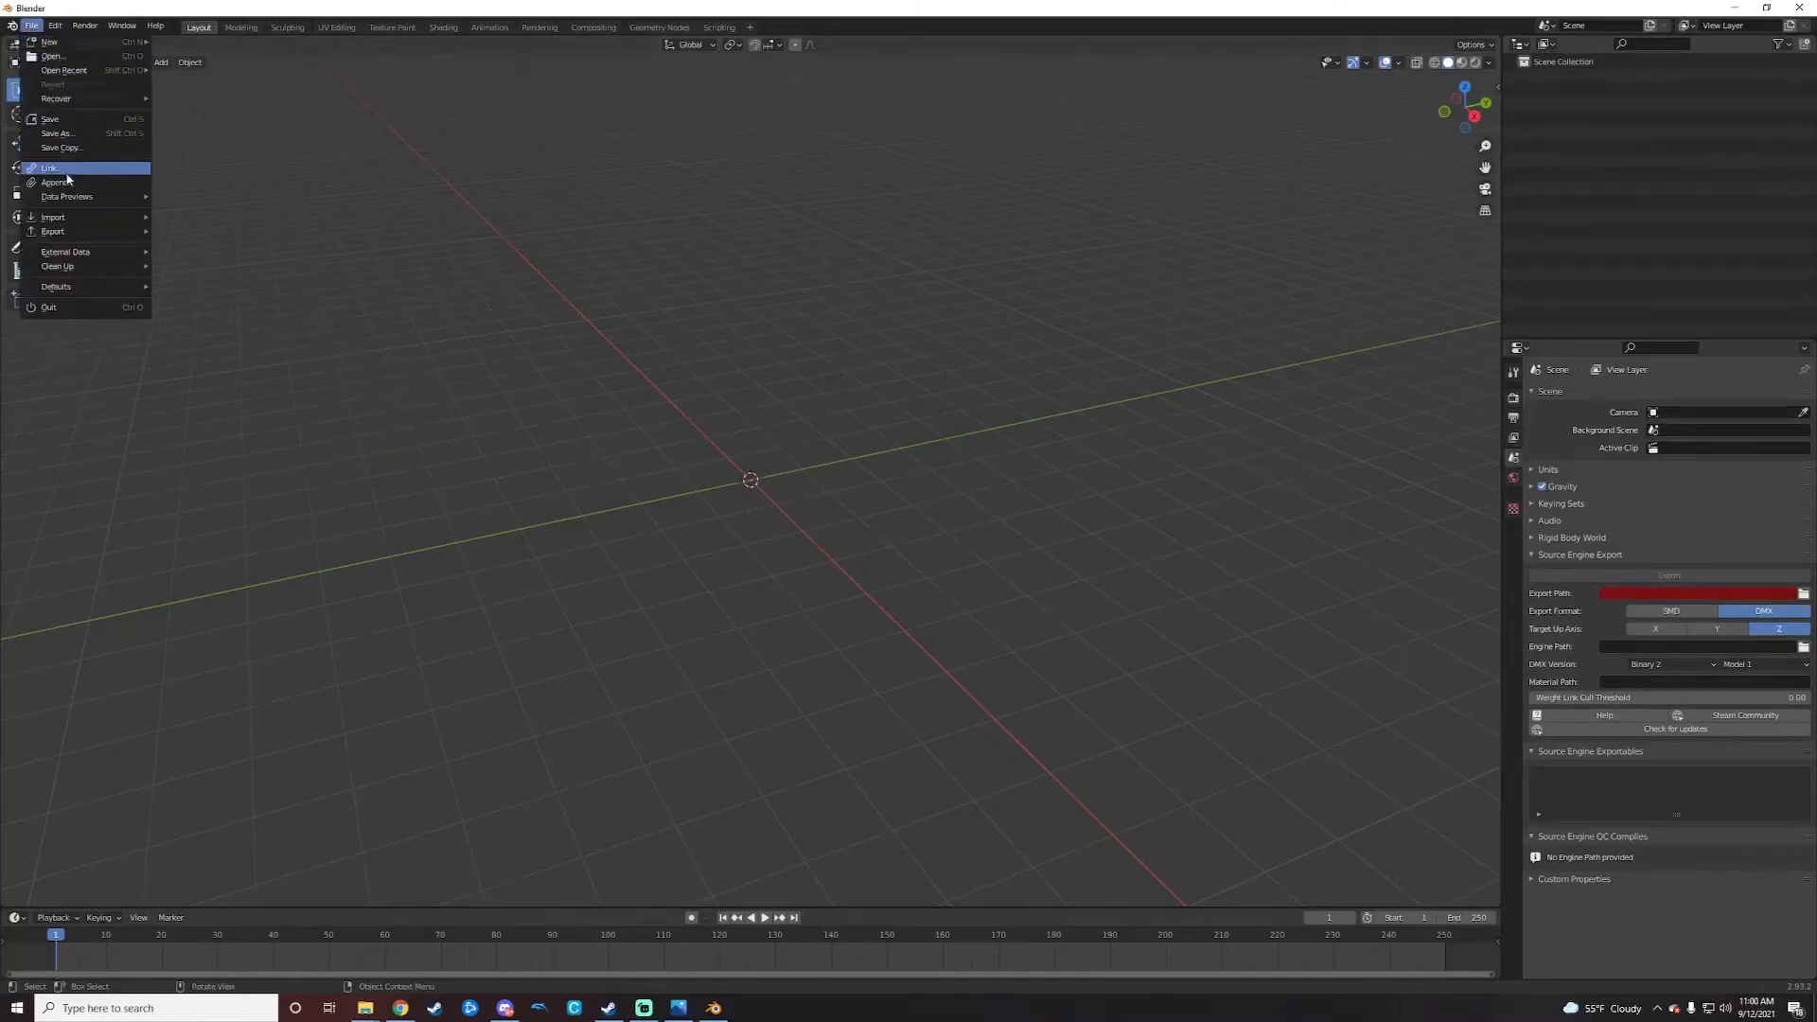
{"action": "mouse_move", "coordinate": [71, 217]}
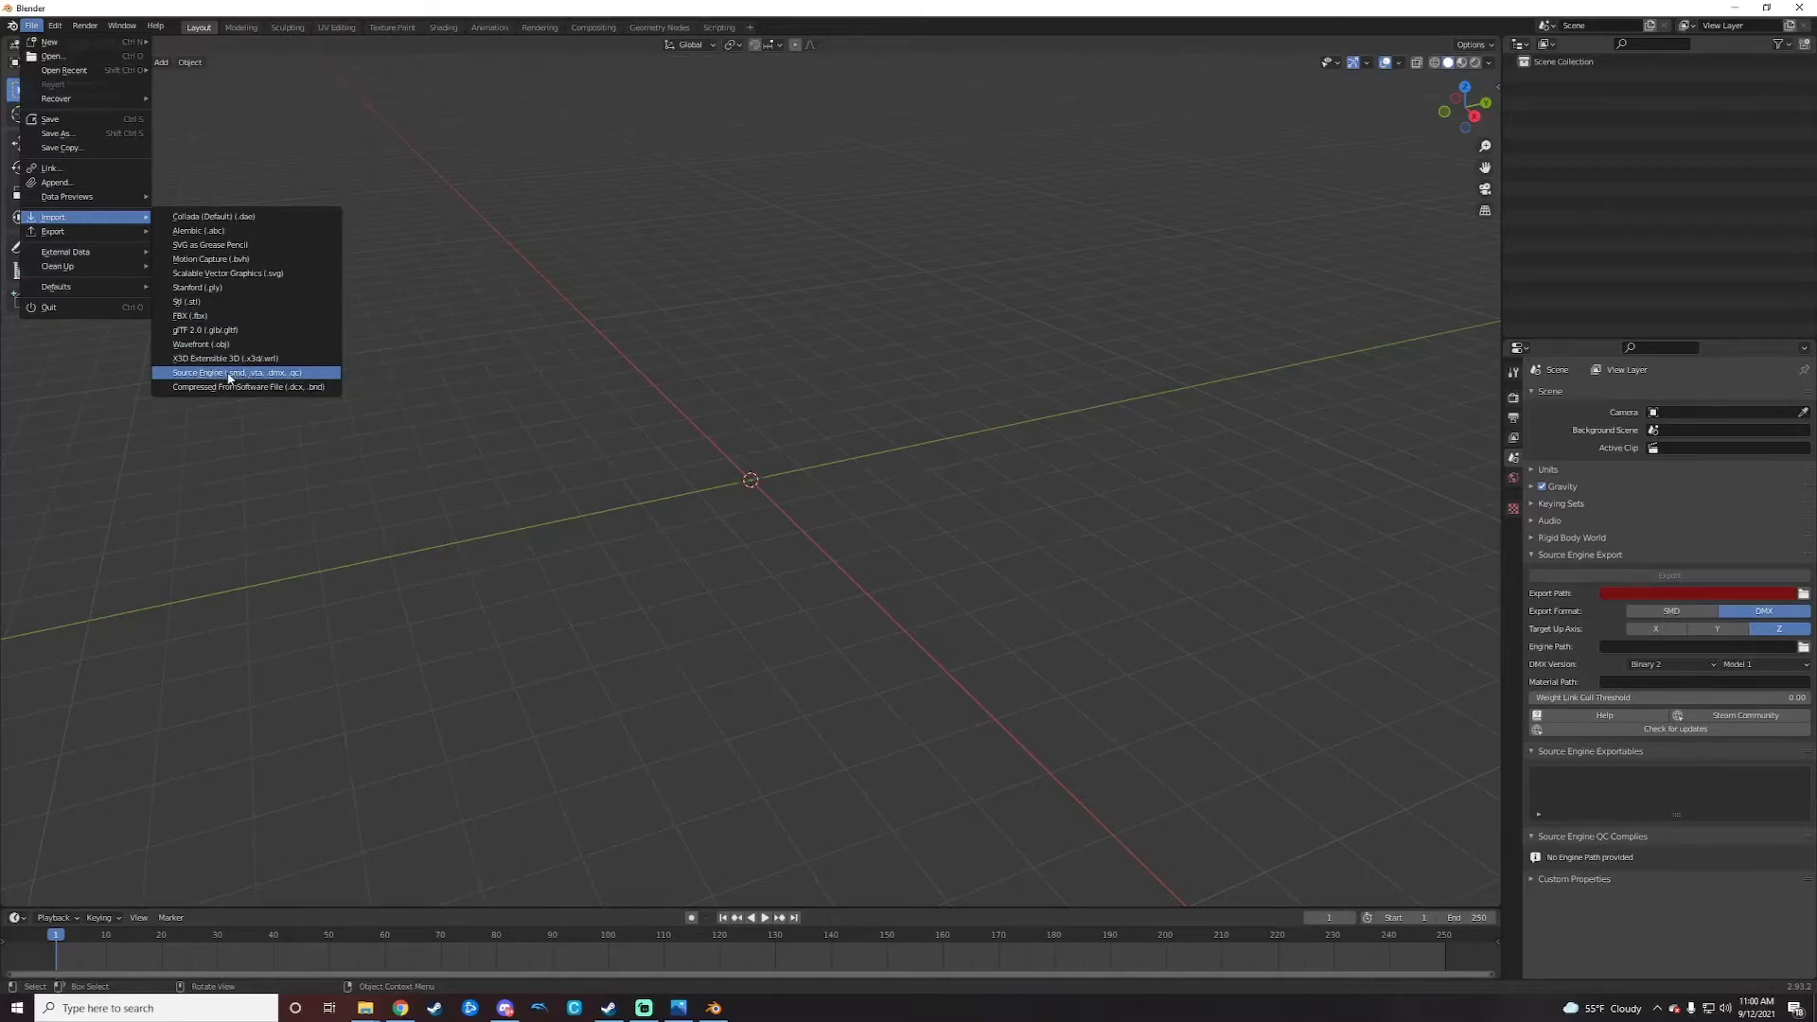
{"action": "left_click", "coordinate": [279, 374]}
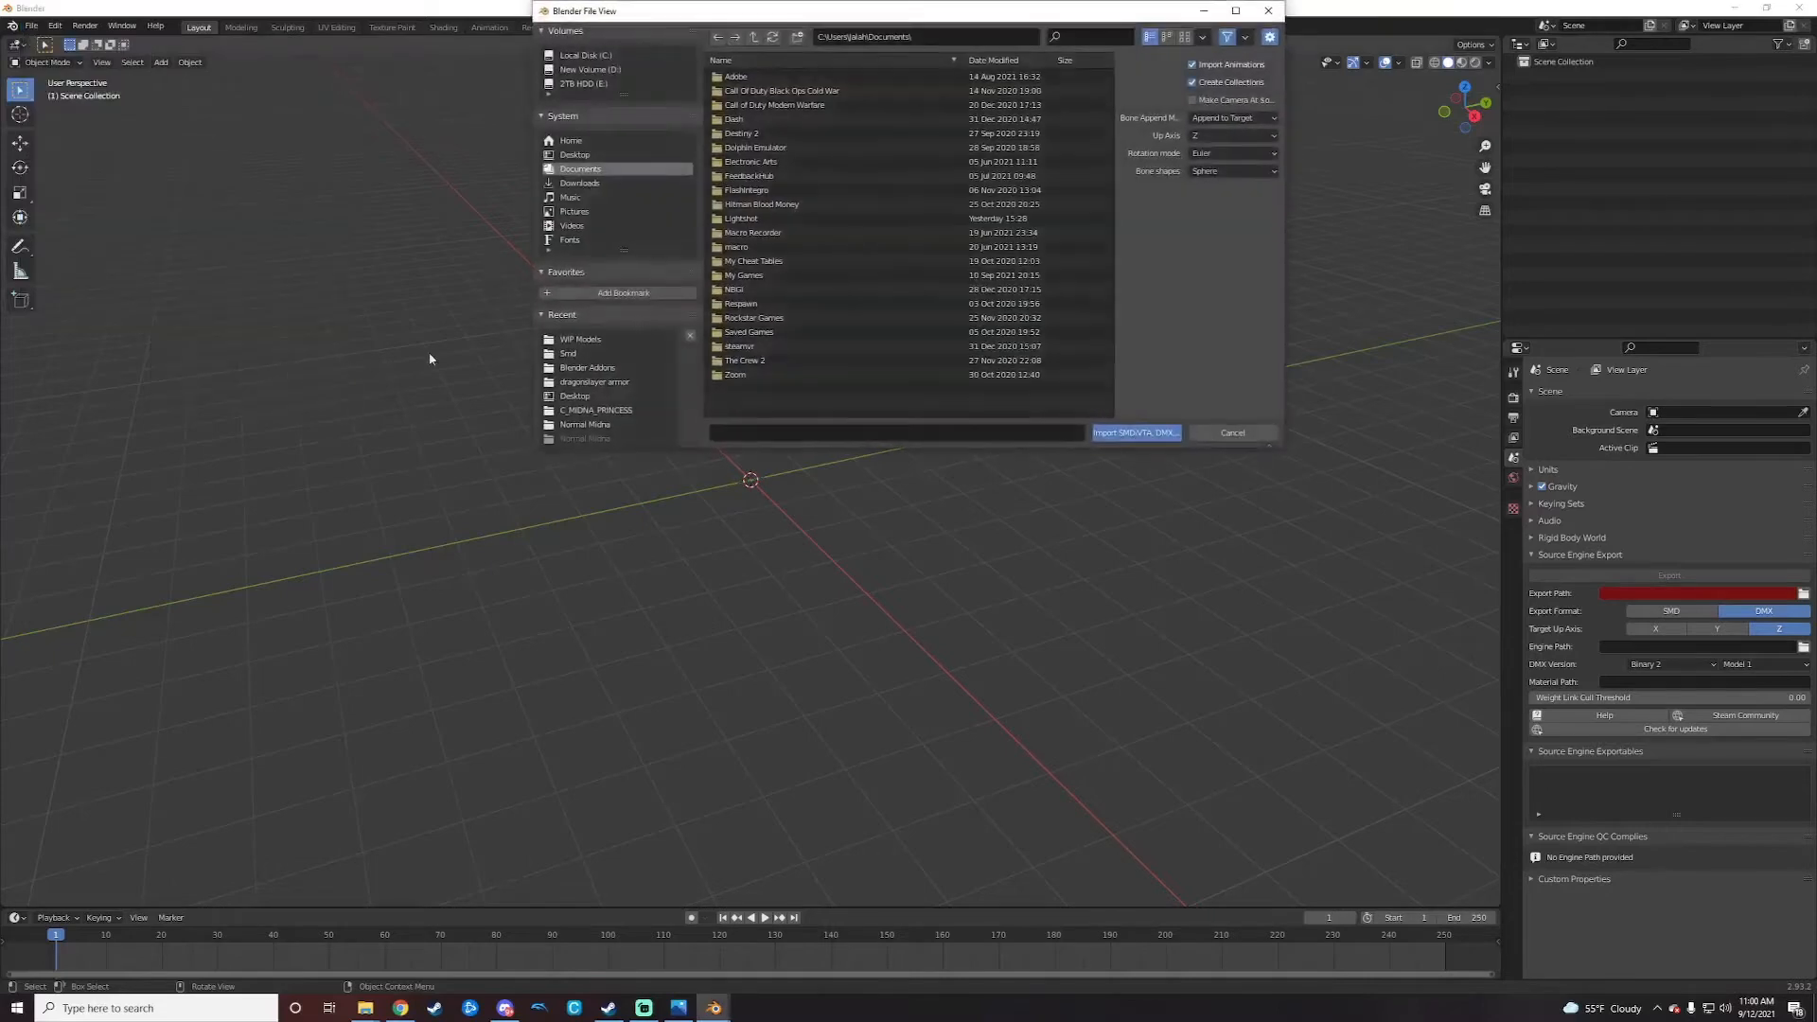
{"action": "left_click", "coordinate": [587, 356]}
{"action": "left_click_drag", "start_coordinate": [831, 246], "coordinate": [773, 81]}
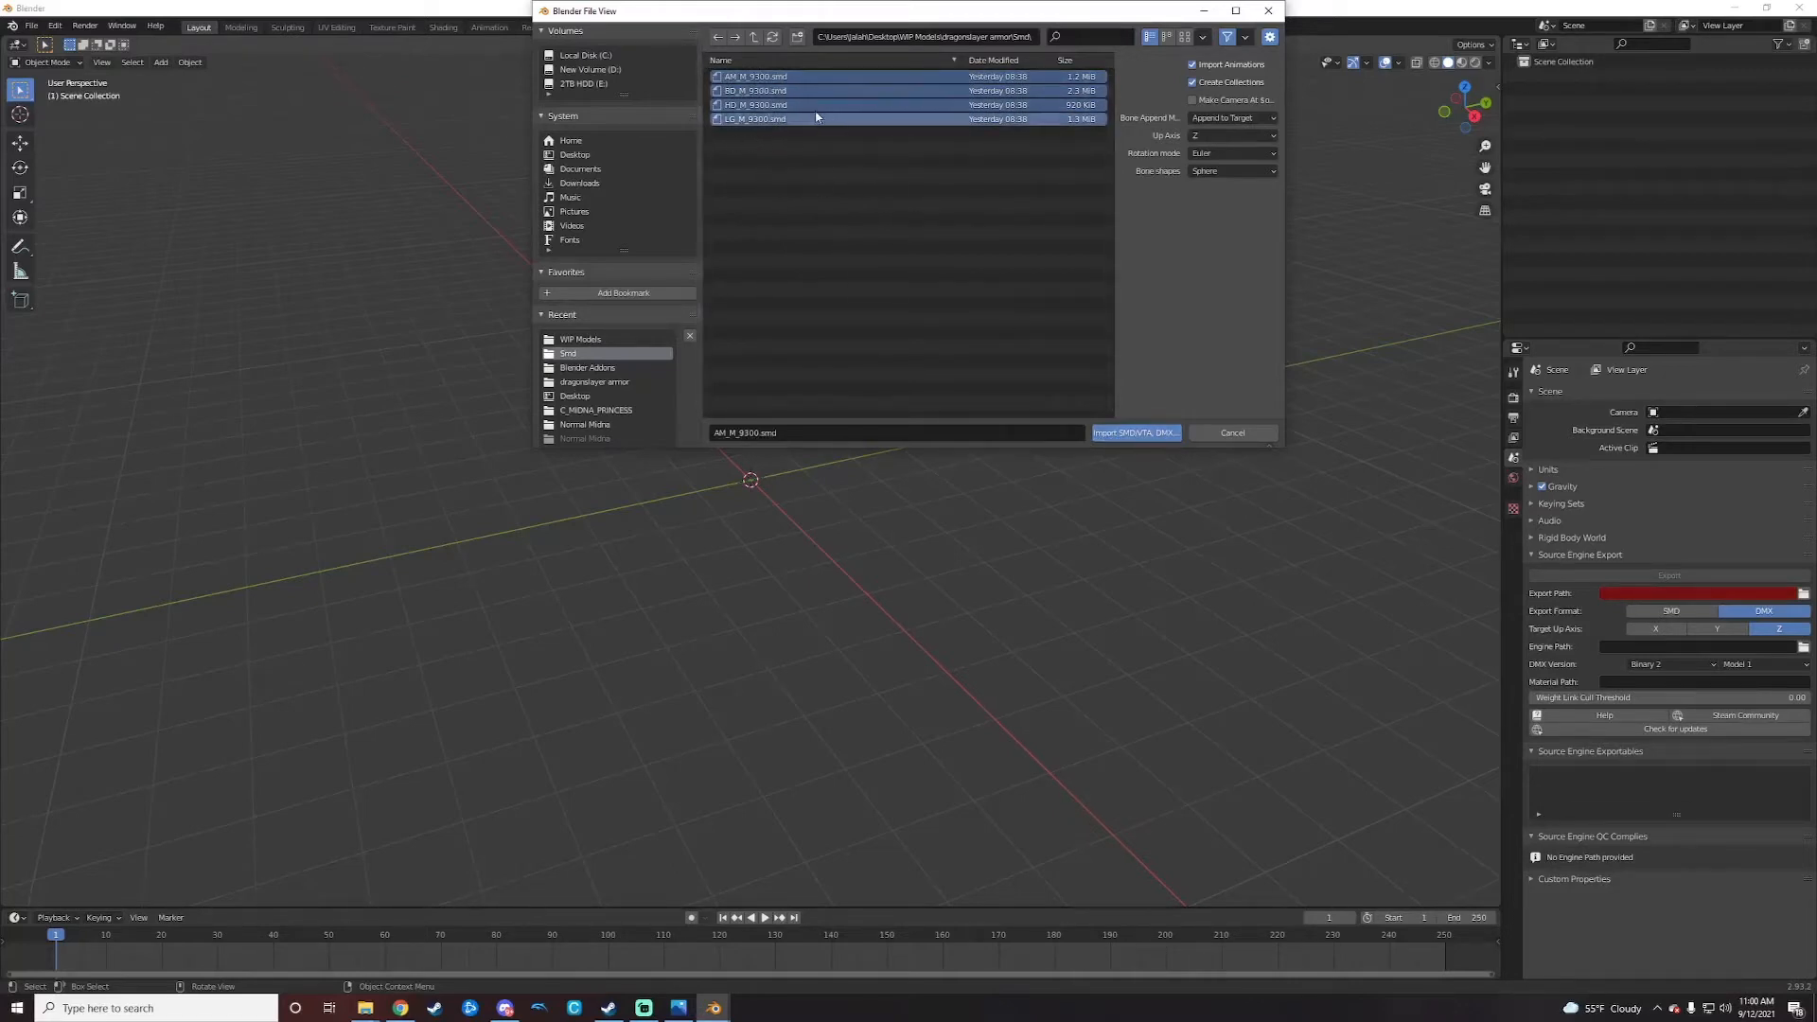
{"action": "left_click", "coordinate": [1155, 434]}
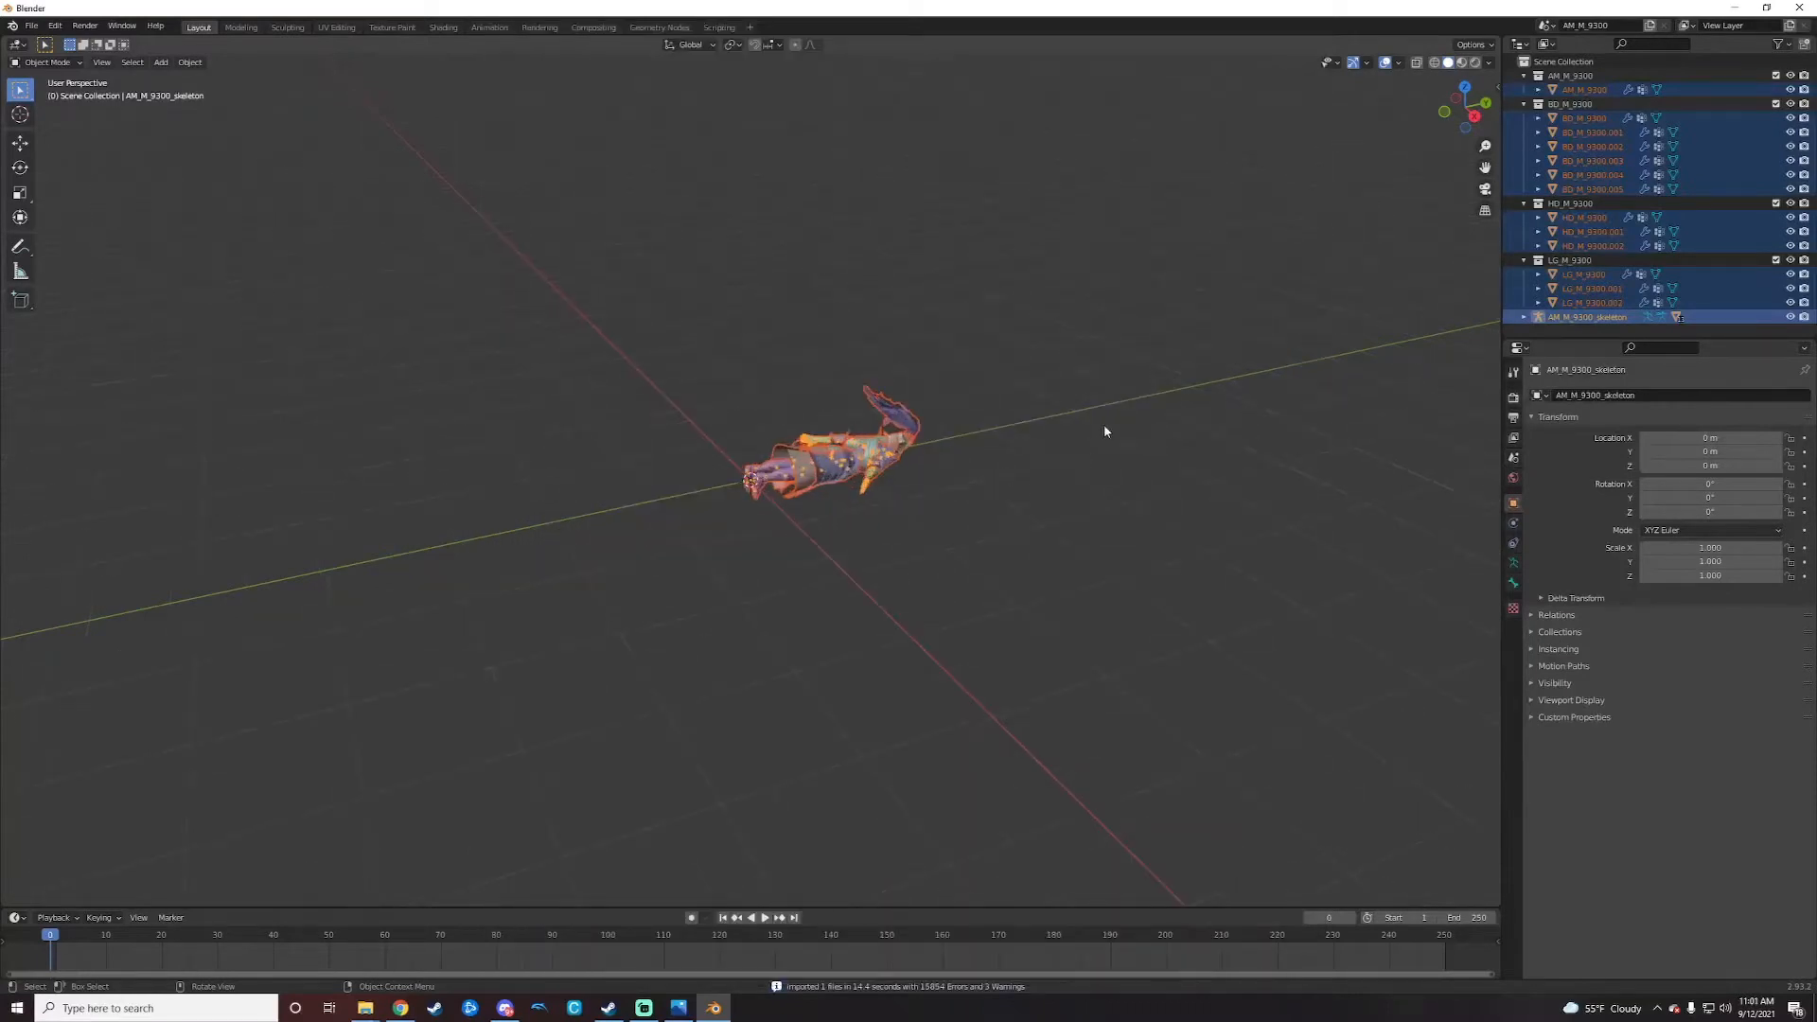
Step: Delete the imported AM_M_9300_skeleton armature, keeping the armor meshes
{"action": "middle_click_drag", "start_coordinate": [1104, 426], "coordinate": [1036, 396]}
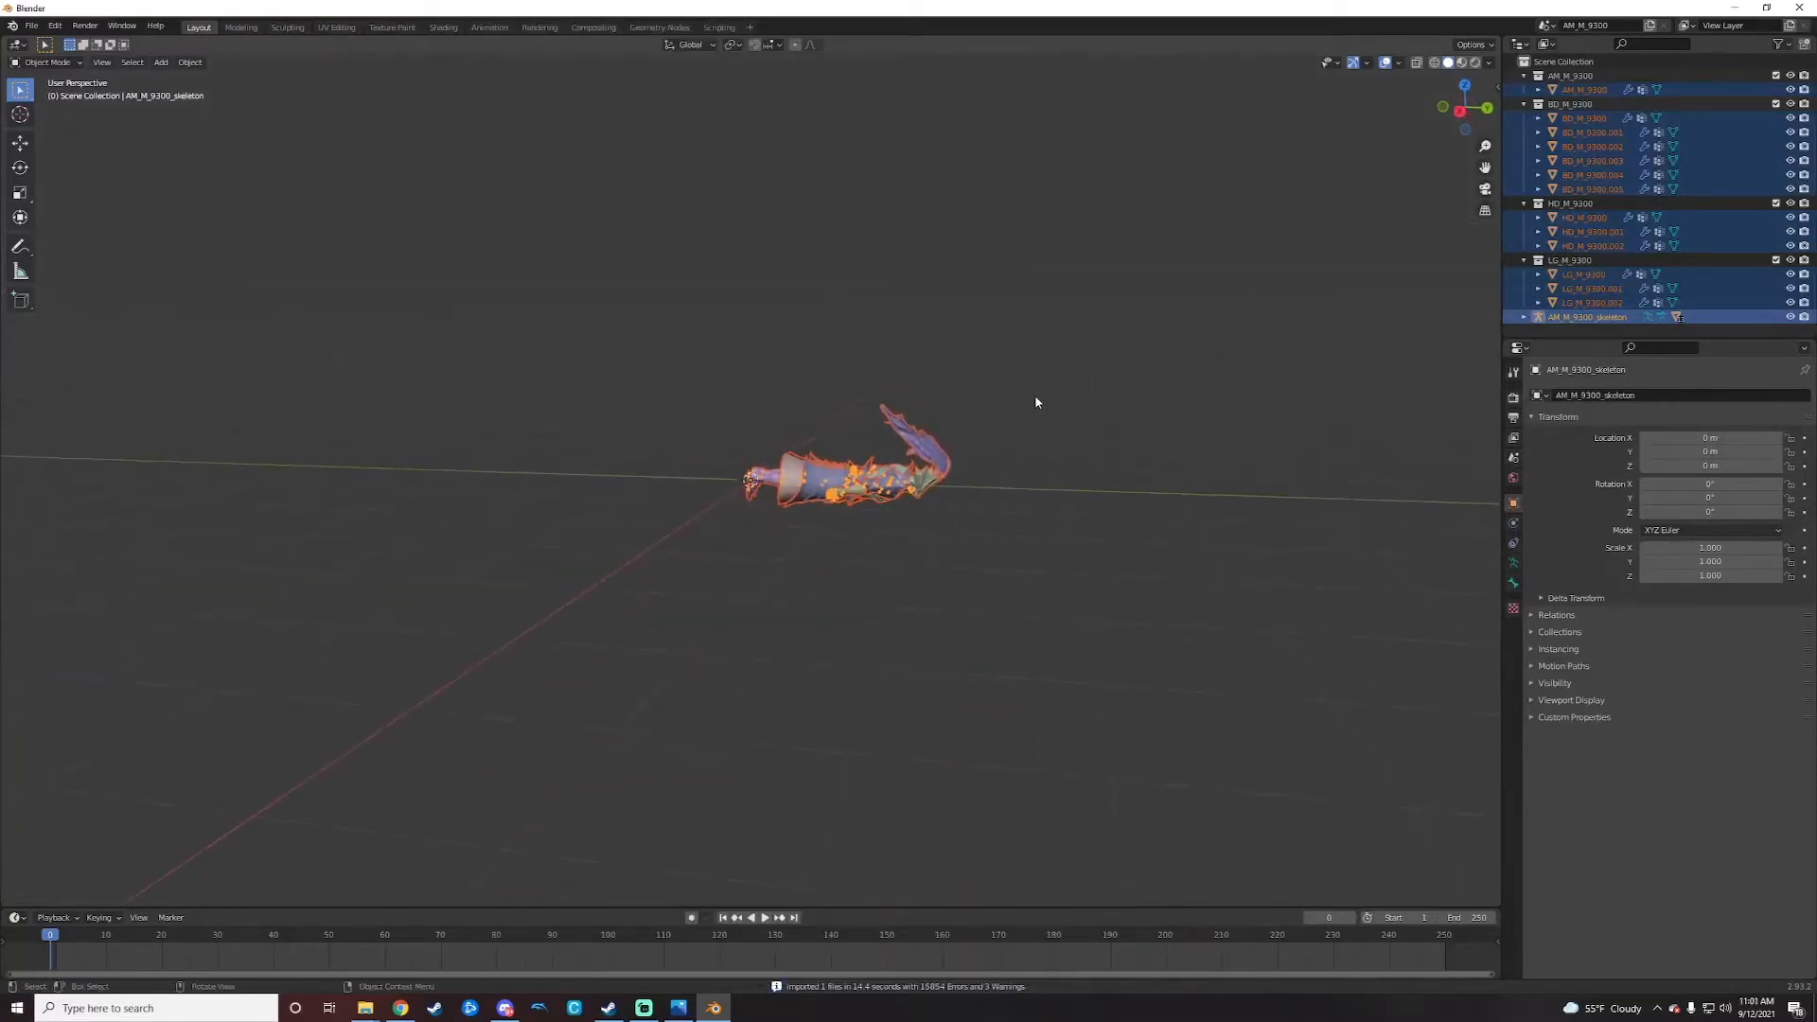
{"action": "left_click", "coordinate": [1578, 319]}
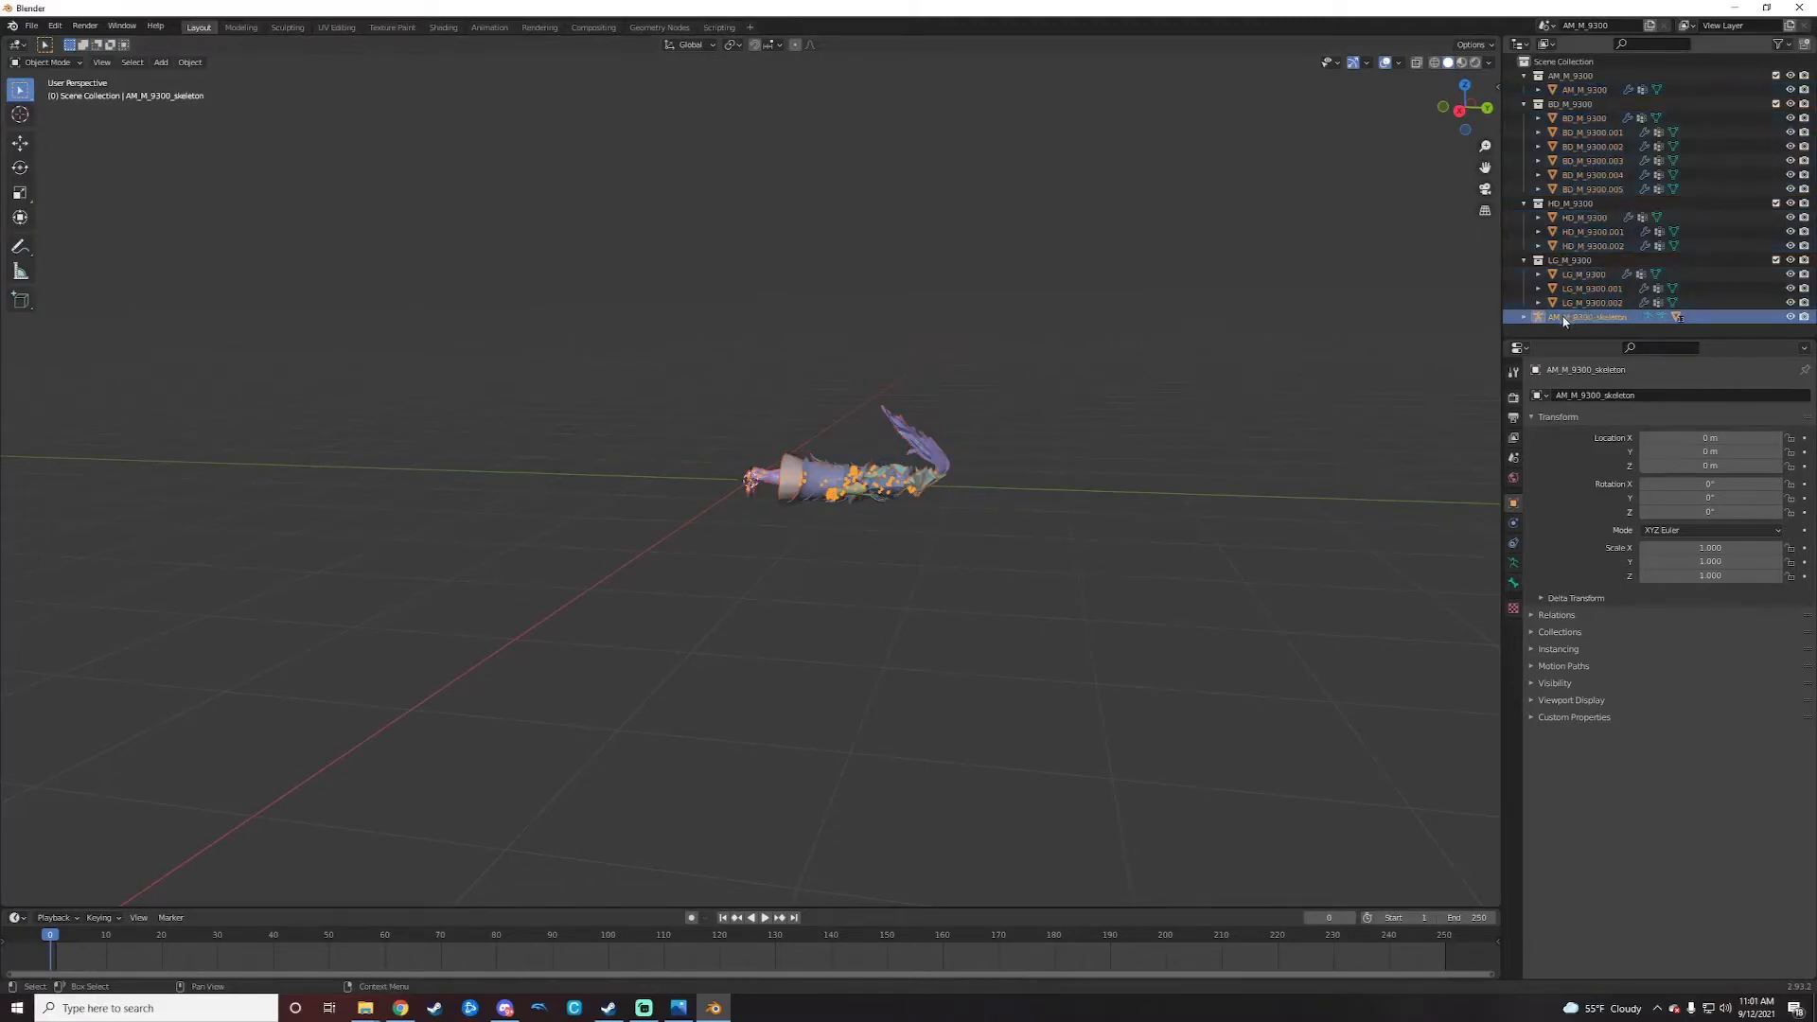
{"action": "middle_click_drag", "start_coordinate": [1079, 515], "coordinate": [720, 410]}
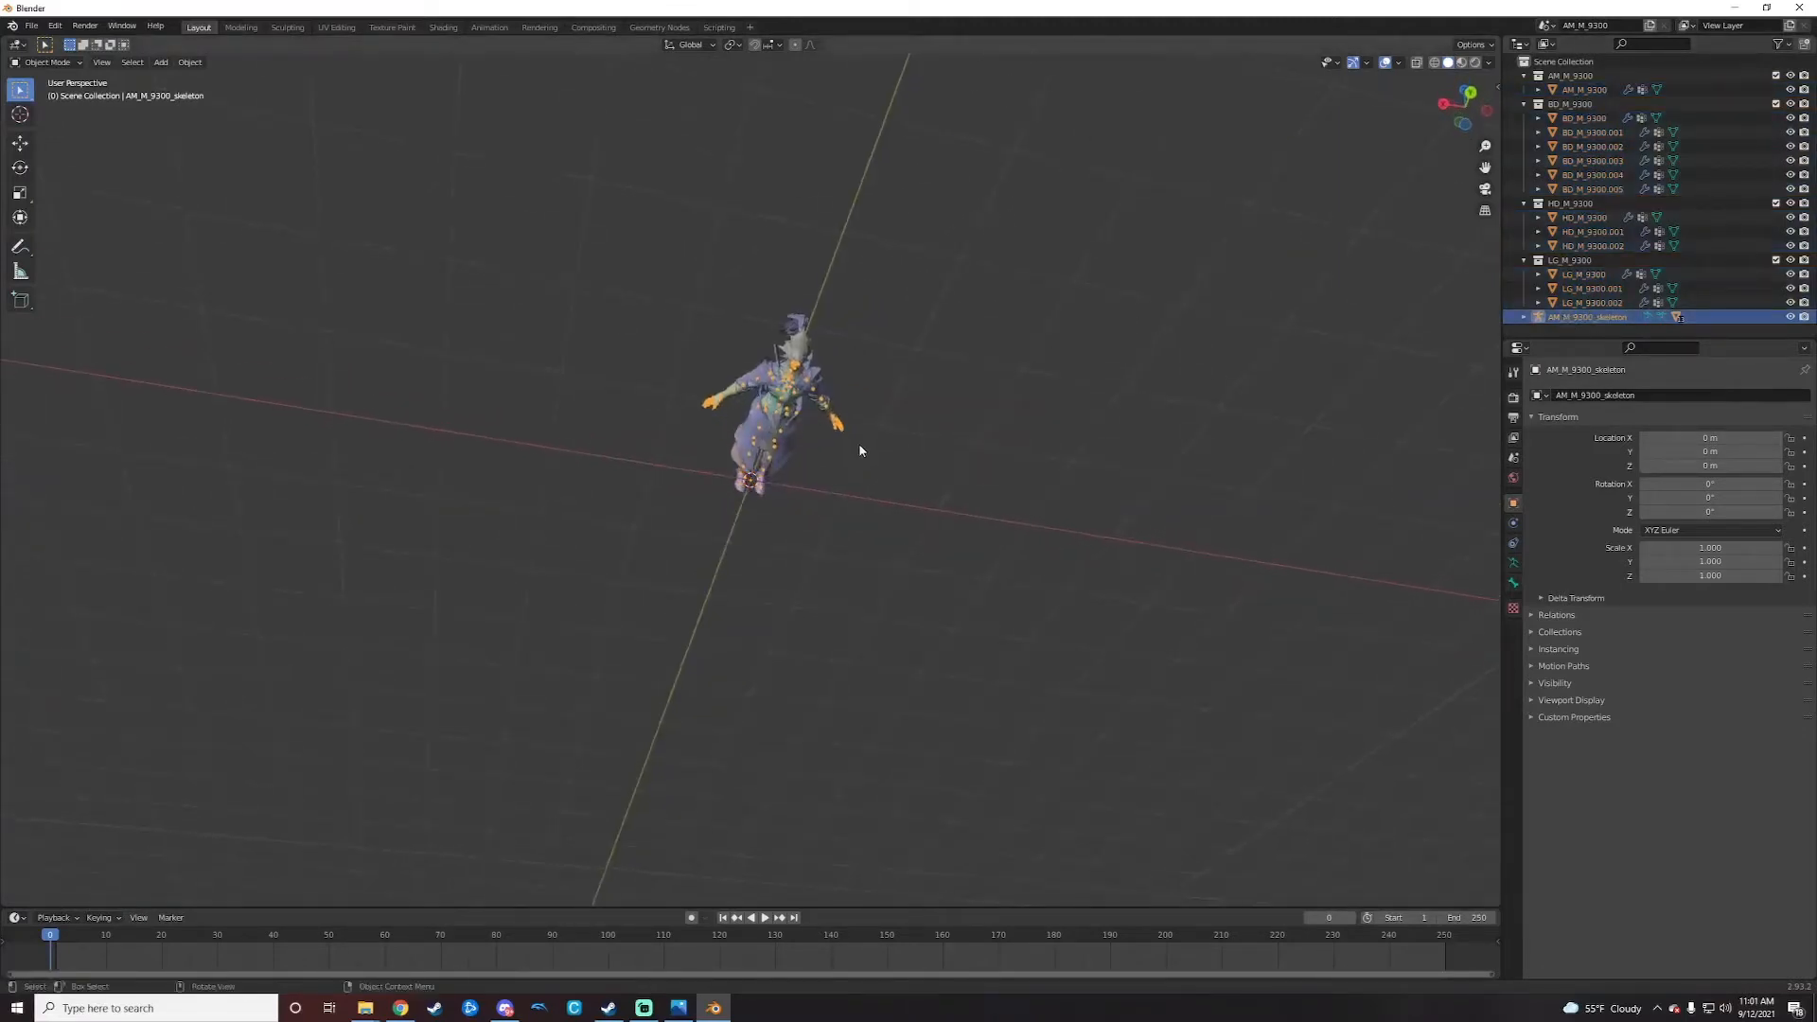
{"action": "middle_click_drag", "start_coordinate": [859, 450], "coordinate": [827, 406]}
{"action": "scroll", "coordinate": [810, 224], "scroll_direction": "up", "scroll_amount": 2}
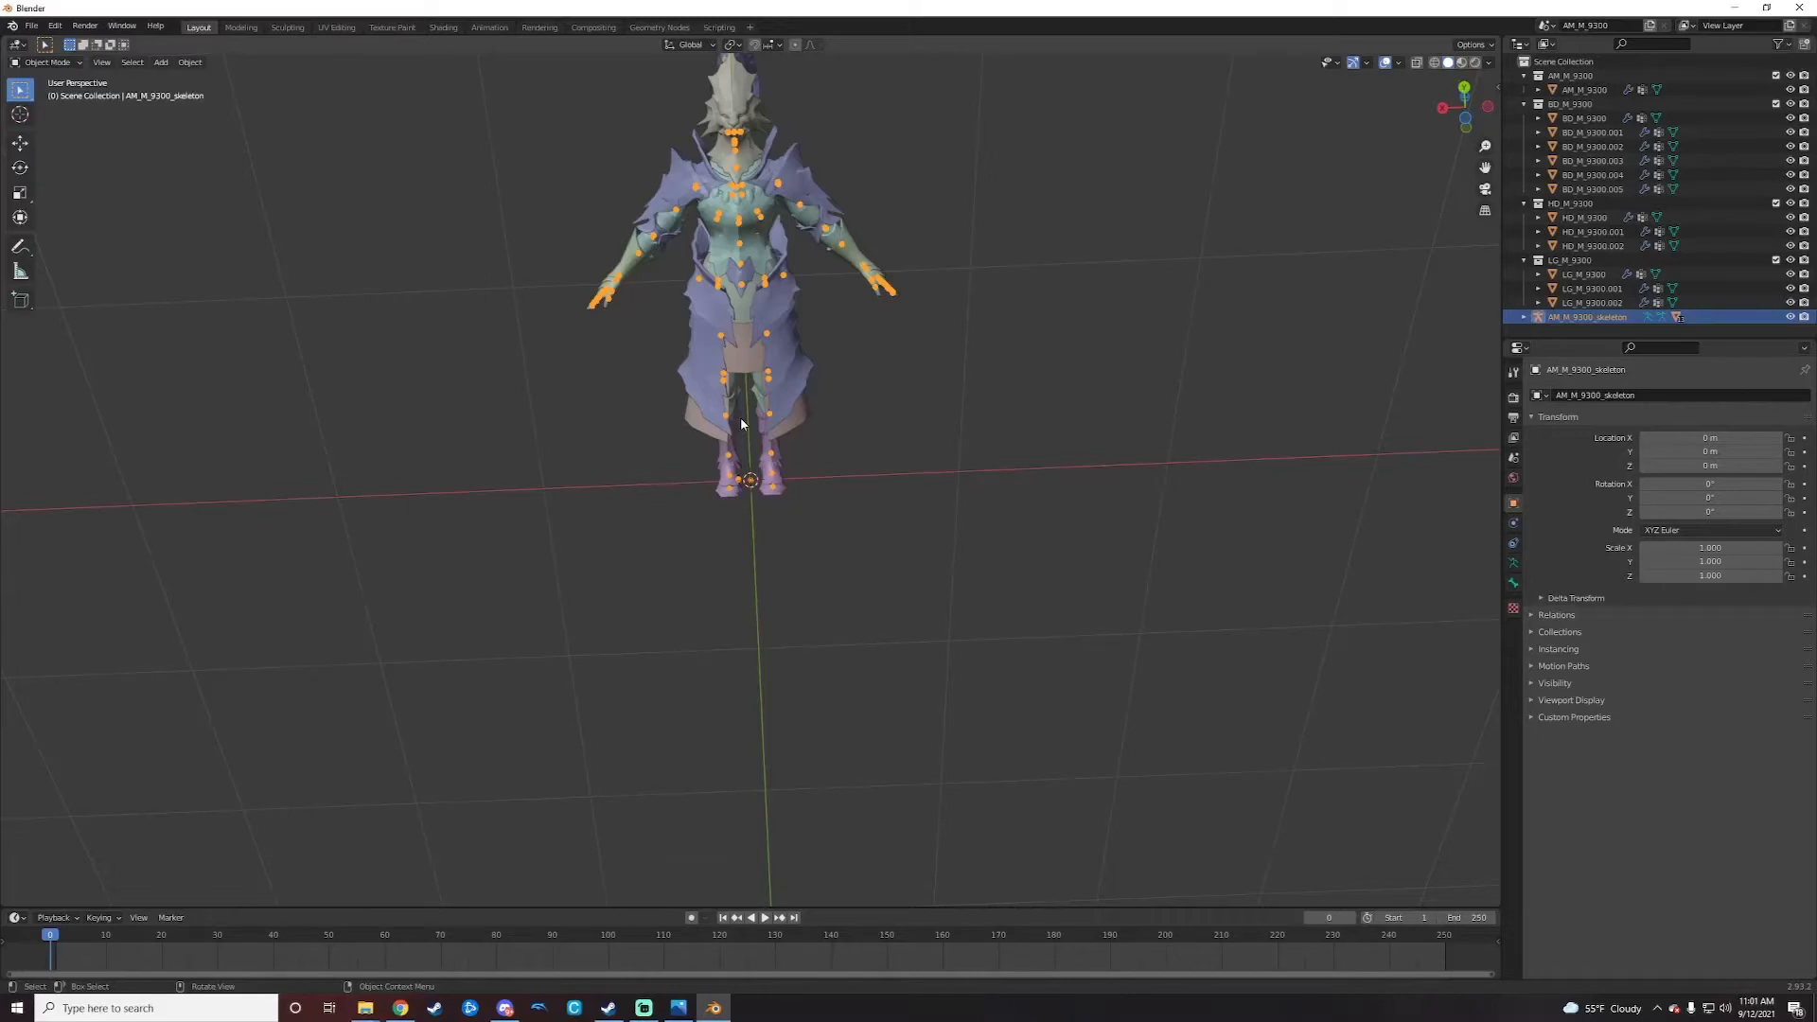
{"action": "right_click", "coordinate": [1537, 318]}
{"action": "left_click", "coordinate": [1504, 359]}
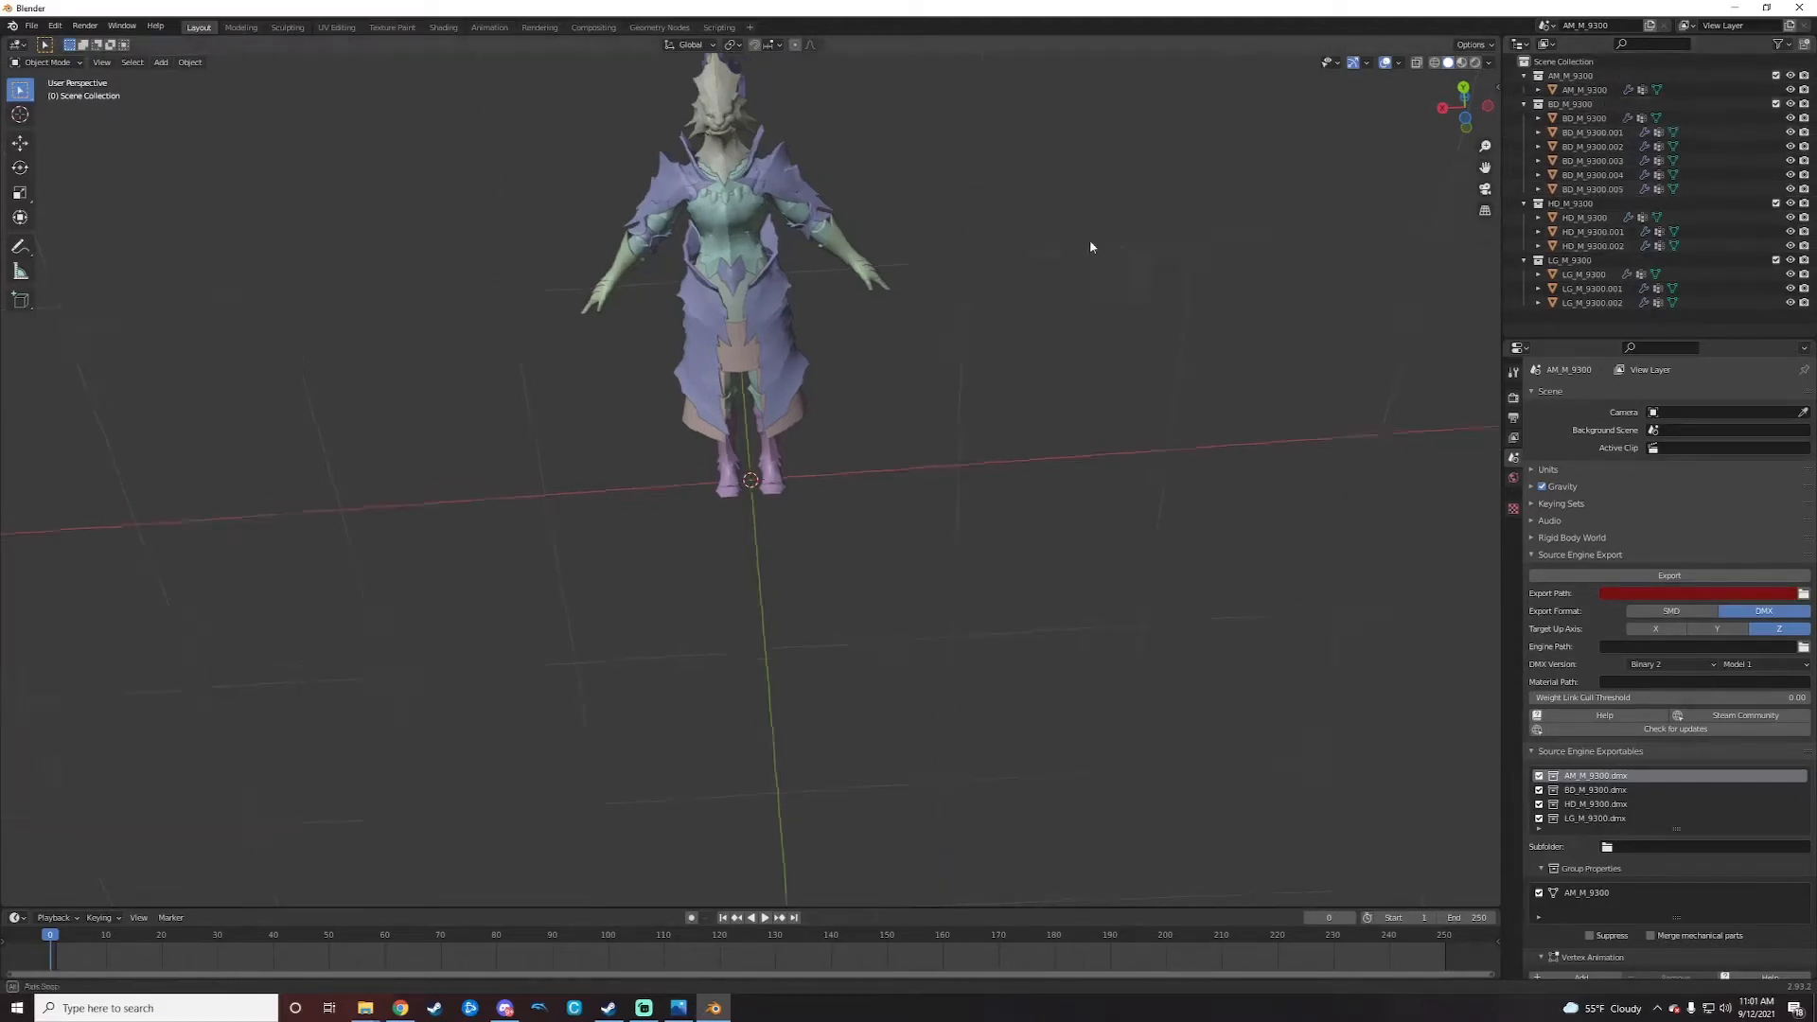
Step: Delete the HD_M_9300.002 plume mesh and the HD_M_9300.001 mesh from the helmet
{"action": "middle_click_drag", "start_coordinate": [1088, 247], "coordinate": [982, 371]}
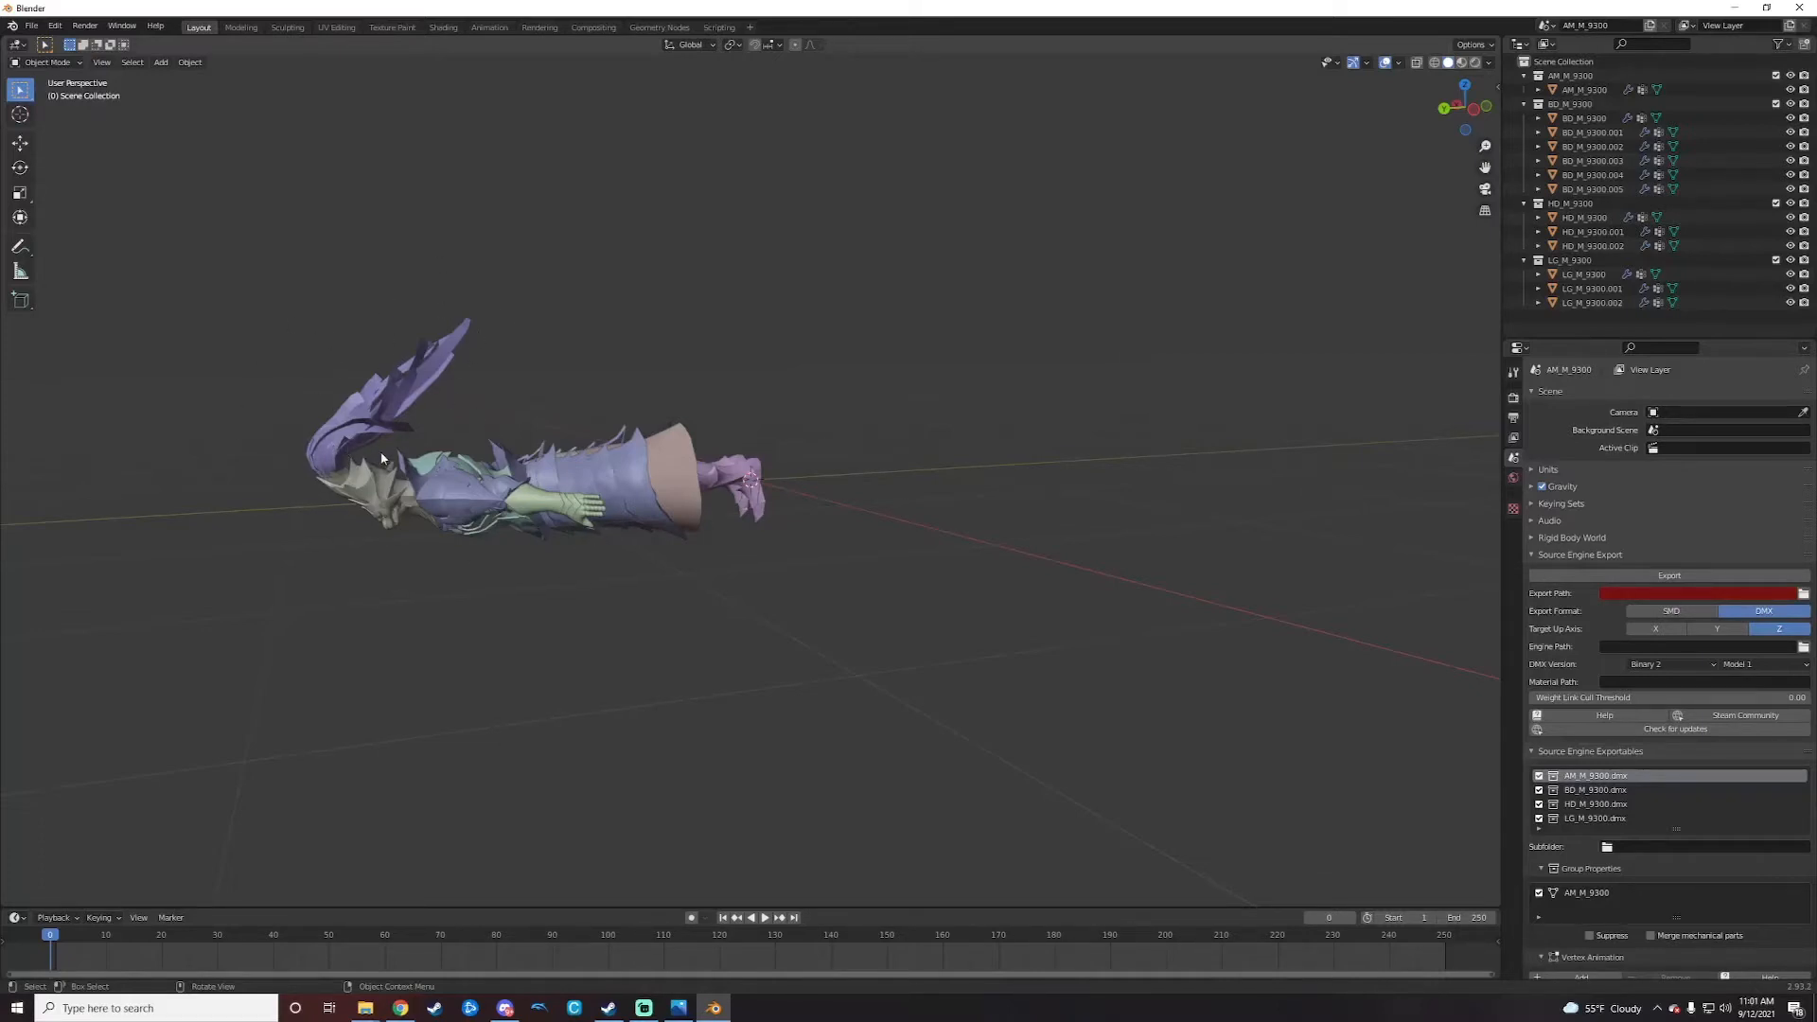
{"action": "left_click", "coordinate": [335, 445]}
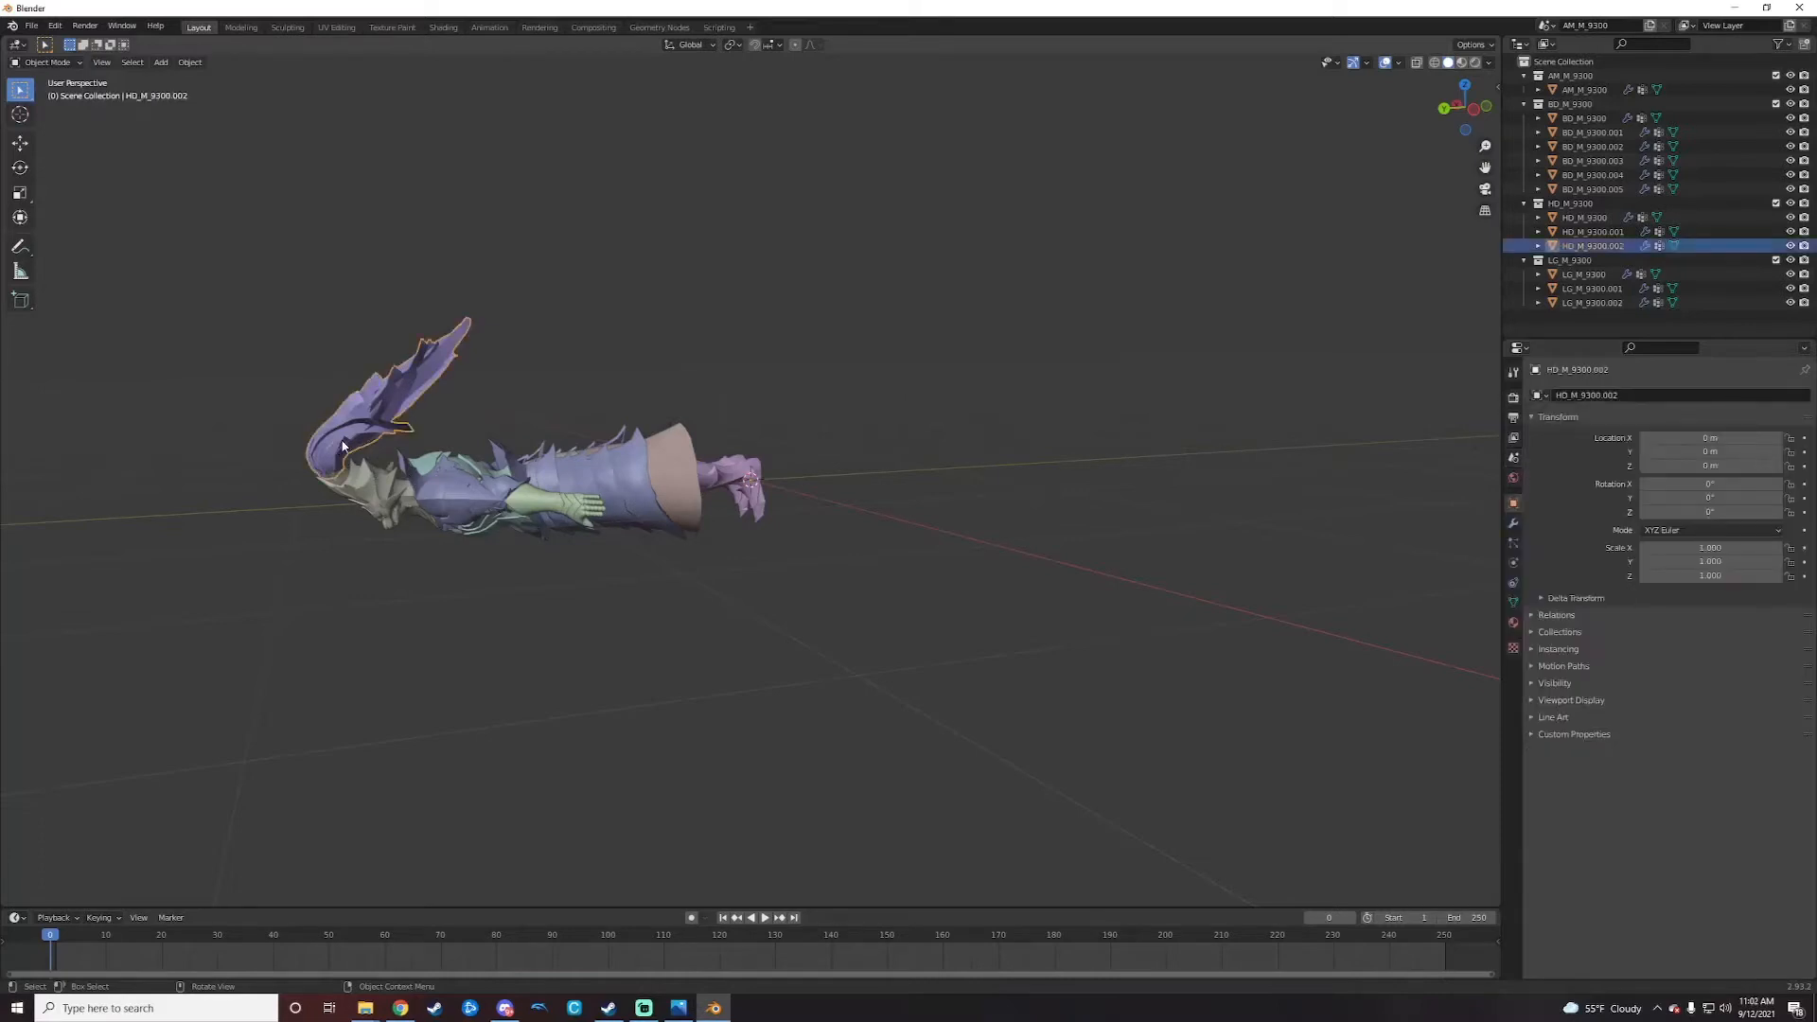
{"action": "right_click", "coordinate": [343, 435]}
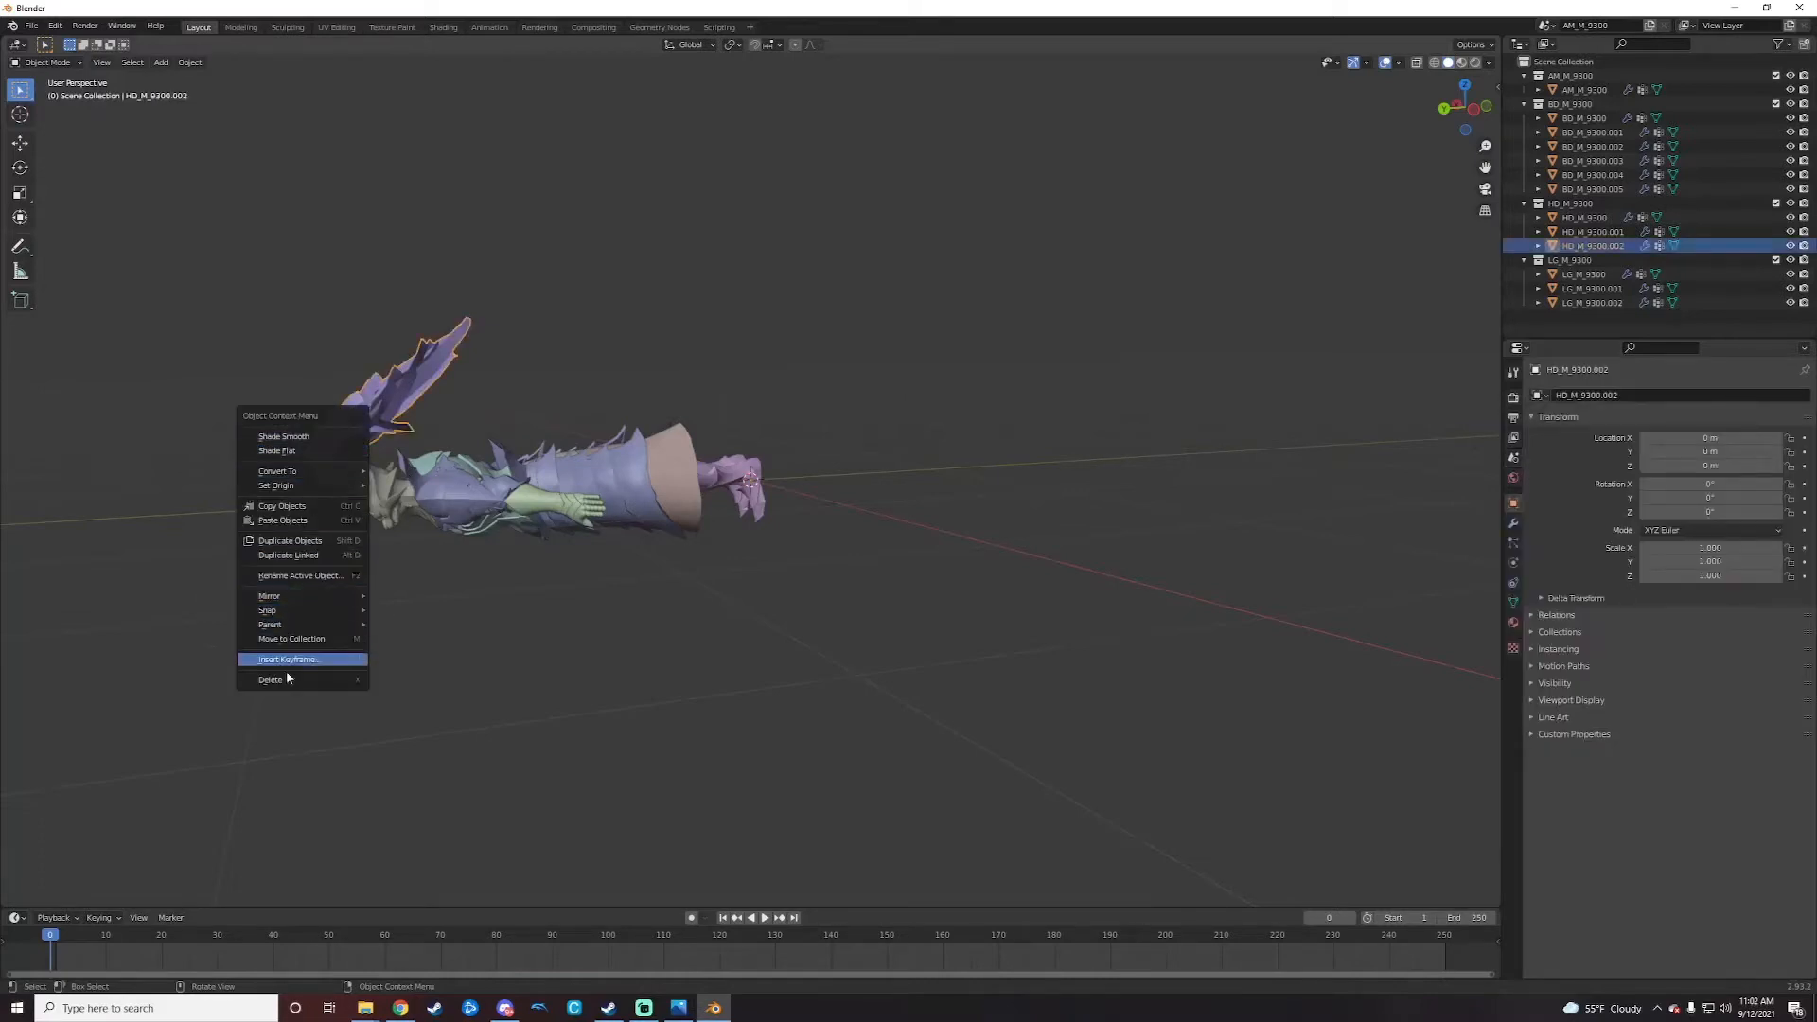
{"action": "left_click", "coordinate": [284, 680]}
{"action": "left_click", "coordinate": [333, 476]}
{"action": "right_click", "coordinate": [333, 476]}
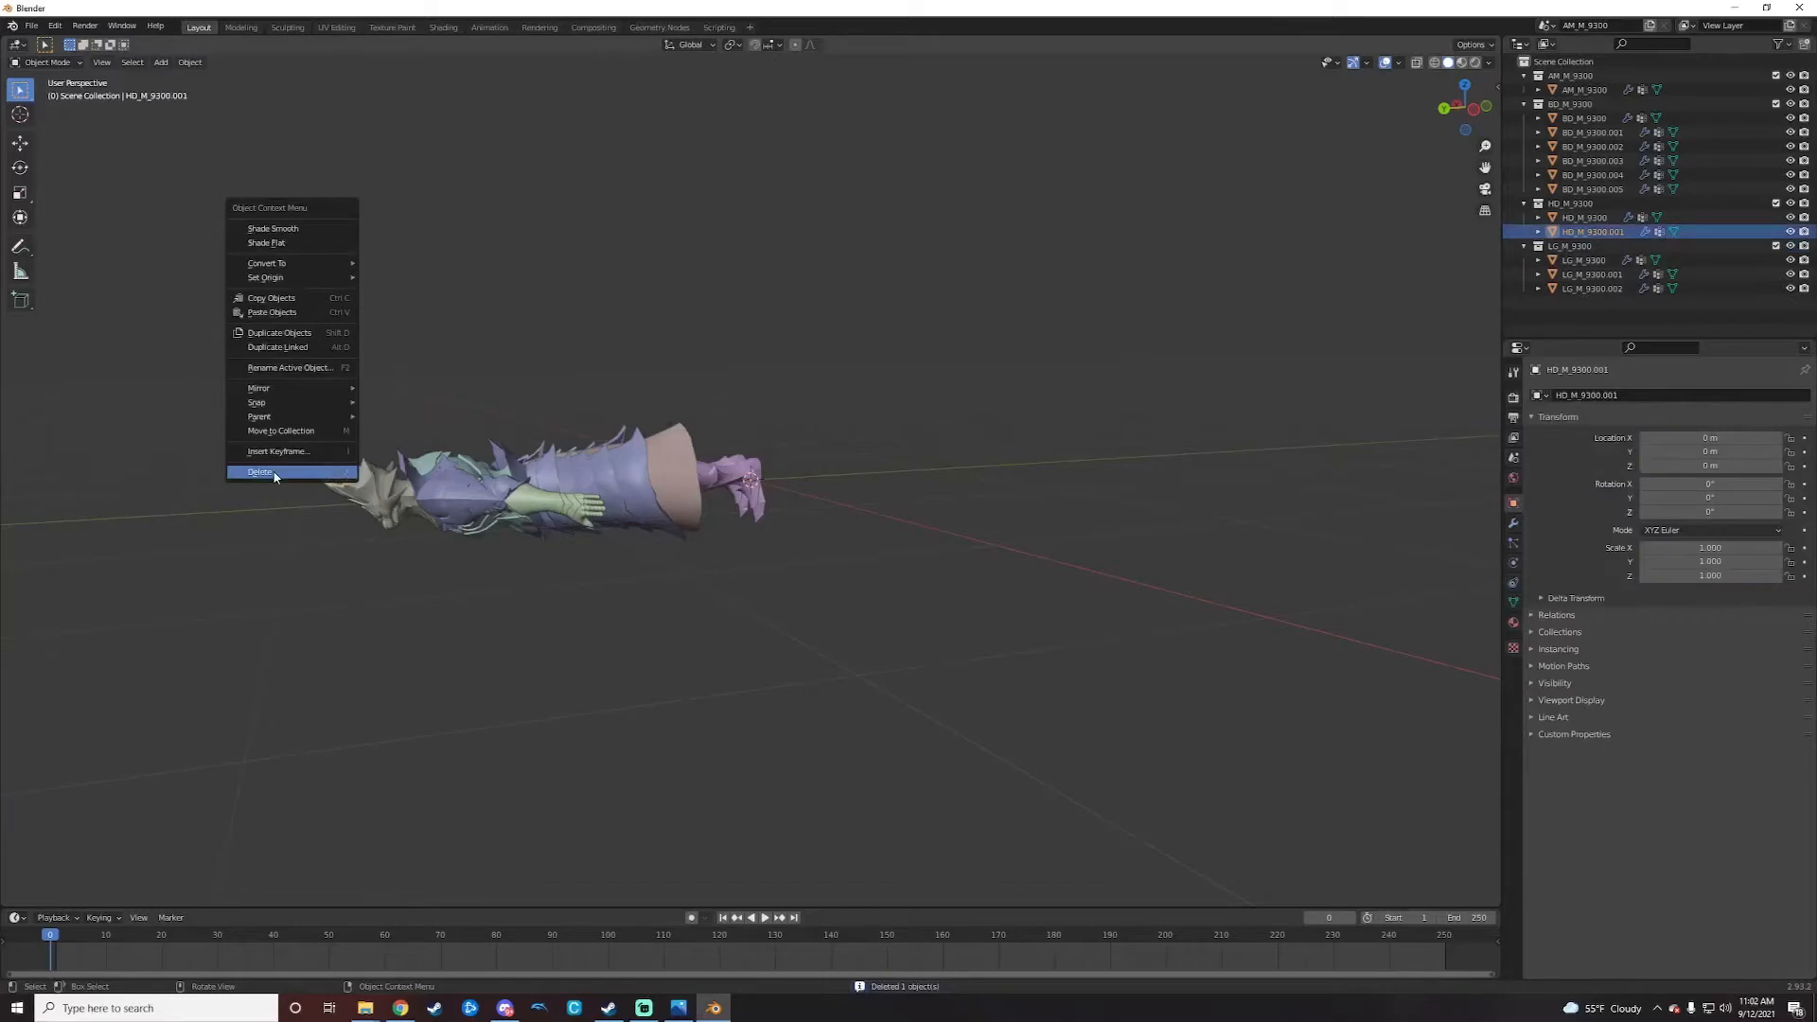
{"action": "left_click", "coordinate": [333, 471]}
{"action": "middle_click_drag", "start_coordinate": [236, 491], "coordinate": [347, 393]}
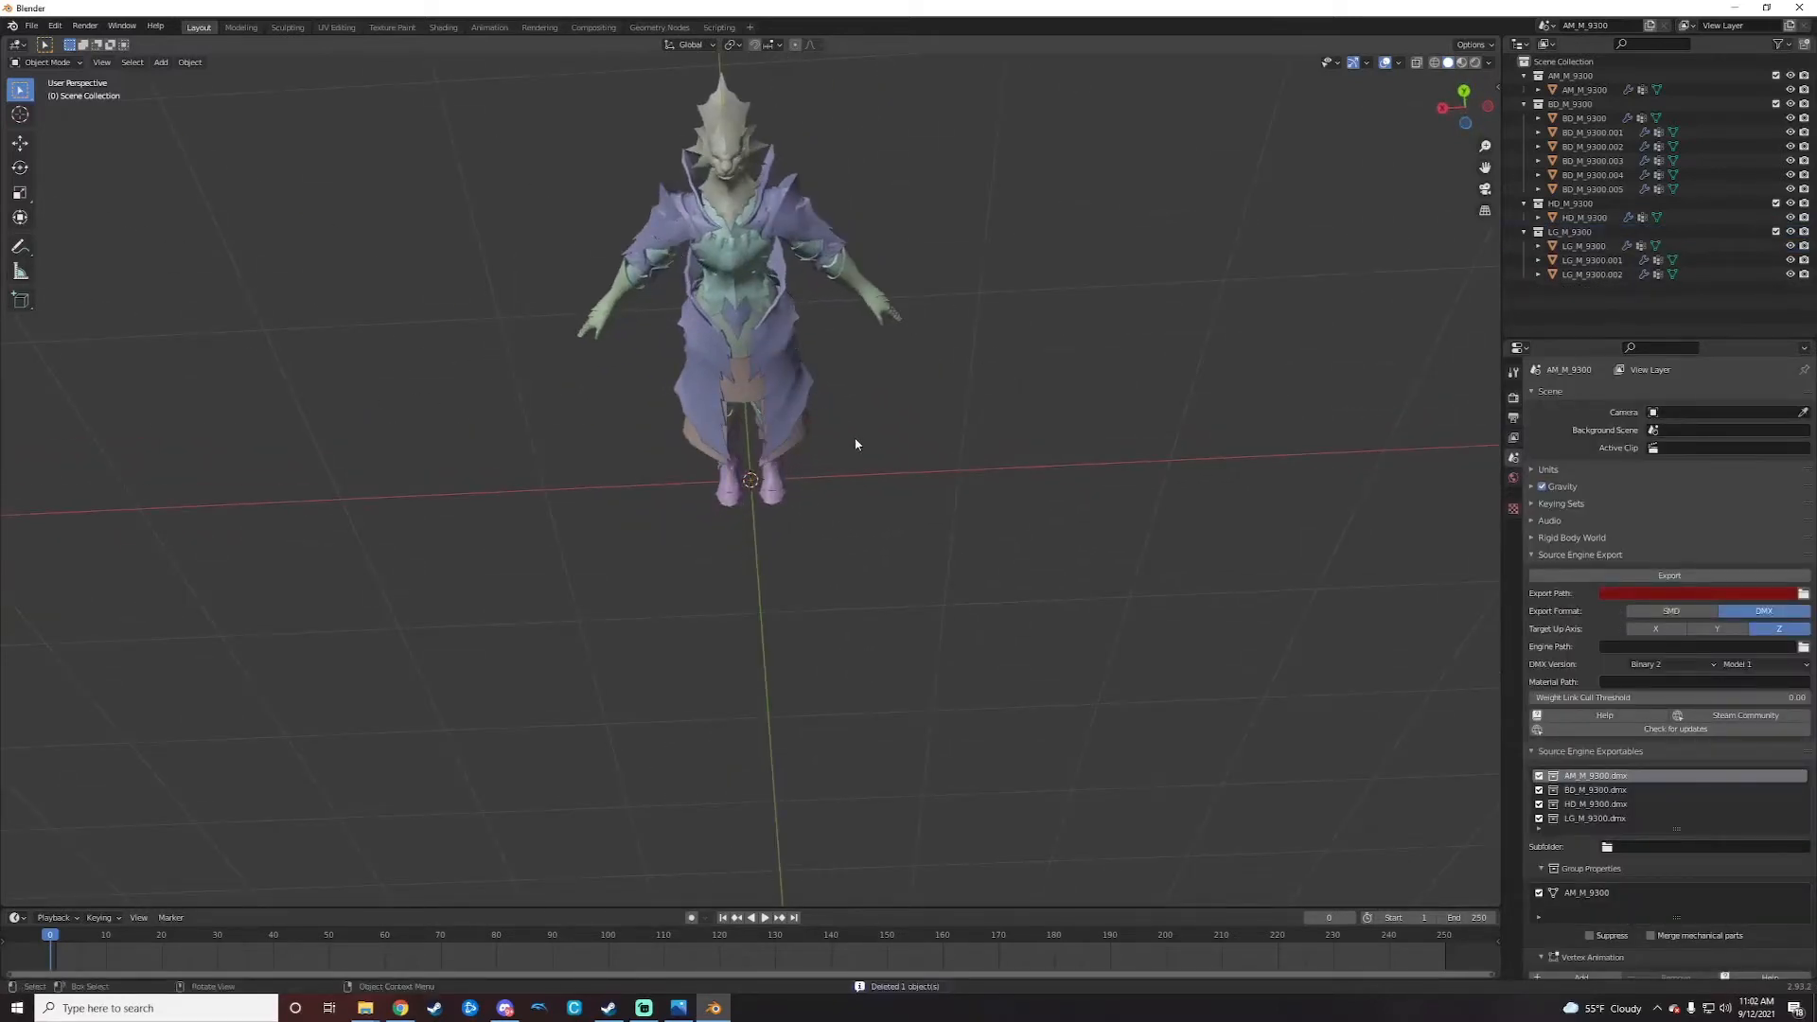
Step: Join all the AM, BD, HD and LG armor meshes into one object, with AM_M_9300 as the active mesh
{"action": "middle_click_drag", "start_coordinate": [855, 405], "coordinate": [421, 418]}
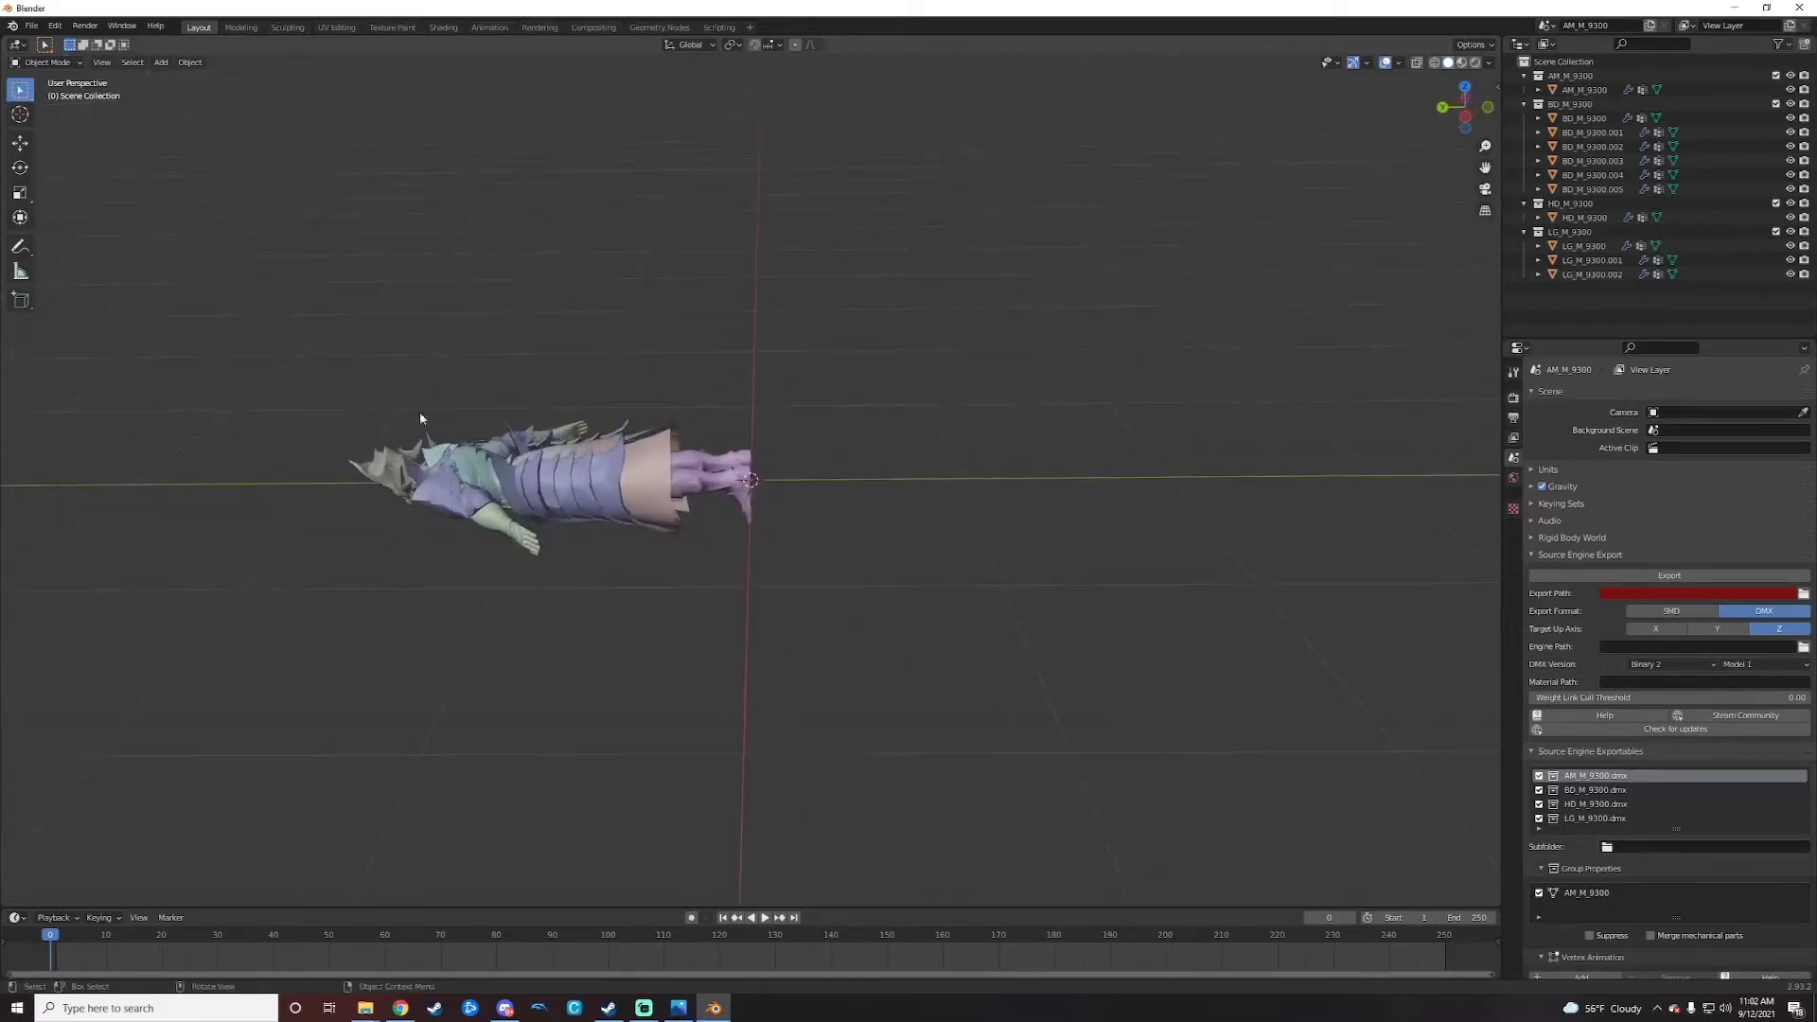
{"action": "left_click", "coordinate": [1593, 90], "text": "ctrl"}
{"action": "left_click", "coordinate": [1585, 118], "text": "ctrl"}
{"action": "left_click", "coordinate": [1584, 133], "text": "ctrl"}
{"action": "left_click", "coordinate": [1583, 147], "text": "ctrl"}
{"action": "left_click", "coordinate": [1583, 161], "text": "ctrl"}
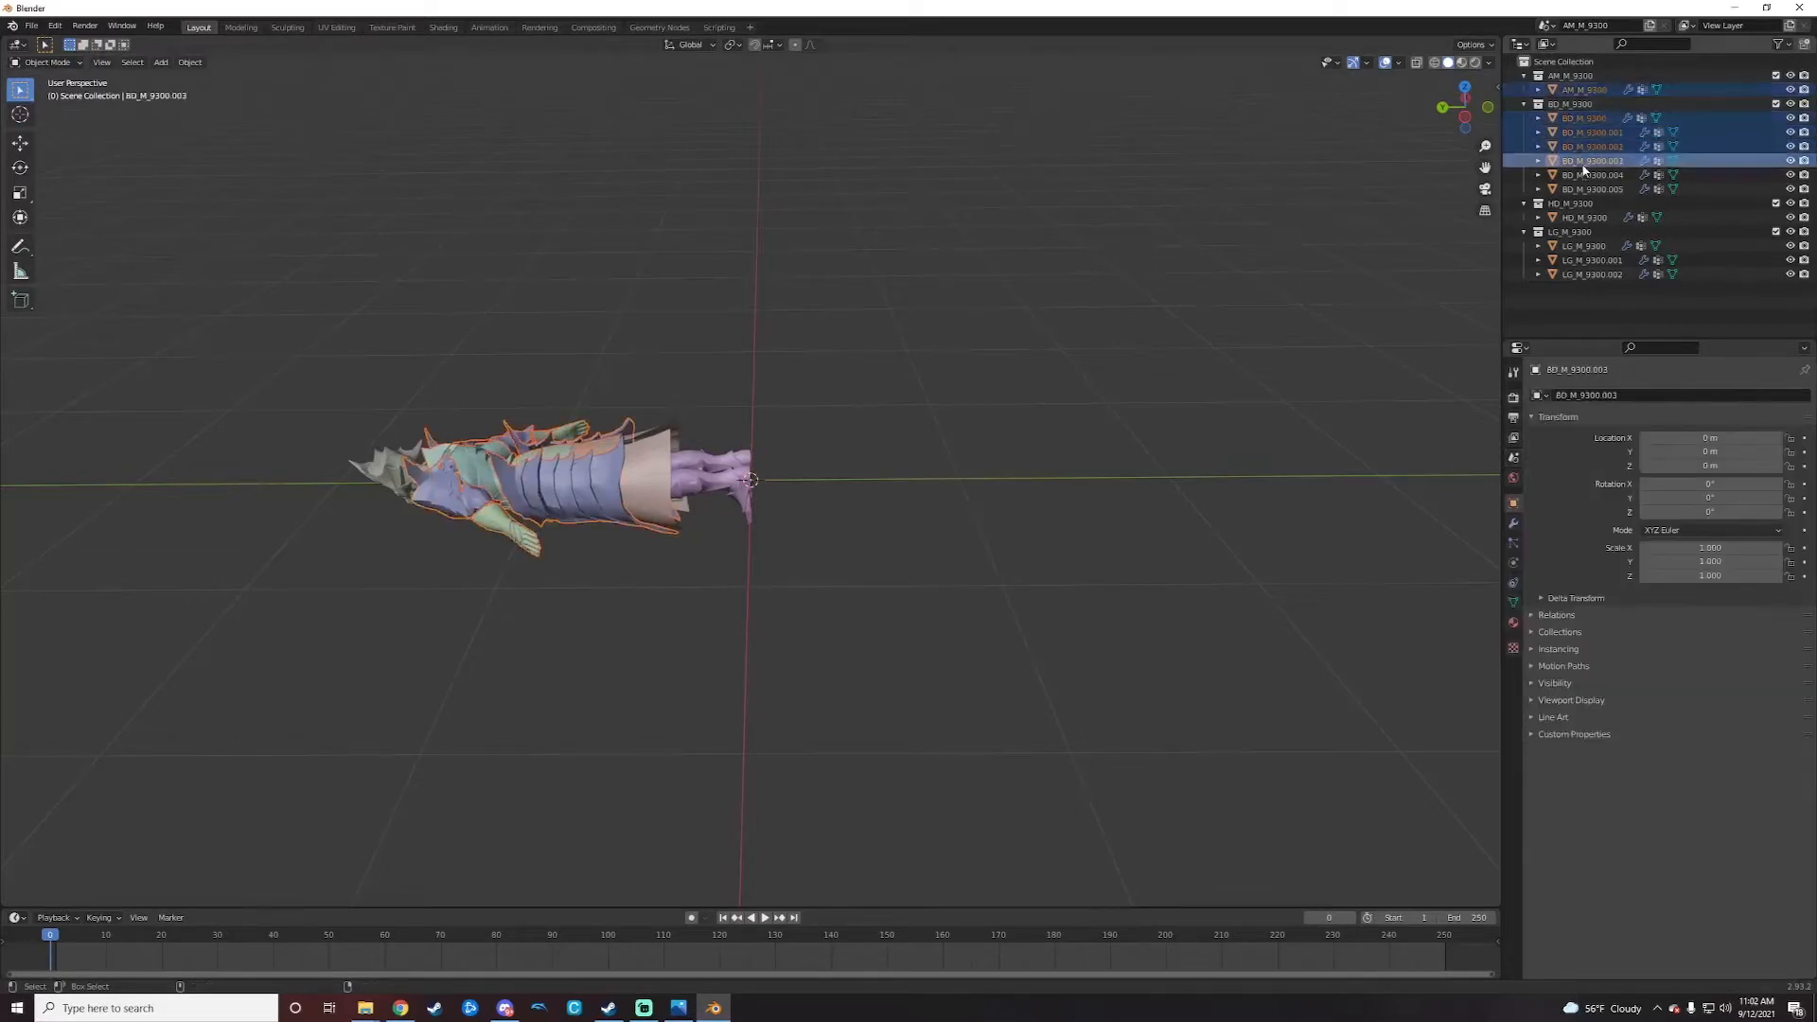
{"action": "left_click", "coordinate": [1584, 175], "text": "ctrl"}
{"action": "left_click", "coordinate": [1584, 190], "text": "ctrl"}
{"action": "left_click", "coordinate": [1583, 217], "text": "ctrl"}
{"action": "left_click", "coordinate": [1584, 247], "text": "ctrl"}
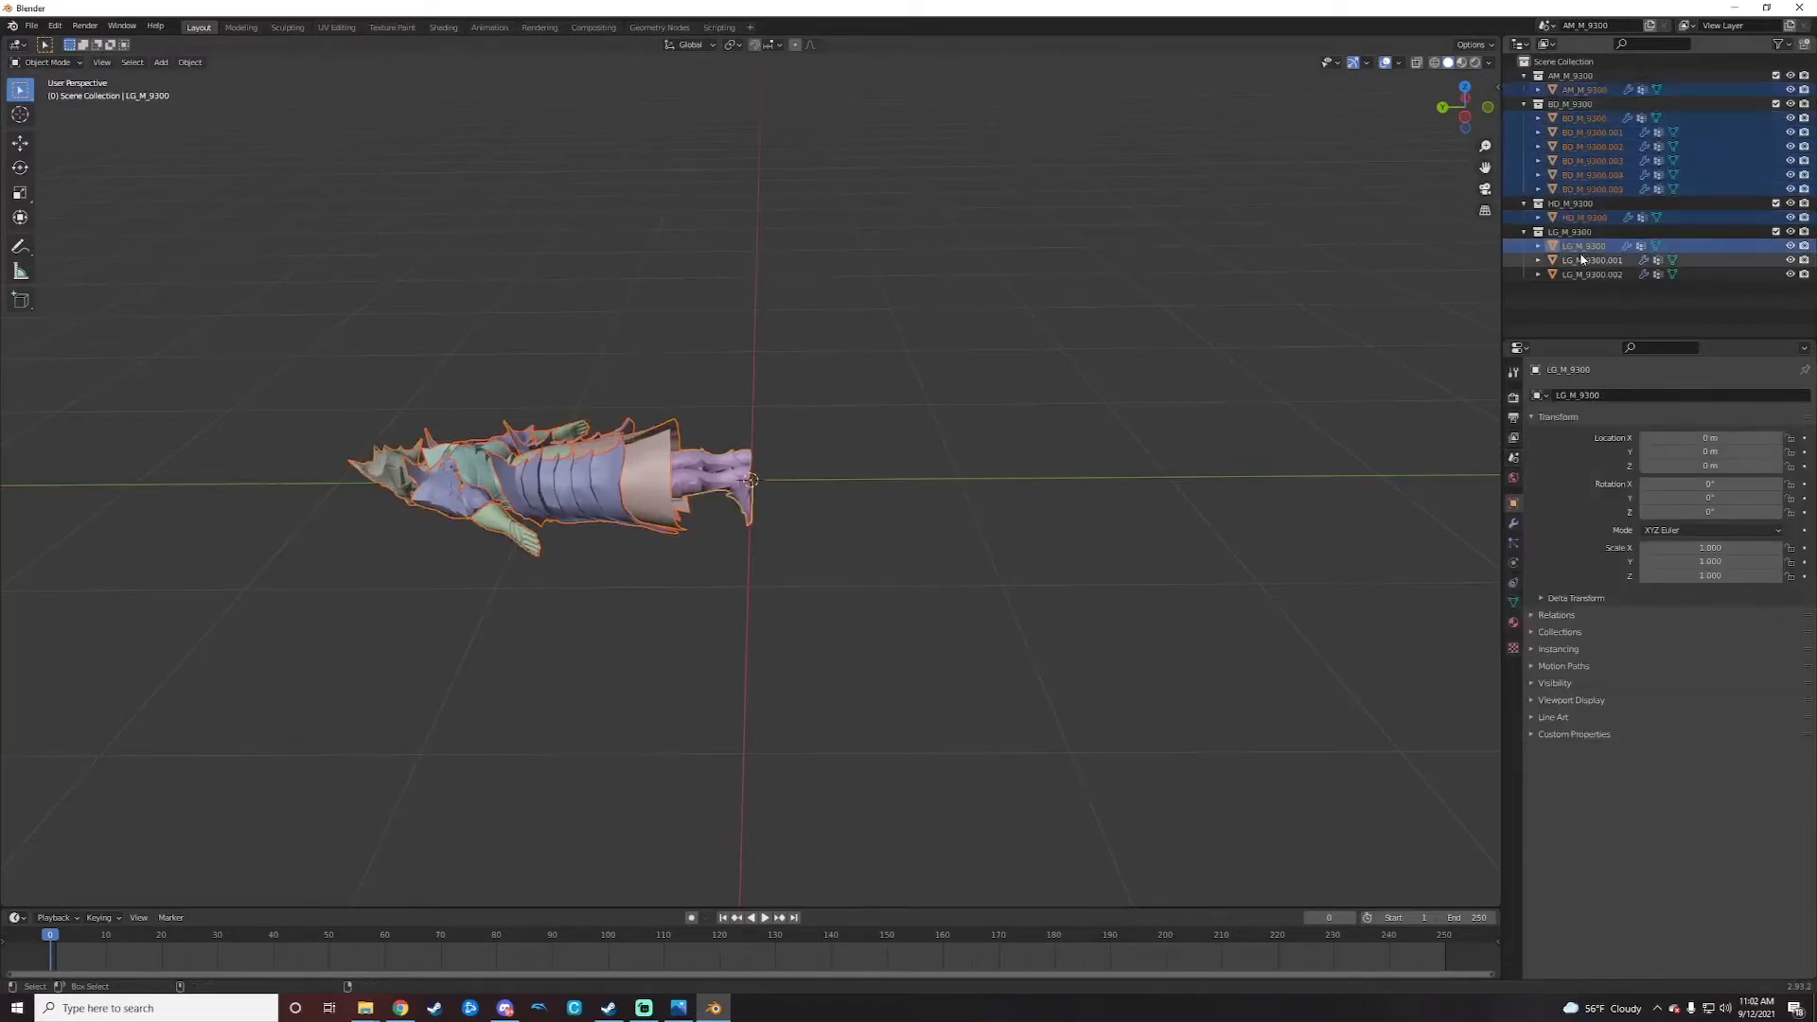
{"action": "left_click", "coordinate": [1584, 261], "text": "ctrl"}
{"action": "left_click", "coordinate": [1584, 274], "text": "ctrl"}
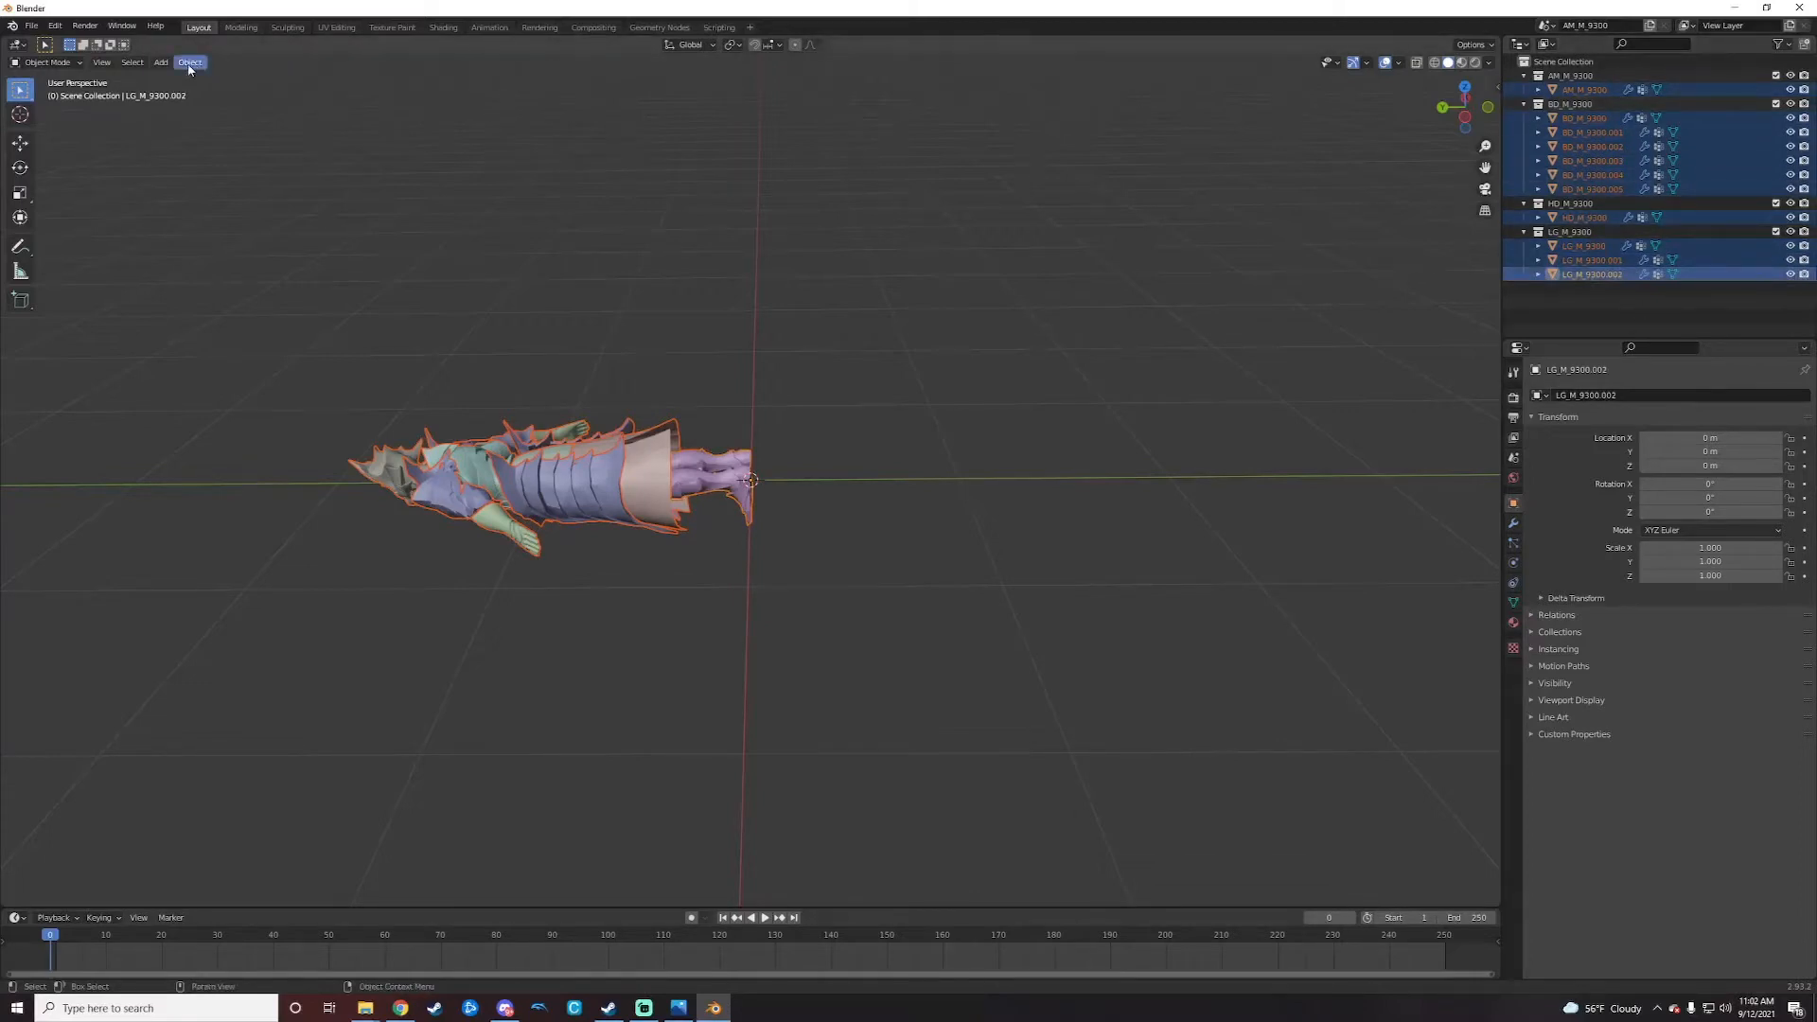
{"action": "right_click", "coordinate": [1587, 92]}
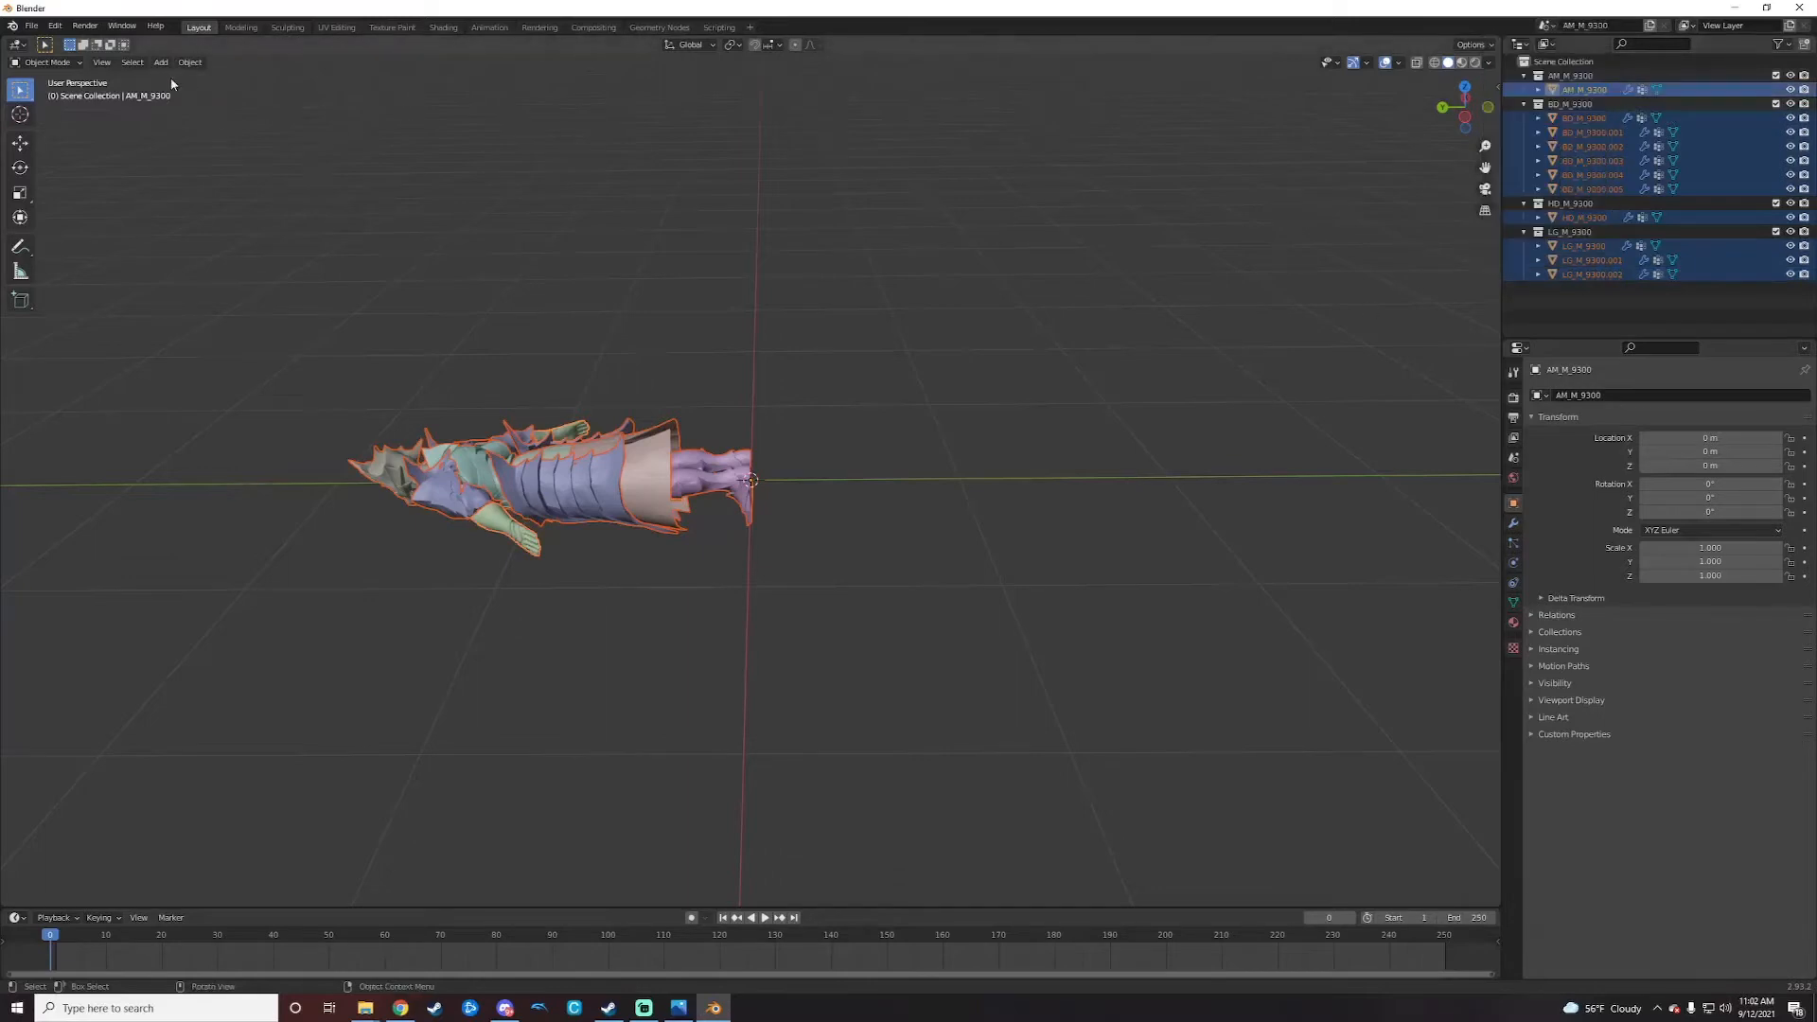
{"action": "left_click", "coordinate": [189, 63]}
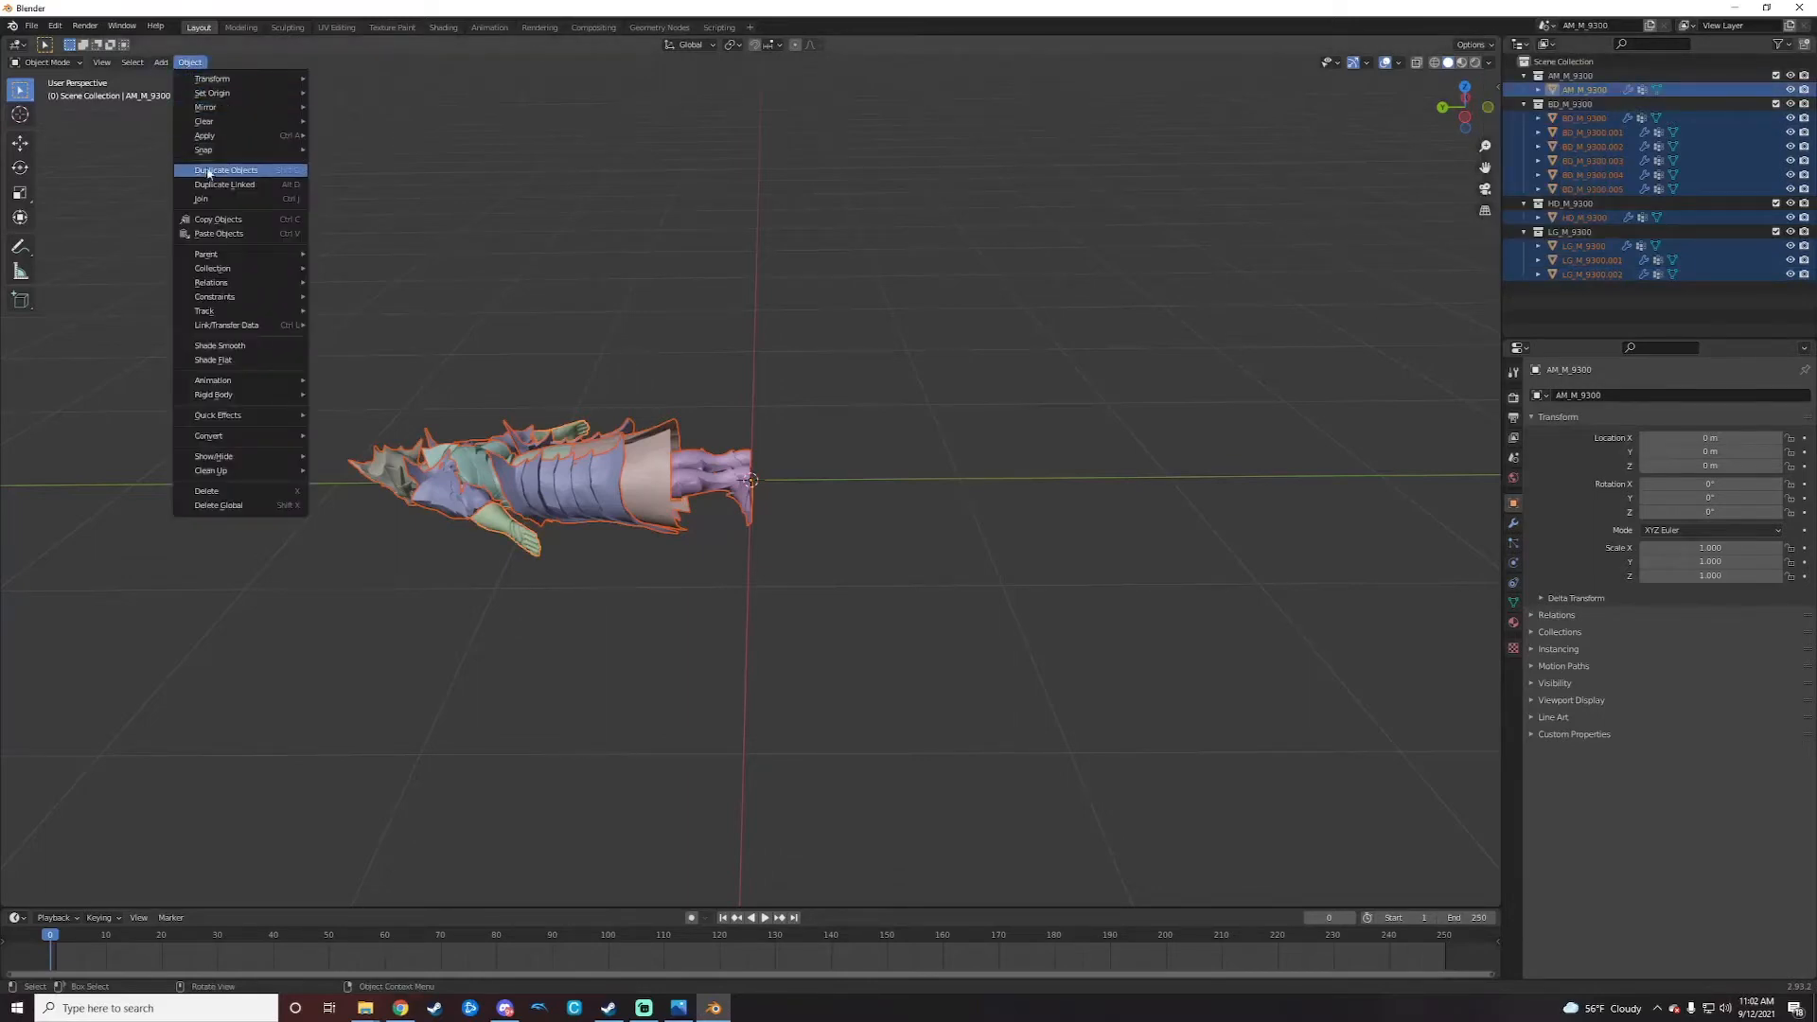
{"action": "left_click", "coordinate": [213, 201]}
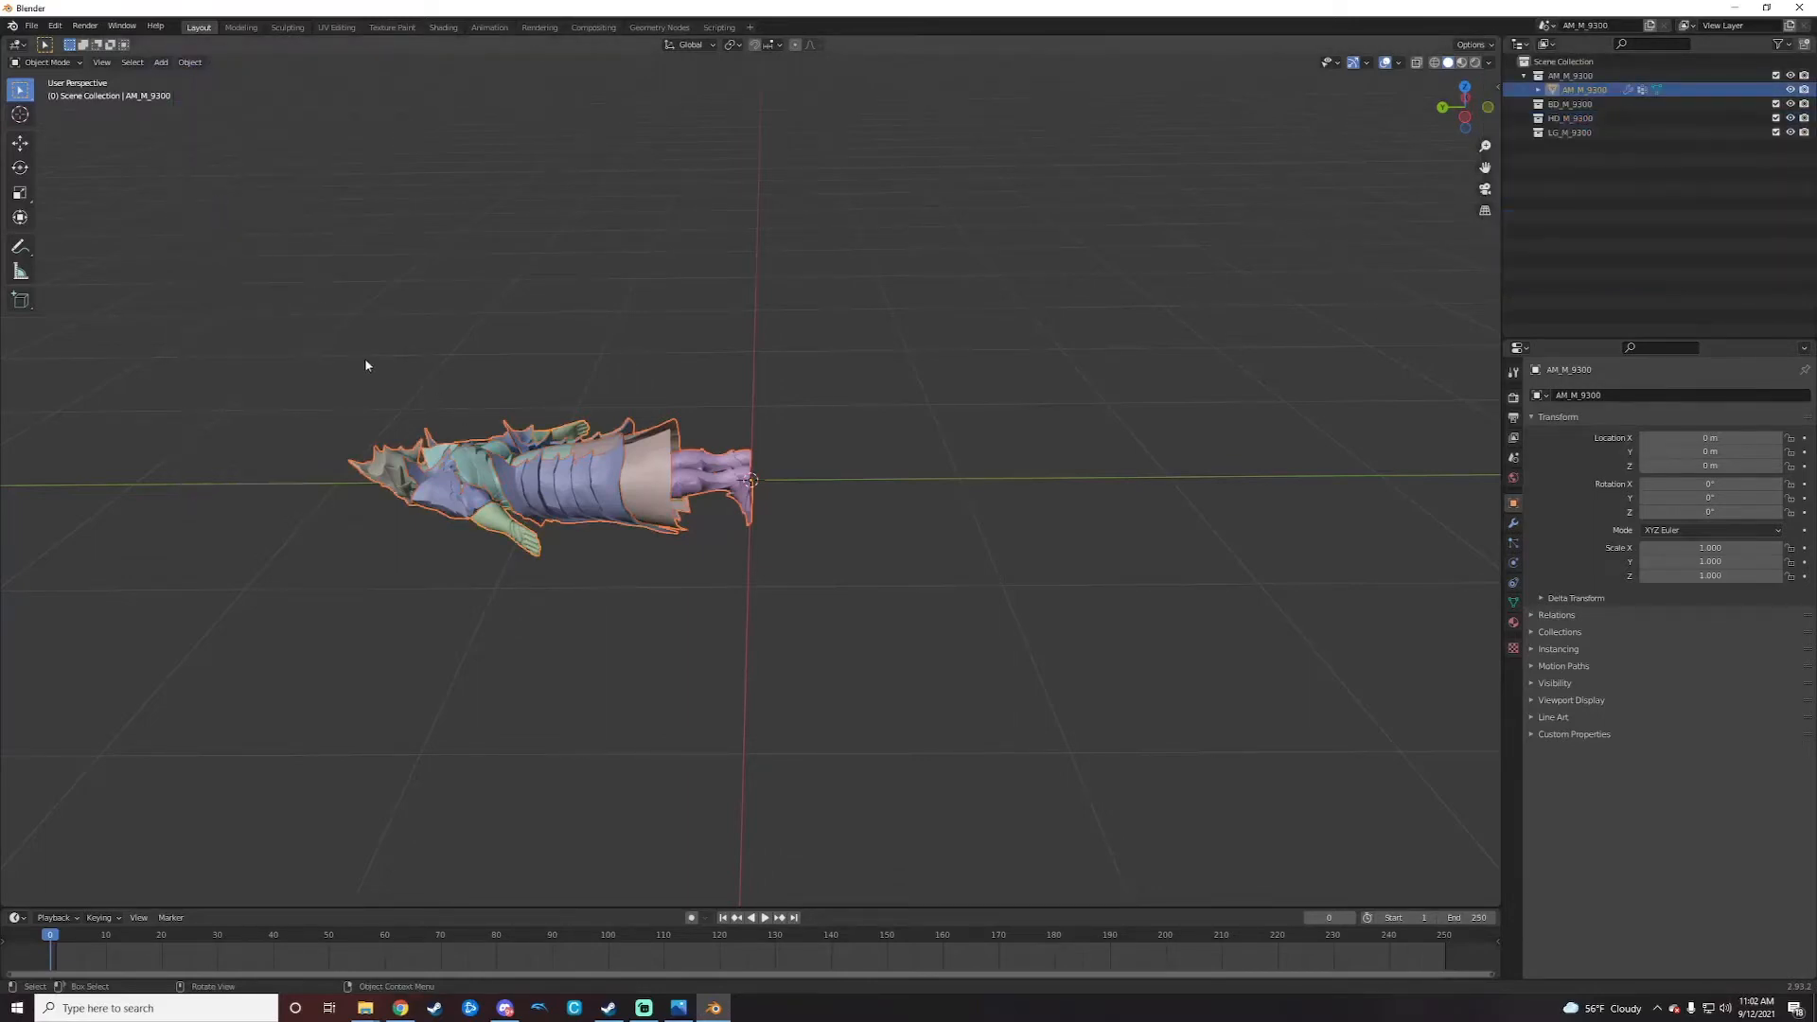
Step: Turn off Auto Smooth in the normals settings of the joined AM_M_9300 armor mesh
{"action": "middle_click_drag", "start_coordinate": [367, 365], "coordinate": [530, 219]}
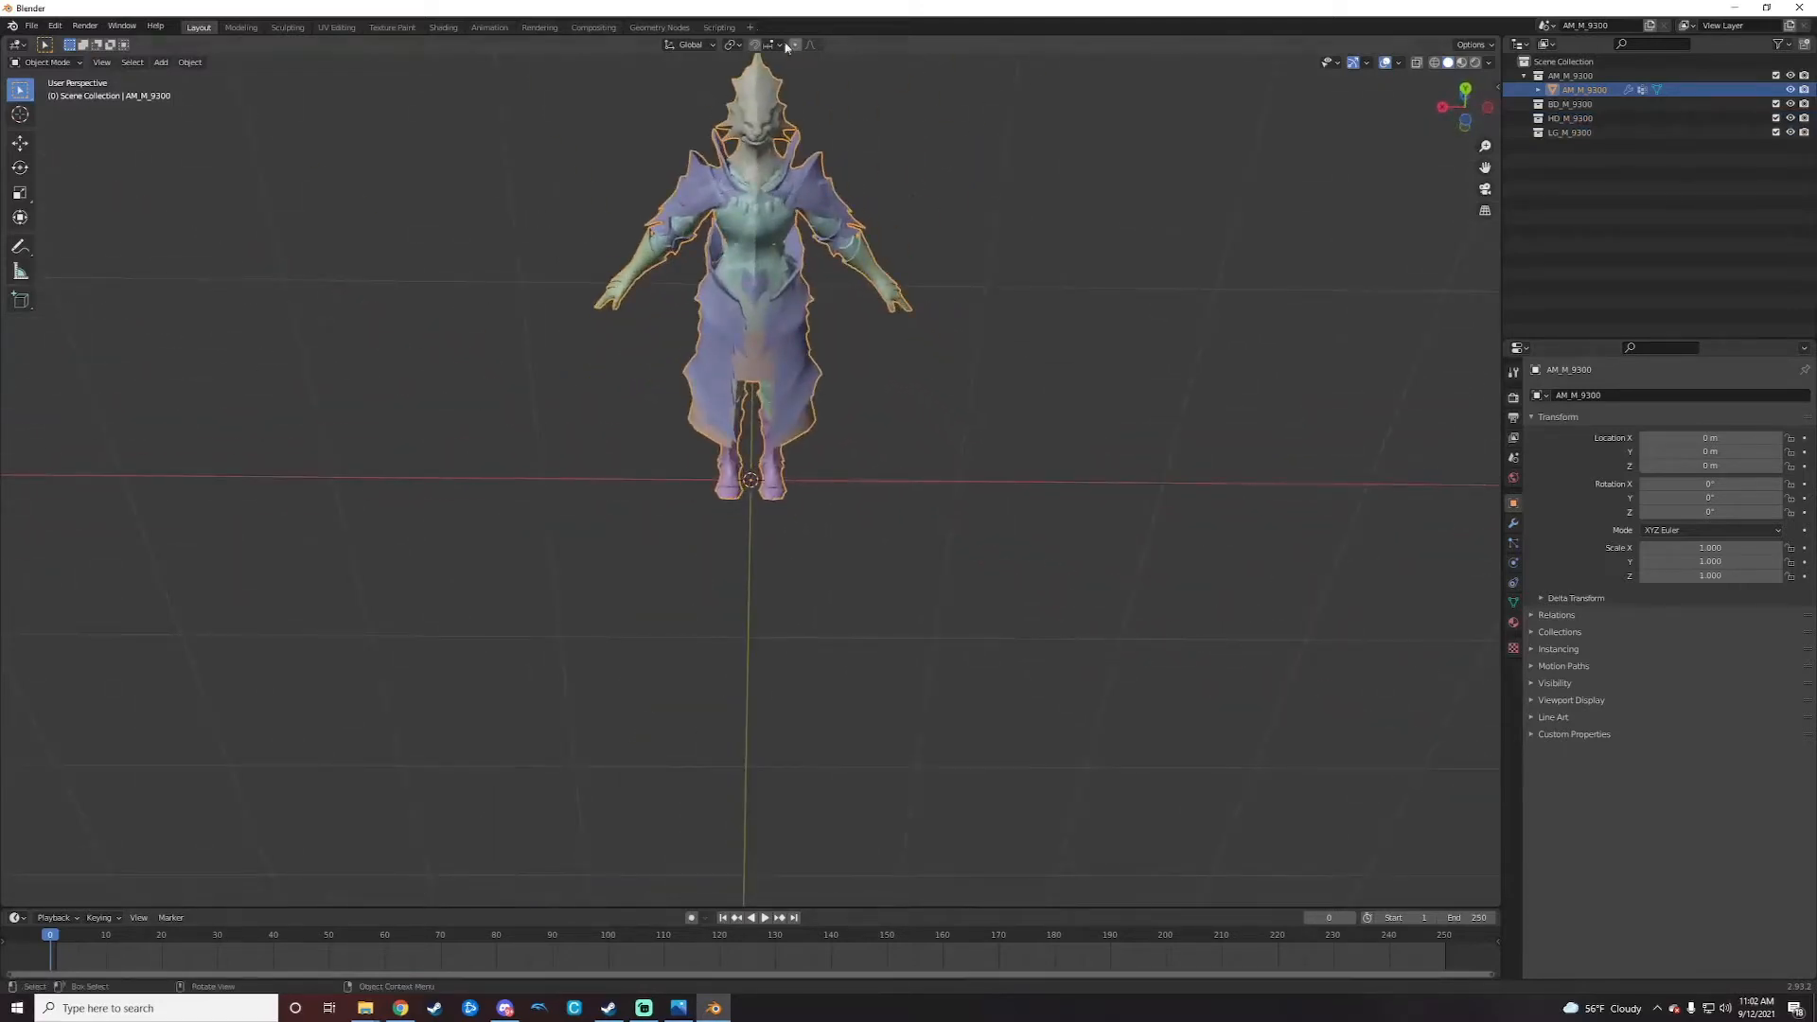
{"action": "left_click", "coordinate": [1512, 603]}
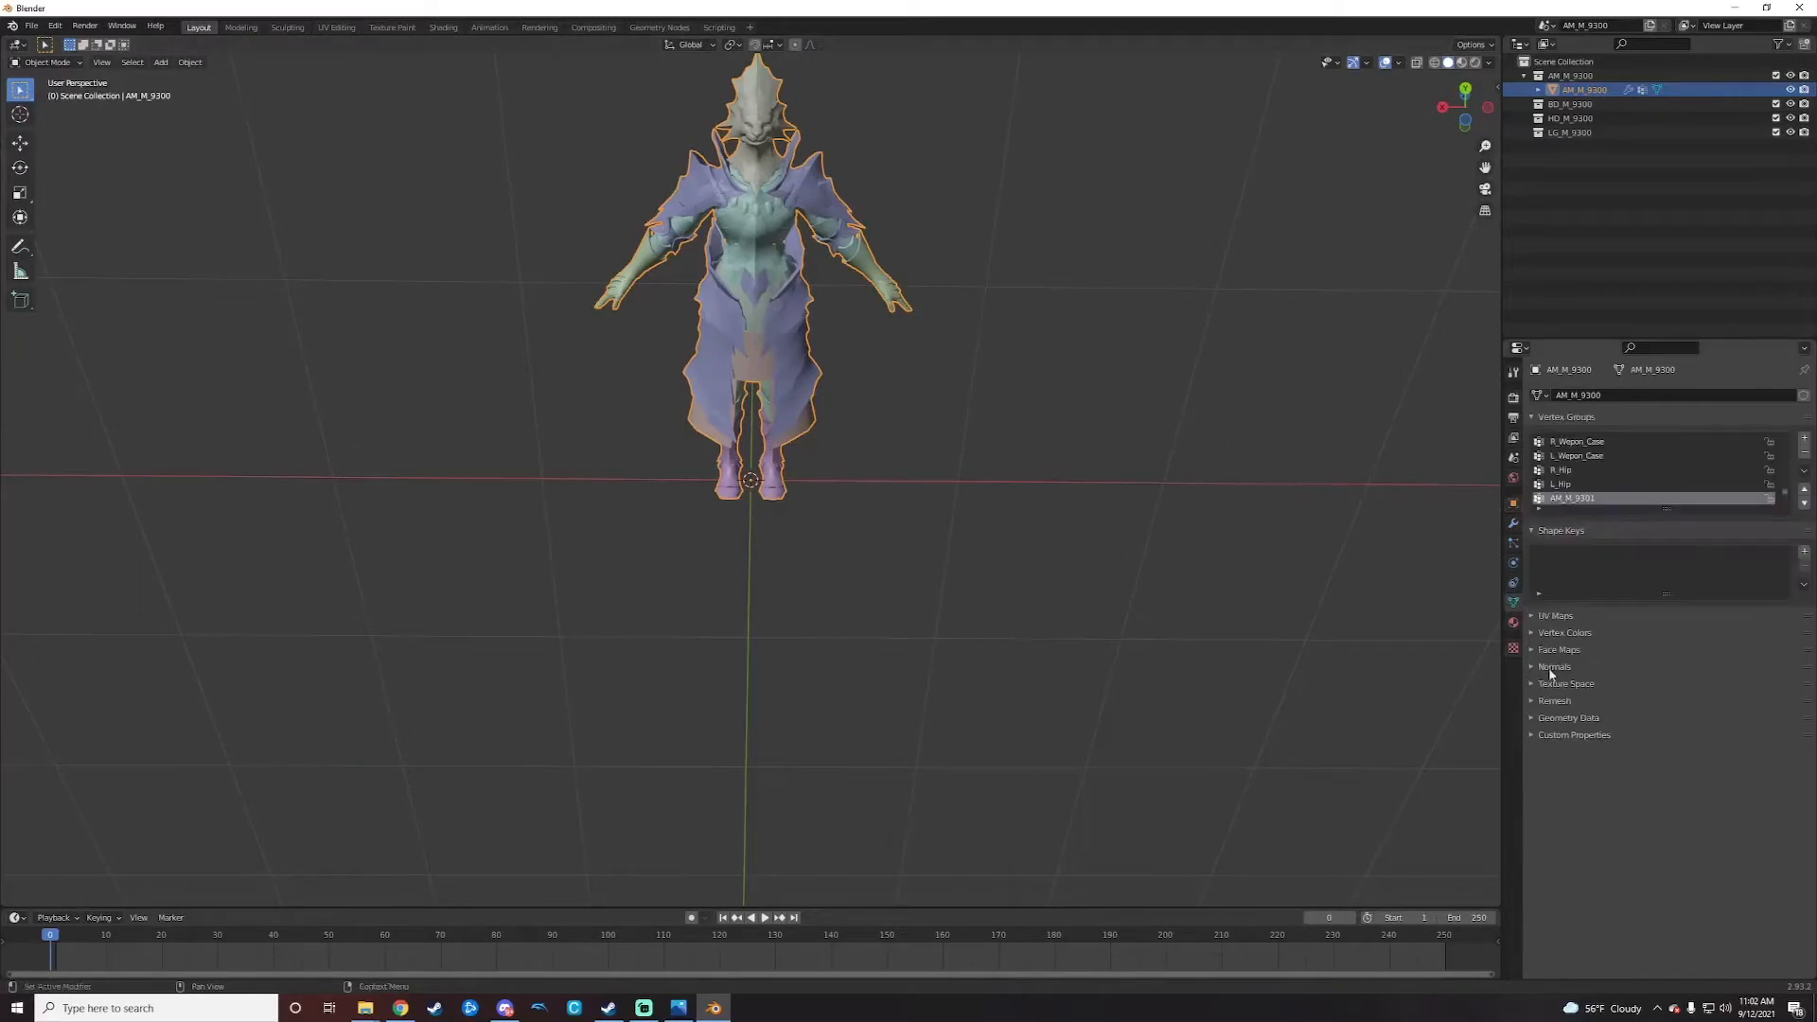
{"action": "left_click", "coordinate": [1555, 668]}
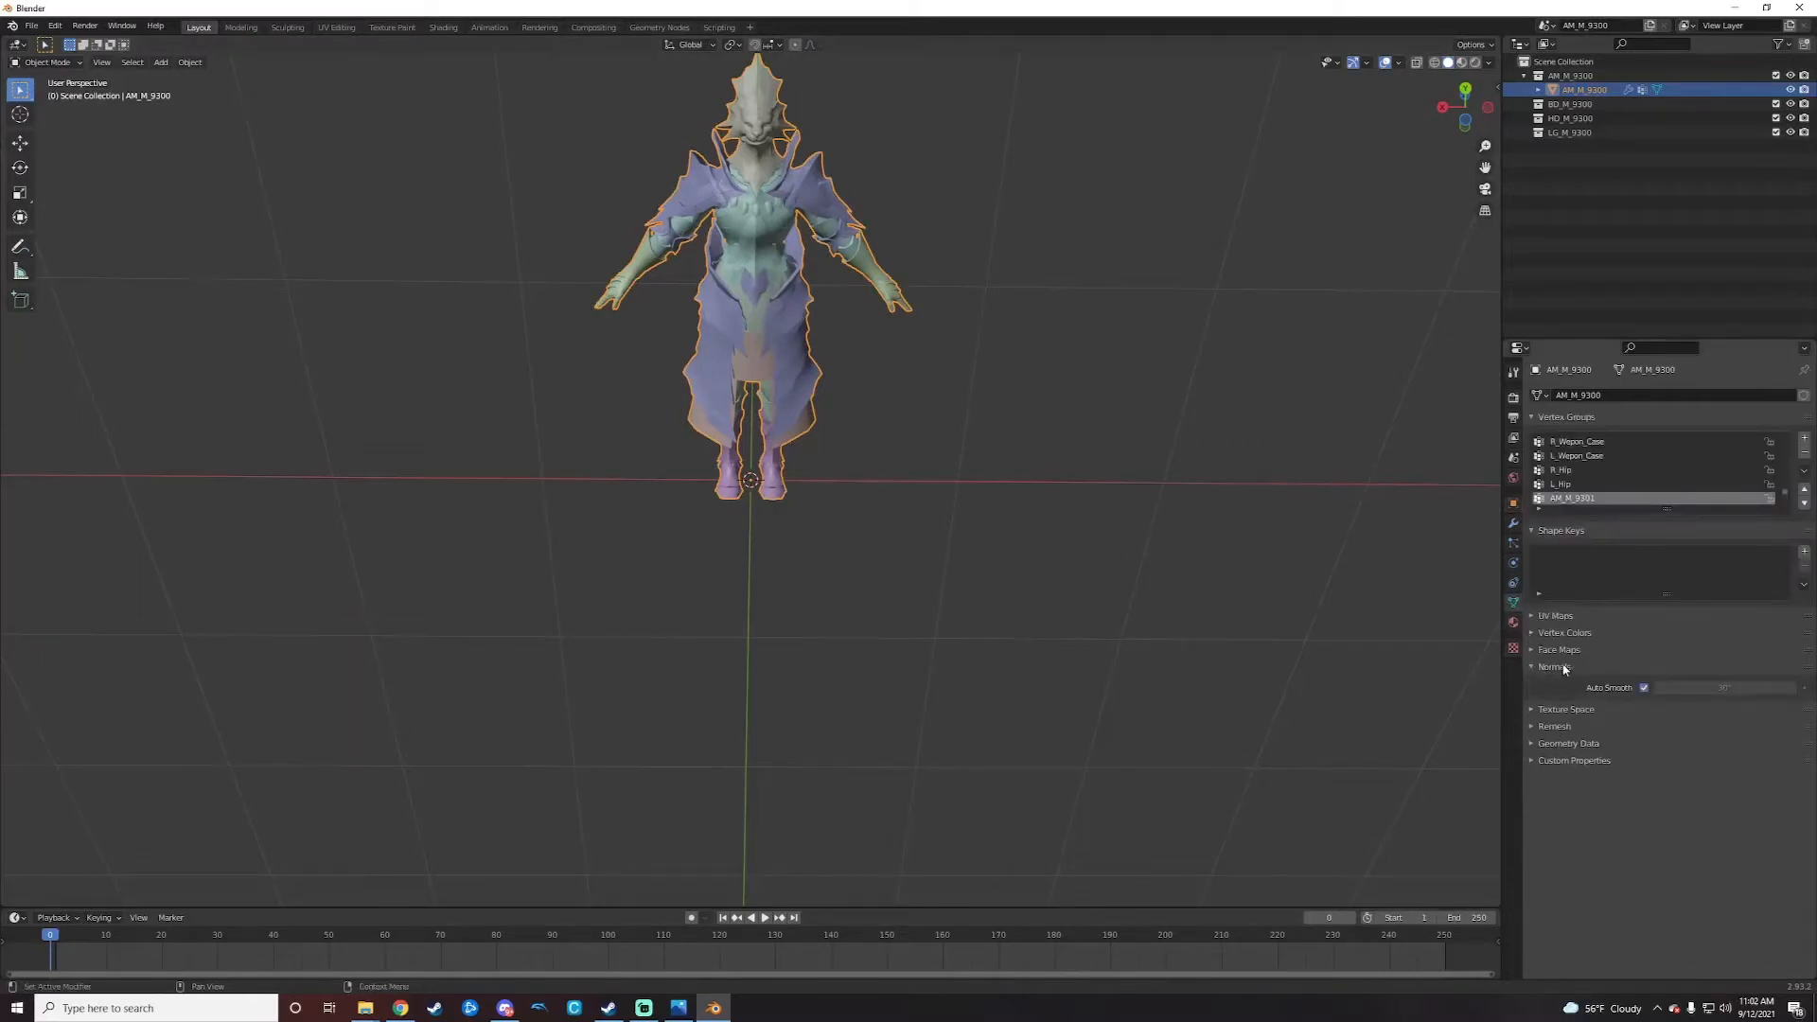
{"action": "left_click", "coordinate": [1645, 688]}
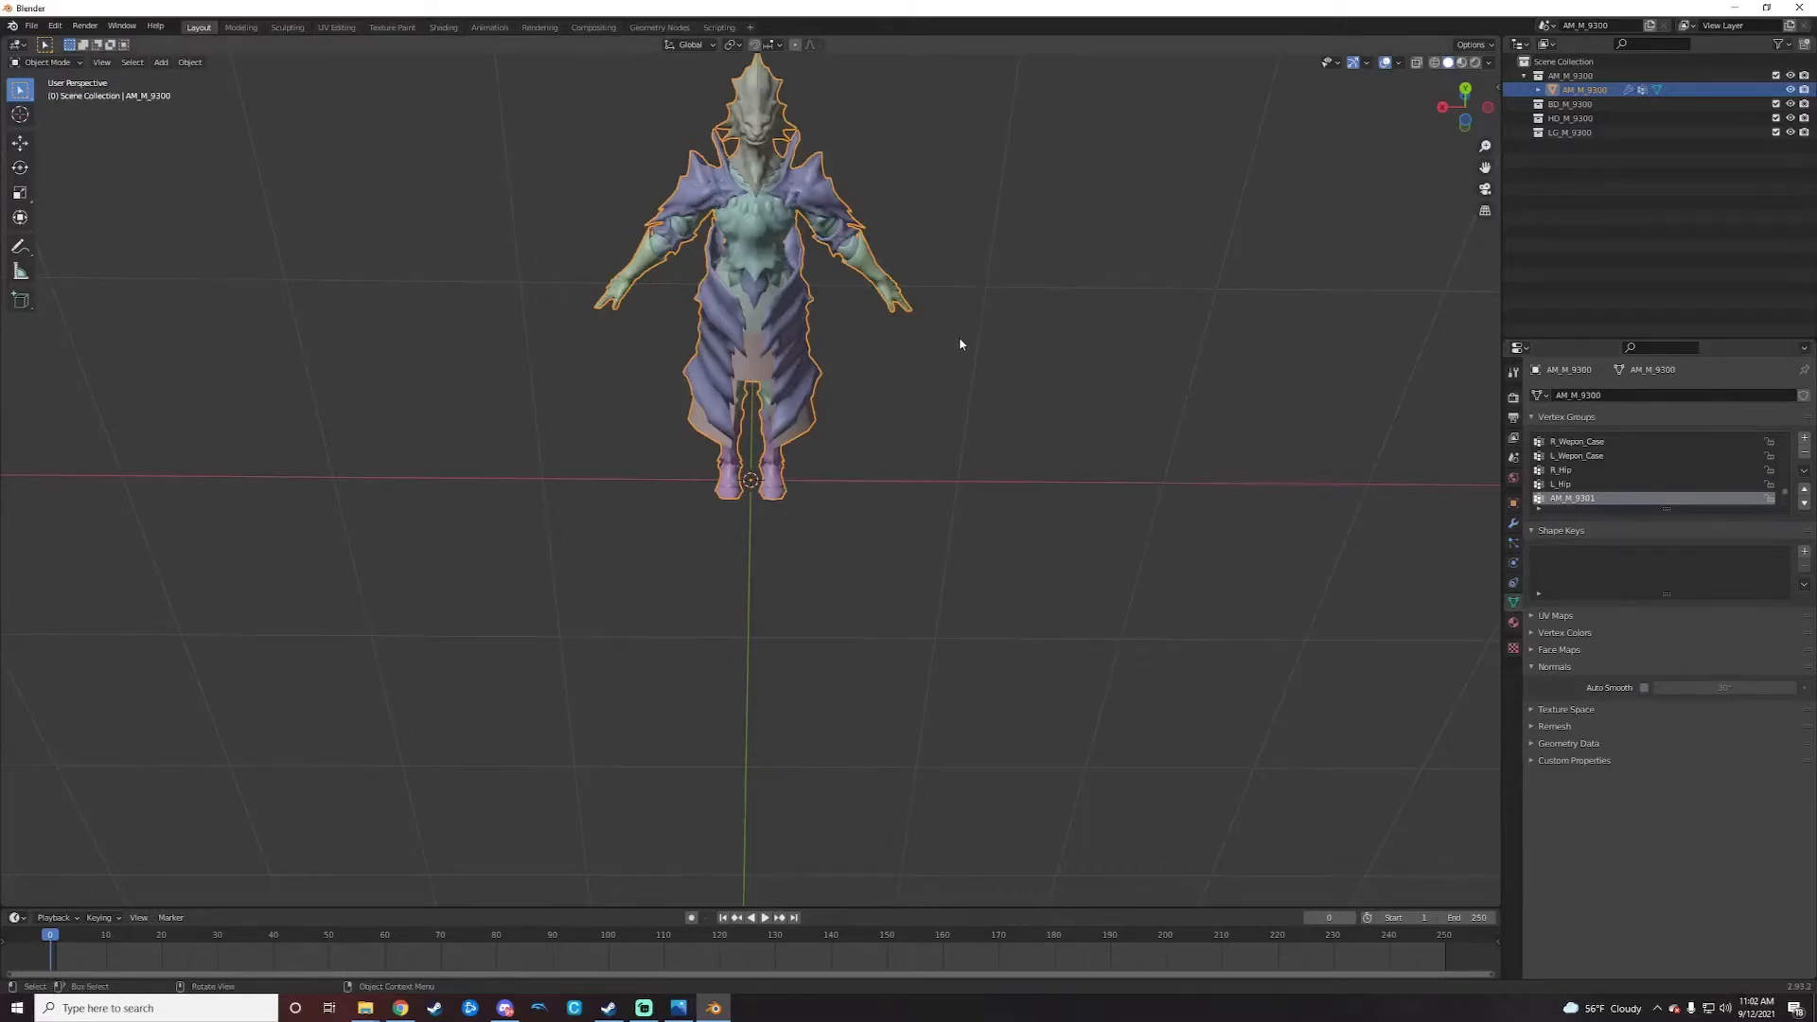
Step: Delete the empty BD_M_9300, HD_M_9300 and LG_M_9300 collections
{"action": "left_click_drag", "start_coordinate": [1588, 167], "coordinate": [1569, 104]}
{"action": "right_click", "coordinate": [1560, 121]}
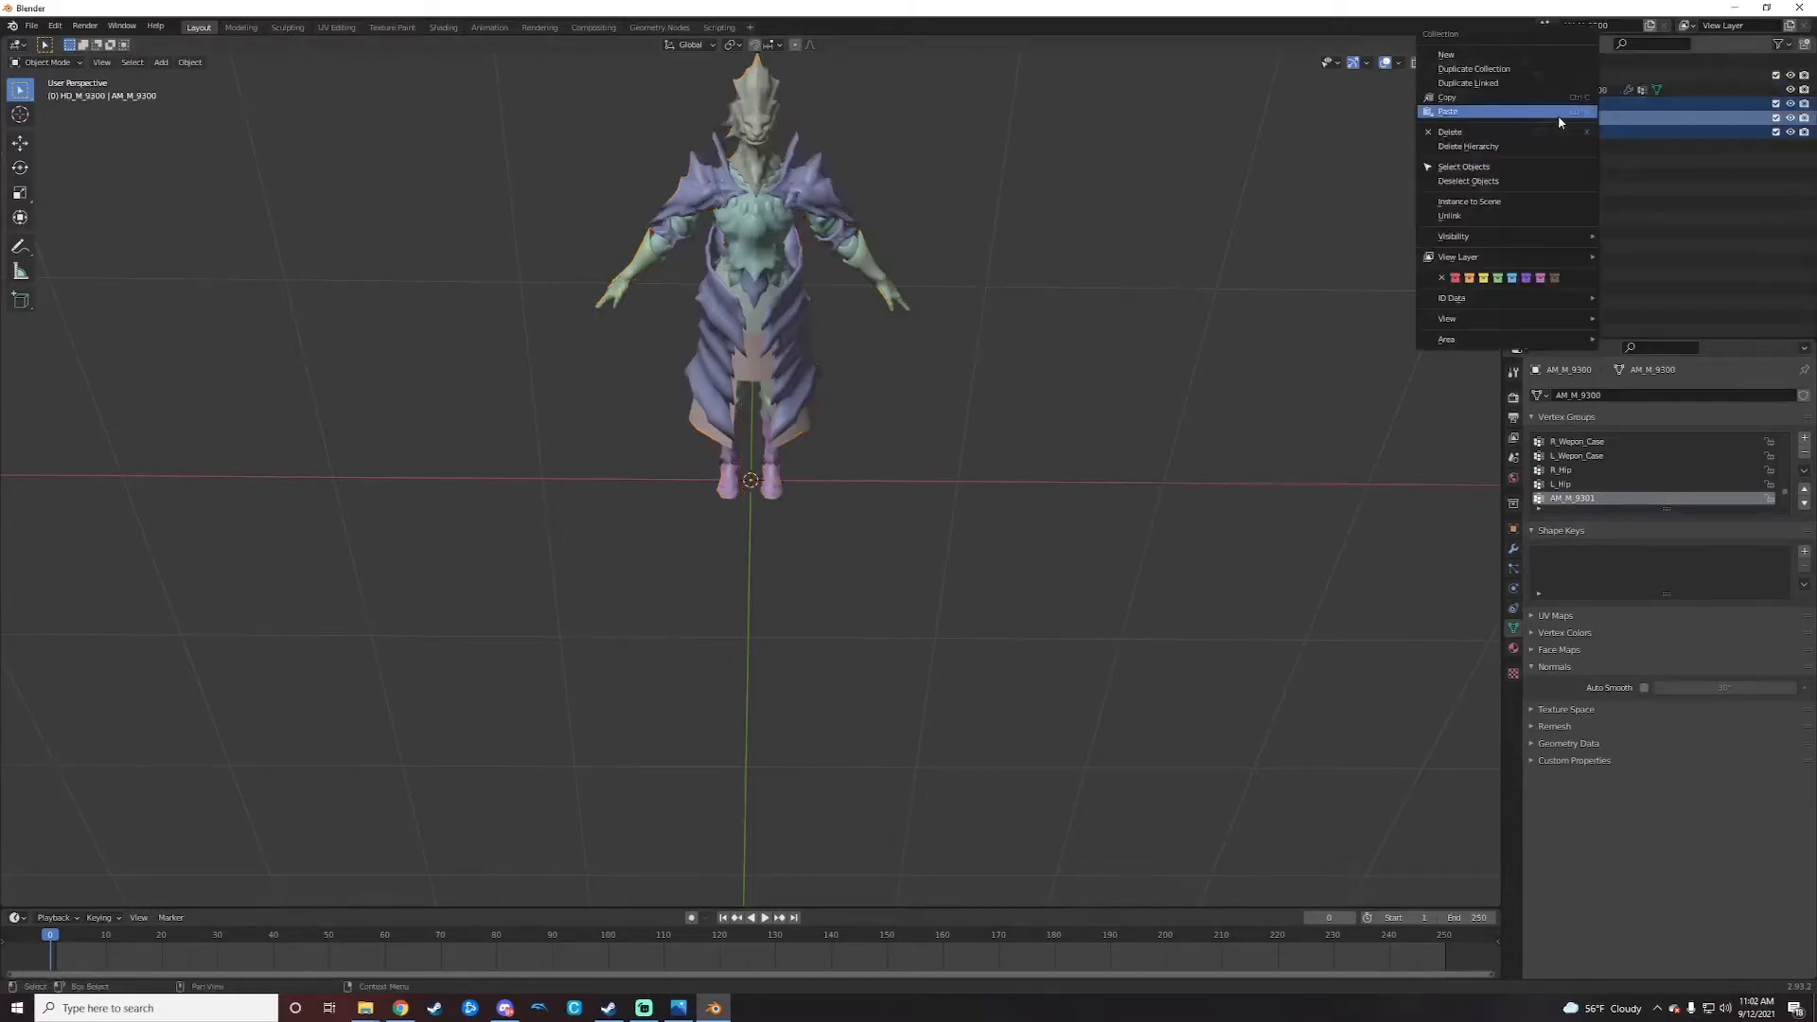
{"action": "left_click", "coordinate": [1485, 130]}
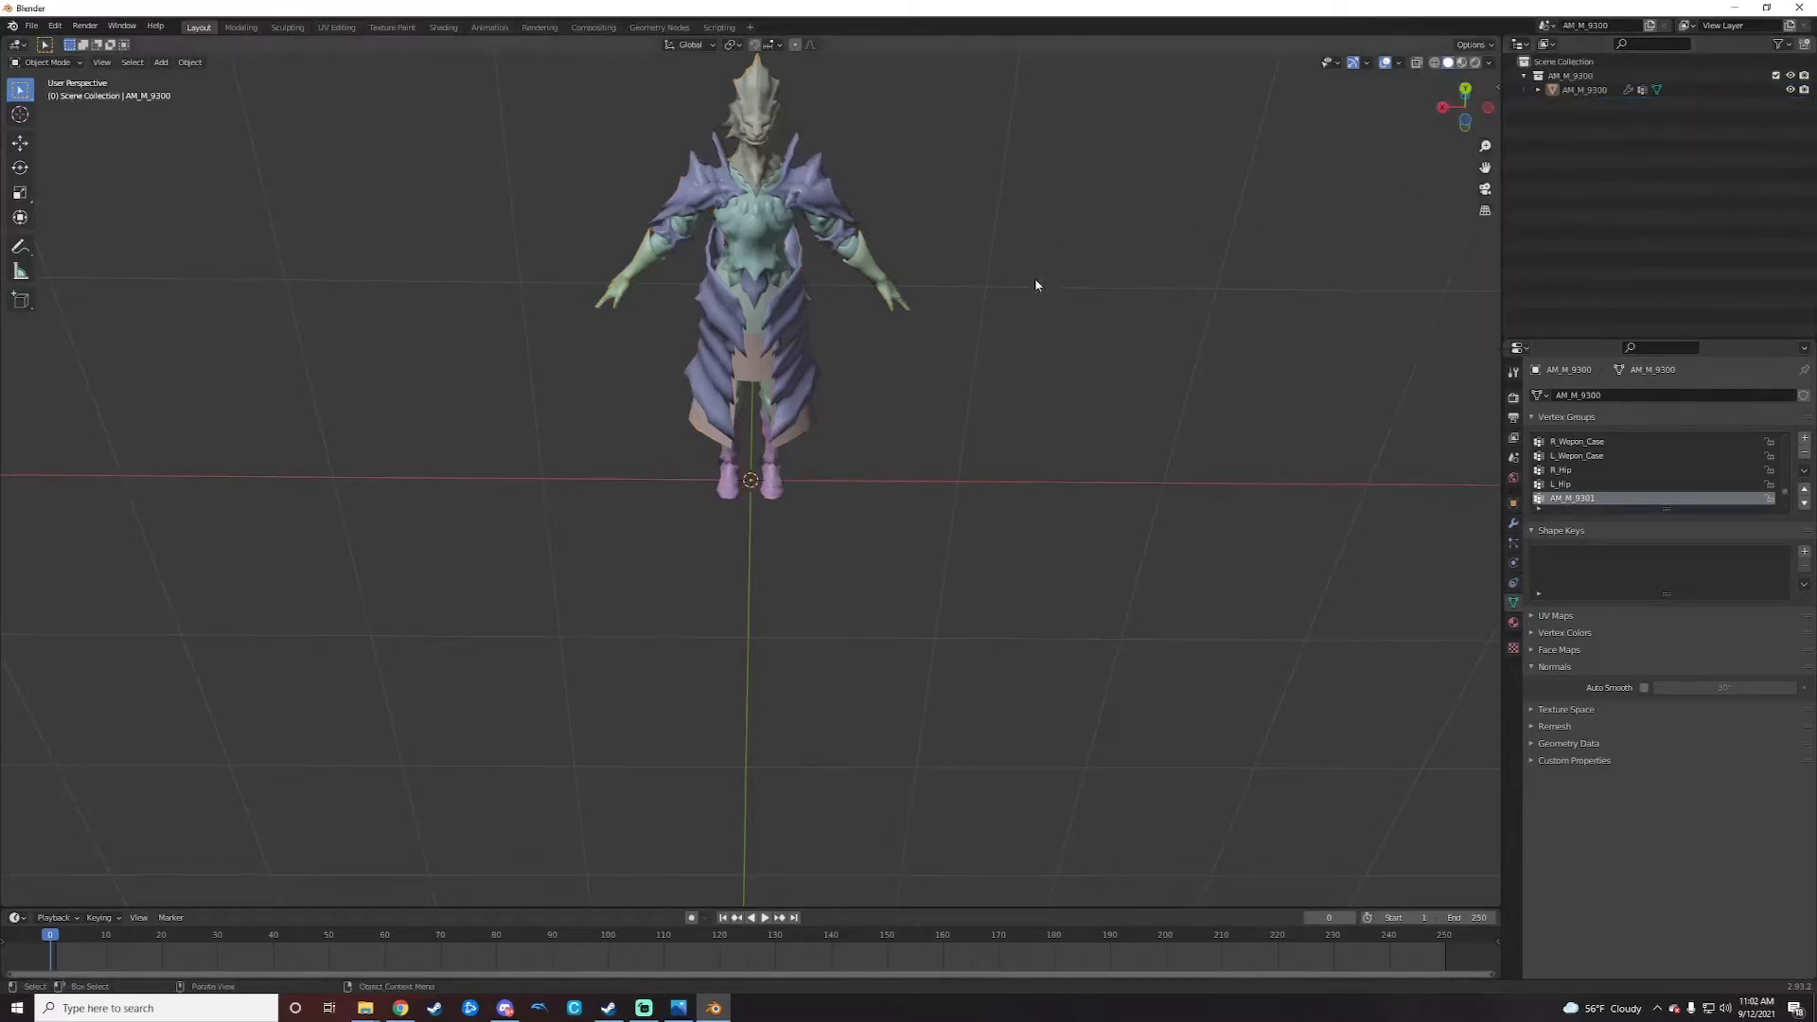
Step: Stand the joined armor upright by setting its X rotation to 90°
{"action": "left_click", "coordinate": [801, 239]}
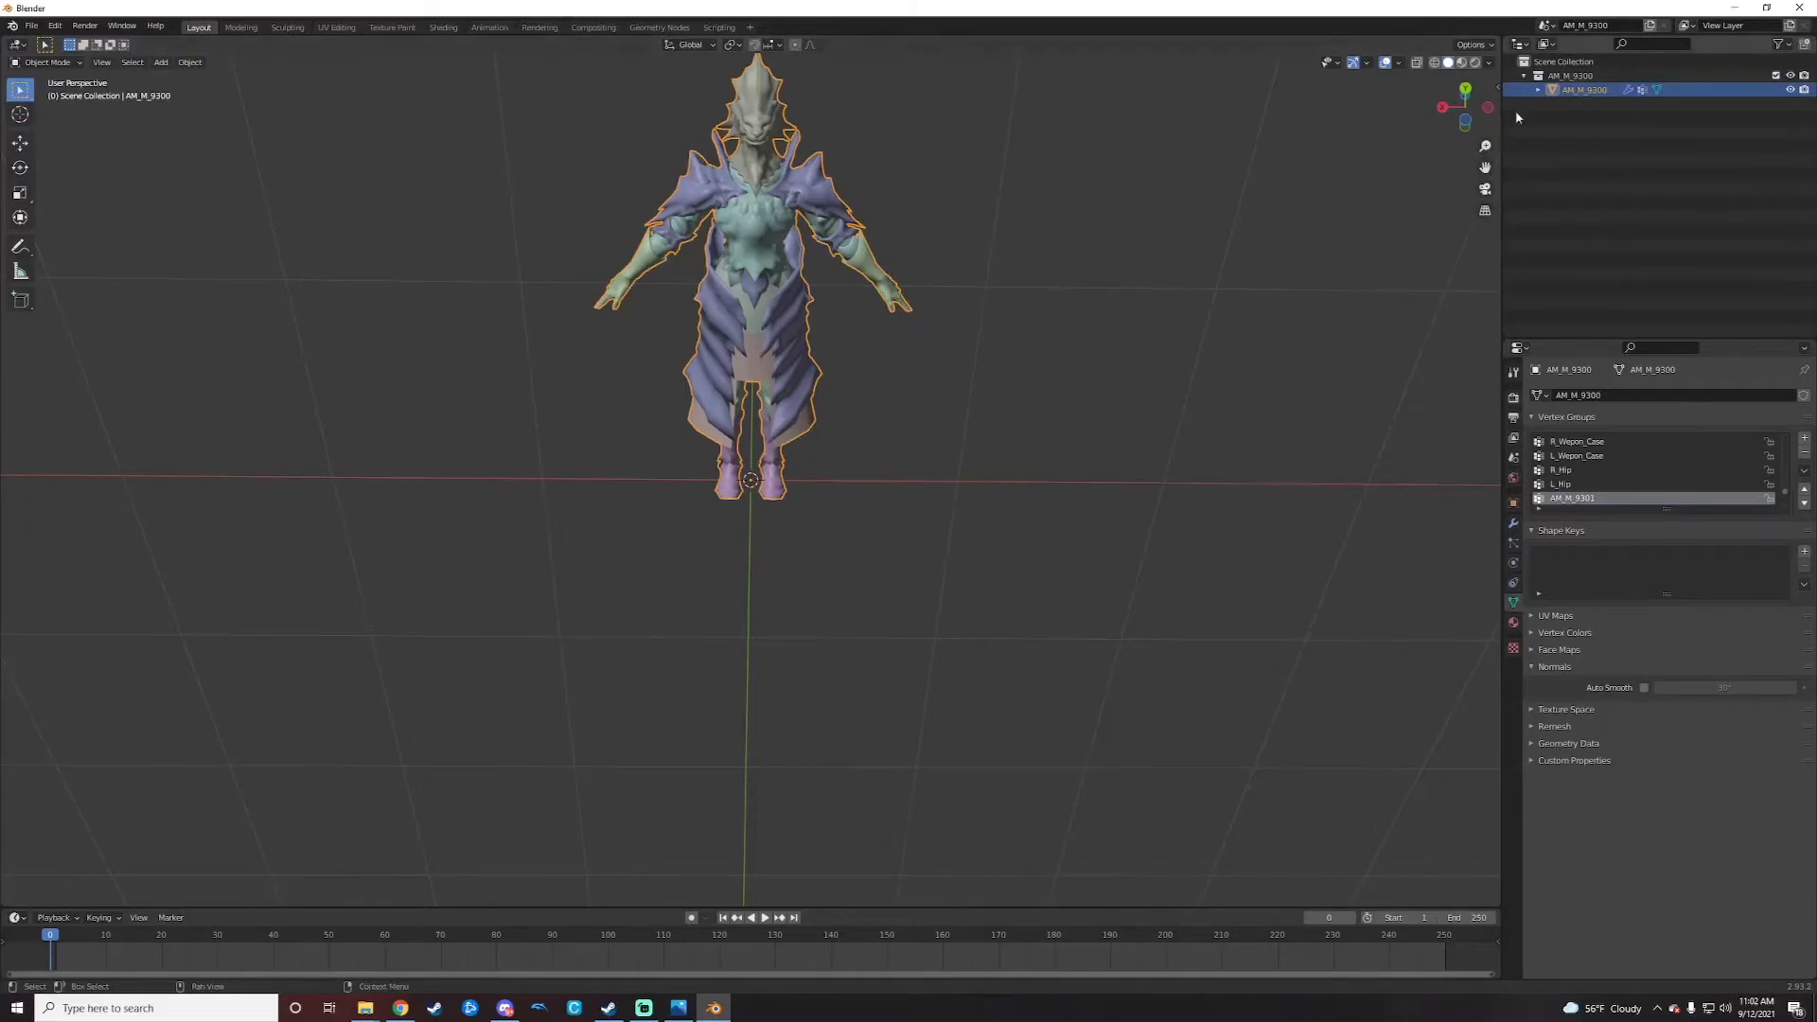
{"action": "left_click", "coordinate": [1495, 89]}
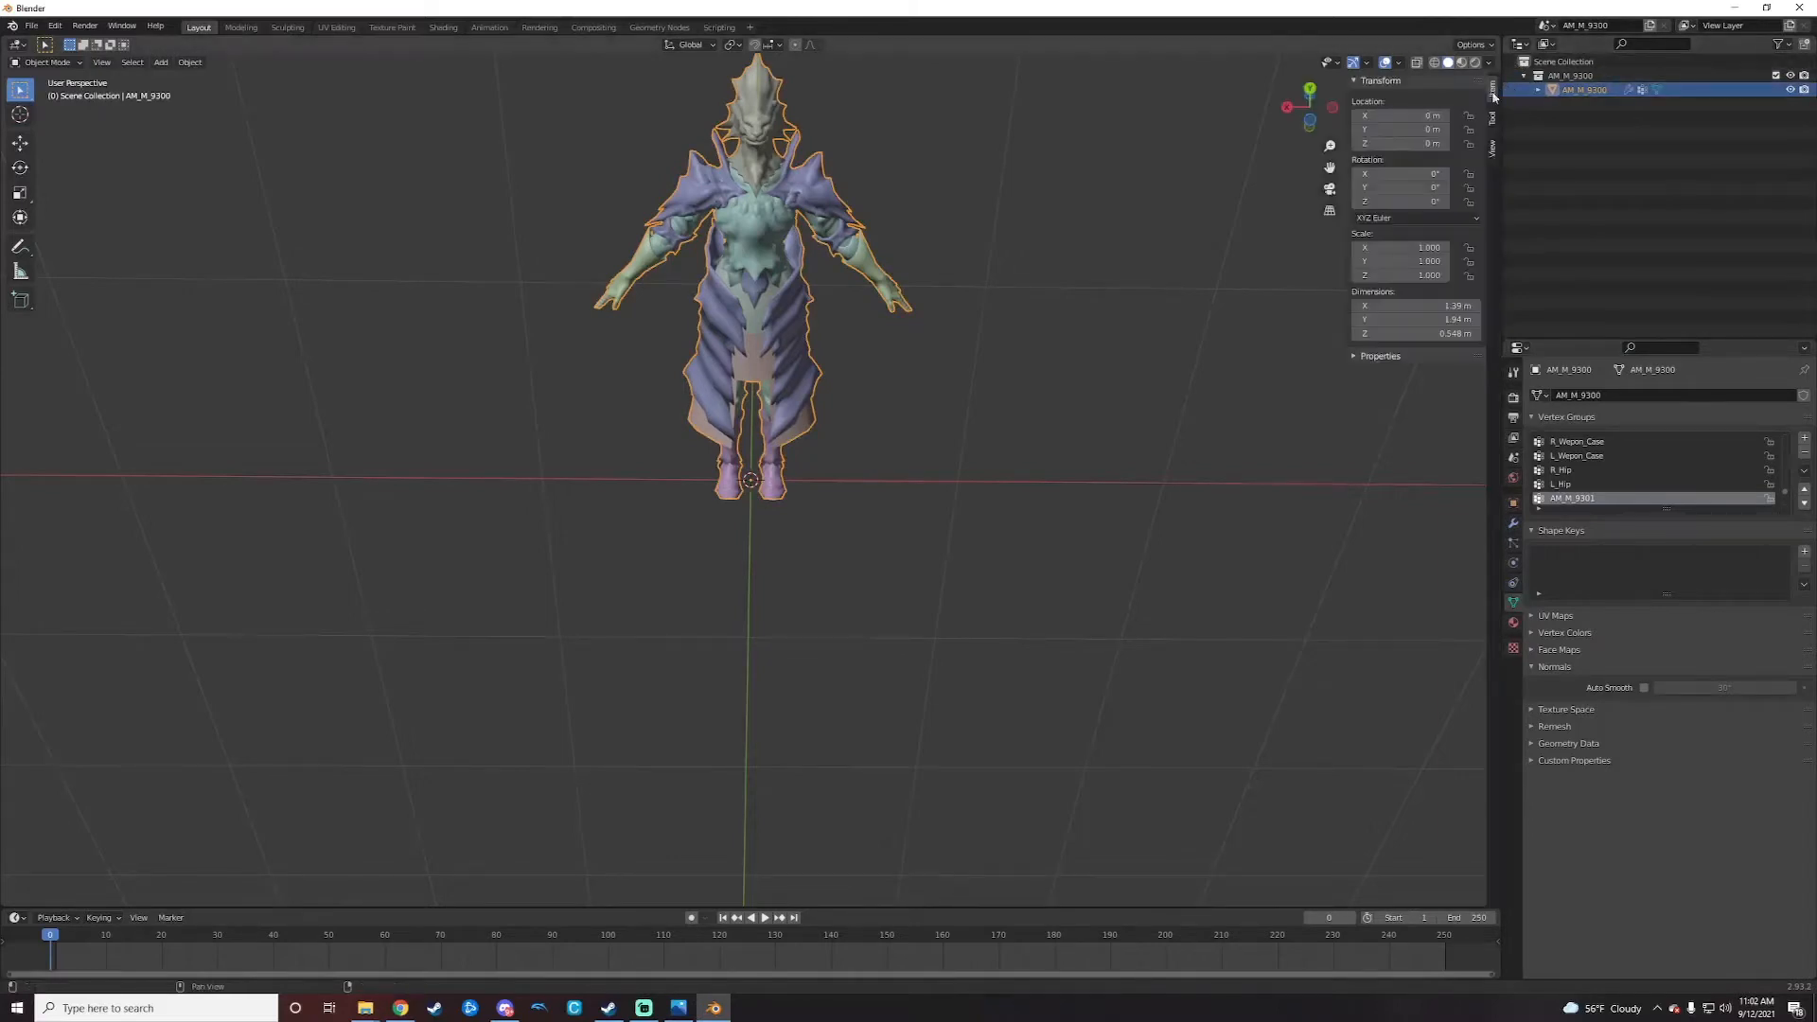
{"action": "left_click", "coordinate": [1435, 174]}
{"action": "type", "text": "90"}
{"action": "key", "text": "Return"}
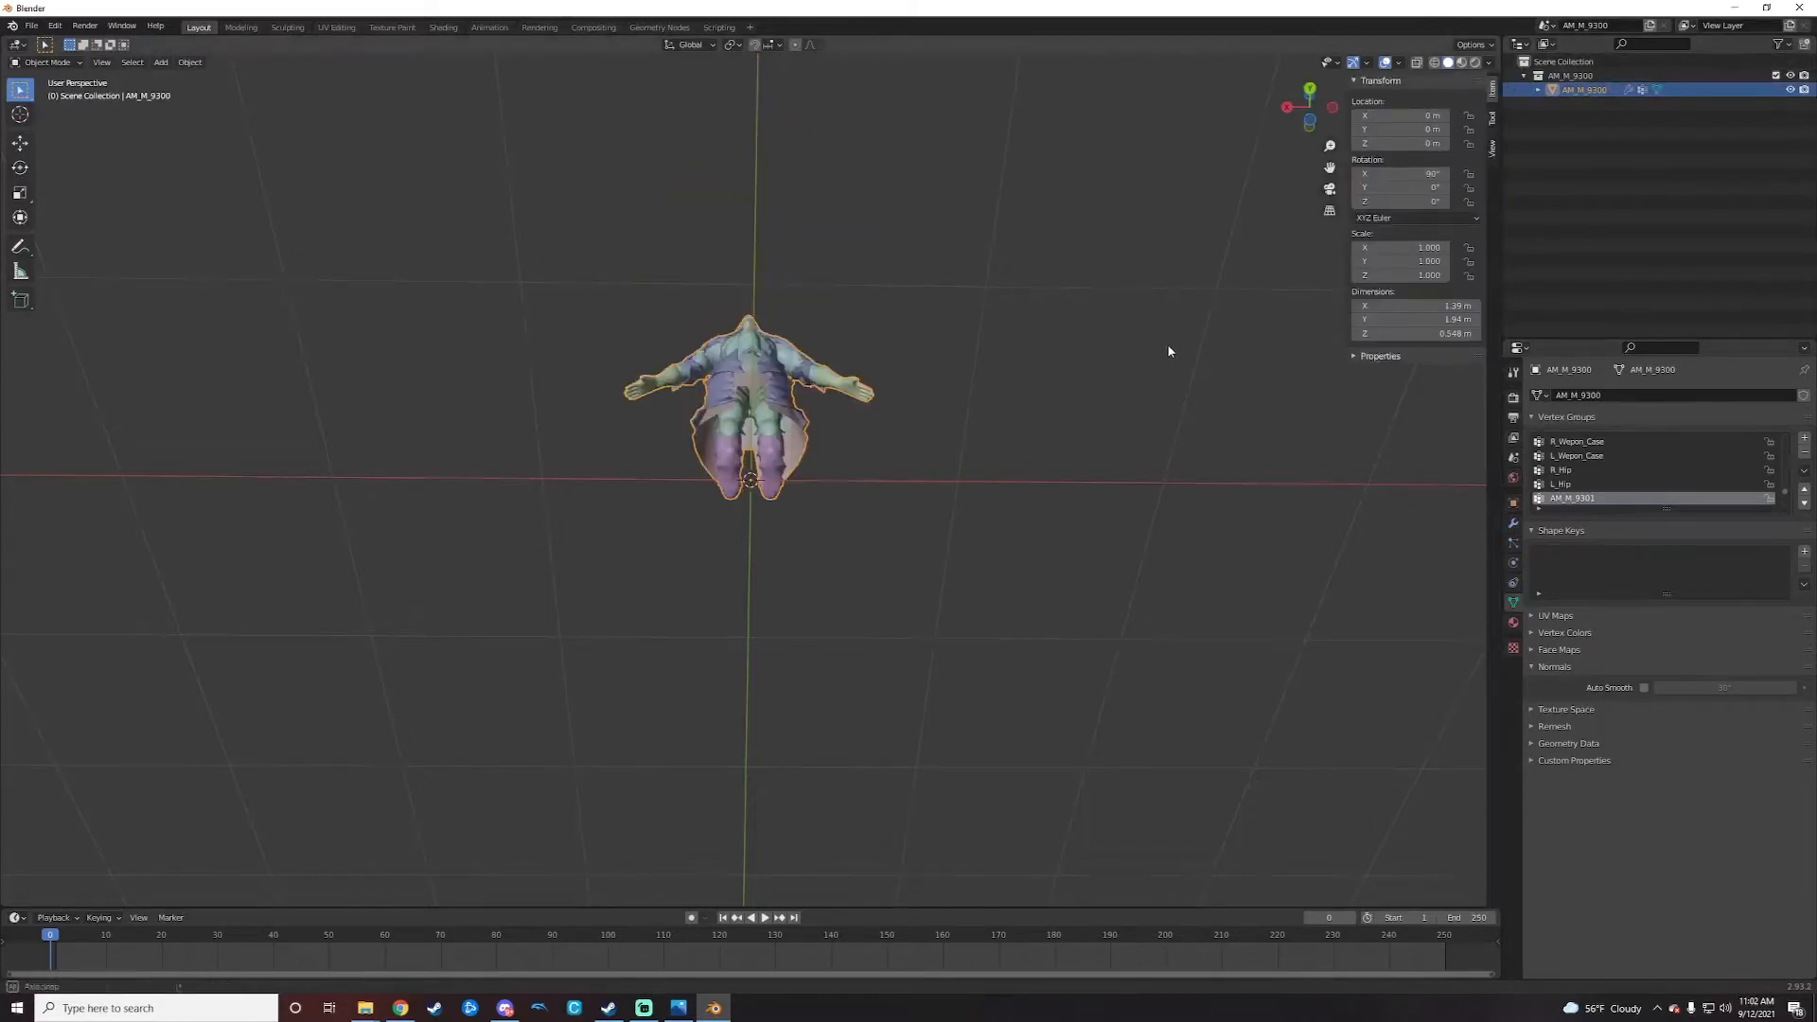
{"action": "middle_click_drag", "start_coordinate": [1172, 349], "coordinate": [1072, 393]}
{"action": "scroll", "coordinate": [1066, 386], "scroll_direction": "down", "scroll_amount": 1}
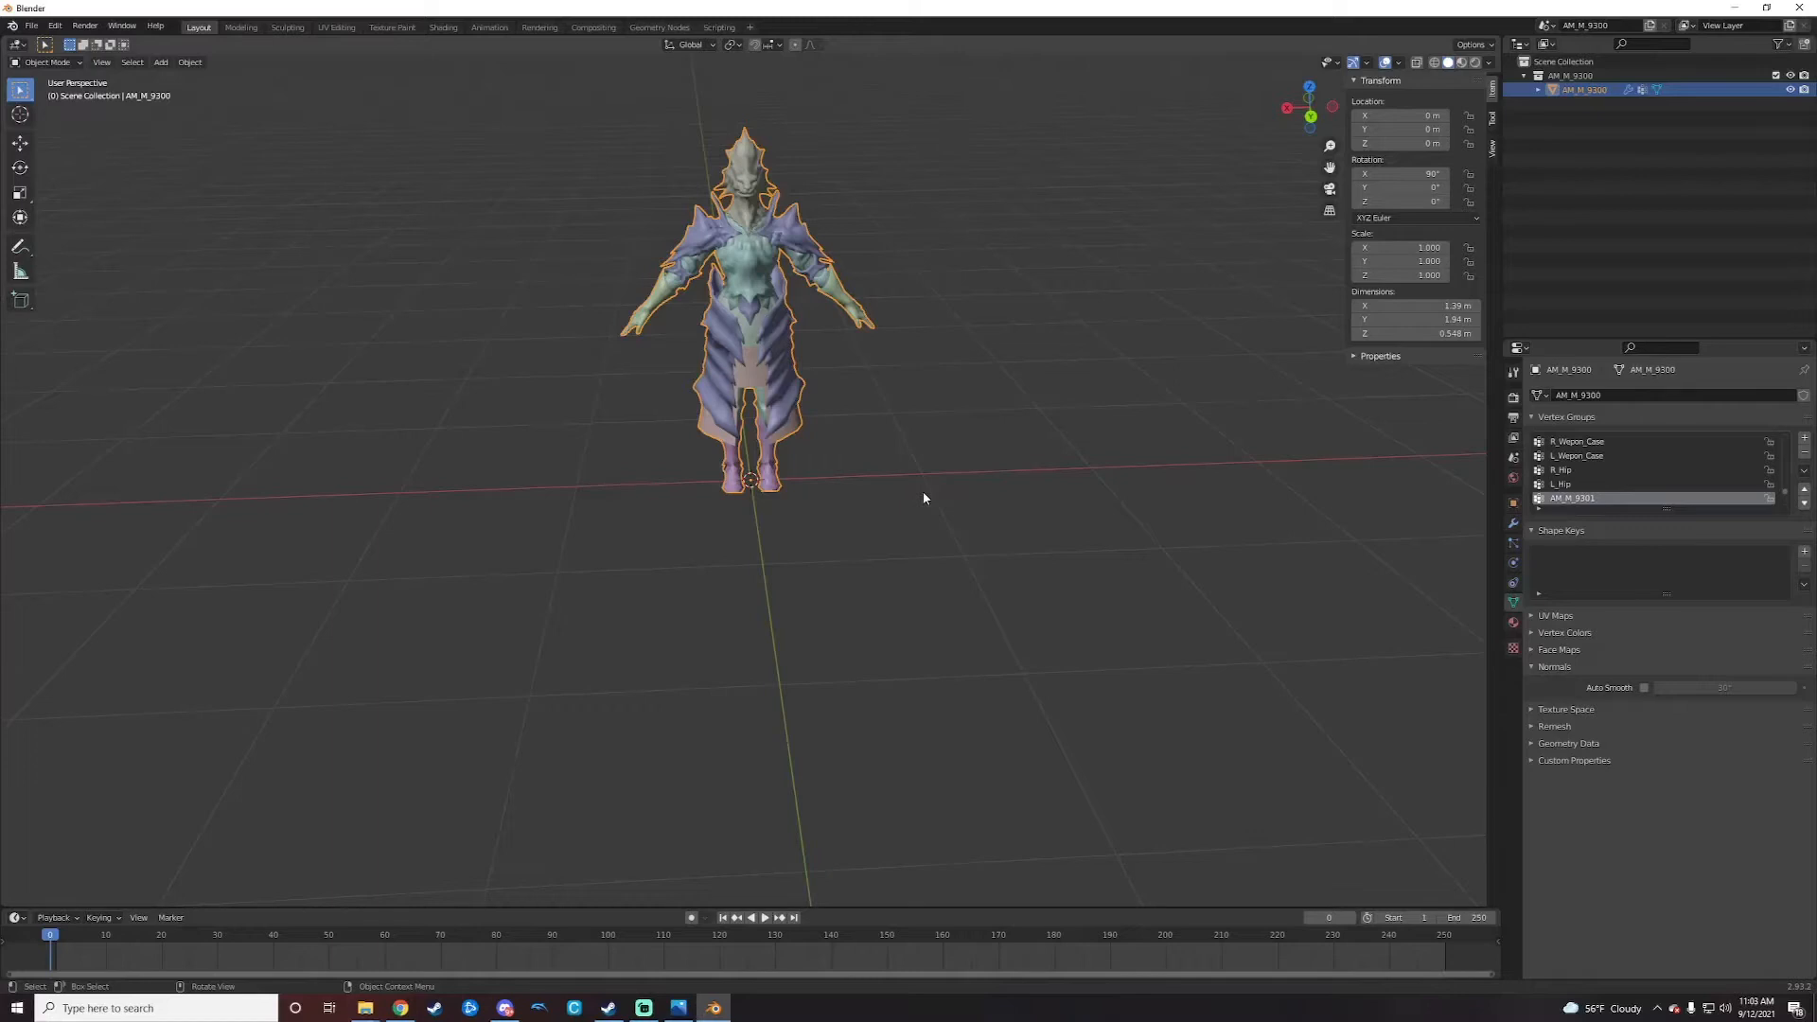
Step: Import c3160.smd from the WIP Models folder as a Source Engine model
{"action": "left_click", "coordinate": [31, 26]}
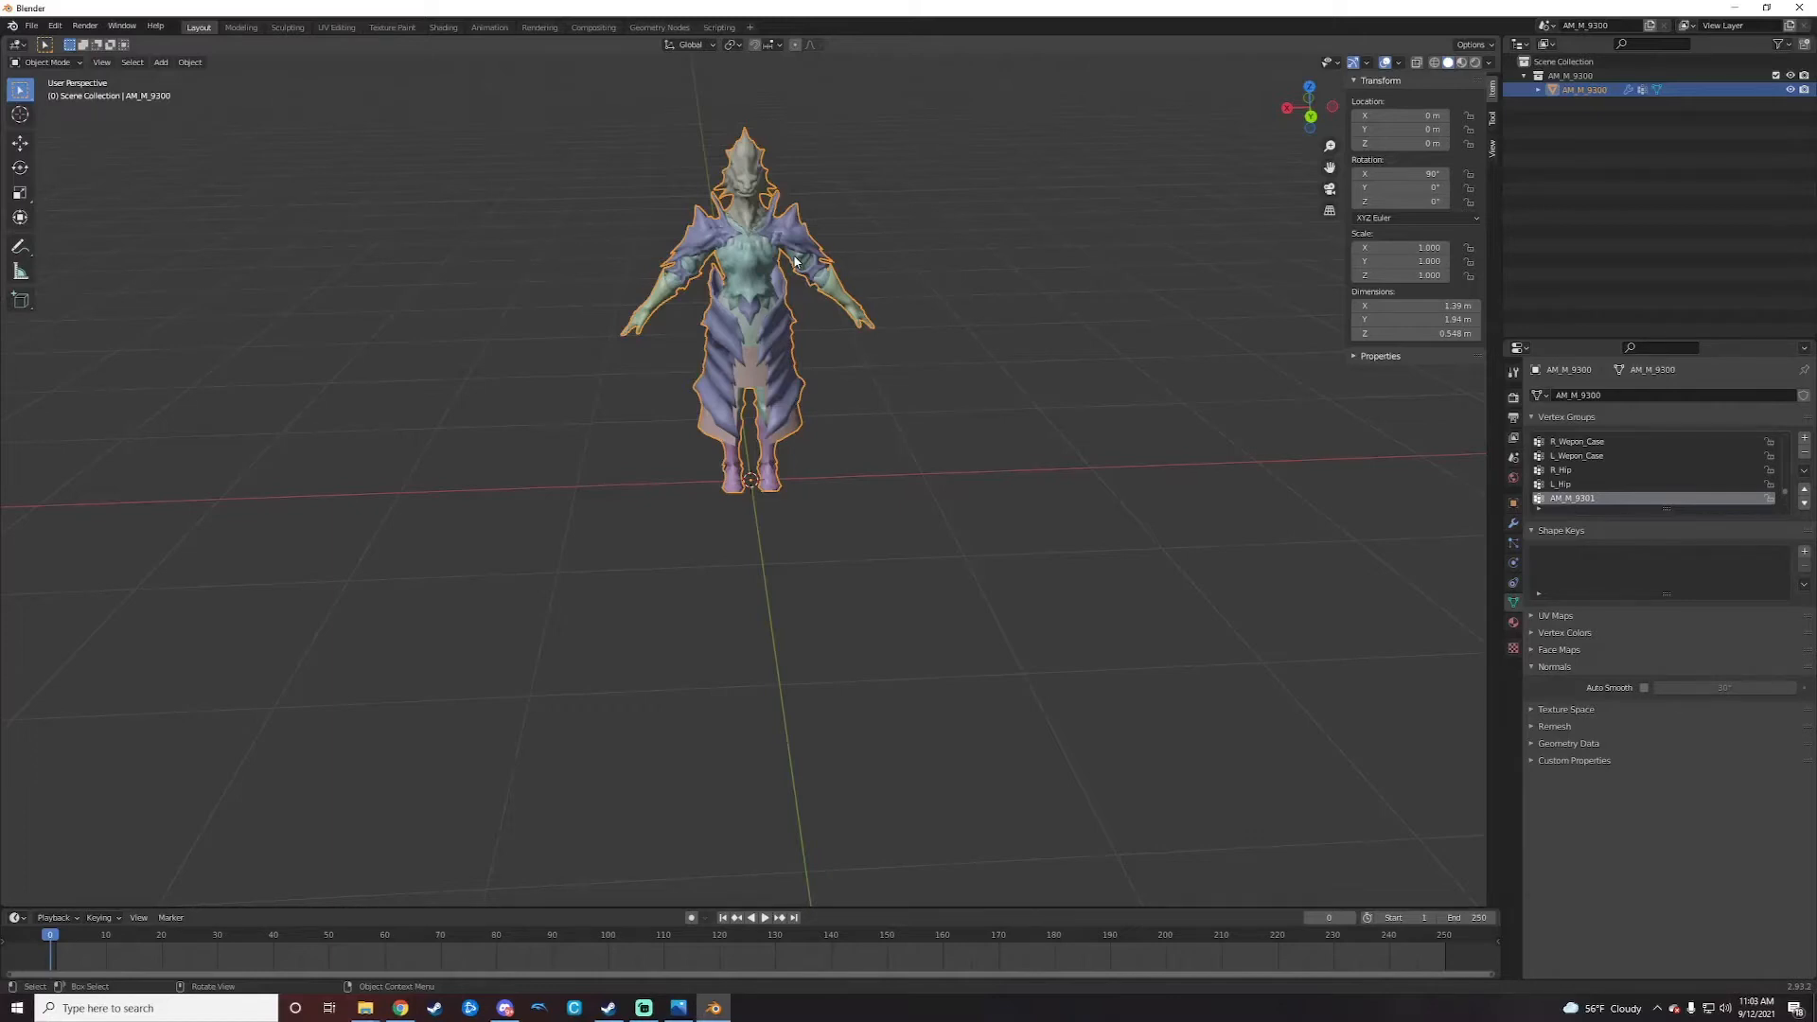
{"action": "left_click", "coordinate": [32, 26]}
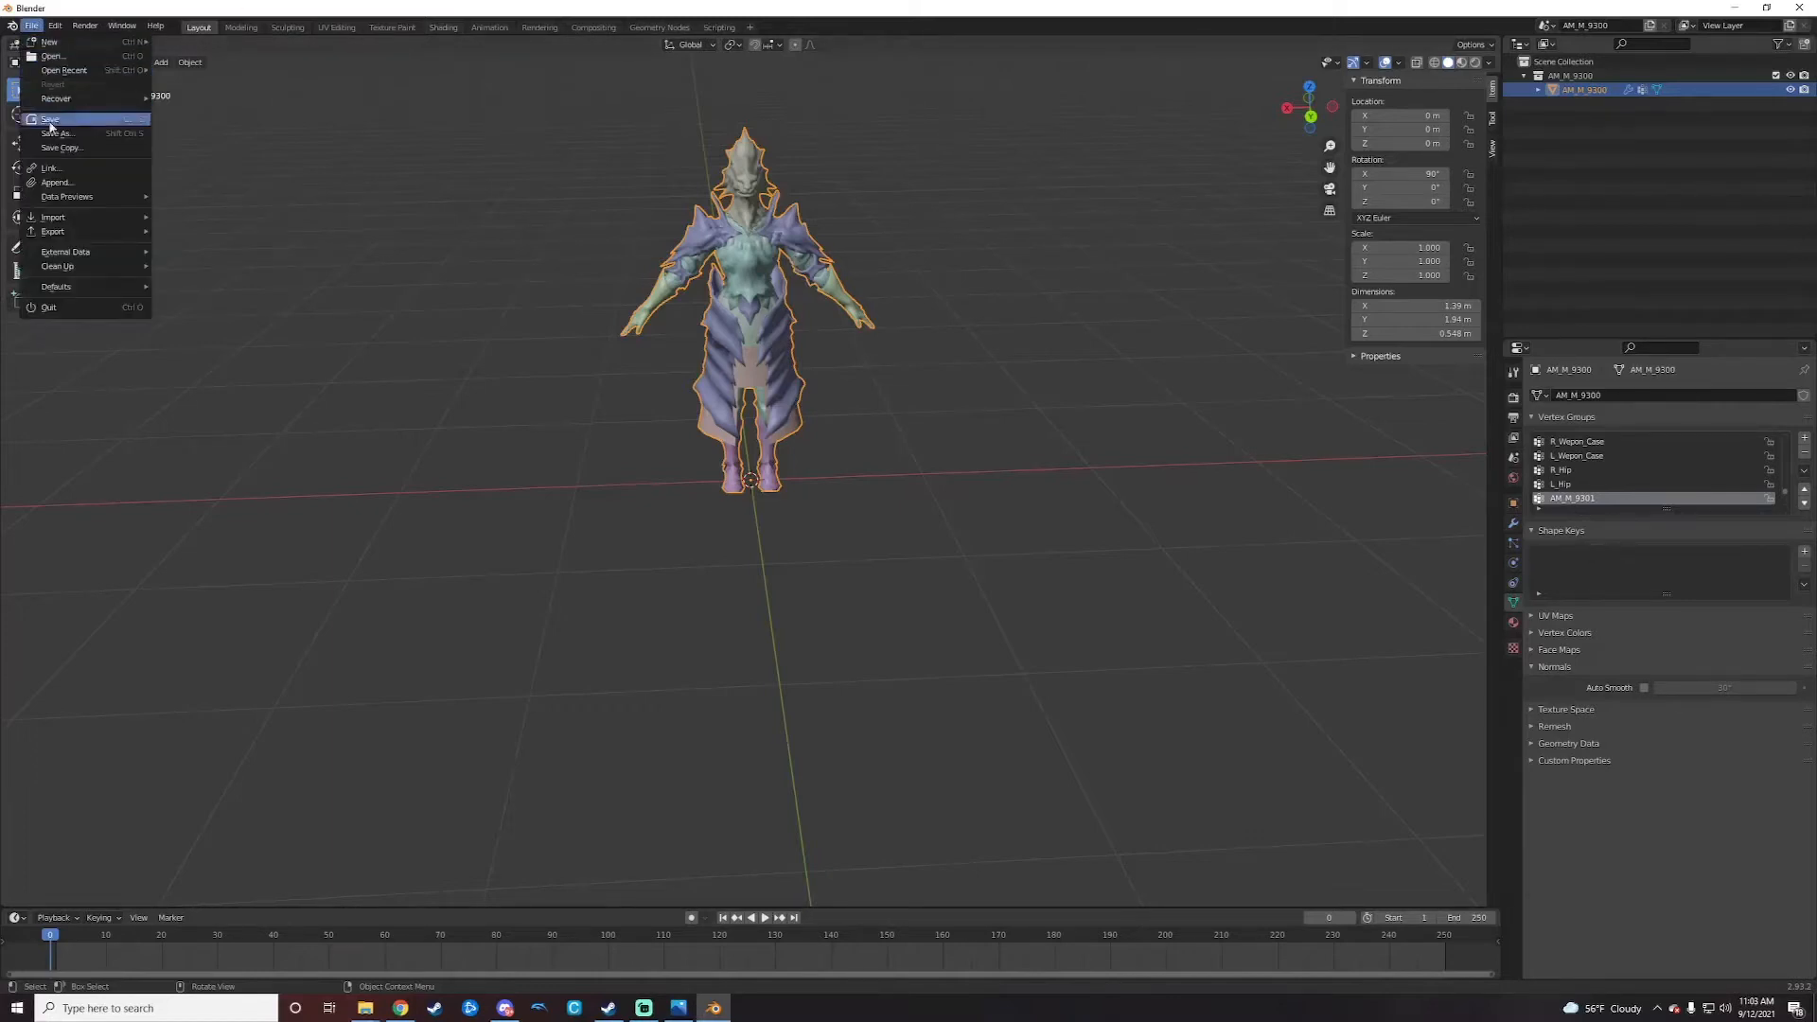
{"action": "mouse_move", "coordinate": [78, 233]}
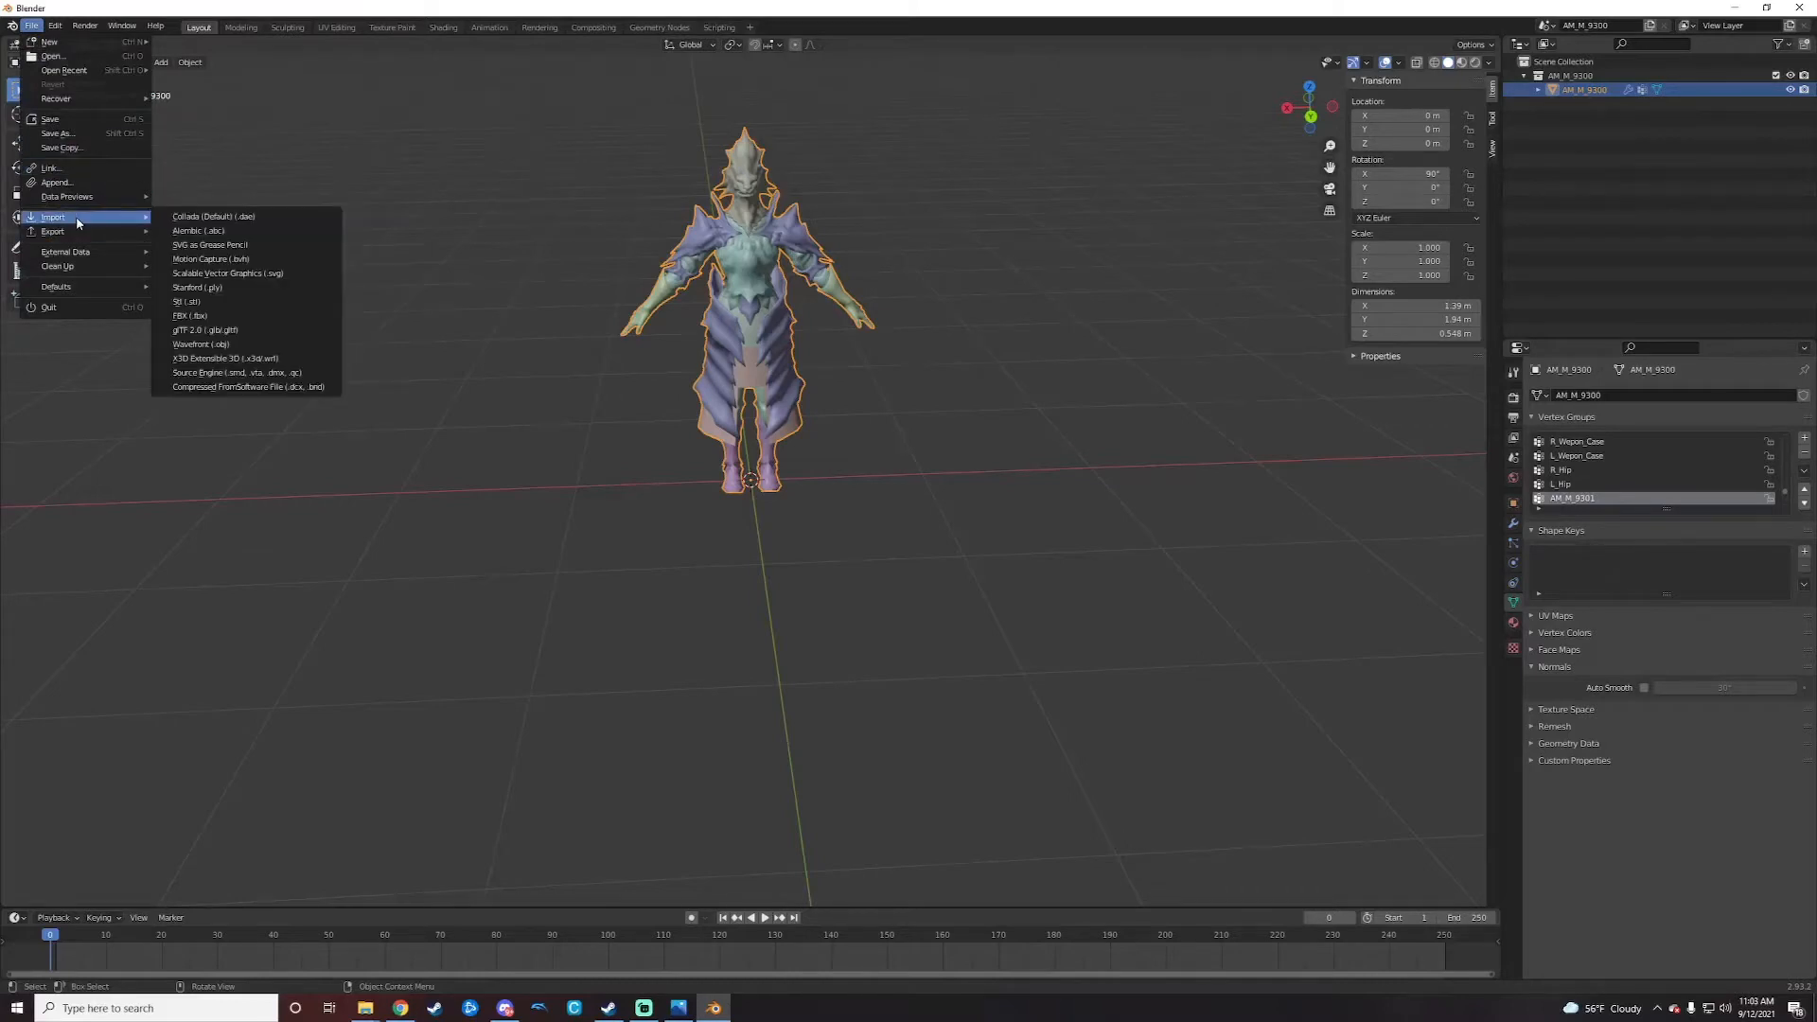
{"action": "left_click", "coordinate": [235, 373]}
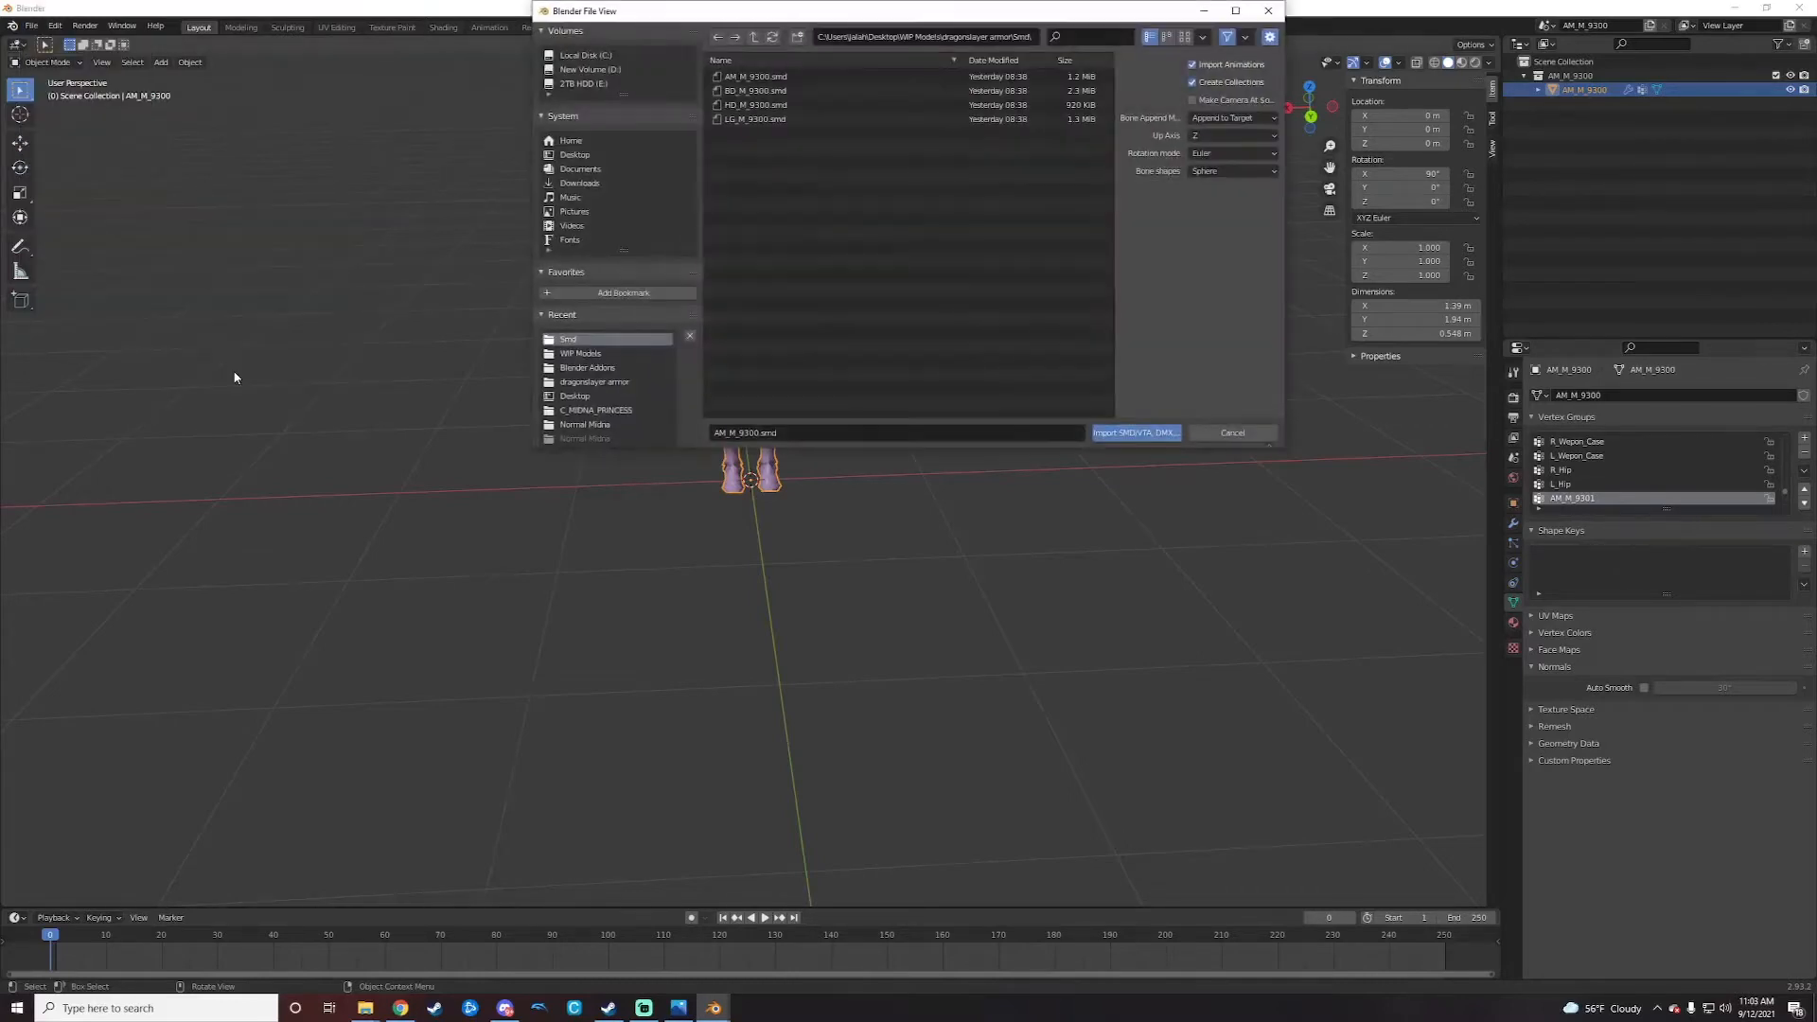
{"action": "left_click", "coordinate": [606, 355]}
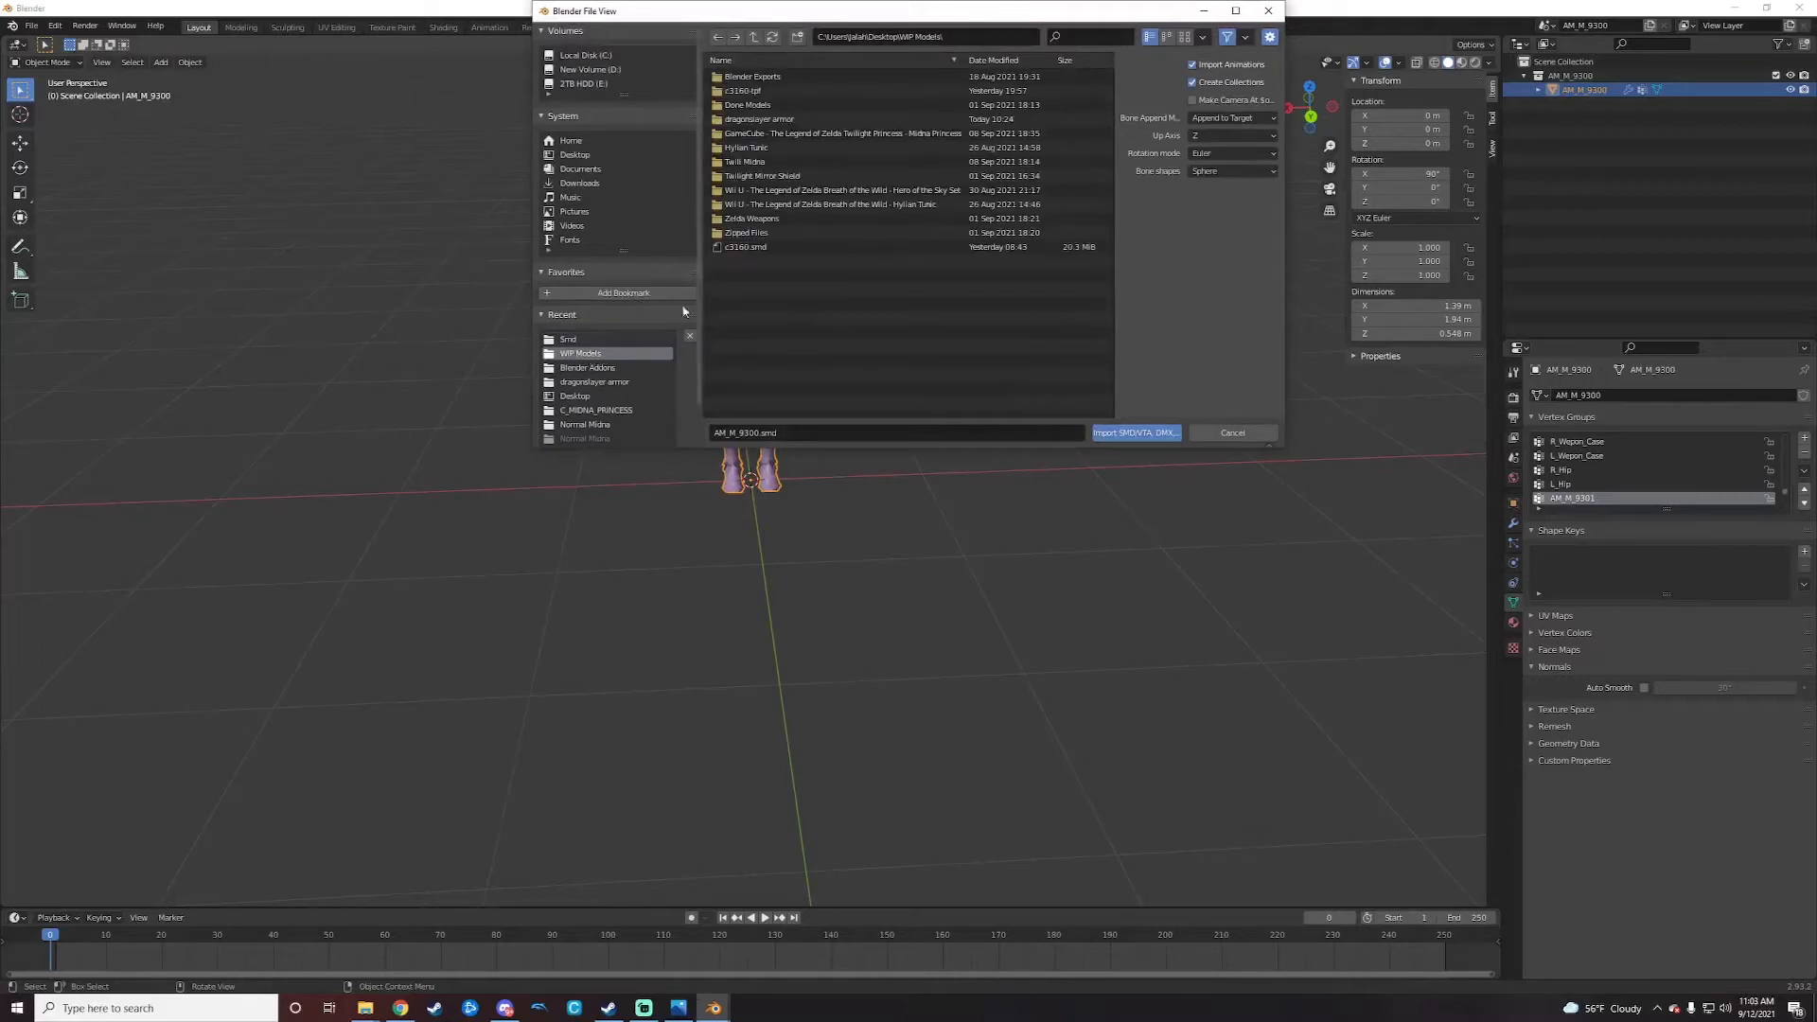
{"action": "left_click", "coordinate": [776, 248]}
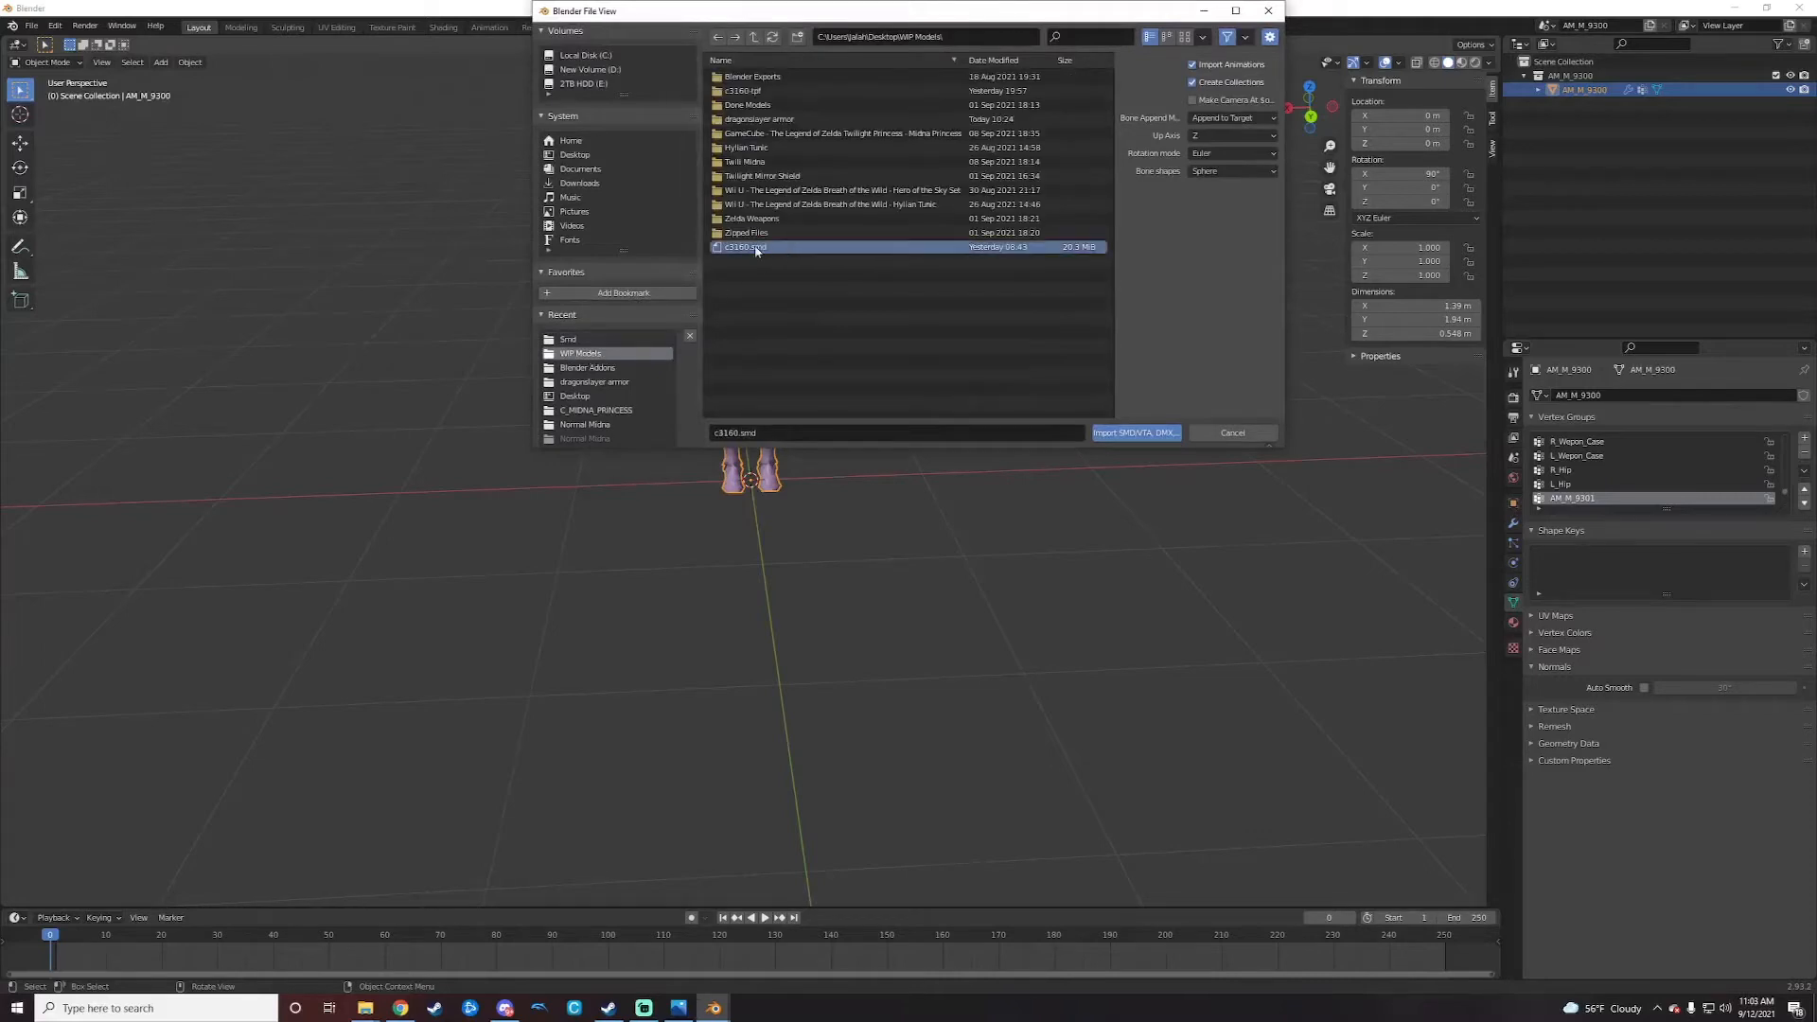
{"action": "left_click", "coordinate": [1134, 436]}
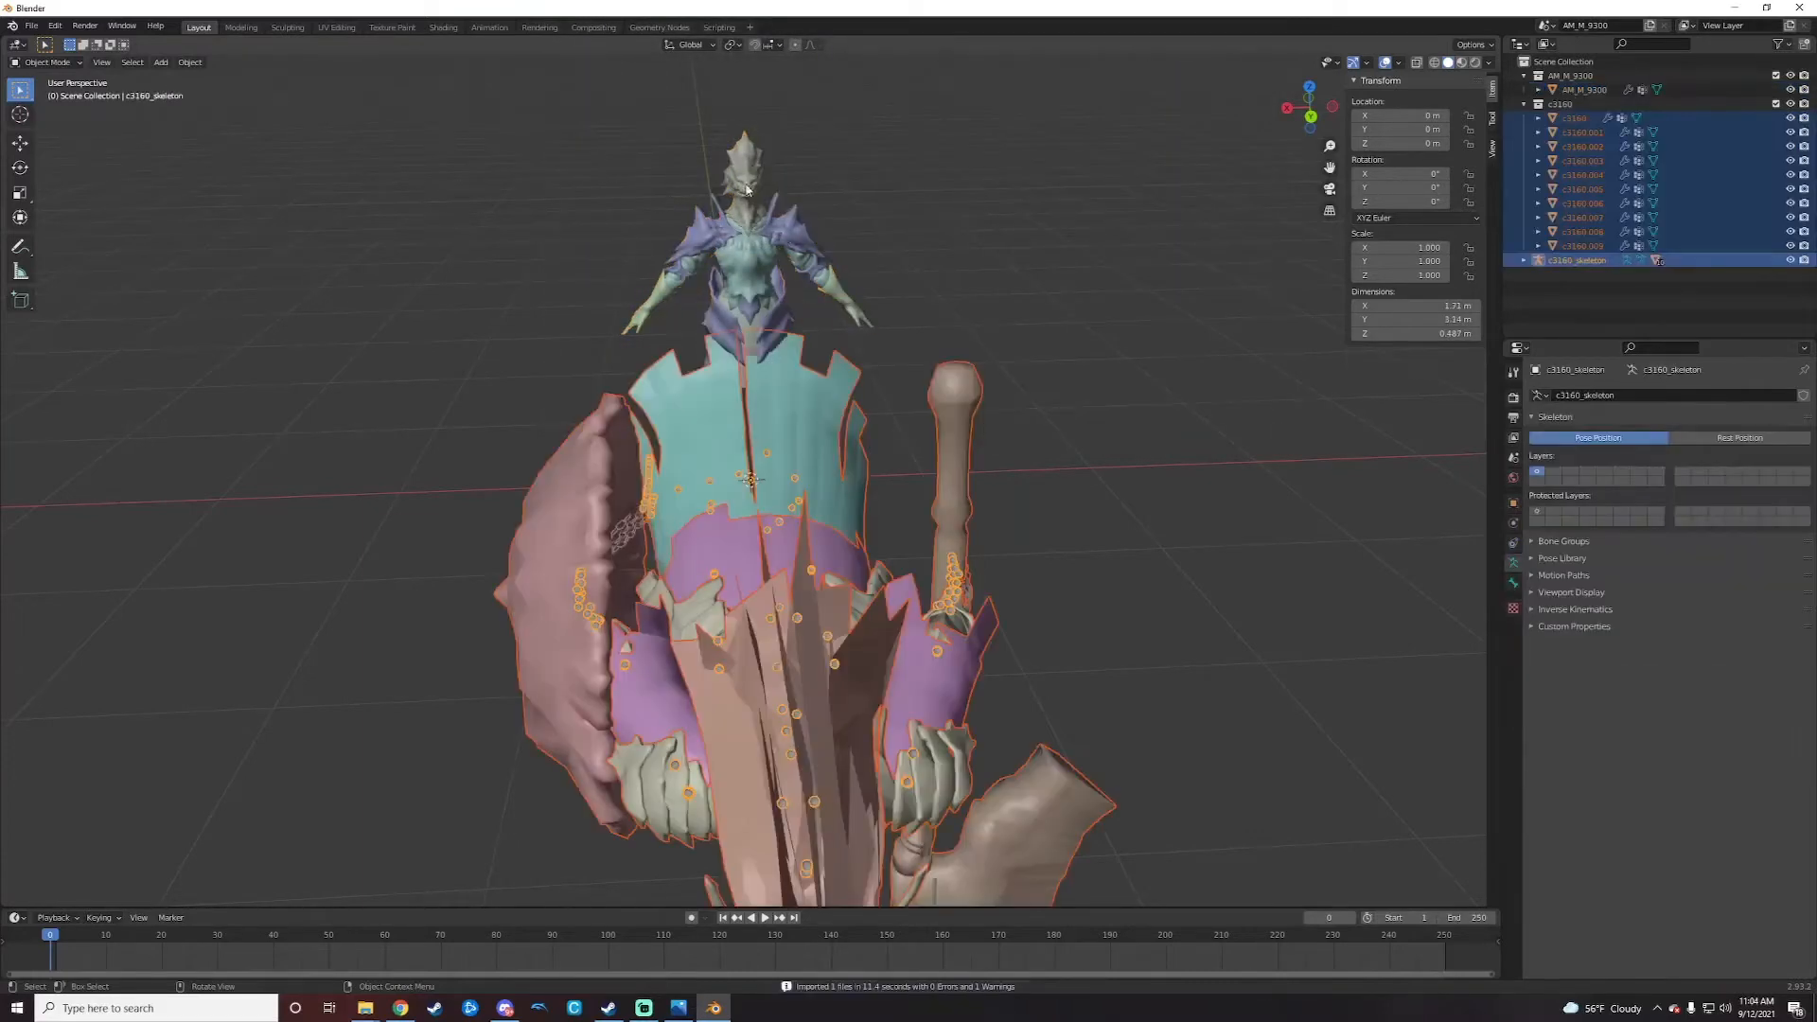
Step: Stand the imported c3160 model upright by setting its skeleton's X rotation to 90°
{"action": "scroll", "coordinate": [869, 360], "scroll_direction": "down", "scroll_amount": 2}
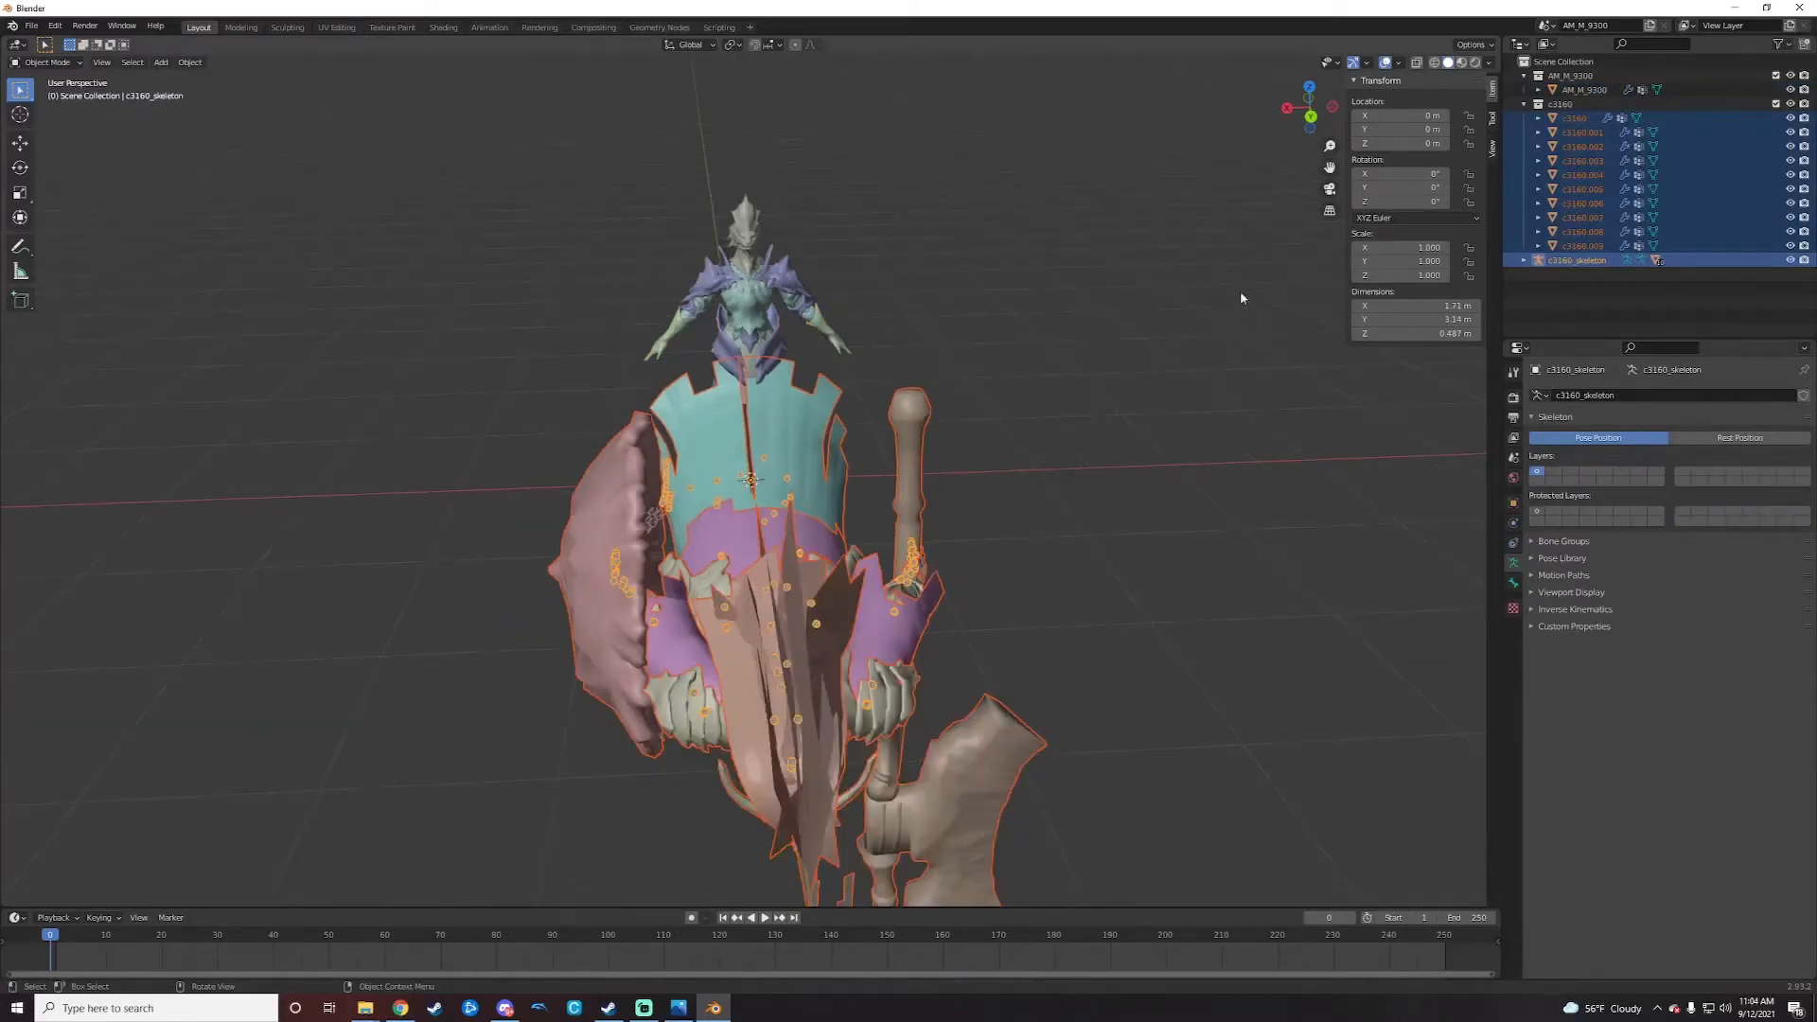
{"action": "left_click", "coordinate": [1430, 174]}
{"action": "type", "text": "90"}
{"action": "key", "text": "Return"}
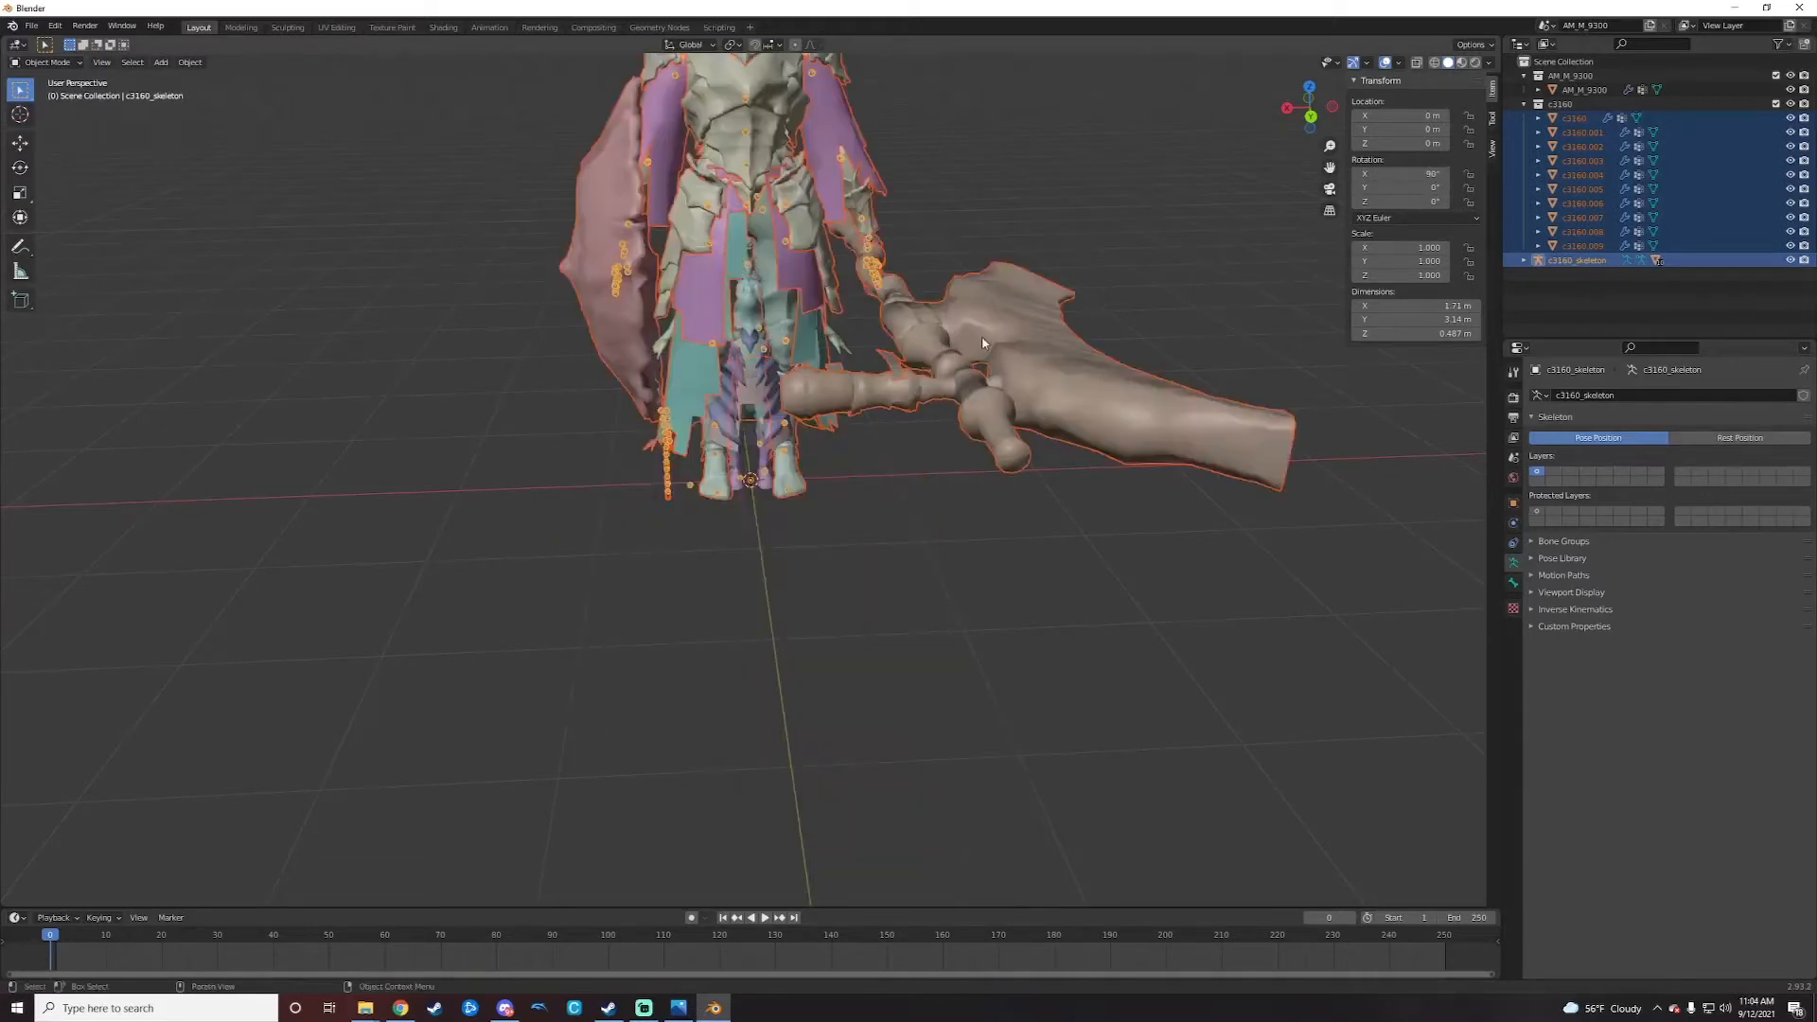
Step: Scale the AM_M_9300 armor up uniformly to about 1.91 to match the size of the c3160 model
{"action": "left_click", "coordinate": [751, 315]}
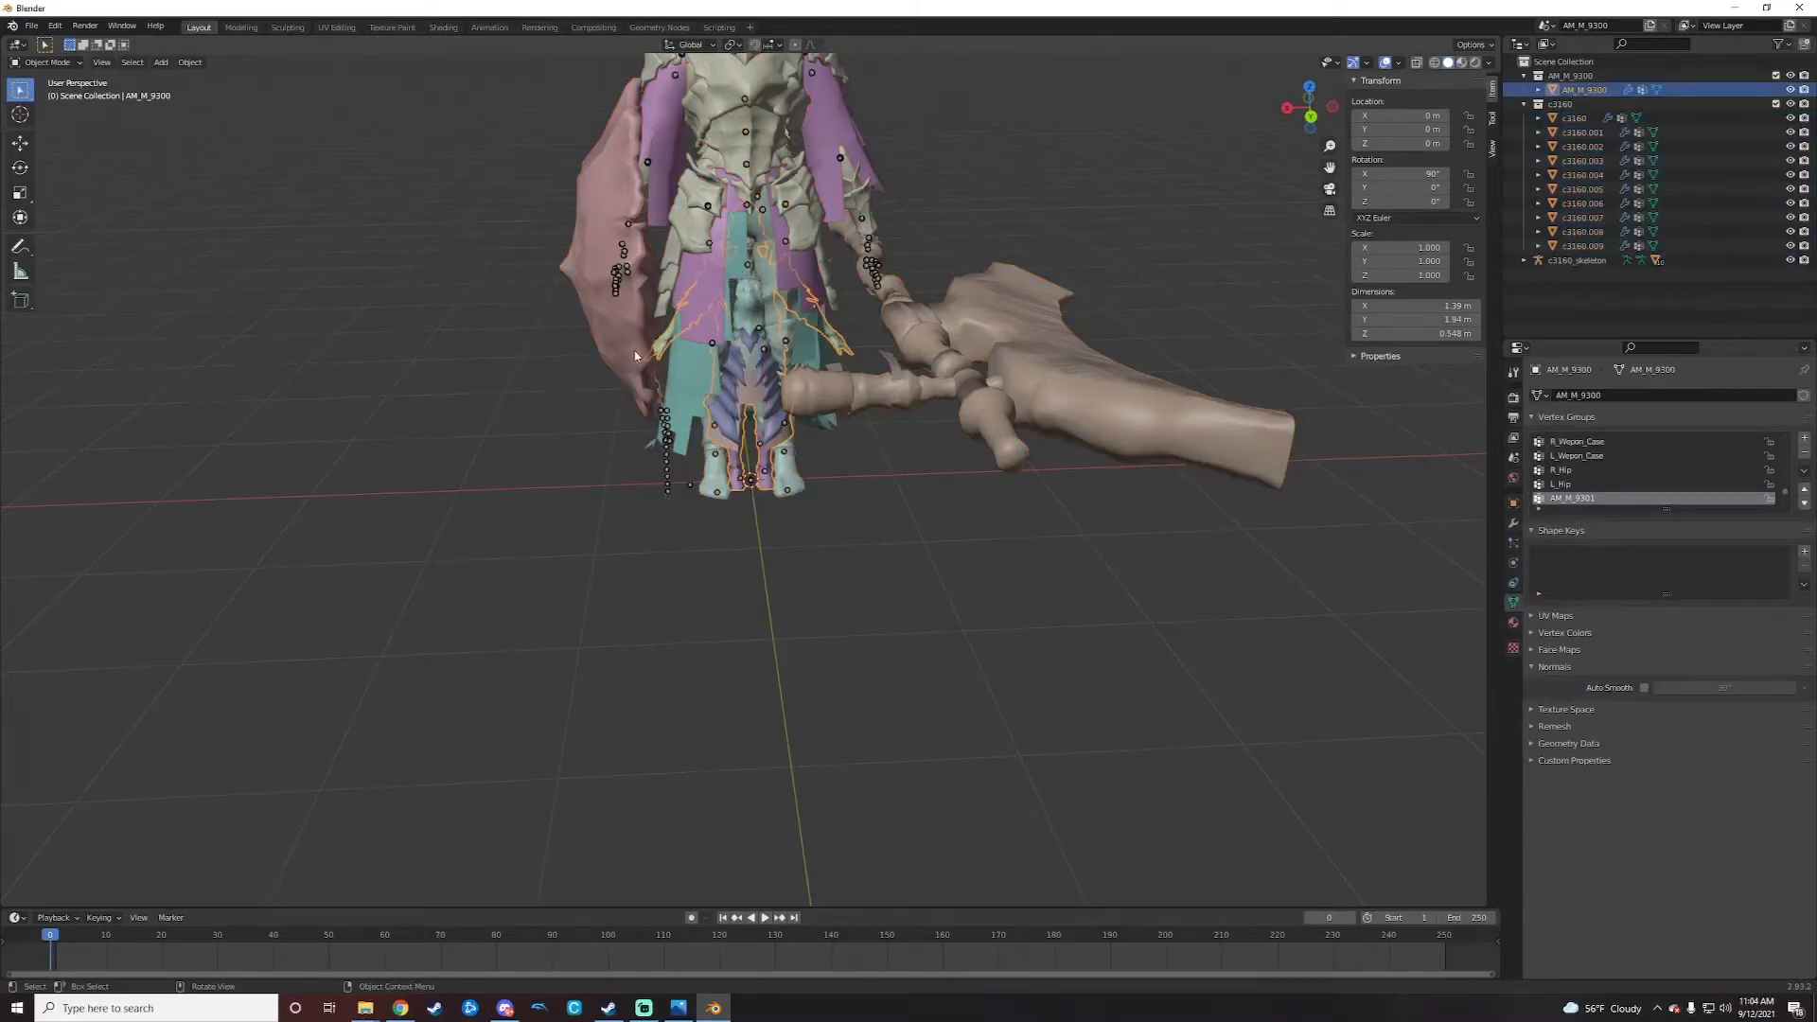
{"action": "left_click", "coordinate": [20, 193]}
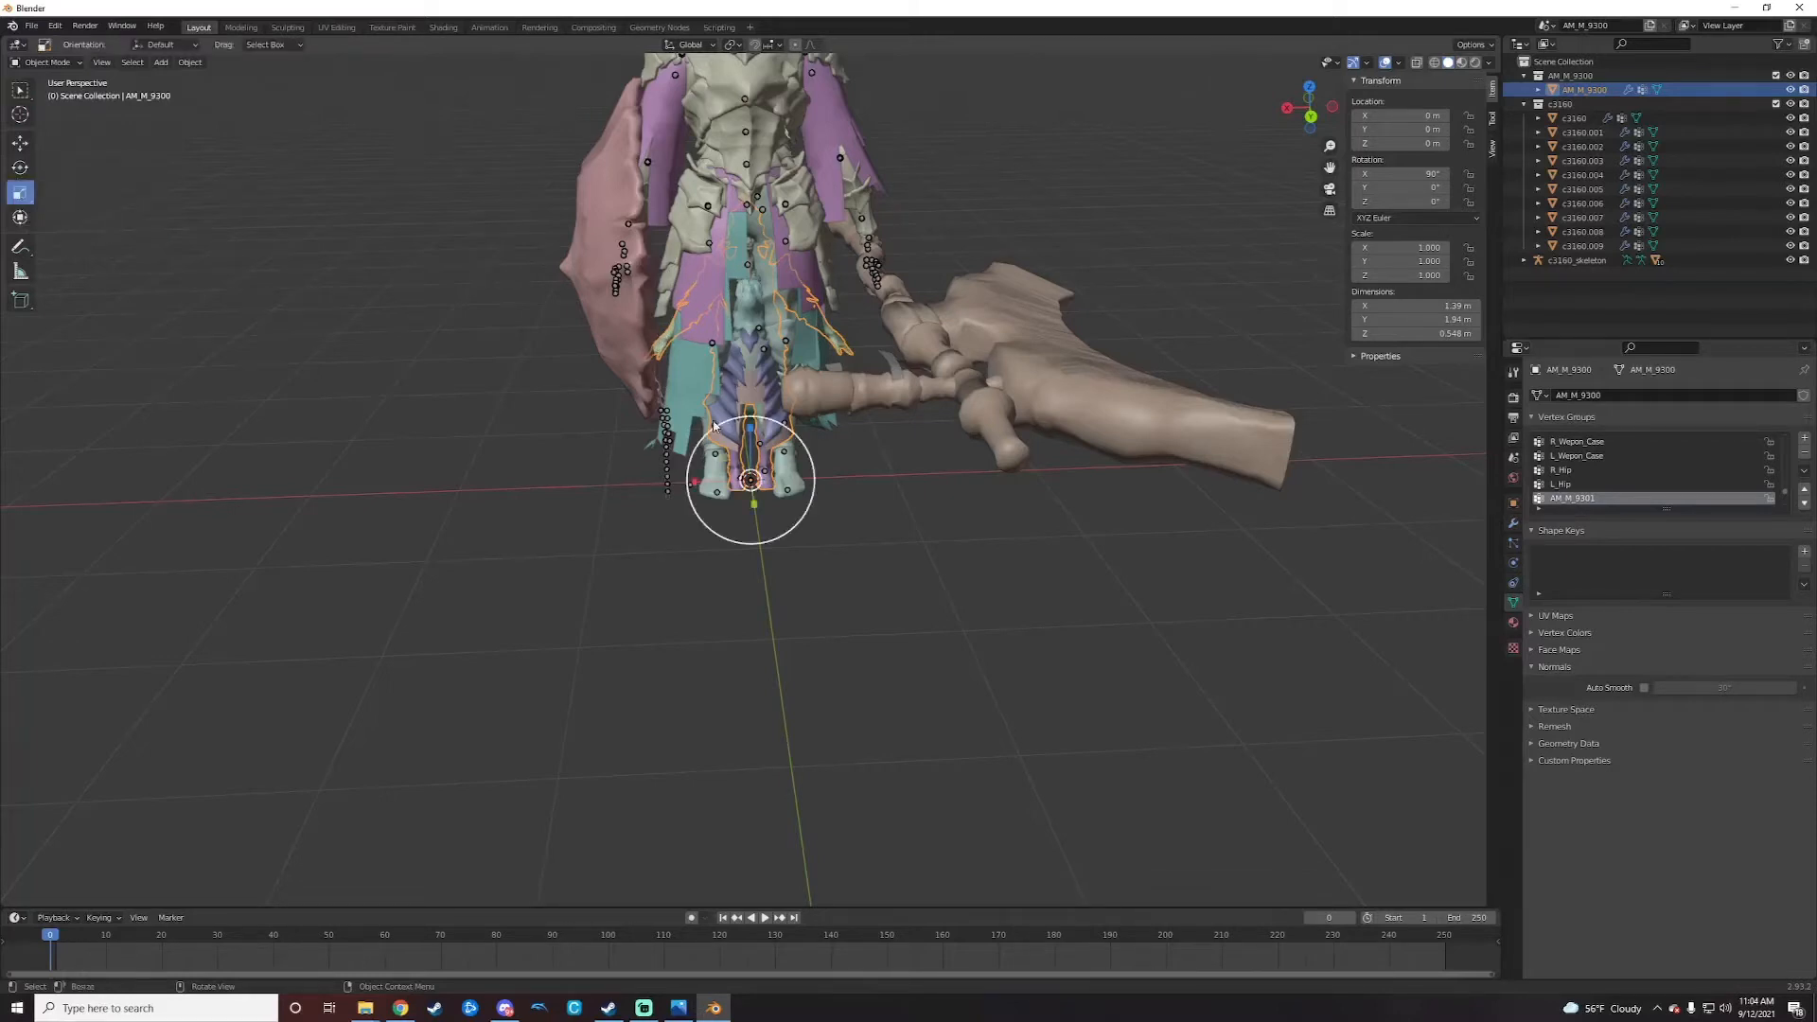
{"action": "left_click_drag", "start_coordinate": [711, 430], "coordinate": [667, 379]}
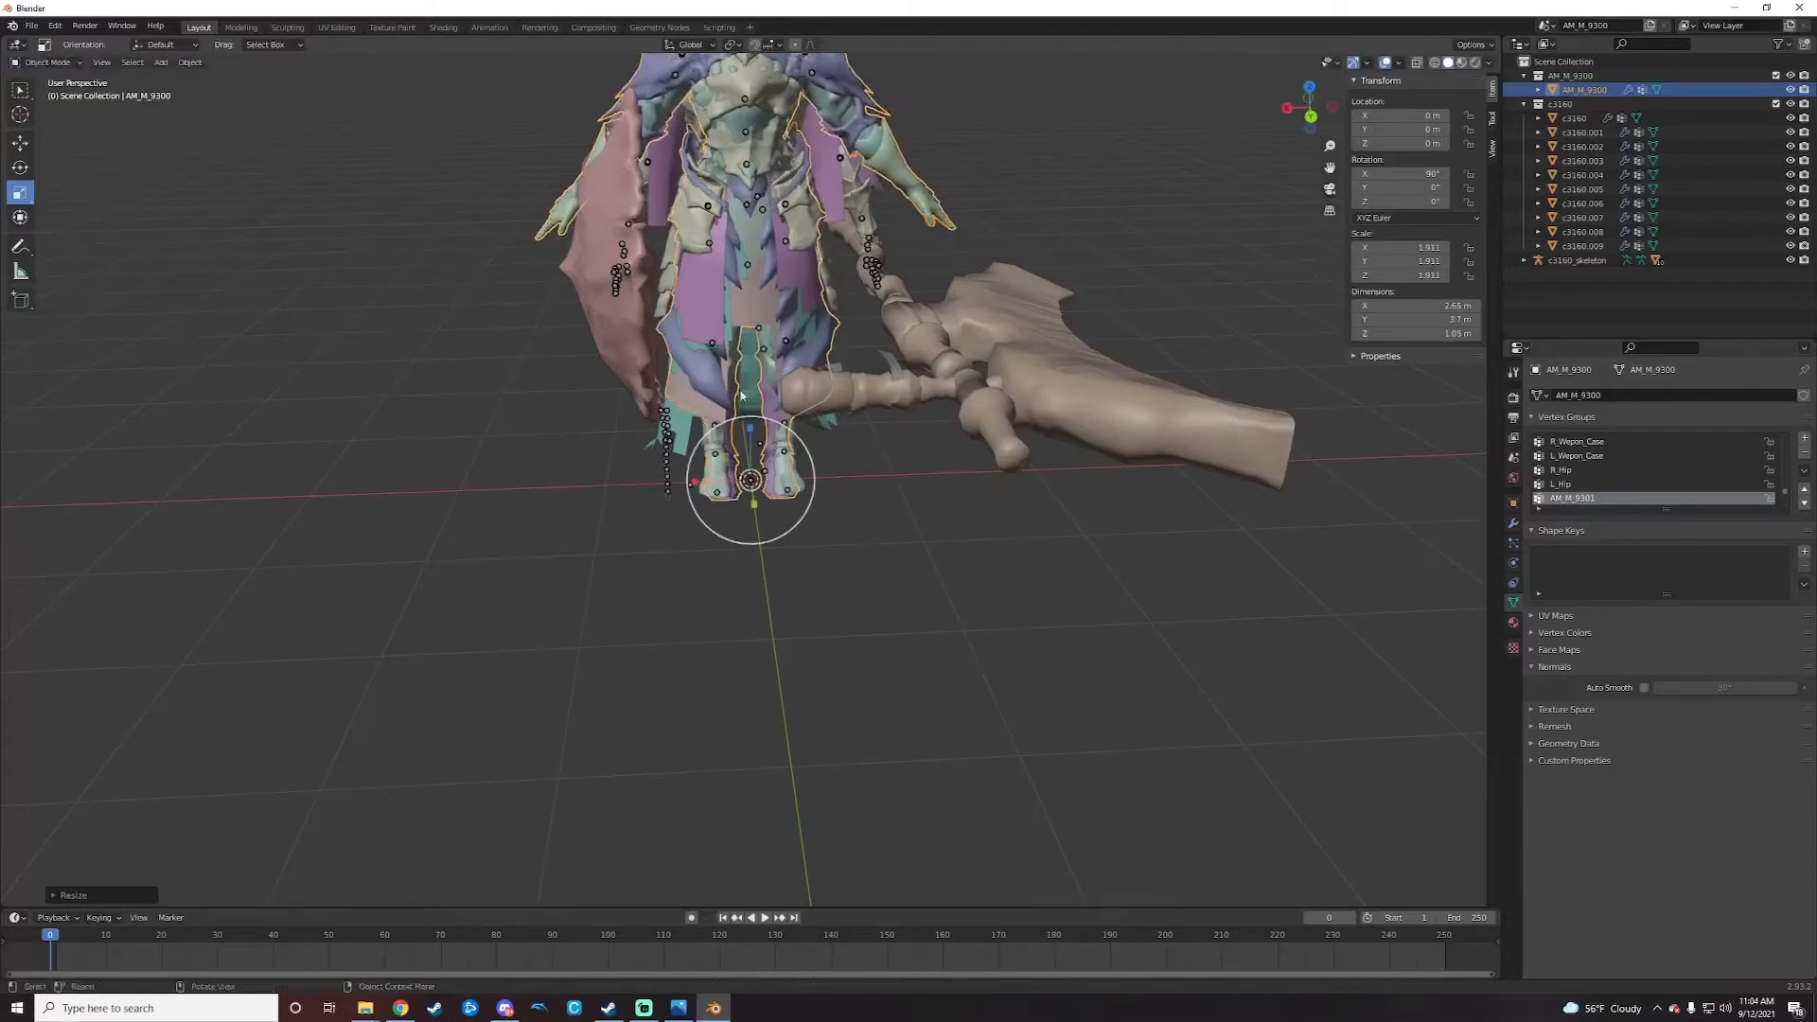
Step: Delete the c3160 plume mesh behind the imported model's head
{"action": "middle_click_drag", "start_coordinate": [979, 419], "coordinate": [894, 401]}
{"action": "scroll", "coordinate": [956, 401], "scroll_direction": "down", "scroll_amount": 2}
{"action": "scroll", "coordinate": [947, 399], "scroll_direction": "up", "scroll_amount": 2}
{"action": "middle_click_drag", "start_coordinate": [893, 418], "coordinate": [939, 525]}
{"action": "scroll", "coordinate": [1025, 391], "scroll_direction": "up", "scroll_amount": 3}
{"action": "middle_click_drag", "start_coordinate": [1024, 391], "coordinate": [893, 368]}
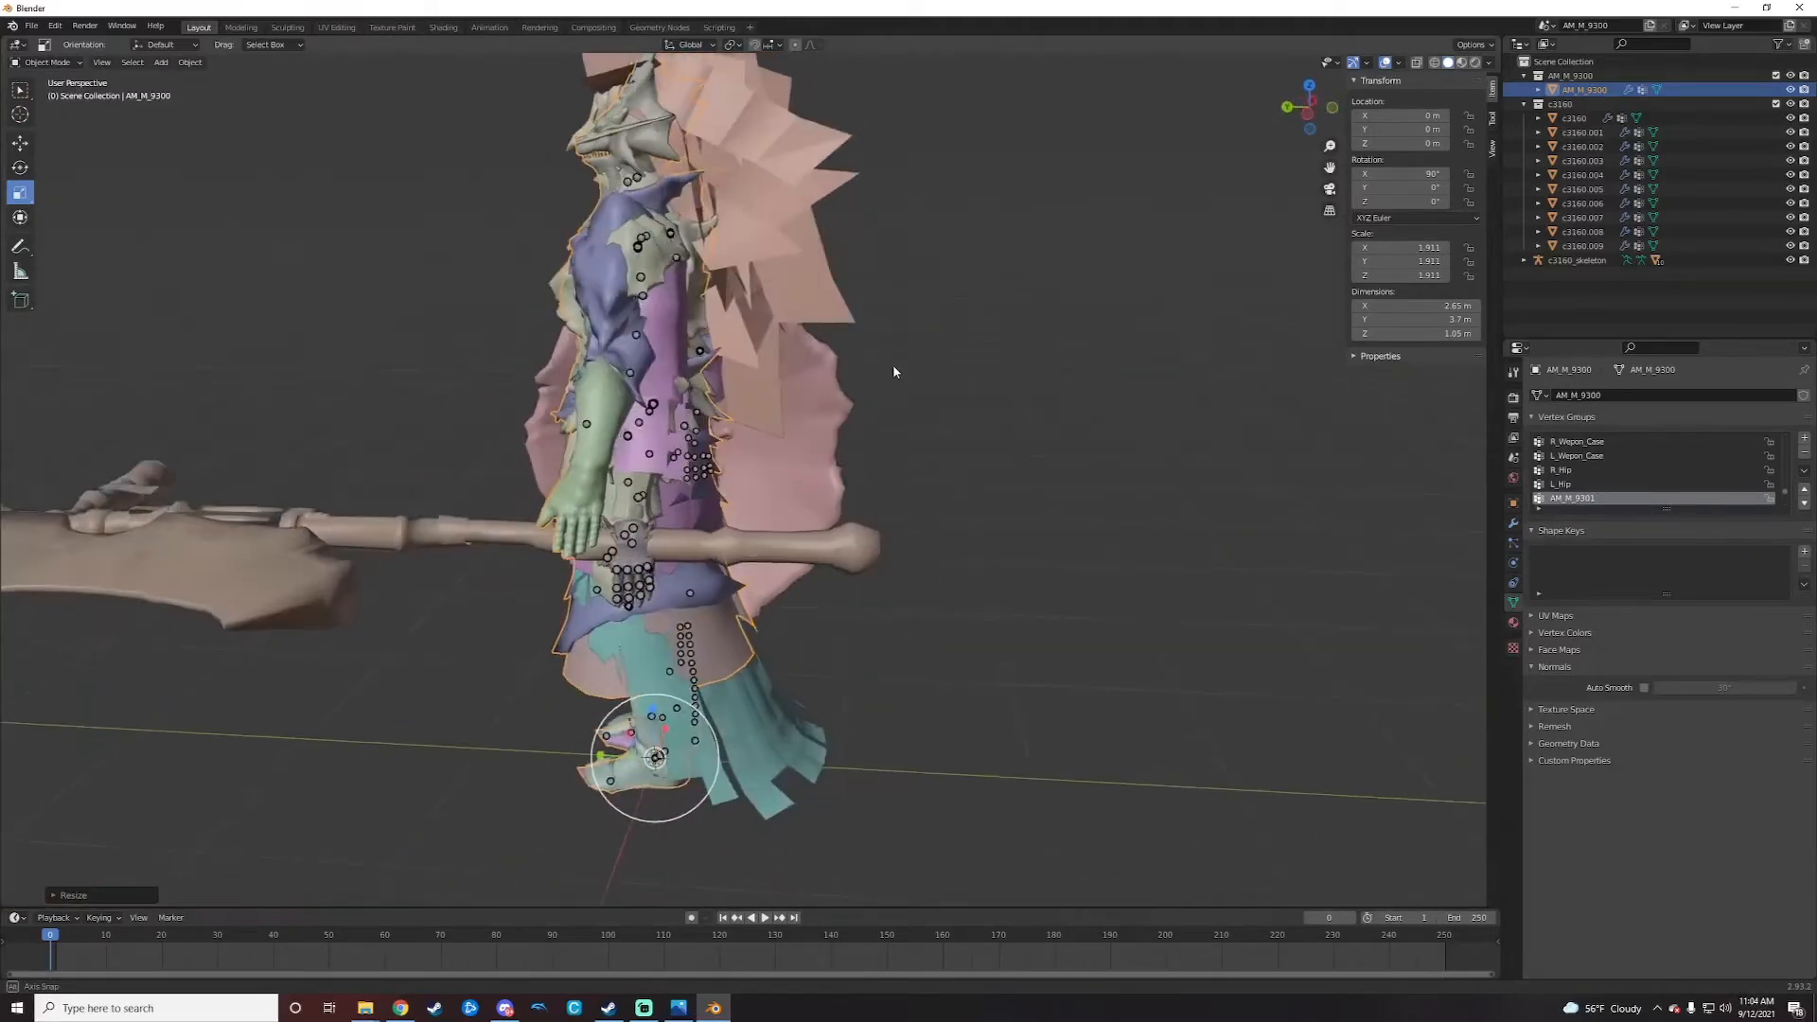
{"action": "scroll", "coordinate": [852, 322], "scroll_direction": "down", "scroll_amount": 2}
{"action": "left_click", "coordinate": [748, 239]}
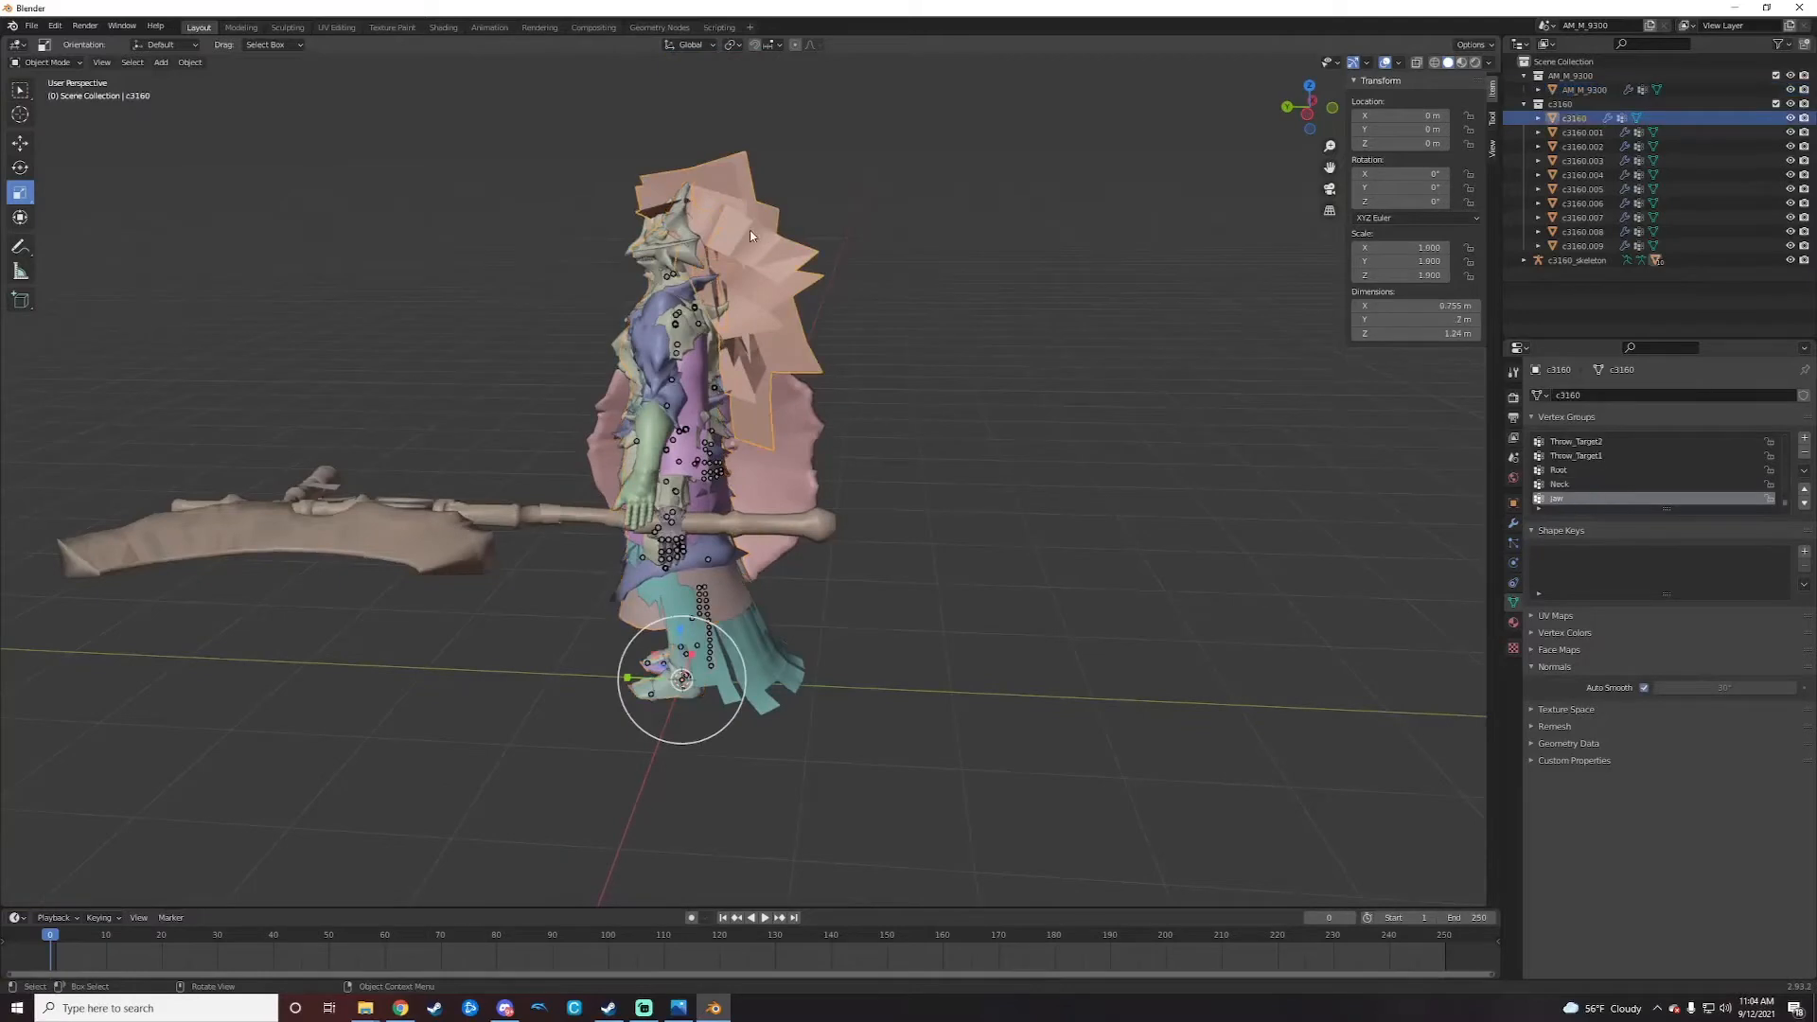
{"action": "right_click", "coordinate": [746, 237]}
{"action": "left_click", "coordinate": [728, 297]}
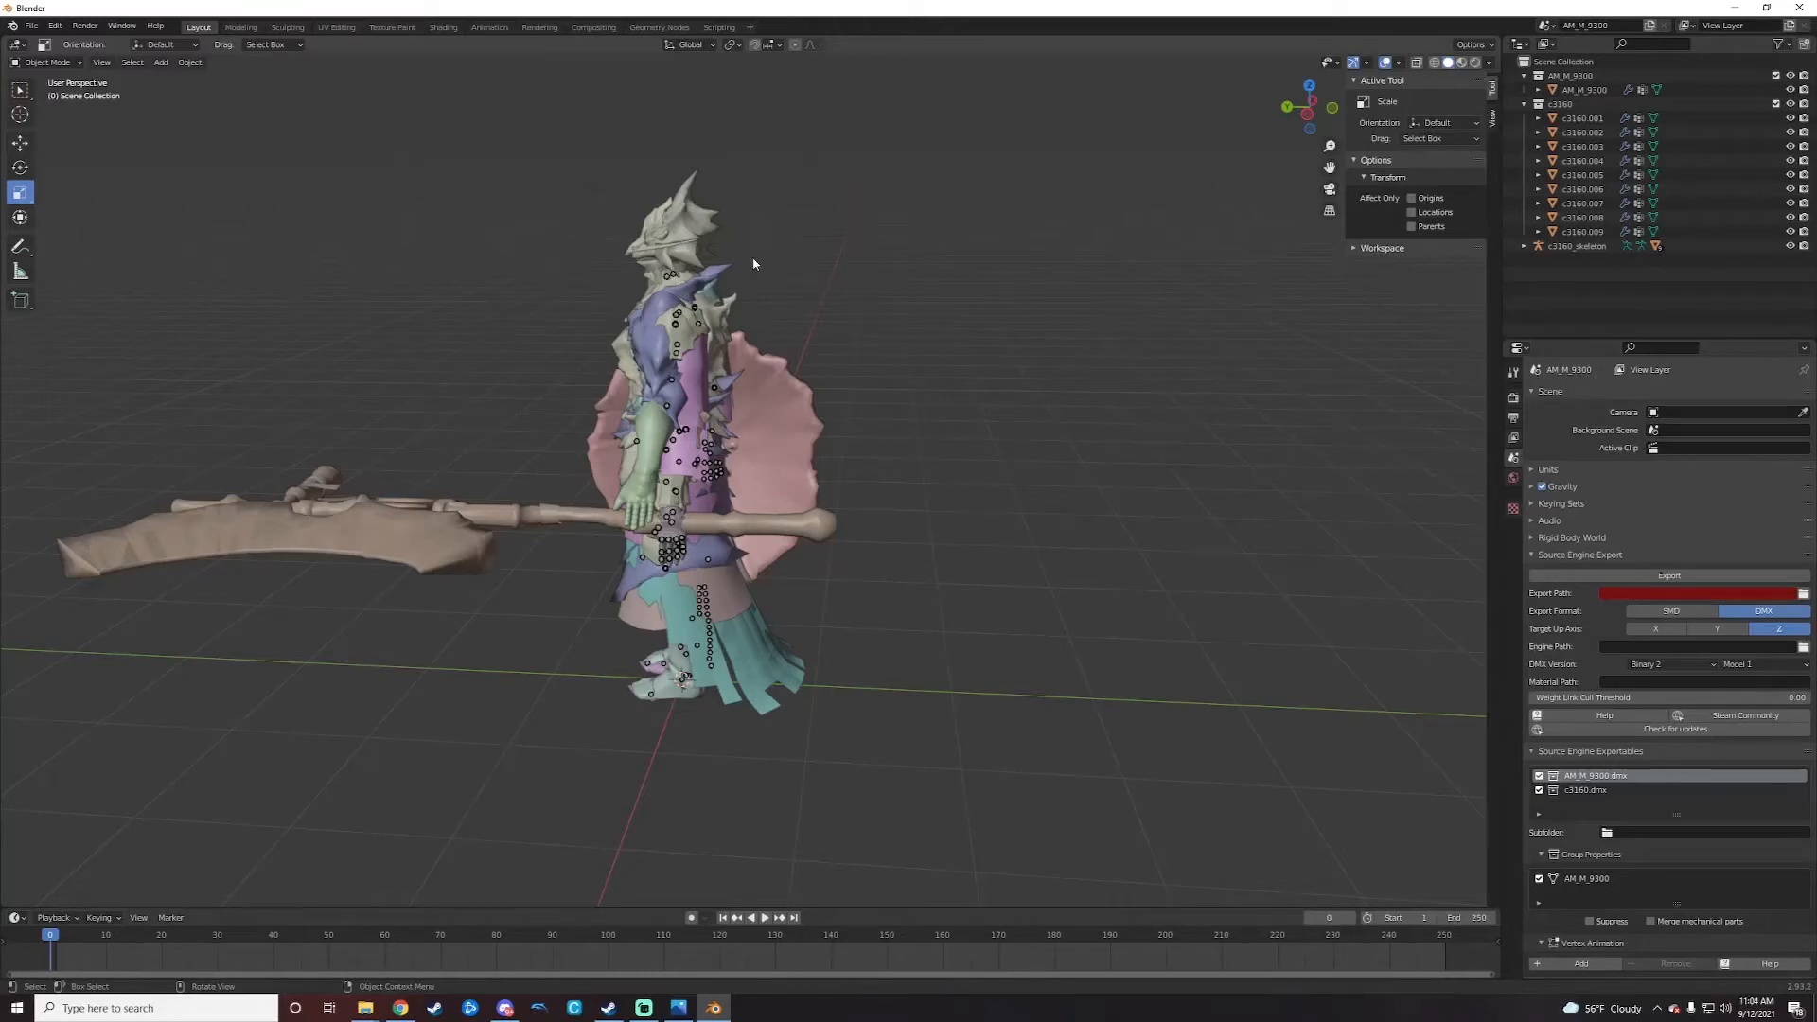
Step: Join the c3160.001 to c3160.004 and c3160.007 to c3160.009 meshes into c3160.001
{"action": "middle_click_drag", "start_coordinate": [503, 453], "coordinate": [860, 720]}
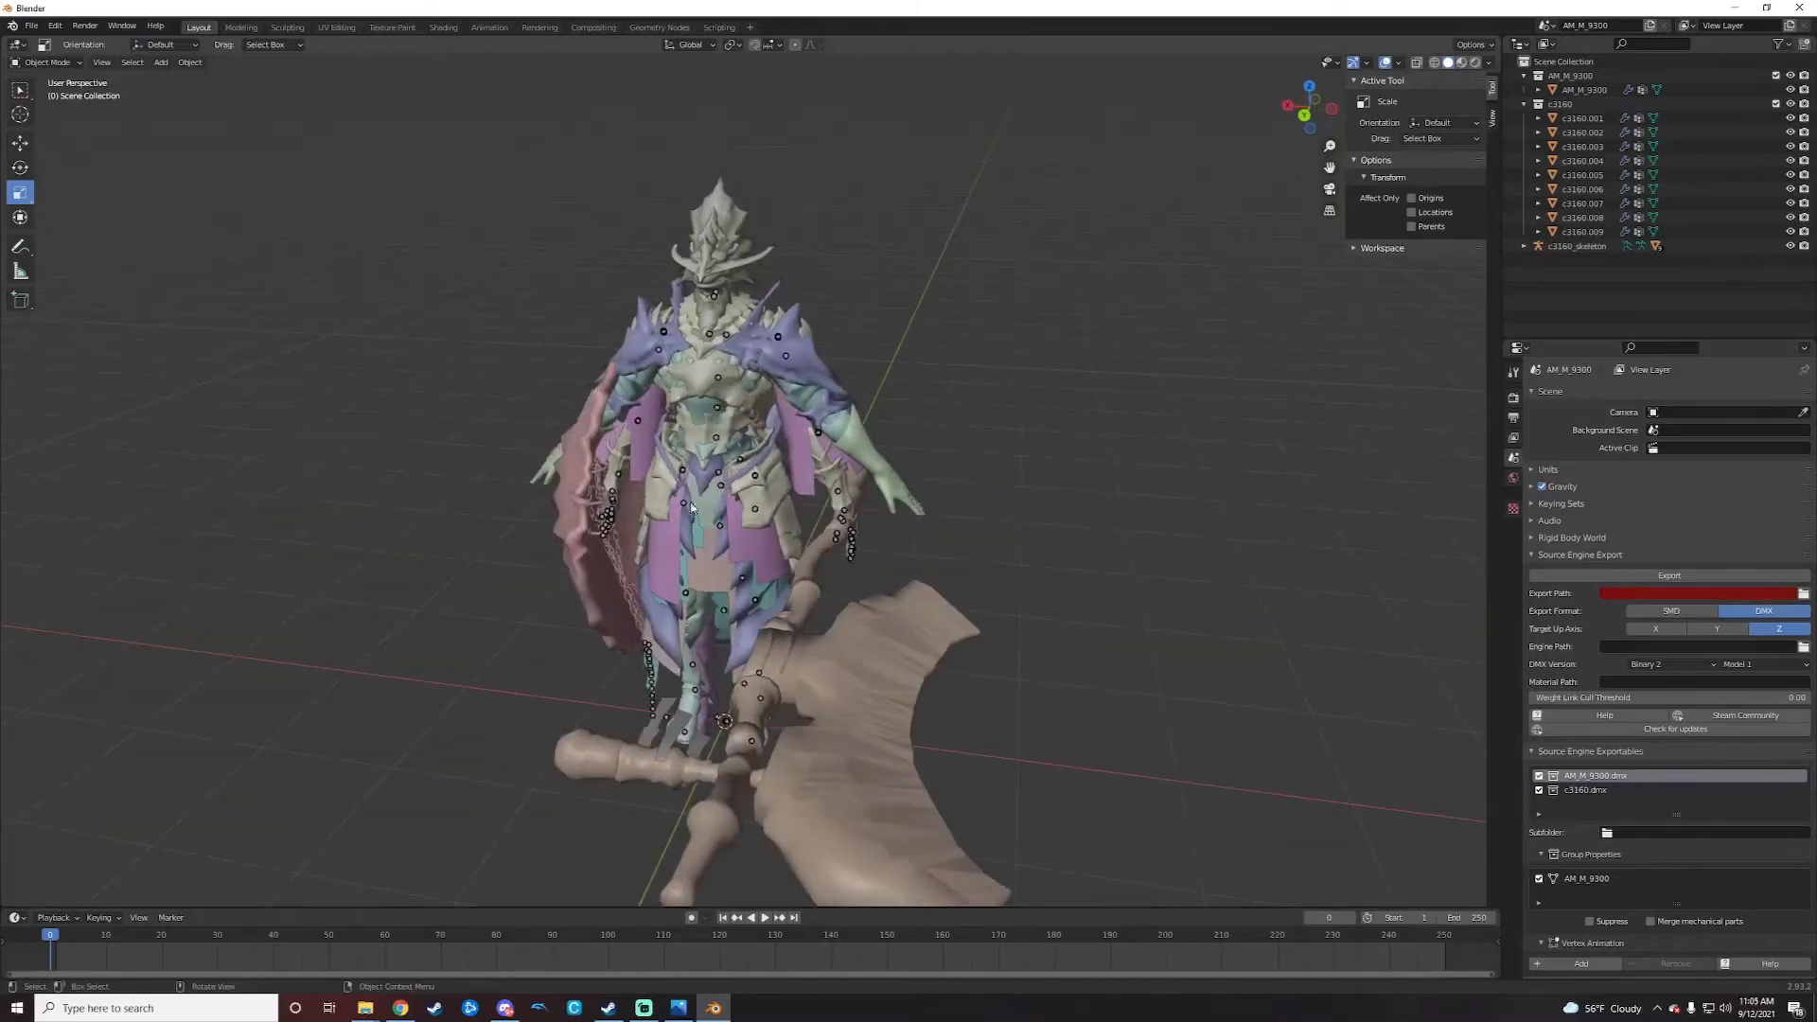
{"action": "middle_click_drag", "start_coordinate": [864, 594], "coordinate": [883, 560]}
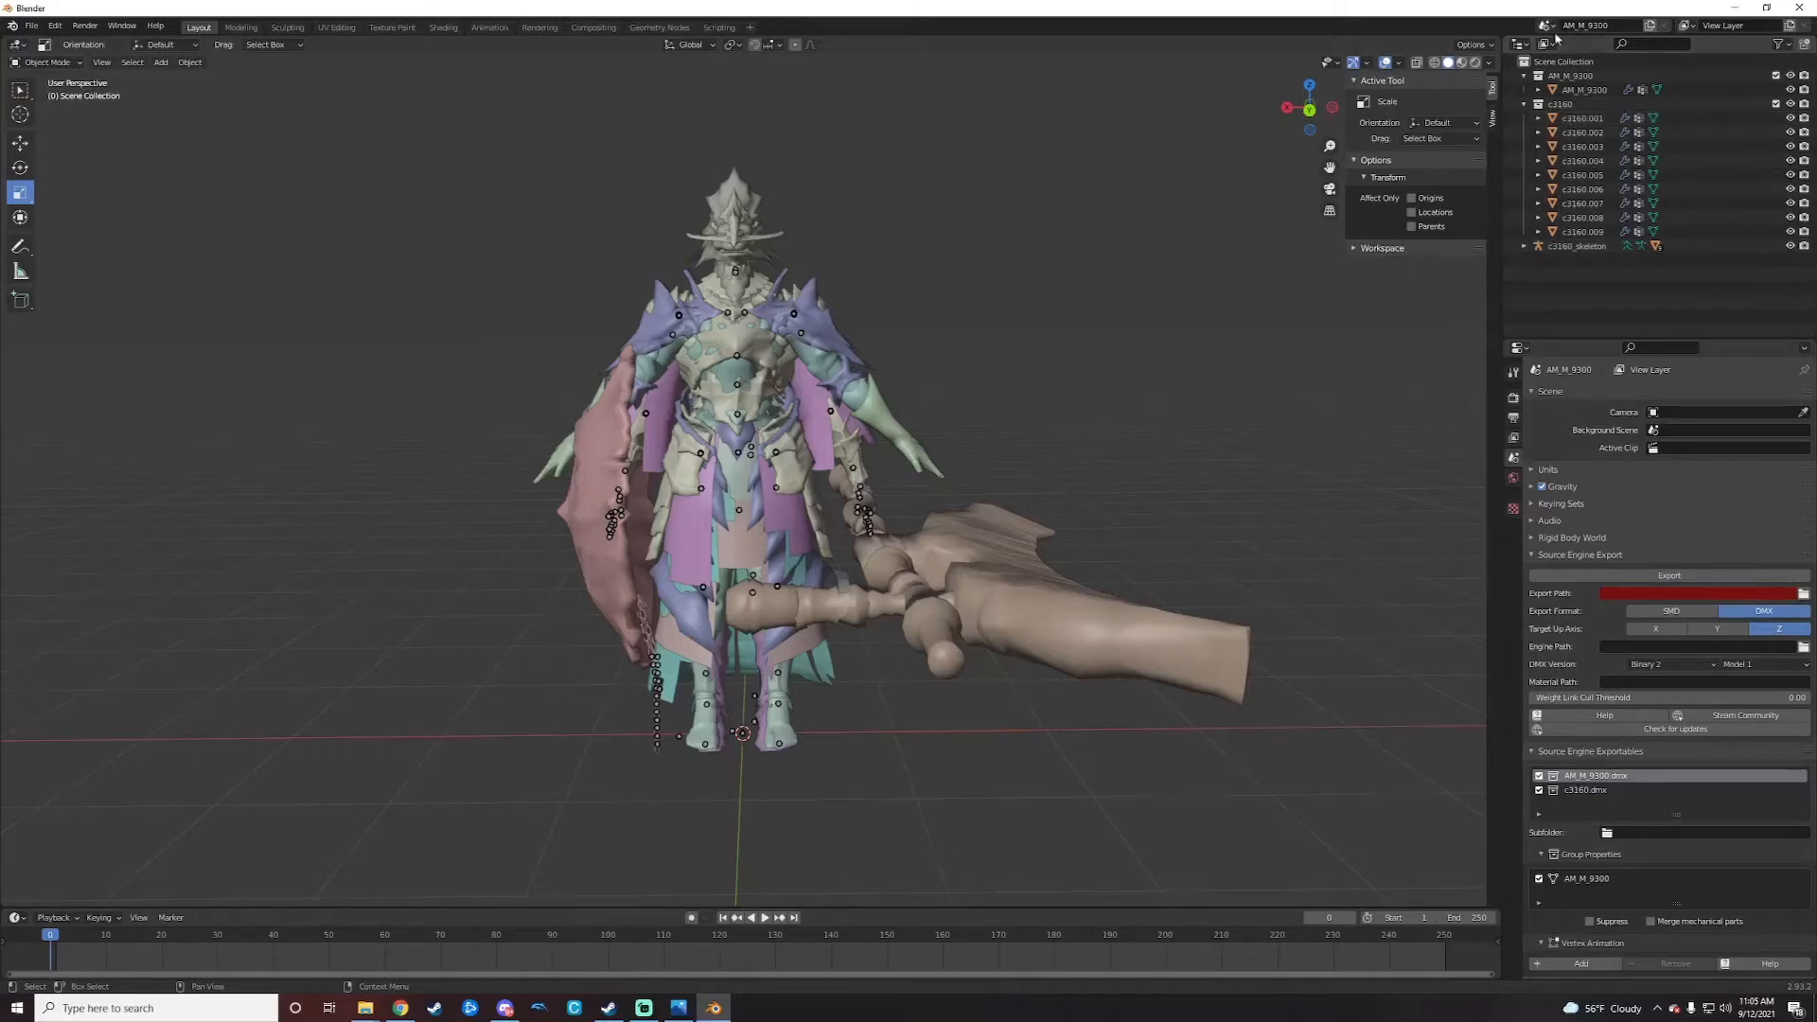
{"action": "left_click", "coordinate": [1520, 121]}
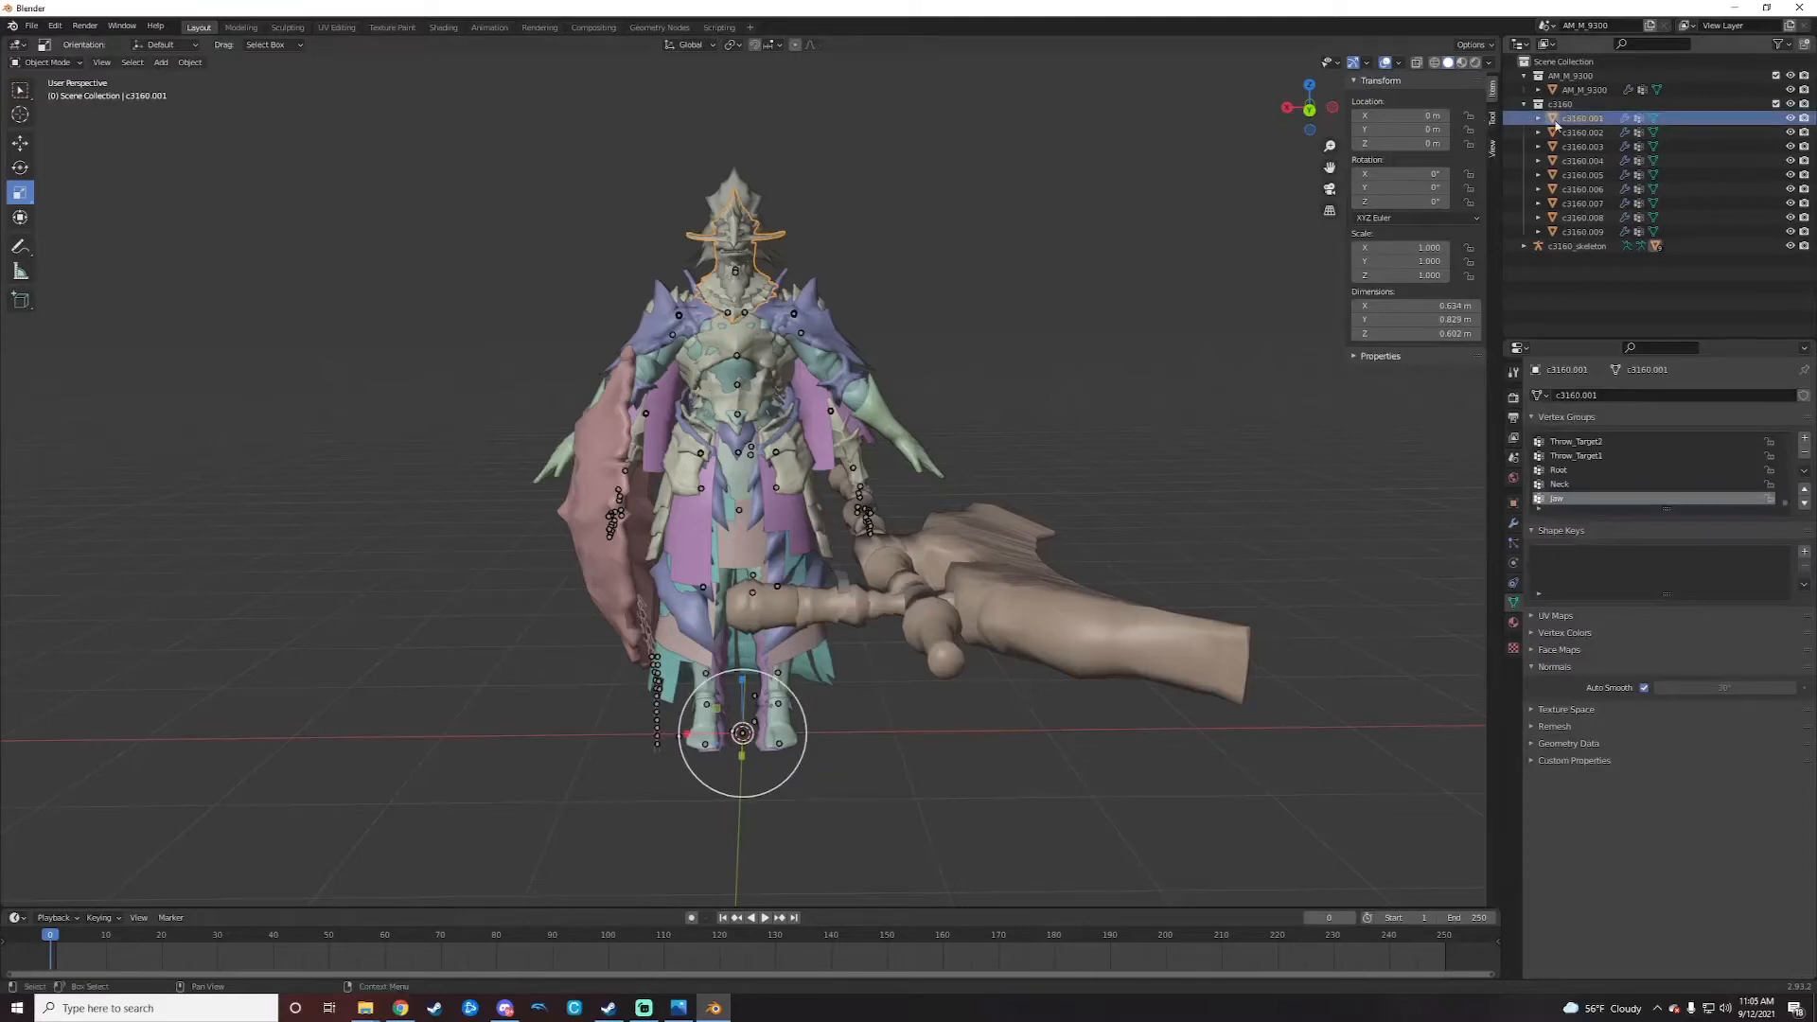
{"action": "left_click", "coordinate": [1571, 132], "text": "ctrl"}
{"action": "left_click", "coordinate": [1579, 147], "text": "ctrl"}
{"action": "left_click", "coordinate": [1587, 162], "text": "ctrl"}
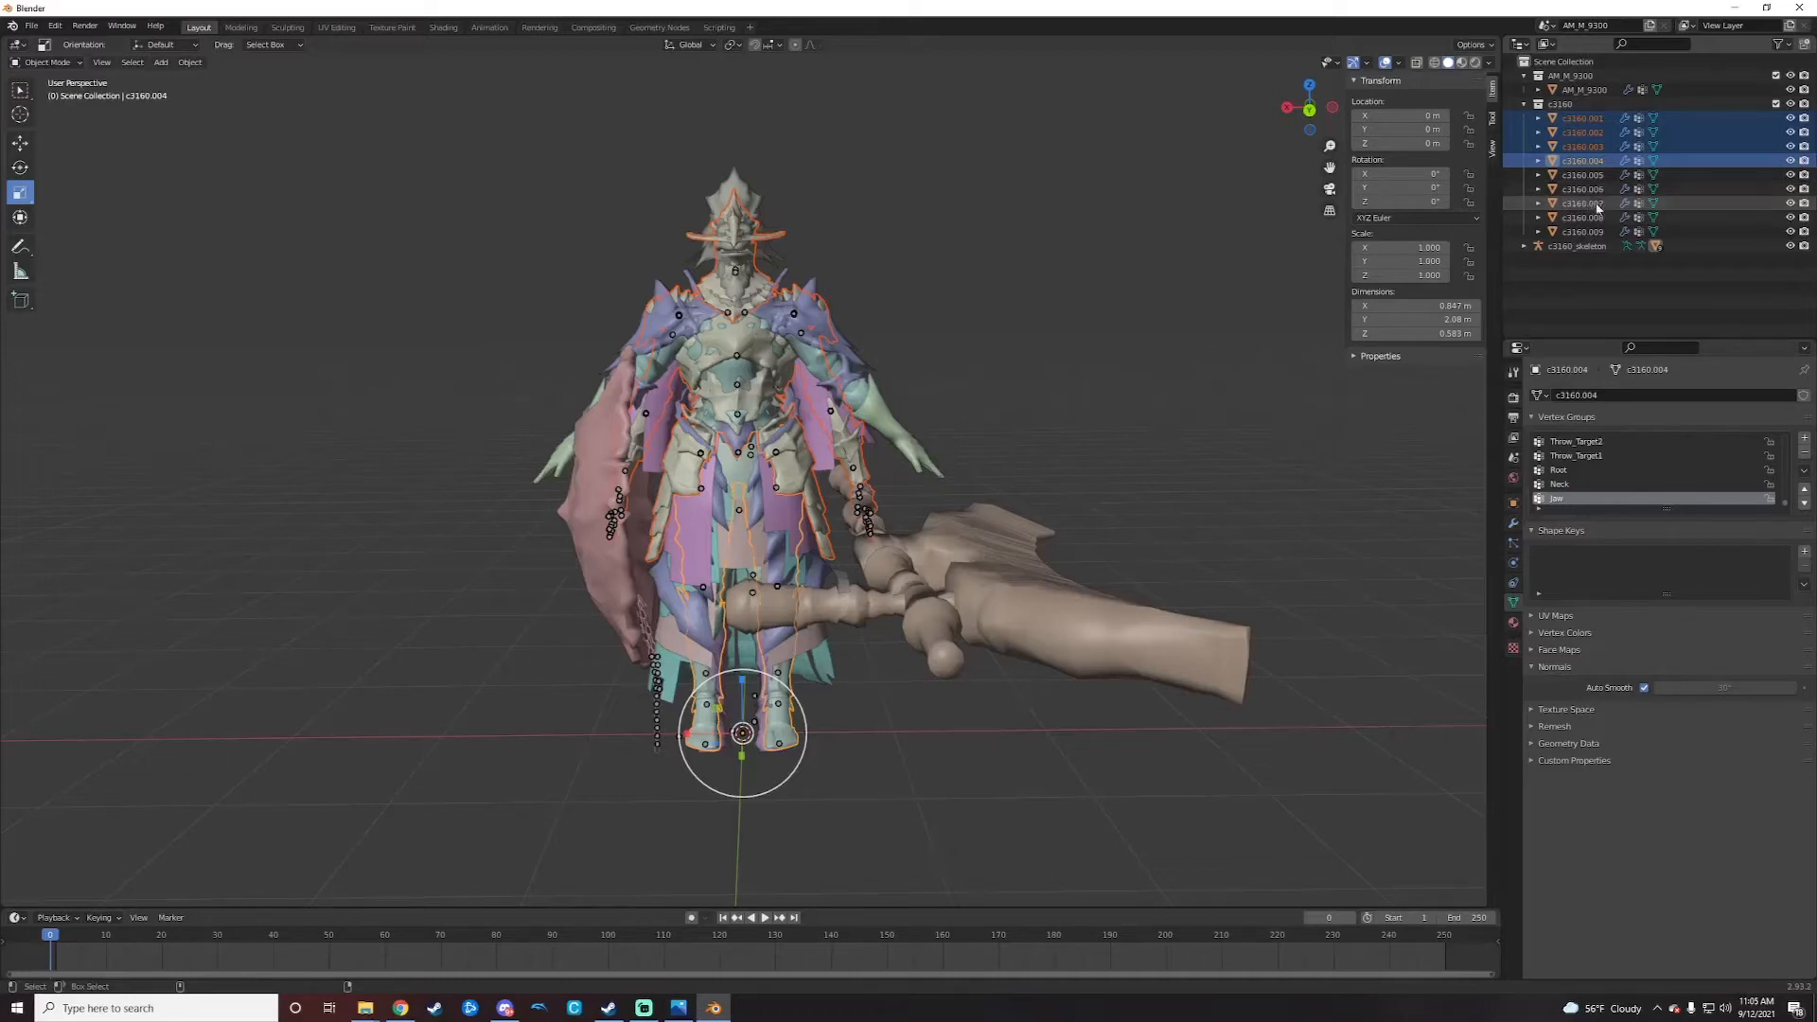
{"action": "left_click", "coordinate": [1583, 204], "text": "ctrl"}
{"action": "left_click", "coordinate": [1583, 218], "text": "ctrl"}
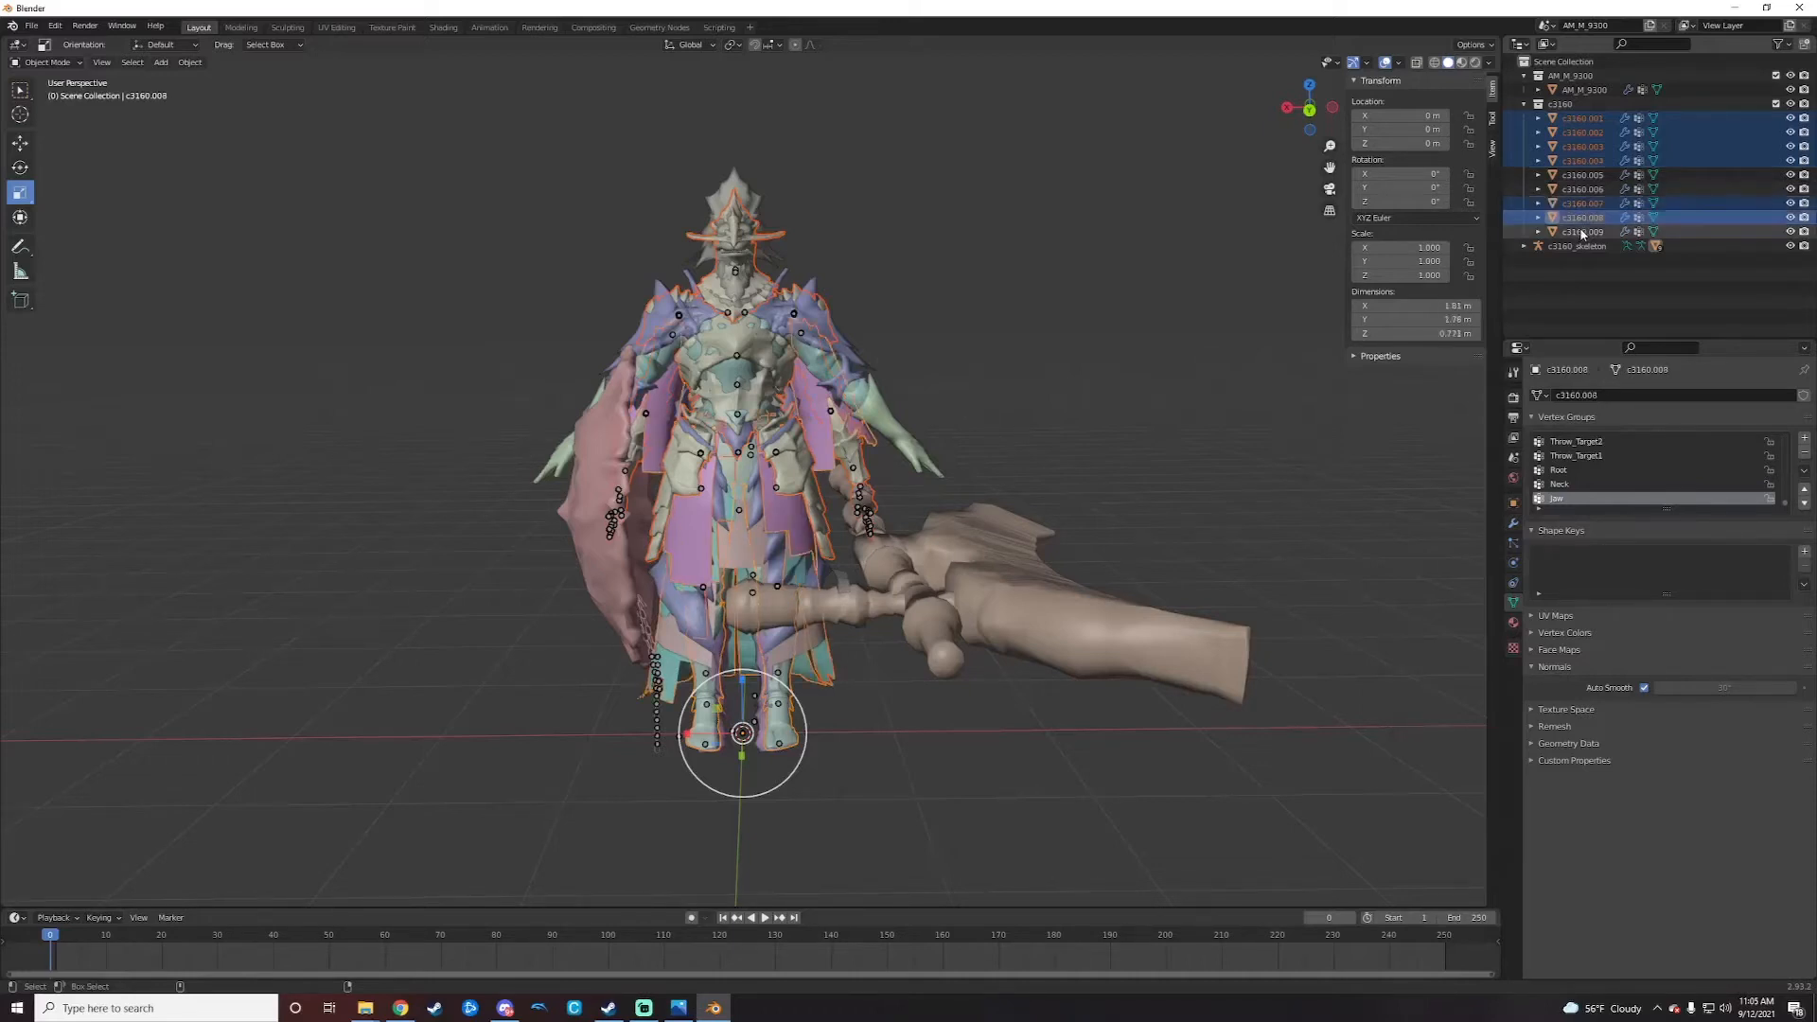
{"action": "left_click", "coordinate": [1583, 232], "text": "ctrl"}
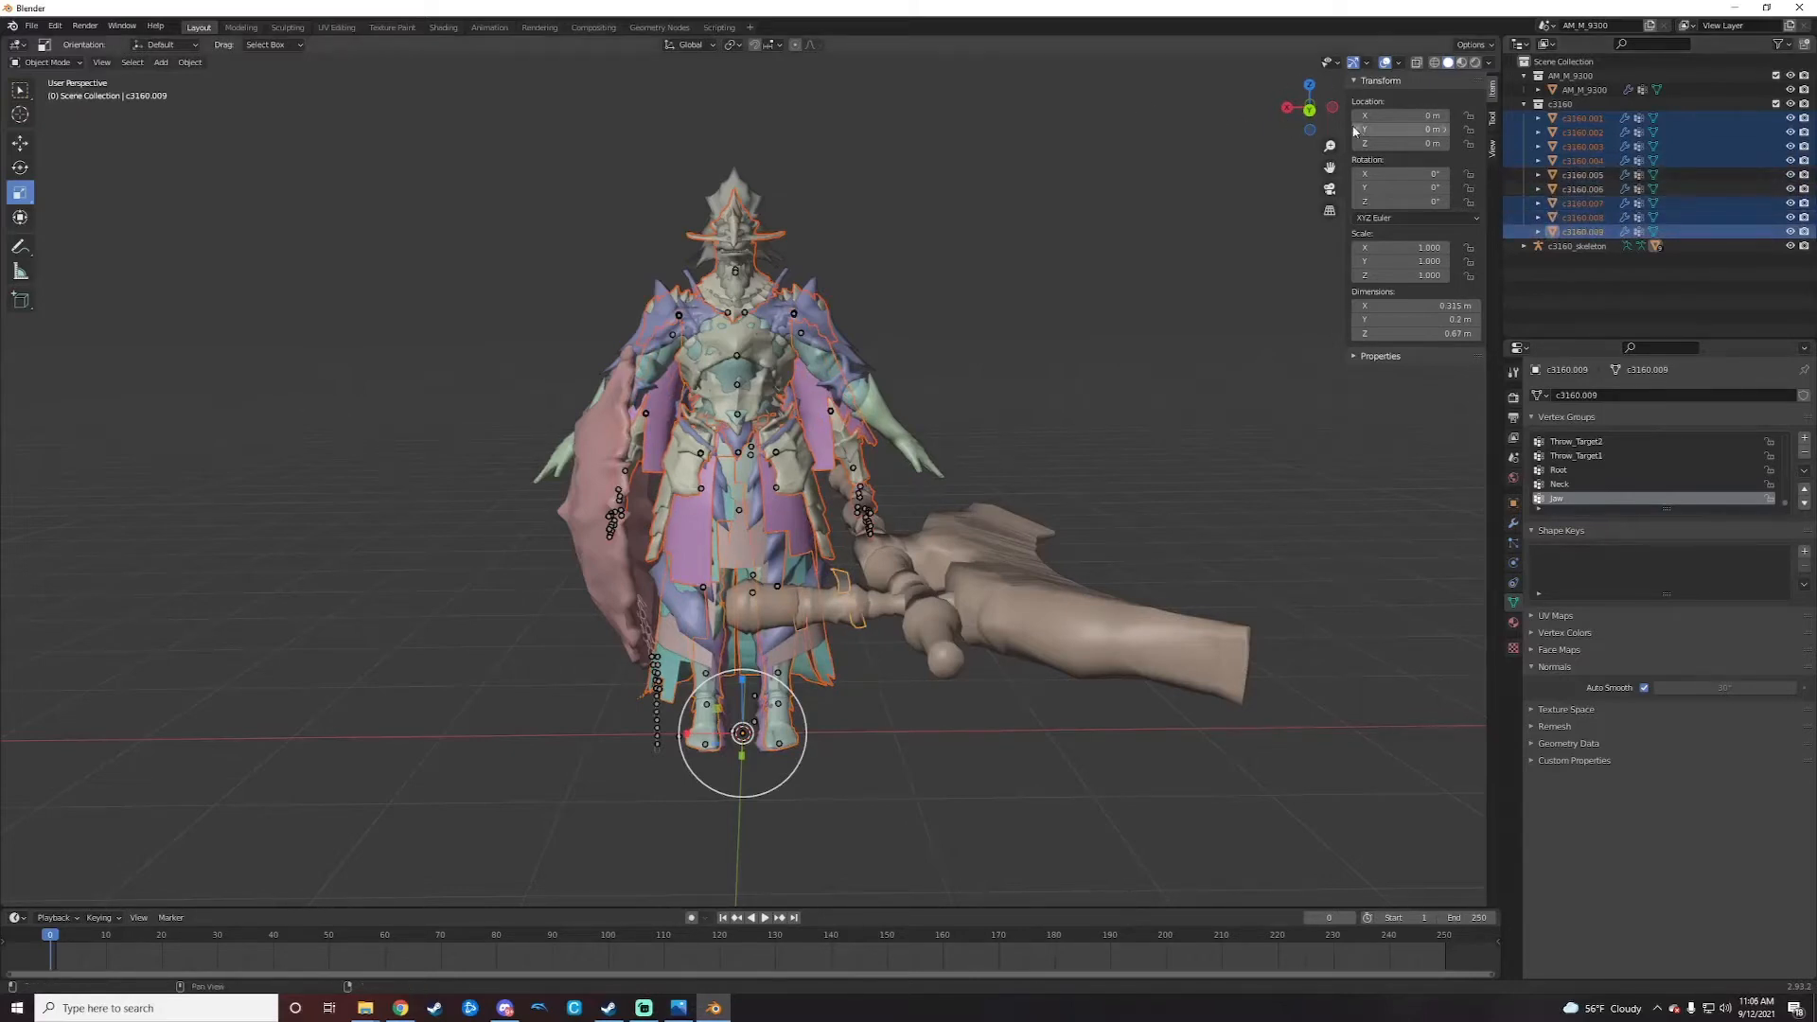
{"action": "left_click", "coordinate": [1589, 123], "text": "ctrl"}
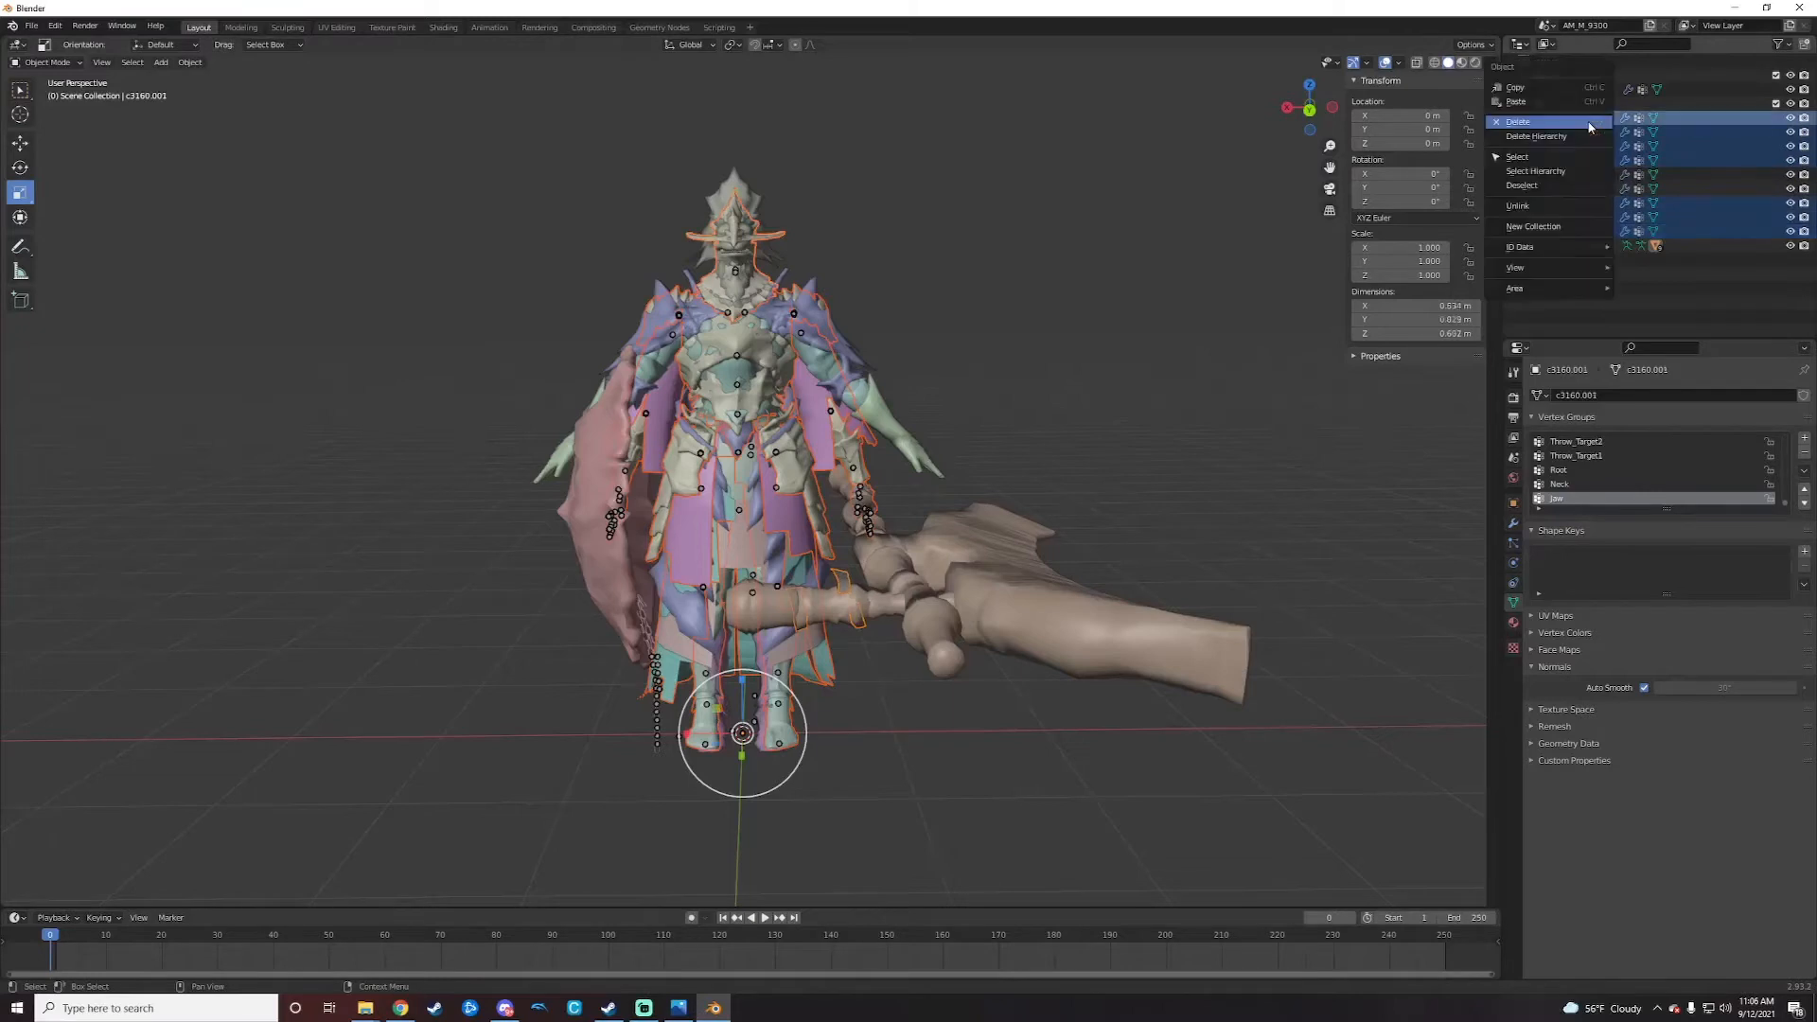
{"action": "left_click", "coordinate": [190, 61]}
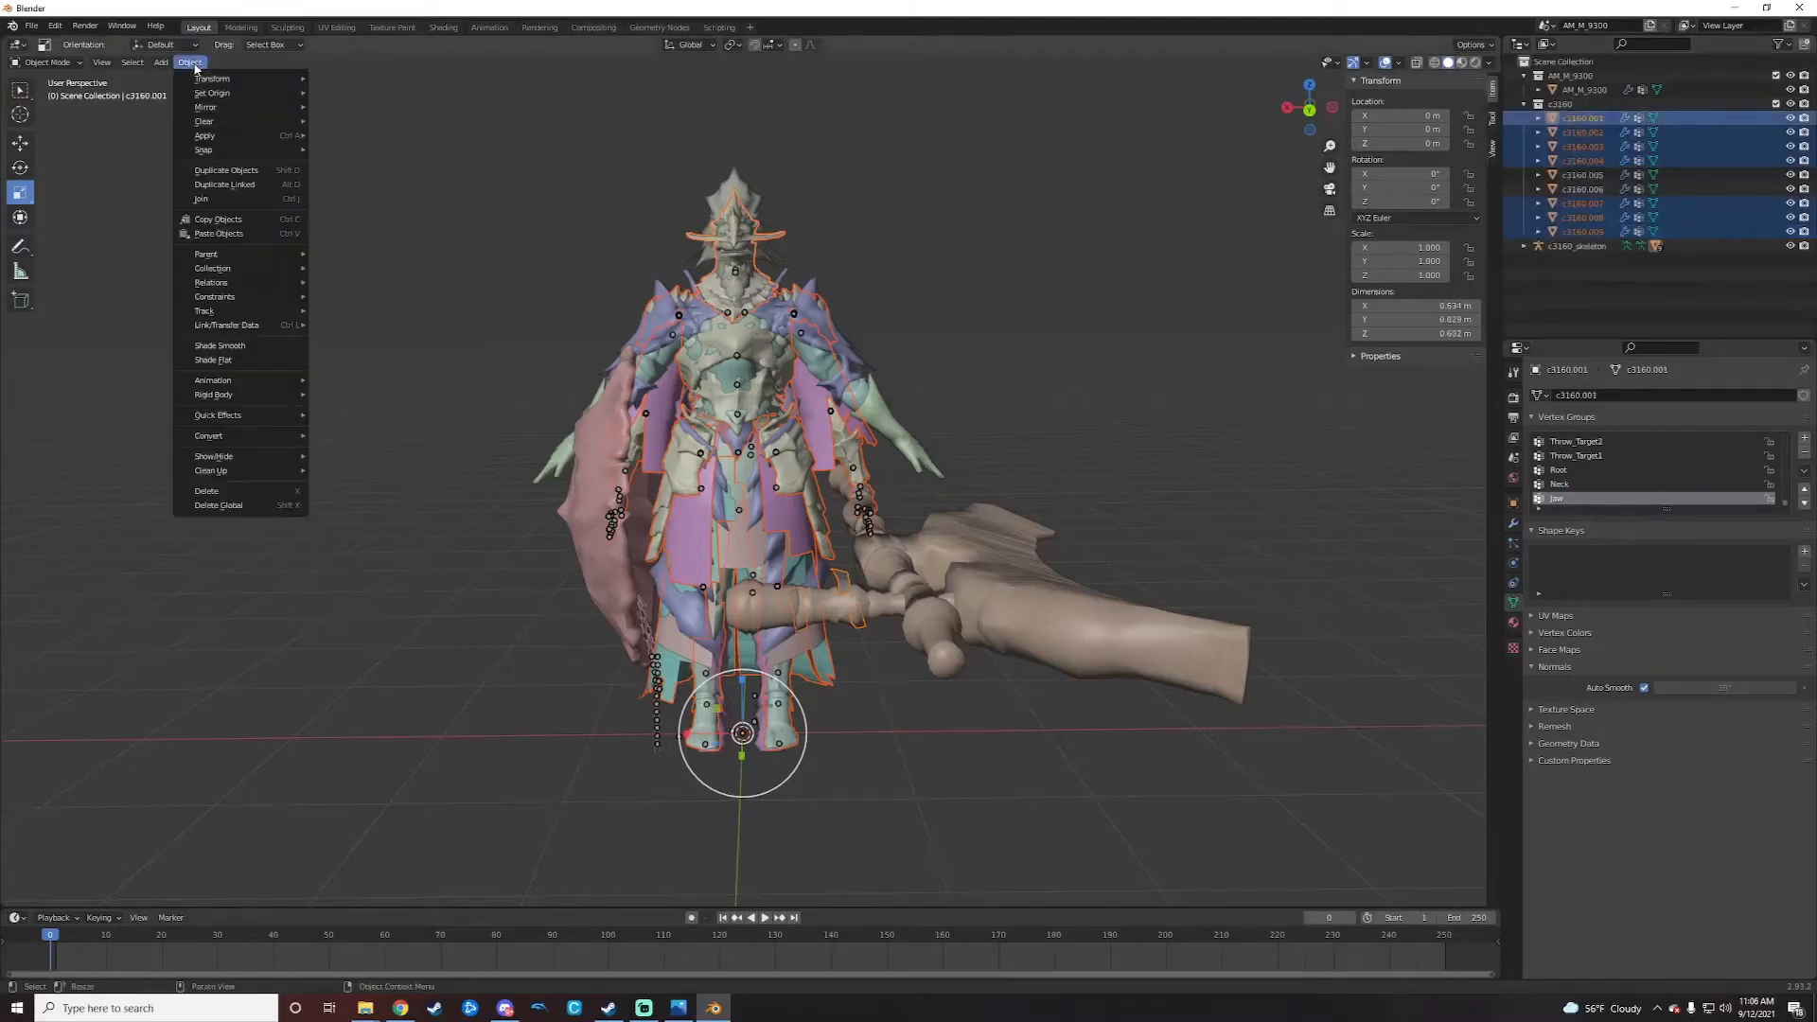
{"action": "left_click", "coordinate": [225, 200]}
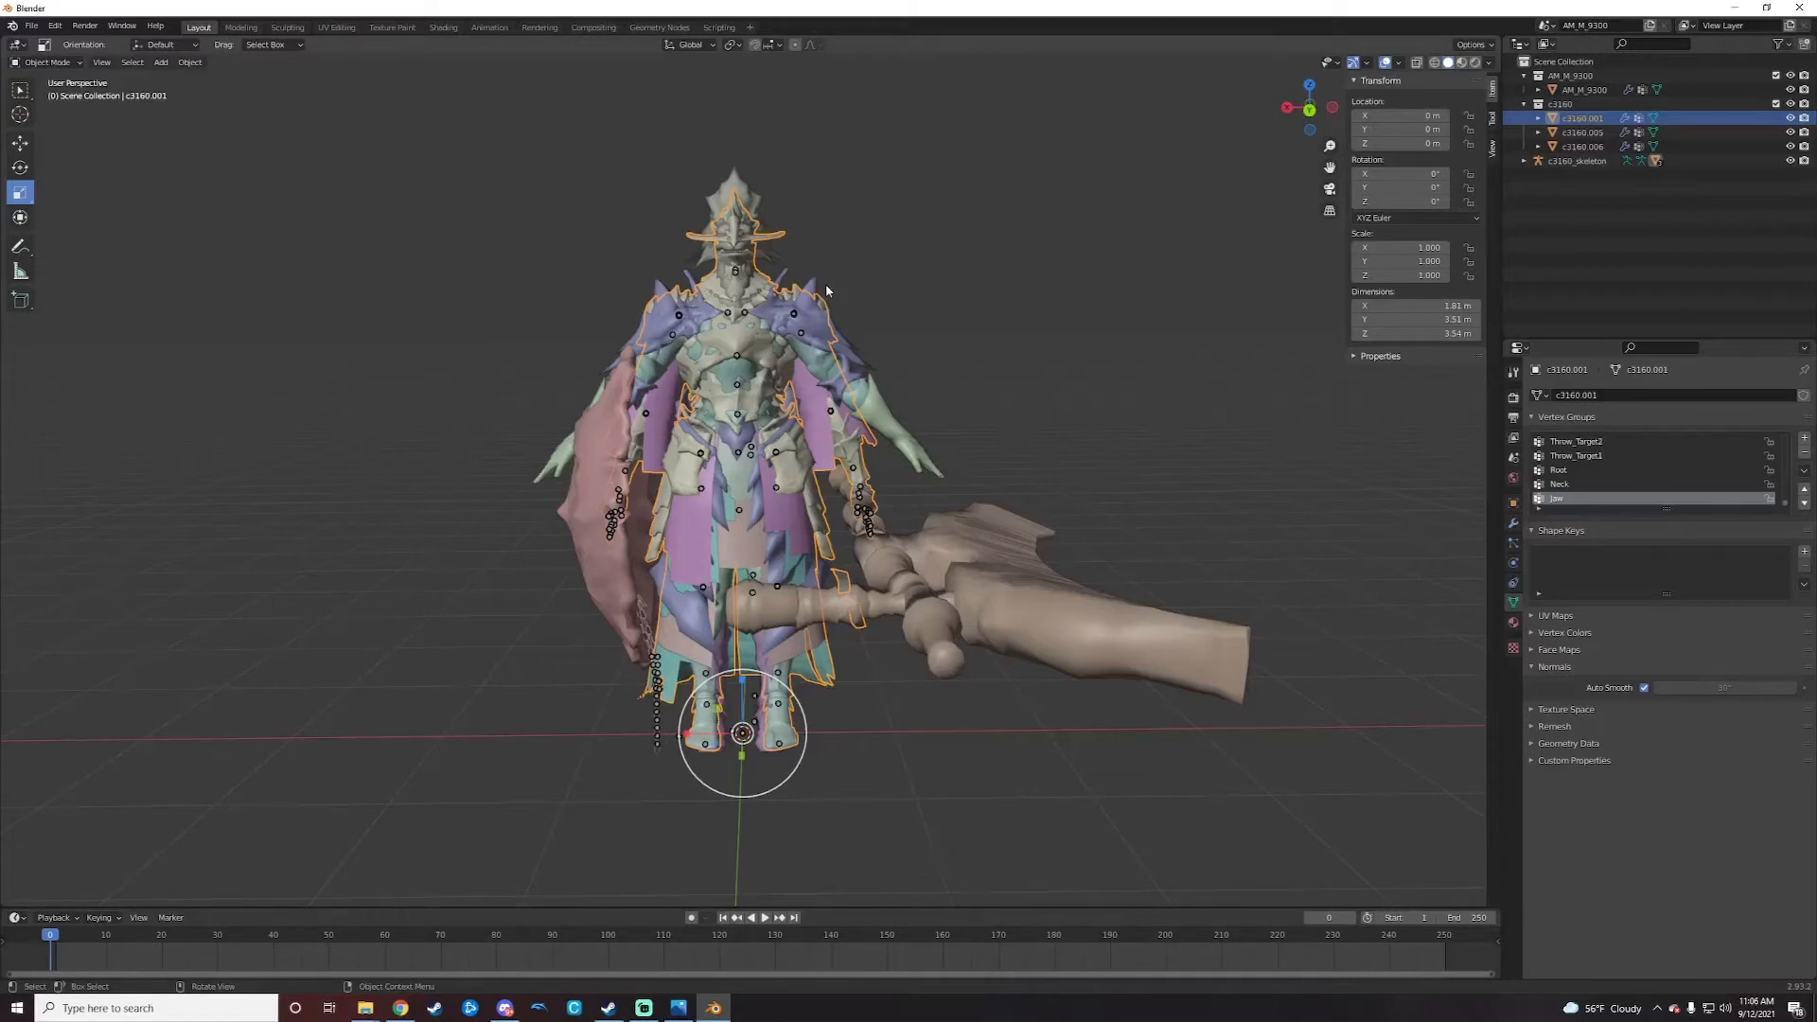
Step: Transfer the vertex group data from AM_M_9300 to the joined c3160.001 mesh, using all source layers matched by name
{"action": "left_click", "coordinate": [1577, 88], "text": "ctrl"}
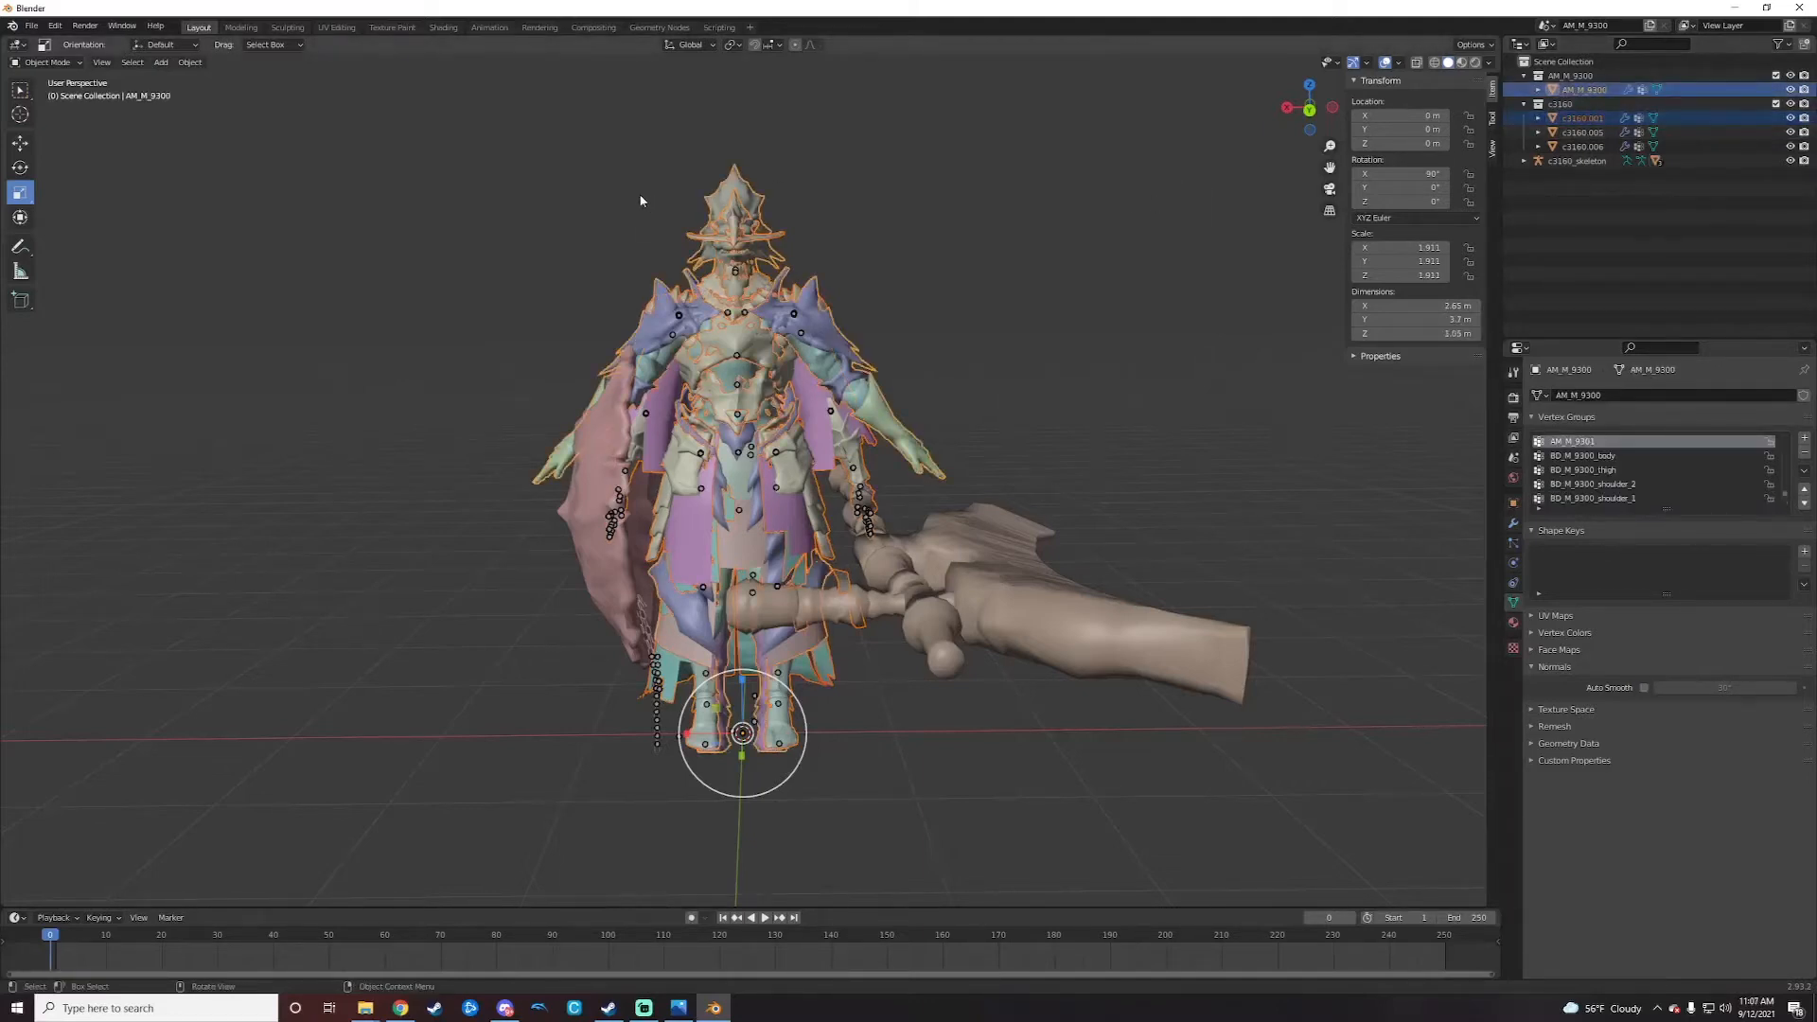
{"action": "left_click", "coordinate": [196, 65]}
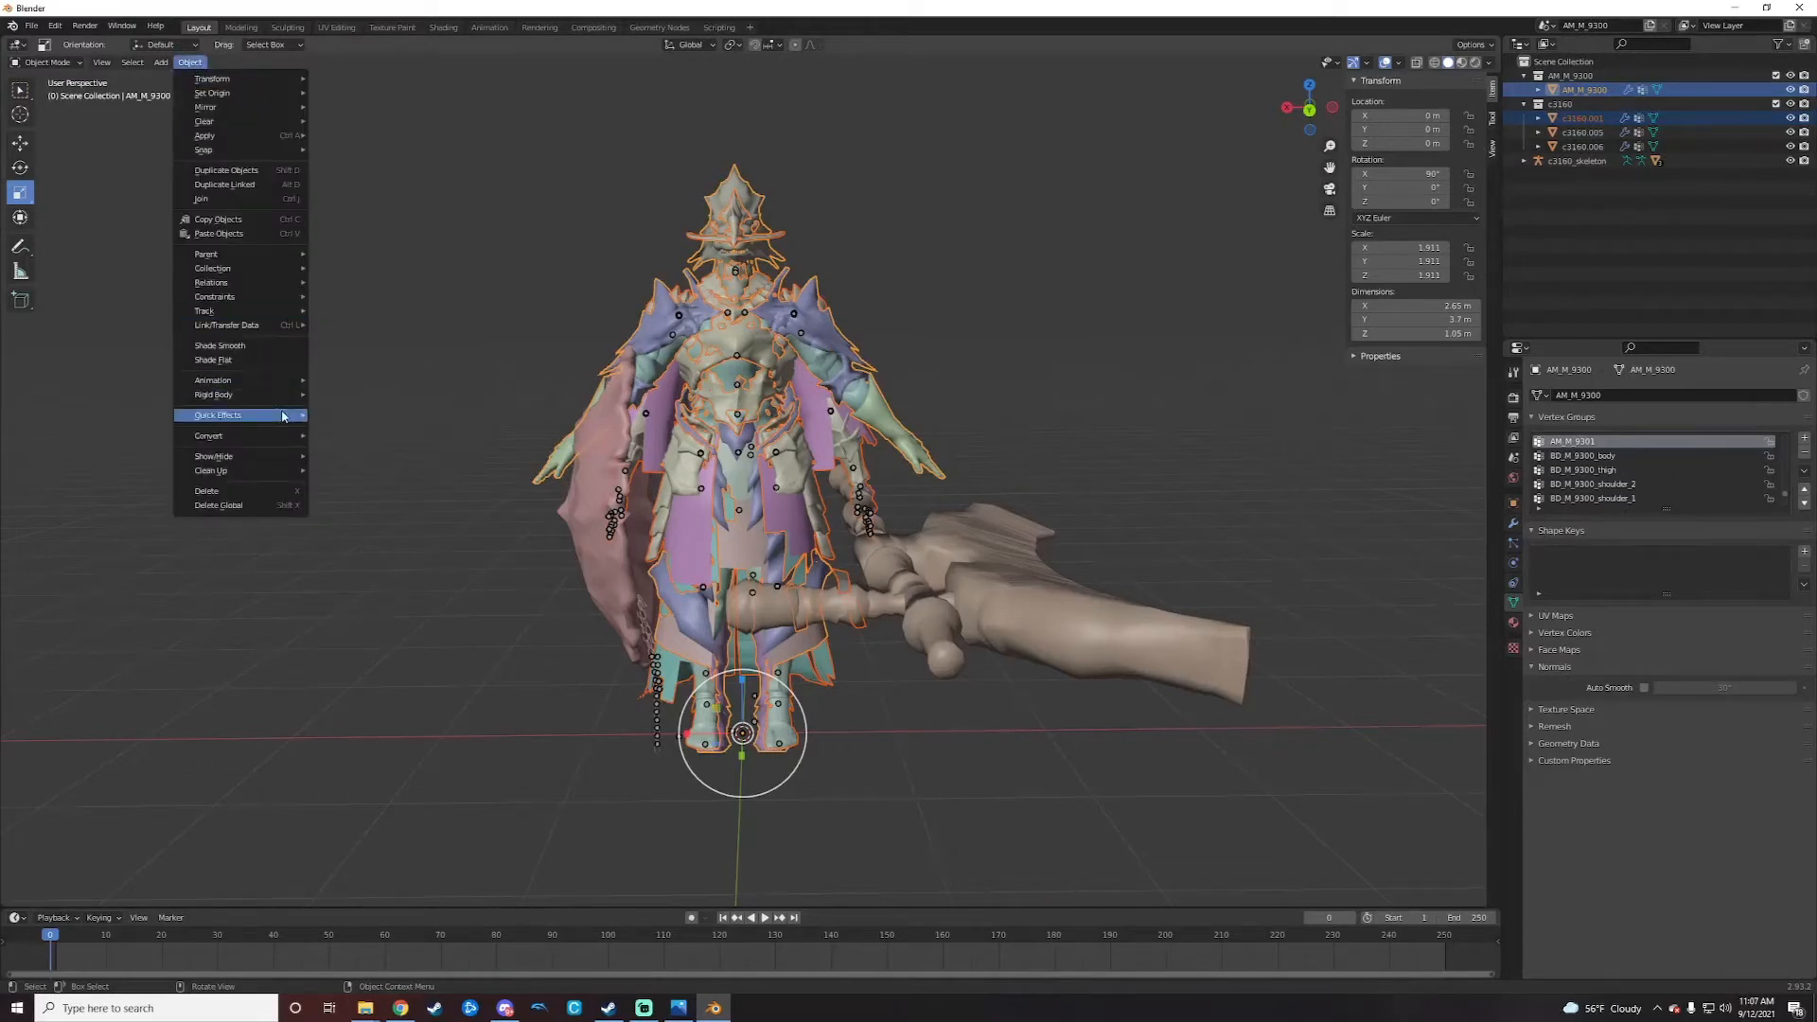
{"action": "mouse_move", "coordinate": [260, 328]}
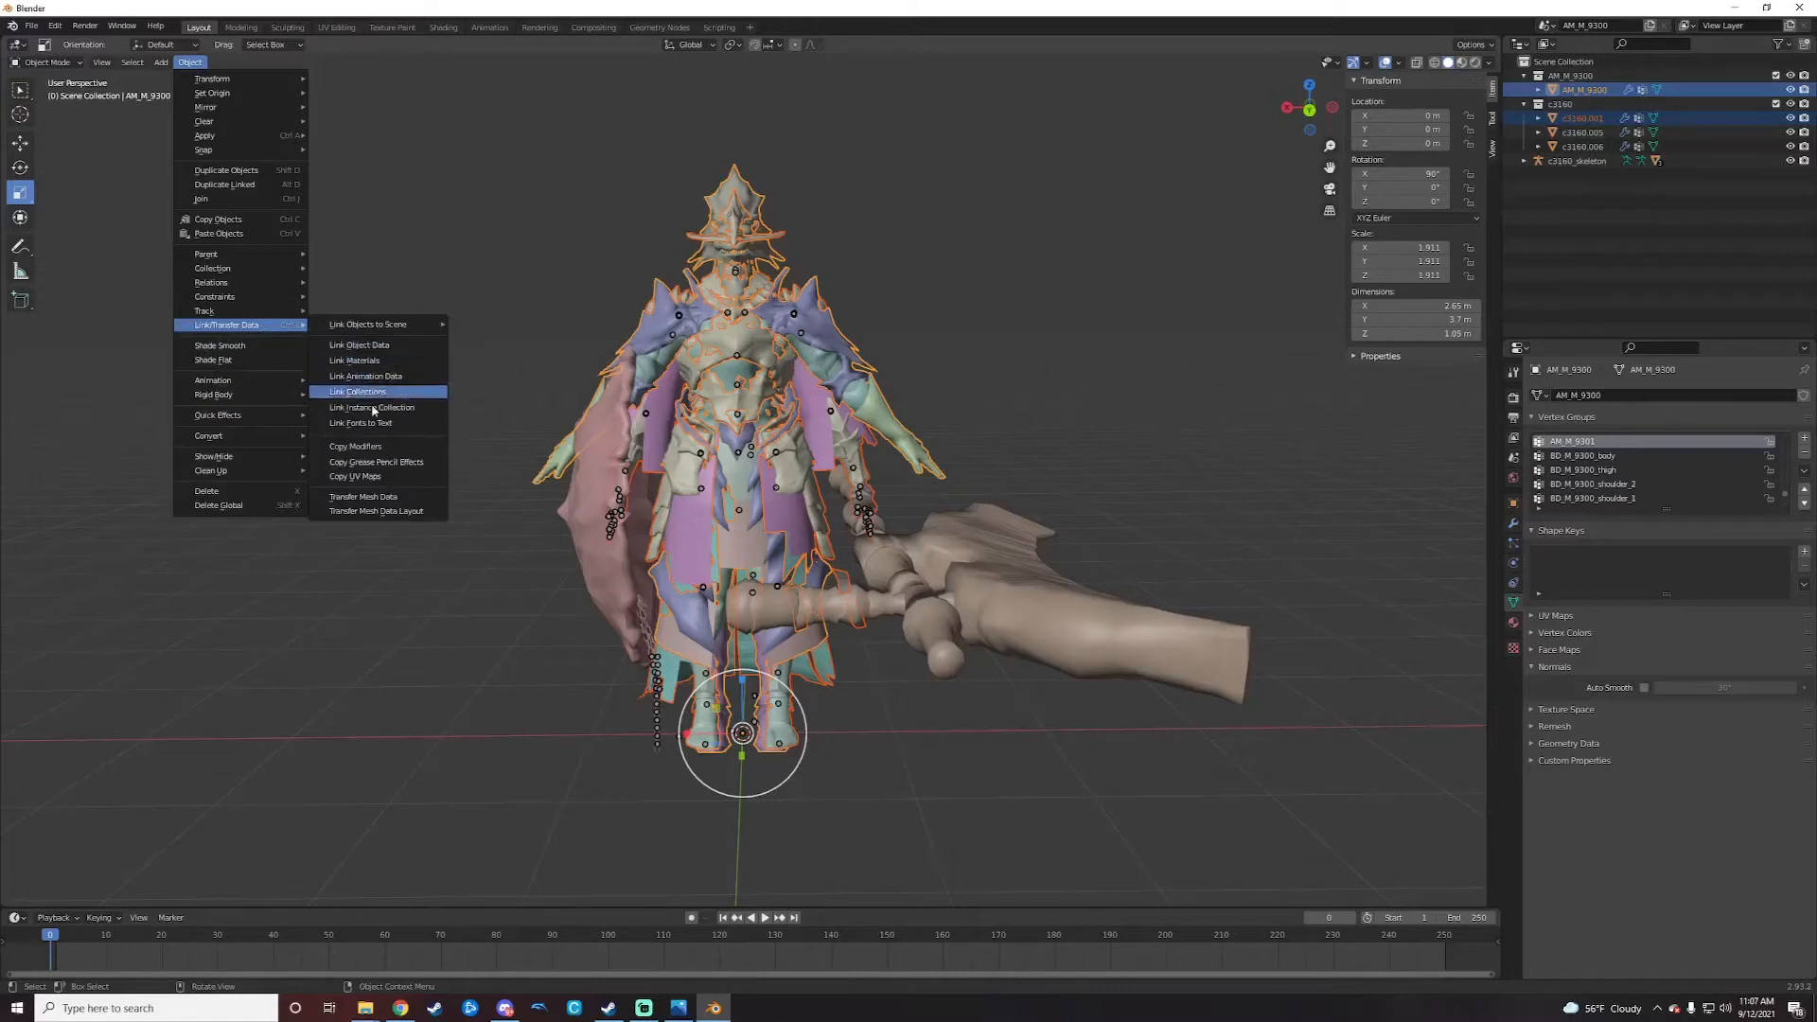
{"action": "left_click", "coordinate": [384, 500]}
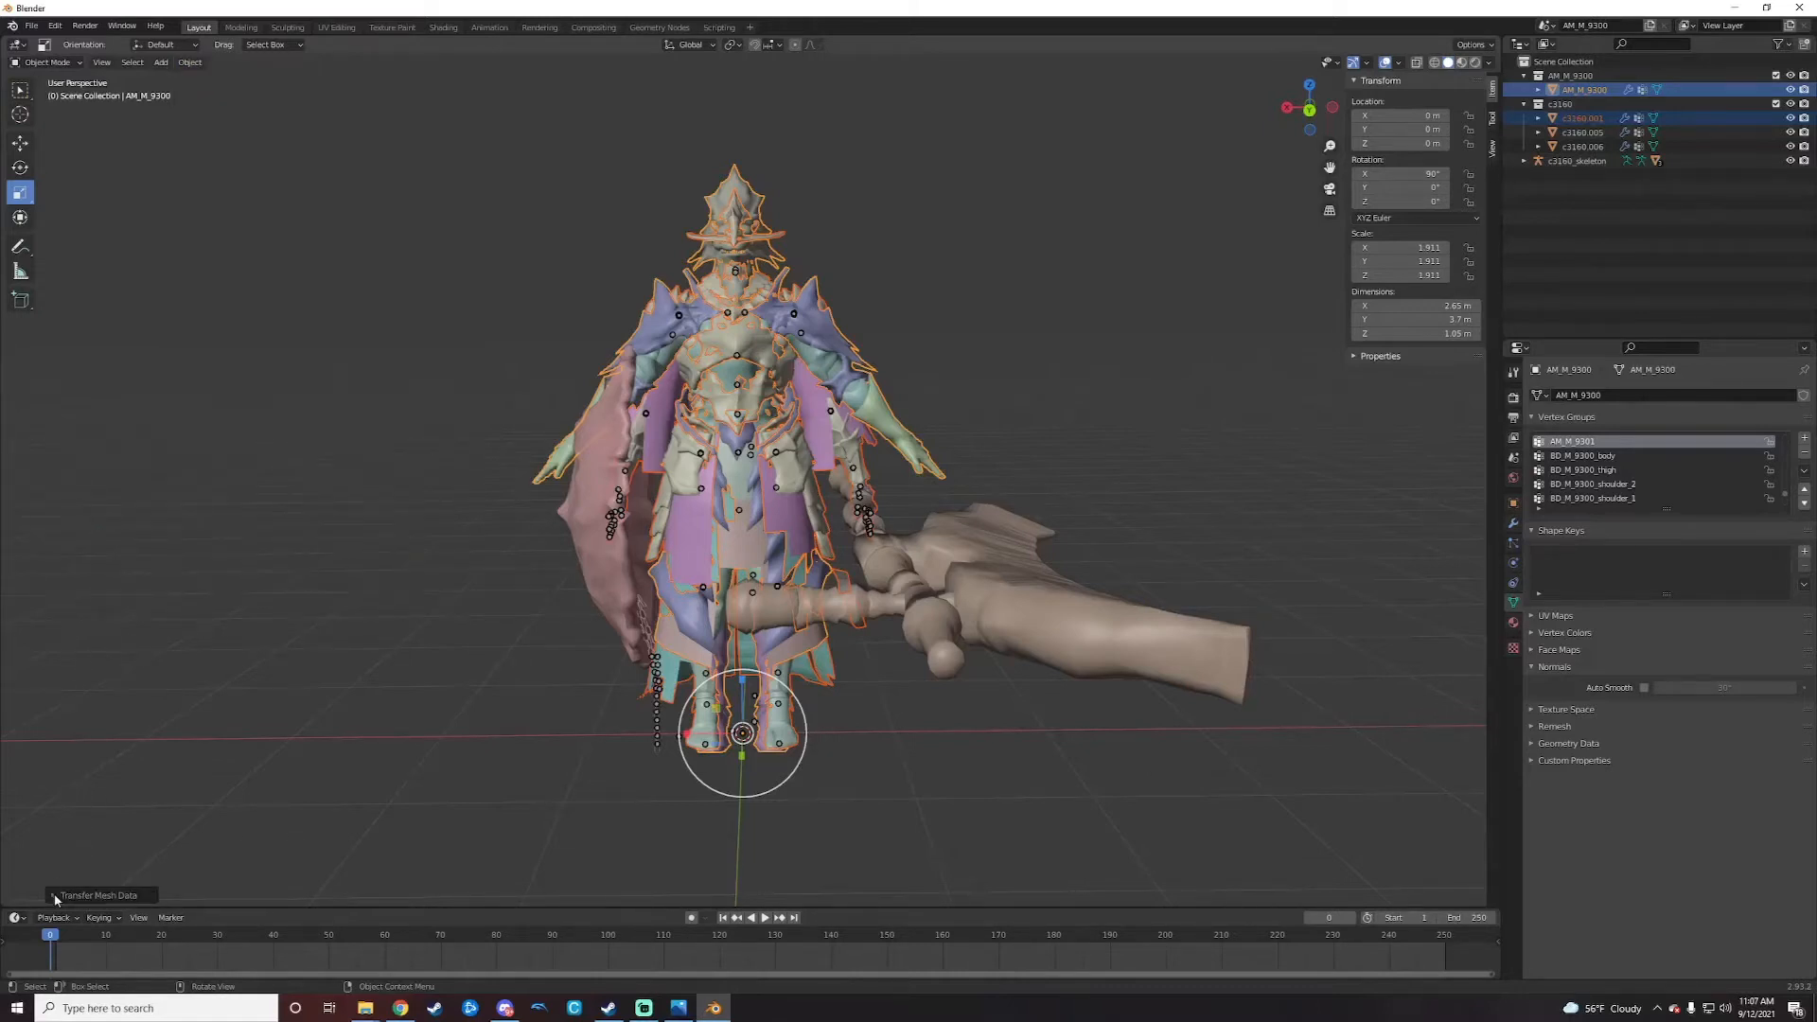
{"action": "left_click", "coordinate": [55, 895]}
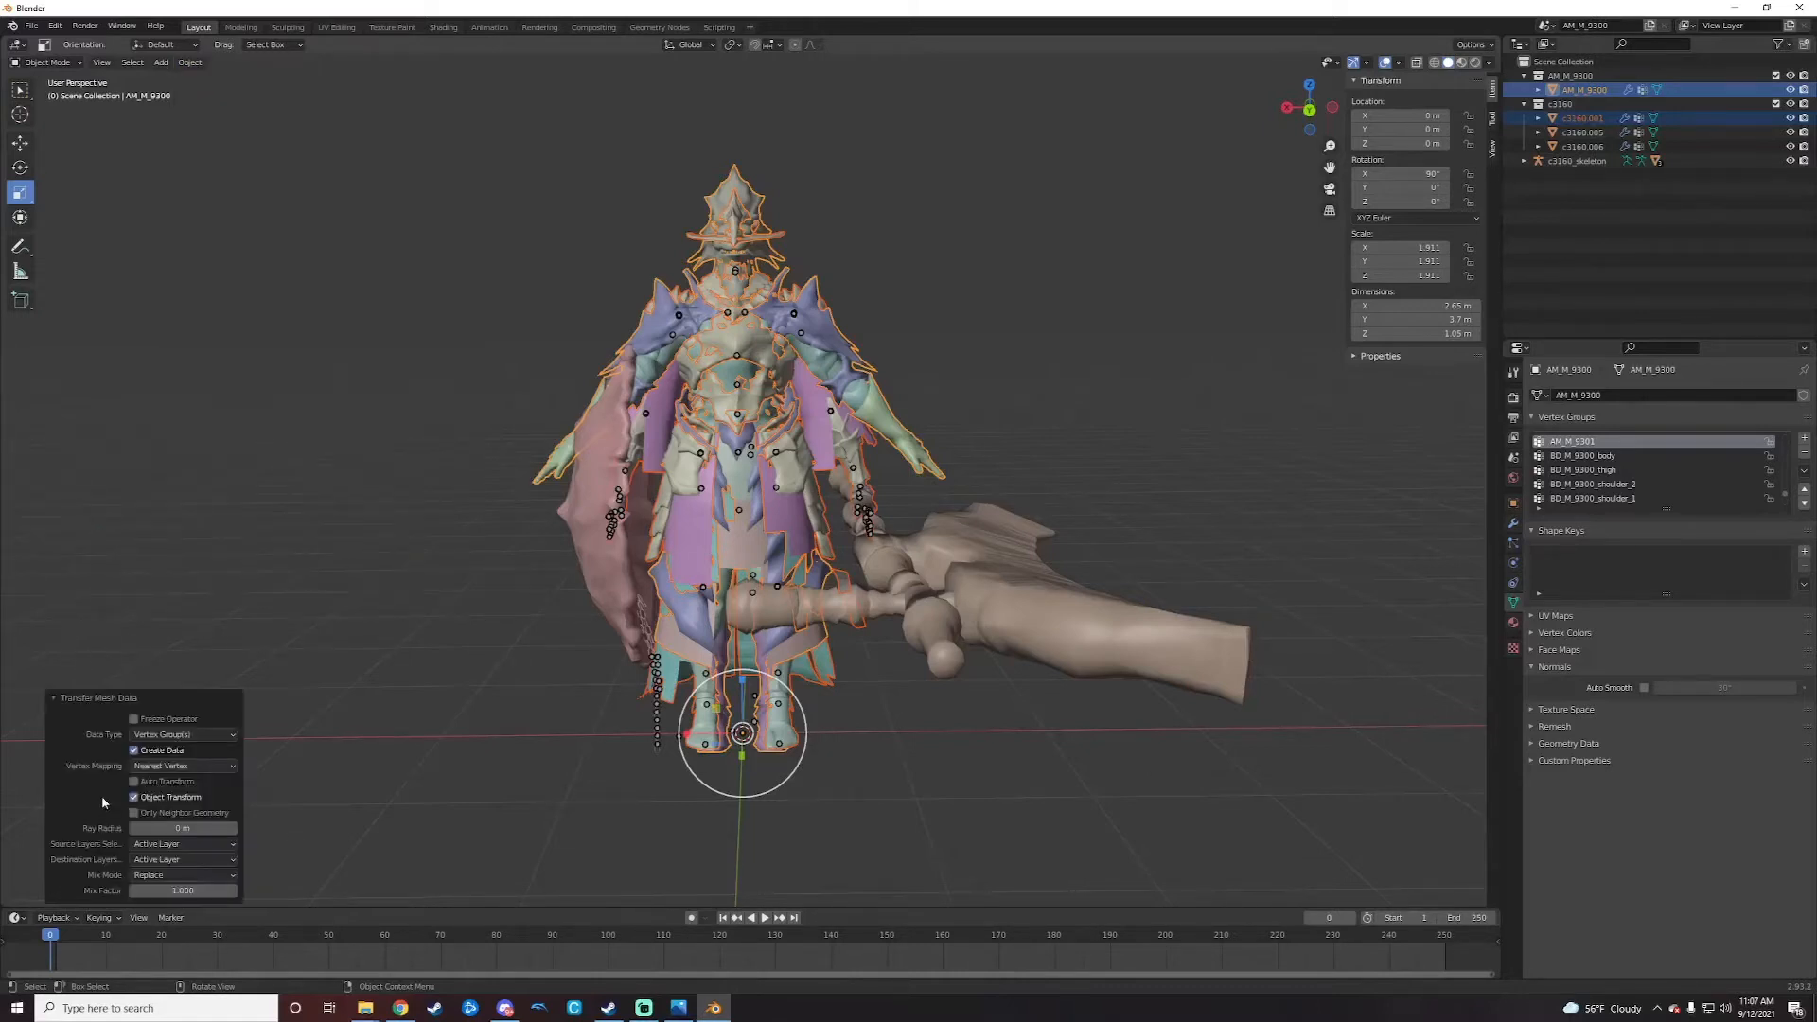
{"action": "left_click", "coordinate": [176, 846]}
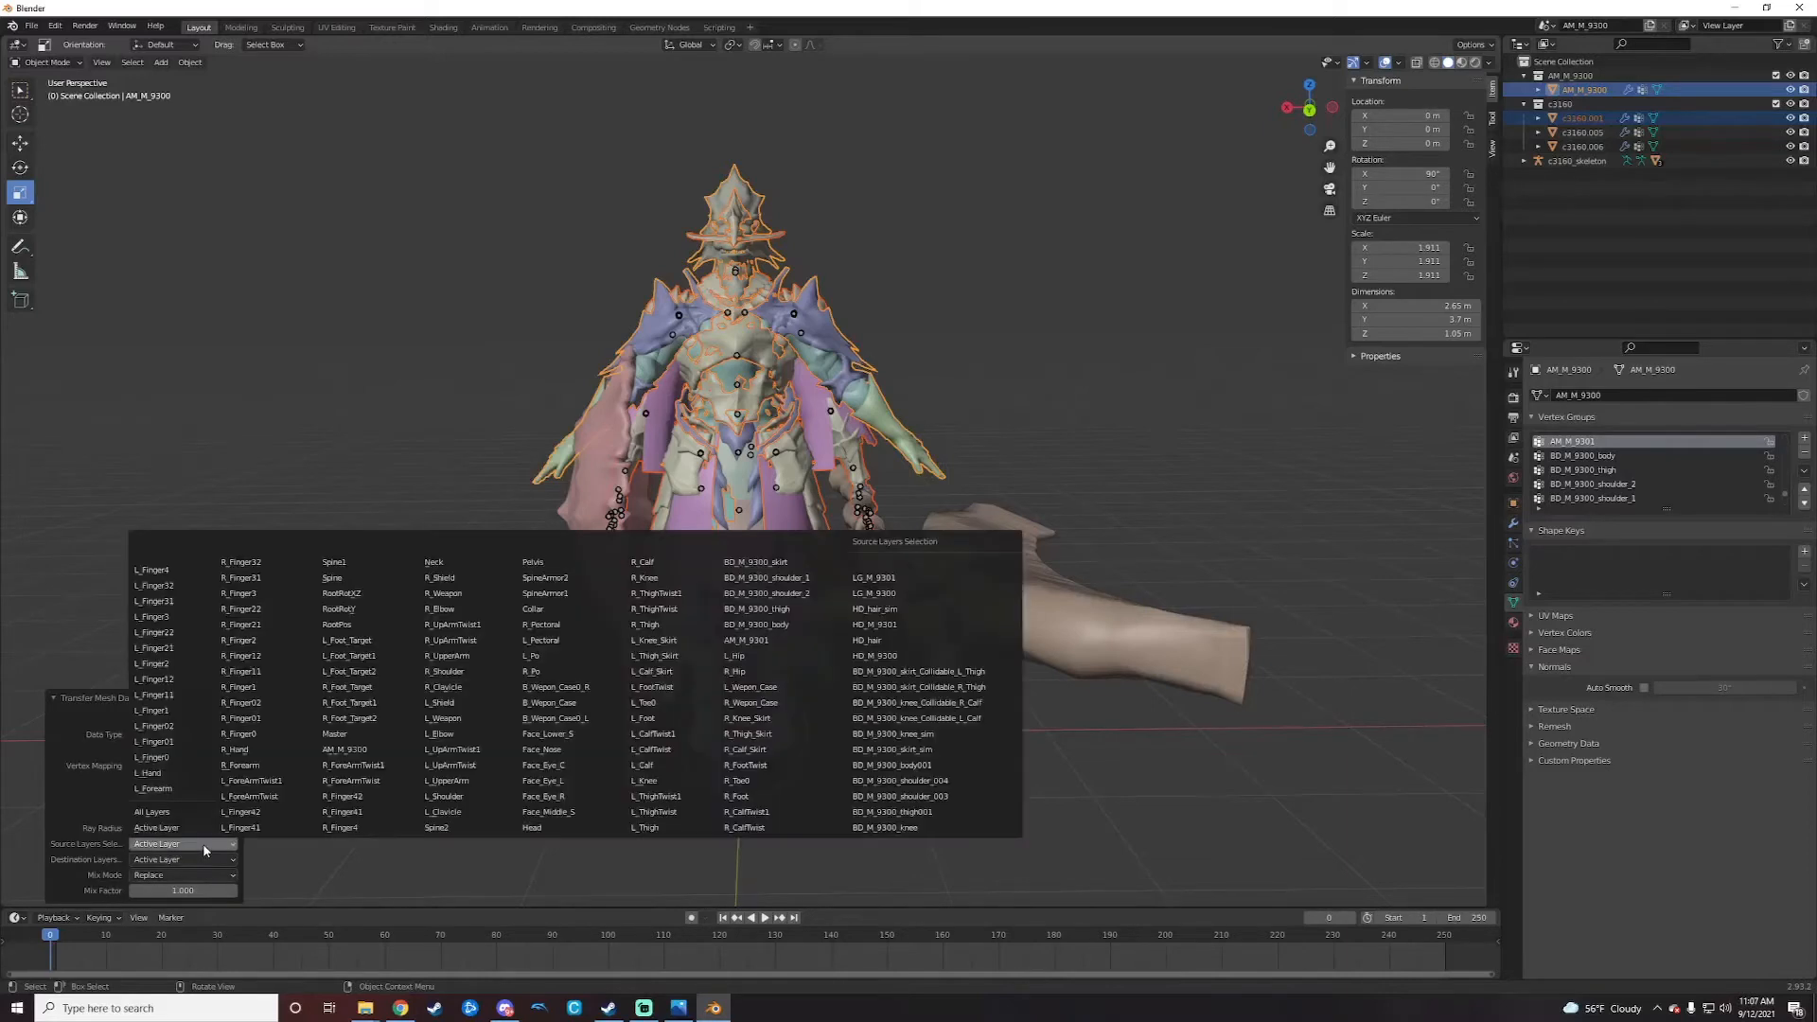
{"action": "left_click", "coordinate": [161, 813]}
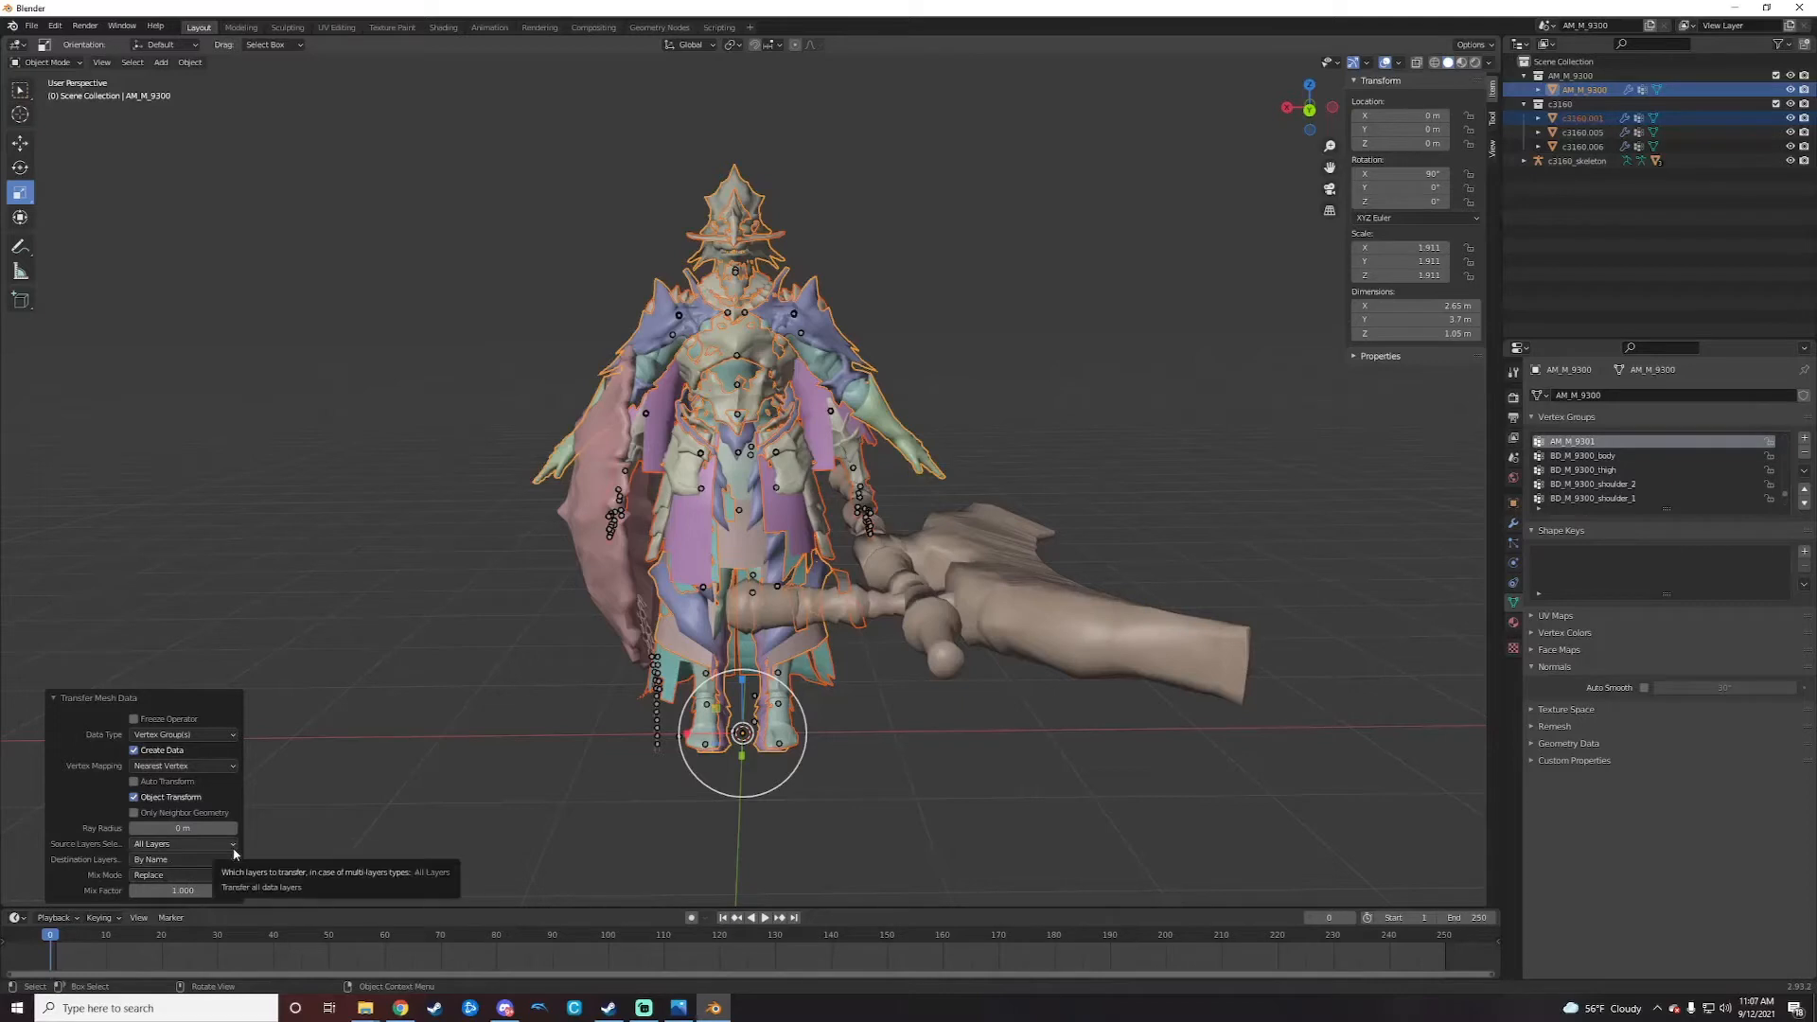
{"action": "left_click", "coordinate": [67, 756]}
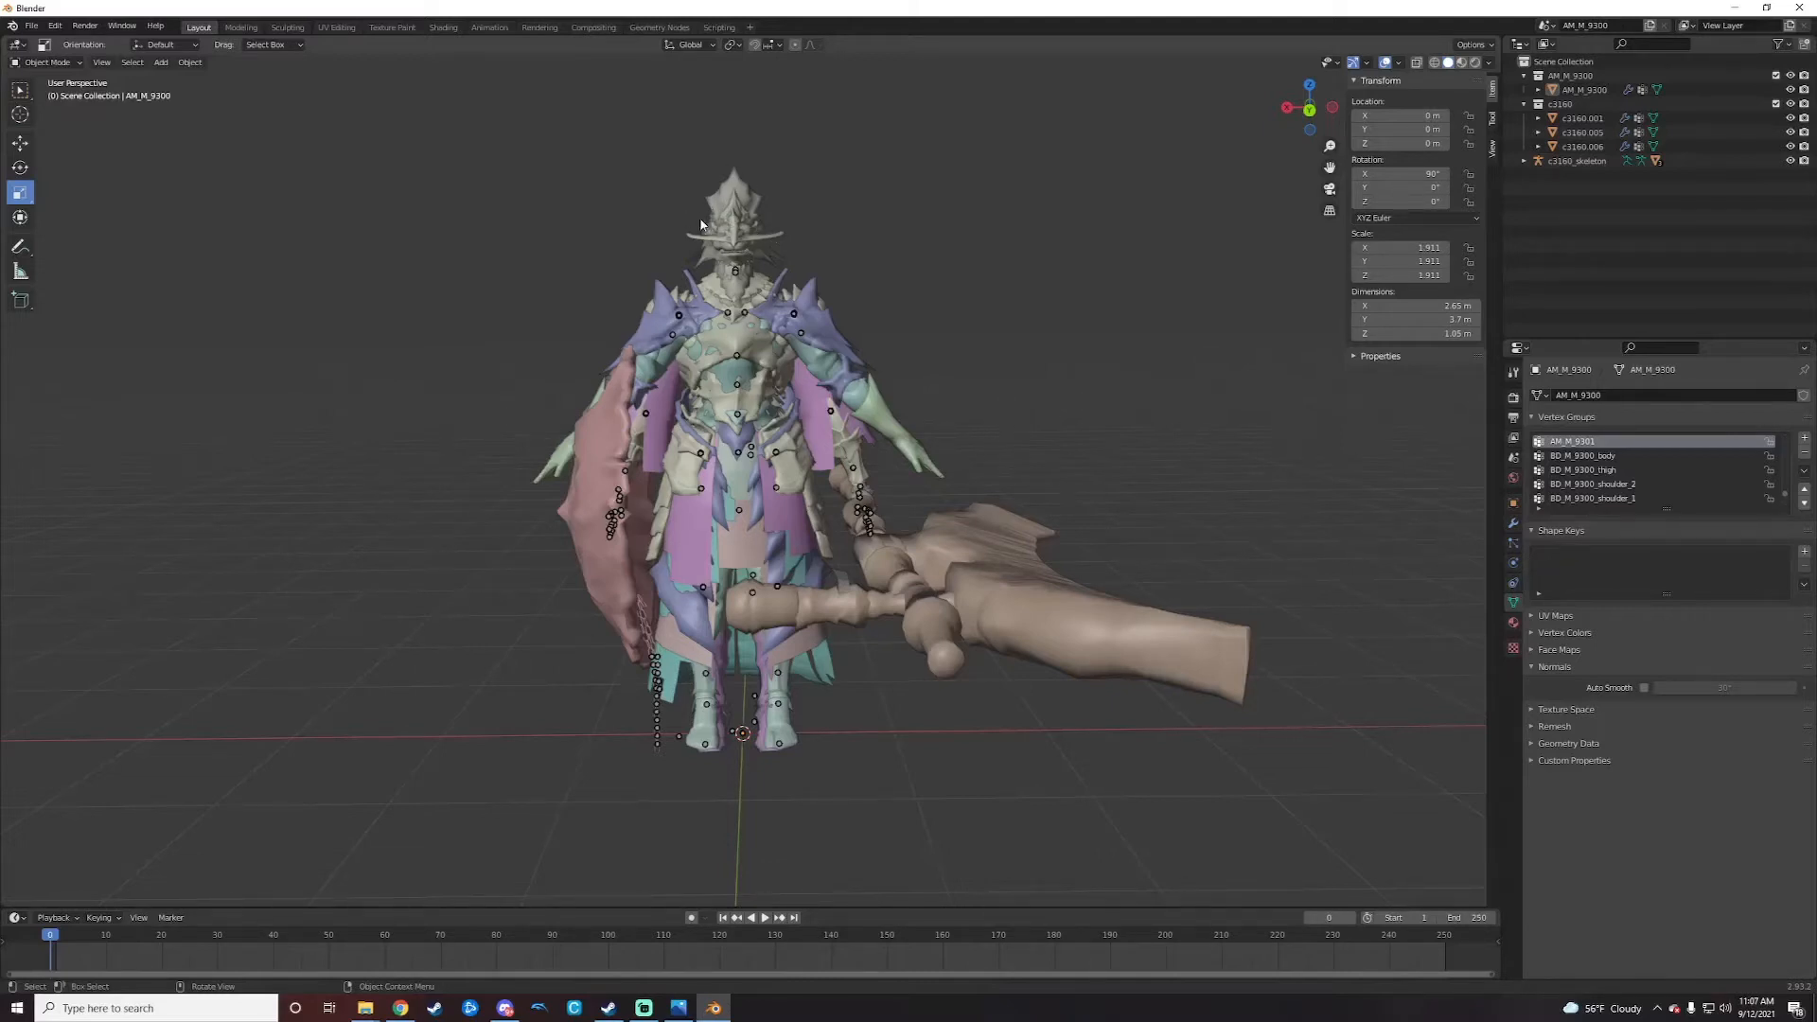
Step: Enlarge the vertex group list and look through the vertex groups of AM_M_9300
{"action": "left_click_drag", "start_coordinate": [1666, 508], "coordinate": [1646, 832]}
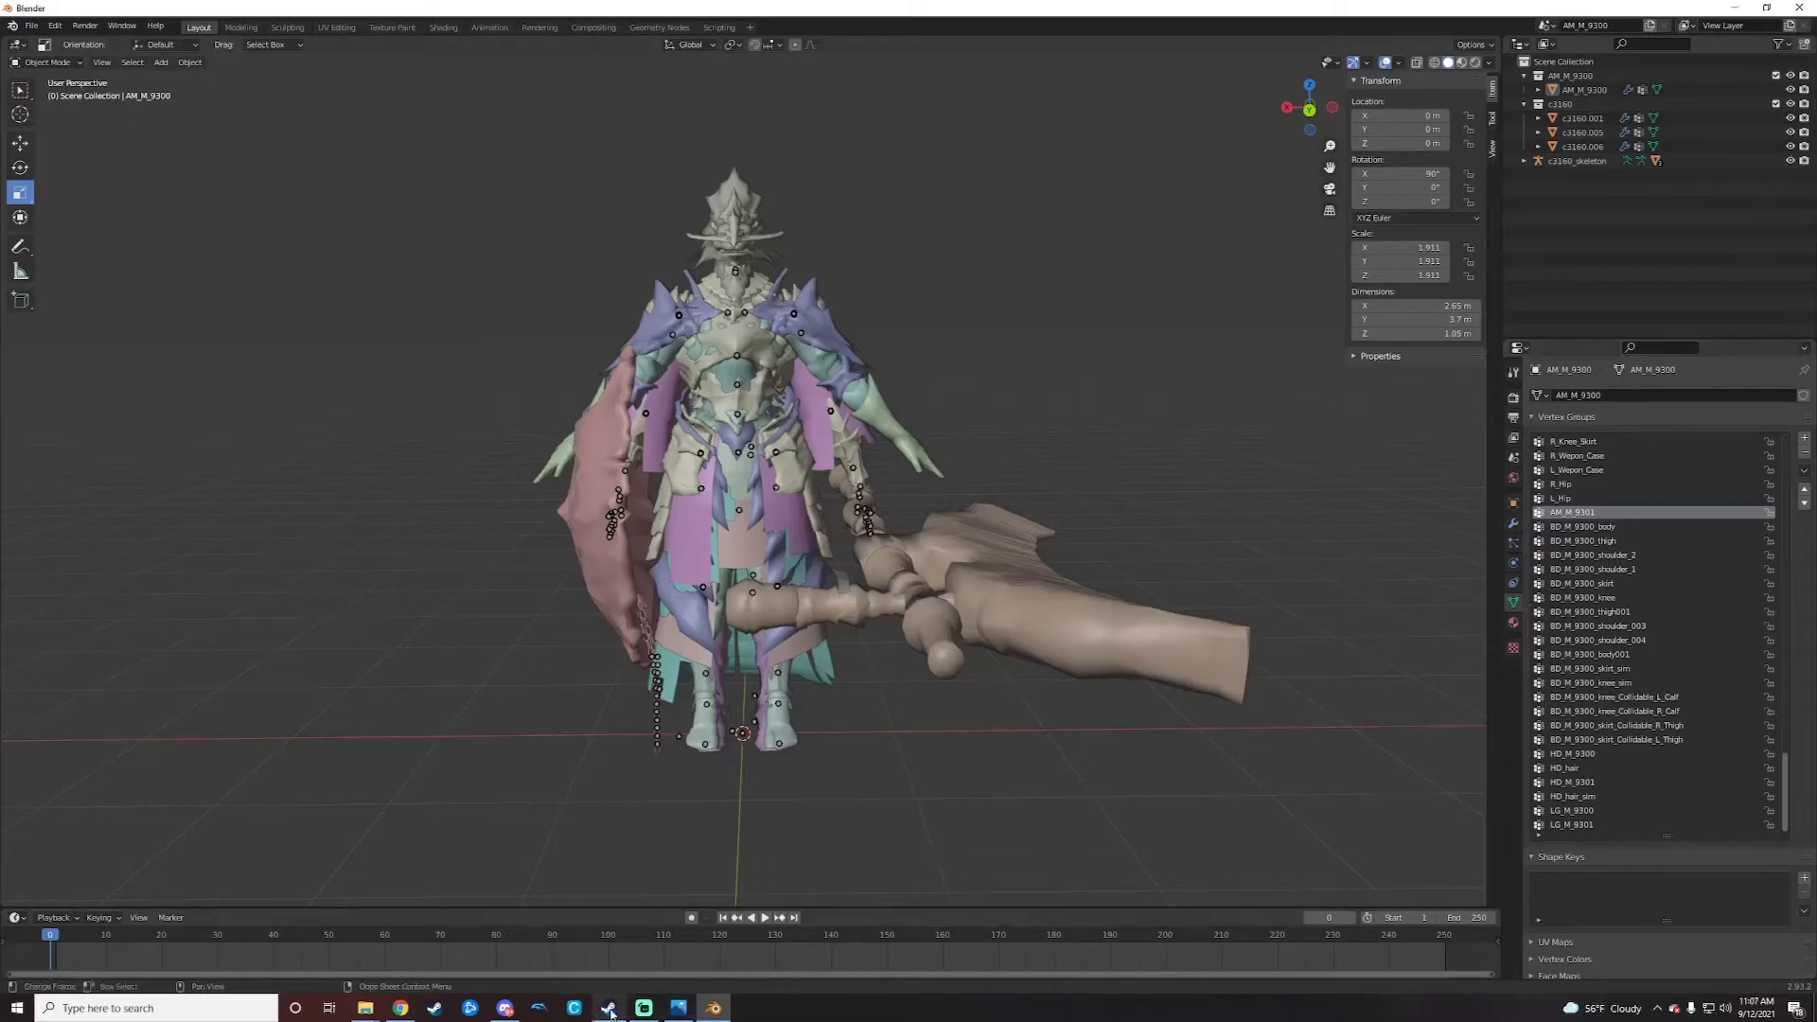
{"action": "left_click", "coordinate": [679, 1008]}
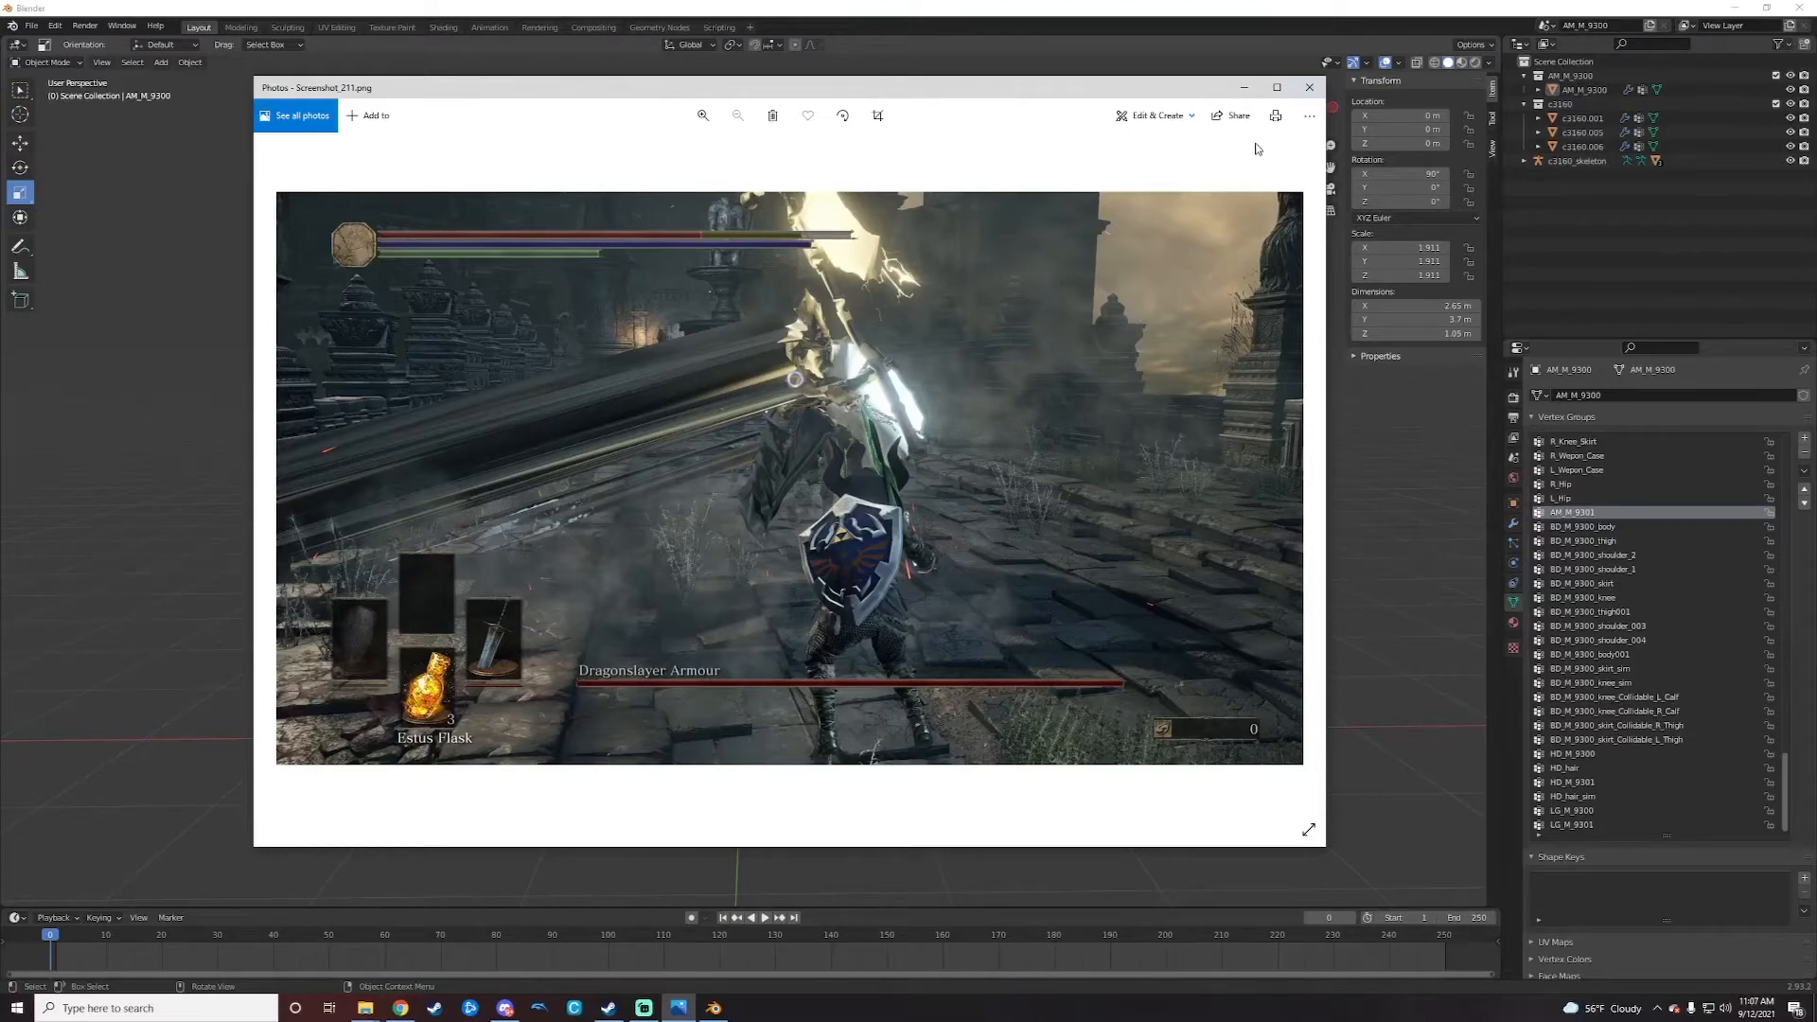
{"action": "left_click", "coordinate": [1245, 88]}
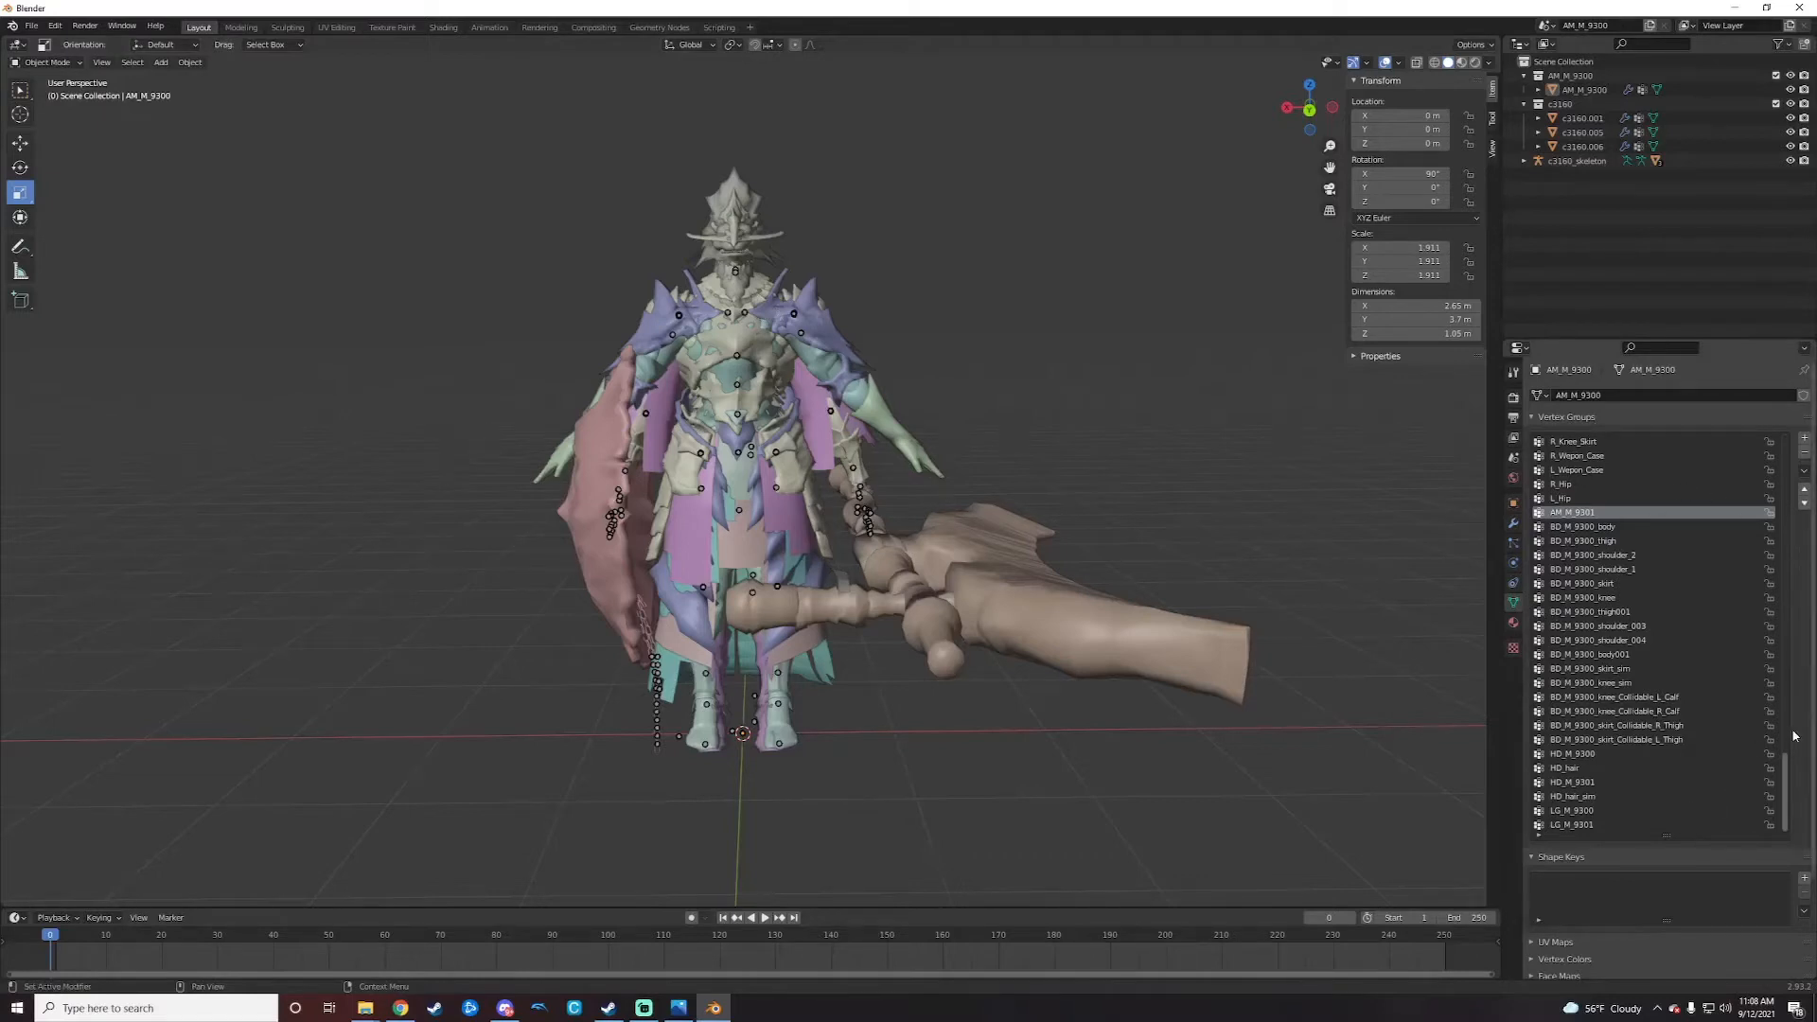
{"action": "left_click_drag", "start_coordinate": [1785, 777], "coordinate": [1792, 751]}
{"action": "scroll", "coordinate": [1709, 703], "scroll_direction": "up", "scroll_amount": 5}
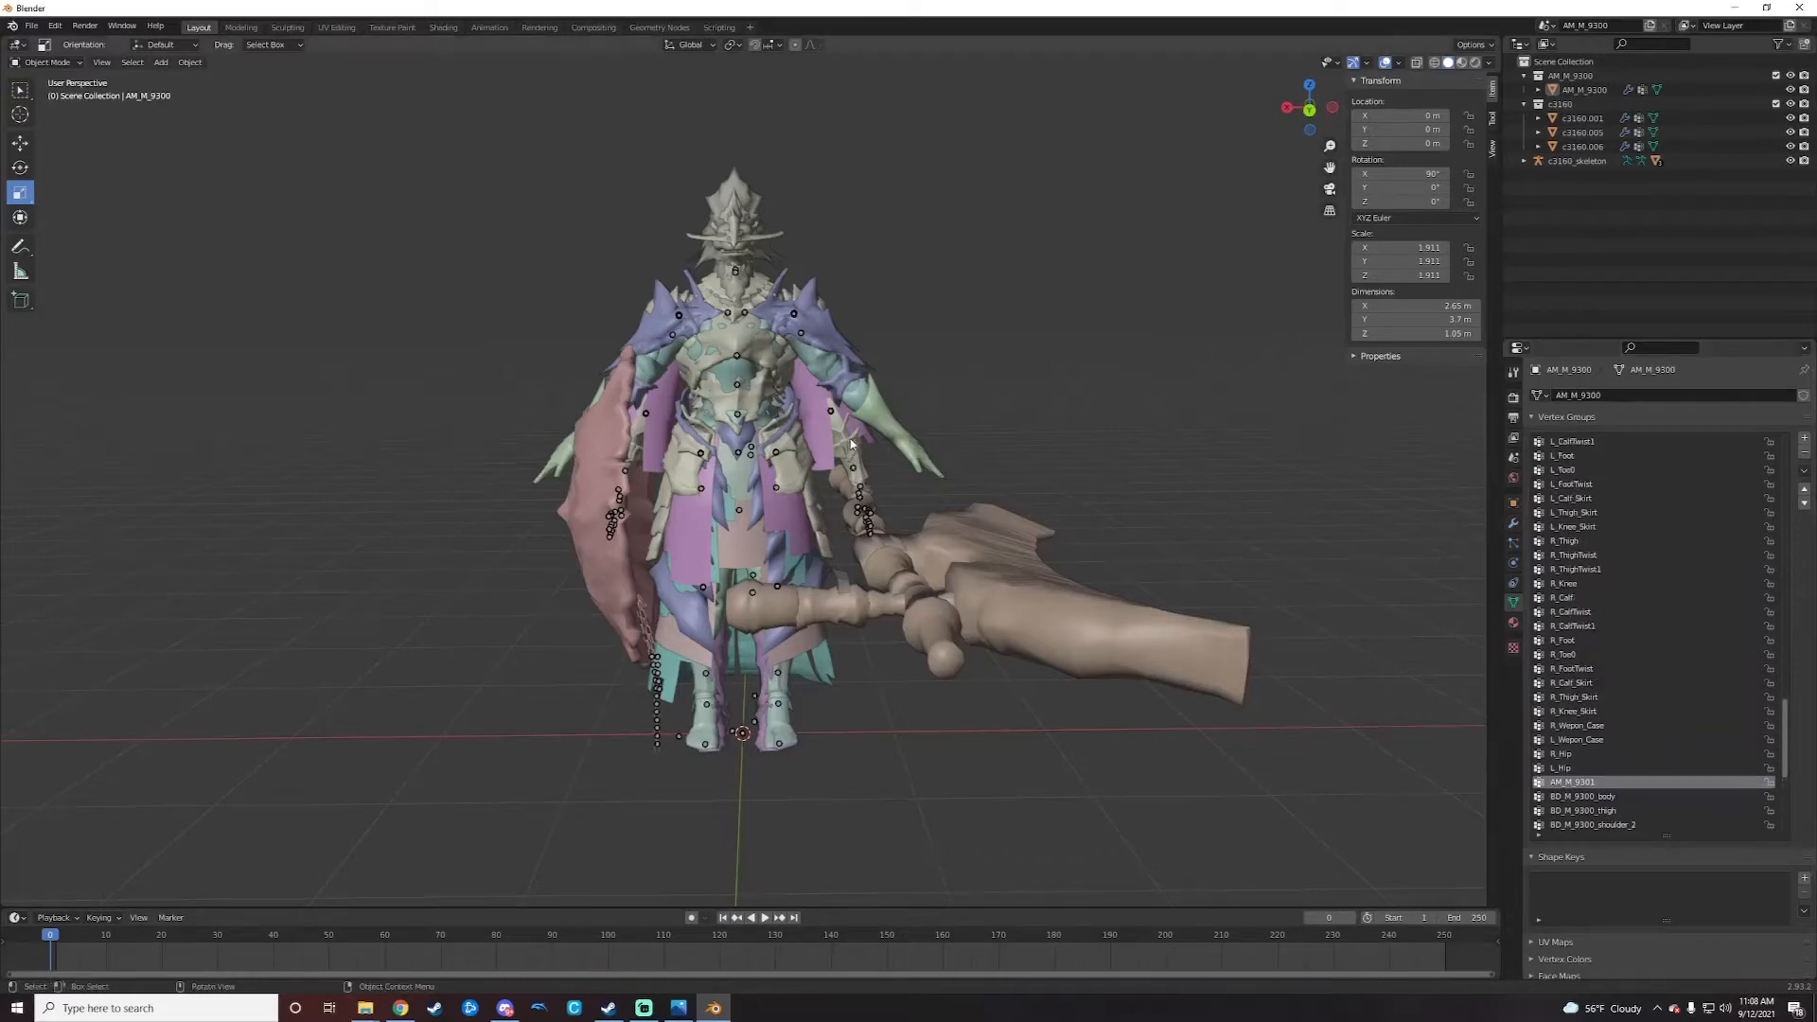
{"action": "left_click", "coordinate": [877, 413]}
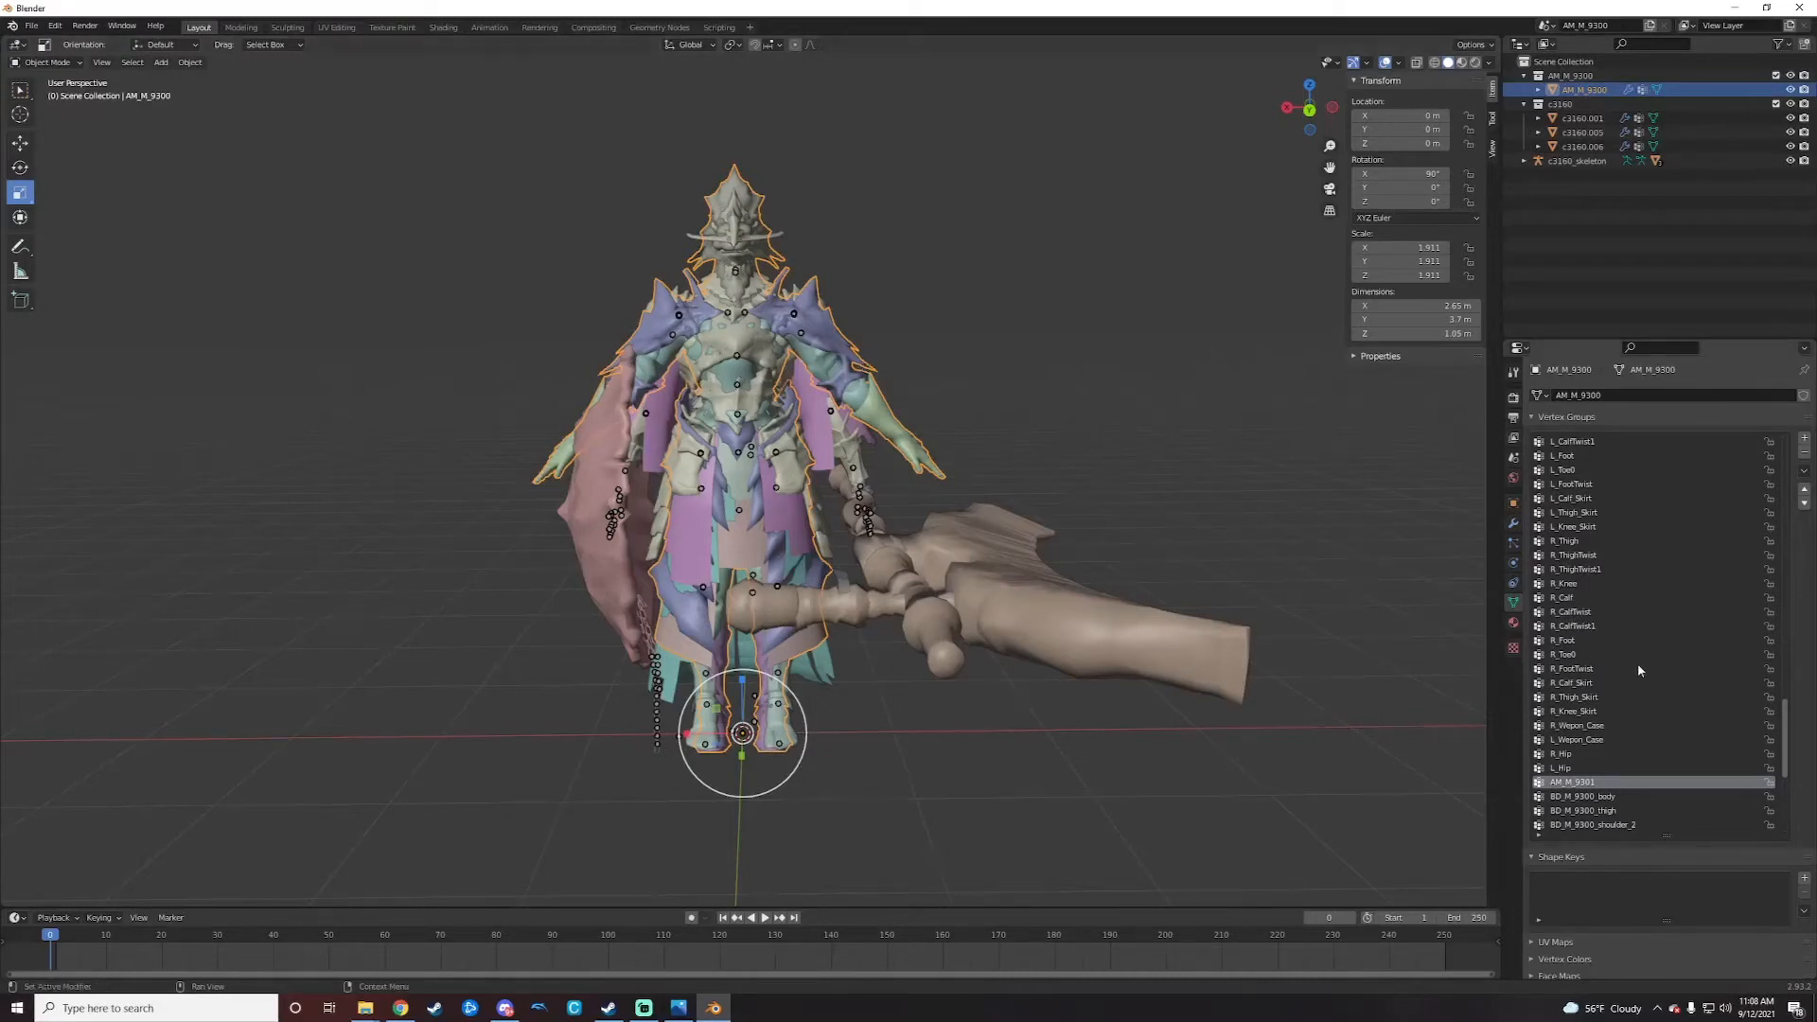
{"action": "scroll", "coordinate": [1638, 667], "scroll_direction": "up", "scroll_amount": 5}
{"action": "scroll", "coordinate": [1638, 674], "scroll_direction": "up", "scroll_amount": 8}
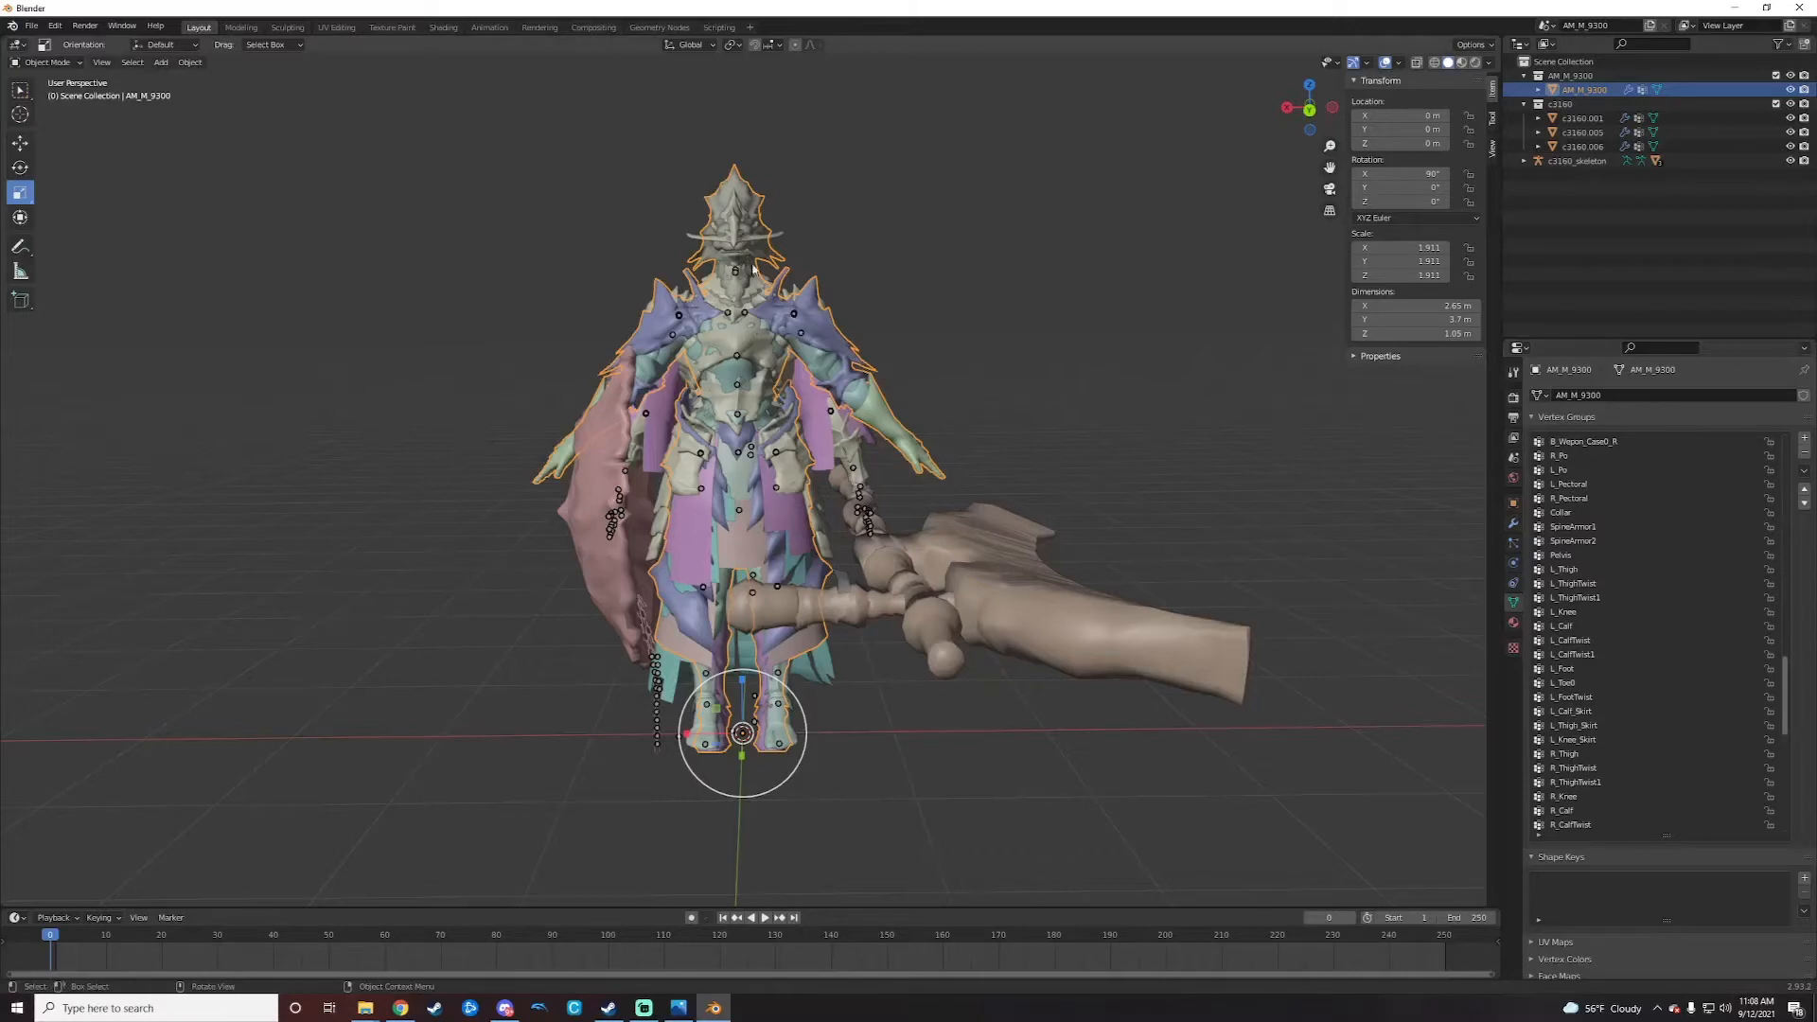
Step: Look through the full vertex group list of the joined c3160.001 mesh
{"action": "left_click", "coordinate": [860, 472]}
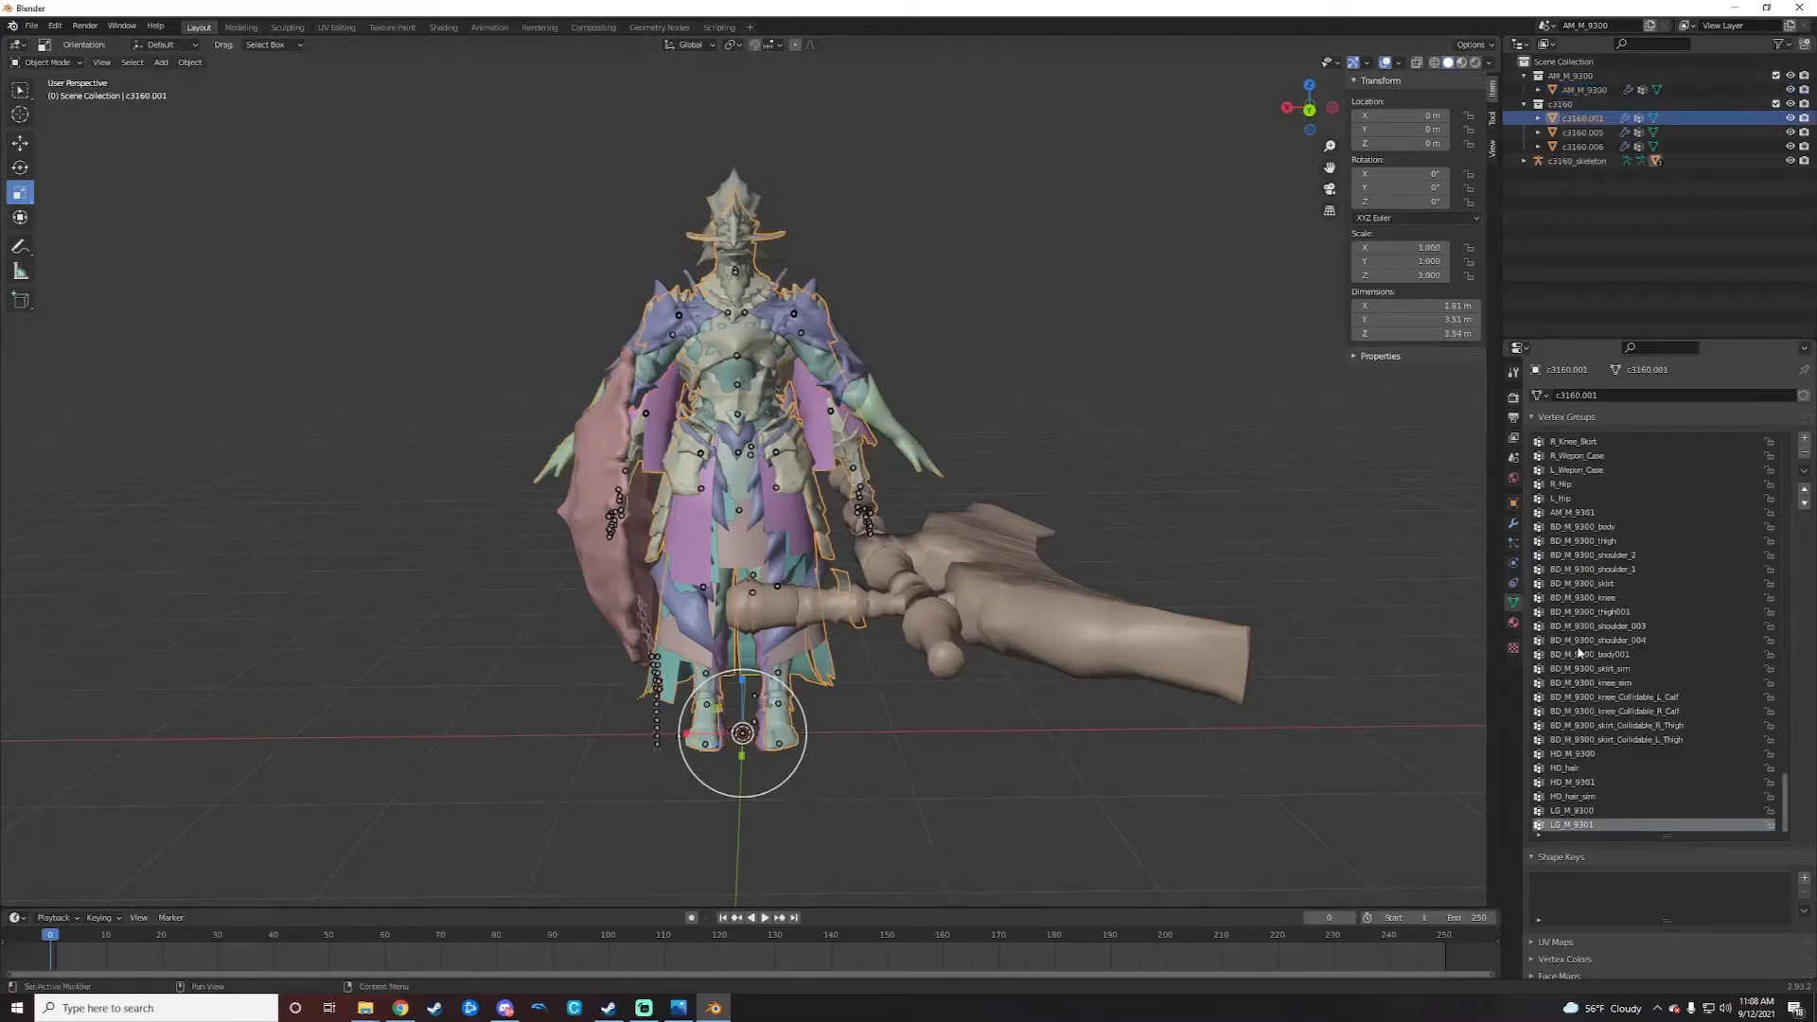
{"action": "scroll", "coordinate": [1600, 757], "scroll_direction": "up", "scroll_amount": 10}
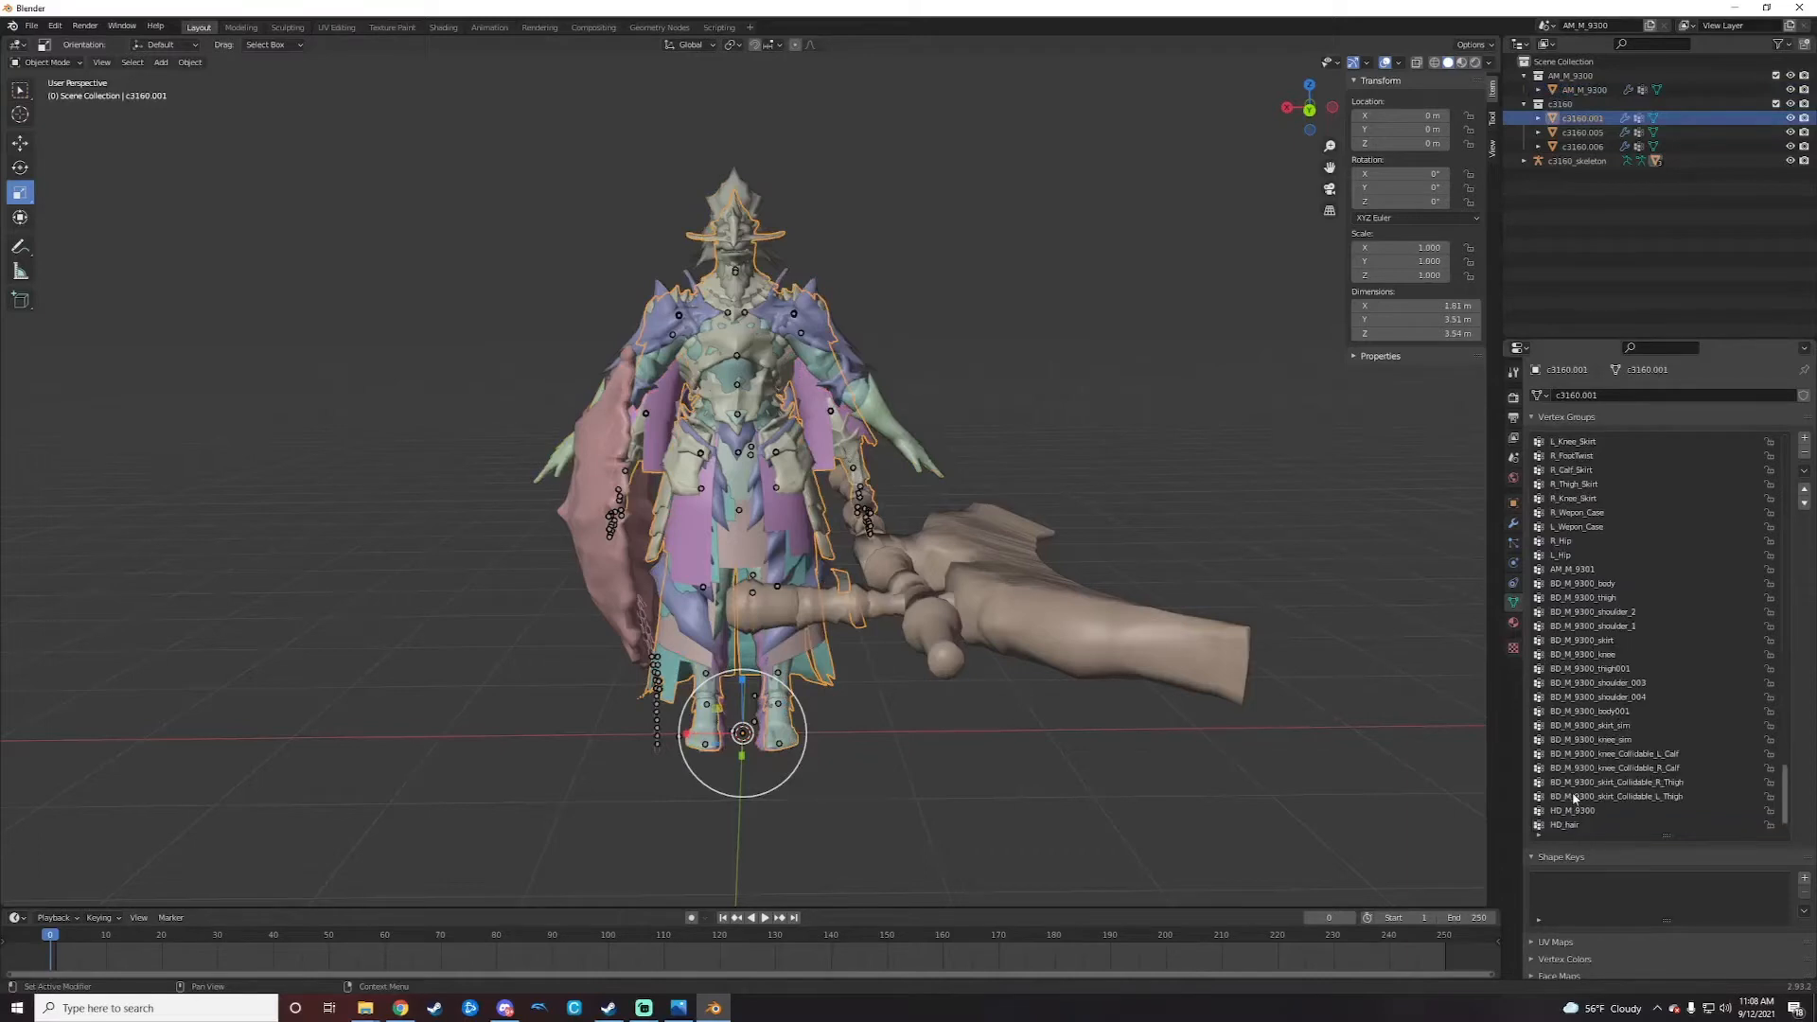
{"action": "scroll", "coordinate": [1626, 634], "scroll_direction": "up", "scroll_amount": 8}
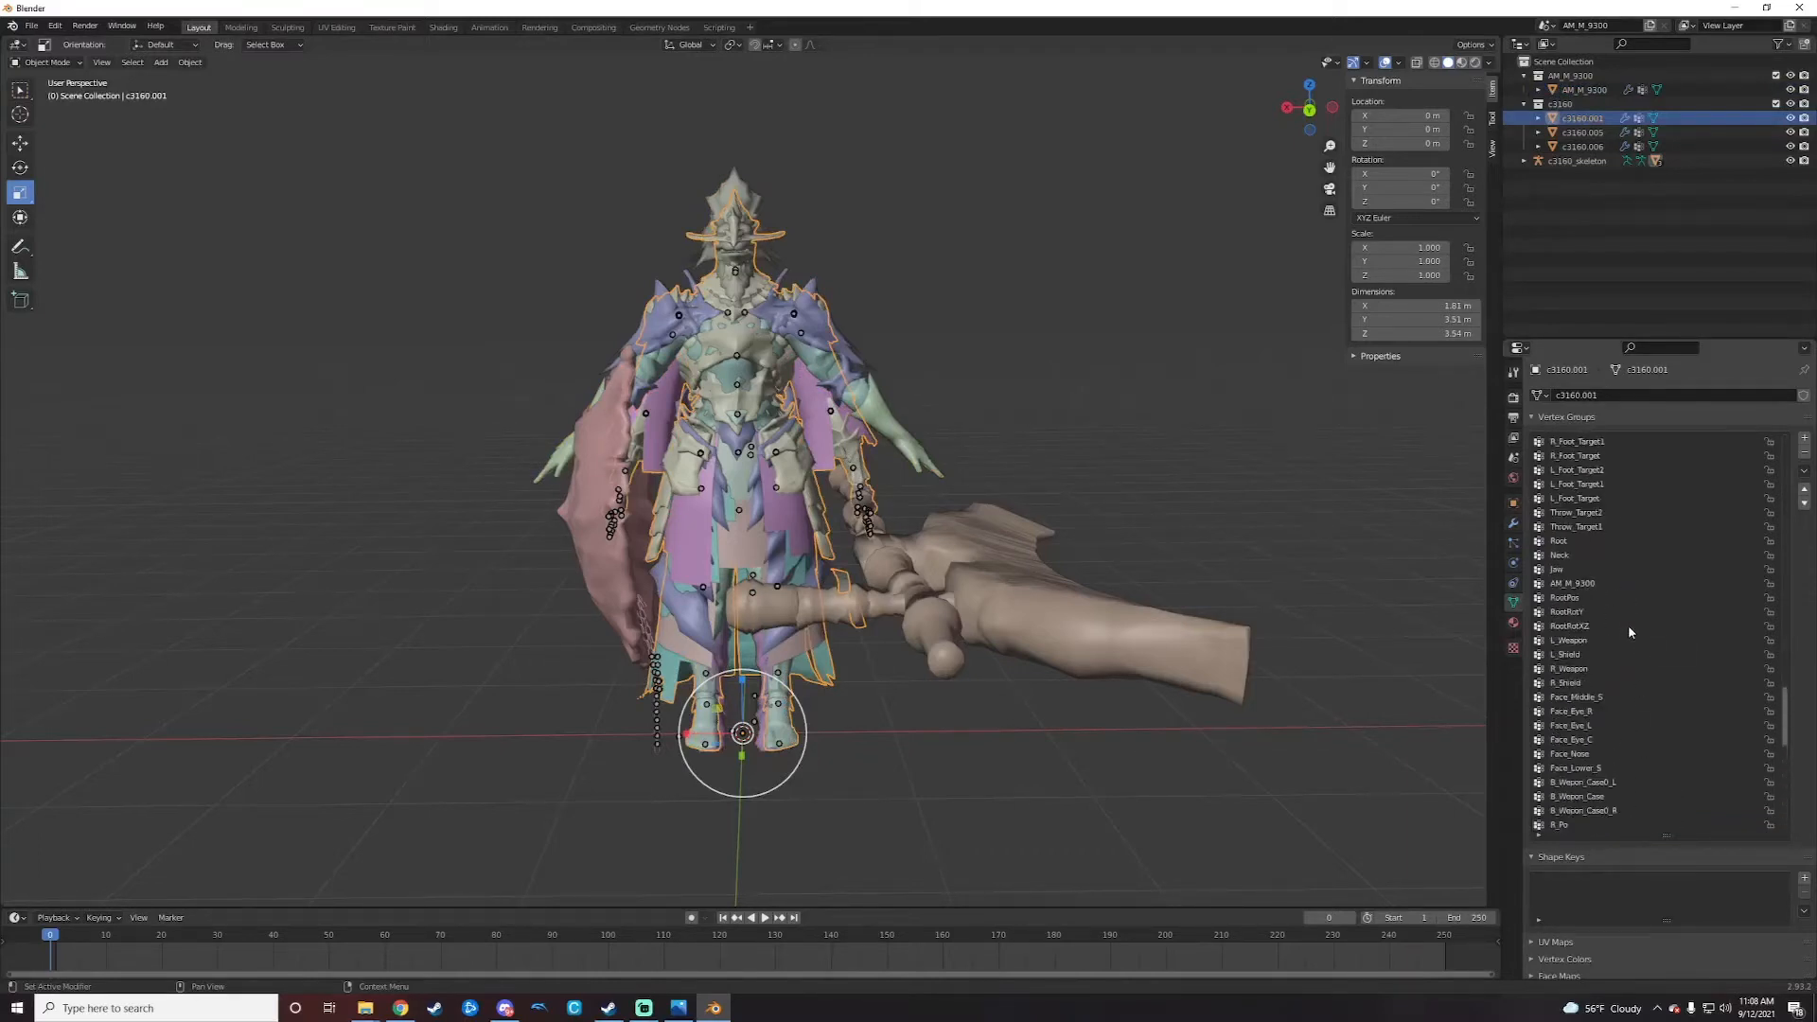
{"action": "left_click_drag", "start_coordinate": [1784, 696], "coordinate": [1758, 481]}
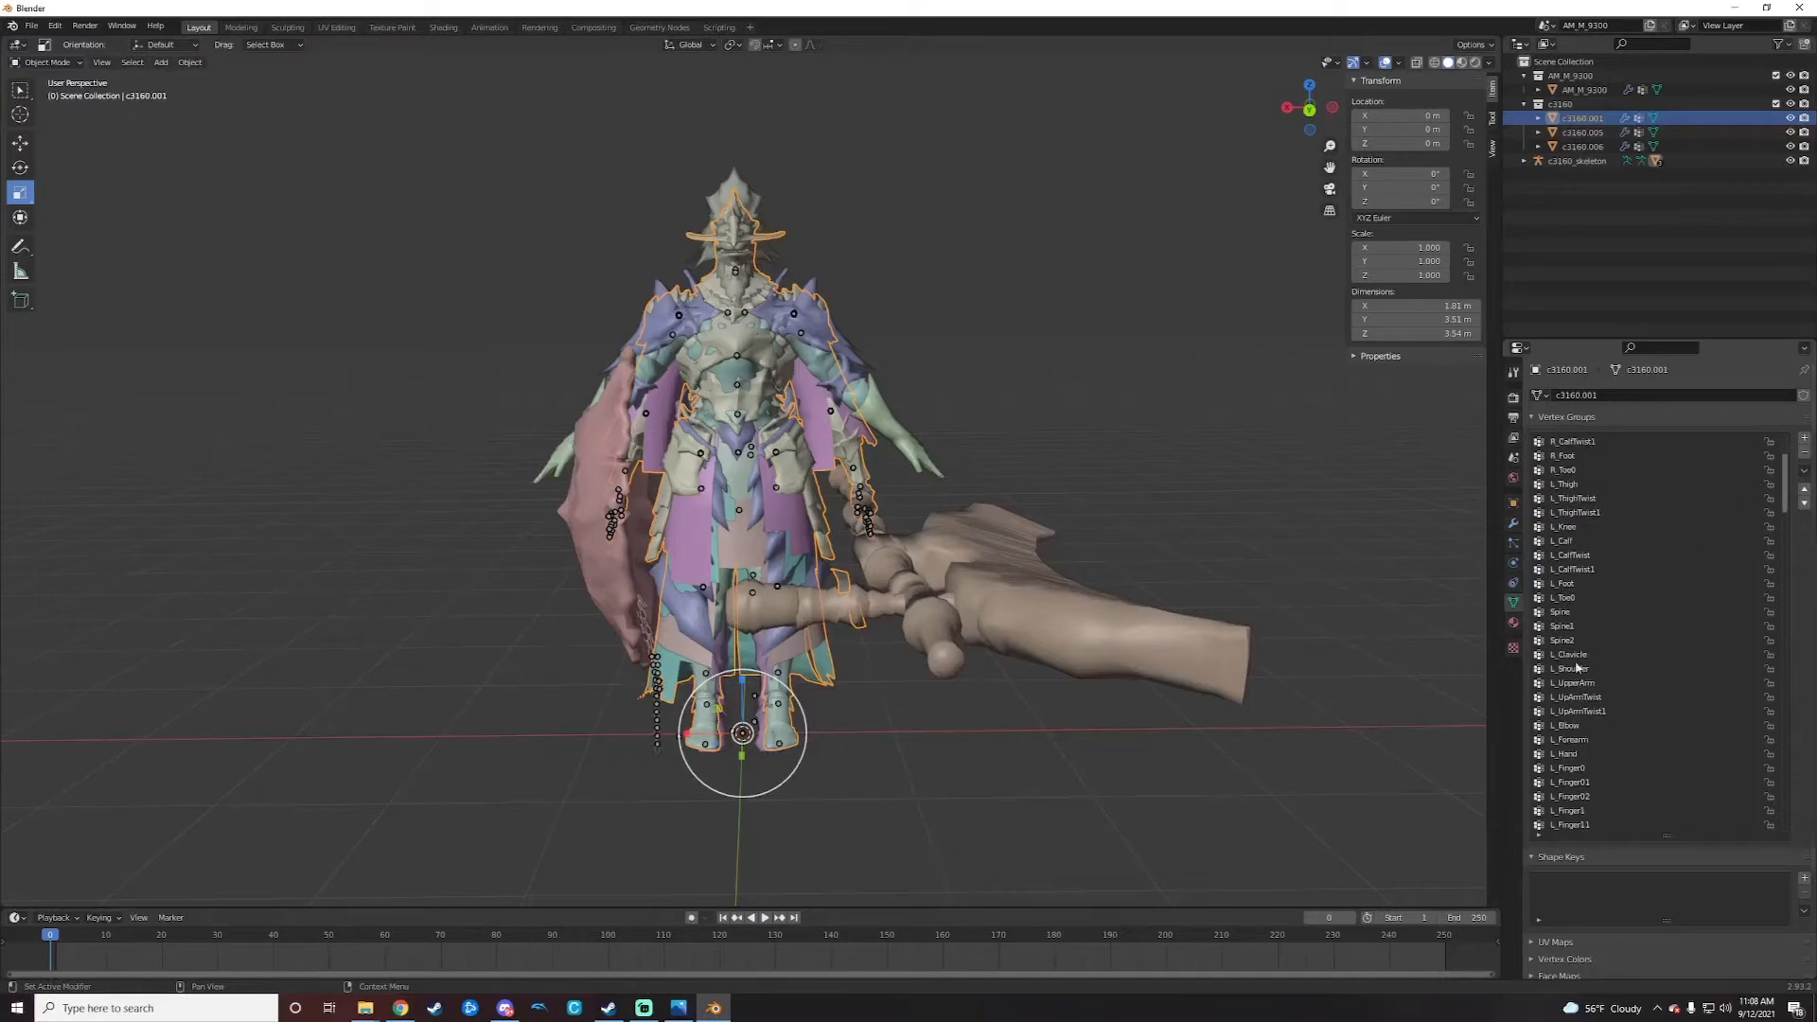
{"action": "scroll", "coordinate": [1571, 700], "scroll_direction": "down", "scroll_amount": 8}
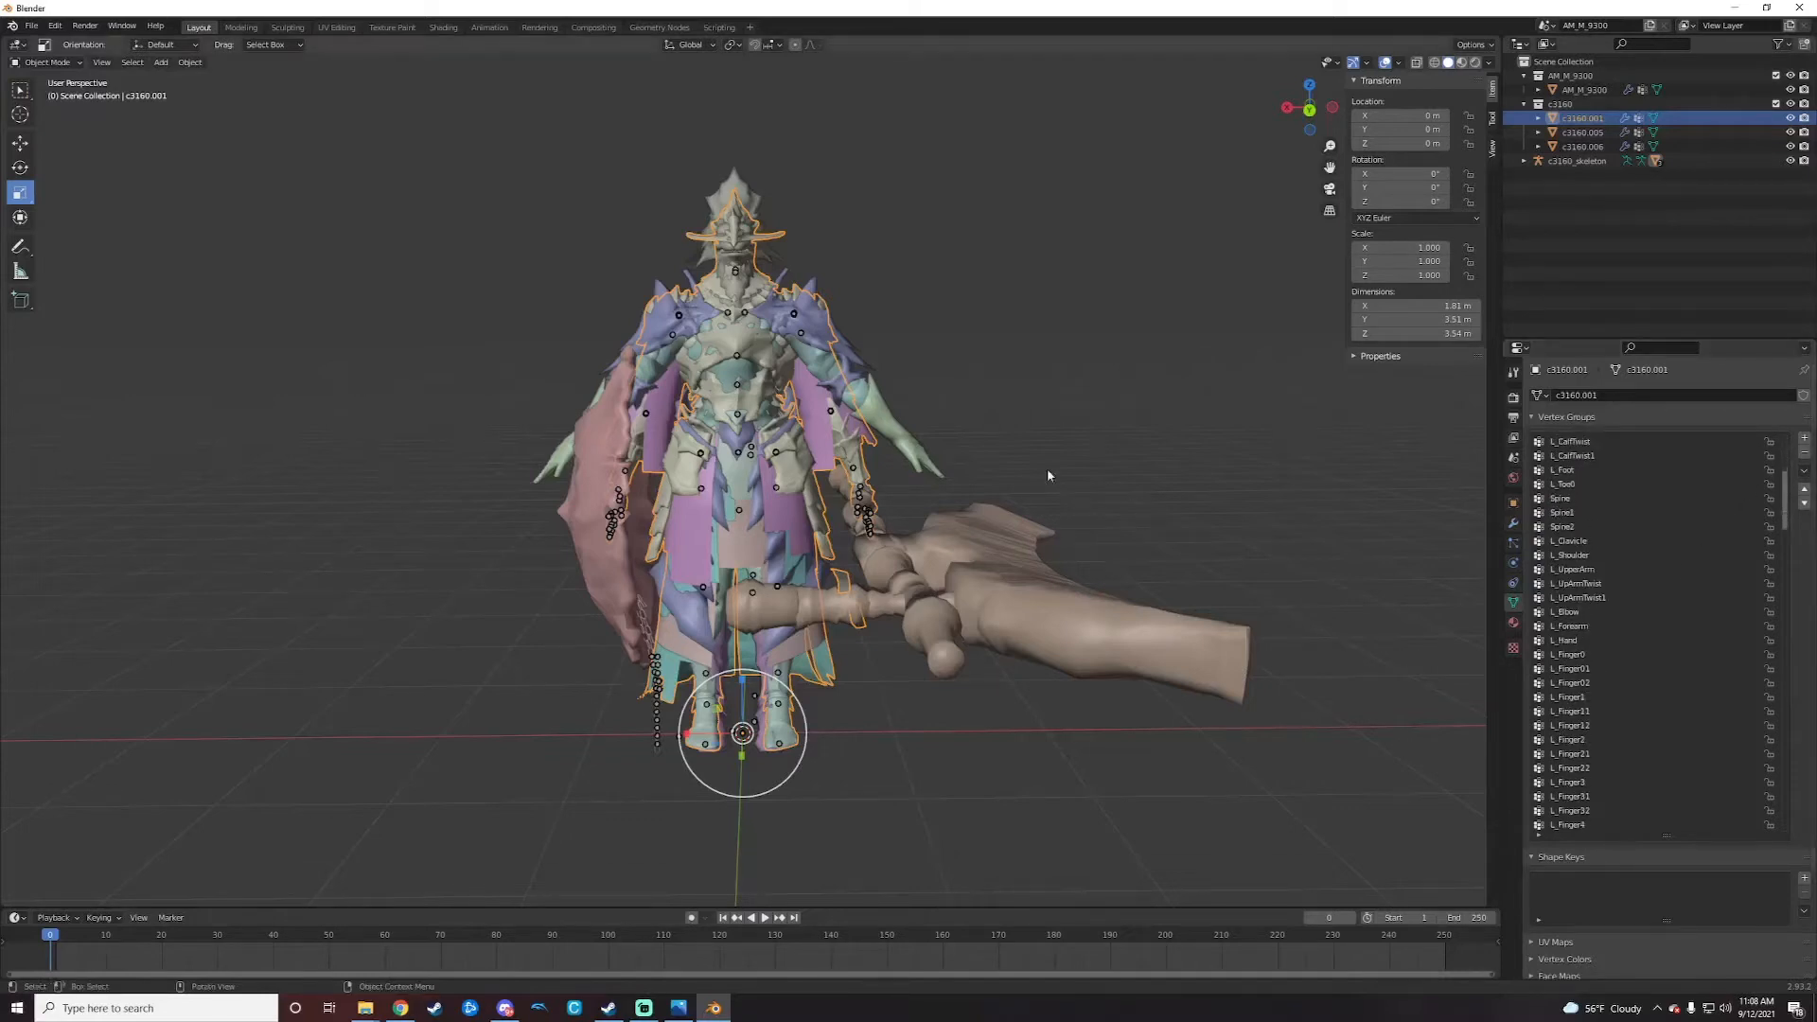
Step: Compare the vertex groups of AM_M_9300 and c3160.001 by alternating the selection between the two meshes
{"action": "left_click", "coordinate": [875, 417]}
{"action": "left_click", "coordinate": [849, 453]}
{"action": "left_click", "coordinate": [849, 453]}
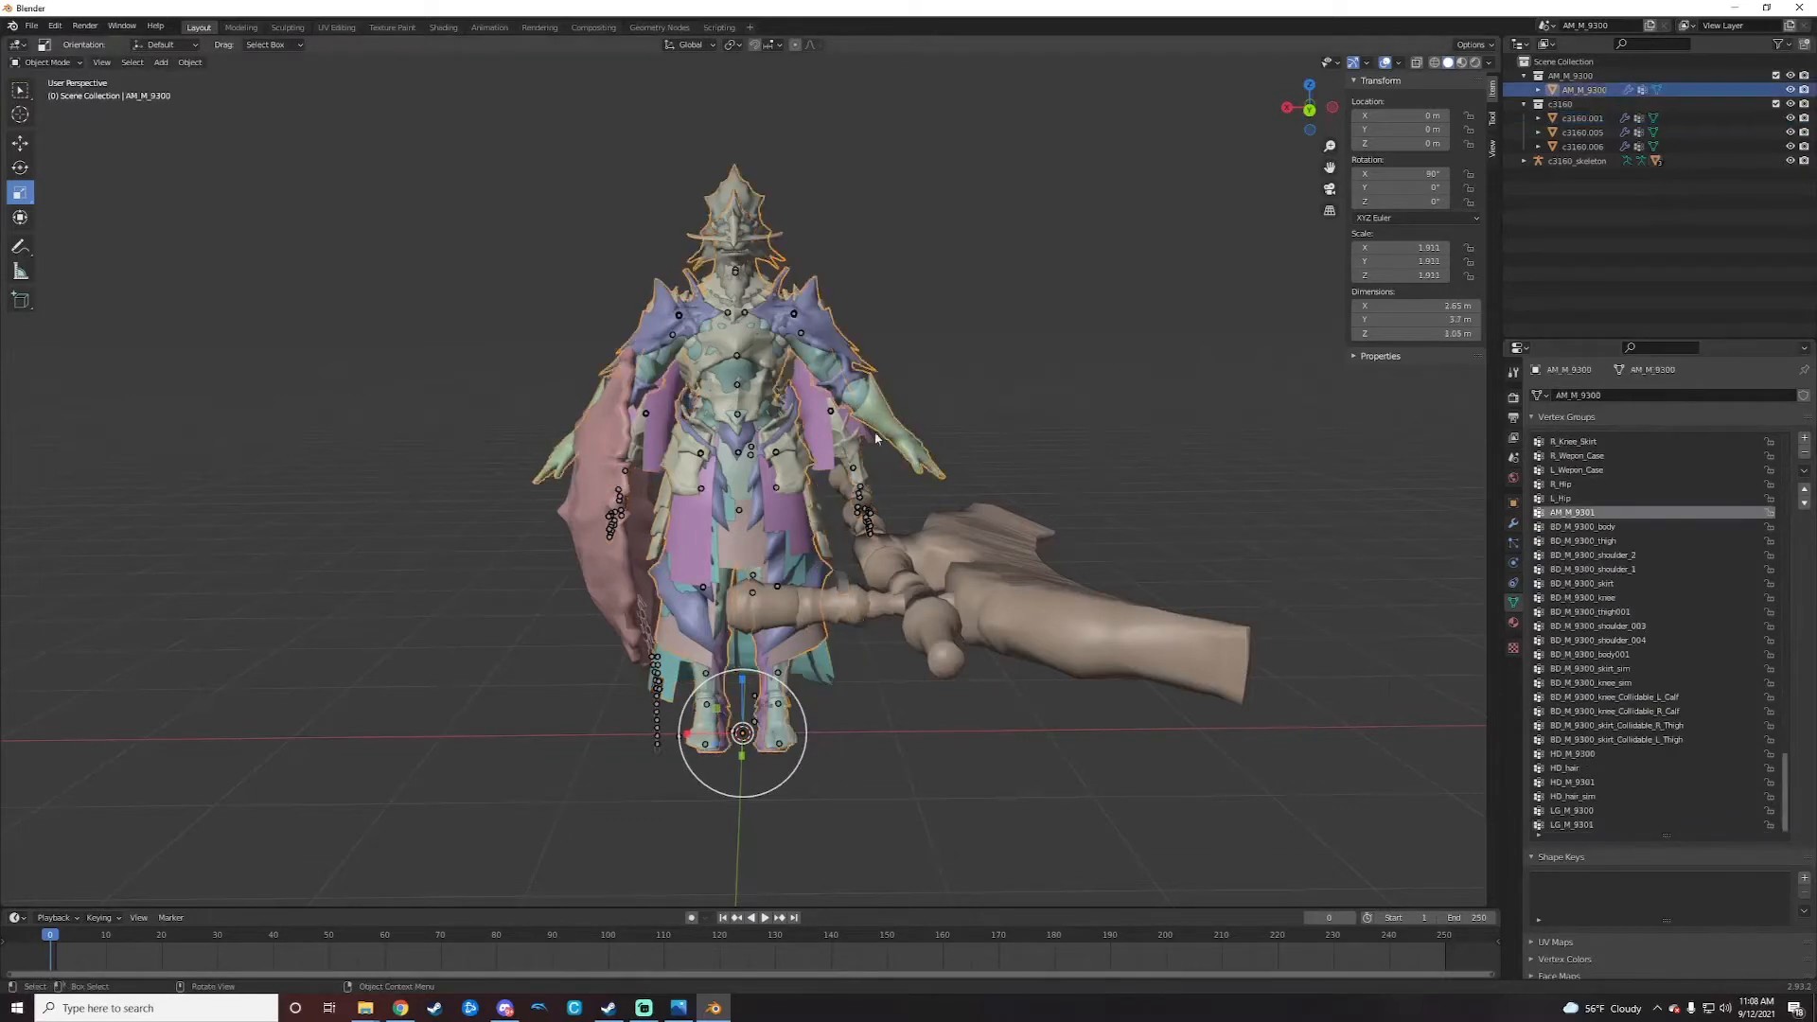
{"action": "left_click", "coordinate": [850, 454]}
{"action": "left_click", "coordinate": [876, 426]}
{"action": "left_click", "coordinate": [854, 451]}
{"action": "left_click", "coordinate": [878, 427]}
{"action": "left_click", "coordinate": [861, 461]}
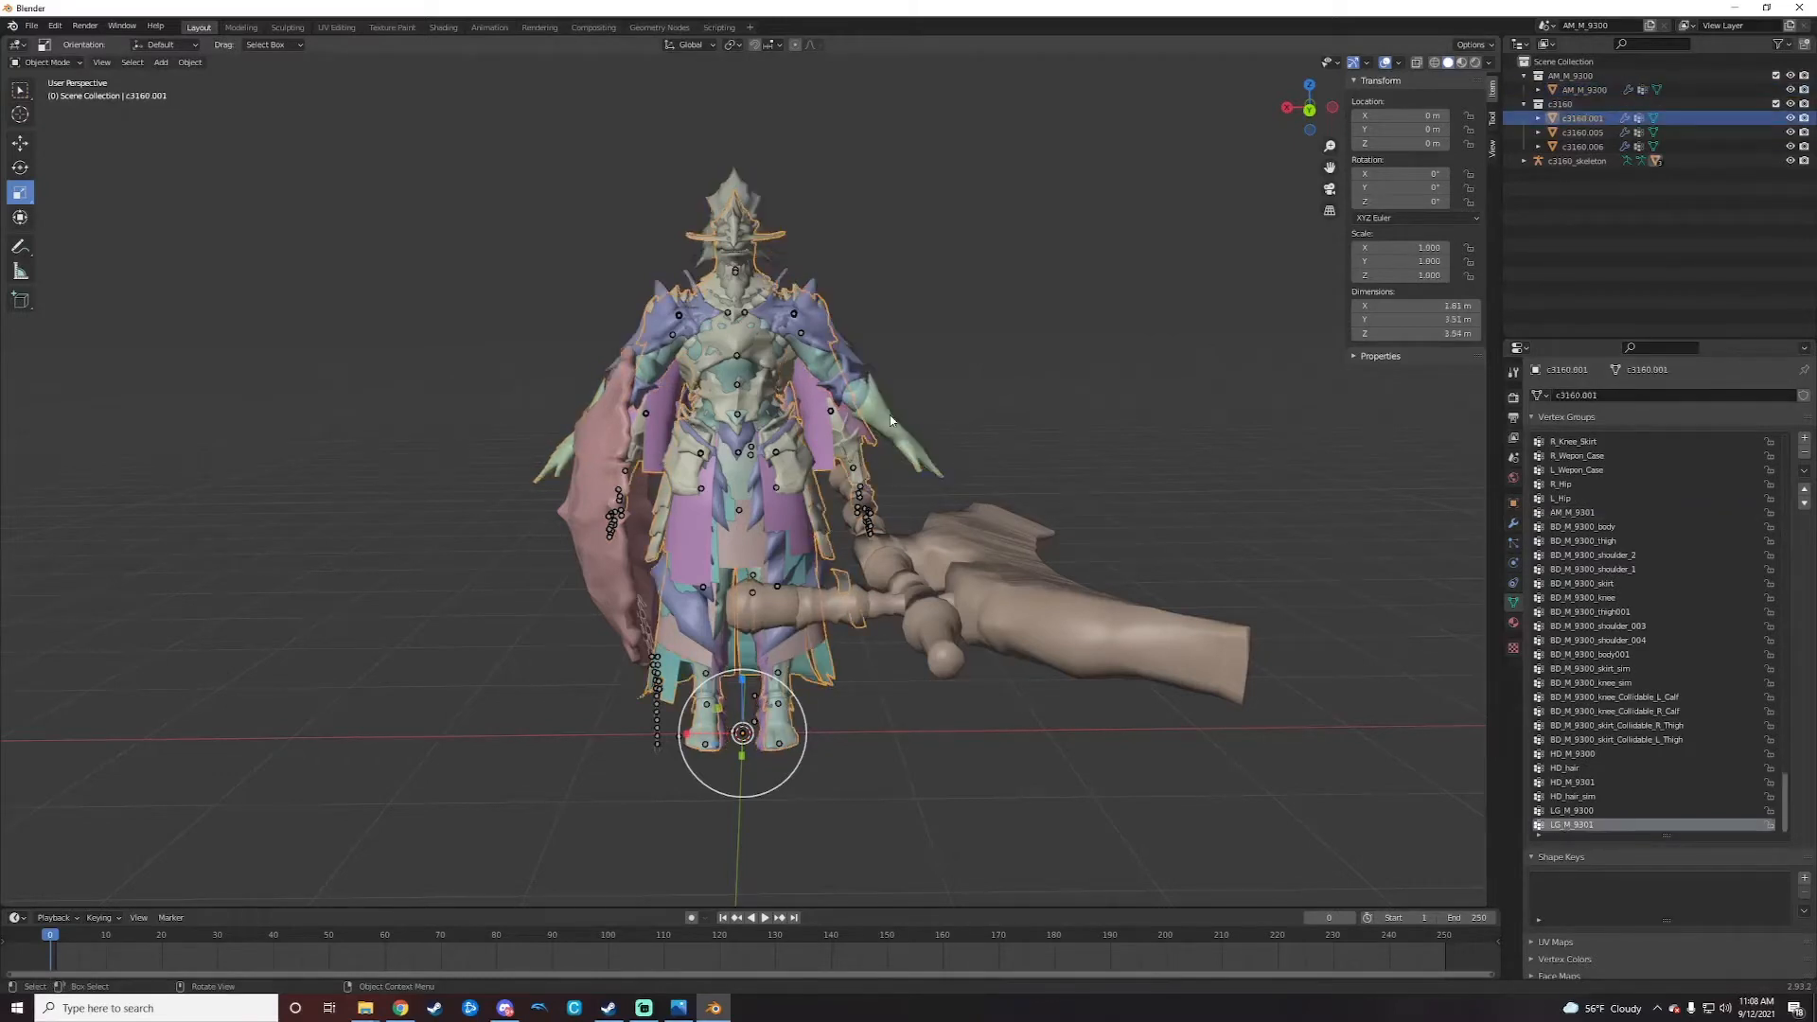
{"action": "left_click", "coordinate": [890, 419]}
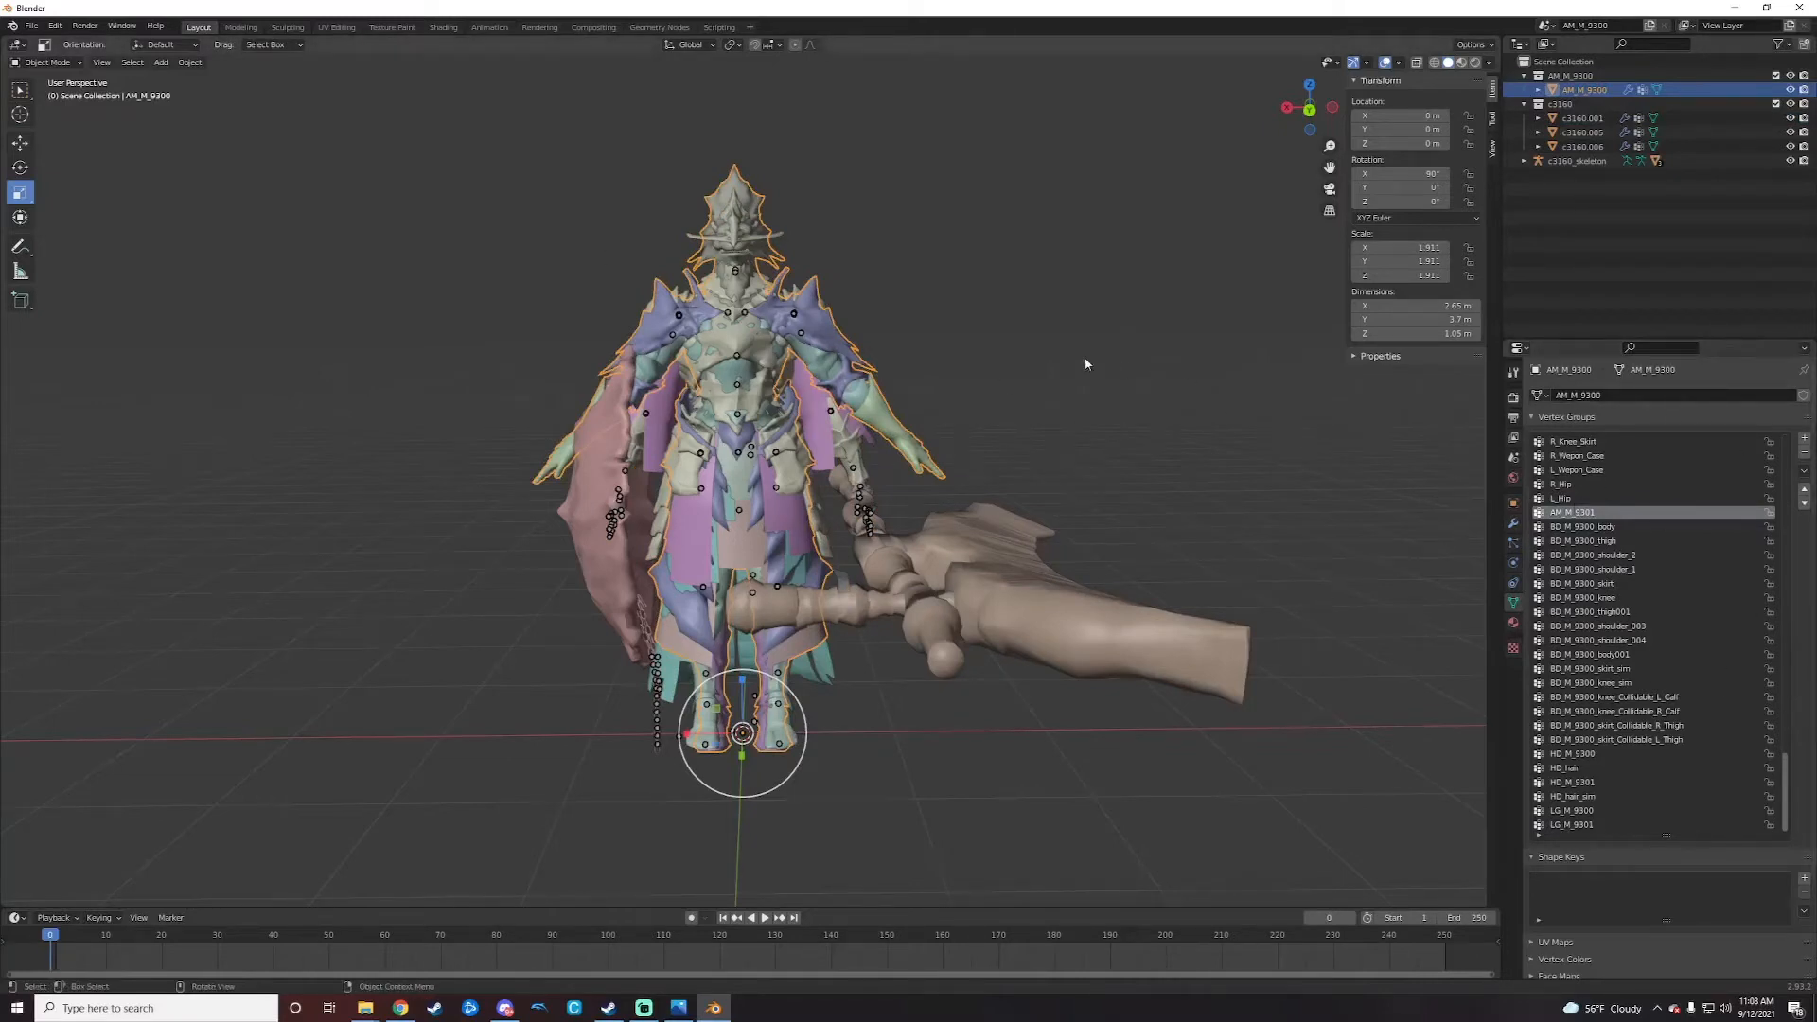
Step: Delete the joined c3160.001 mesh from the scene
{"action": "left_click", "coordinate": [840, 442]}
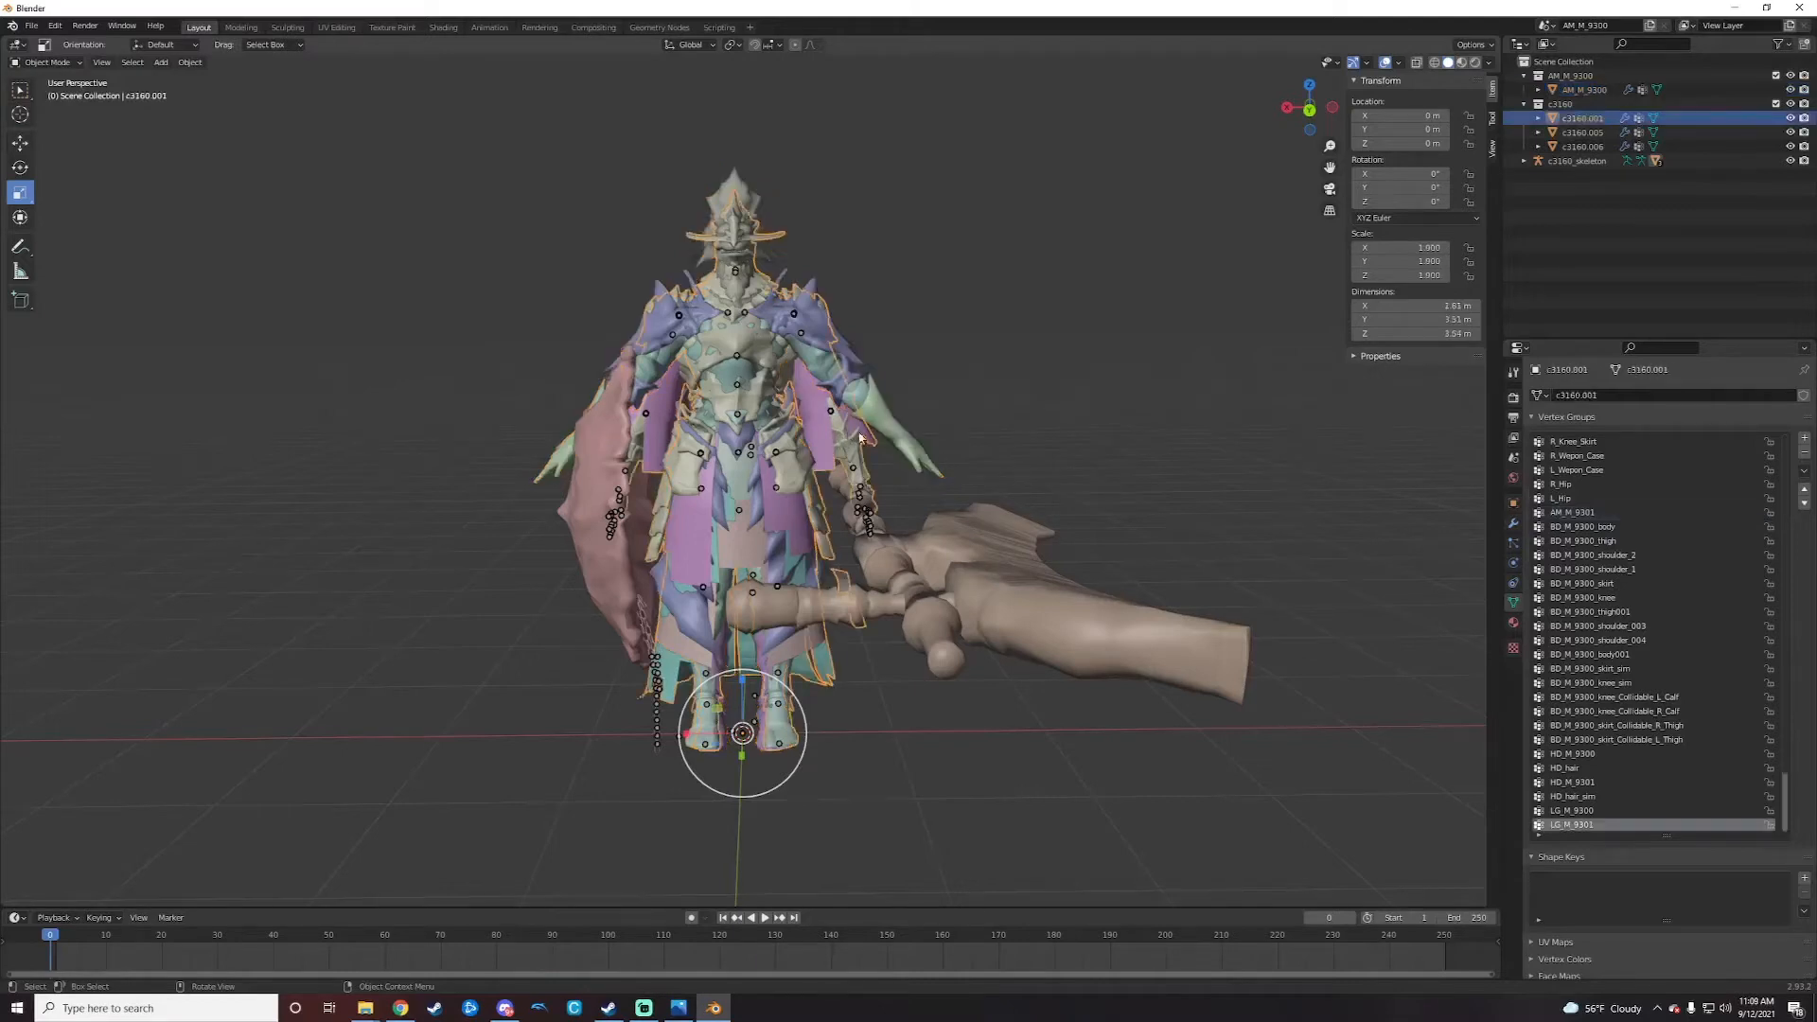
{"action": "right_click", "coordinate": [1583, 119]}
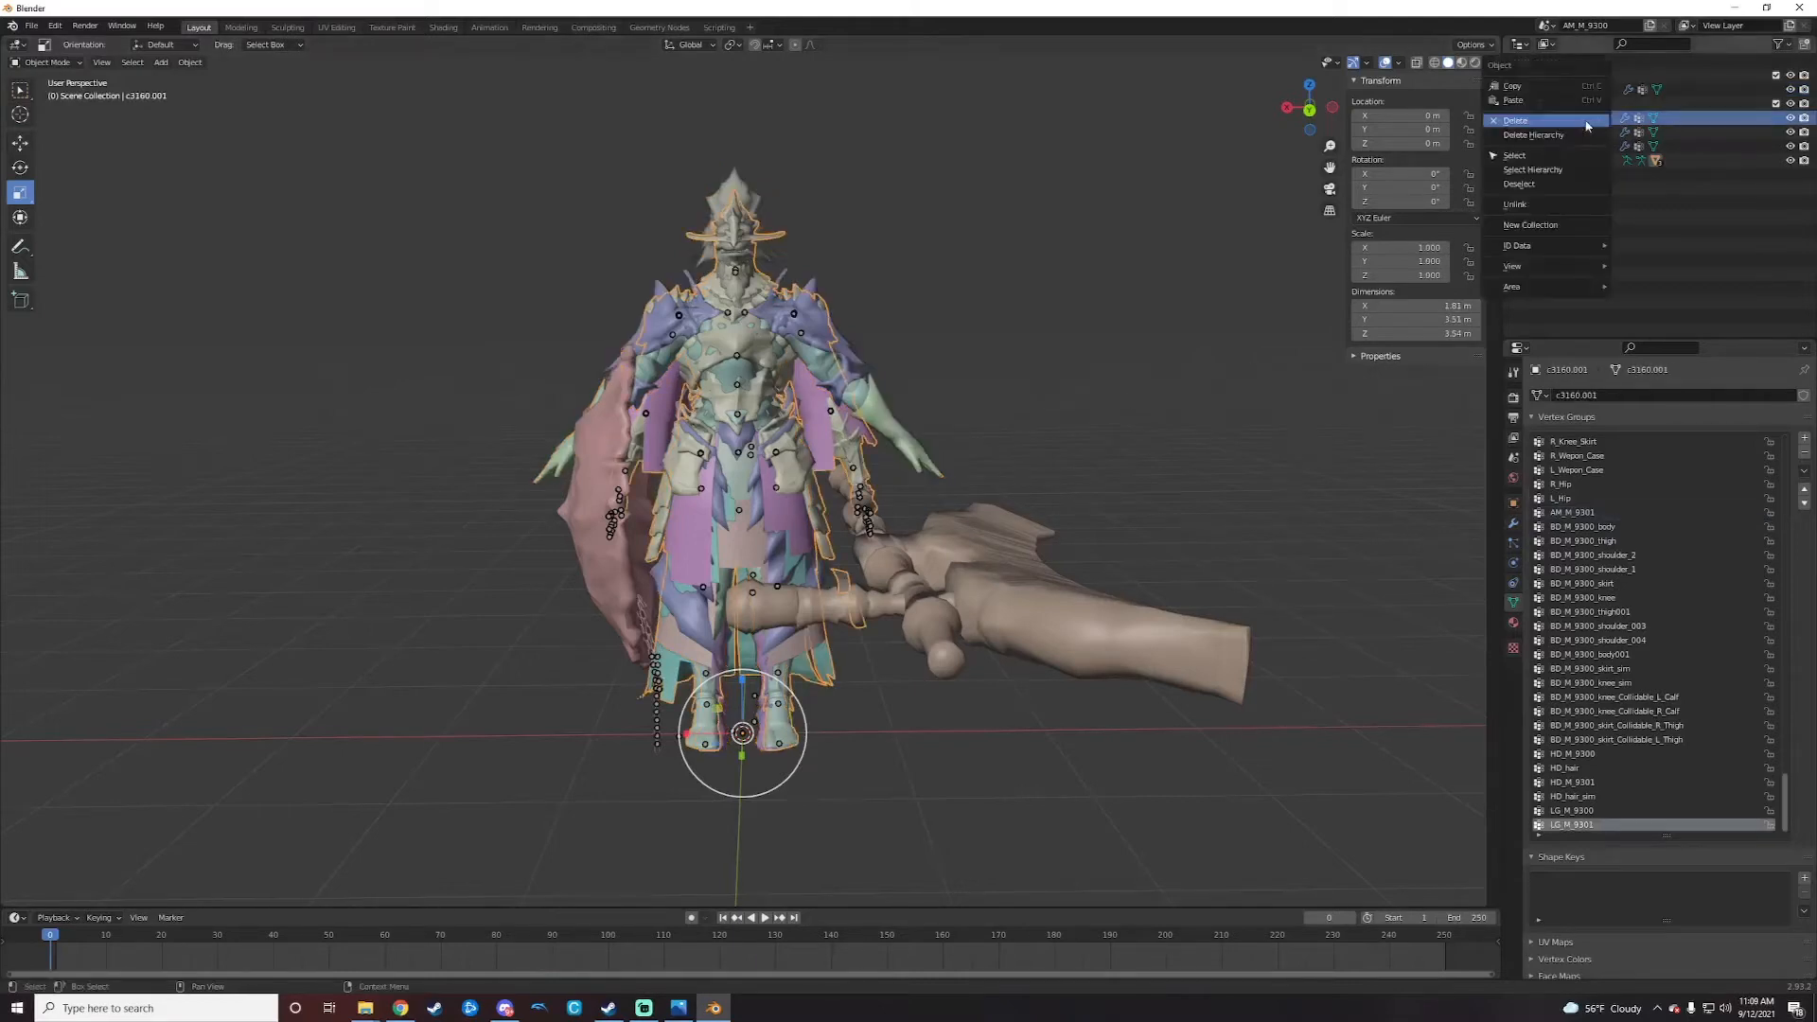
{"action": "left_click", "coordinate": [1516, 122]}
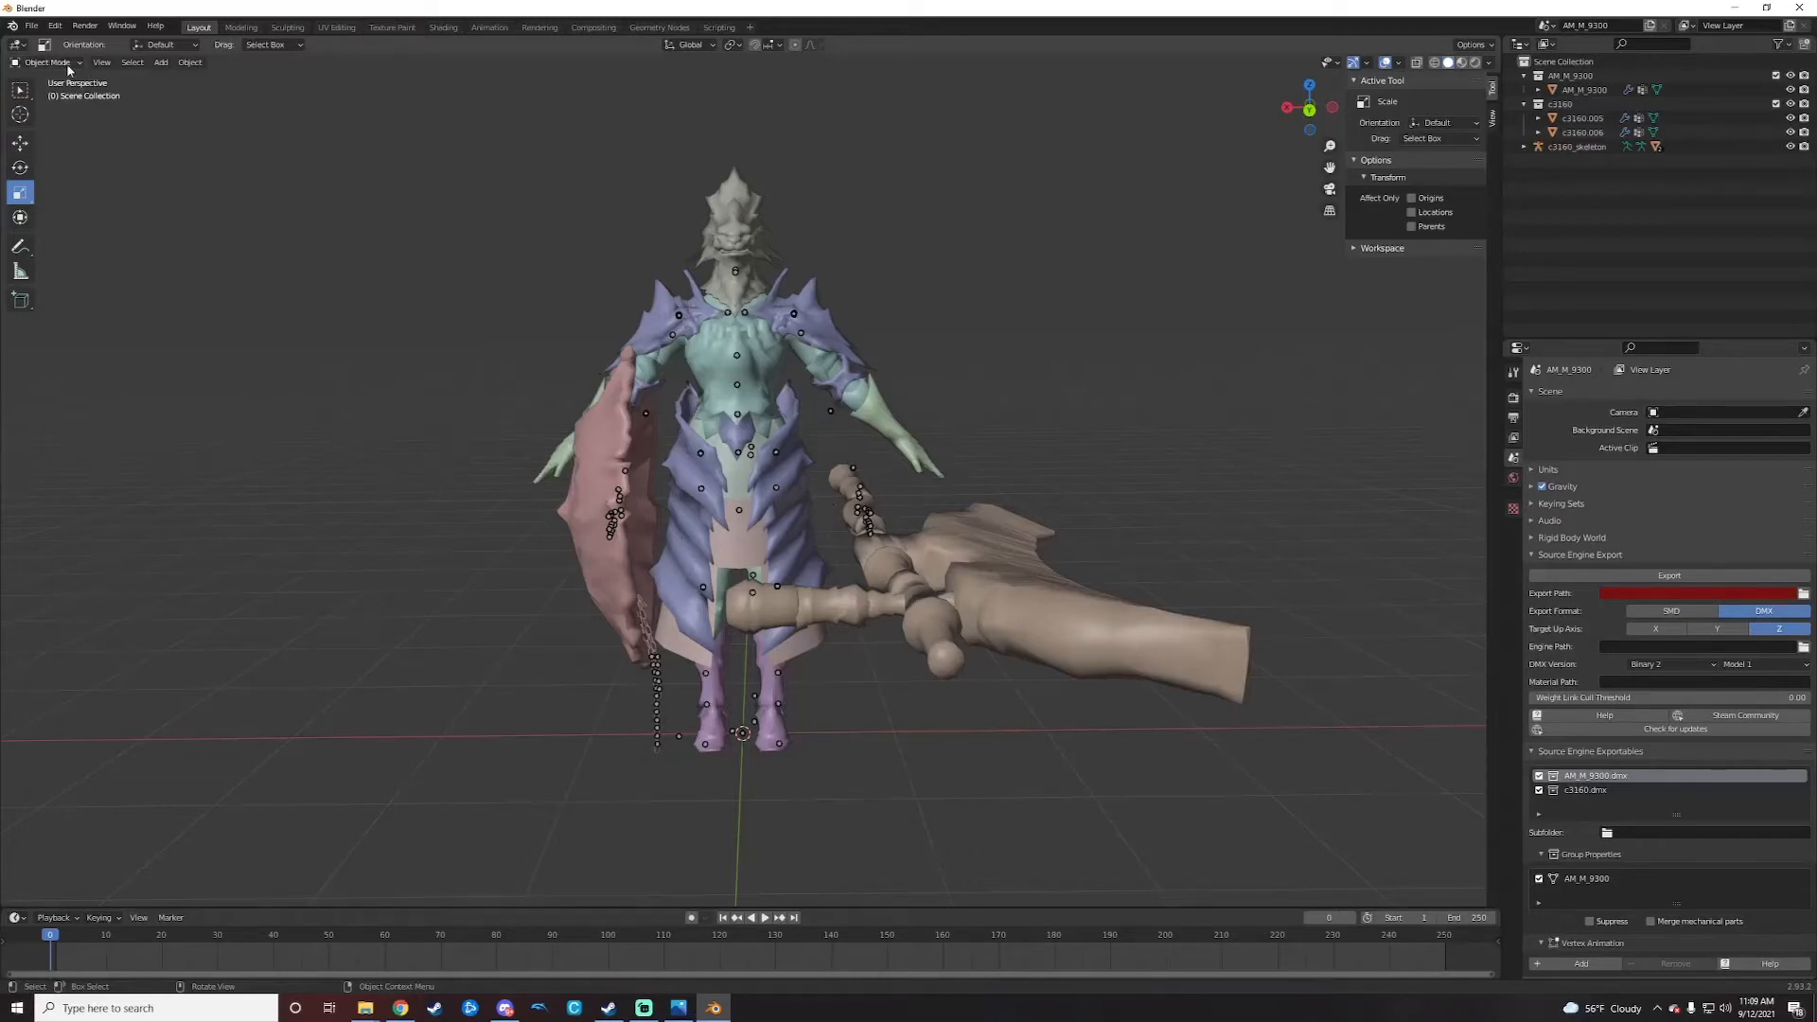
Step: Remove c3160_skeleton as the Armature modifier object from the weapon mesh c3160.005 and the shield mesh c3160.006
{"action": "left_click", "coordinate": [962, 559]}
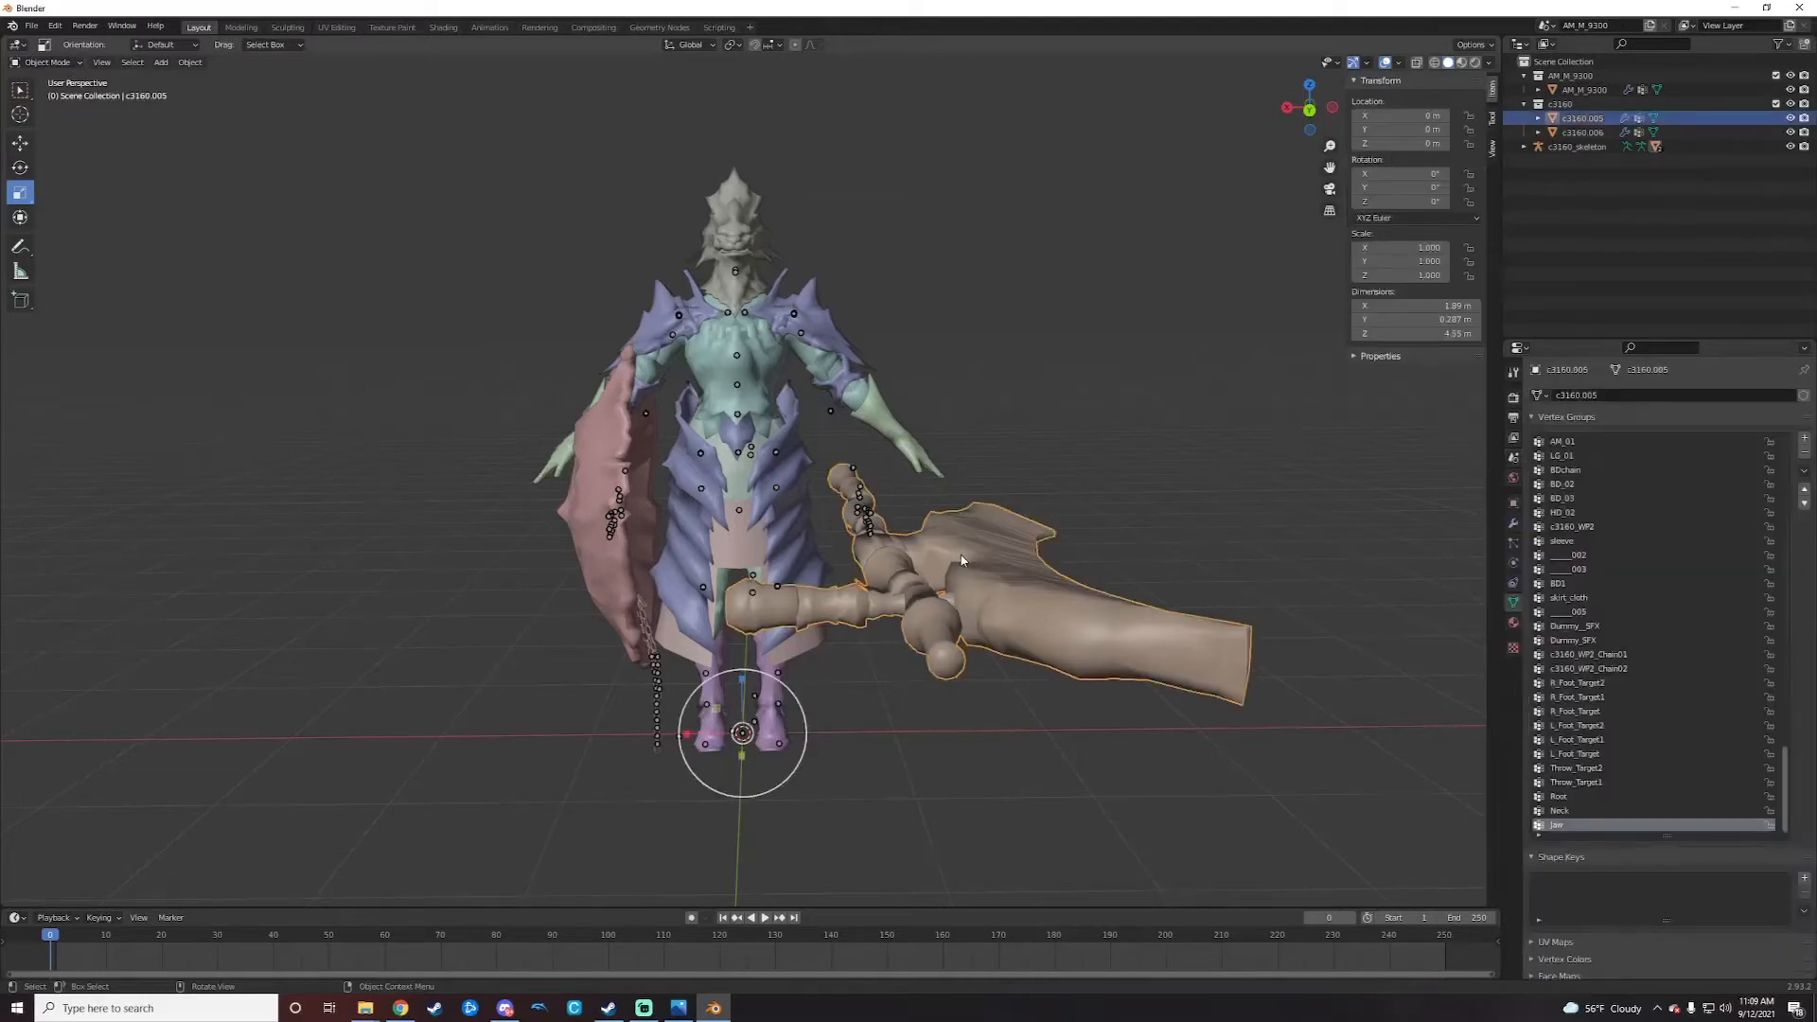
{"action": "left_click", "coordinate": [1514, 524]}
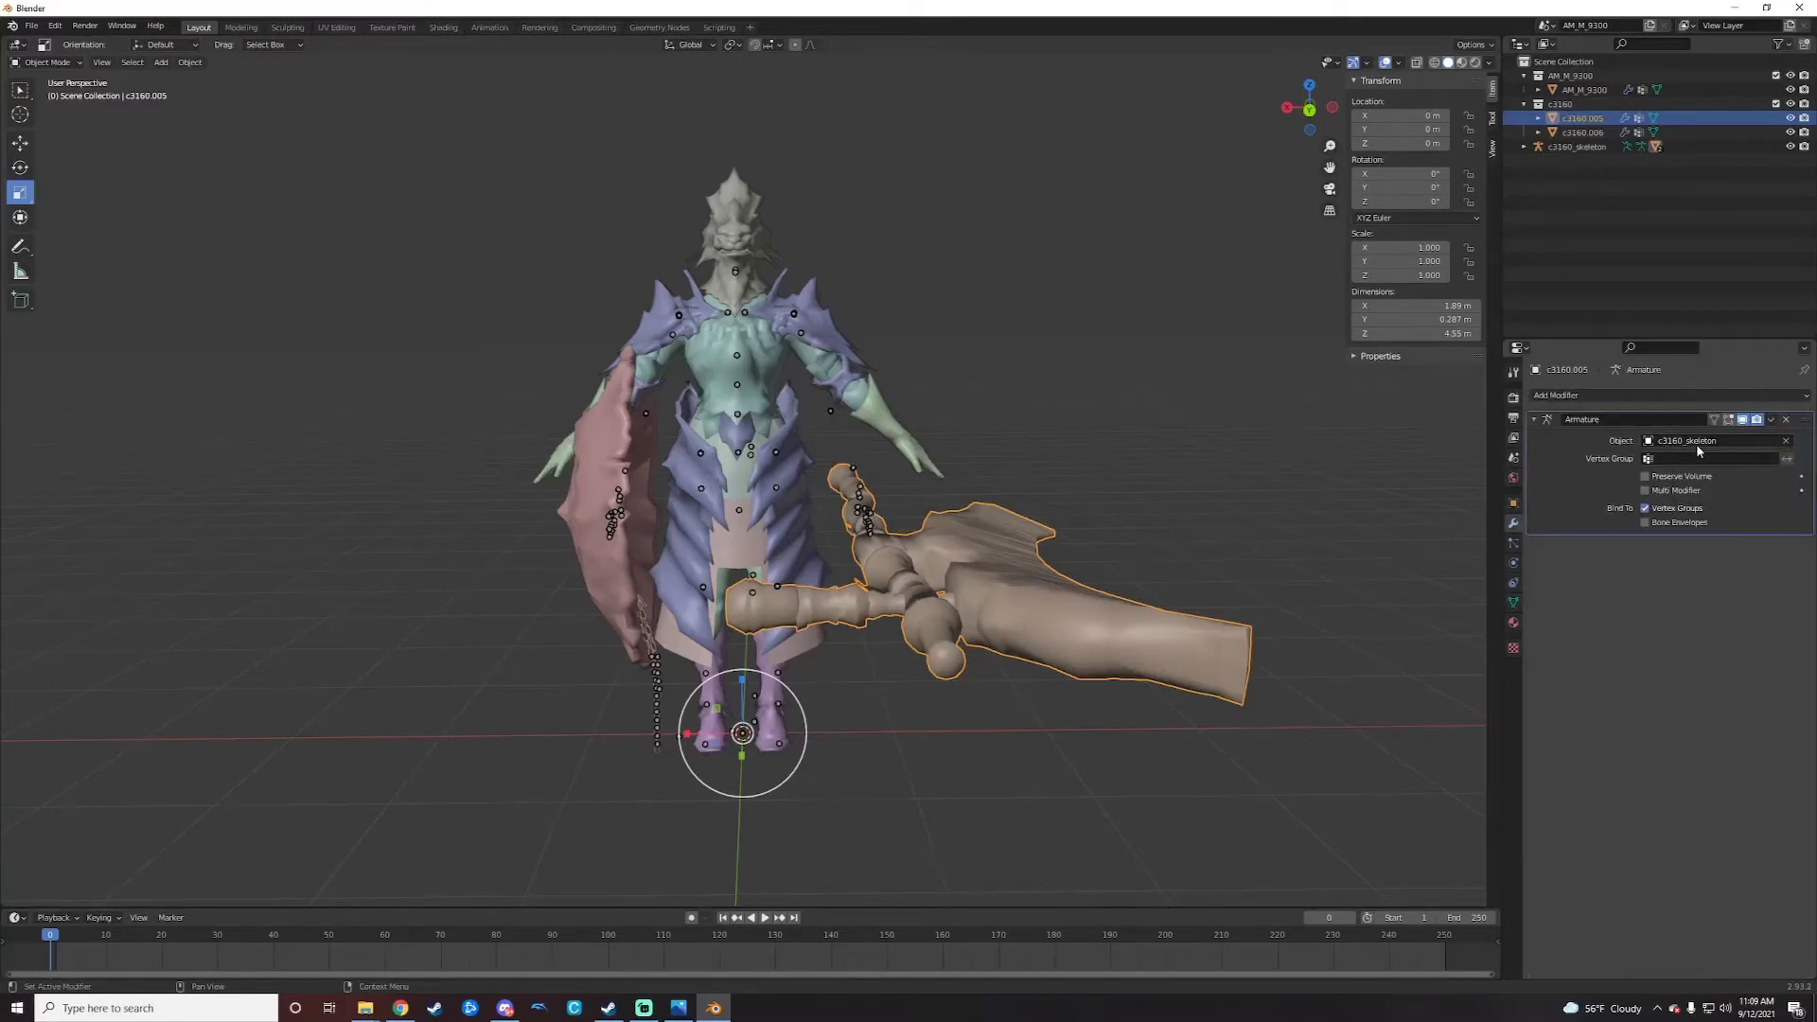
{"action": "left_click", "coordinate": [1786, 440]}
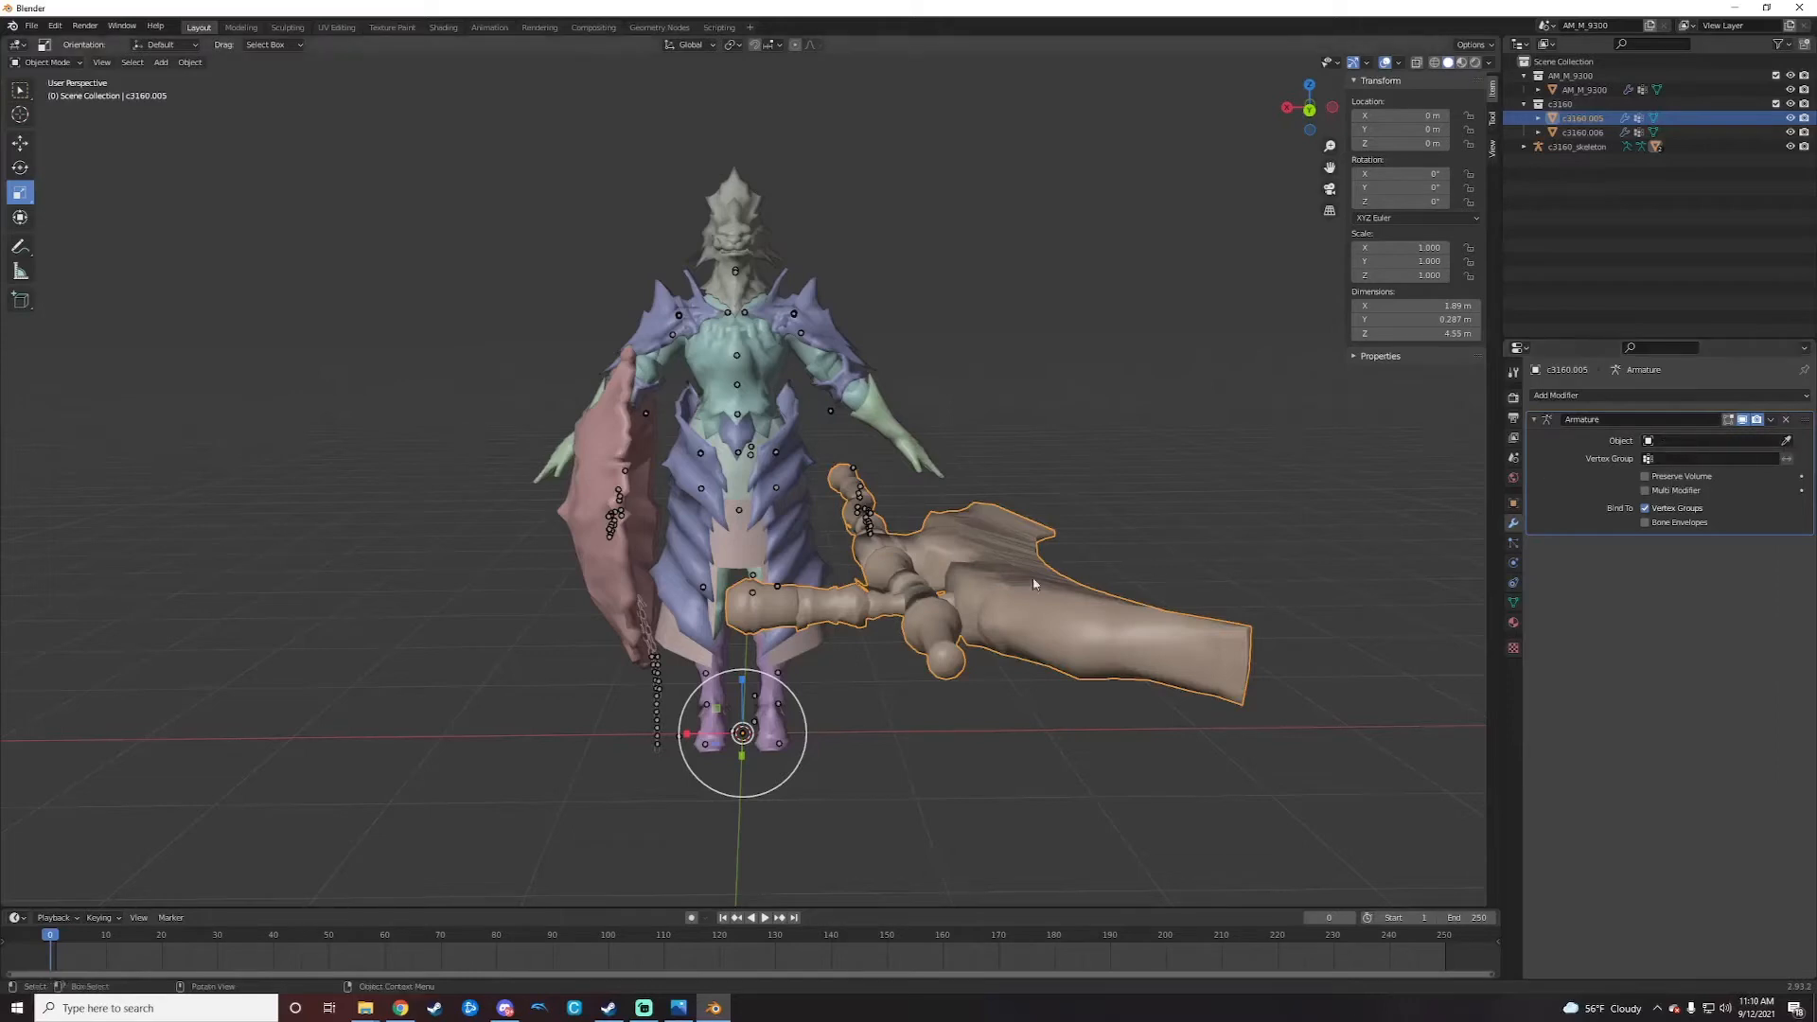
{"action": "left_click", "coordinate": [612, 457]}
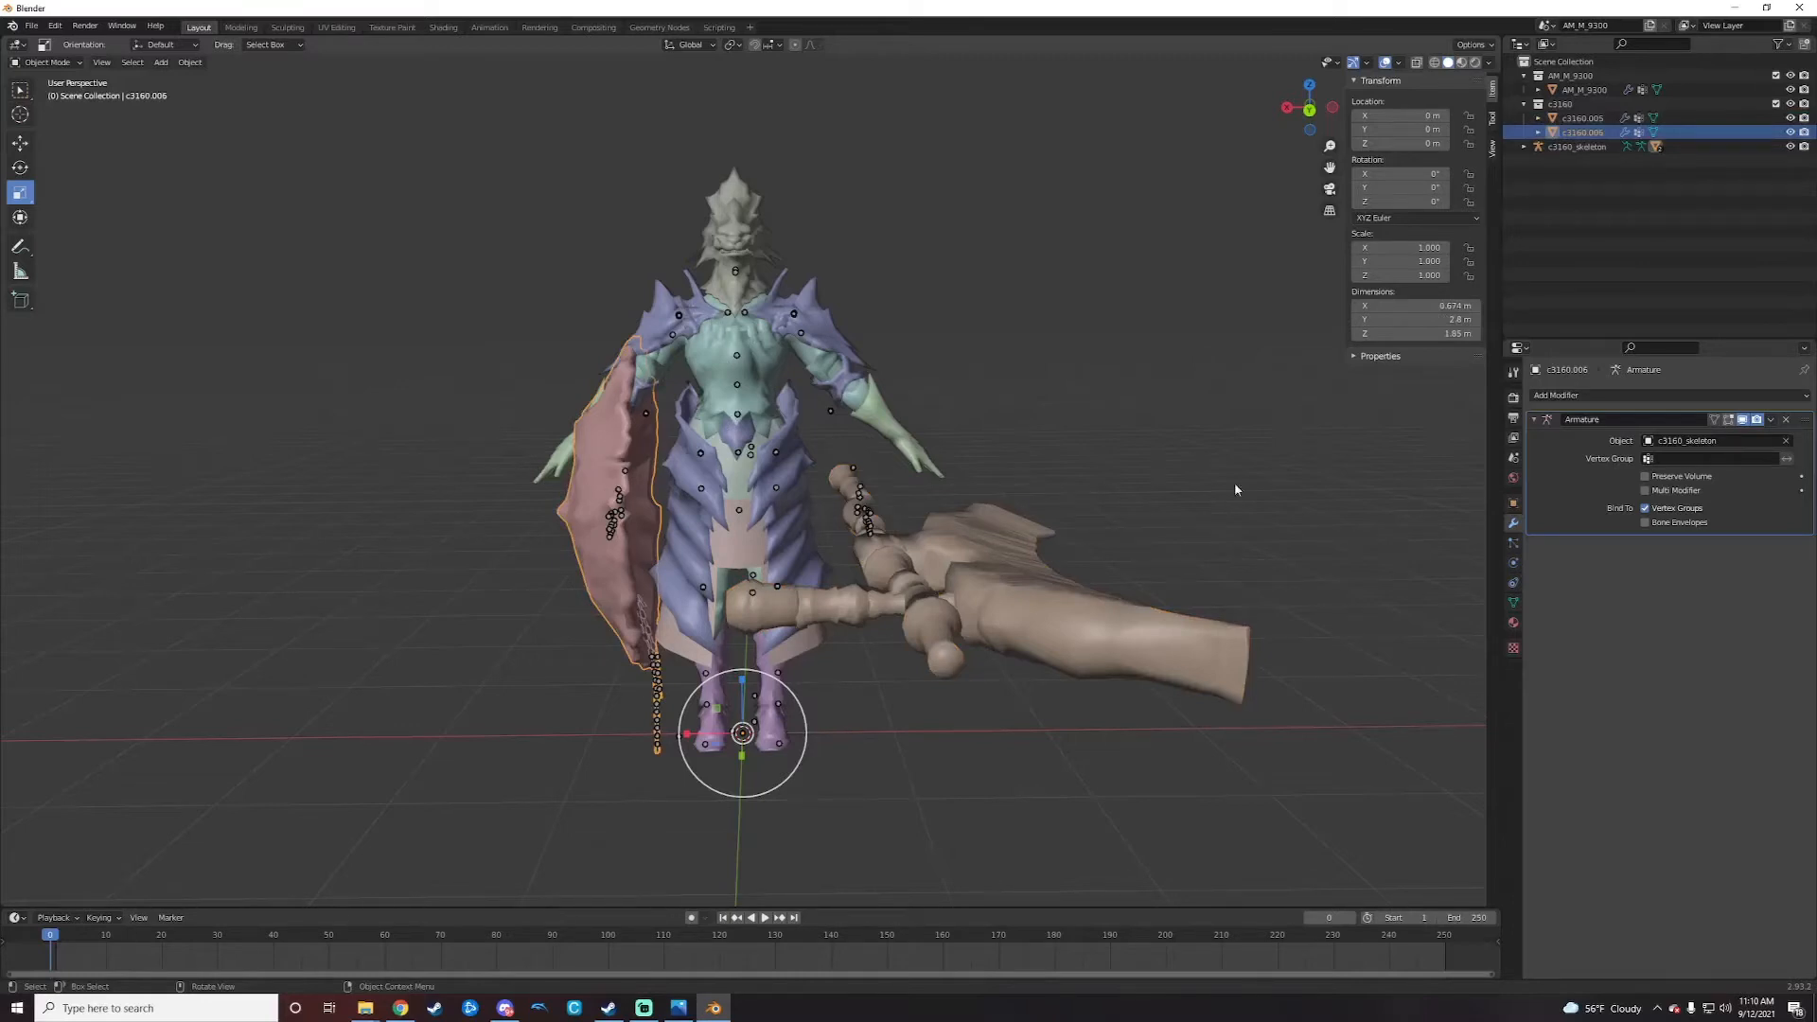
{"action": "left_click", "coordinate": [1787, 440]}
{"action": "left_click", "coordinate": [1024, 356]}
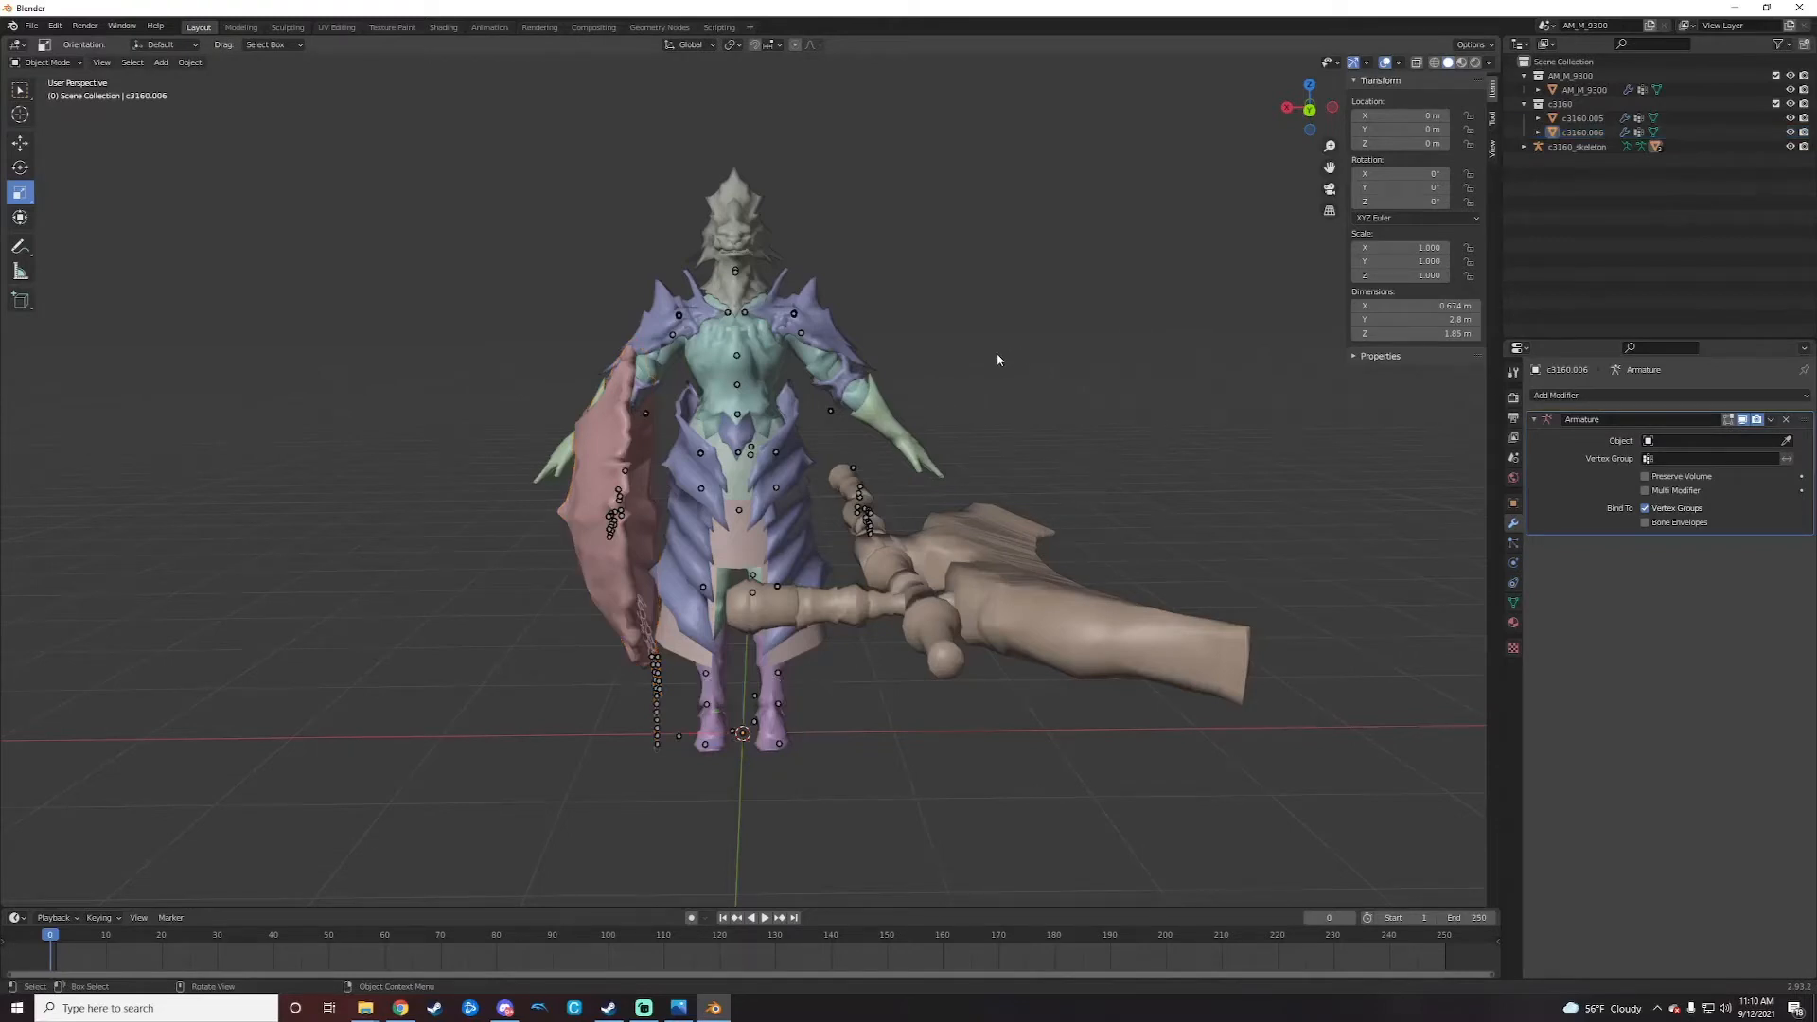
Step: Put c3160_skeleton into Edit Mode and move the weapon-side arm bones up and about 0.26 m outward along X into the armor's arm
{"action": "left_click", "coordinate": [727, 316]}
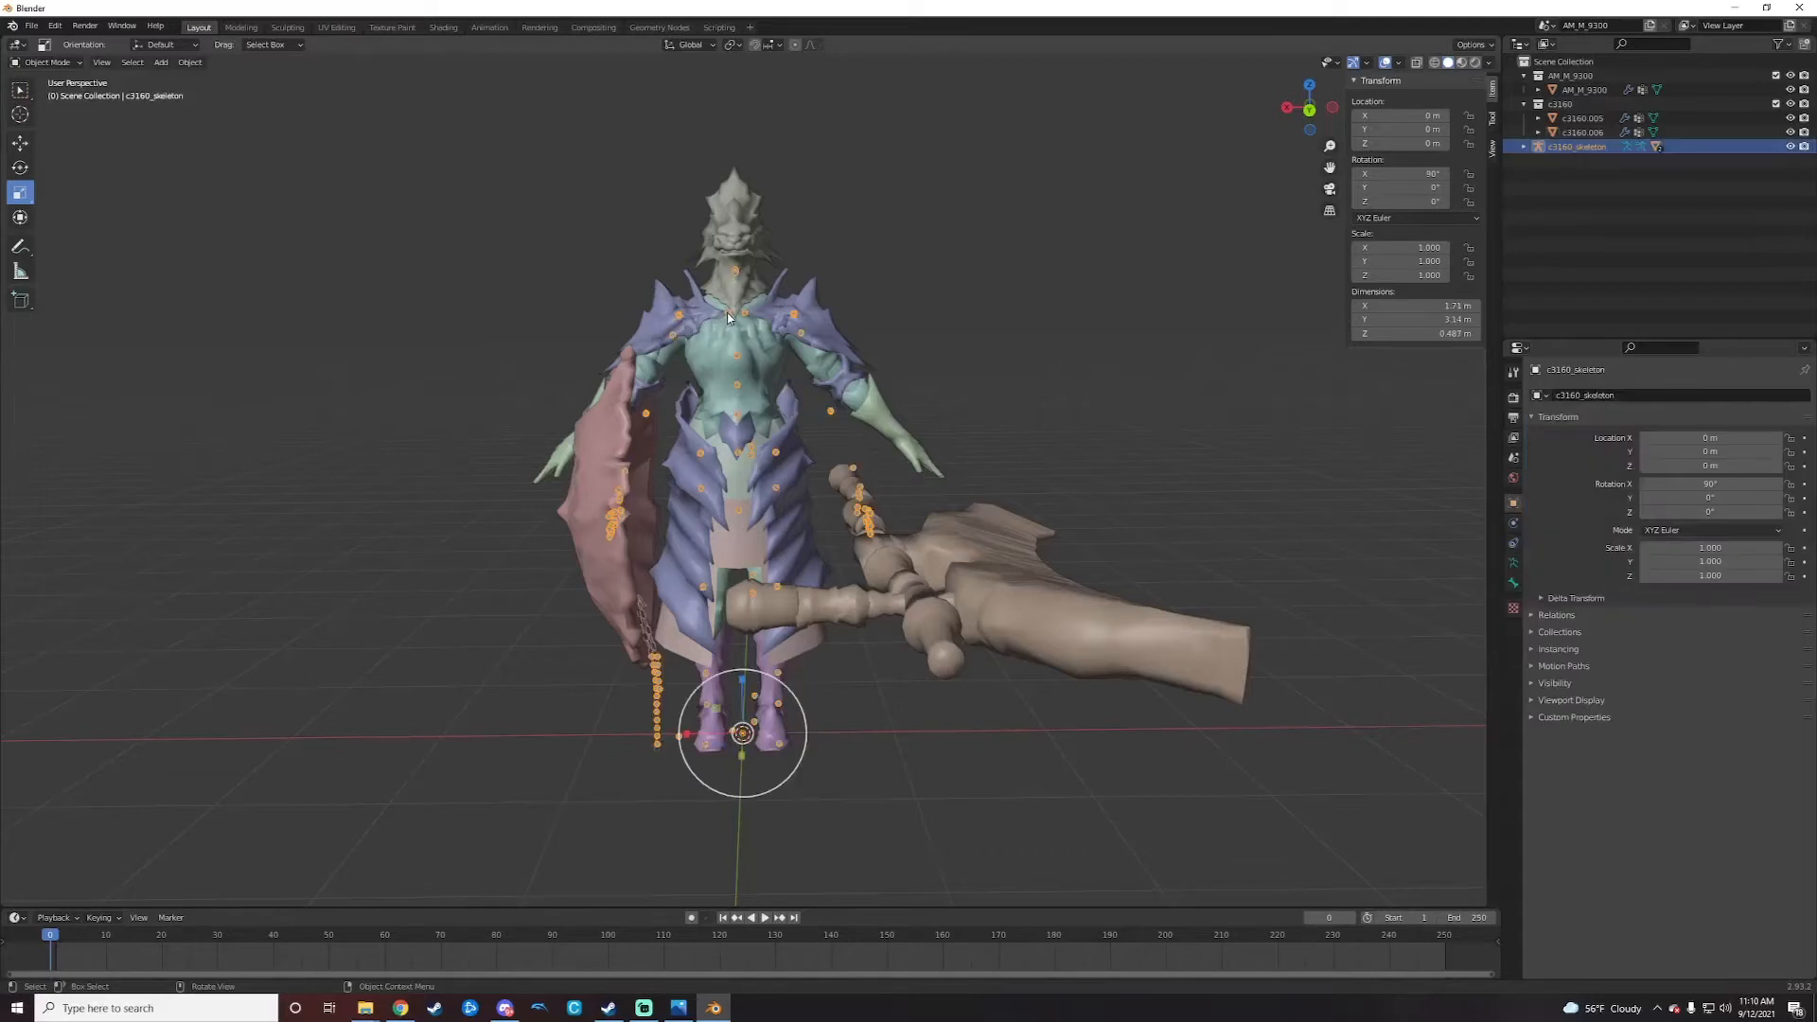
{"action": "left_click", "coordinate": [65, 66]}
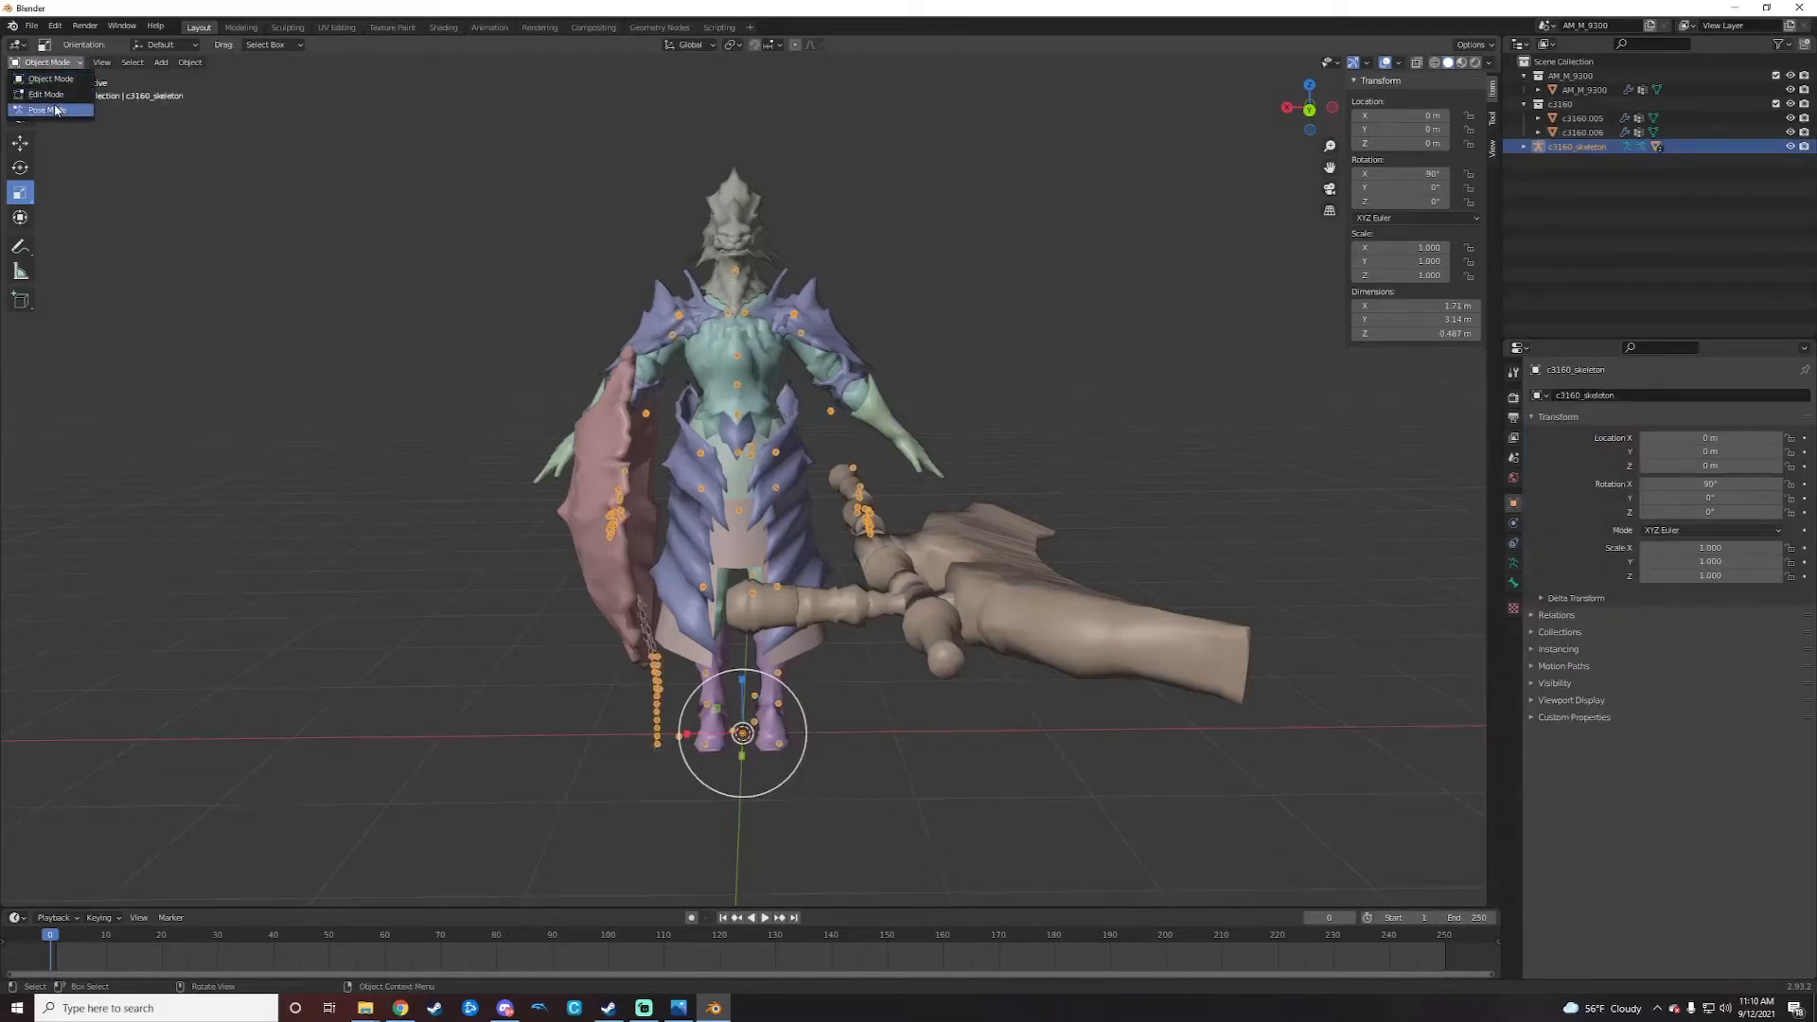
{"action": "left_click", "coordinate": [52, 97]}
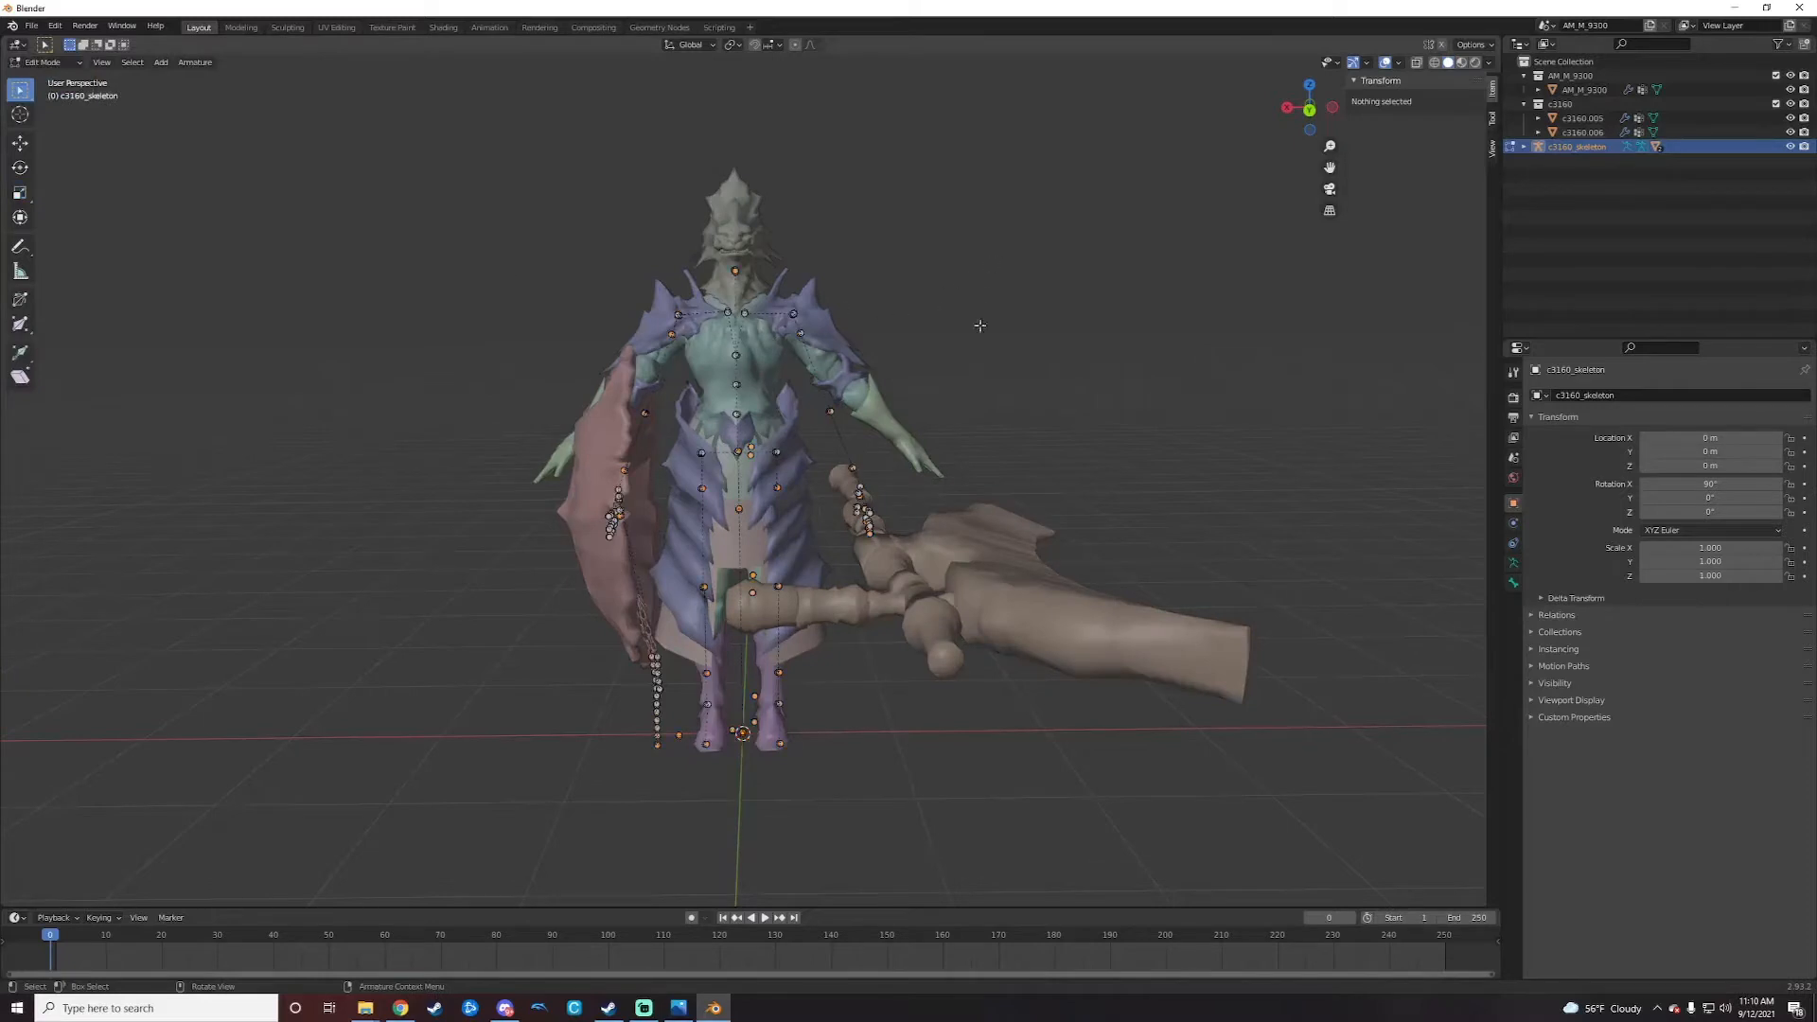
{"action": "scroll", "coordinate": [980, 326], "scroll_direction": "up", "scroll_amount": 4}
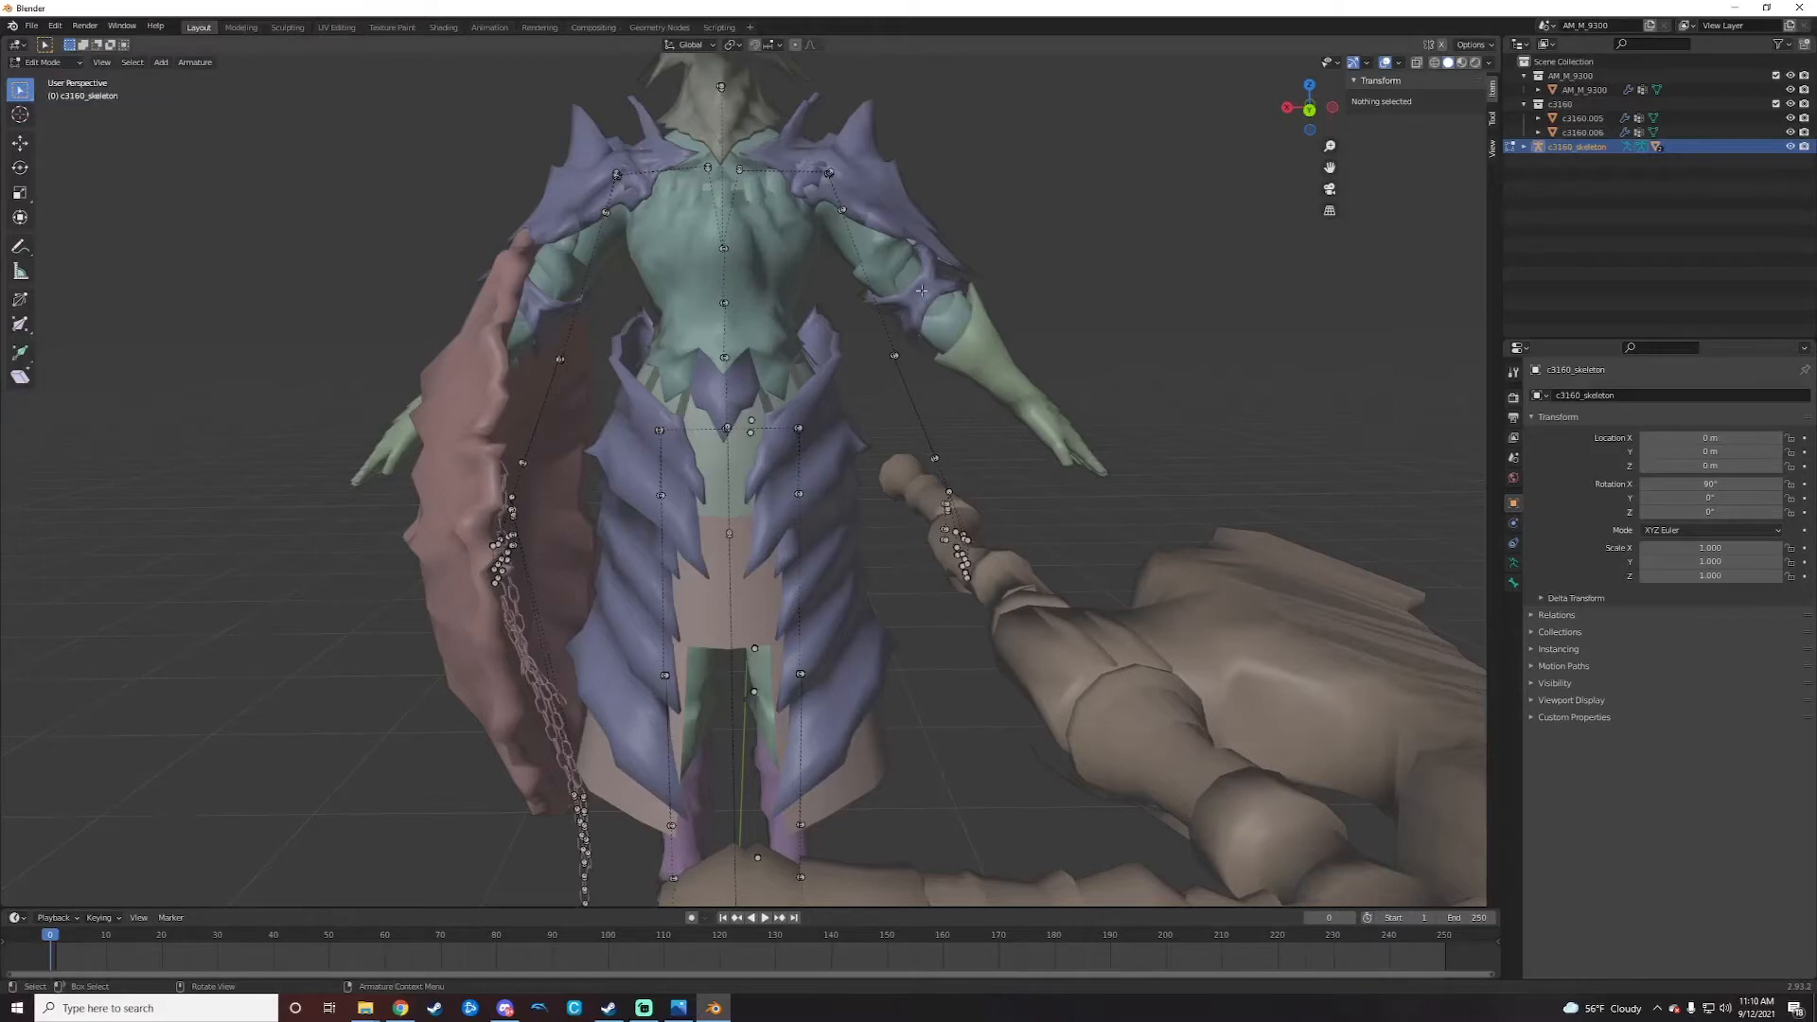
{"action": "left_click_drag", "start_coordinate": [804, 133], "coordinate": [992, 468]}
{"action": "left_click", "coordinate": [19, 217]}
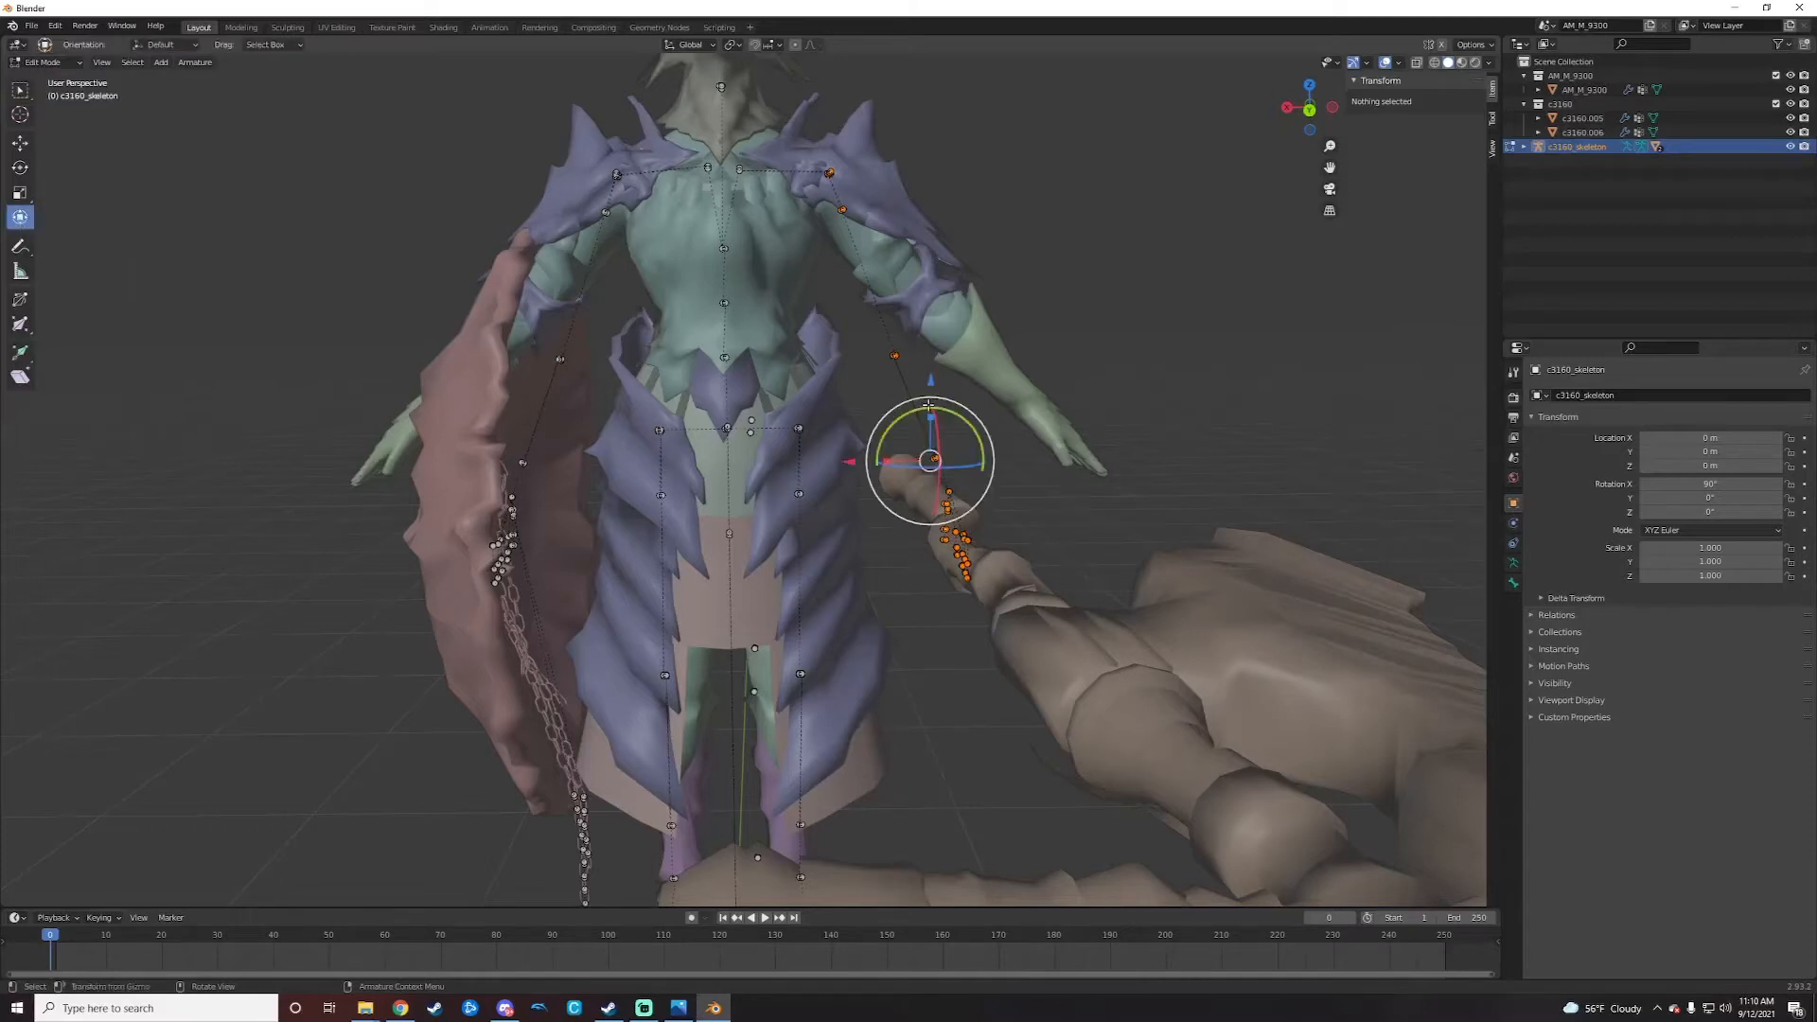
{"action": "left_click_drag", "start_coordinate": [901, 411], "coordinate": [945, 272]}
{"action": "left_click_drag", "start_coordinate": [849, 356], "coordinate": [924, 364]}
Step: Shift the weapon-side arm bones about 0.1 m along Y to line up with the arm in side view
{"action": "middle_click_drag", "start_coordinate": [1248, 310], "coordinate": [1100, 337]}
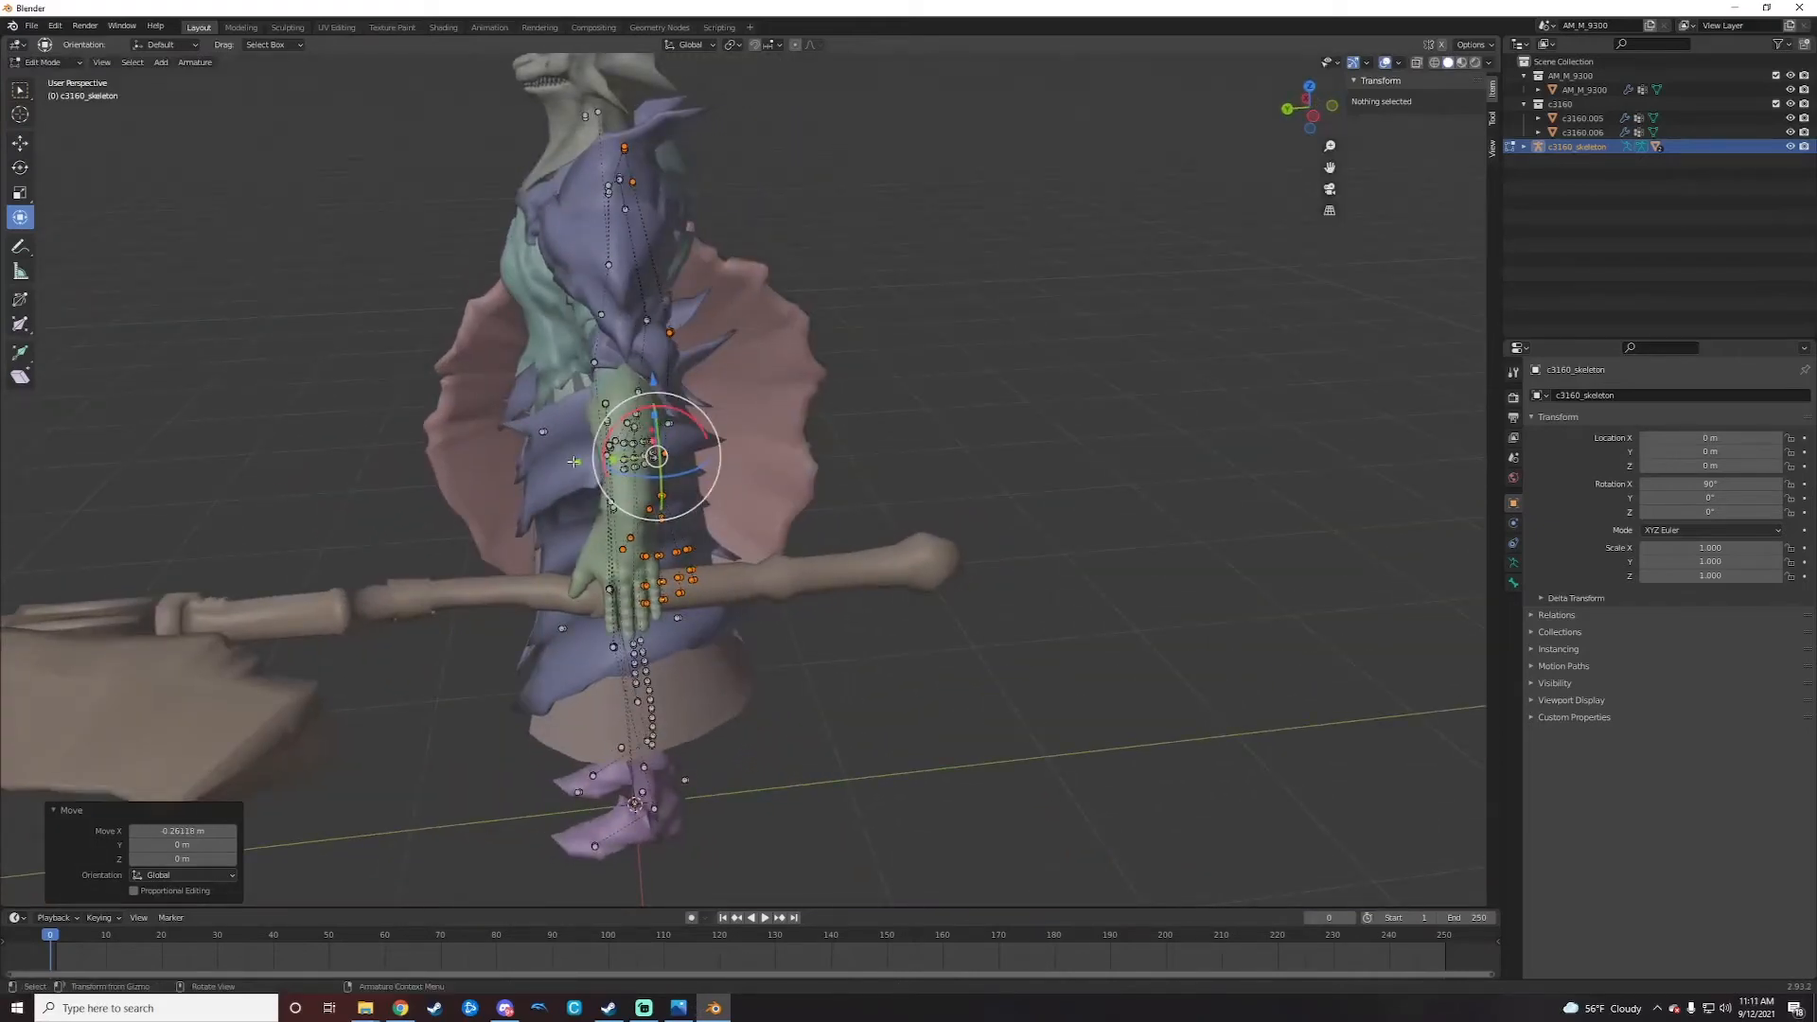
{"action": "key", "text": "g"}
{"action": "key", "text": "y"}
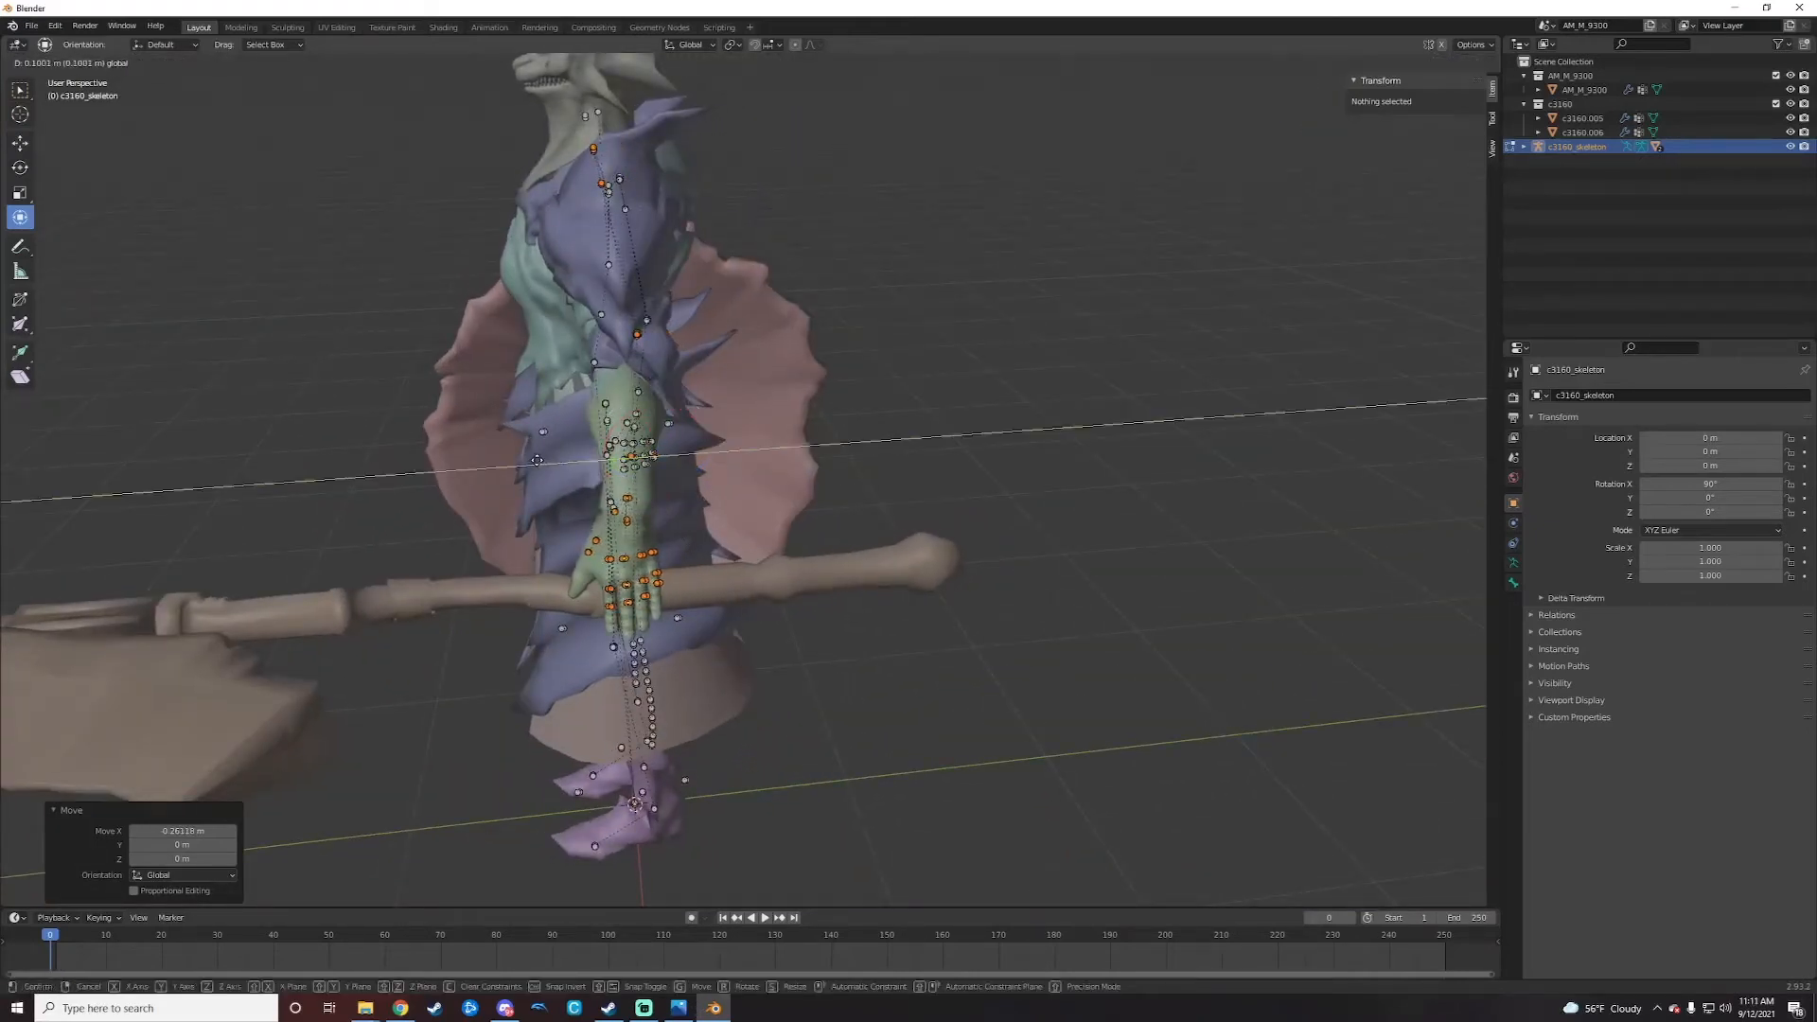
{"action": "left_click", "coordinate": [536, 461]}
Step: Fine-tune the weapon-side arm bones by lowering them about 0.03 m and shifting them about 0.015 m along Y
{"action": "middle_click_drag", "start_coordinate": [537, 461], "coordinate": [987, 294]}
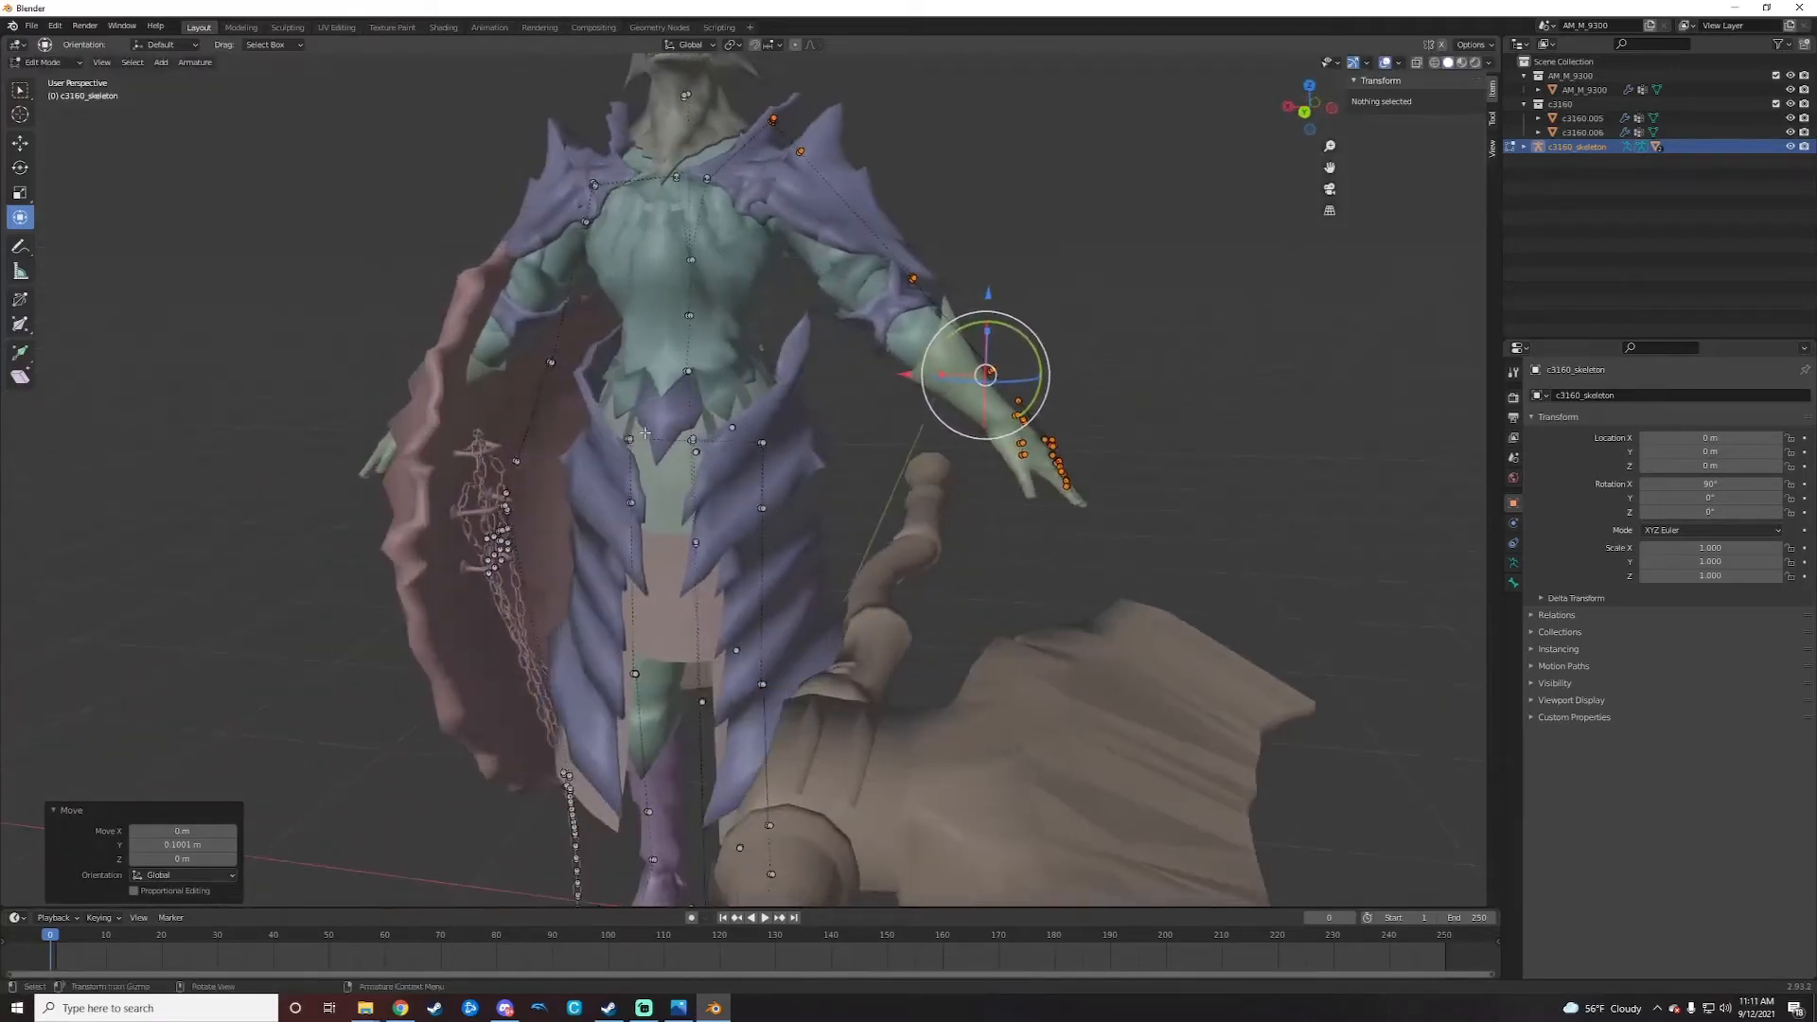
{"action": "mouse_move", "coordinate": [987, 294]}
{"action": "left_mouse_down"}
{"action": "mouse_move", "coordinate": [991, 320]}
{"action": "mouse_move", "coordinate": [951, 357]}
{"action": "mouse_move", "coordinate": [986, 327]}
{"action": "left_mouse_up"}
{"action": "left_click", "coordinate": [985, 328]}
{"action": "middle_click_drag", "start_coordinate": [986, 327], "coordinate": [1122, 370]}
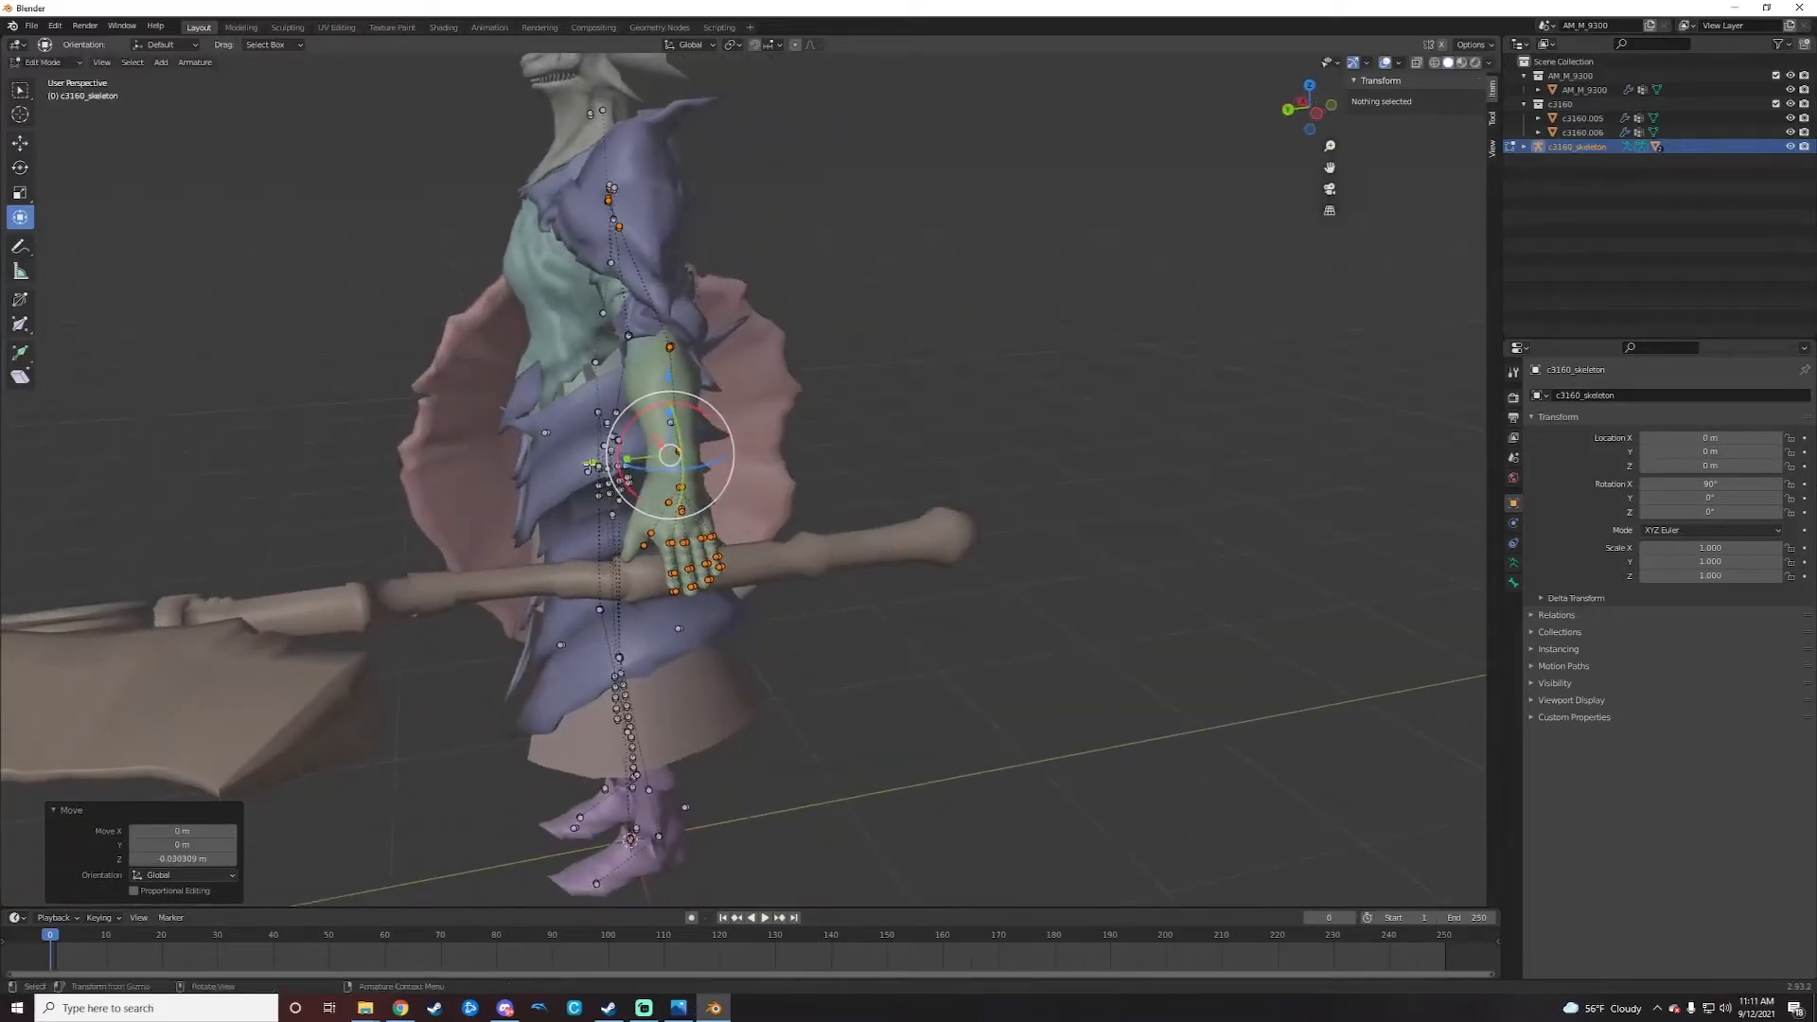
{"action": "key", "text": "g"}
{"action": "key", "text": "y"}
{"action": "left_click", "coordinate": [578, 464]}
Step: Select only the weapon-side hand and finger bones and rotate them slightly around the Y axis to match the hand
{"action": "middle_click_drag", "start_coordinate": [579, 463], "coordinate": [1003, 369]}
{"action": "scroll", "coordinate": [911, 542], "scroll_direction": "up", "scroll_amount": 4}
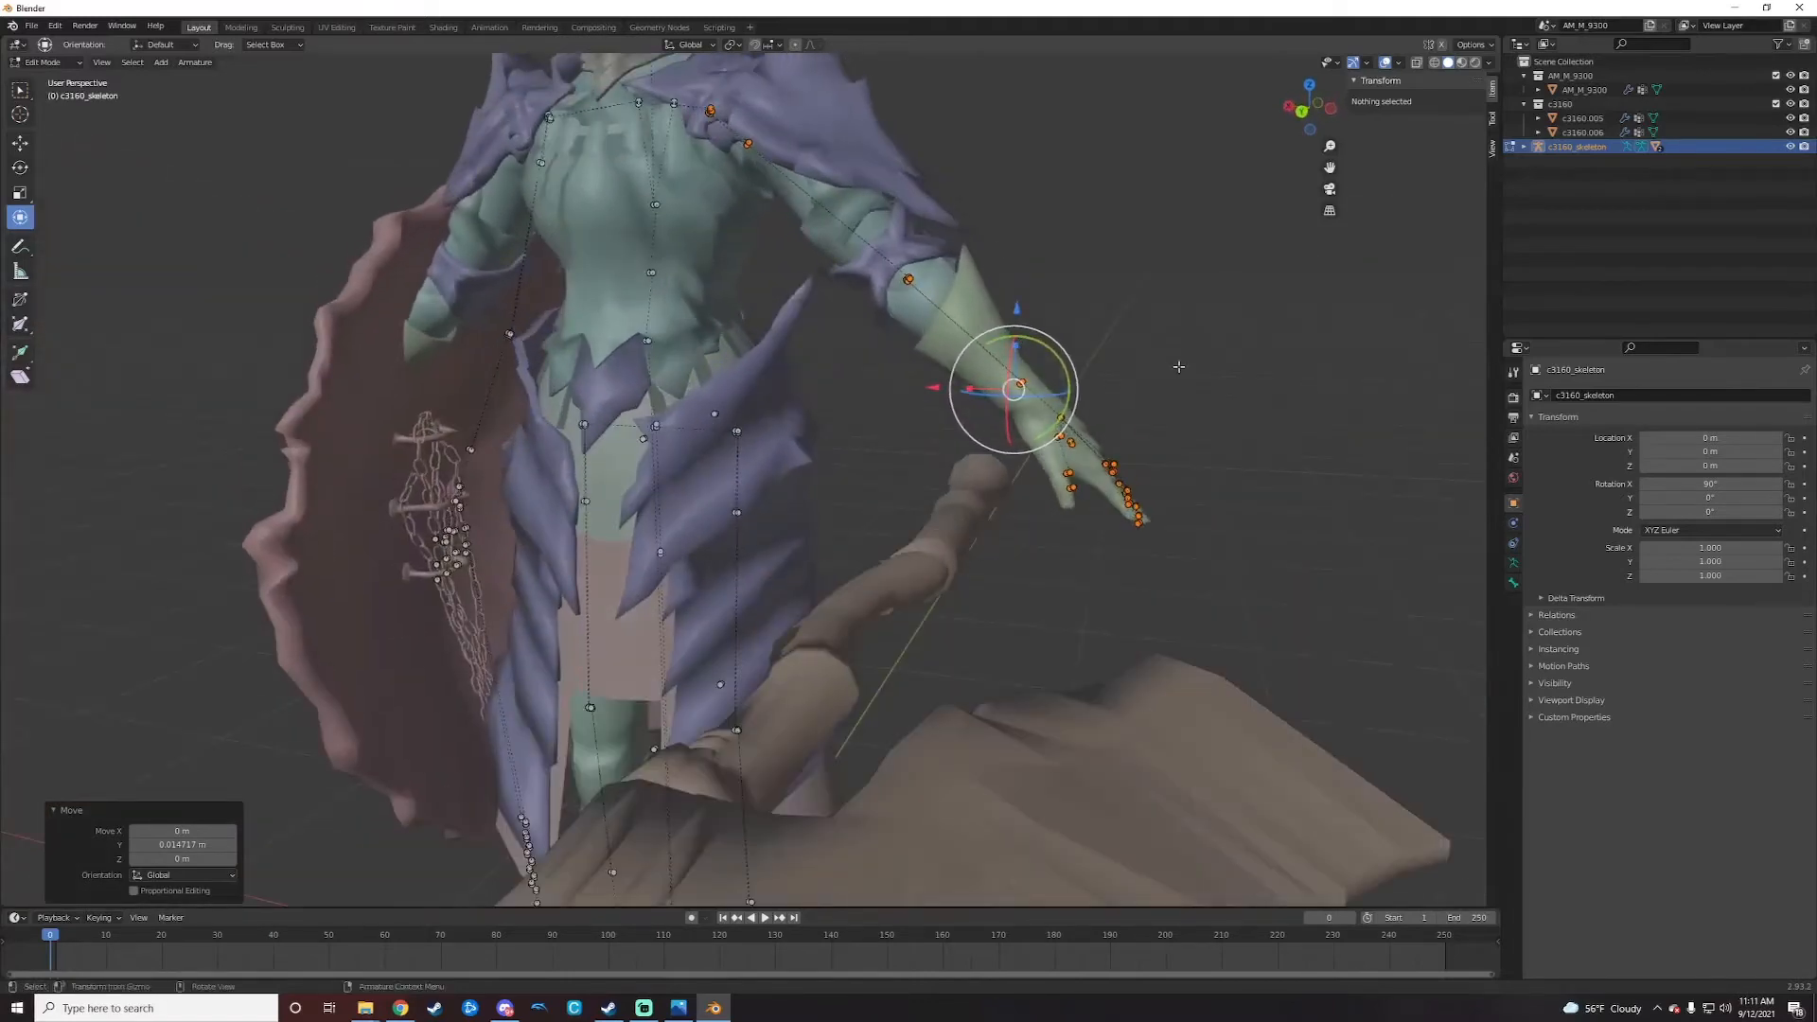
{"action": "left_click", "coordinate": [1084, 368]}
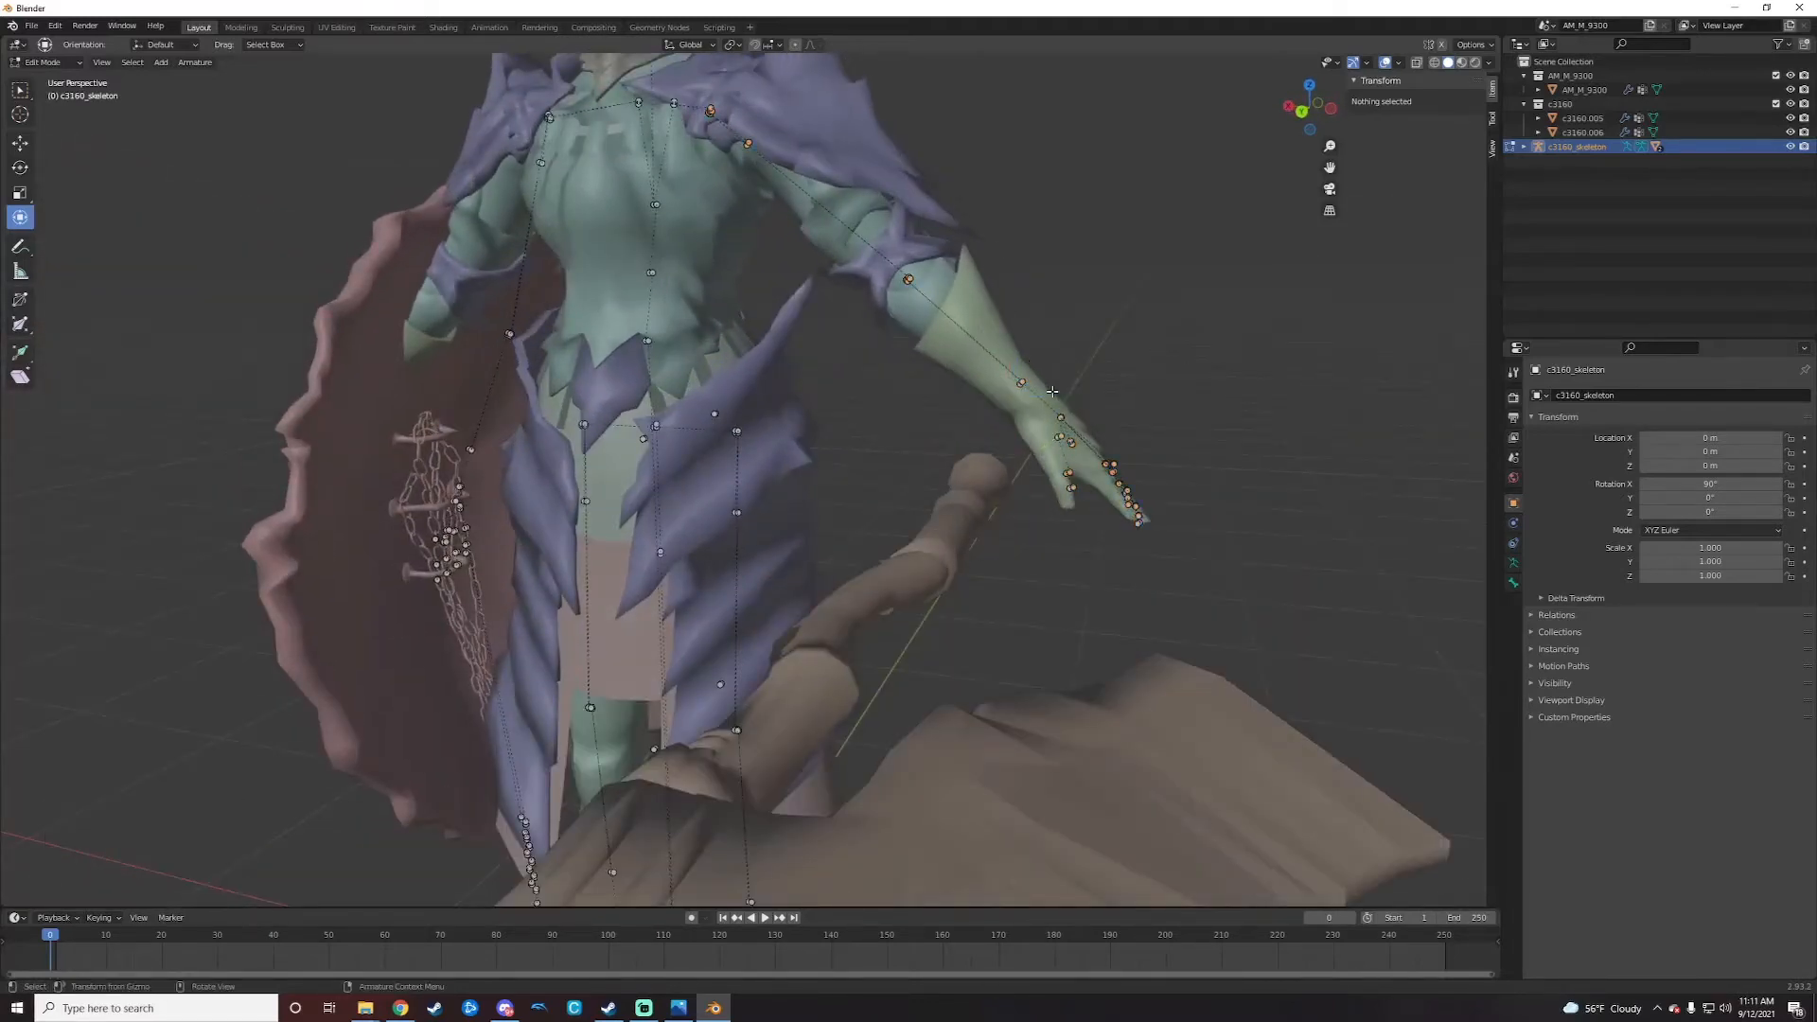
{"action": "left_click_drag", "start_coordinate": [1054, 393], "coordinate": [1166, 535]}
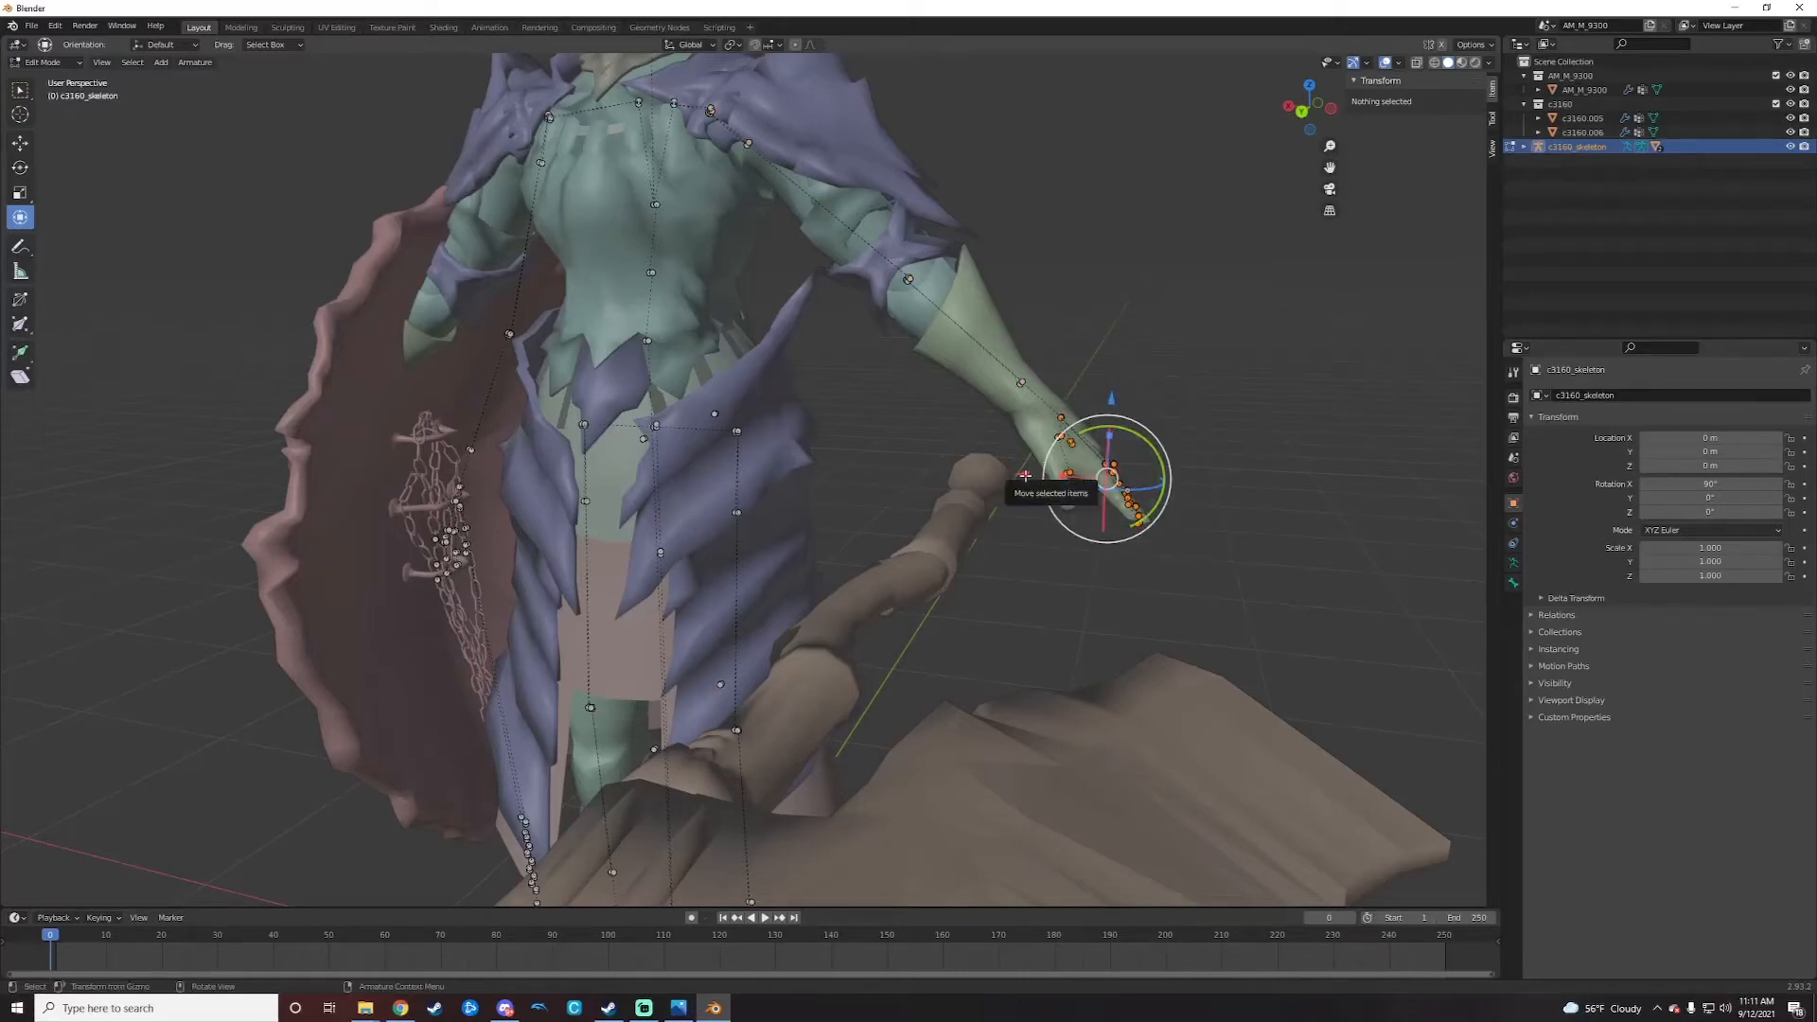
{"action": "left_click_drag", "start_coordinate": [1025, 475], "coordinate": [1079, 429]}
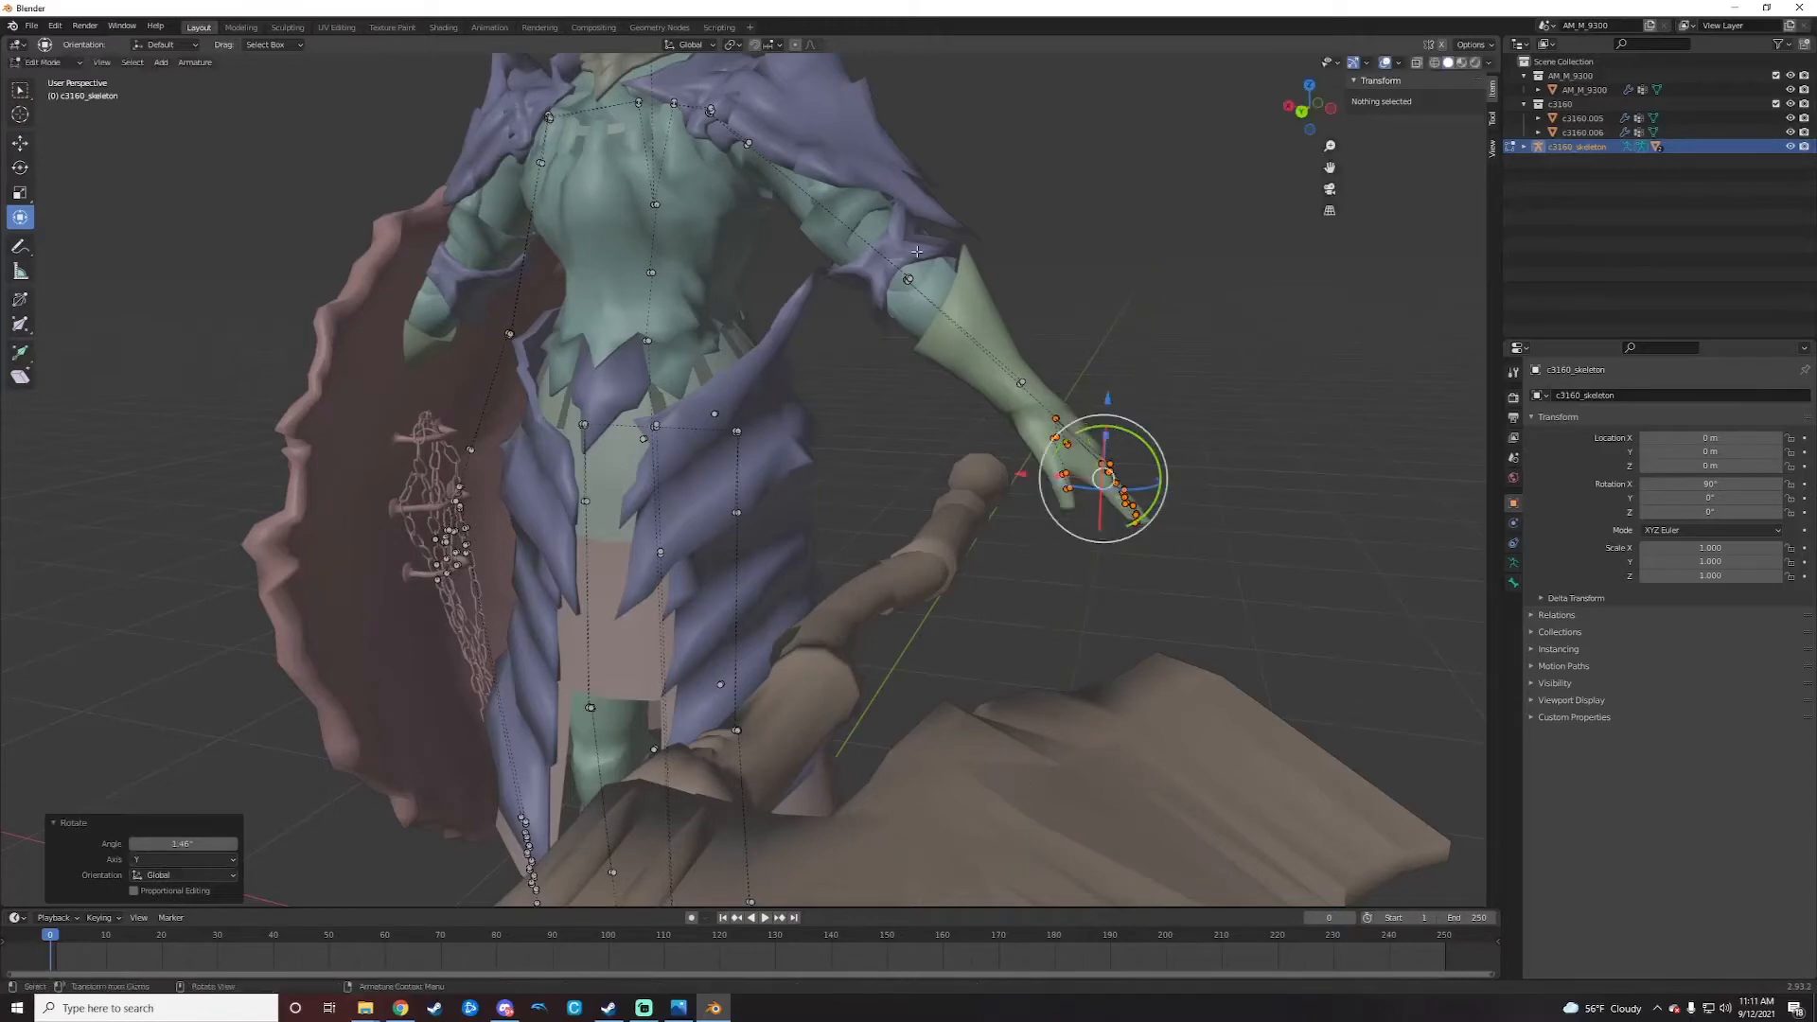
{"action": "left_click", "coordinate": [1144, 362]}
Step: Move the weapon-side shoulder joints about 0.1 m outward along X and raise them about 0.02 m into the armor's shoulder
{"action": "middle_click_drag", "start_coordinate": [1087, 377], "coordinate": [814, 227]}
{"action": "left_click_drag", "start_coordinate": [772, 180], "coordinate": [831, 240]}
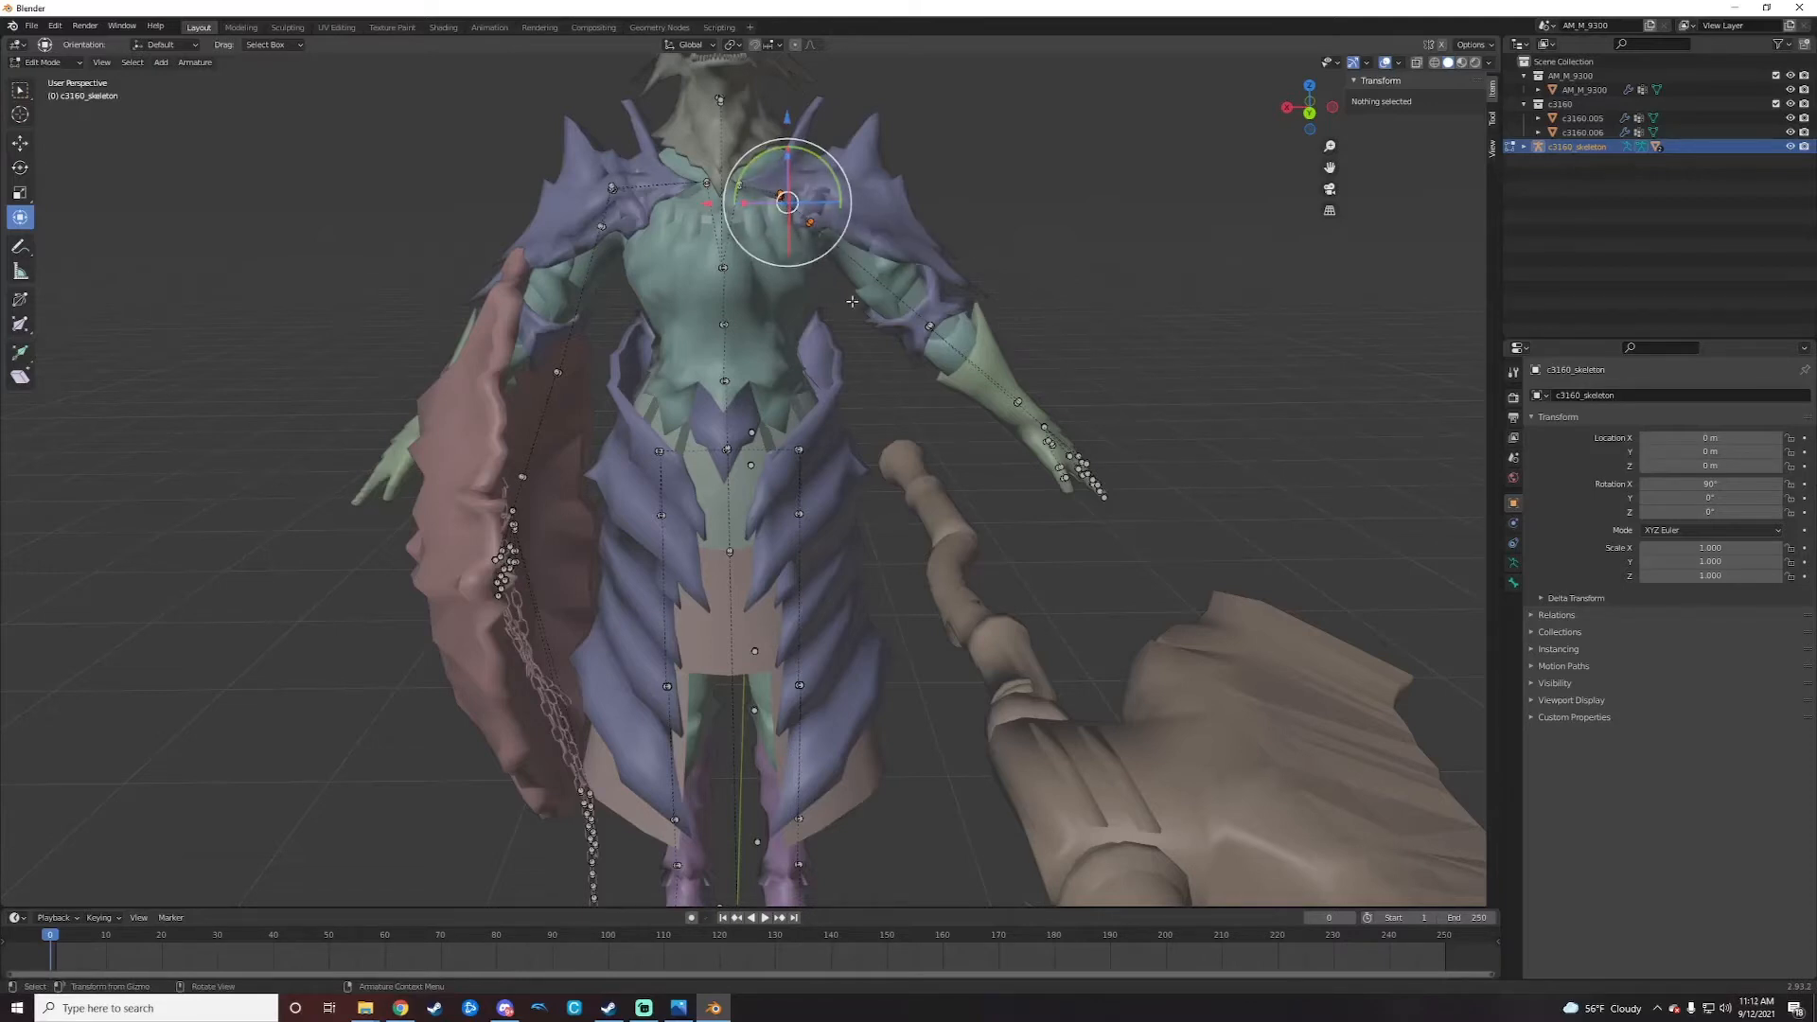
{"action": "left_click", "coordinate": [788, 193]}
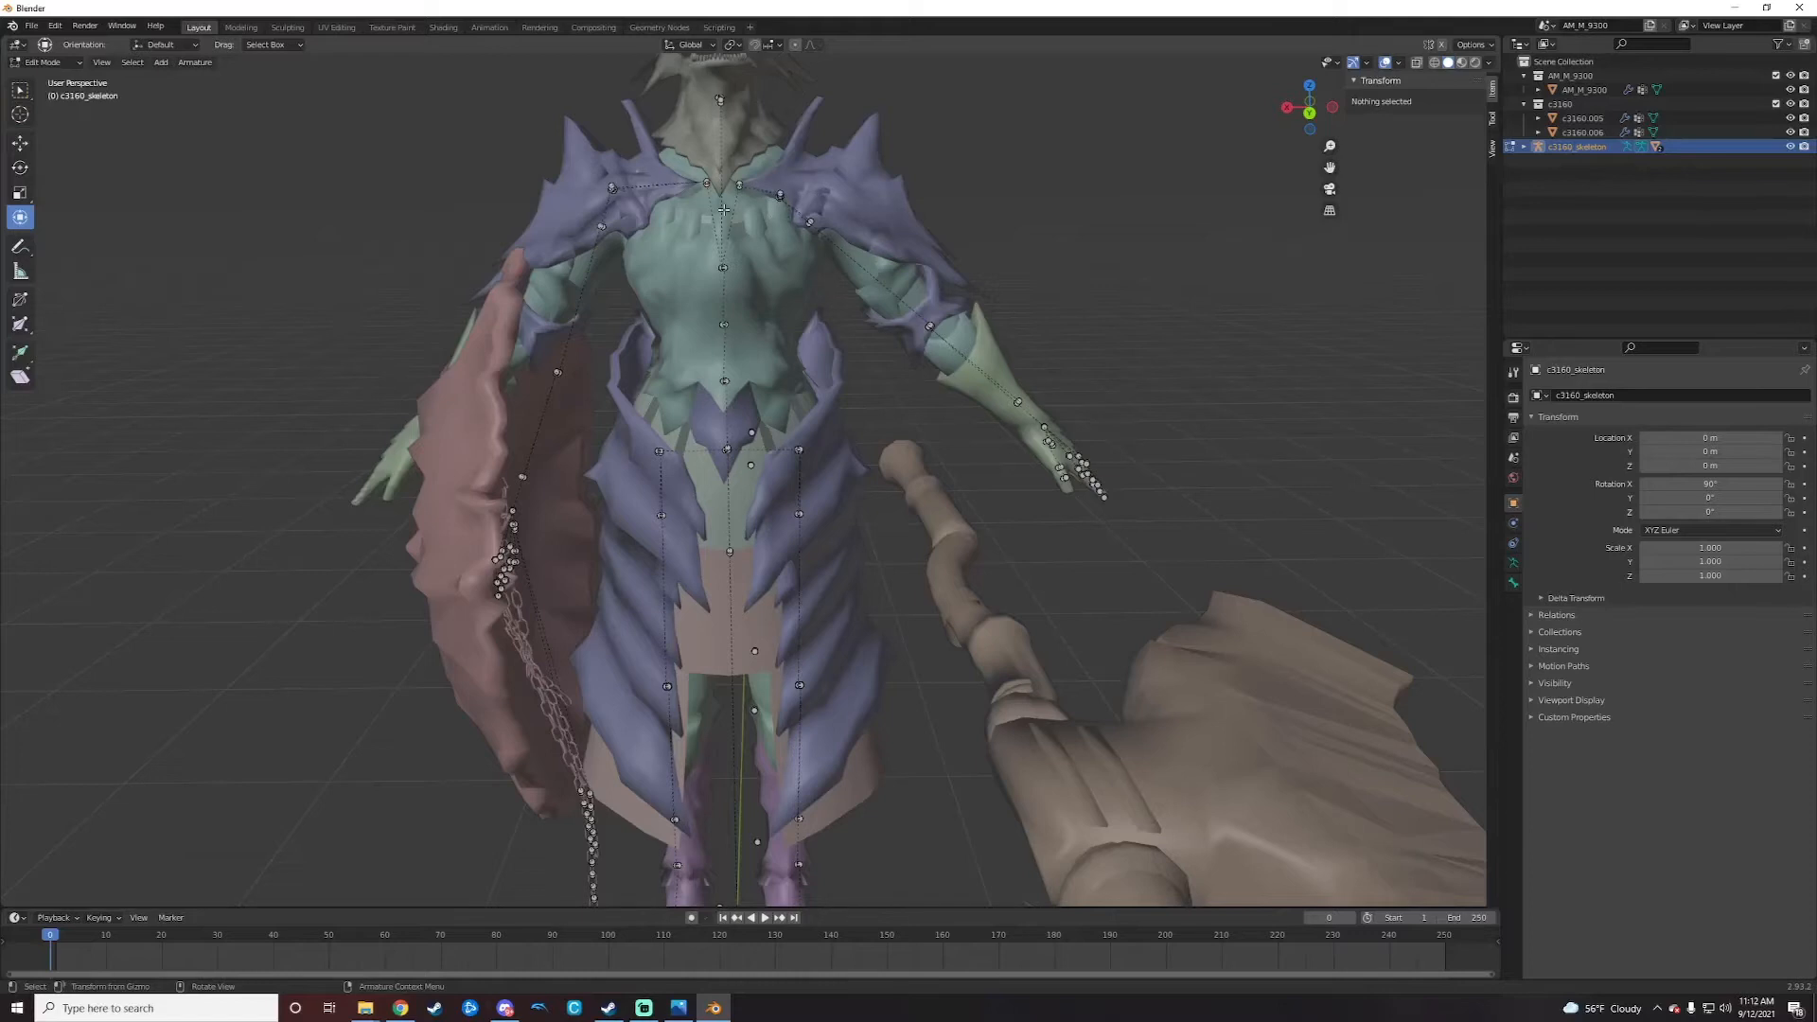
{"action": "left_click", "coordinate": [797, 210]}
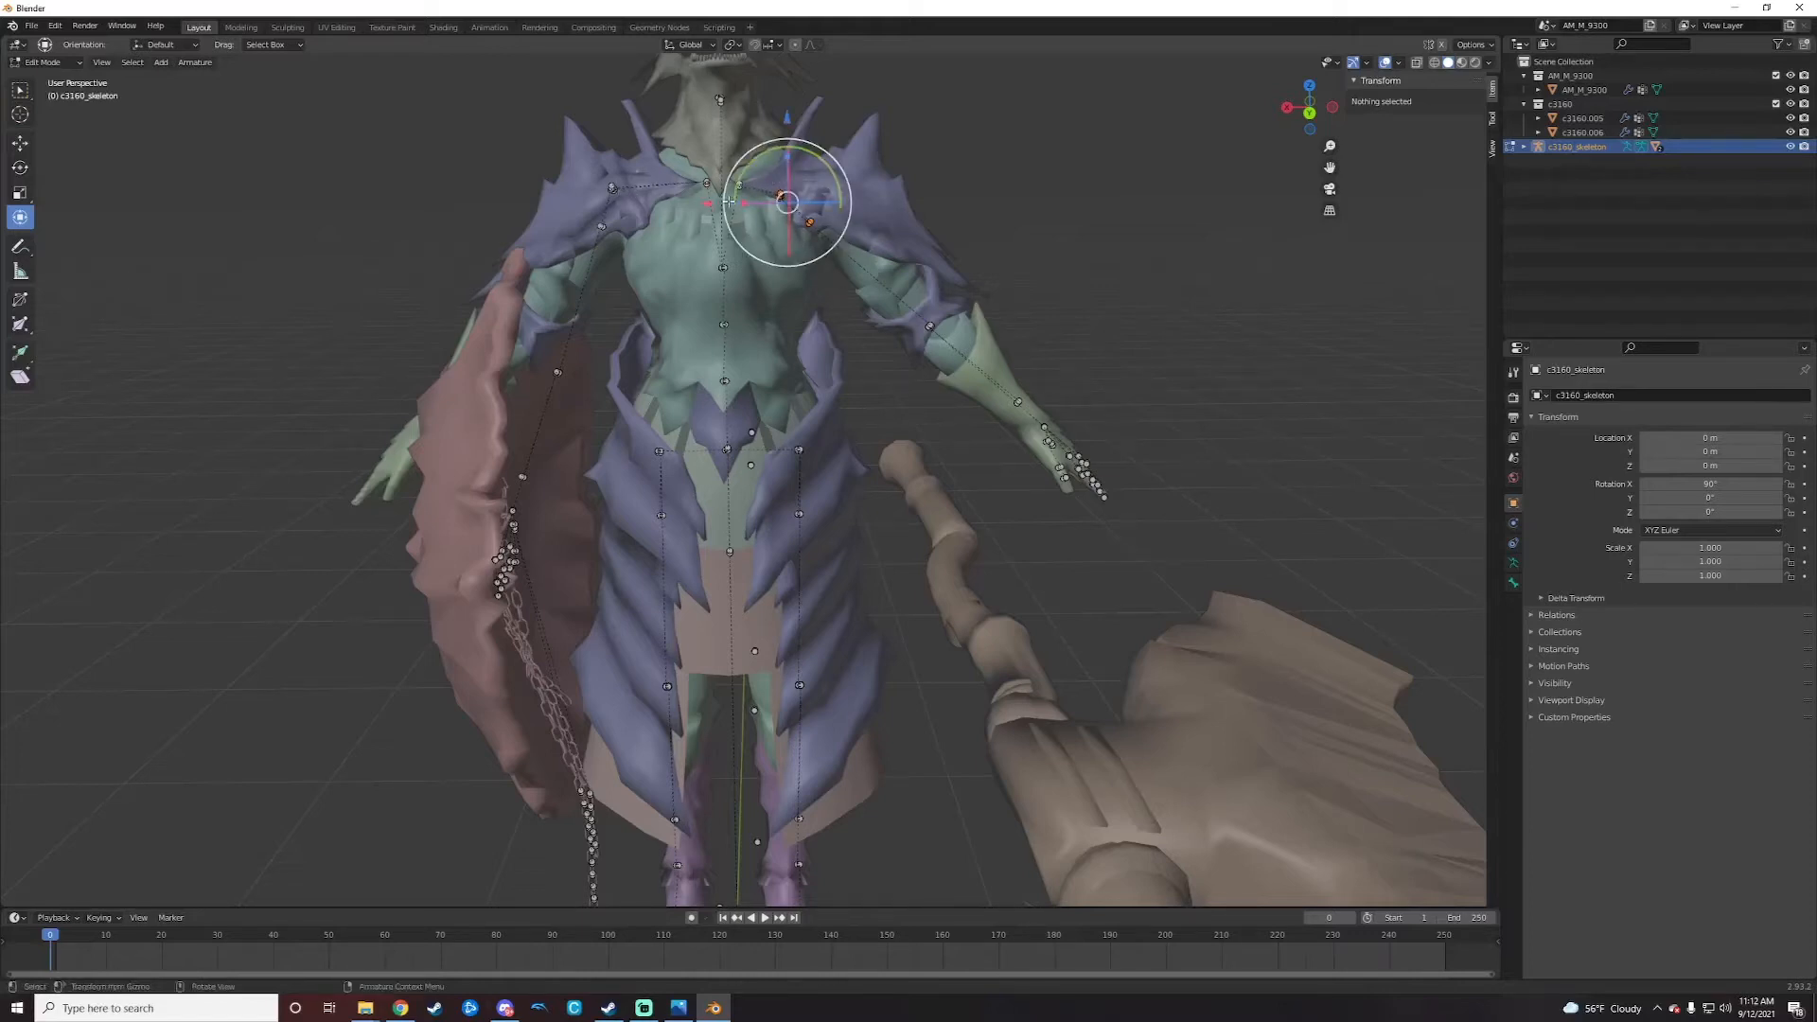
{"action": "key", "text": "g"}
{"action": "key", "text": "x"}
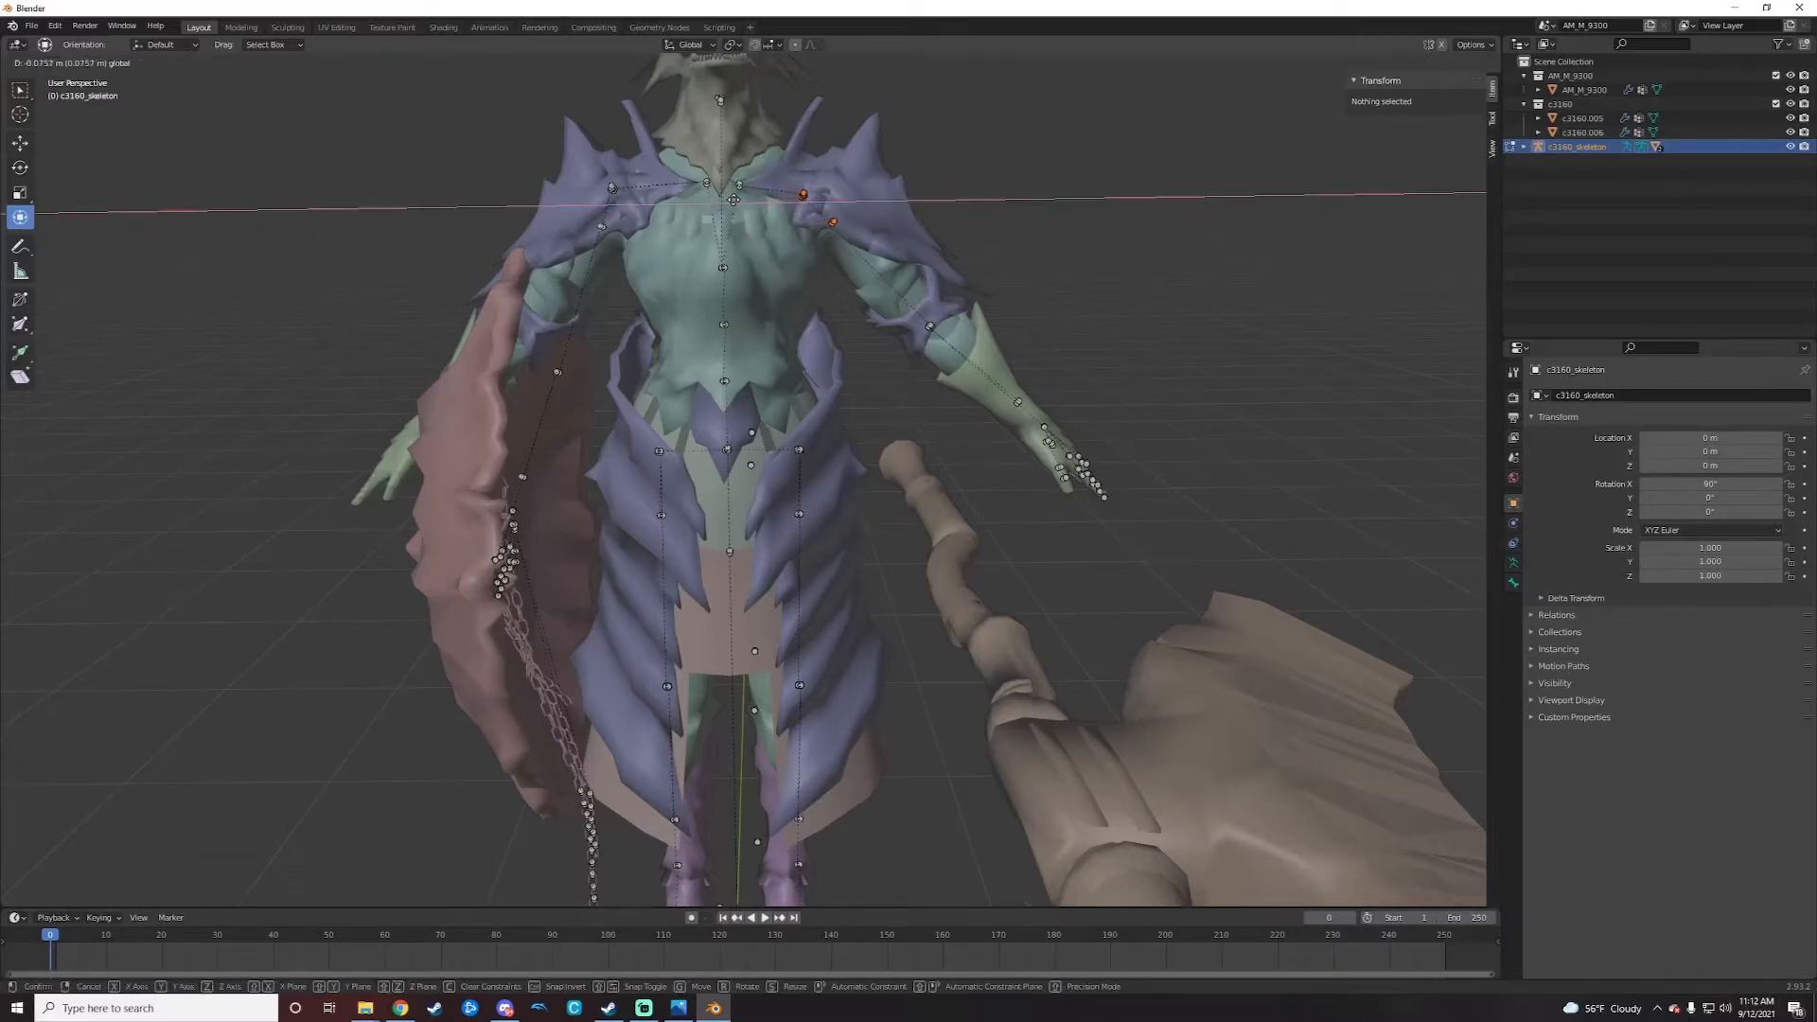
{"action": "left_click", "coordinate": [739, 200]}
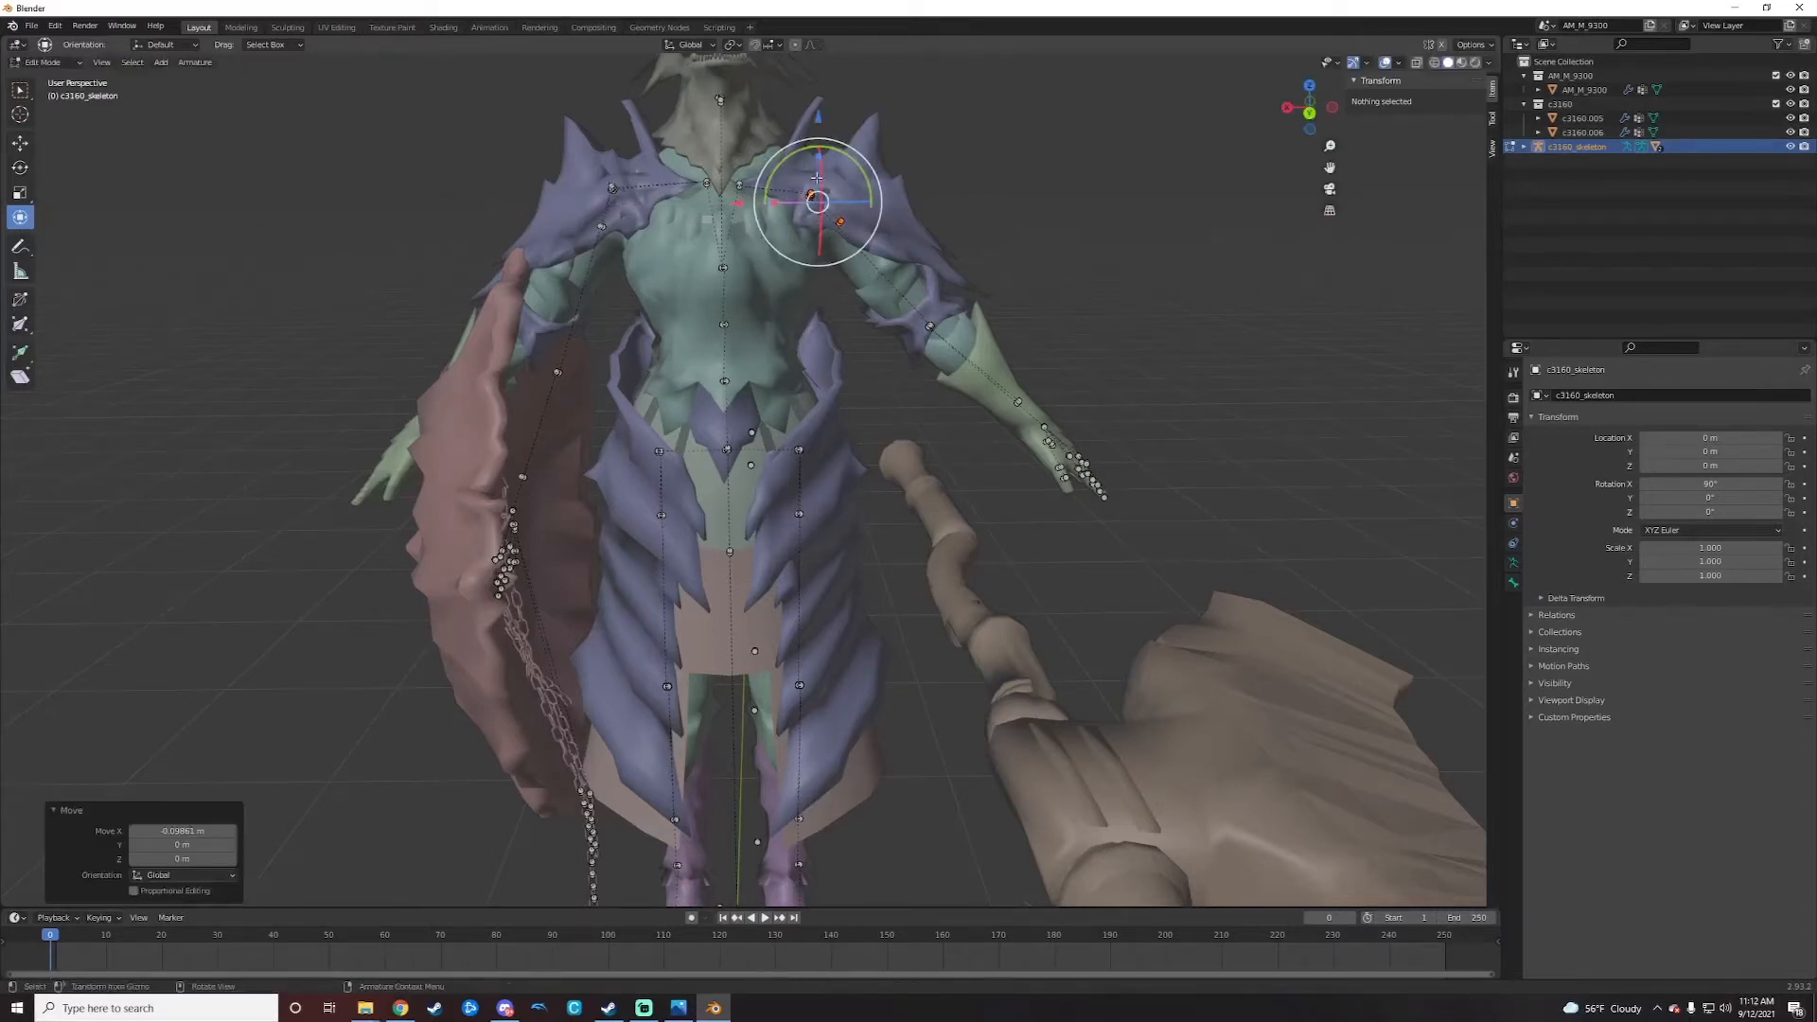
{"action": "left_click_drag", "start_coordinate": [818, 114], "coordinate": [823, 105]}
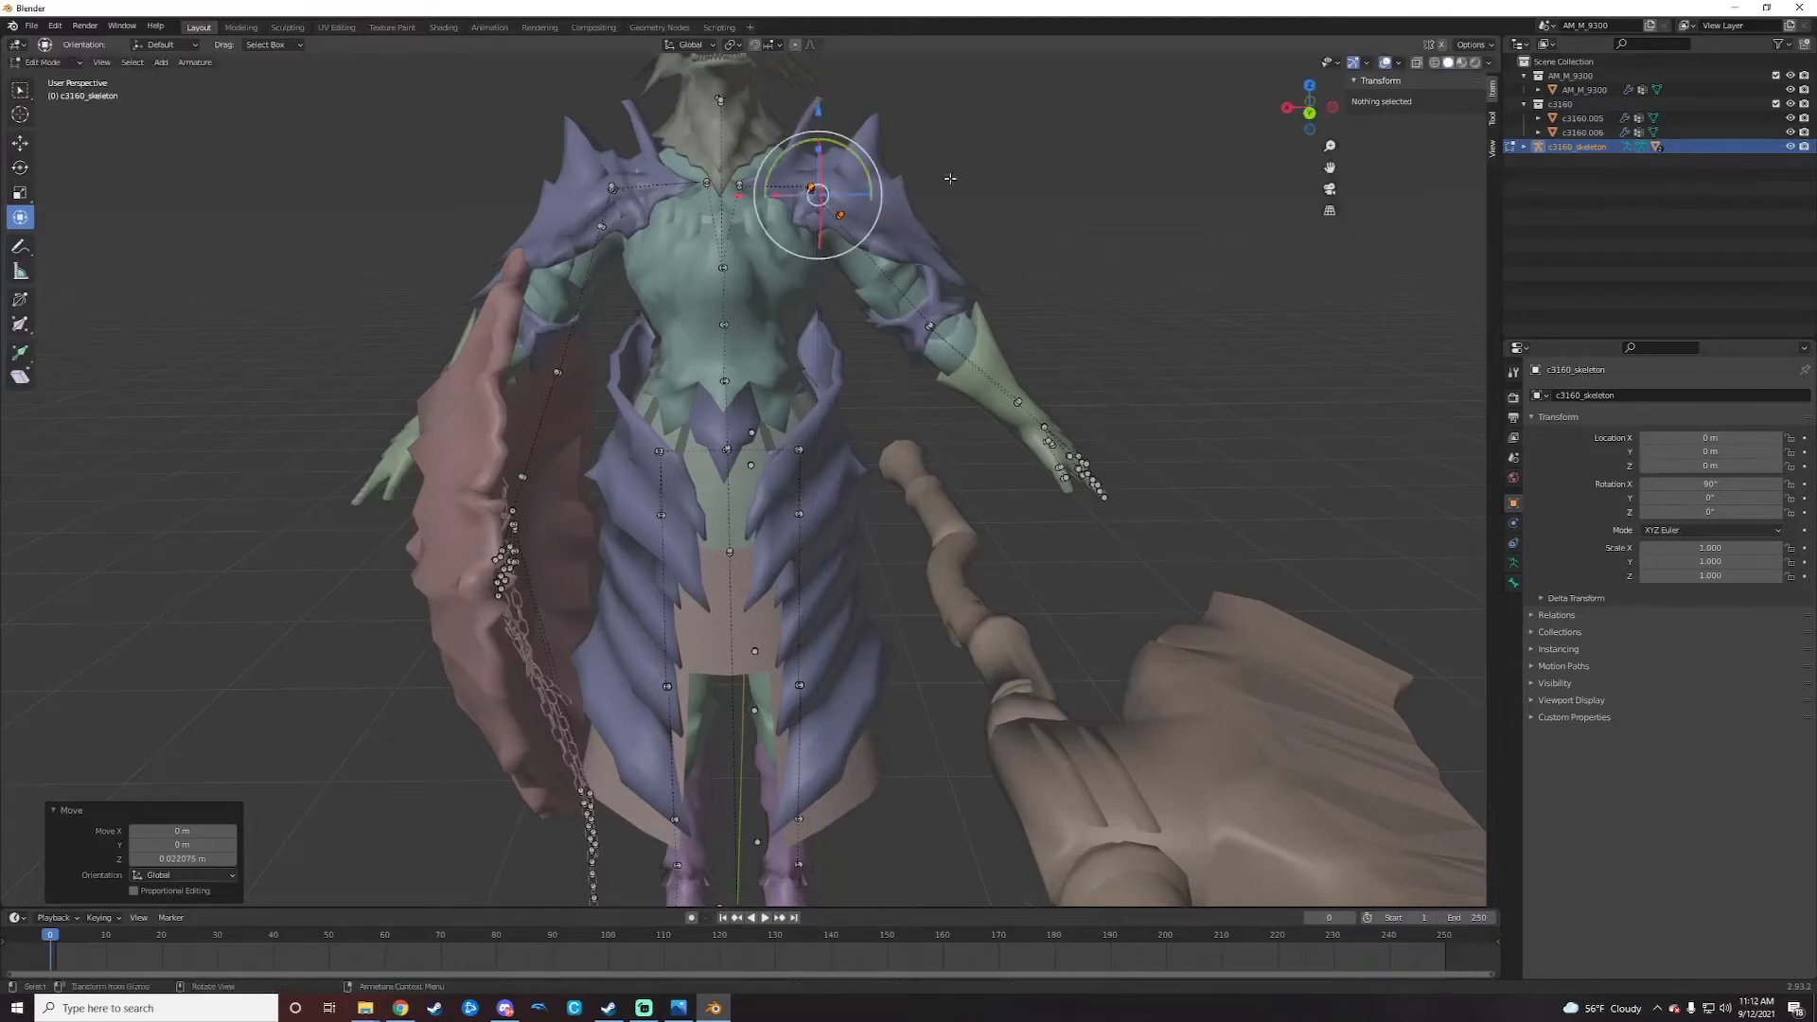
{"action": "left_click", "coordinate": [951, 179]}
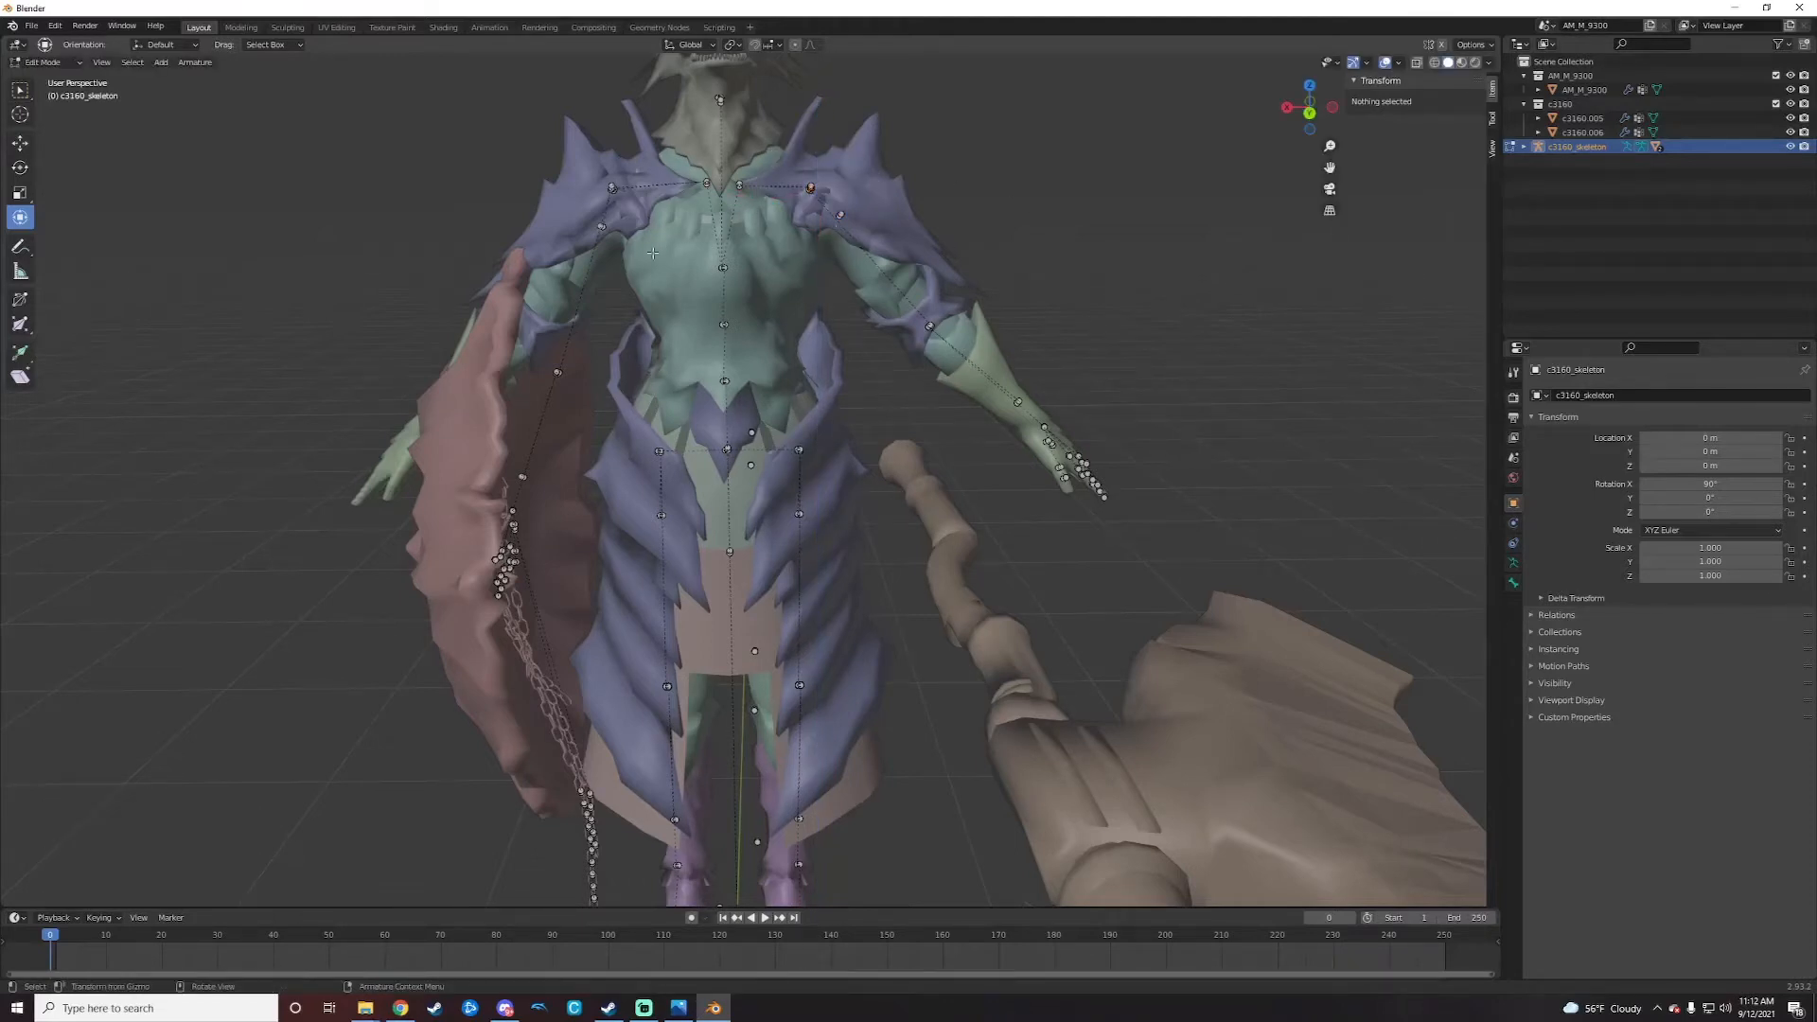
Step: Fit the shield-side arm bones to the arm by moving them outward, raising them about 0.26 m, rotating them and shifting about 0.11 m along Y
{"action": "left_click_drag", "start_coordinate": [635, 142], "coordinate": [444, 612]}
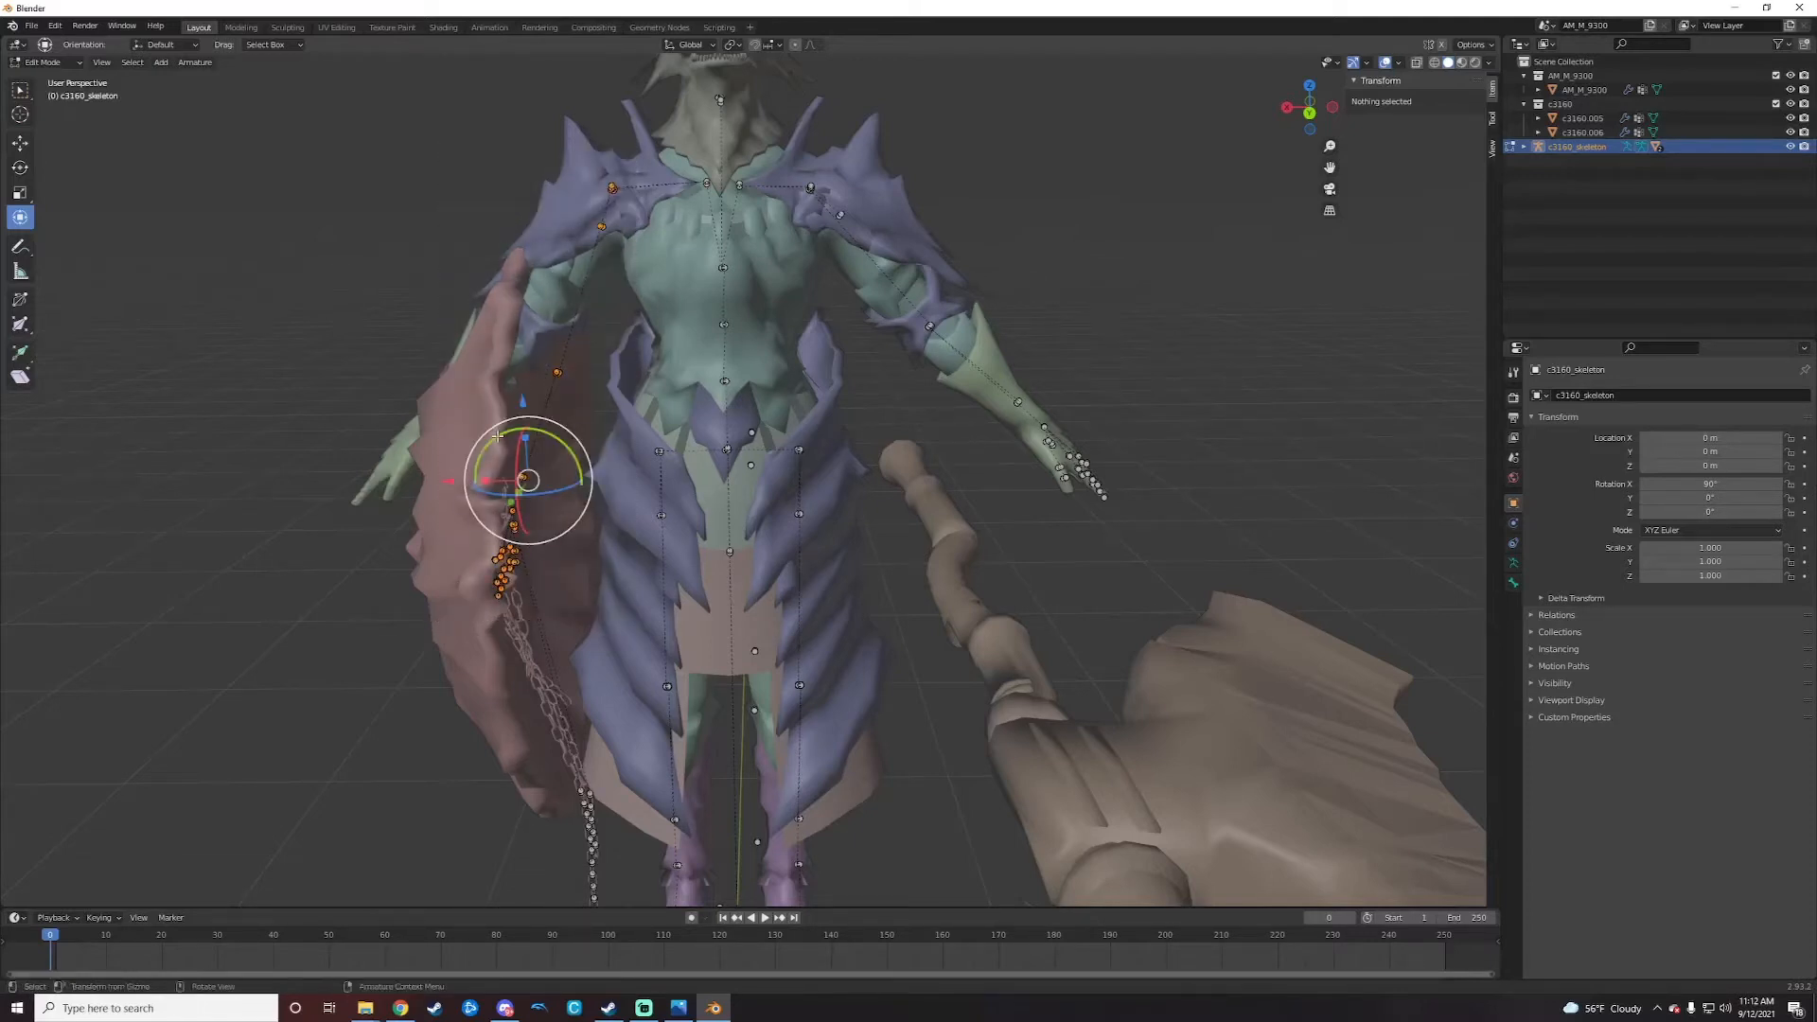
{"action": "left_click_drag", "start_coordinate": [513, 444], "coordinate": [442, 471]}
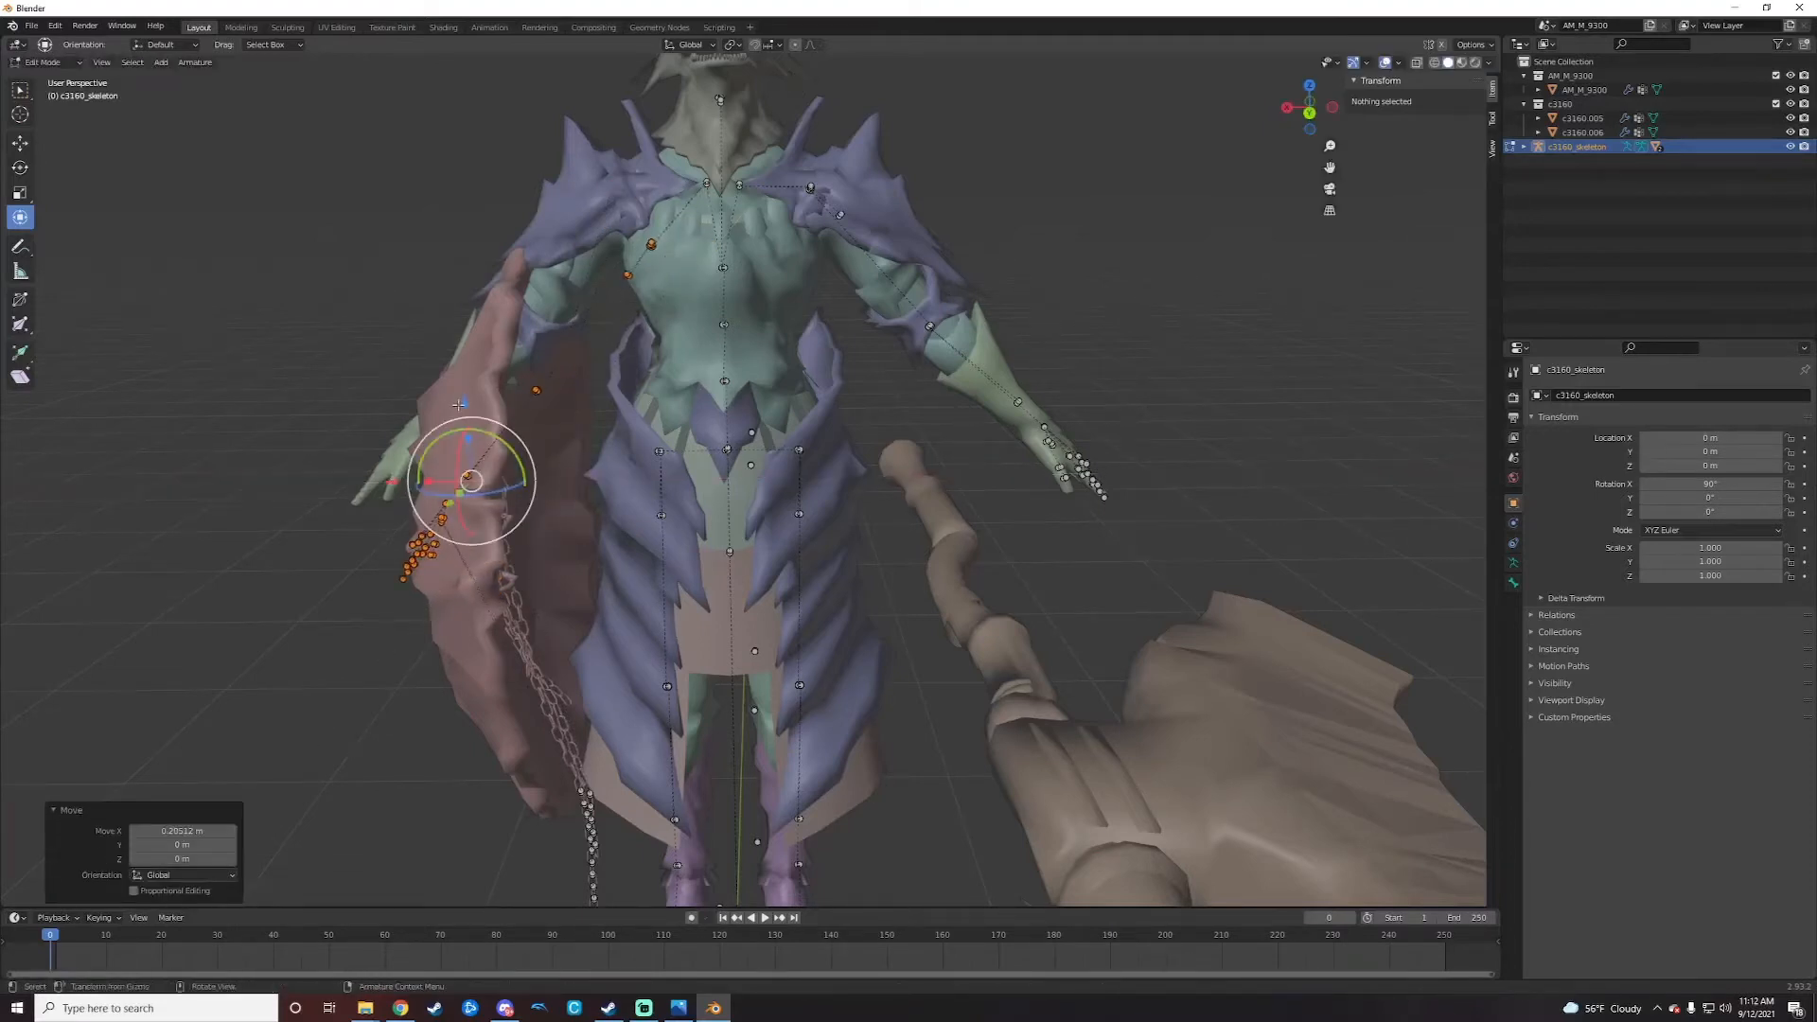
{"action": "left_click_drag", "start_coordinate": [465, 405], "coordinate": [457, 326]}
{"action": "left_click", "coordinate": [457, 326]}
{"action": "key", "text": "r"}
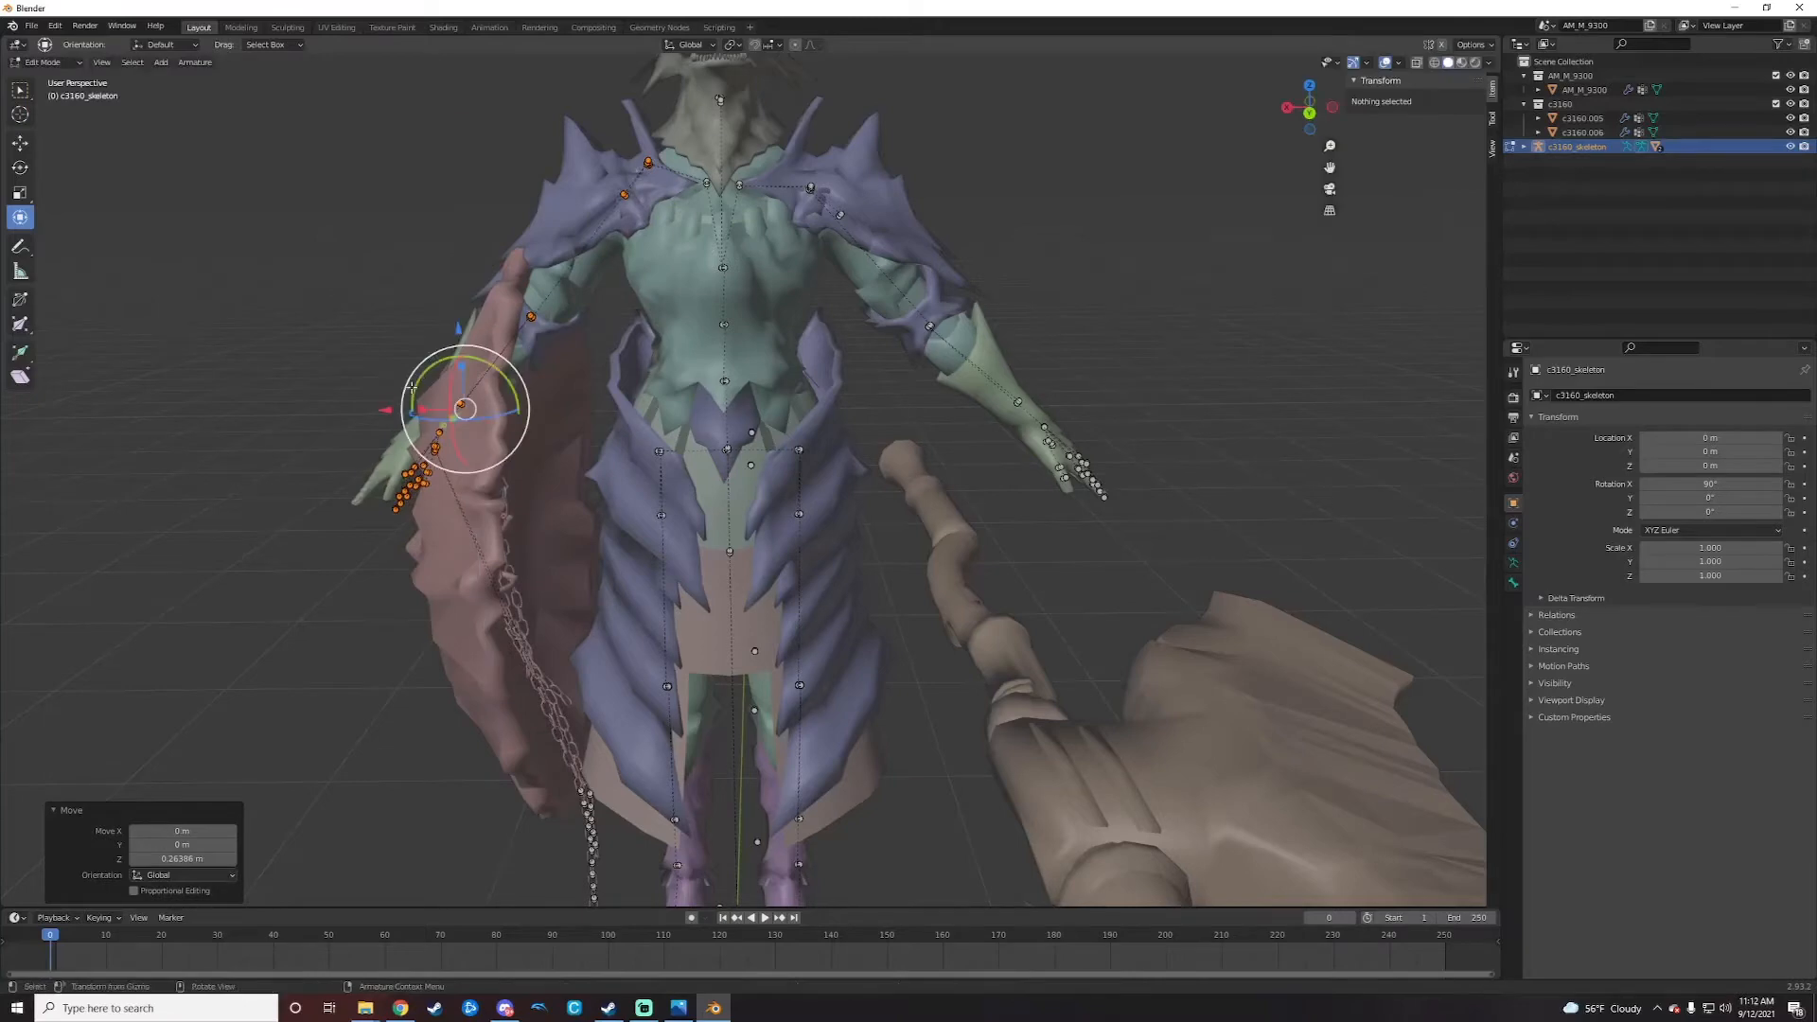
{"action": "left_click", "coordinate": [419, 380]}
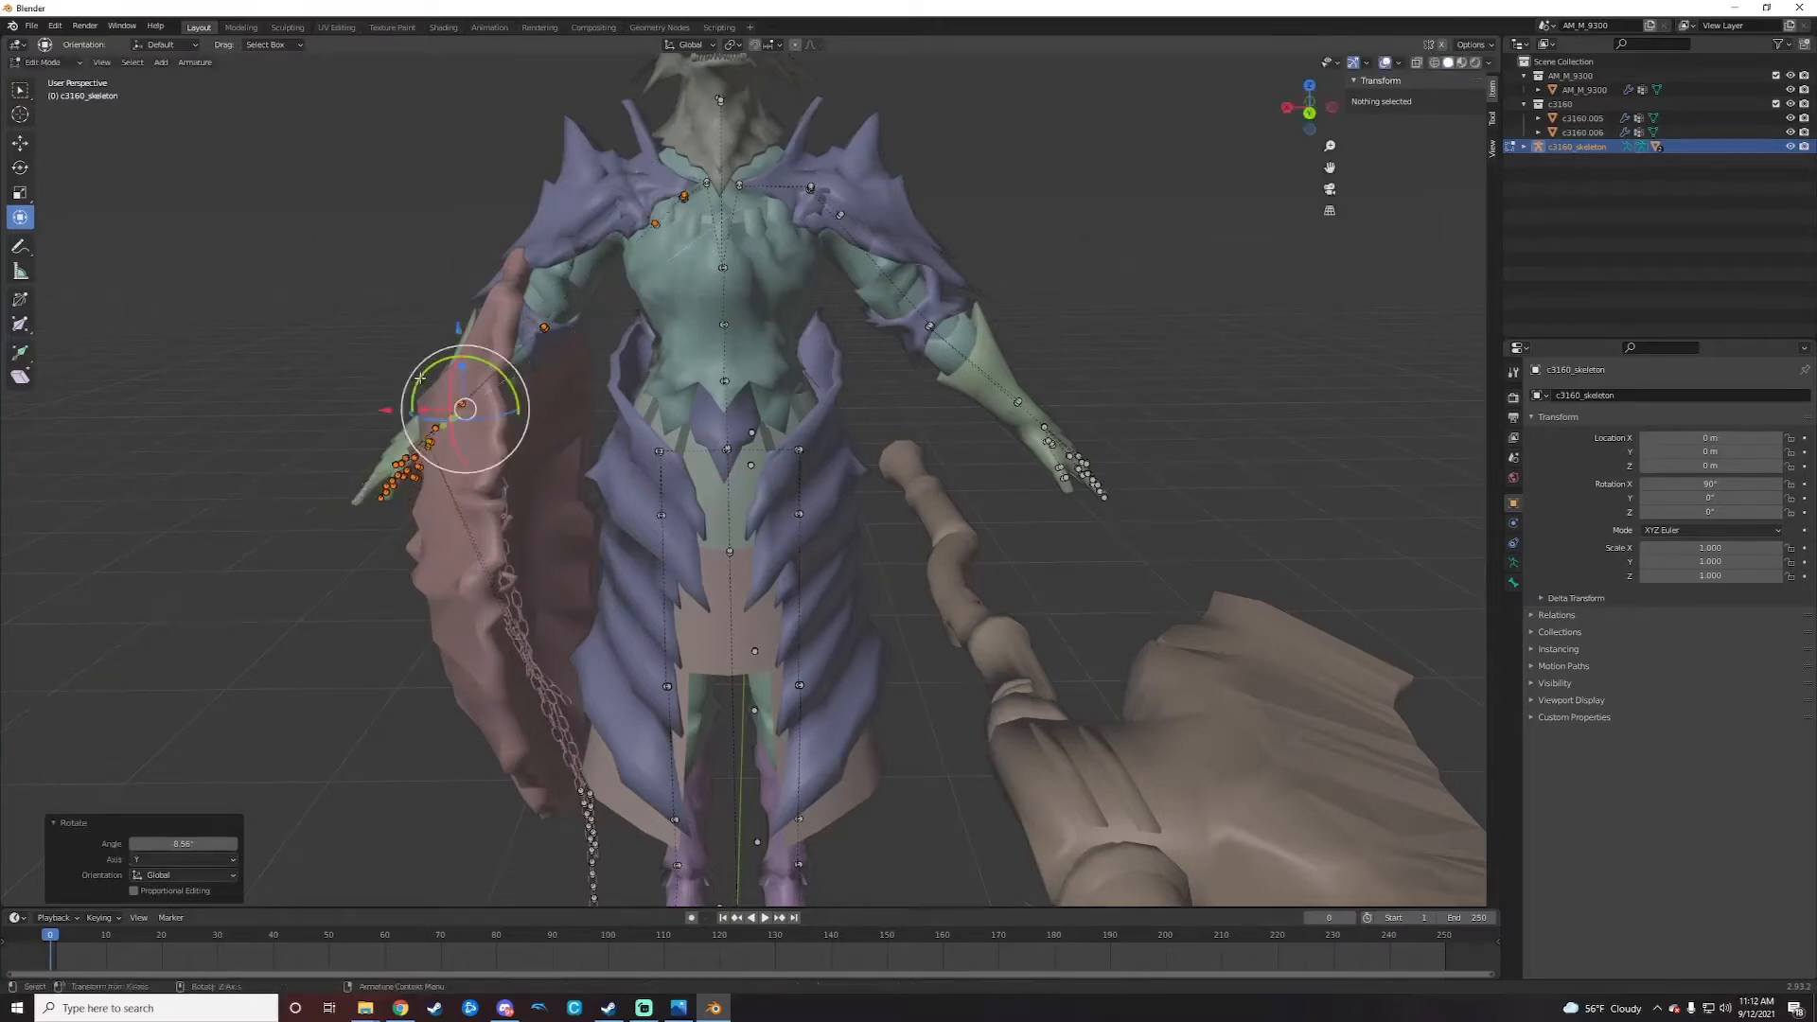
{"action": "middle_click_drag", "start_coordinate": [293, 371], "coordinate": [444, 384]}
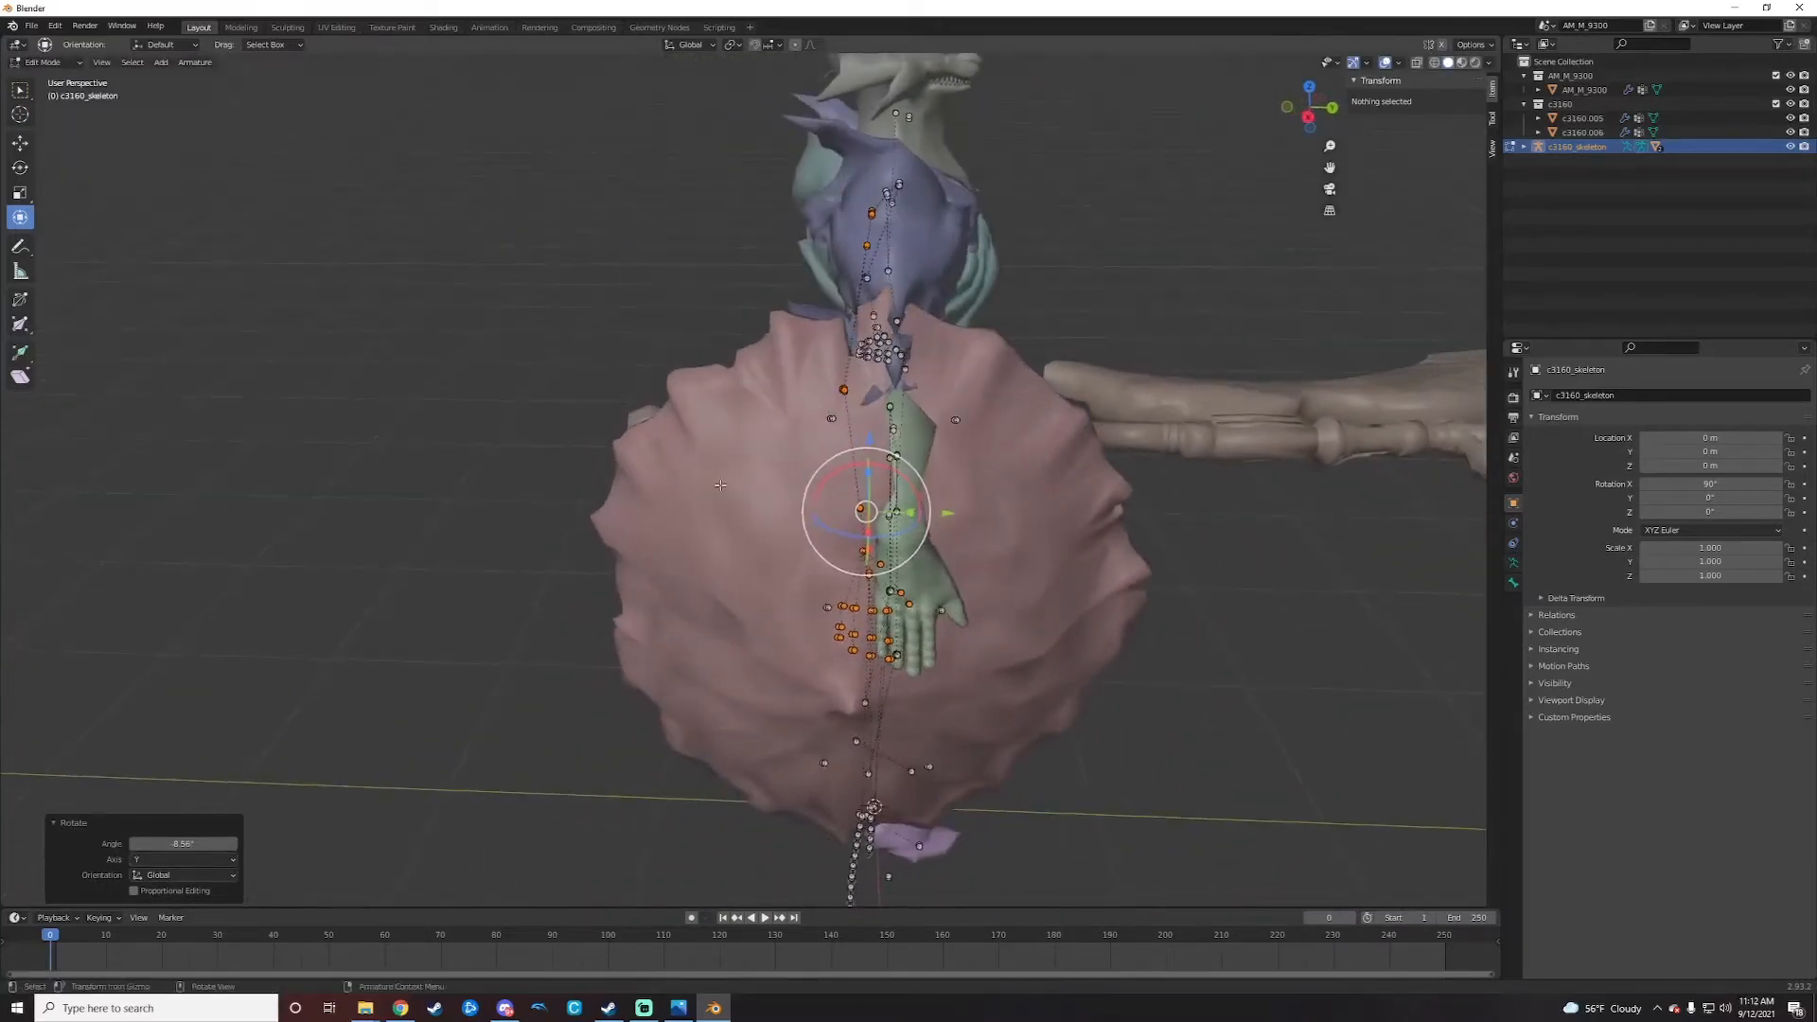
{"action": "left_click_drag", "start_coordinate": [940, 517], "coordinate": [986, 512]}
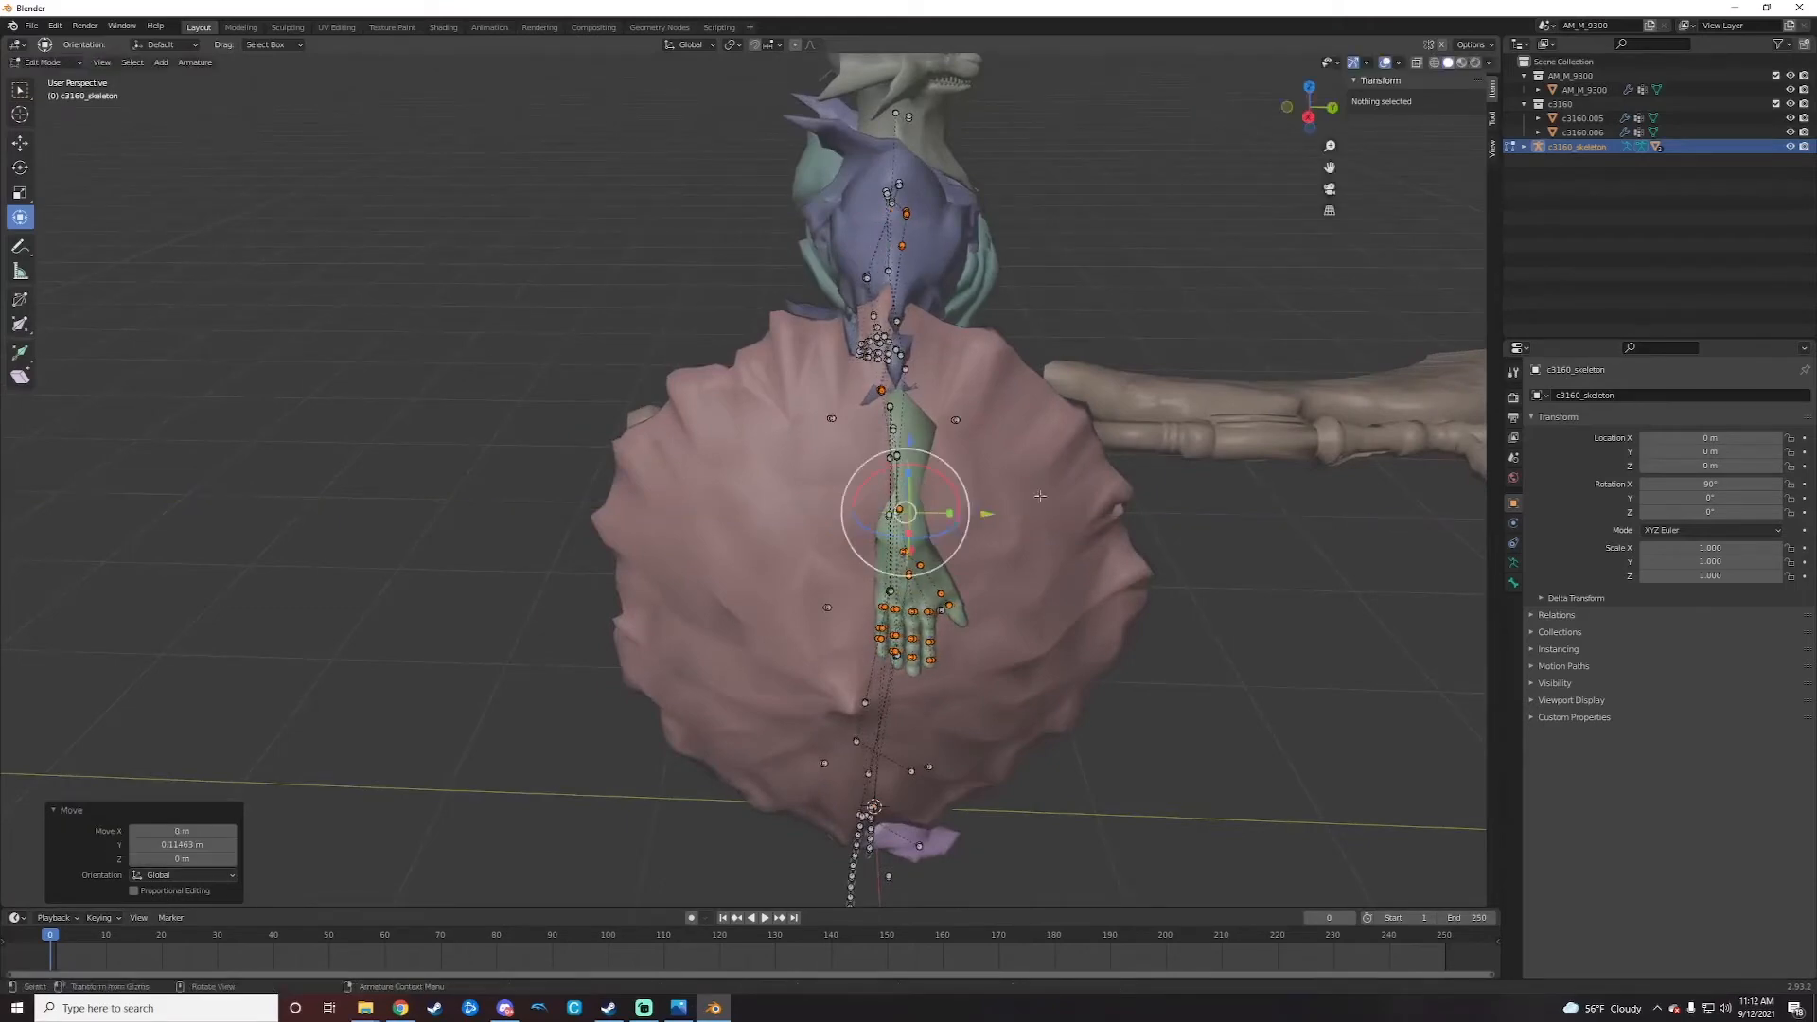
Step: Raise the shield-side shoulder joints about 0.07 m, shift them outward along X and lower them about 0.03 m to fit the armor's shoulder
{"action": "middle_click_drag", "start_coordinate": [986, 513], "coordinate": [811, 407]}
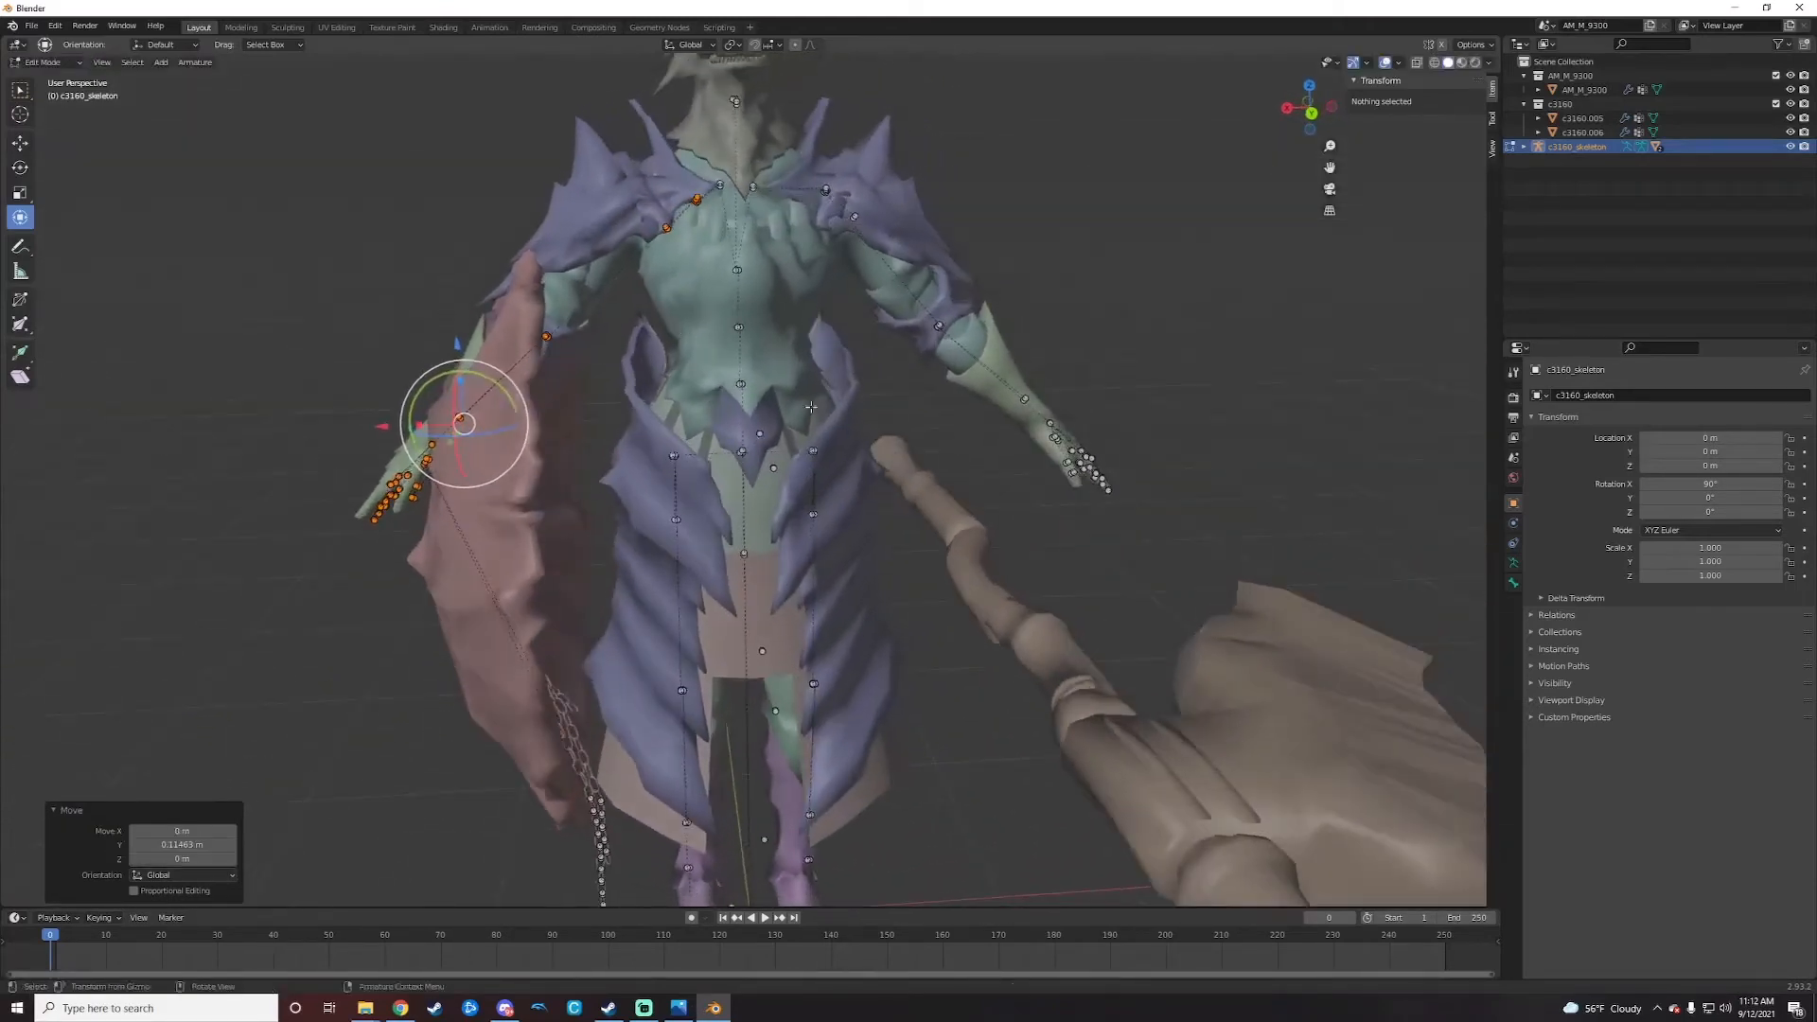
{"action": "left_click", "coordinate": [661, 234]}
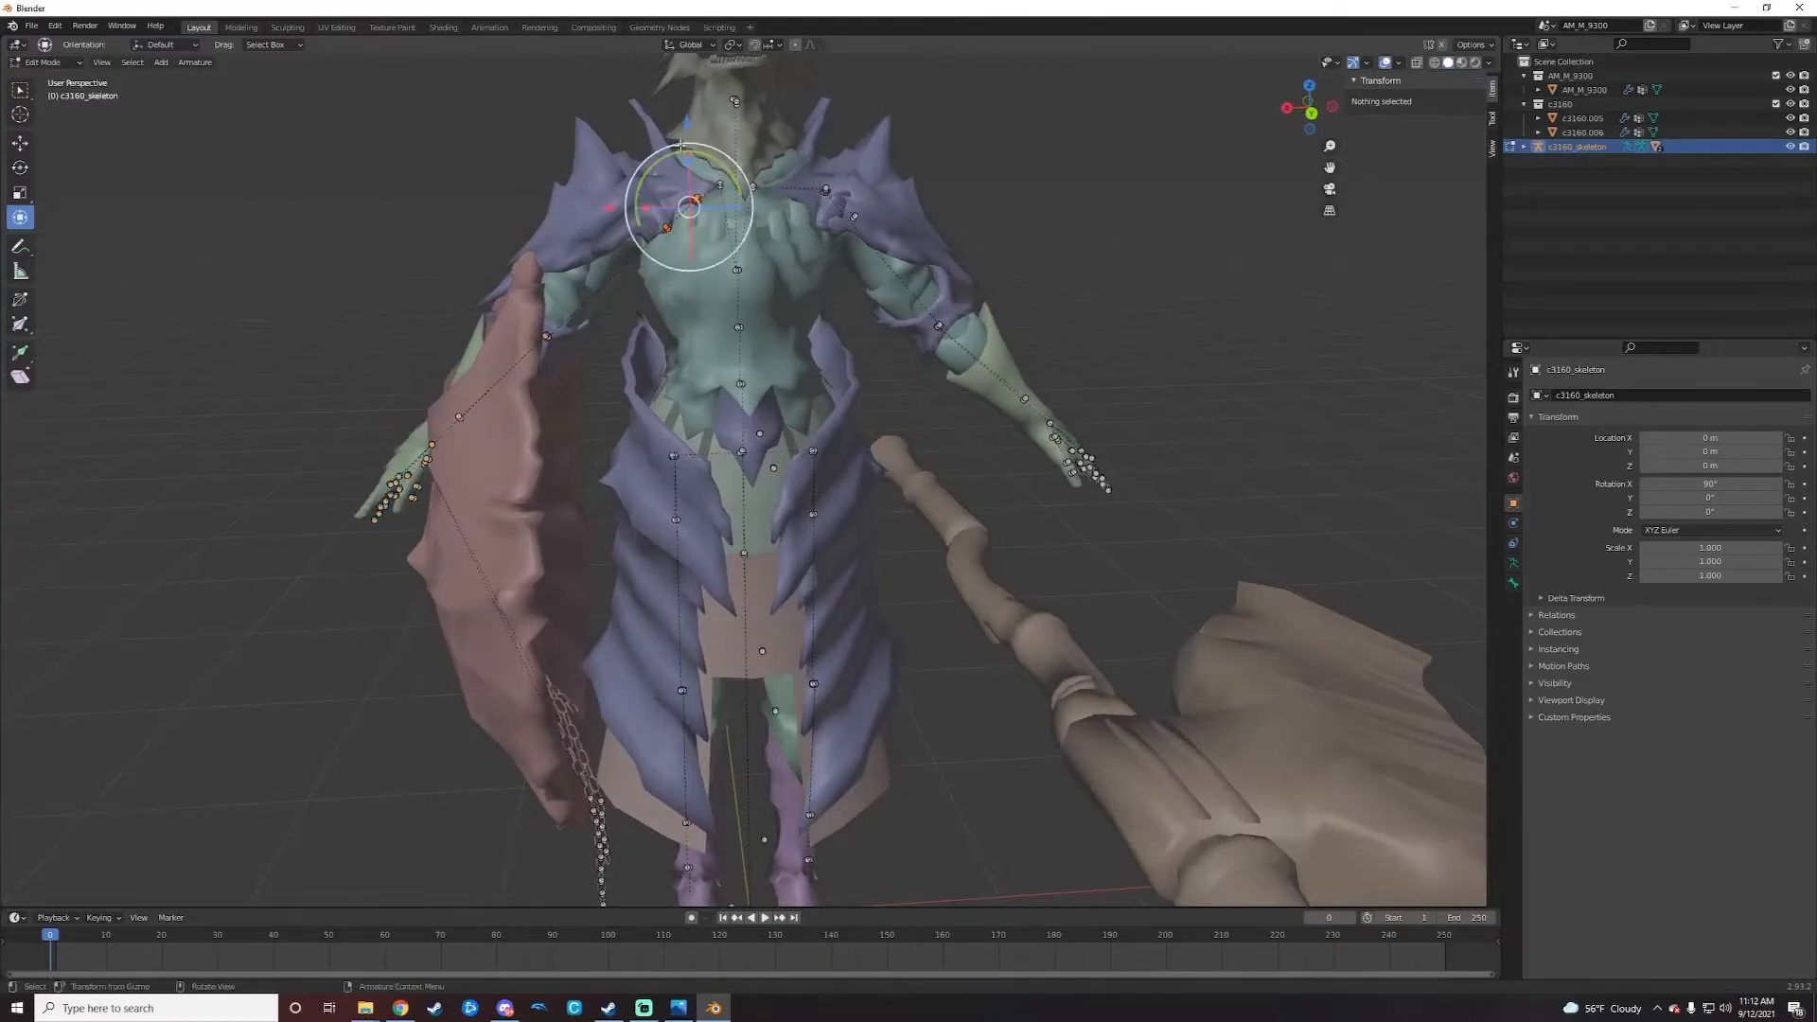
{"action": "left_click_drag", "start_coordinate": [686, 123], "coordinate": [687, 103]}
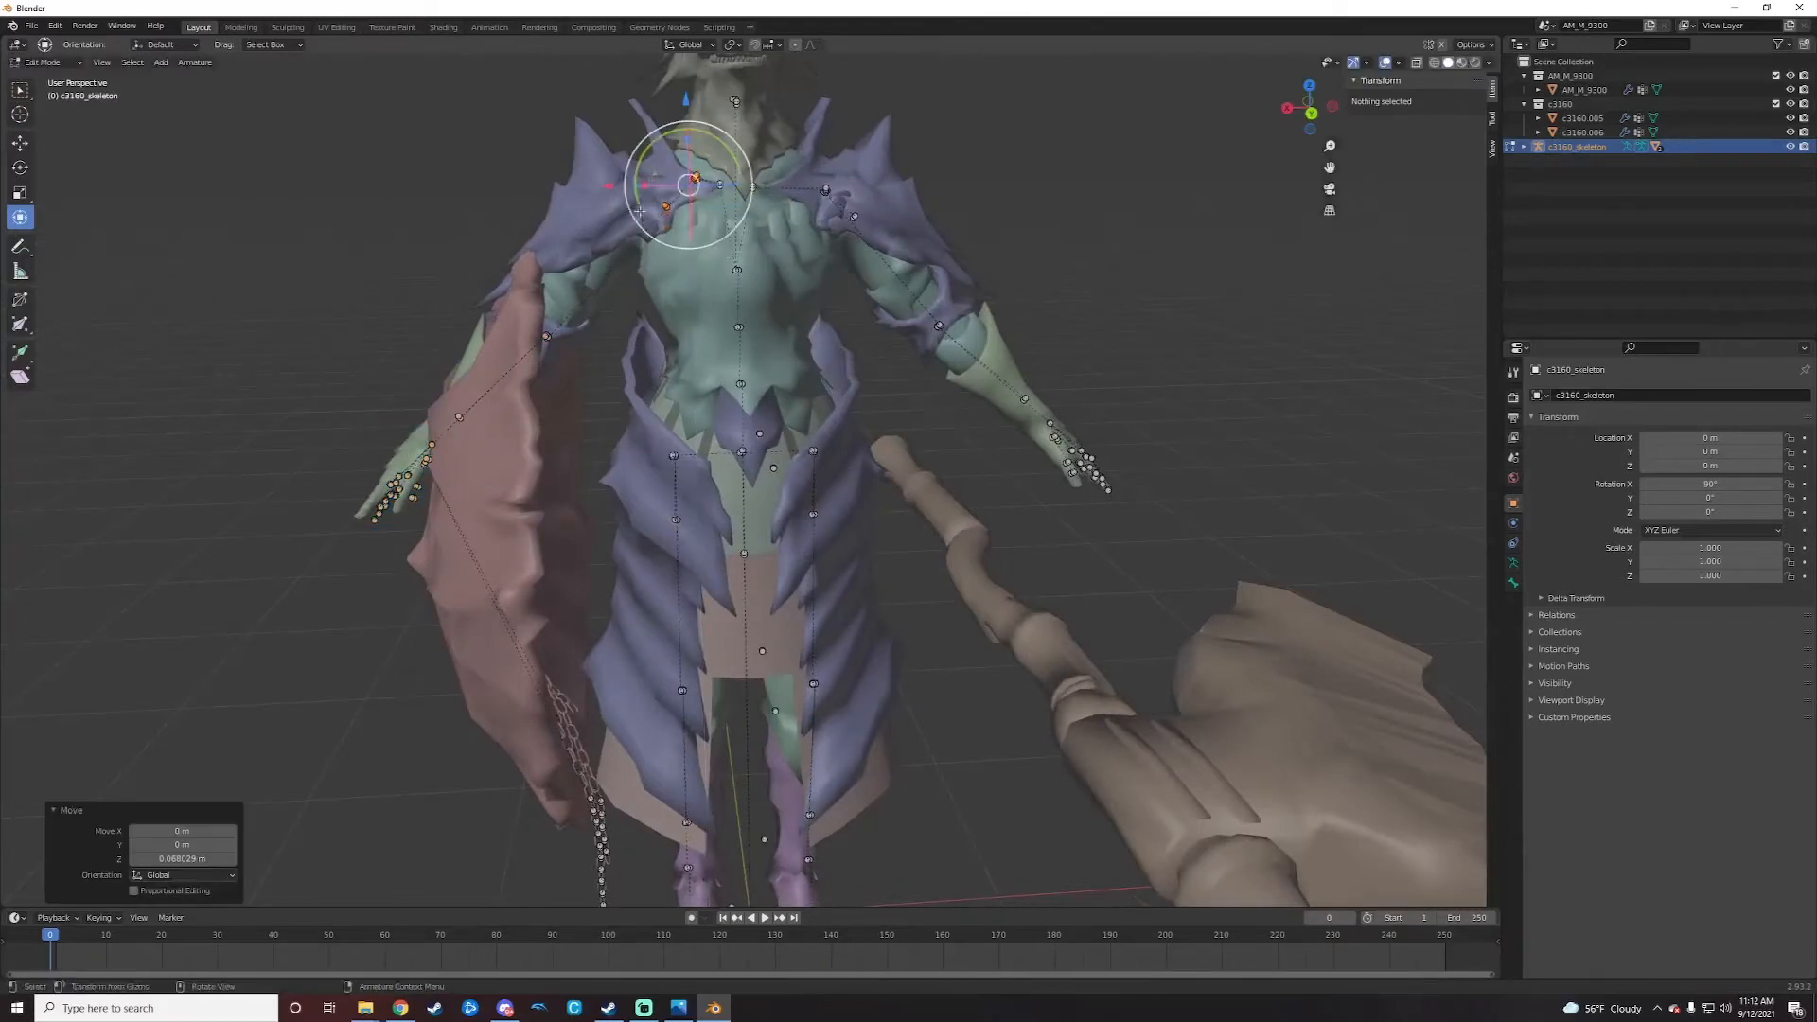
{"action": "left_click_drag", "start_coordinate": [609, 186], "coordinate": [577, 186]}
{"action": "left_click_drag", "start_coordinate": [657, 102], "coordinate": [651, 110]}
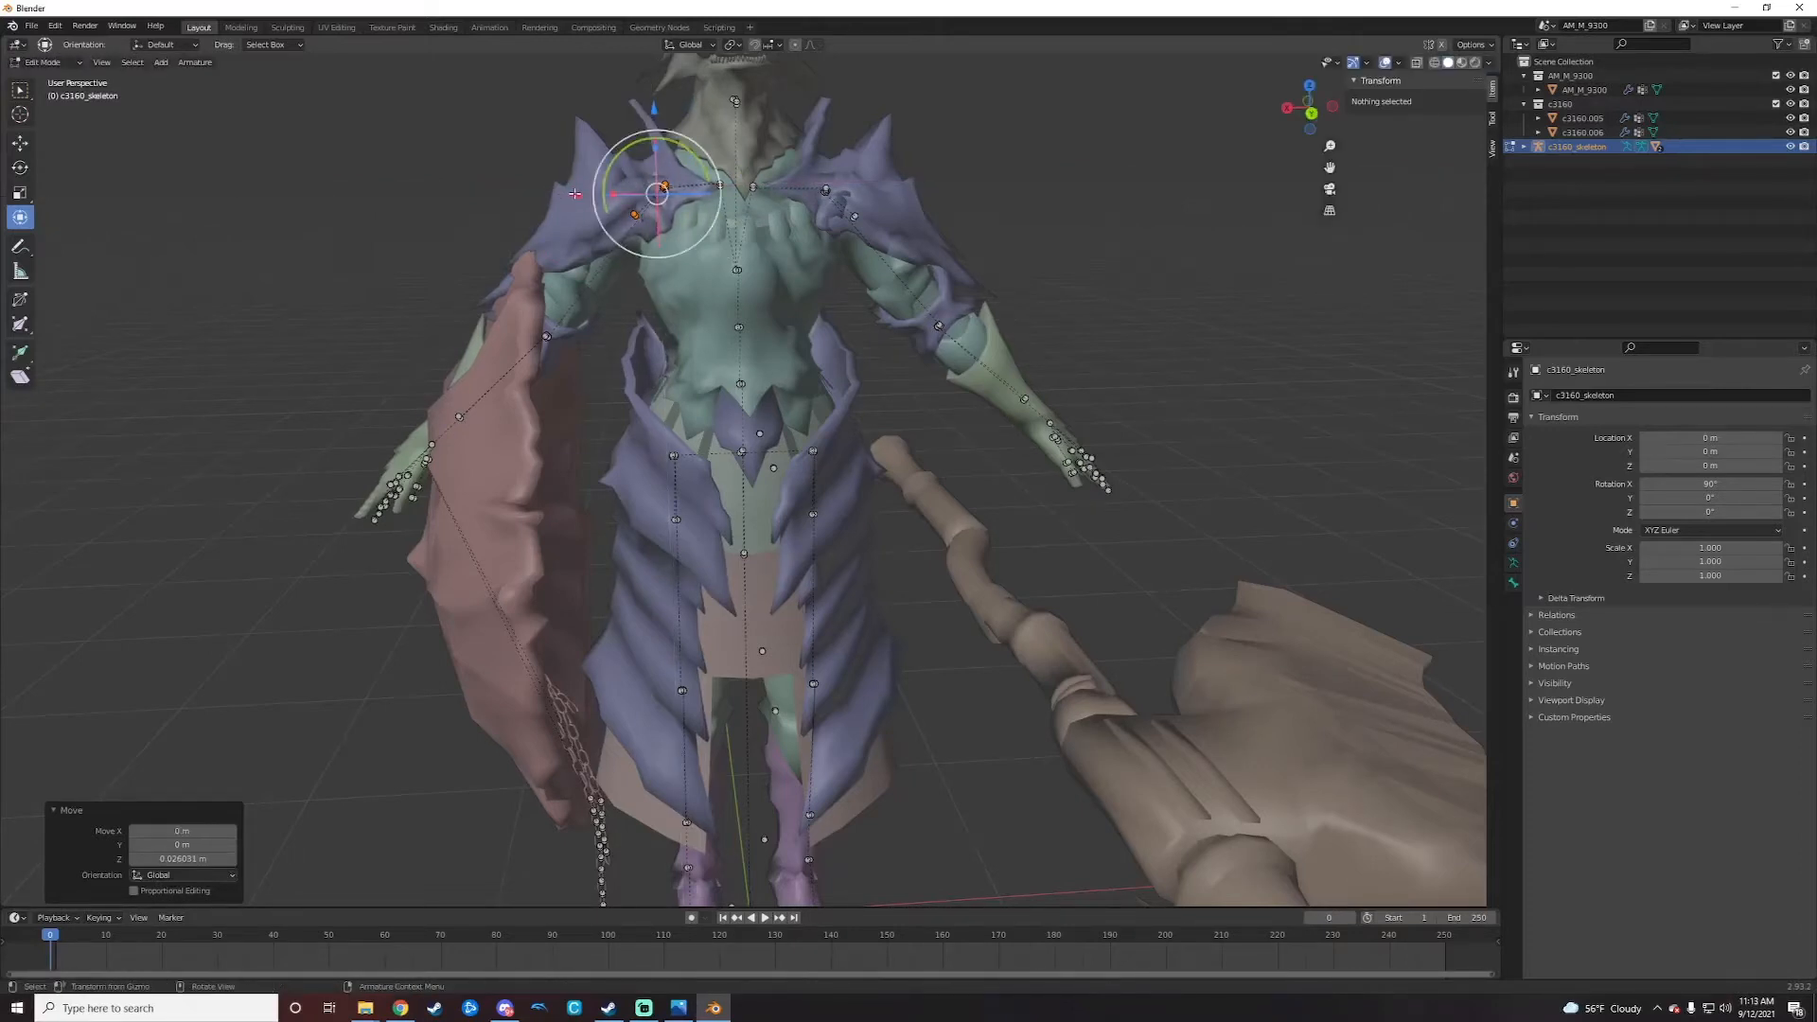
Step: Shift the shield-side shoulder joints about 0.04 m outward along X, and nudge the shield-side elbow joint up and about 0.01 m along X
{"action": "left_click_drag", "start_coordinate": [575, 193], "coordinate": [558, 188]}
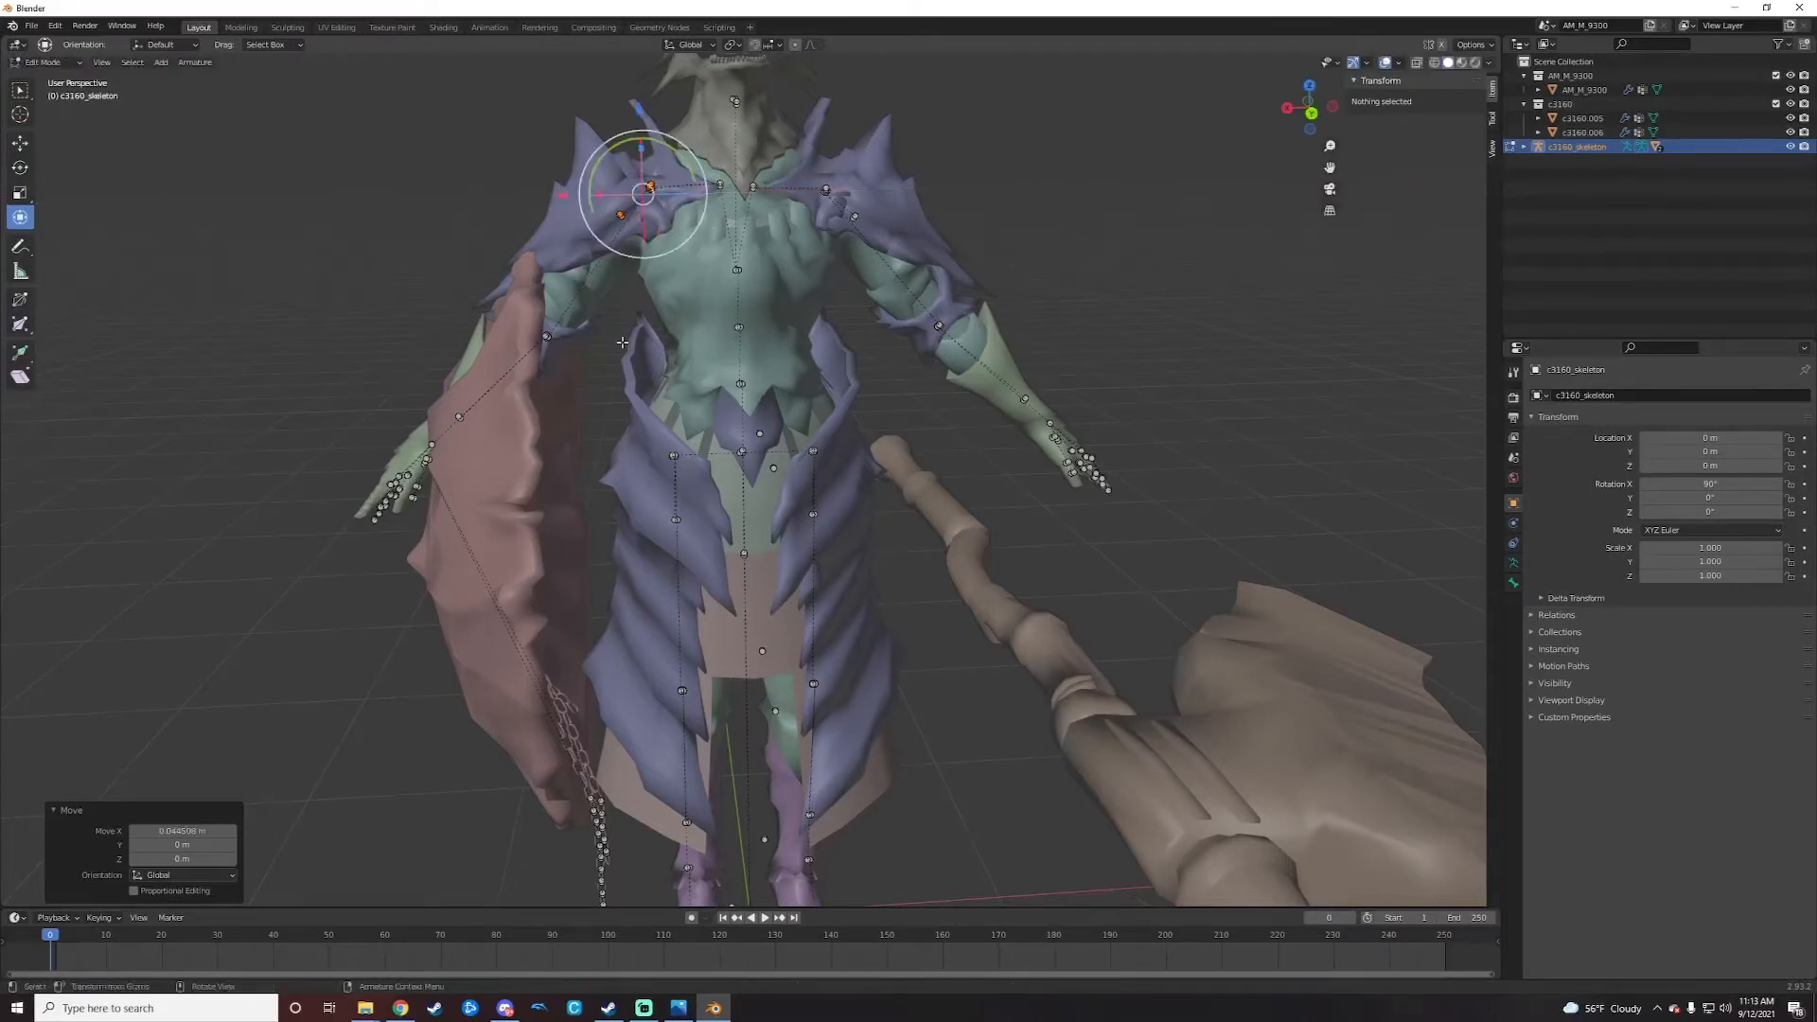
{"action": "scroll", "coordinate": [802, 384], "scroll_direction": "up", "scroll_amount": 5}
{"action": "middle_click_drag", "start_coordinate": [802, 384], "coordinate": [1063, 408]}
{"action": "left_click", "coordinate": [923, 301]}
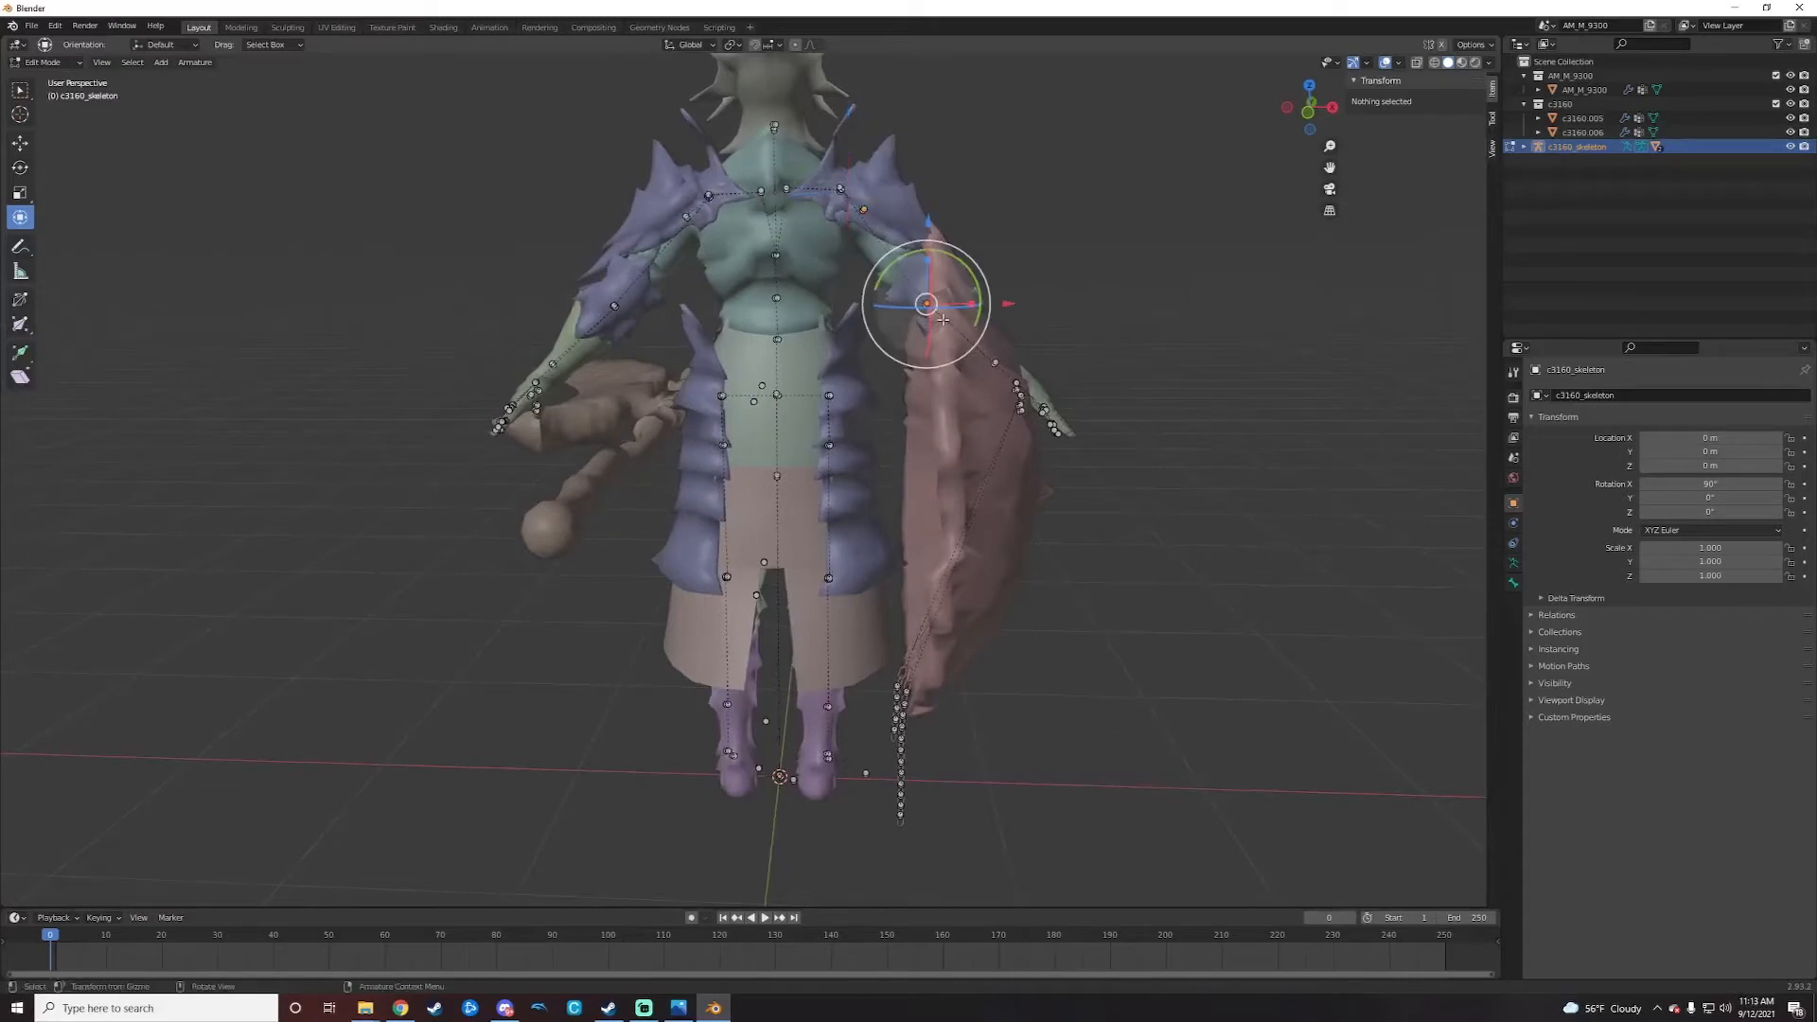
{"action": "left_click_drag", "start_coordinate": [927, 219], "coordinate": [929, 207]}
{"action": "left_click_drag", "start_coordinate": [1007, 294], "coordinate": [1011, 293]}
Step: Shift the weapon-side leg bones slightly inward along X and the shield-side leg bones about 0.03 m inward to match the legs
{"action": "middle_click_drag", "start_coordinate": [1152, 297], "coordinate": [818, 387]}
{"action": "middle_click_drag", "start_coordinate": [459, 458], "coordinate": [492, 476]}
{"action": "scroll", "coordinate": [814, 525], "scroll_direction": "down", "scroll_amount": 2}
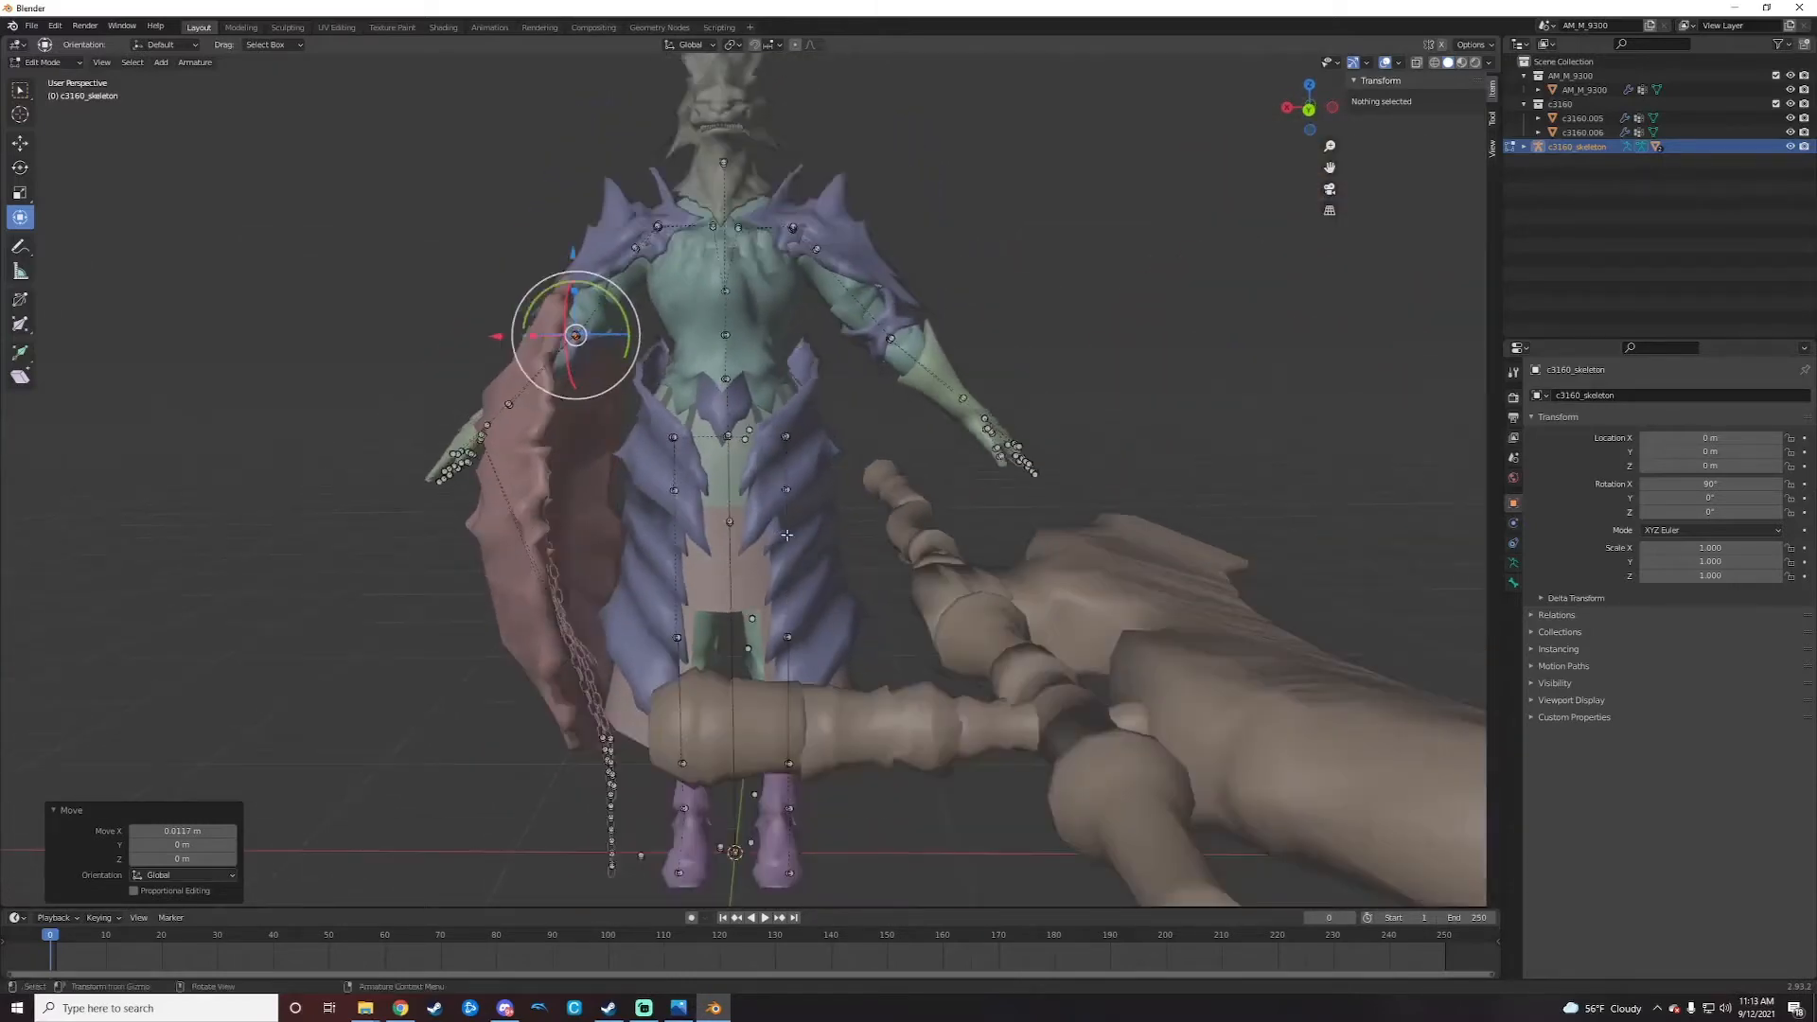
{"action": "middle_click_drag", "start_coordinate": [828, 532], "coordinate": [819, 558]}
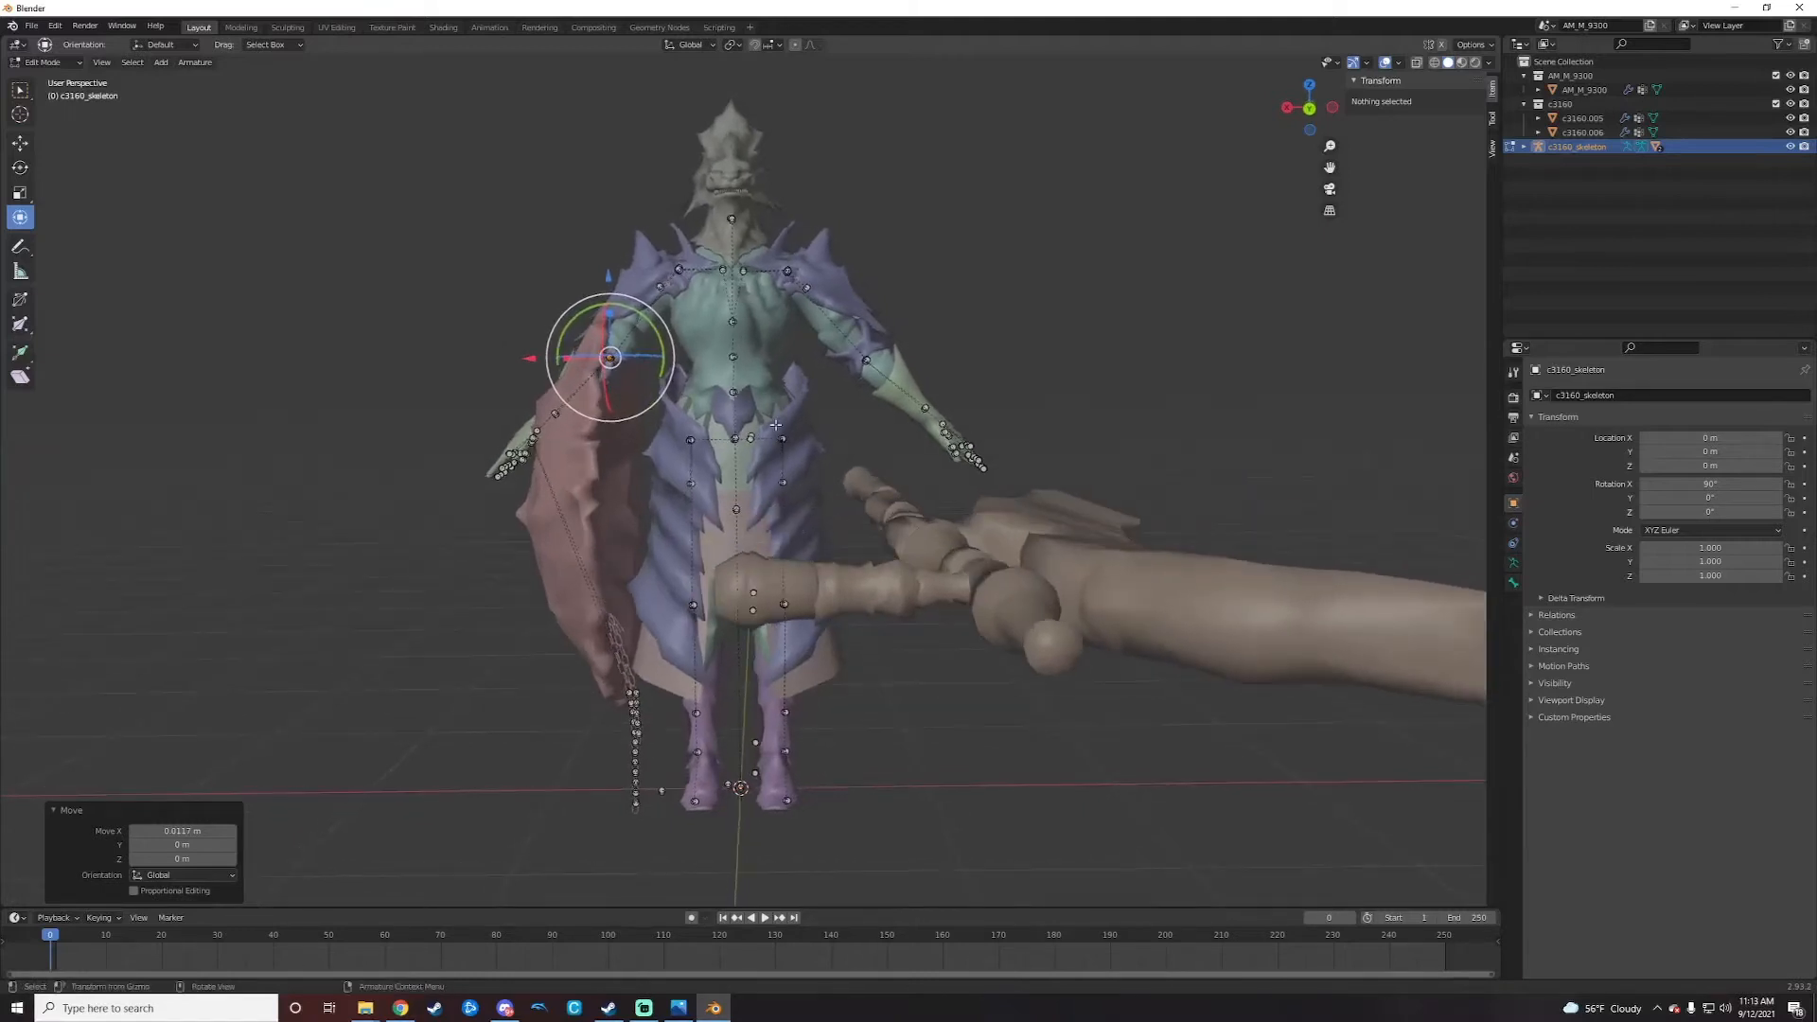
{"action": "left_click_drag", "start_coordinate": [775, 426], "coordinate": [829, 832]}
{"action": "middle_click_drag", "start_coordinate": [871, 740], "coordinate": [808, 641]}
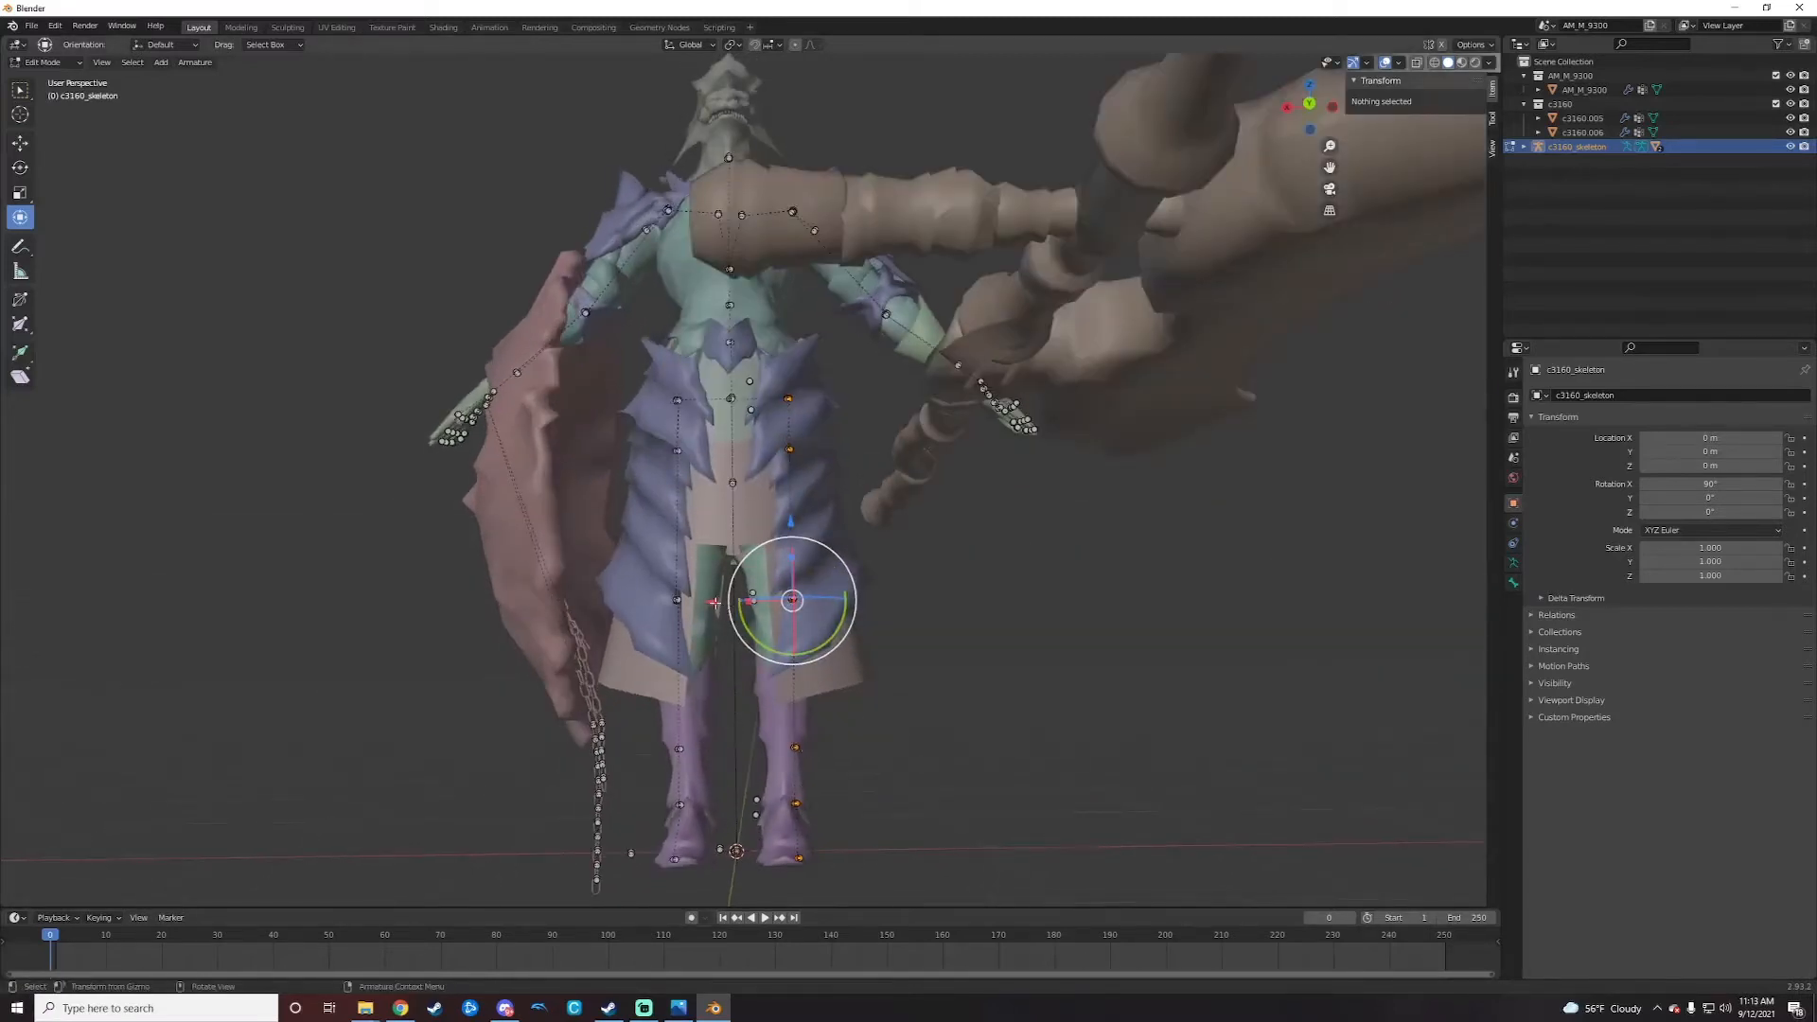
{"action": "left_click_drag", "start_coordinate": [714, 602], "coordinate": [703, 602]}
{"action": "left_click_drag", "start_coordinate": [667, 386], "coordinate": [702, 884]}
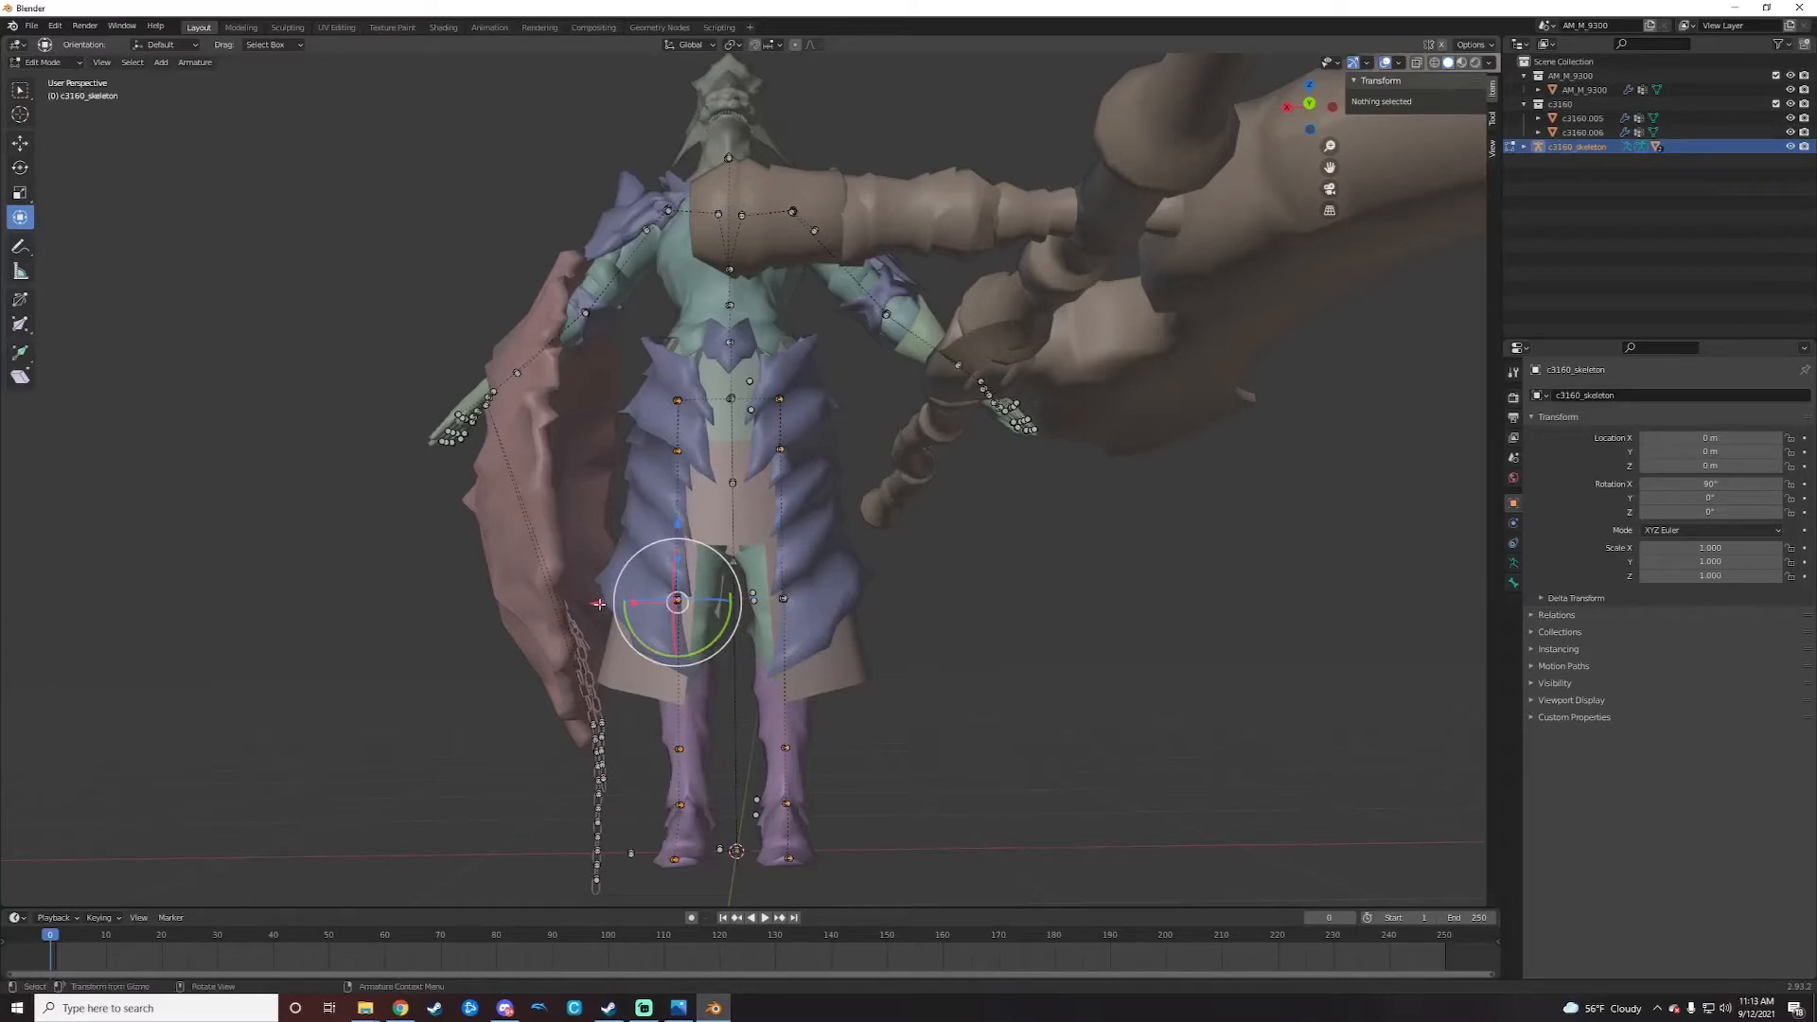
{"action": "left_click_drag", "start_coordinate": [599, 604], "coordinate": [606, 604]}
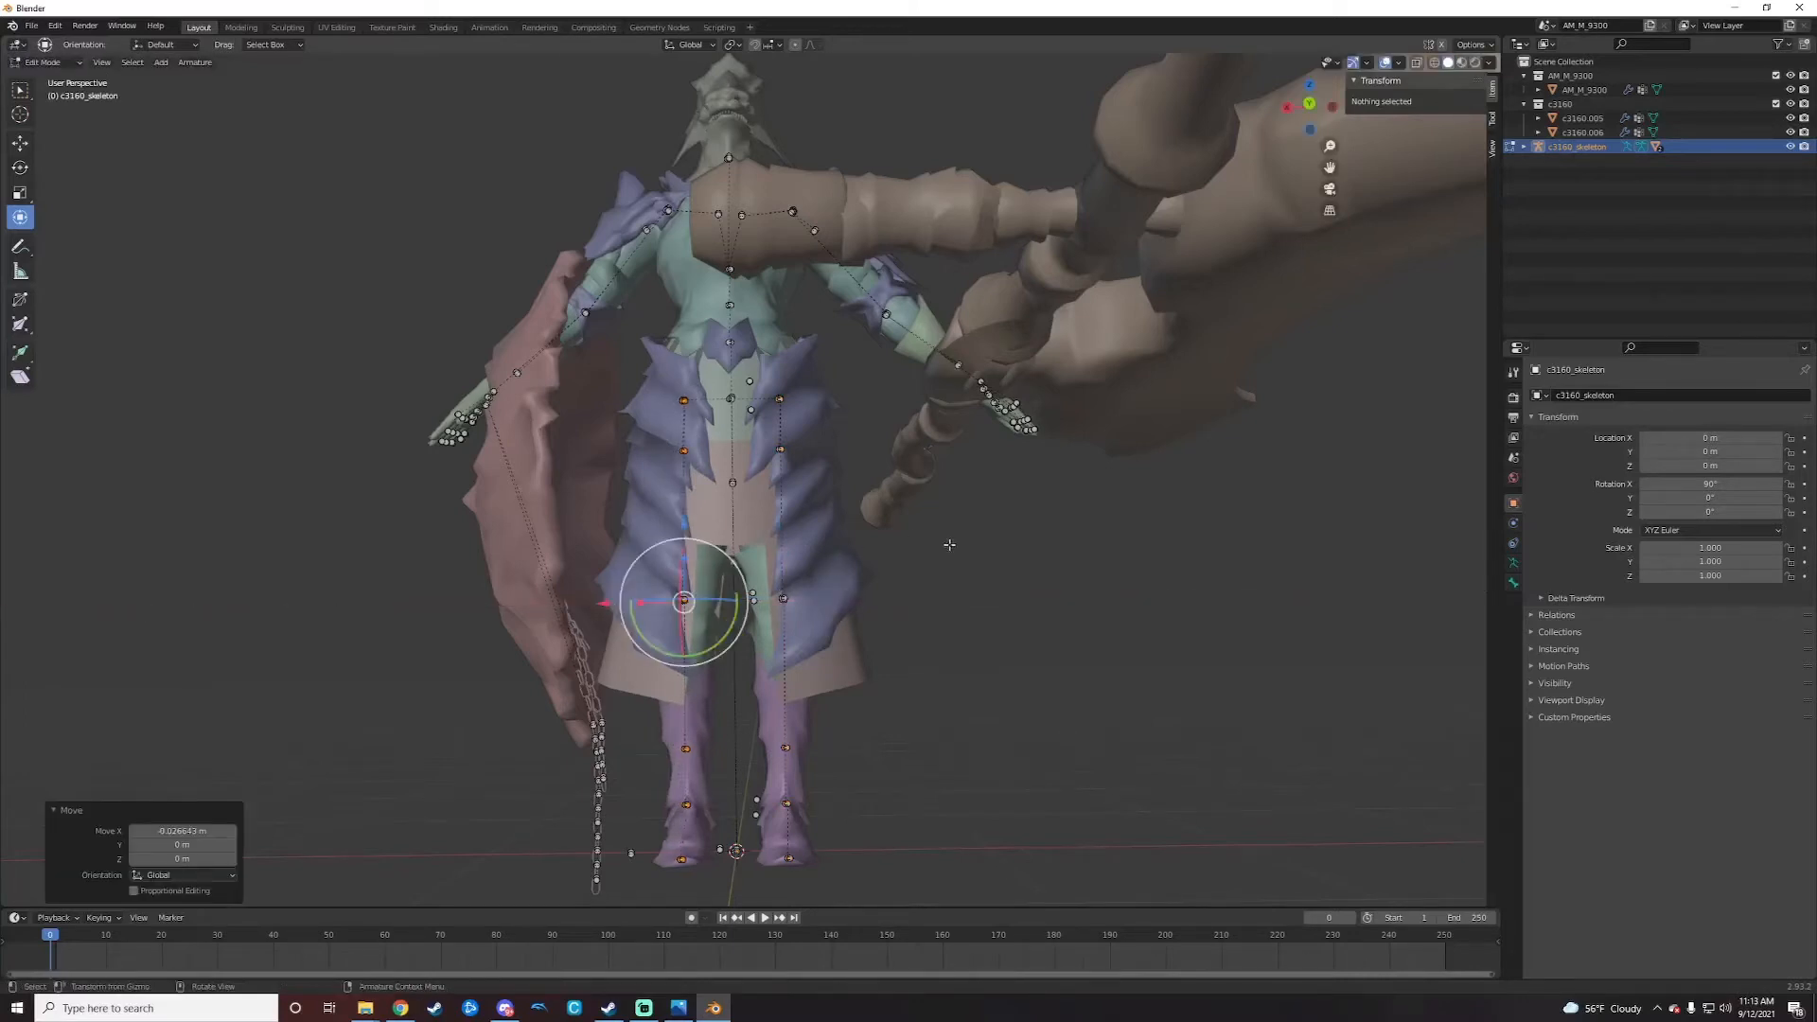
{"action": "middle_click_drag", "start_coordinate": [949, 546], "coordinate": [948, 588]}
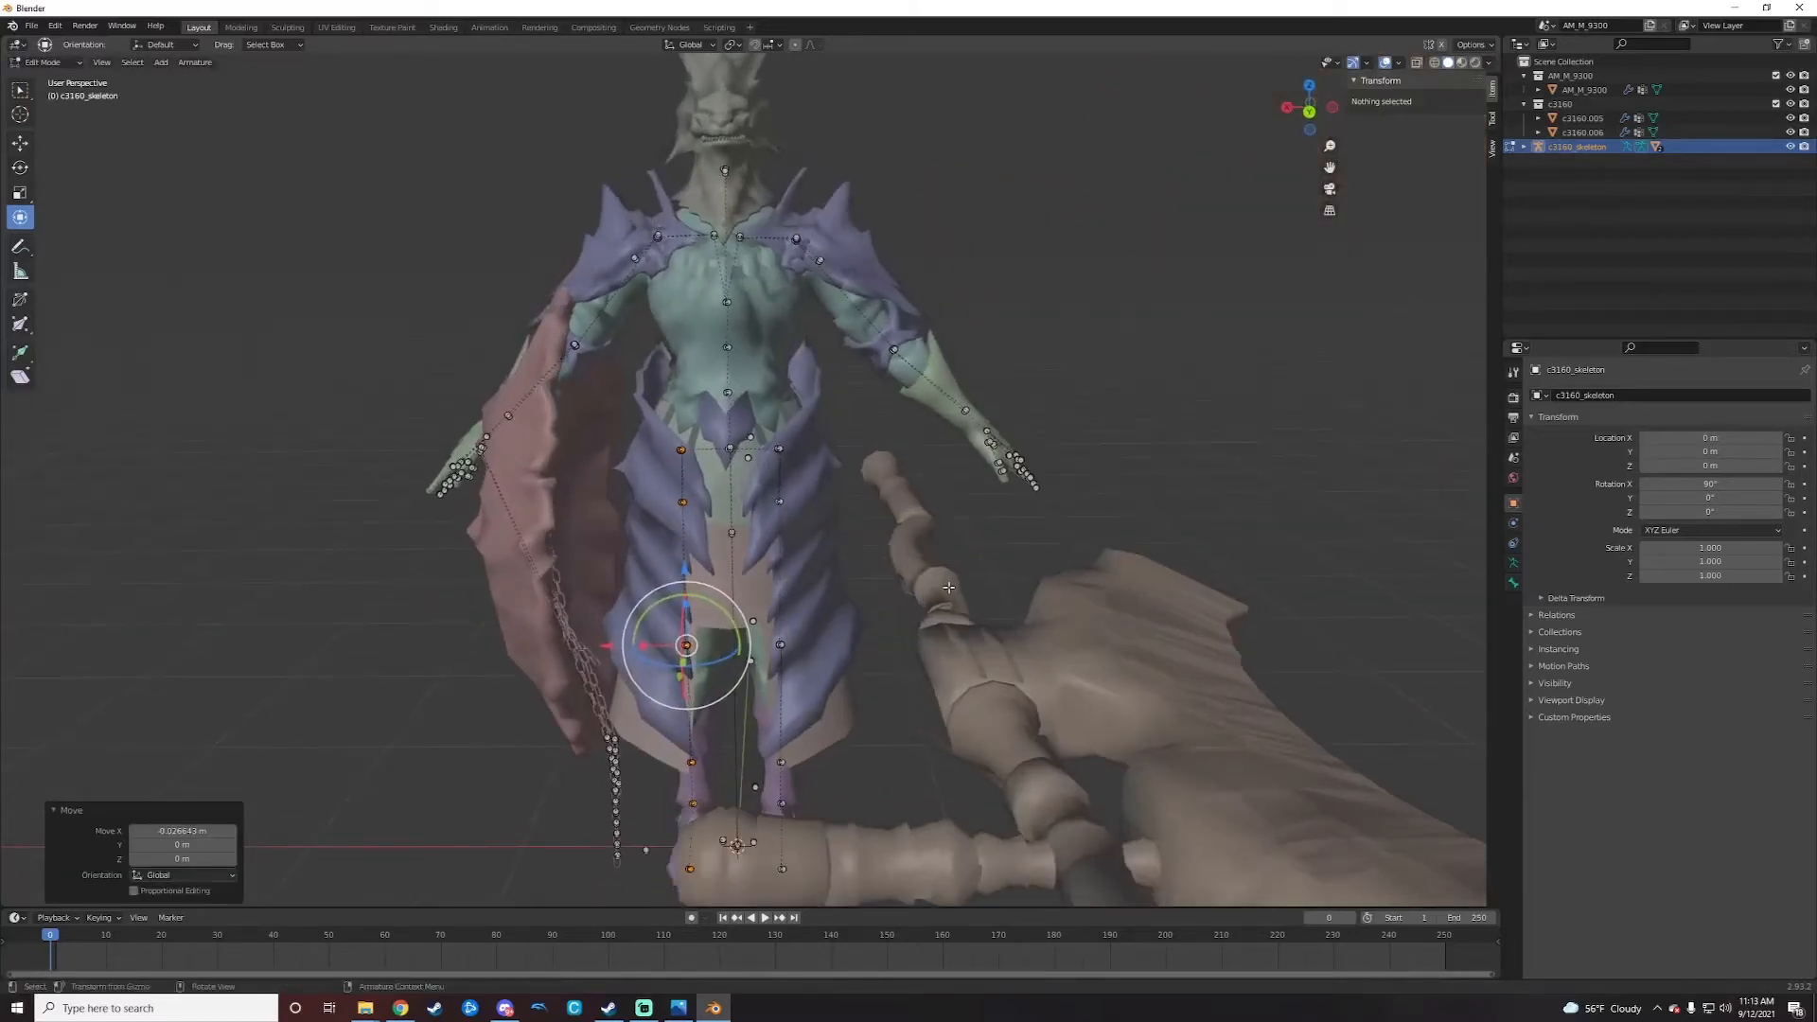
{"action": "left_click", "coordinate": [1121, 453]}
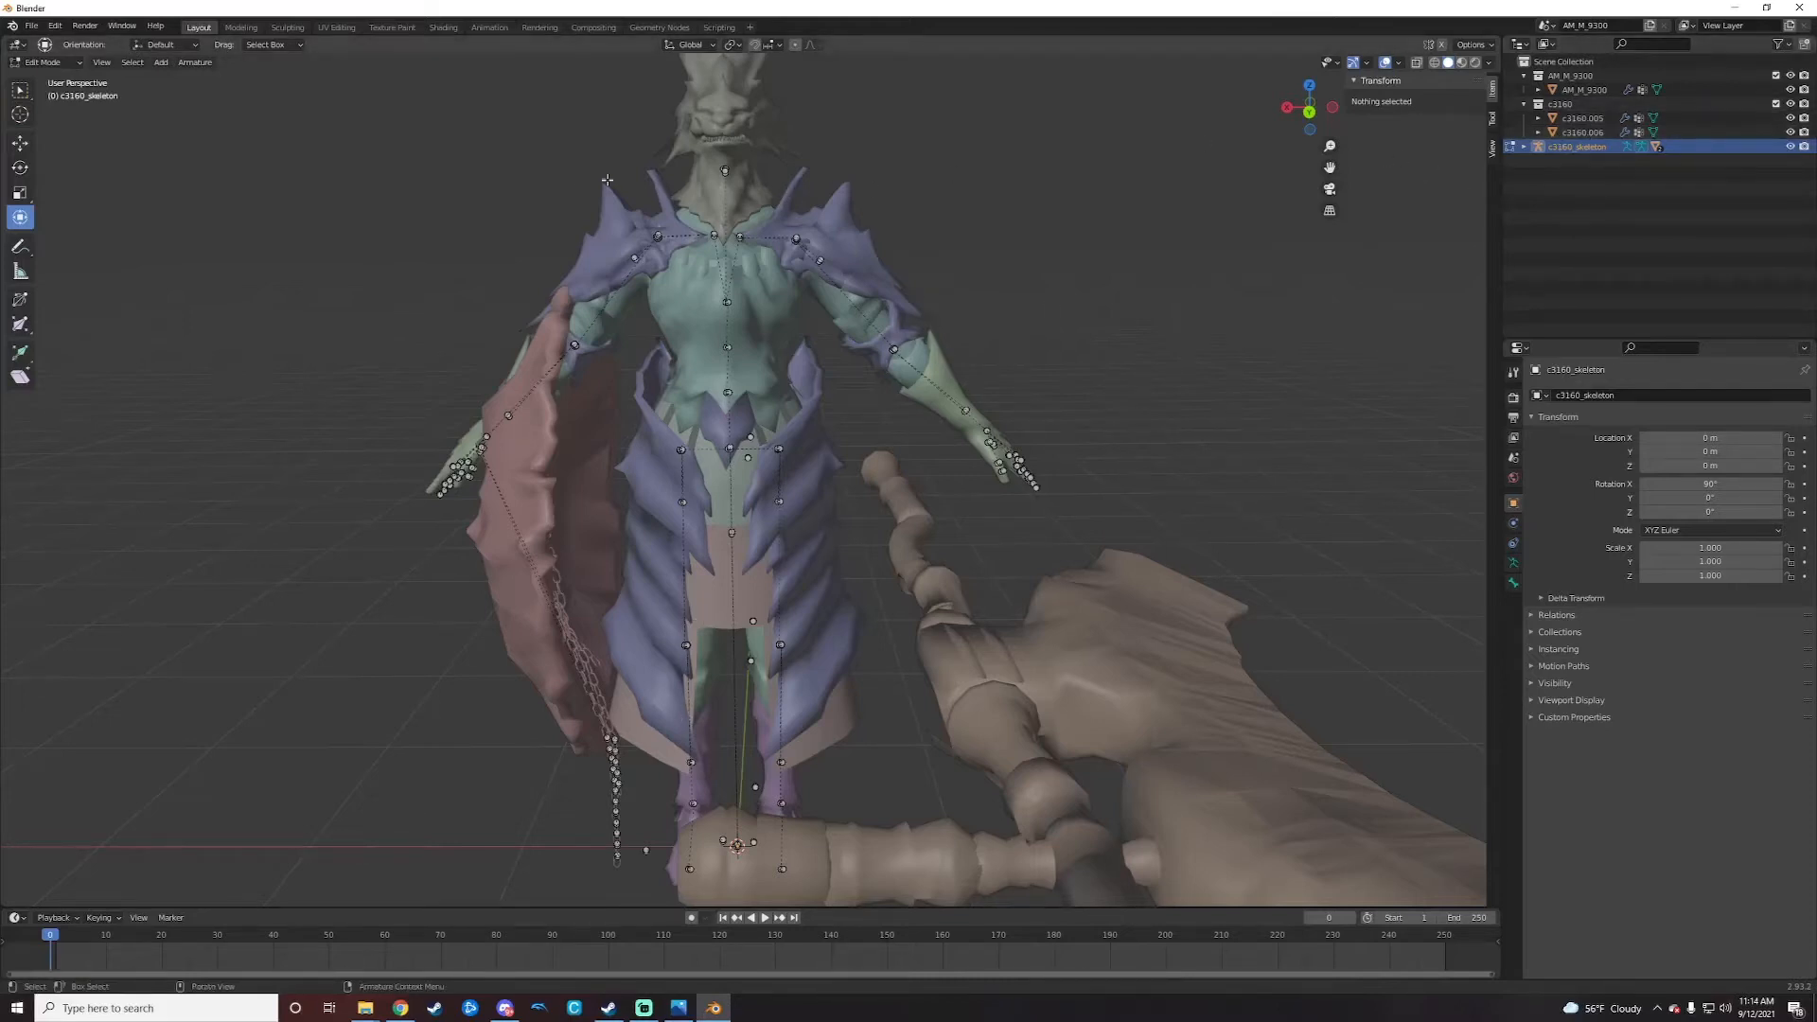
Step: Return to Object Mode and assign c3160_skeleton as the object of the AM_M_9300 mesh's Armature modifier
{"action": "left_click", "coordinate": [47, 62]}
{"action": "left_click", "coordinate": [52, 79]}
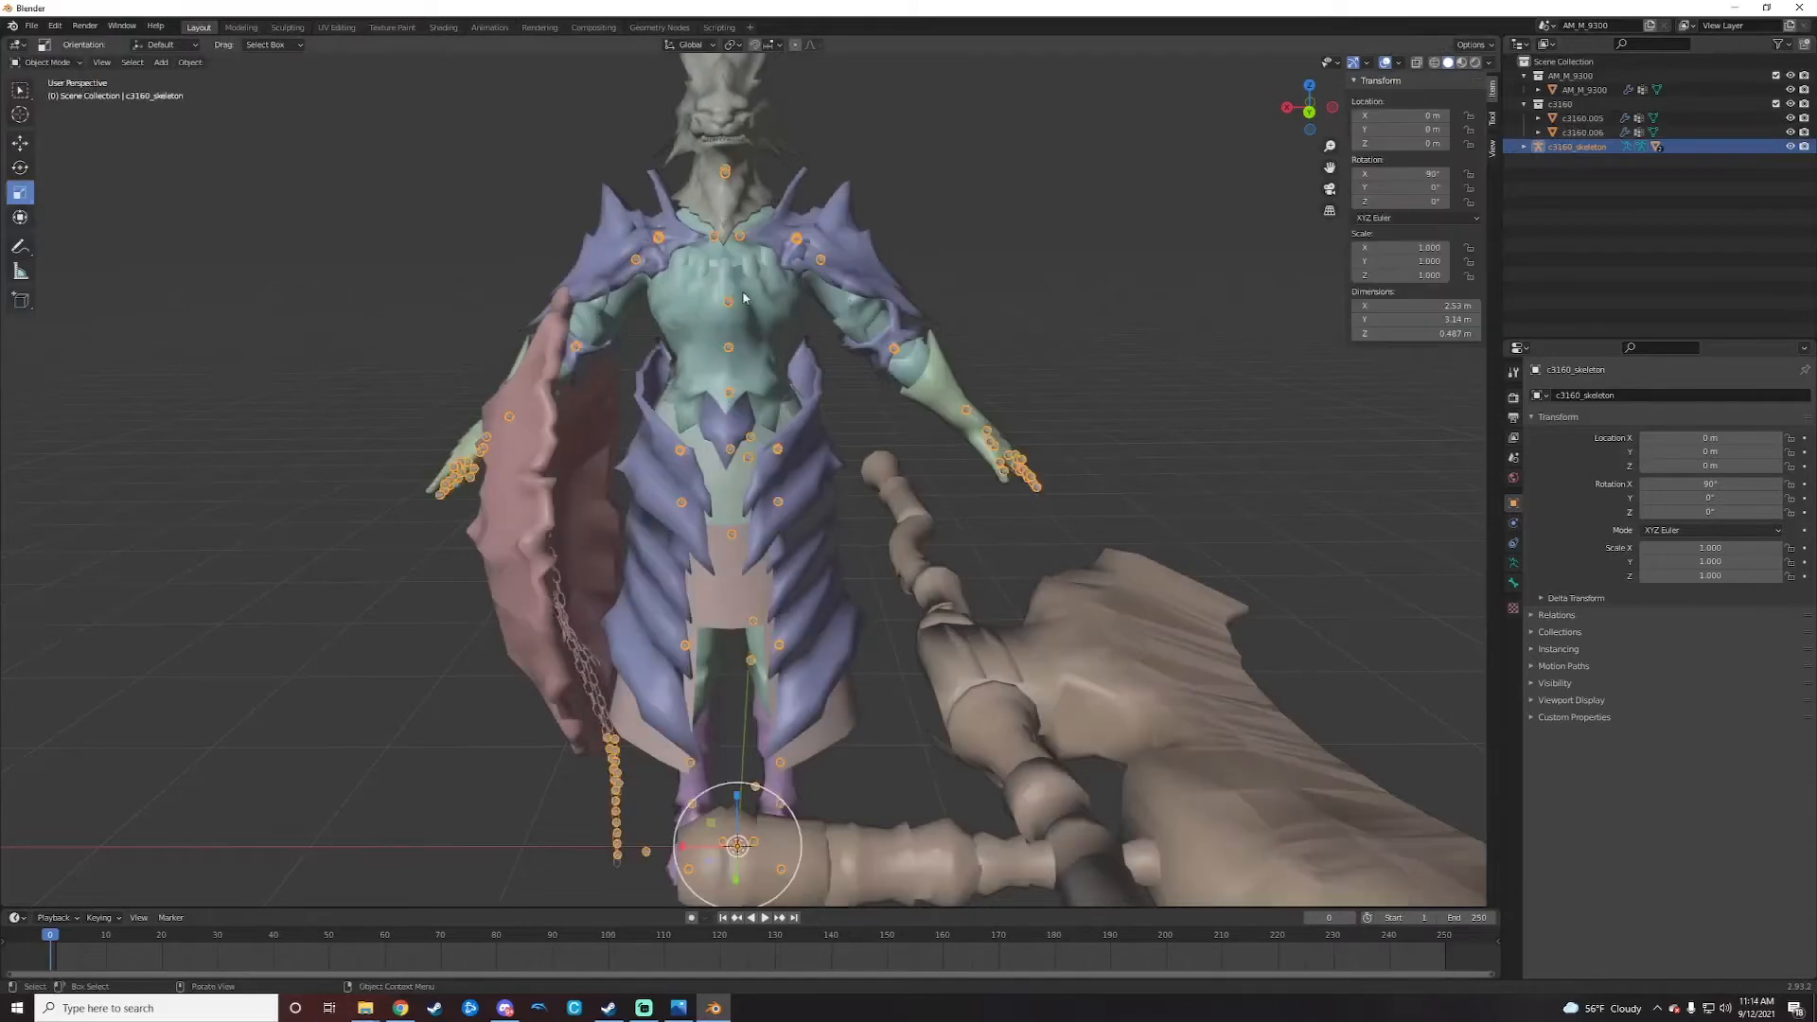
{"action": "left_click", "coordinate": [800, 227]}
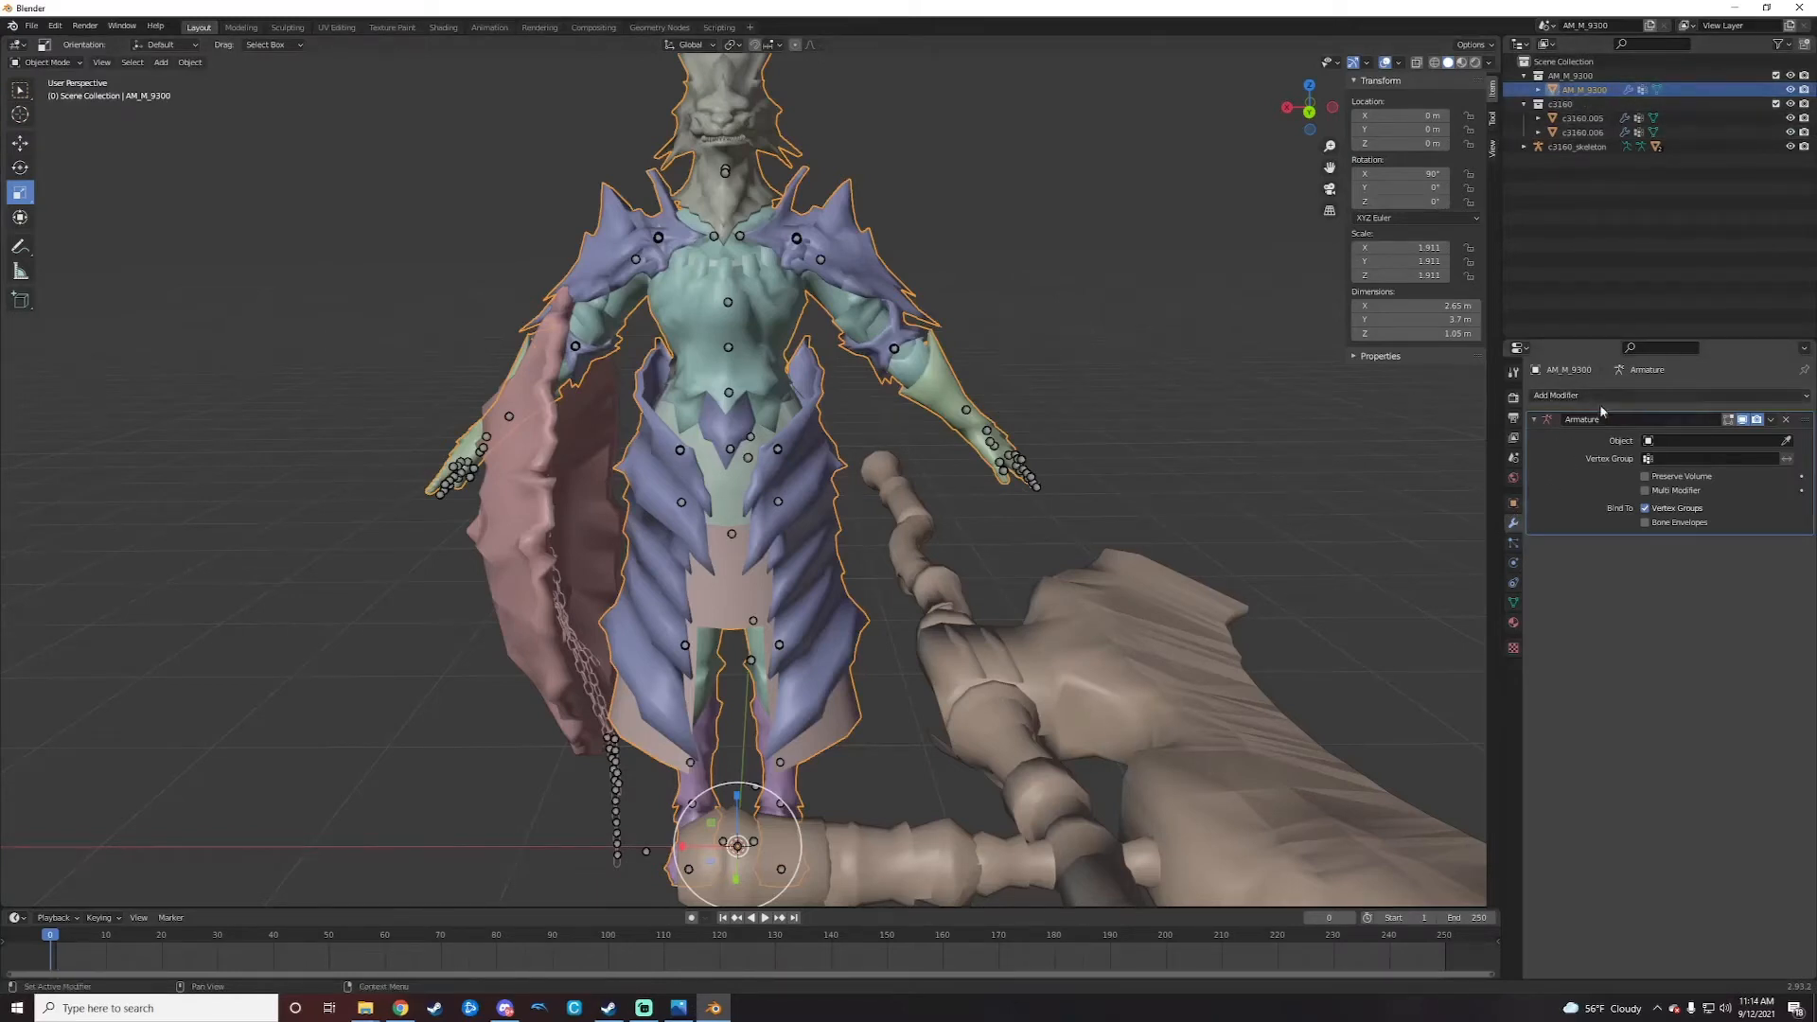
{"action": "left_click", "coordinate": [1677, 444]}
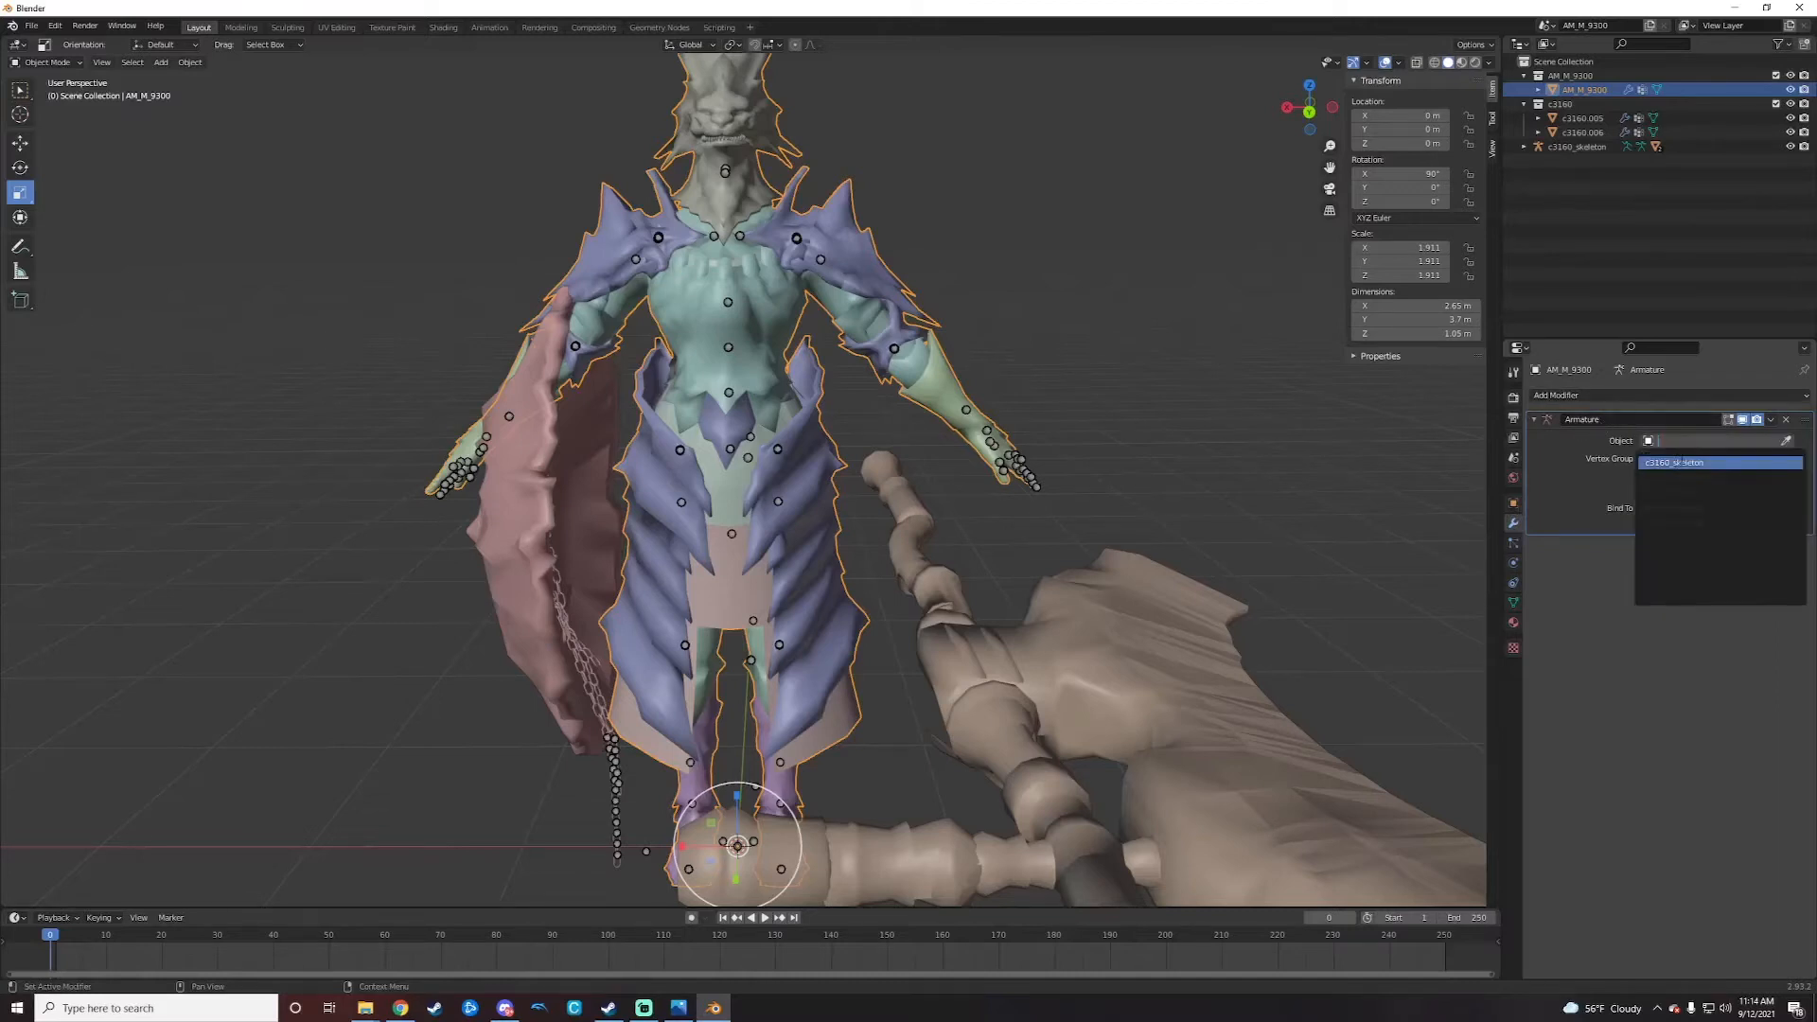
{"action": "left_click", "coordinate": [1675, 463]}
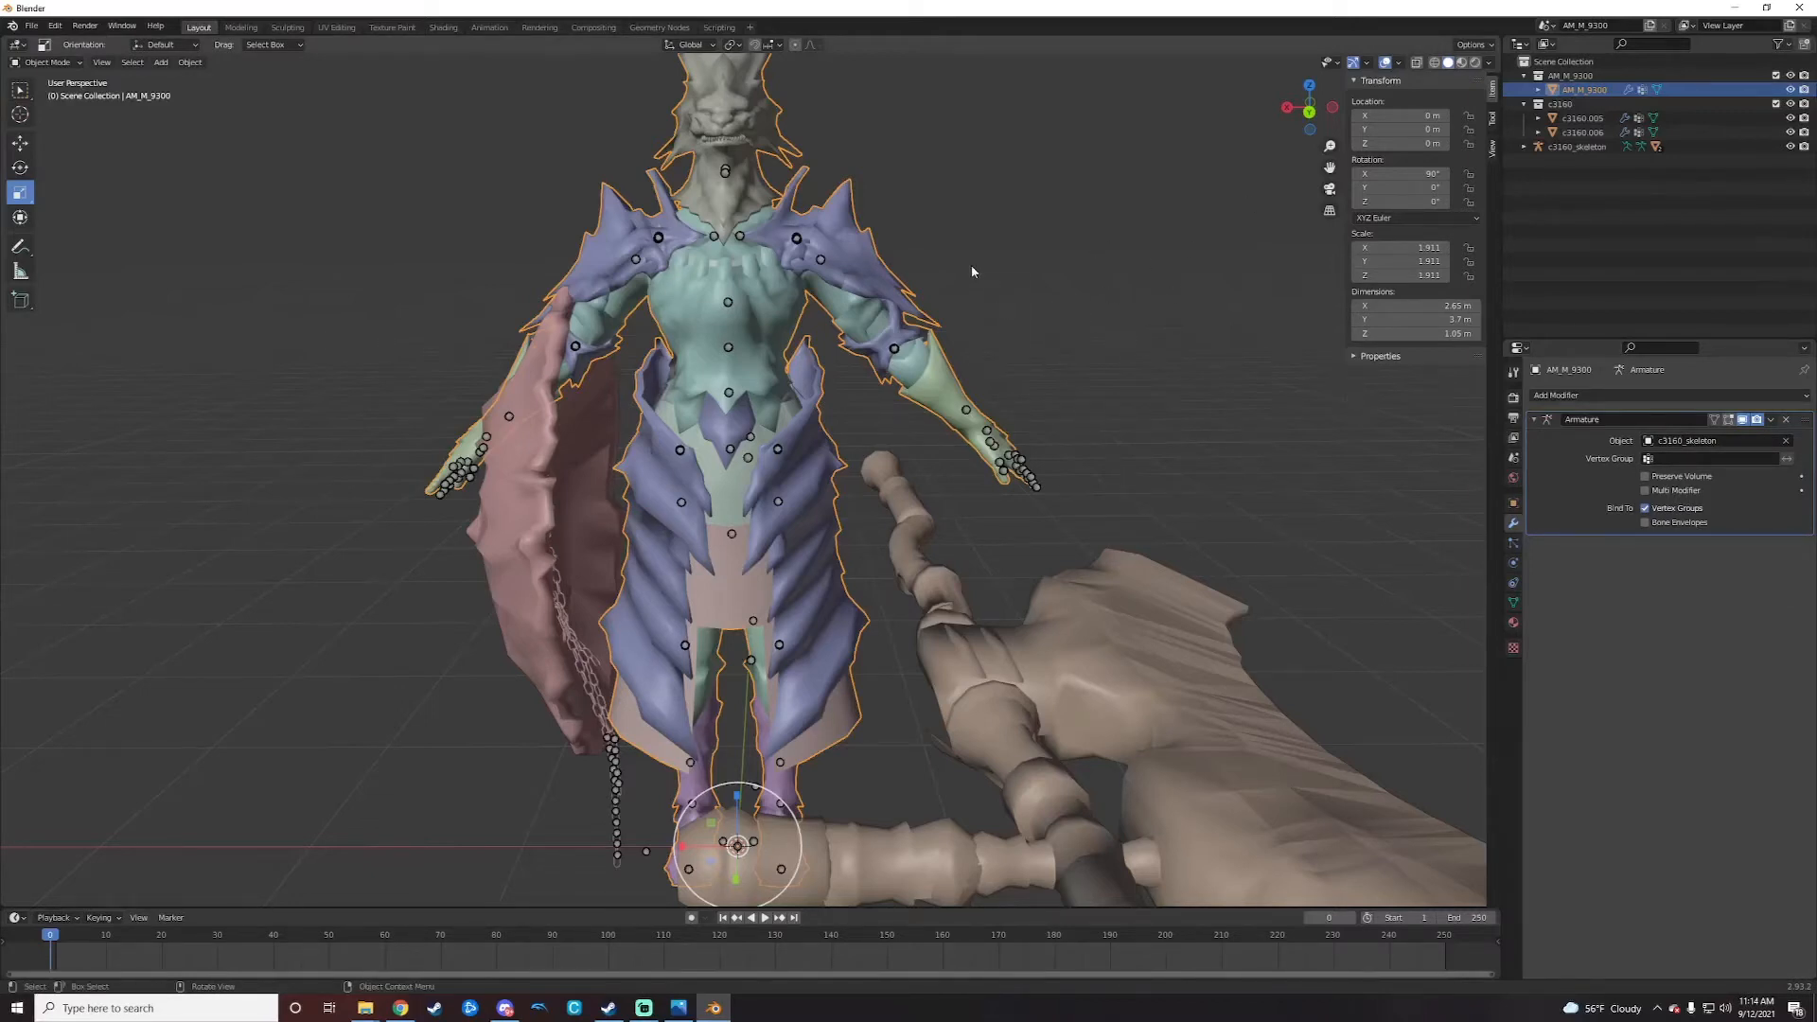
{"action": "left_click", "coordinate": [1124, 297]}
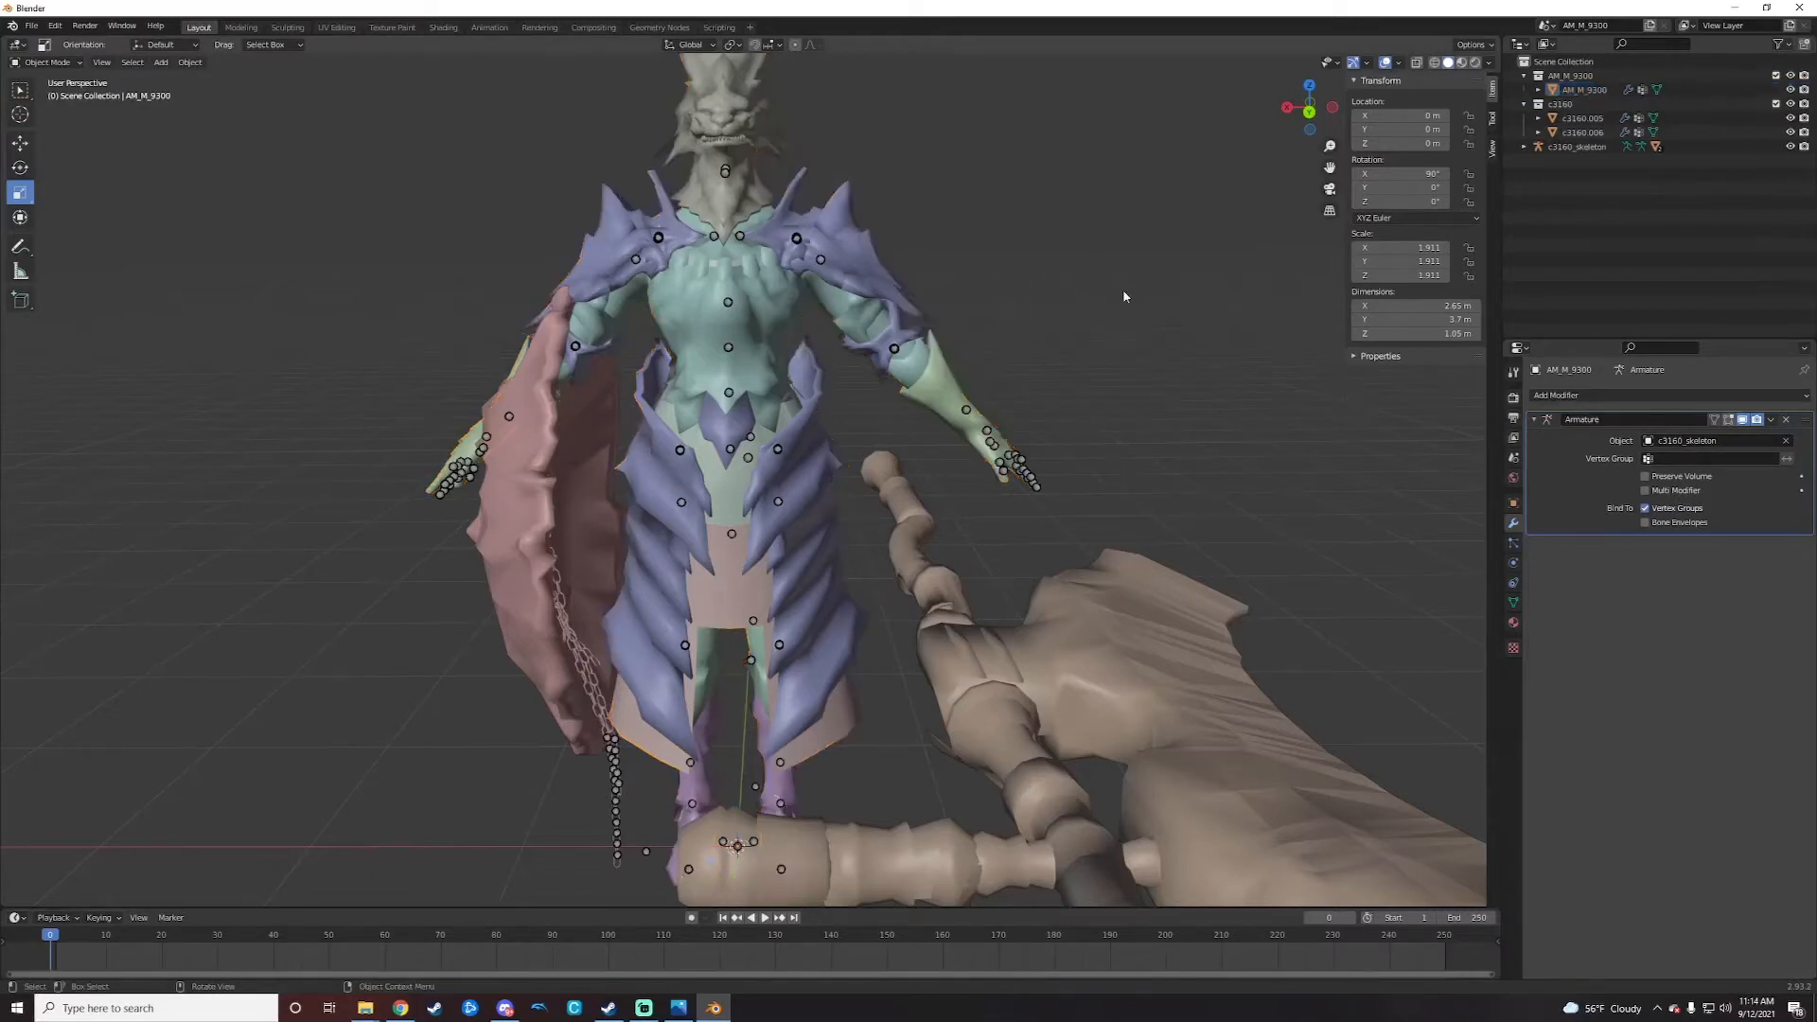
Step: Select the c3160 skeleton and switch it to Pose Mode
{"action": "left_click", "coordinate": [797, 239]}
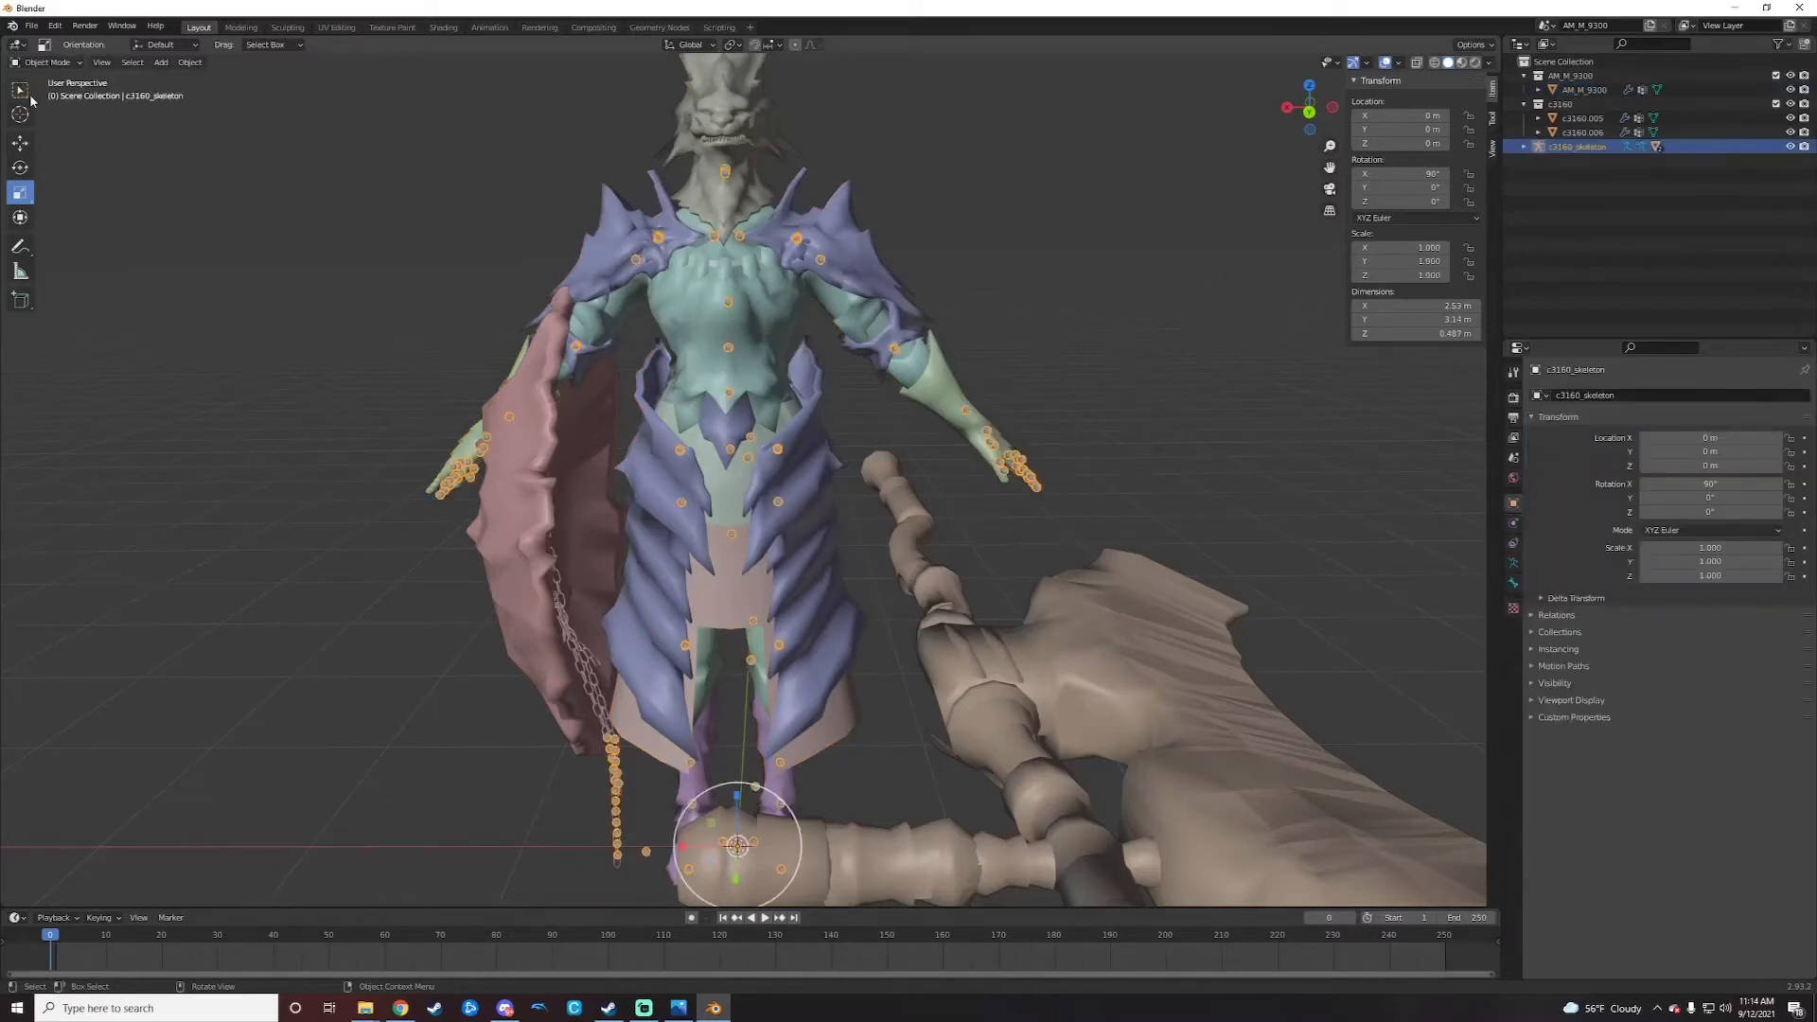
{"action": "left_click", "coordinate": [57, 62]}
{"action": "left_click", "coordinate": [47, 110]}
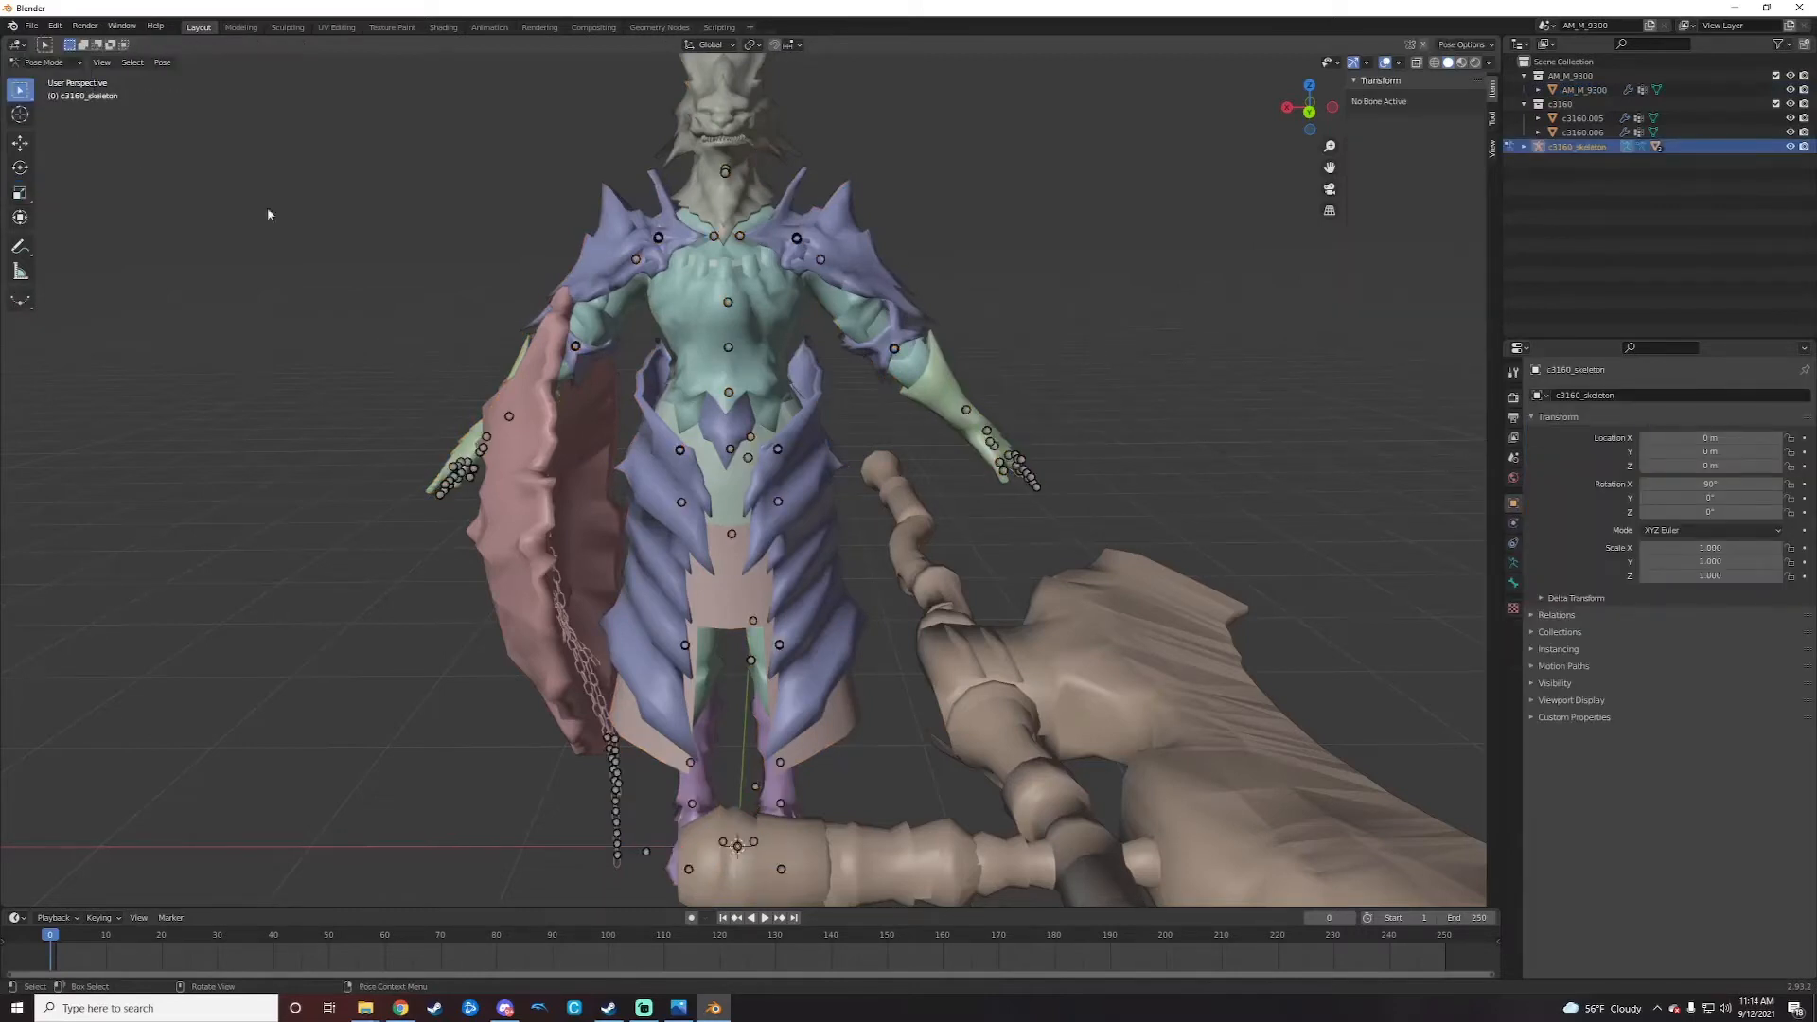
Step: Select the weapon-side shoulder bones and rotate them about 18° around the global Y axis to lower the arm
{"action": "scroll", "coordinate": [428, 268], "scroll_direction": "down", "scroll_amount": 2}
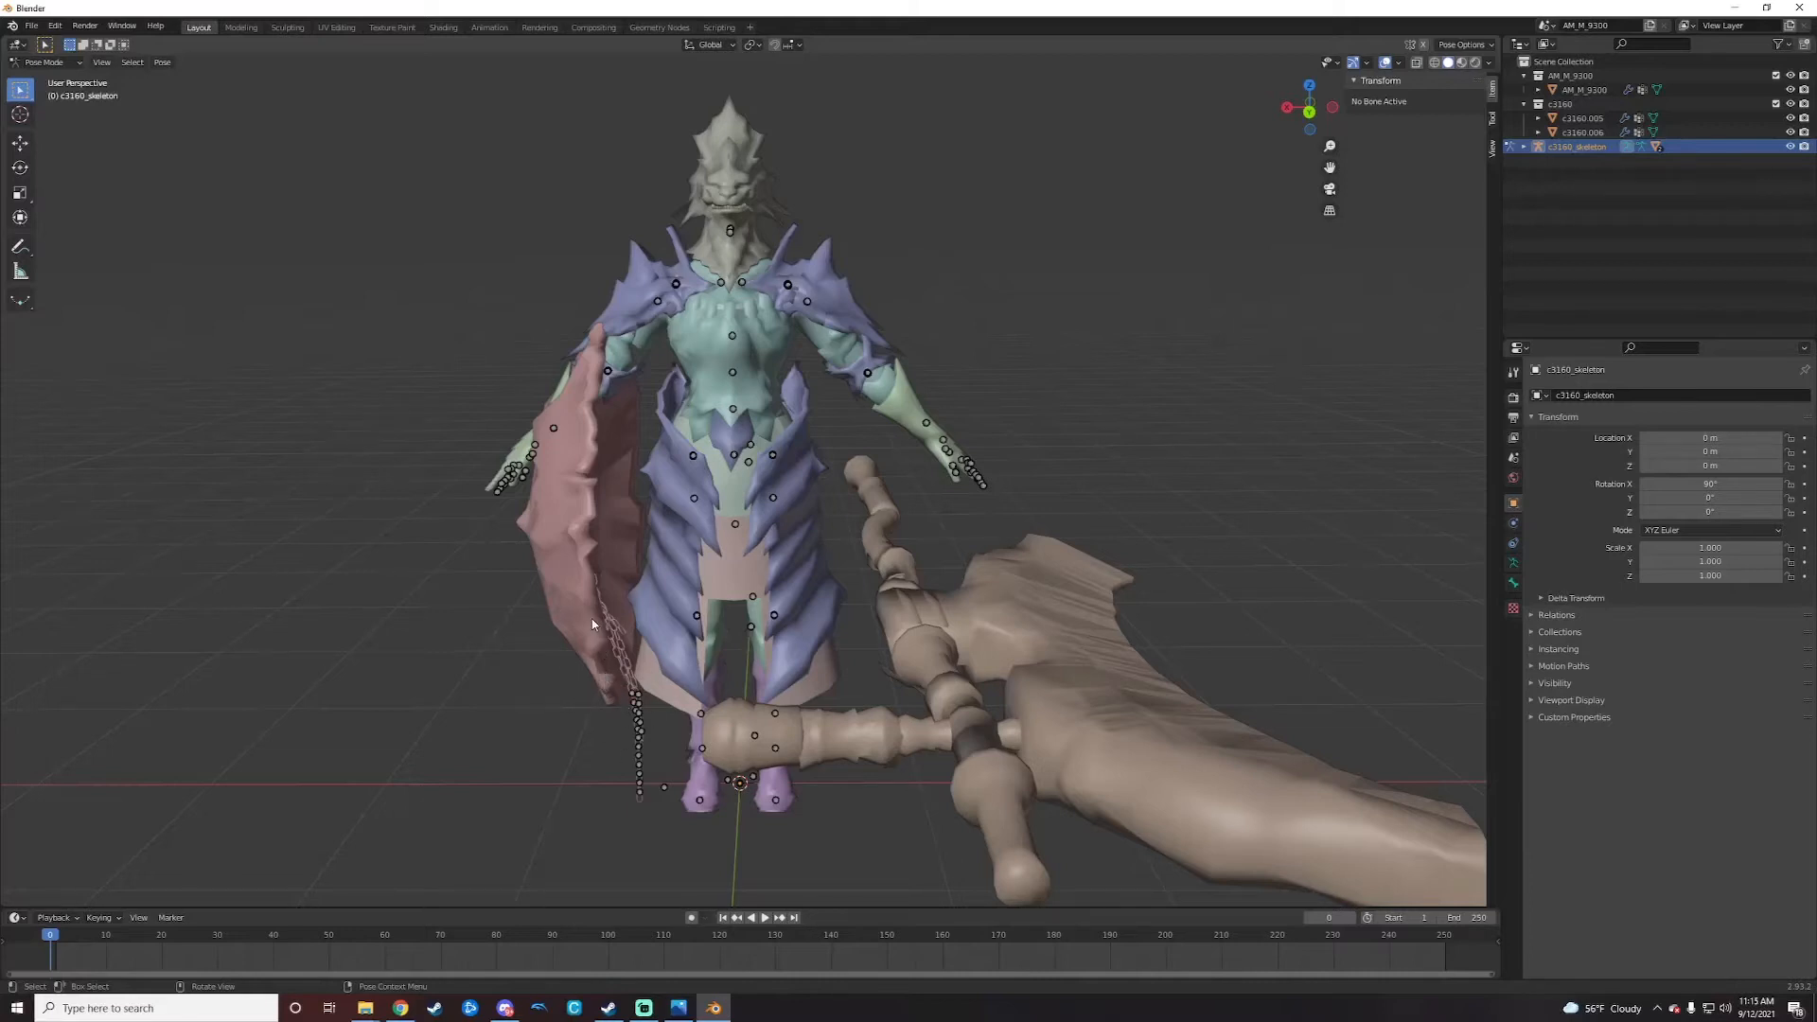
{"action": "middle_click_drag", "start_coordinate": [606, 686], "coordinate": [666, 687]}
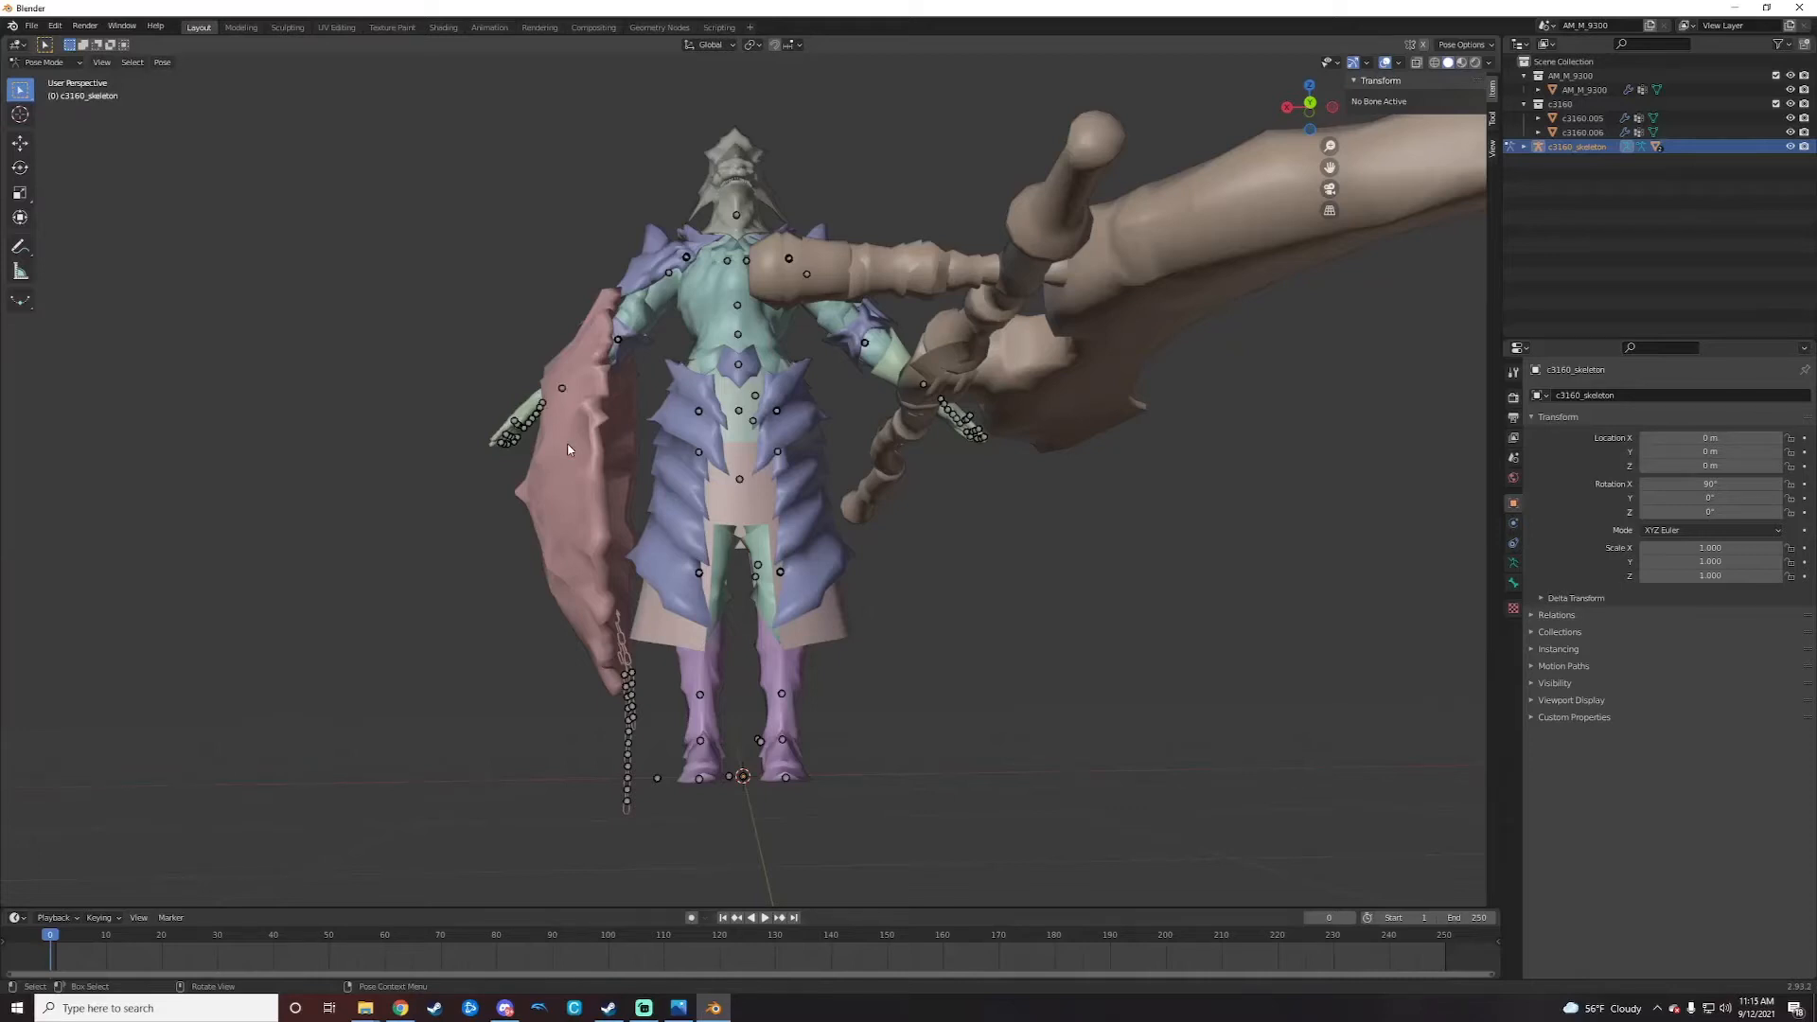
{"action": "middle_click_drag", "start_coordinate": [568, 449], "coordinate": [726, 702]}
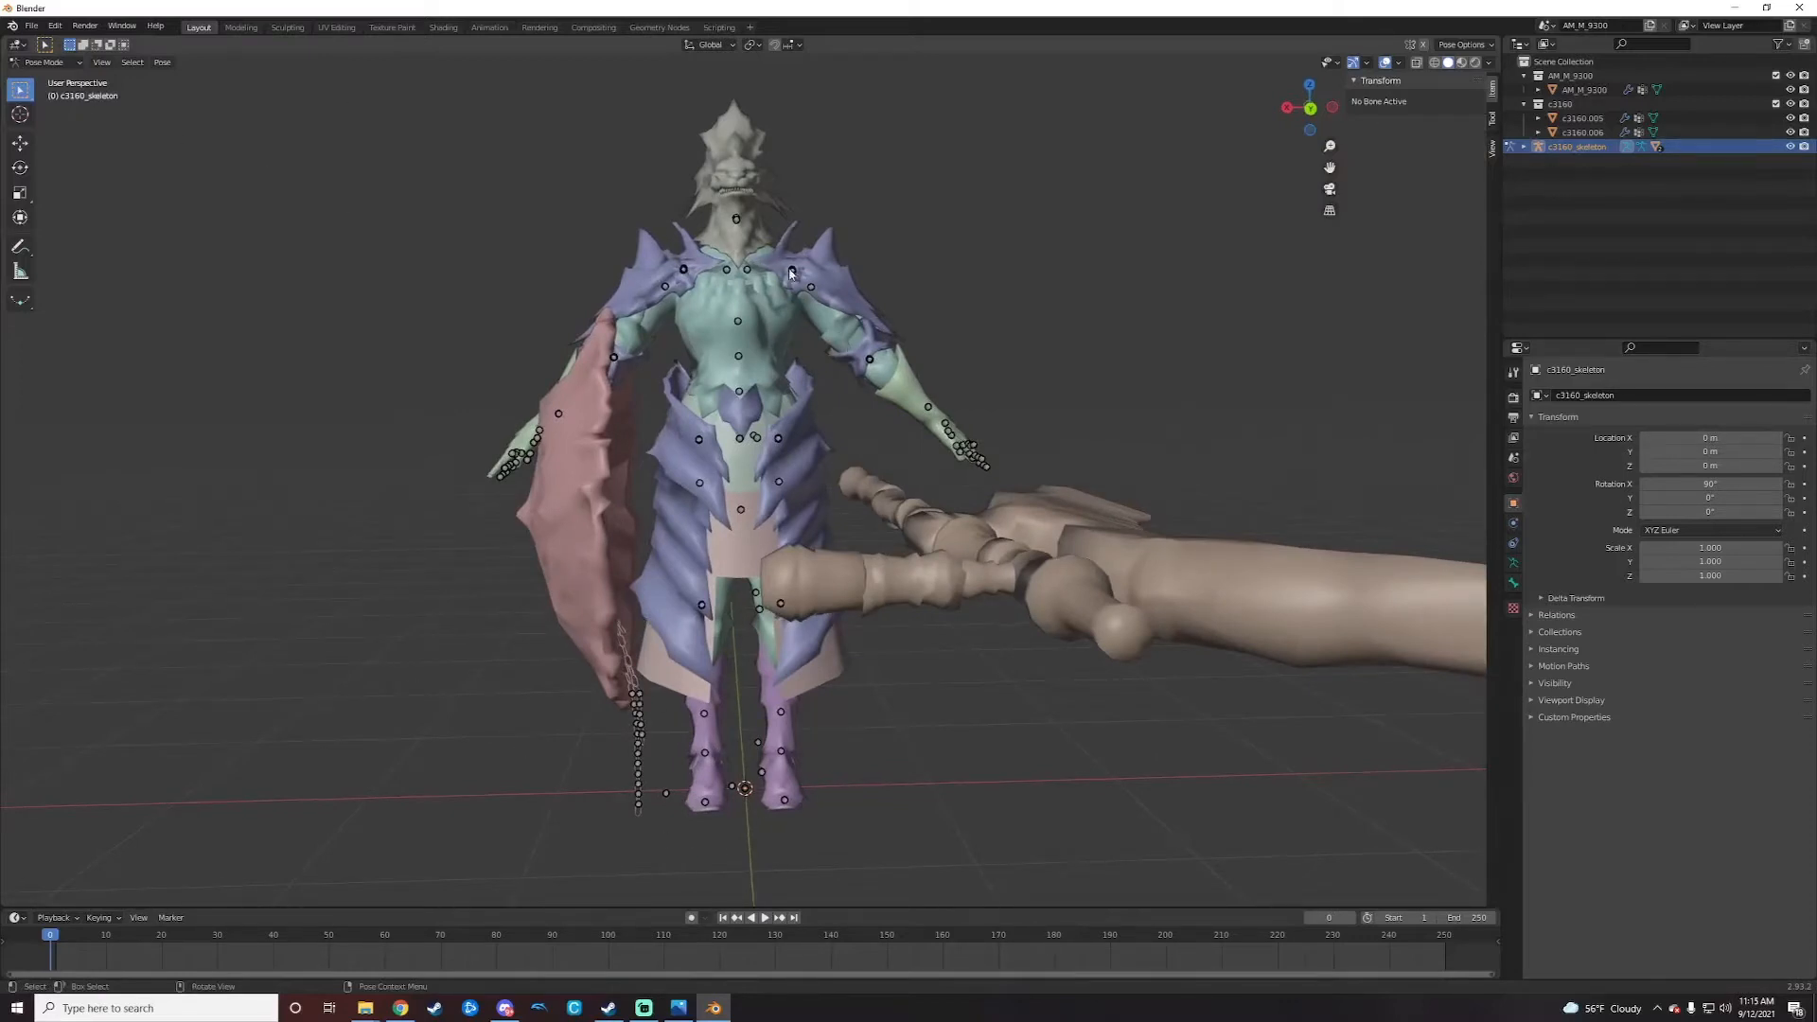
{"action": "left_click_drag", "start_coordinate": [778, 255], "coordinate": [823, 299]}
{"action": "middle_click_drag", "start_coordinate": [954, 290], "coordinate": [941, 309]}
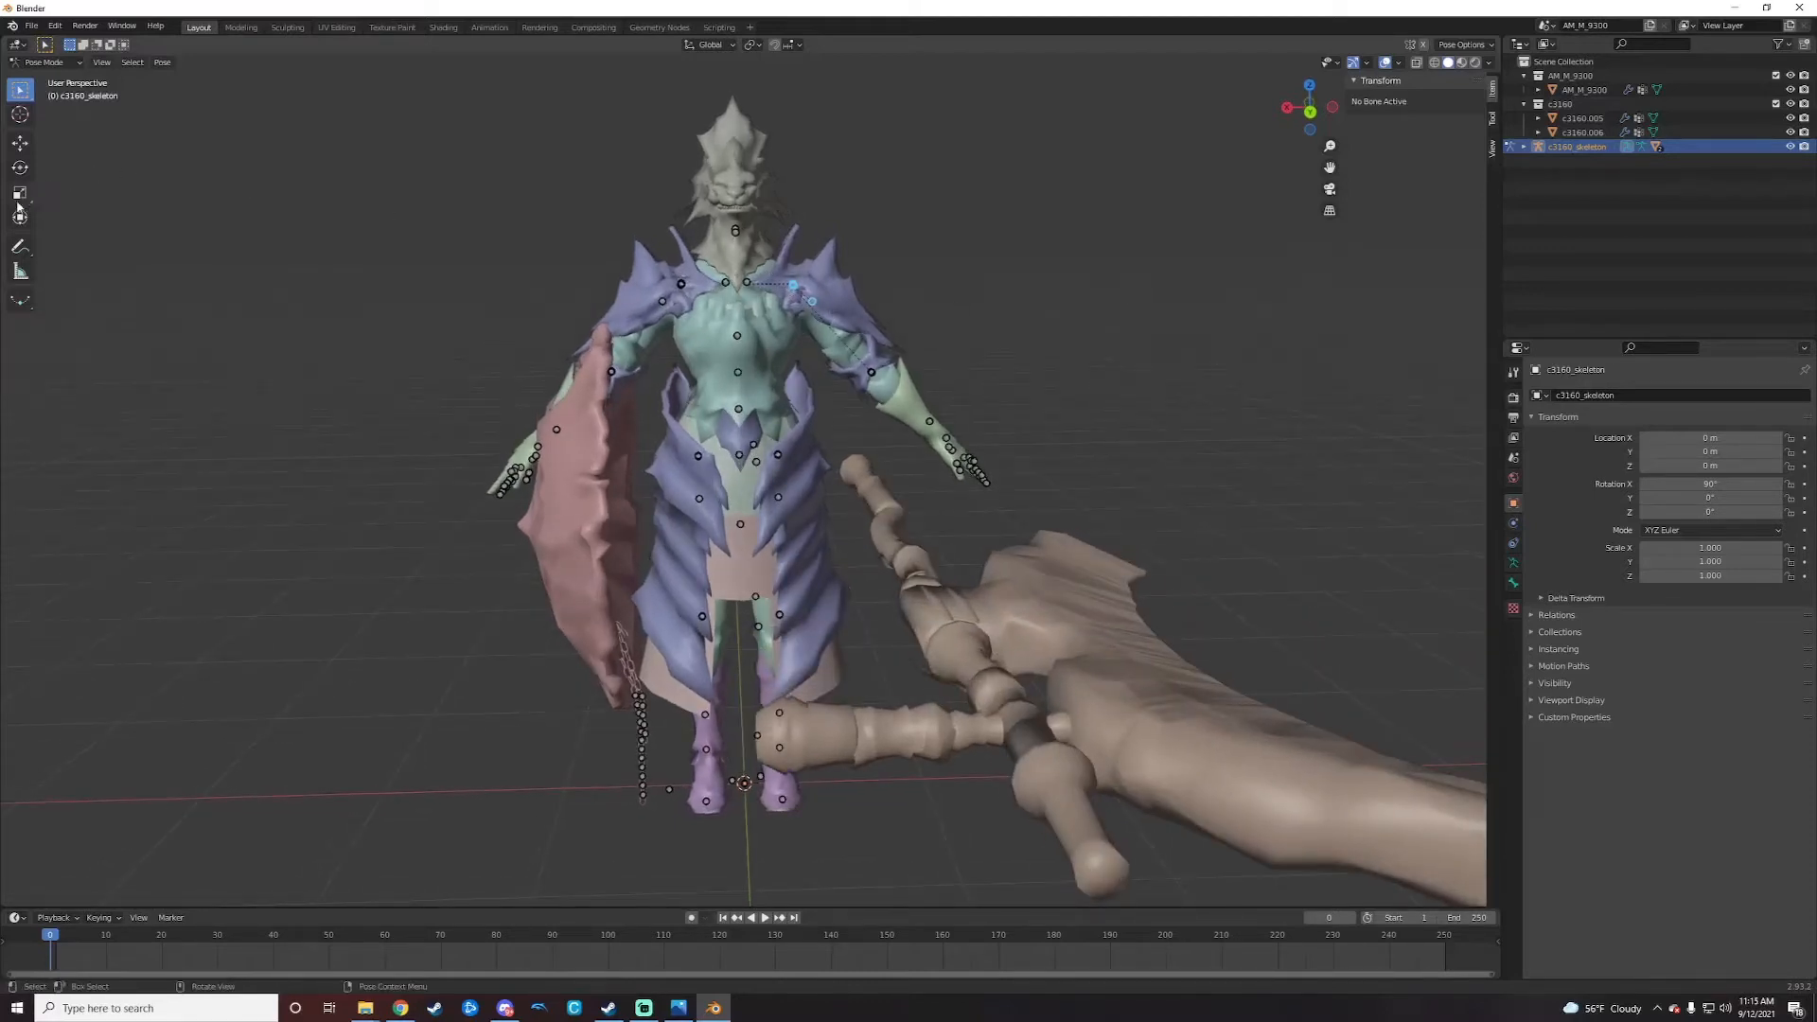
{"action": "left_click", "coordinate": [20, 167]}
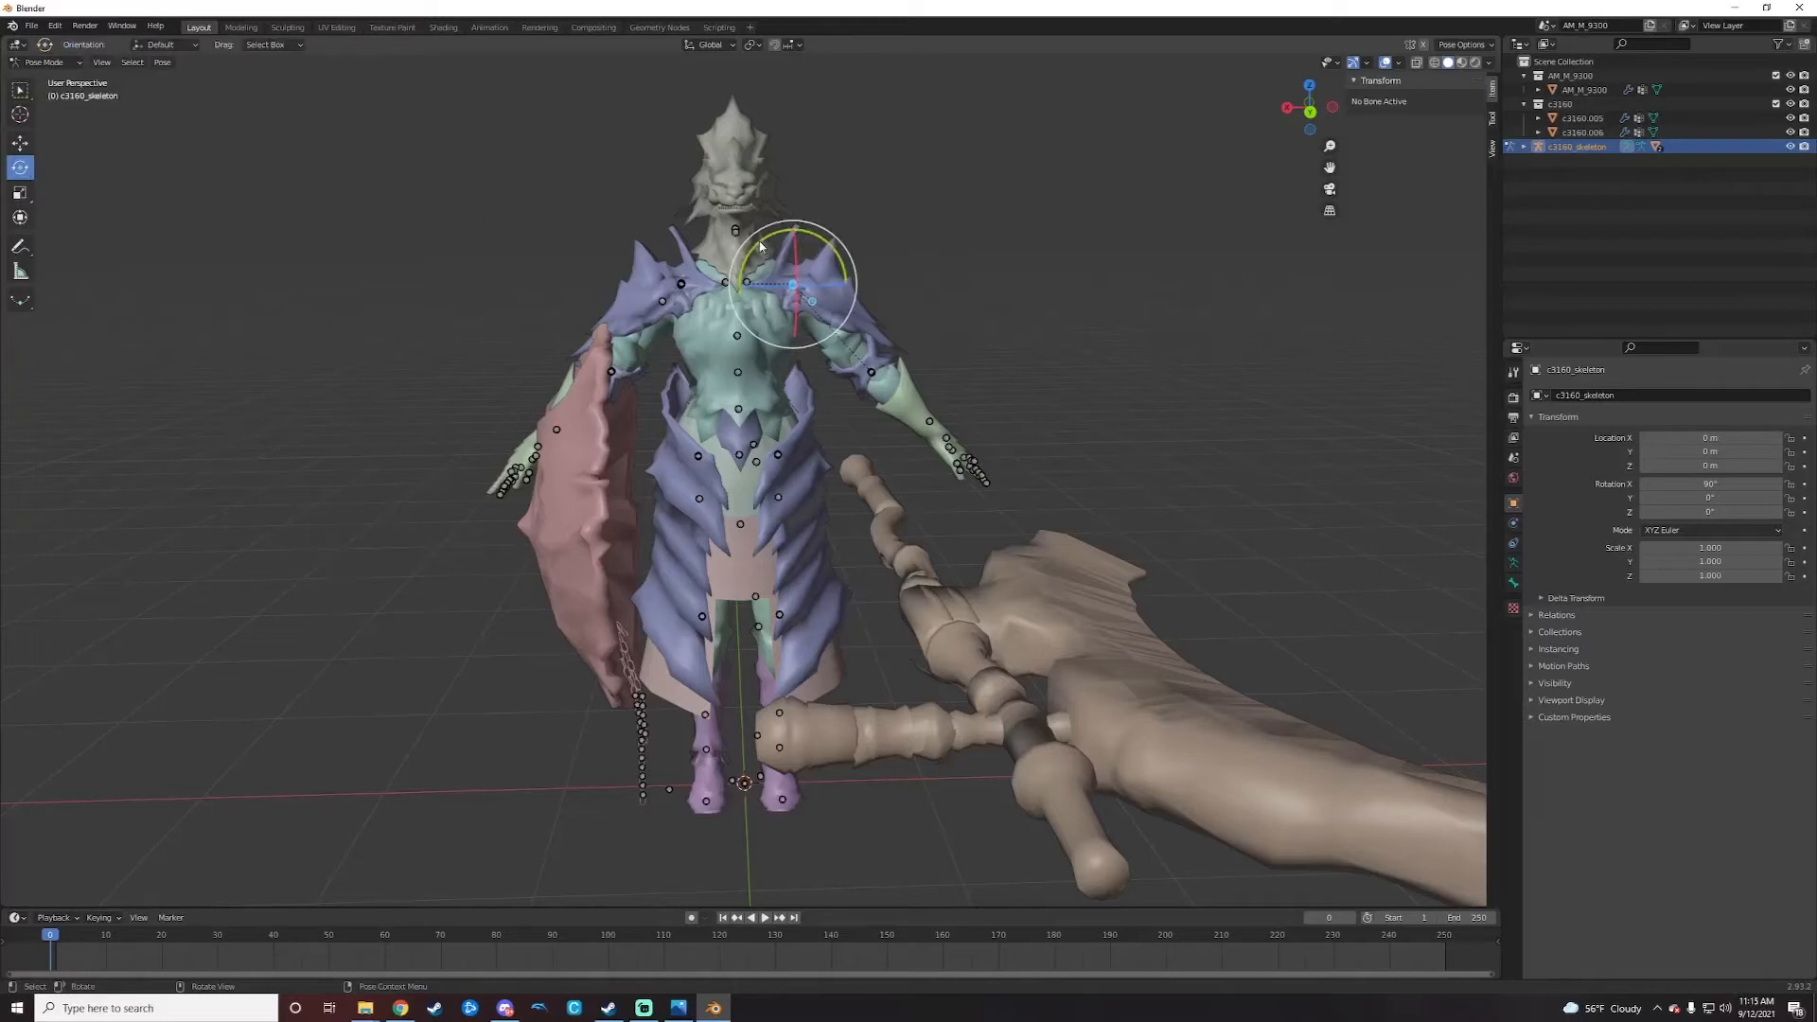
{"action": "mouse_move", "coordinate": [761, 247]}
{"action": "left_mouse_down"}
{"action": "mouse_move", "coordinate": [1477, 614]}
{"action": "mouse_move", "coordinate": [762, 228]}
{"action": "mouse_move", "coordinate": [777, 225]}
{"action": "left_mouse_up"}
{"action": "middle_click_drag", "start_coordinate": [1013, 435], "coordinate": [1024, 567]}
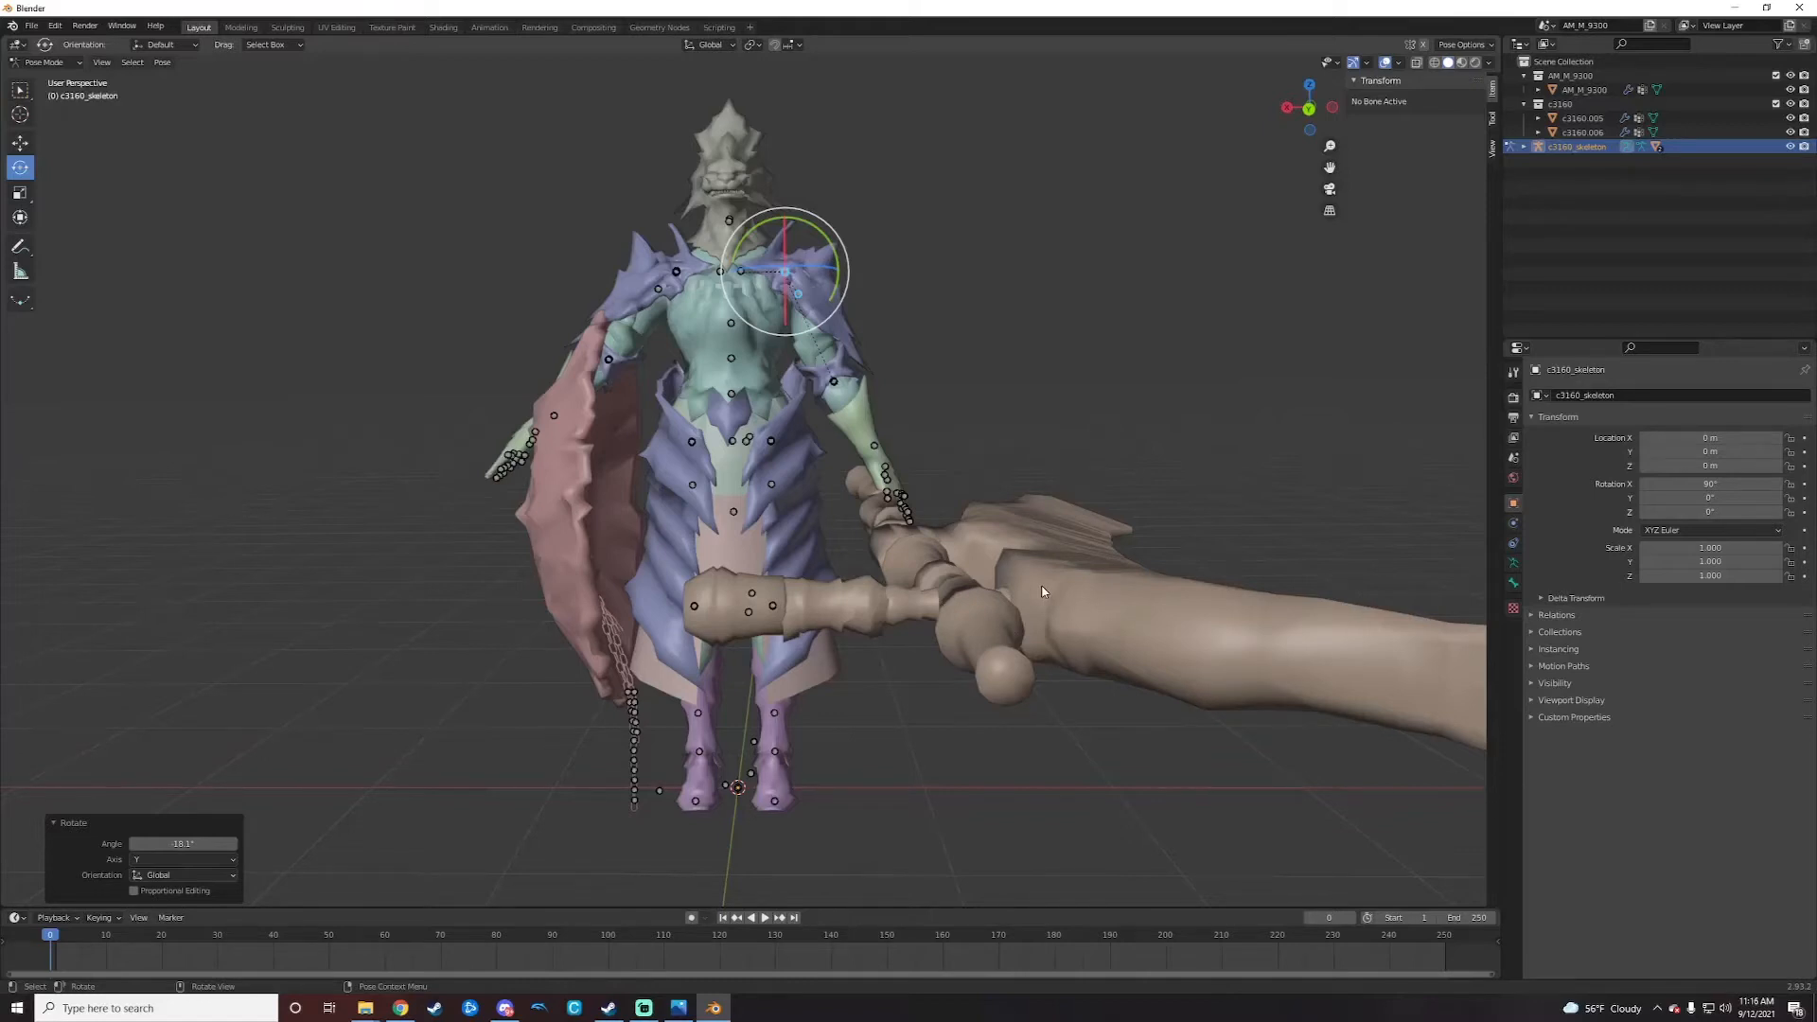
{"action": "middle_click_drag", "start_coordinate": [953, 509], "coordinate": [895, 502]}
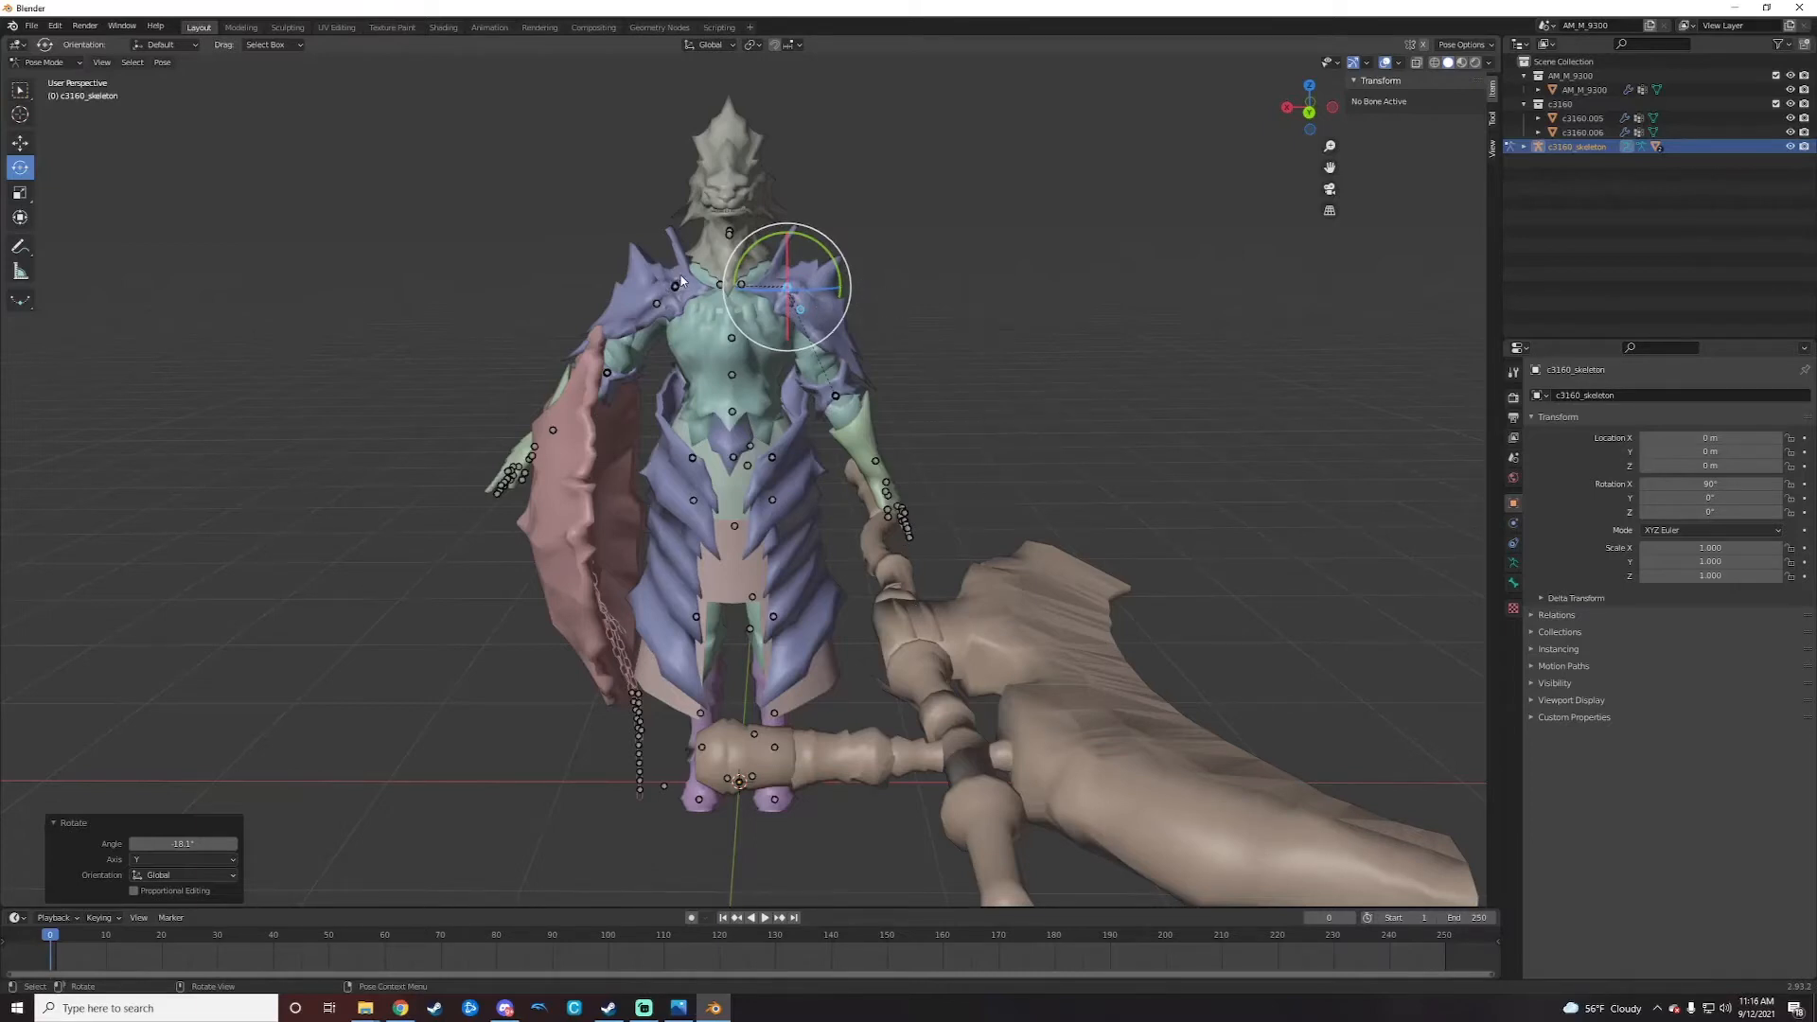
Step: Lower the shield-side arm by rotating its shoulder bones around global Y, with a further 4° or so, and about 9° around Z
{"action": "left_click_drag", "start_coordinate": [679, 277], "coordinate": [651, 317]}
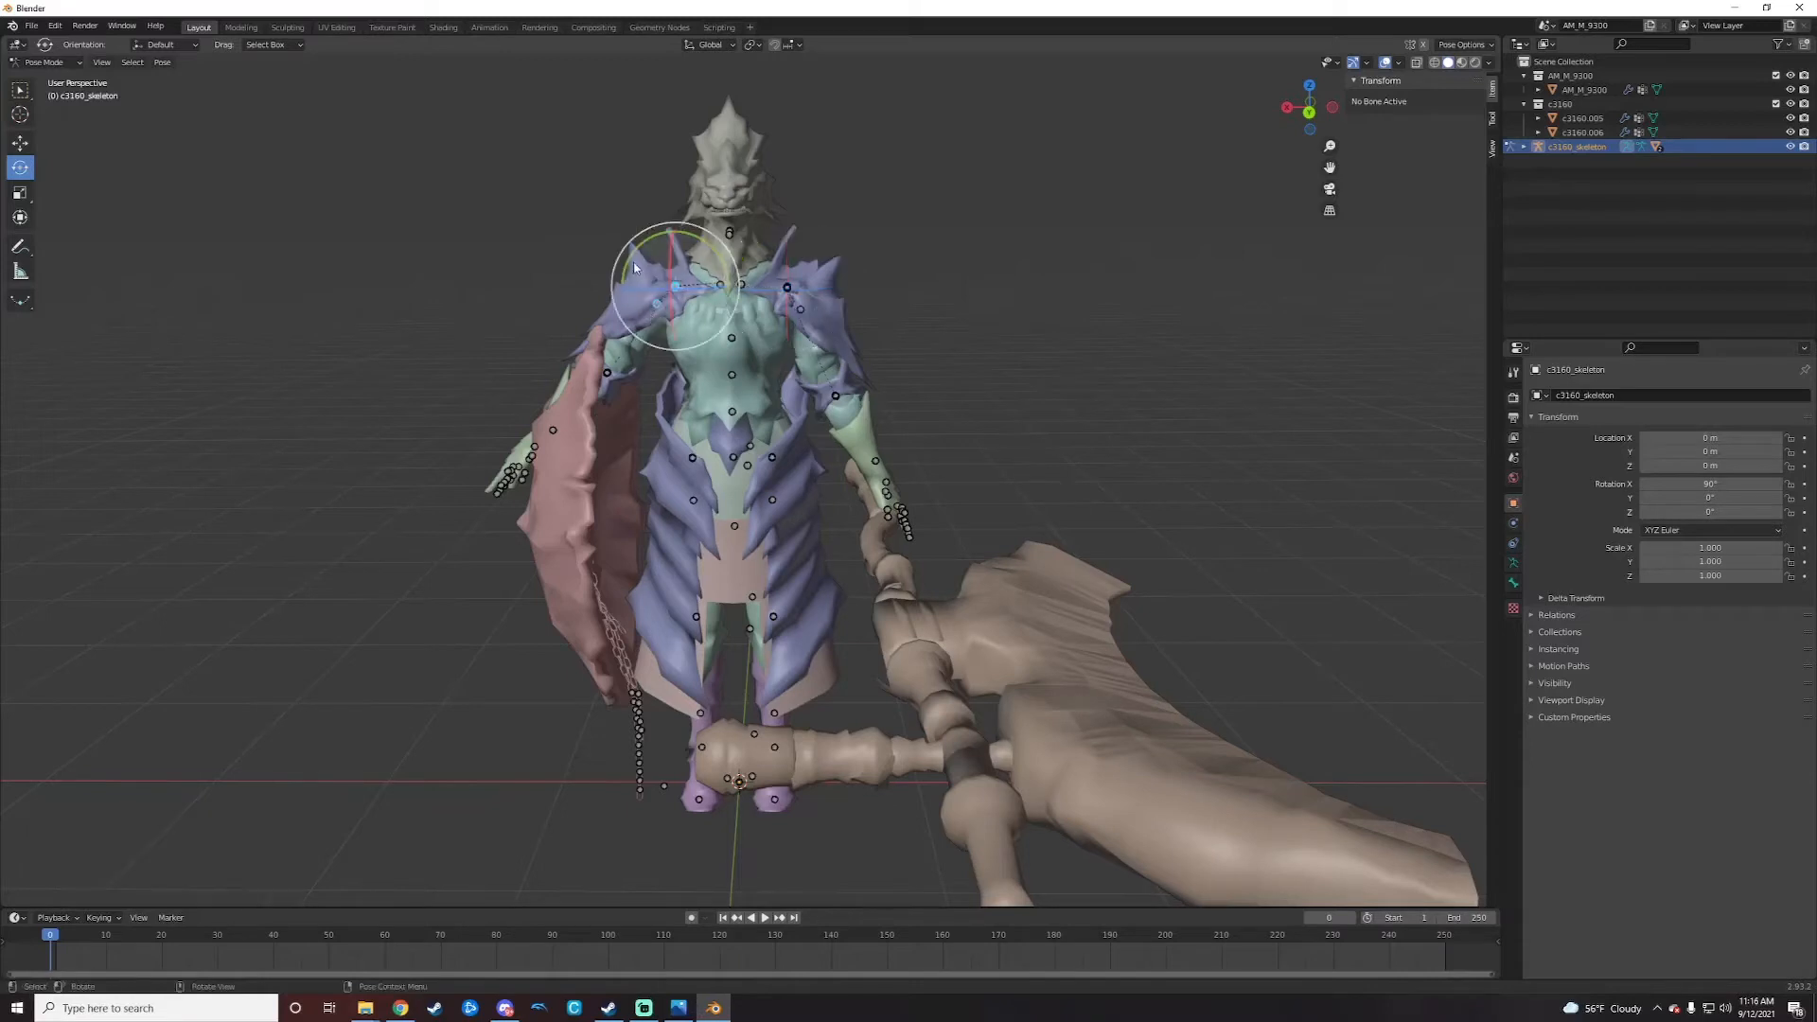
{"action": "key", "text": "r"}
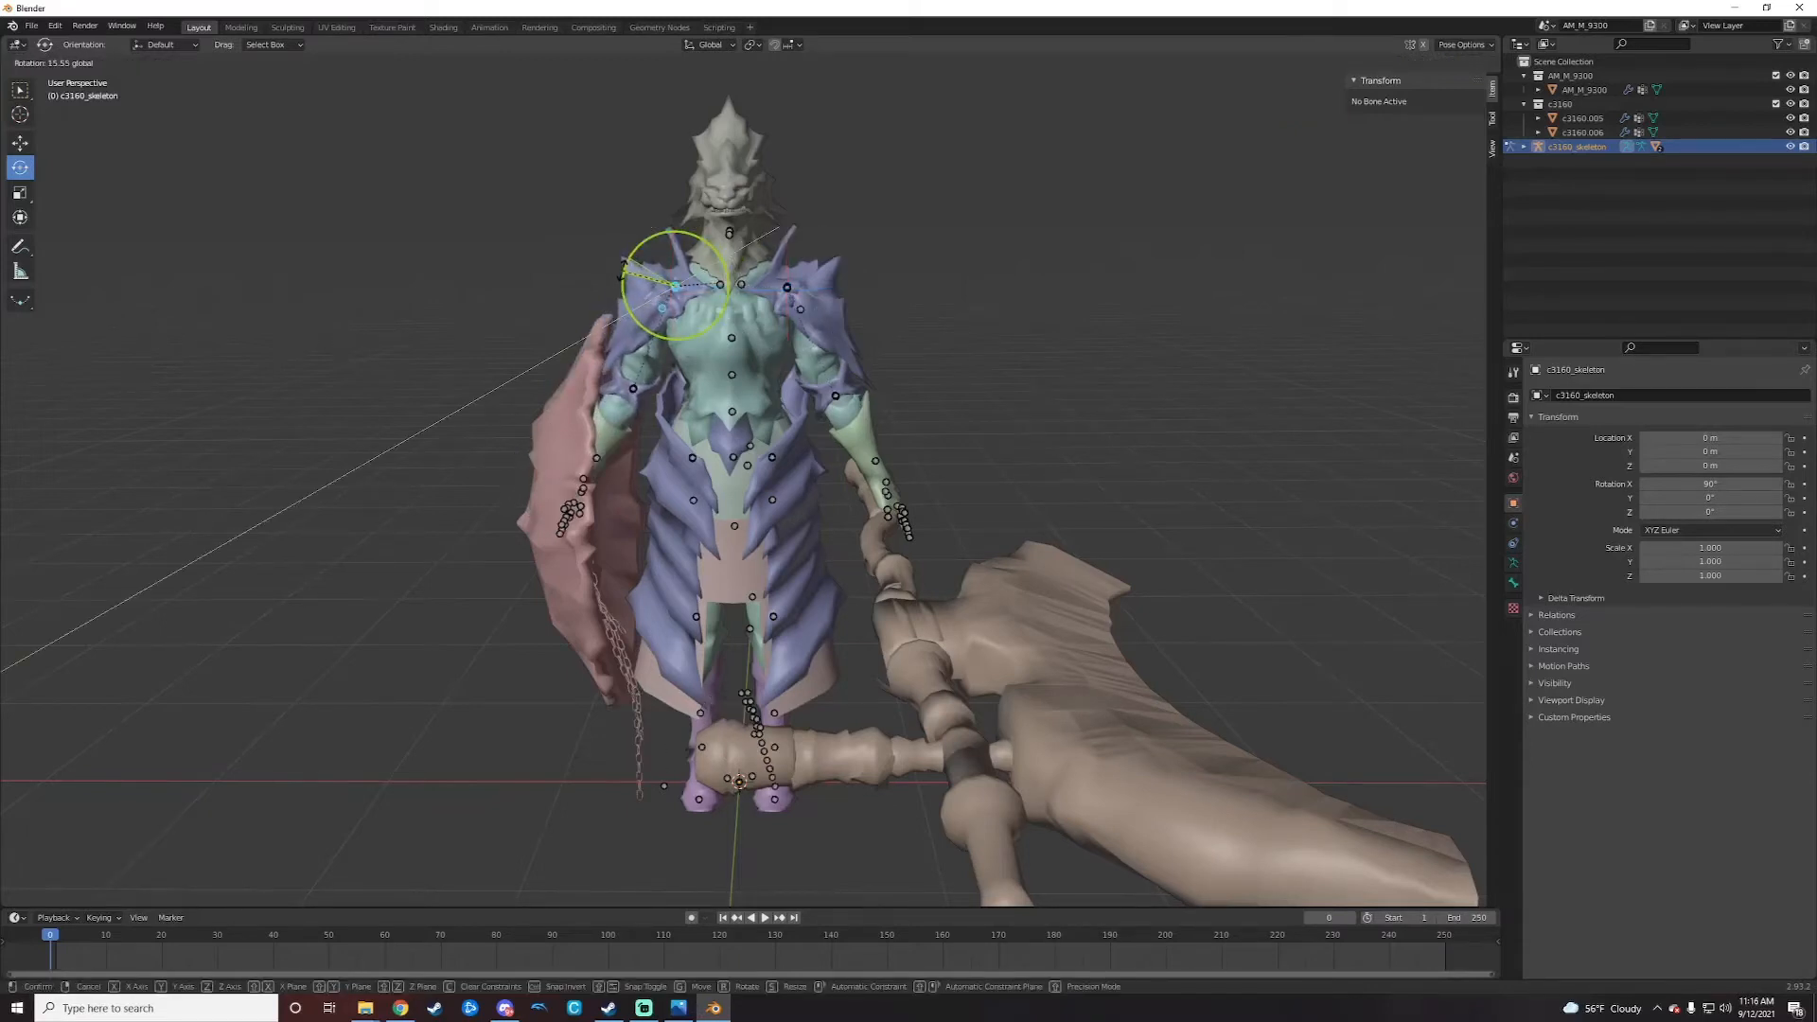
{"action": "left_click_drag", "start_coordinate": [622, 263], "coordinate": [620, 269]}
{"action": "middle_click_drag", "start_coordinate": [847, 441], "coordinate": [782, 440]}
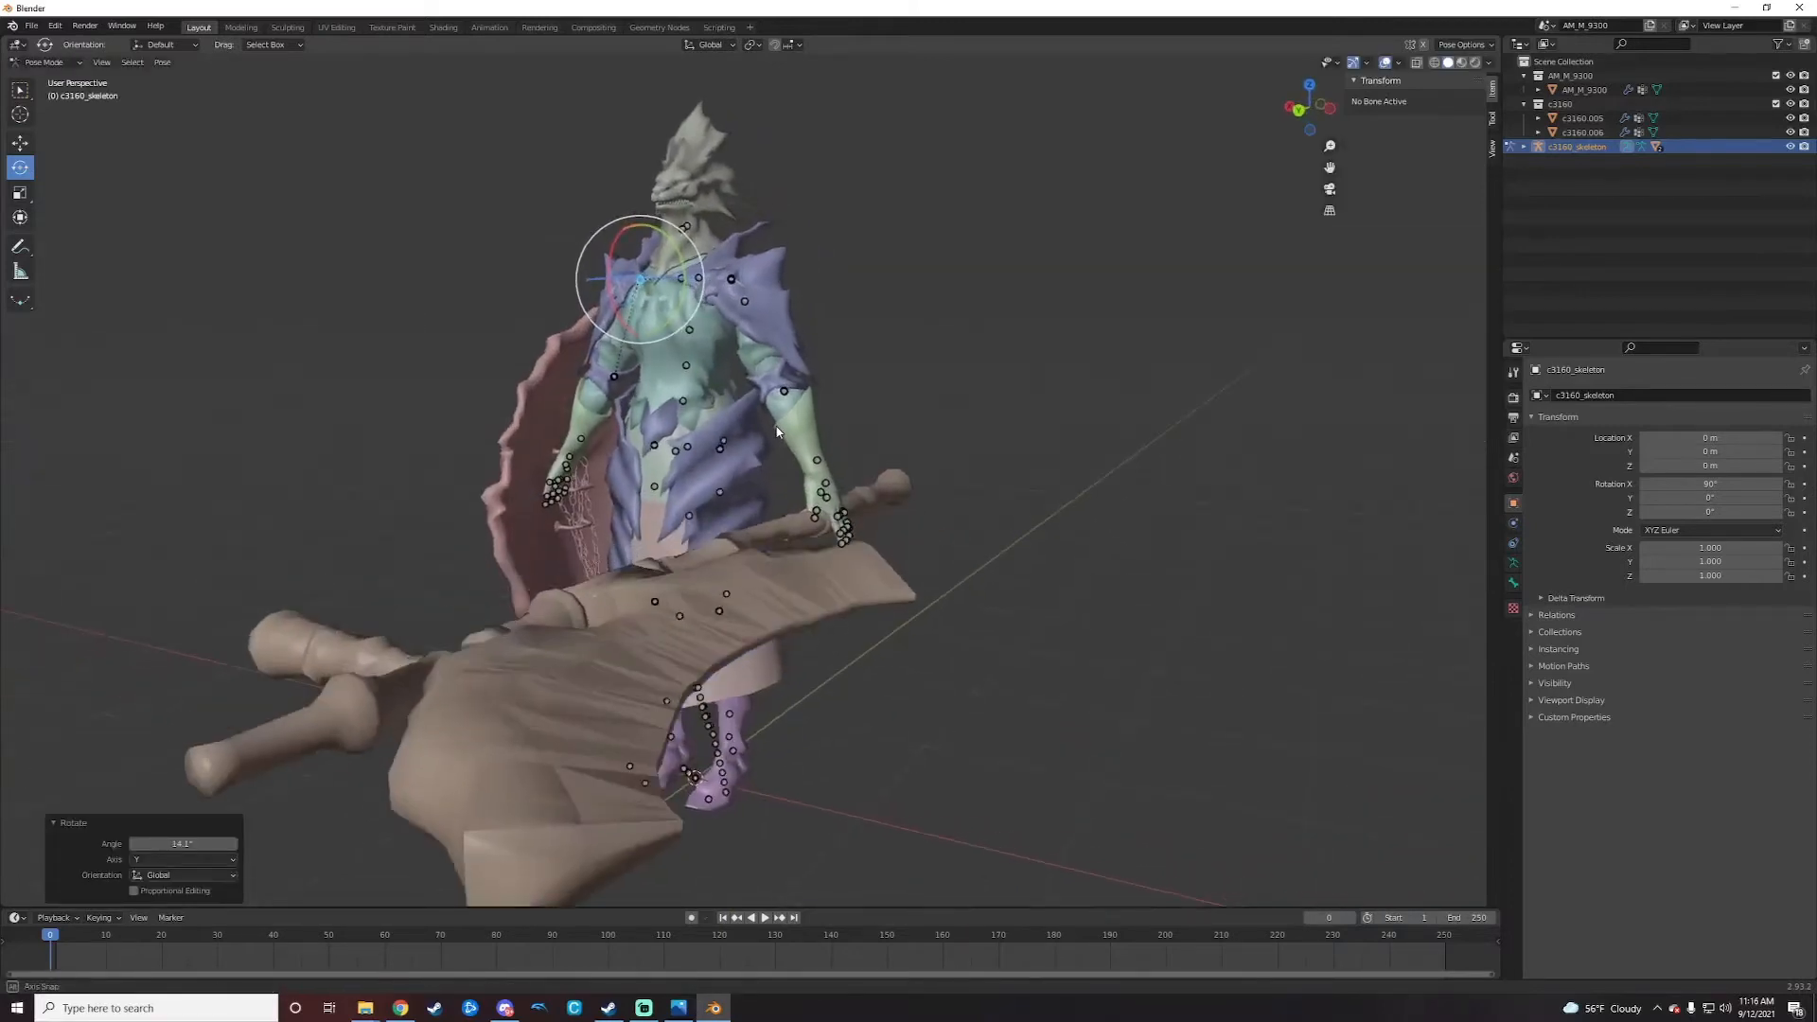
{"action": "middle_click_drag", "start_coordinate": [877, 333], "coordinate": [888, 342]}
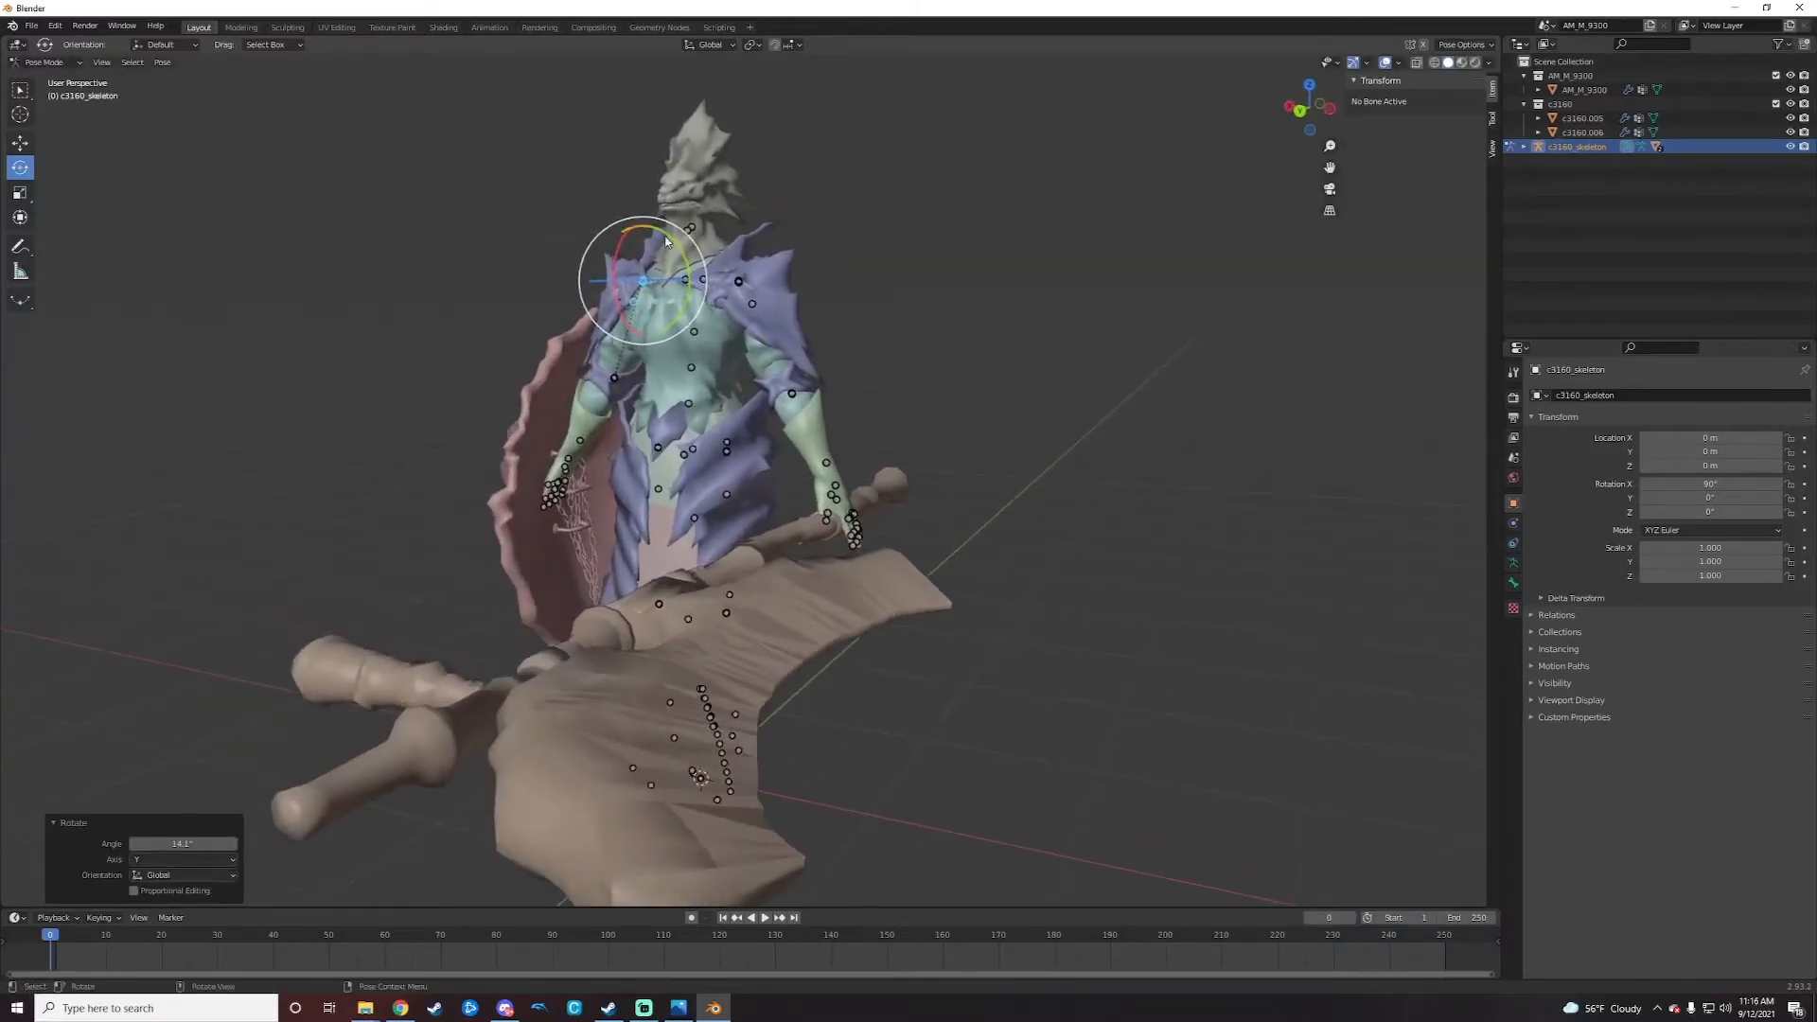
{"action": "left_click_drag", "start_coordinate": [654, 227], "coordinate": [650, 225]}
{"action": "middle_click_drag", "start_coordinate": [689, 456], "coordinate": [481, 512]}
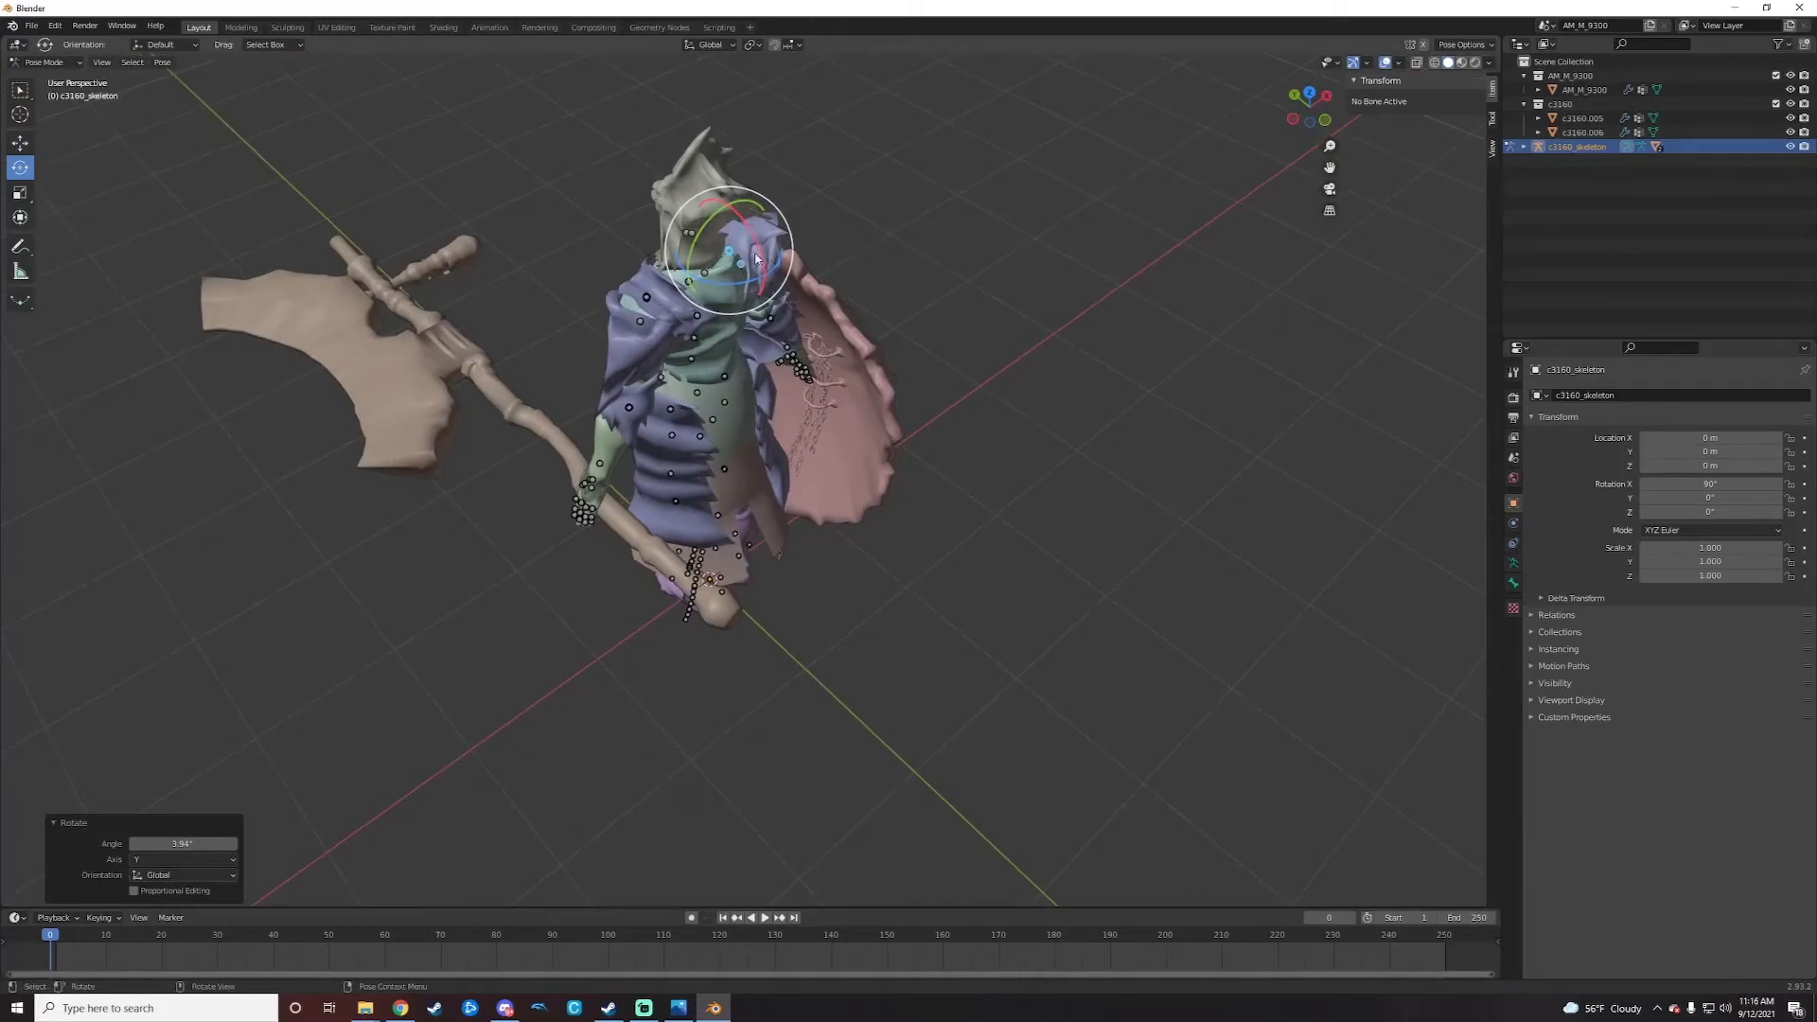
{"action": "left_click_drag", "start_coordinate": [766, 277], "coordinate": [757, 271]}
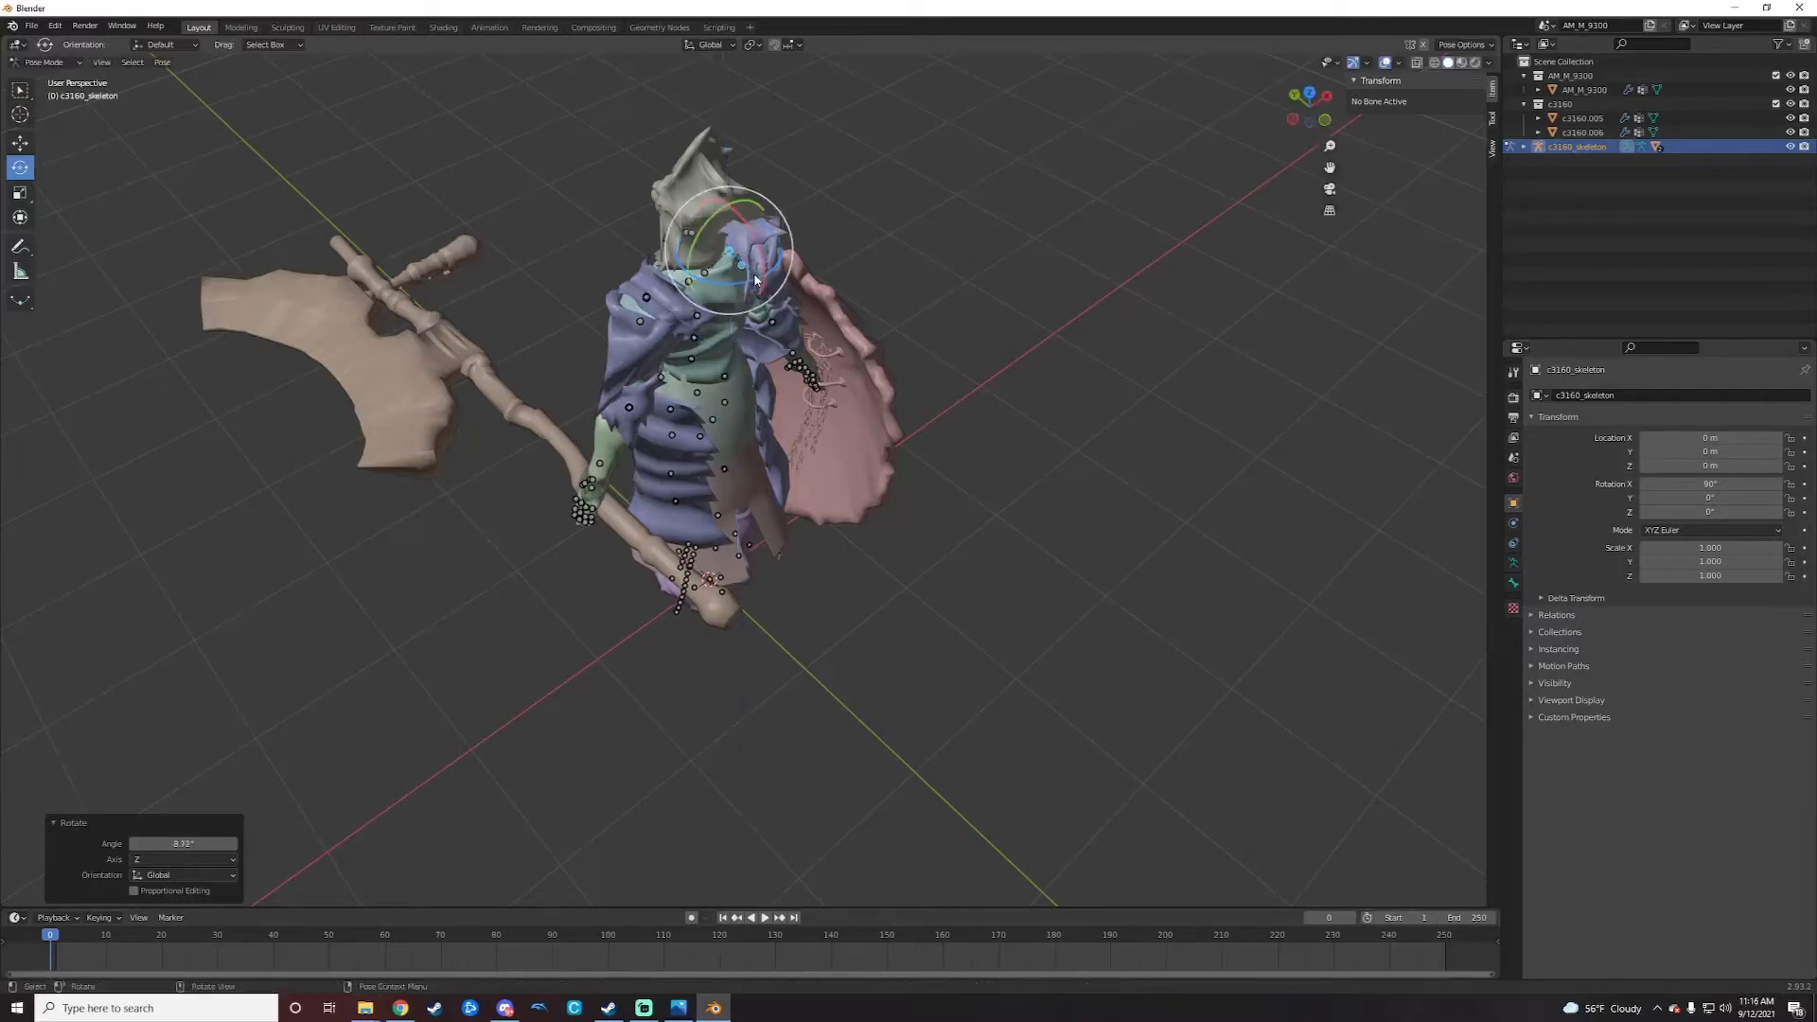
{"action": "middle_click_drag", "start_coordinate": [852, 588], "coordinate": [822, 550]}
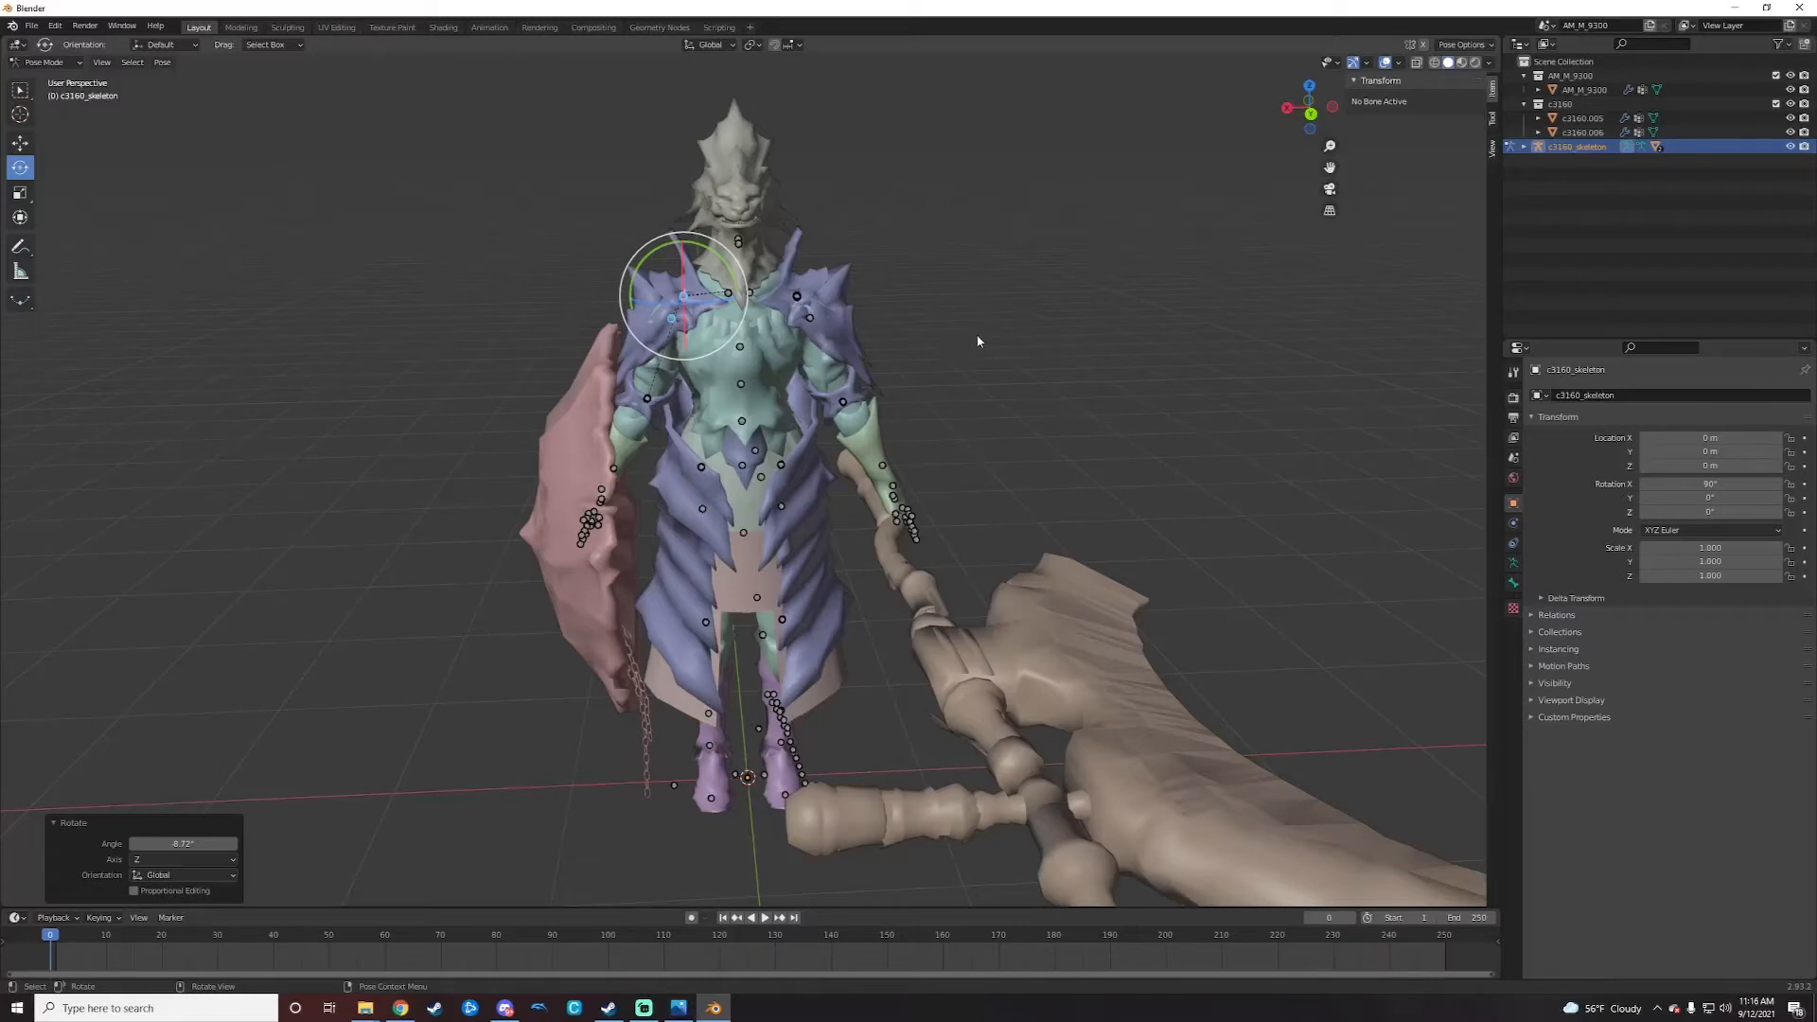
Step: Switch the skeleton back to Edit Mode and delete the bones of the hanging chain below the shield
{"action": "middle_click_drag", "start_coordinate": [962, 397], "coordinate": [973, 453]}
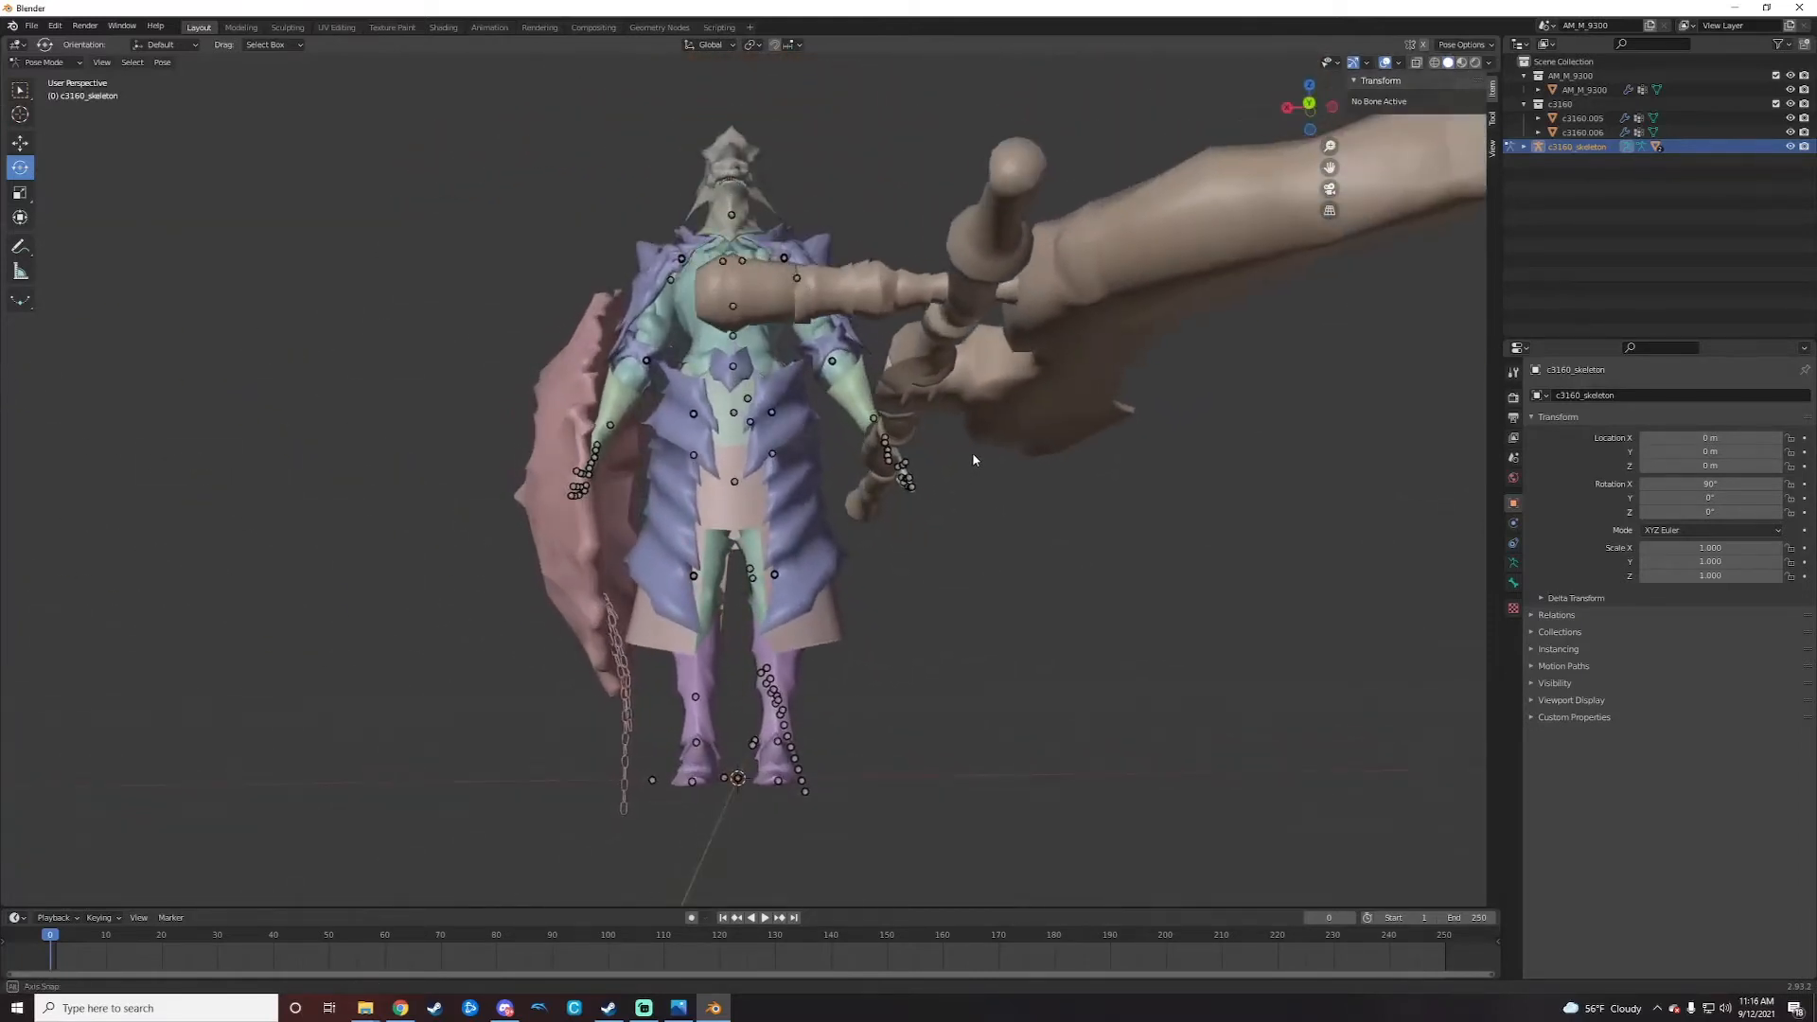
{"action": "scroll", "coordinate": [885, 735], "scroll_direction": "up", "scroll_amount": 2}
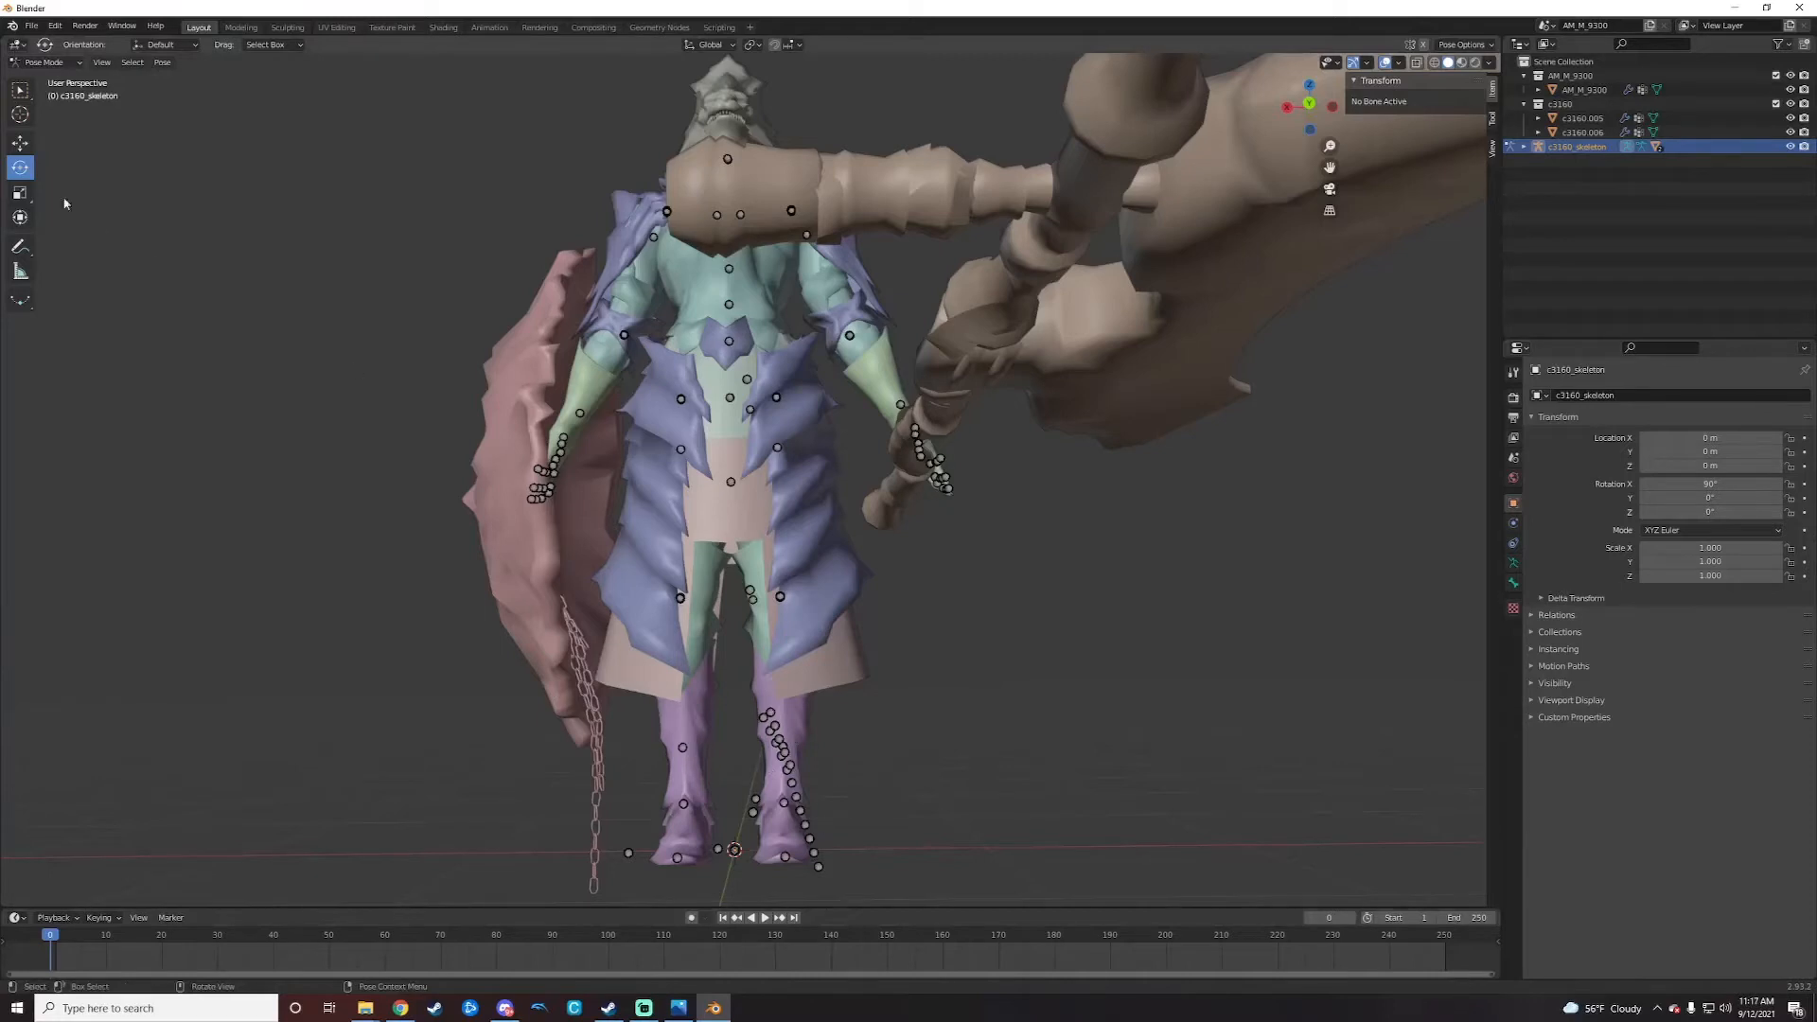
{"action": "left_click", "coordinate": [43, 62]}
{"action": "left_click", "coordinate": [47, 96]}
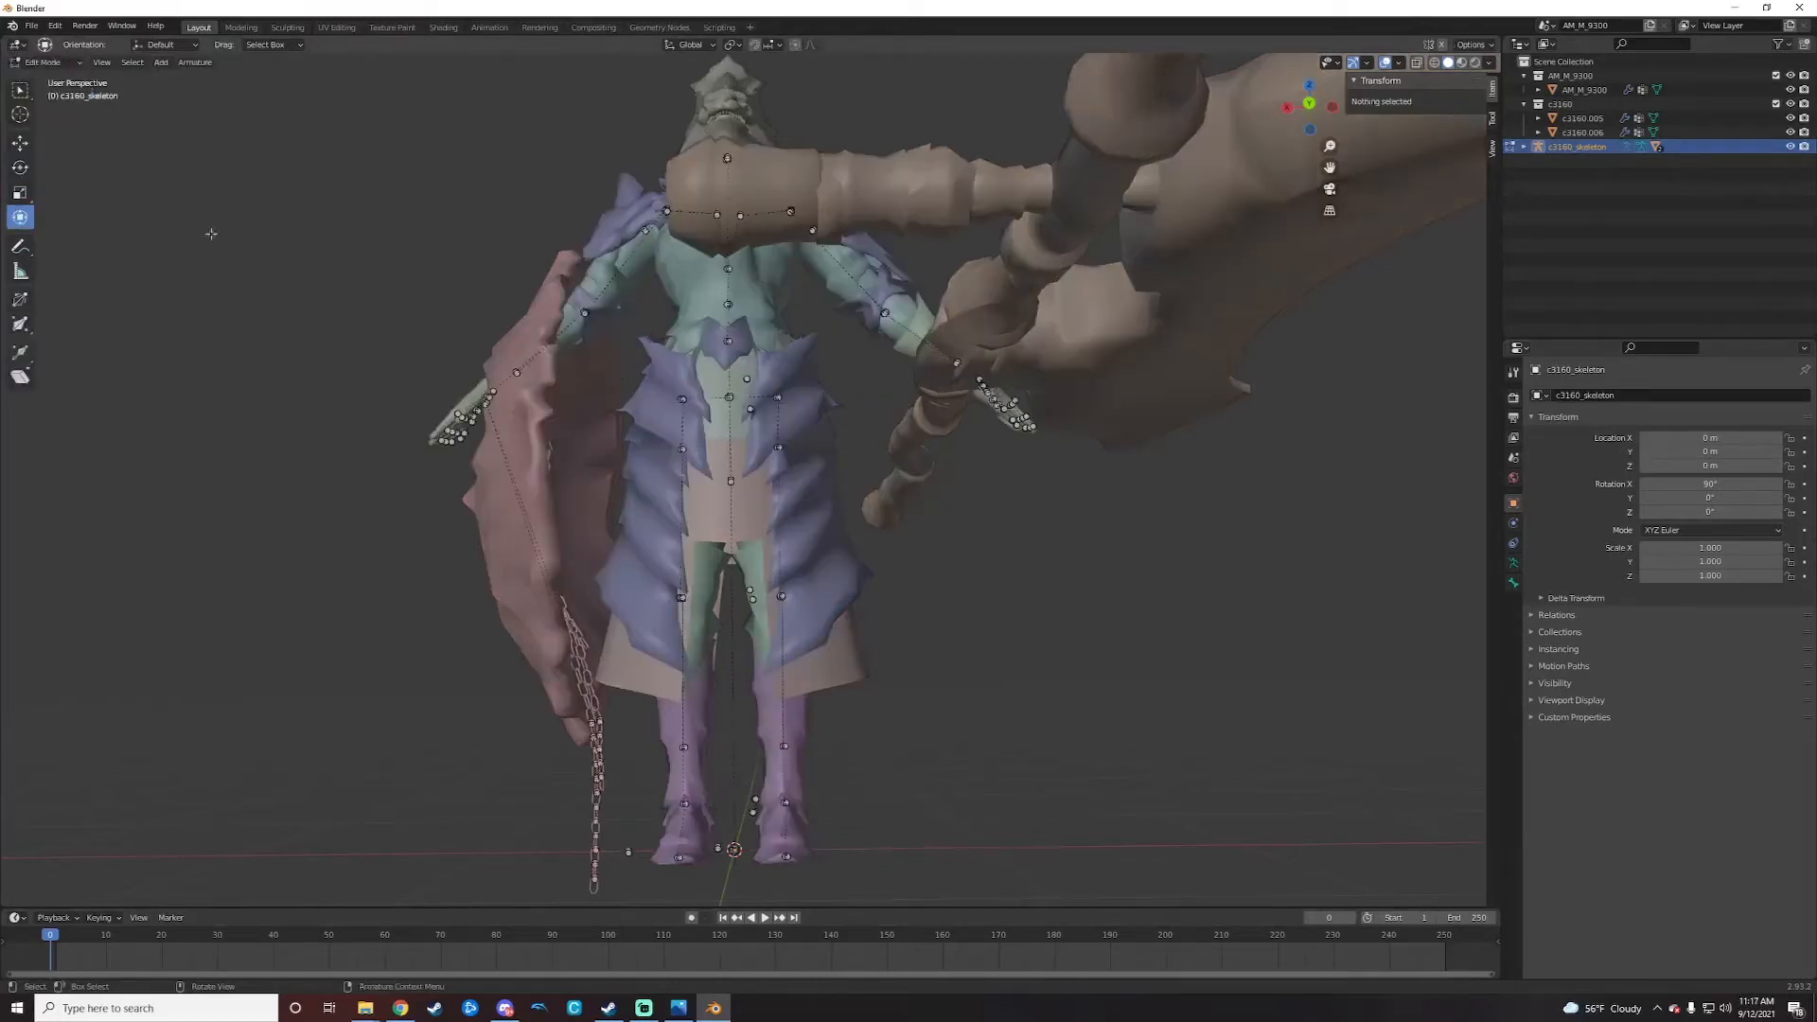
{"action": "left_click_drag", "start_coordinate": [614, 710], "coordinate": [576, 920]}
{"action": "right_click", "coordinate": [559, 767]}
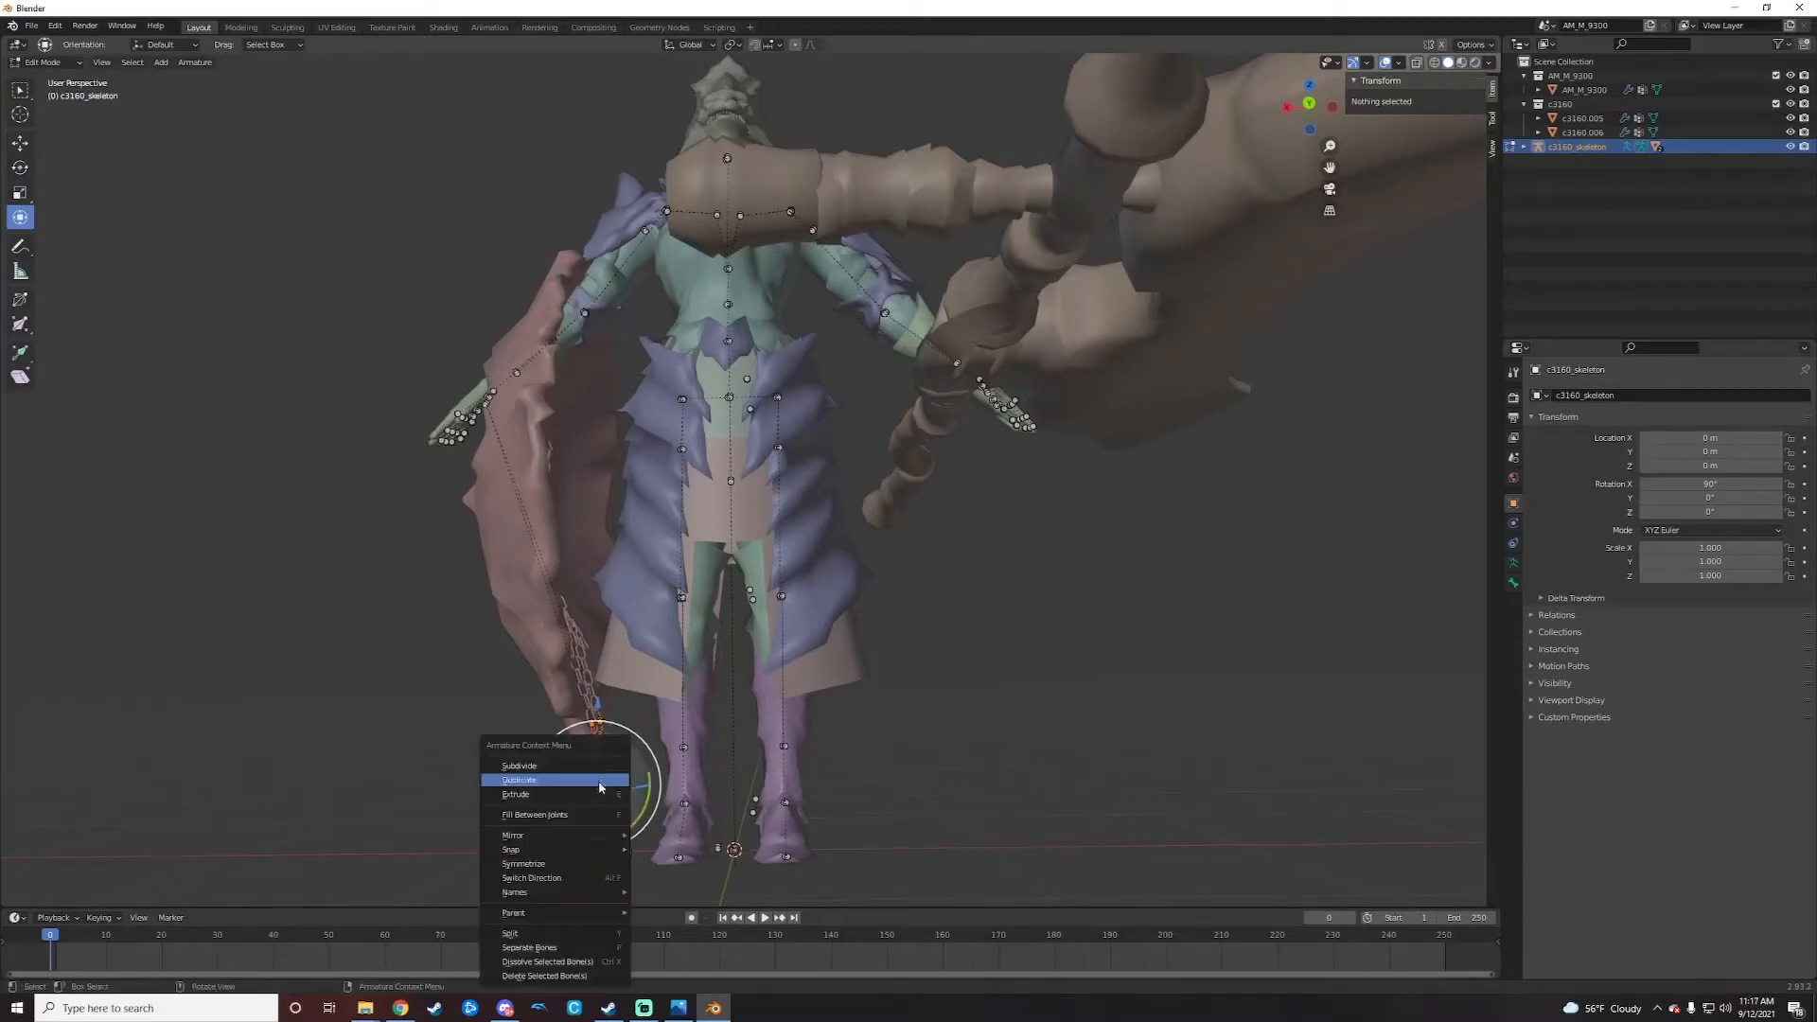
{"action": "left_click", "coordinate": [555, 976]}
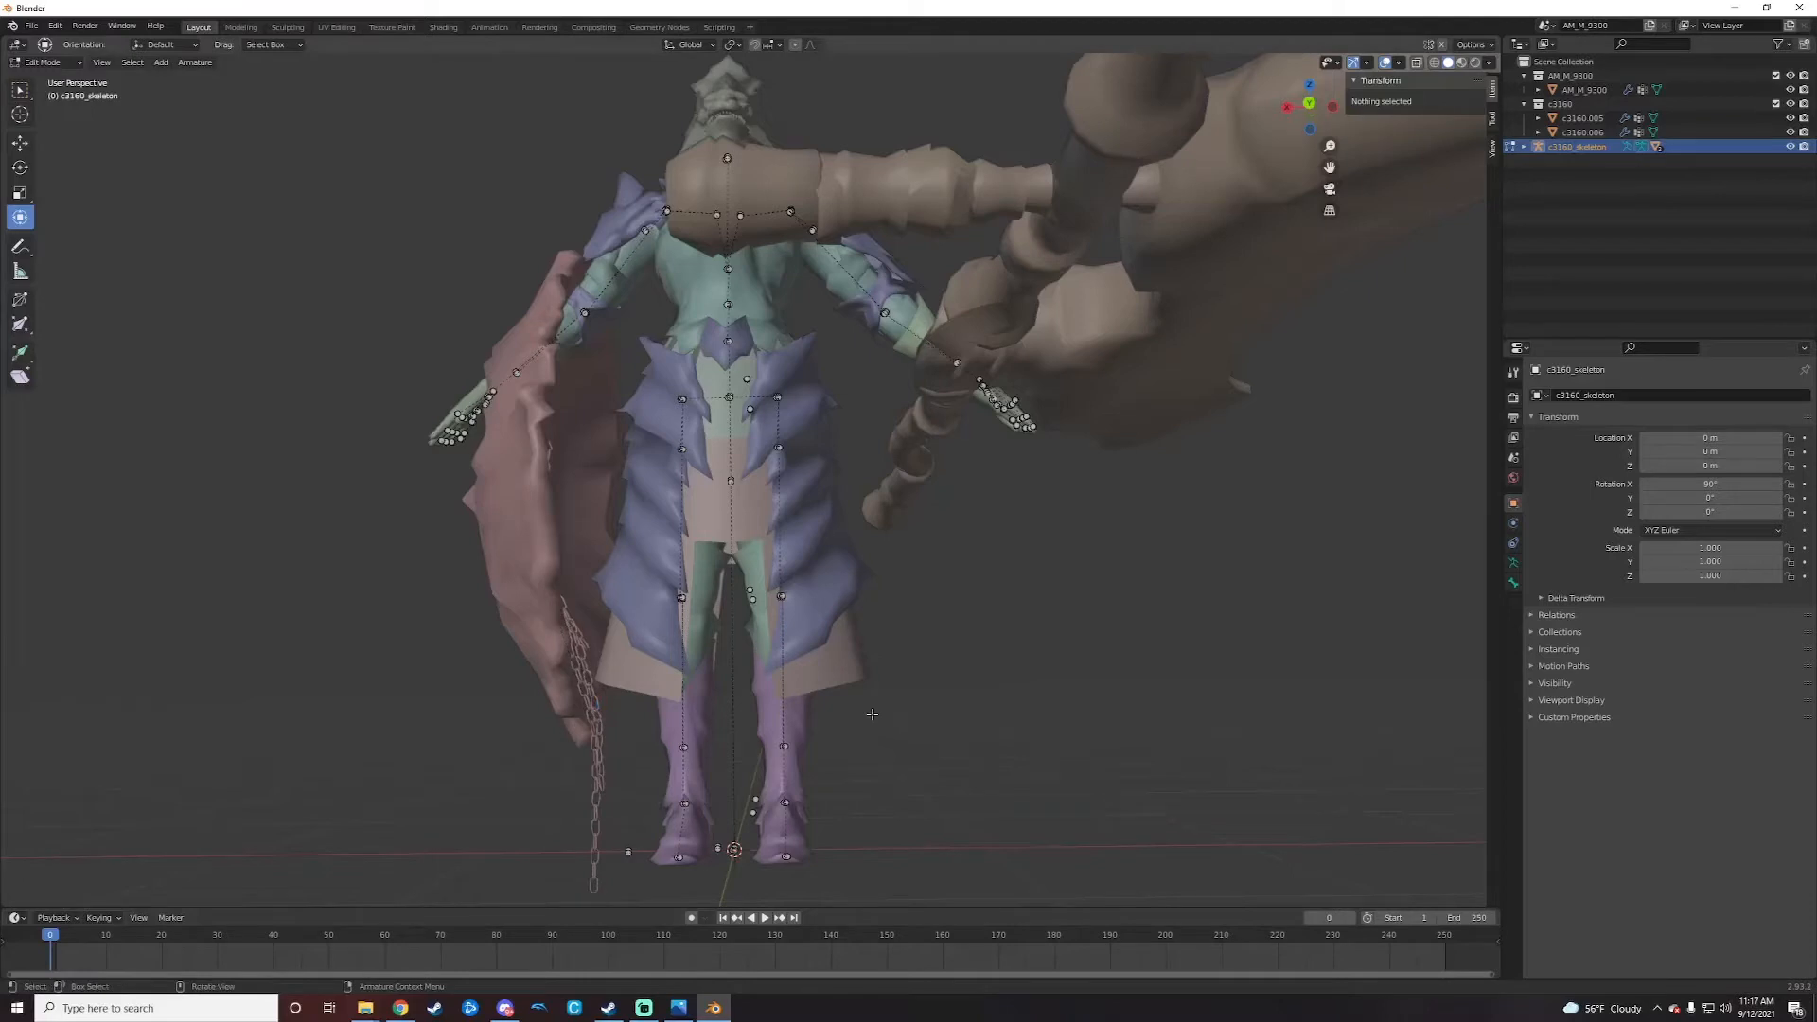
Step: Switch the c3160 skeleton from Edit Mode to Pose Mode
{"action": "middle_click_drag", "start_coordinate": [873, 715], "coordinate": [879, 712]}
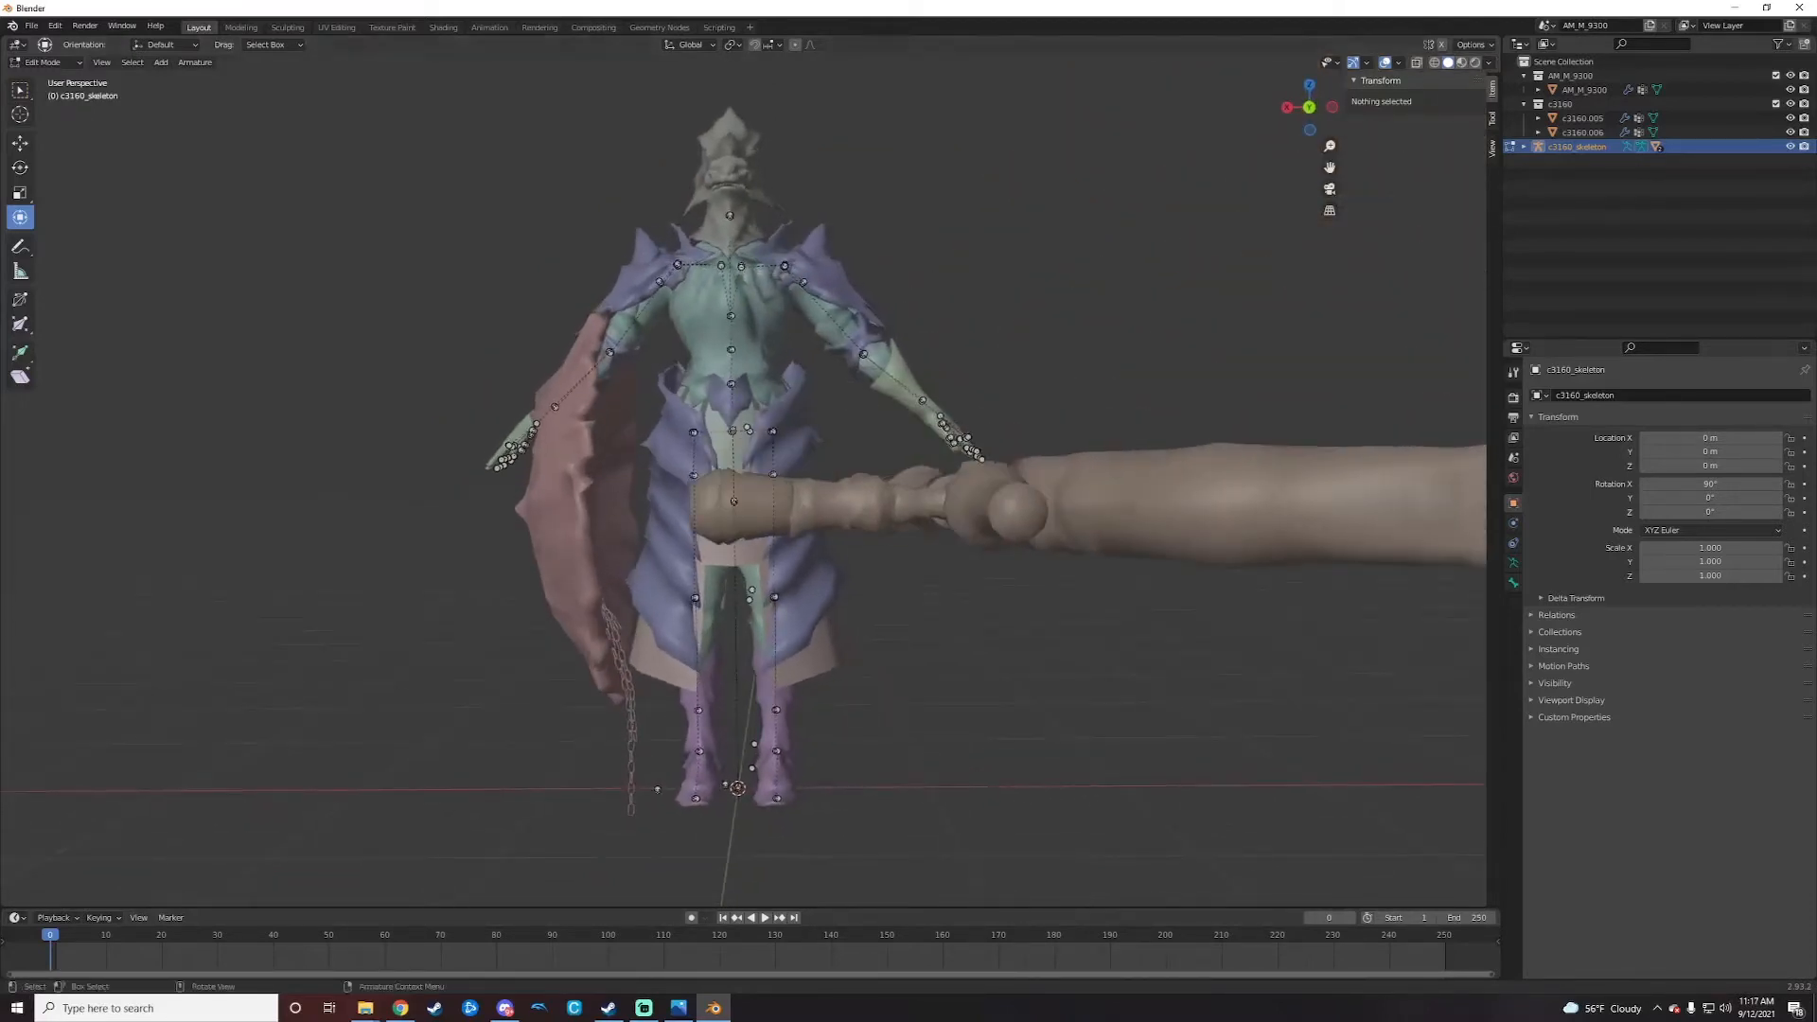
{"action": "left_click", "coordinate": [49, 62]}
{"action": "left_click", "coordinate": [48, 110]}
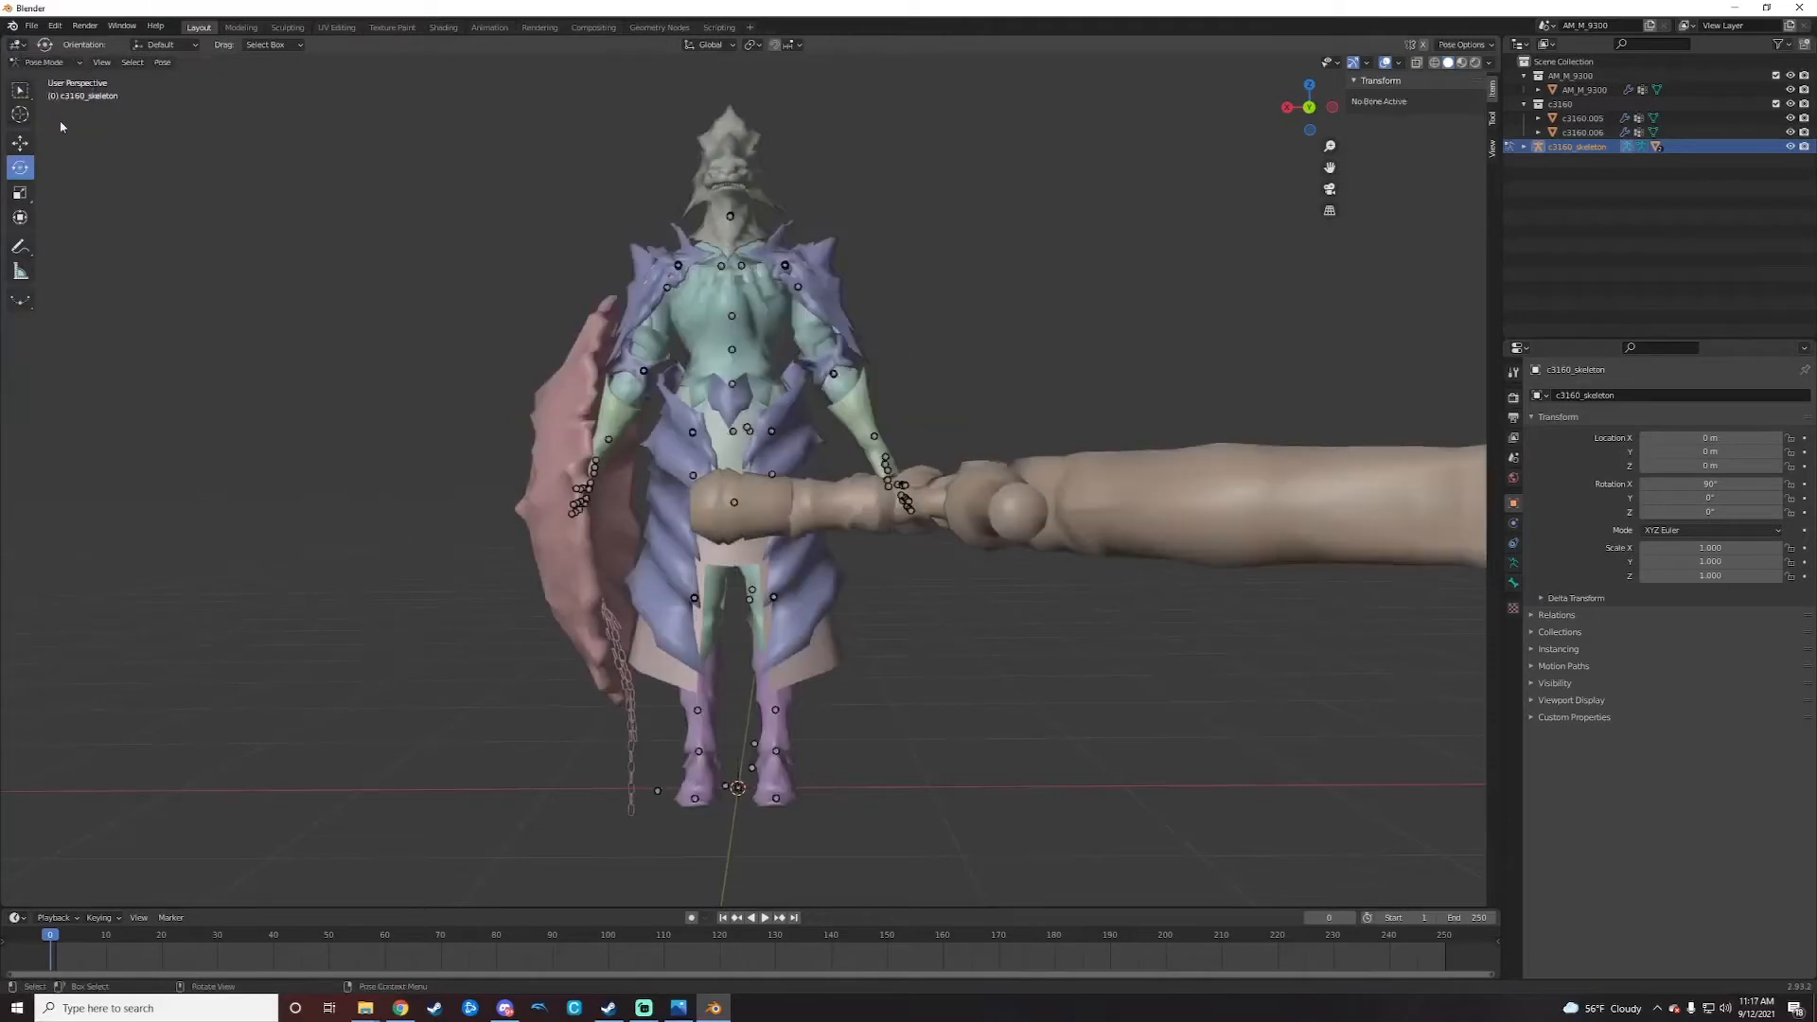
{"action": "scroll", "coordinate": [962, 381], "scroll_direction": "down", "scroll_amount": 3}
{"action": "middle_click_drag", "start_coordinate": [962, 381], "coordinate": [967, 425]}
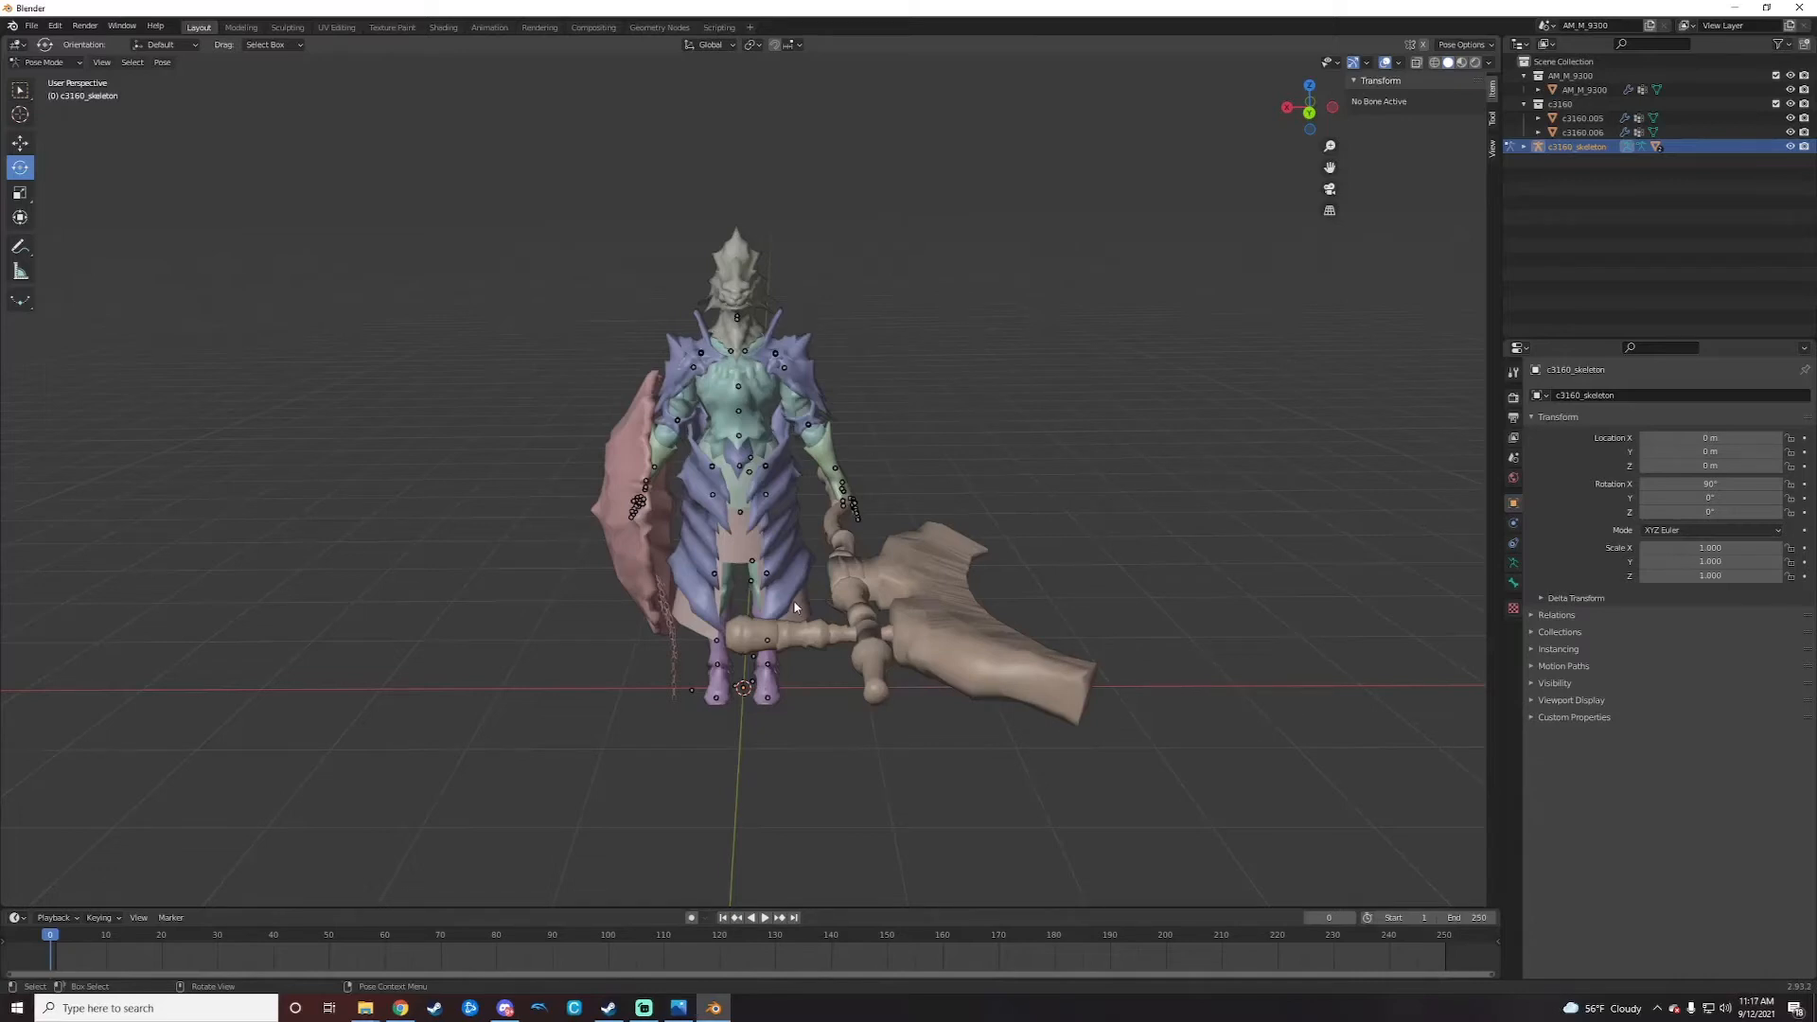
Step: Try to apply the selected bones' pose as the rest pose, and return the skeleton to Object Mode
{"action": "left_click", "coordinate": [161, 63]}
{"action": "mouse_move", "coordinate": [200, 113]}
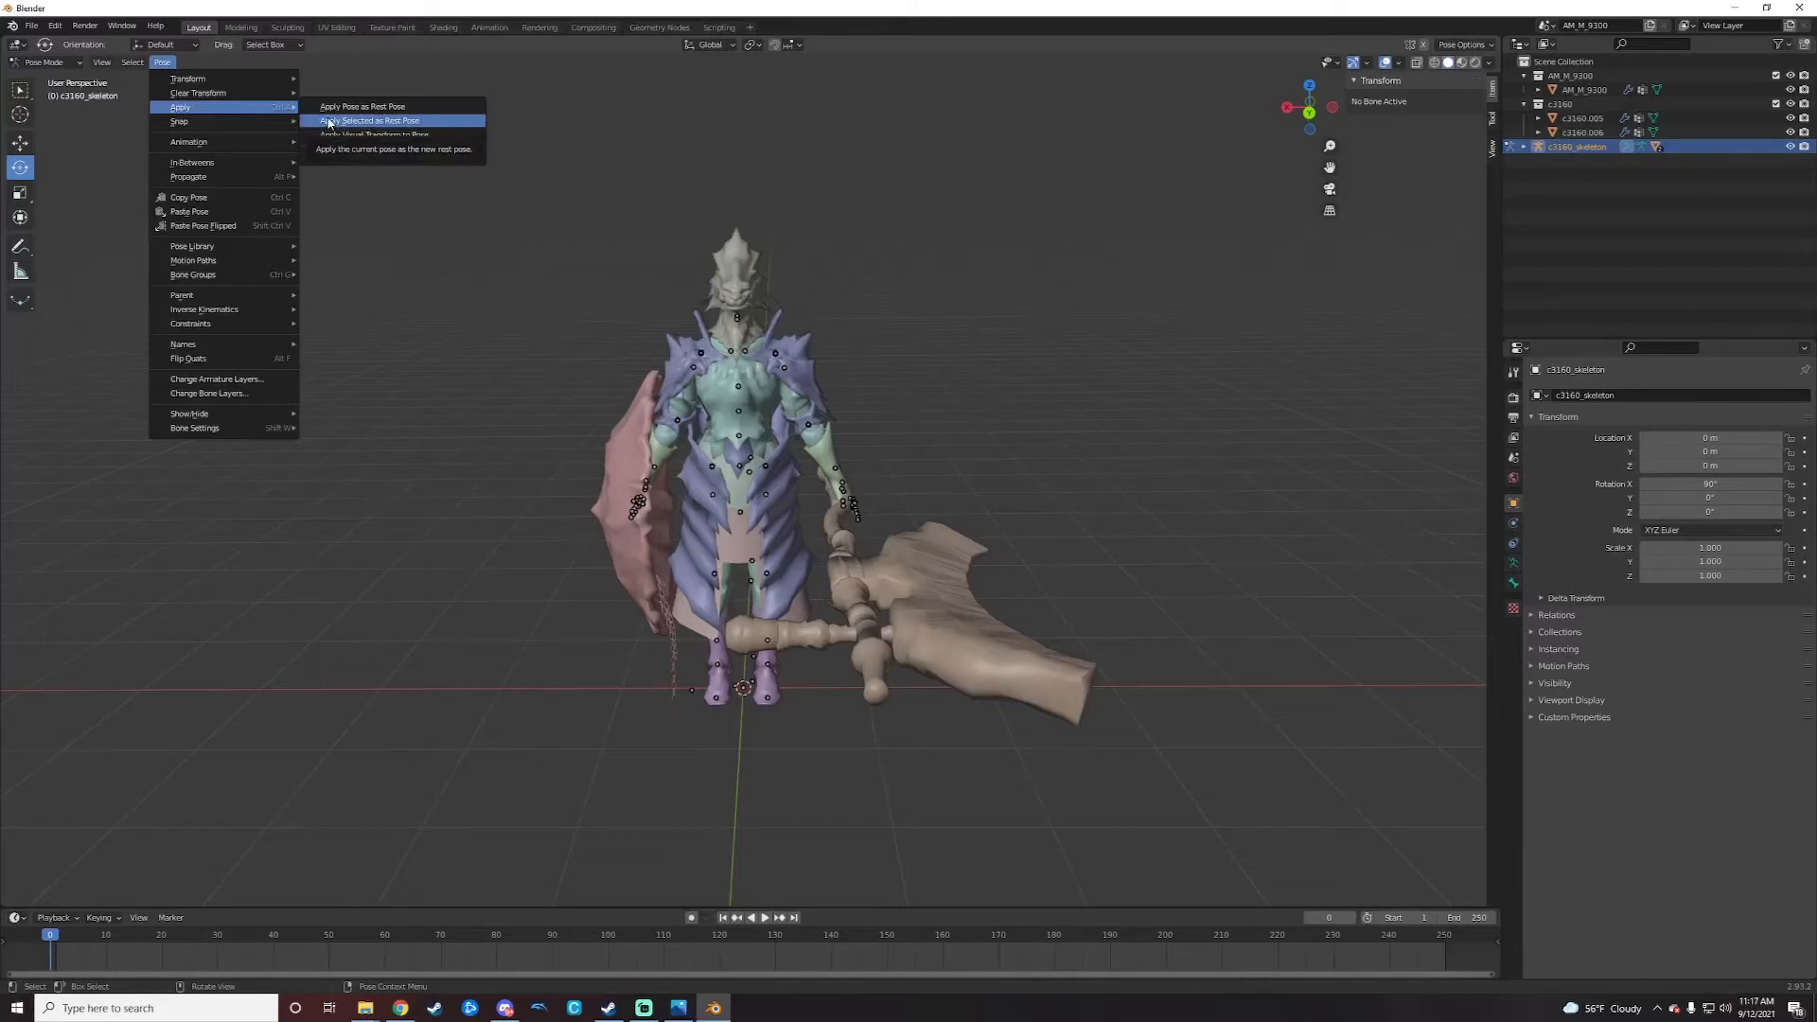
{"action": "left_click", "coordinate": [394, 122]}
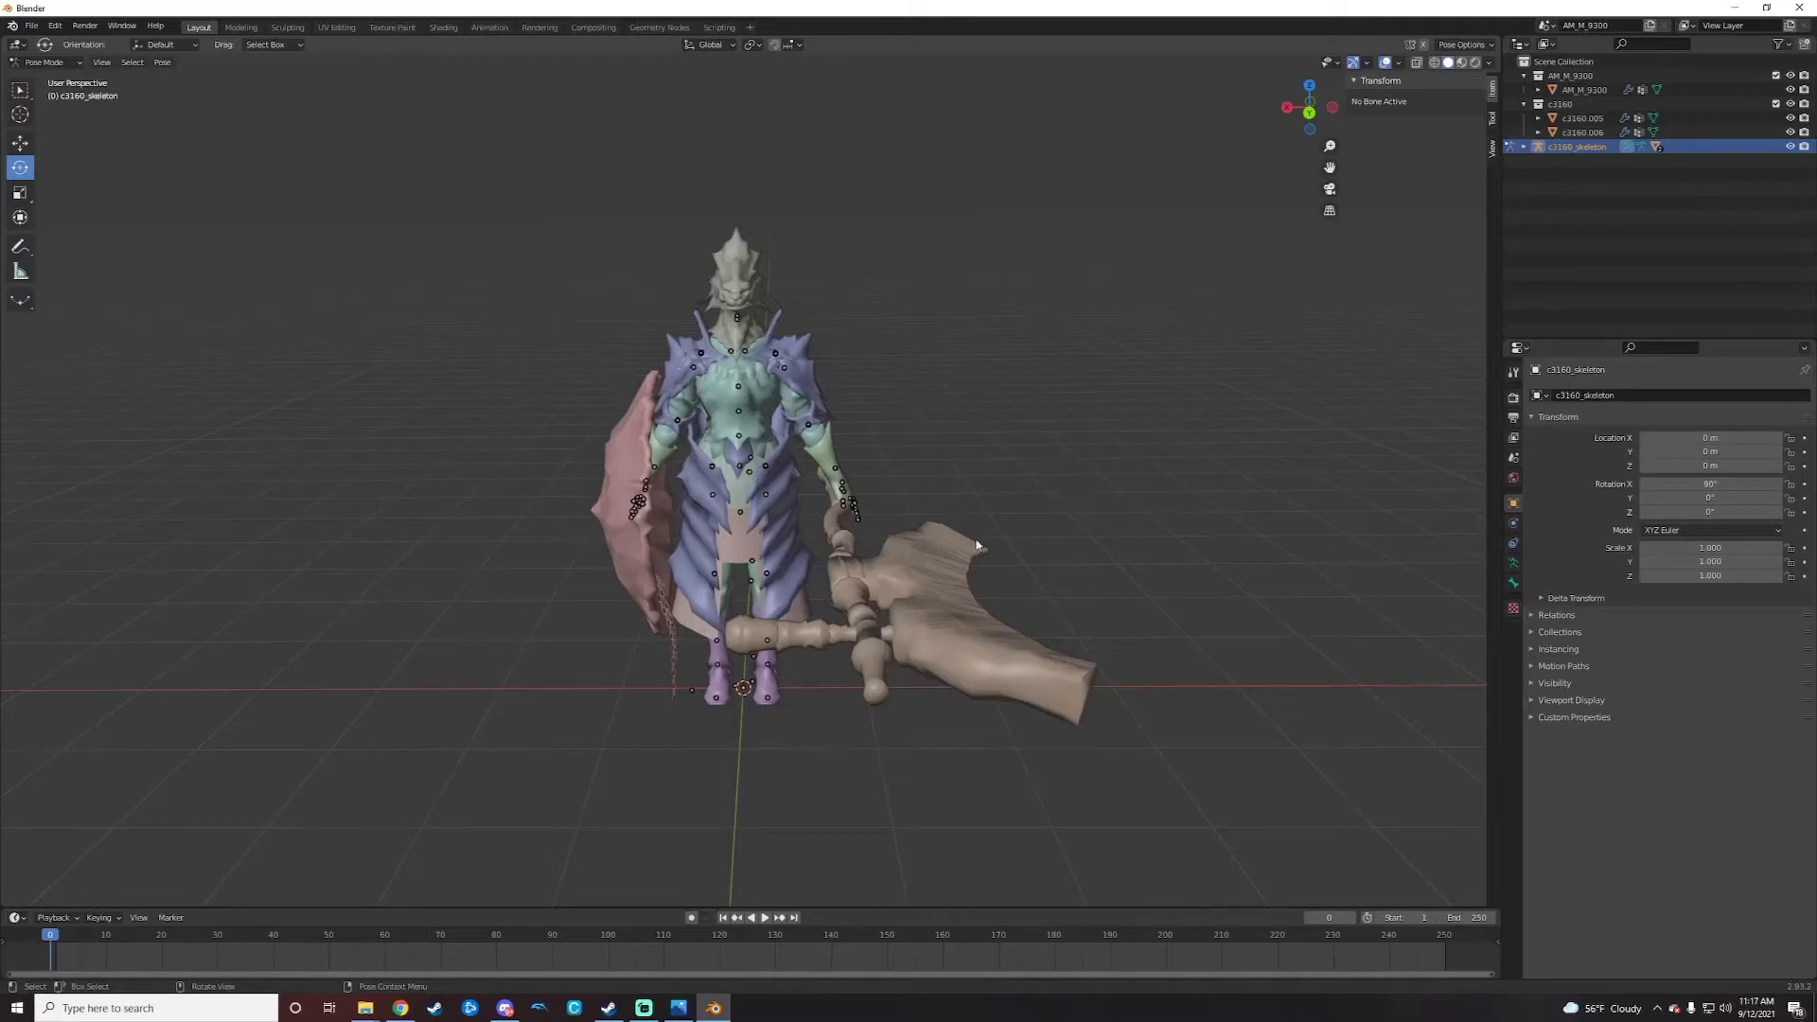
{"action": "left_click", "coordinate": [52, 80]}
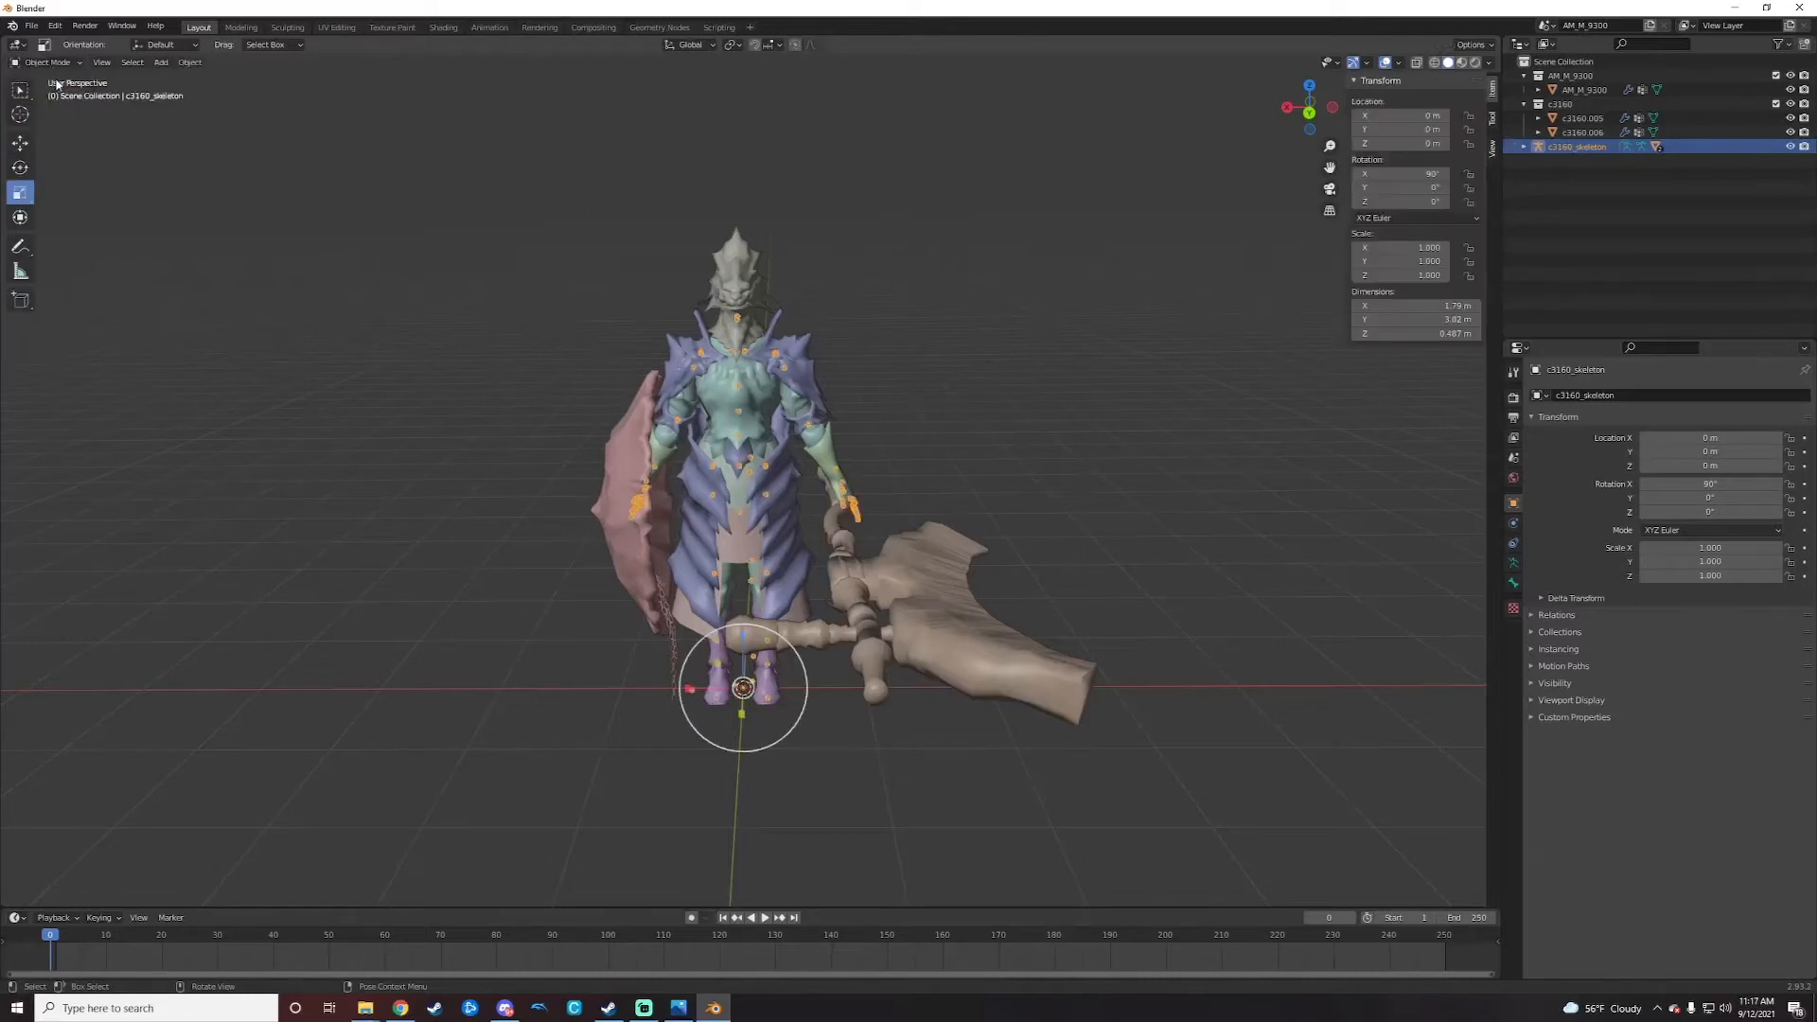
Step: Assign c3160_skeleton as the Armature modifier object of the weapon mesh c3160.005 and the shield mesh c3160.006
{"action": "left_click", "coordinate": [900, 572]}
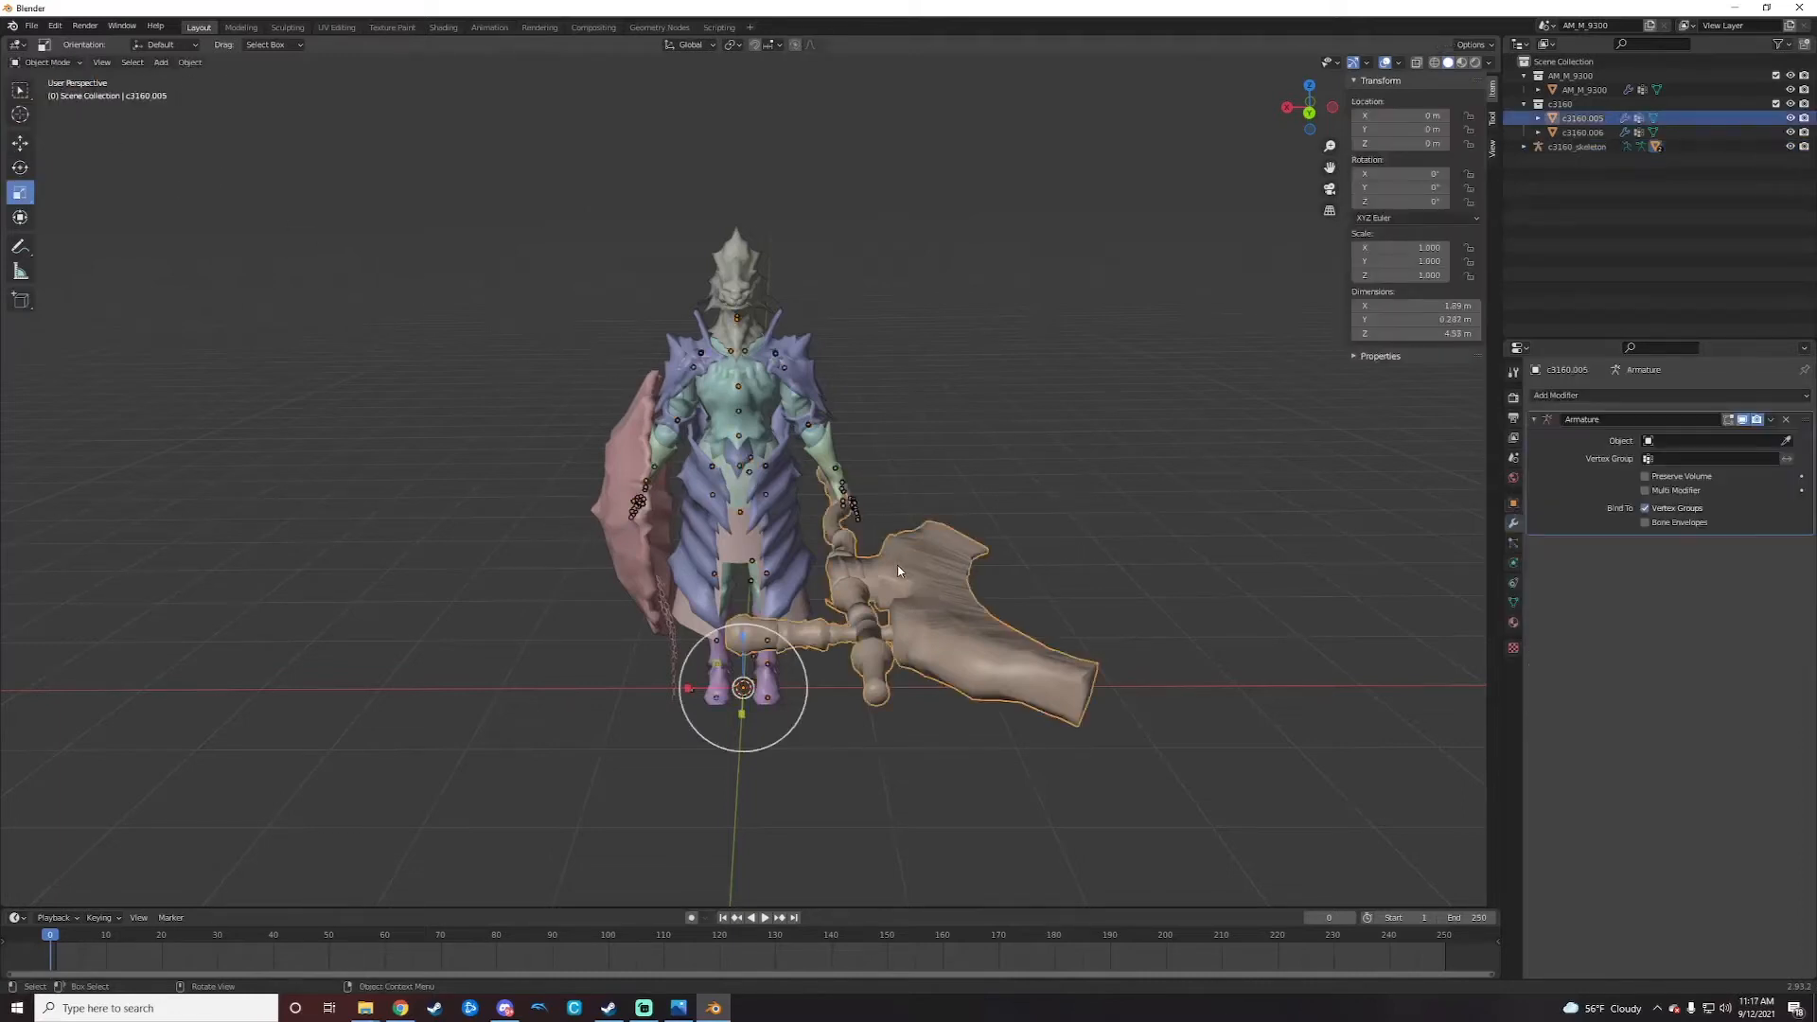
{"action": "left_click", "coordinate": [1666, 441]}
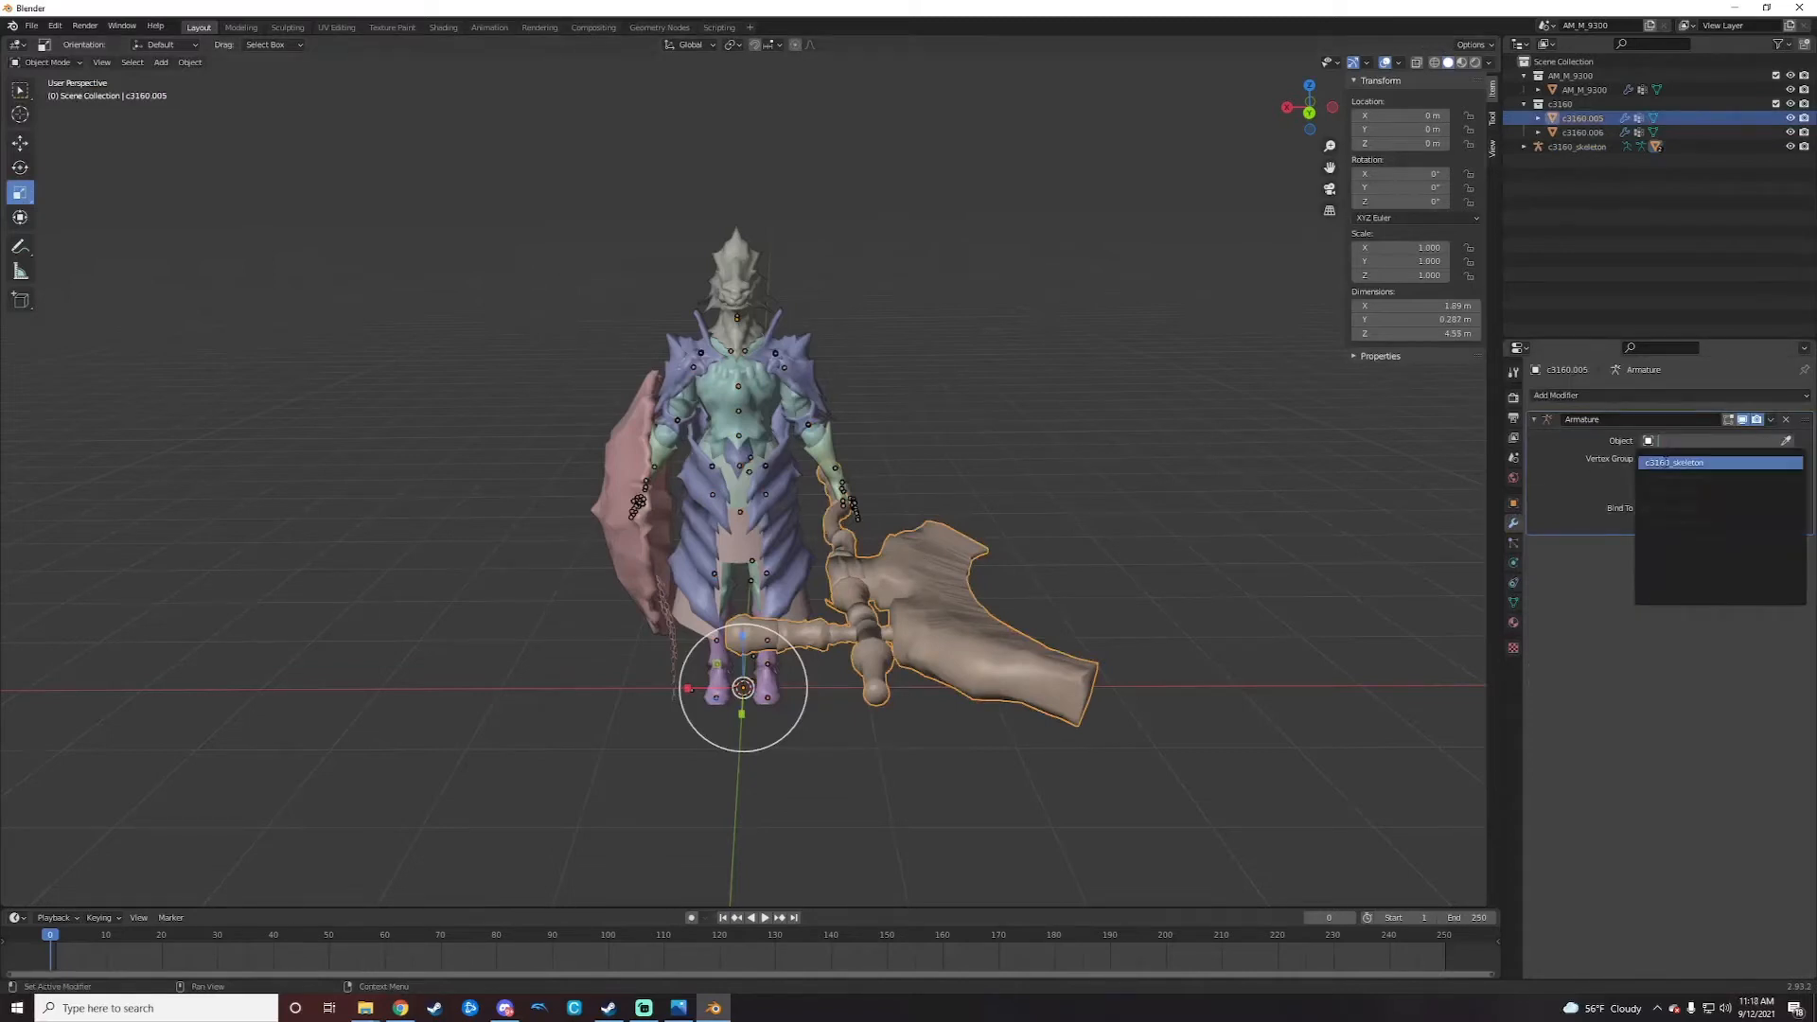
{"action": "left_click", "coordinate": [1690, 463]}
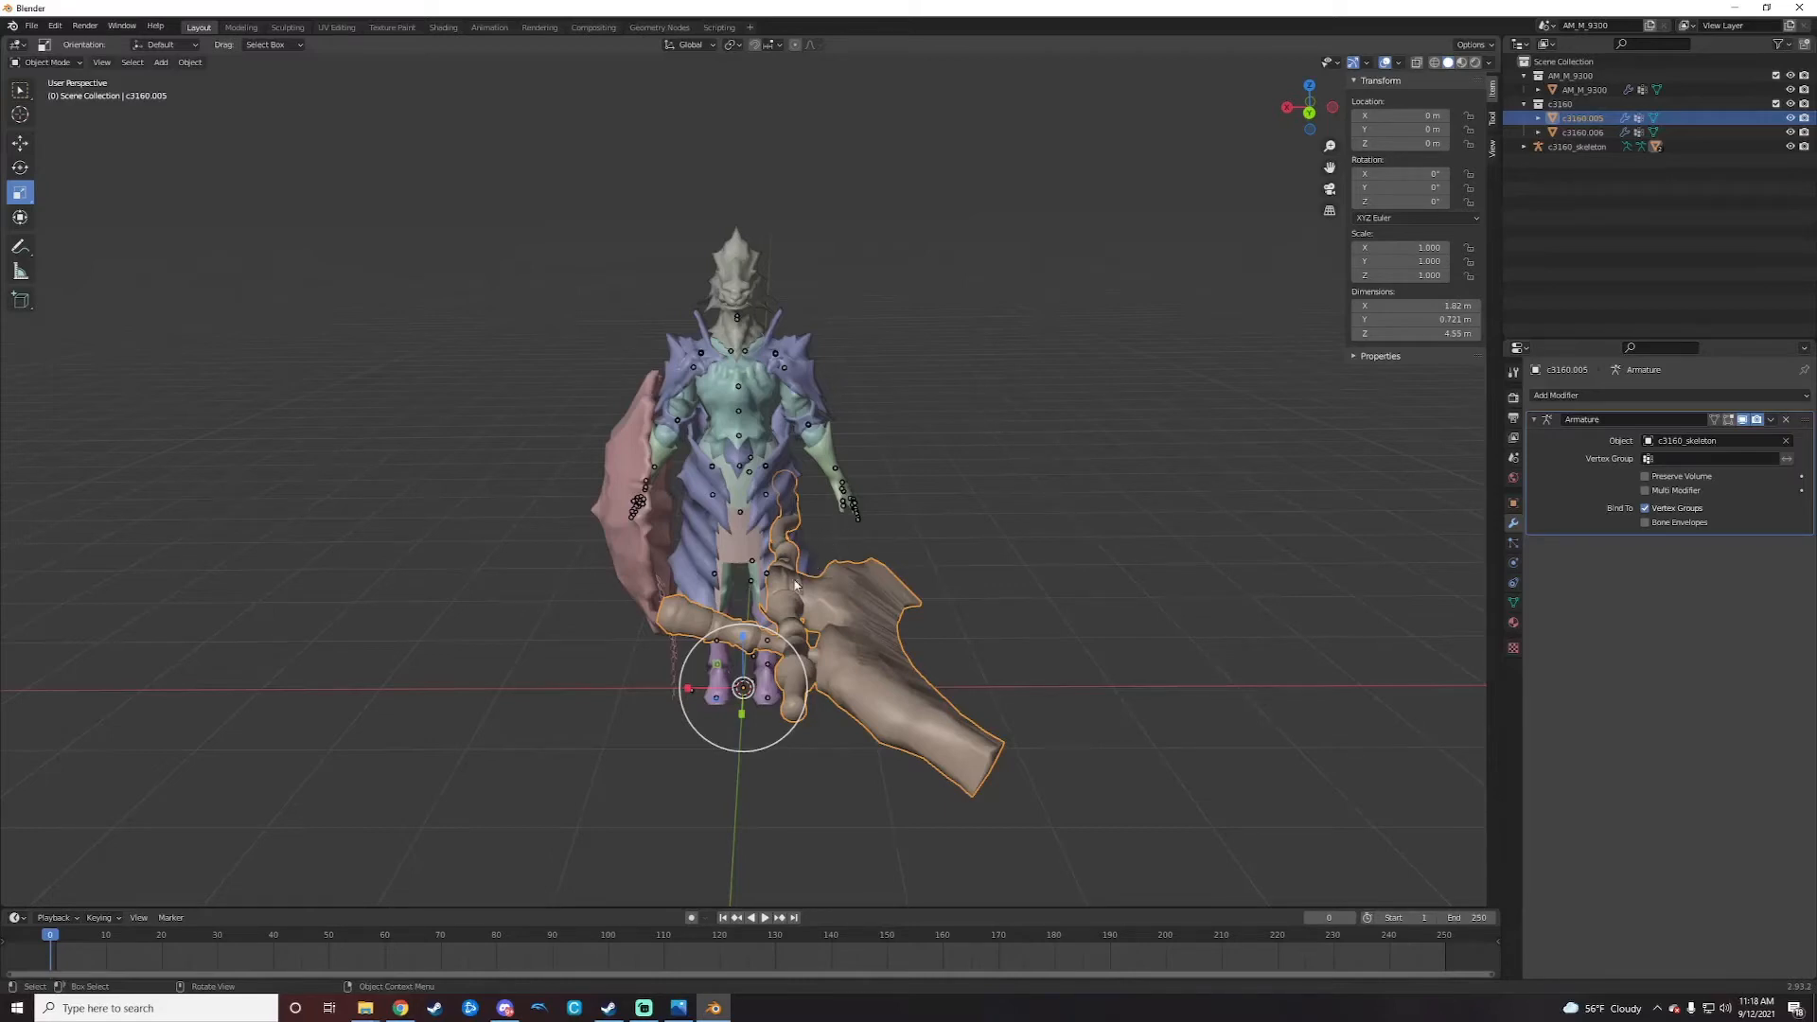
{"action": "left_click", "coordinate": [634, 542]}
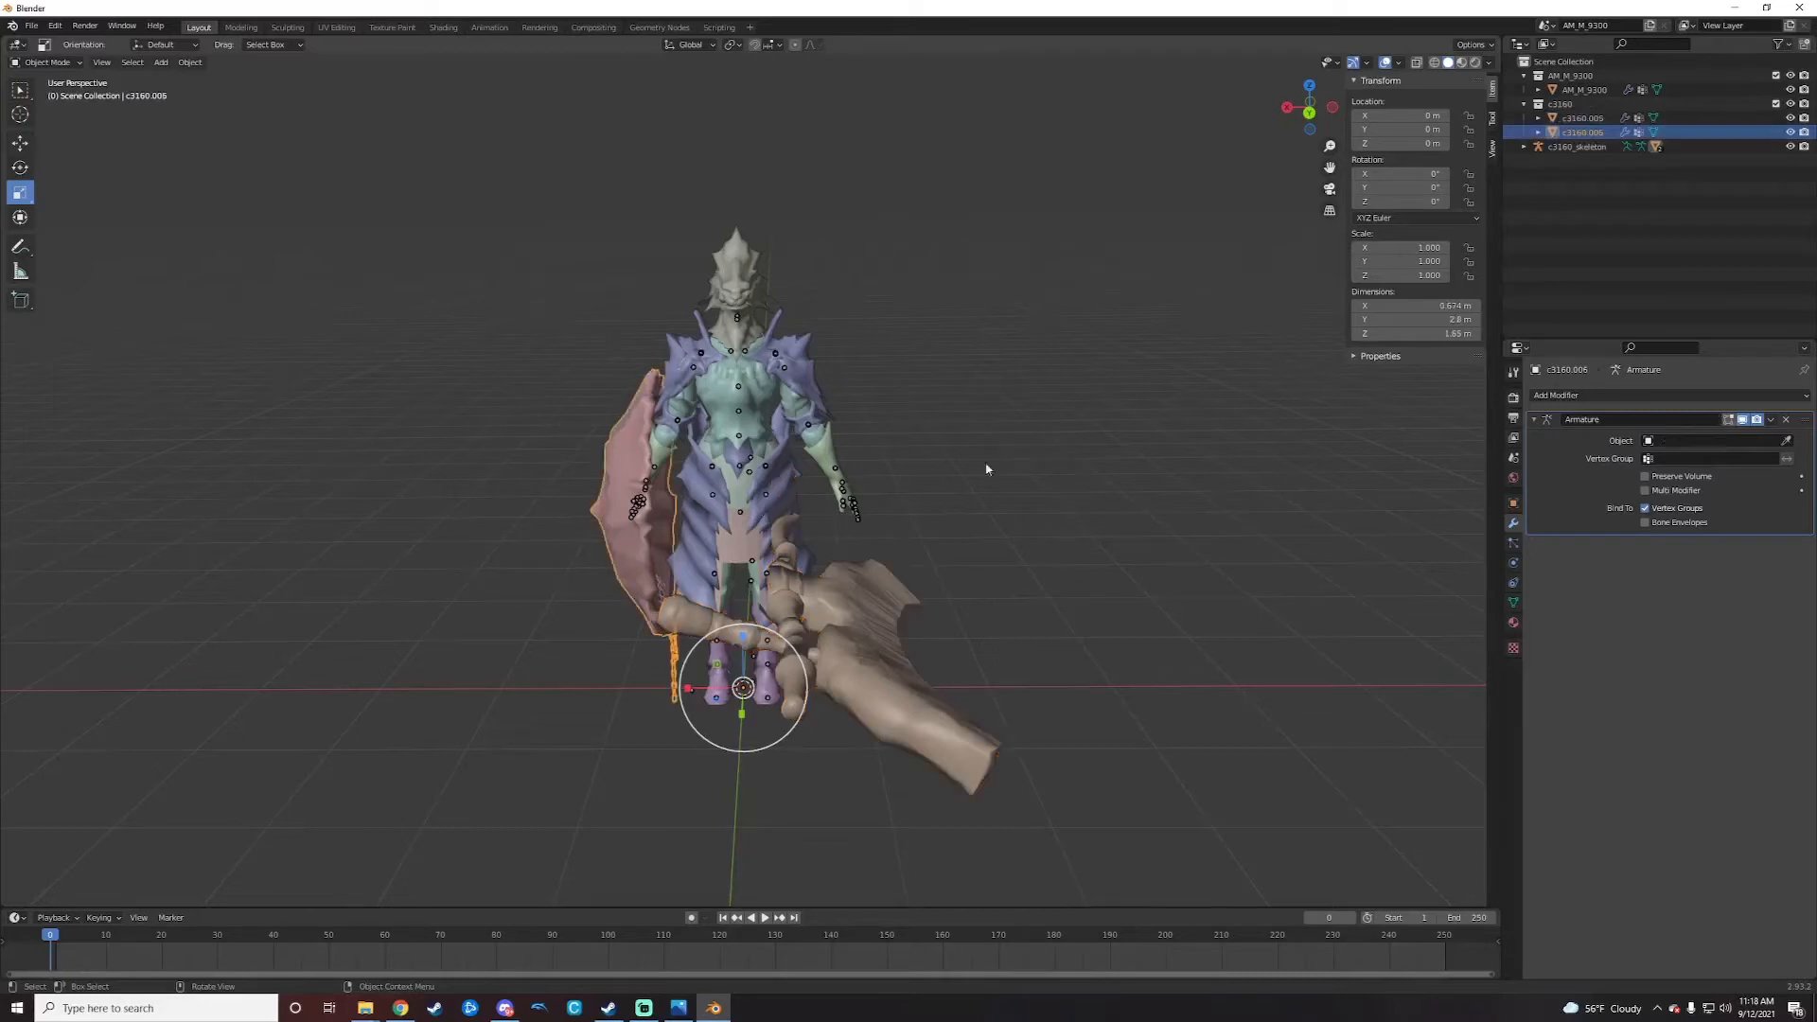
{"action": "left_click", "coordinate": [1681, 441]}
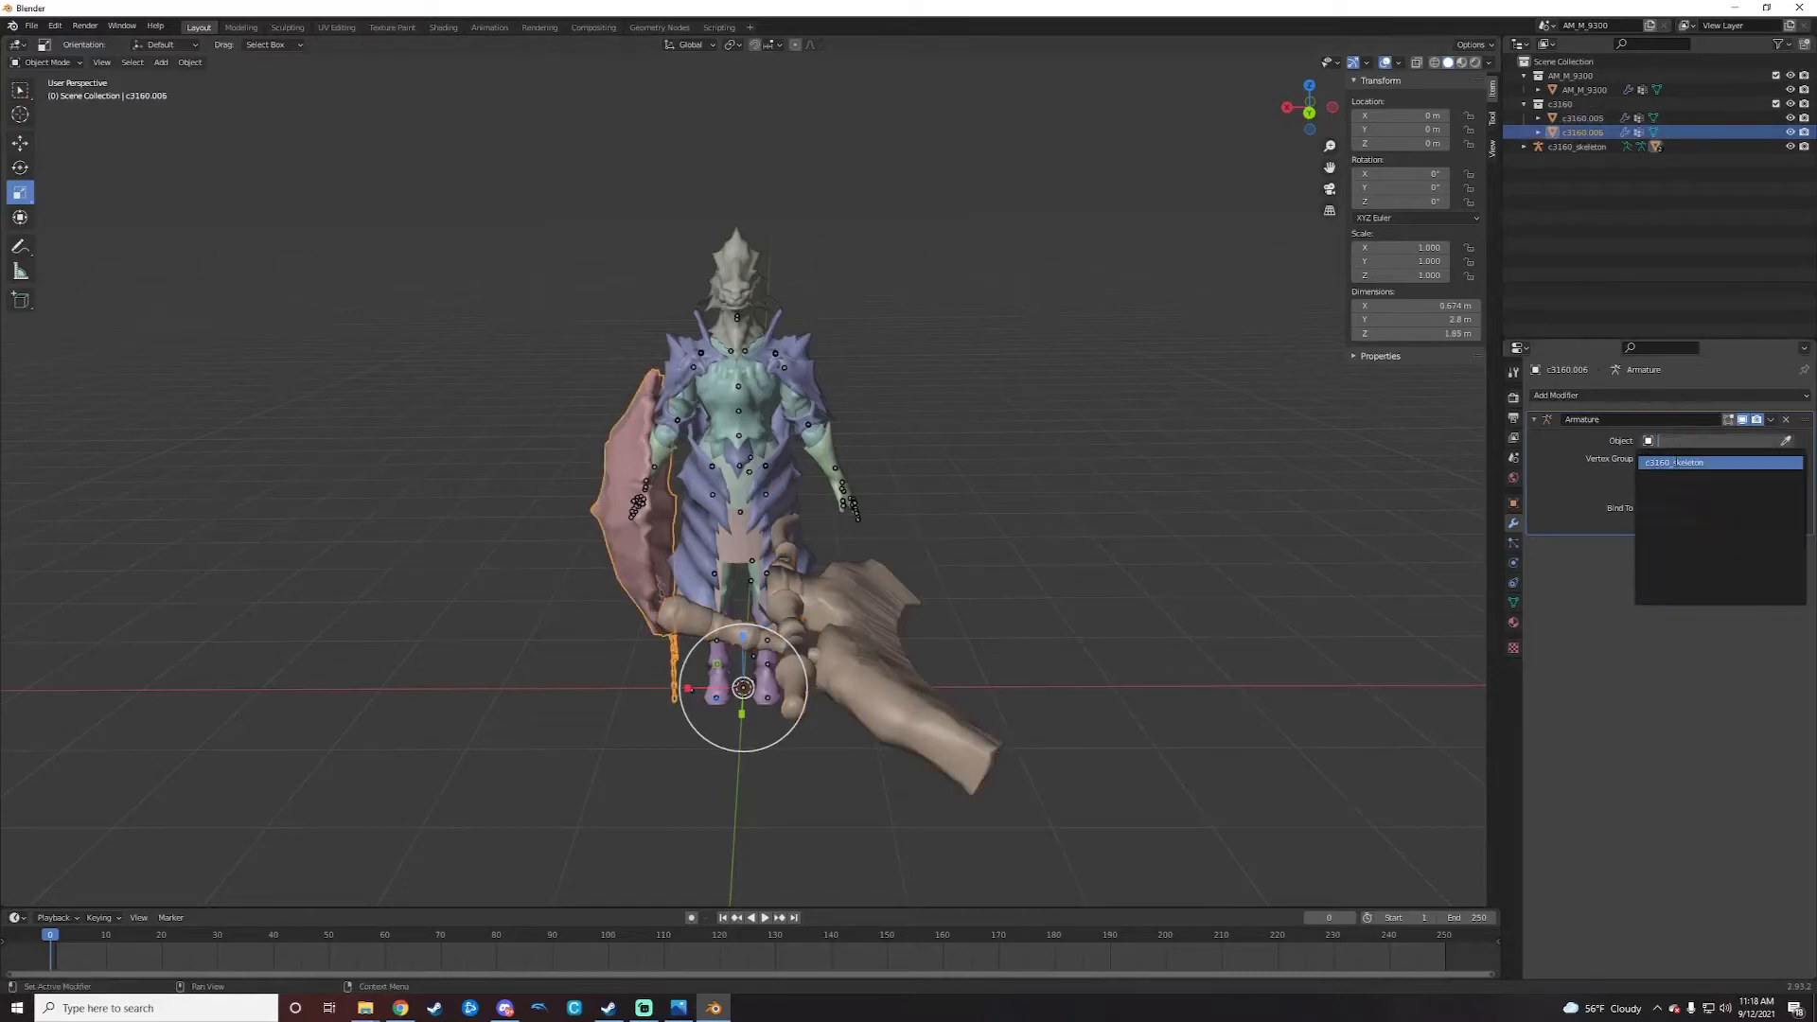
{"action": "left_click", "coordinate": [1675, 463]}
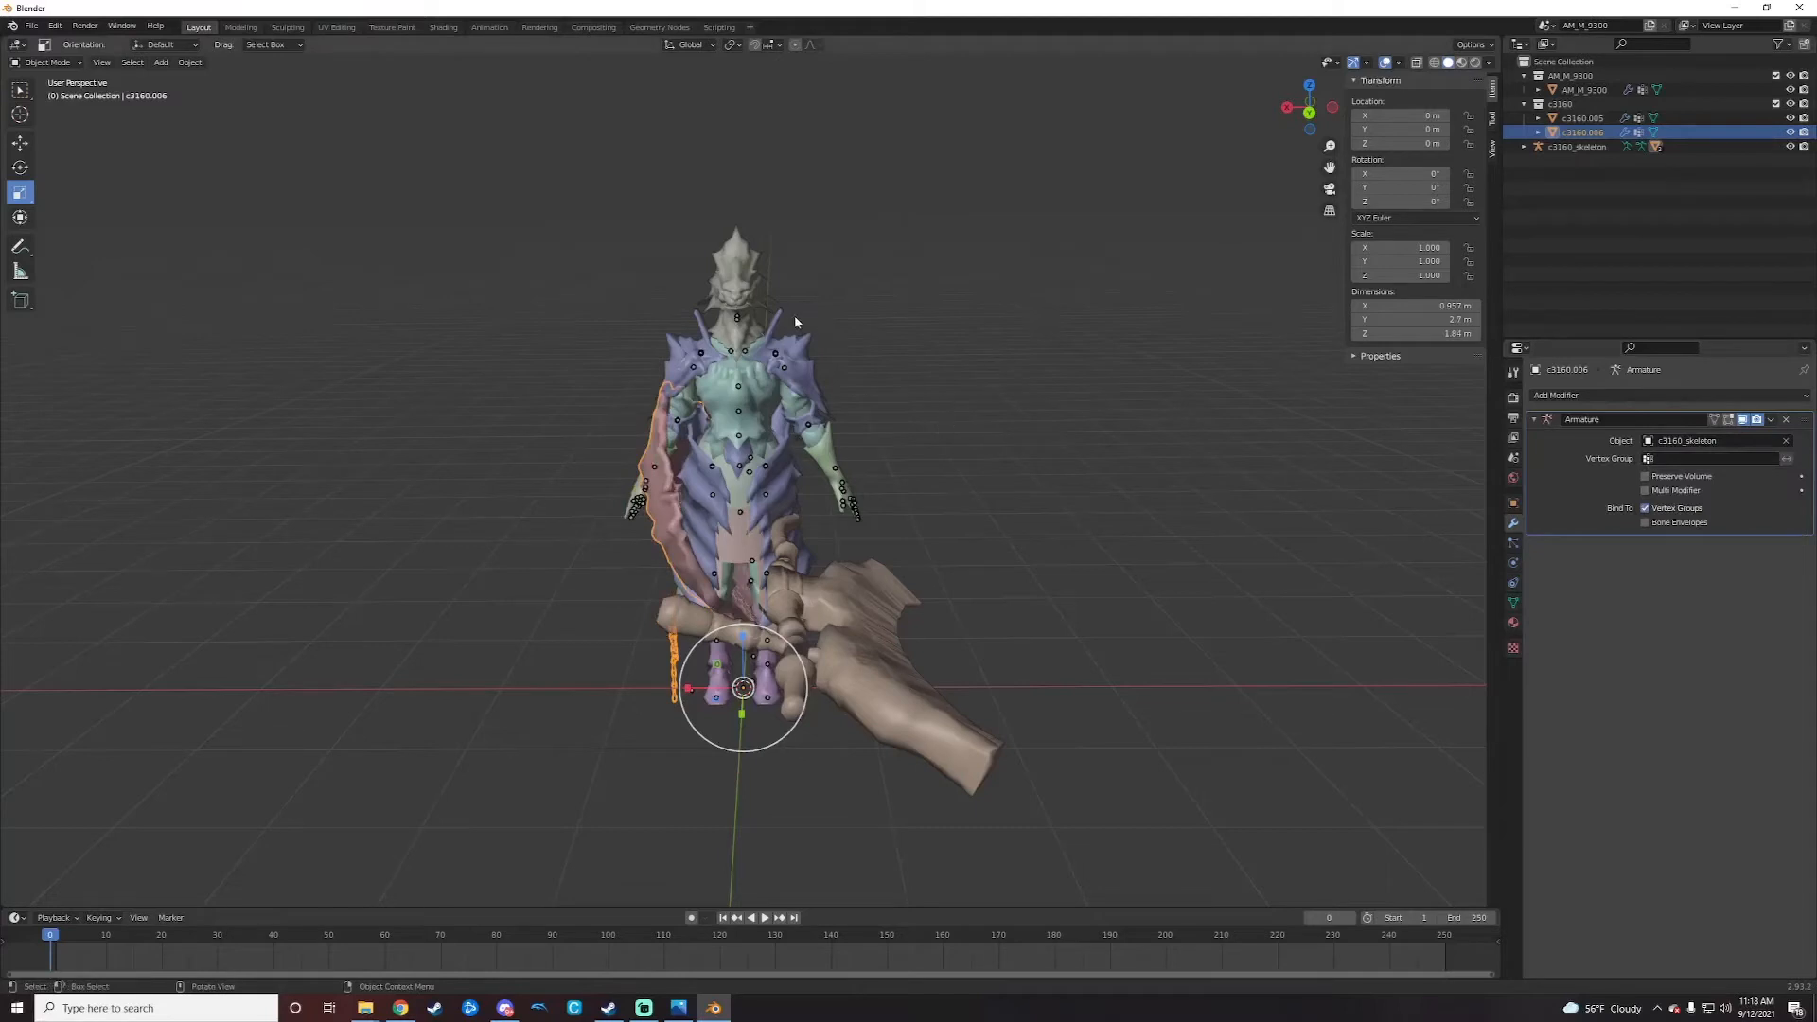
{"action": "left_click", "coordinate": [79, 63]}
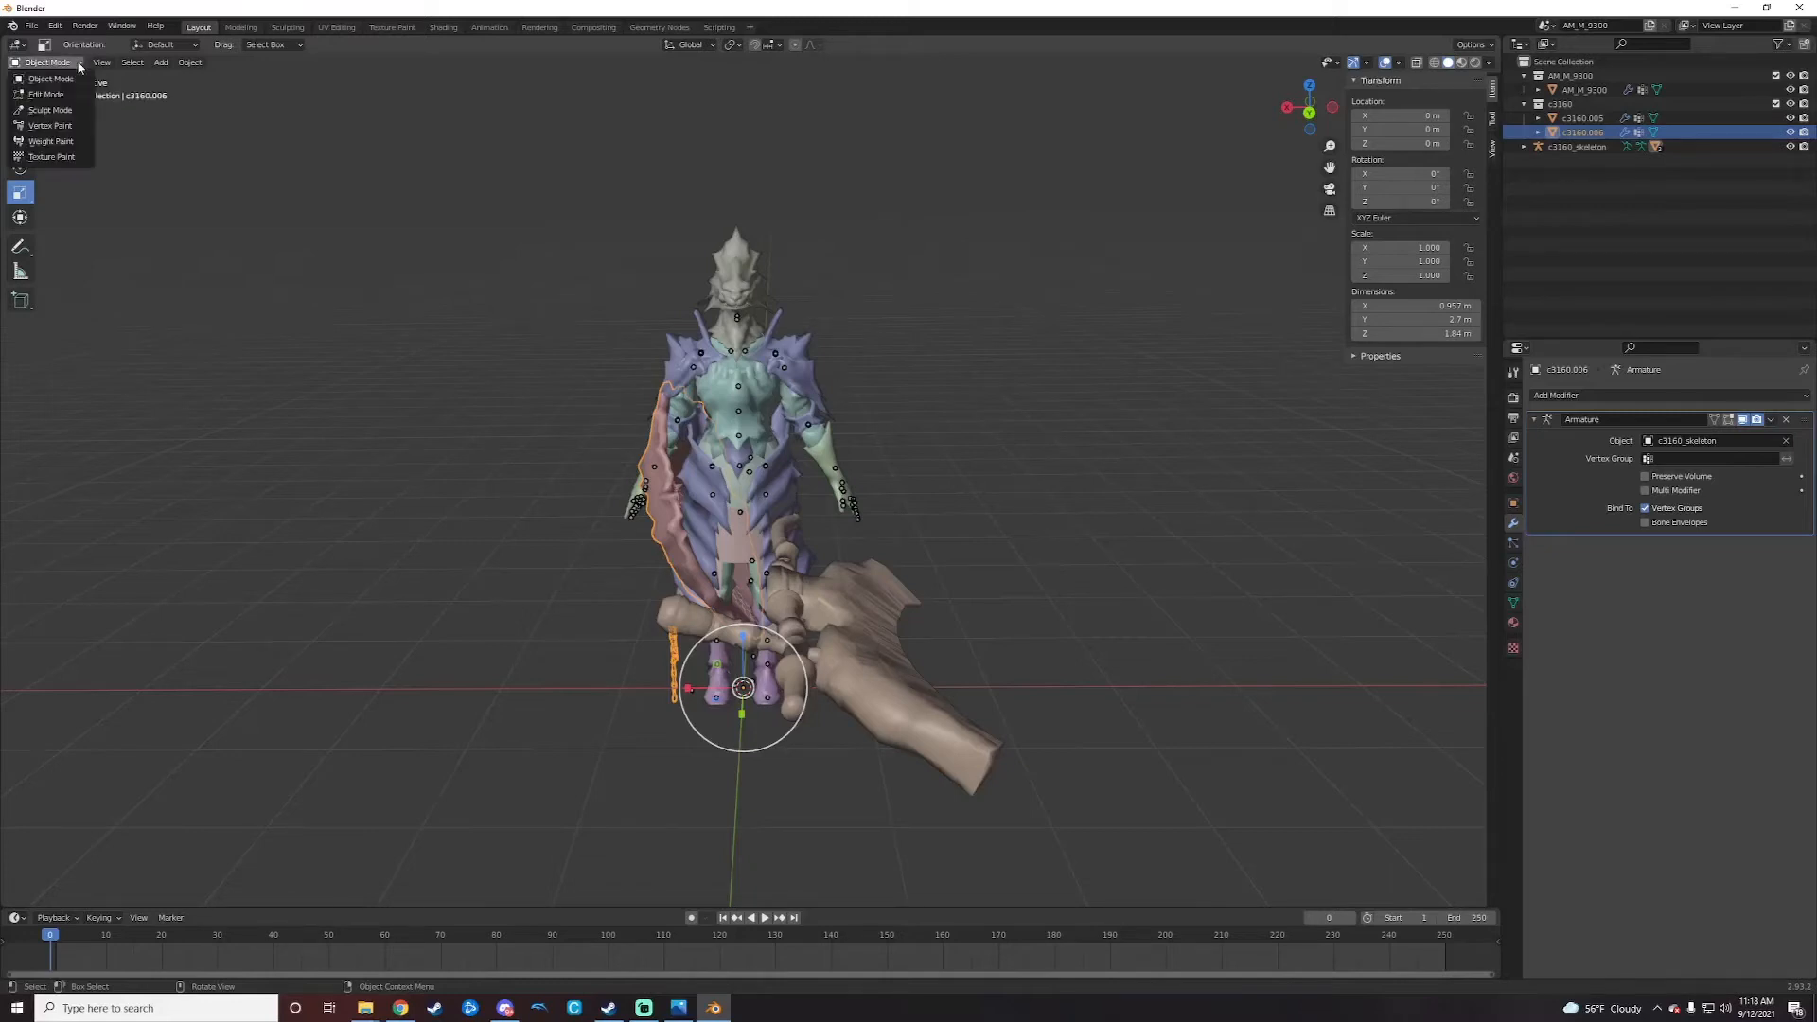
{"action": "left_click", "coordinate": [740, 391]}
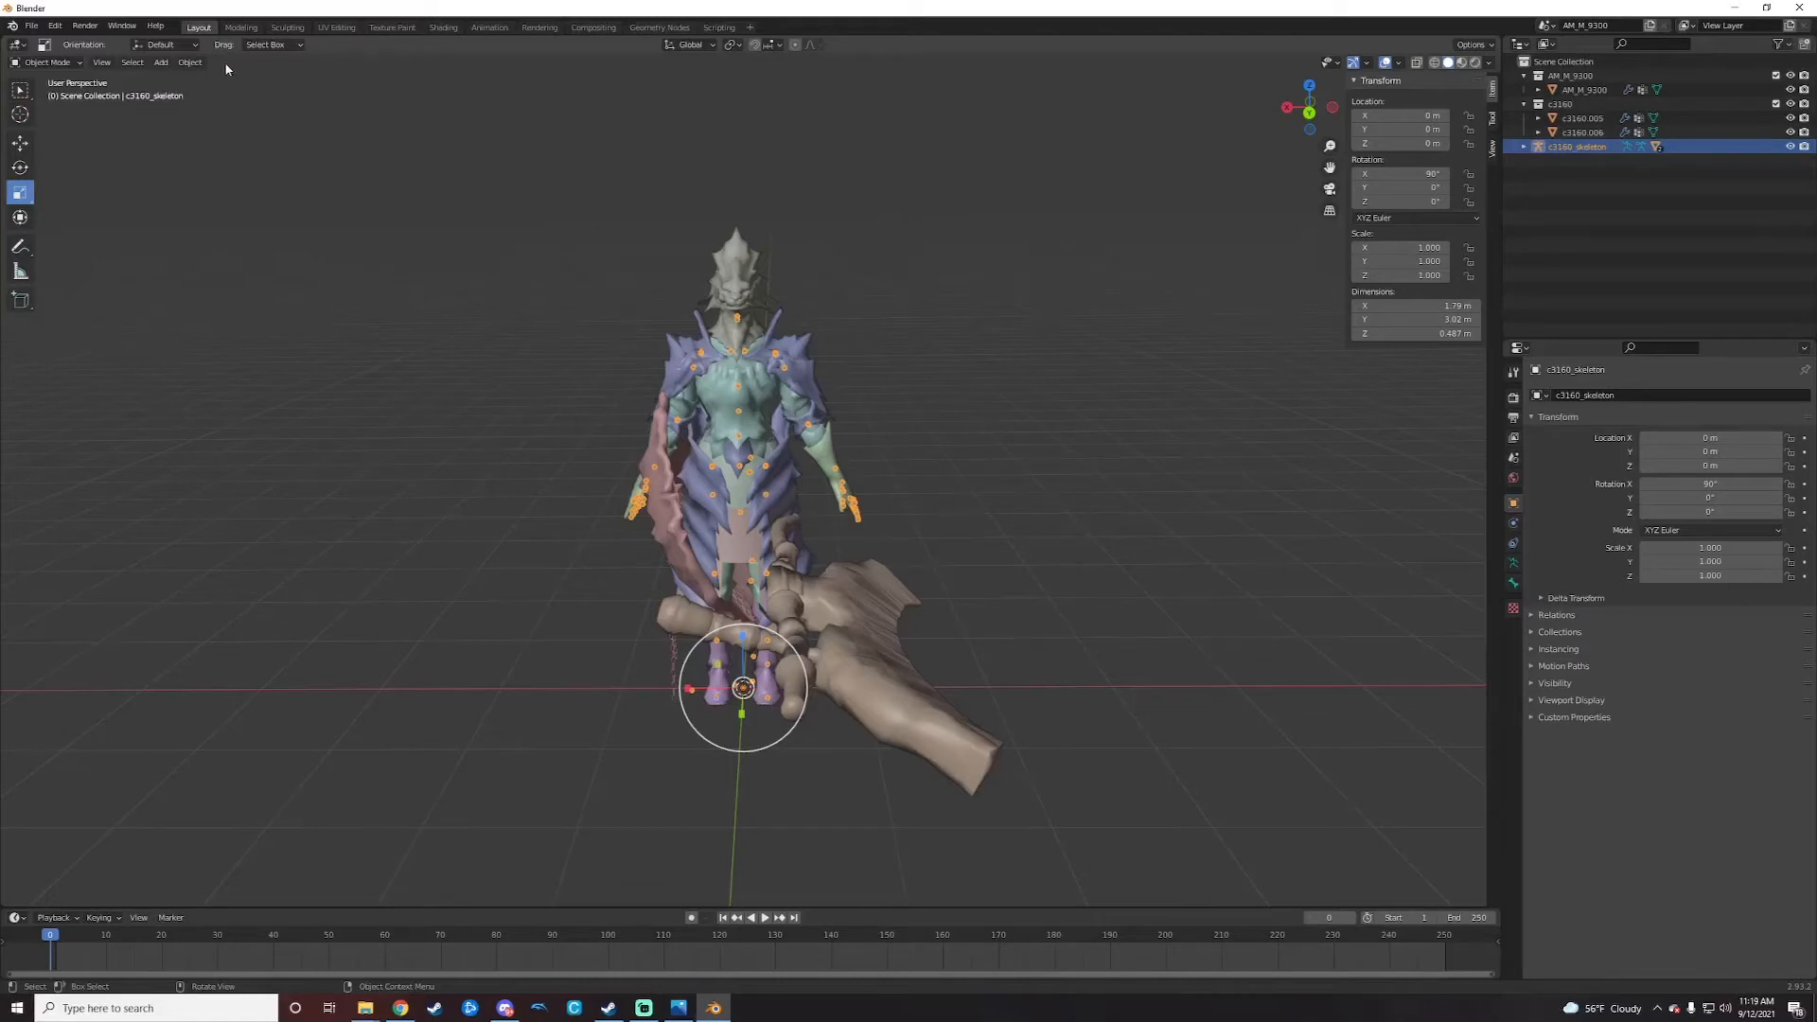
{"action": "left_click", "coordinate": [190, 62]}
{"action": "mouse_move", "coordinate": [224, 149]}
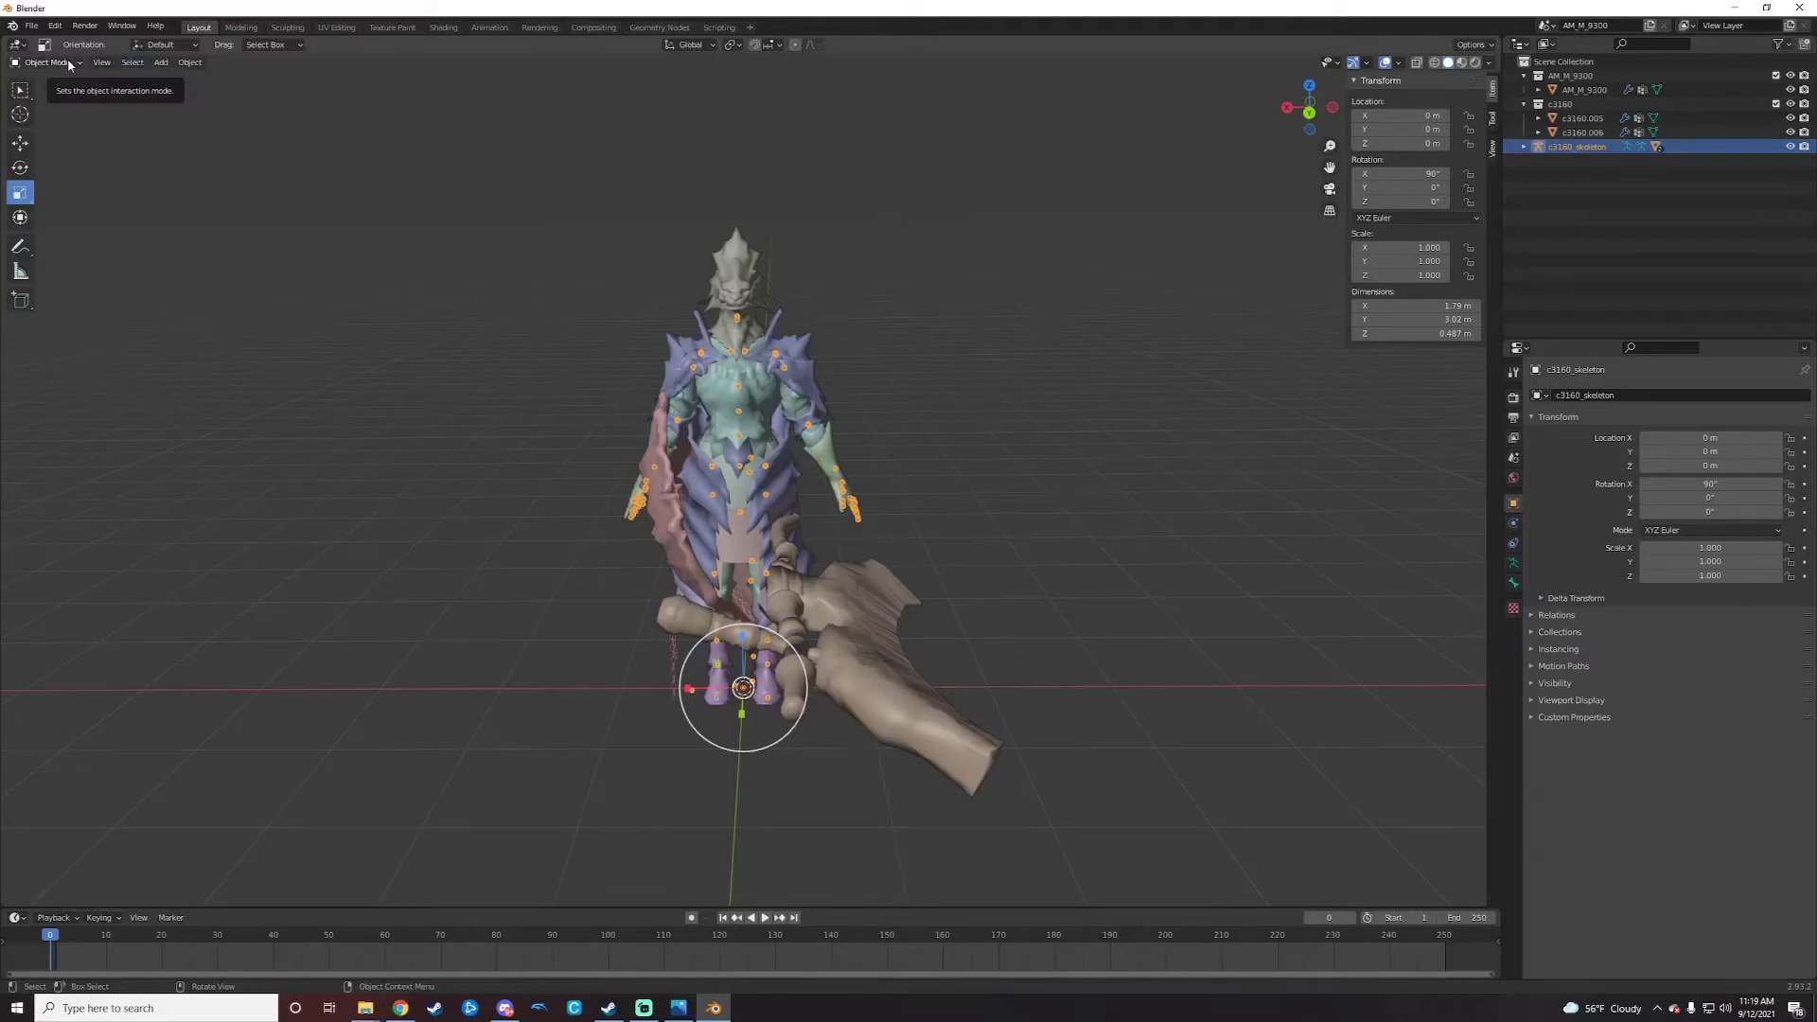
Step: Undo the skeleton selection and the Armature modifier assignments on the shield and weapon meshes
{"action": "key", "text": "ctrl+z"}
{"action": "key", "text": "ctrl+z"}
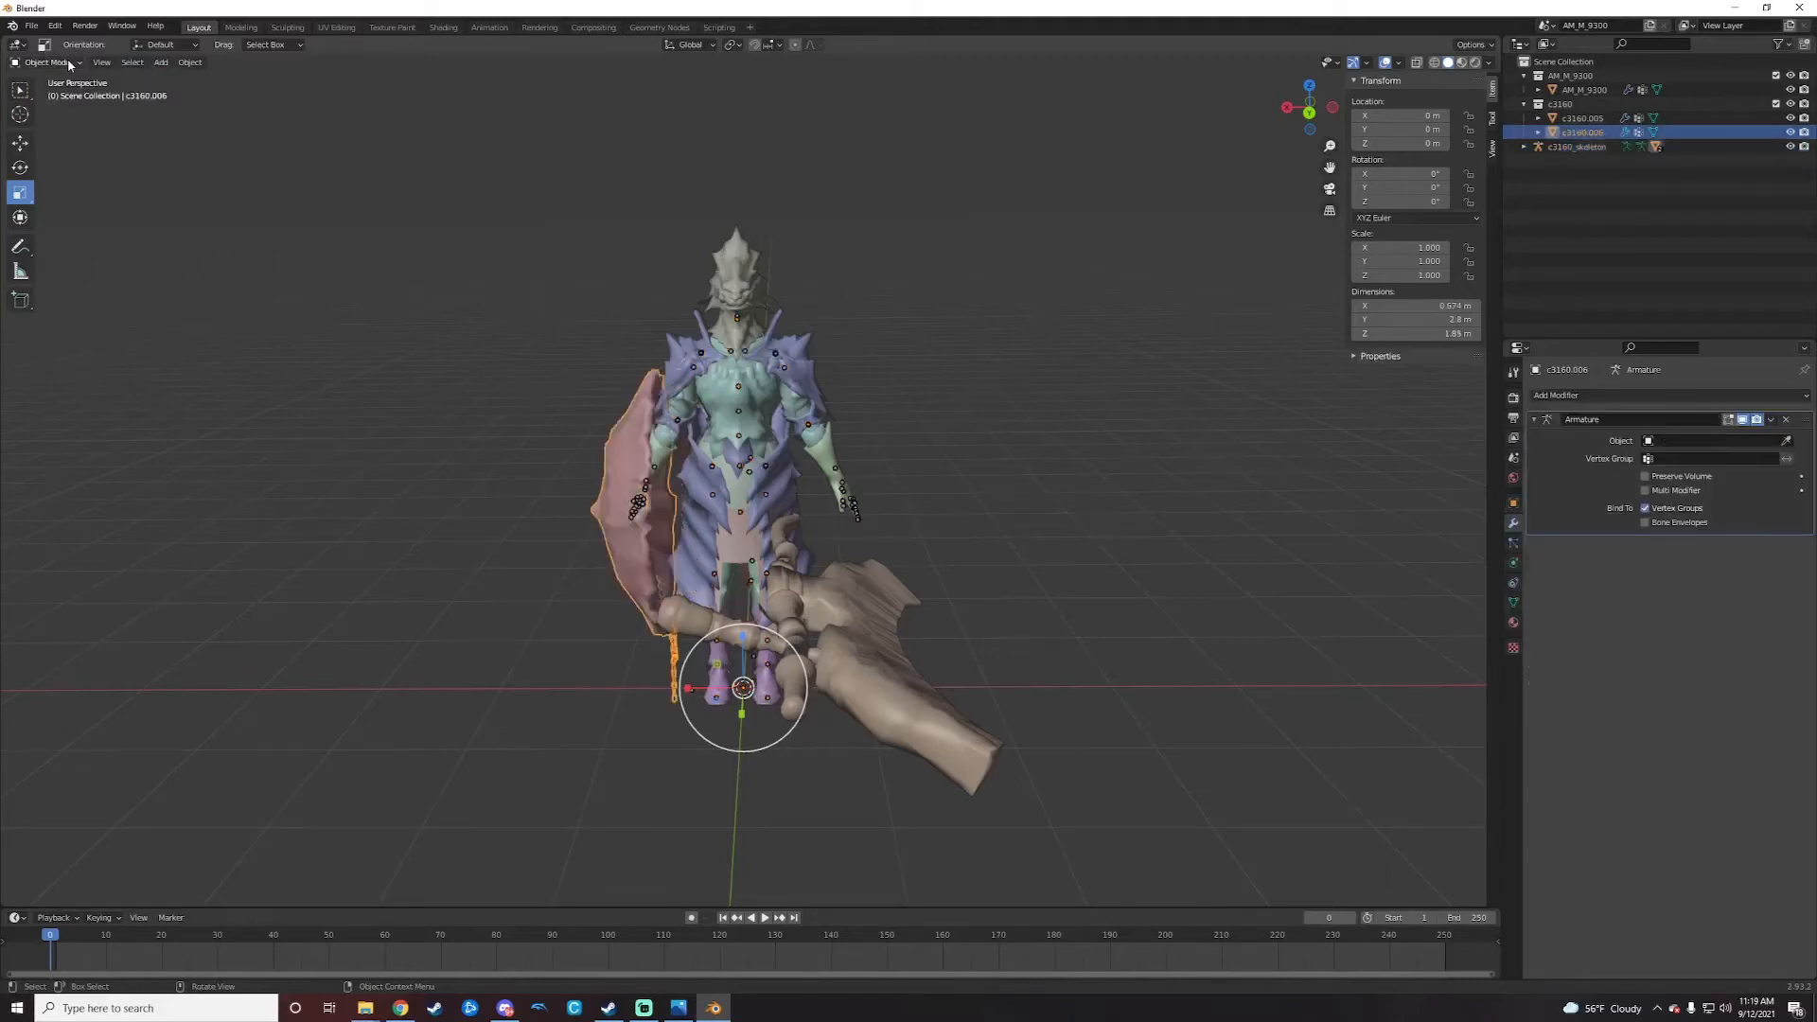
{"action": "key", "text": "ctrl+z"}
{"action": "key", "text": "ctrl+z"}
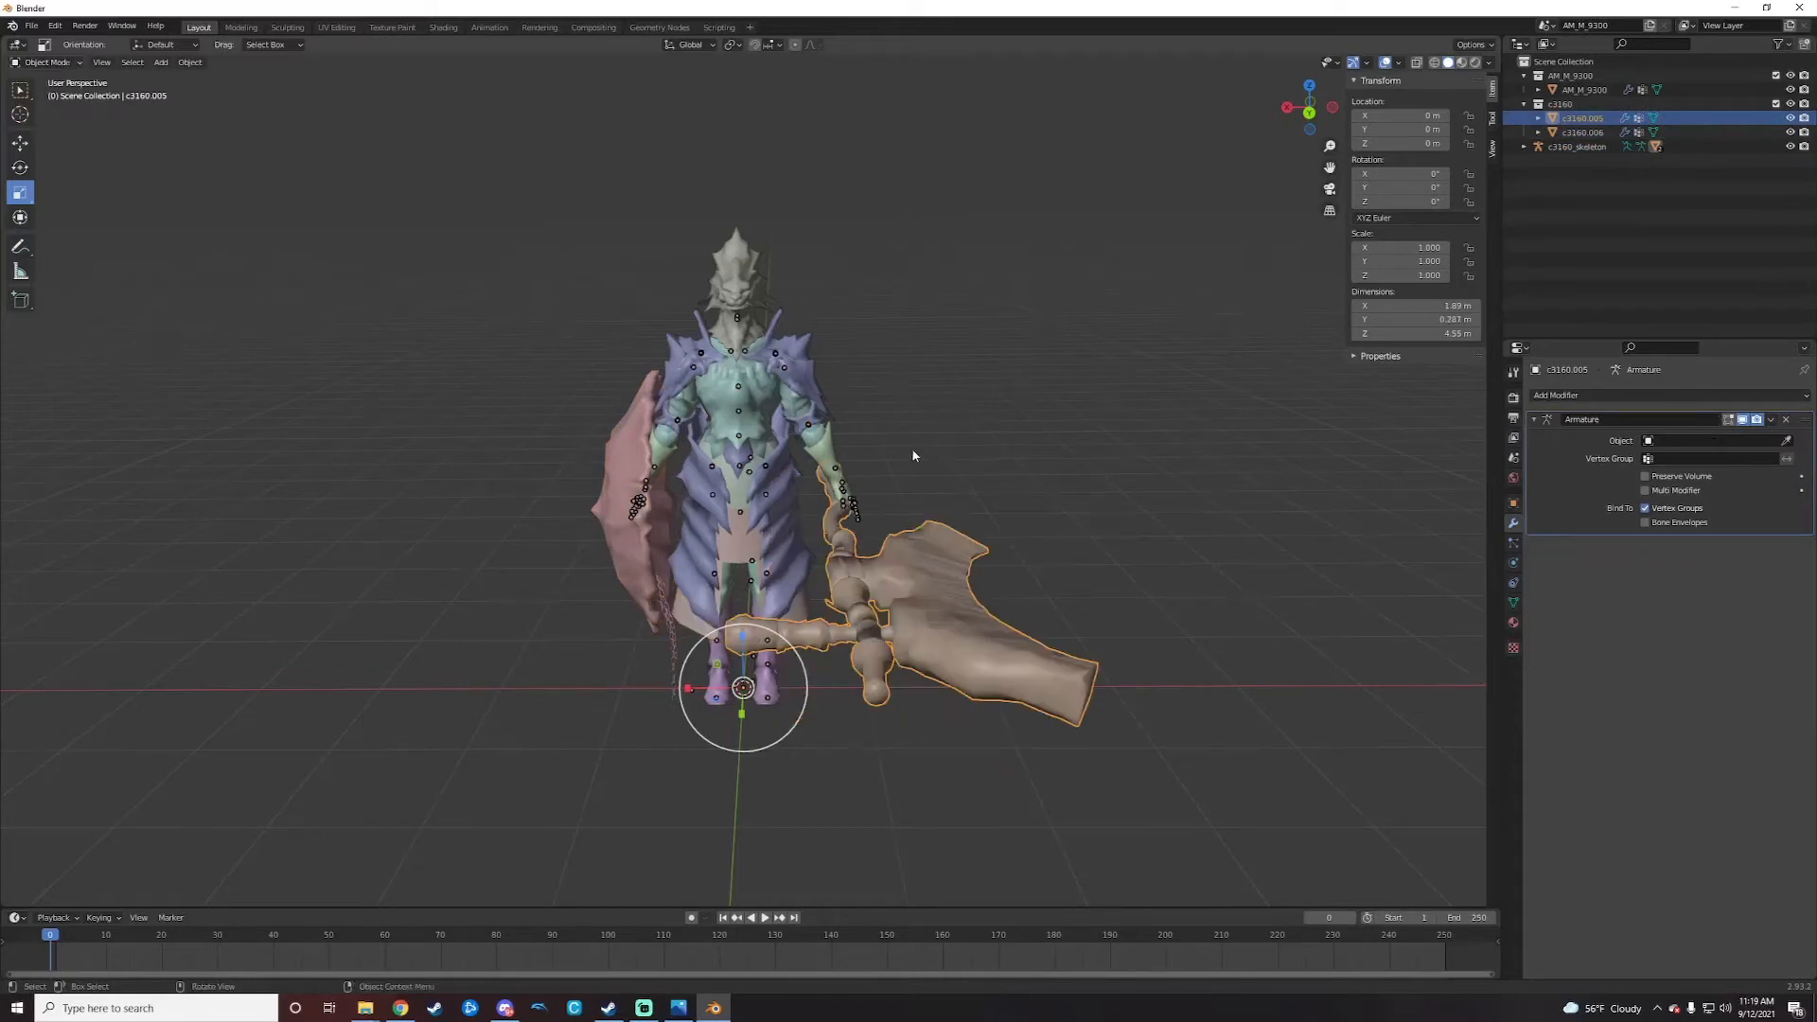
Step: Select the body mesh AM_M_9300 and apply its Armature modifier
{"action": "left_click", "coordinate": [763, 404]}
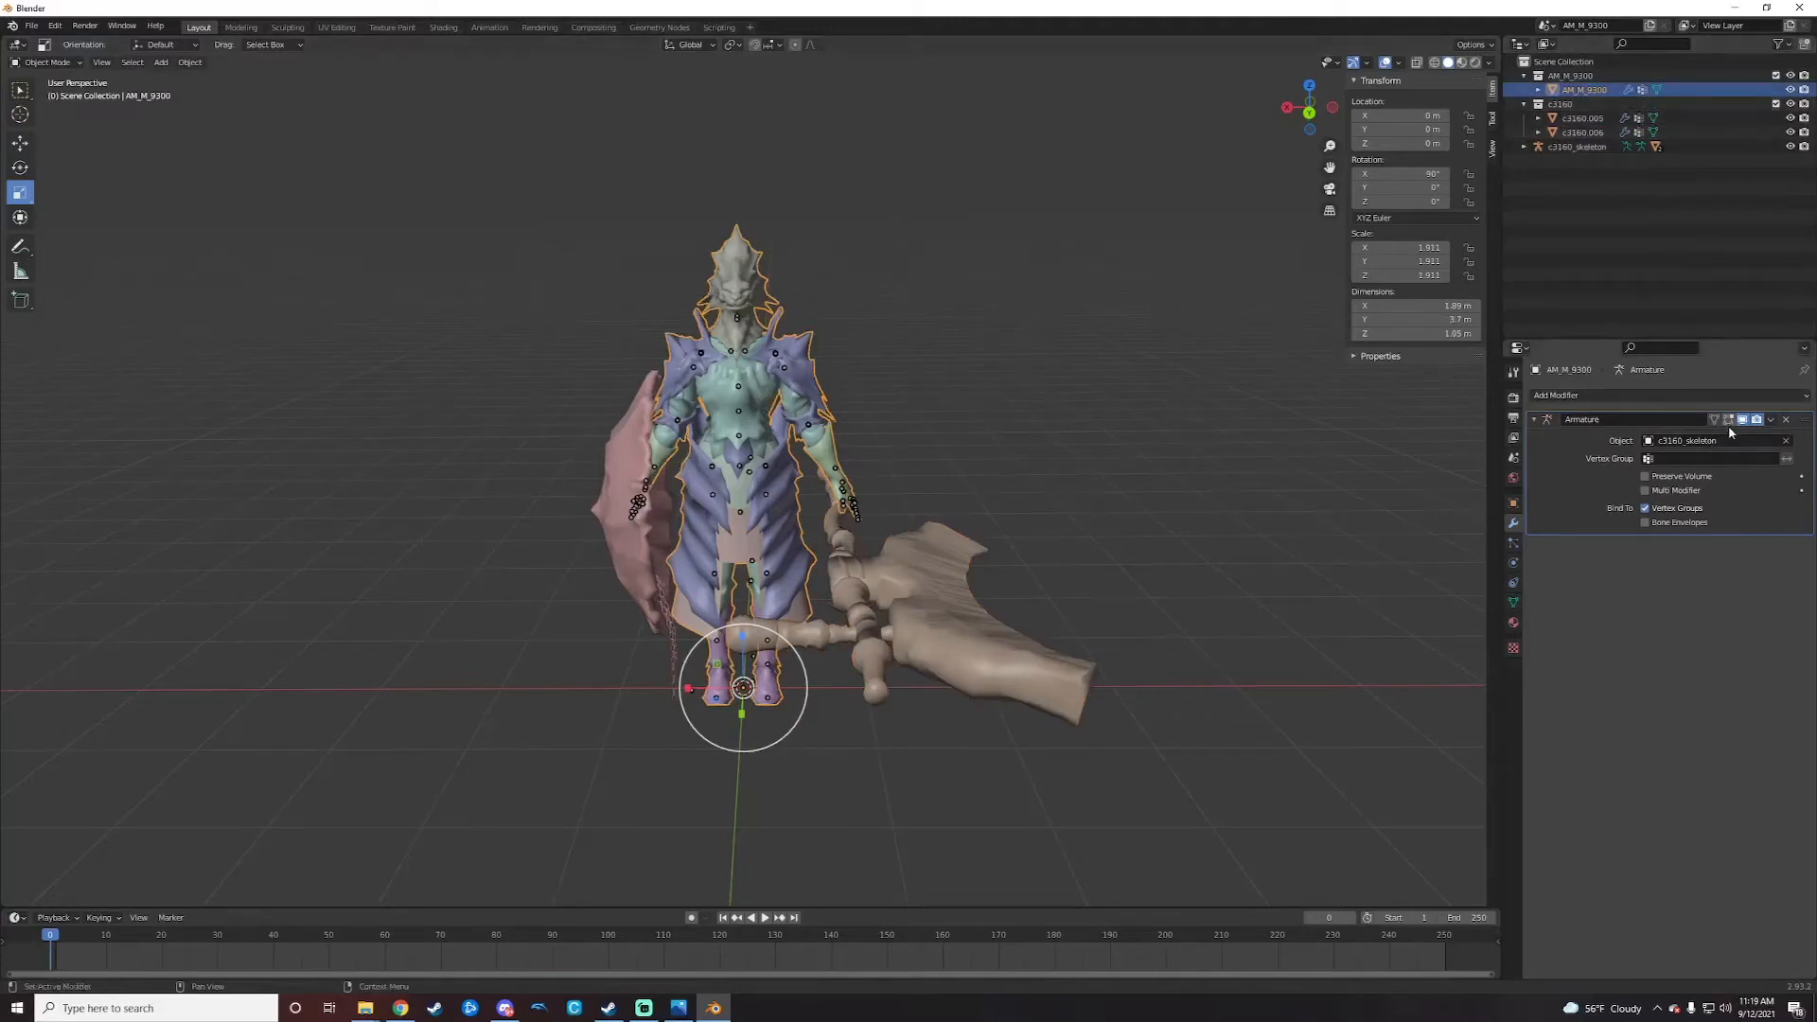
{"action": "left_click", "coordinate": [1771, 420]}
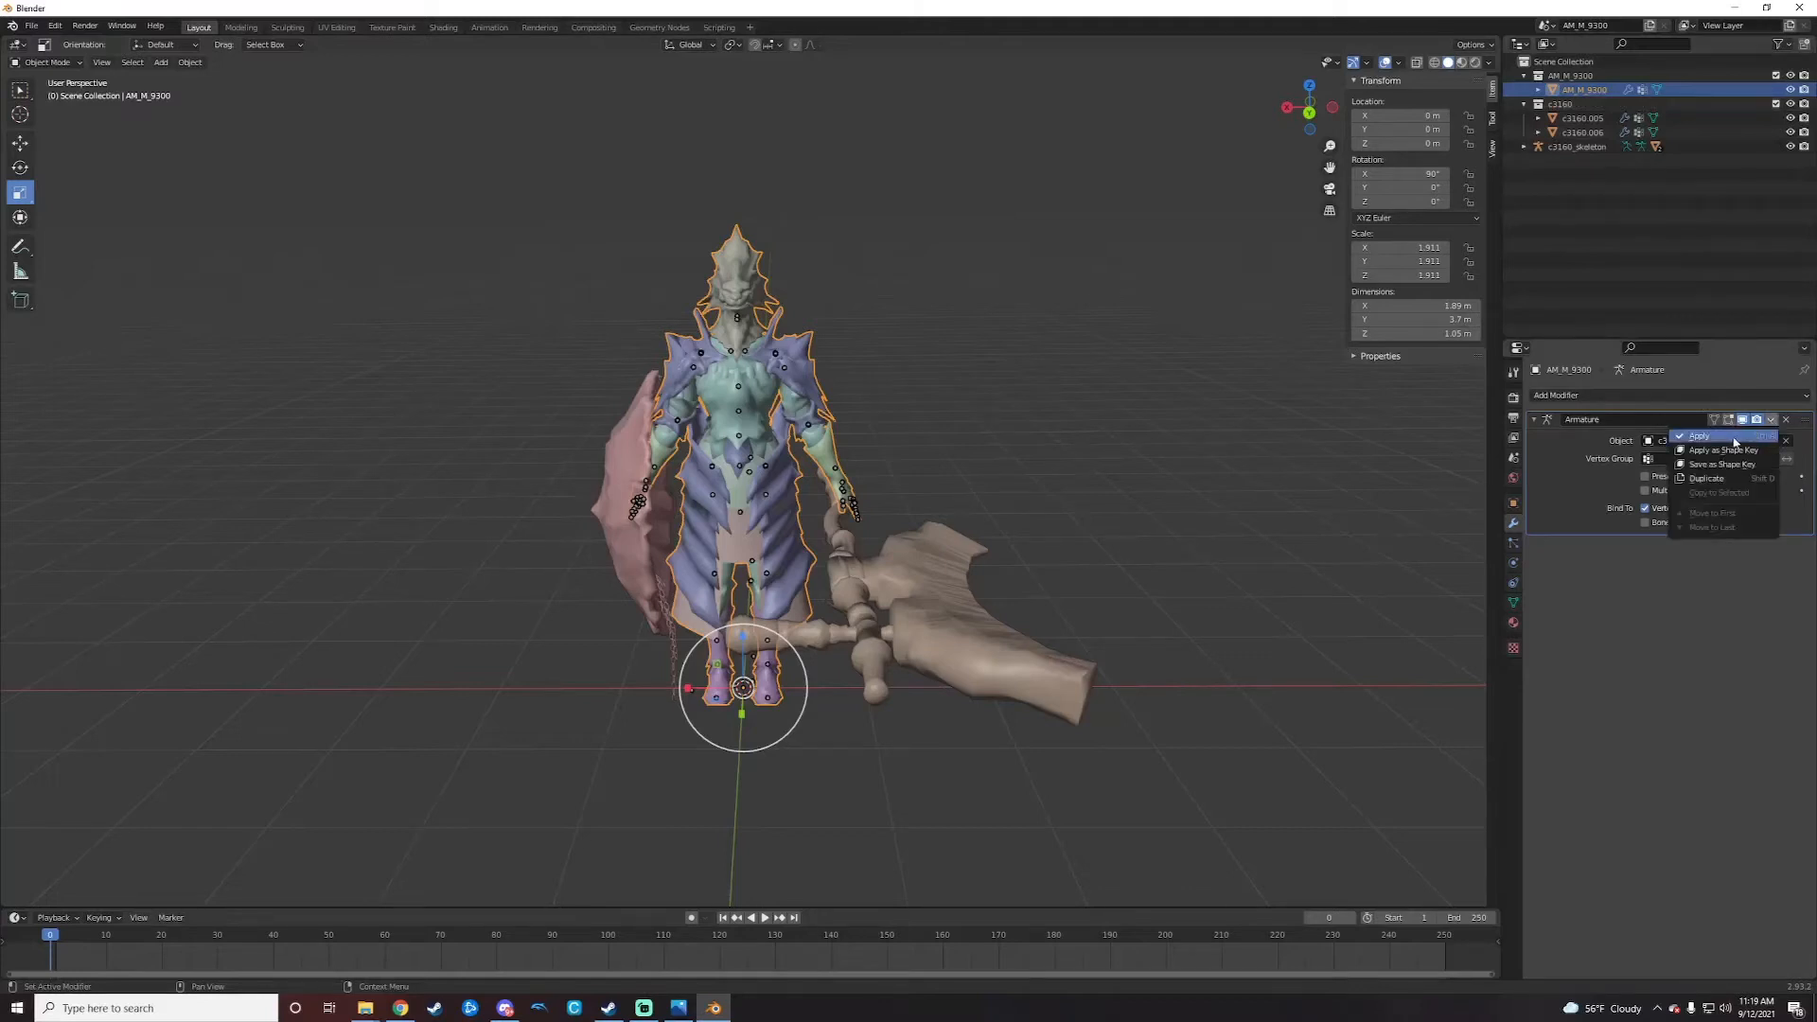
{"action": "left_click", "coordinate": [1719, 438]}
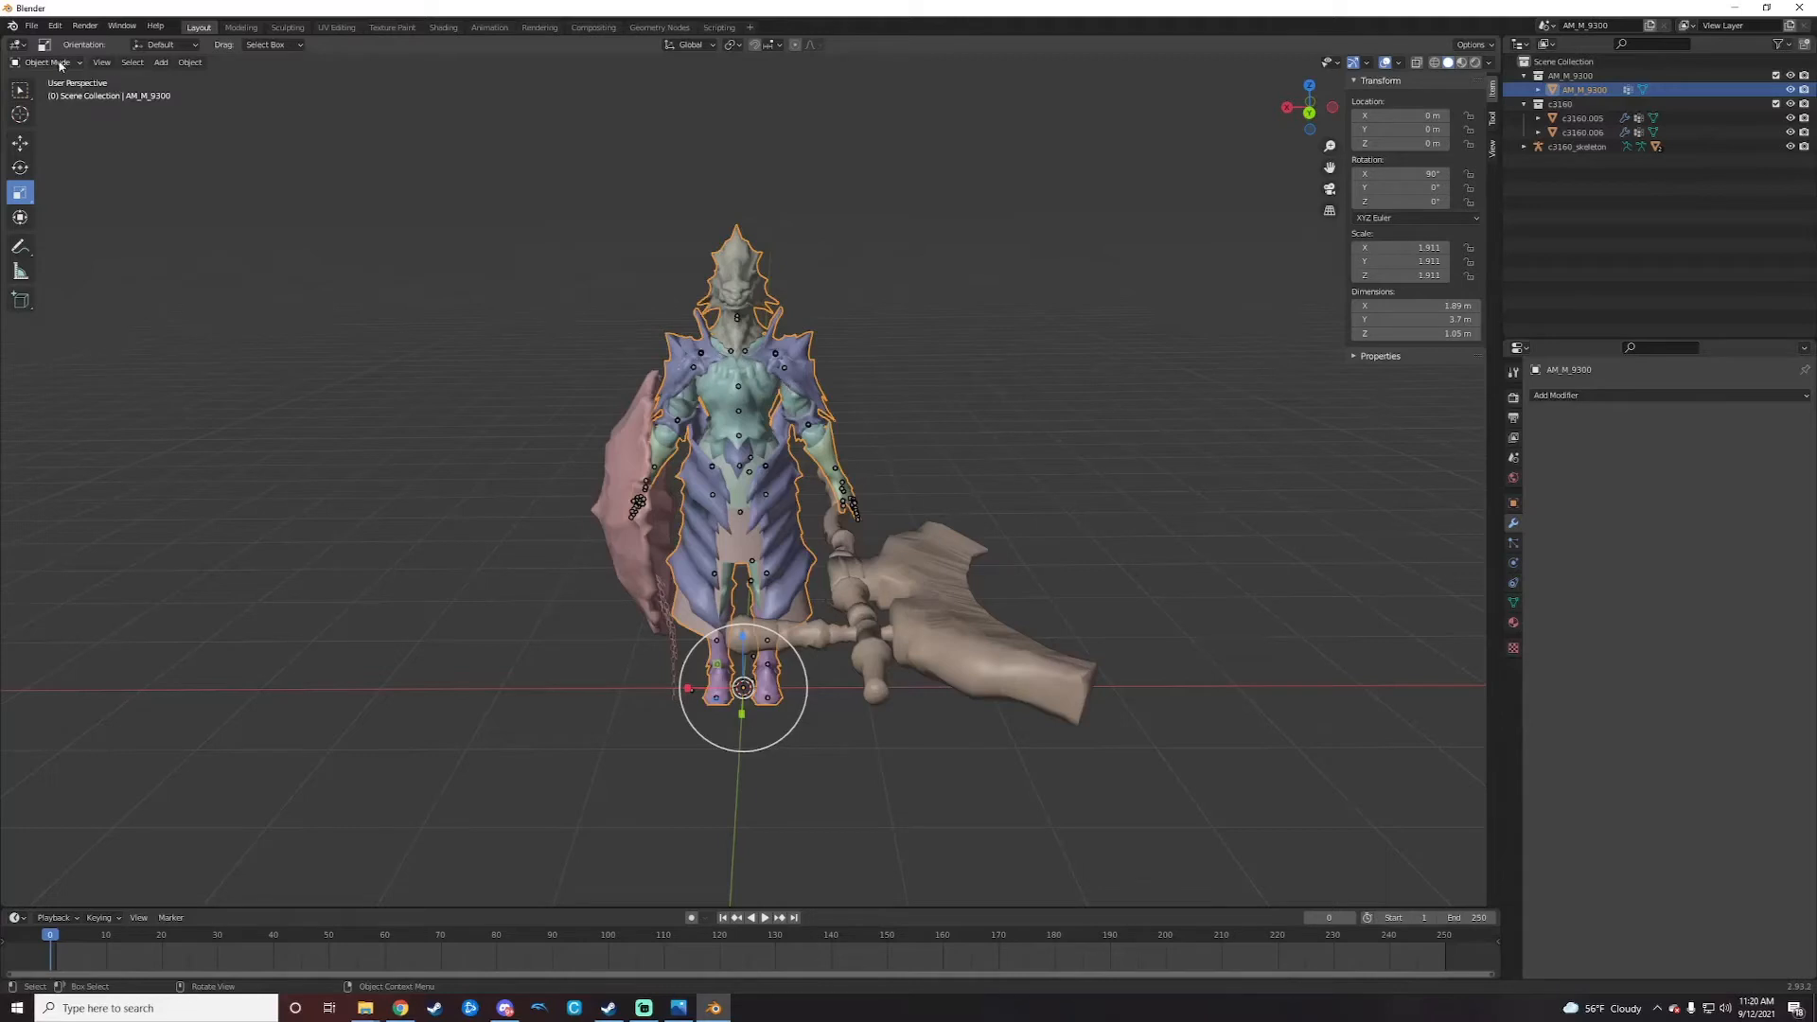
Step: Select all meshes and the skeleton, apply their location, rotation and scale, and clear the selection
{"action": "left_click", "coordinate": [189, 64]}
{"action": "left_click_drag", "start_coordinate": [414, 162], "coordinate": [1214, 784]}
{"action": "left_click", "coordinate": [189, 62]}
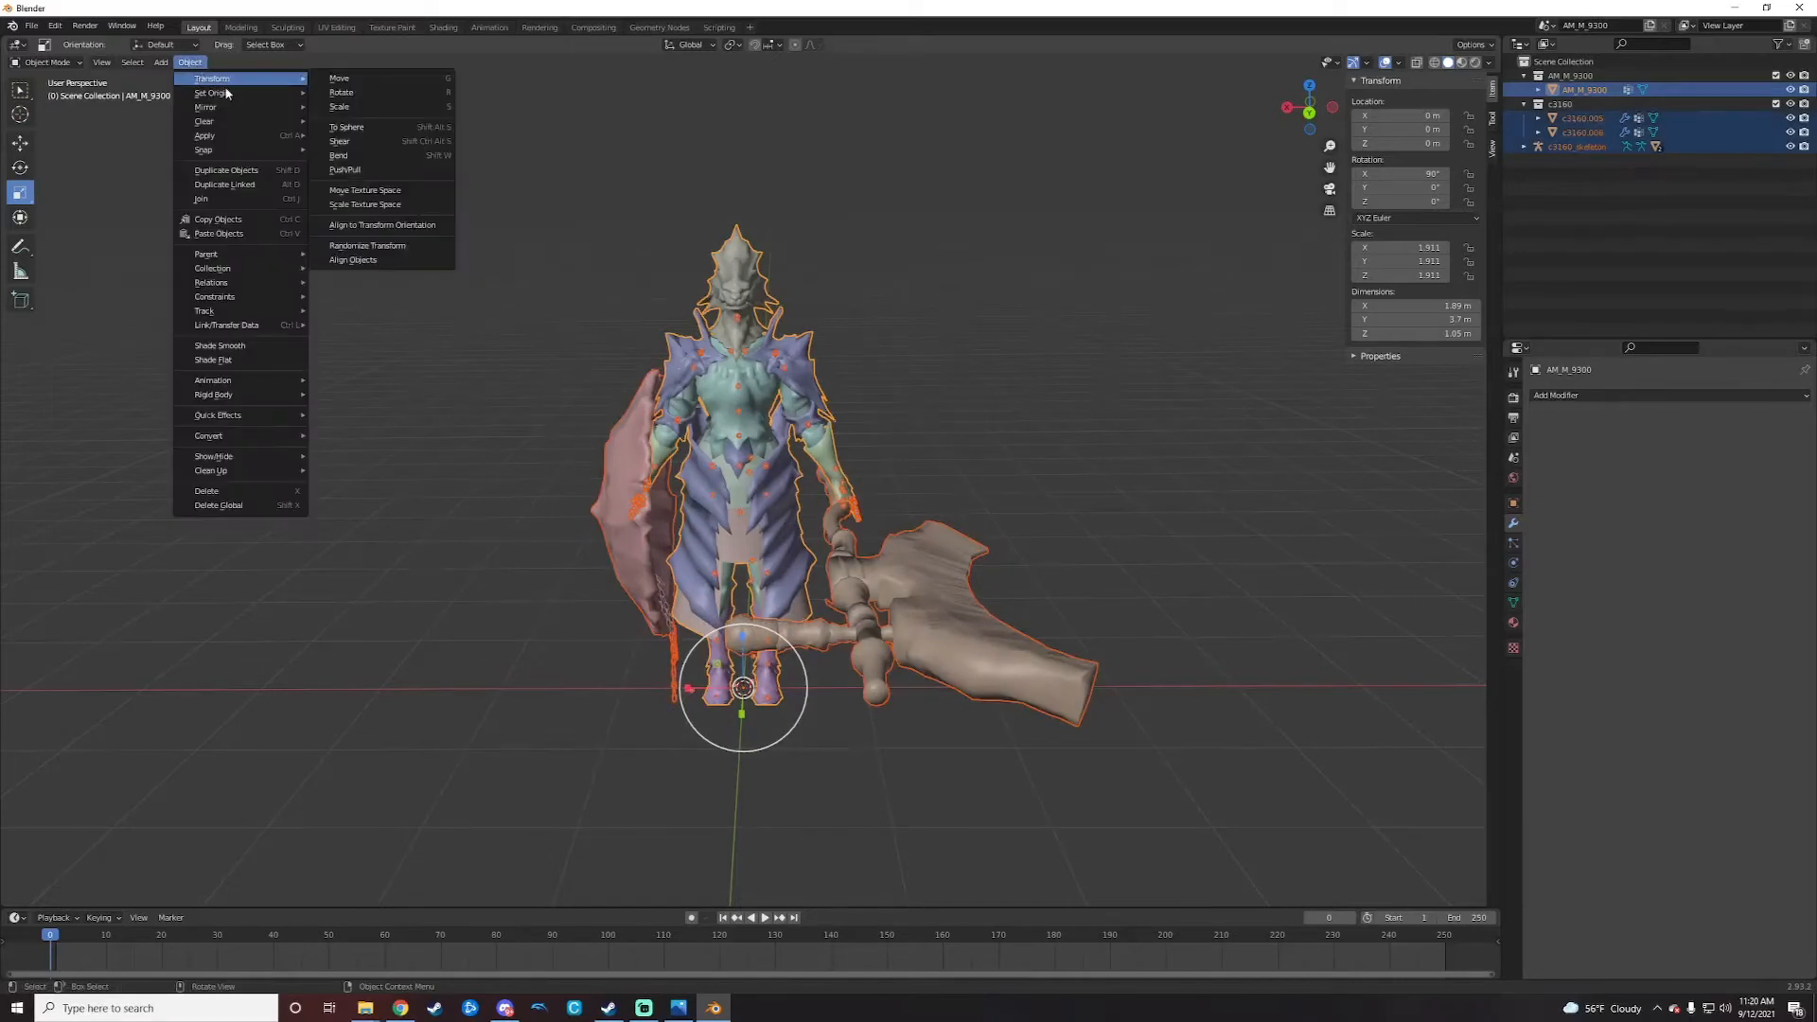
{"action": "mouse_move", "coordinate": [239, 138]}
{"action": "left_click", "coordinate": [376, 179]}
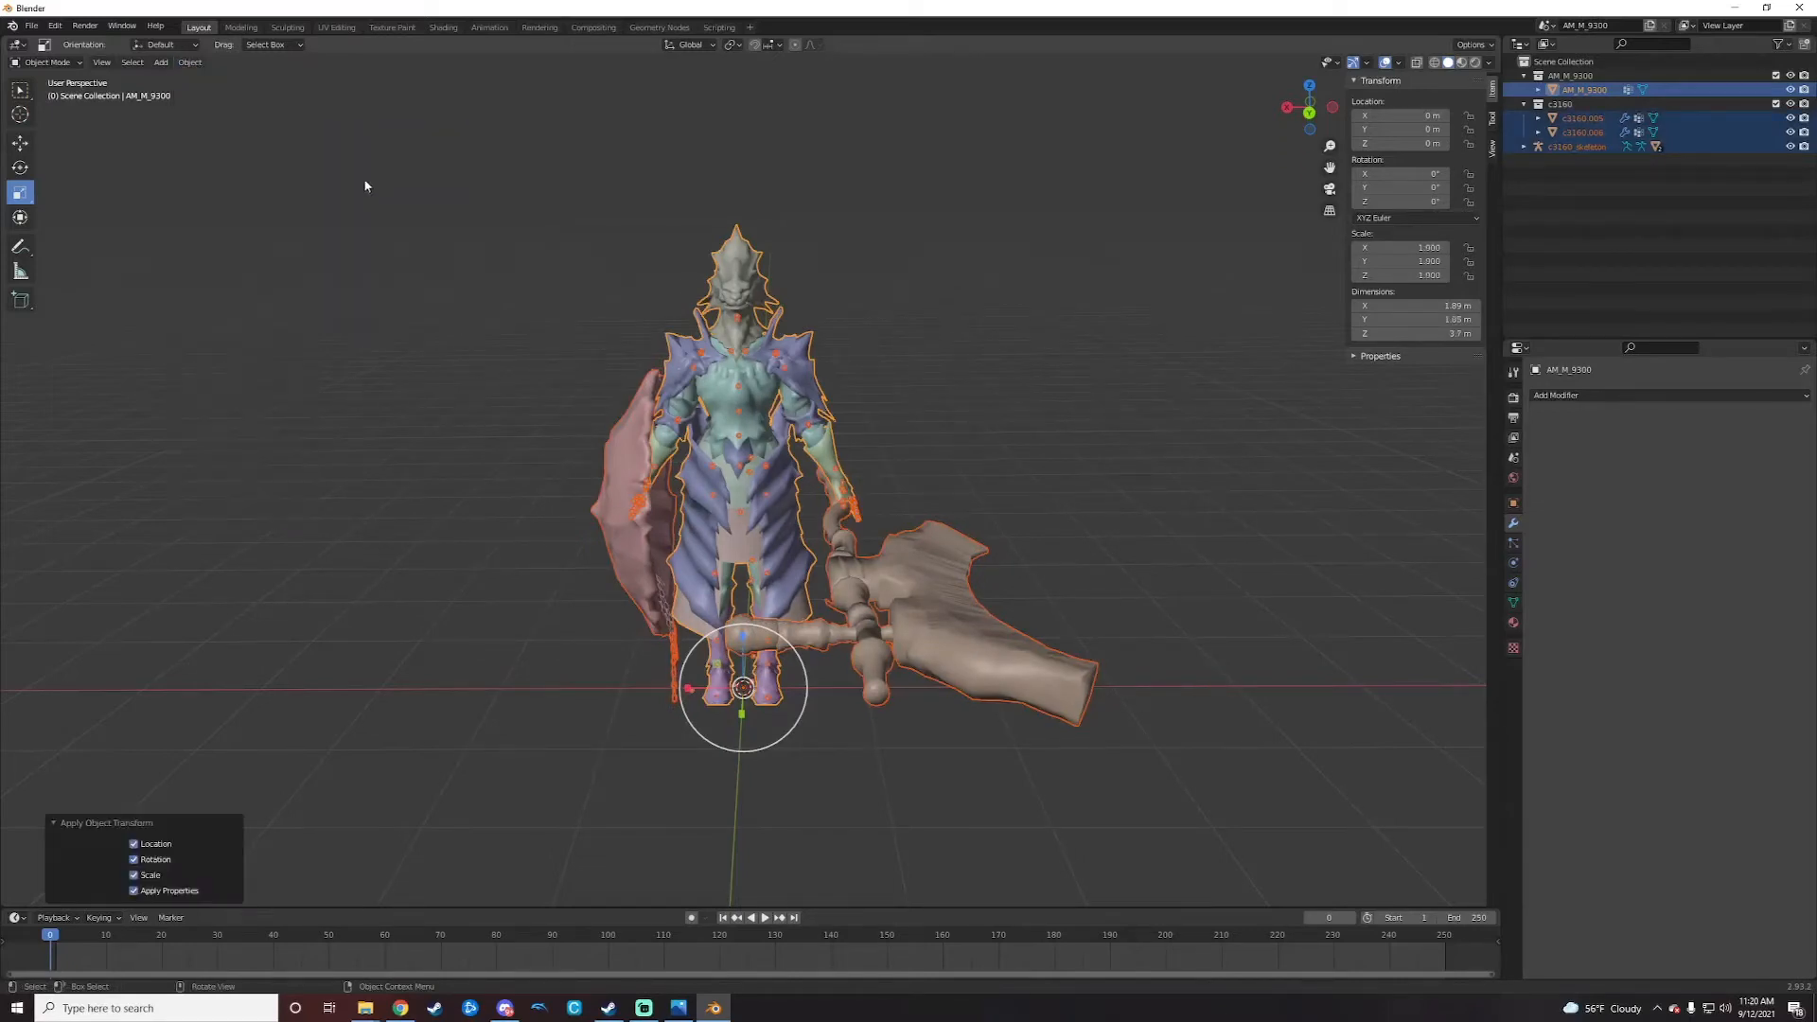
{"action": "left_click", "coordinate": [540, 484]}
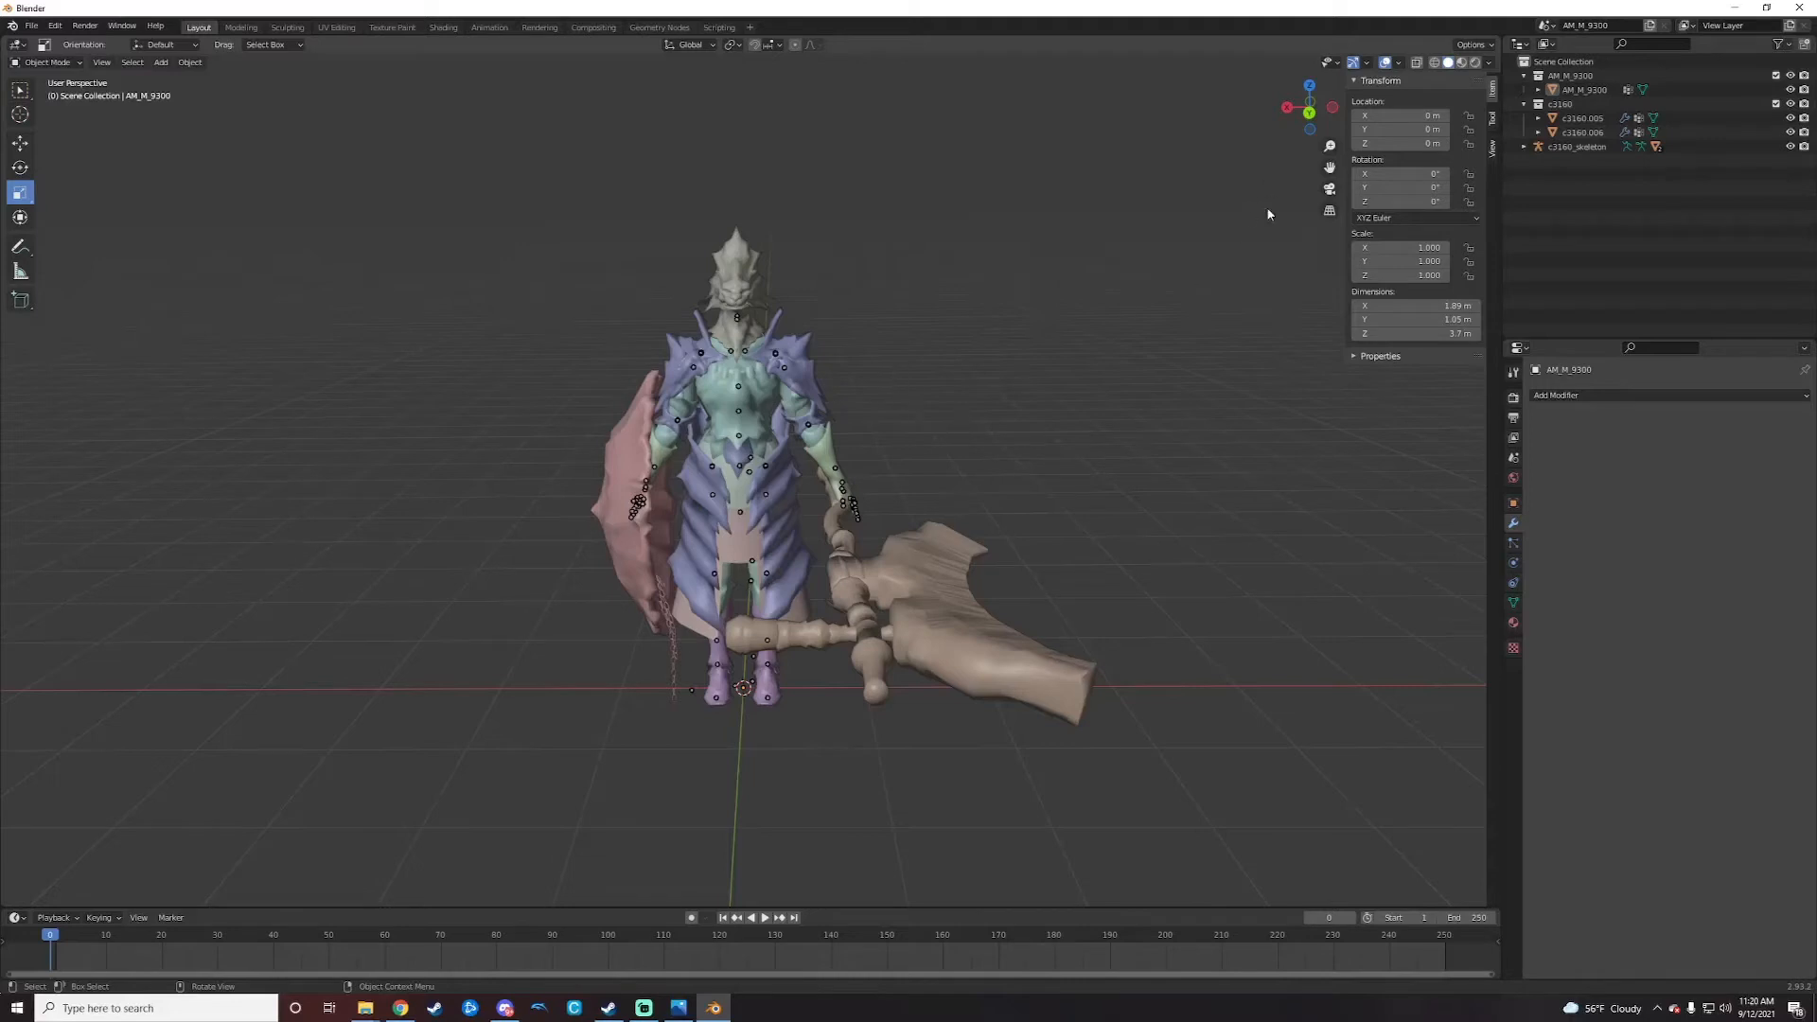
Step: Set c3160_skeleton as the Armature modifier's object on both the weapon mesh c3160.005 and the shield mesh c3160.006
{"action": "left_click", "coordinate": [1593, 120]}
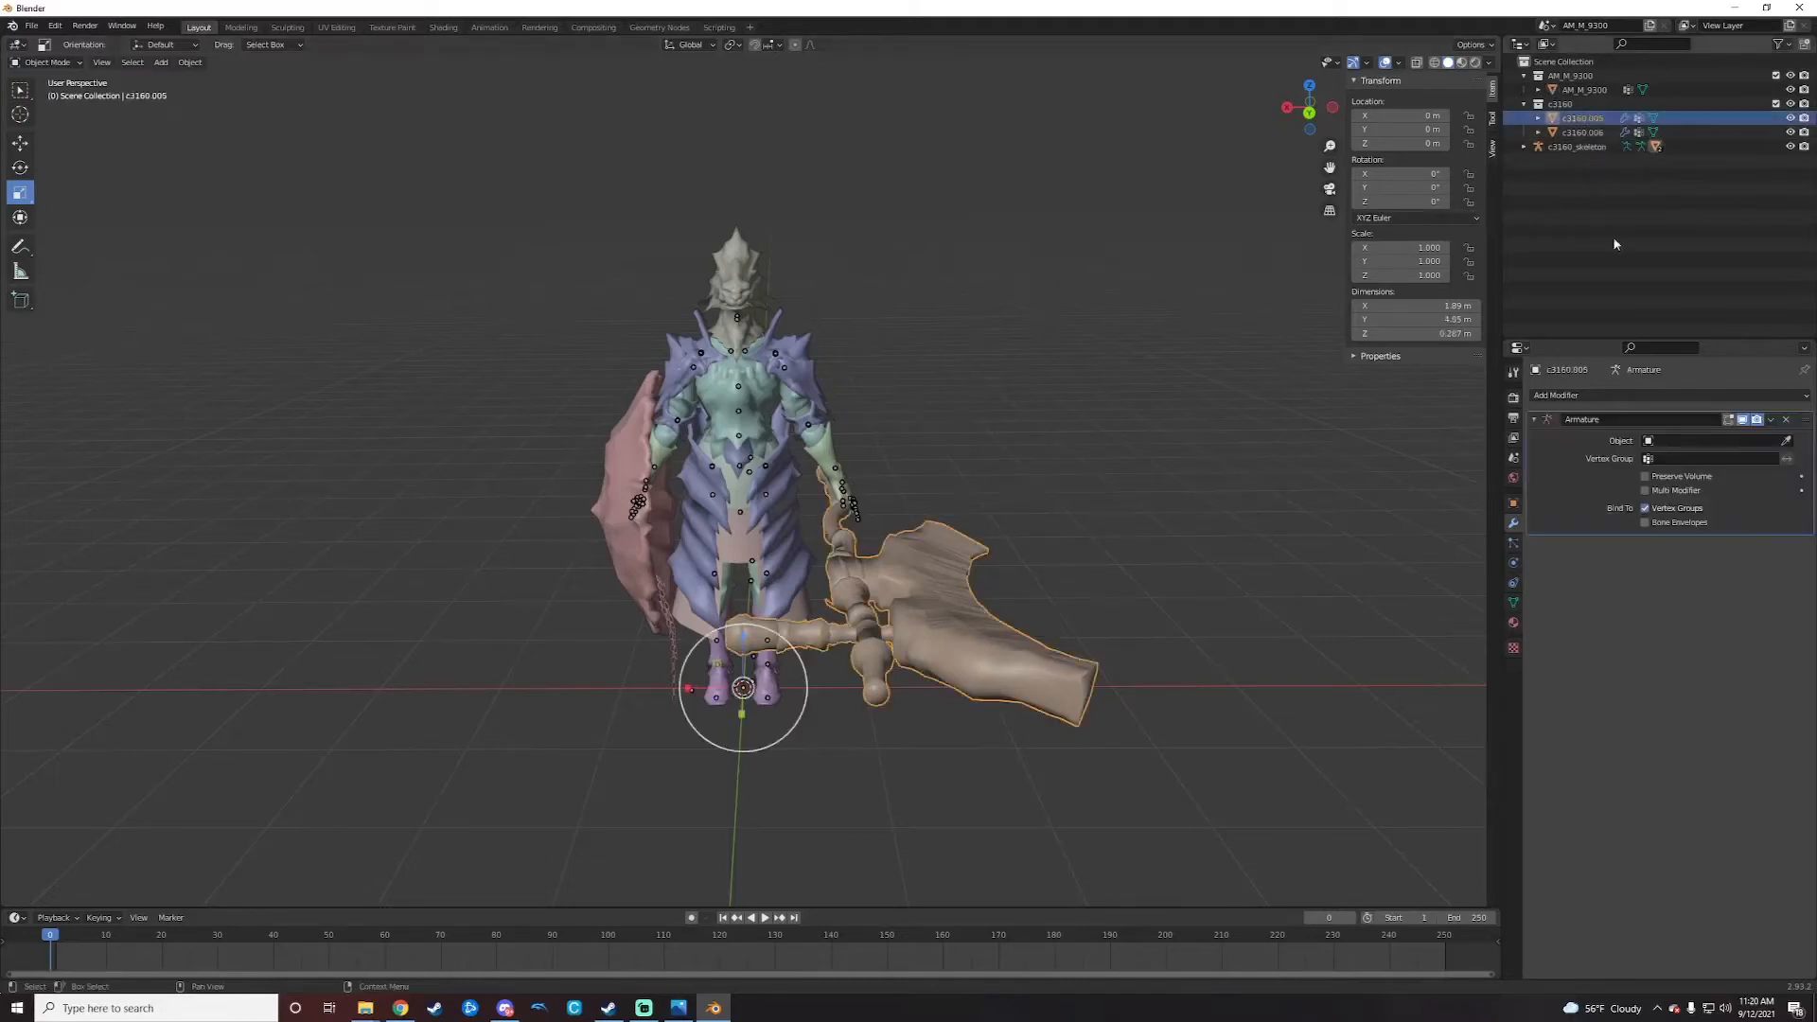
{"action": "left_click", "coordinate": [1672, 445]}
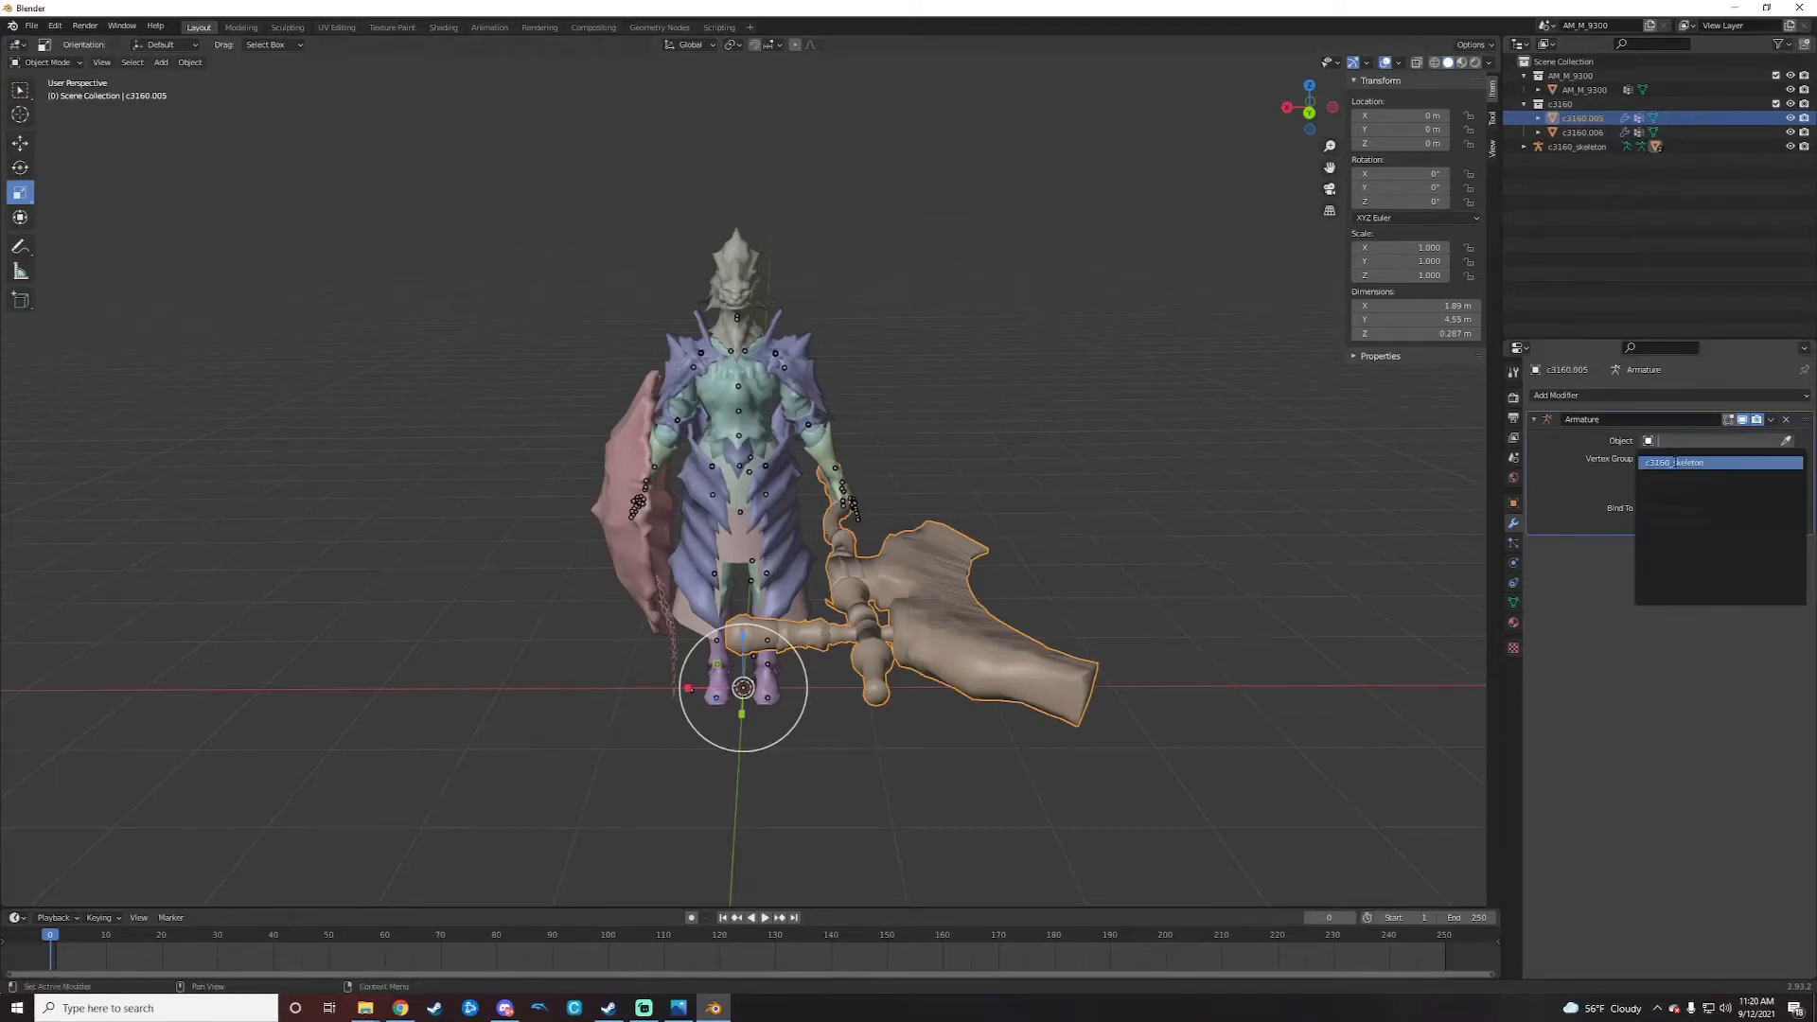
{"action": "left_click", "coordinate": [1674, 464]}
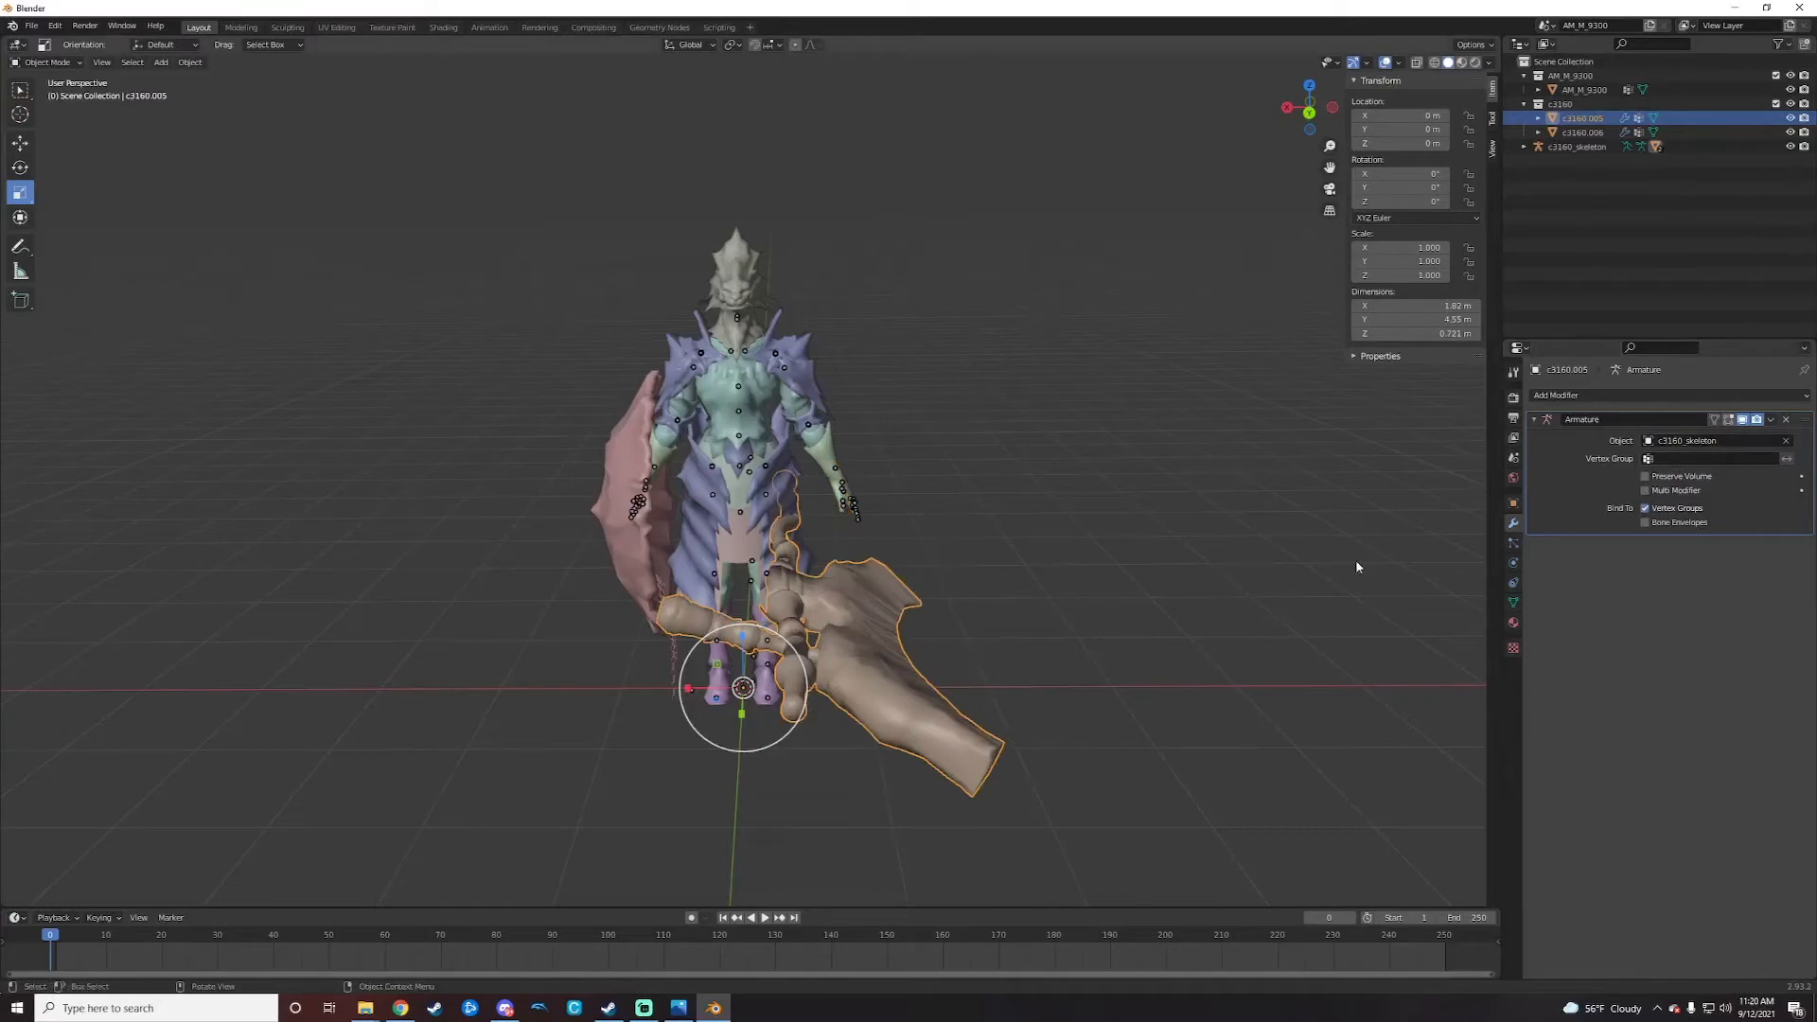
{"action": "left_click", "coordinate": [1581, 132]}
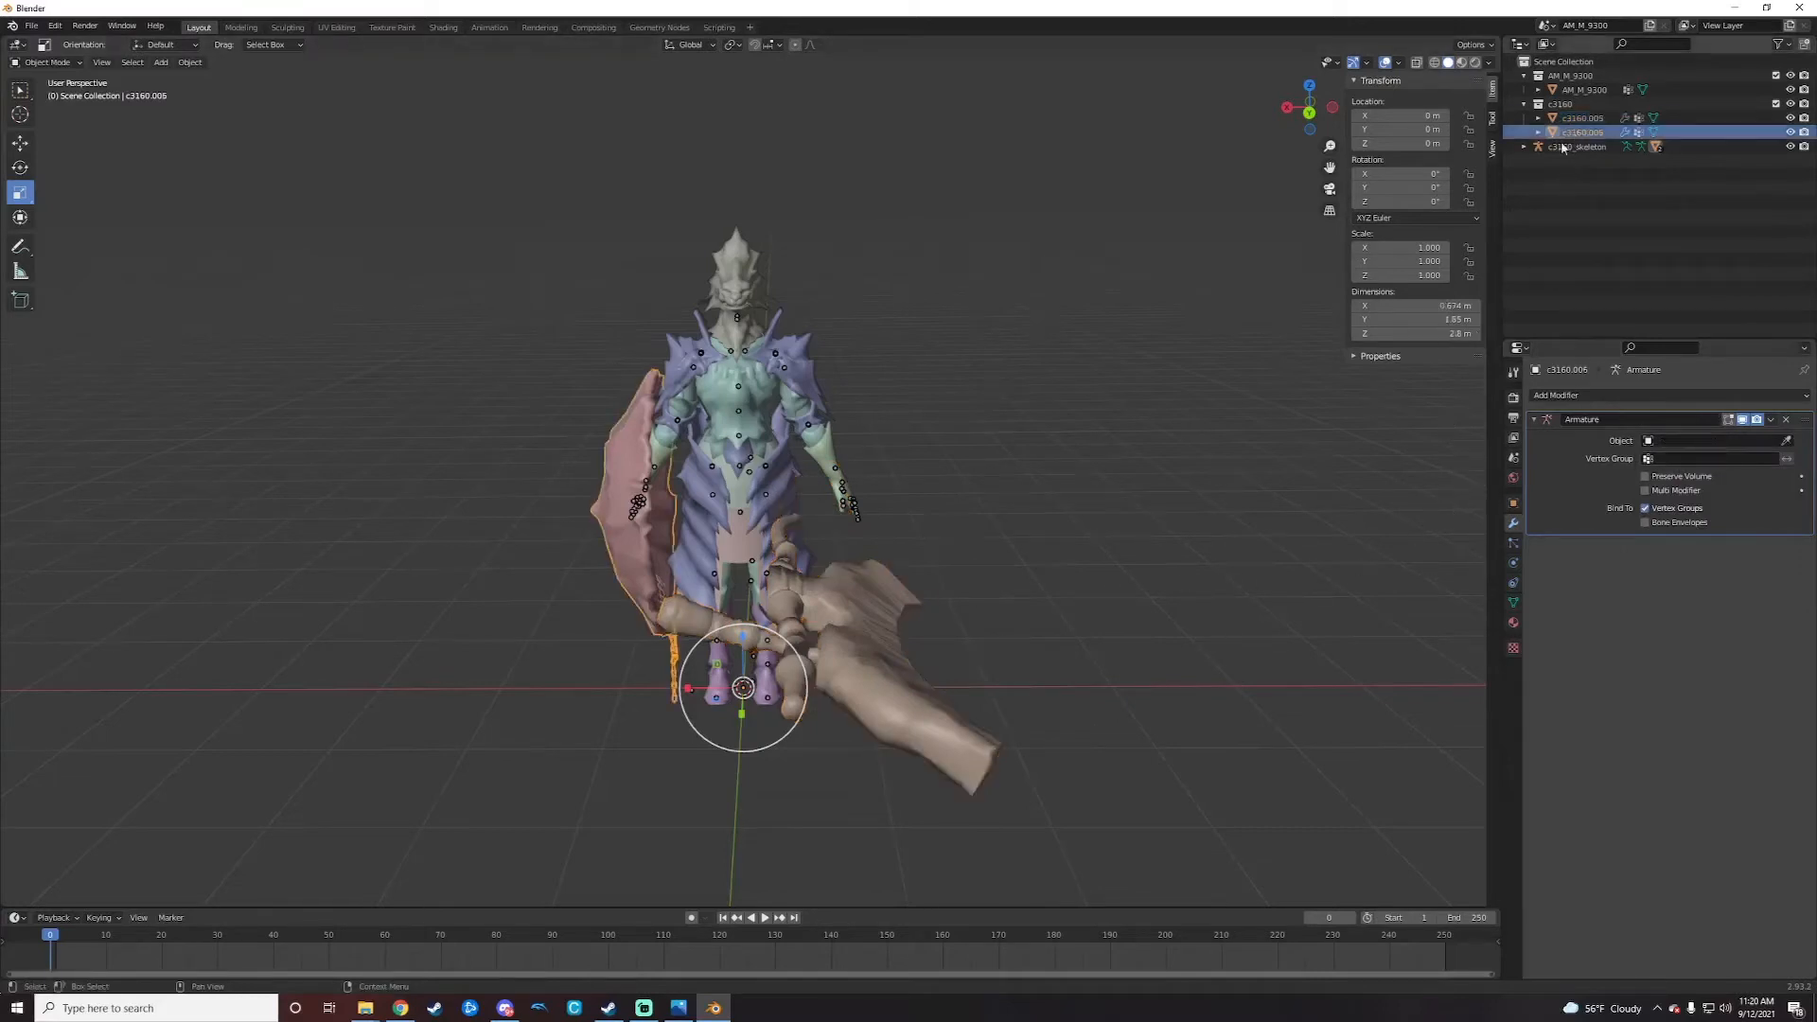
{"action": "left_click", "coordinate": [1671, 442]}
{"action": "left_click", "coordinate": [1673, 461]}
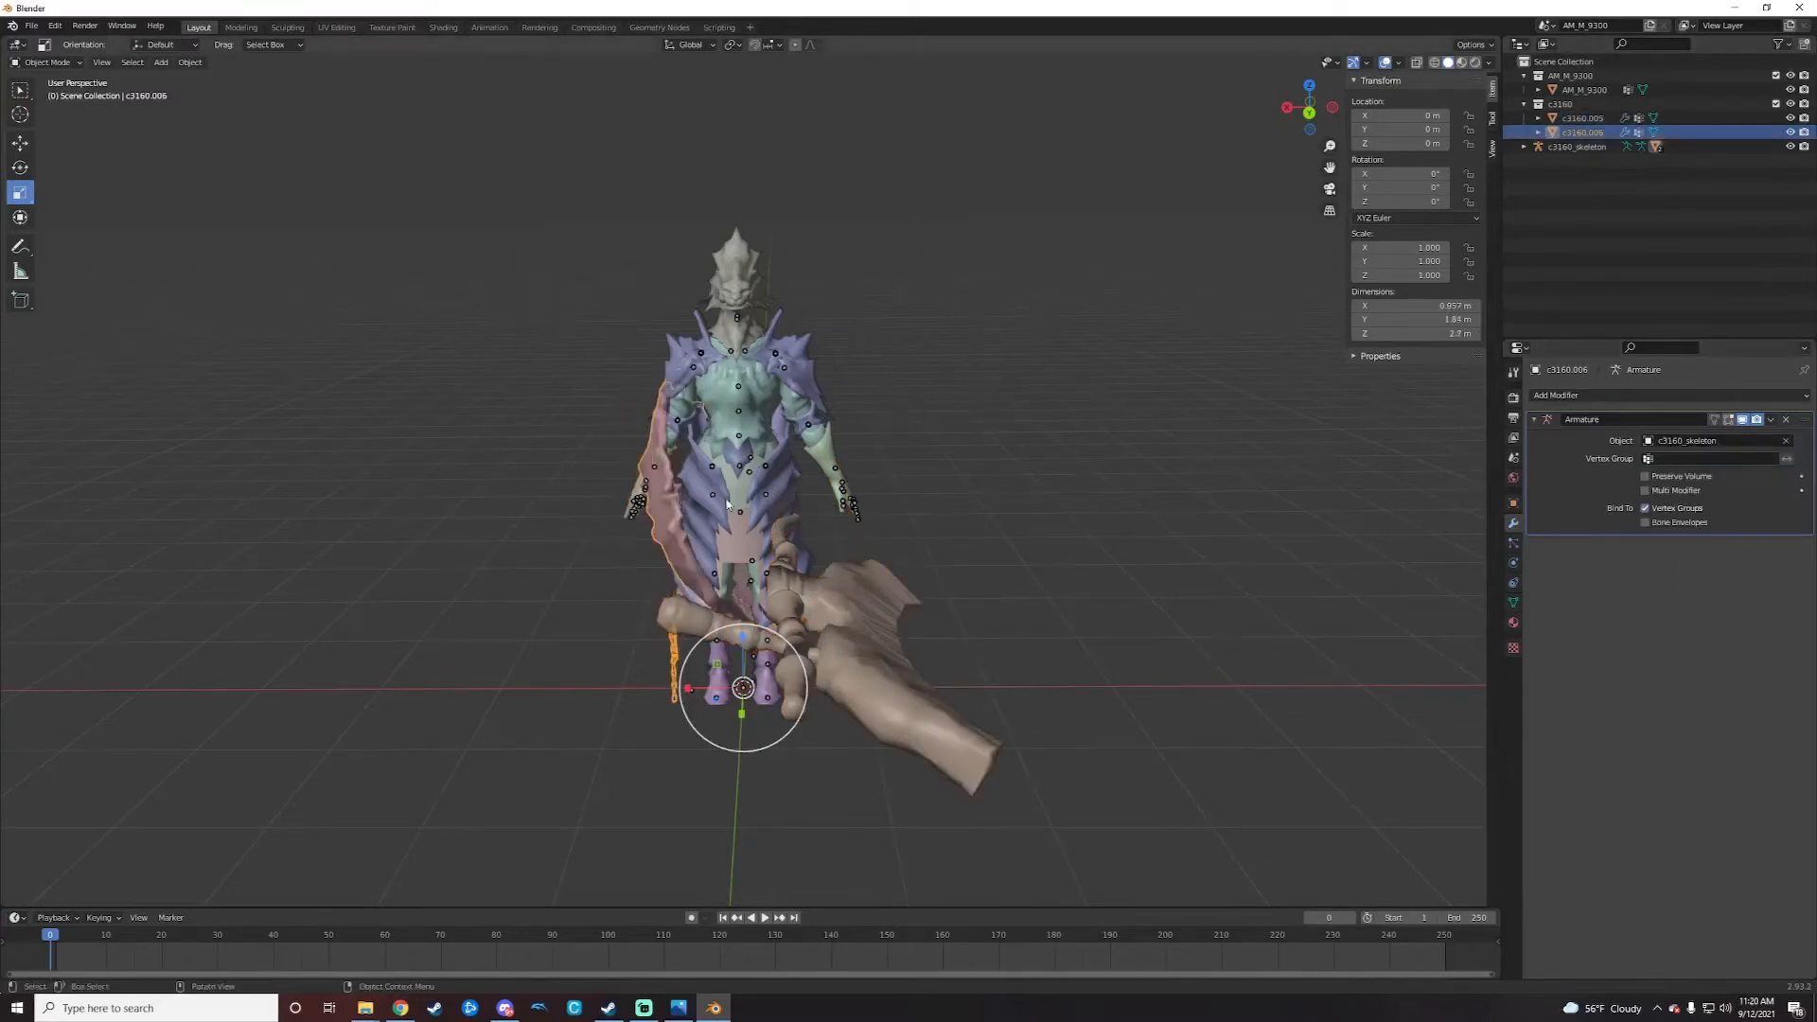
Step: Add an Armature modifier to the body mesh AM_M_9300 with c3160_skeleton as its object
{"action": "left_click", "coordinate": [1594, 91]}
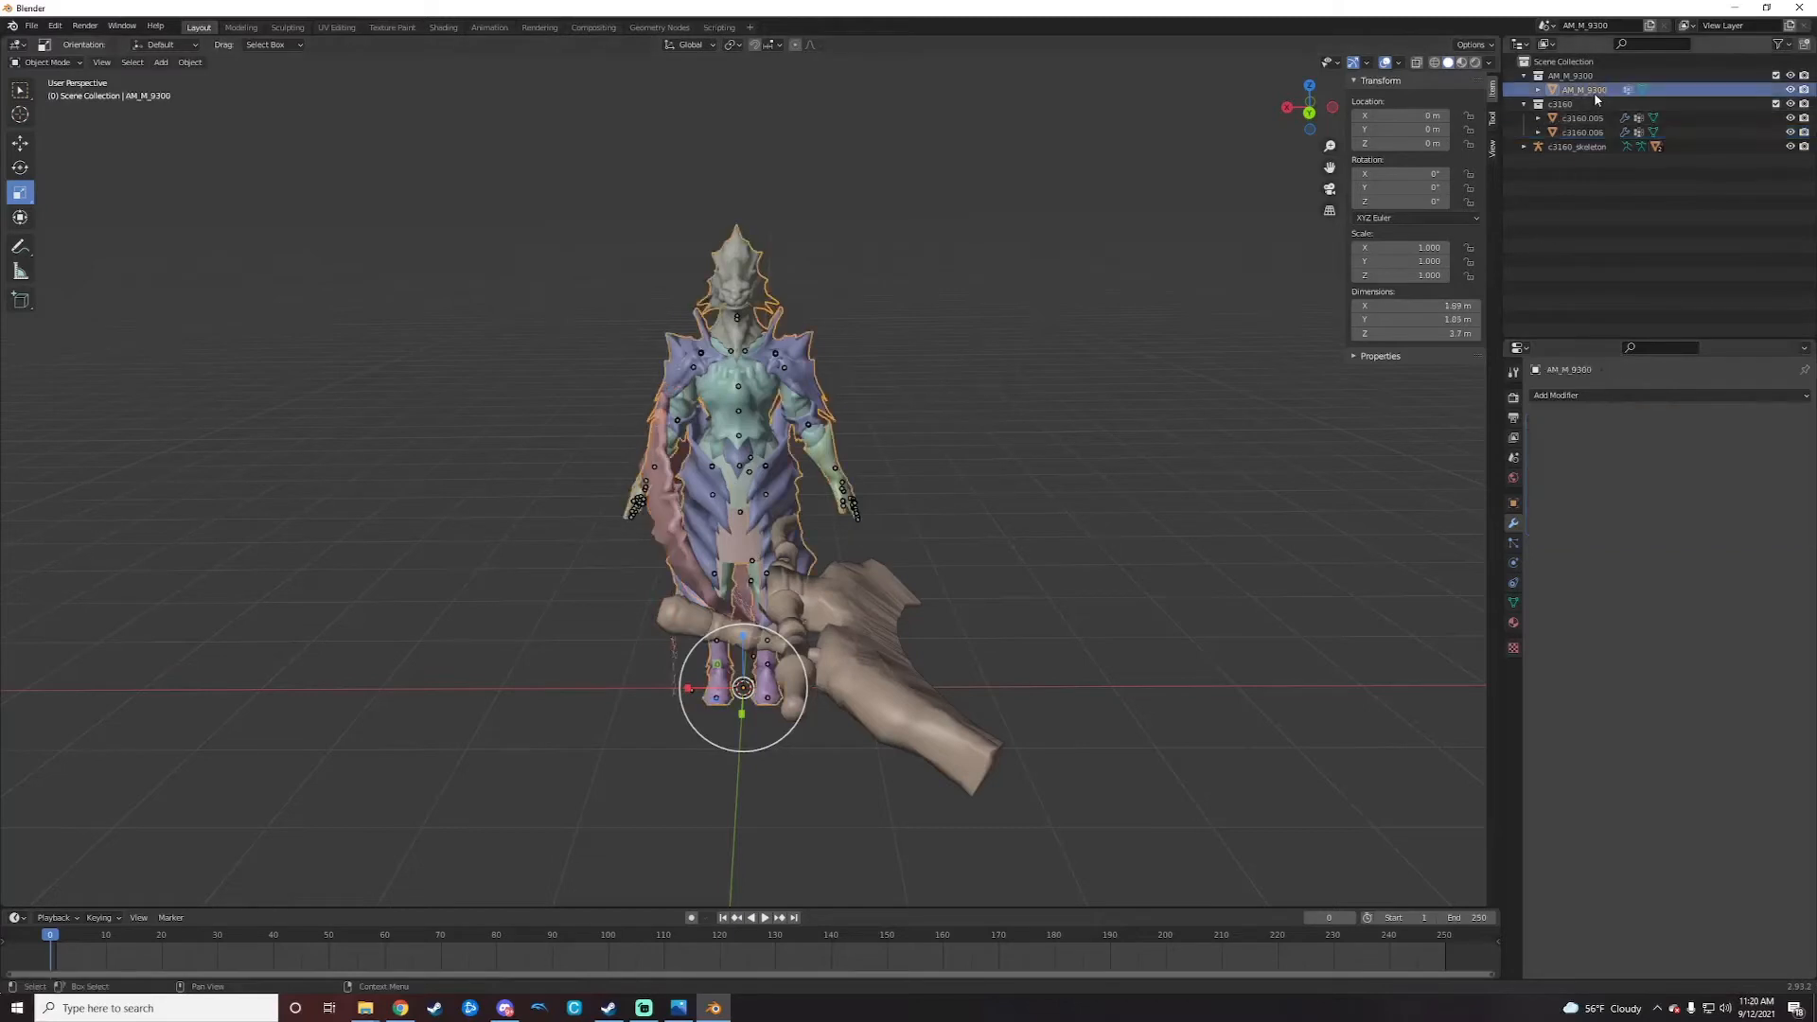
{"action": "left_click", "coordinate": [1600, 395]}
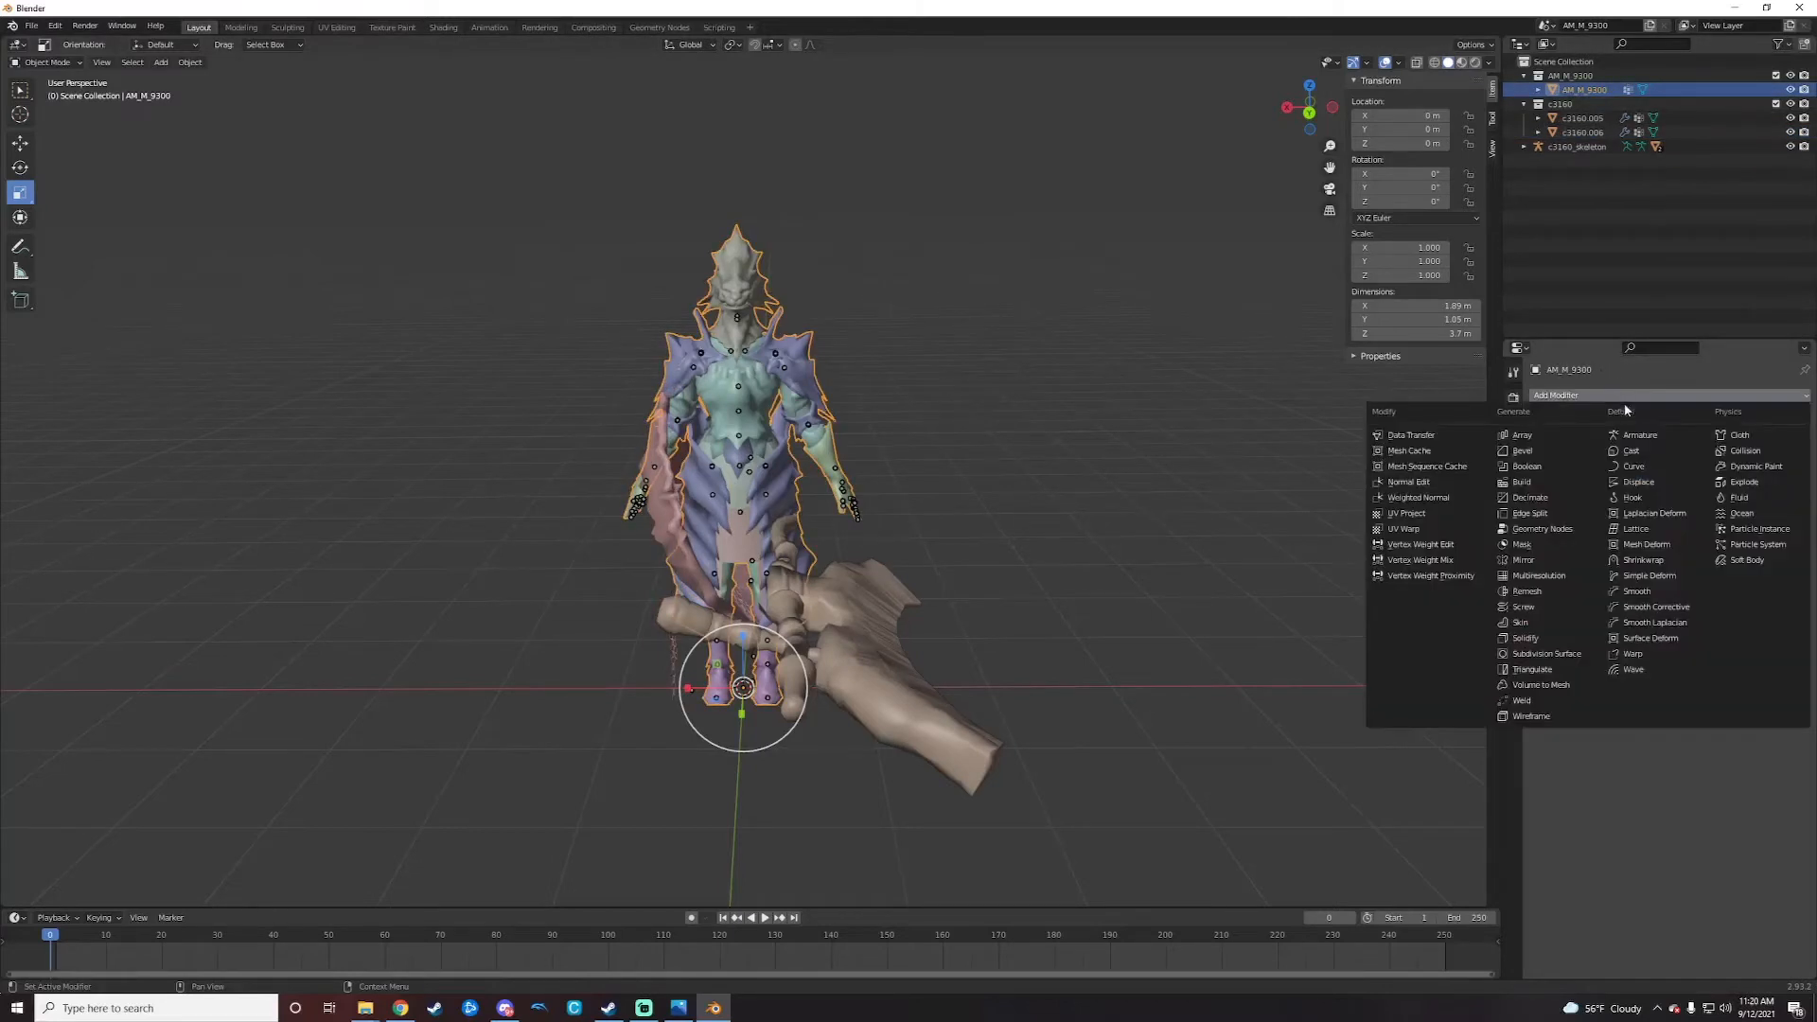
{"action": "left_click", "coordinate": [1642, 445]}
{"action": "left_click", "coordinate": [1704, 441]}
{"action": "left_click", "coordinate": [1673, 463]}
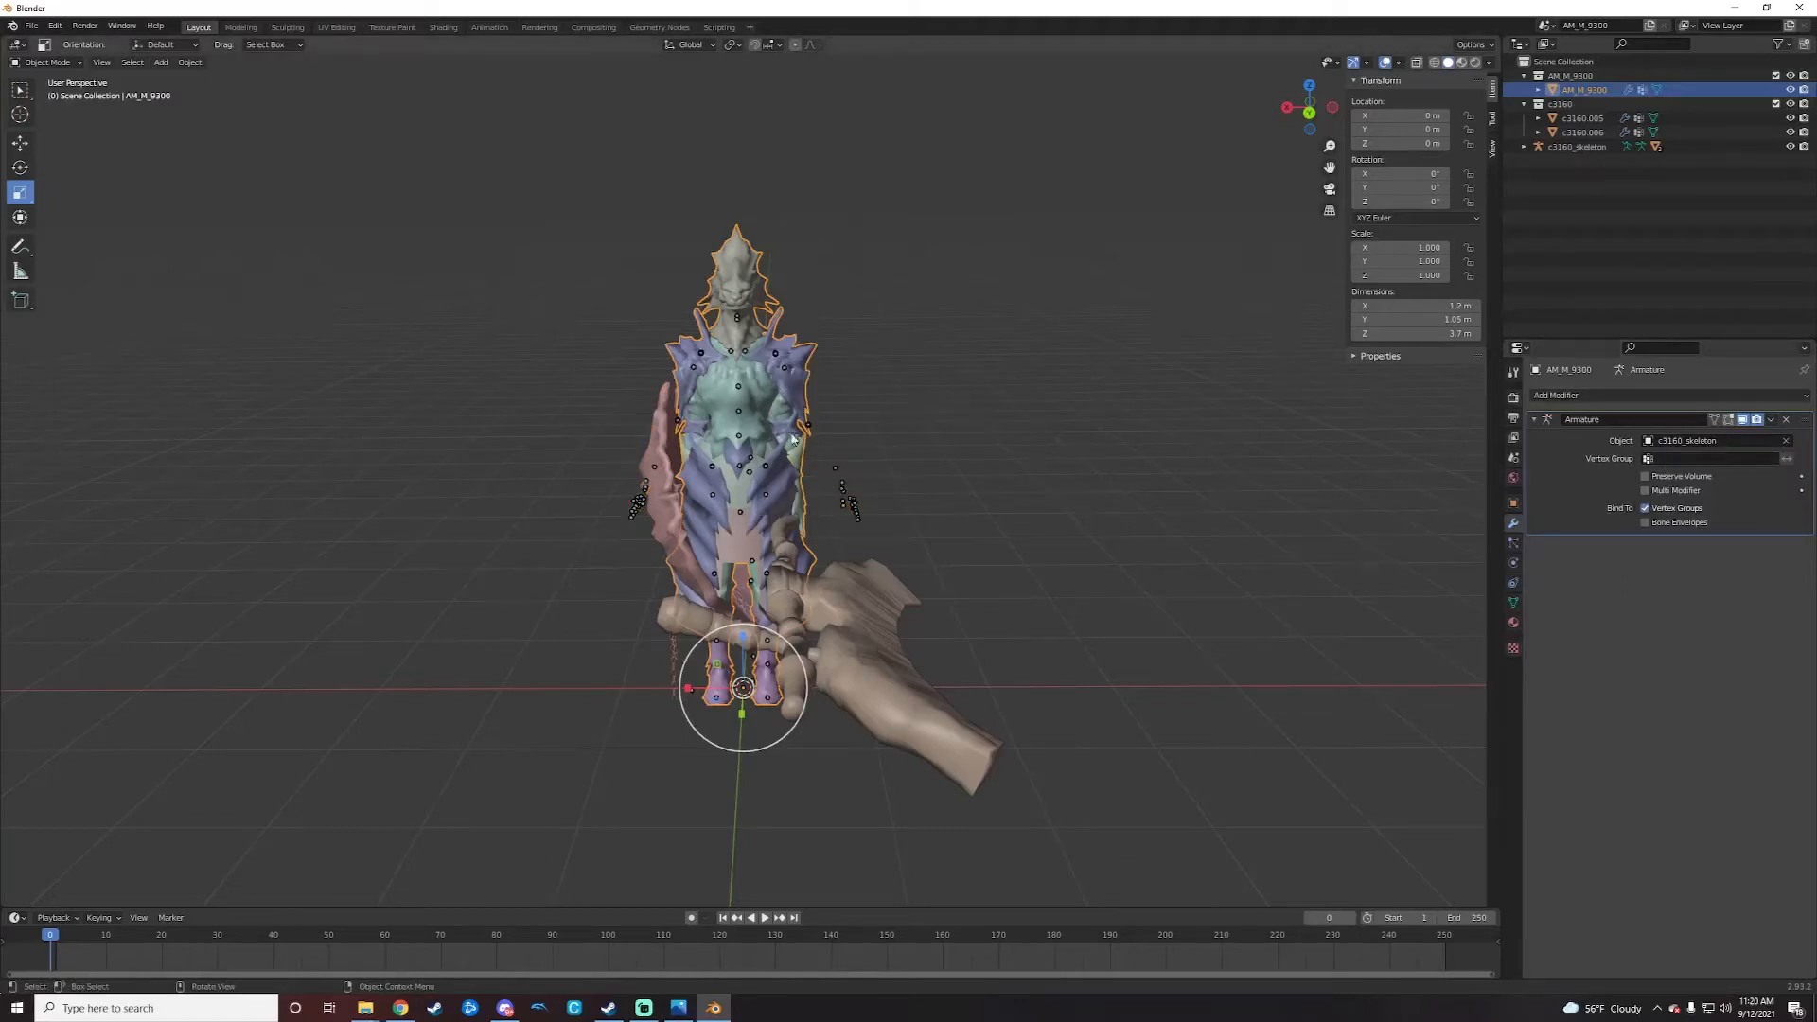
{"action": "scroll", "coordinate": [981, 436], "scroll_direction": "up", "scroll_amount": 3}
{"action": "middle_click_drag", "start_coordinate": [1033, 501], "coordinate": [1052, 494]}
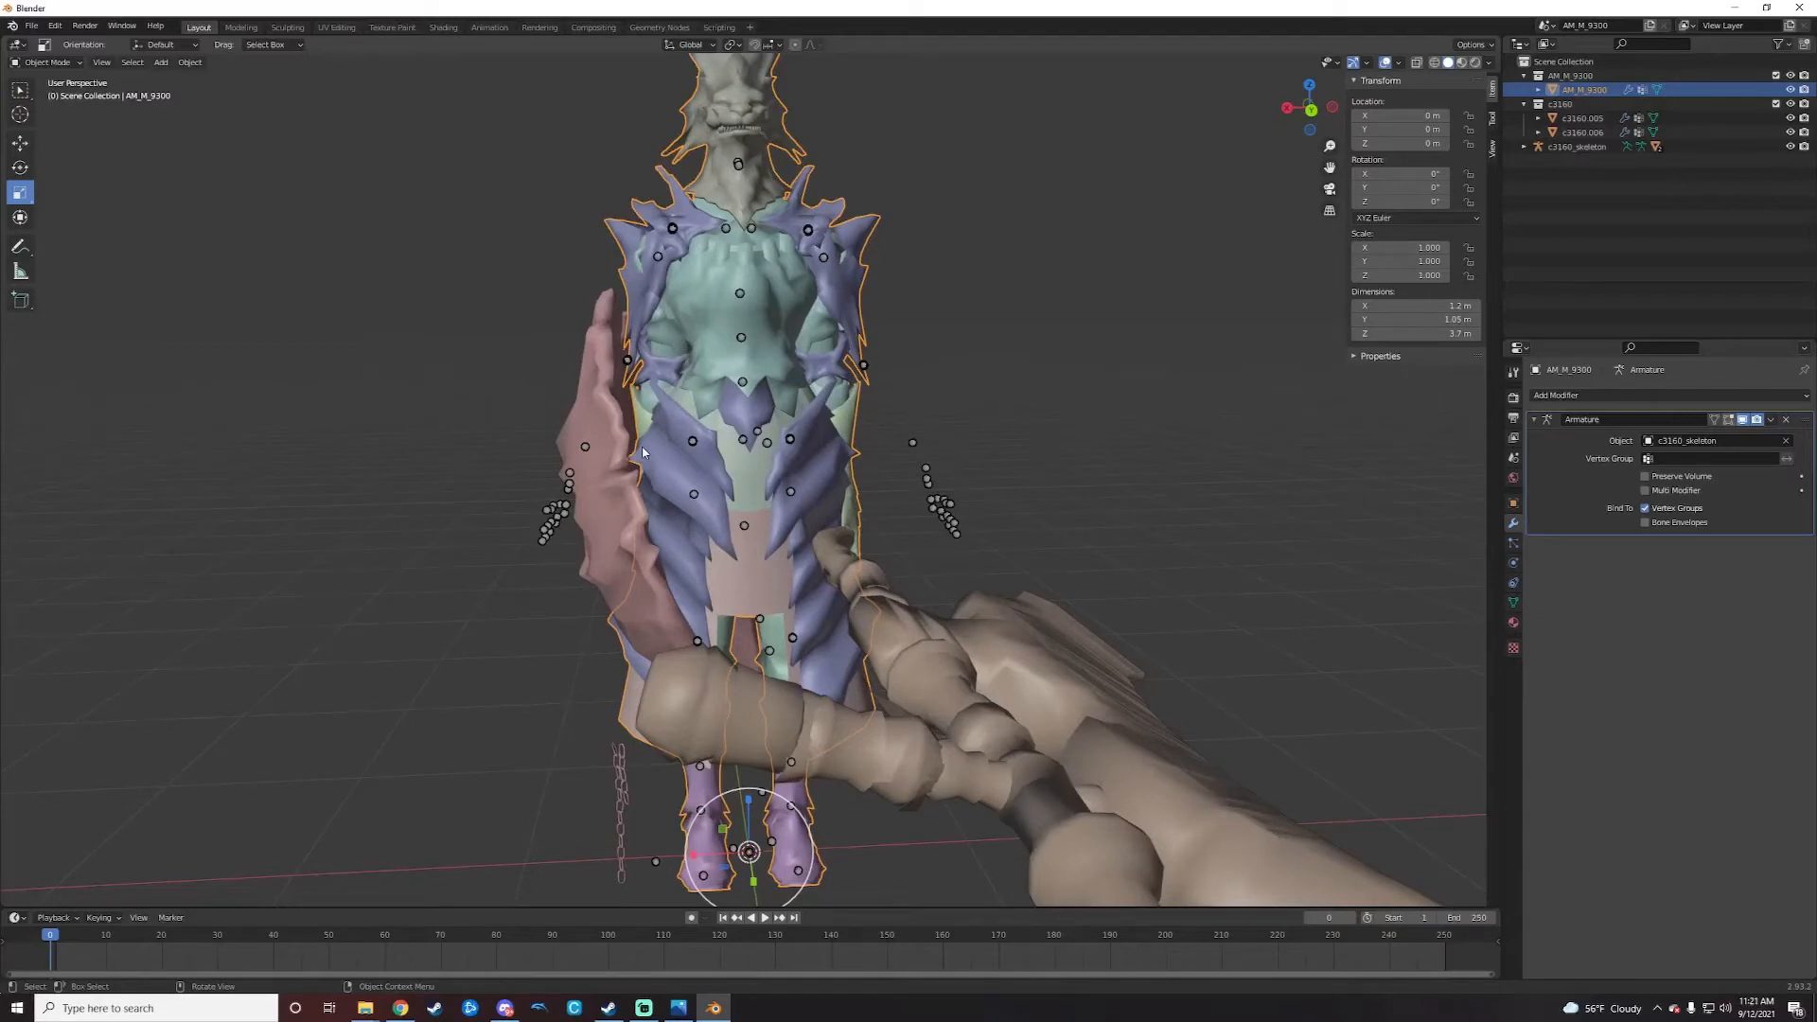
{"action": "middle_click_drag", "start_coordinate": [744, 441], "coordinate": [789, 430]}
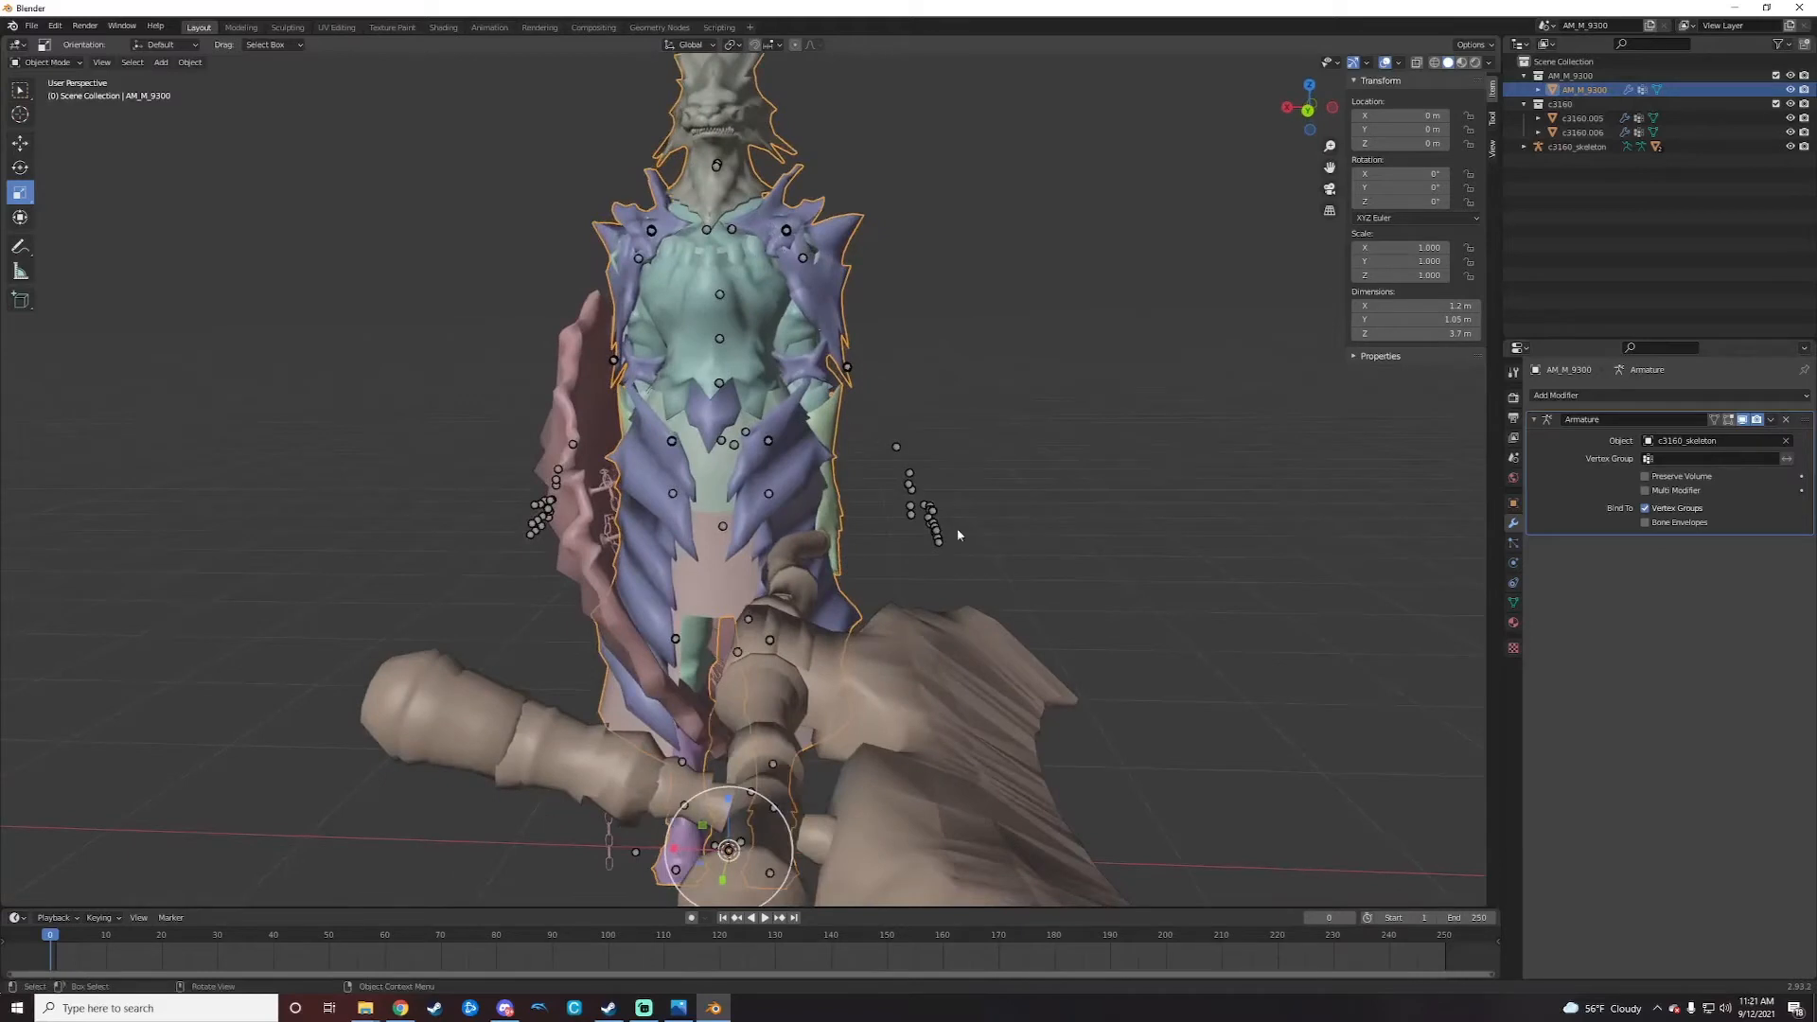
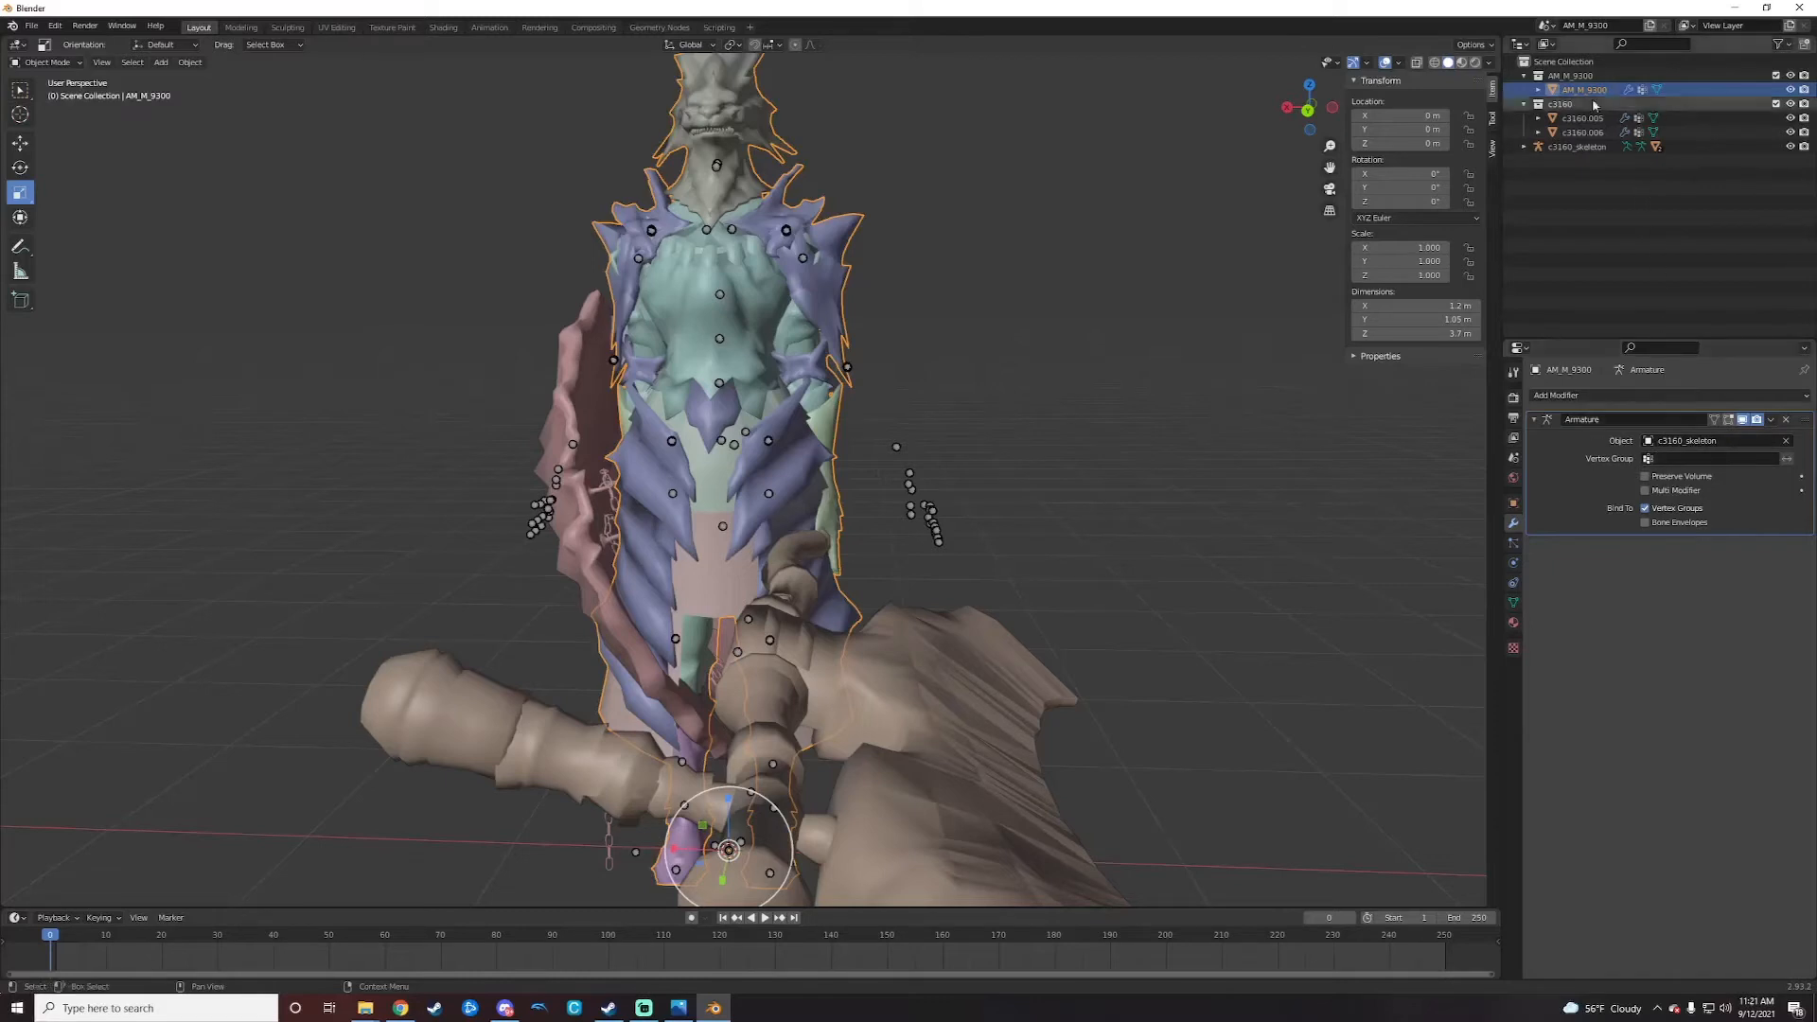
{"action": "scroll", "coordinate": [957, 316], "scroll_direction": "down", "scroll_amount": 4}
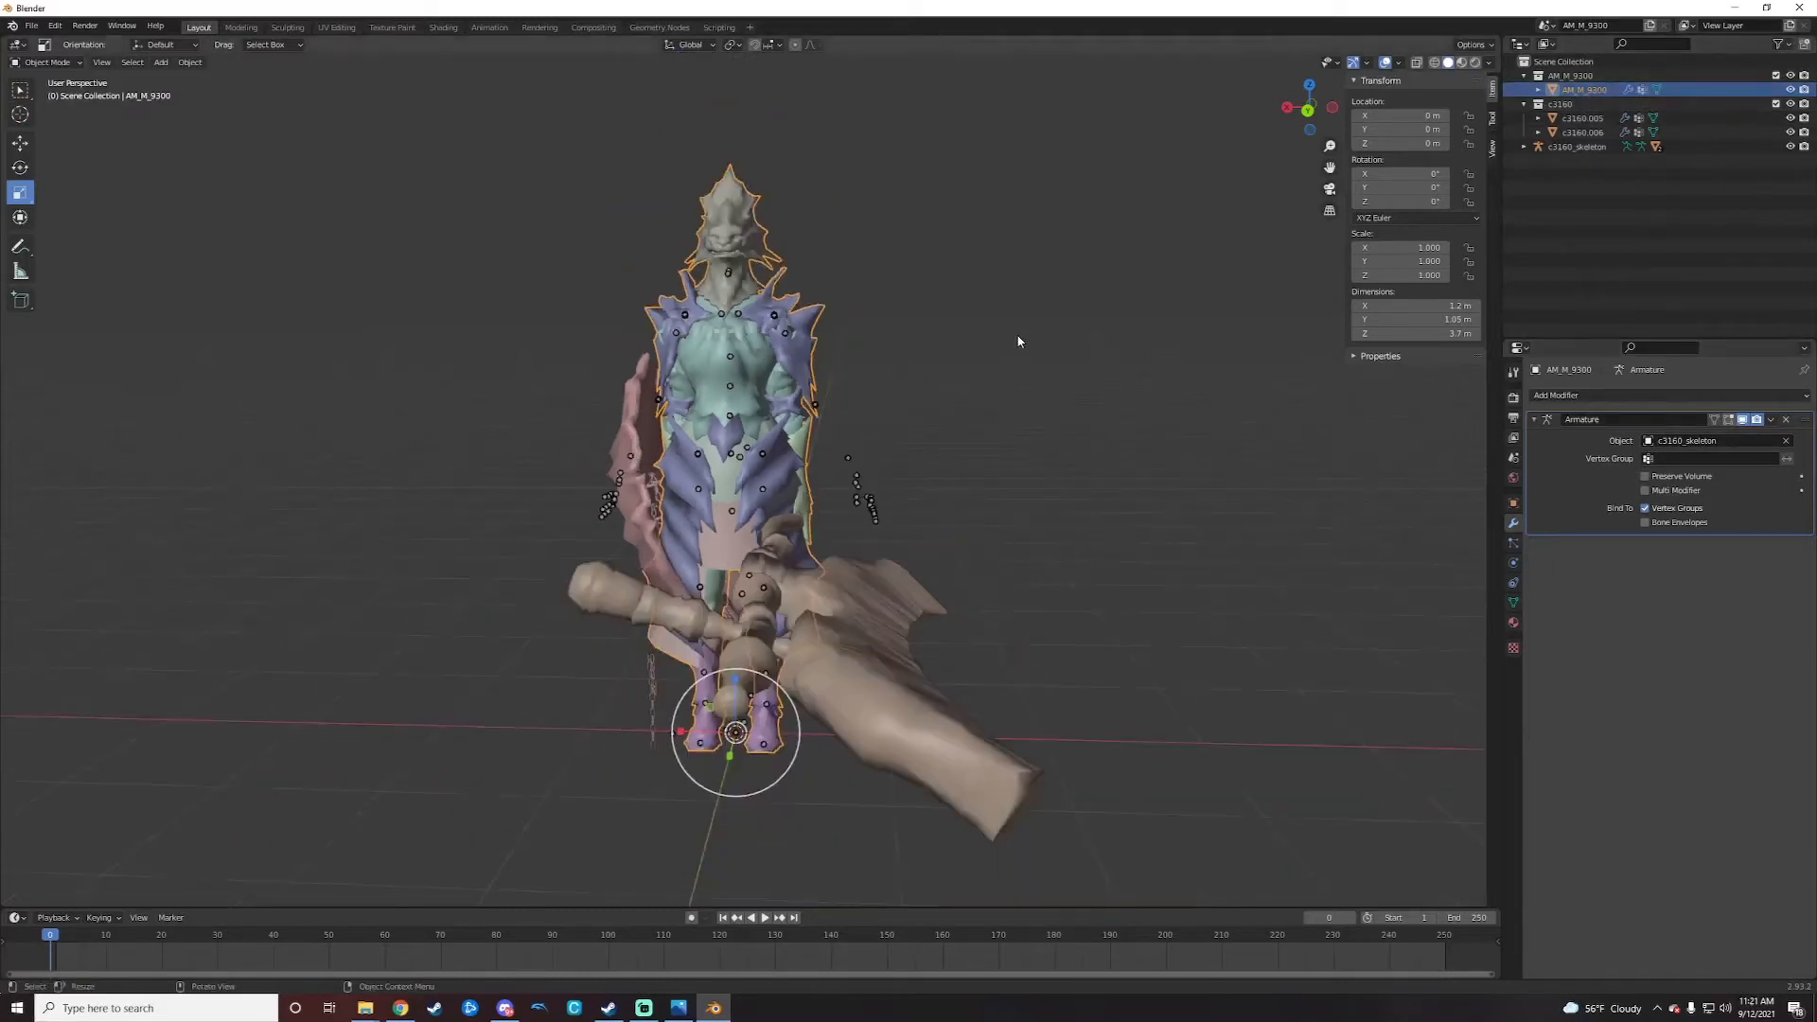
Step: Put c3160_skeleton into Pose Mode and apply its current pose as the rest pose
{"action": "middle_click_drag", "start_coordinate": [916, 342], "coordinate": [944, 347]}
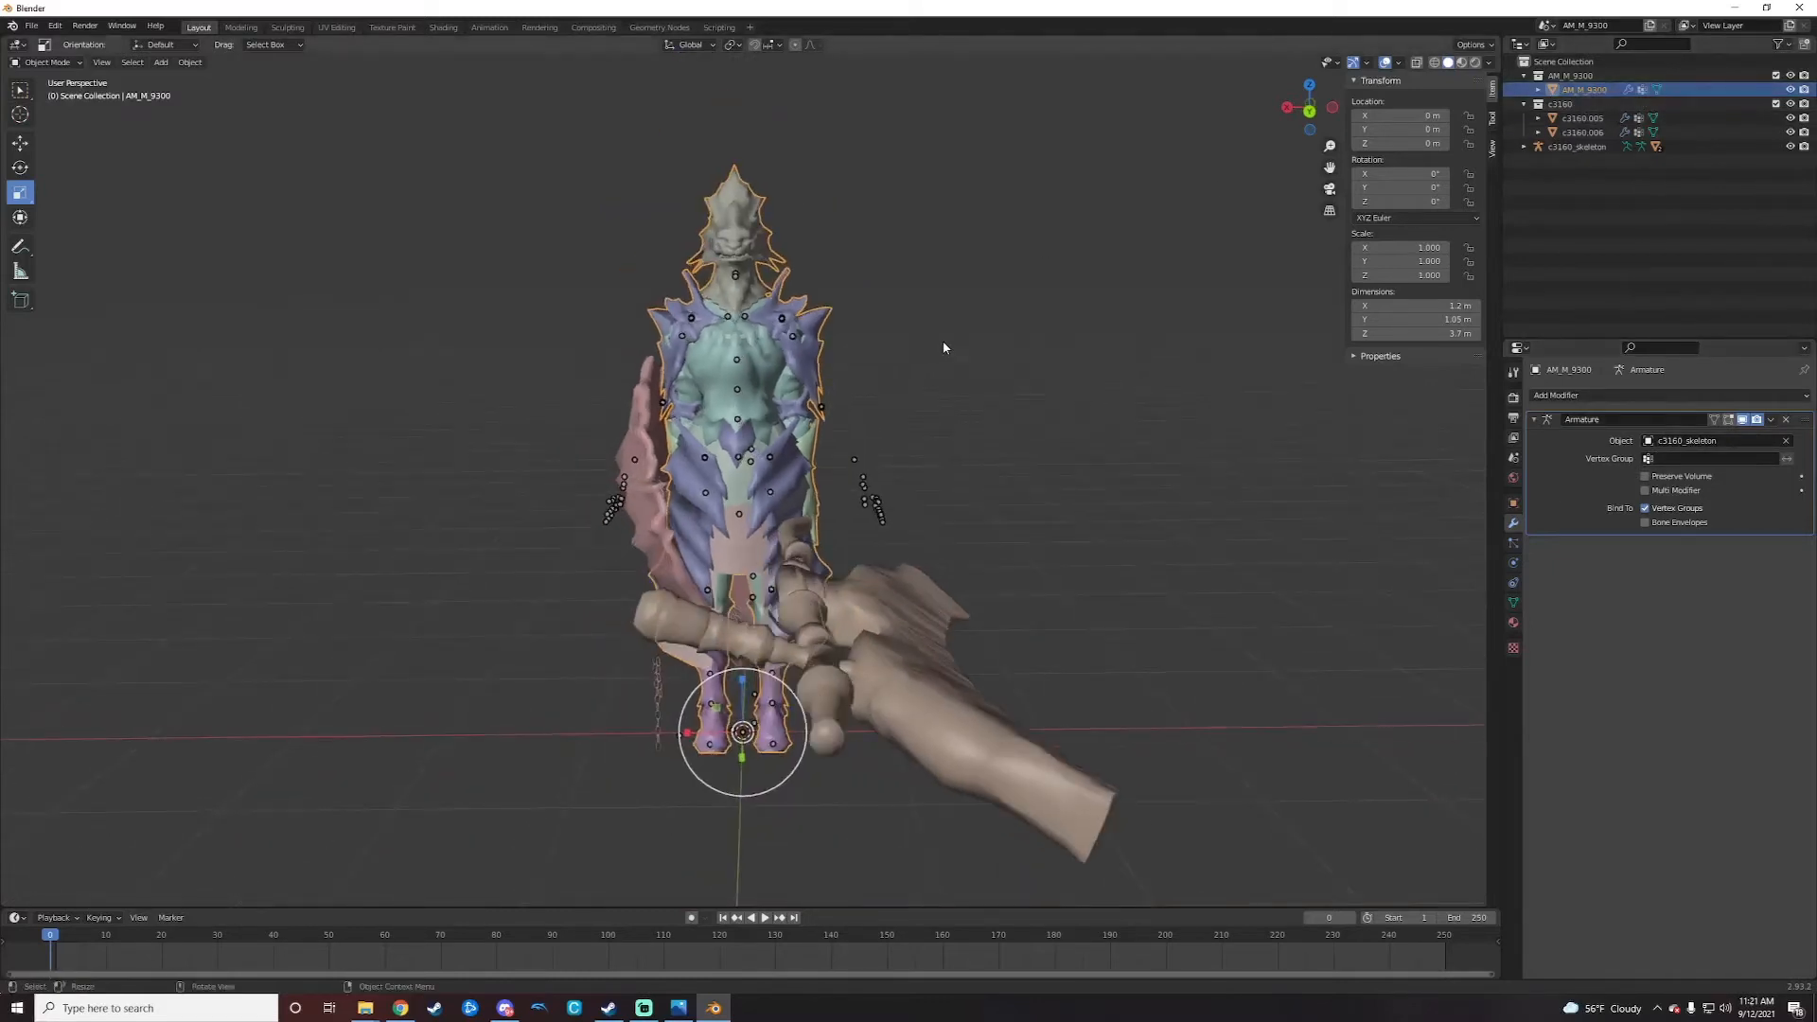
{"action": "left_click", "coordinate": [728, 322]}
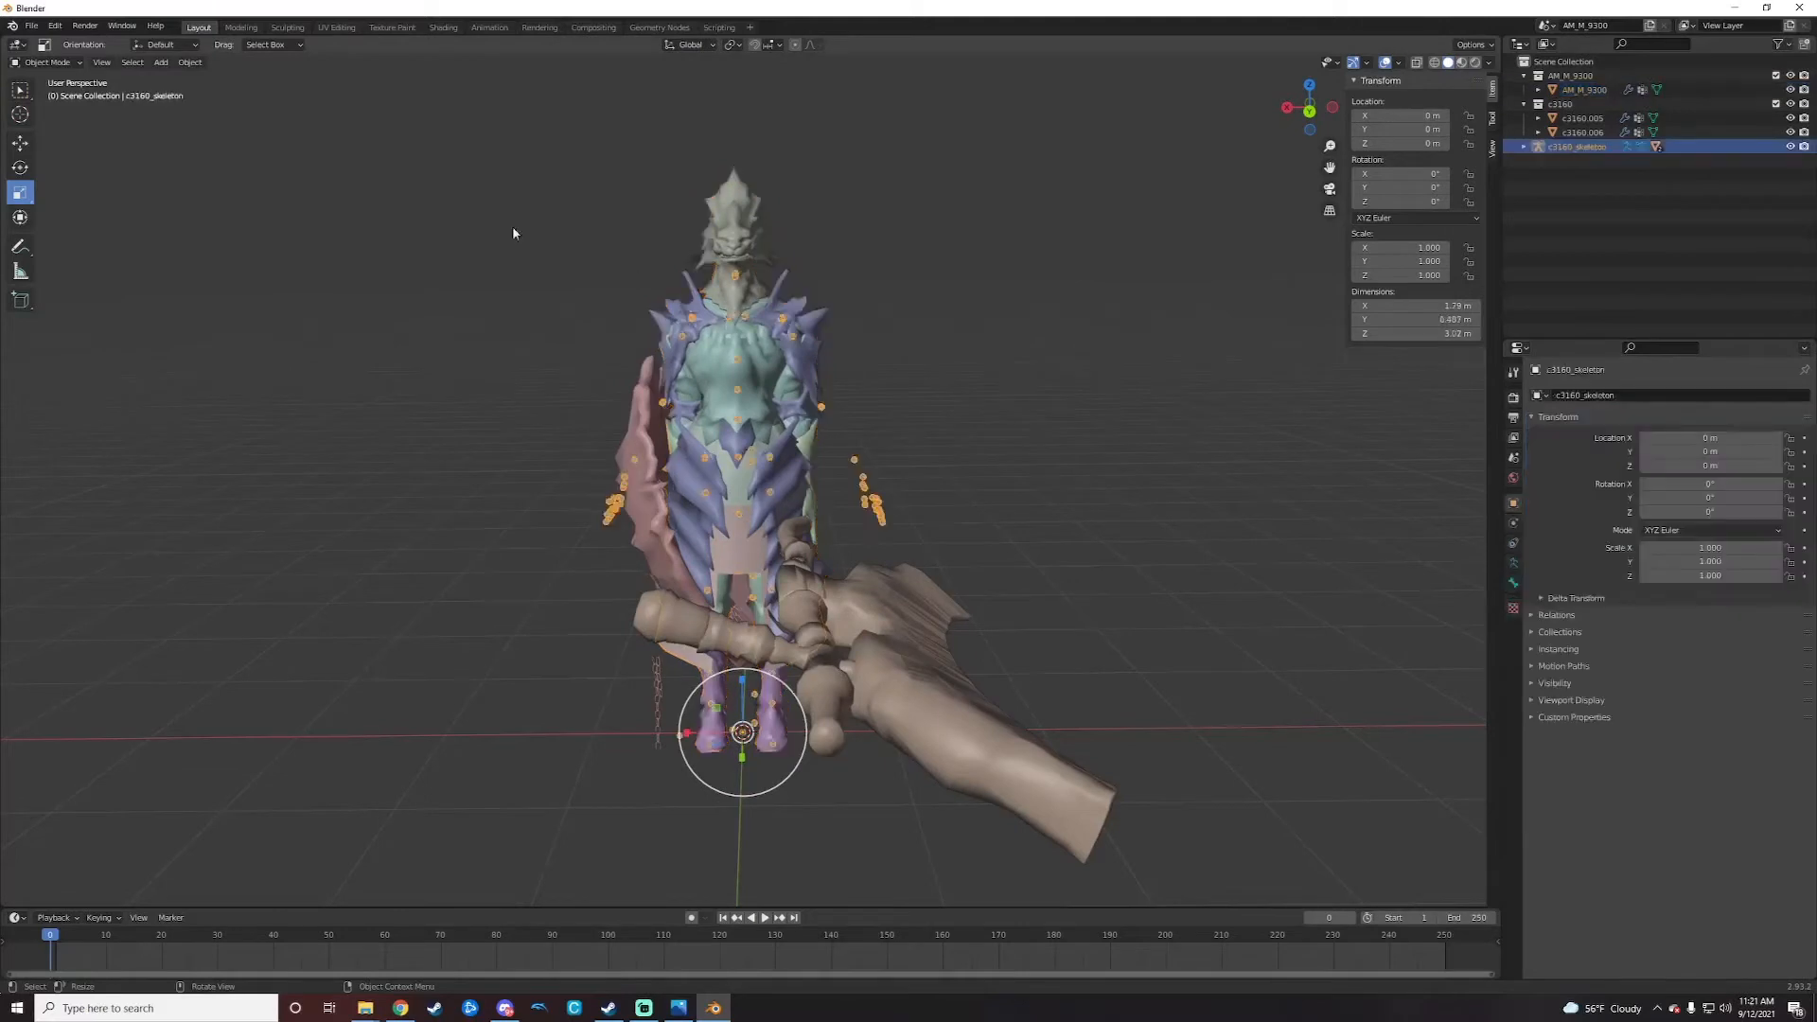
{"action": "left_click", "coordinate": [52, 63]}
{"action": "left_click", "coordinate": [47, 104]}
{"action": "left_click", "coordinate": [163, 62]}
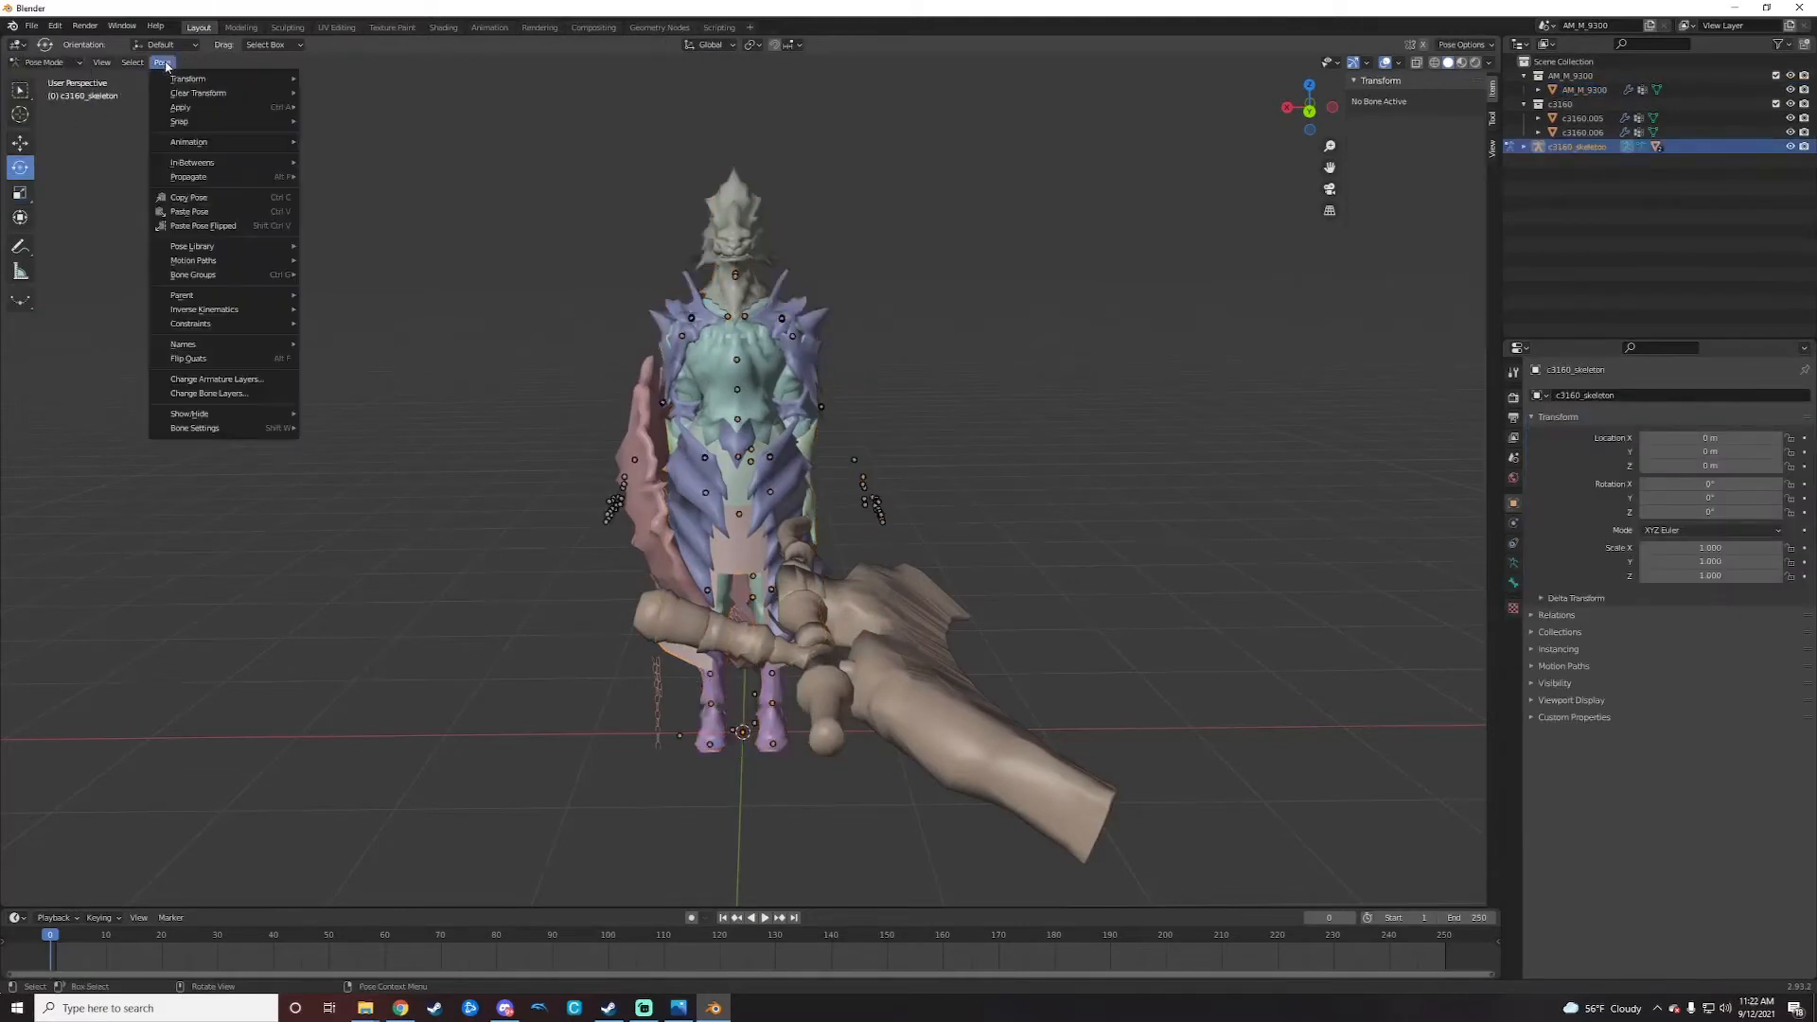
{"action": "mouse_move", "coordinate": [201, 110]}
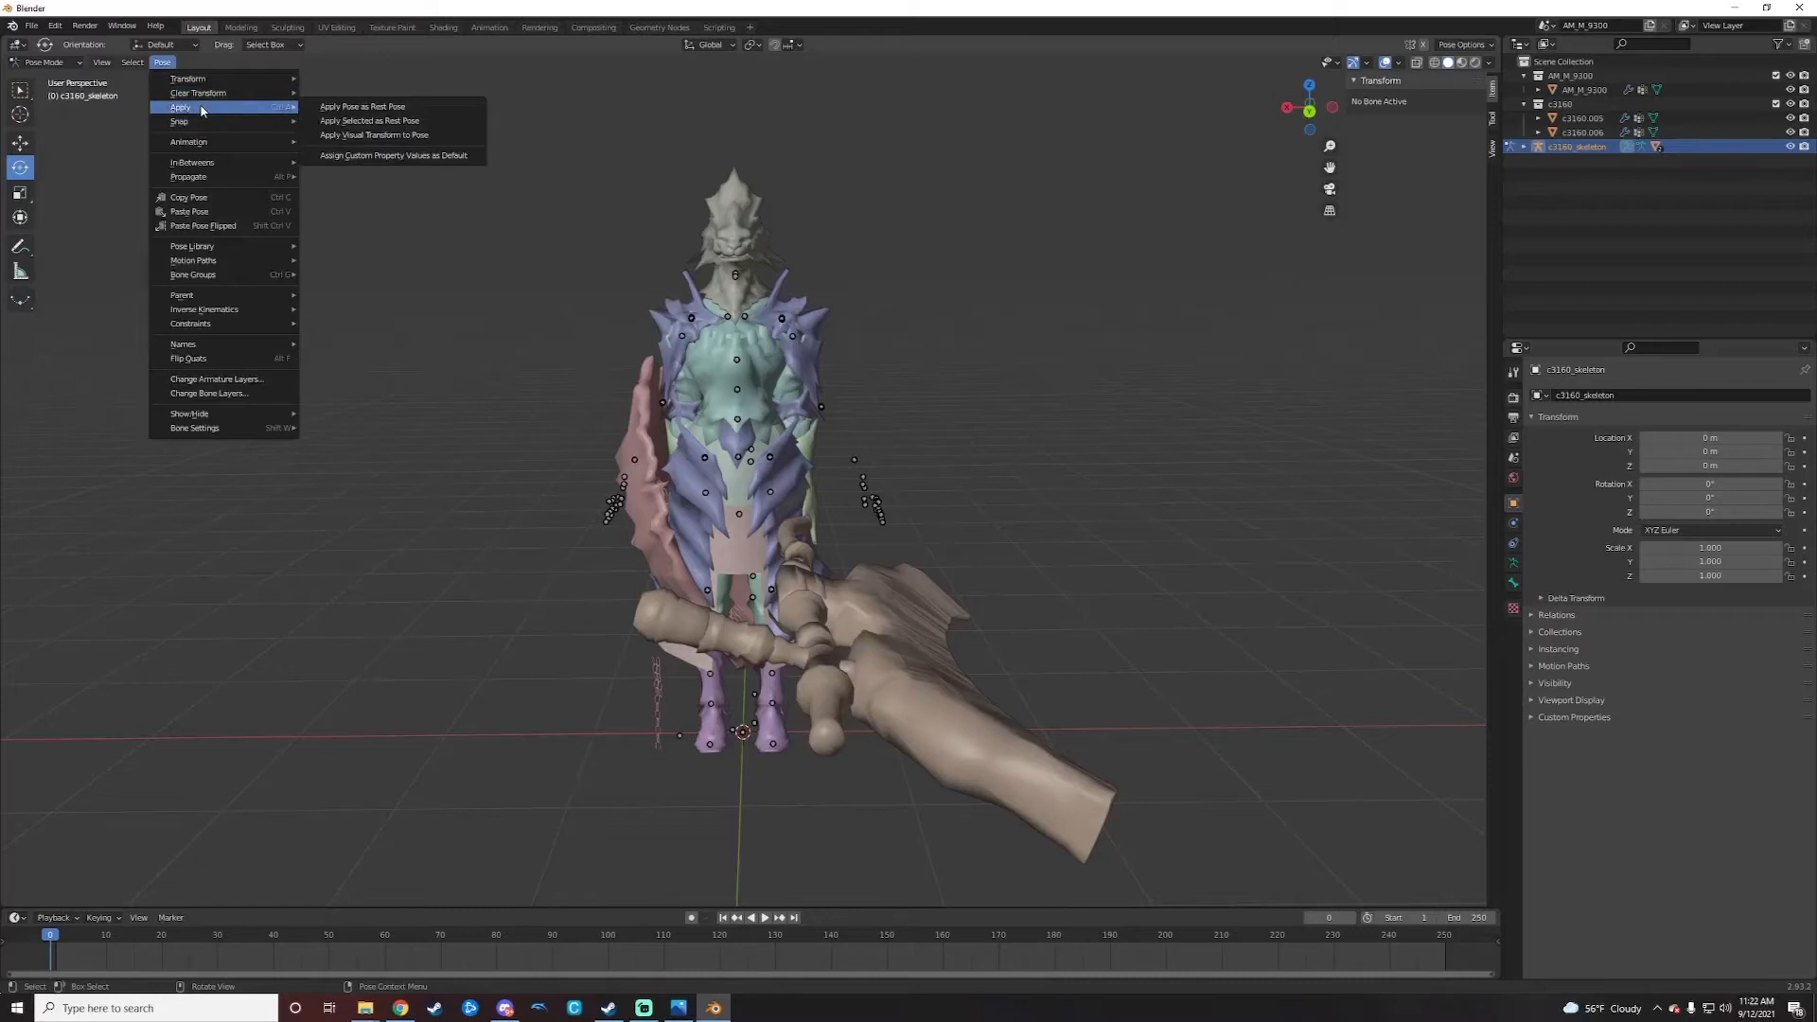
{"action": "left_click", "coordinate": [397, 107]}
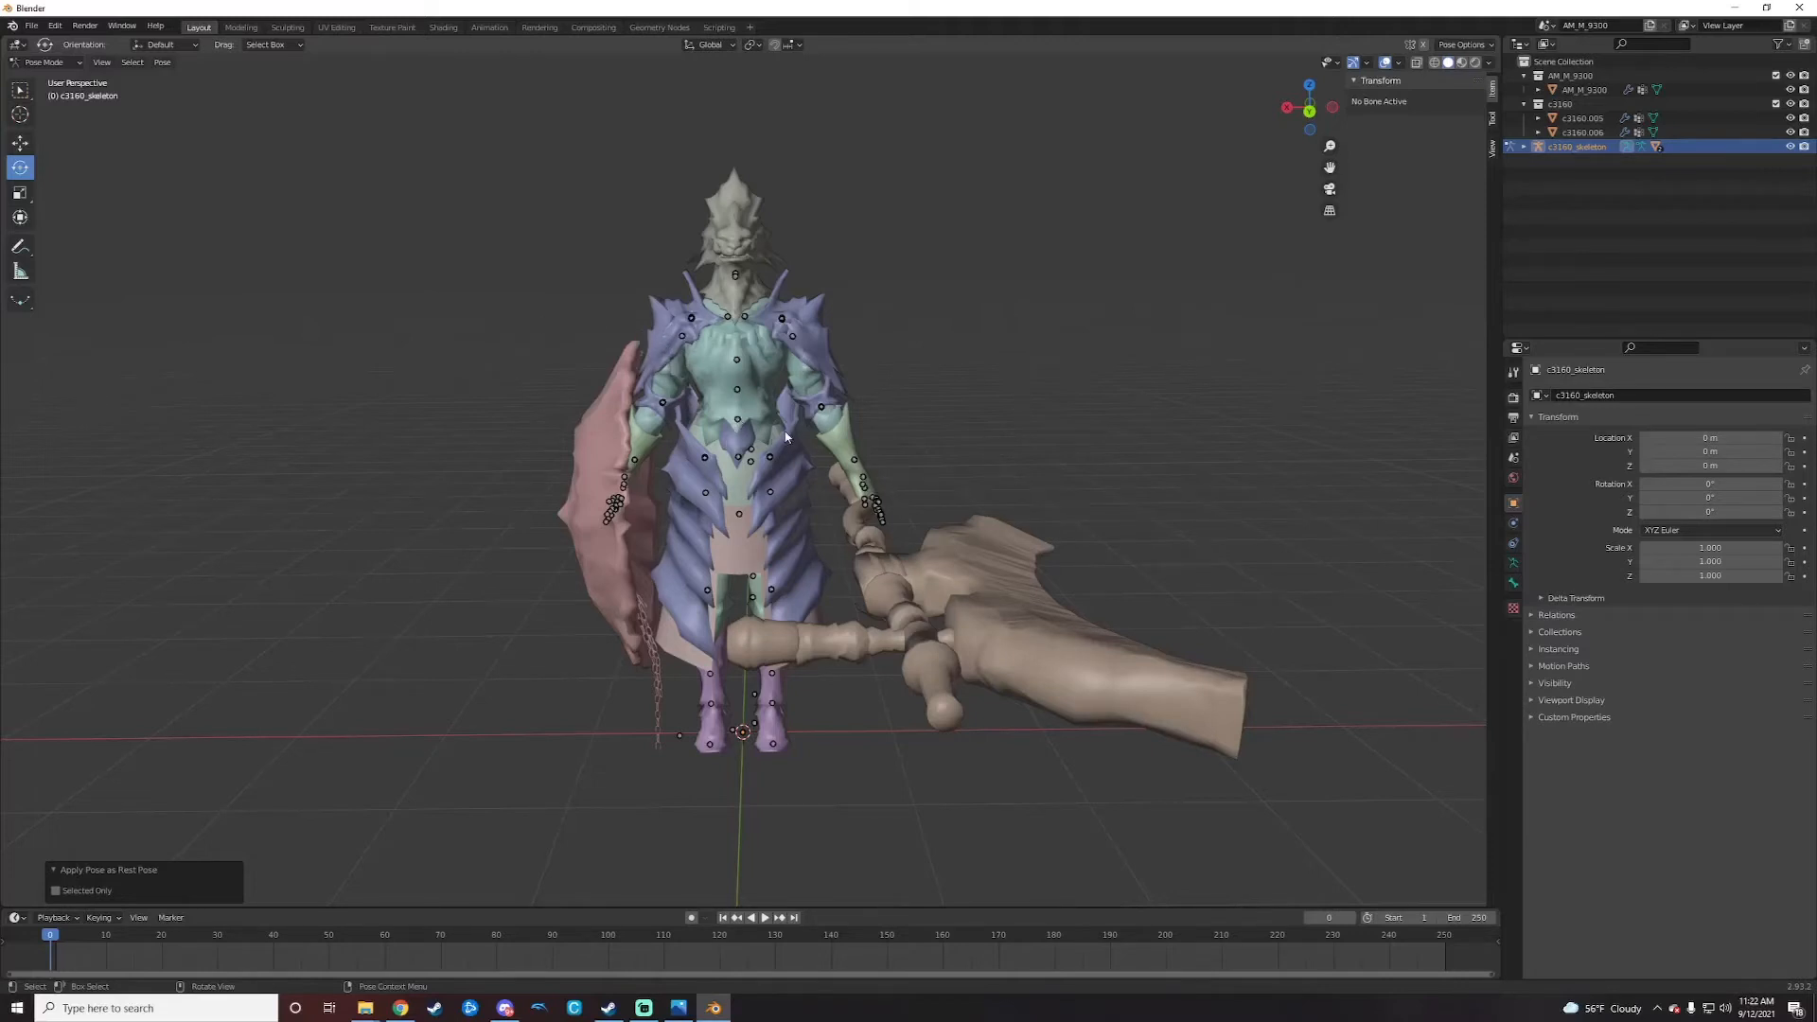
Step: Save the scene as a new file named DSA2OR.blend in the Blender Addons folder
{"action": "left_click", "coordinate": [44, 63]}
{"action": "left_click", "coordinate": [33, 28]}
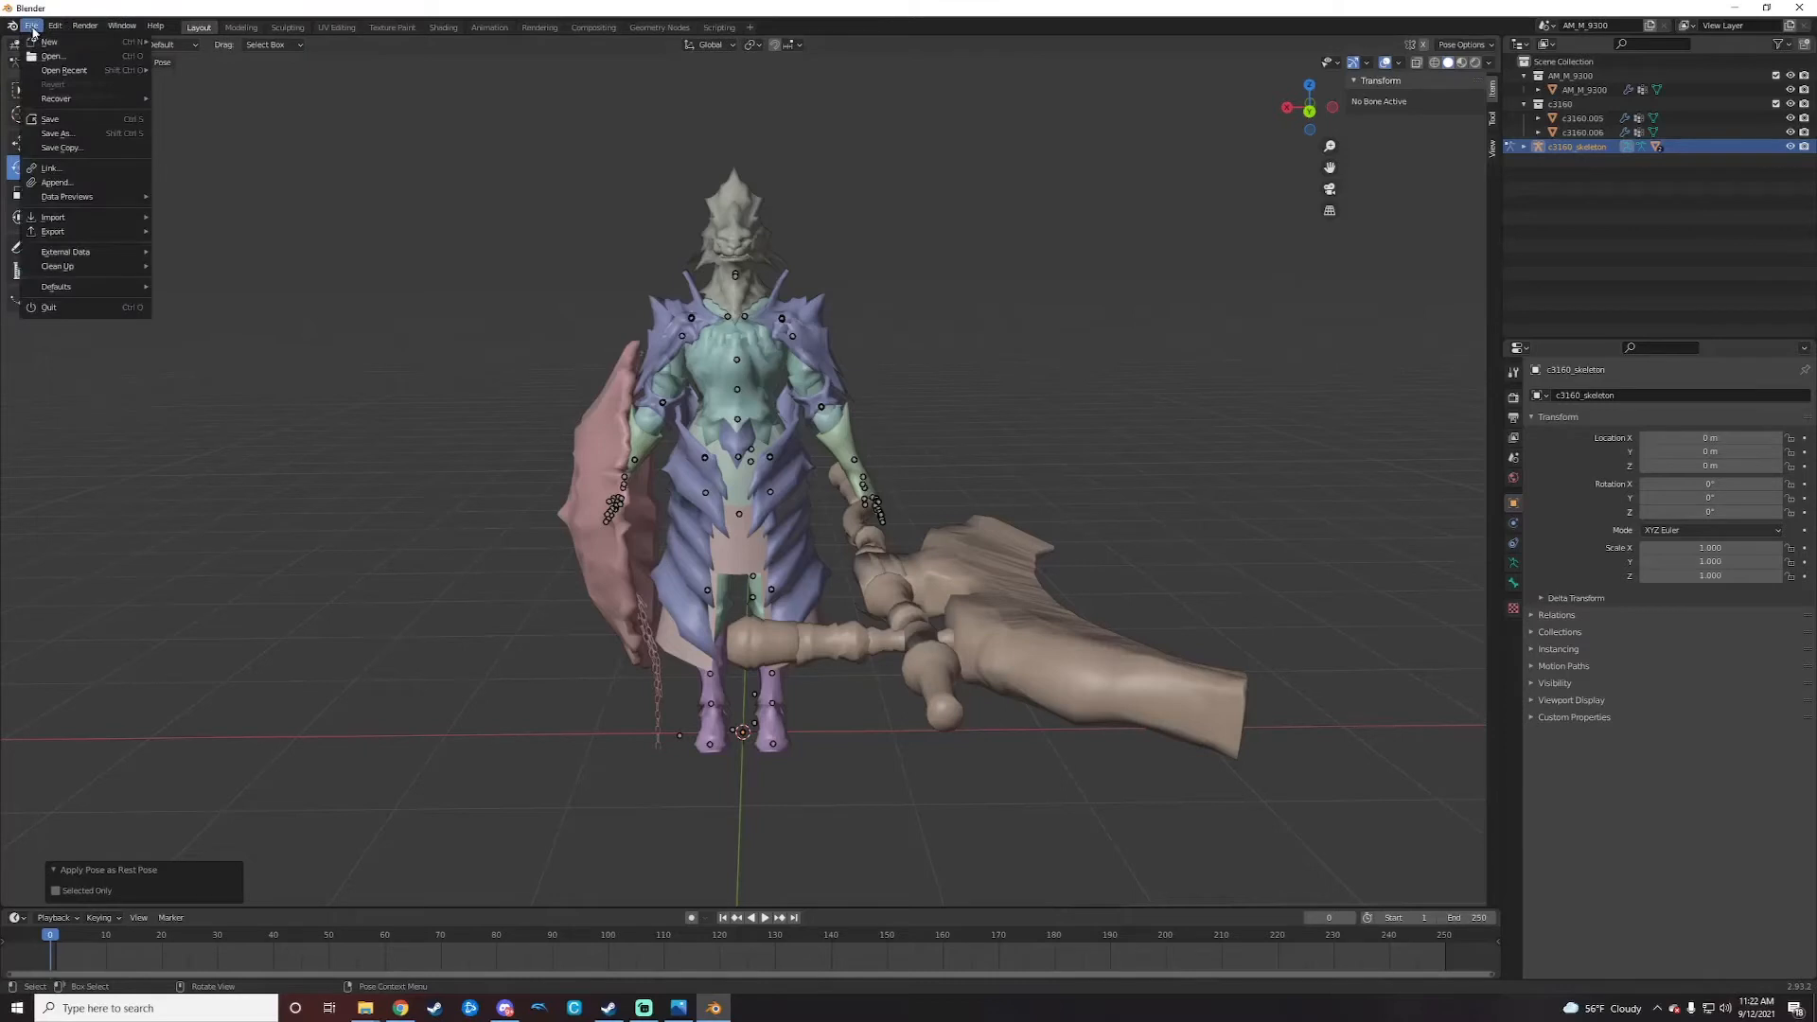
{"action": "left_click", "coordinate": [57, 133]}
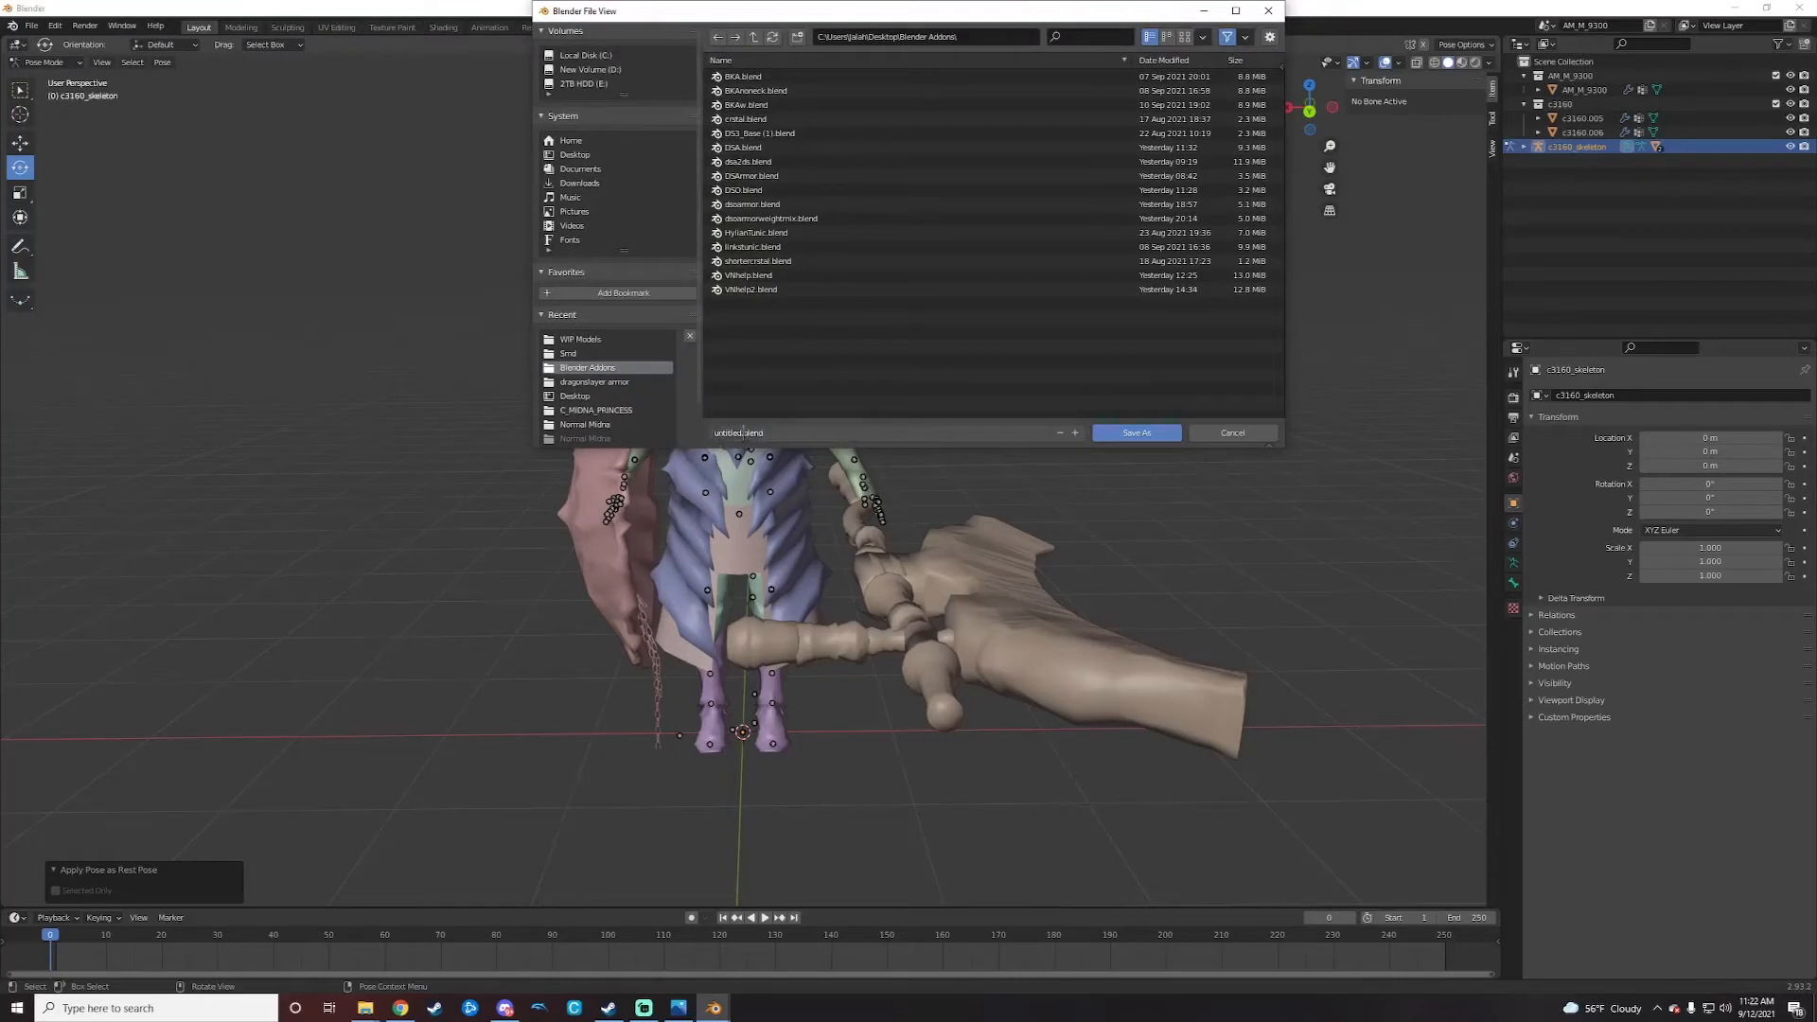
{"action": "left_click_drag", "start_coordinate": [743, 431], "coordinate": [710, 433]}
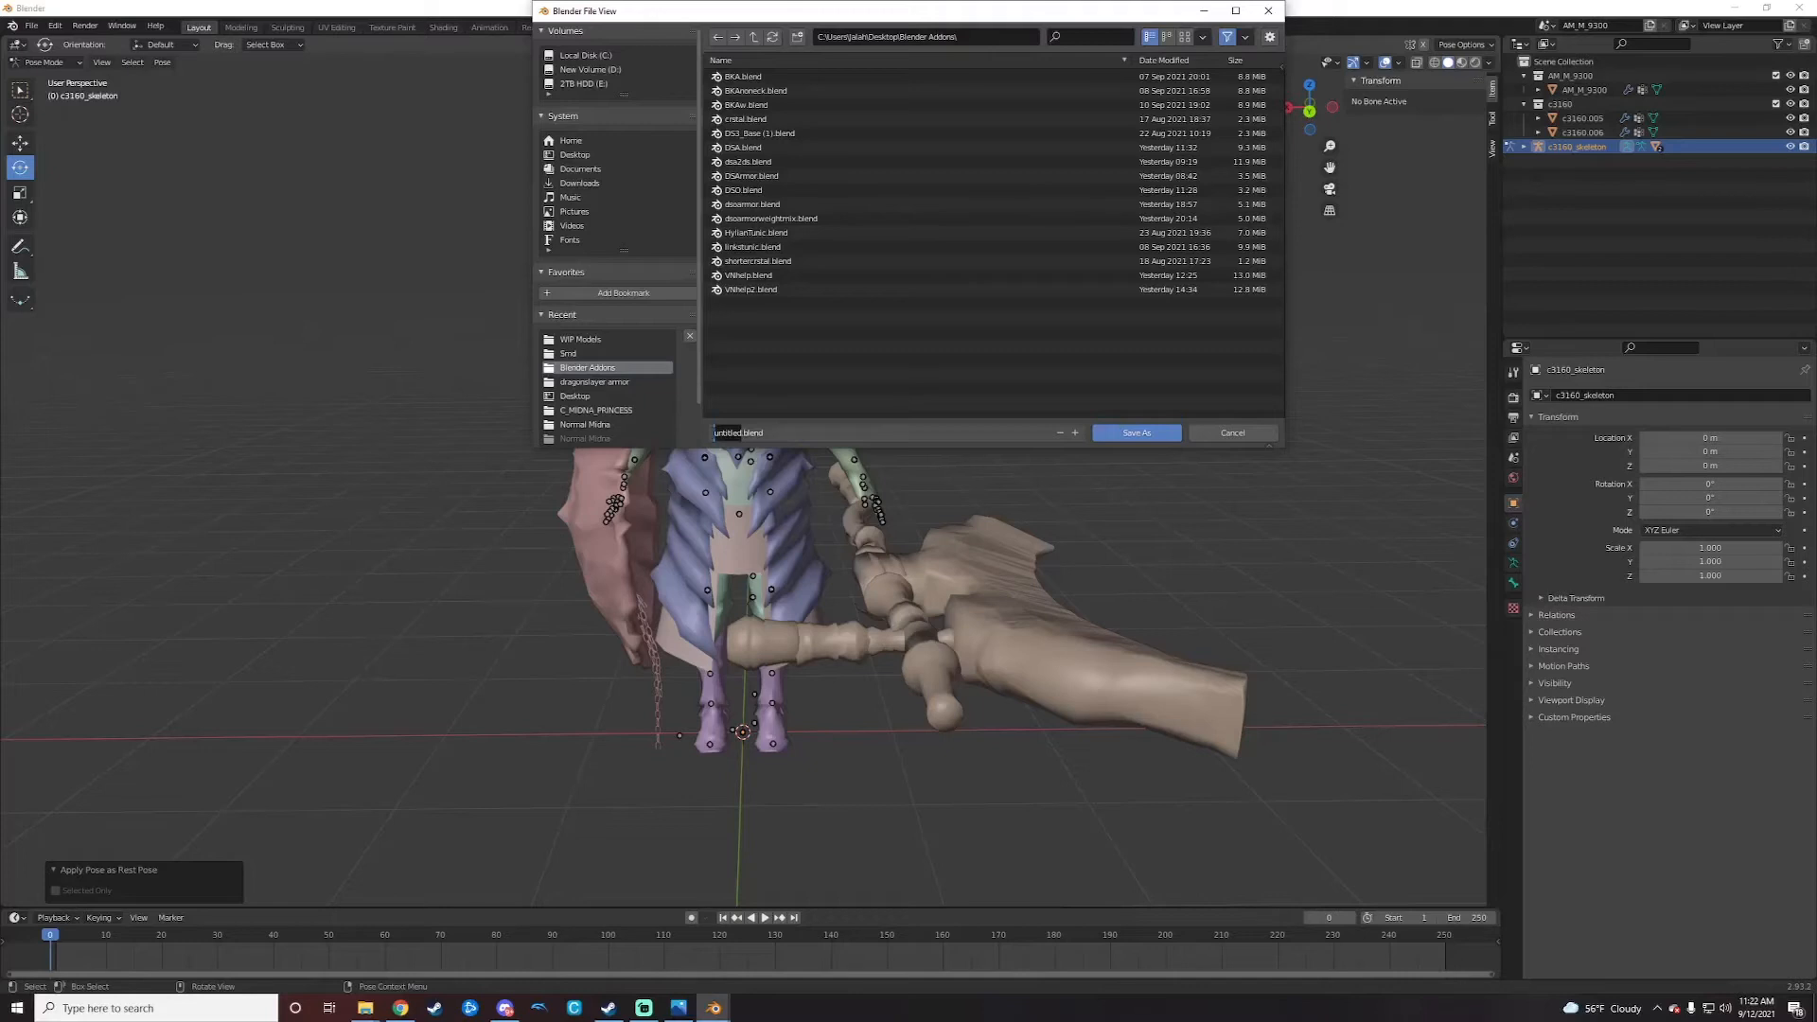
{"action": "type", "text": "DSA2OR"}
{"action": "left_click", "coordinate": [1137, 432]}
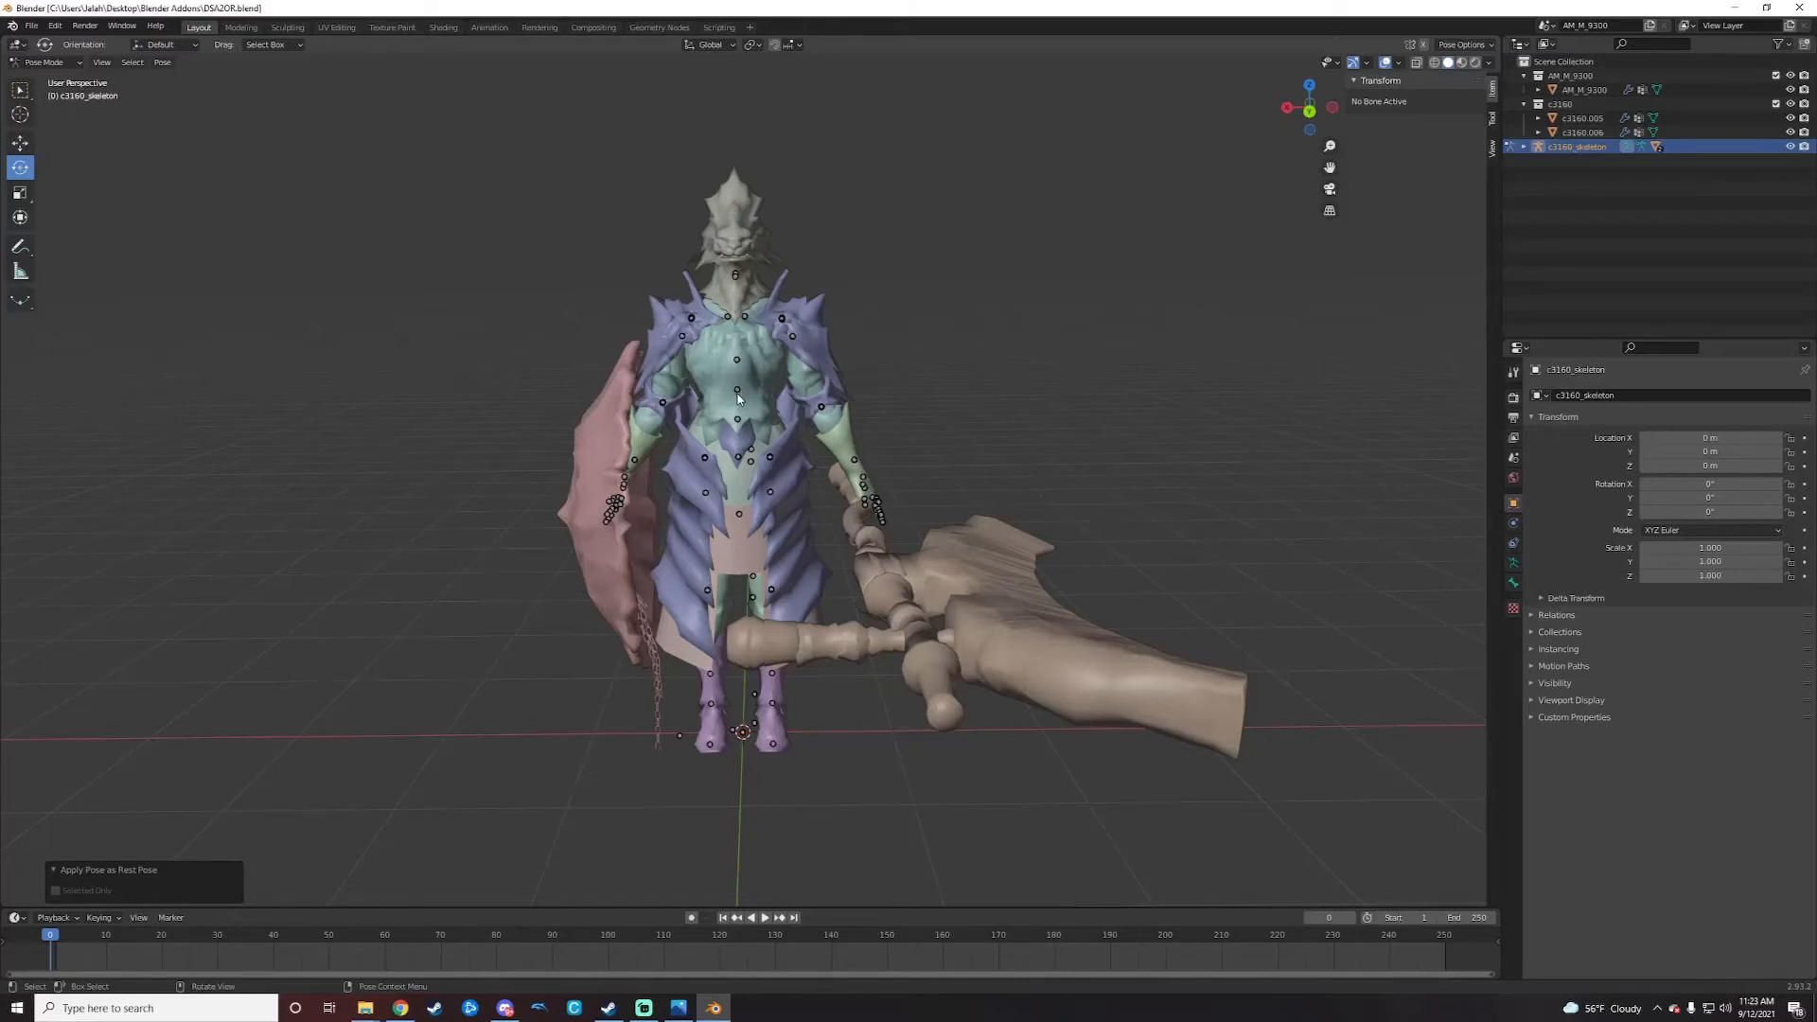
Step: Examine the Spine, Root and Pelvis bones around the waist by selecting each one, finishing with the Spine bone selected
{"action": "middle_click_drag", "start_coordinate": [740, 394], "coordinate": [748, 398]}
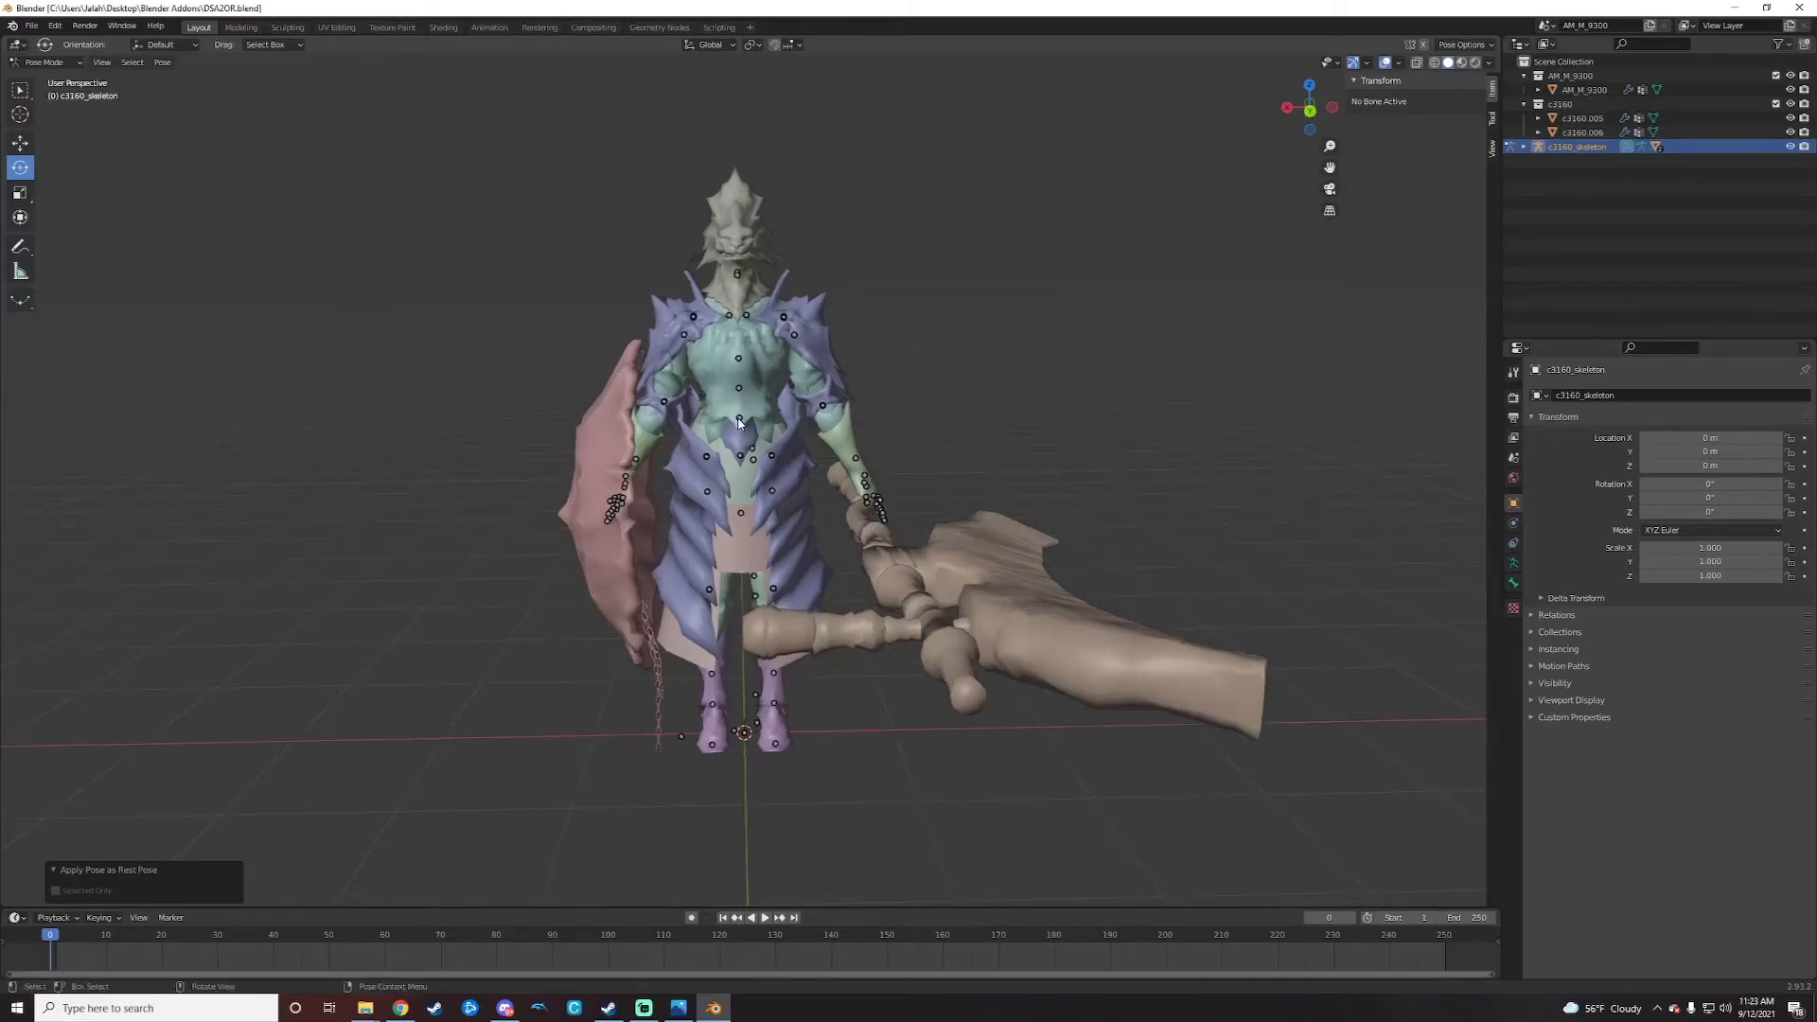
{"action": "left_click", "coordinate": [741, 422]}
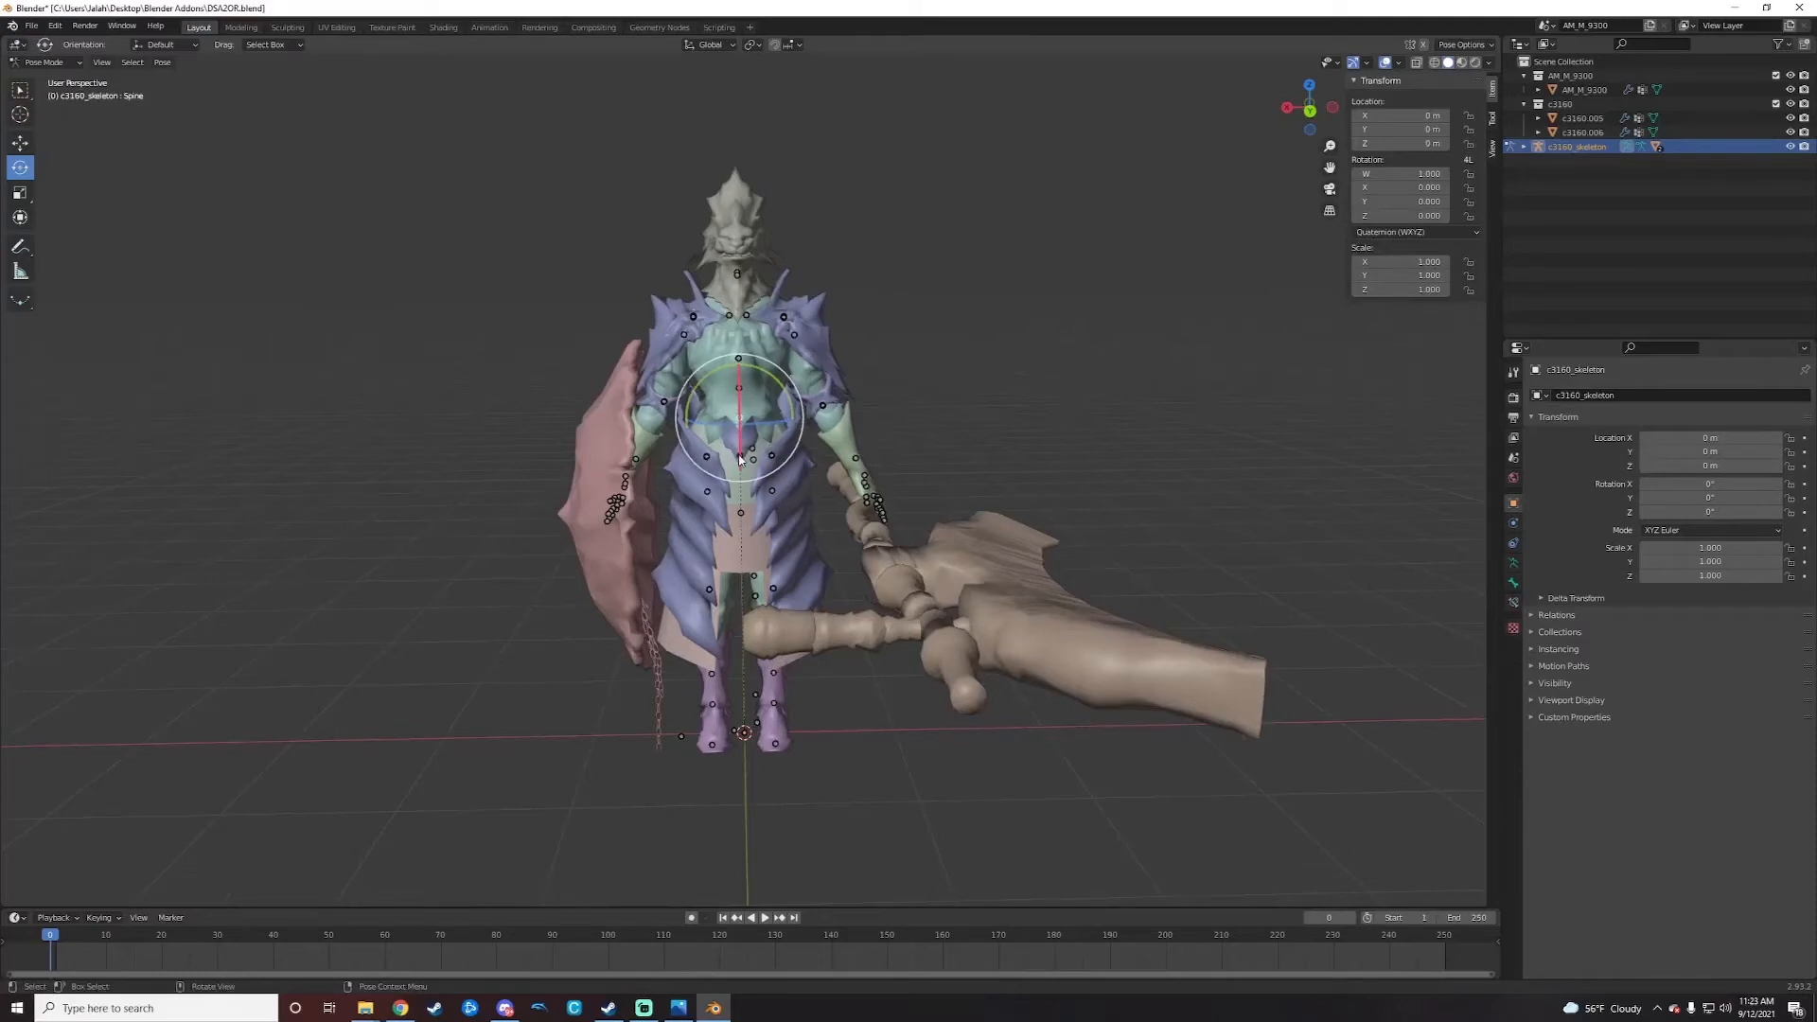
{"action": "middle_click_drag", "start_coordinate": [747, 424], "coordinate": [898, 471]}
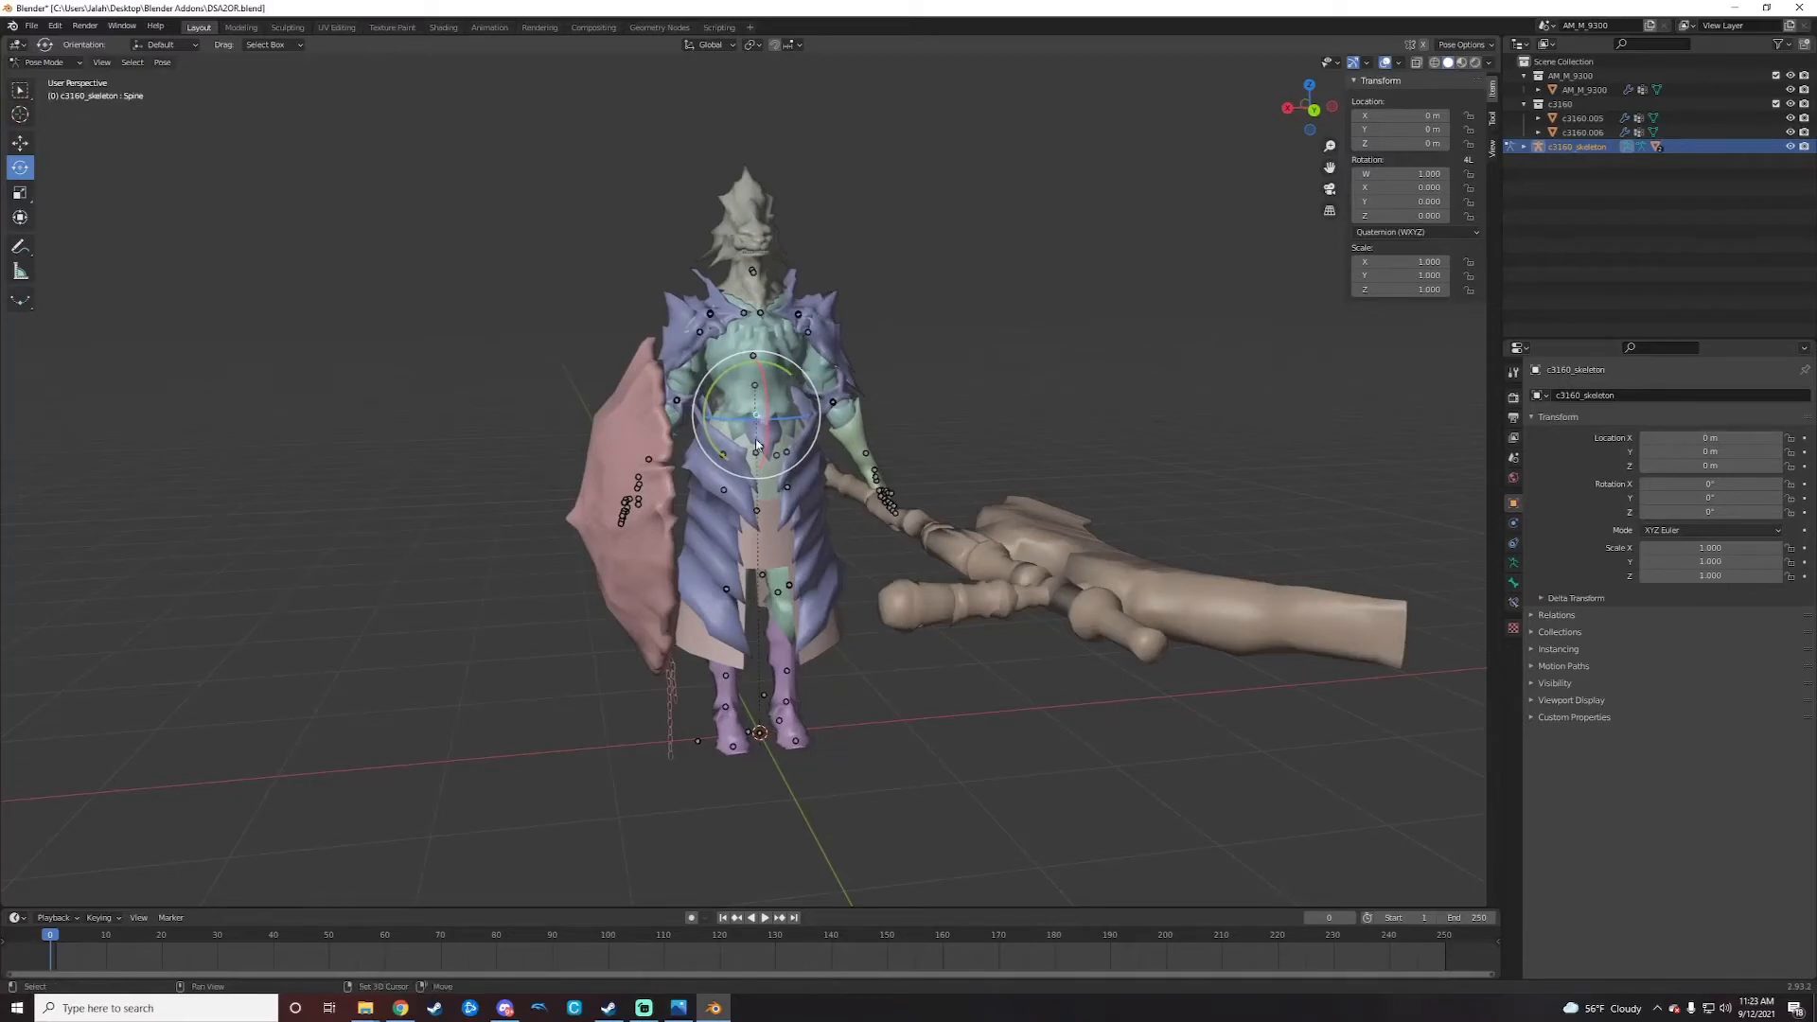
{"action": "left_click", "coordinate": [757, 458]}
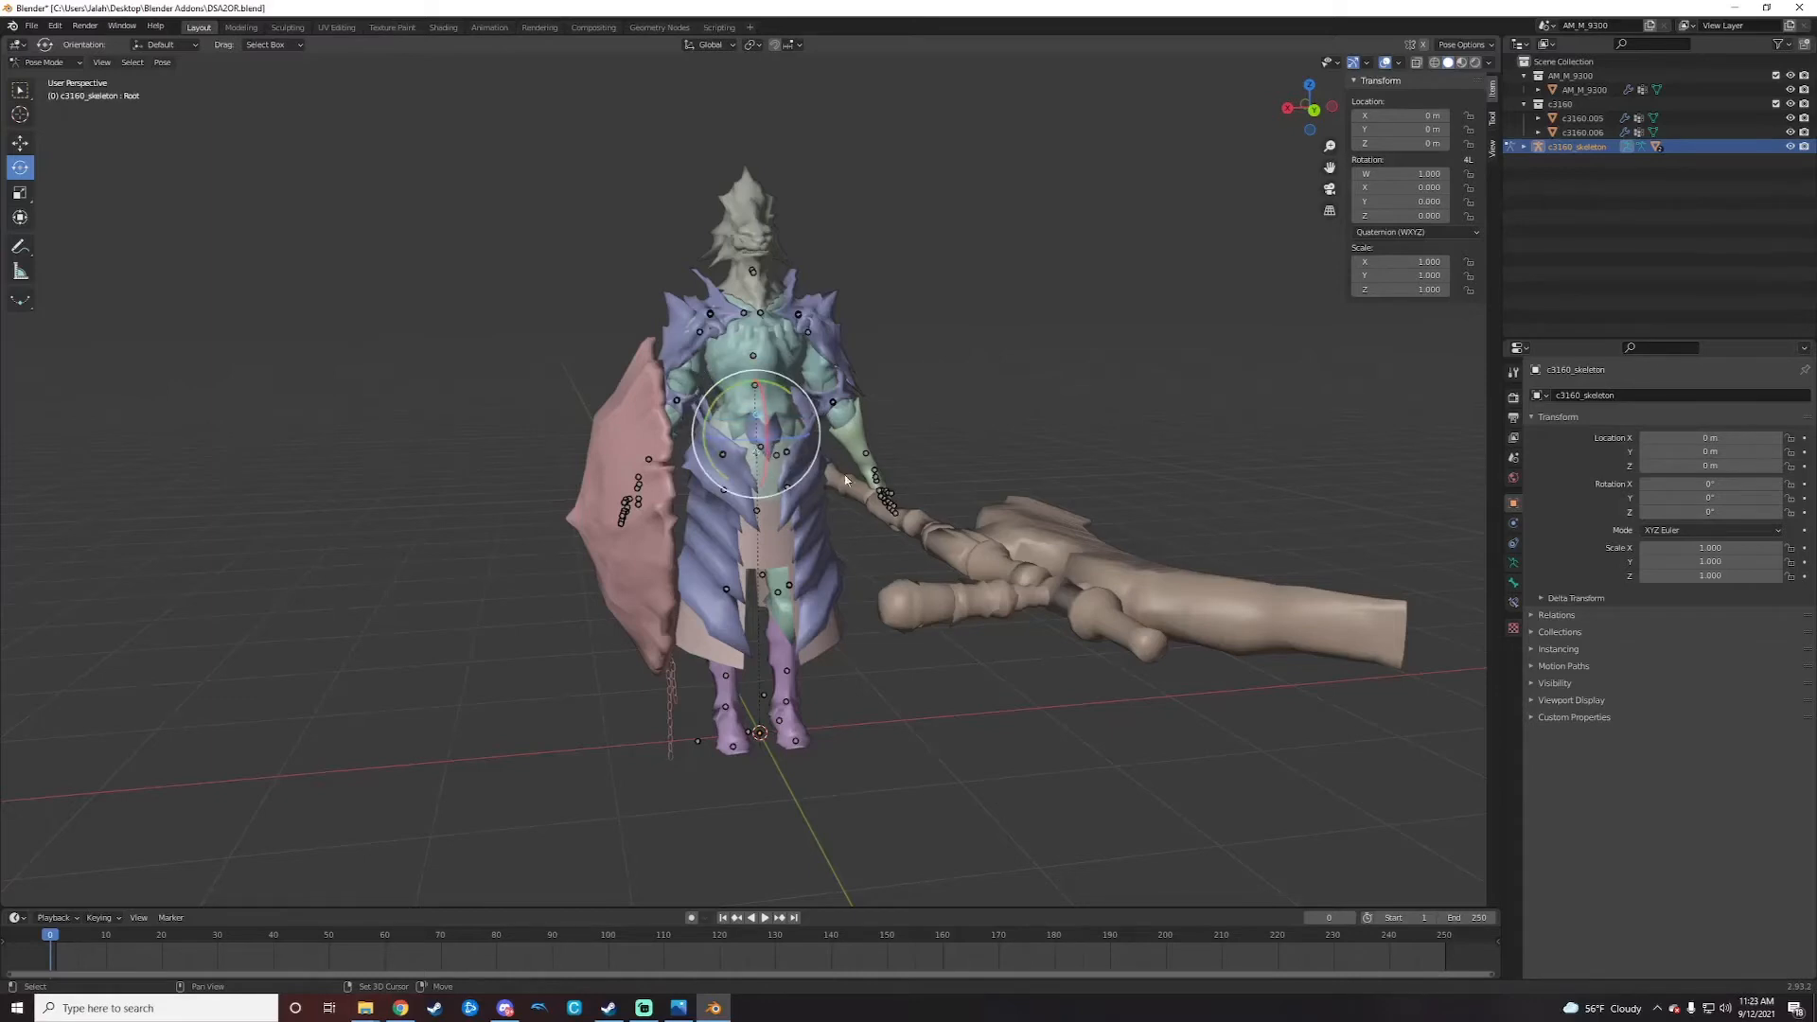
{"action": "middle_click_drag", "start_coordinate": [895, 501], "coordinate": [768, 535]}
{"action": "scroll", "coordinate": [738, 523], "scroll_direction": "up", "scroll_amount": 5}
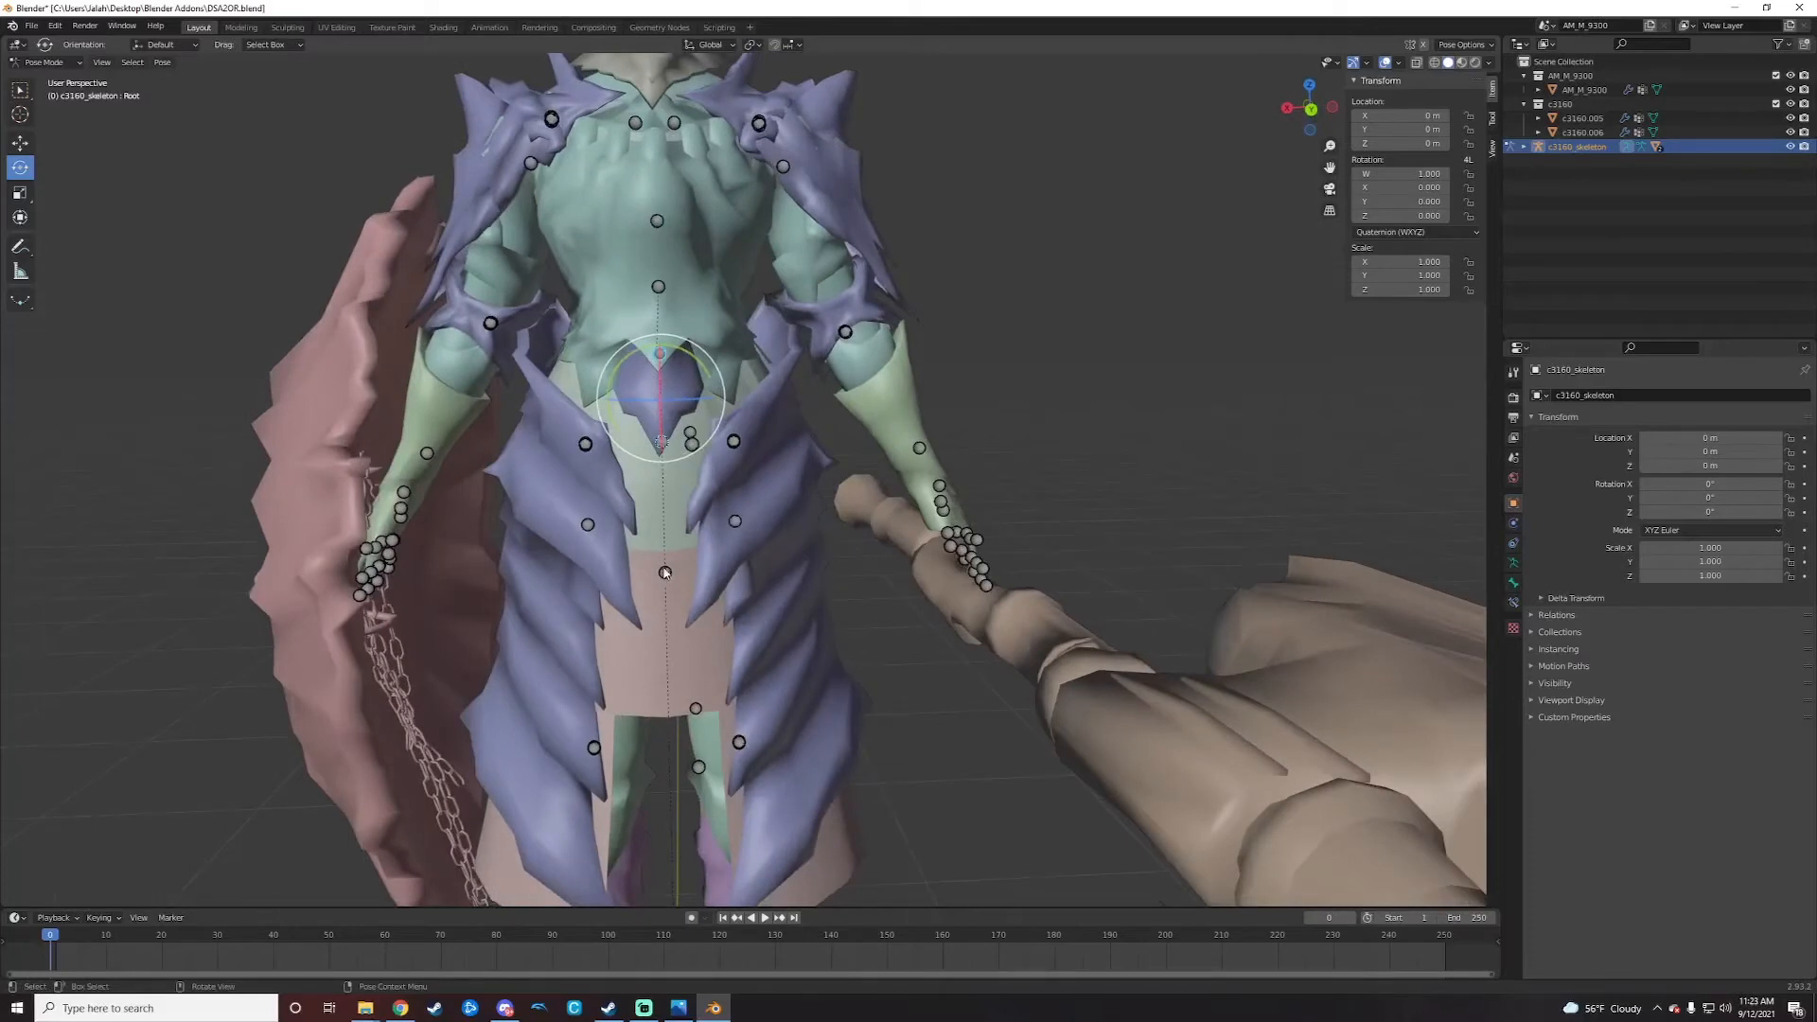
{"action": "left_click", "coordinate": [919, 634]}
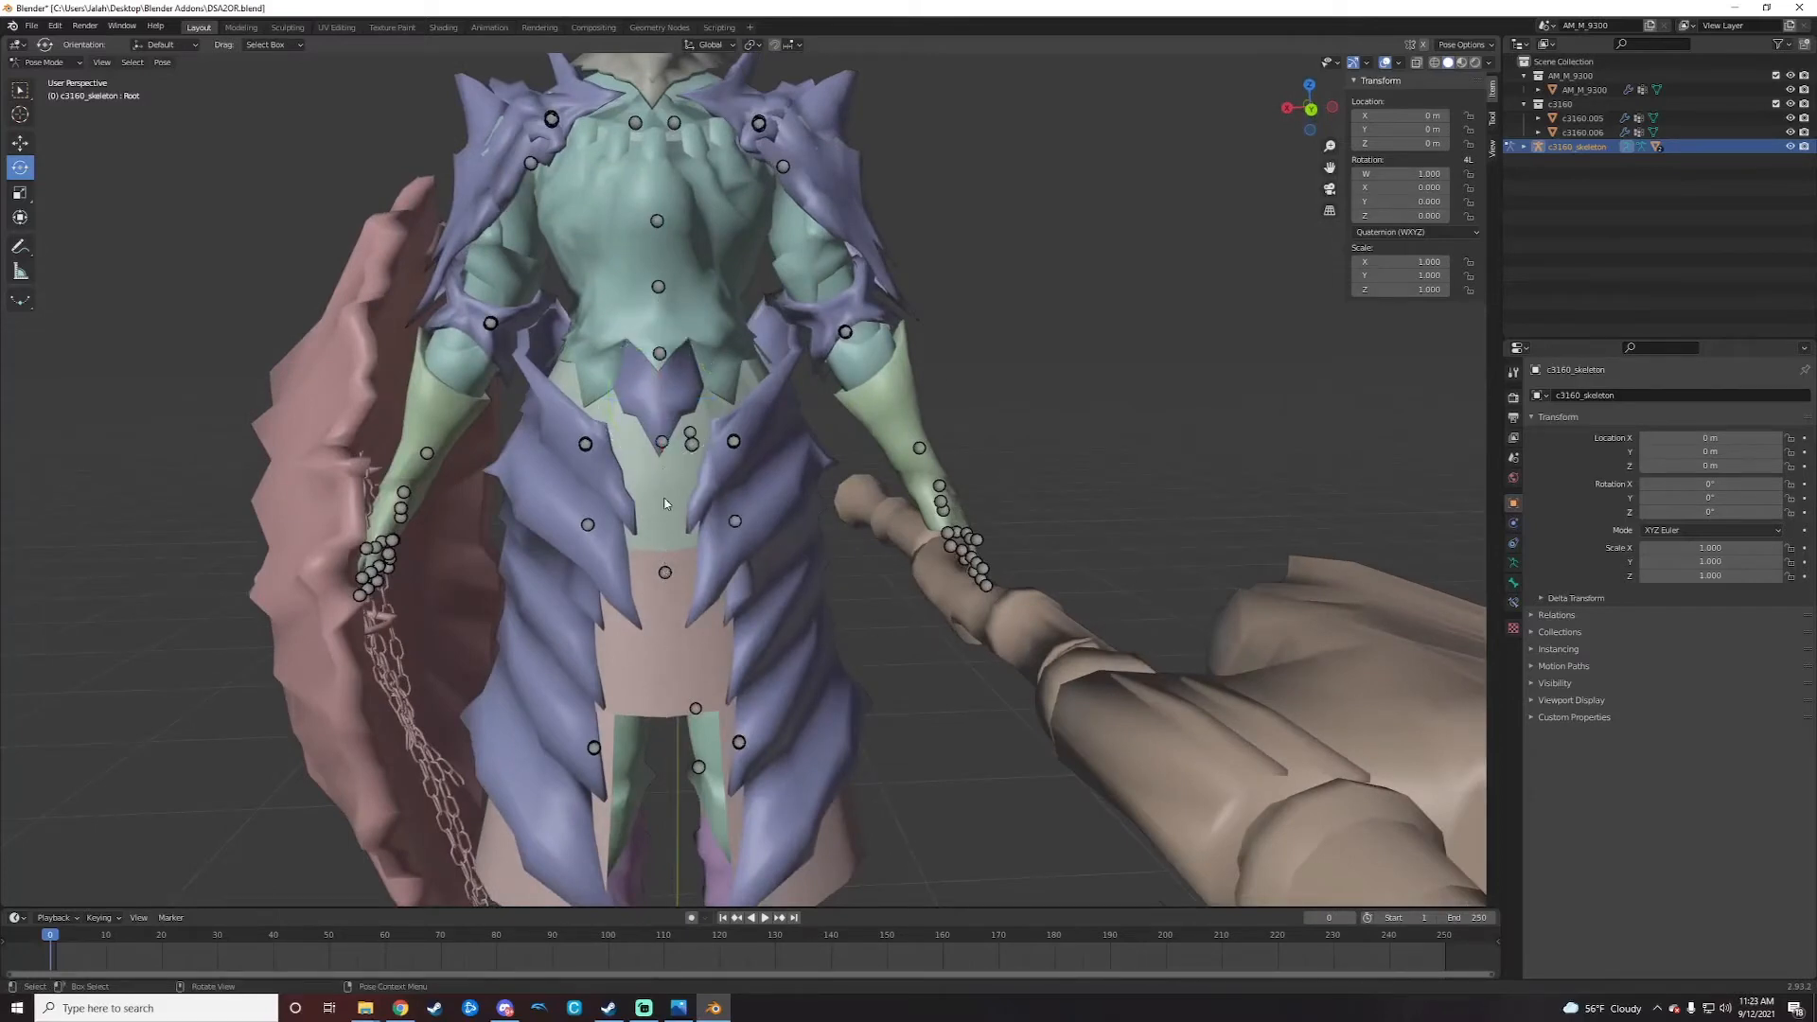
{"action": "left_click", "coordinate": [663, 443]}
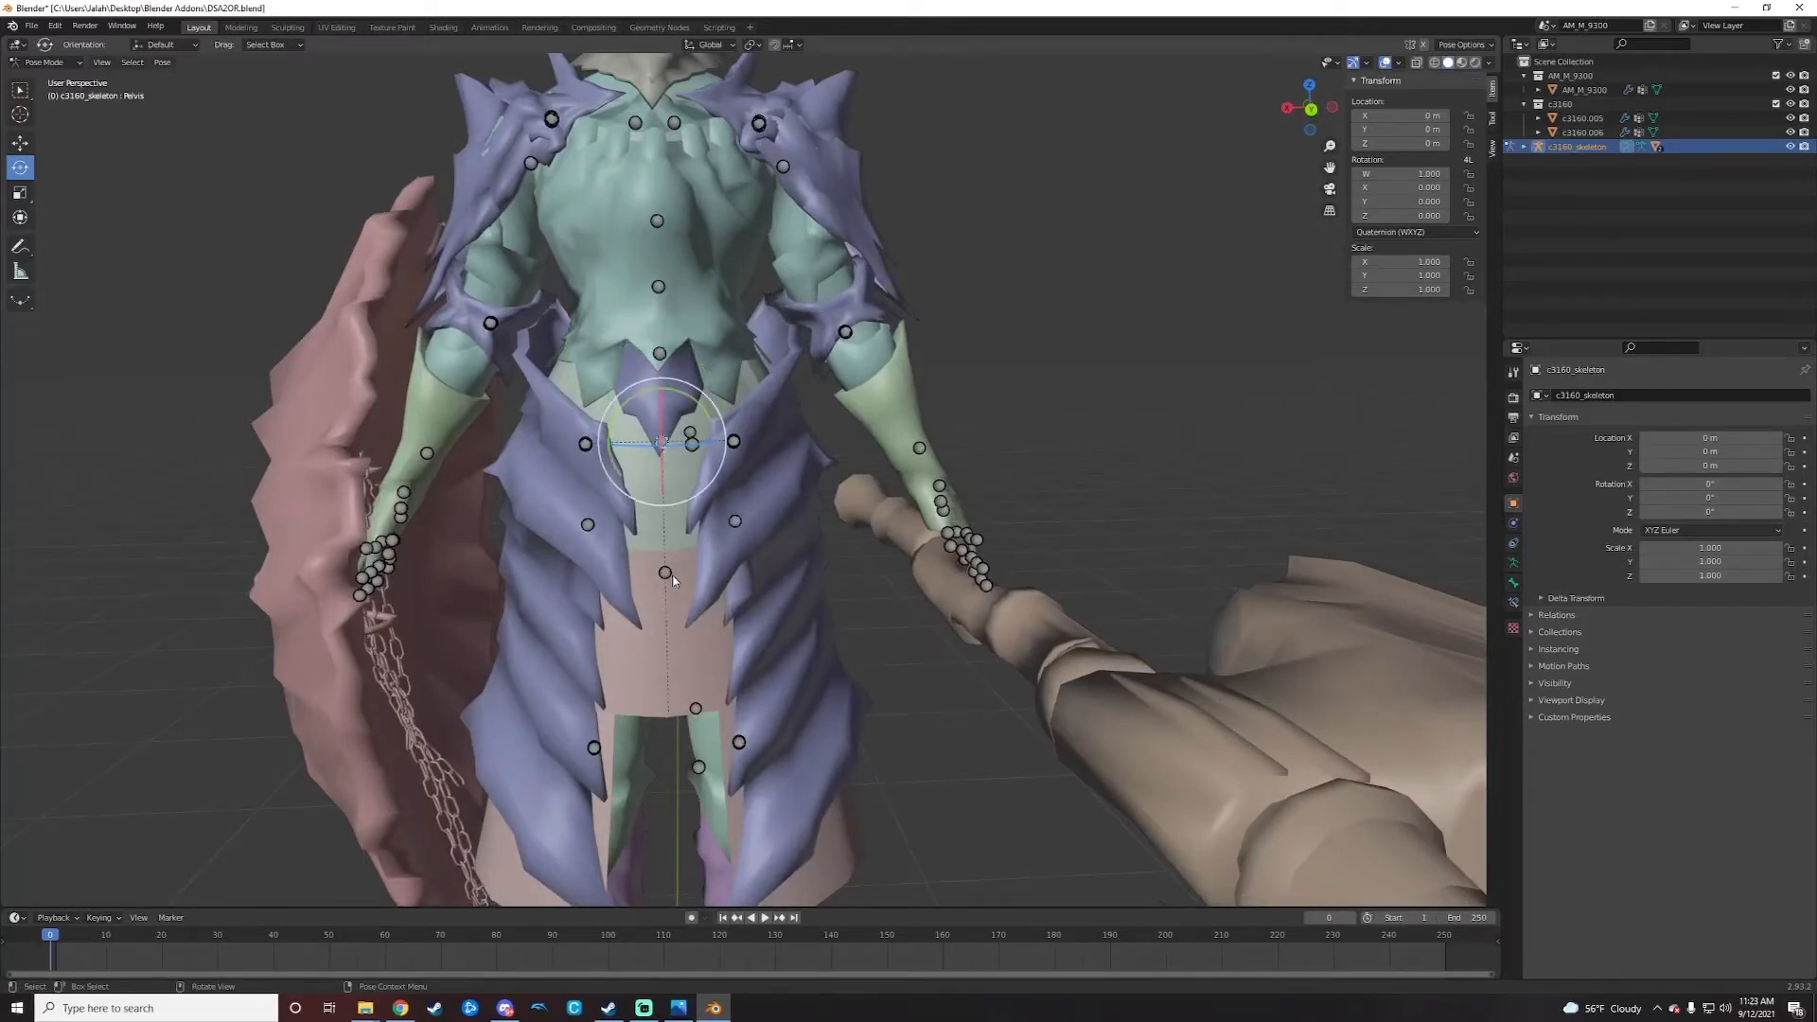
{"action": "left_click", "coordinate": [660, 355]}
{"action": "scroll", "coordinate": [660, 358], "scroll_direction": "down", "scroll_amount": 4}
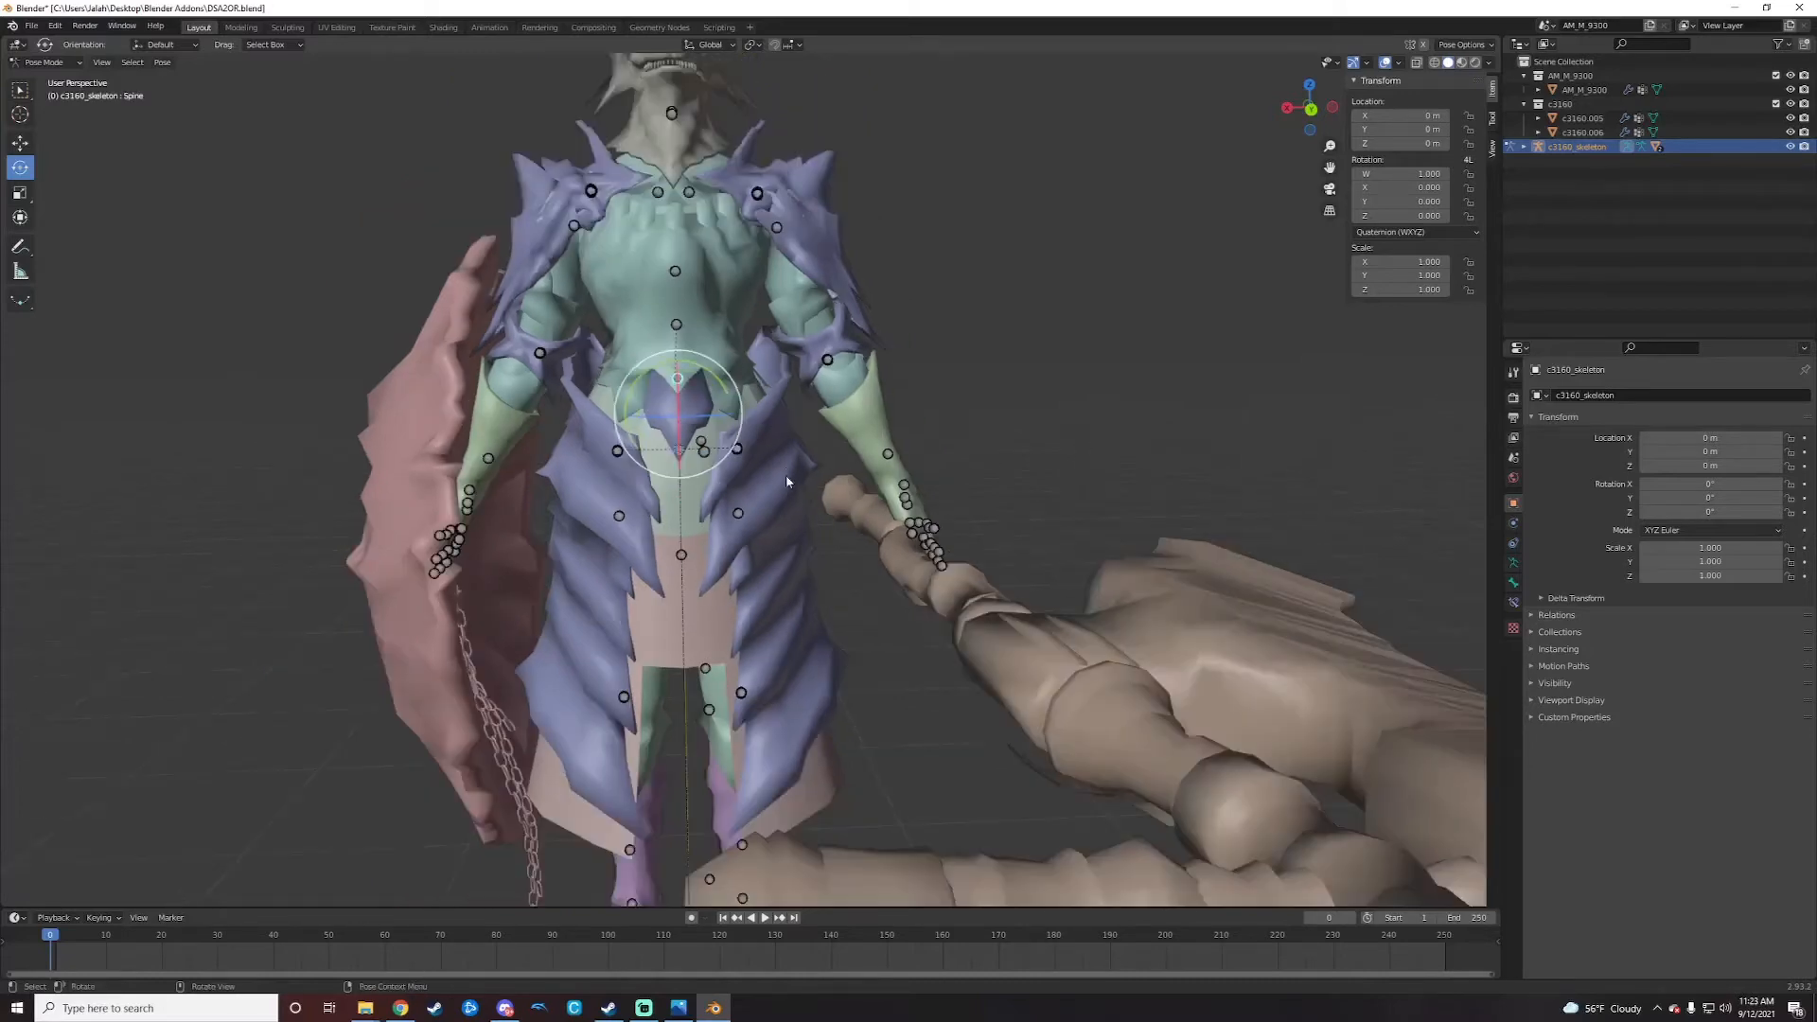
{"action": "scroll", "coordinate": [739, 508], "scroll_direction": "down", "scroll_amount": 2}
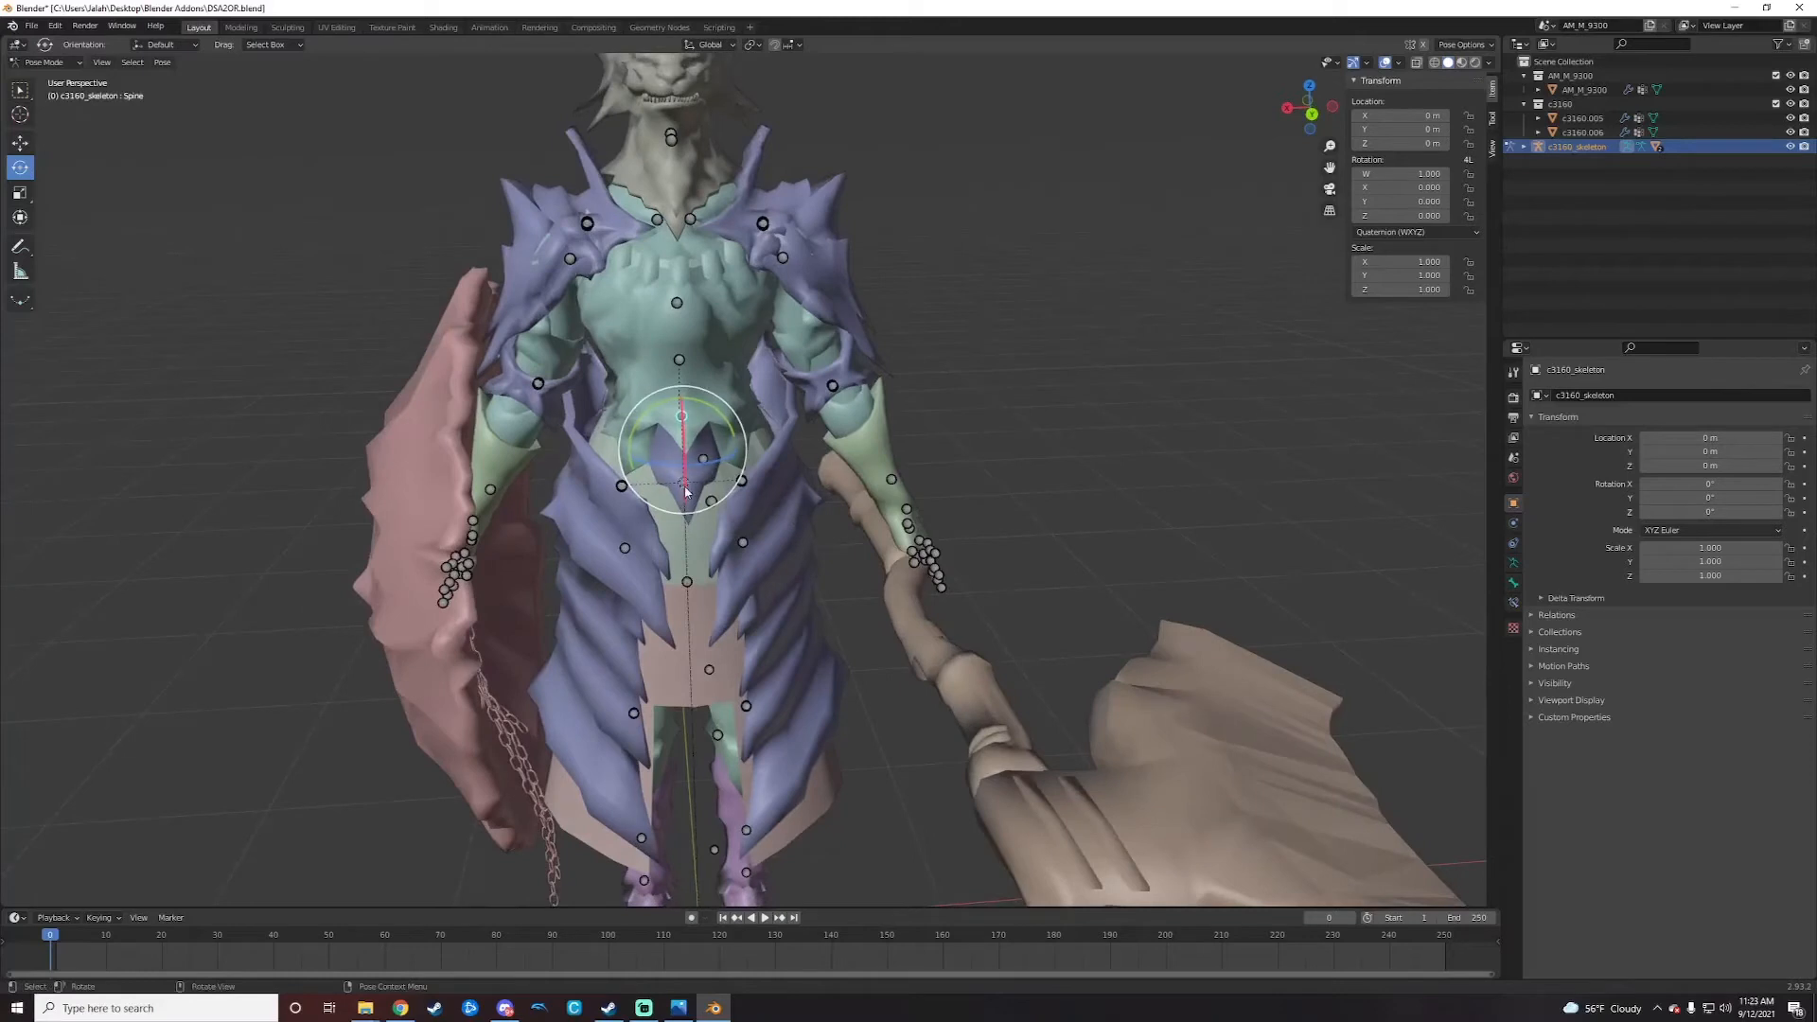
{"action": "middle_click_drag", "start_coordinate": [797, 502], "coordinate": [757, 452]}
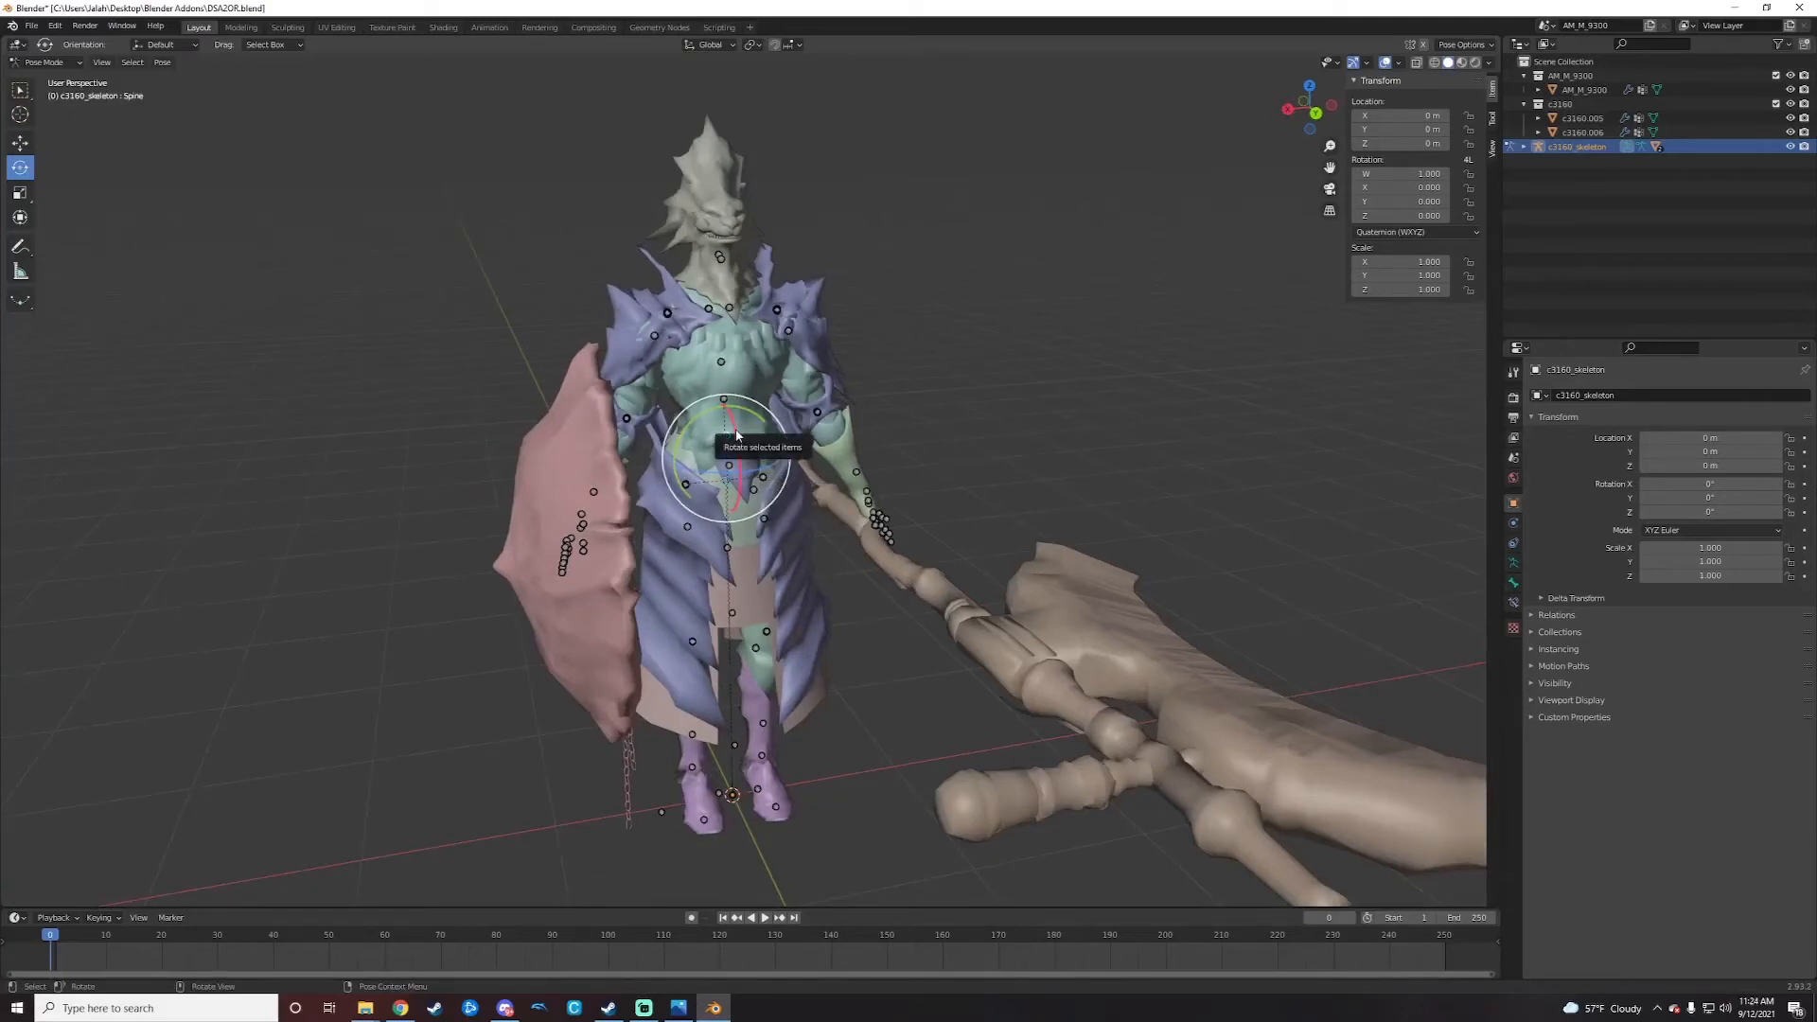
Step: Try a small rotation of the Spine bone, undo it, and check the in-game reference image Screenshot_211.png in Photos
{"action": "mouse_move", "coordinate": [736, 436]}
{"action": "left_mouse_down"}
{"action": "mouse_move", "coordinate": [762, 447]}
{"action": "mouse_move", "coordinate": [740, 432]}
{"action": "left_mouse_up"}
{"action": "key", "text": "ctrl+z"}
{"action": "left_click", "coordinate": [678, 1008]}
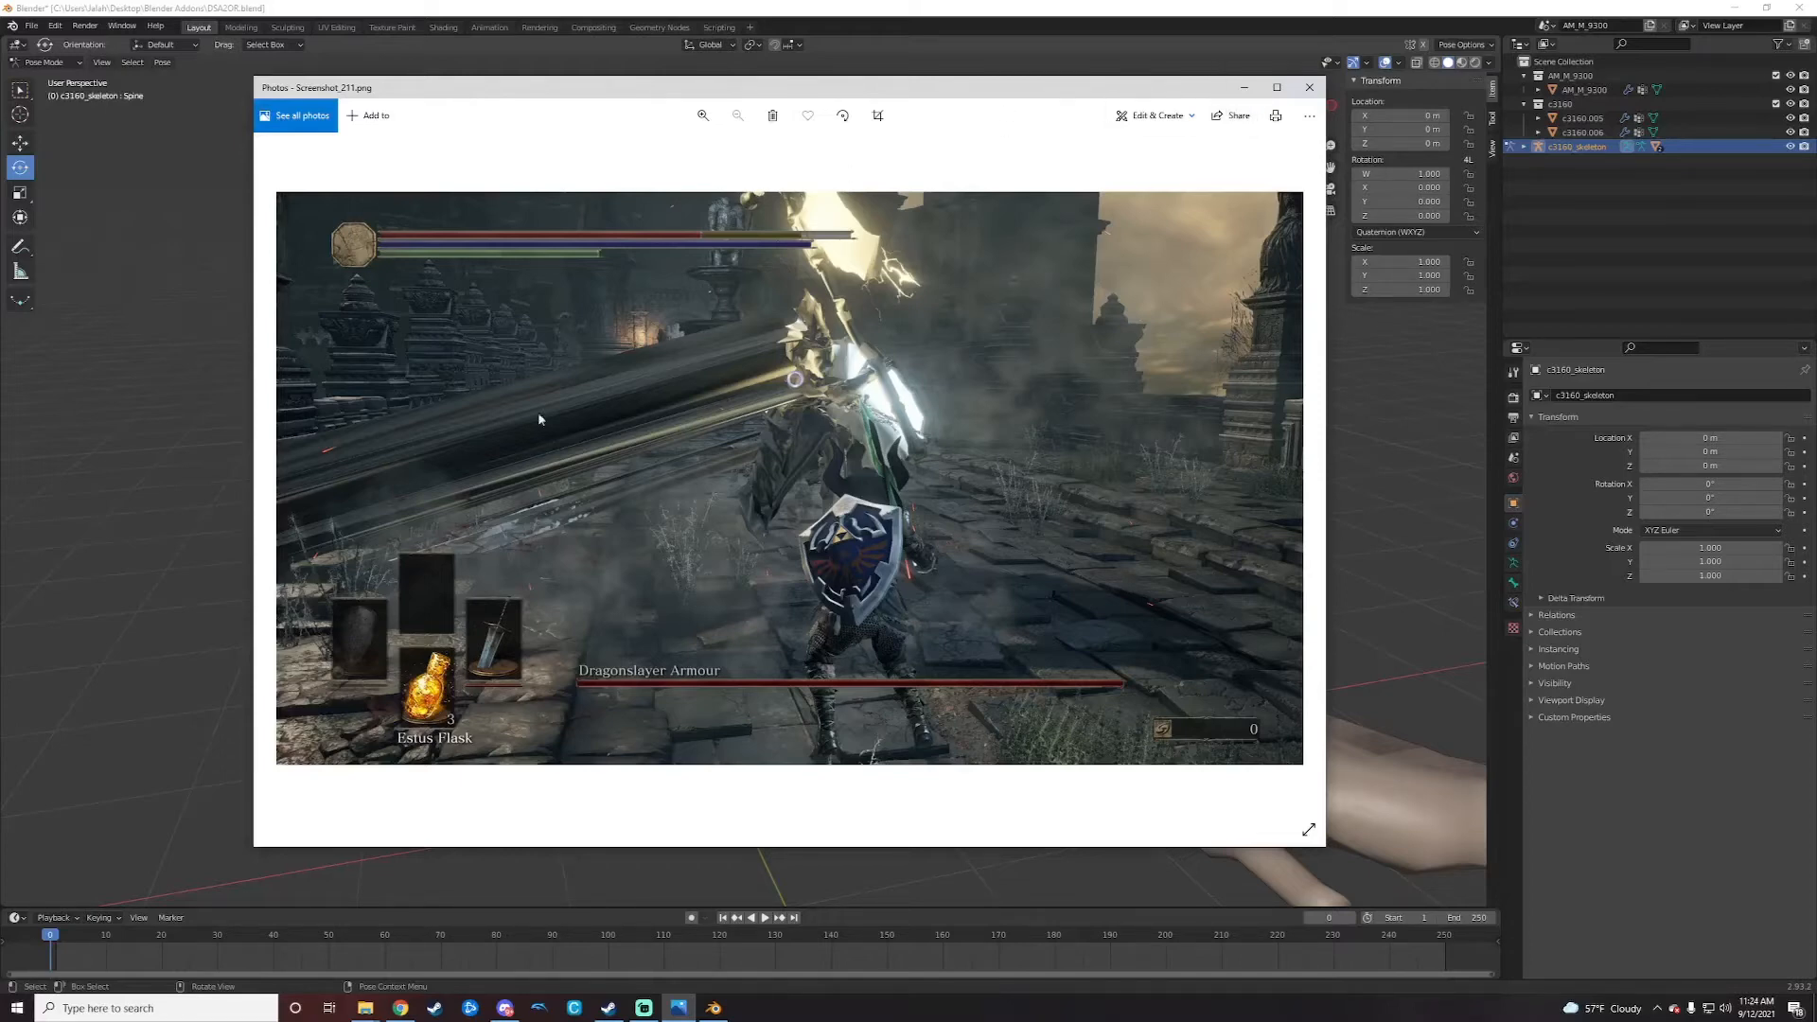
{"action": "left_click", "coordinate": [1245, 92]}
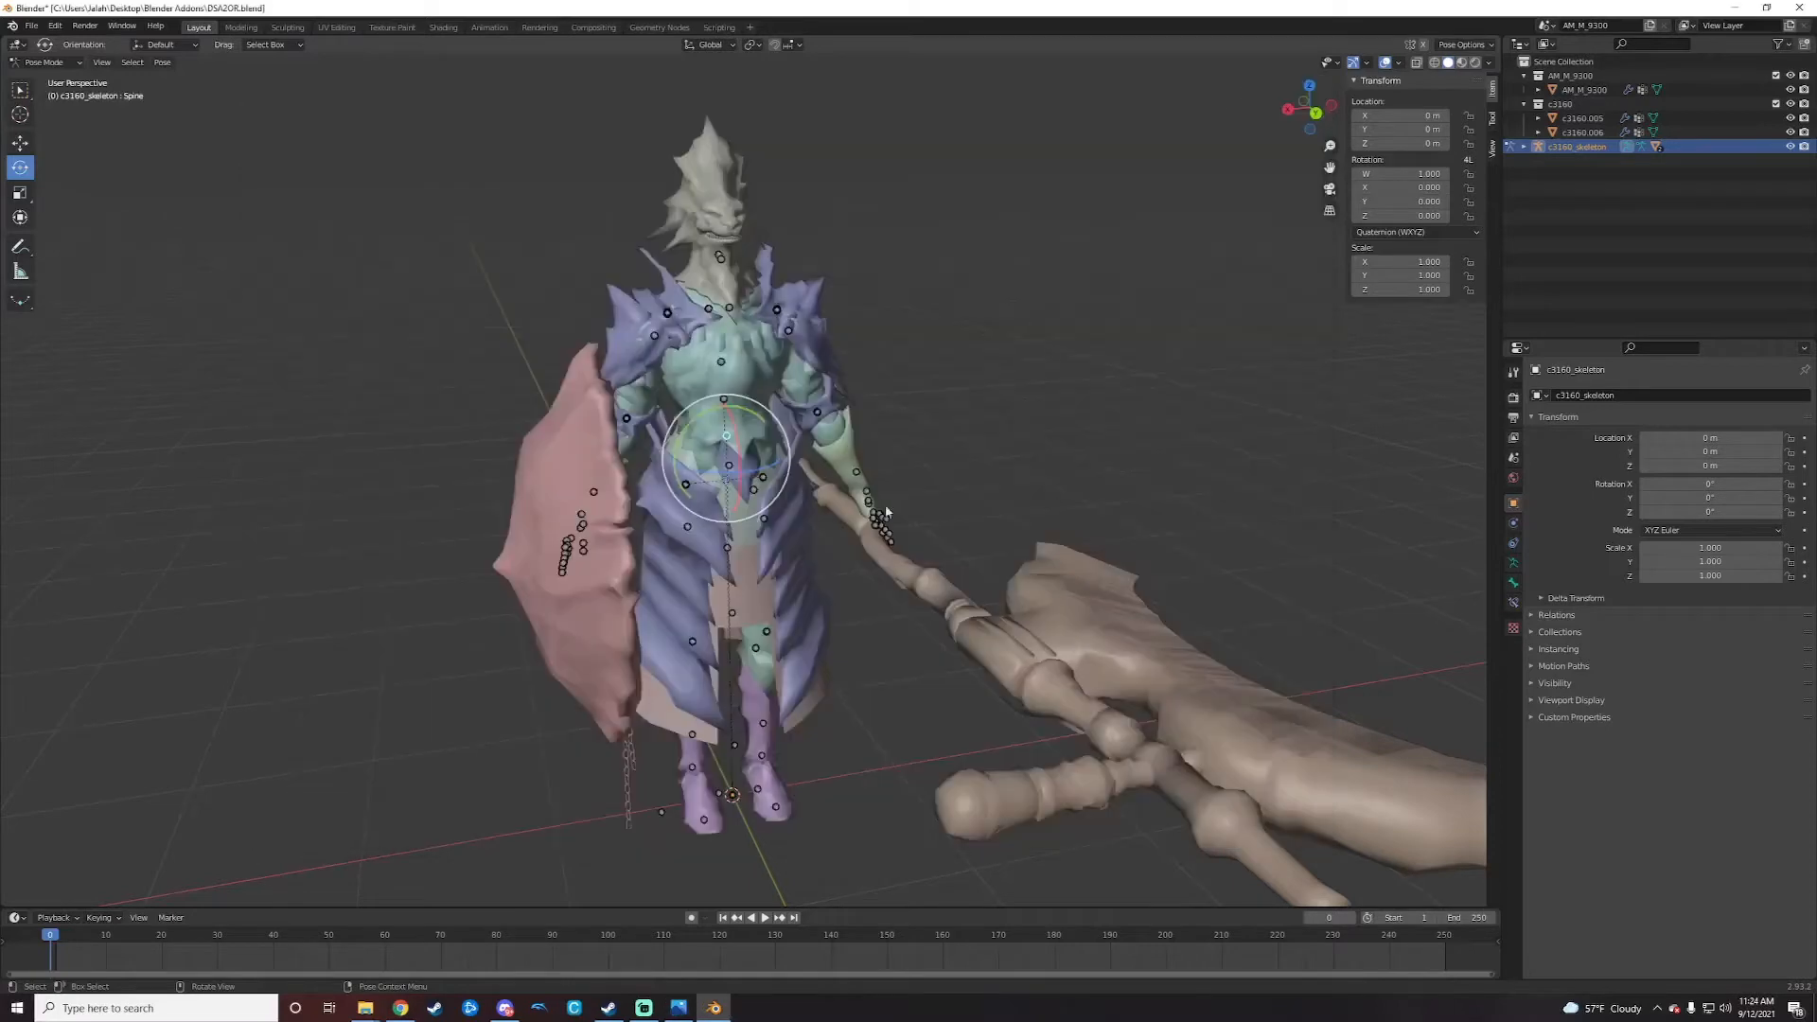
Step: Bend the Spine bone forward around the global X axis by about 33°, plus about 8° more, and inspect the mesh deformation
{"action": "mouse_move", "coordinate": [741, 465]}
{"action": "left_mouse_down"}
{"action": "mouse_move", "coordinate": [786, 445]}
{"action": "mouse_move", "coordinate": [747, 468]}
{"action": "left_mouse_up"}
{"action": "mouse_move", "coordinate": [816, 469]}
{"action": "middle_mouse_down"}
{"action": "mouse_move", "coordinate": [935, 480]}
{"action": "mouse_move", "coordinate": [813, 496]}
{"action": "middle_mouse_up"}
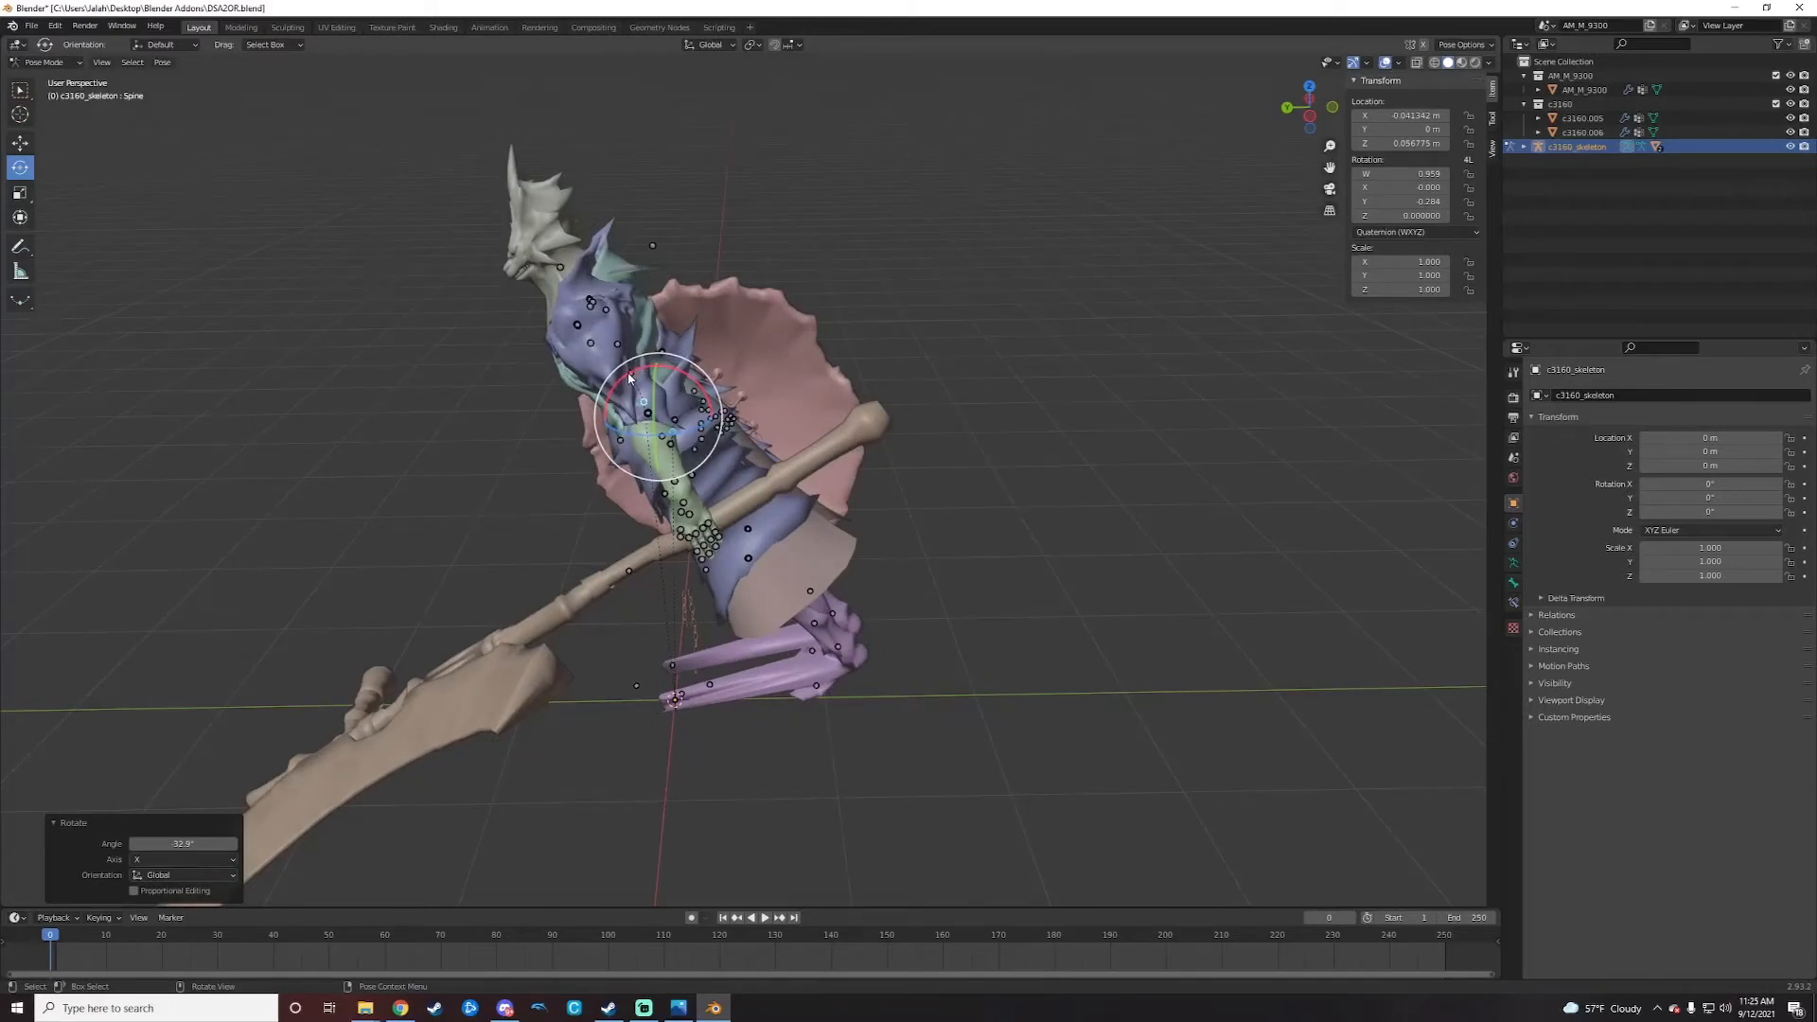
{"action": "left_click_drag", "start_coordinate": [630, 377], "coordinate": [593, 353]}
{"action": "middle_click_drag", "start_coordinate": [958, 354], "coordinate": [1010, 430]}
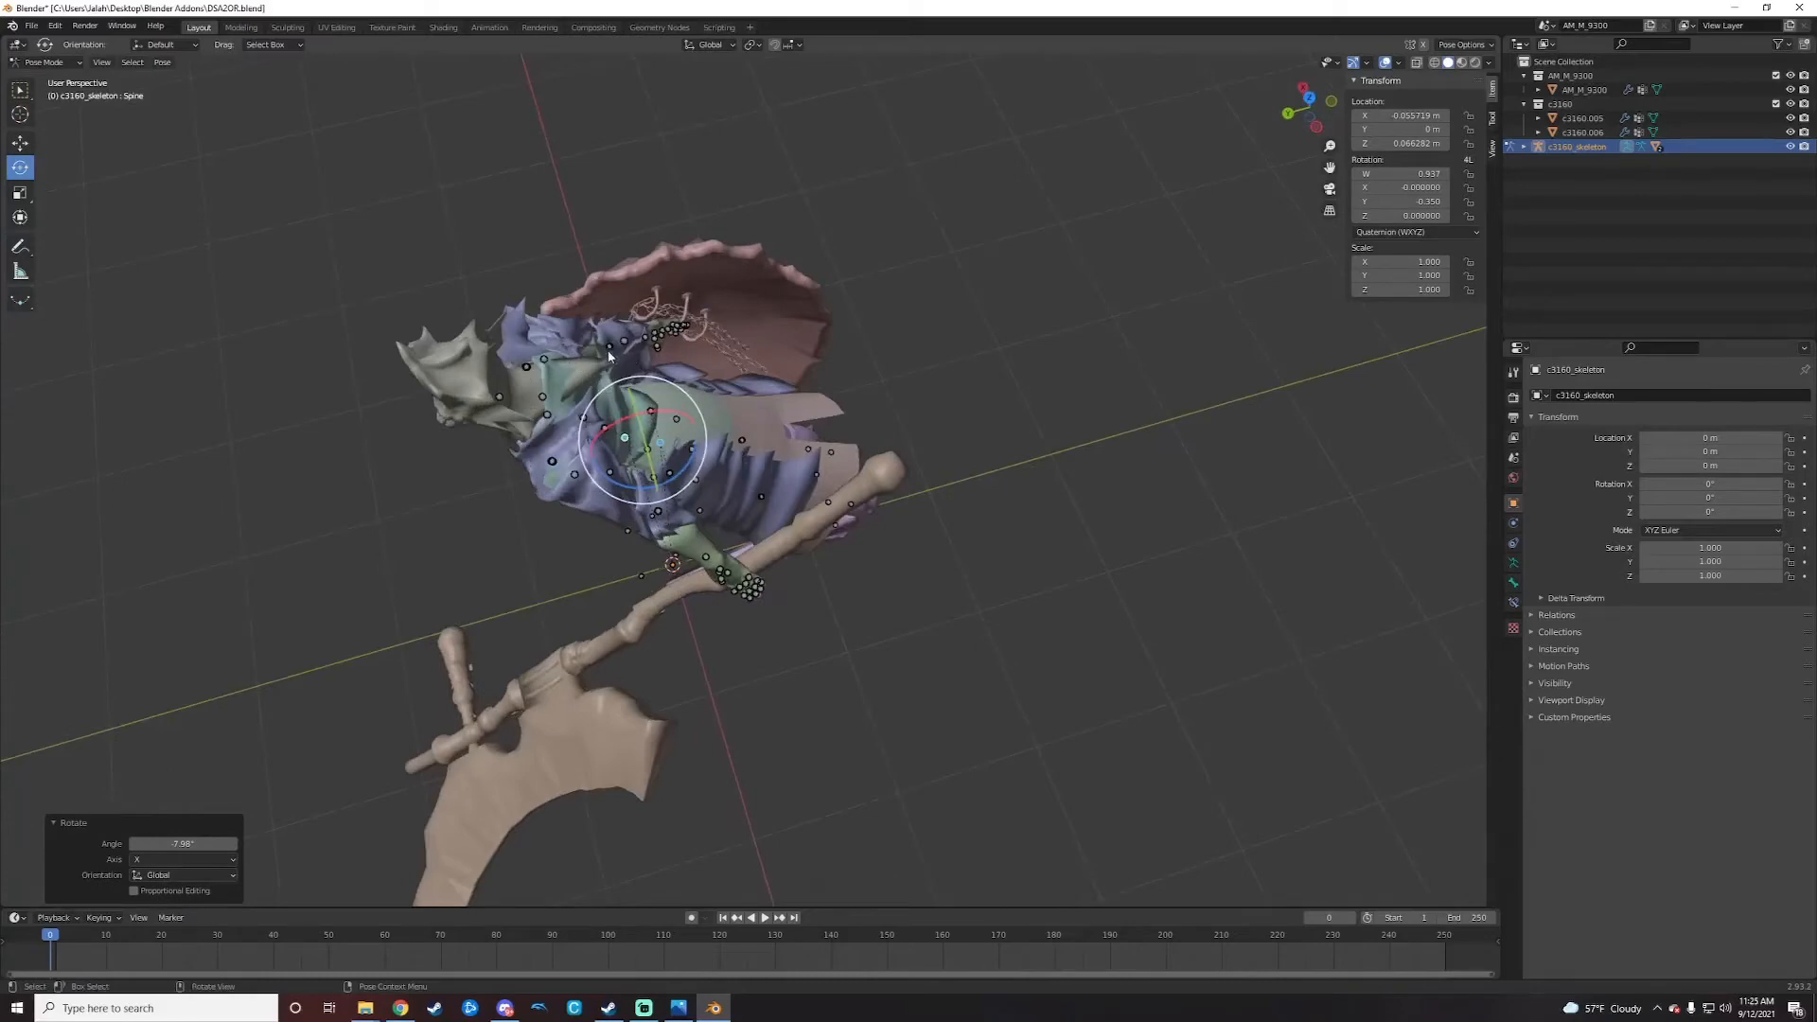
{"action": "middle_click_drag", "start_coordinate": [829, 459], "coordinate": [835, 398]}
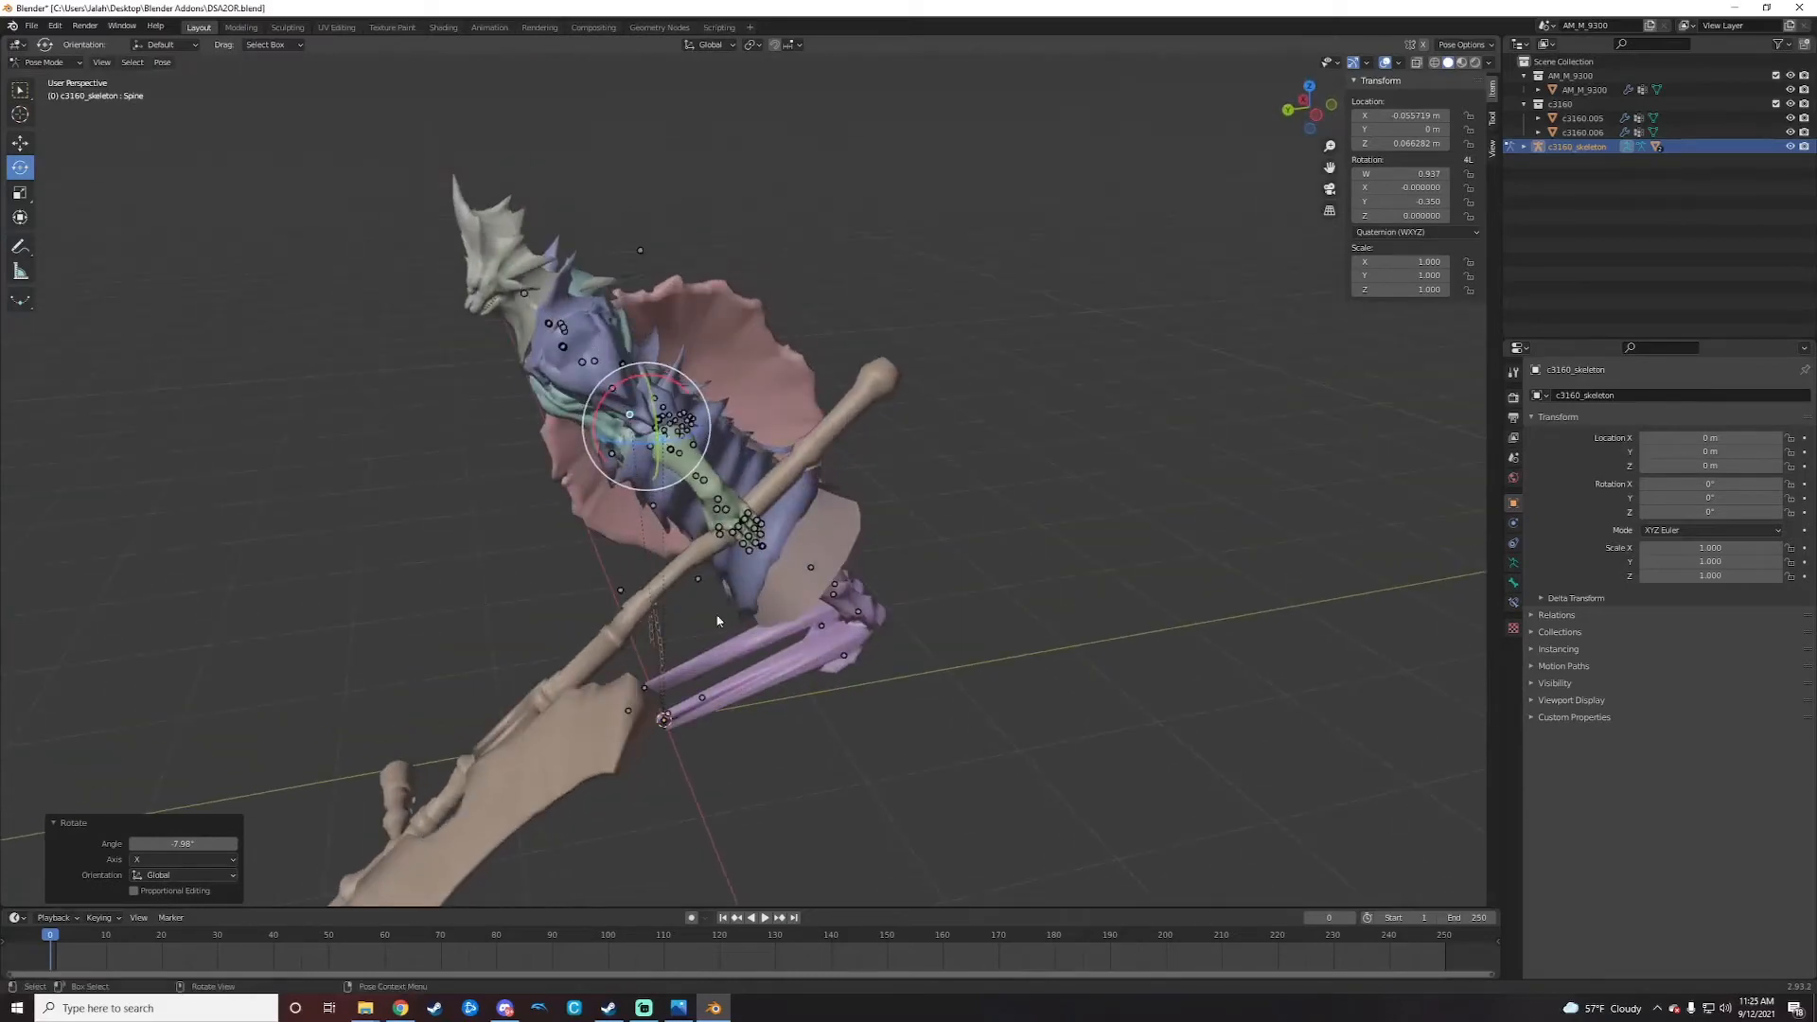
{"action": "middle_click_drag", "start_coordinate": [932, 485], "coordinate": [773, 343]}
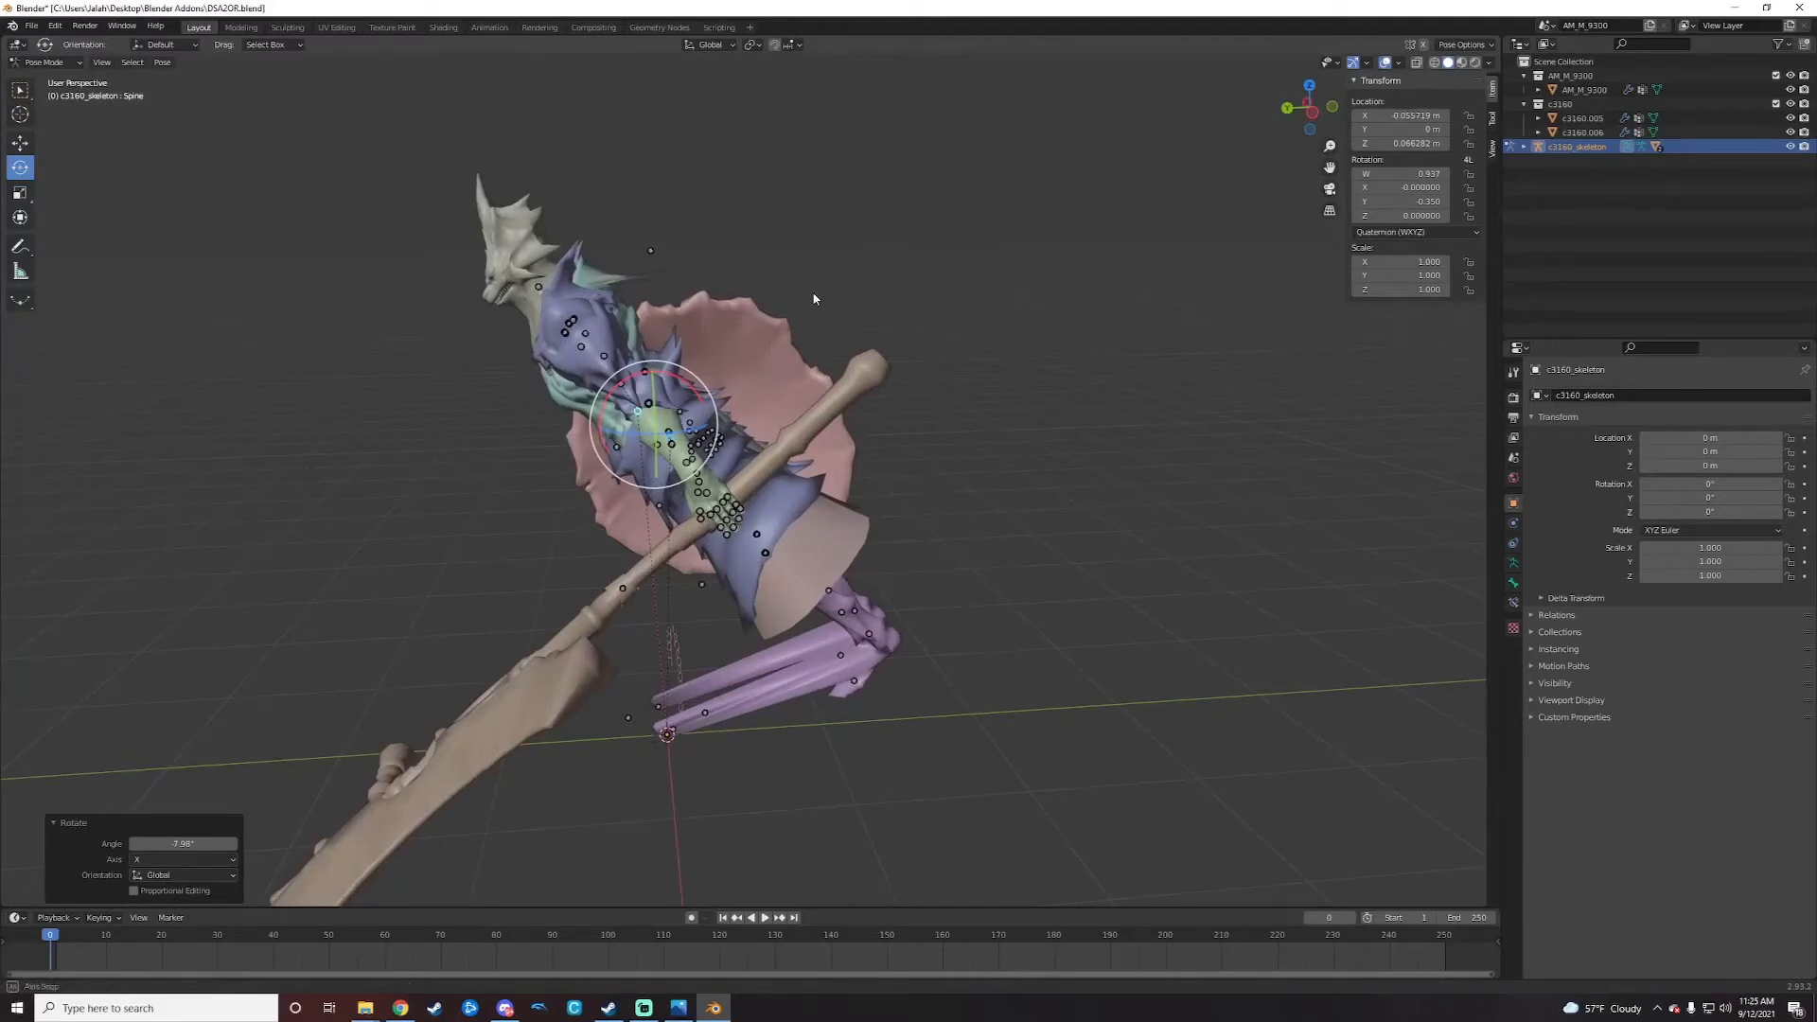
{"action": "middle_click_drag", "start_coordinate": [812, 297], "coordinate": [822, 333]}
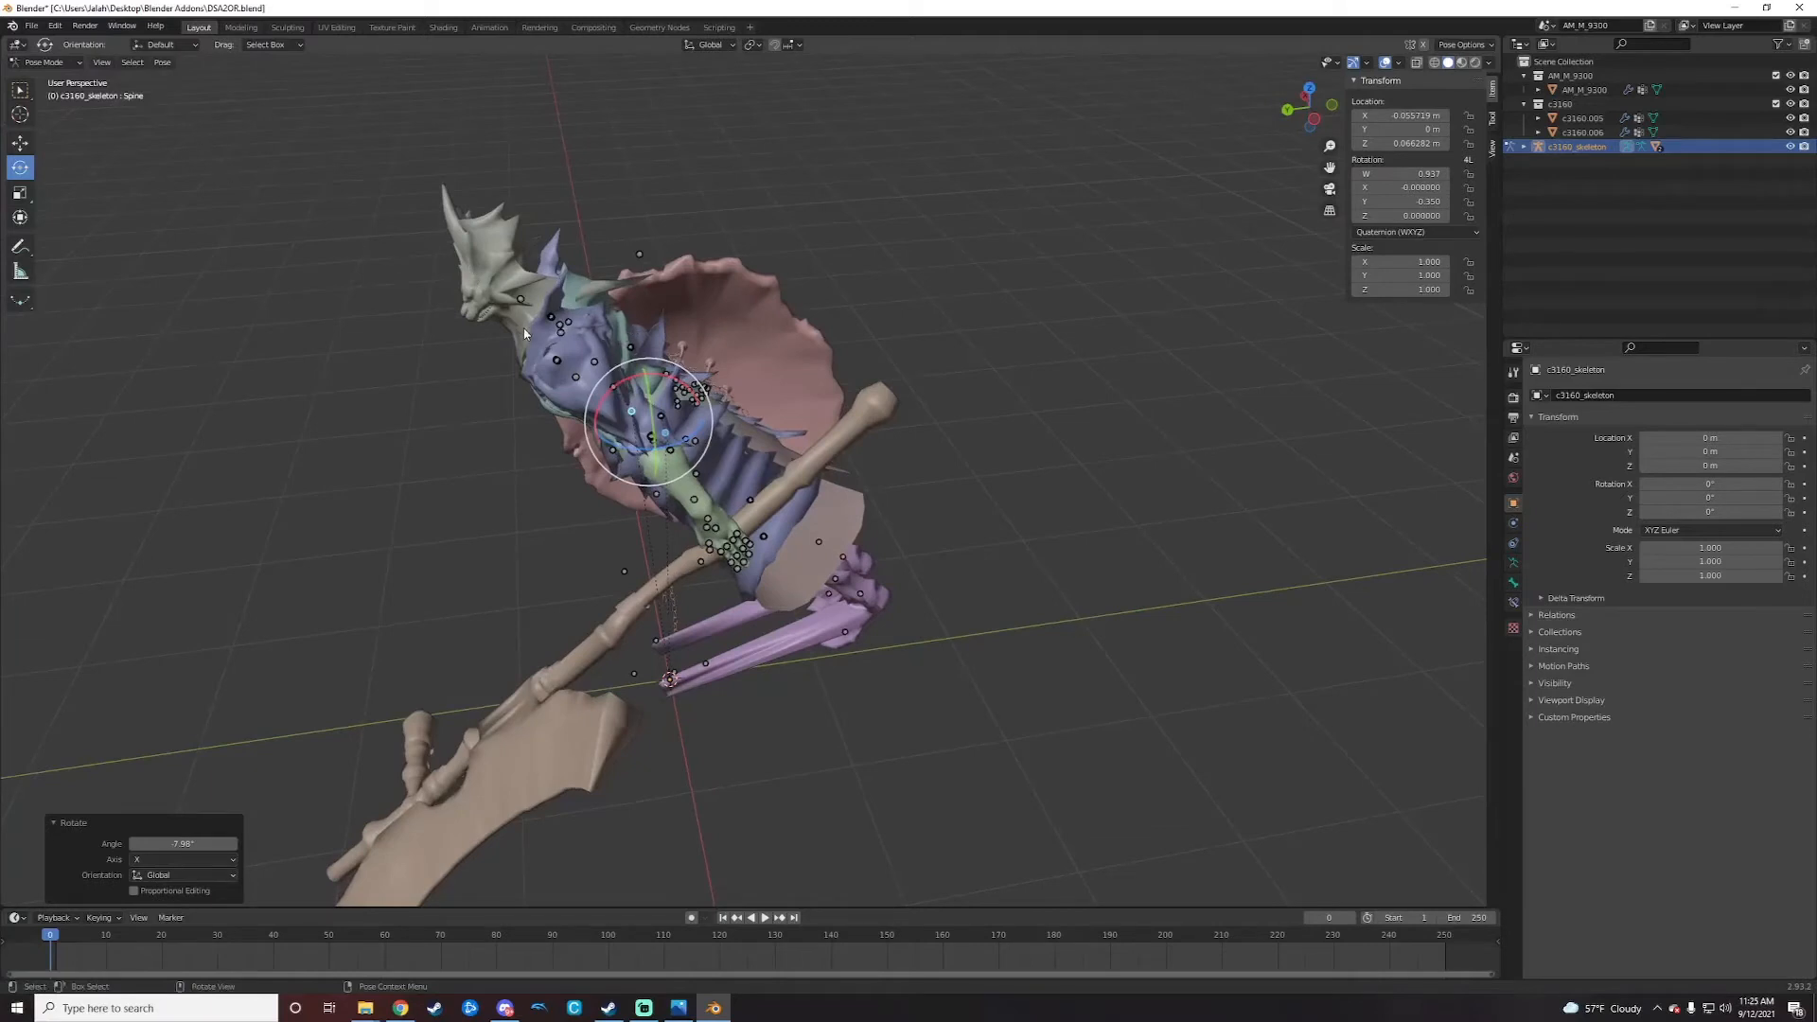
Step: Return the skeleton to Object Mode, select the body mesh AM_M_9300 and switch it to Weight Paint mode
{"action": "left_click", "coordinate": [68, 63]}
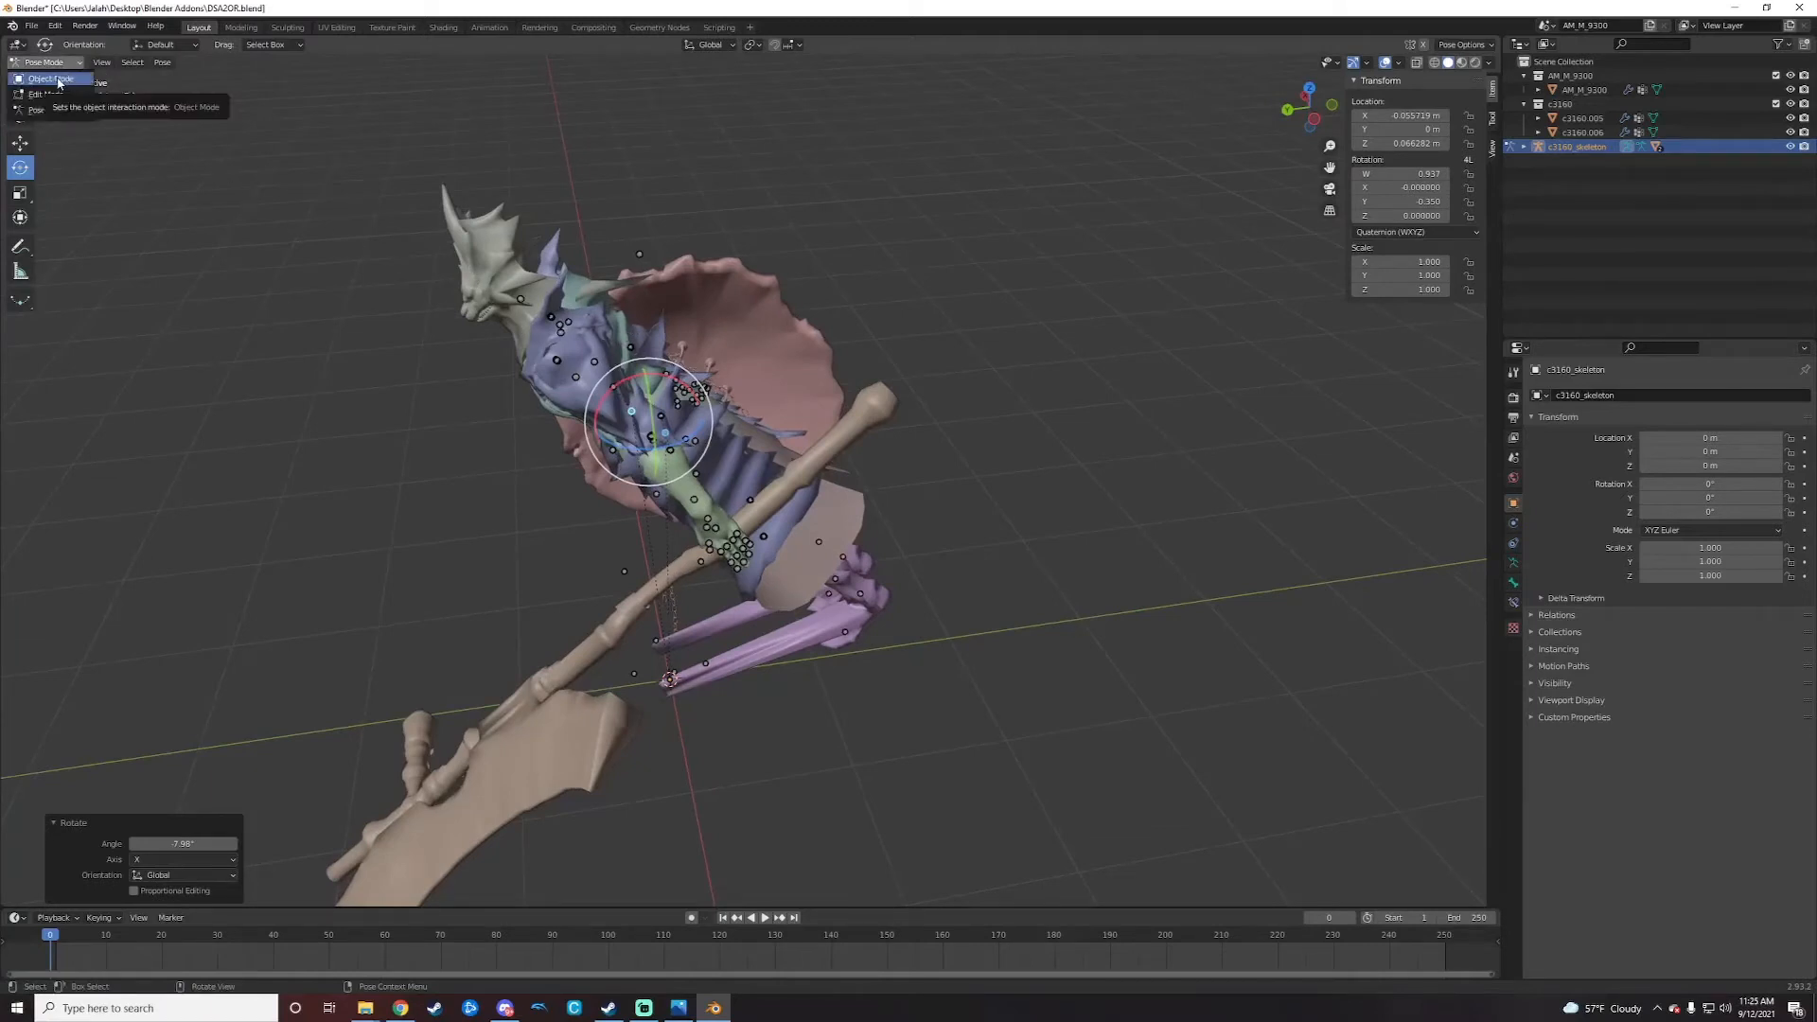
{"action": "left_click", "coordinate": [52, 80]}
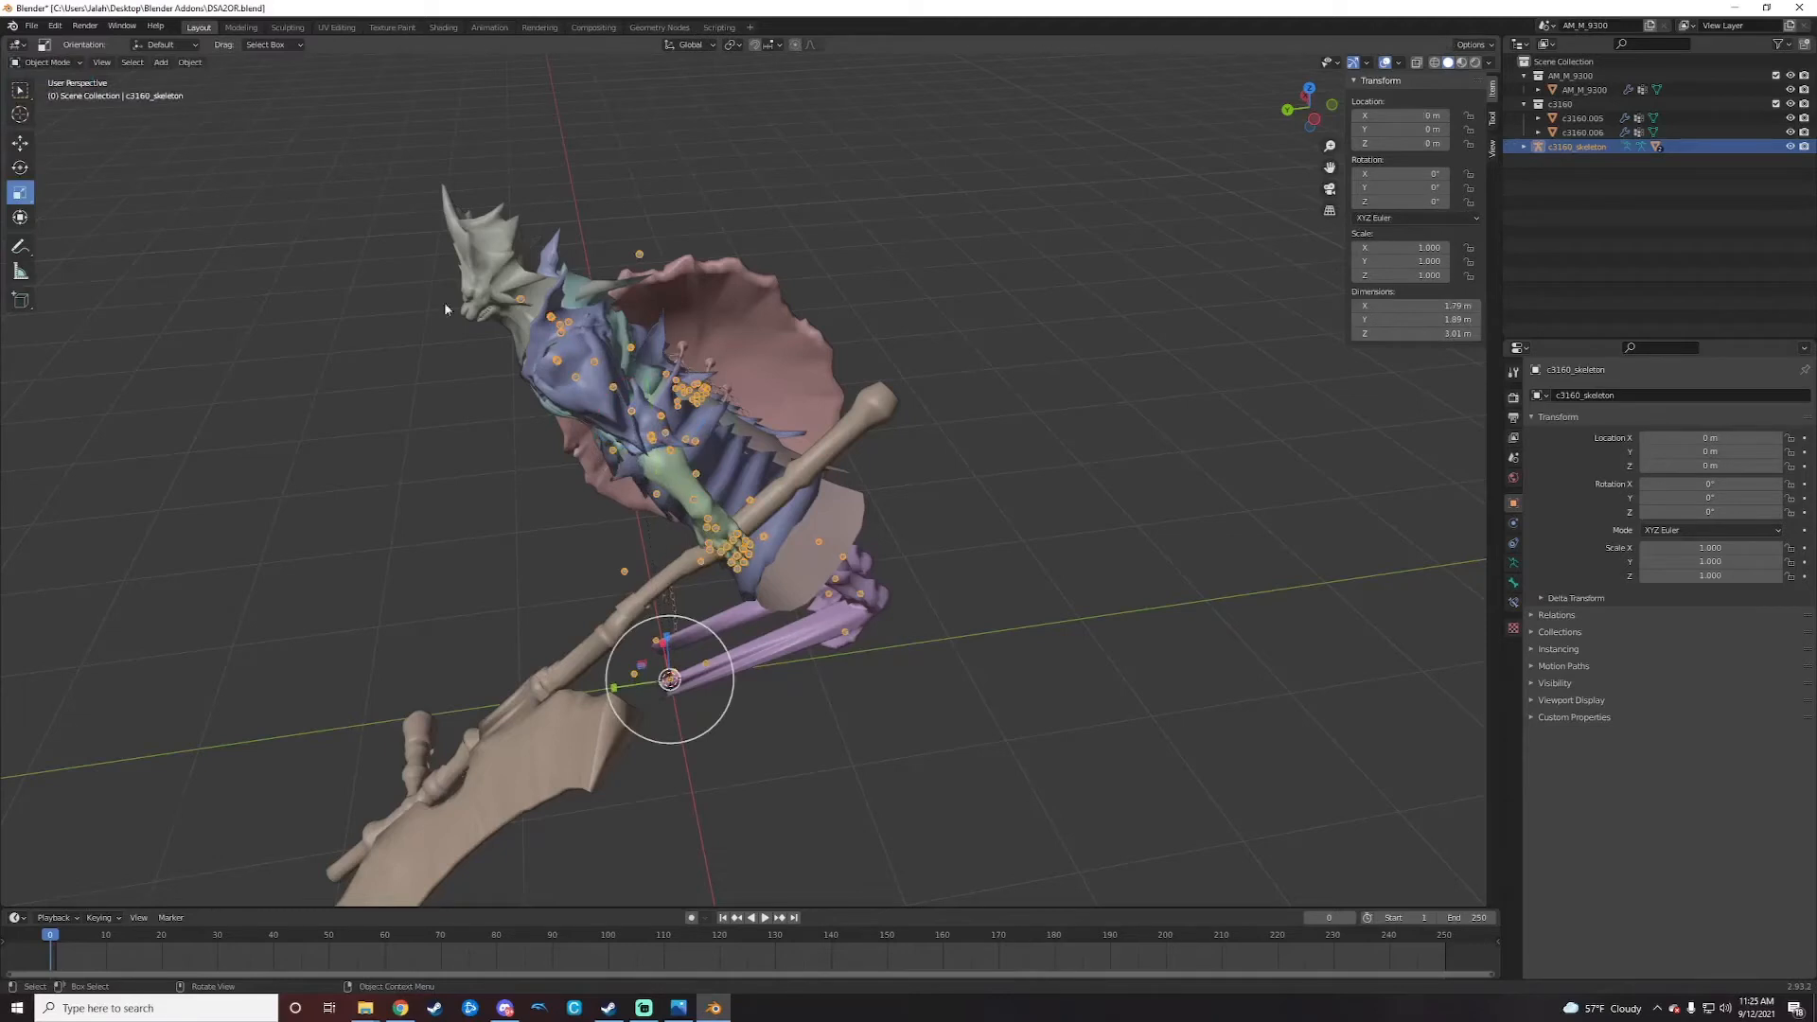
{"action": "left_click", "coordinate": [533, 338]}
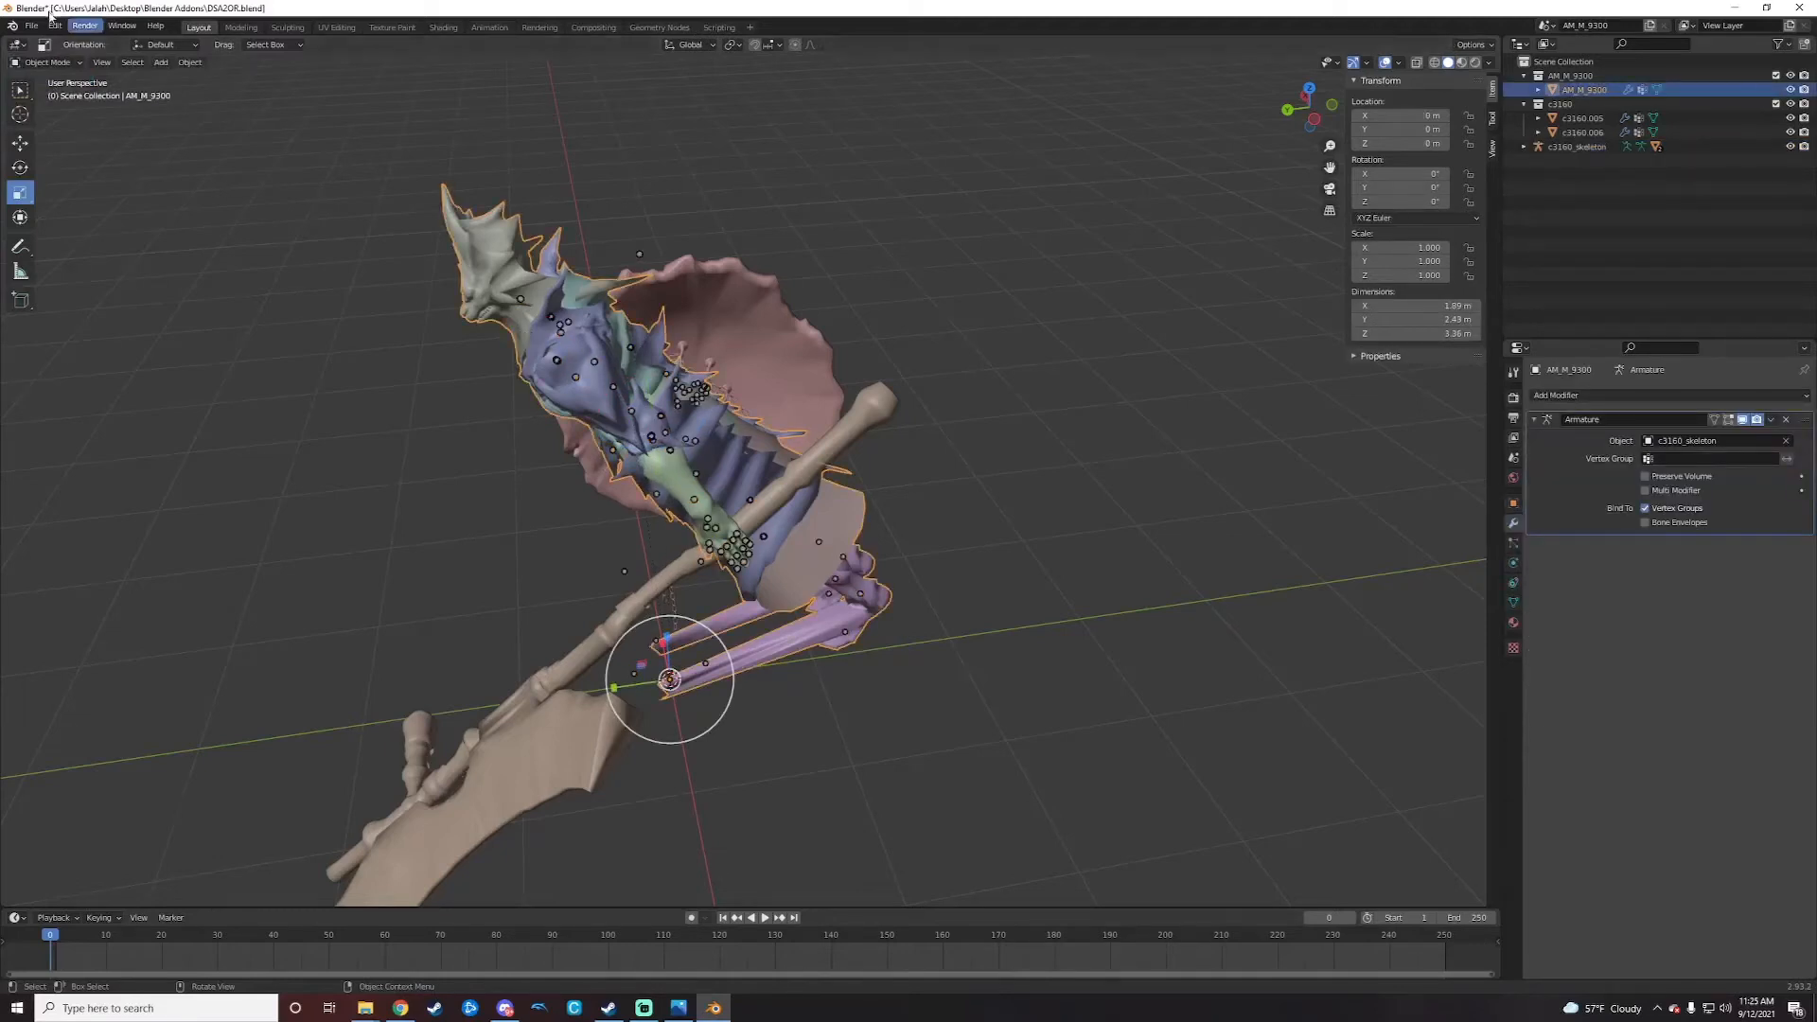
{"action": "left_click", "coordinate": [57, 64]}
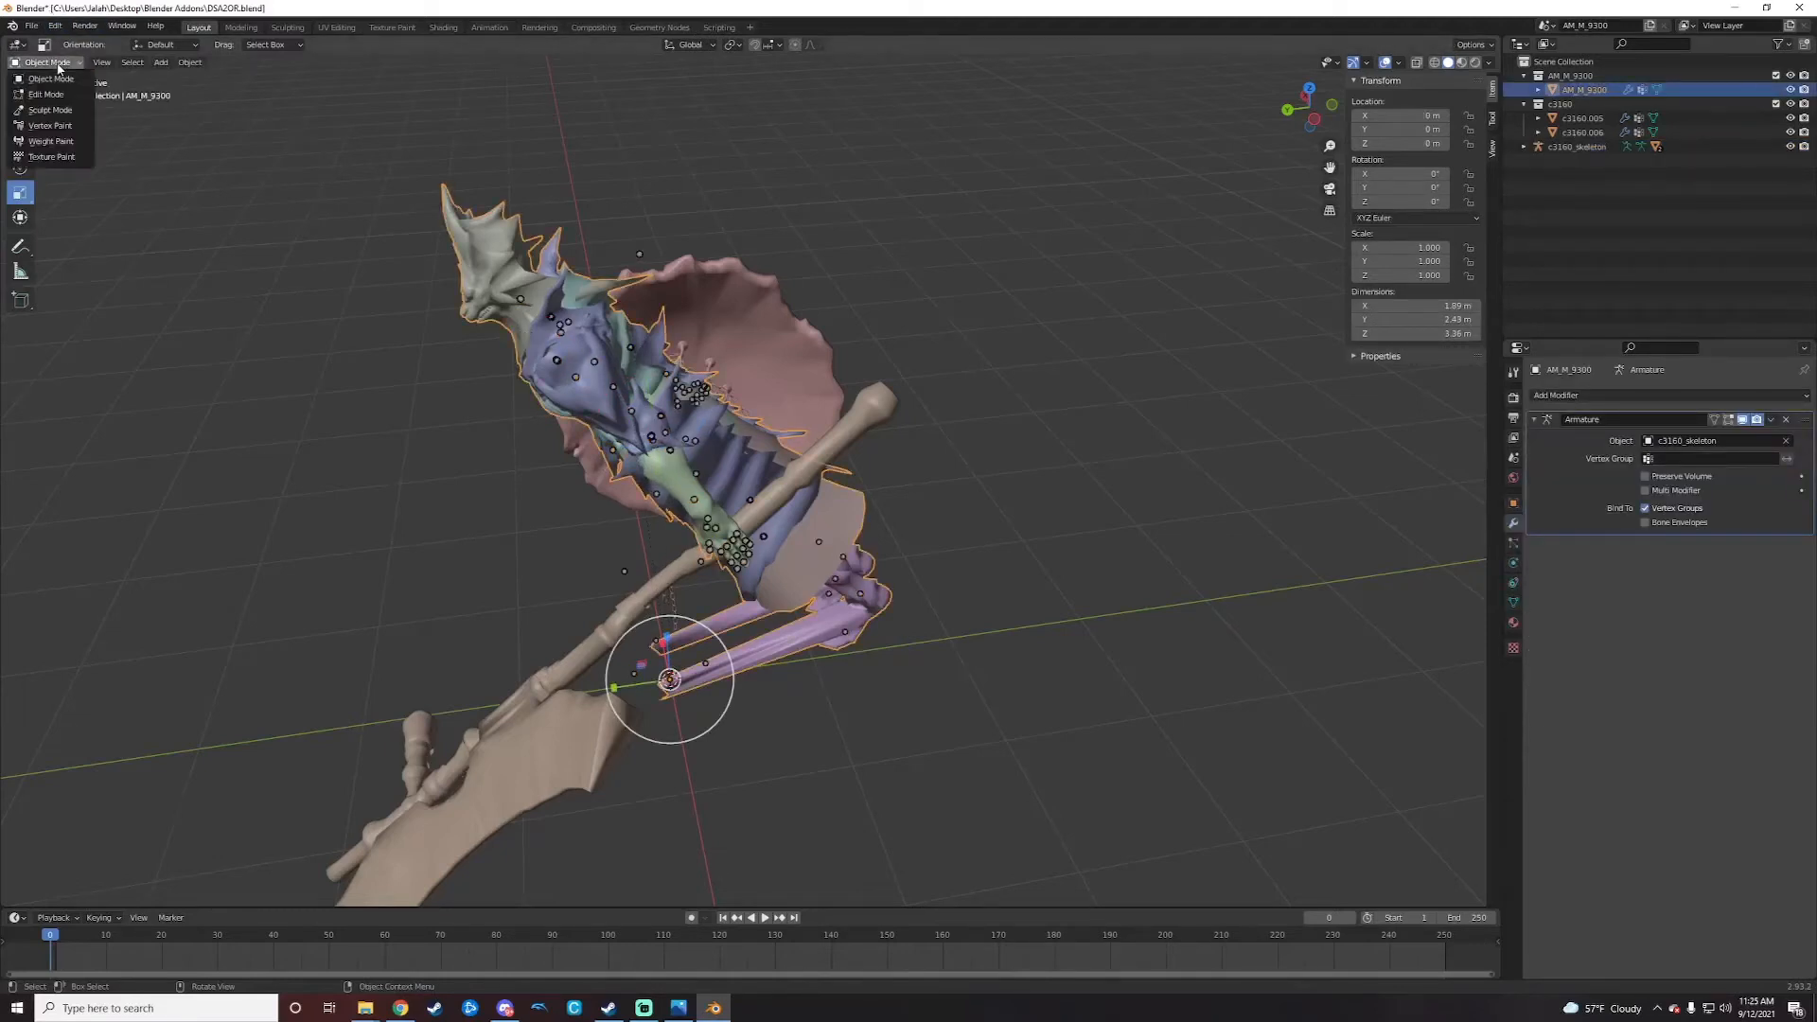
{"action": "left_click", "coordinate": [56, 142]}
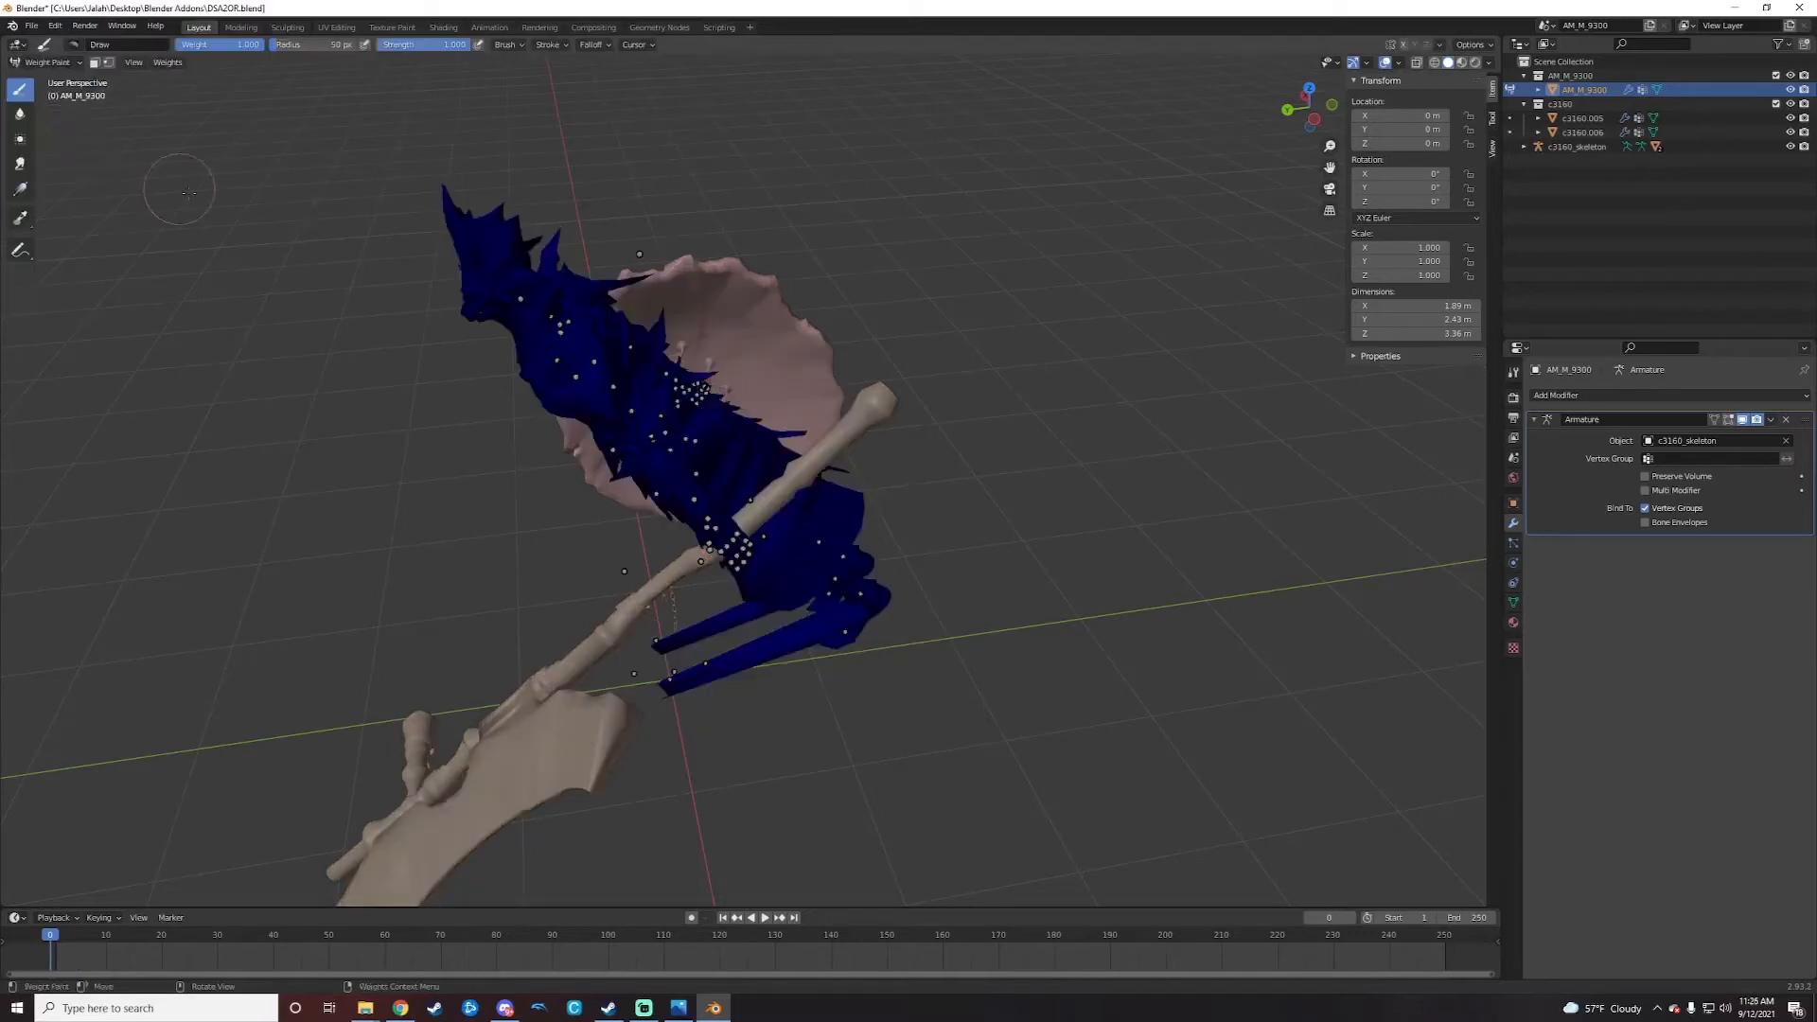
Step: Browse the vertex groups of the body mesh and inspect the R_Foot group's weights around the right foot
{"action": "left_click", "coordinate": [1514, 602]}
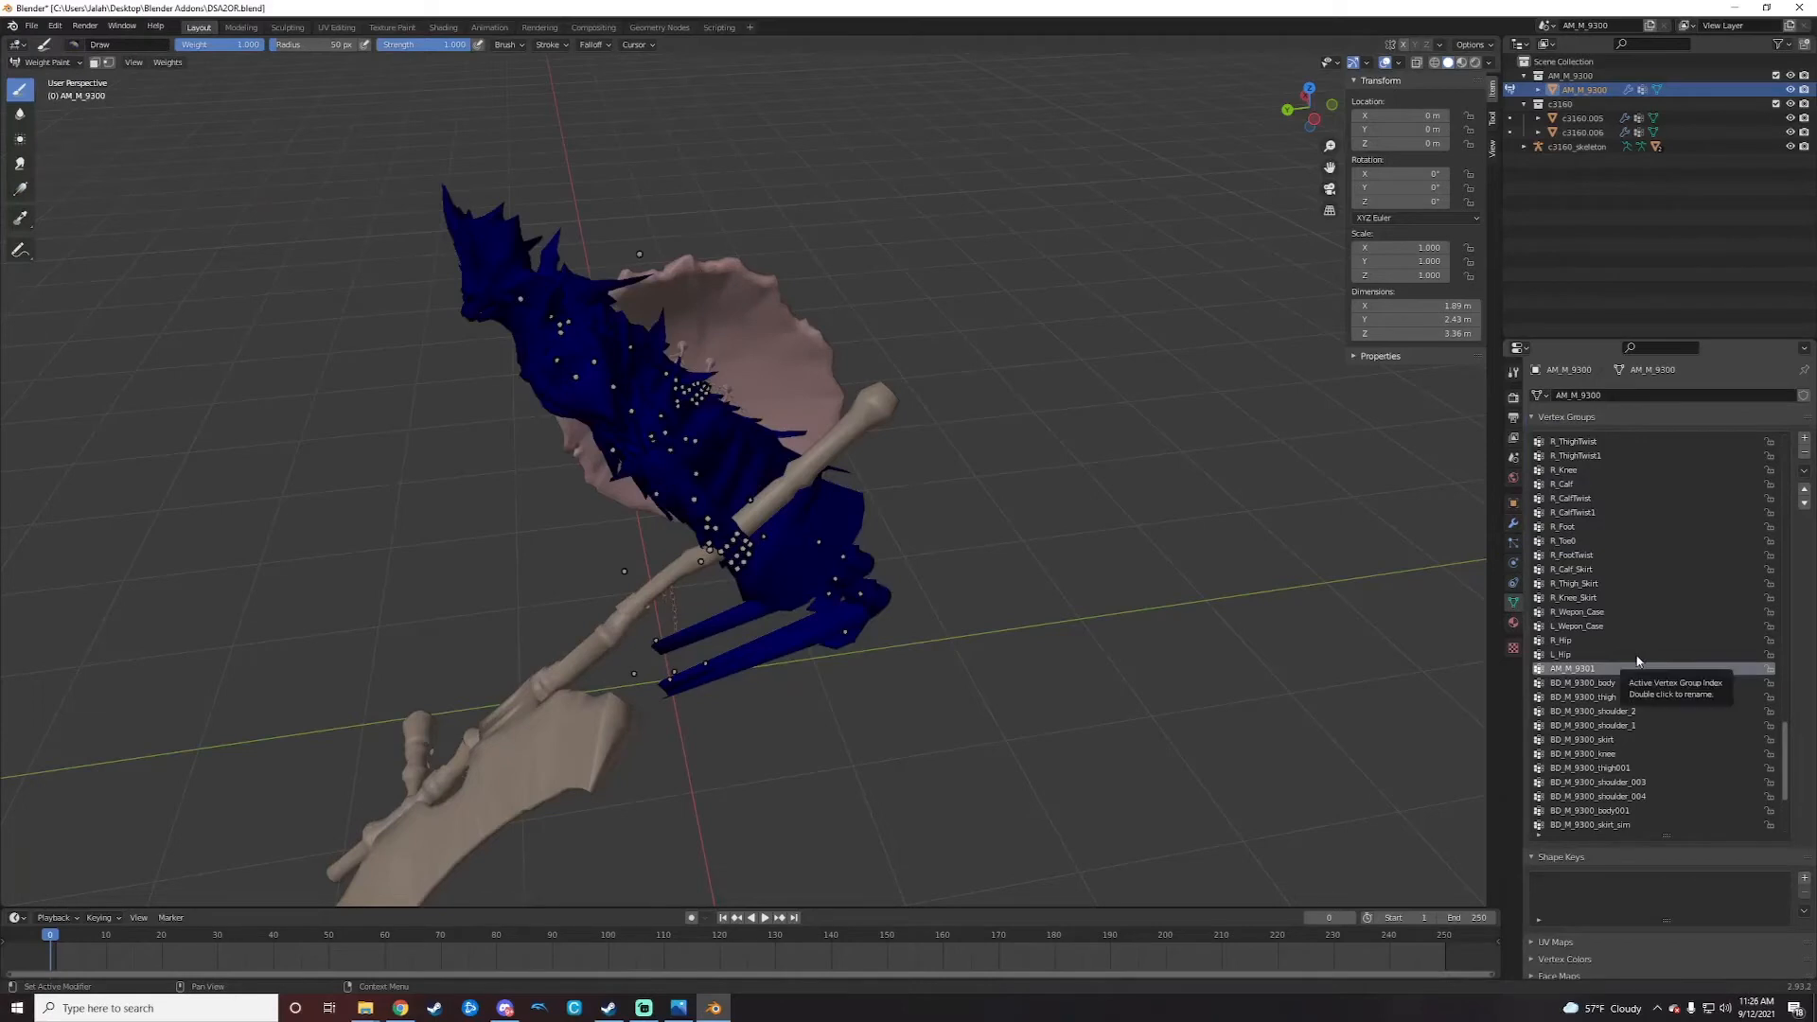
{"action": "scroll", "coordinate": [1617, 625], "scroll_direction": "up", "scroll_amount": 1}
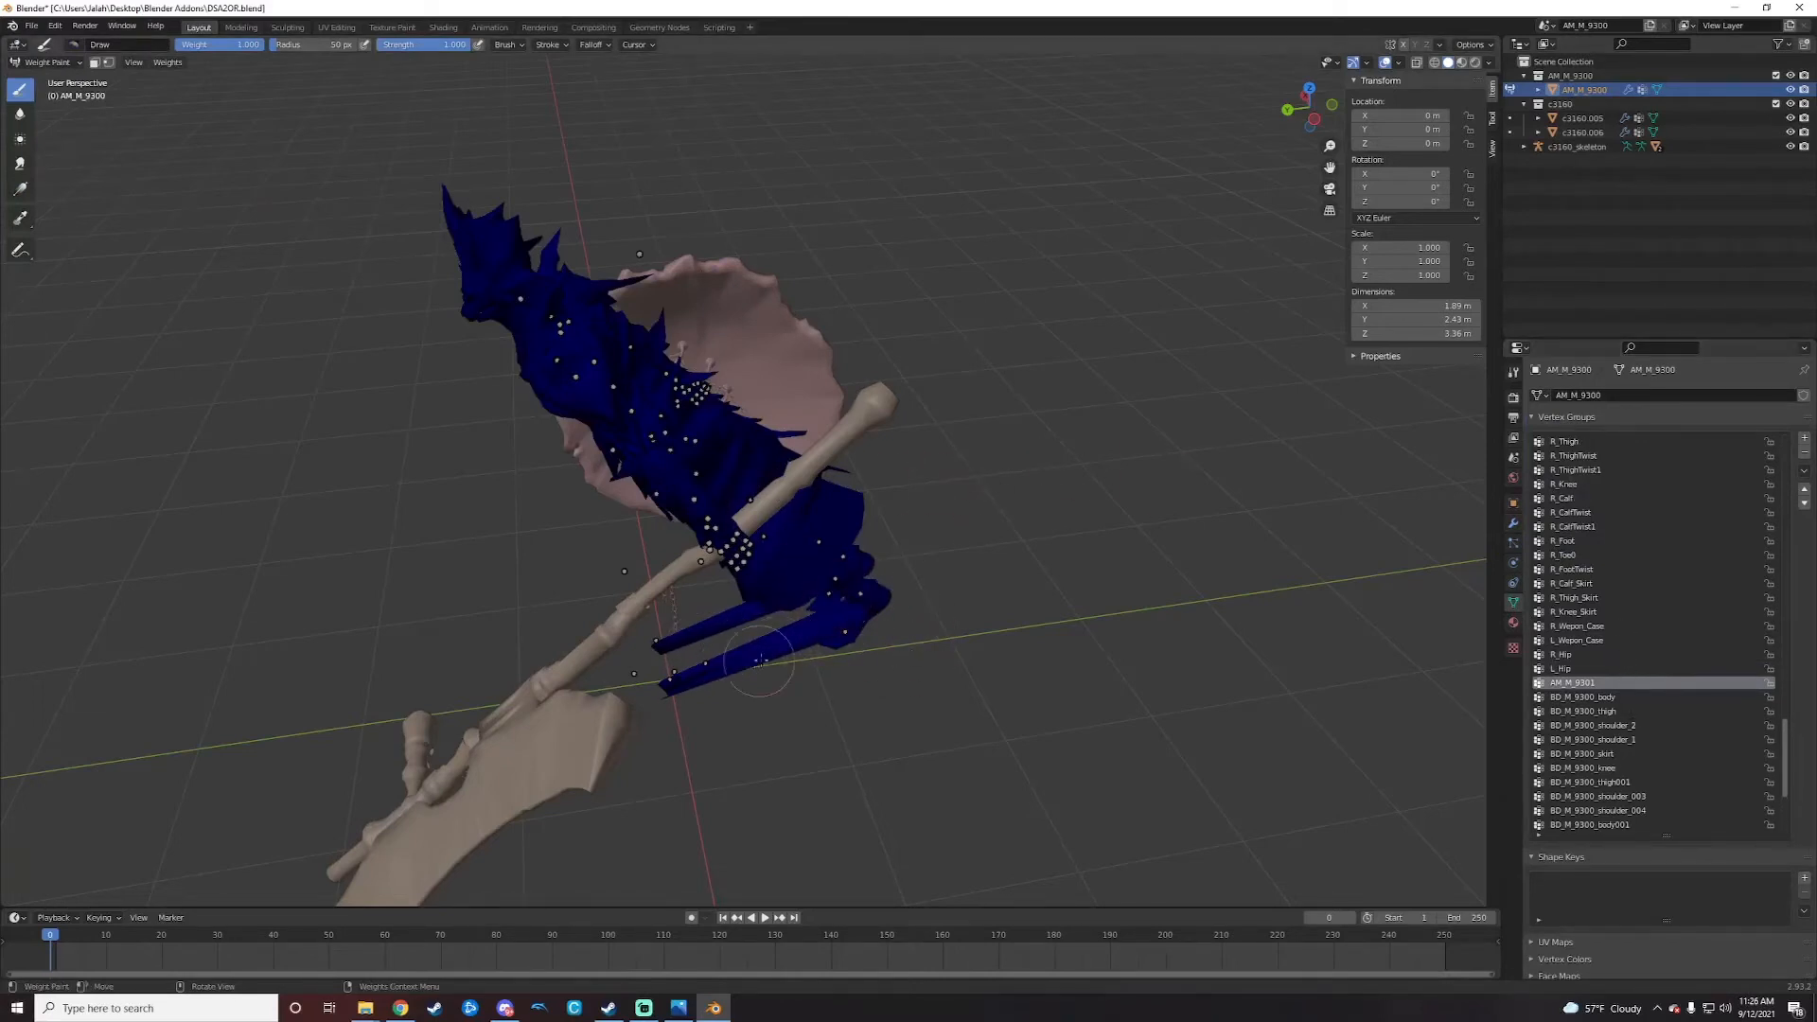
{"action": "scroll", "coordinate": [1633, 630], "scroll_direction": "down", "scroll_amount": 10}
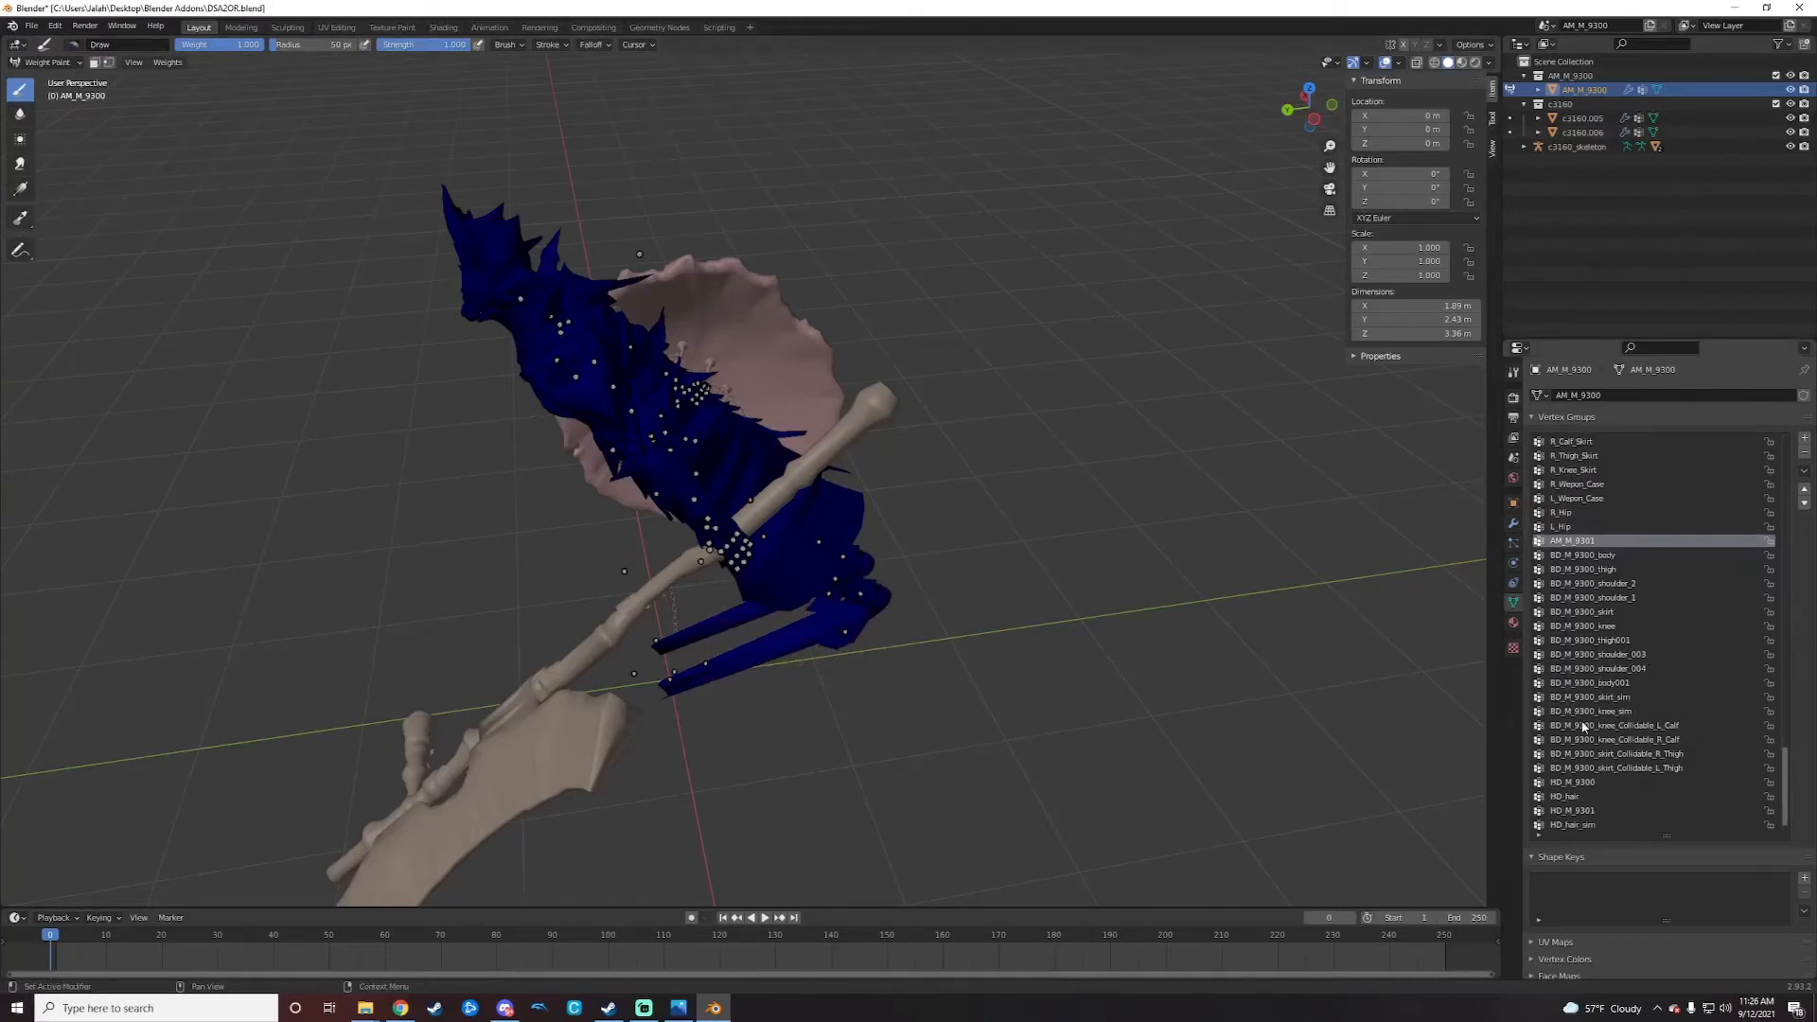
{"action": "scroll", "coordinate": [1600, 748], "scroll_direction": "down", "scroll_amount": 2}
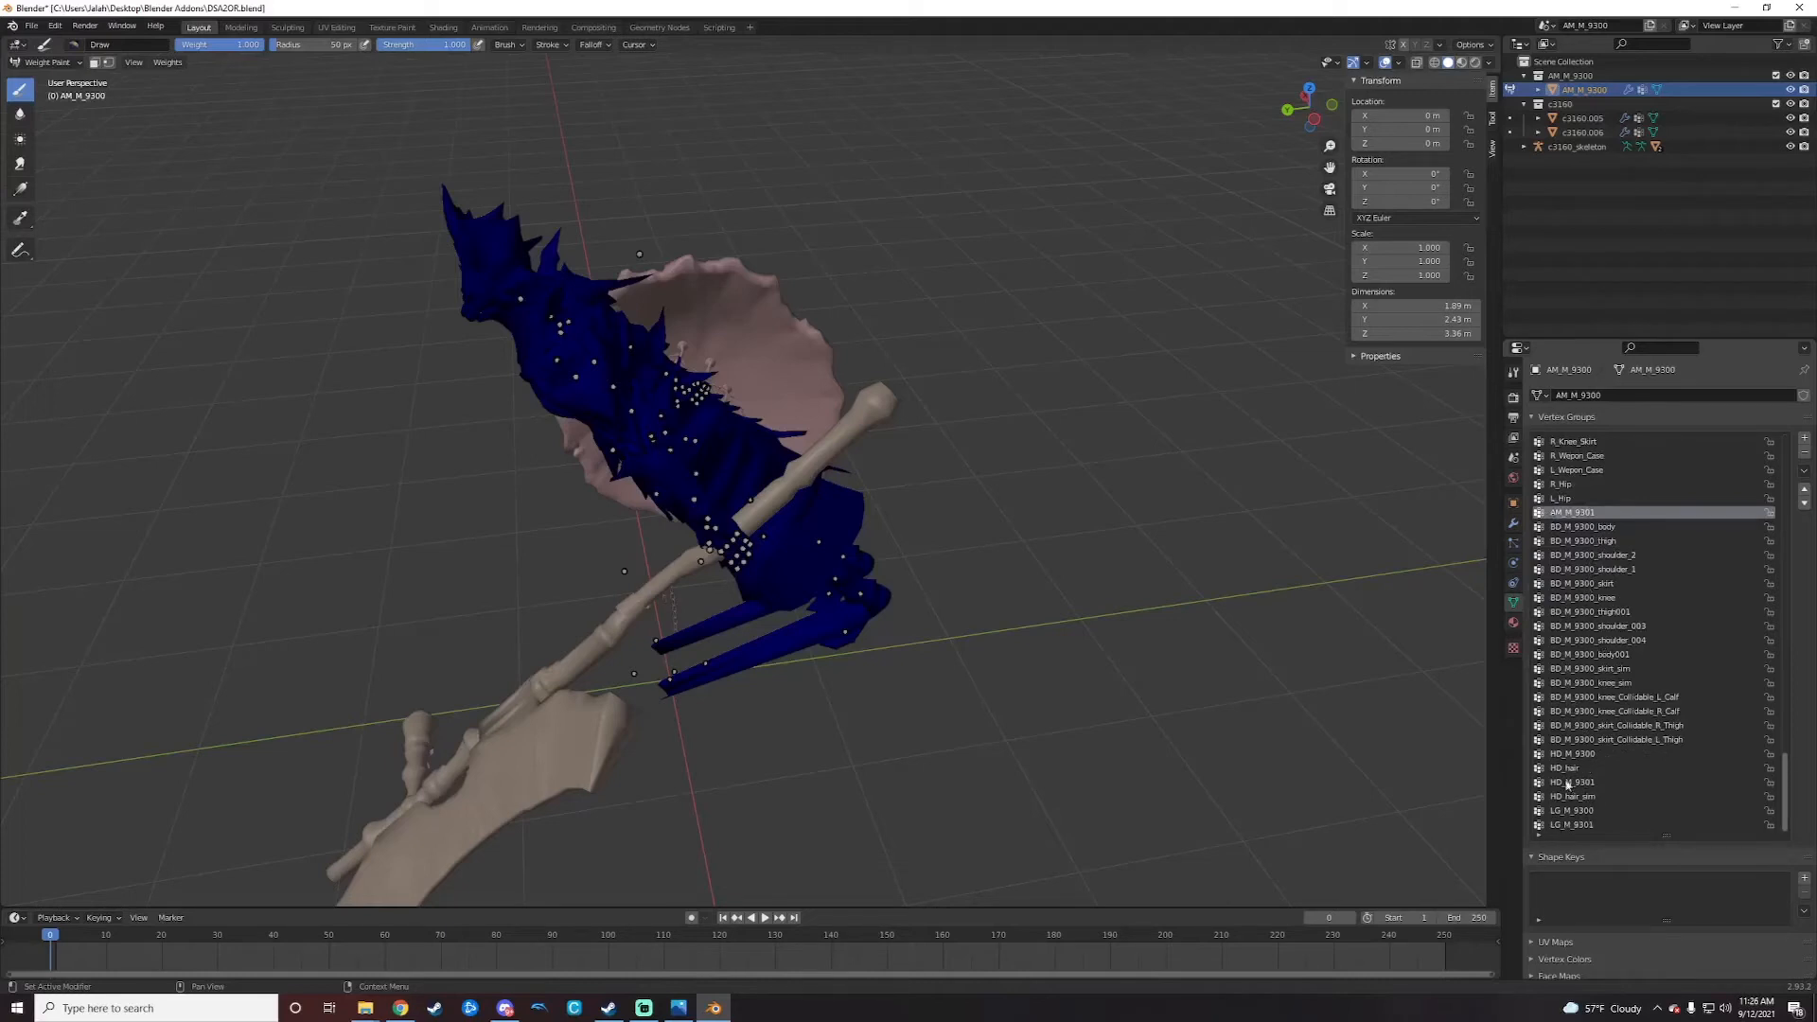
{"action": "scroll", "coordinate": [1577, 772], "scroll_direction": "up", "scroll_amount": 4}
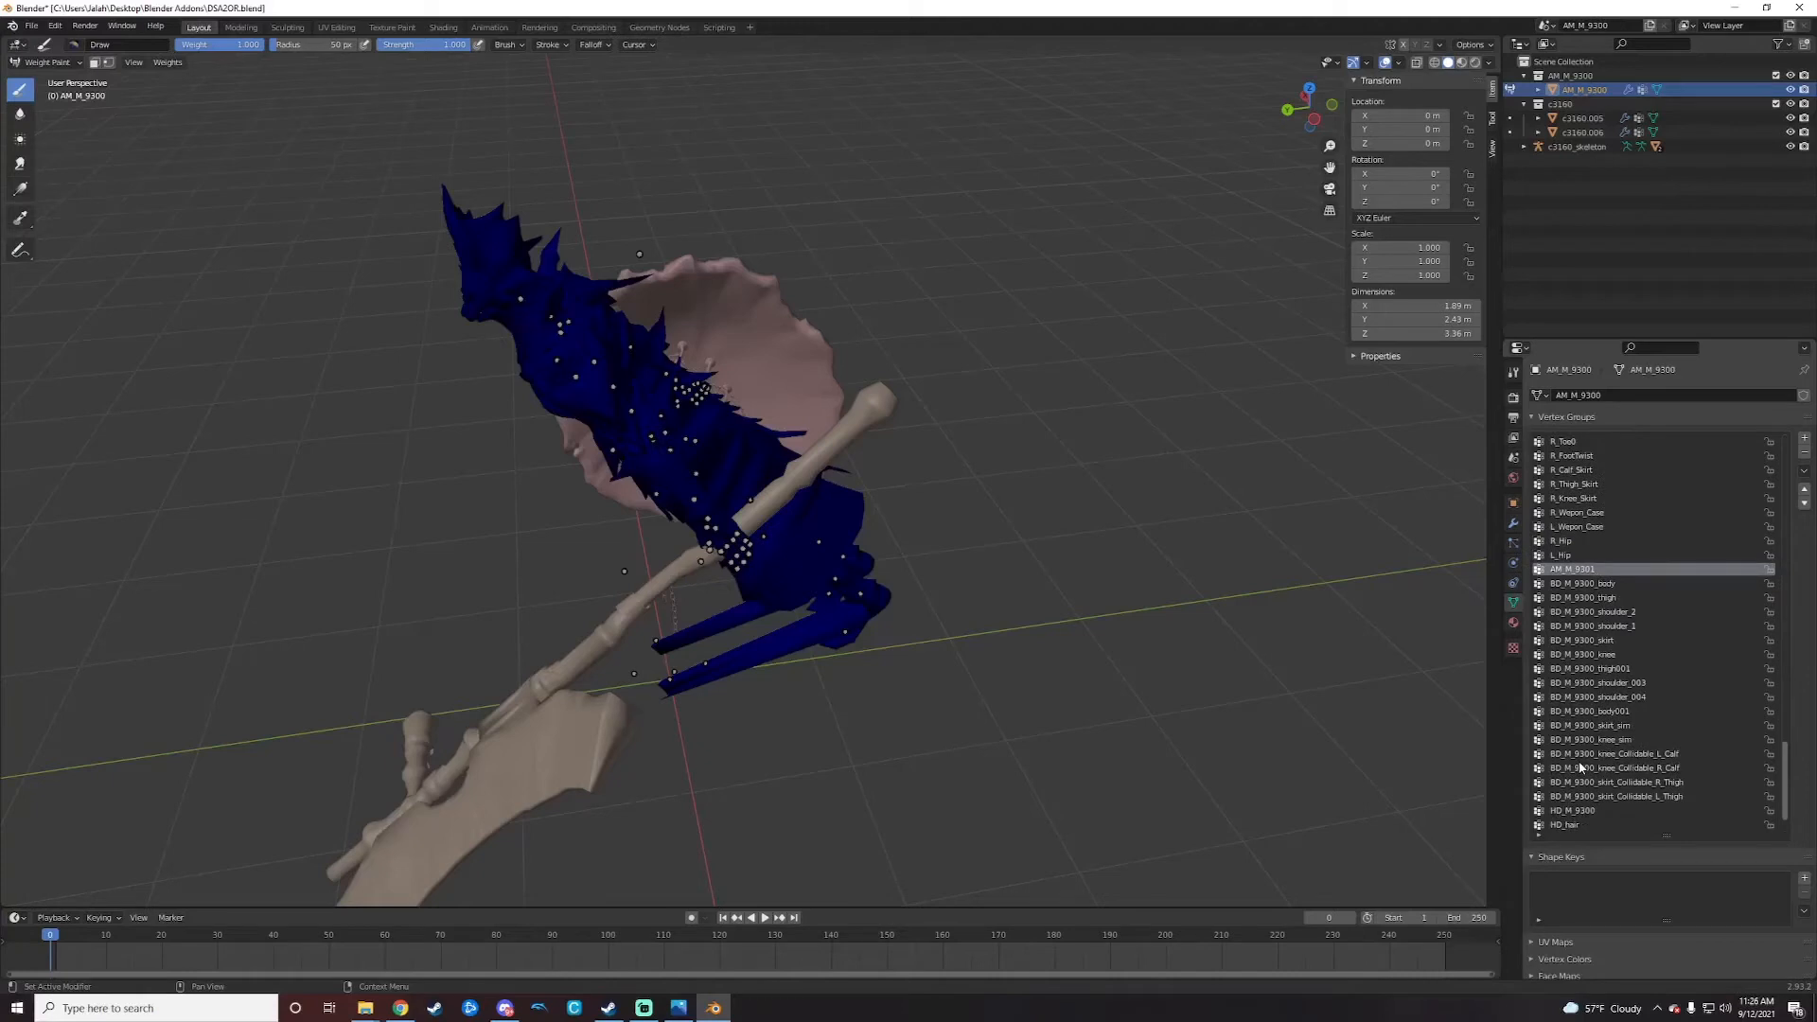
{"action": "scroll", "coordinate": [1581, 767], "scroll_direction": "up", "scroll_amount": 7}
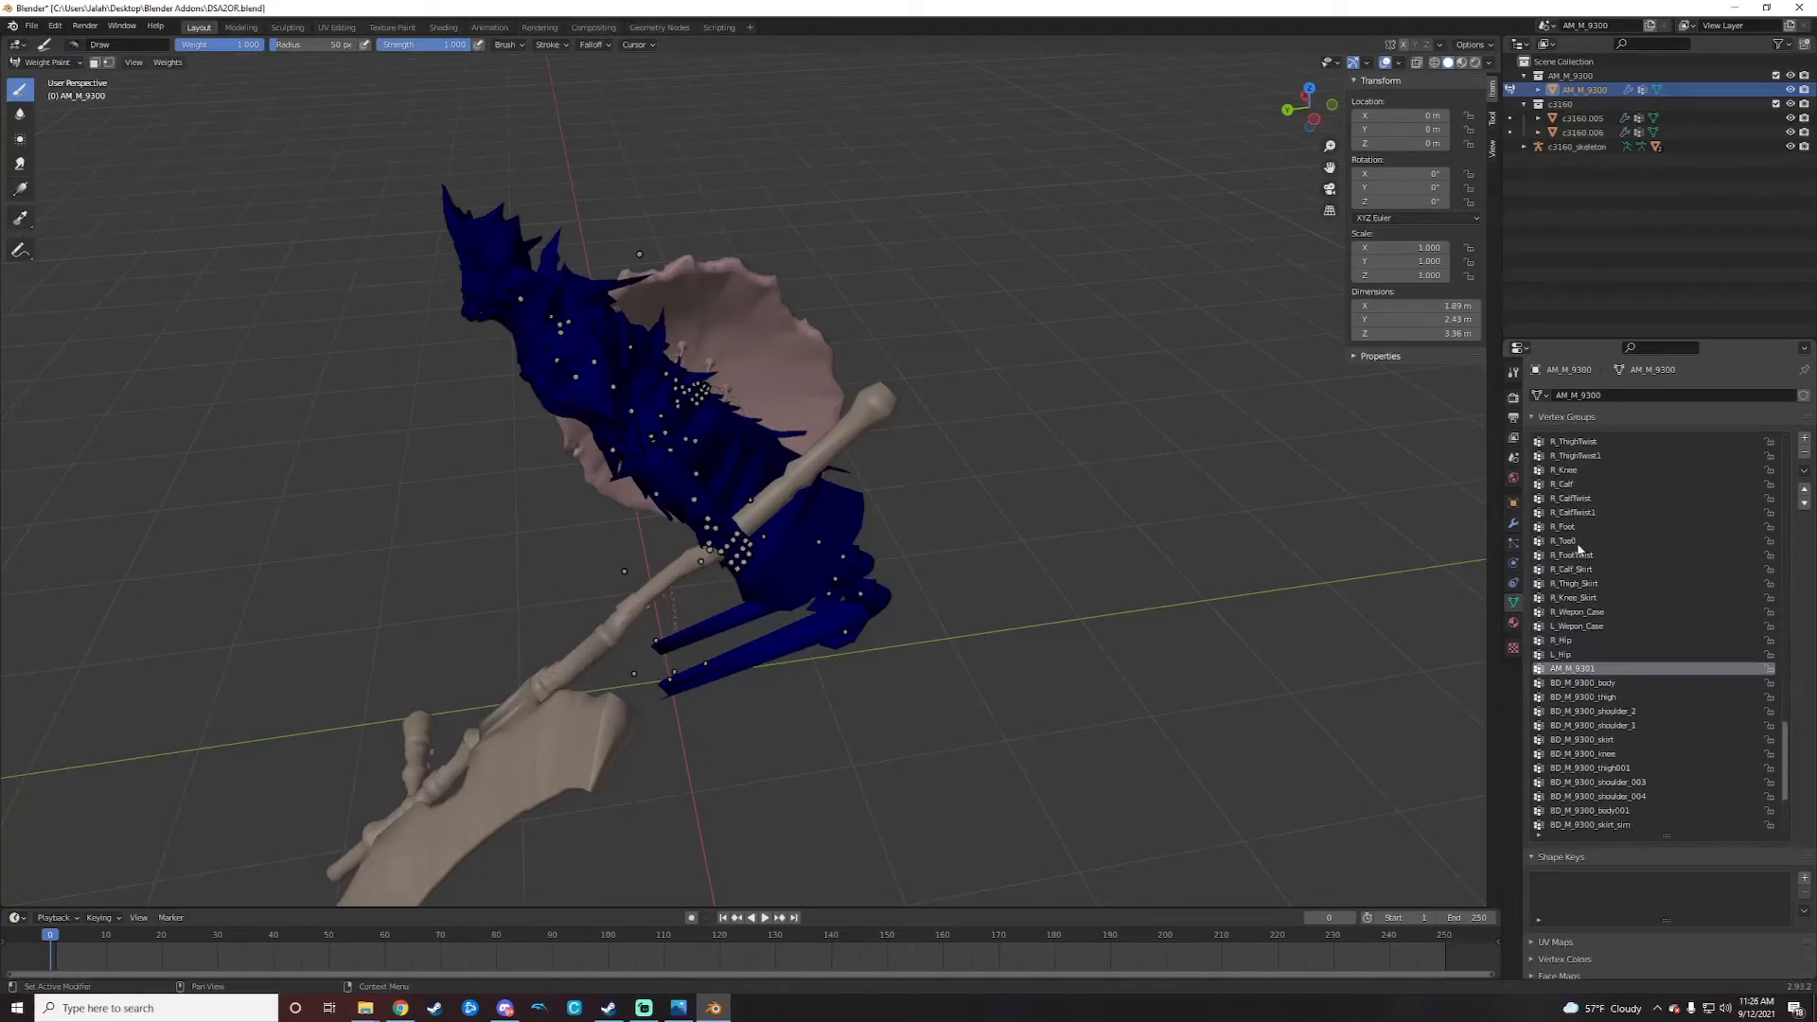
{"action": "left_click", "coordinate": [1574, 528]}
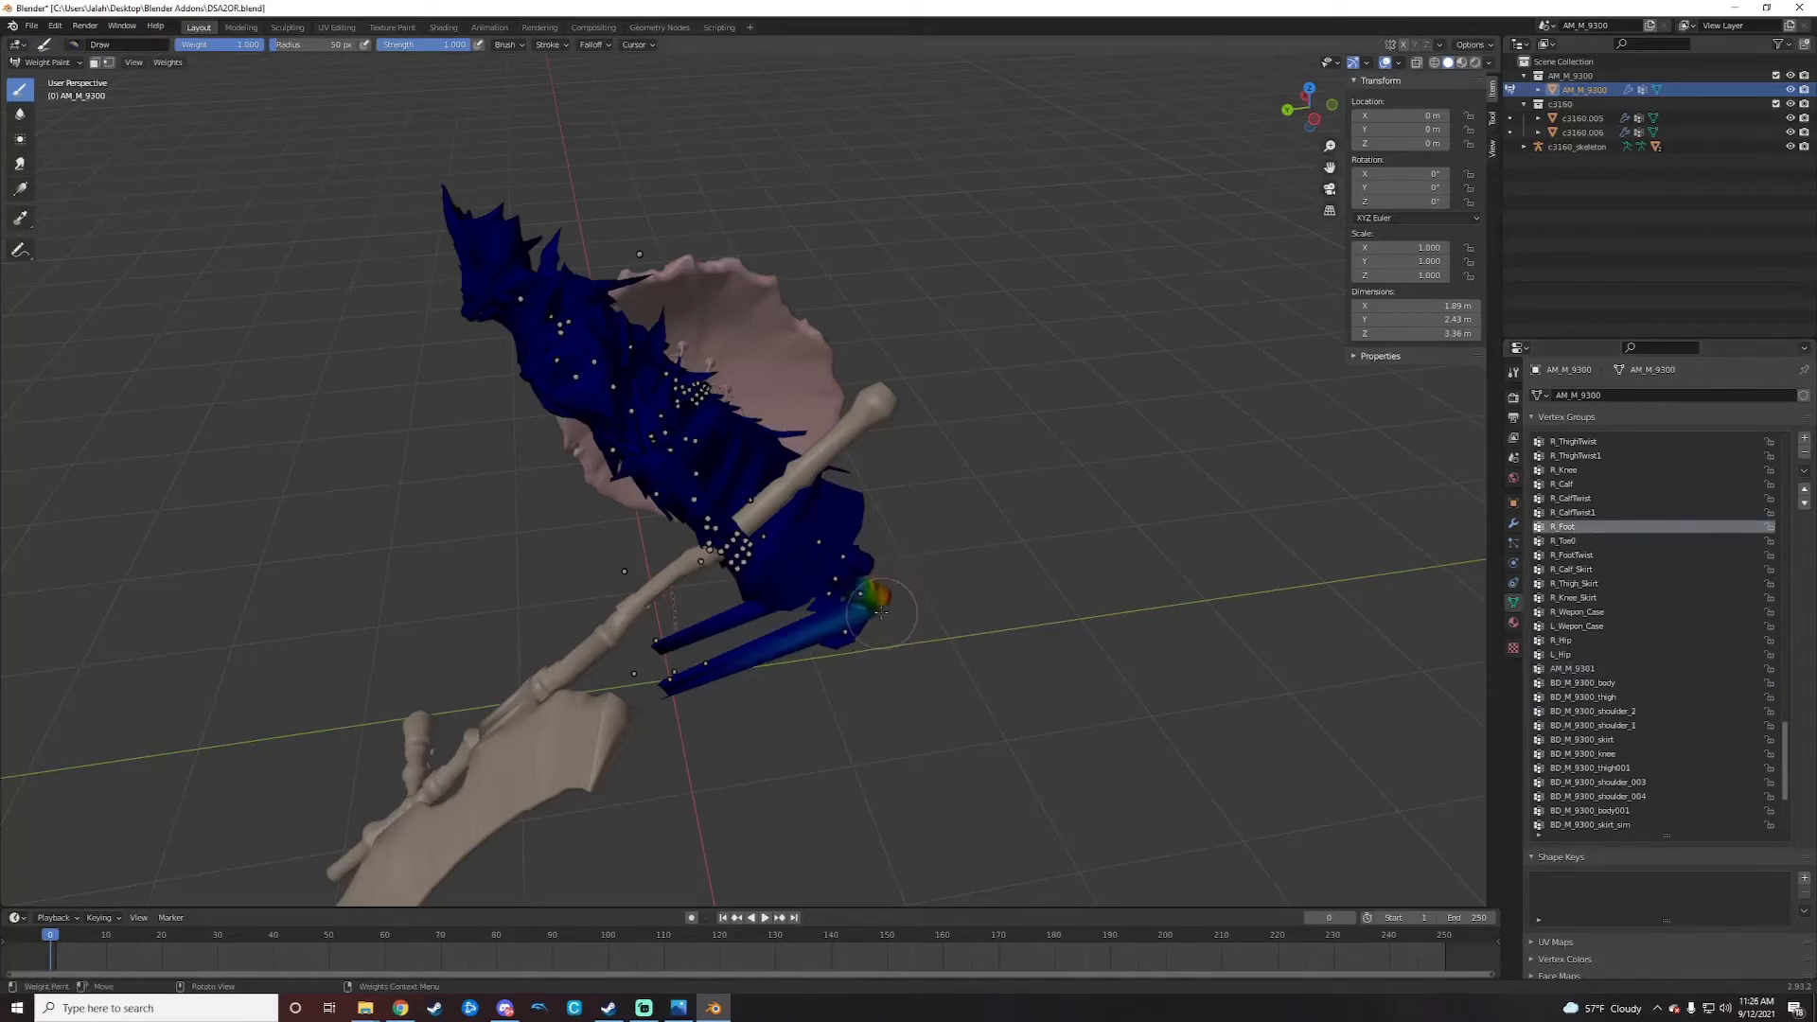
{"action": "scroll", "coordinate": [982, 632], "scroll_direction": "up", "scroll_amount": 2}
{"action": "mouse_move", "coordinate": [1041, 672]}
{"action": "middle_mouse_down"}
{"action": "mouse_move", "coordinate": [1033, 633]}
{"action": "mouse_move", "coordinate": [946, 705]}
{"action": "middle_mouse_up"}
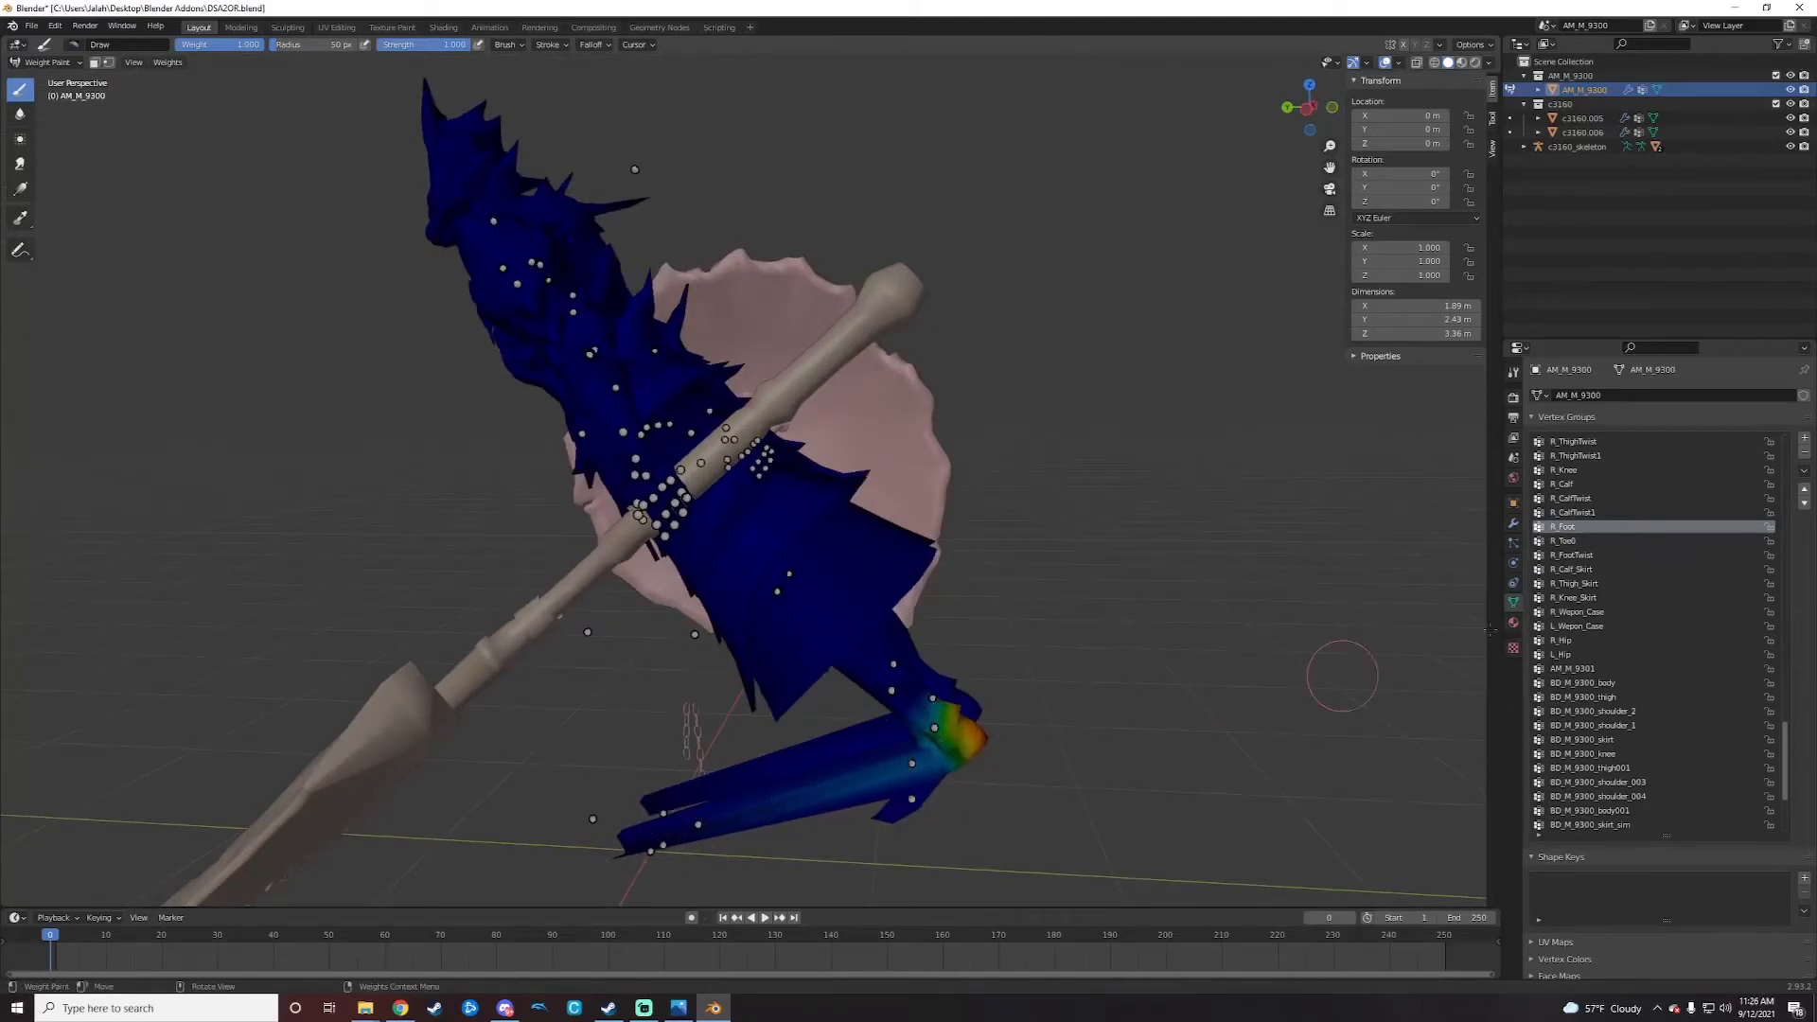
Step: Inspect the weights of the R_Toe0 and R_FootTwist vertex groups on the right foot, finishing with R_FootTwist selected
{"action": "left_click", "coordinate": [1567, 540]}
{"action": "mouse_move", "coordinate": [904, 800]}
{"action": "middle_mouse_down"}
{"action": "mouse_move", "coordinate": [946, 786]}
{"action": "mouse_move", "coordinate": [914, 825]}
{"action": "middle_mouse_up"}
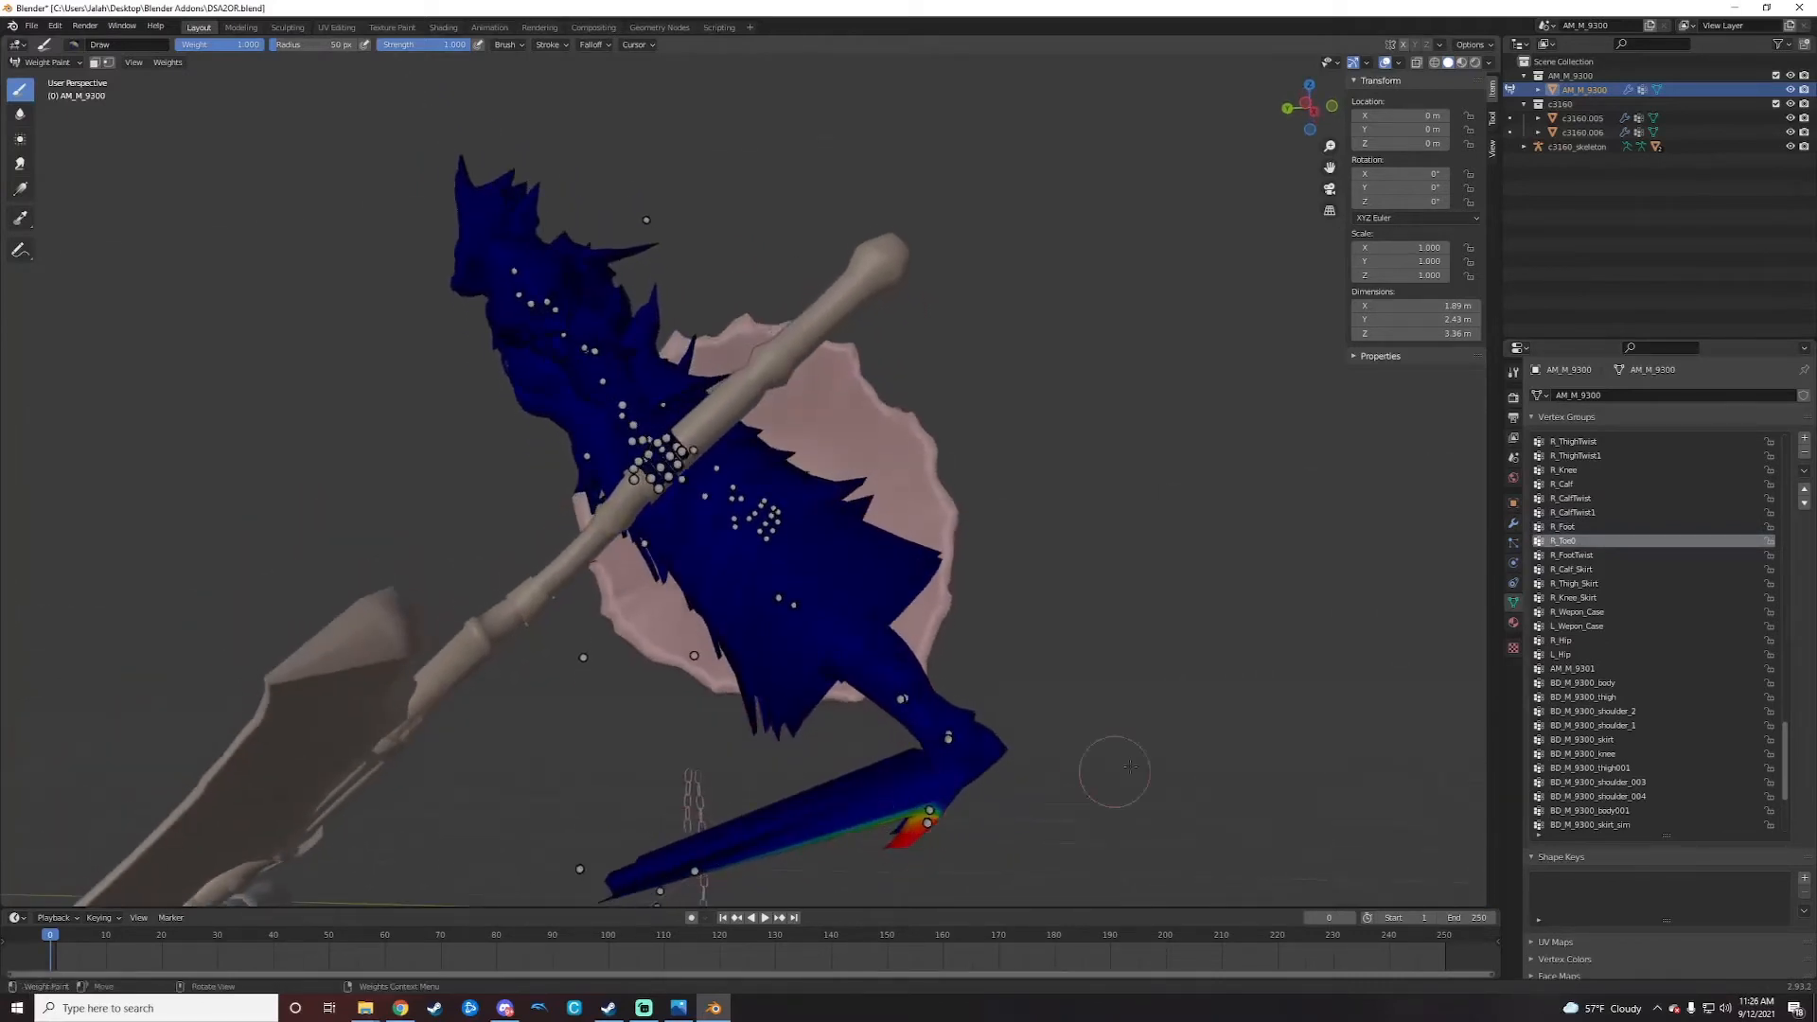
{"action": "left_click", "coordinate": [1600, 556]}
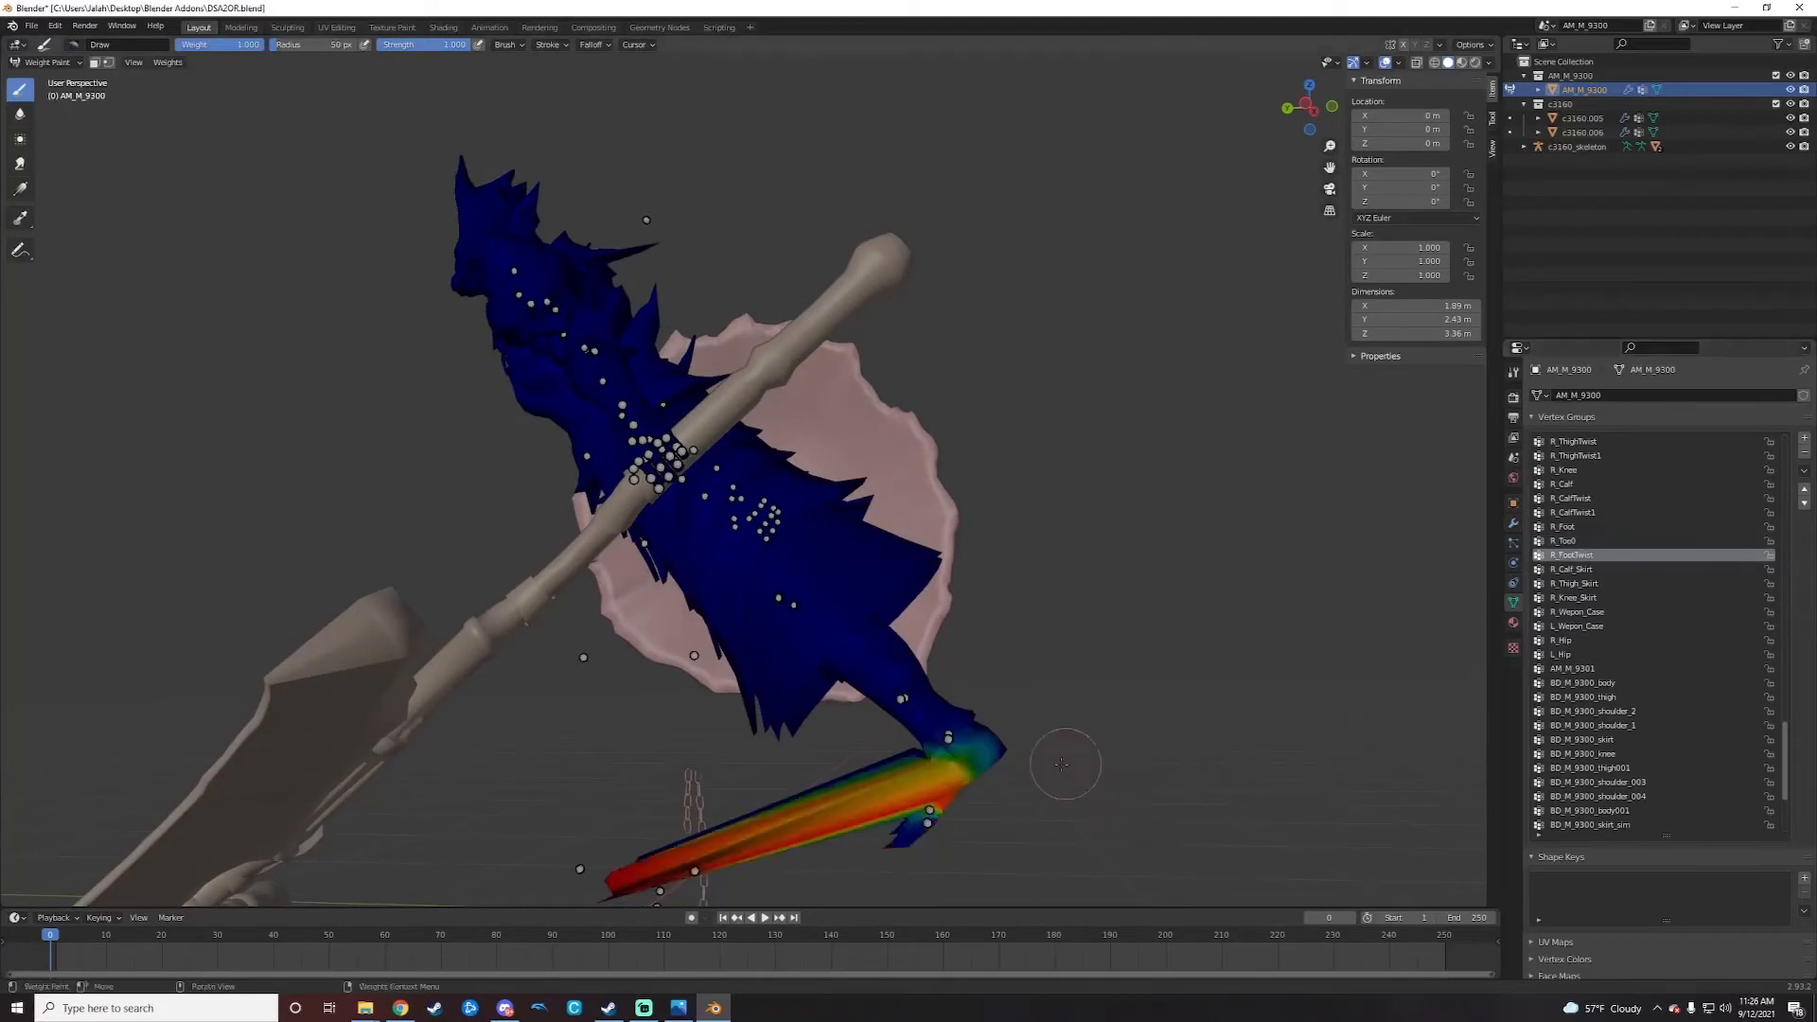
{"action": "mouse_move", "coordinate": [1063, 763]}
{"action": "middle_mouse_down"}
{"action": "mouse_move", "coordinate": [814, 845]}
{"action": "mouse_move", "coordinate": [769, 805]}
{"action": "middle_mouse_up"}
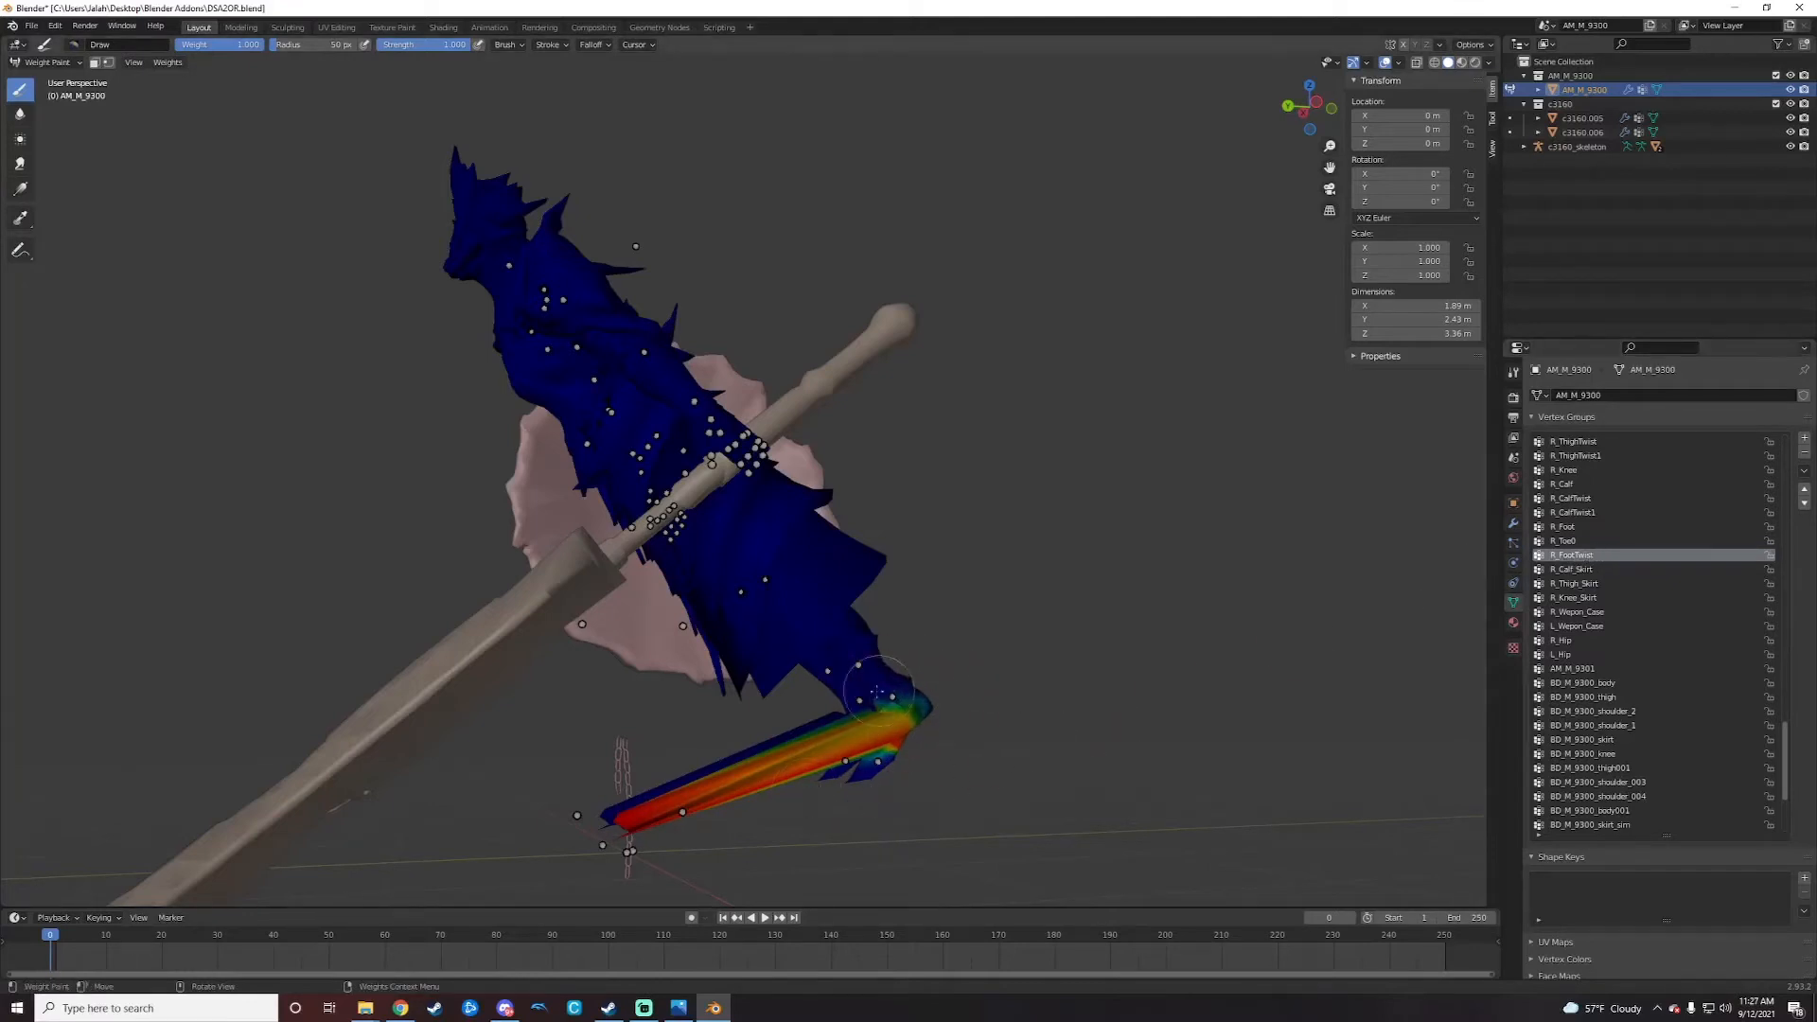
{"action": "middle_click_drag", "start_coordinate": [970, 729], "coordinate": [962, 729]}
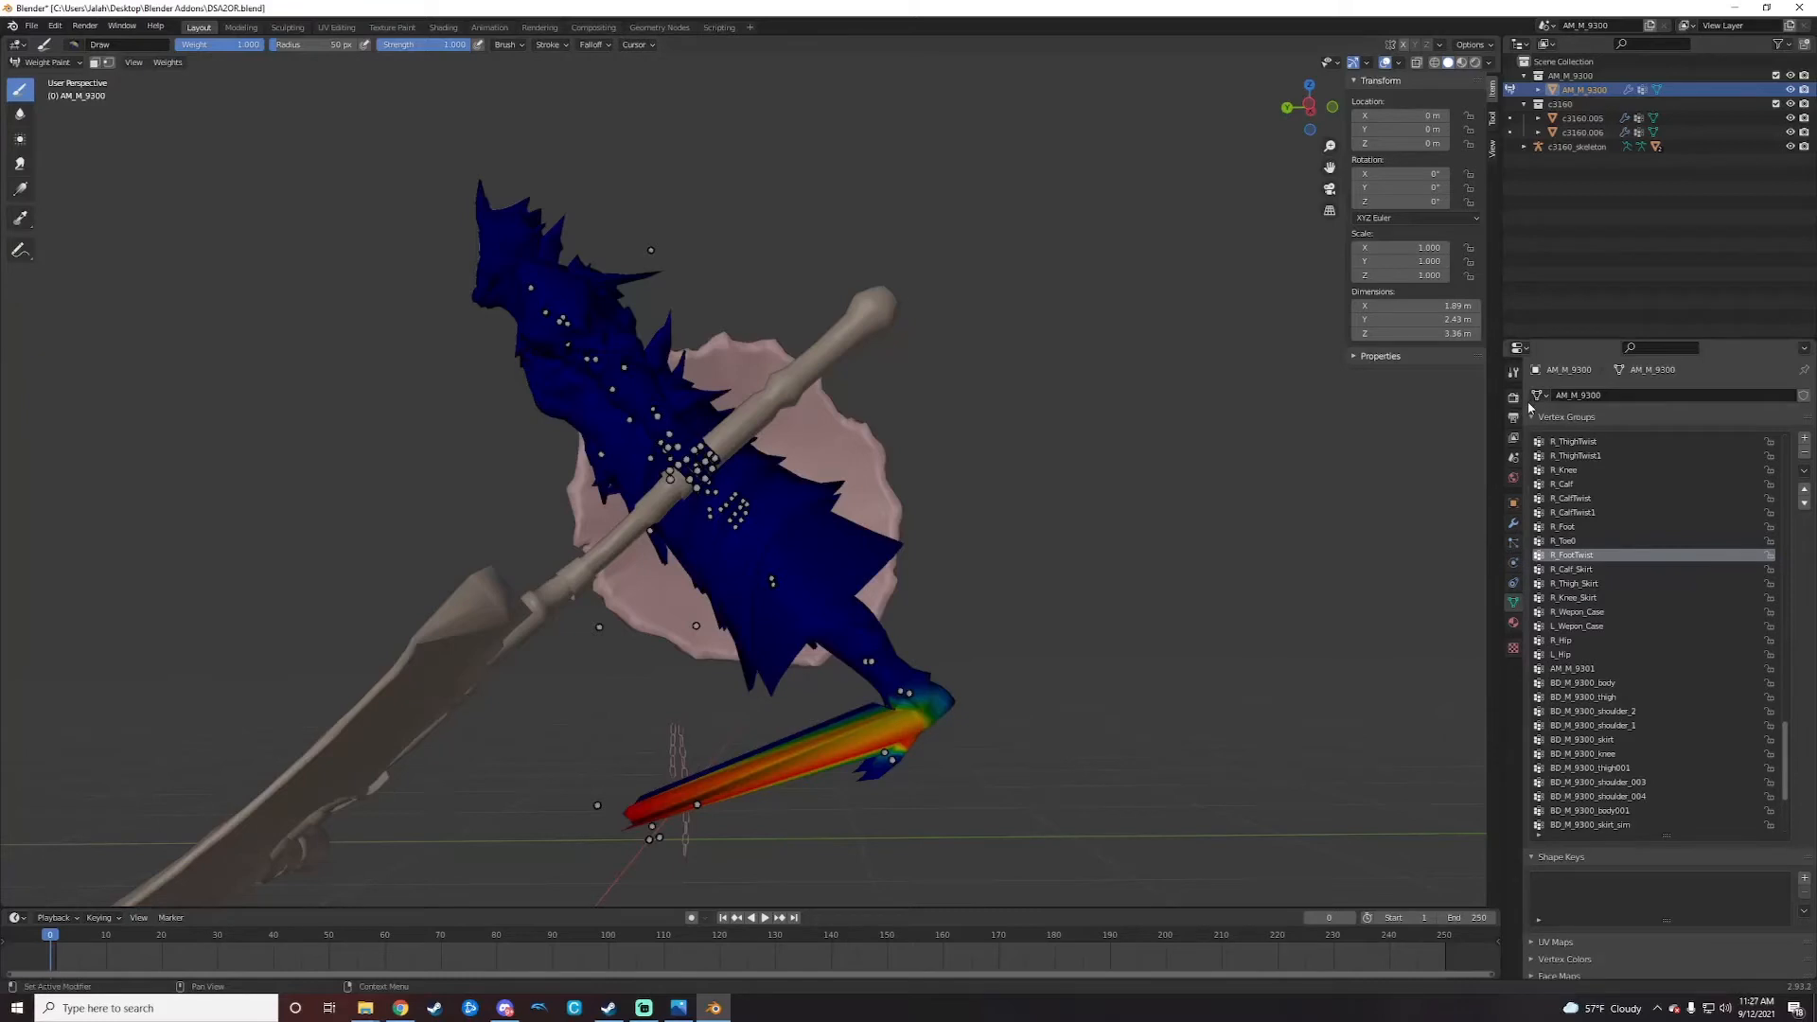
Step: Add a Vertex Weight Mix modifier to the body mesh and set its Vertex Group A to R_Foot
{"action": "left_click", "coordinate": [1514, 526]}
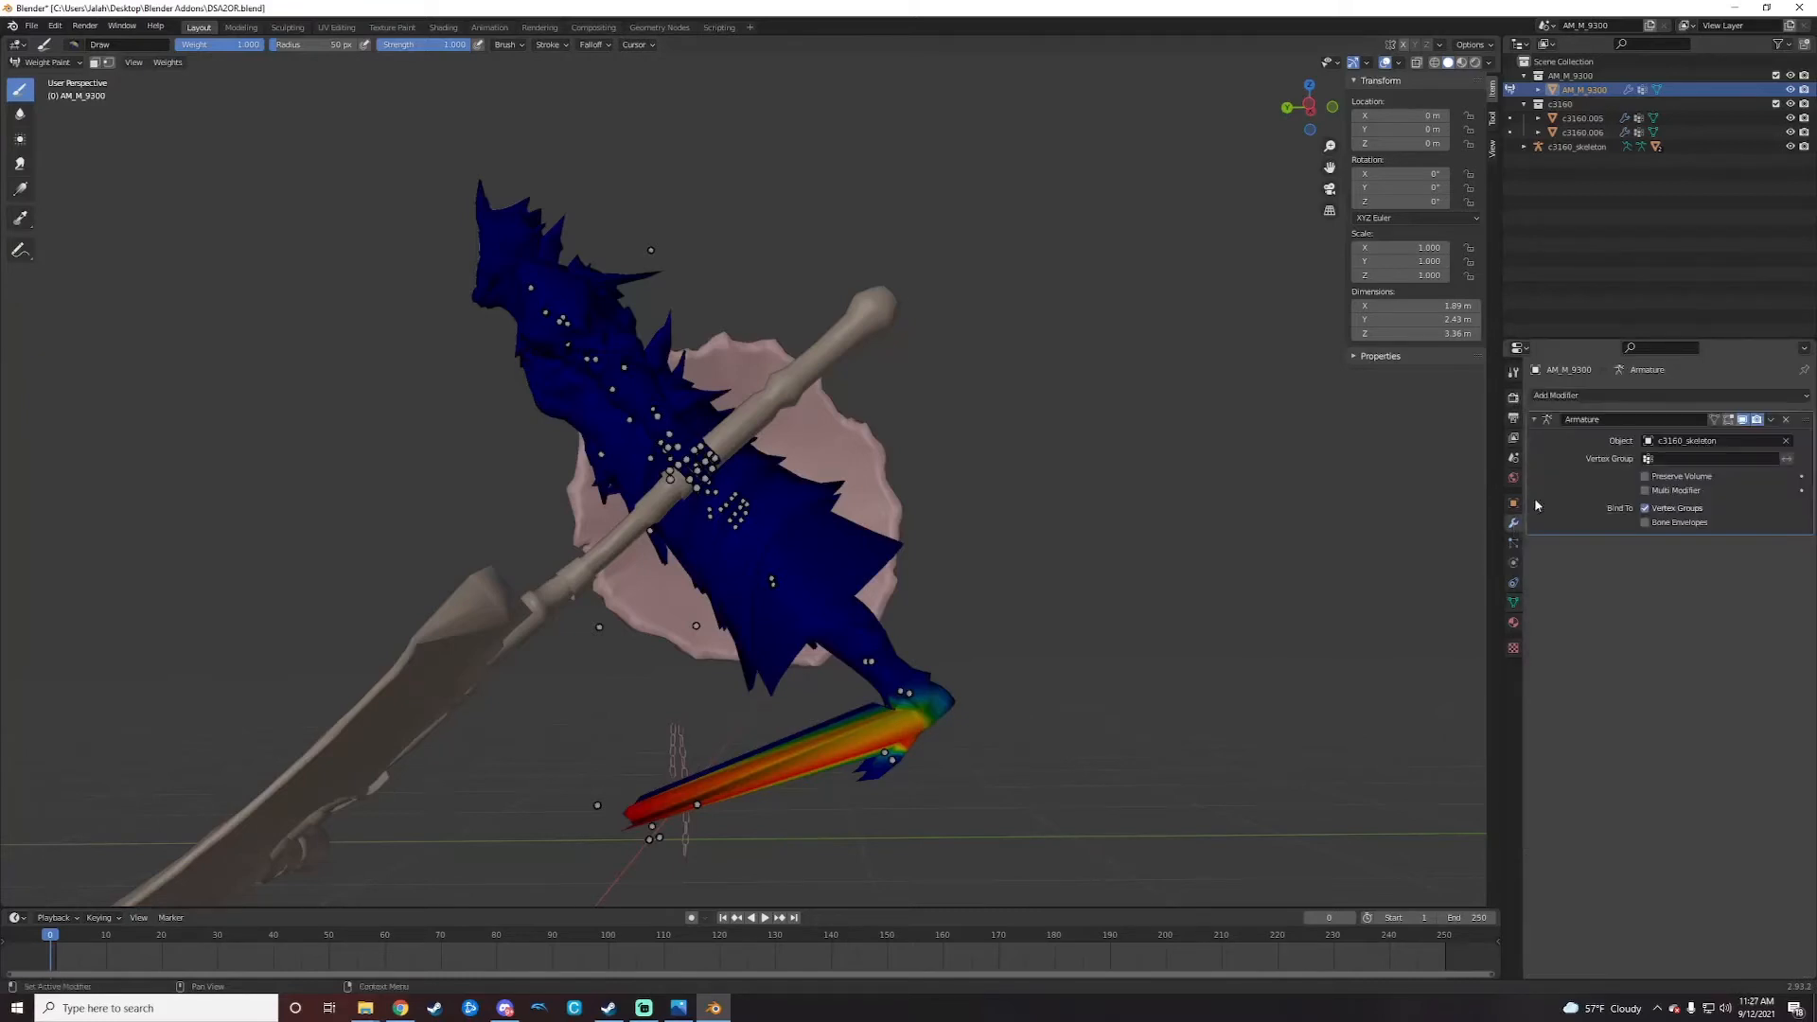
{"action": "left_click", "coordinate": [1630, 395]}
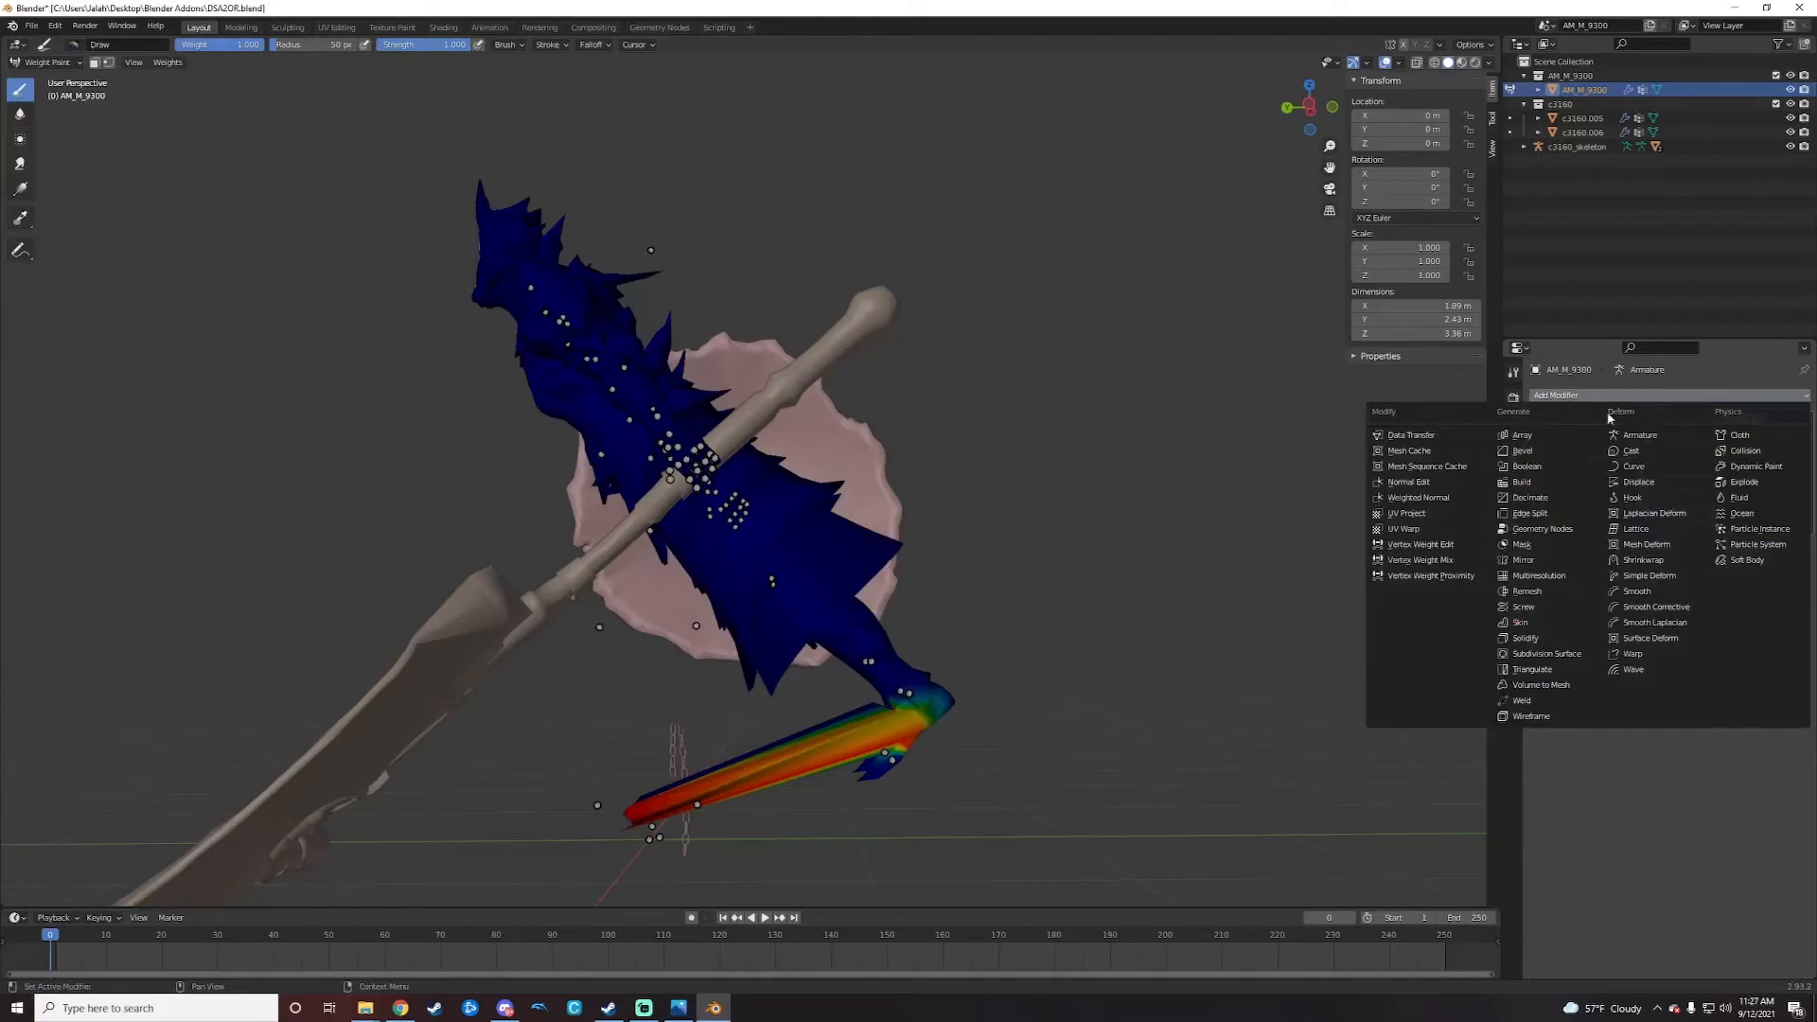
{"action": "left_click", "coordinate": [1442, 562]}
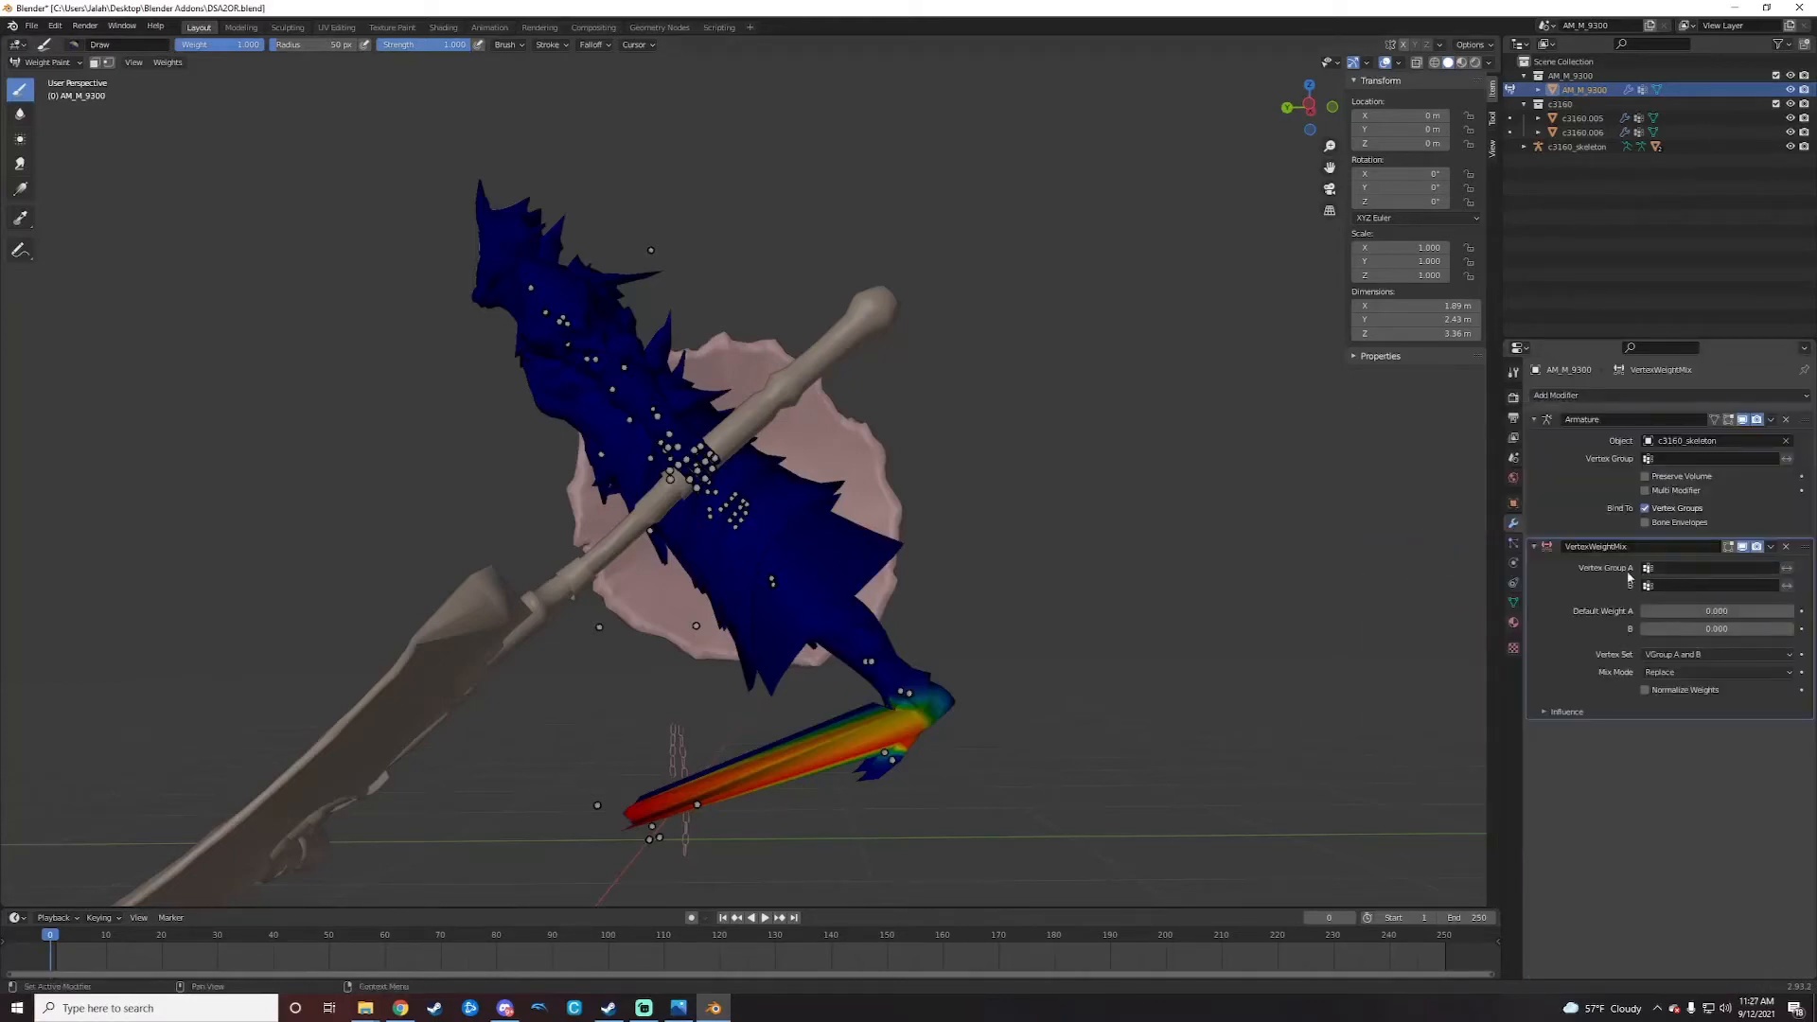
{"action": "left_click", "coordinate": [1682, 569]}
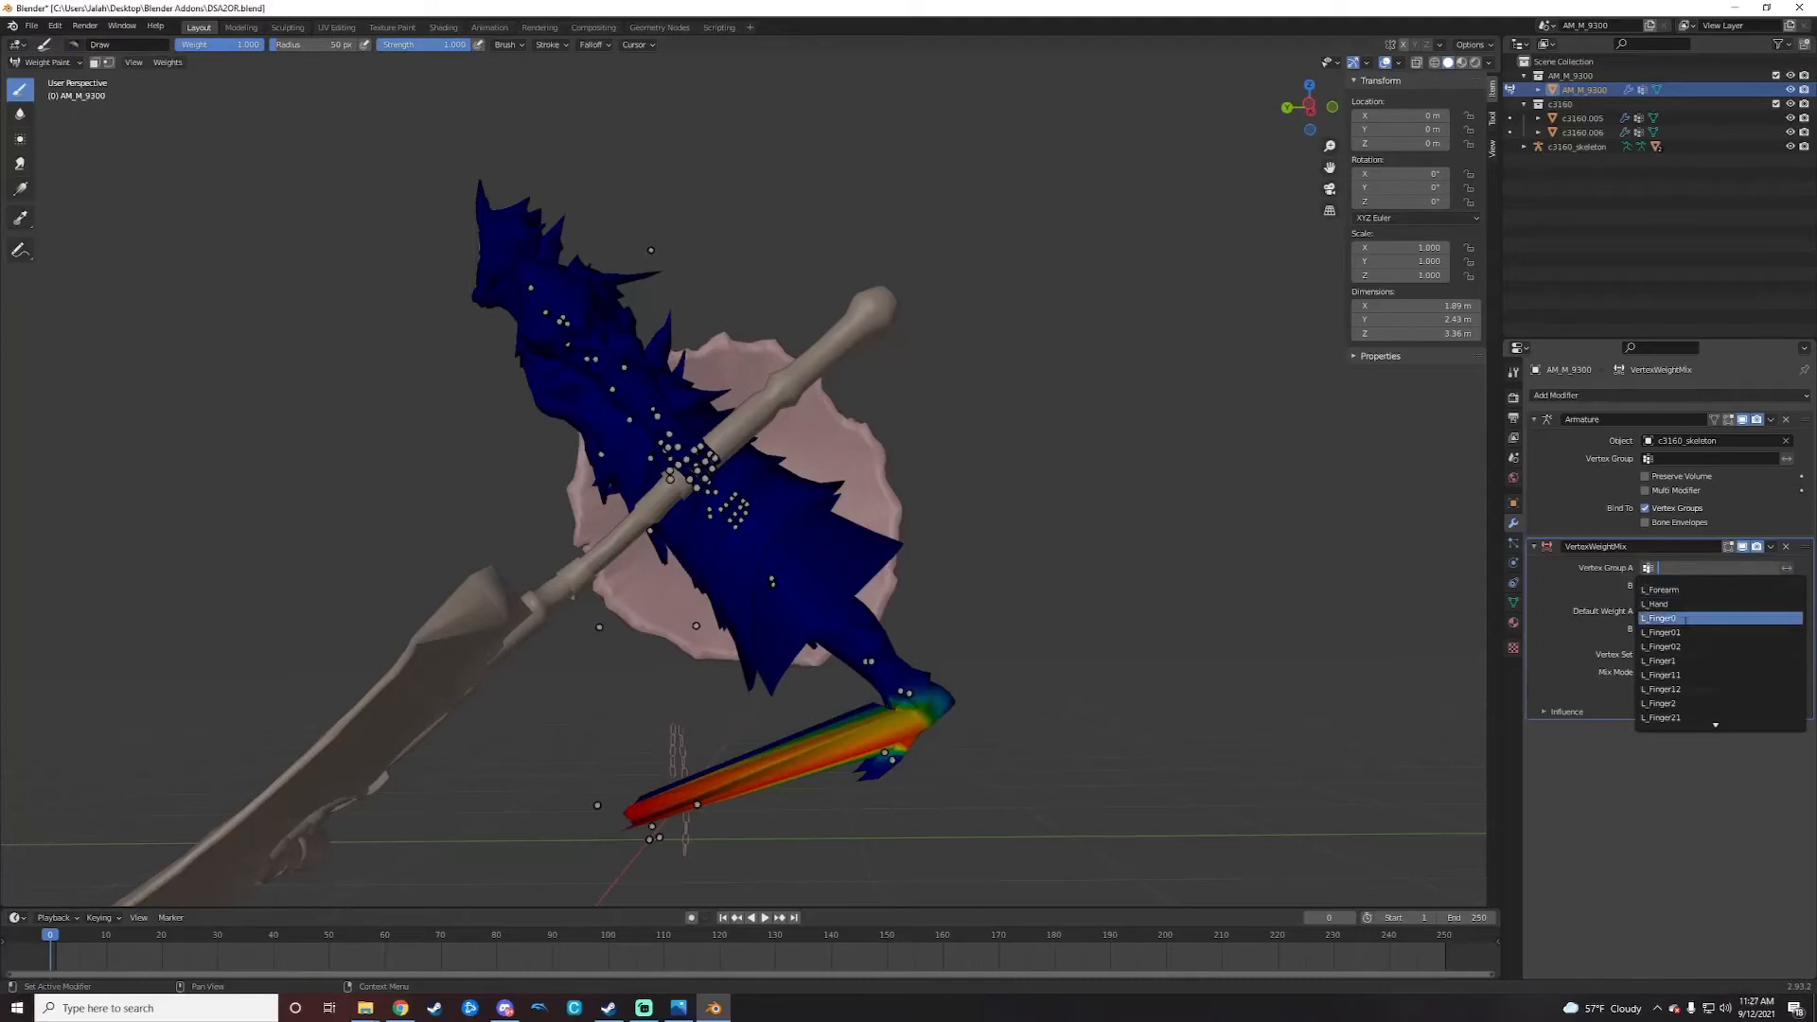
{"action": "scroll", "coordinate": [1688, 690], "scroll_direction": "down", "scroll_amount": 11}
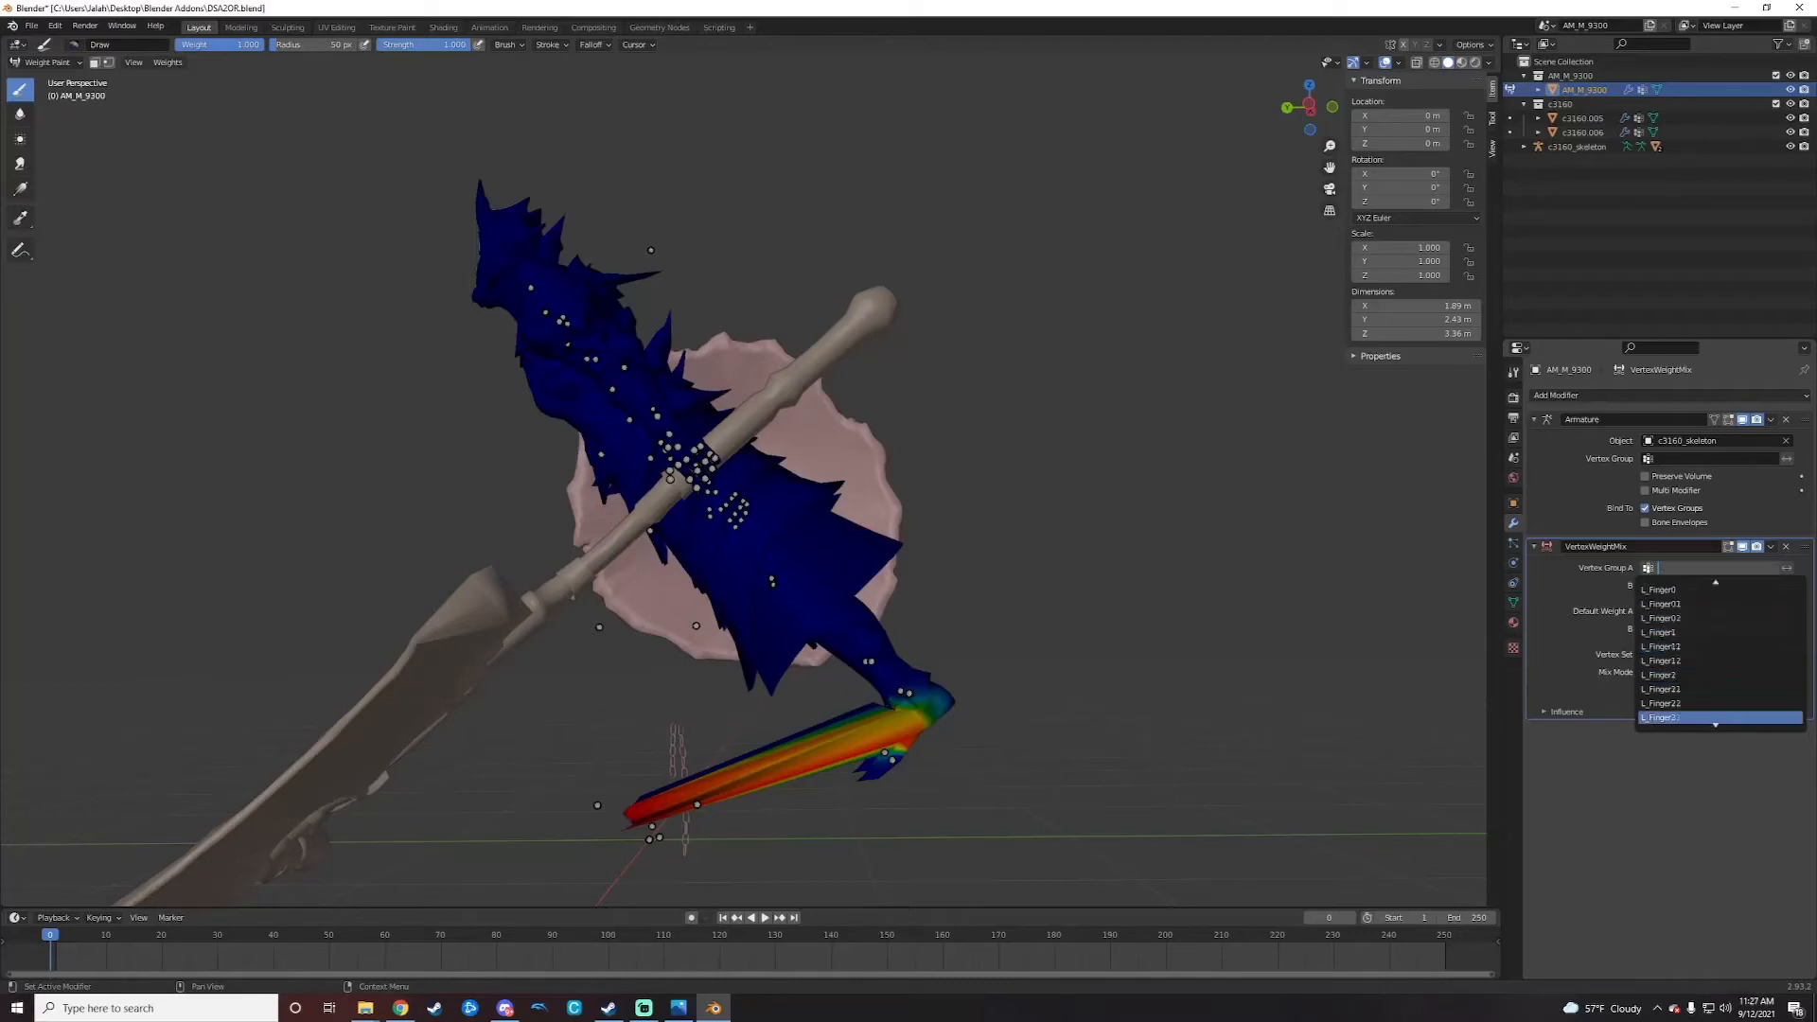
{"action": "scroll", "coordinate": [1687, 689], "scroll_direction": "down", "scroll_amount": 10}
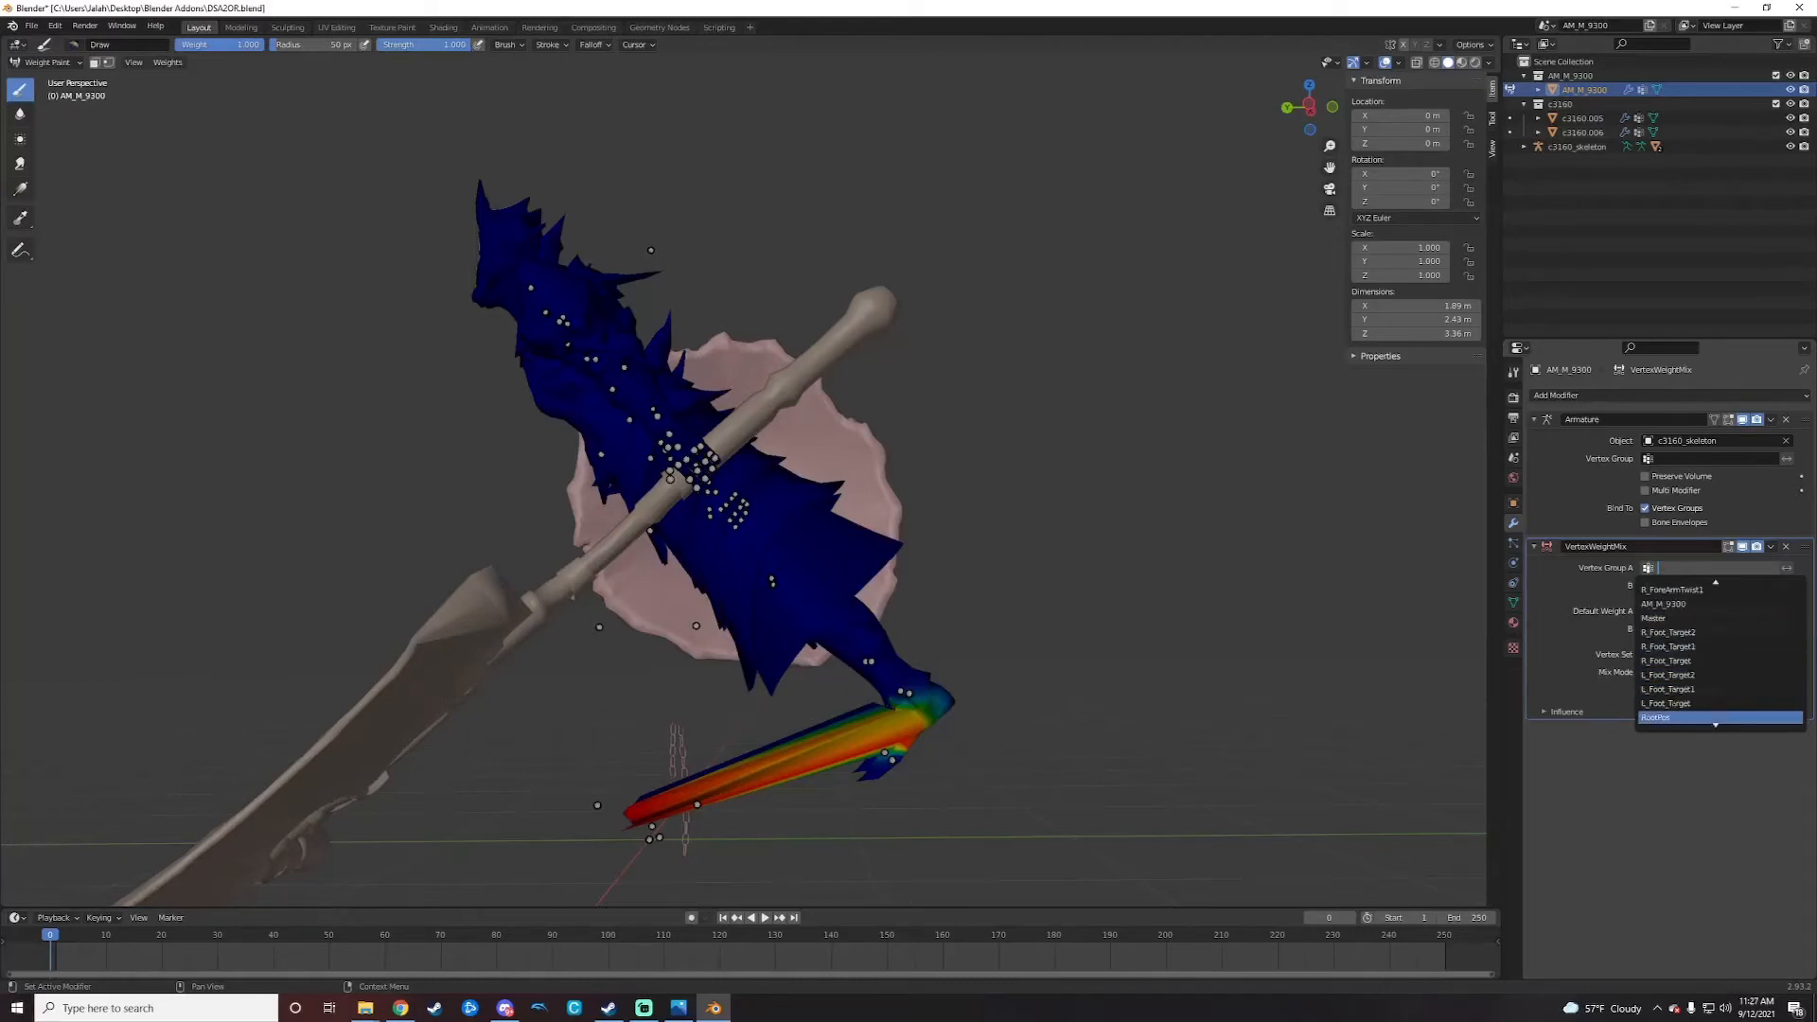
{"action": "scroll", "coordinate": [1688, 689], "scroll_direction": "down", "scroll_amount": 10}
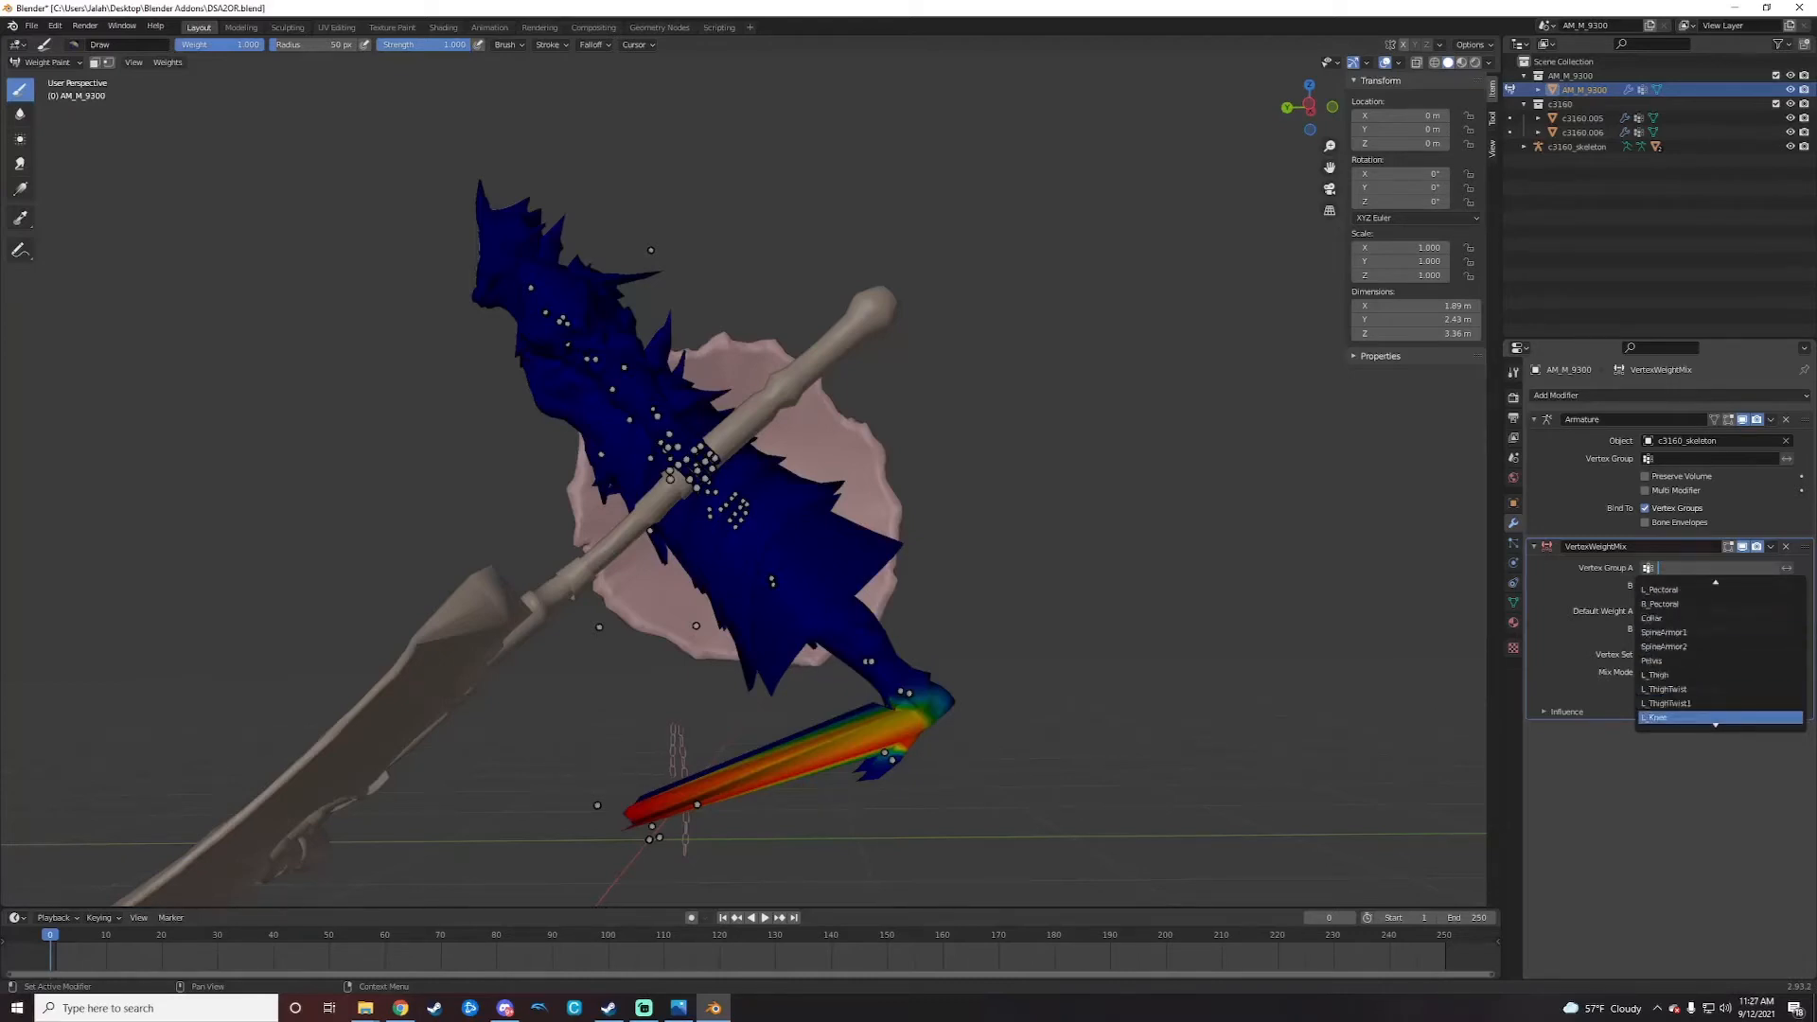
{"action": "scroll", "coordinate": [1688, 689], "scroll_direction": "down", "scroll_amount": 6}
{"action": "left_click", "coordinate": [1667, 717]}
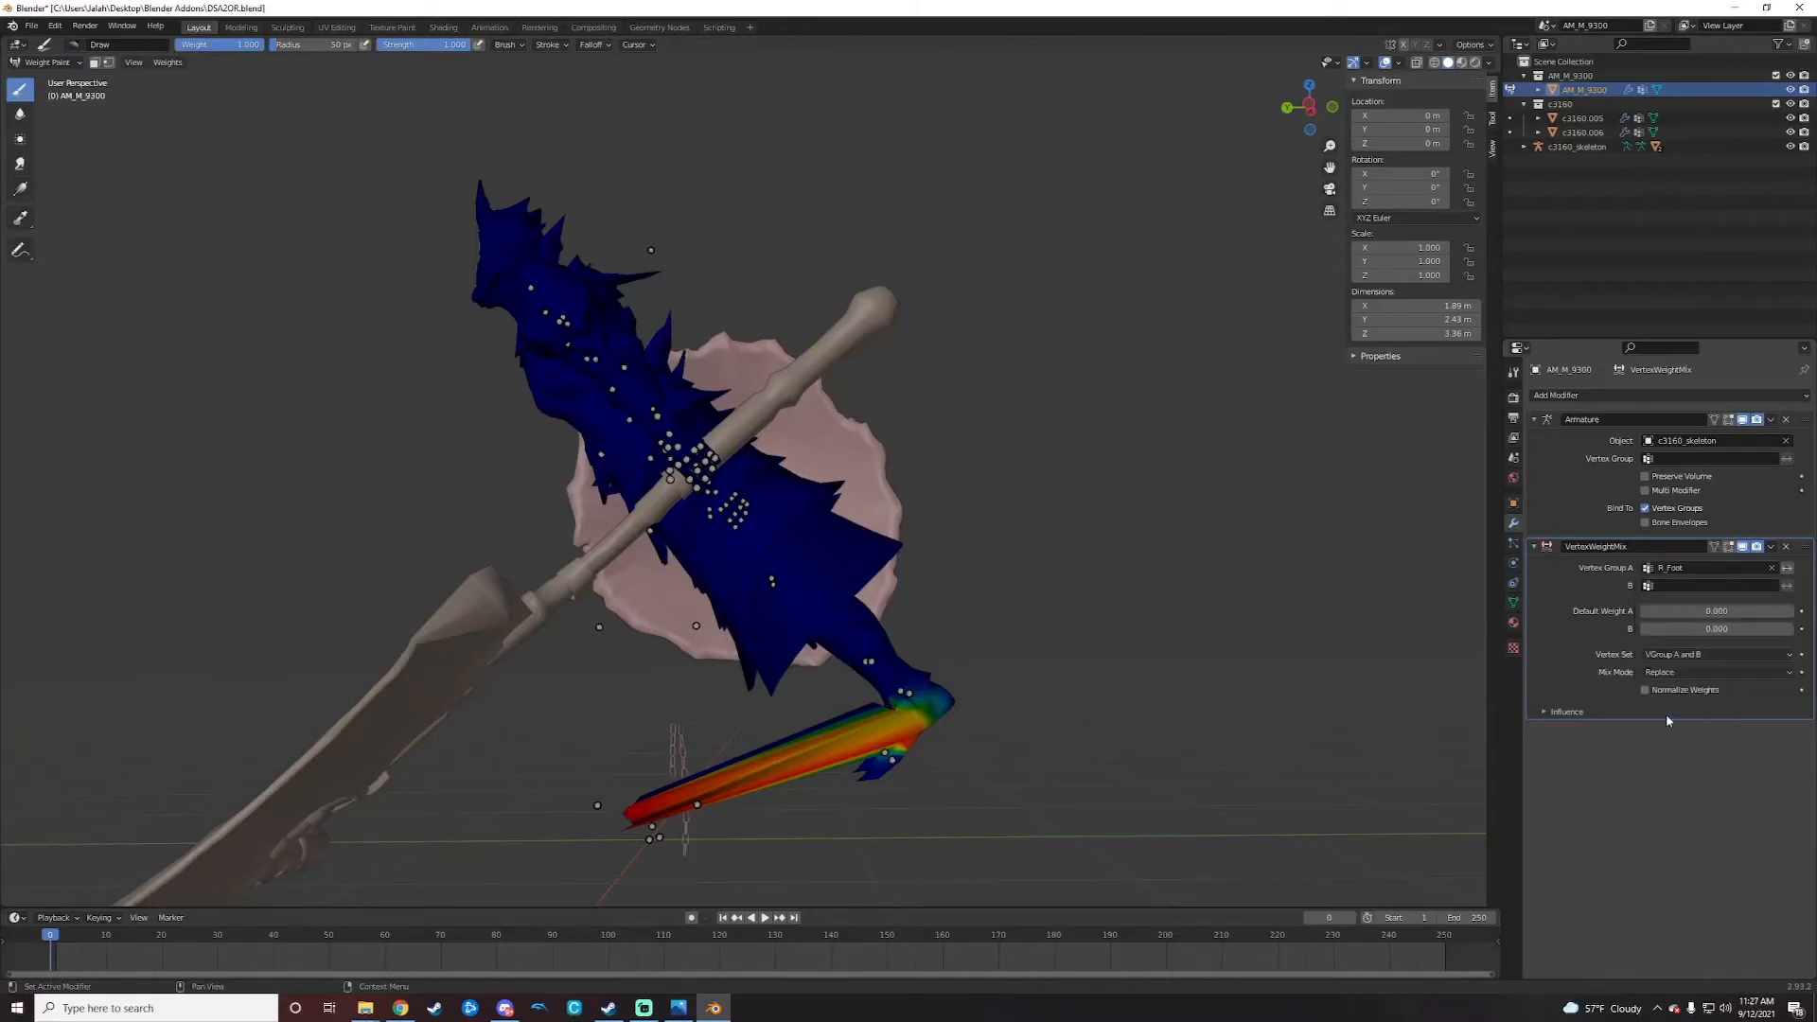
Step: Open the Vertex Group B choices of the Vertex Weight Mix modifier and browse to the right foot groups
{"action": "left_click", "coordinate": [1672, 591]}
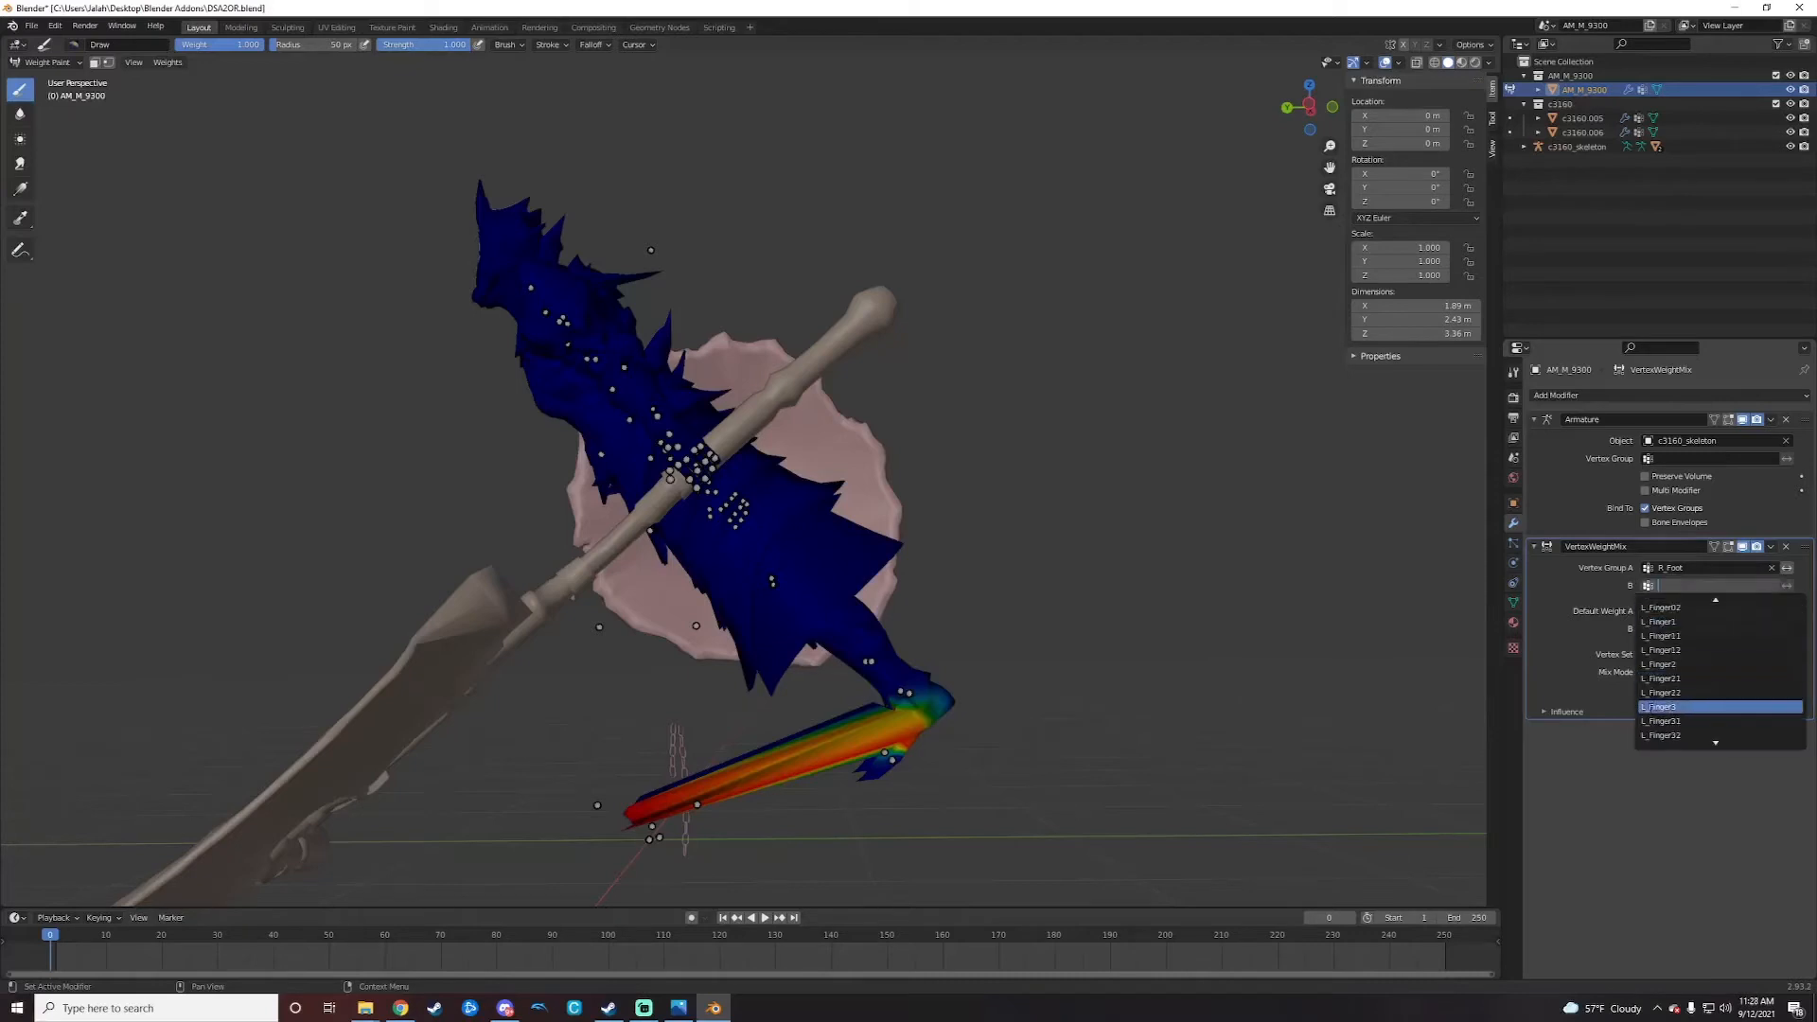
{"action": "scroll", "coordinate": [1721, 672], "scroll_direction": "down", "scroll_amount": 10}
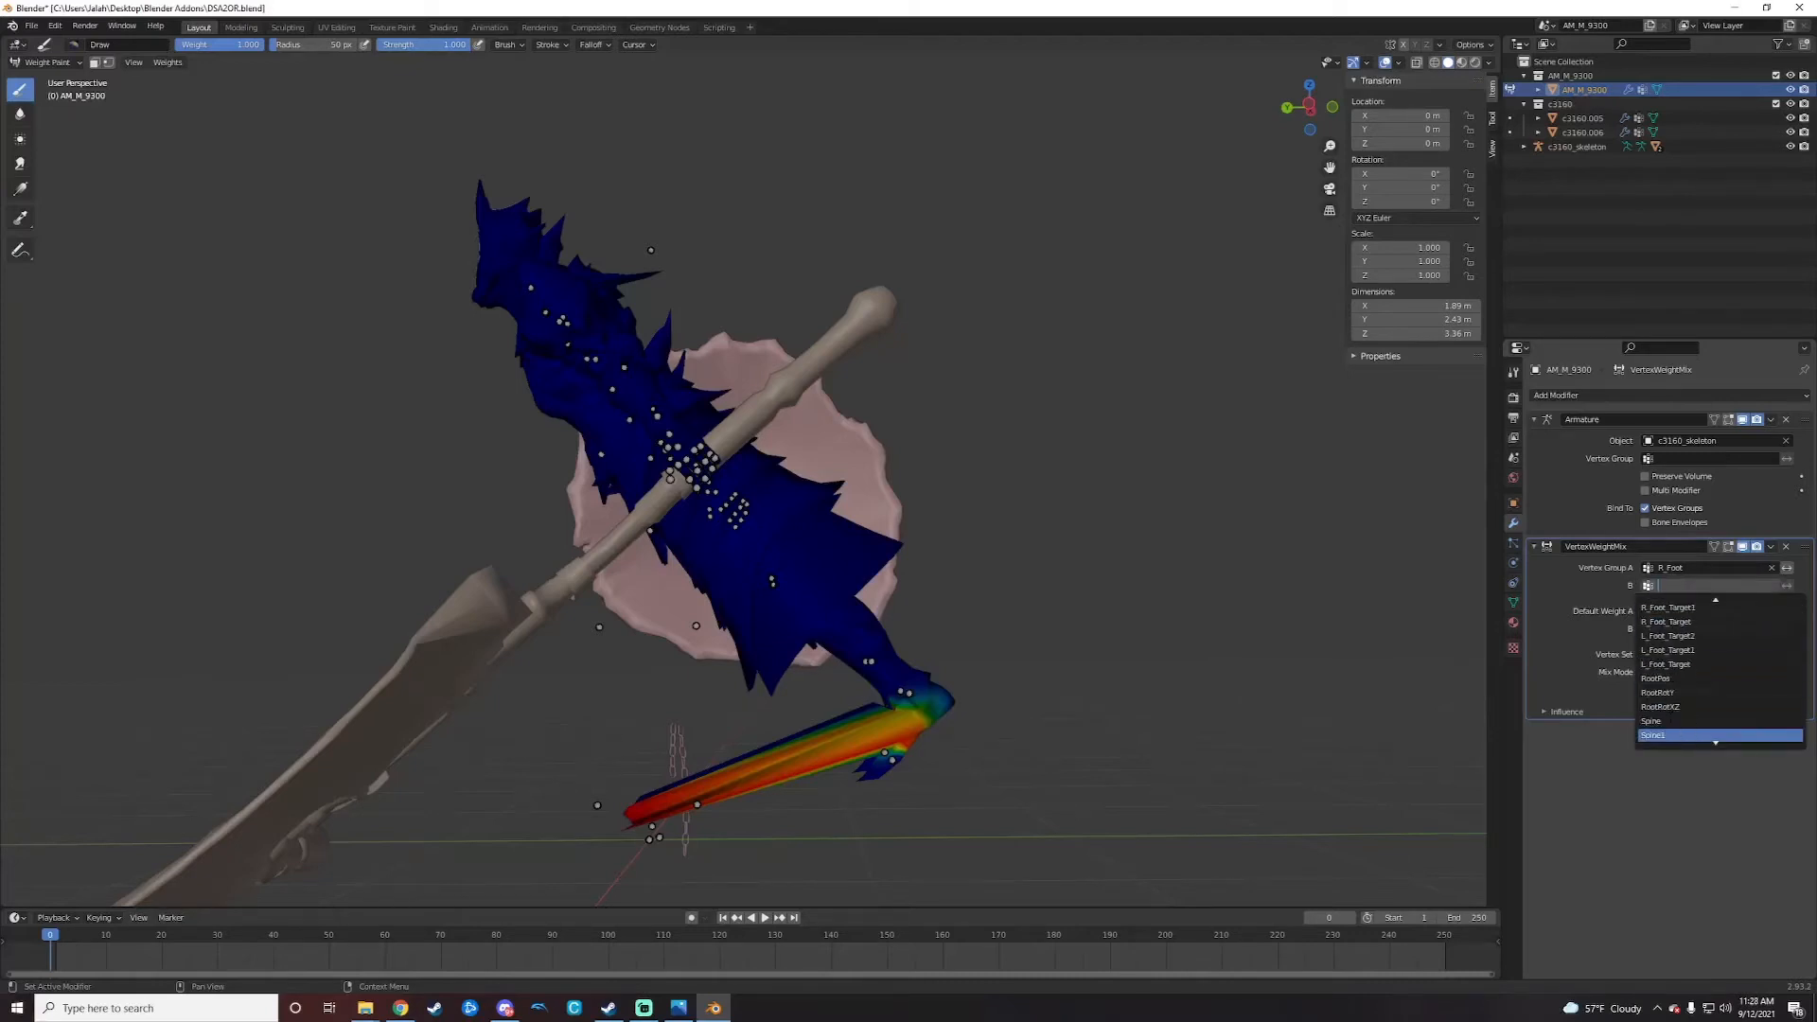
{"action": "scroll", "coordinate": [1721, 735], "scroll_direction": "down", "scroll_amount": 10}
{"action": "scroll", "coordinate": [1721, 672], "scroll_direction": "down", "scroll_amount": 10}
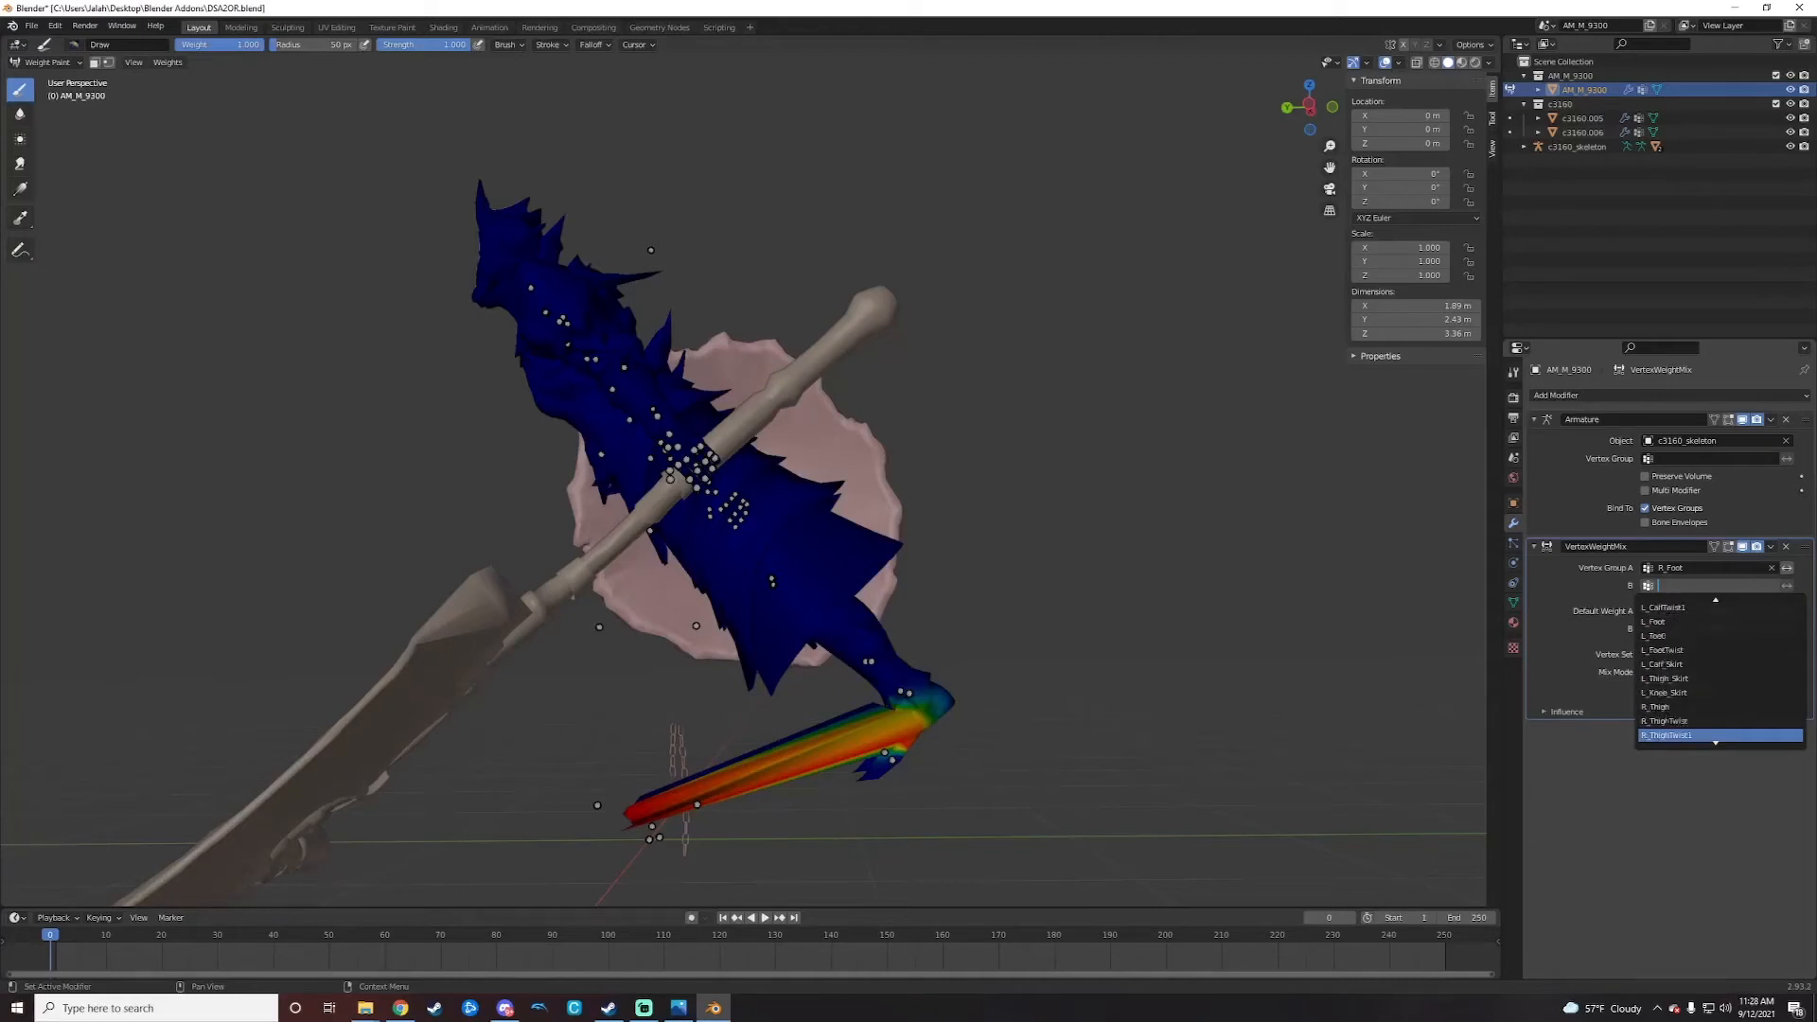
{"action": "scroll", "coordinate": [1721, 672], "scroll_direction": "down", "scroll_amount": 10}
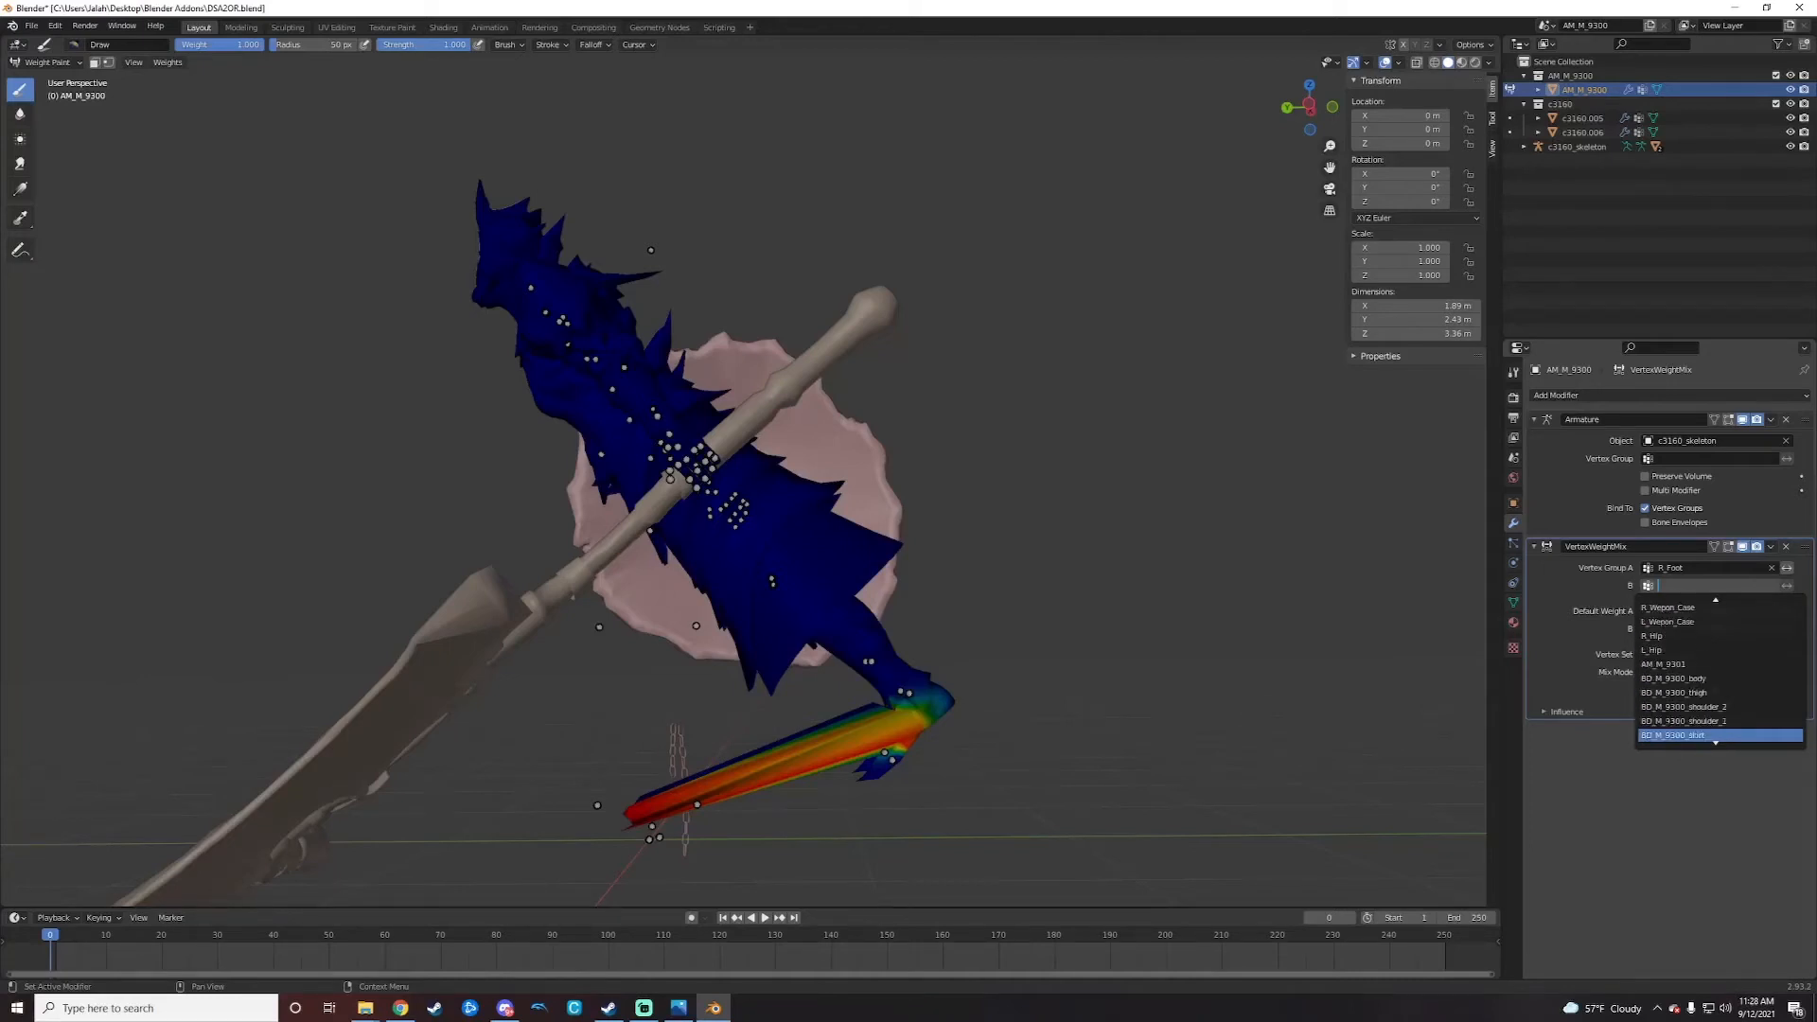
{"action": "scroll", "coordinate": [1680, 651], "scroll_direction": "up", "scroll_amount": 6}
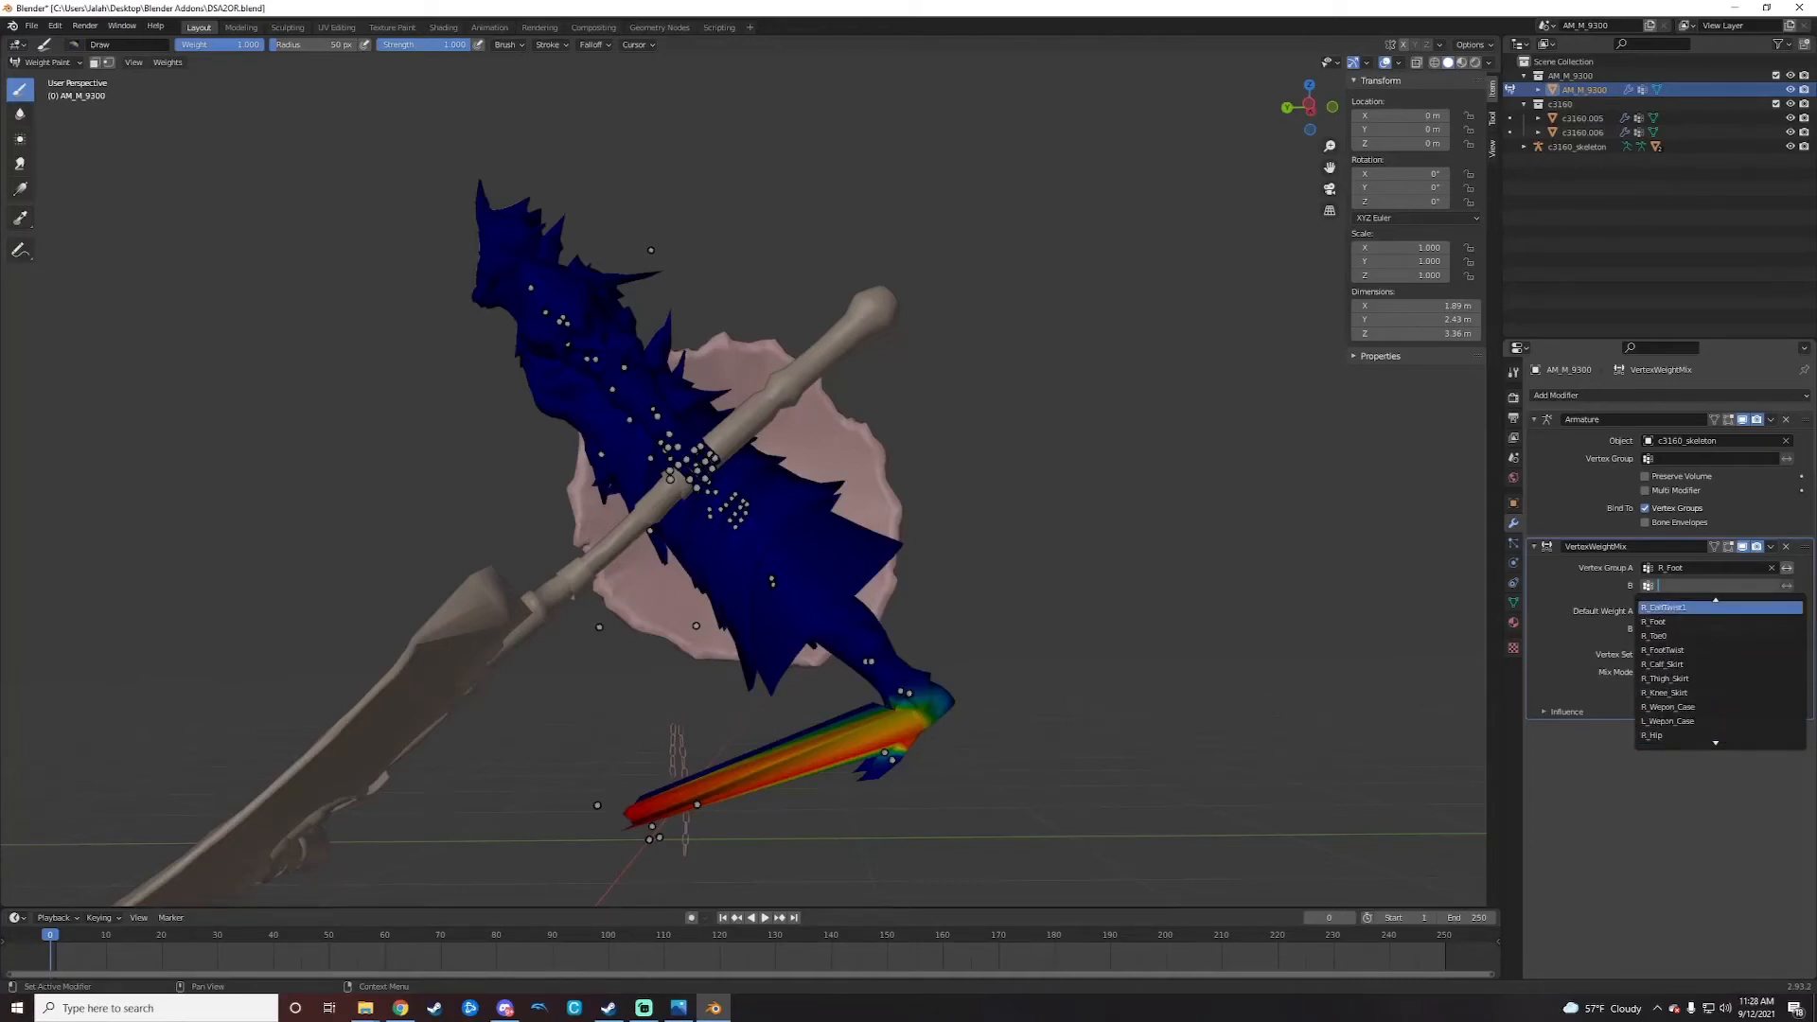
Step: Set the Vertex Weight Mix's group B to R_FootTwist, vertex set to All and mix mode to Add, and apply the modifier
{"action": "left_click", "coordinate": [1681, 650]}
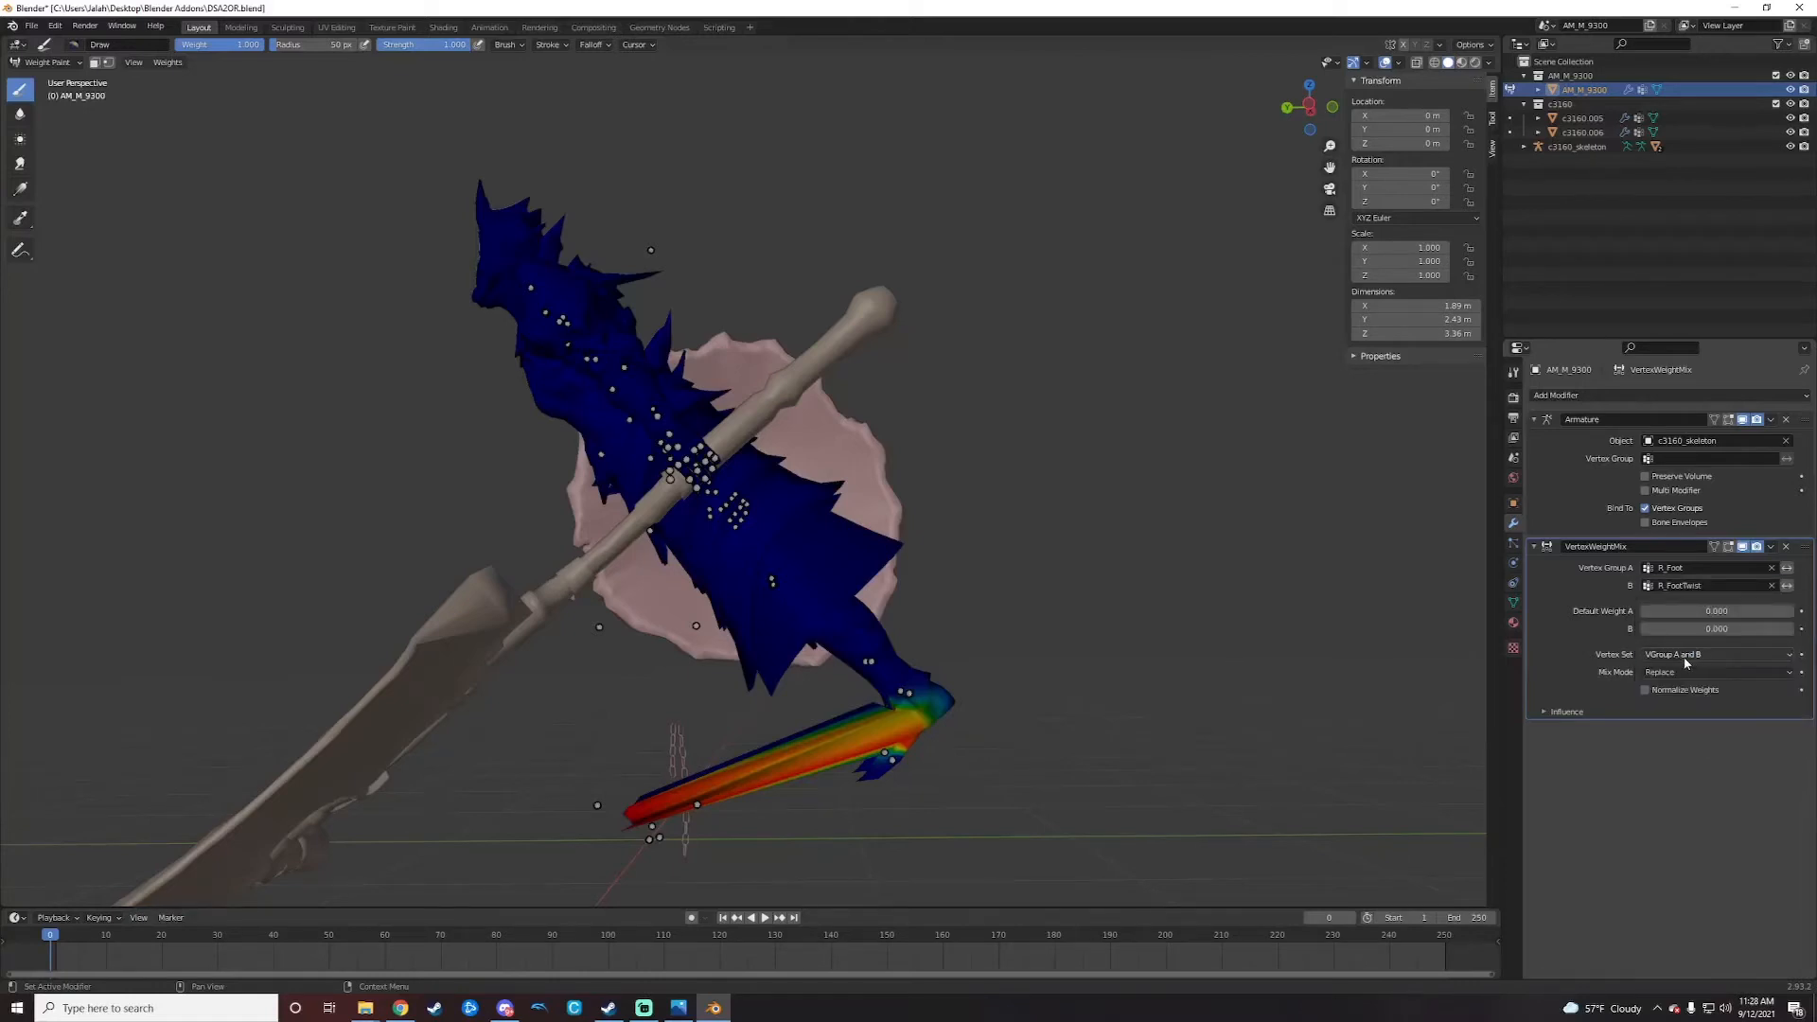
{"action": "left_click", "coordinate": [1681, 654]}
{"action": "left_click", "coordinate": [1656, 676]}
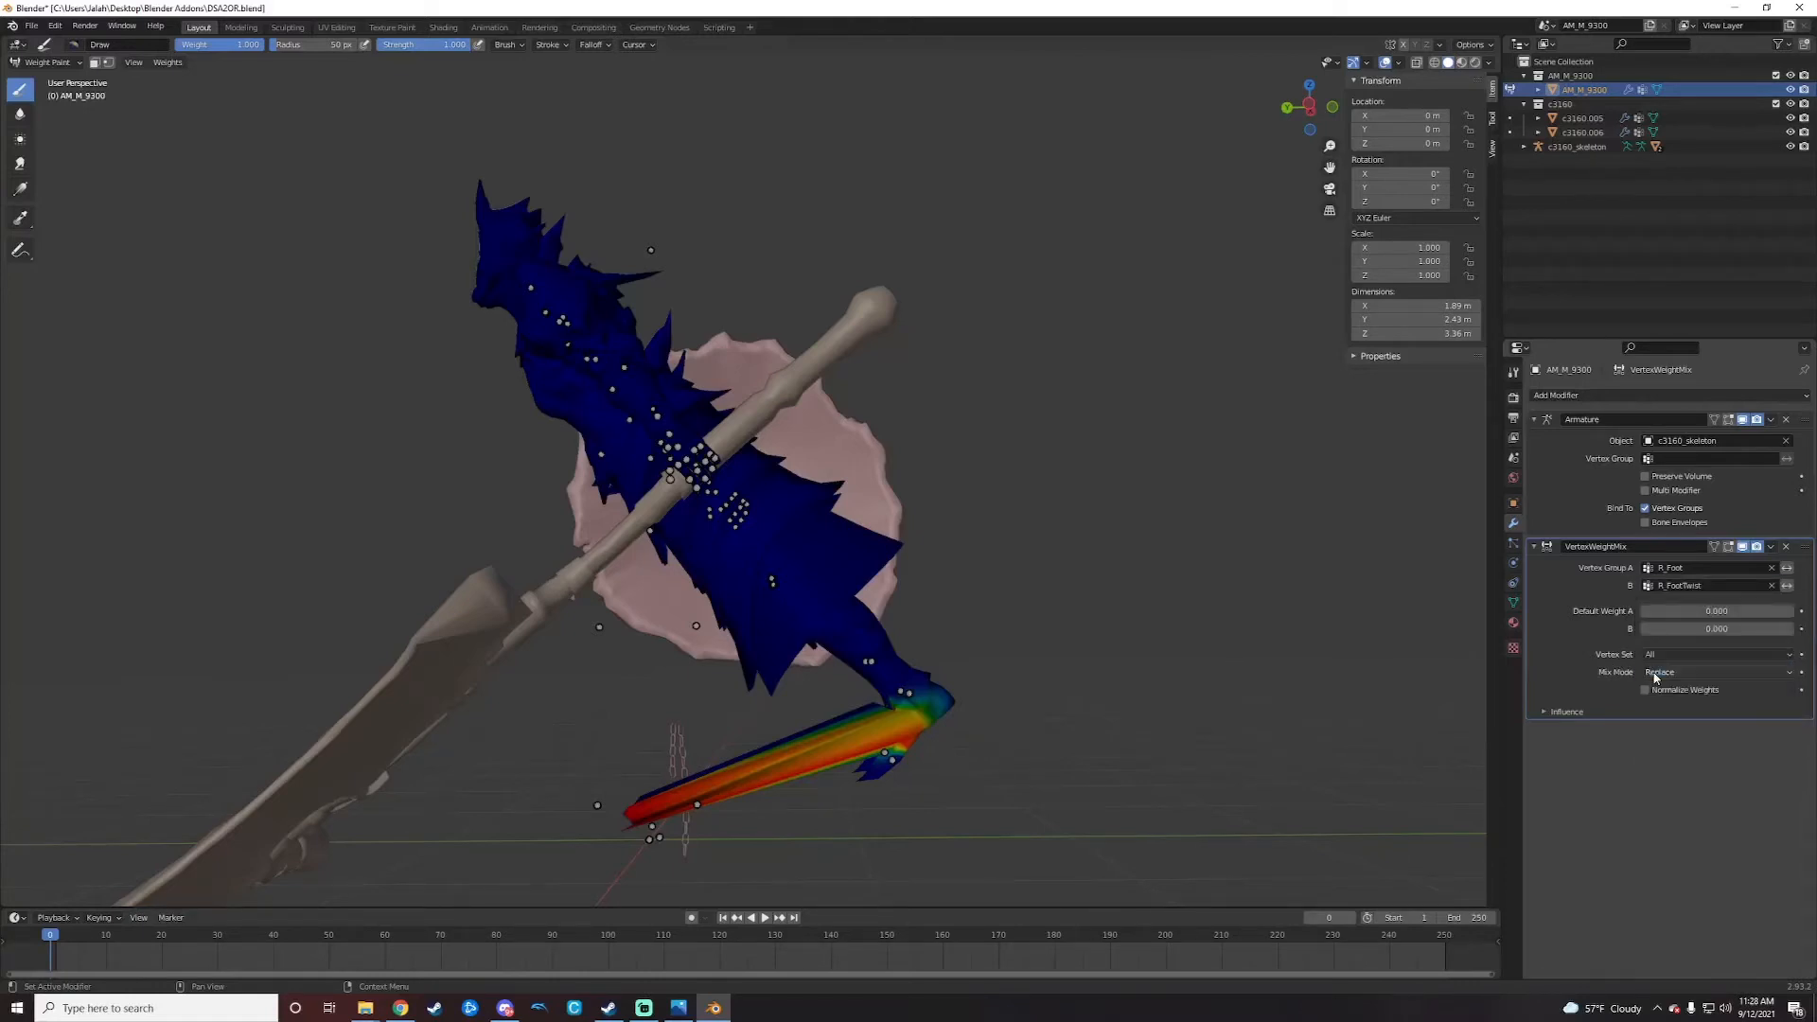
{"action": "left_click", "coordinate": [1656, 673]}
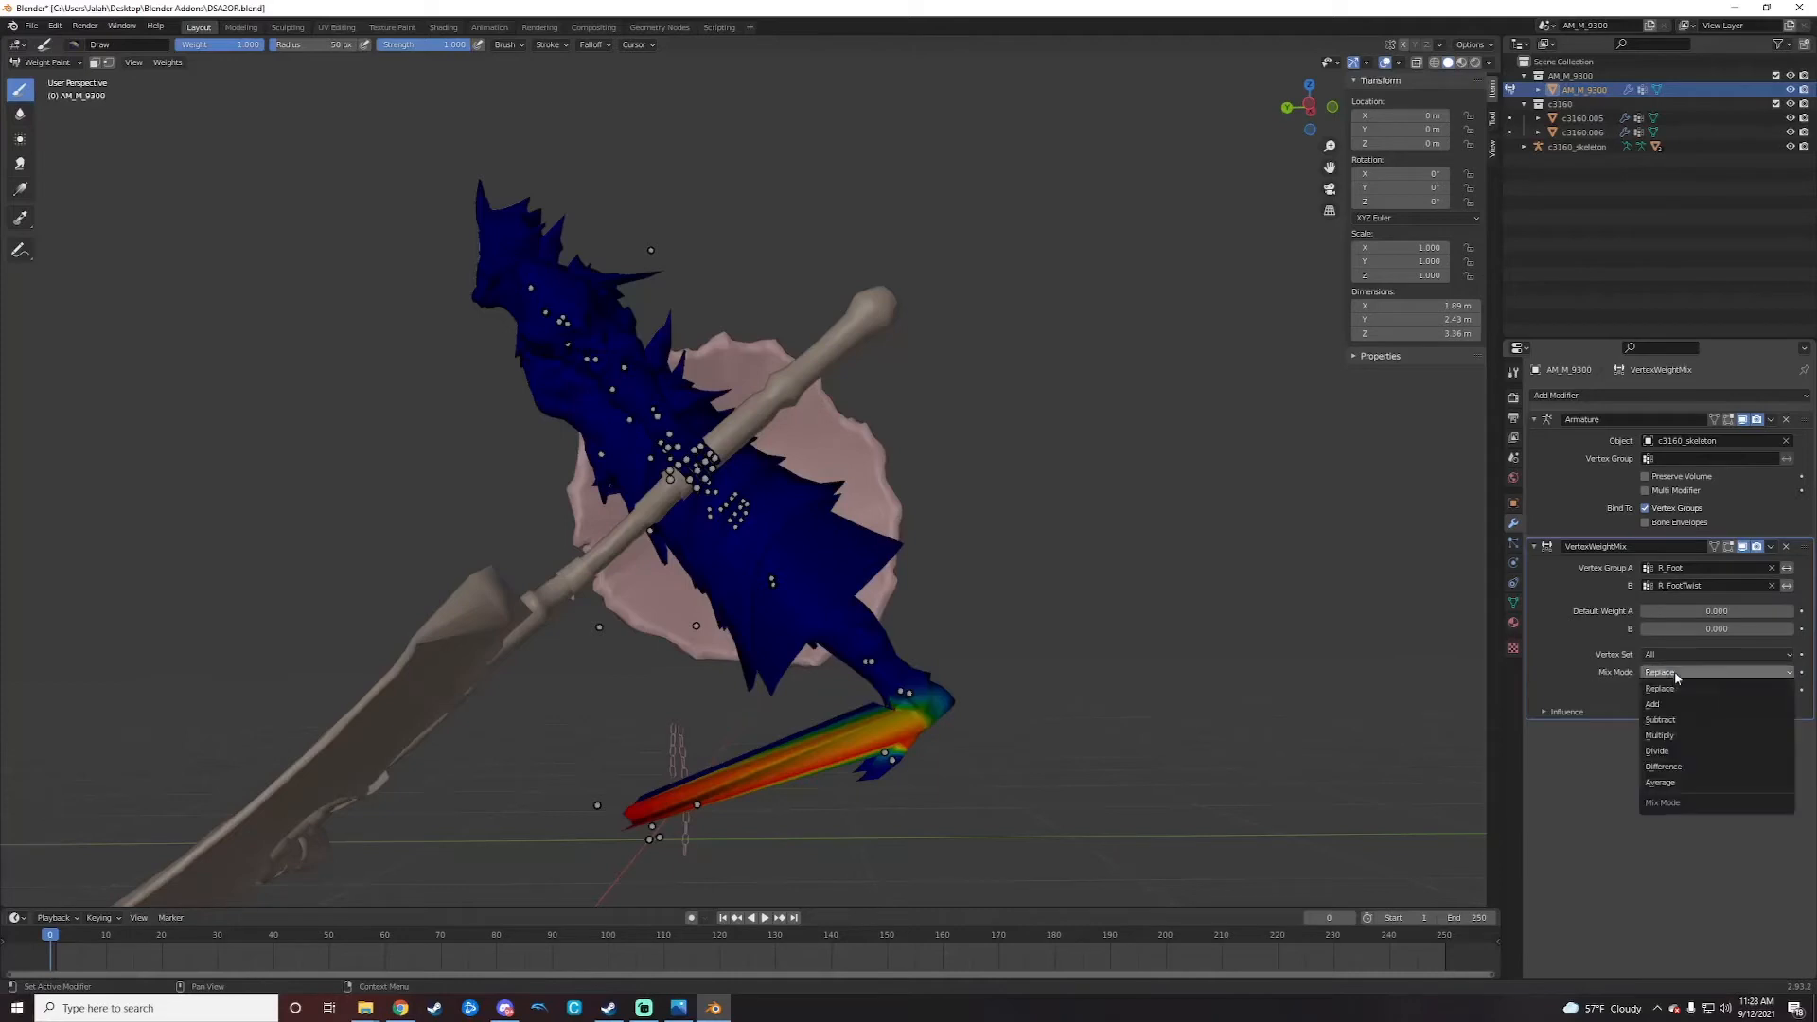
{"action": "left_click", "coordinate": [1663, 707]}
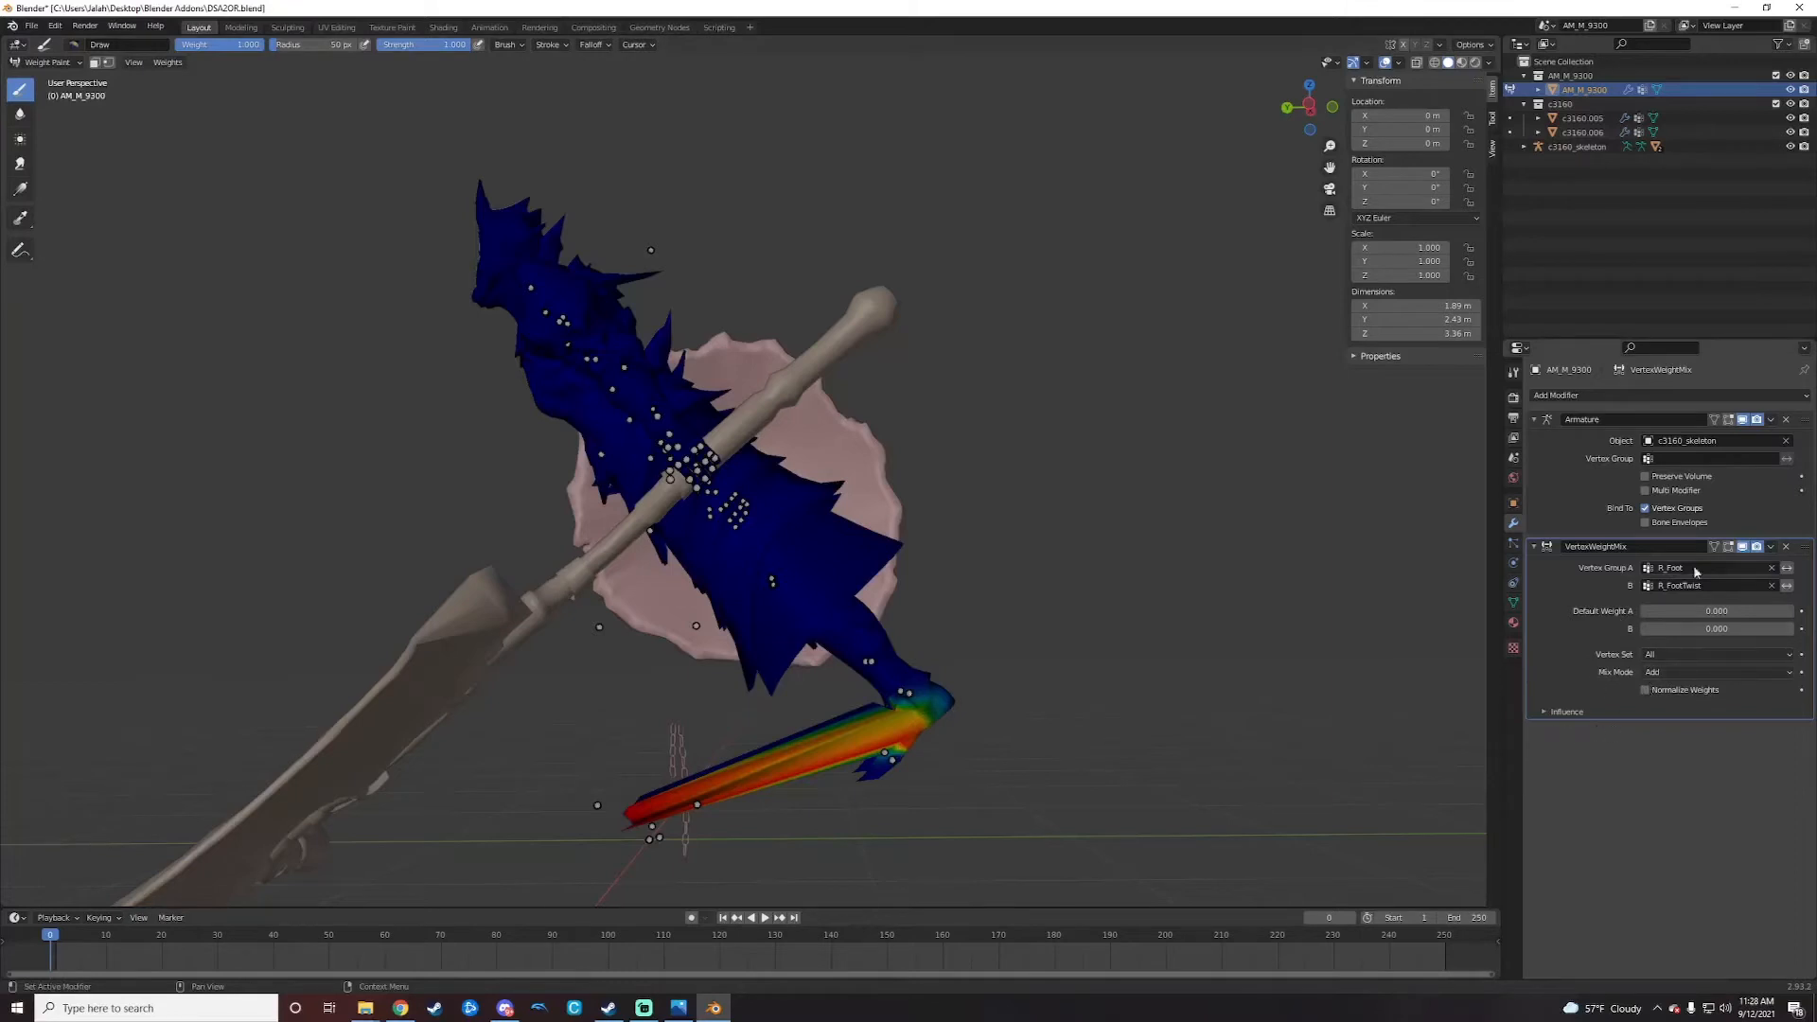
{"action": "left_click", "coordinate": [1772, 547]}
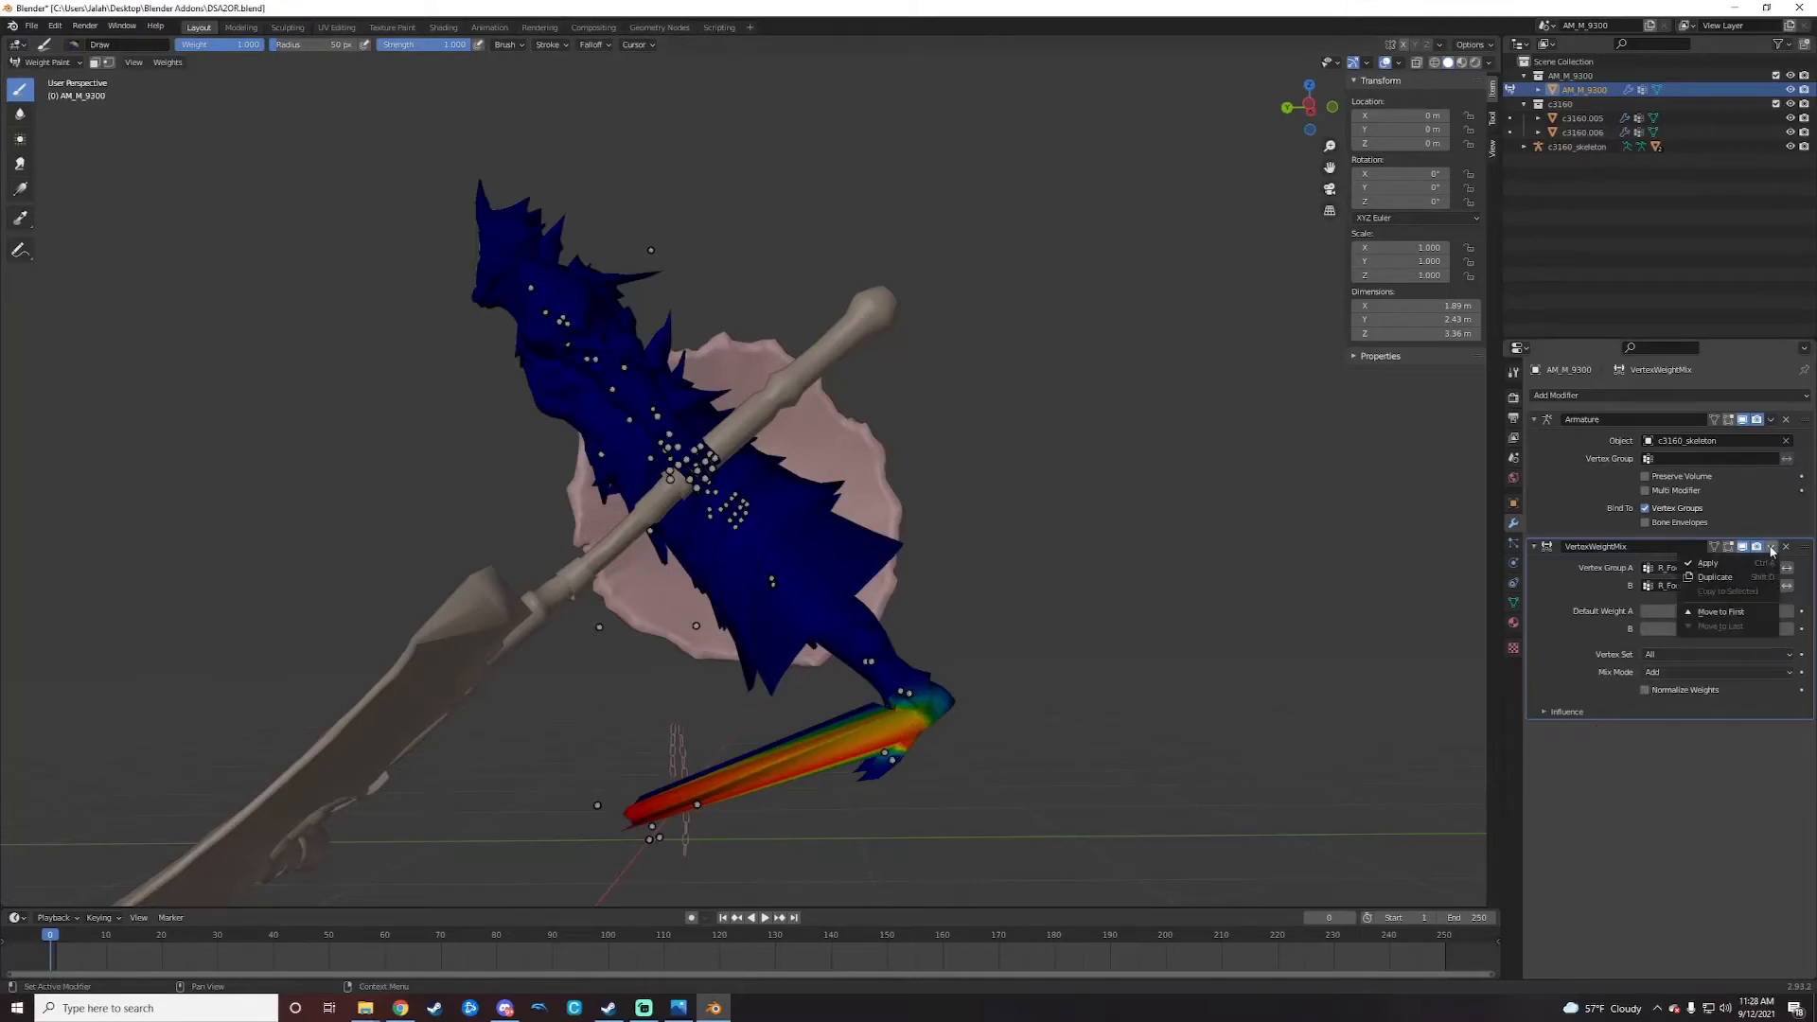
{"action": "left_click", "coordinate": [1709, 563]}
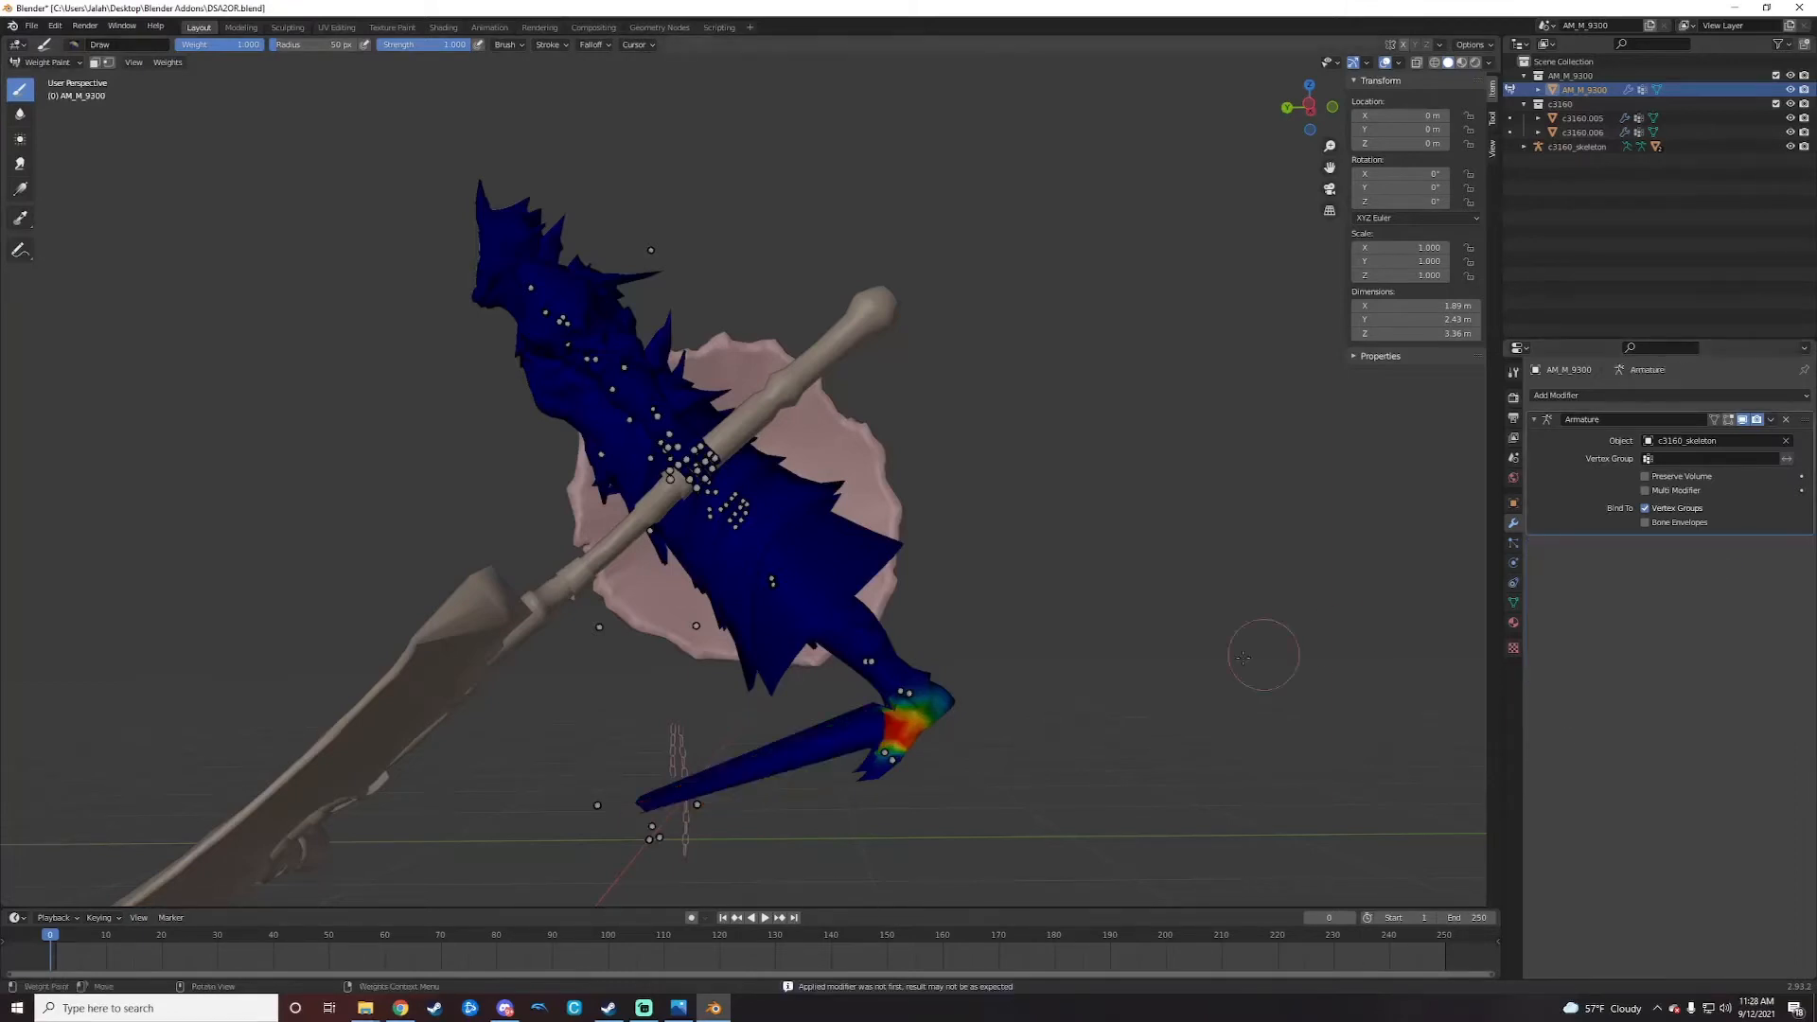
Step: Delete the R_FootTwist vertex group and display the R_Foot weights on the leg
{"action": "middle_click_drag", "start_coordinate": [821, 708], "coordinate": [900, 729]}
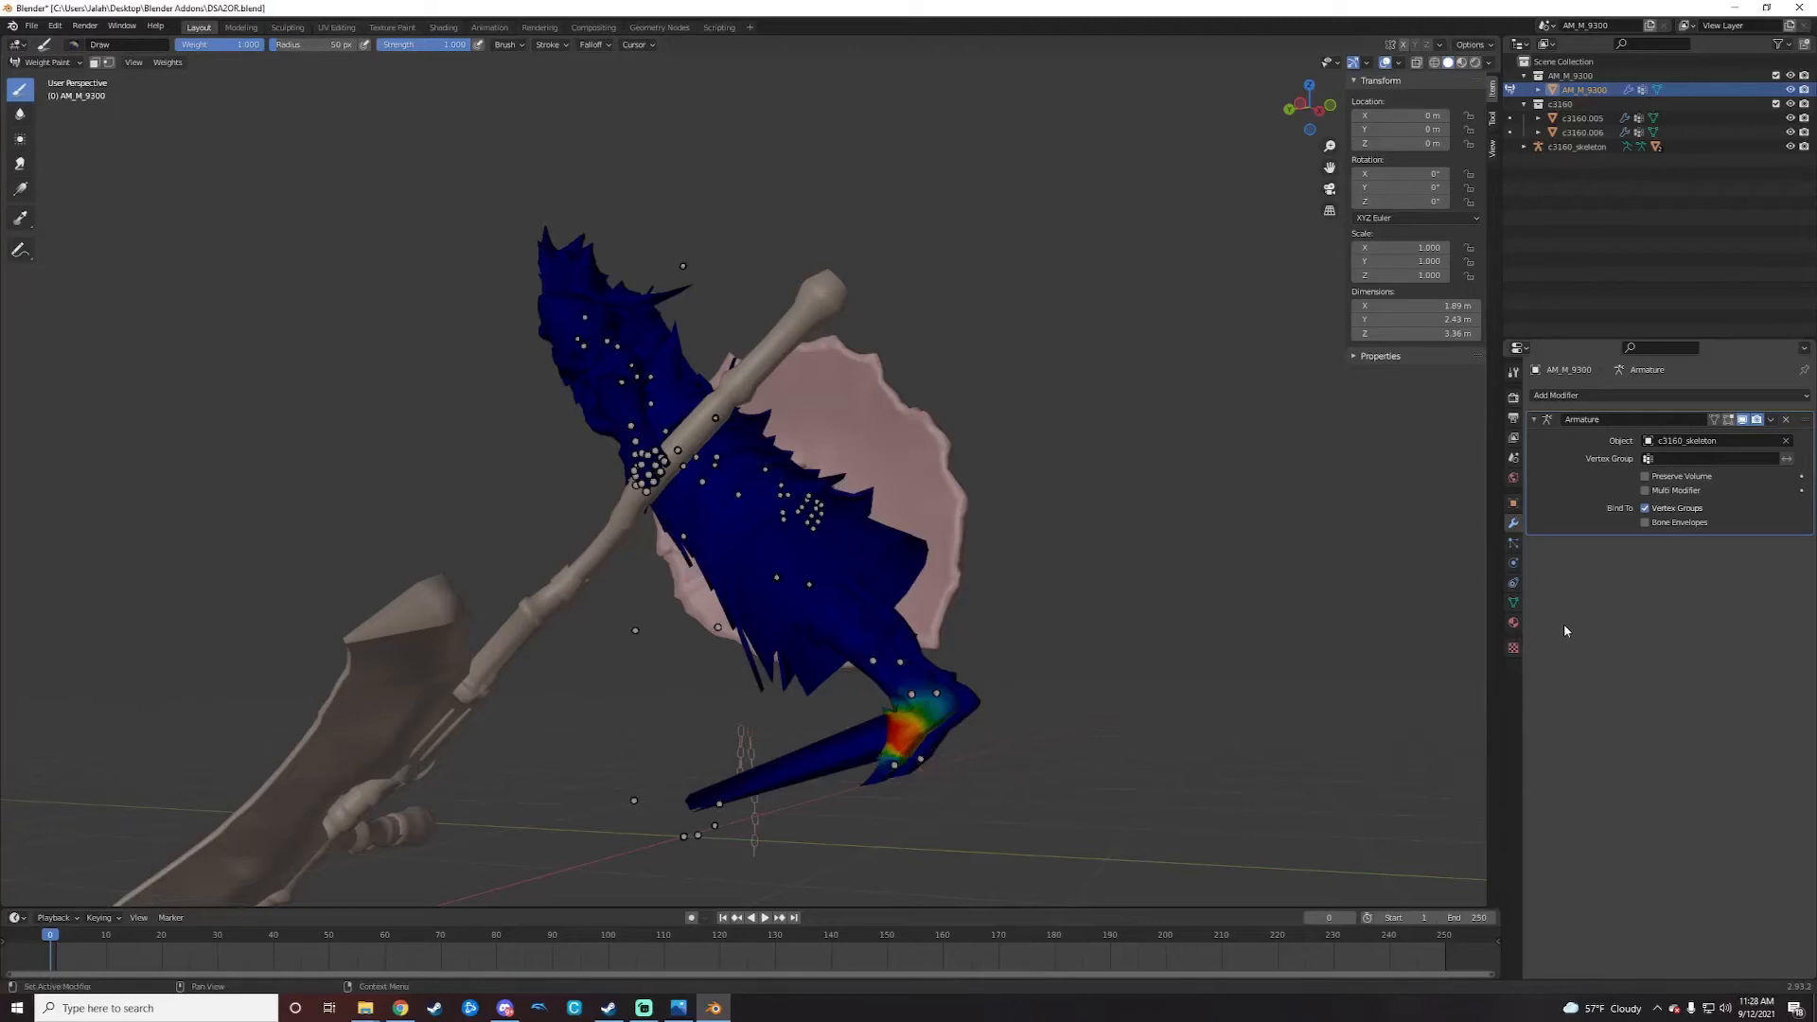
{"action": "left_click", "coordinate": [1514, 604]}
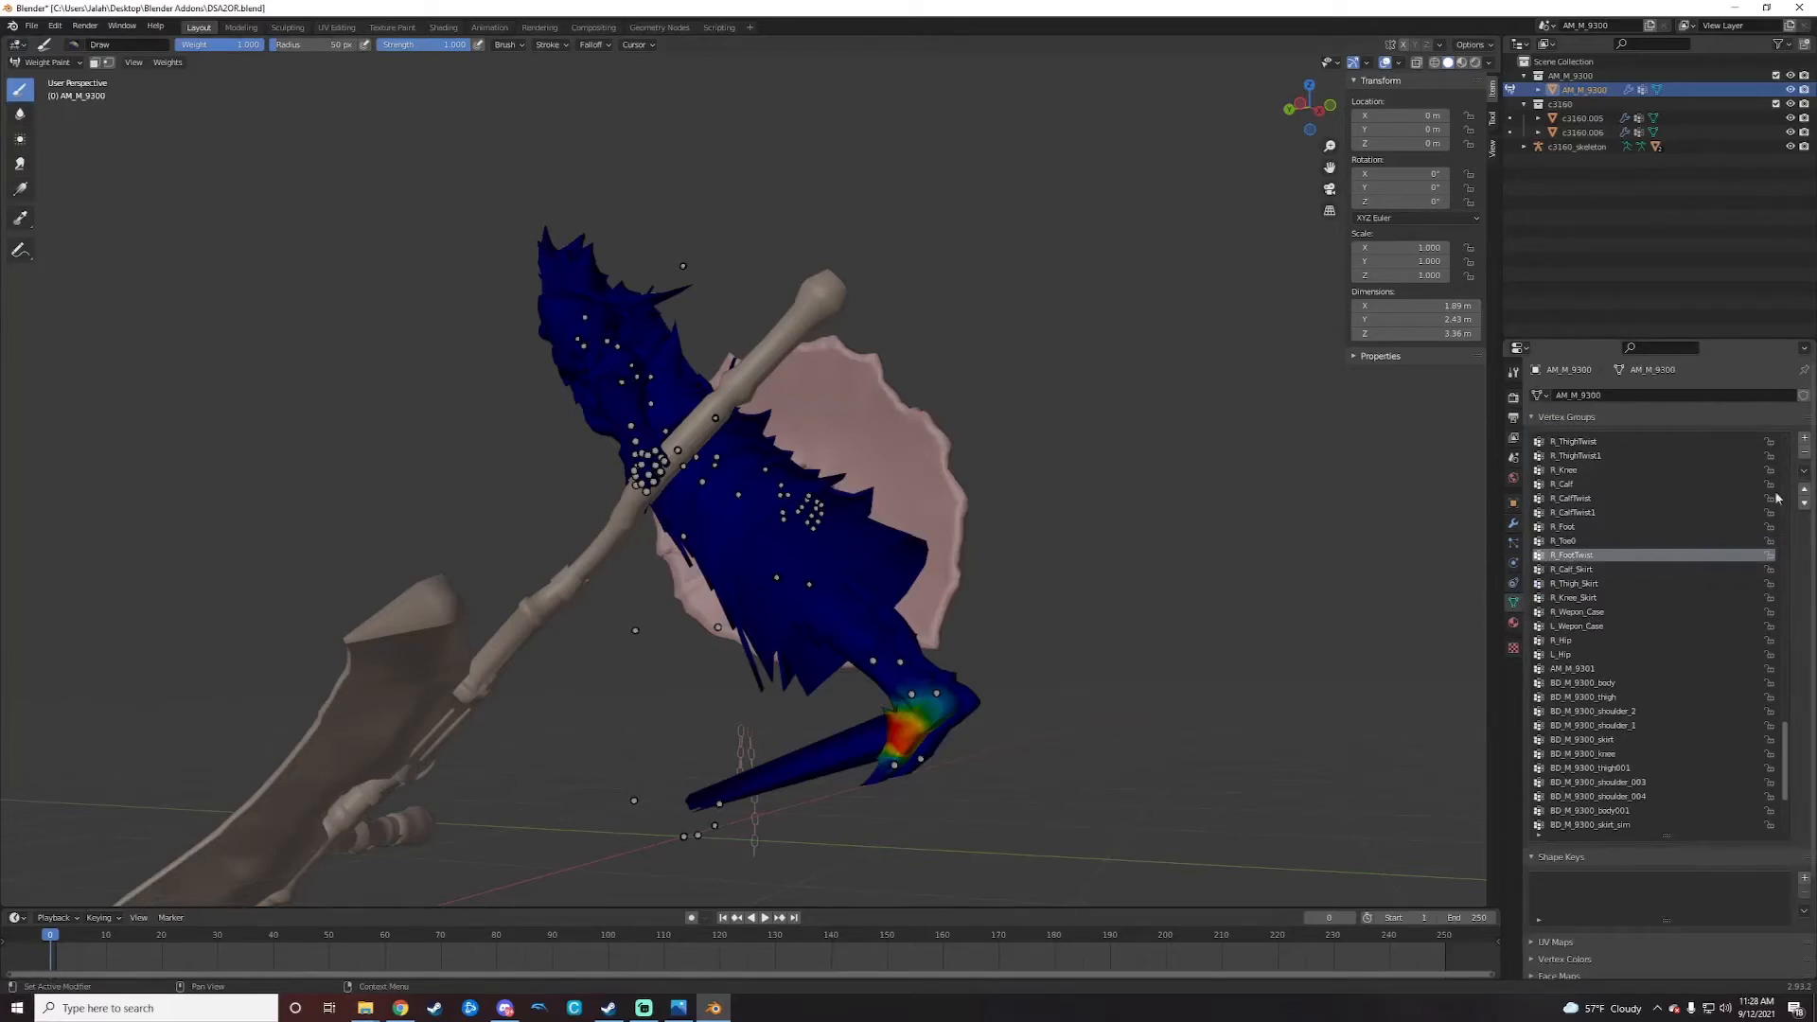
{"action": "left_click", "coordinate": [1804, 451]}
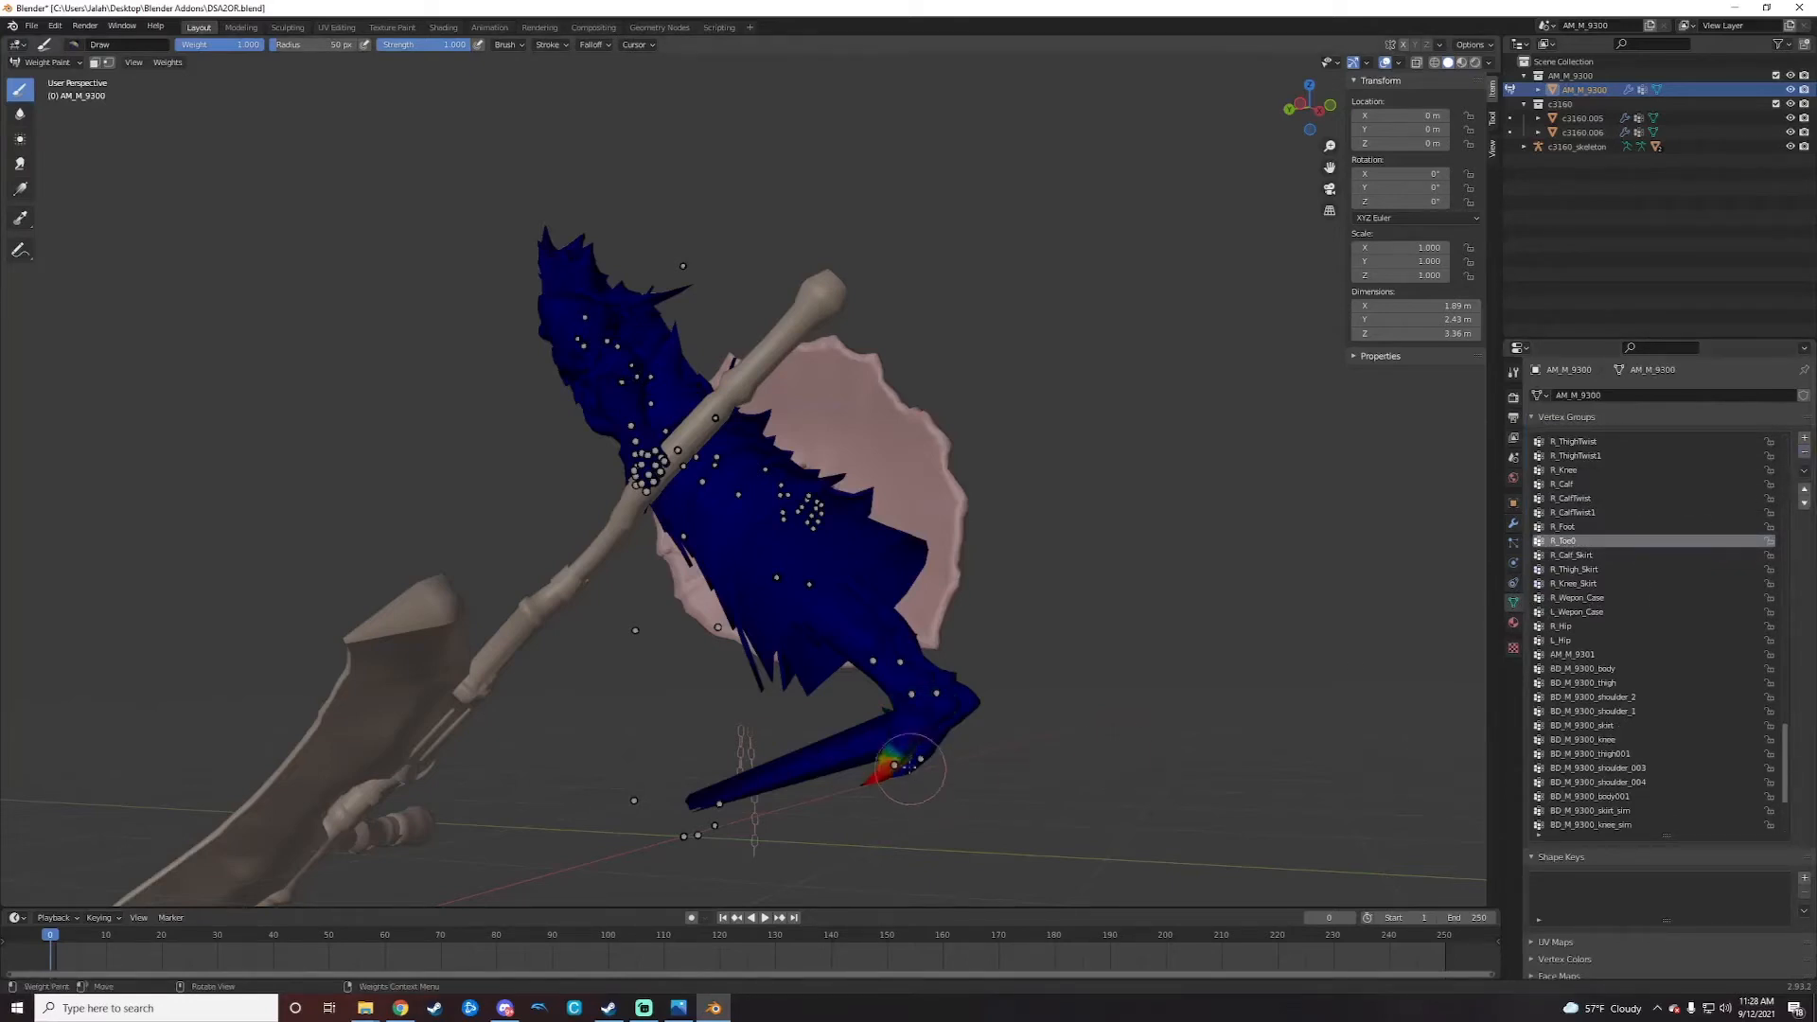
{"action": "middle_click_drag", "start_coordinate": [996, 763], "coordinate": [969, 728]}
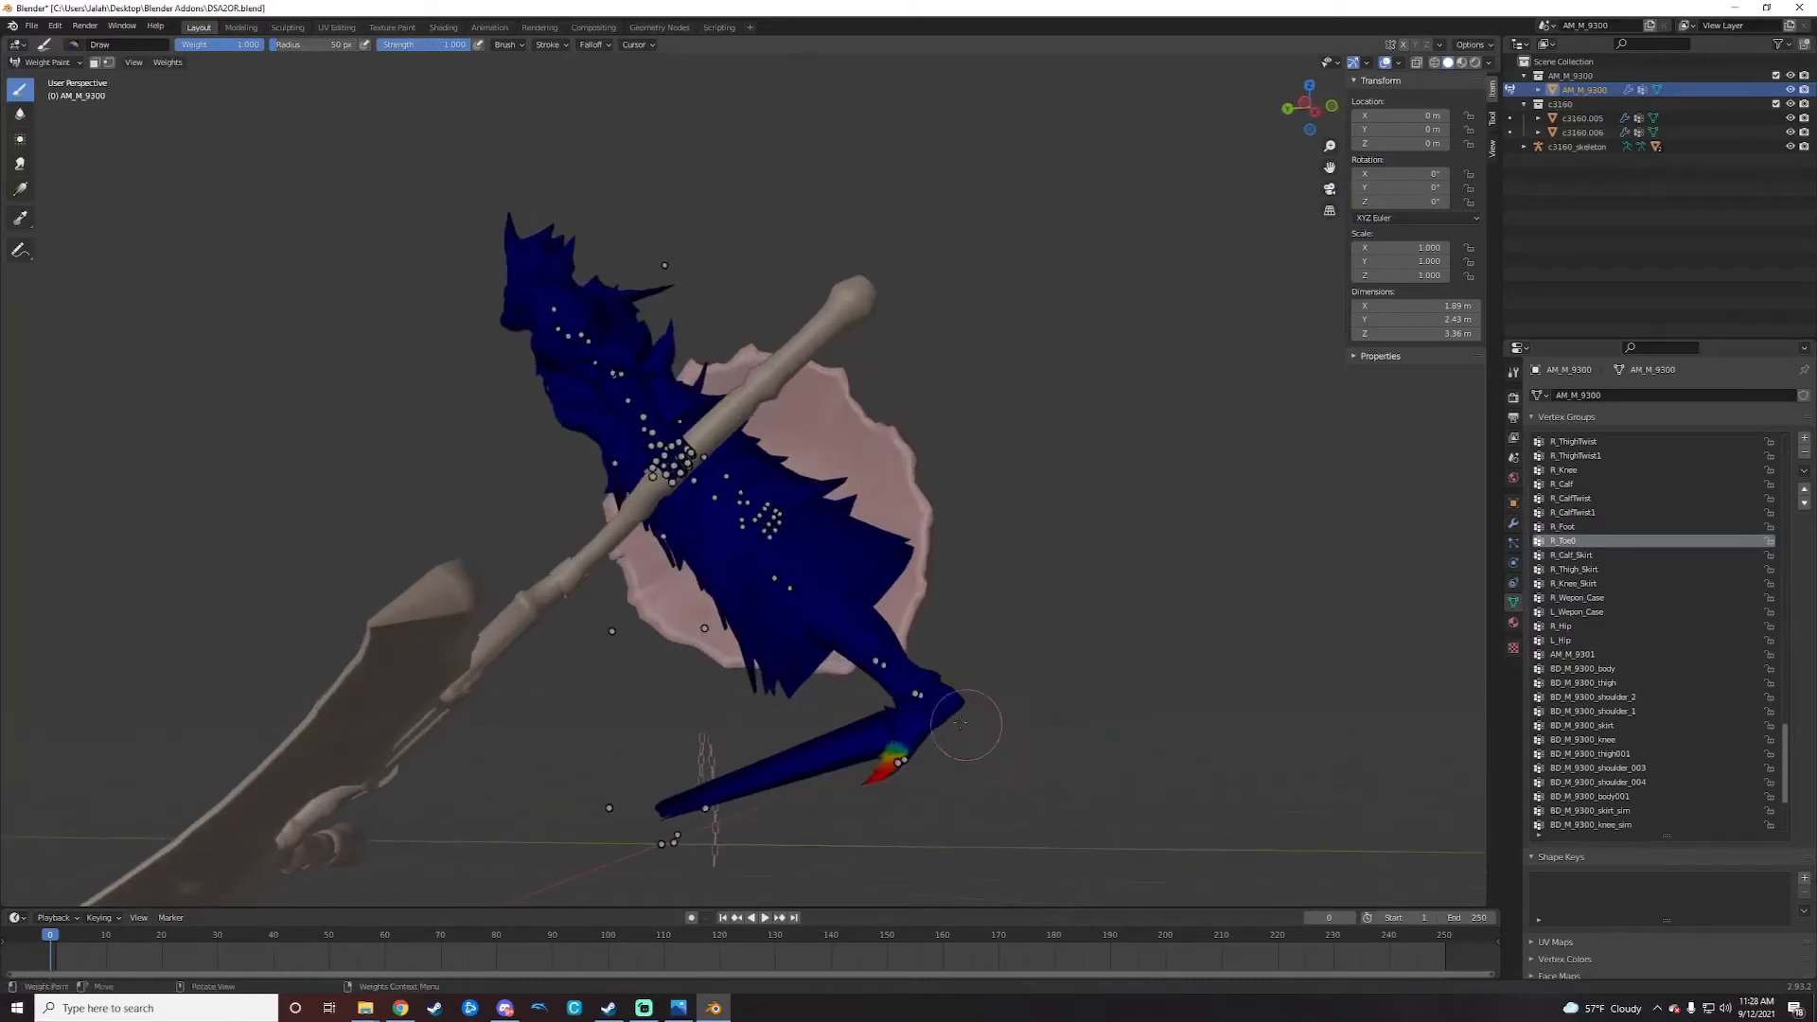
{"action": "left_click", "coordinate": [1584, 527]}
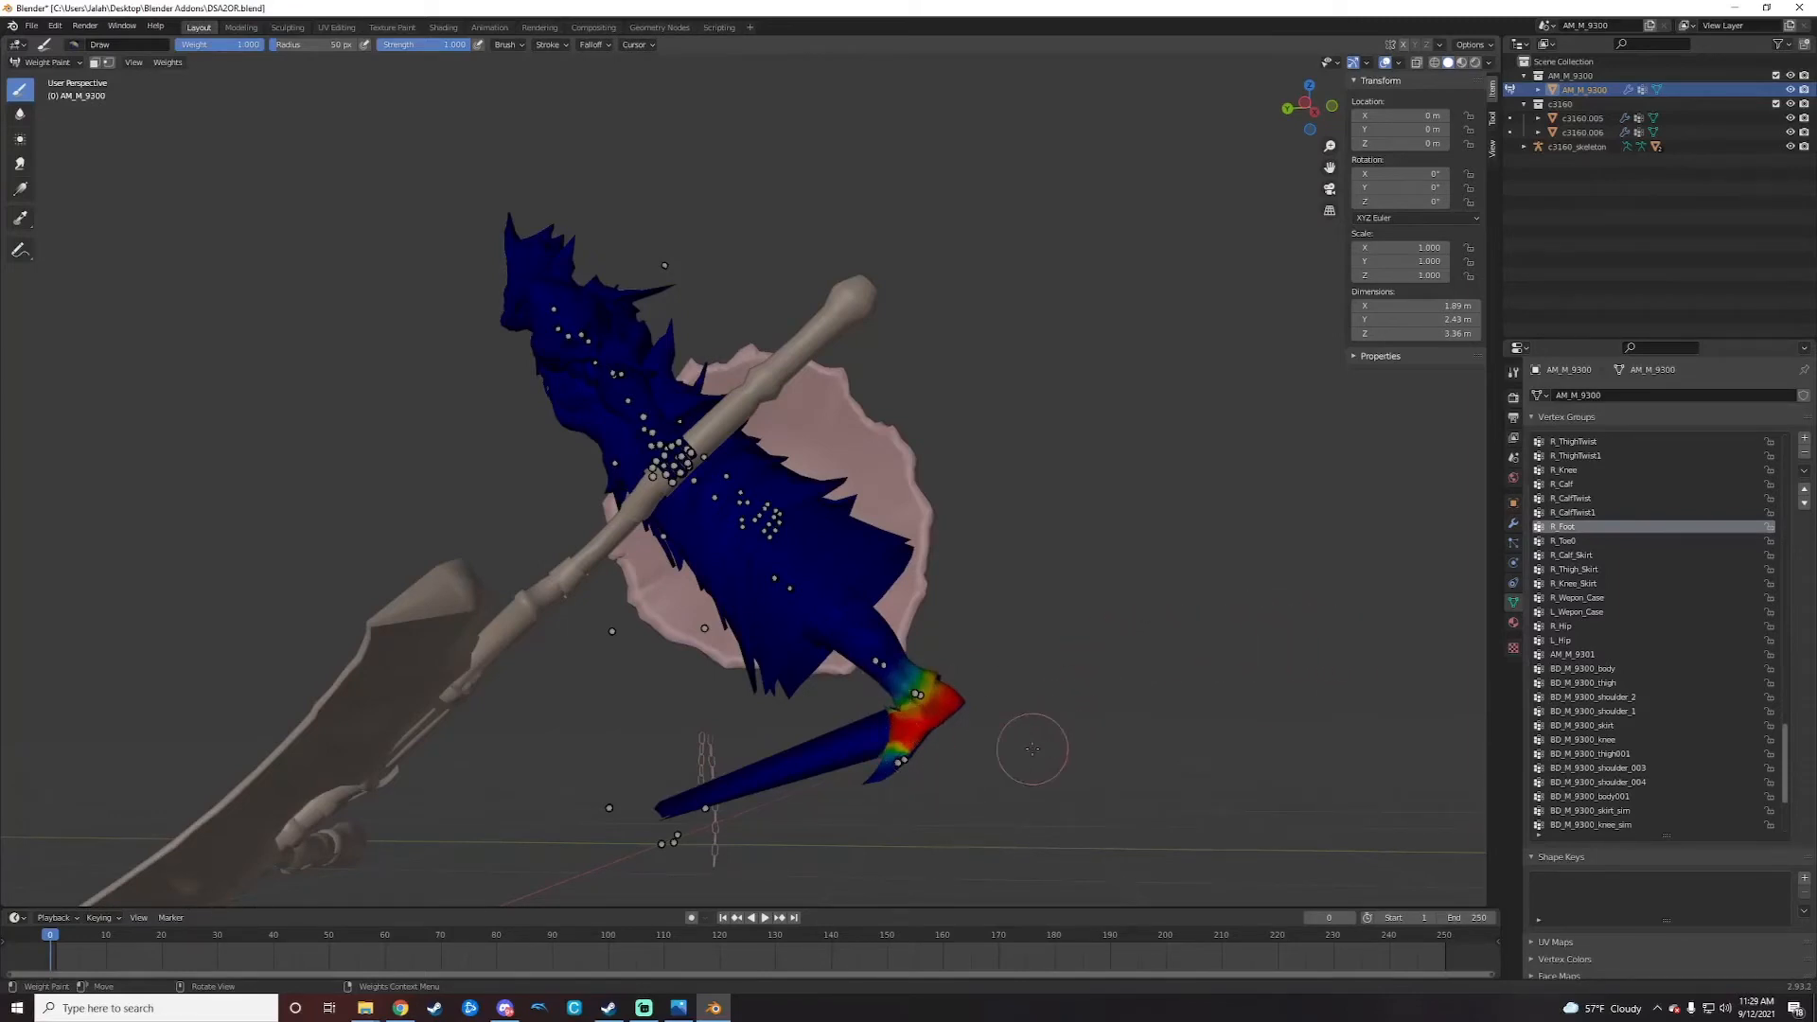
Step: Display the L_FootTwist vertex group's weights and add a Vertex Weight Mix modifier to the AM_M_9300 mesh
{"action": "mouse_move", "coordinate": [1030, 750]}
{"action": "middle_mouse_down"}
{"action": "mouse_move", "coordinate": [1274, 765]}
{"action": "mouse_move", "coordinate": [860, 804]}
{"action": "middle_mouse_up"}
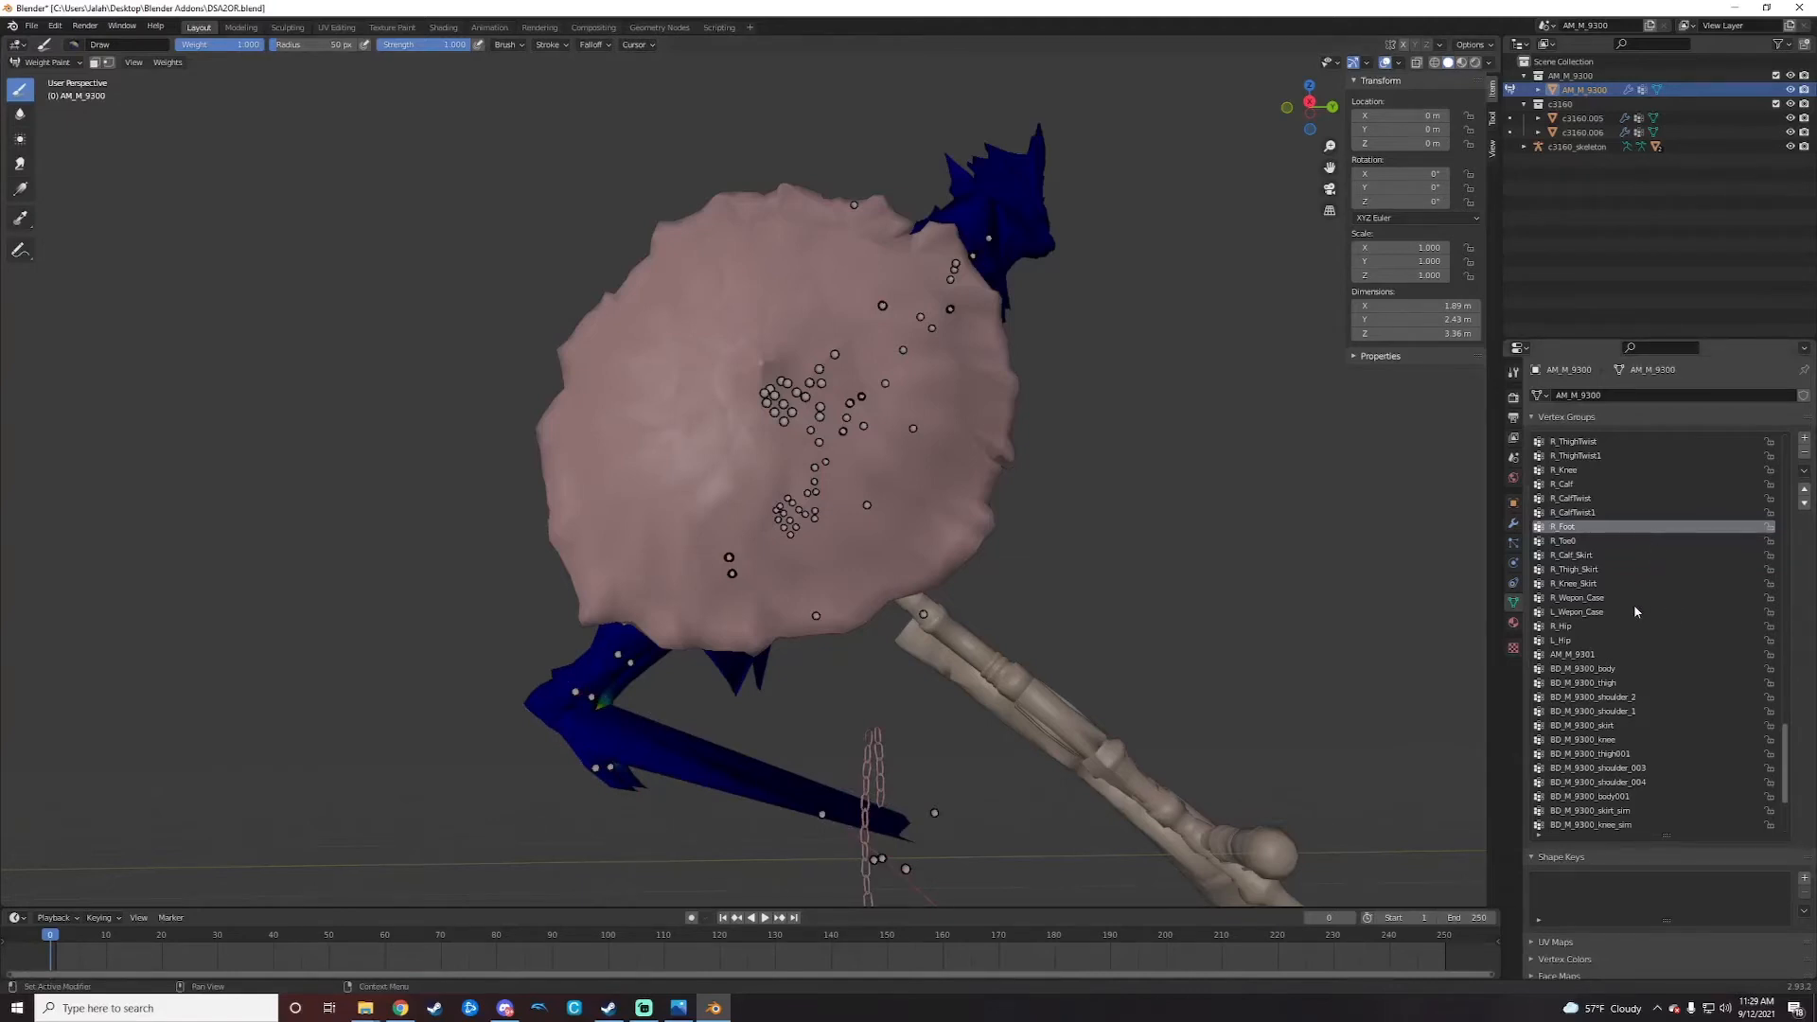
{"action": "scroll", "coordinate": [1604, 607], "scroll_direction": "up", "scroll_amount": 7}
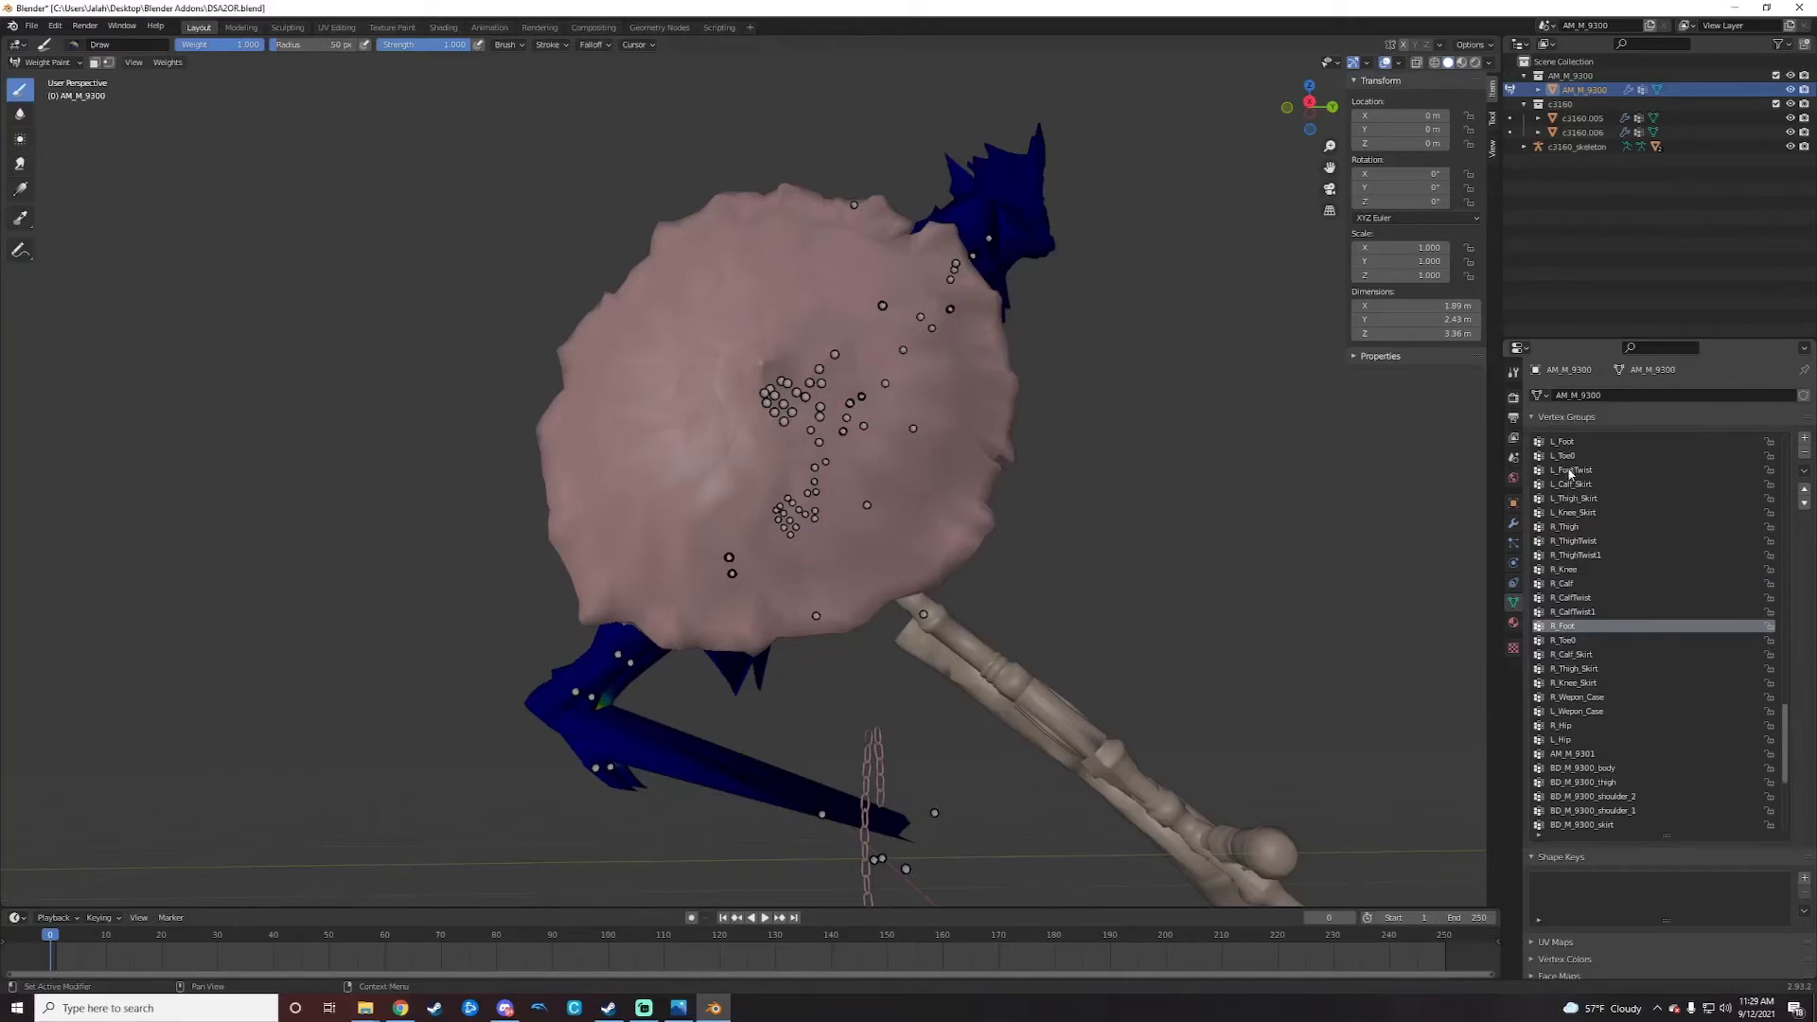
{"action": "left_click", "coordinate": [1574, 471]}
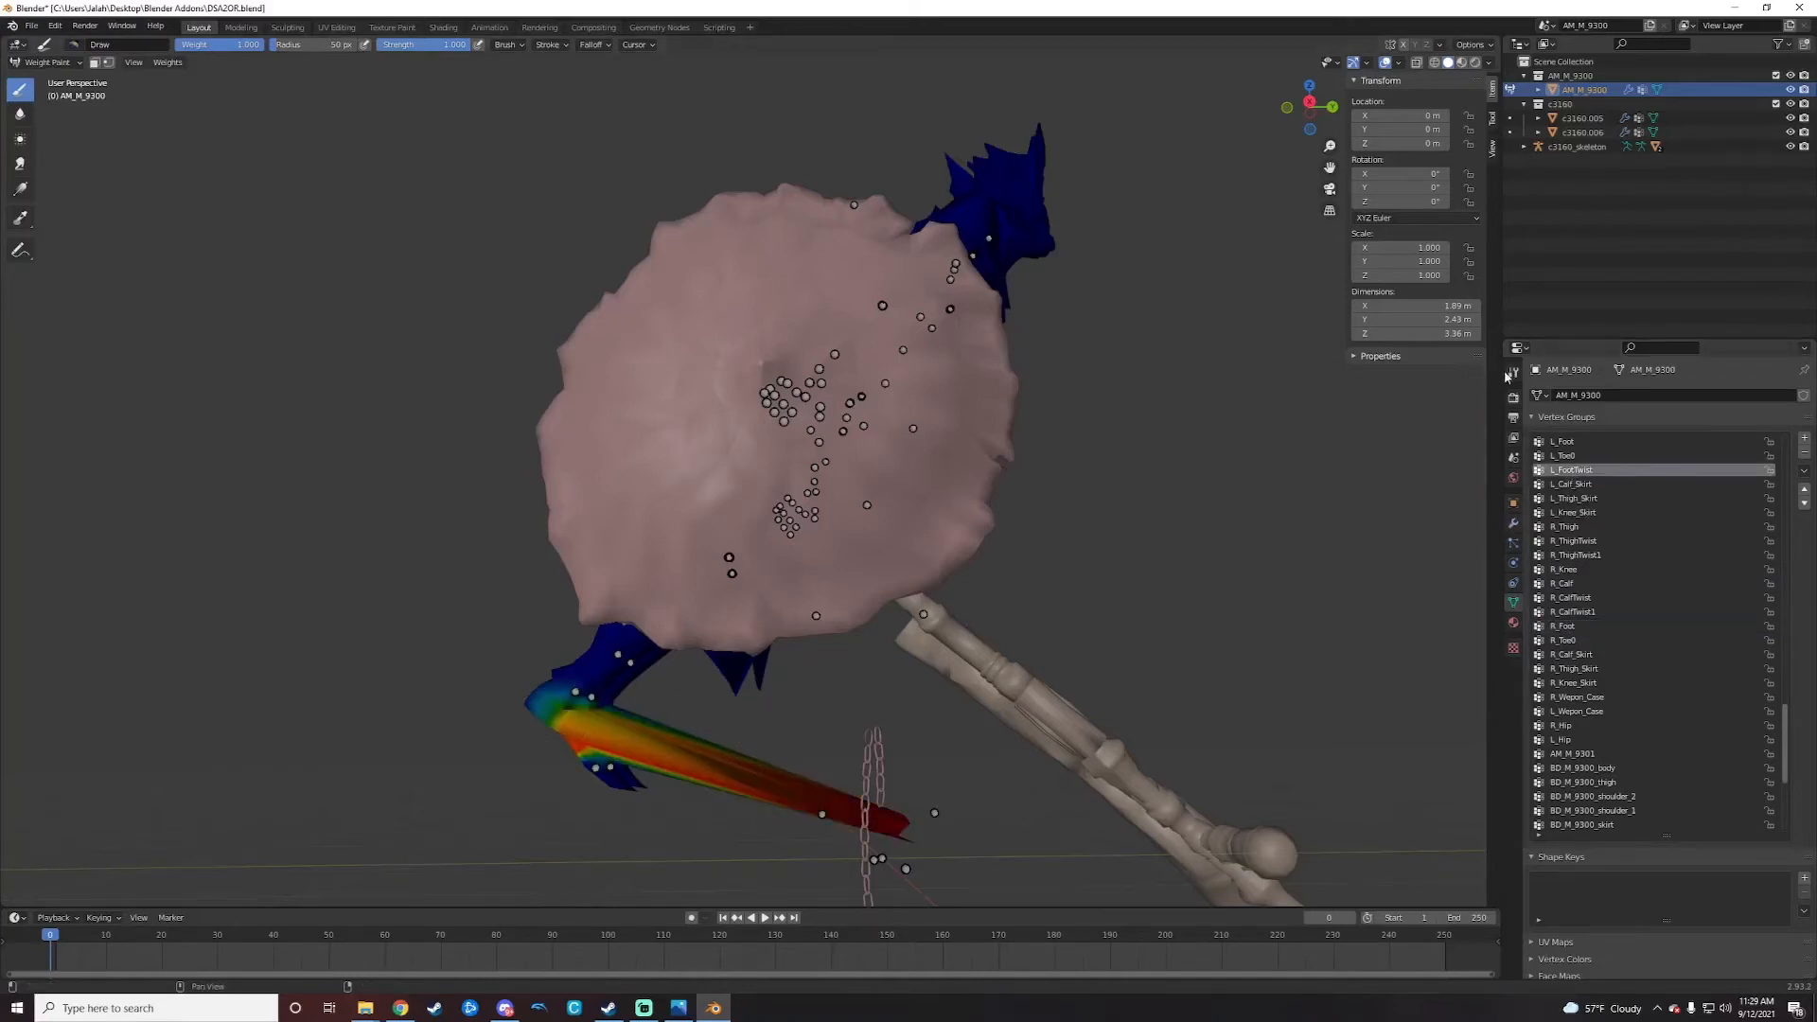
{"action": "left_click", "coordinate": [1513, 528]}
{"action": "left_click", "coordinate": [1600, 395]}
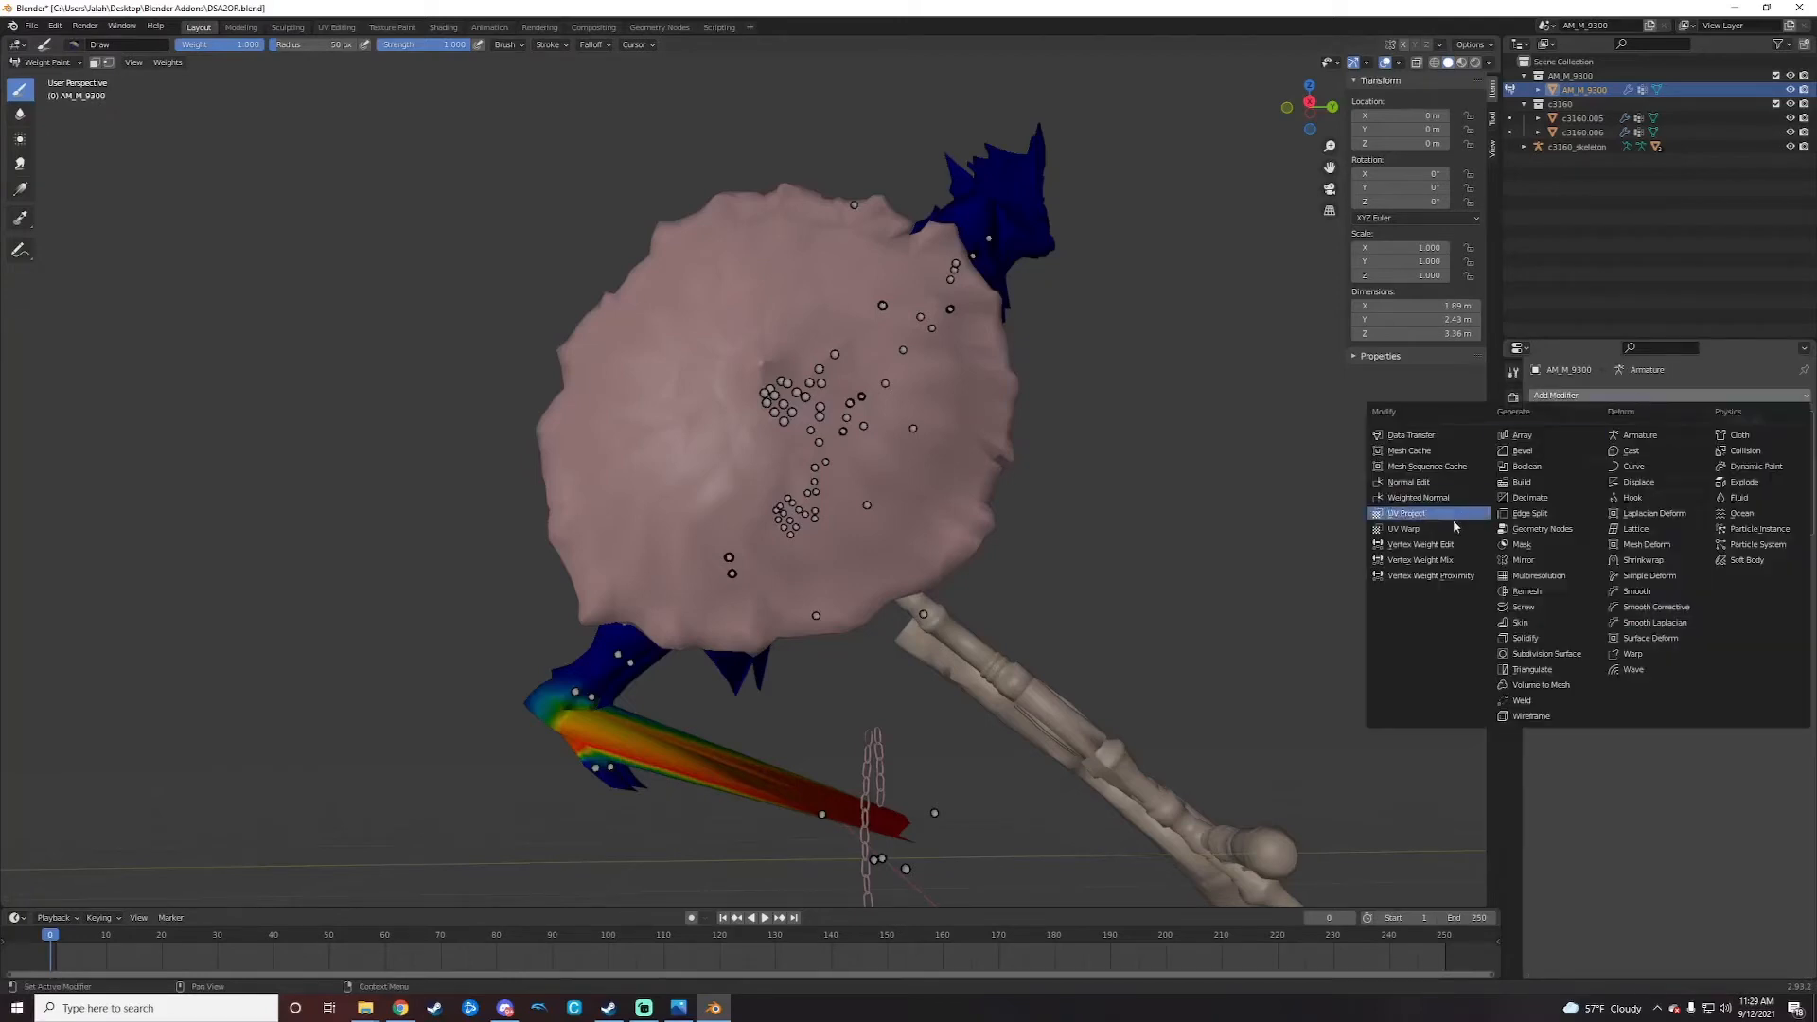
{"action": "left_click", "coordinate": [1423, 560]}
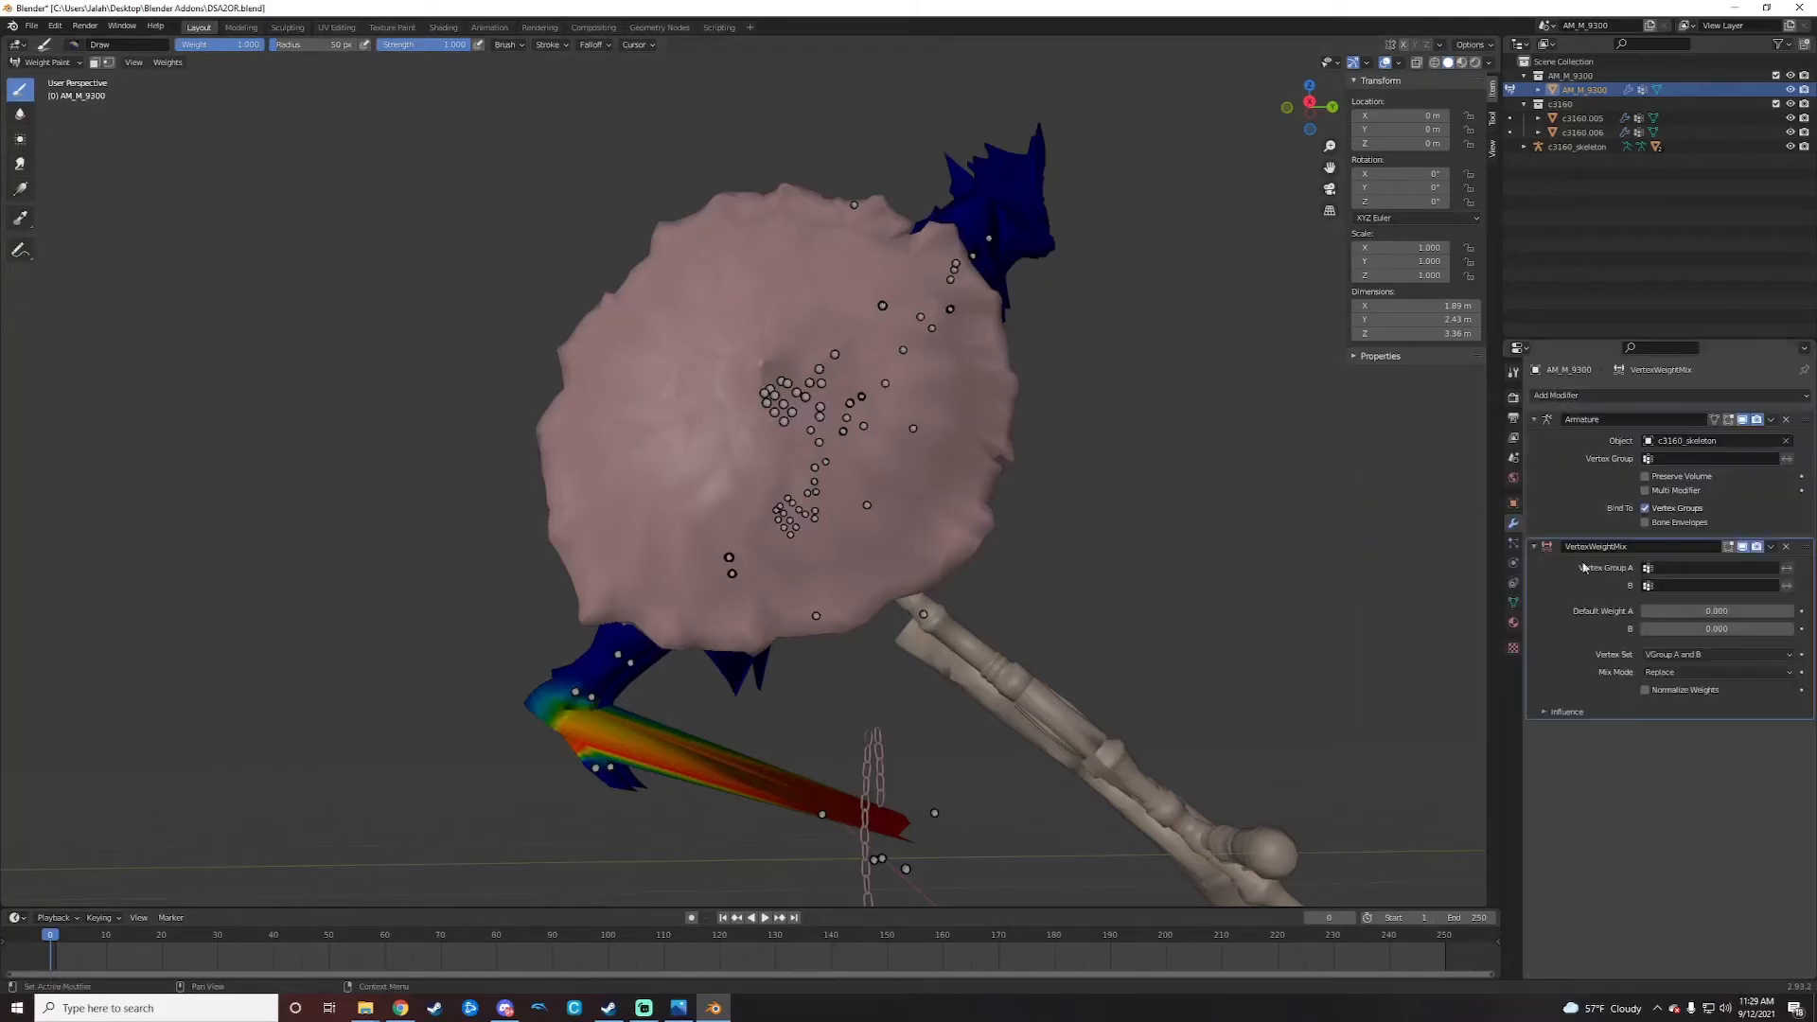
Step: Assign L_Foot as vertex group A of the Vertex Weight Mix modifier
{"action": "left_click", "coordinate": [1670, 571]}
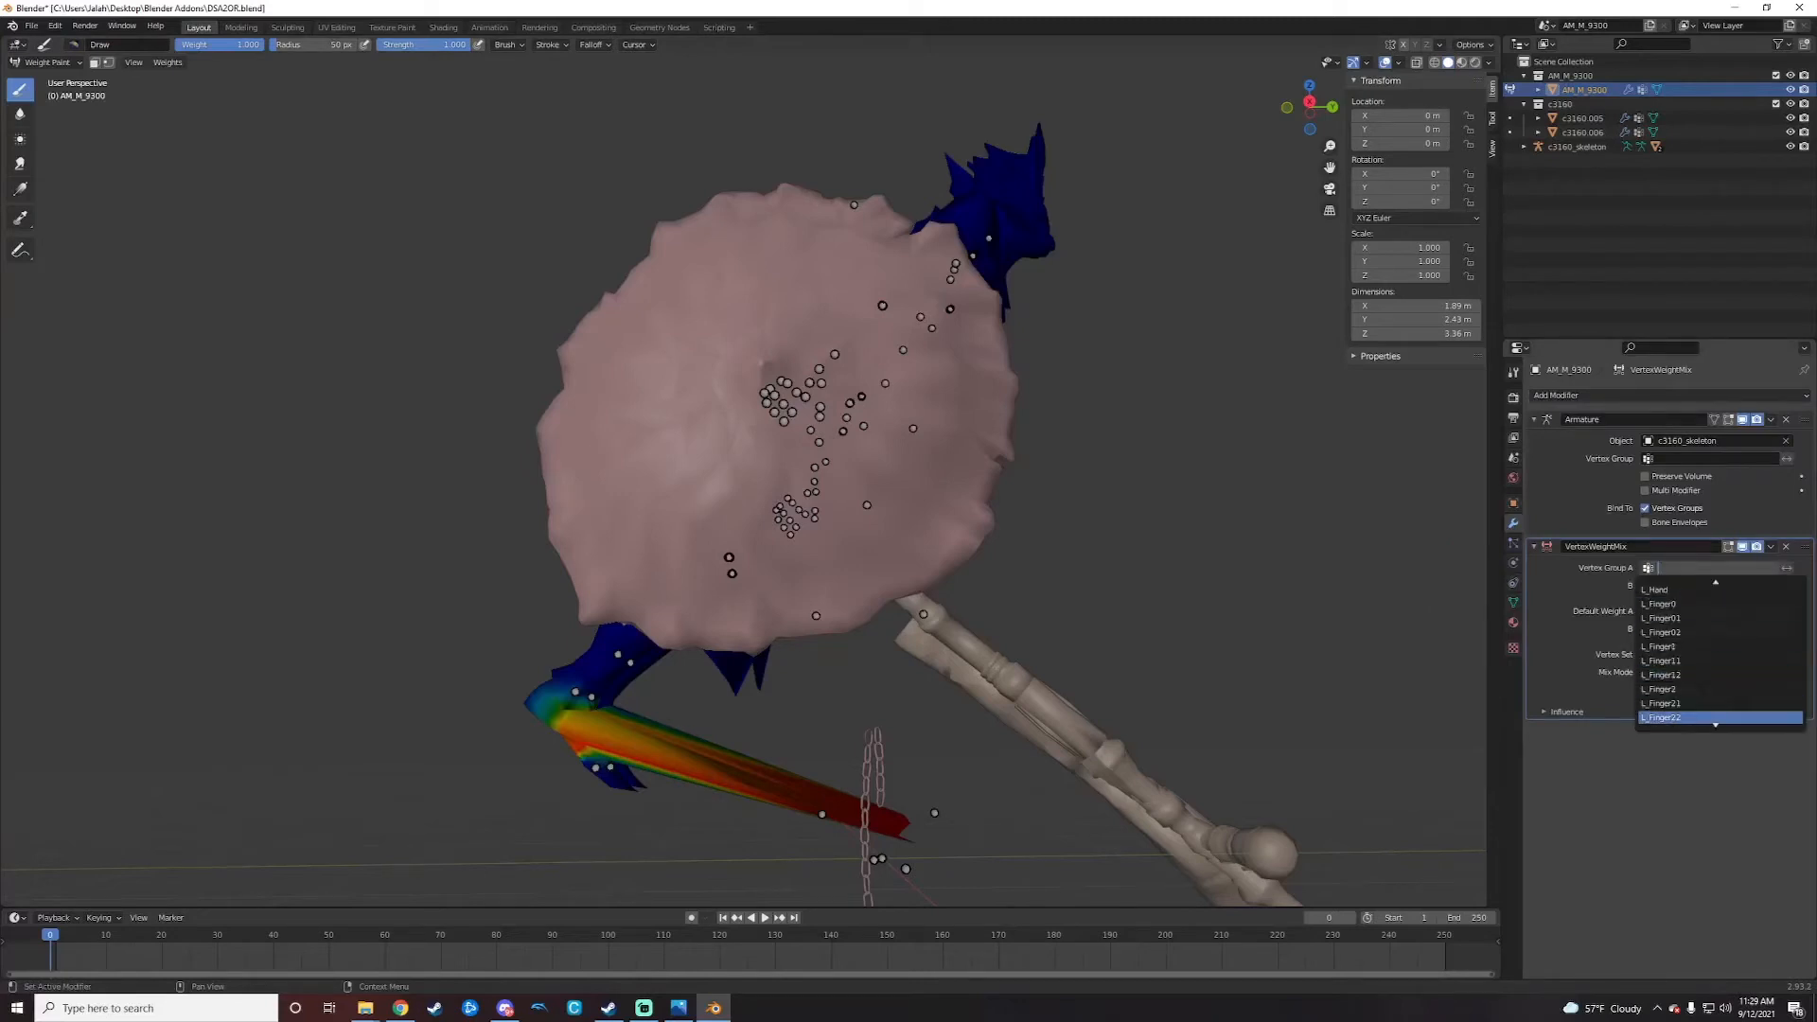
{"action": "scroll", "coordinate": [1704, 692], "scroll_direction": "down", "scroll_amount": 10}
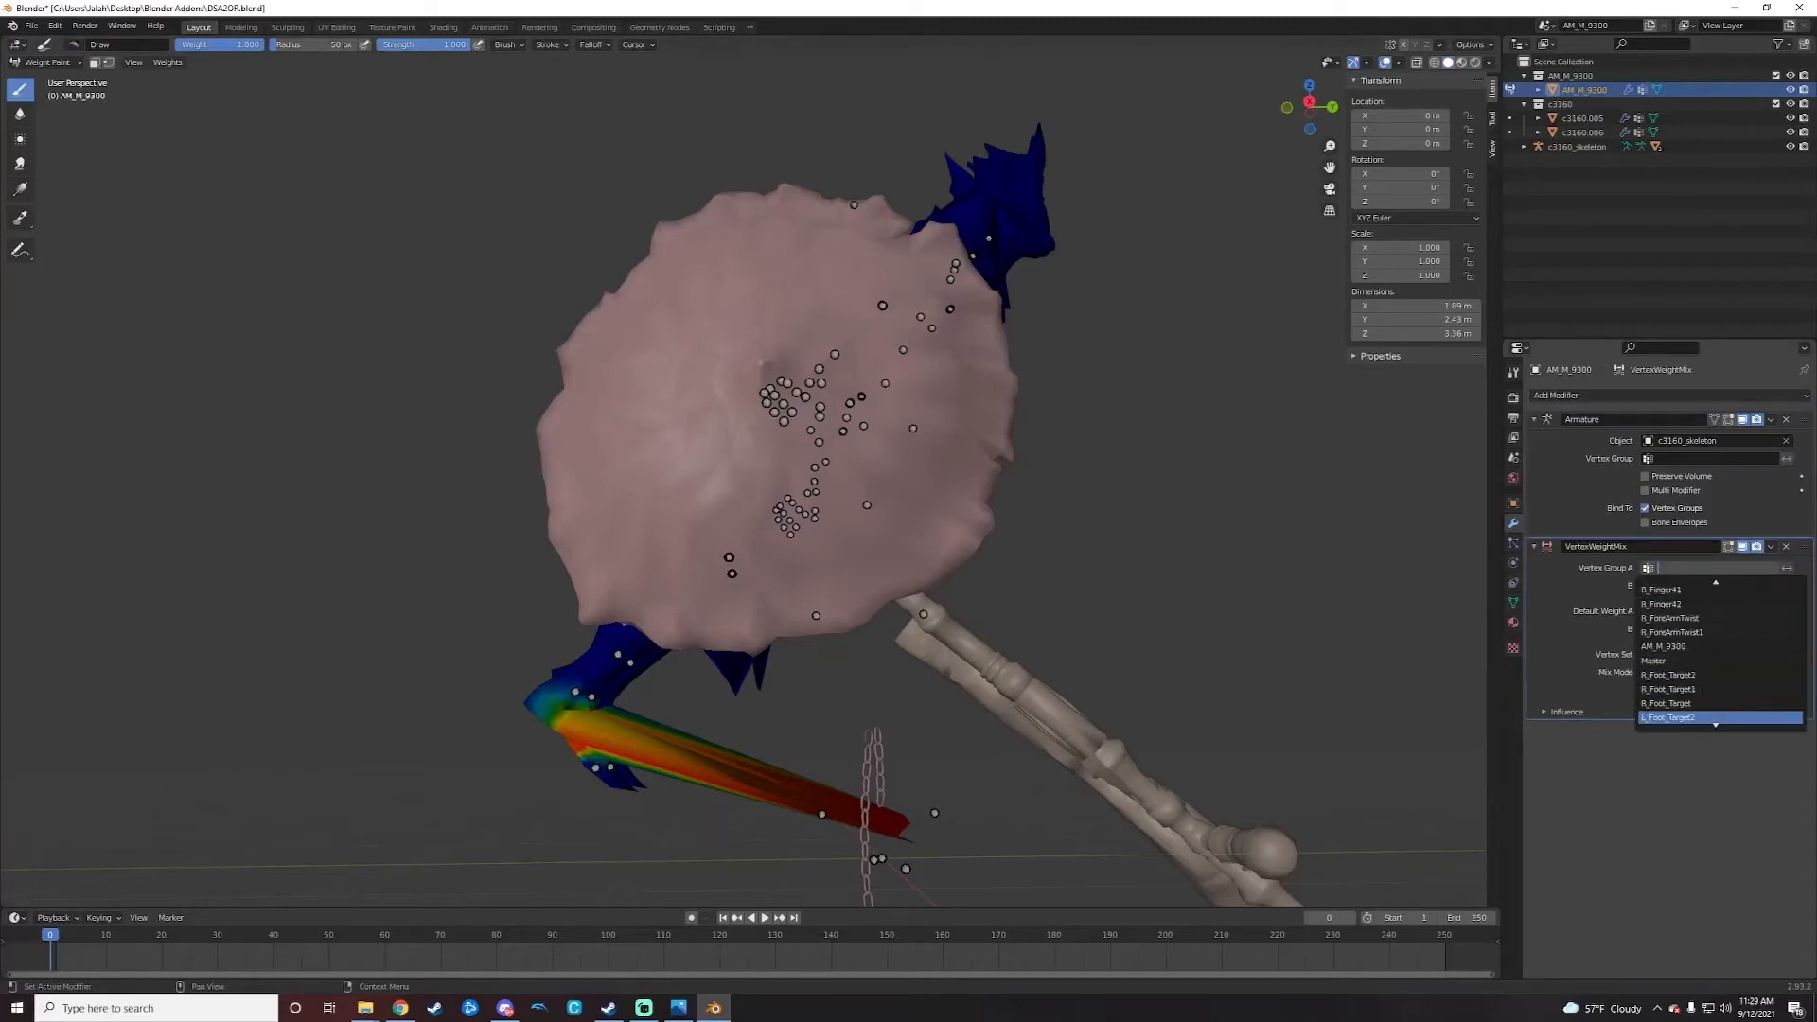
{"action": "scroll", "coordinate": [1702, 691], "scroll_direction": "down", "scroll_amount": 10}
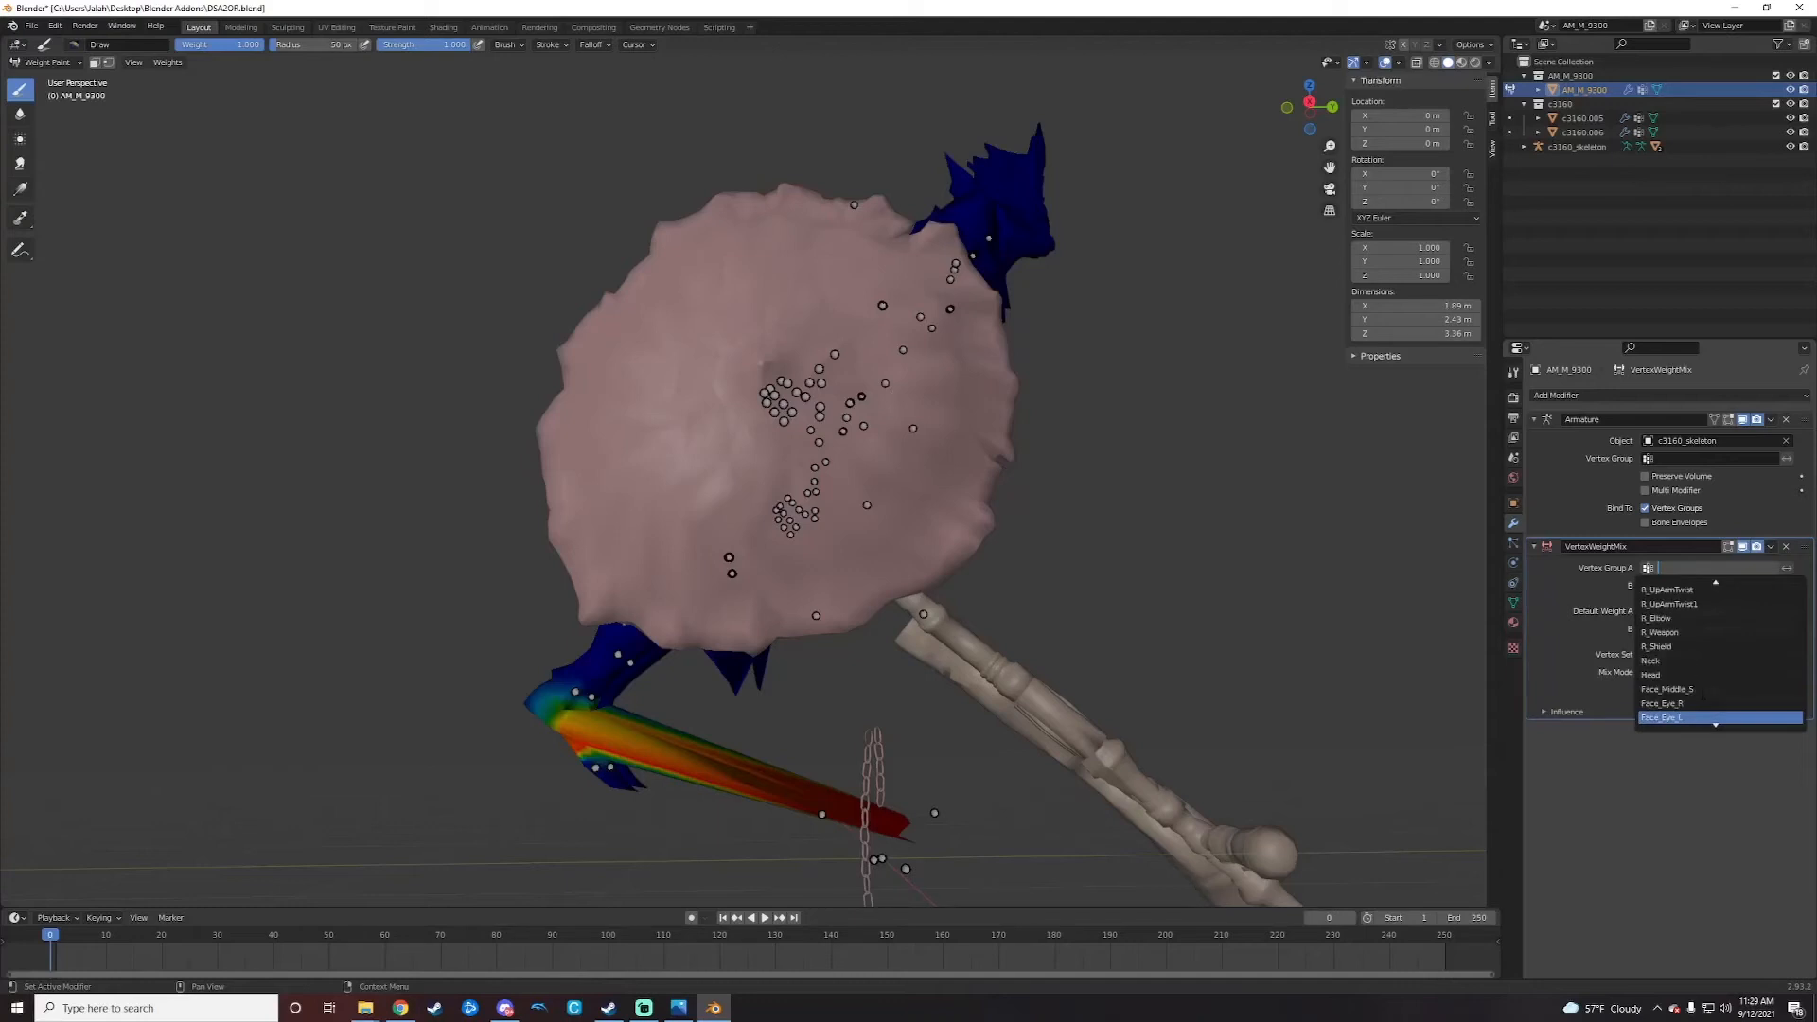
{"action": "scroll", "coordinate": [1703, 696], "scroll_direction": "down", "scroll_amount": 10}
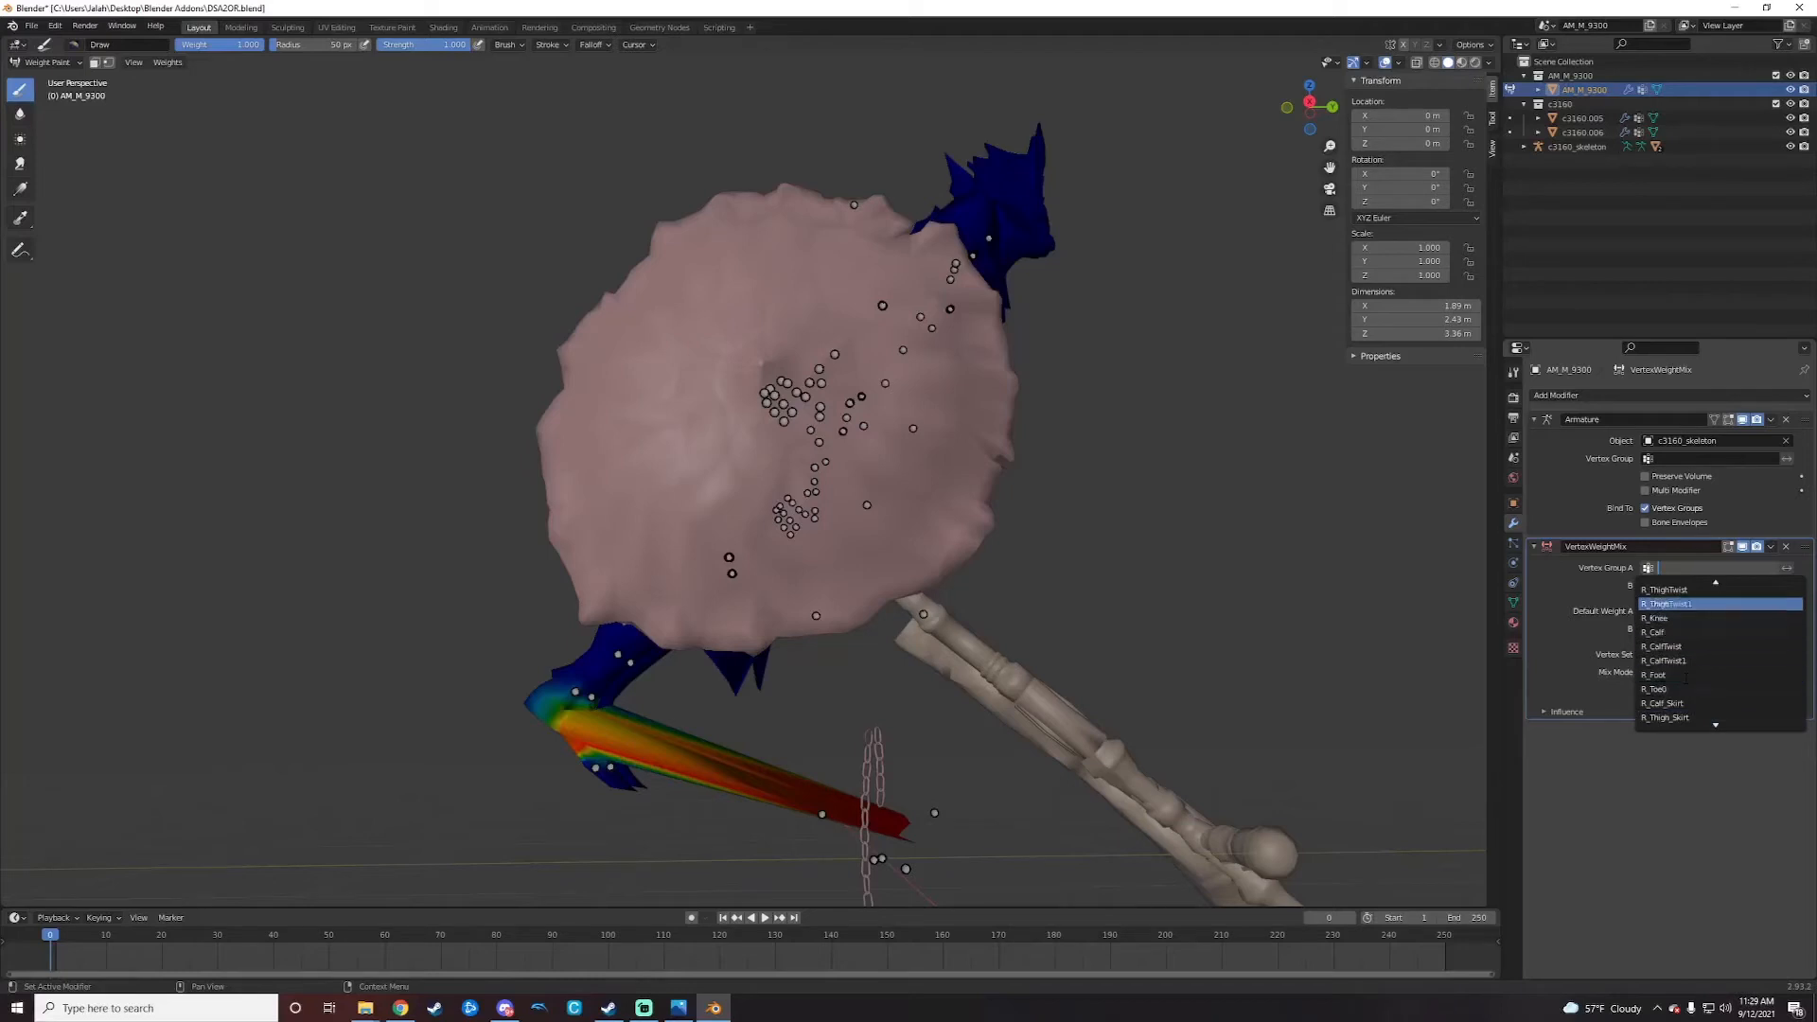
{"action": "scroll", "coordinate": [1689, 592], "scroll_direction": "up", "scroll_amount": 5}
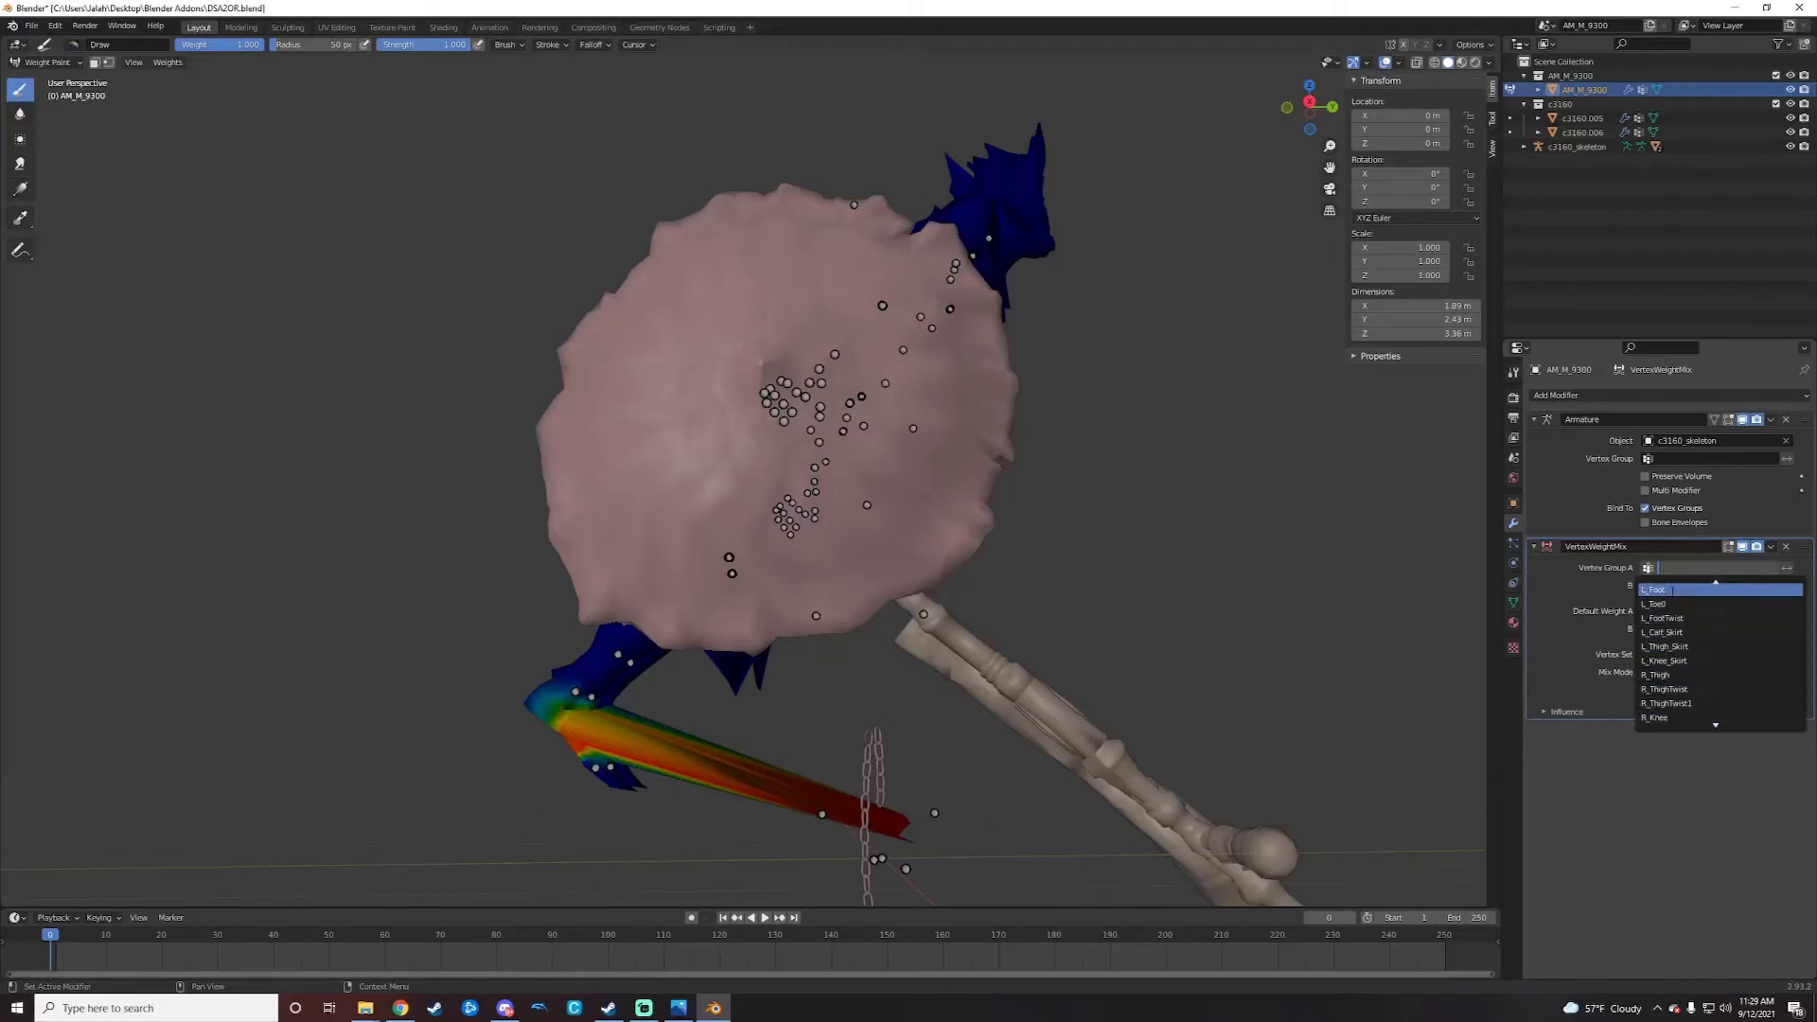
{"action": "left_click", "coordinate": [1673, 589]}
Step: Assign L_FootTwist as vertex group B of the Vertex Weight Mix modifier
{"action": "left_click", "coordinate": [1658, 587]}
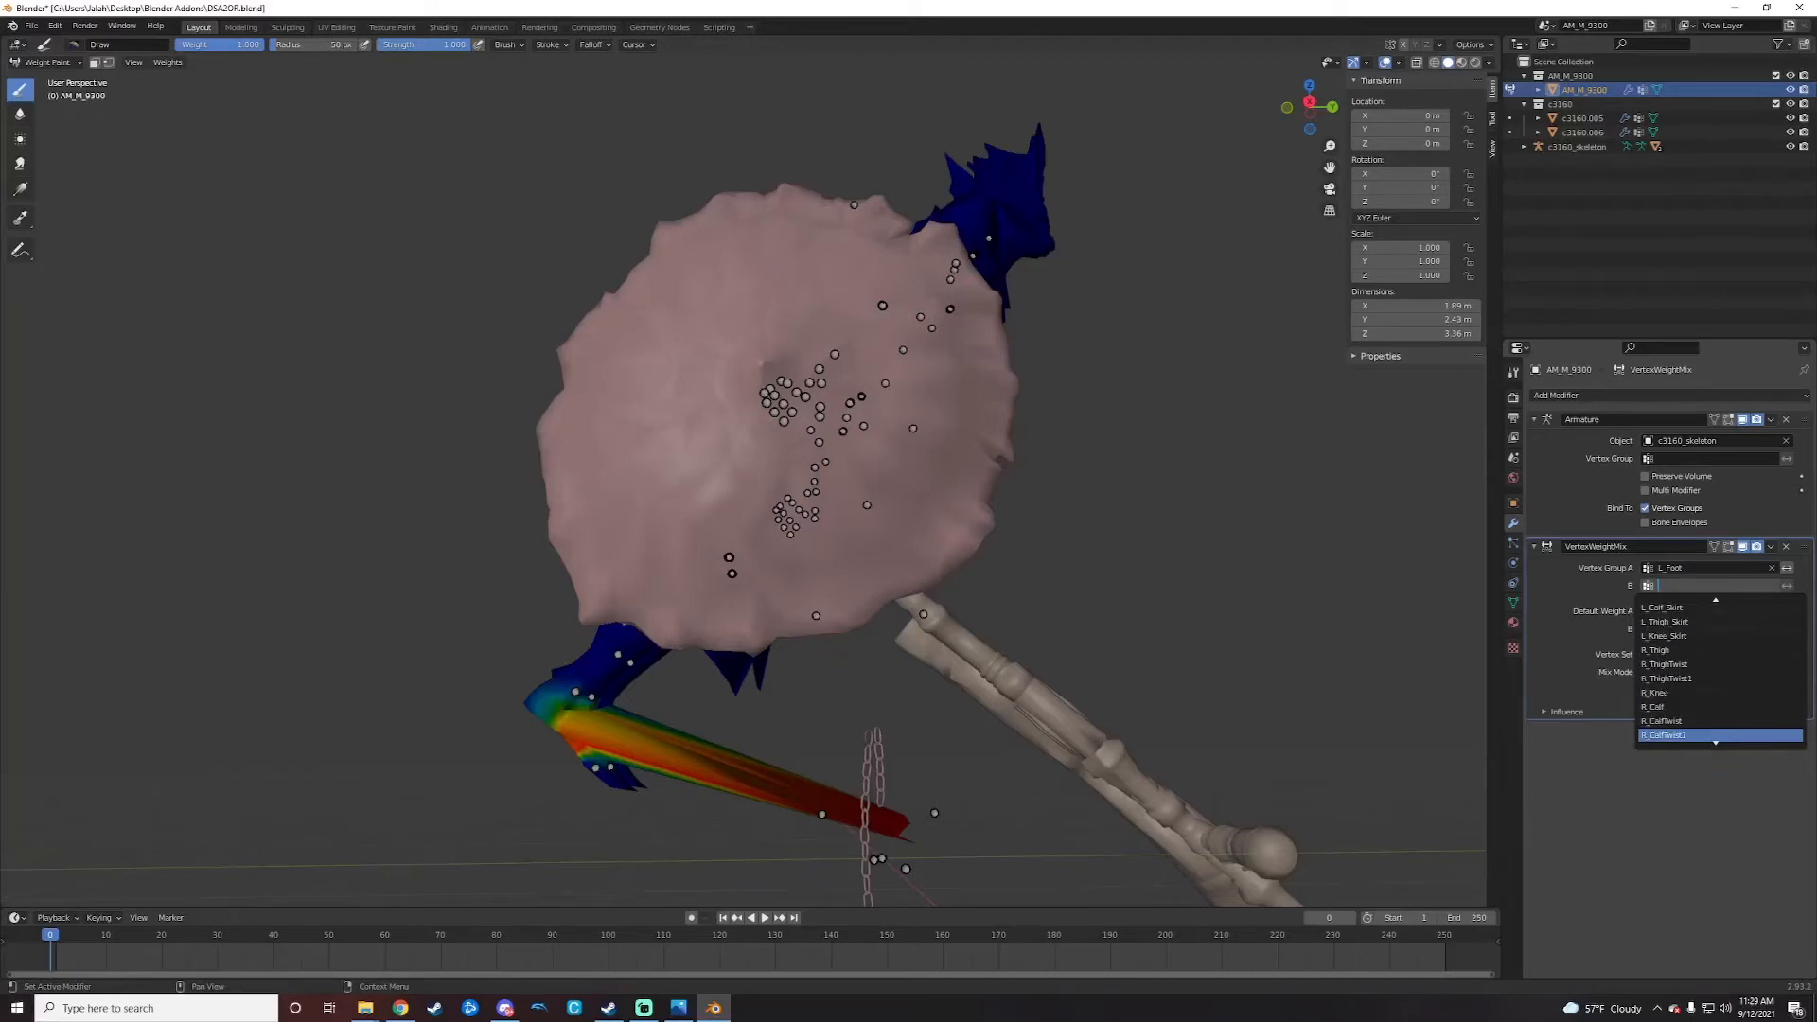
{"action": "scroll", "coordinate": [1721, 672], "scroll_direction": "down", "scroll_amount": 7}
{"action": "scroll", "coordinate": [1721, 672], "scroll_direction": "up", "scroll_amount": 11}
{"action": "scroll", "coordinate": [1720, 672], "scroll_direction": "up", "scroll_amount": 8}
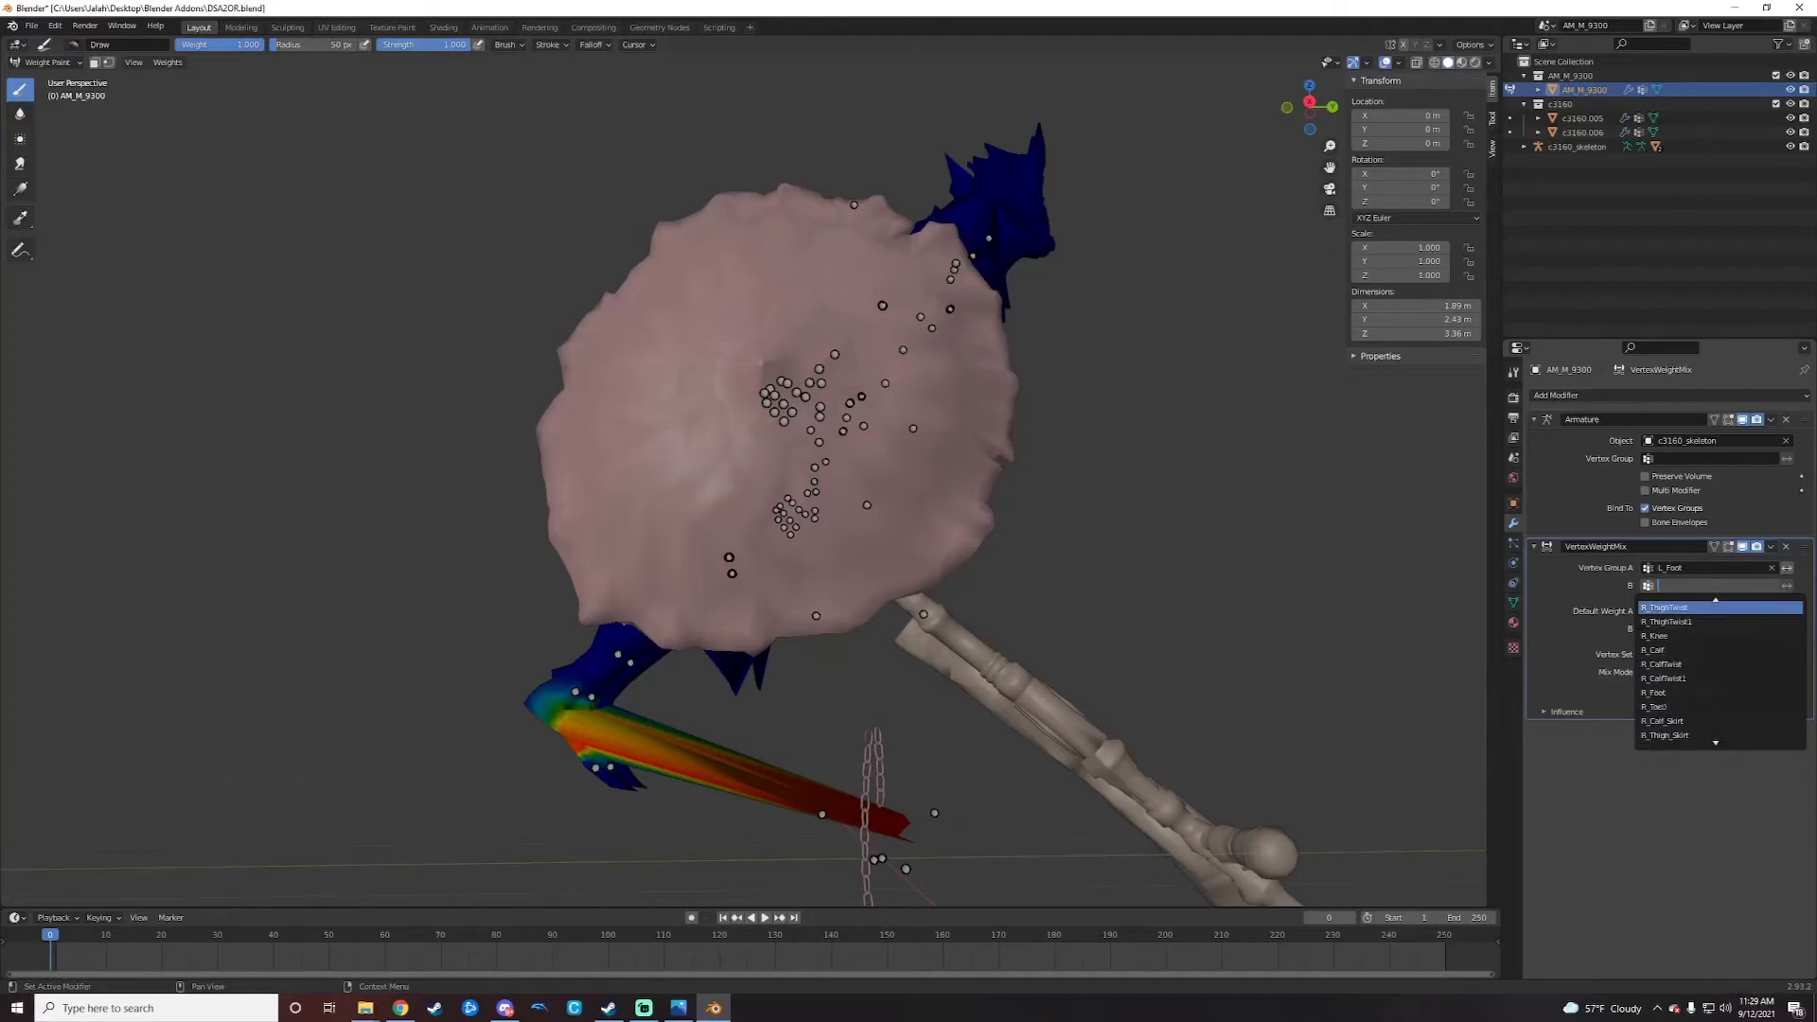
{"action": "scroll", "coordinate": [1721, 672], "scroll_direction": "up", "scroll_amount": 4}
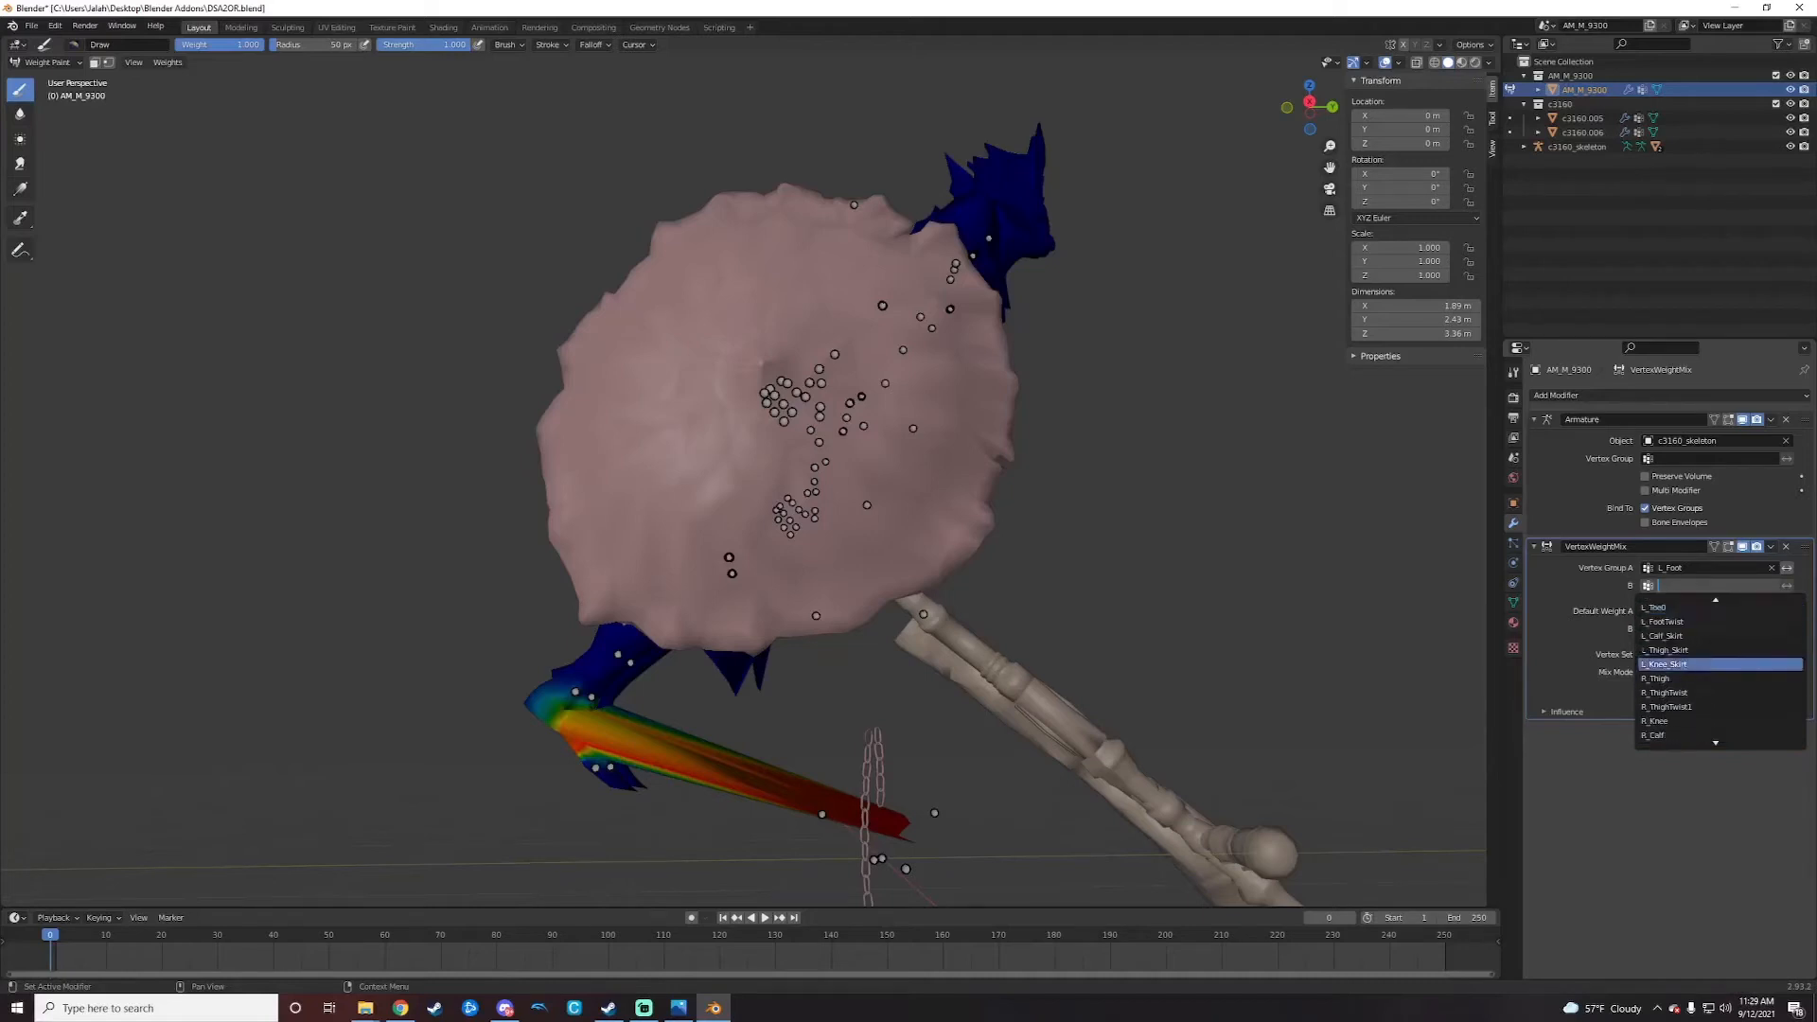
{"action": "left_click", "coordinate": [1689, 627]}
Step: Set the weight mix's vertex set to All and mix mode to Add, and apply the modifier
{"action": "left_click", "coordinate": [1683, 654]}
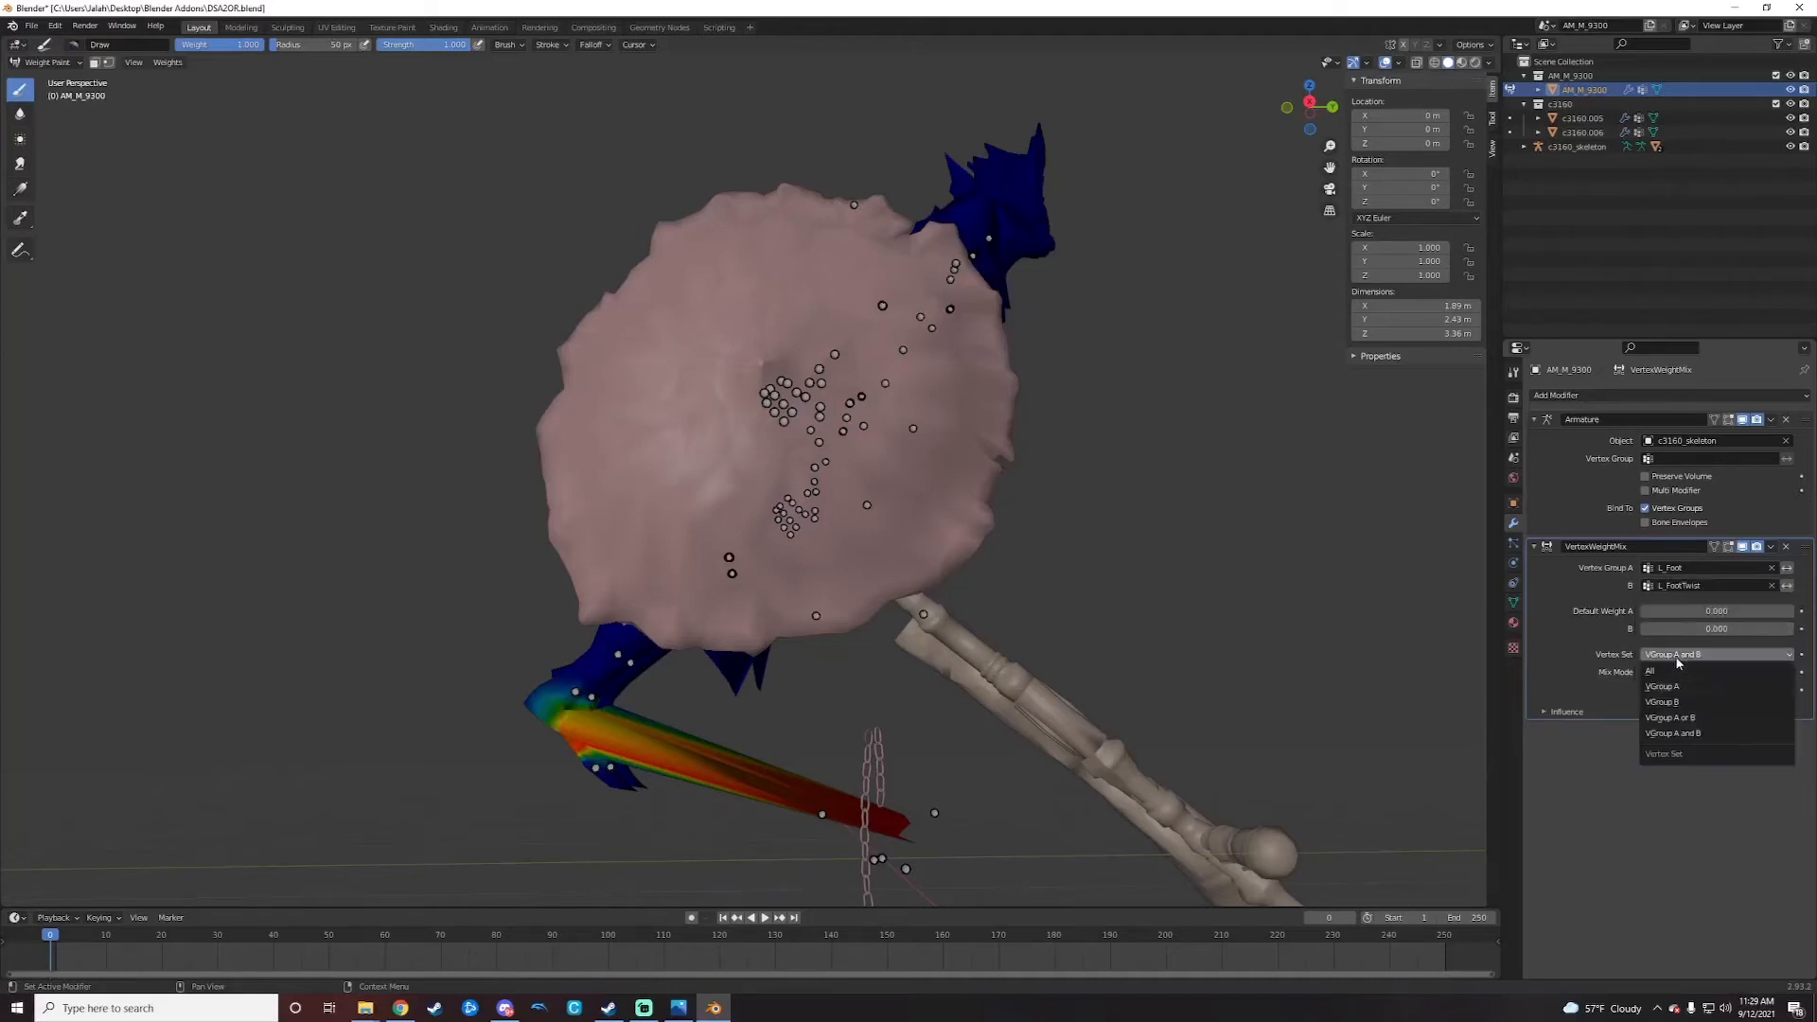
{"action": "left_click", "coordinate": [1683, 672]}
{"action": "left_click", "coordinate": [1683, 672]}
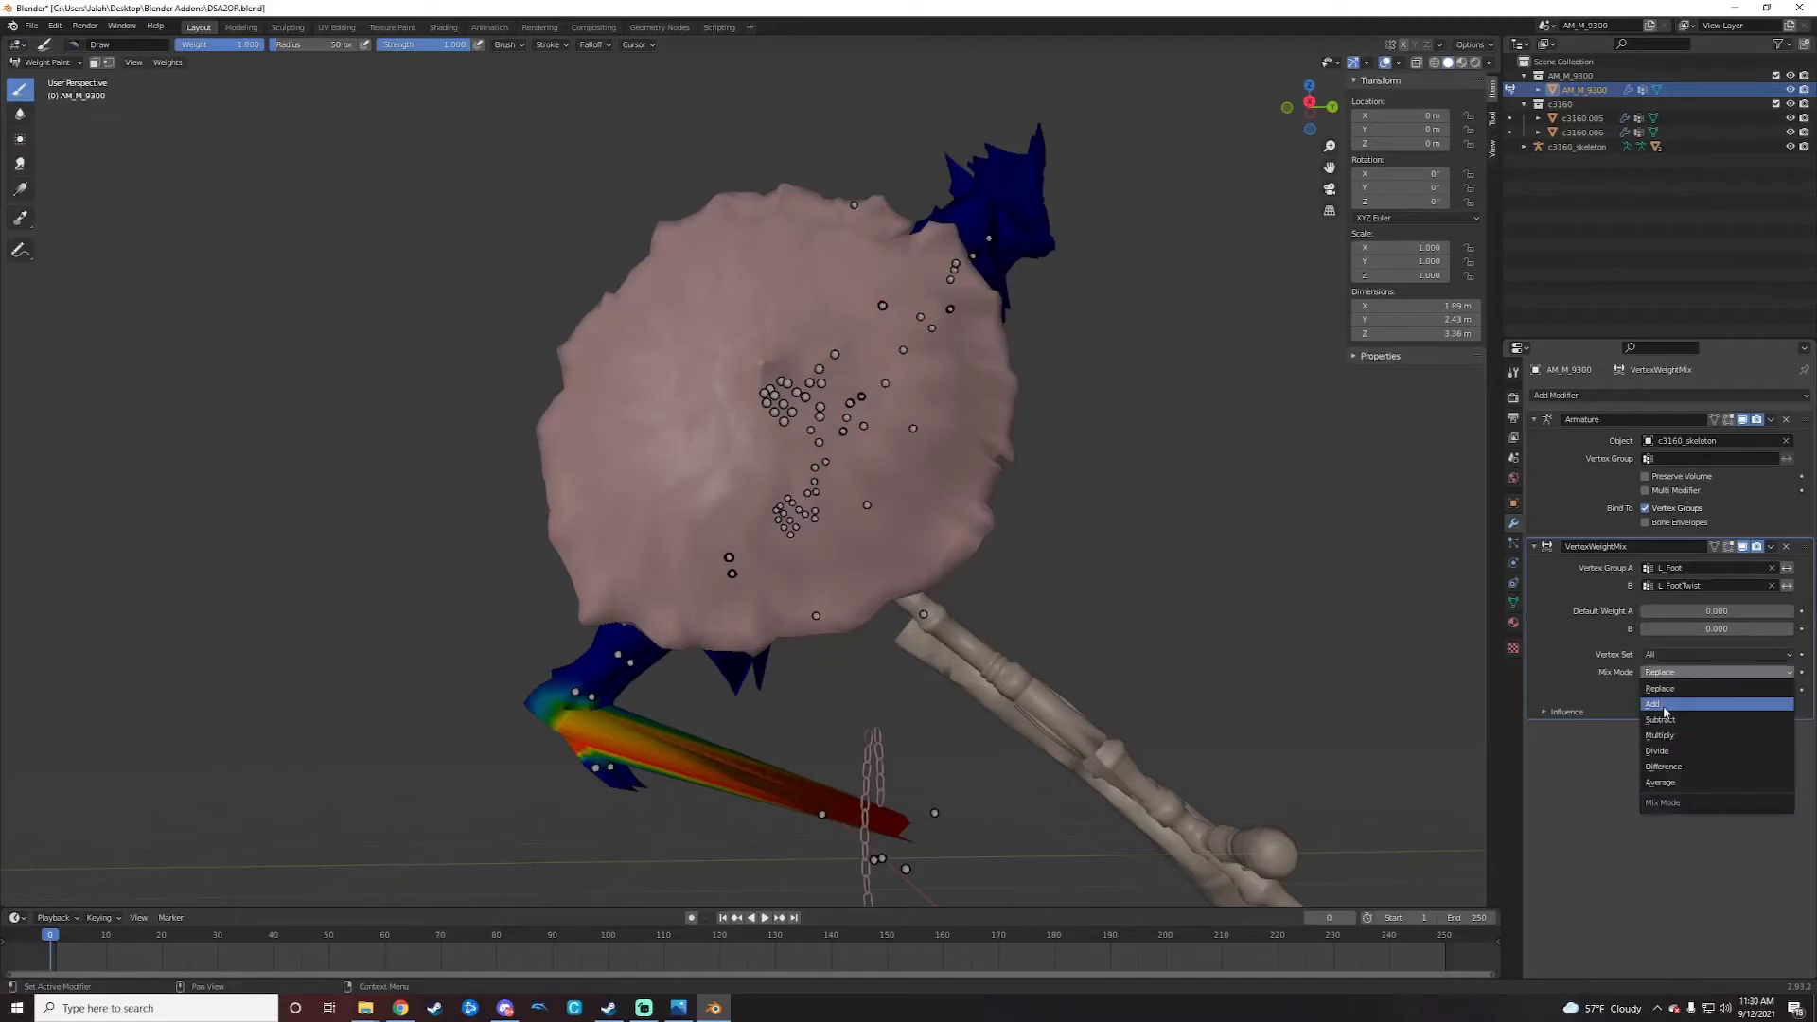
{"action": "left_click", "coordinate": [1665, 713]}
{"action": "left_click", "coordinate": [1768, 548]}
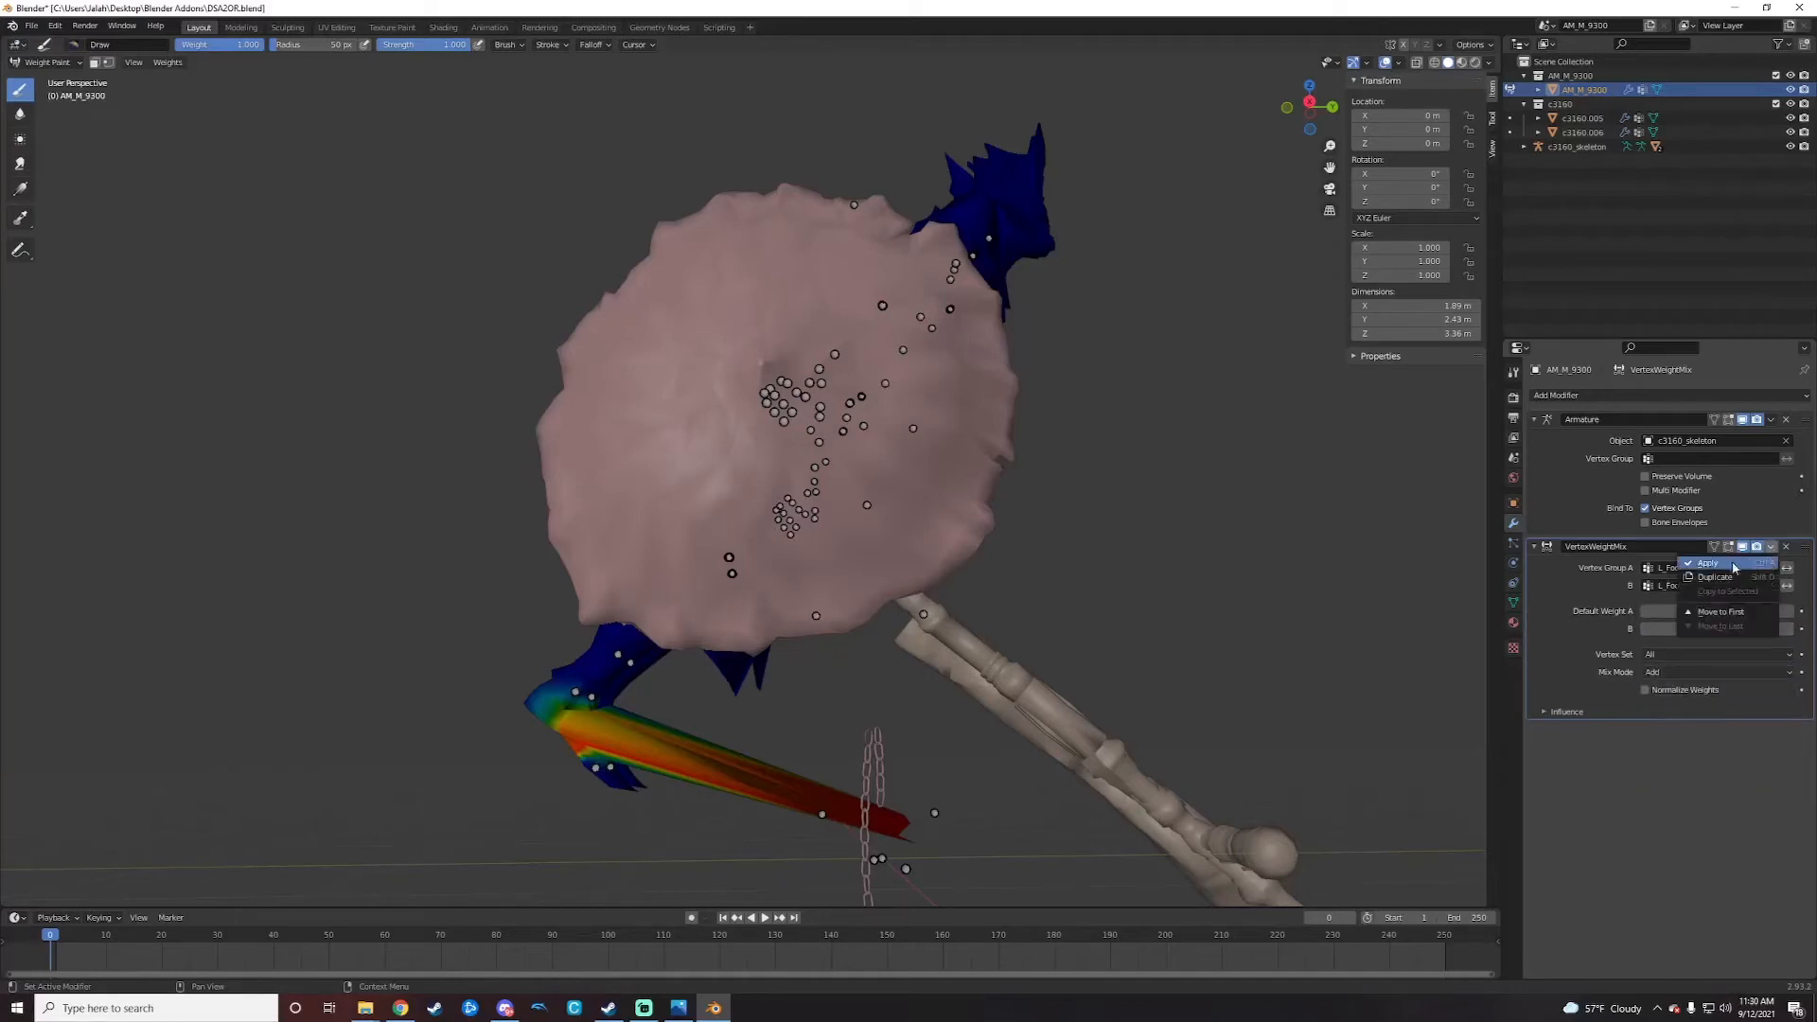
{"action": "left_click", "coordinate": [1704, 566]}
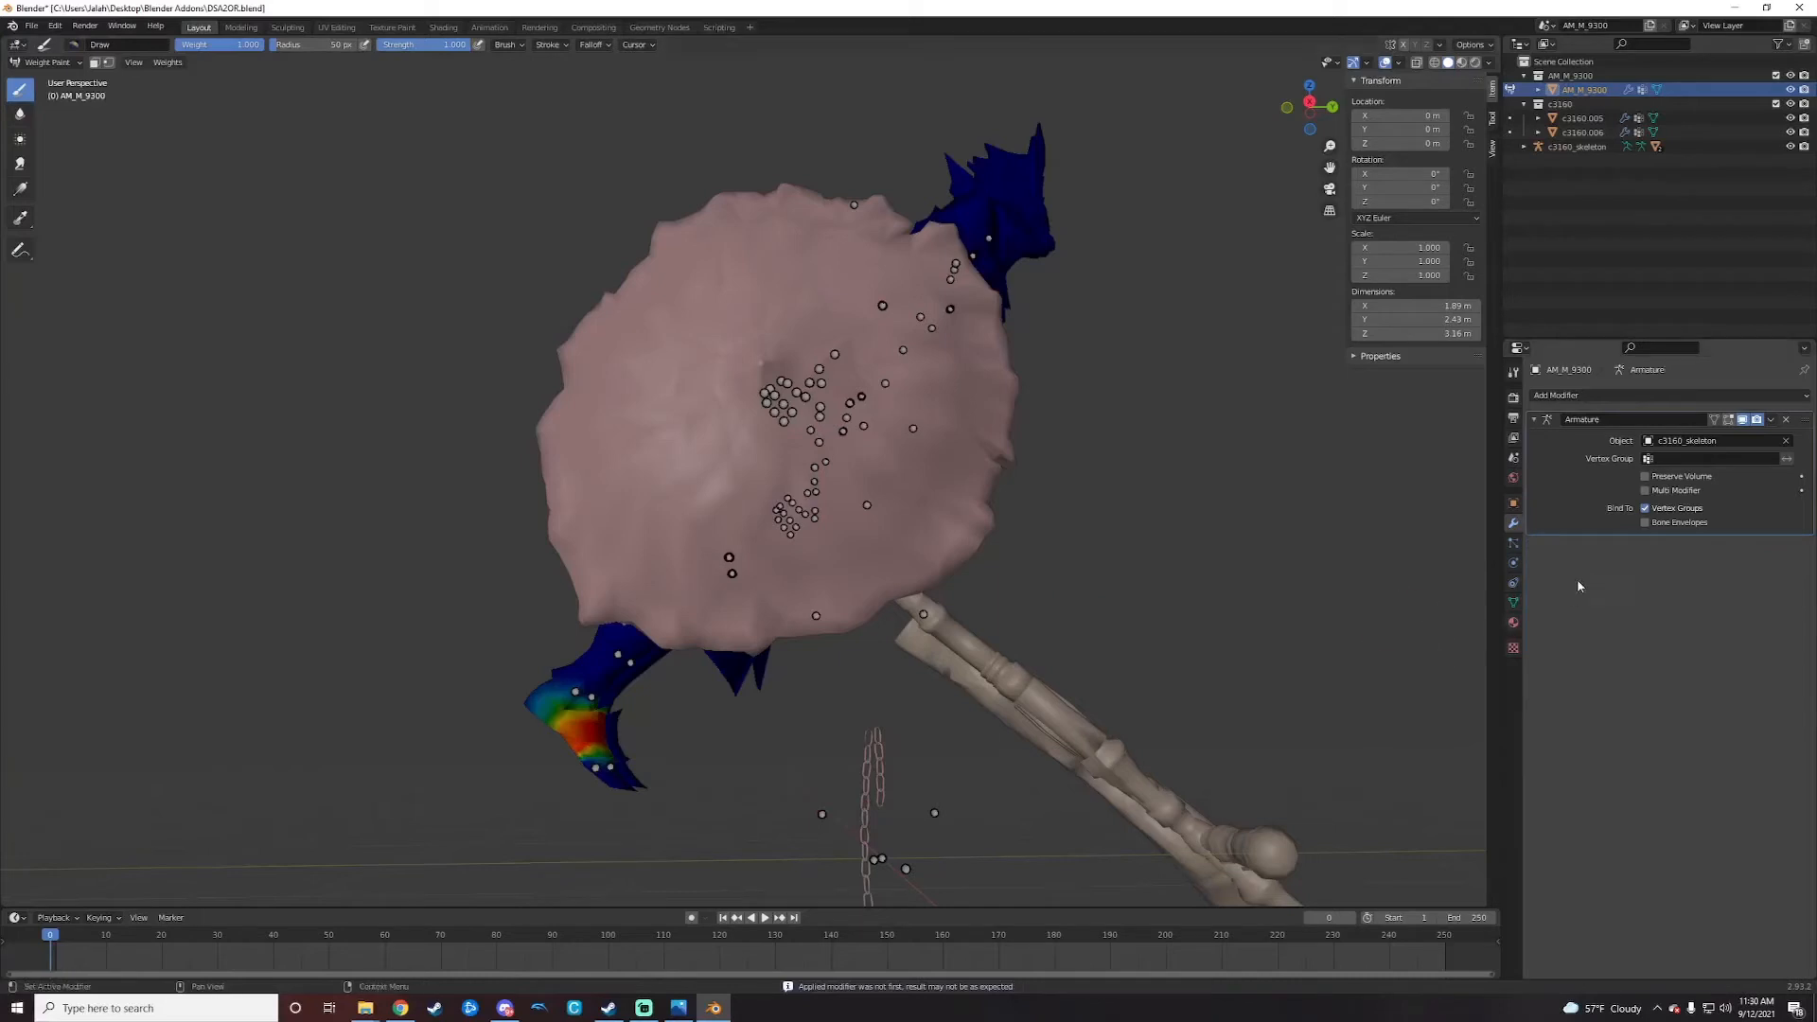
Step: Delete the L_FootTwist vertex group from the mesh
{"action": "left_click", "coordinate": [1514, 603]}
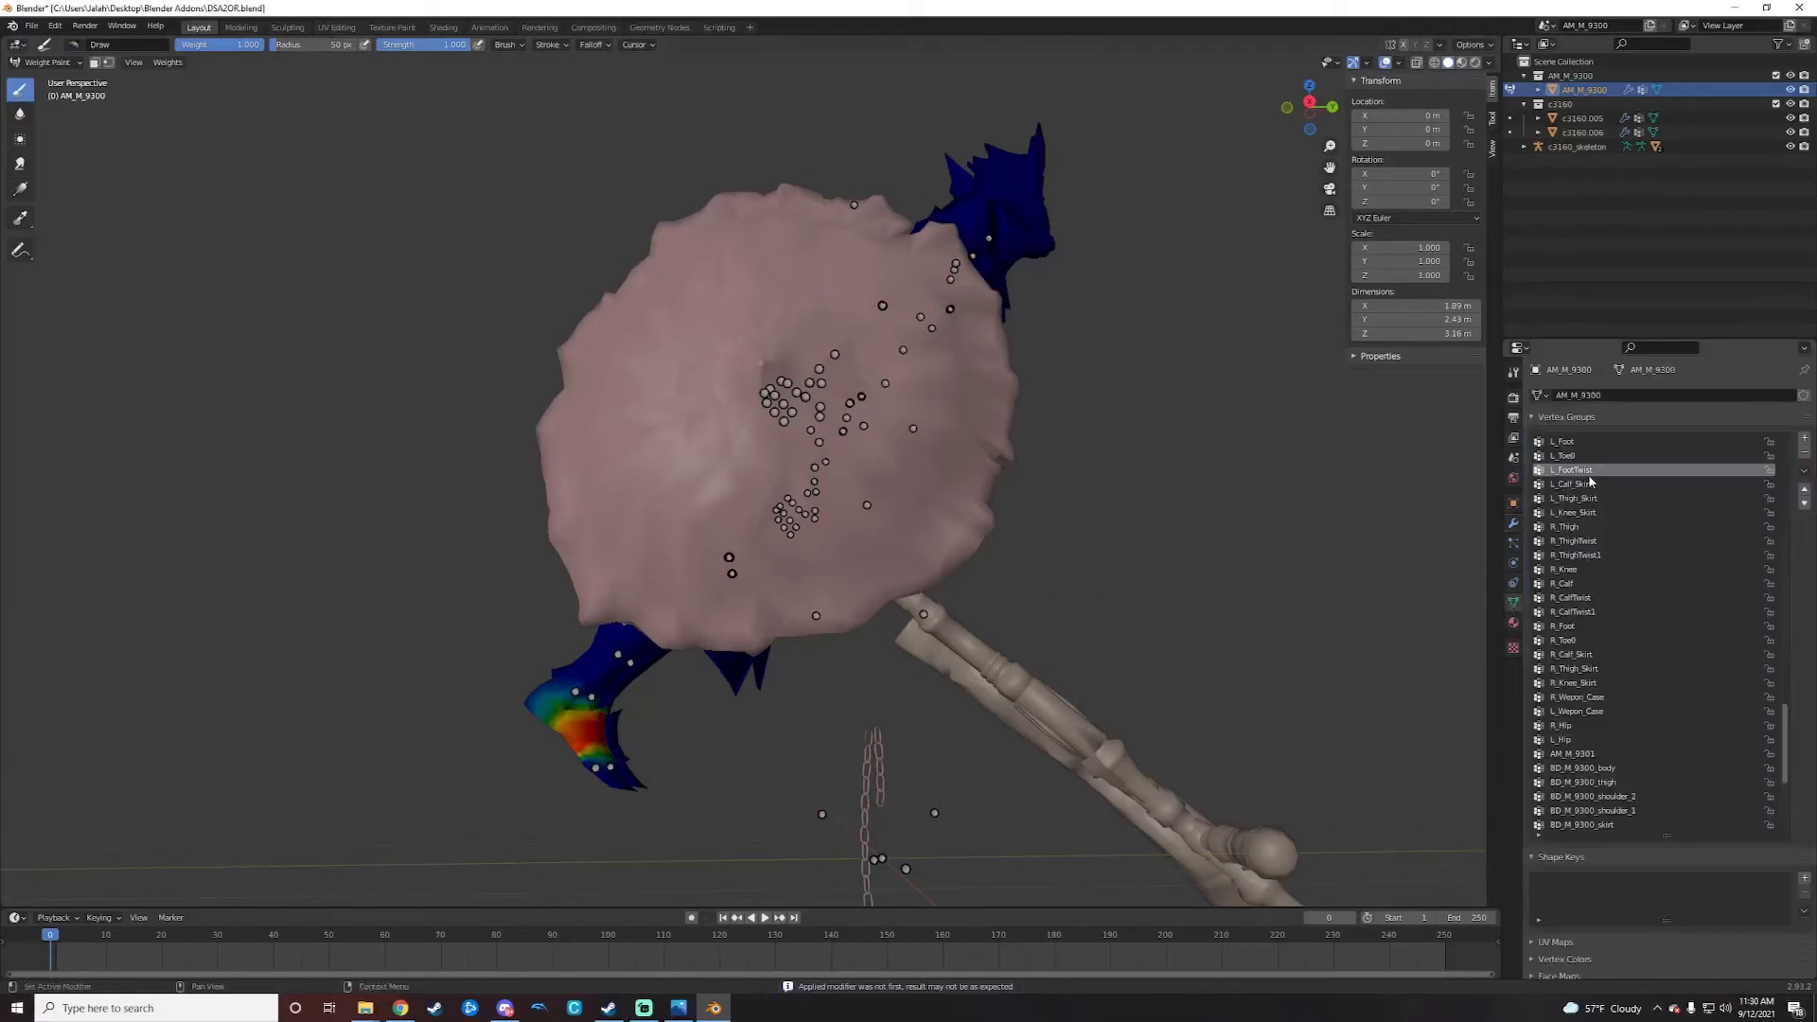
{"action": "left_click", "coordinate": [1805, 452]}
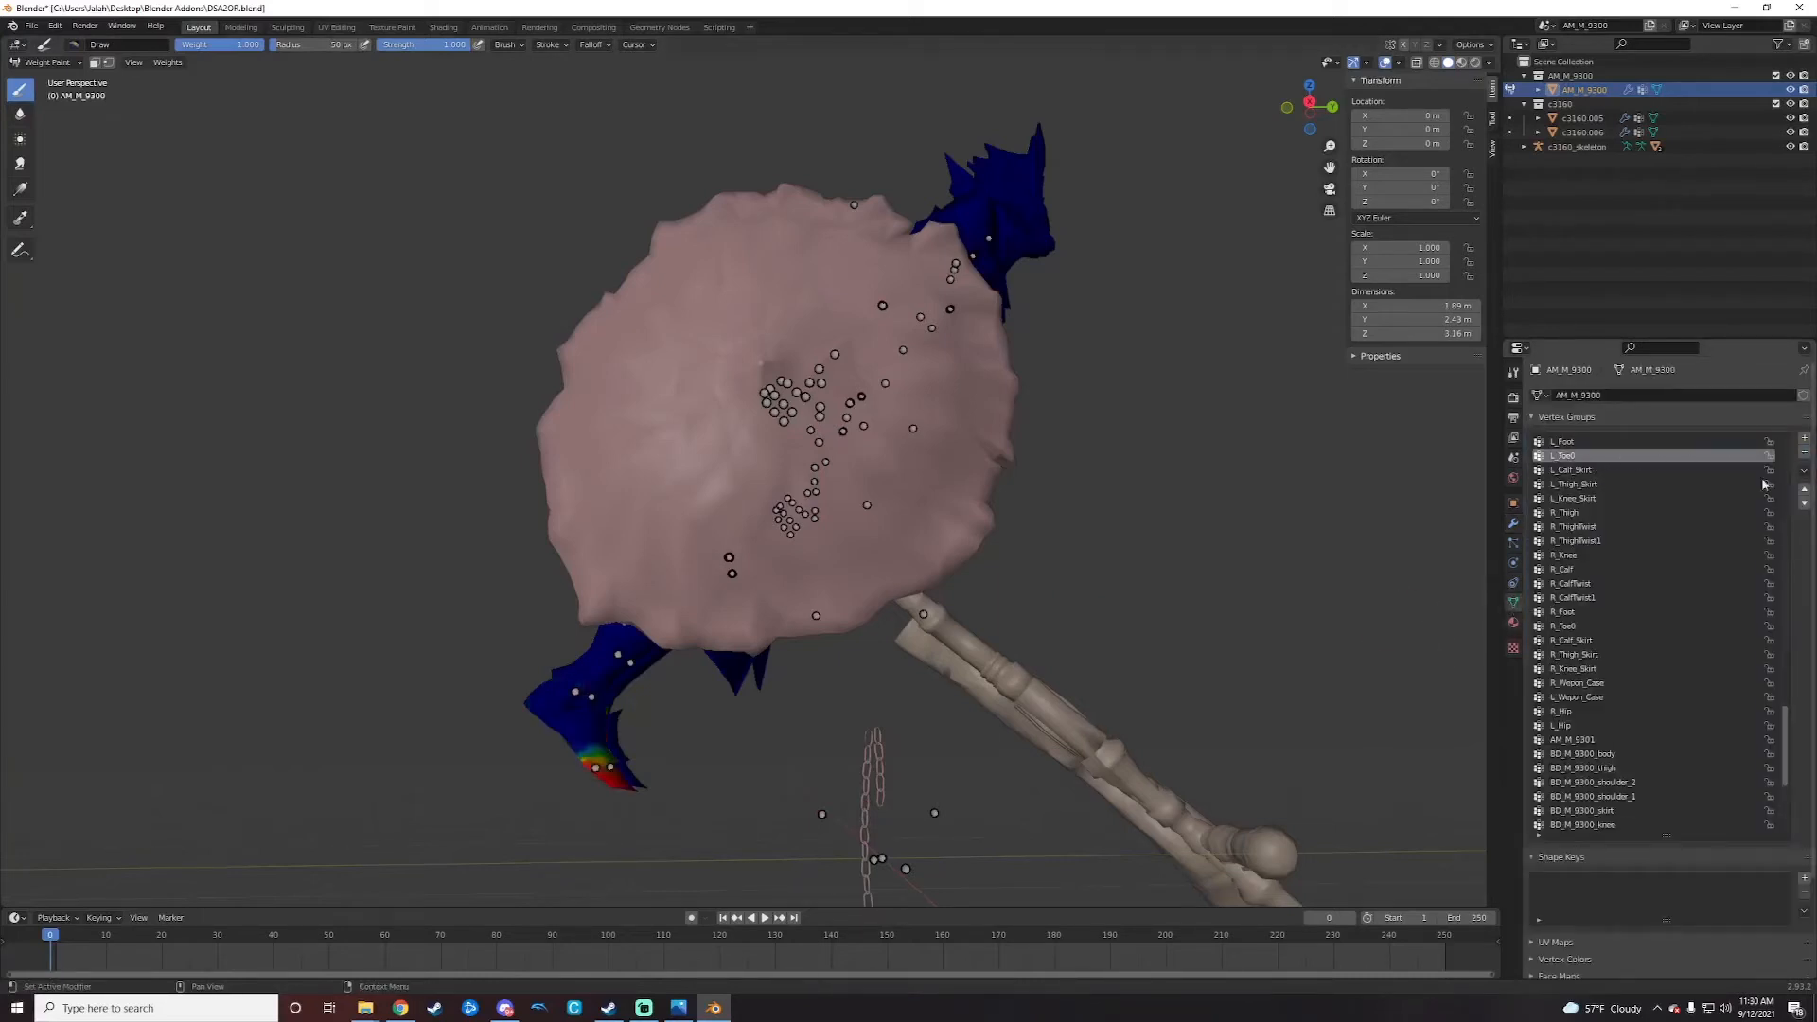
{"action": "middle_click_drag", "start_coordinate": [611, 724], "coordinate": [811, 667]}
Step: Display the Collar vertex group's weights to examine its influence around the neck and upper chest
{"action": "middle_click_drag", "start_coordinate": [1209, 439], "coordinate": [1088, 581]}
{"action": "scroll", "coordinate": [956, 542], "scroll_direction": "up", "scroll_amount": 1}
{"action": "middle_click_drag", "start_coordinate": [681, 400], "coordinate": [925, 515], "text": "shift"}
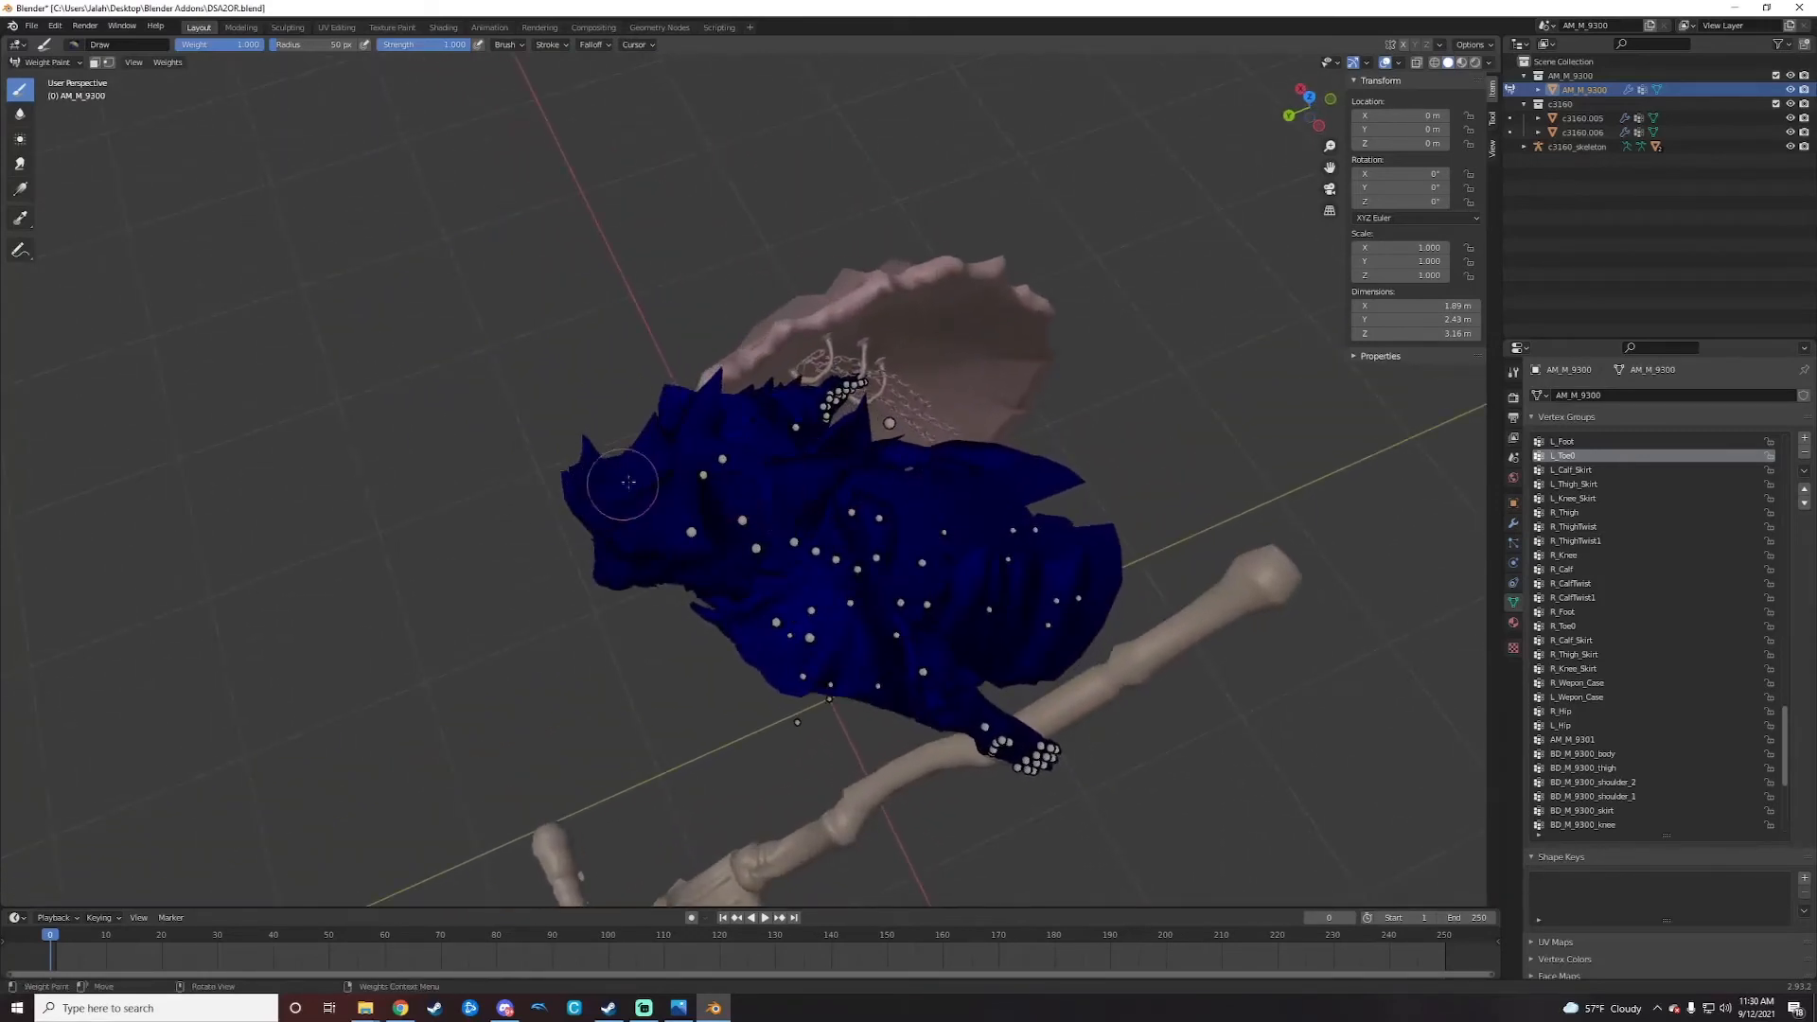
{"action": "middle_click_drag", "start_coordinate": [621, 487], "coordinate": [596, 284]}
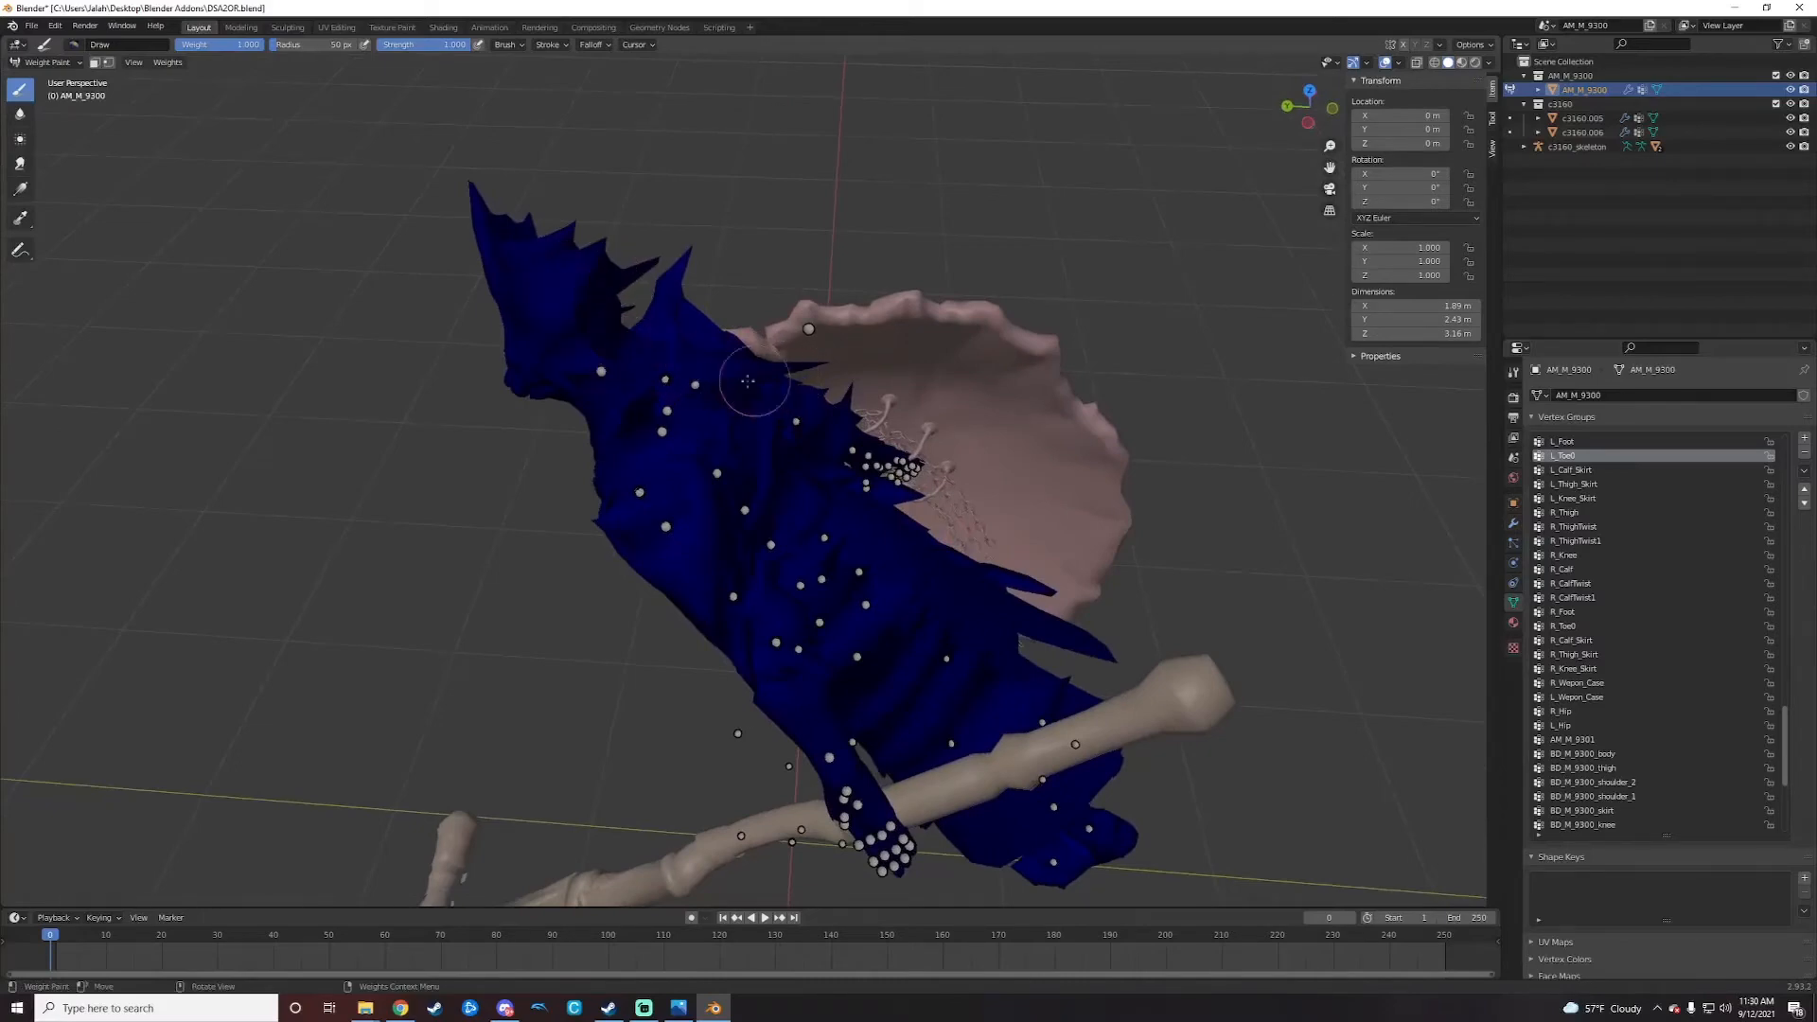
{"action": "mouse_move", "coordinate": [750, 394]}
{"action": "middle_mouse_down"}
{"action": "mouse_move", "coordinate": [734, 372]}
{"action": "mouse_move", "coordinate": [713, 394]}
{"action": "middle_mouse_up"}
{"action": "scroll", "coordinate": [824, 439], "scroll_direction": "up", "scroll_amount": 5}
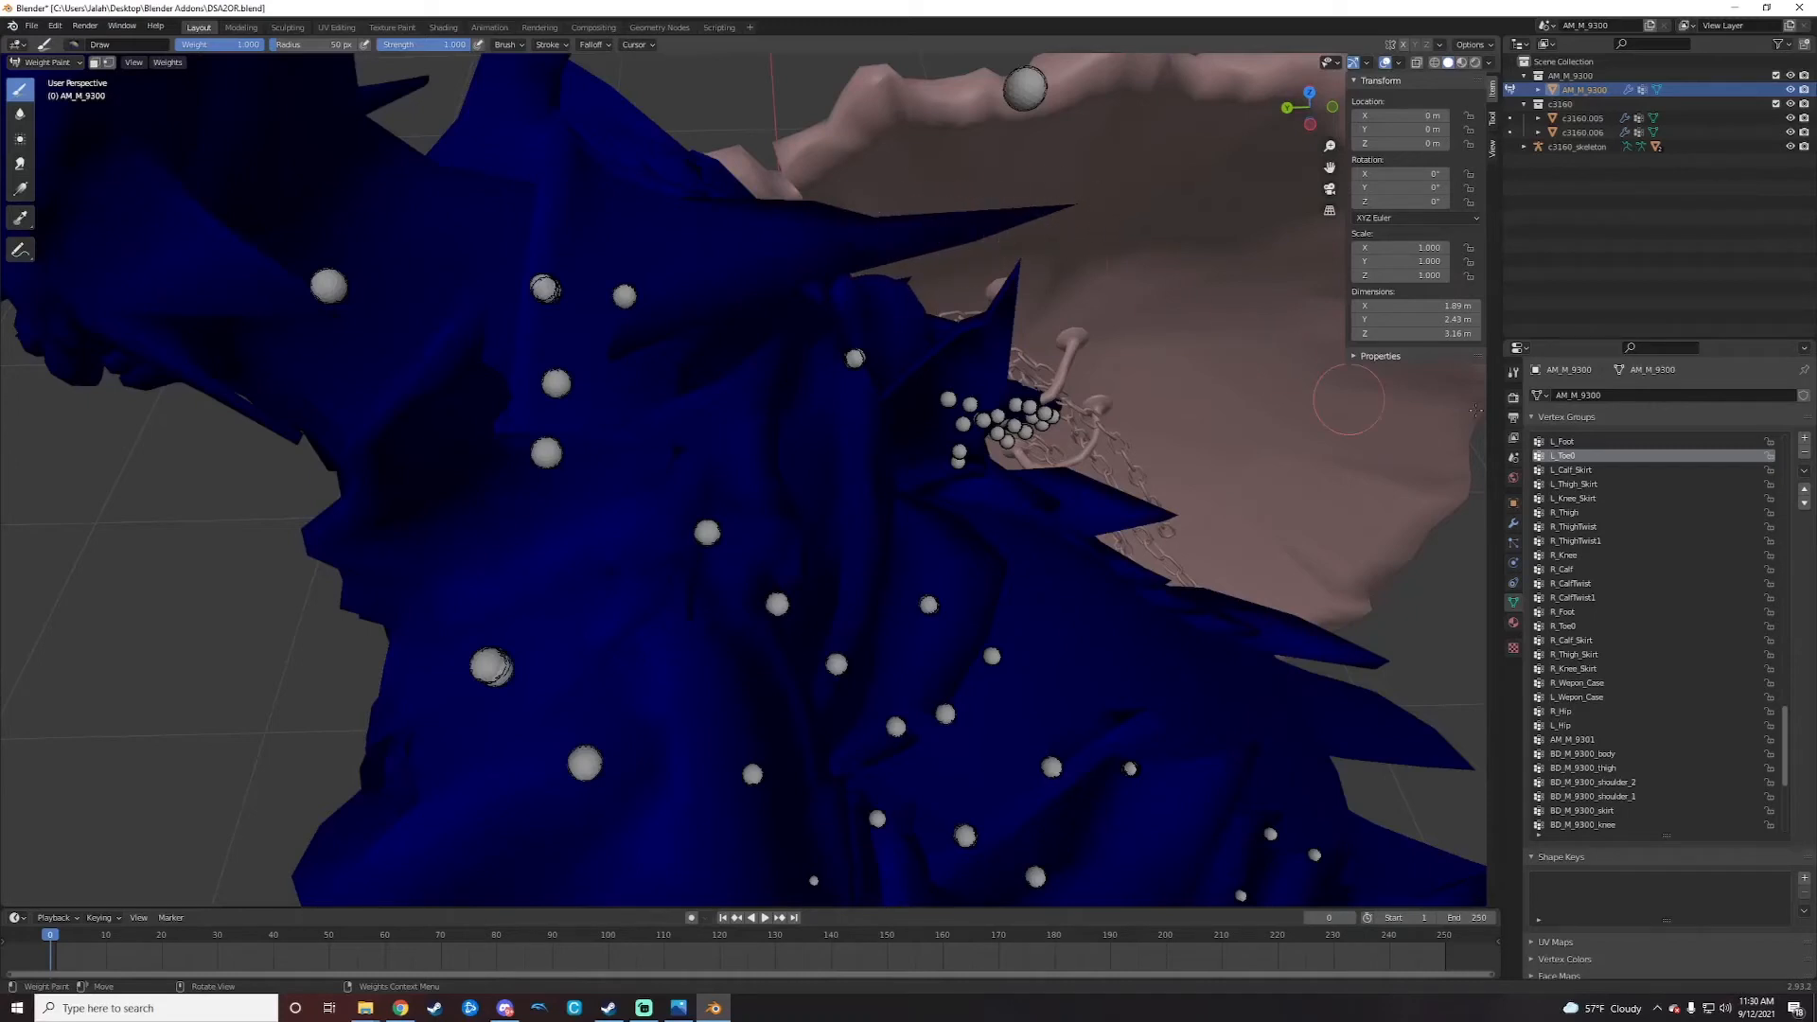
{"action": "scroll", "coordinate": [1667, 690], "scroll_direction": "up", "scroll_amount": 8}
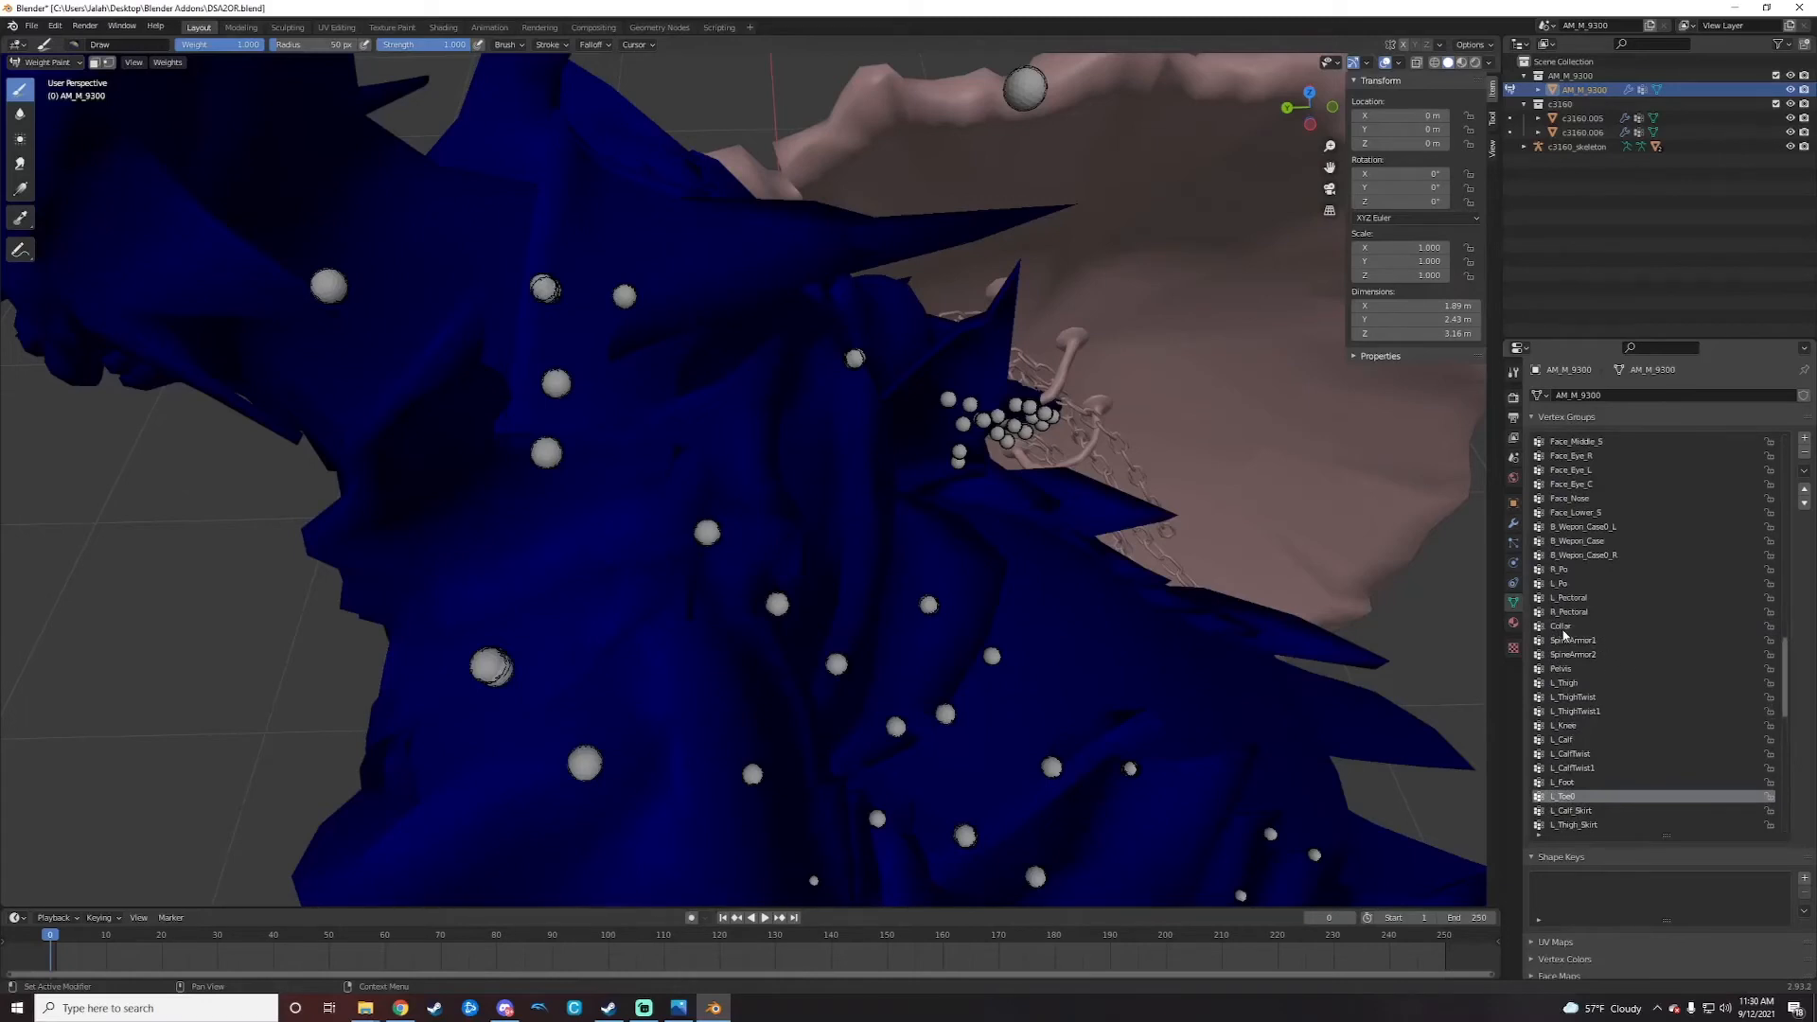
{"action": "left_click", "coordinate": [1562, 627]}
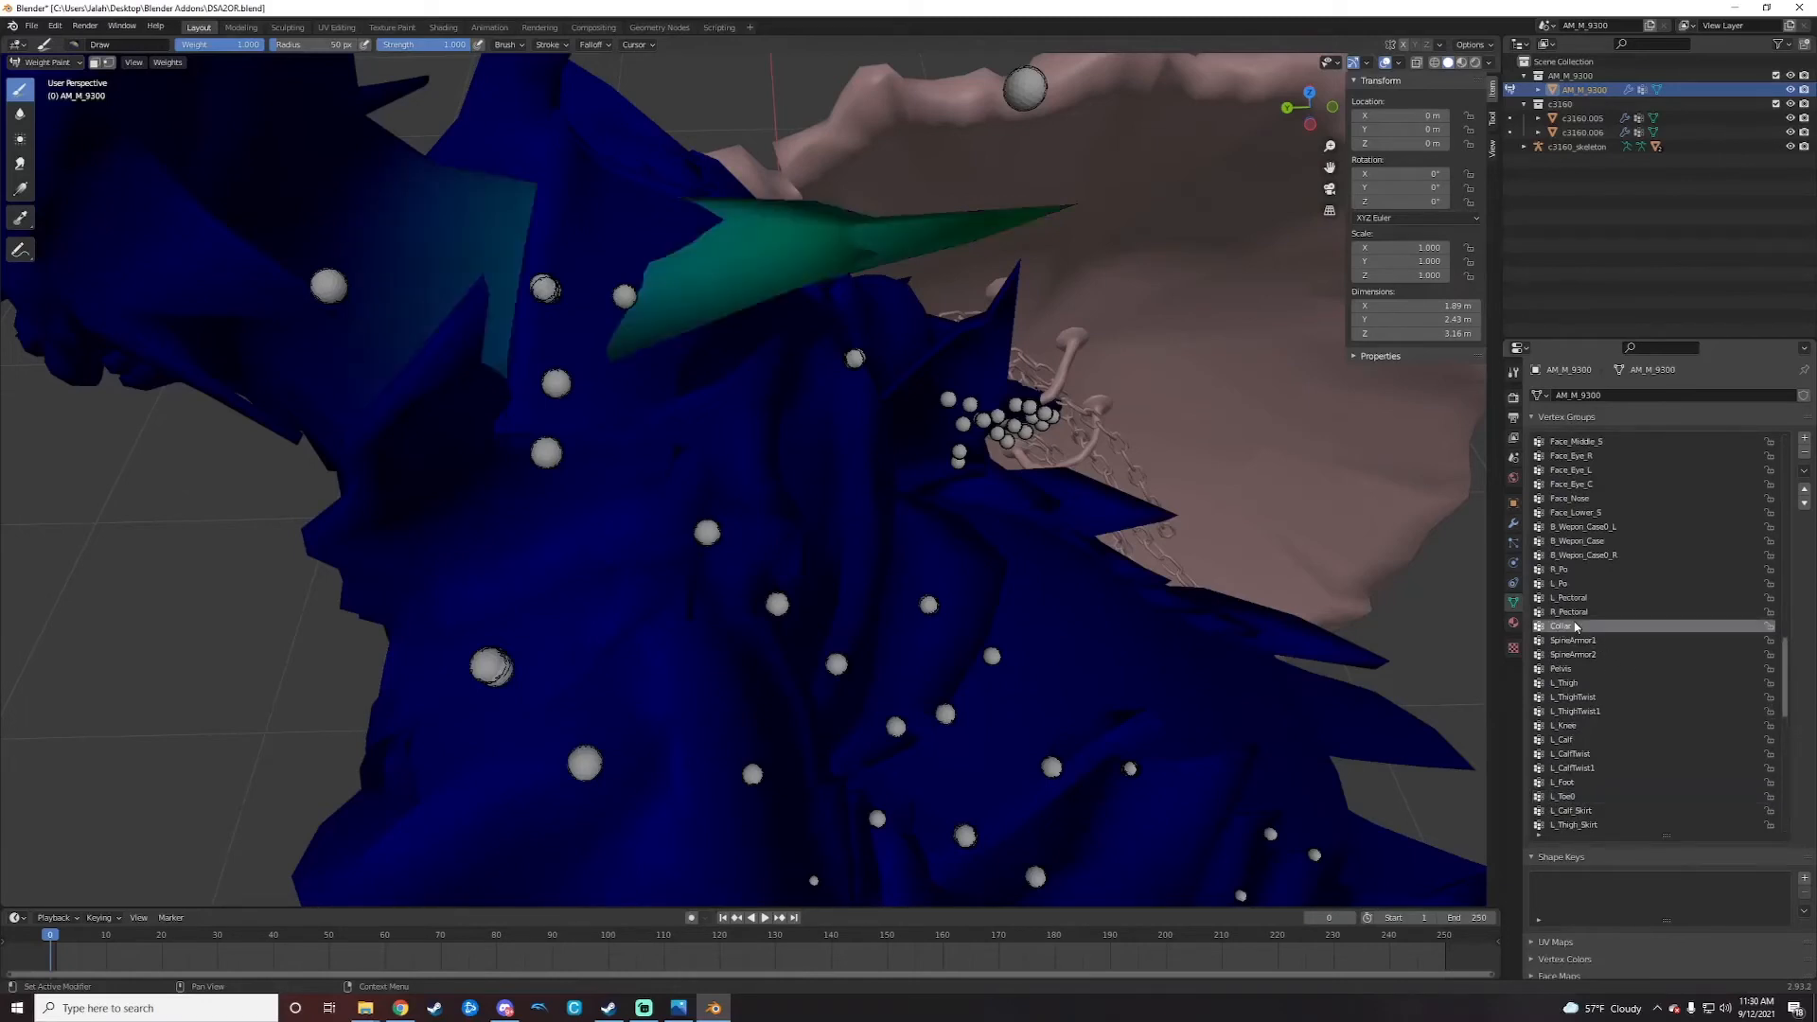
Step: Compare the weights of the pectoral, L_Po, R_Po, Neck and Head vertex groups around the neck with the Collar group
{"action": "mouse_move", "coordinate": [691, 389]}
{"action": "middle_mouse_down"}
{"action": "mouse_move", "coordinate": [757, 361]}
{"action": "mouse_move", "coordinate": [694, 408]}
{"action": "middle_mouse_up"}
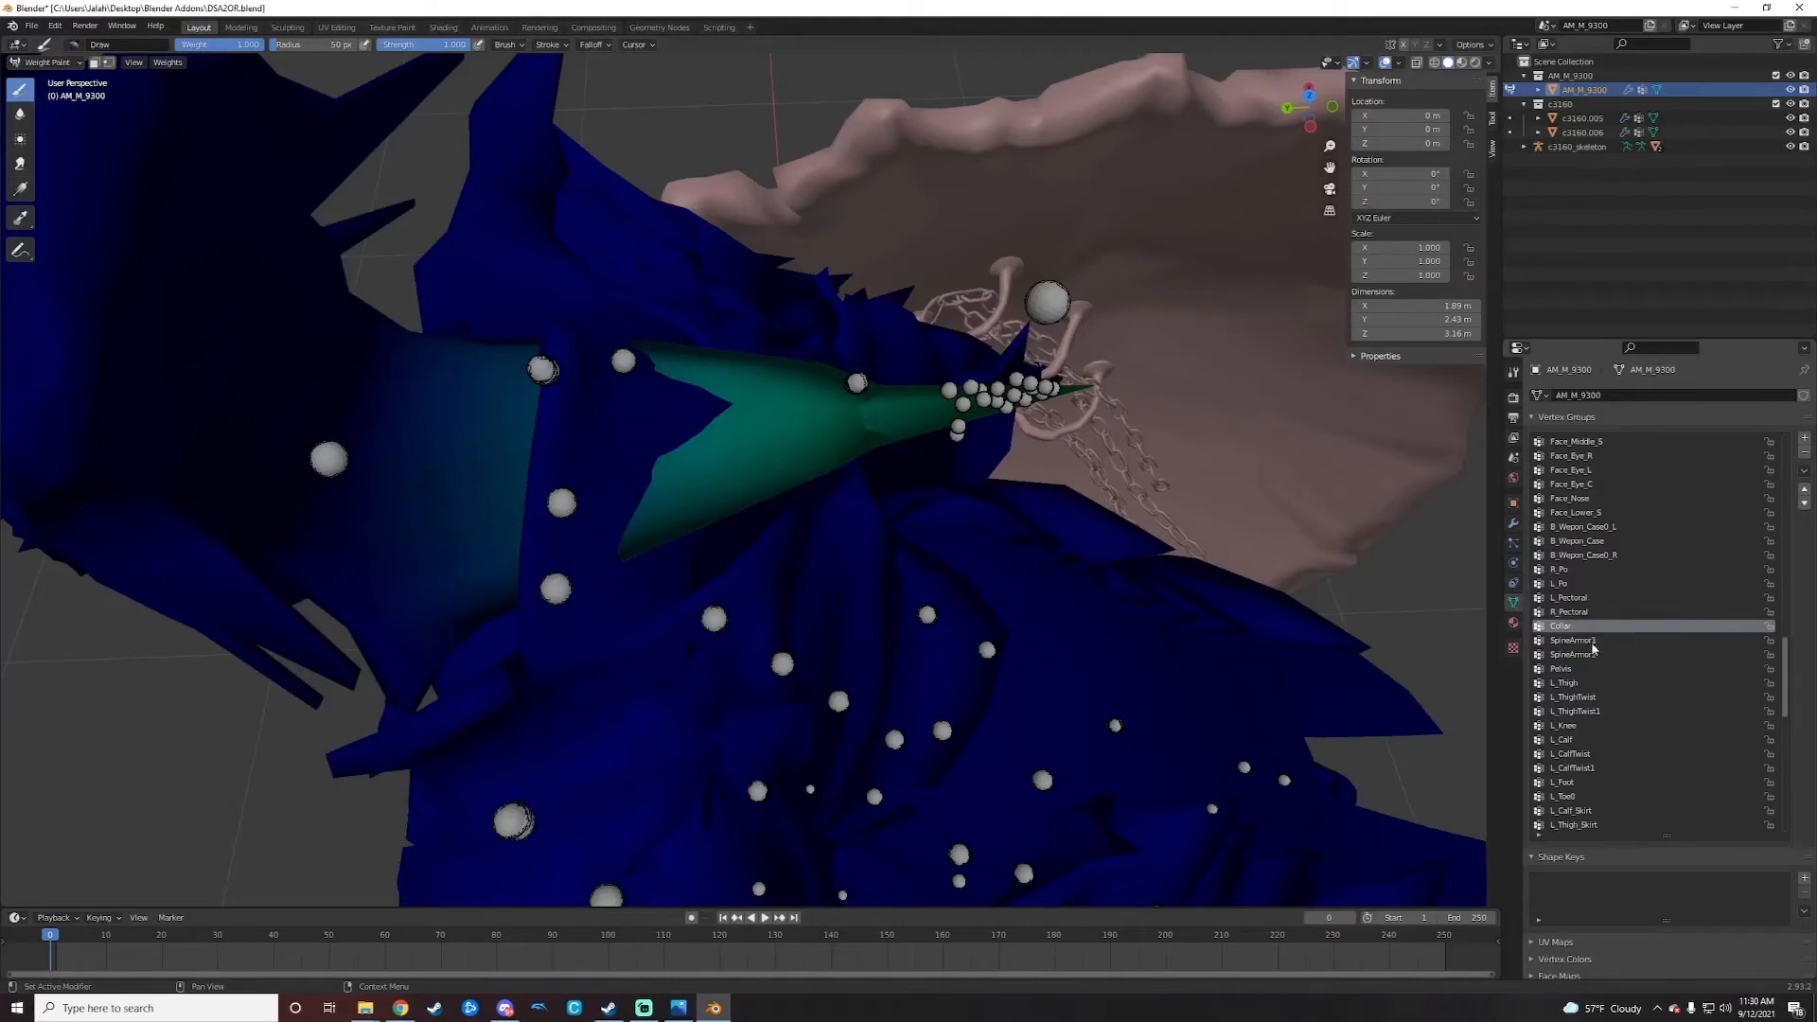
{"action": "scroll", "coordinate": [1592, 632], "scroll_direction": "up", "scroll_amount": 1}
{"action": "left_click", "coordinate": [1577, 627]}
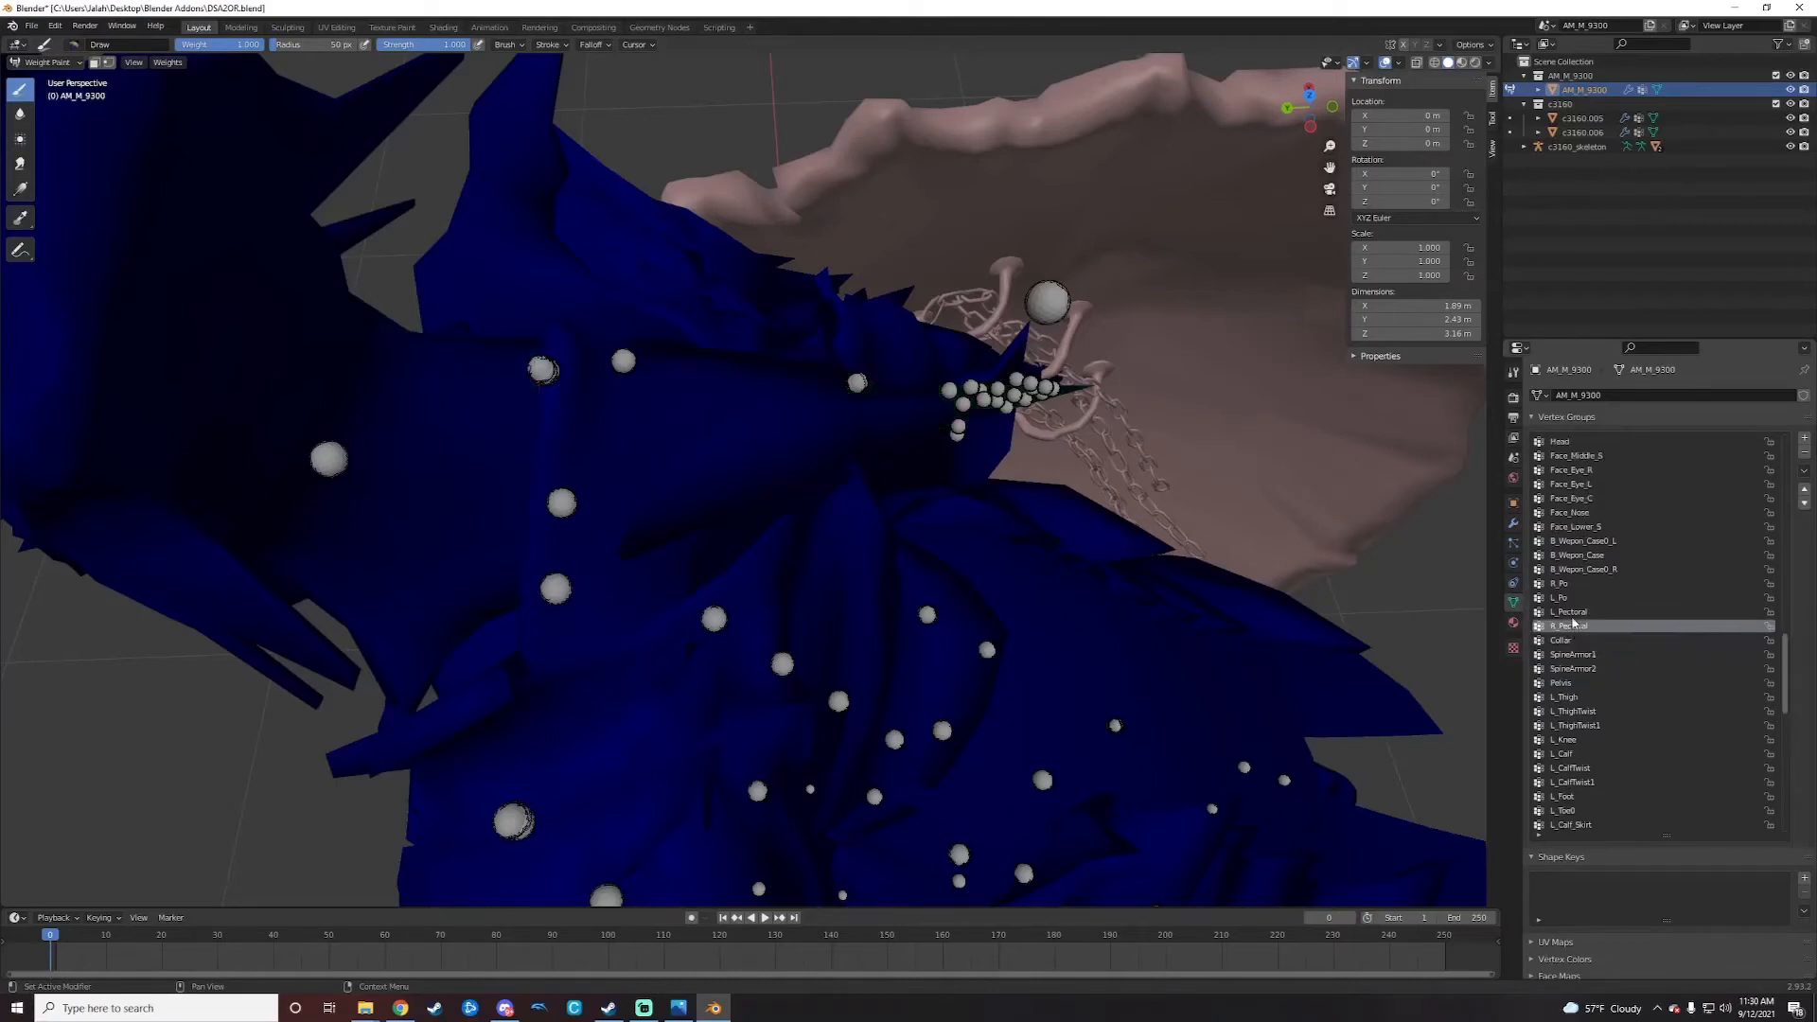
{"action": "left_click", "coordinate": [1573, 614]}
{"action": "left_click", "coordinate": [1574, 599]}
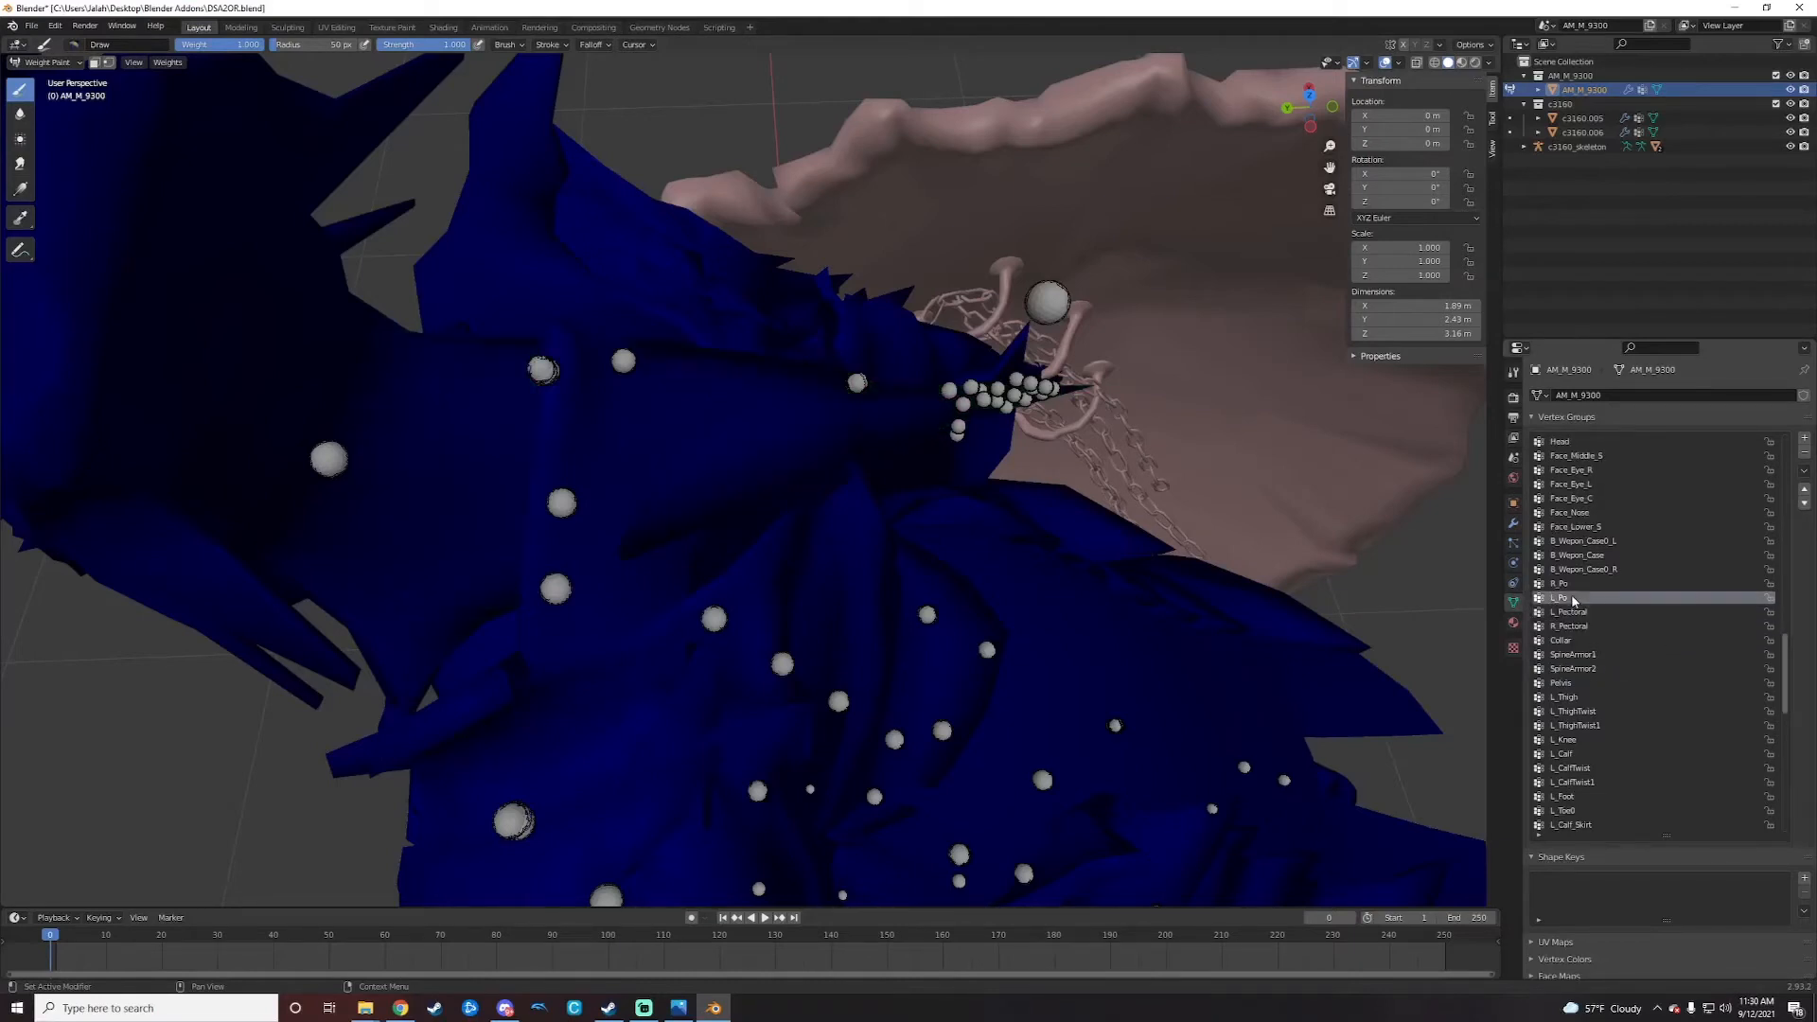
{"action": "left_click", "coordinate": [1573, 585]}
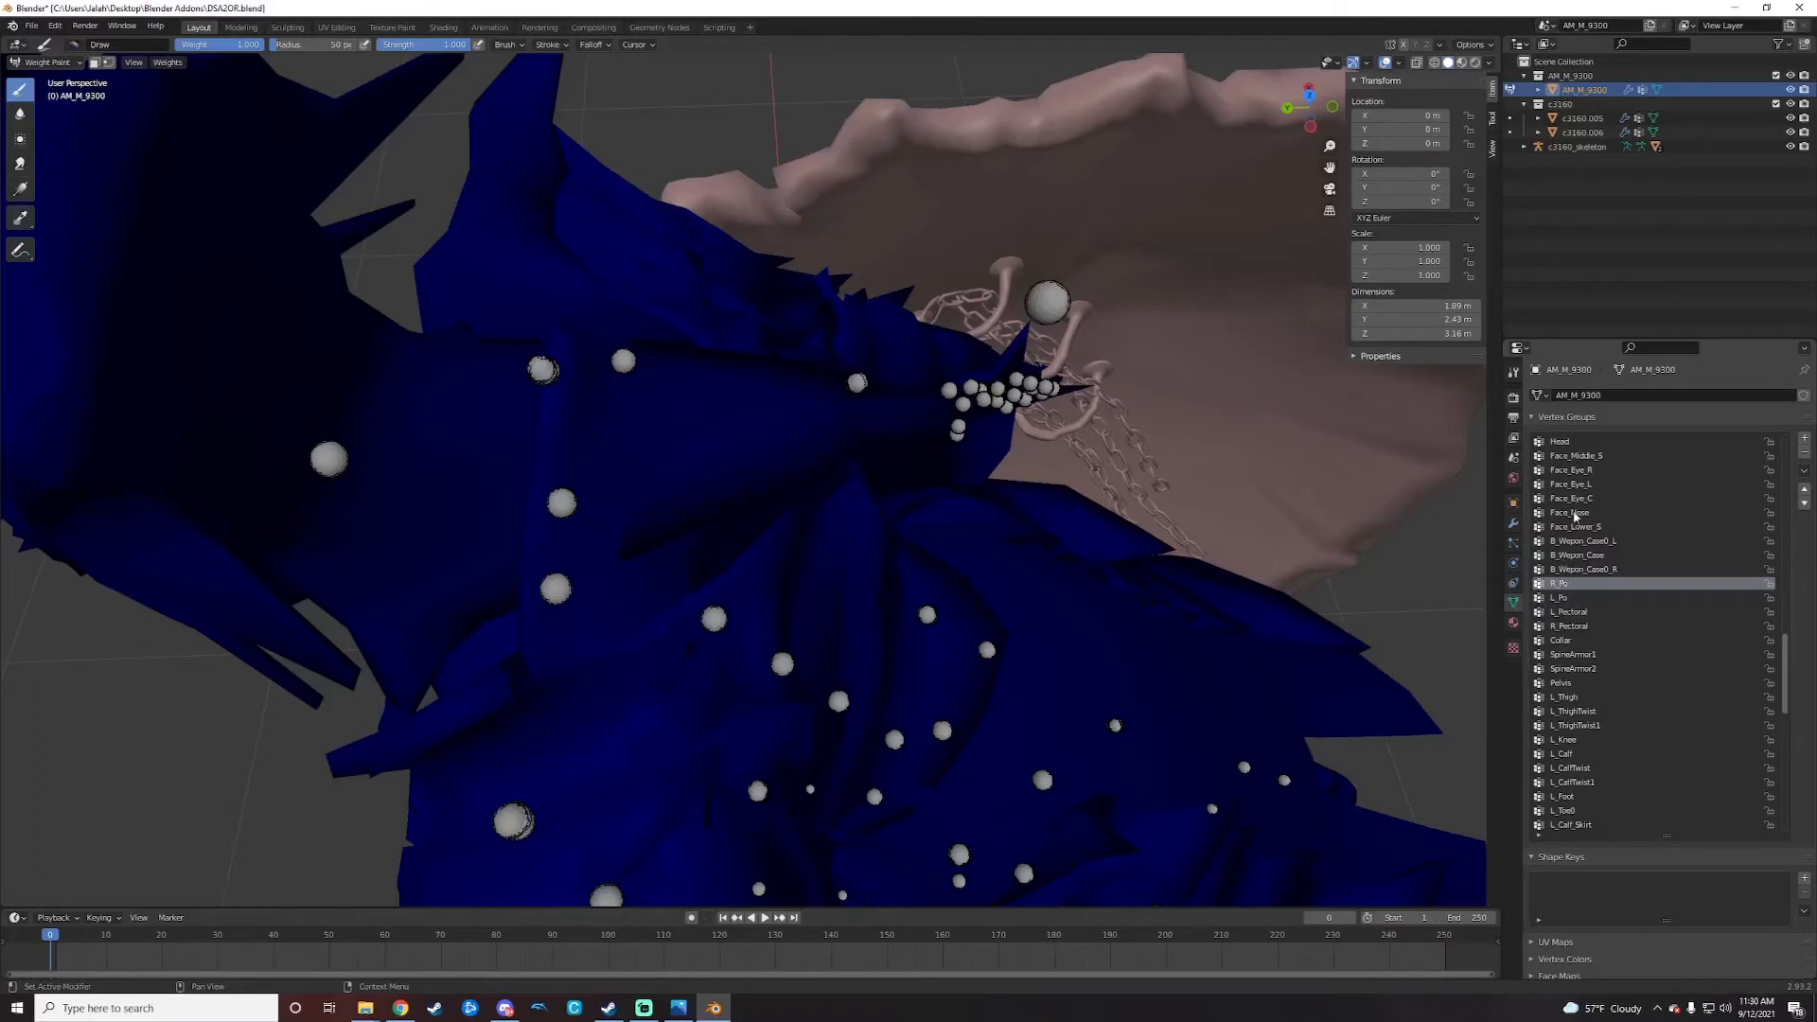
{"action": "scroll", "coordinate": [1582, 500], "scroll_direction": "up", "scroll_amount": 1}
{"action": "left_click", "coordinate": [1573, 445]}
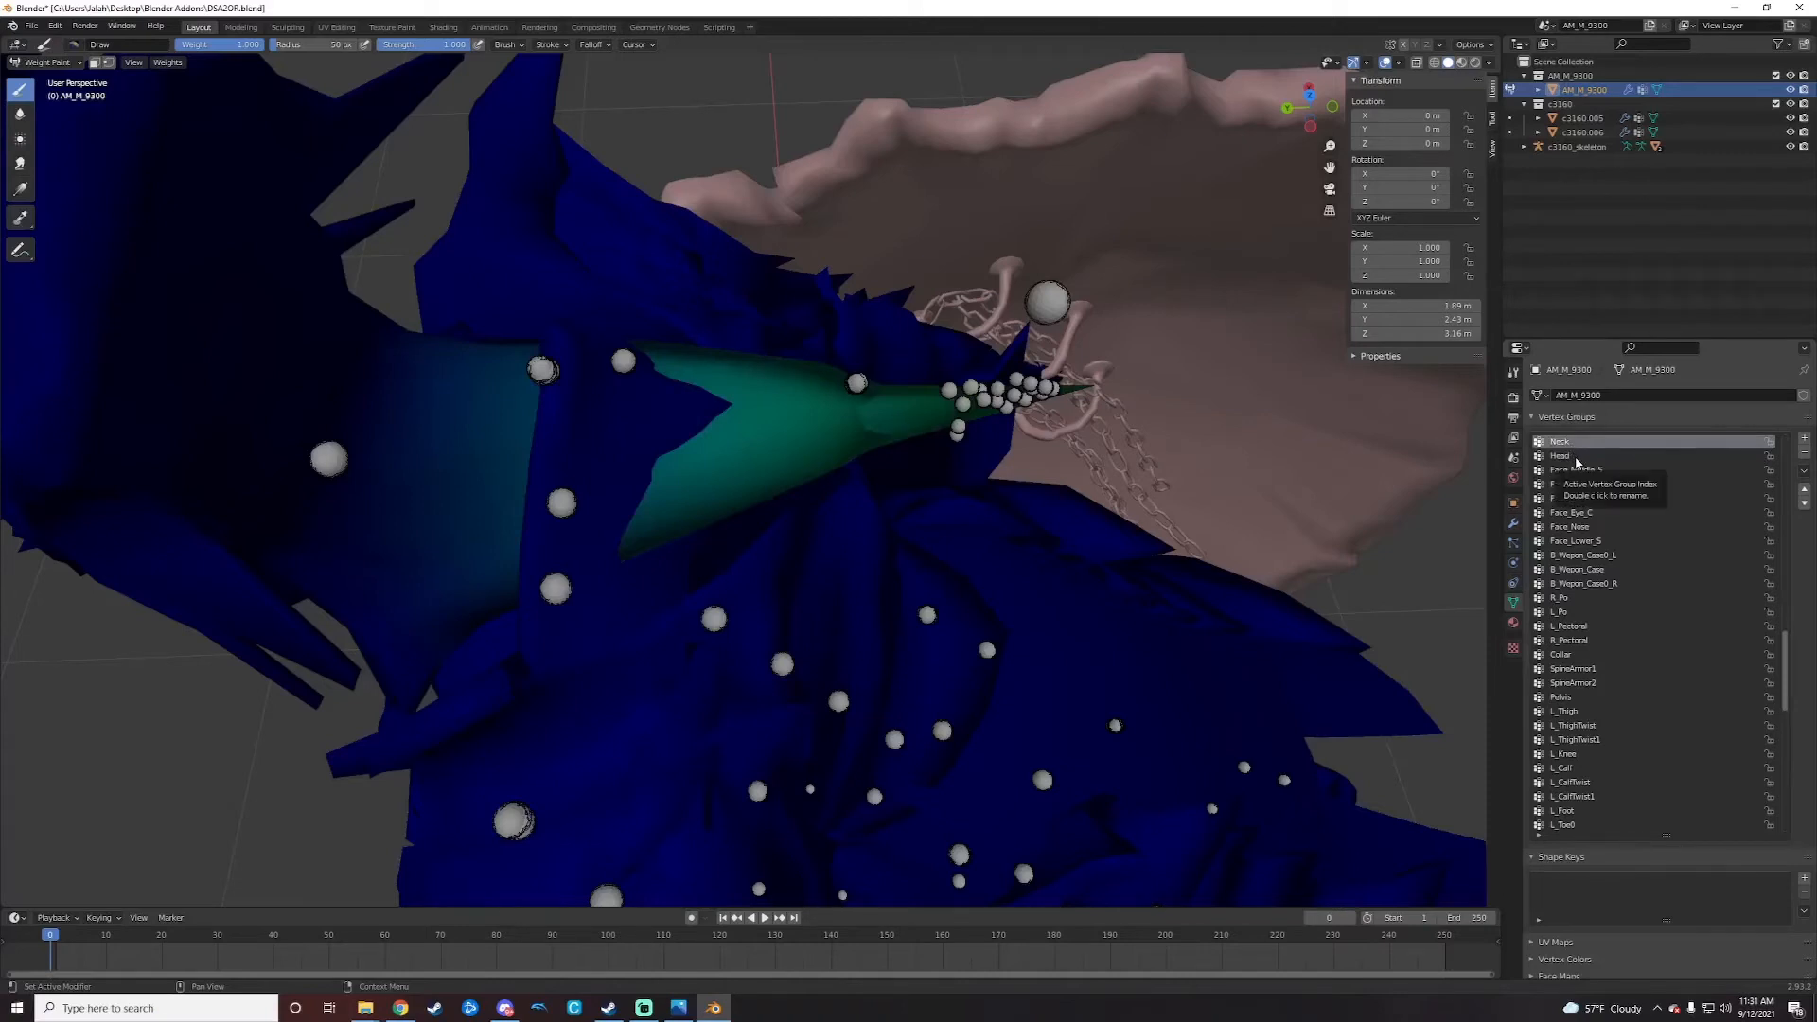
{"action": "left_click", "coordinate": [1576, 458]}
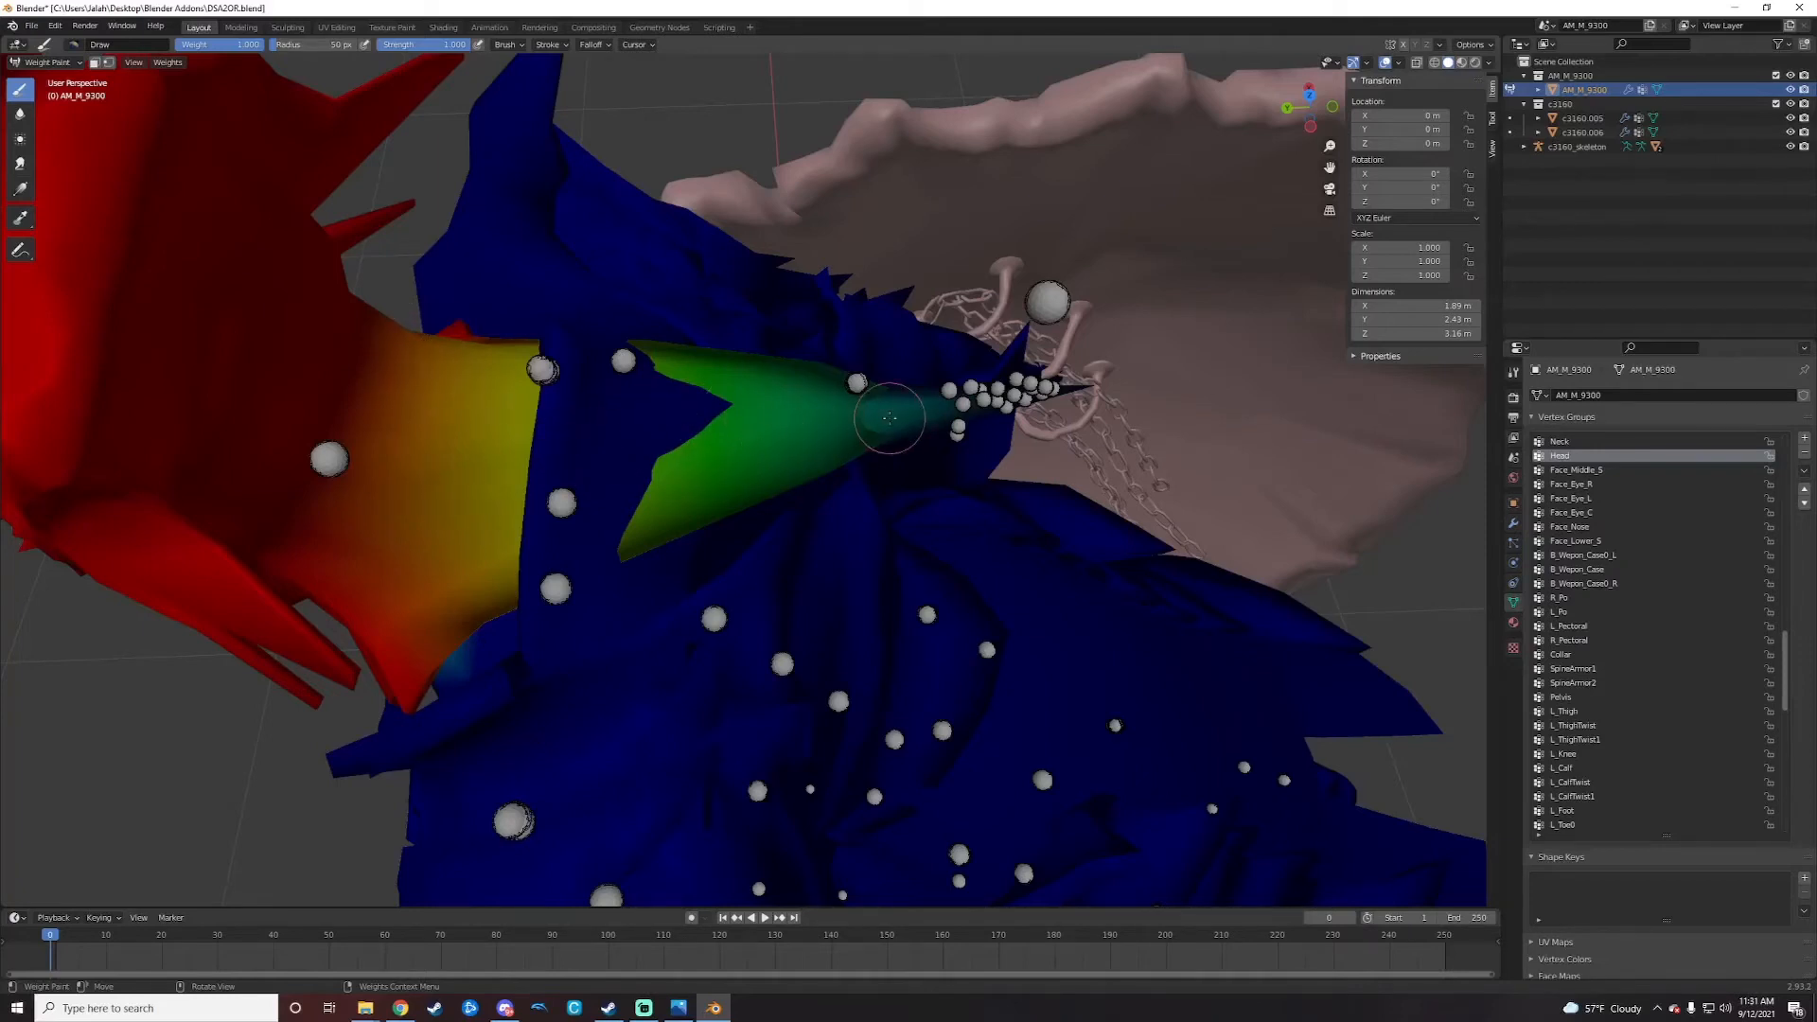
{"action": "middle_click_drag", "start_coordinate": [568, 407], "coordinate": [403, 385]}
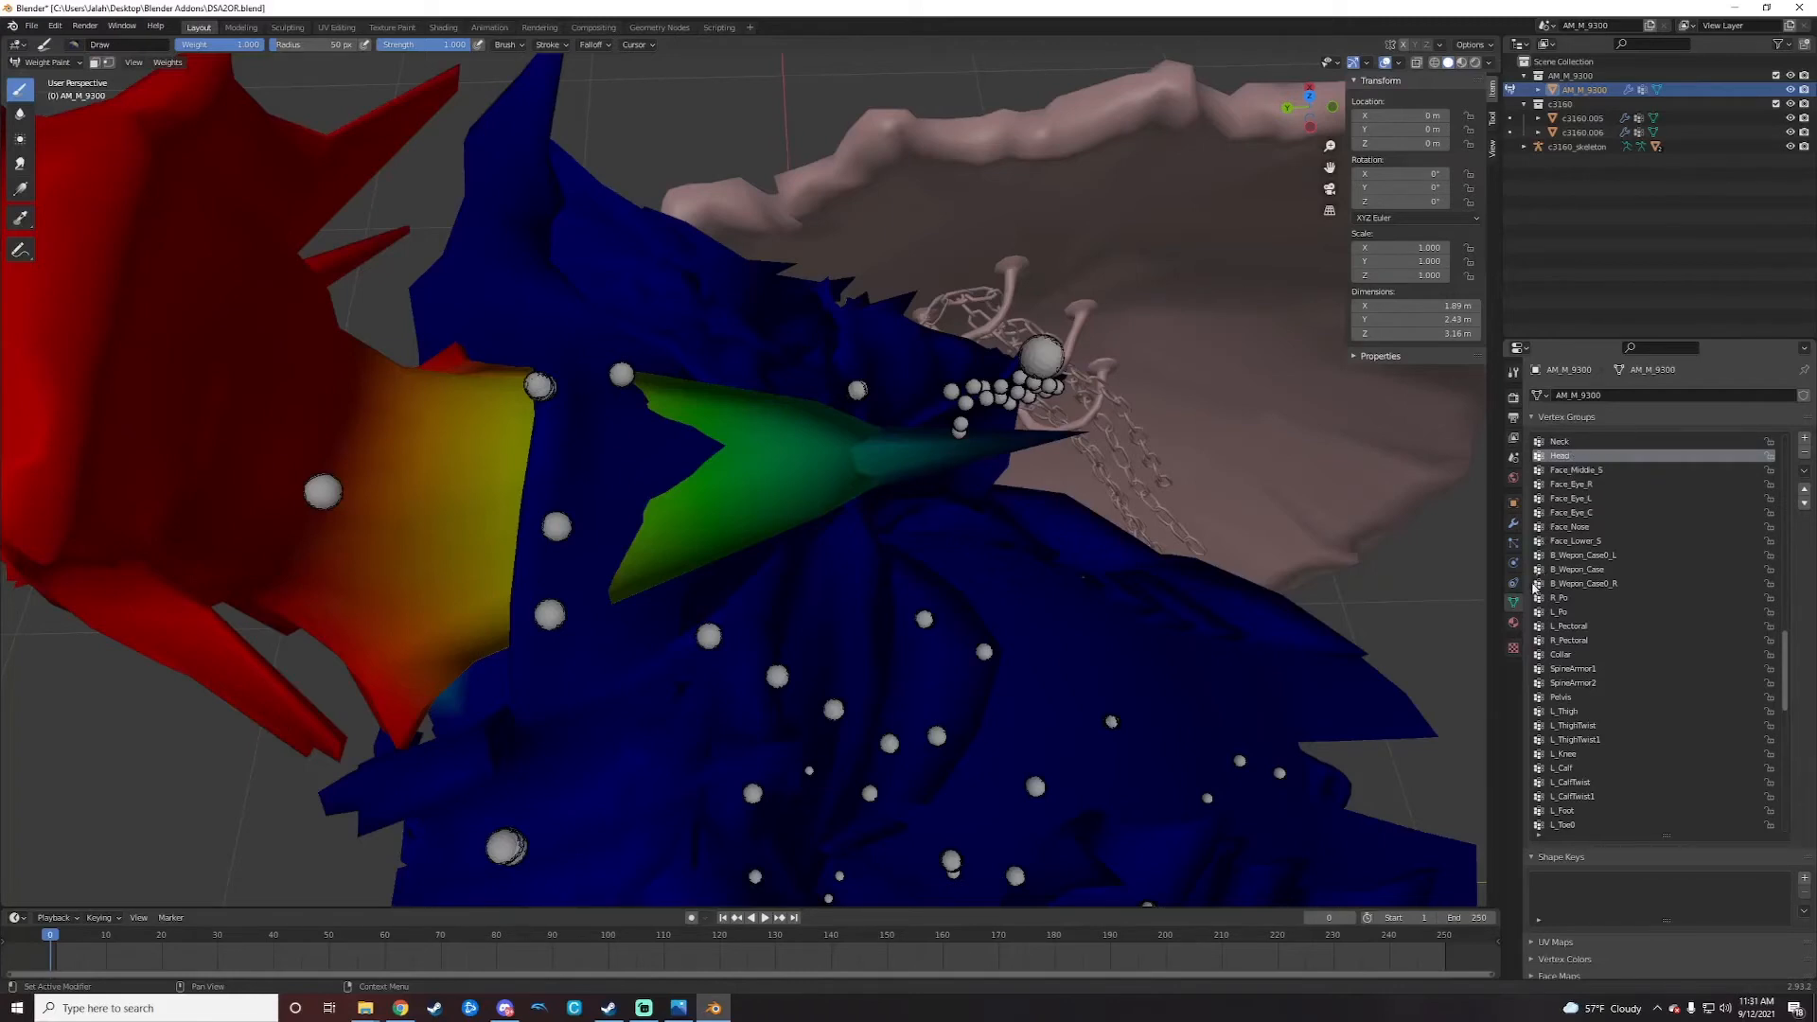
Step: Add a Vertex Weight Mix modifier to the AM_M_9300 mesh
{"action": "left_click", "coordinate": [1514, 525]}
{"action": "left_click", "coordinate": [1602, 396]}
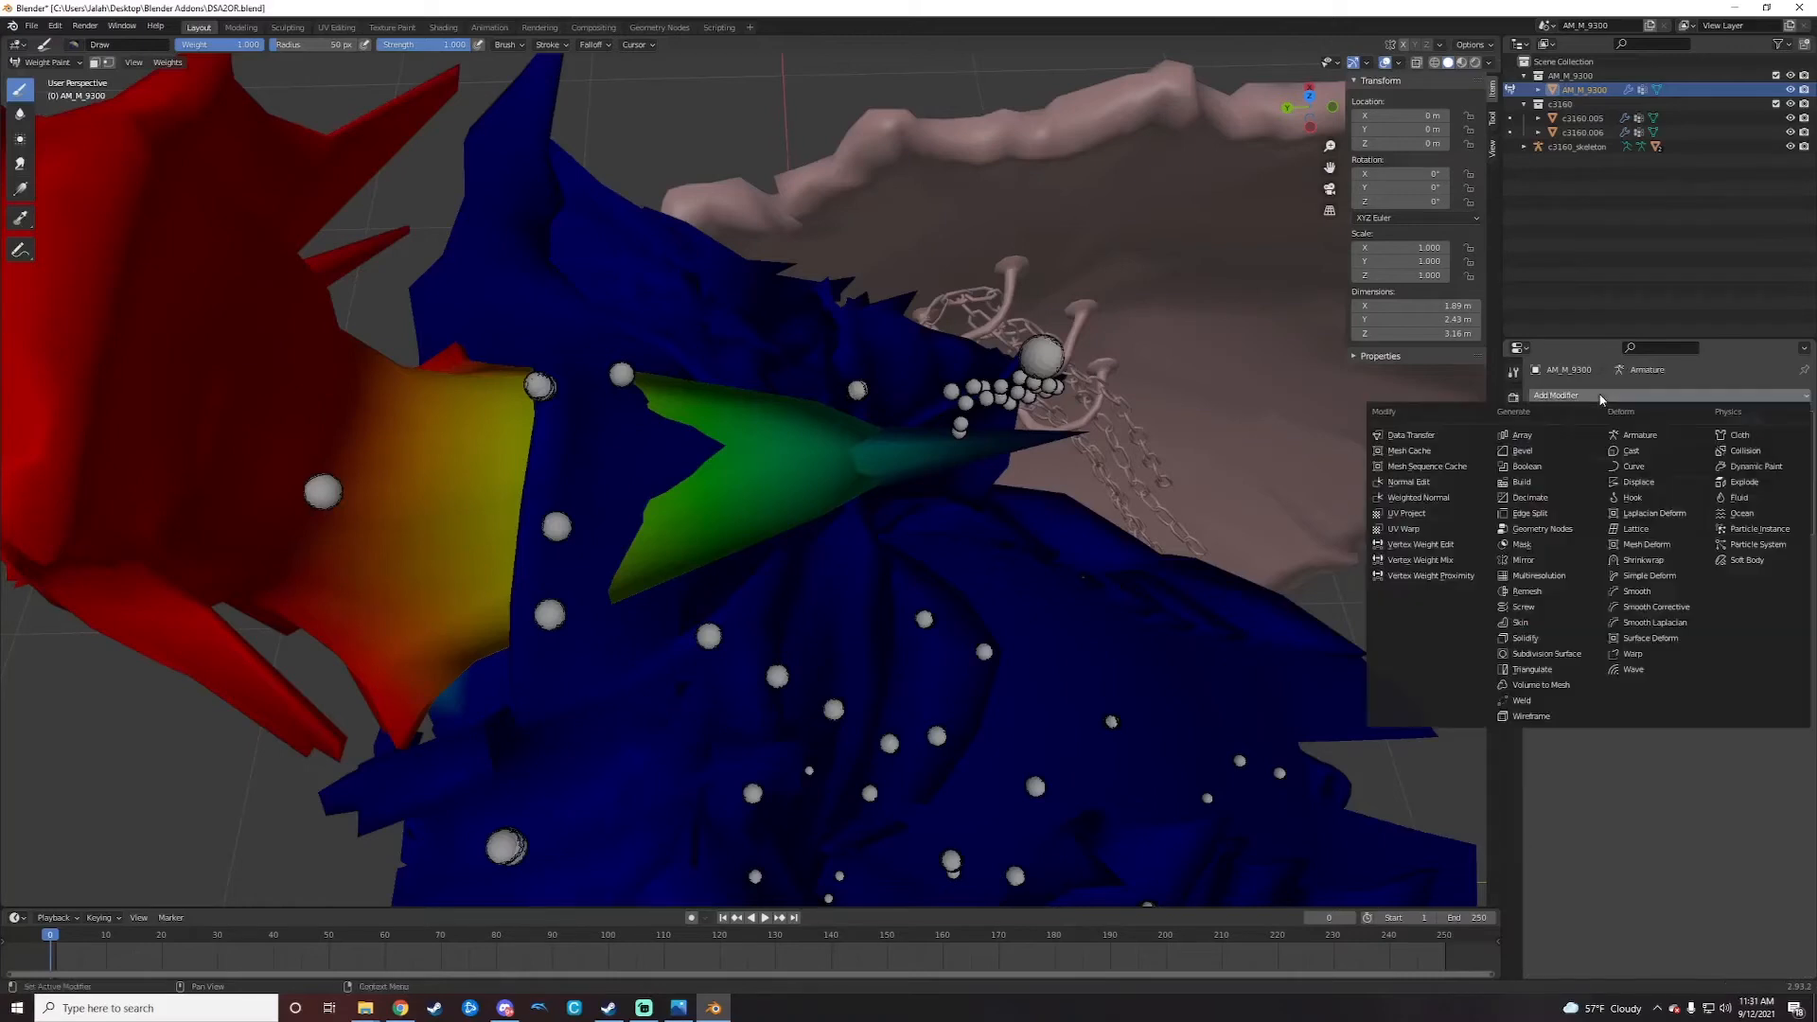
{"action": "left_click", "coordinate": [1427, 567]}
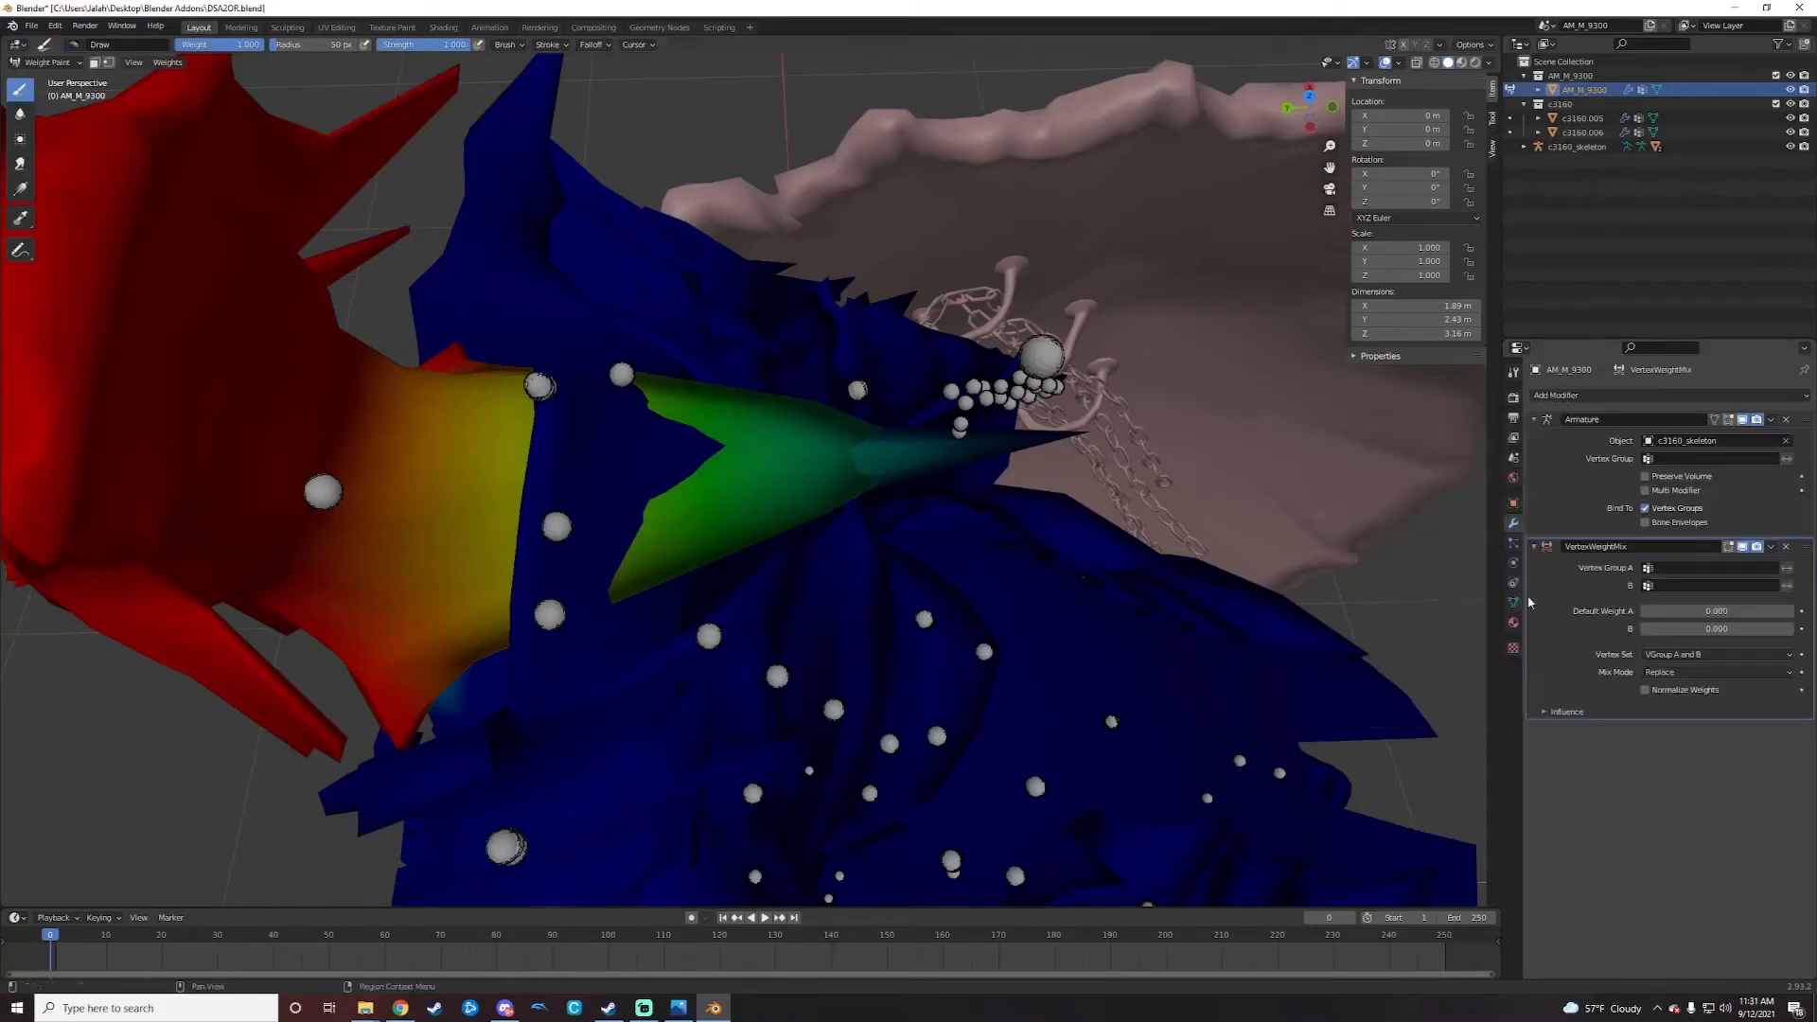
Step: Assign Head as vertex group A of the Vertex Weight Mix modifier
{"action": "left_click", "coordinate": [1685, 567]}
{"action": "key", "text": "Down"}
{"action": "key", "text": "Down"}
{"action": "key", "text": "Down"}
{"action": "key", "text": "Down"}
{"action": "key", "text": "Down"}
{"action": "key", "text": "Down"}
{"action": "key", "text": "Down"}
{"action": "key", "text": "Down"}
{"action": "key", "text": "Down"}
{"action": "key", "text": "Down"}
{"action": "key", "text": "Down"}
{"action": "key", "text": "Down"}
{"action": "key", "text": "Down"}
{"action": "key", "text": "Down"}
{"action": "key", "text": "Down"}
{"action": "key", "text": "Down"}
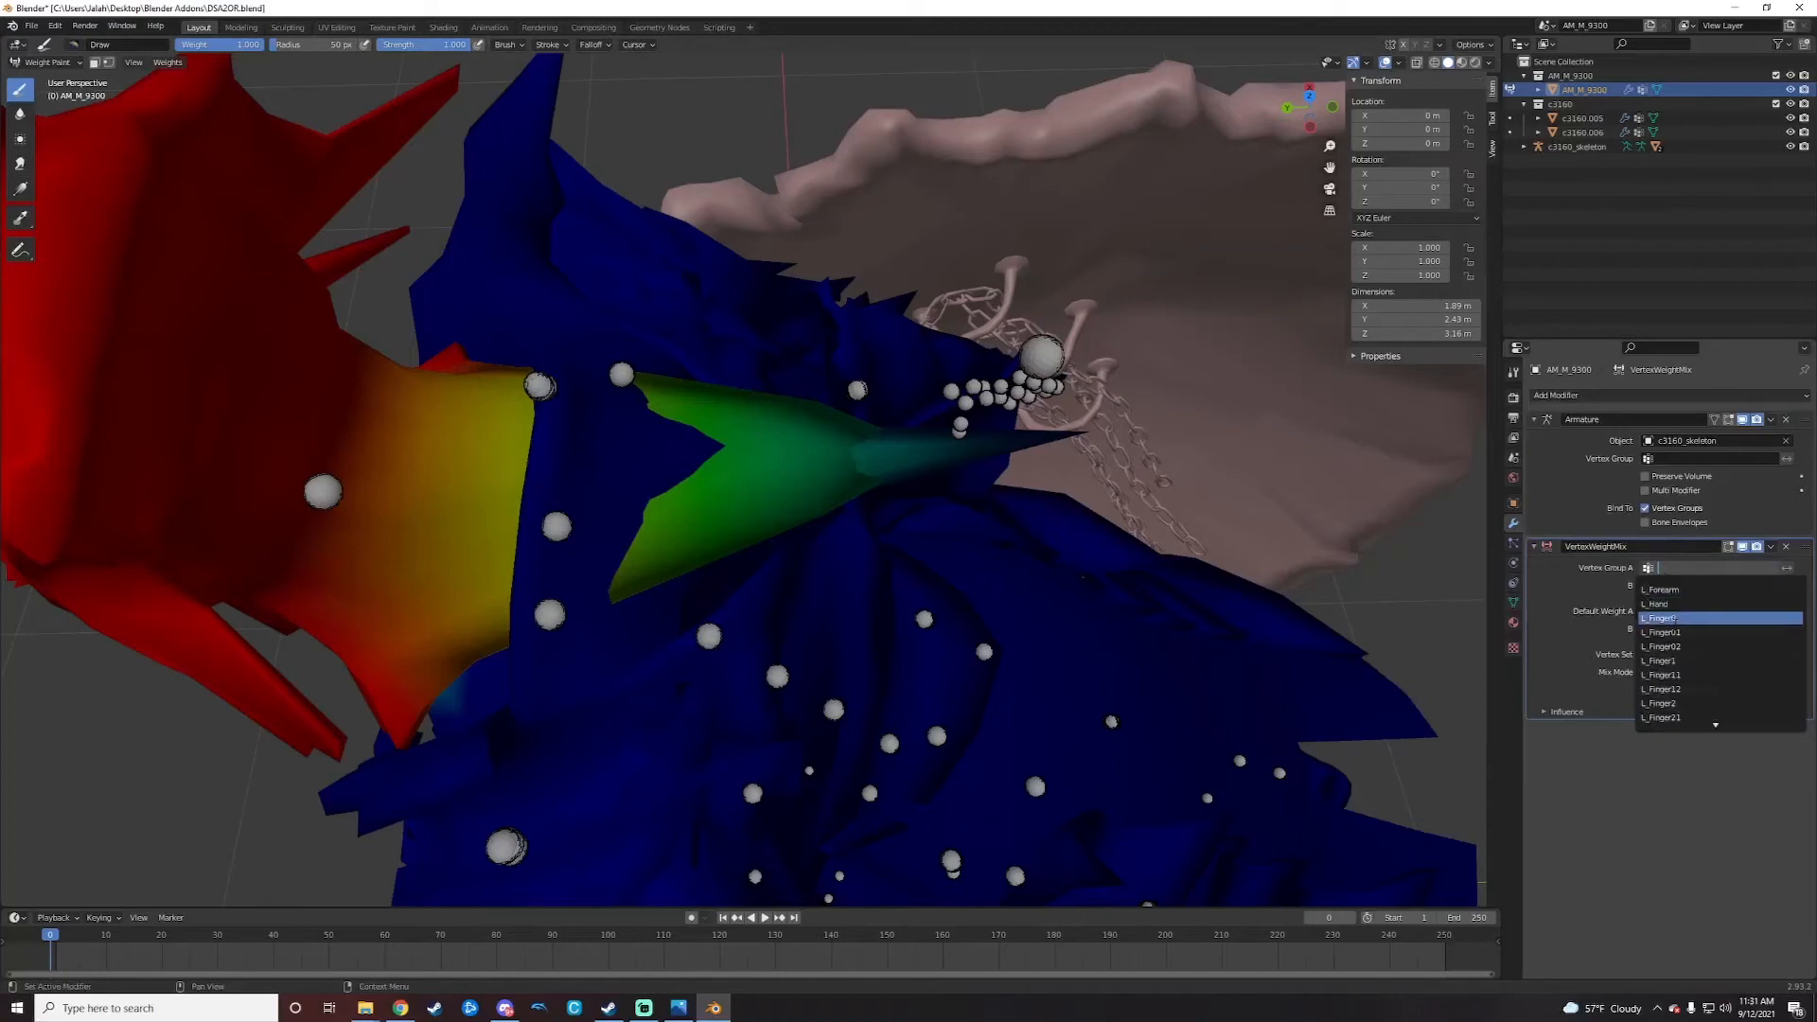
{"action": "key", "text": "Down"}
{"action": "key", "text": "Down"}
{"action": "key", "text": "Down"}
{"action": "key", "text": "Down"}
{"action": "key", "text": "Down"}
{"action": "key", "text": "Down"}
{"action": "key", "text": "Down"}
{"action": "key", "text": "Down"}
{"action": "key", "text": "Down"}
{"action": "key", "text": "Down"}
{"action": "key", "text": "Down"}
{"action": "key", "text": "Down"}
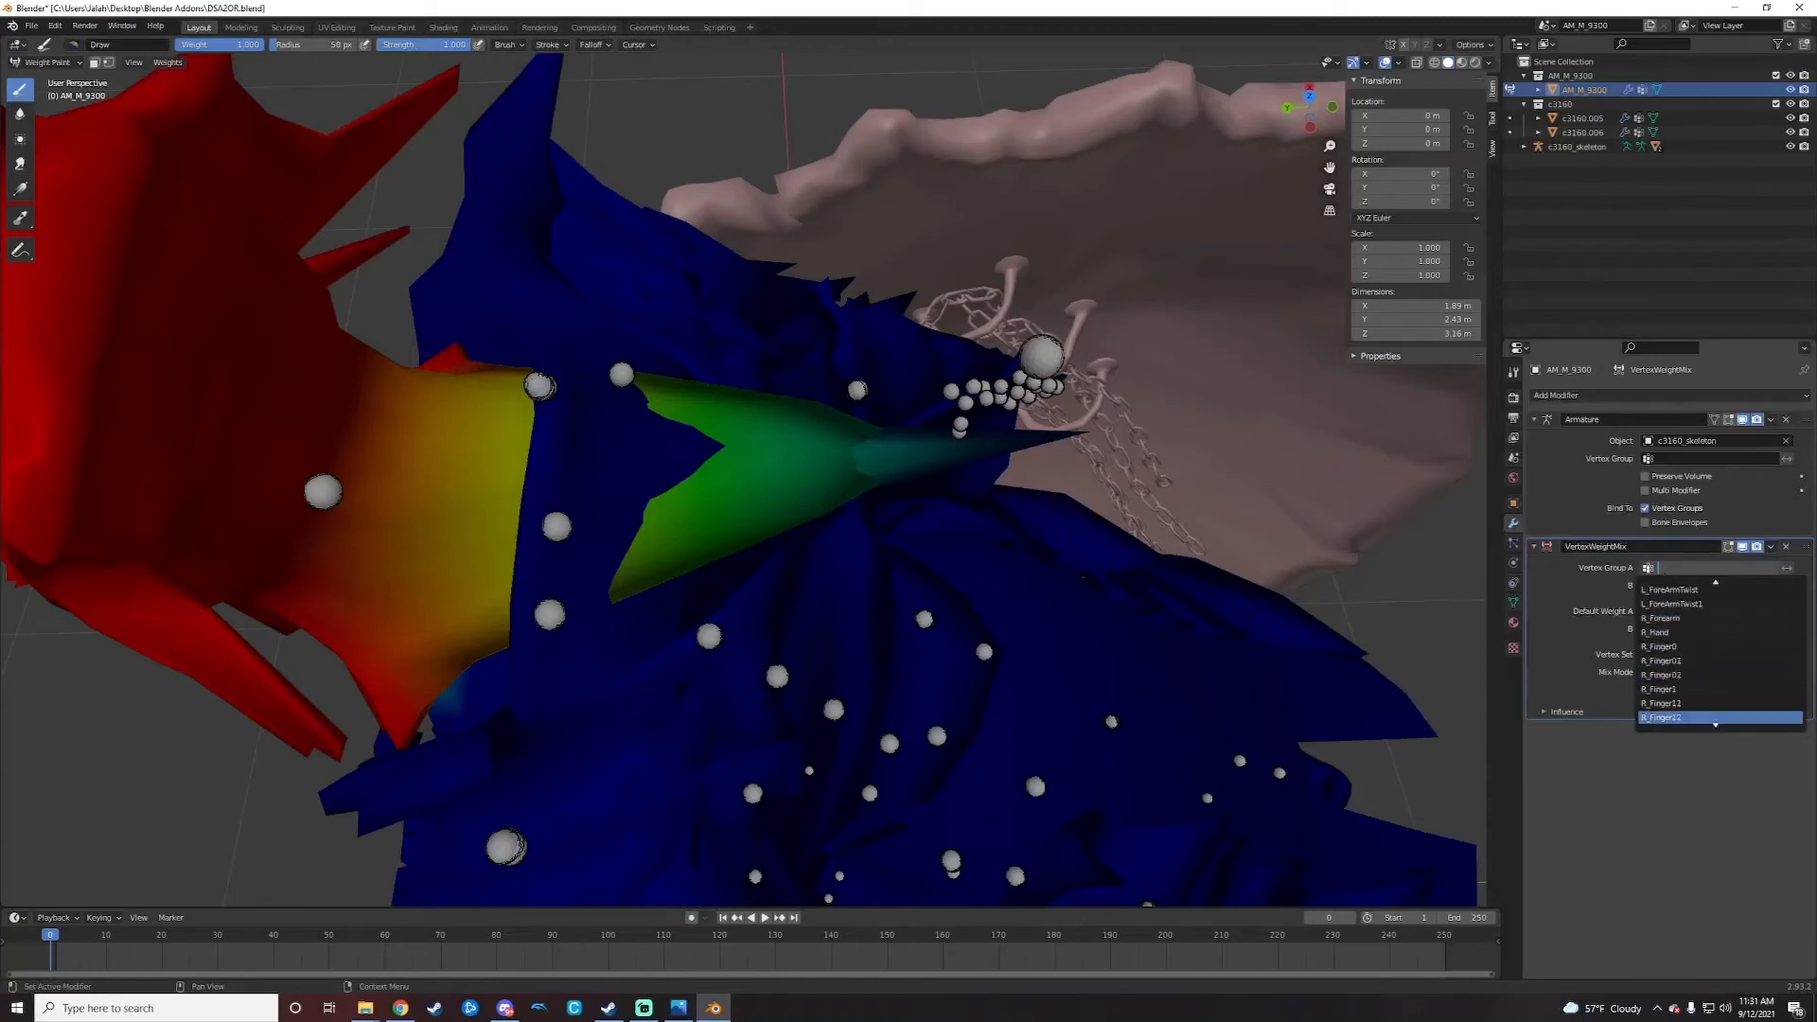
{"action": "key", "text": "Down"}
{"action": "key", "text": "Down"}
{"action": "key", "text": "Down"}
{"action": "key", "text": "Down"}
{"action": "key", "text": "Down"}
{"action": "key", "text": "Down"}
{"action": "key", "text": "Down"}
{"action": "key", "text": "Down"}
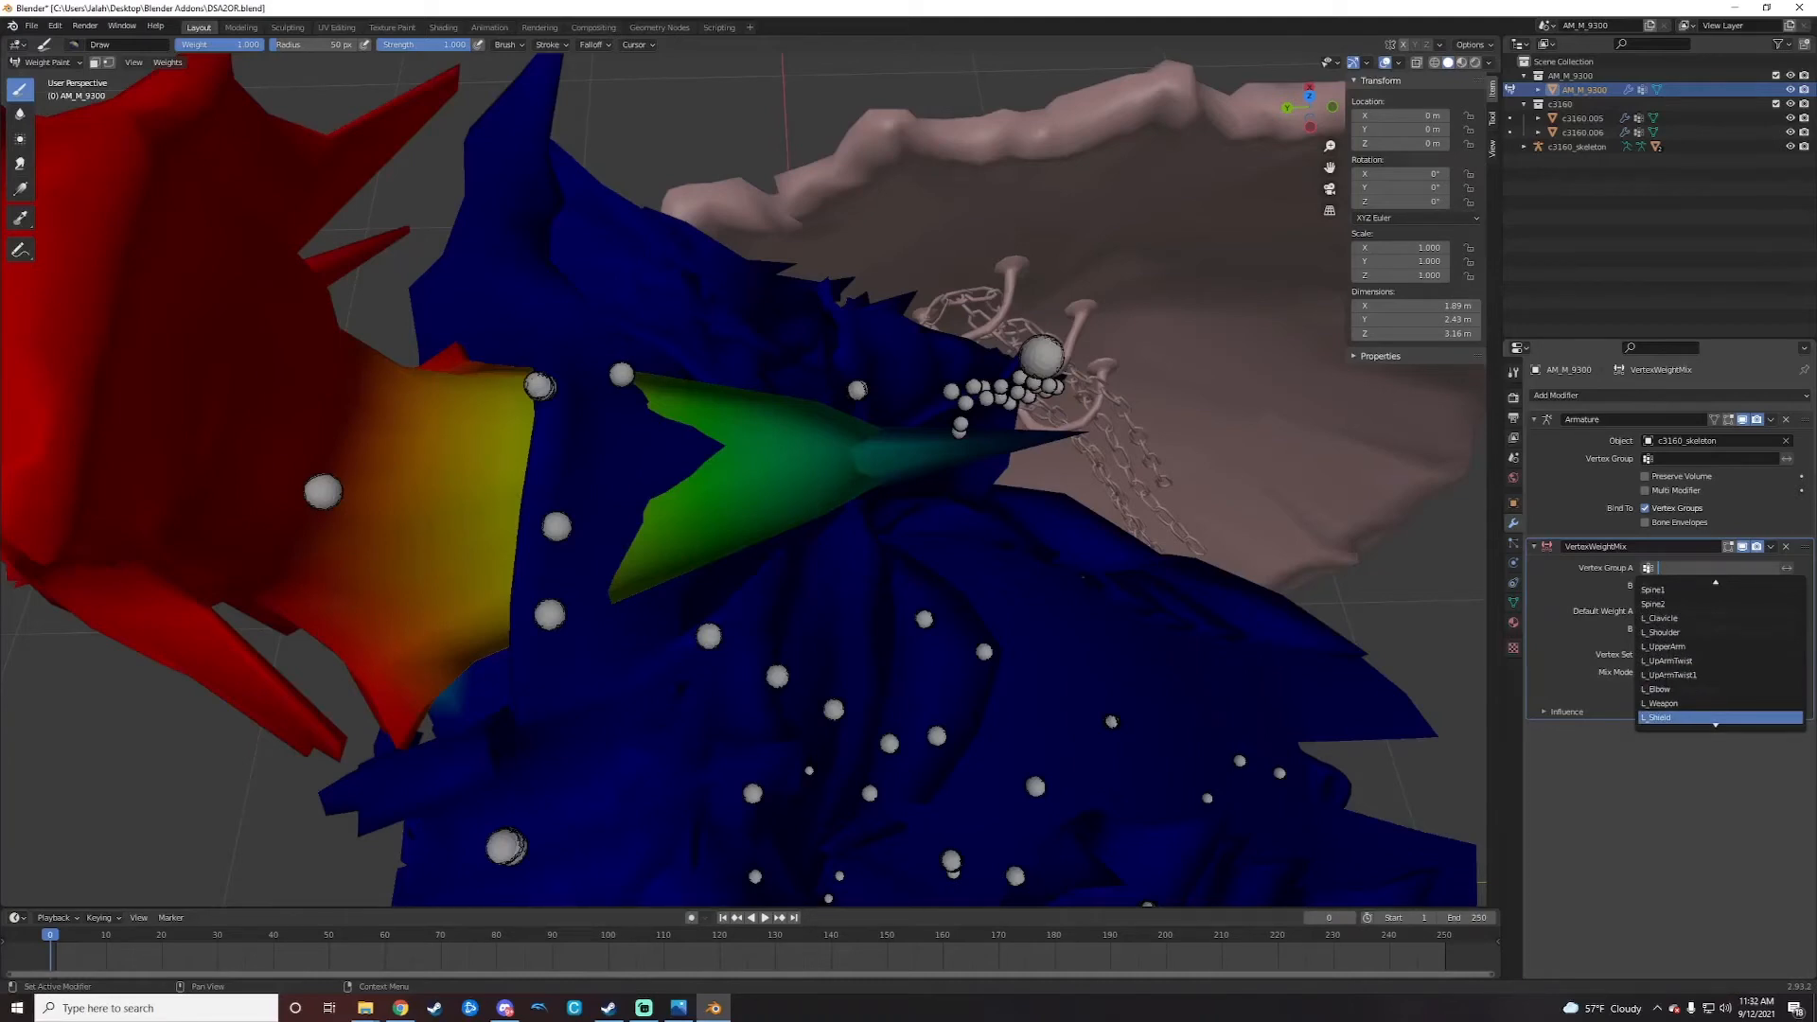
{"action": "scroll", "coordinate": [1668, 675], "scroll_direction": "down", "scroll_amount": 11}
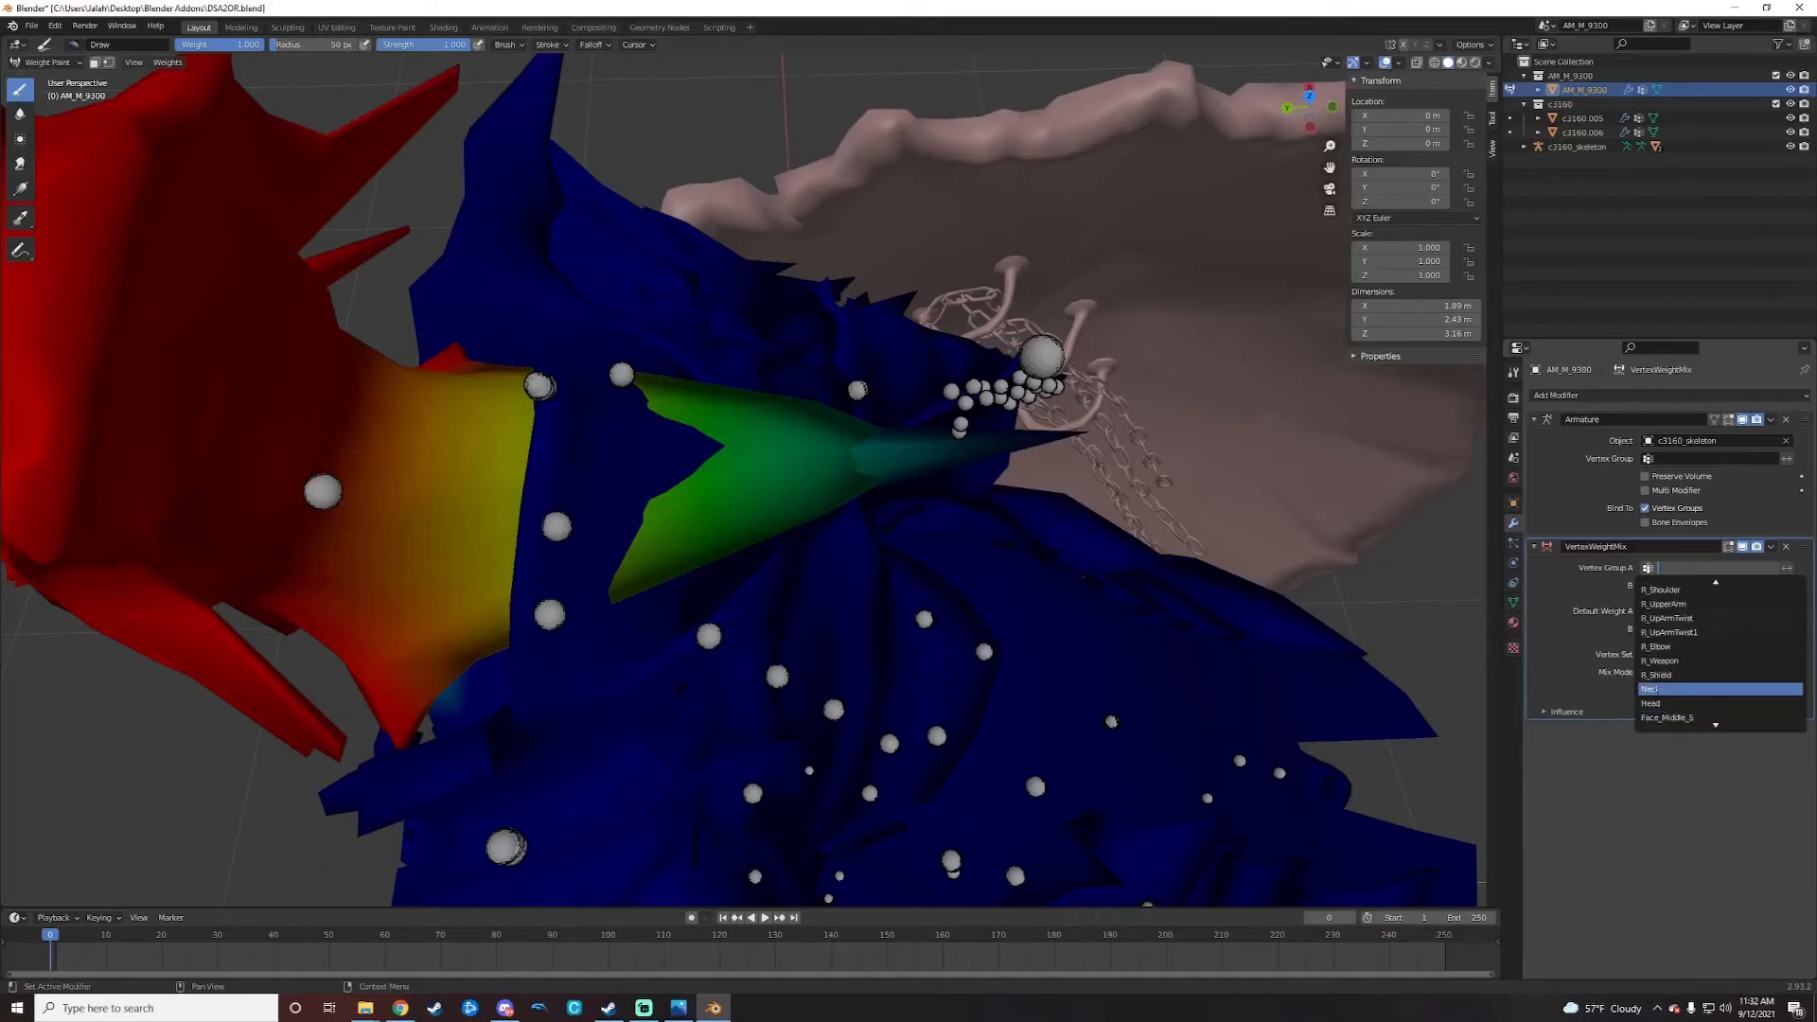
{"action": "left_click", "coordinate": [1666, 703]}
Step: Assign Neck as vertex group B of the Vertex Weight Mix modifier
{"action": "left_click", "coordinate": [1703, 585]}
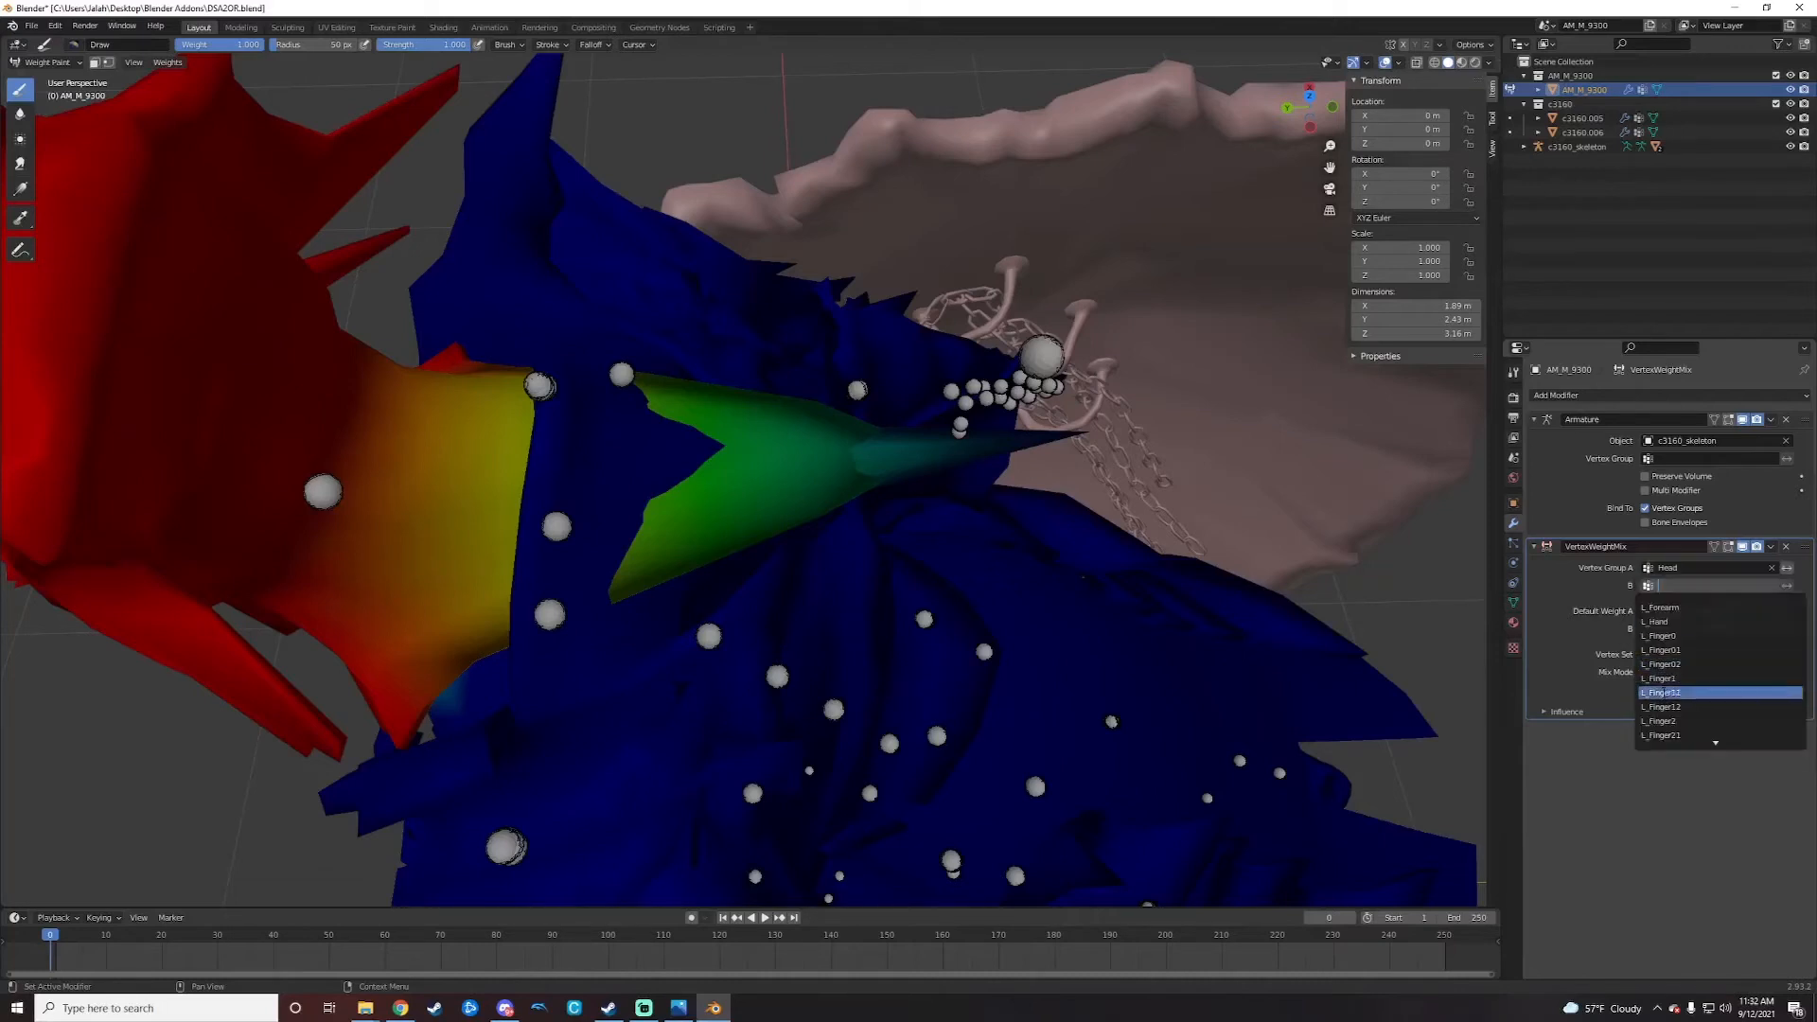
{"action": "scroll", "coordinate": [1721, 672], "scroll_direction": "up", "scroll_amount": 10}
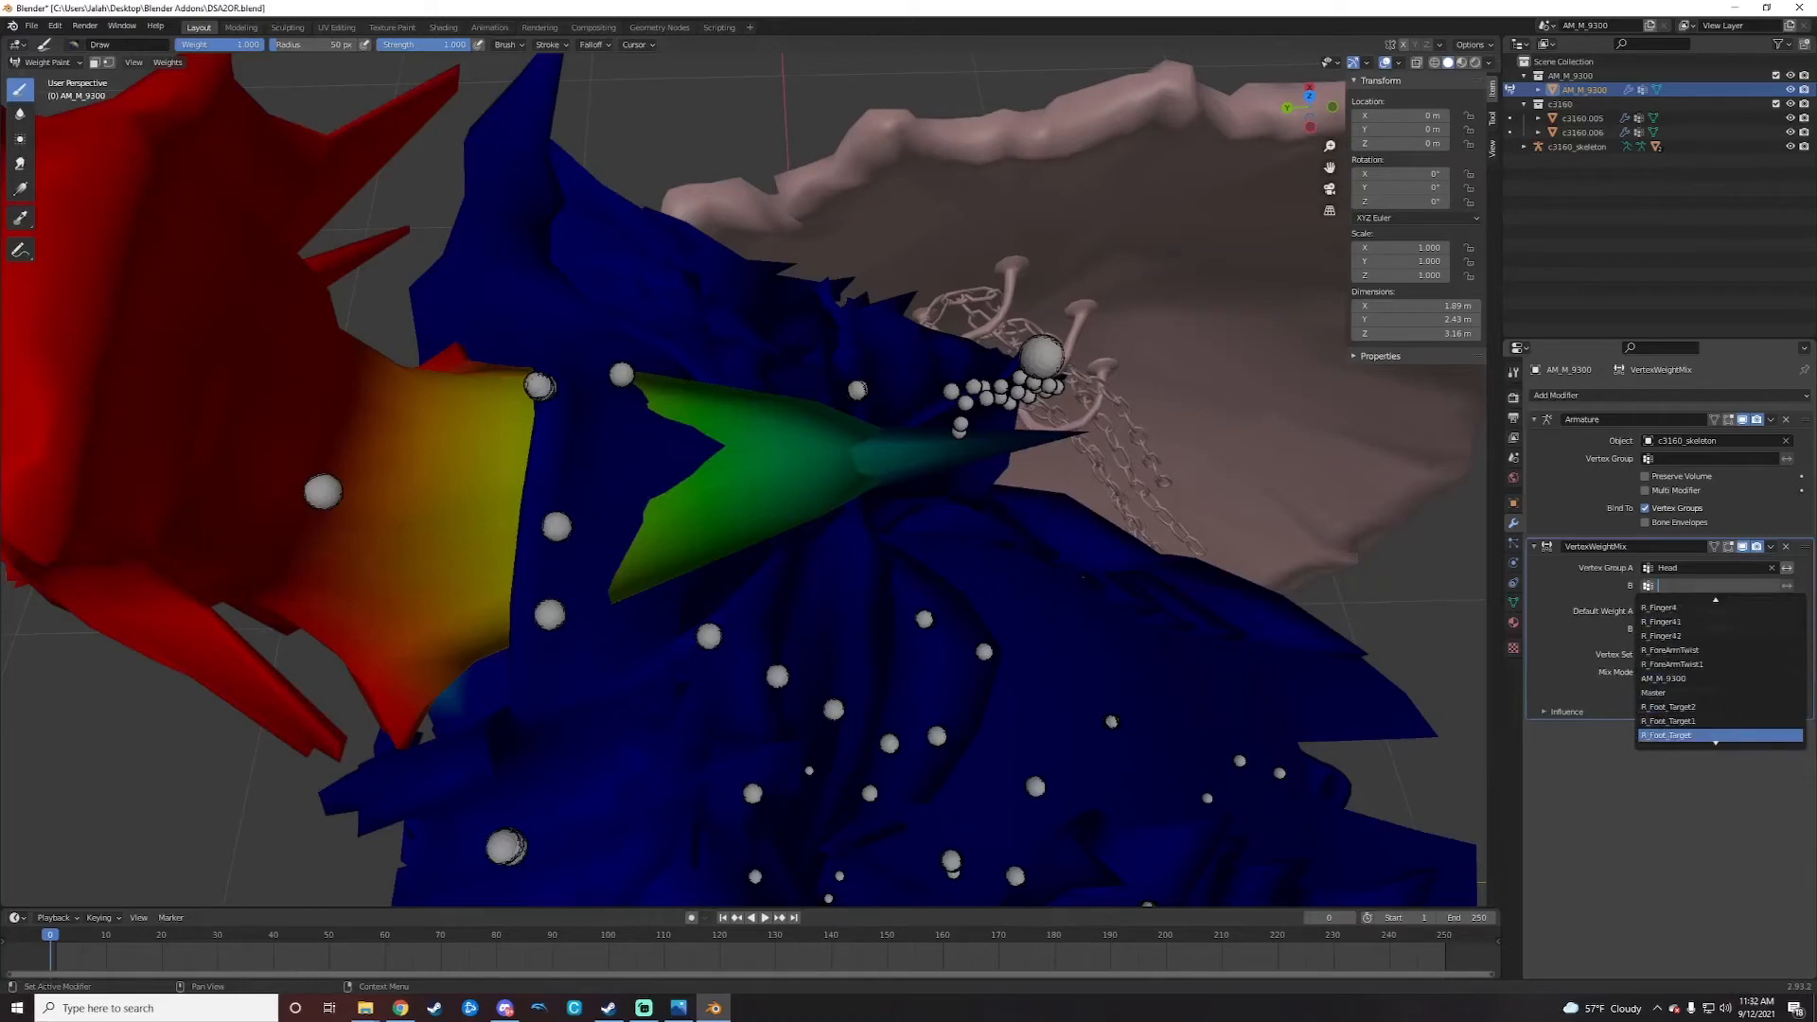
{"action": "scroll", "coordinate": [1679, 682], "scroll_direction": "down", "scroll_amount": 10}
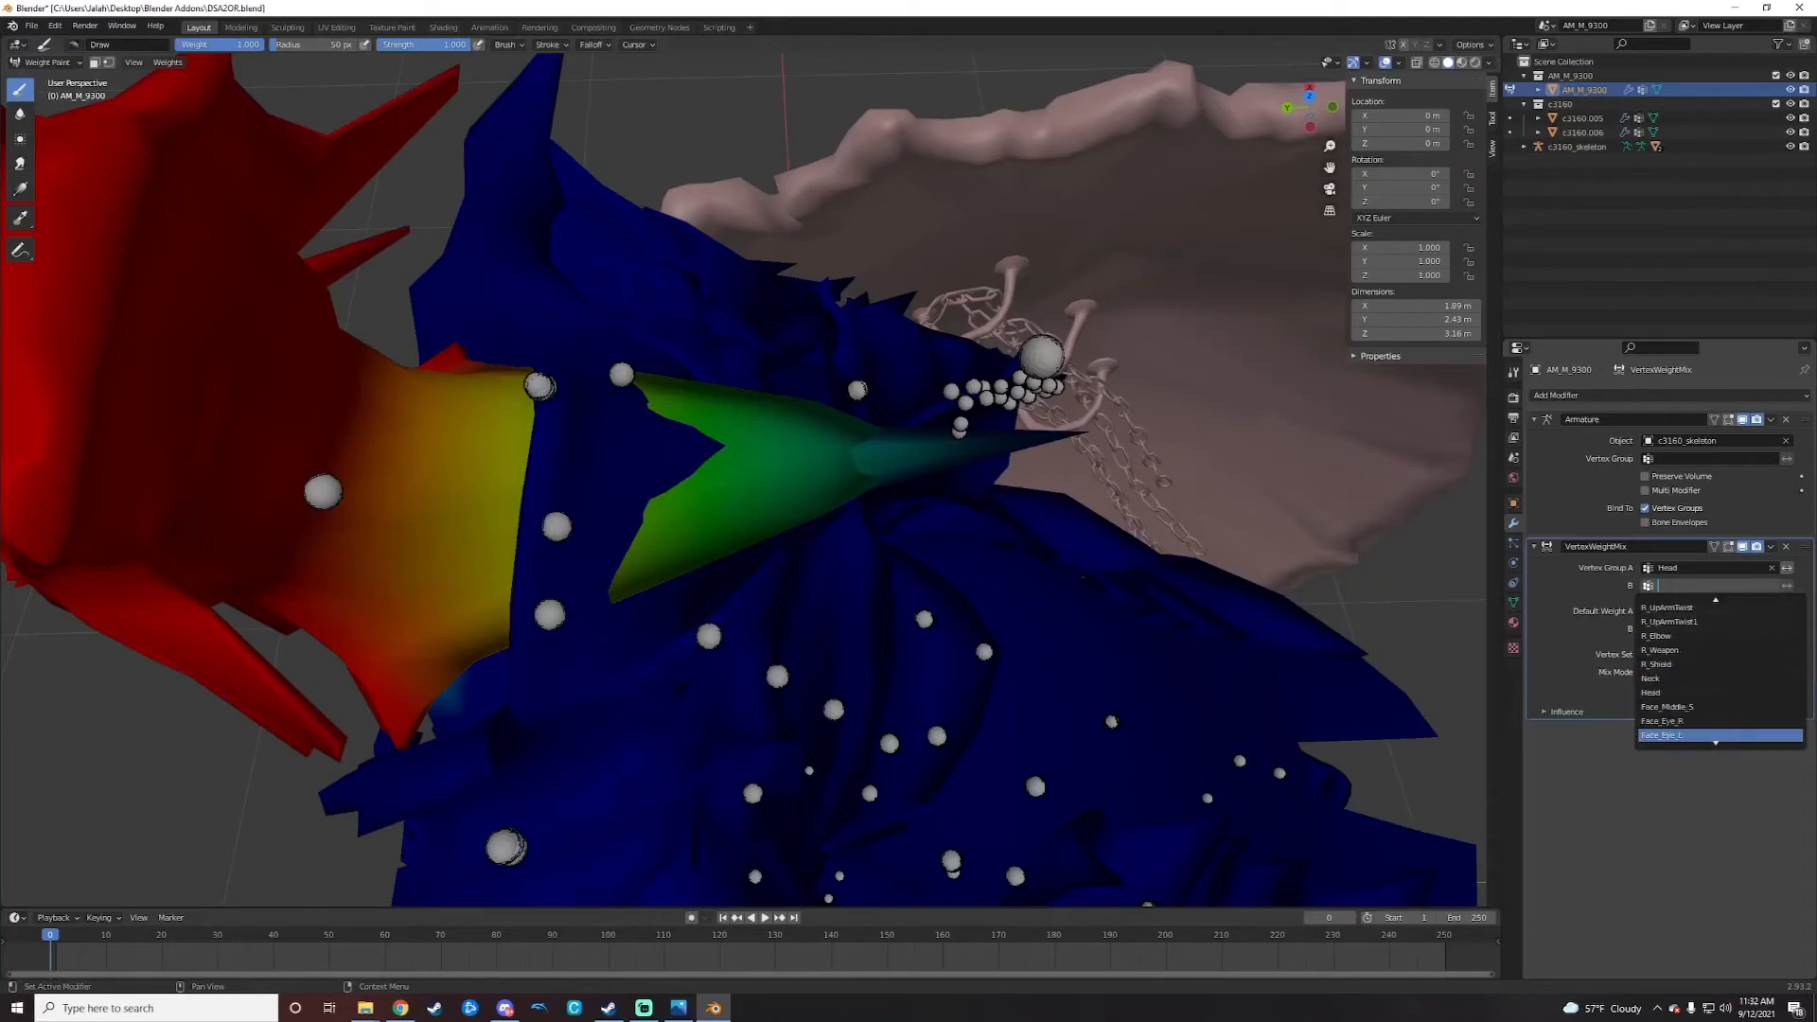
{"action": "left_click", "coordinate": [1679, 680]}
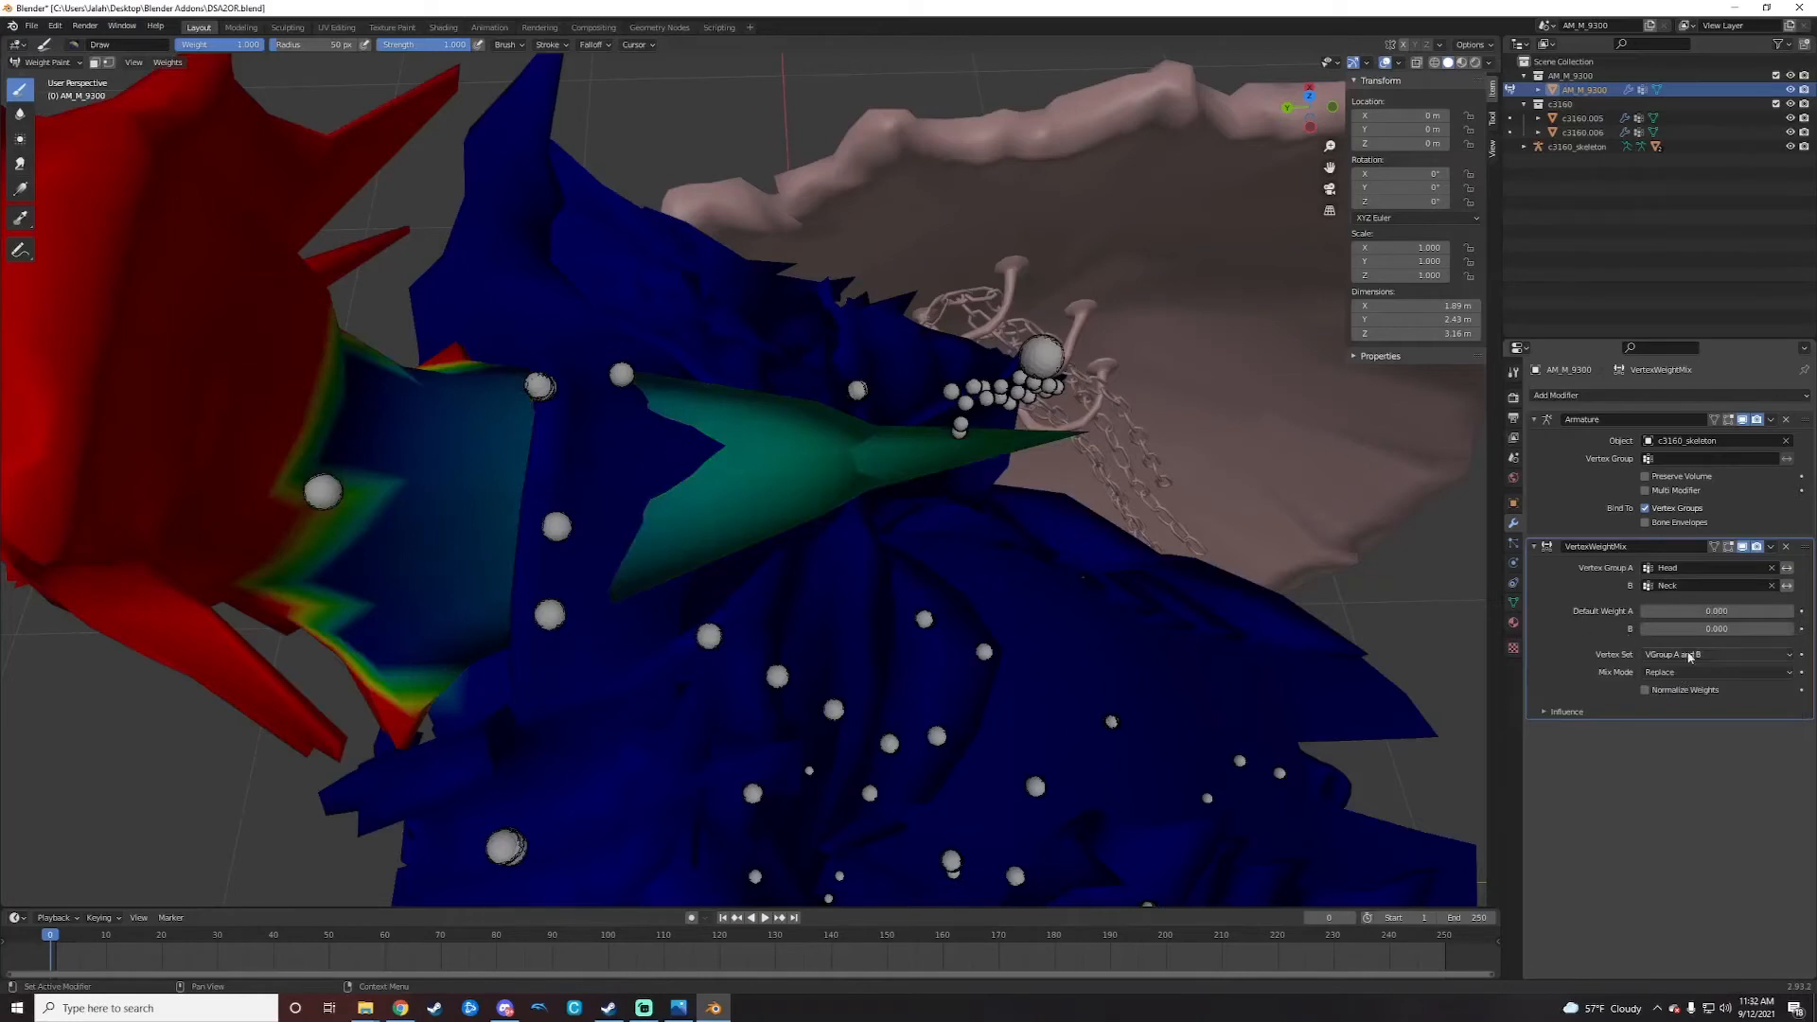
Step: Set the Head and Neck weight mix to vertex set All and mix mode Add, and apply the modifier
{"action": "left_click", "coordinate": [1674, 654]}
{"action": "left_click", "coordinate": [1670, 670]}
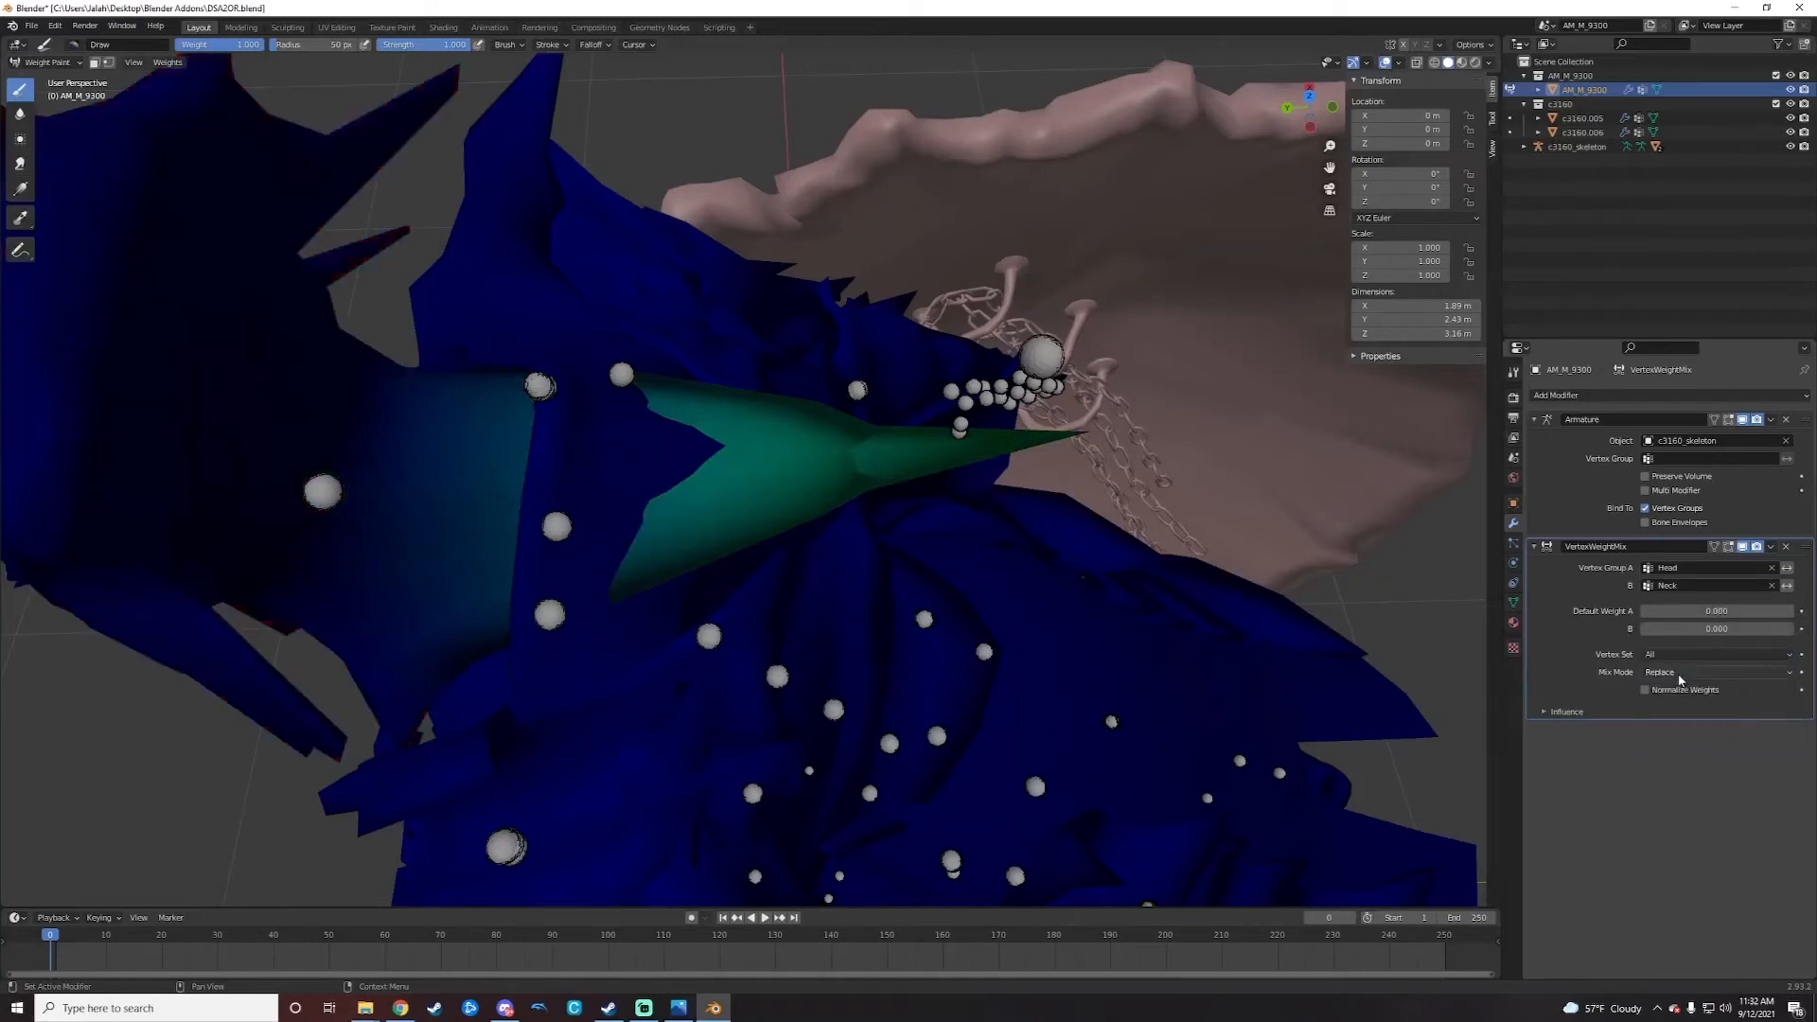
{"action": "left_click", "coordinate": [1672, 672]}
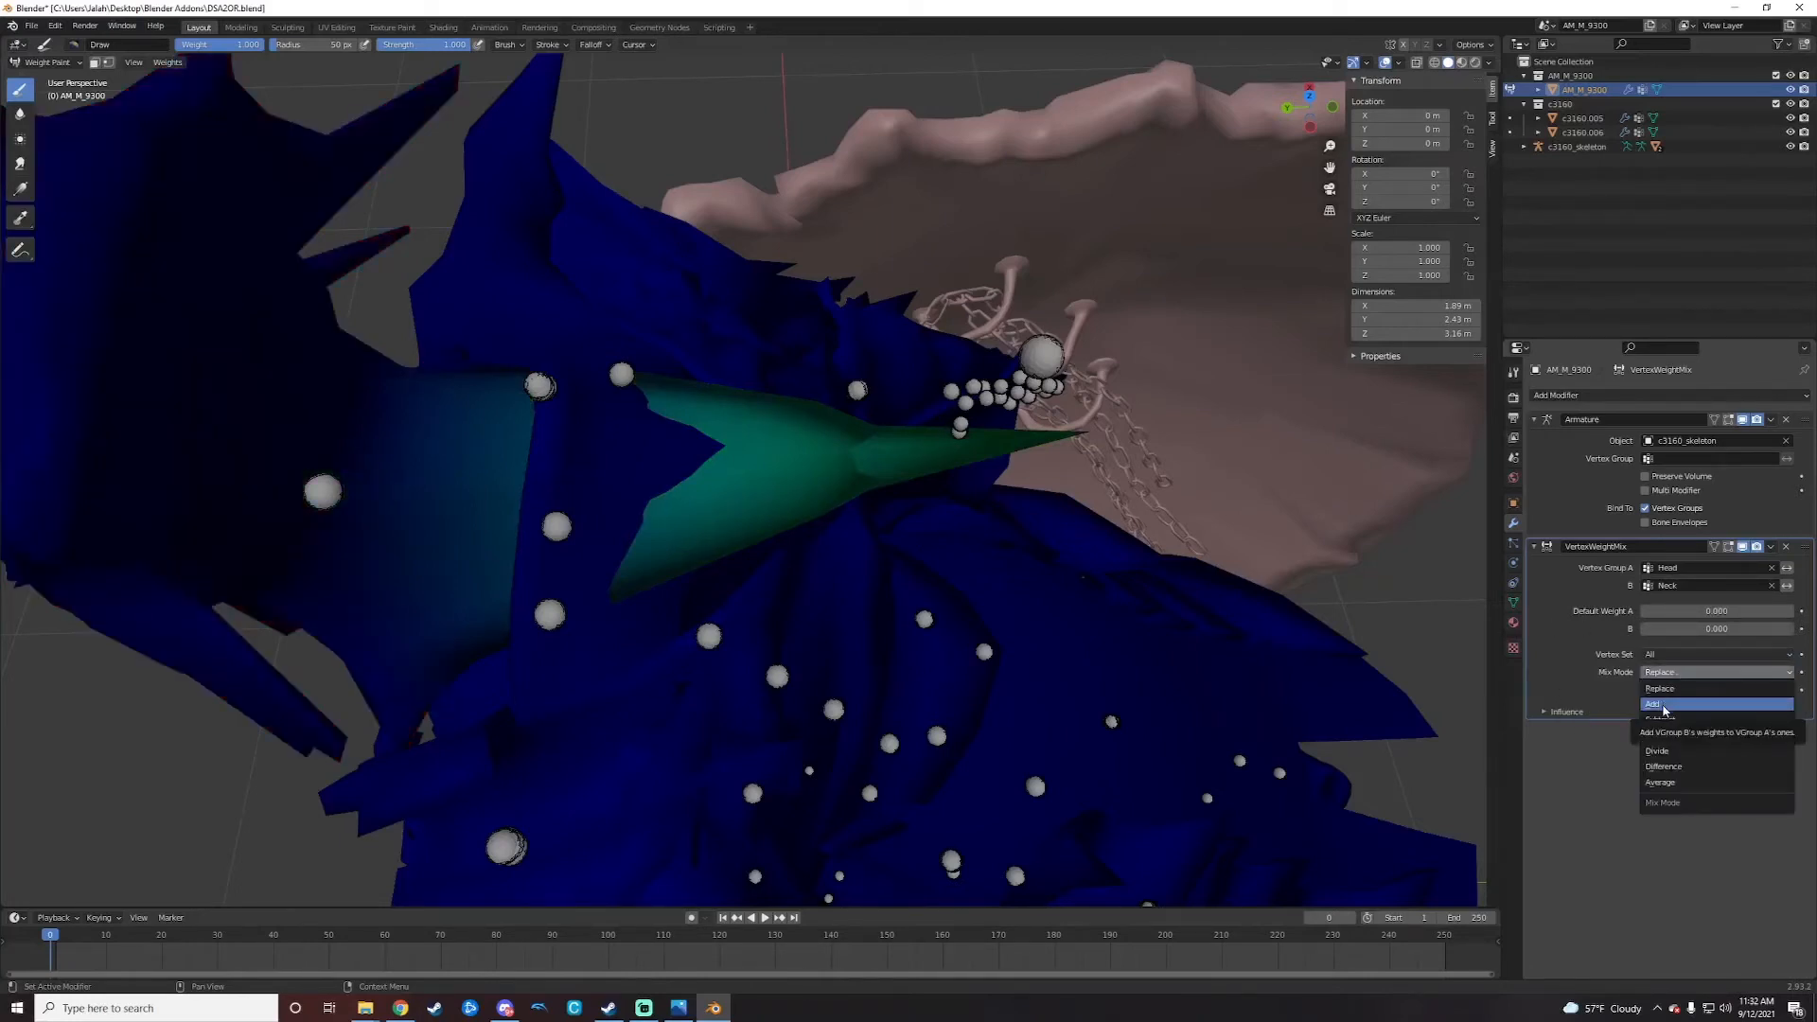
{"action": "left_click", "coordinate": [1664, 705]}
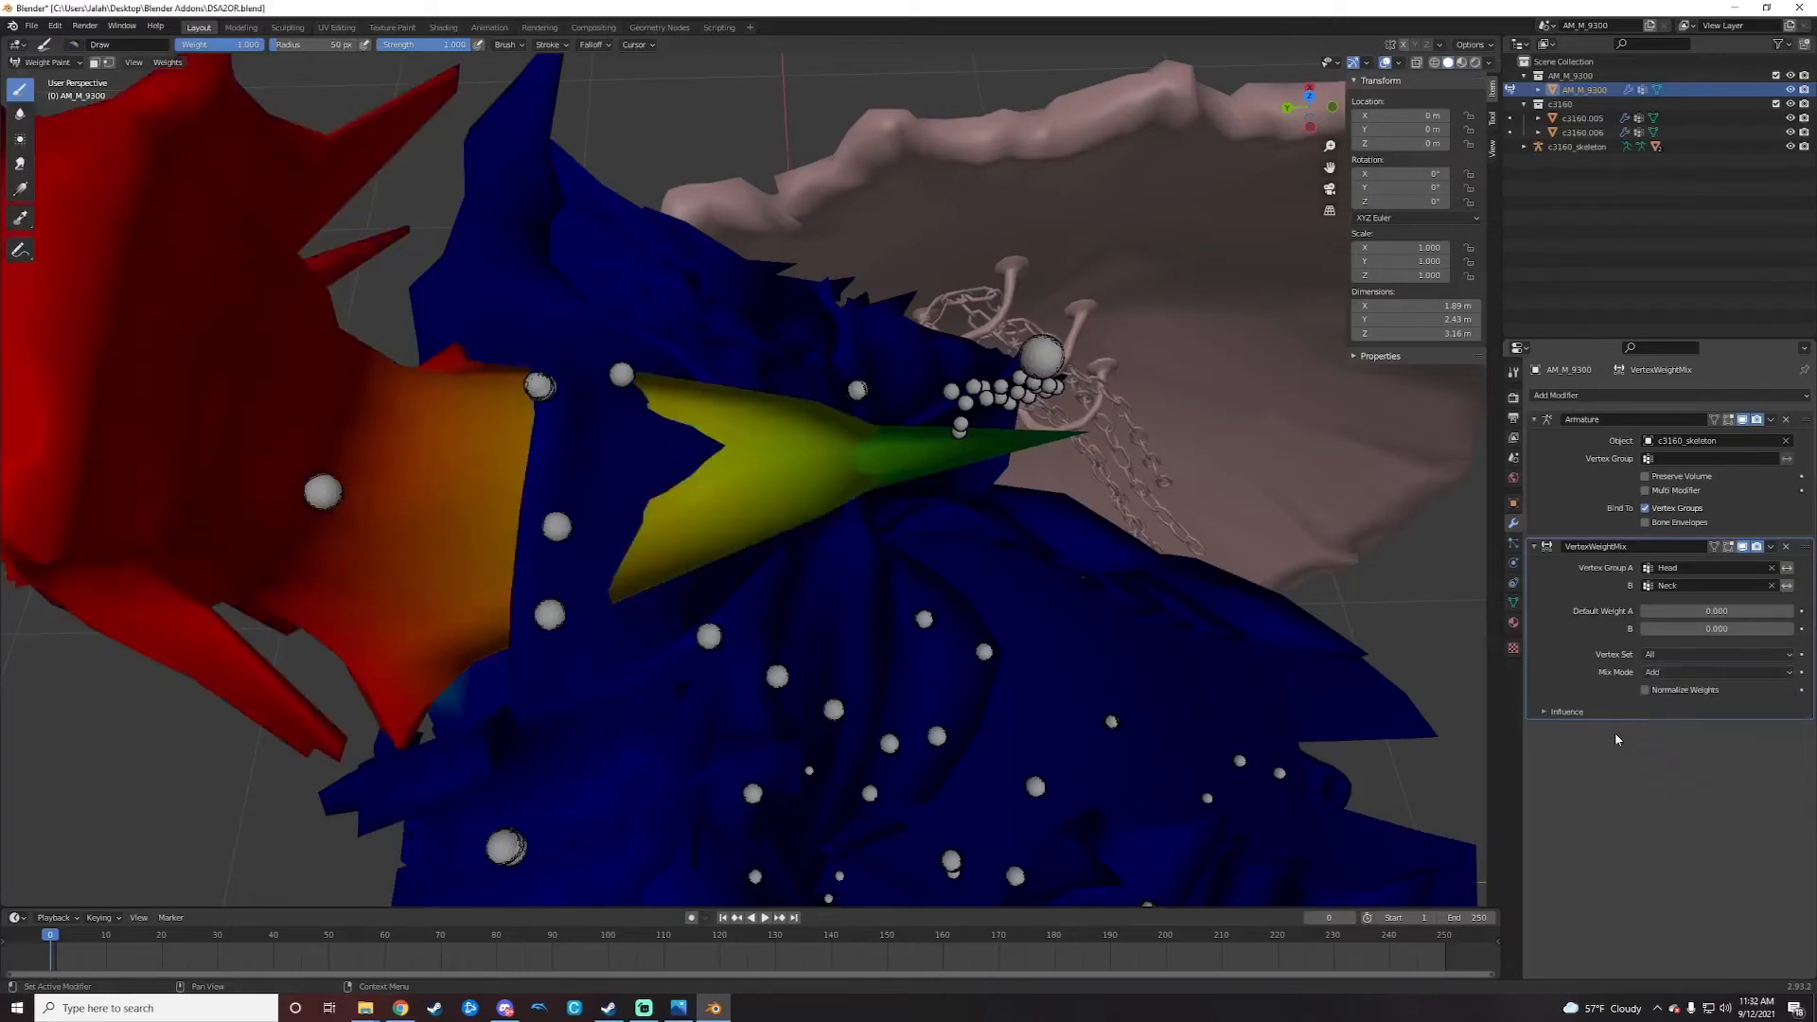
{"action": "left_click", "coordinate": [1771, 546]}
{"action": "left_click", "coordinate": [1716, 568]}
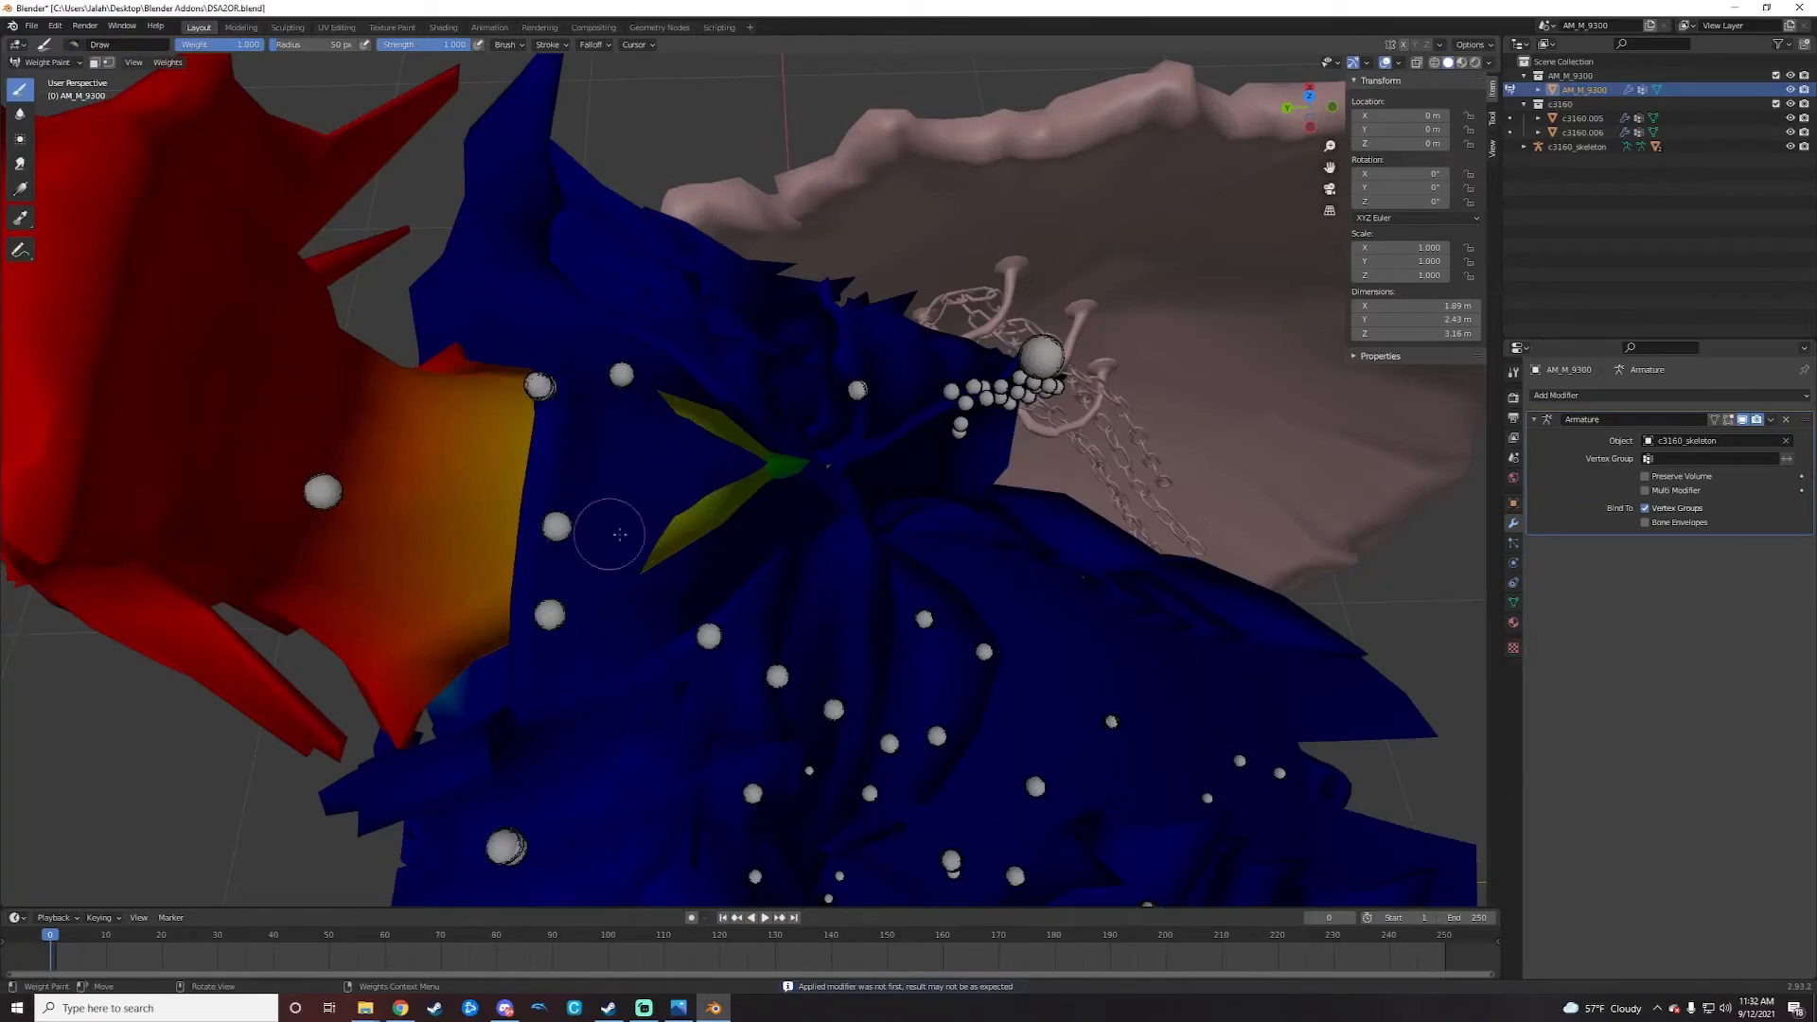
Step: Delete the Neck vertex group from the mesh
{"action": "middle_click_drag", "start_coordinate": [615, 443], "coordinate": [655, 423]}
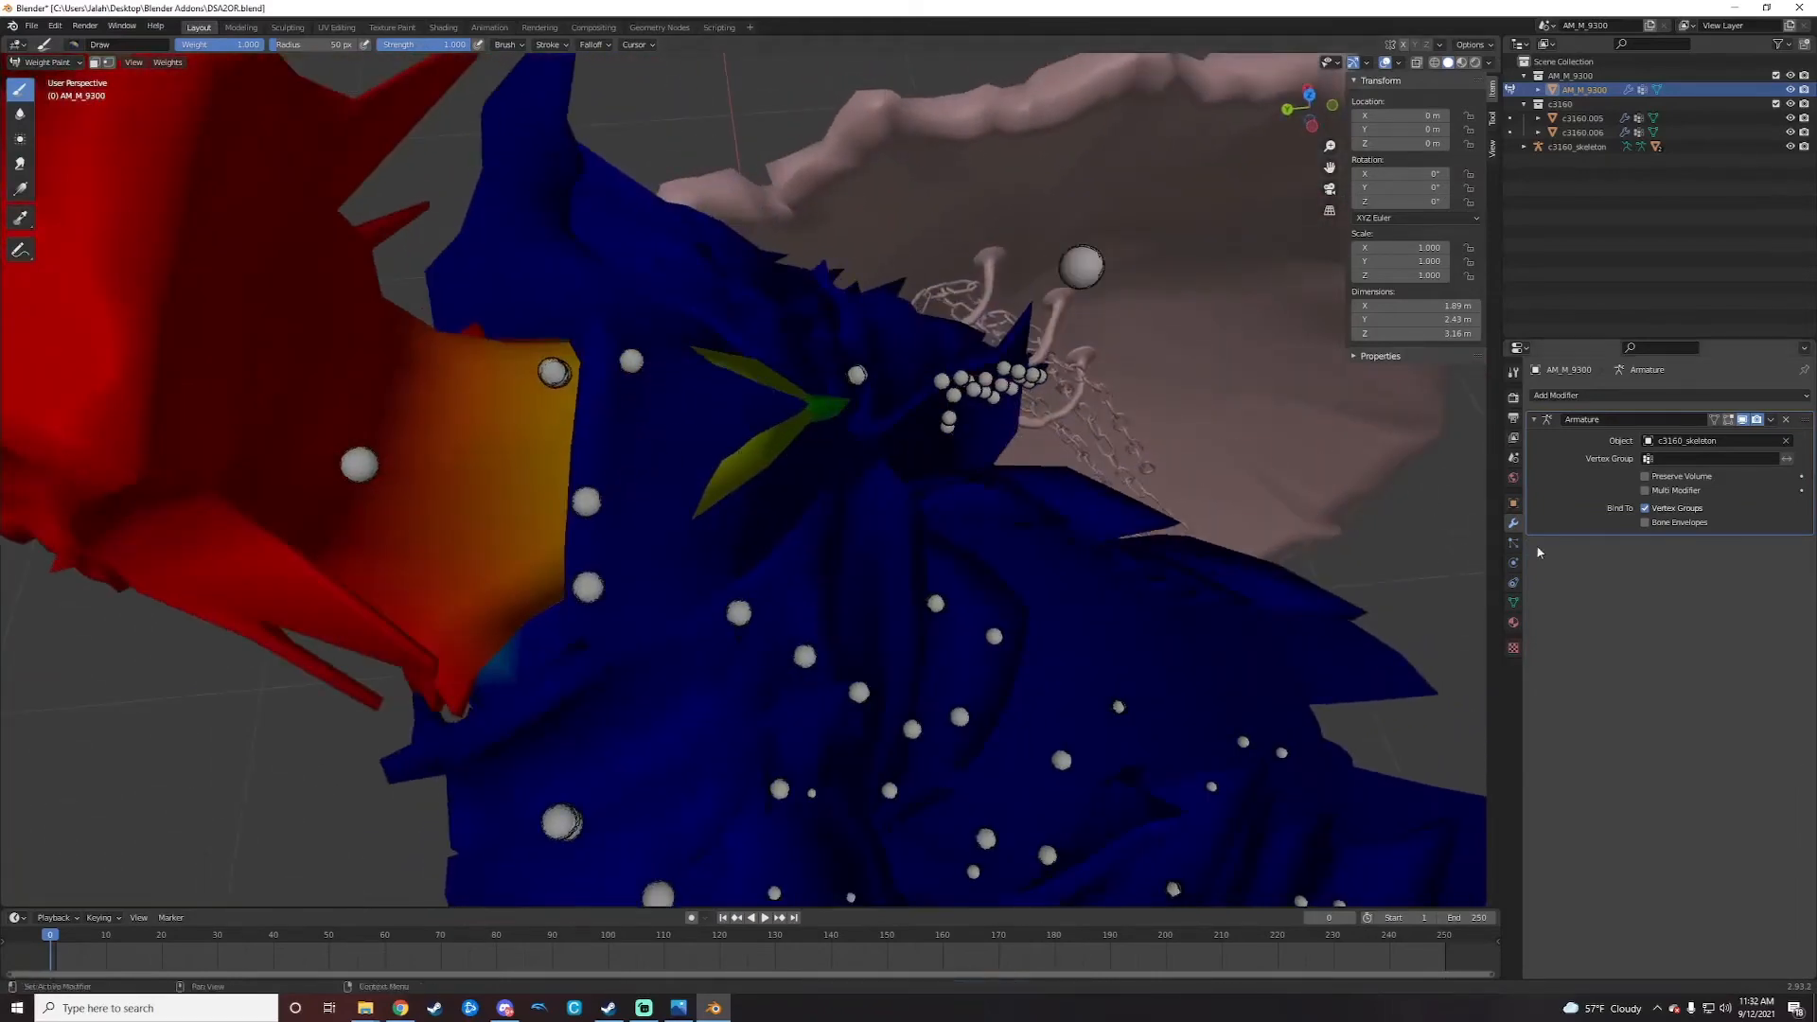
{"action": "left_click", "coordinate": [1514, 603]}
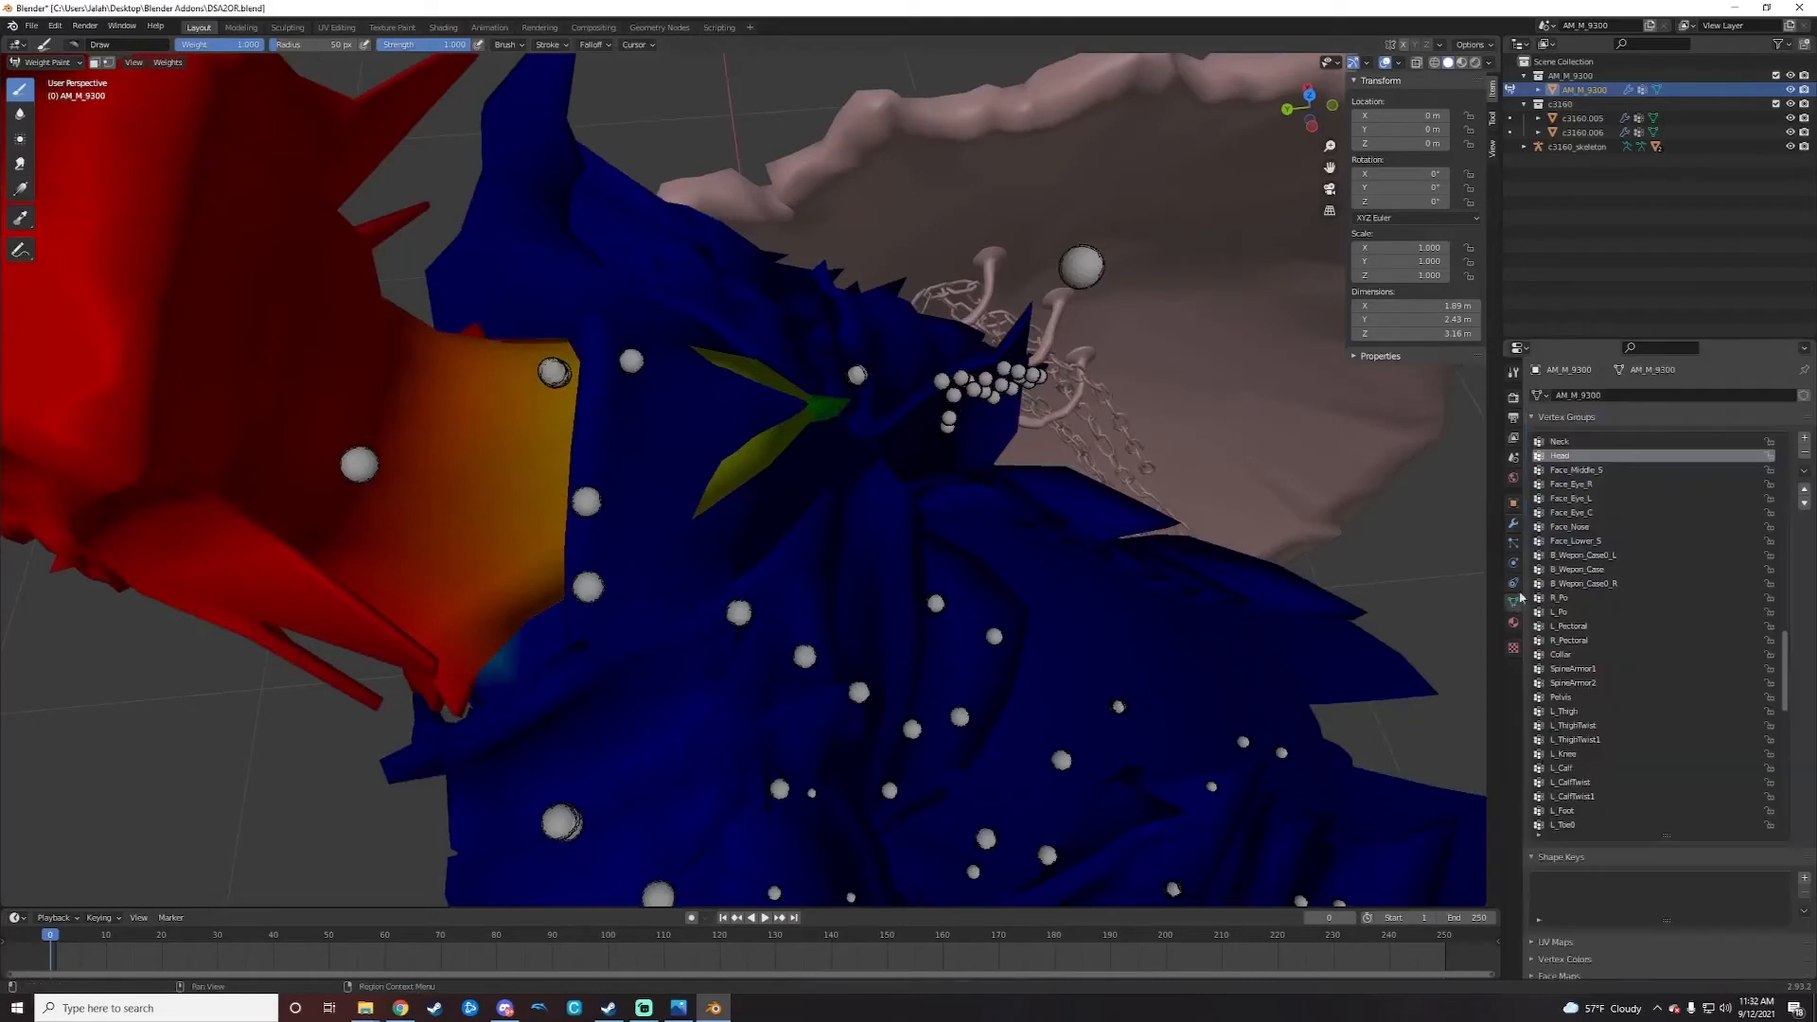
{"action": "left_click", "coordinate": [1586, 442]}
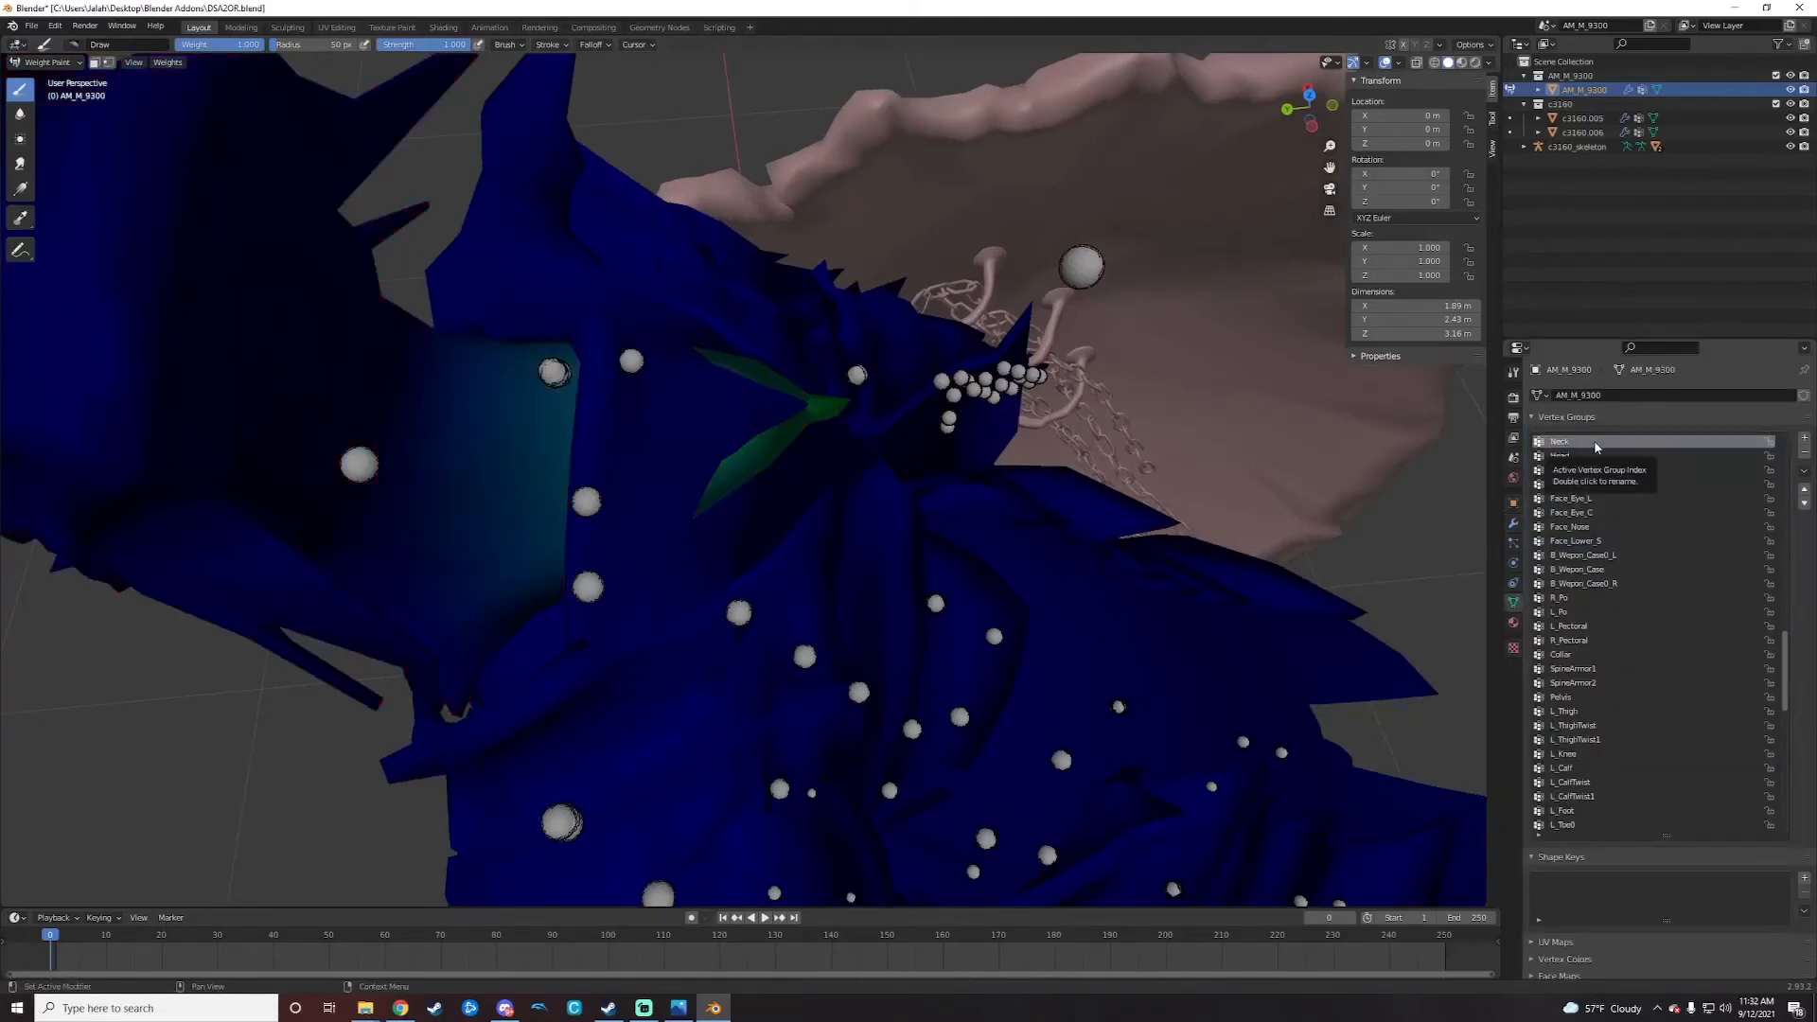
{"action": "left_click", "coordinate": [1806, 452]}
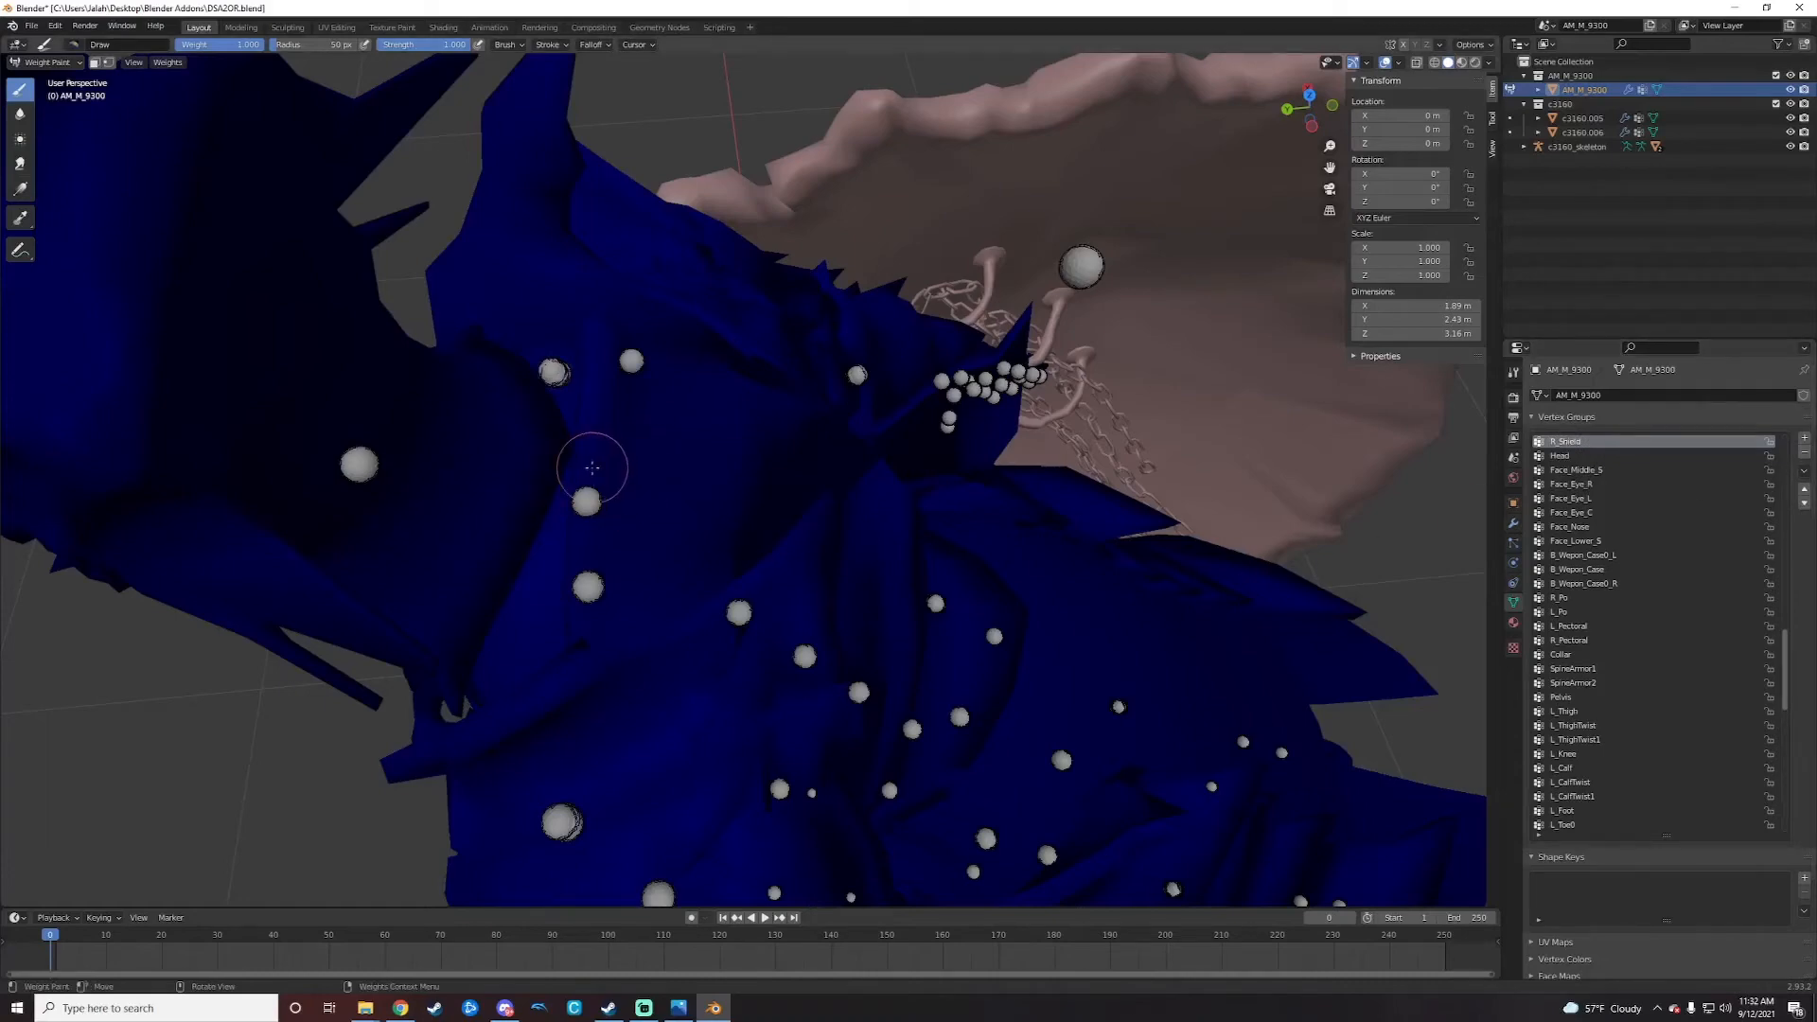
Step: Display the Collar vertex group's weights and examine their extent around the neck from another angle
{"action": "mouse_move", "coordinate": [662, 474]}
{"action": "middle_mouse_down"}
{"action": "mouse_move", "coordinate": [559, 250]}
{"action": "mouse_move", "coordinate": [577, 355]}
{"action": "middle_mouse_up"}
{"action": "middle_click_drag", "start_coordinate": [567, 580], "coordinate": [520, 523]}
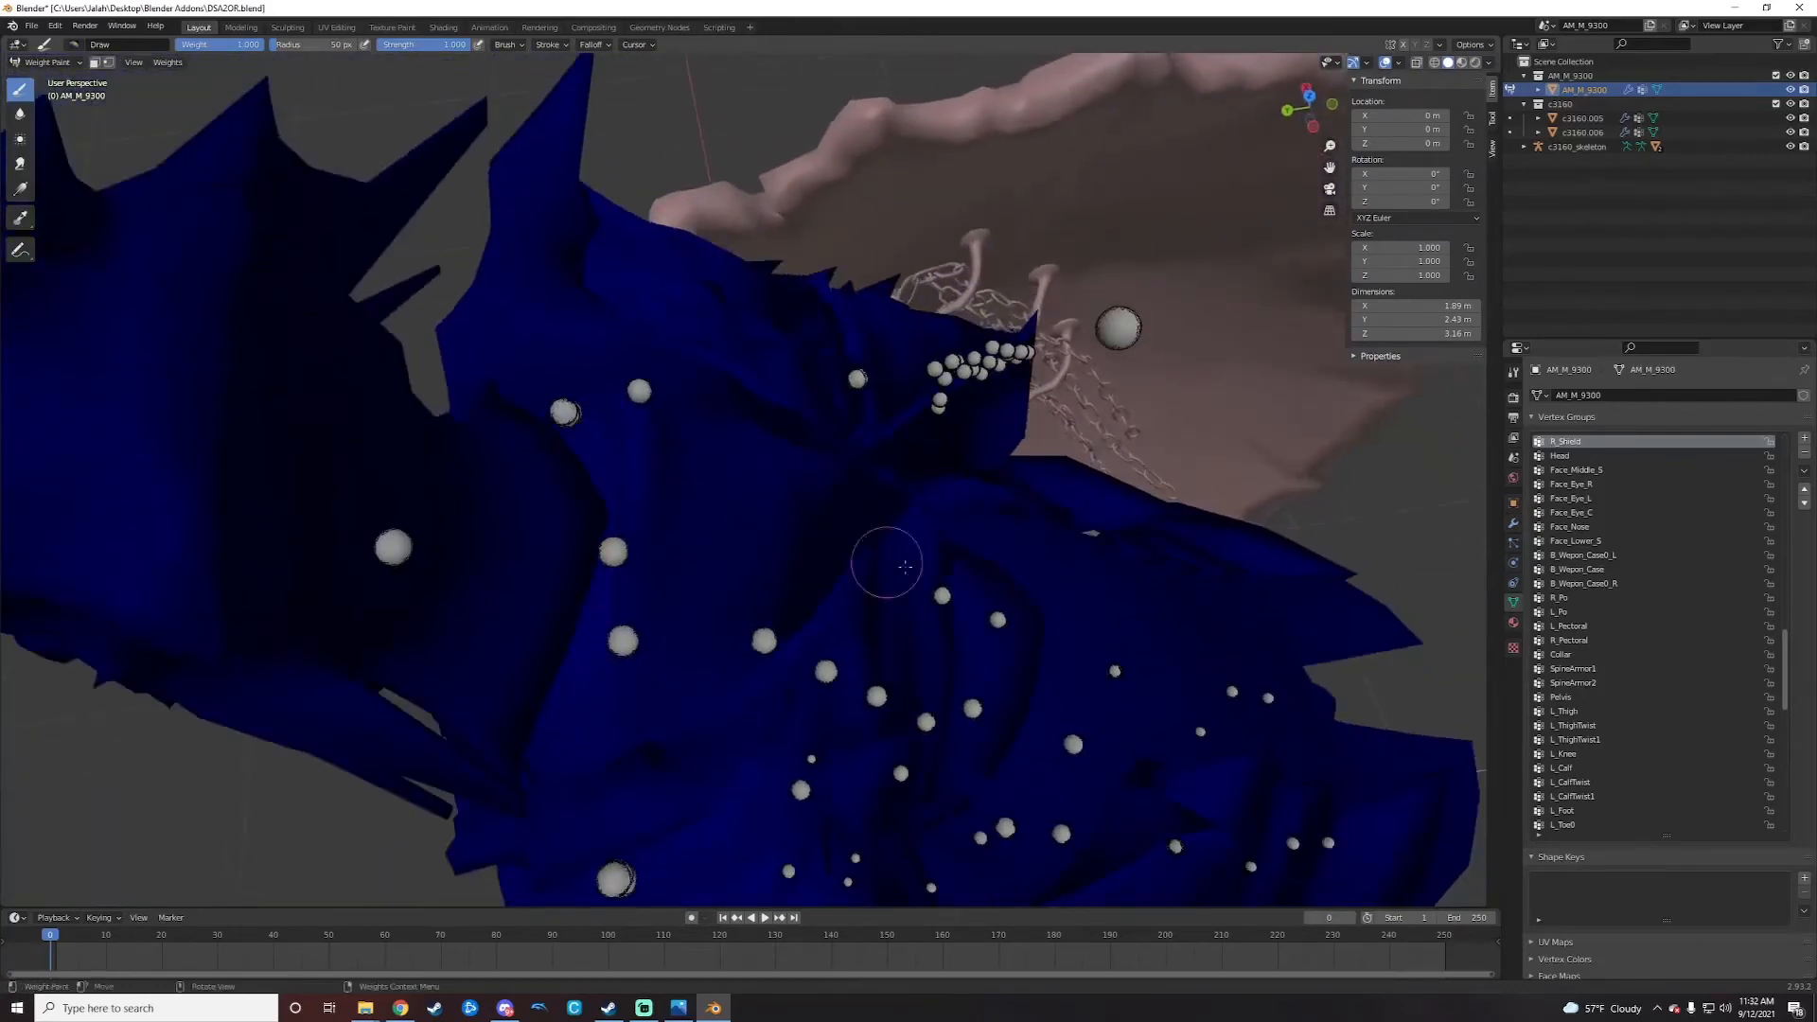
{"action": "left_click", "coordinate": [1572, 654]}
{"action": "middle_click_drag", "start_coordinate": [1103, 597], "coordinate": [771, 472]}
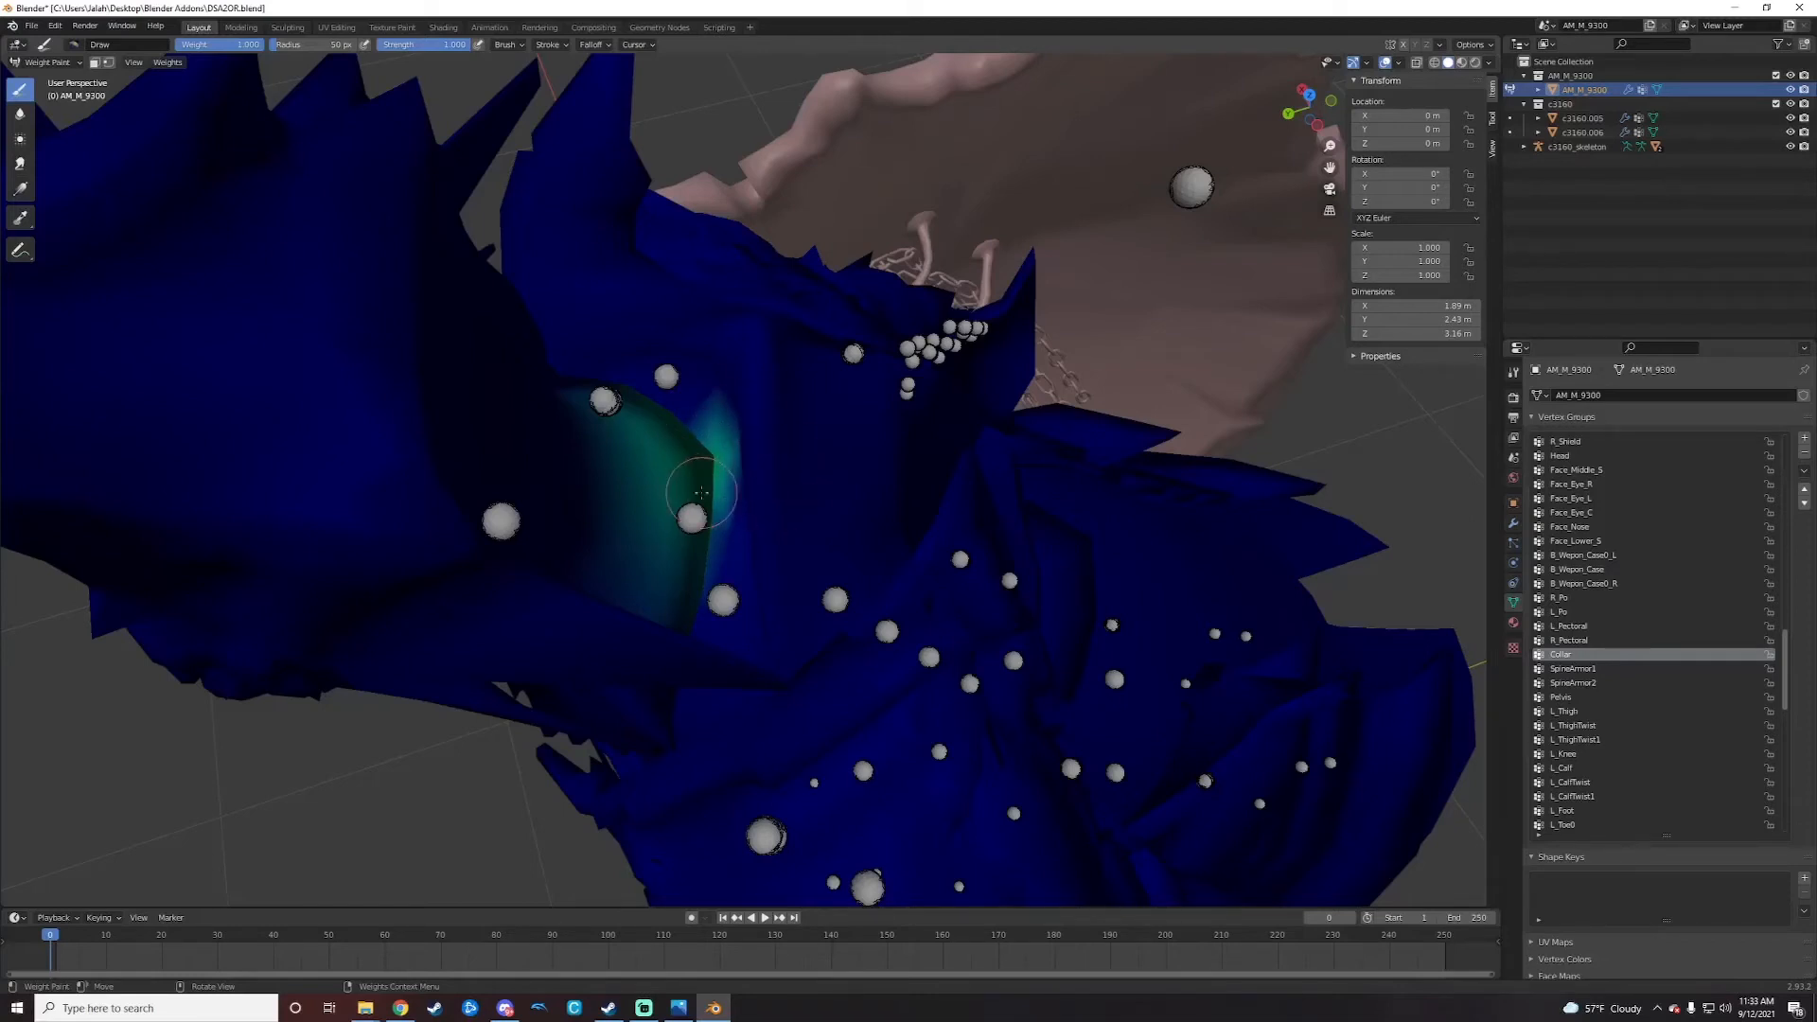
Step: Put c3160_skeleton into Pose Mode and rotate its Spine bone about 38° around the global X axis to straighten the torso
{"action": "middle_click_drag", "start_coordinate": [929, 393], "coordinate": [1088, 474]}
{"action": "scroll", "coordinate": [1093, 471], "scroll_direction": "down", "scroll_amount": 5}
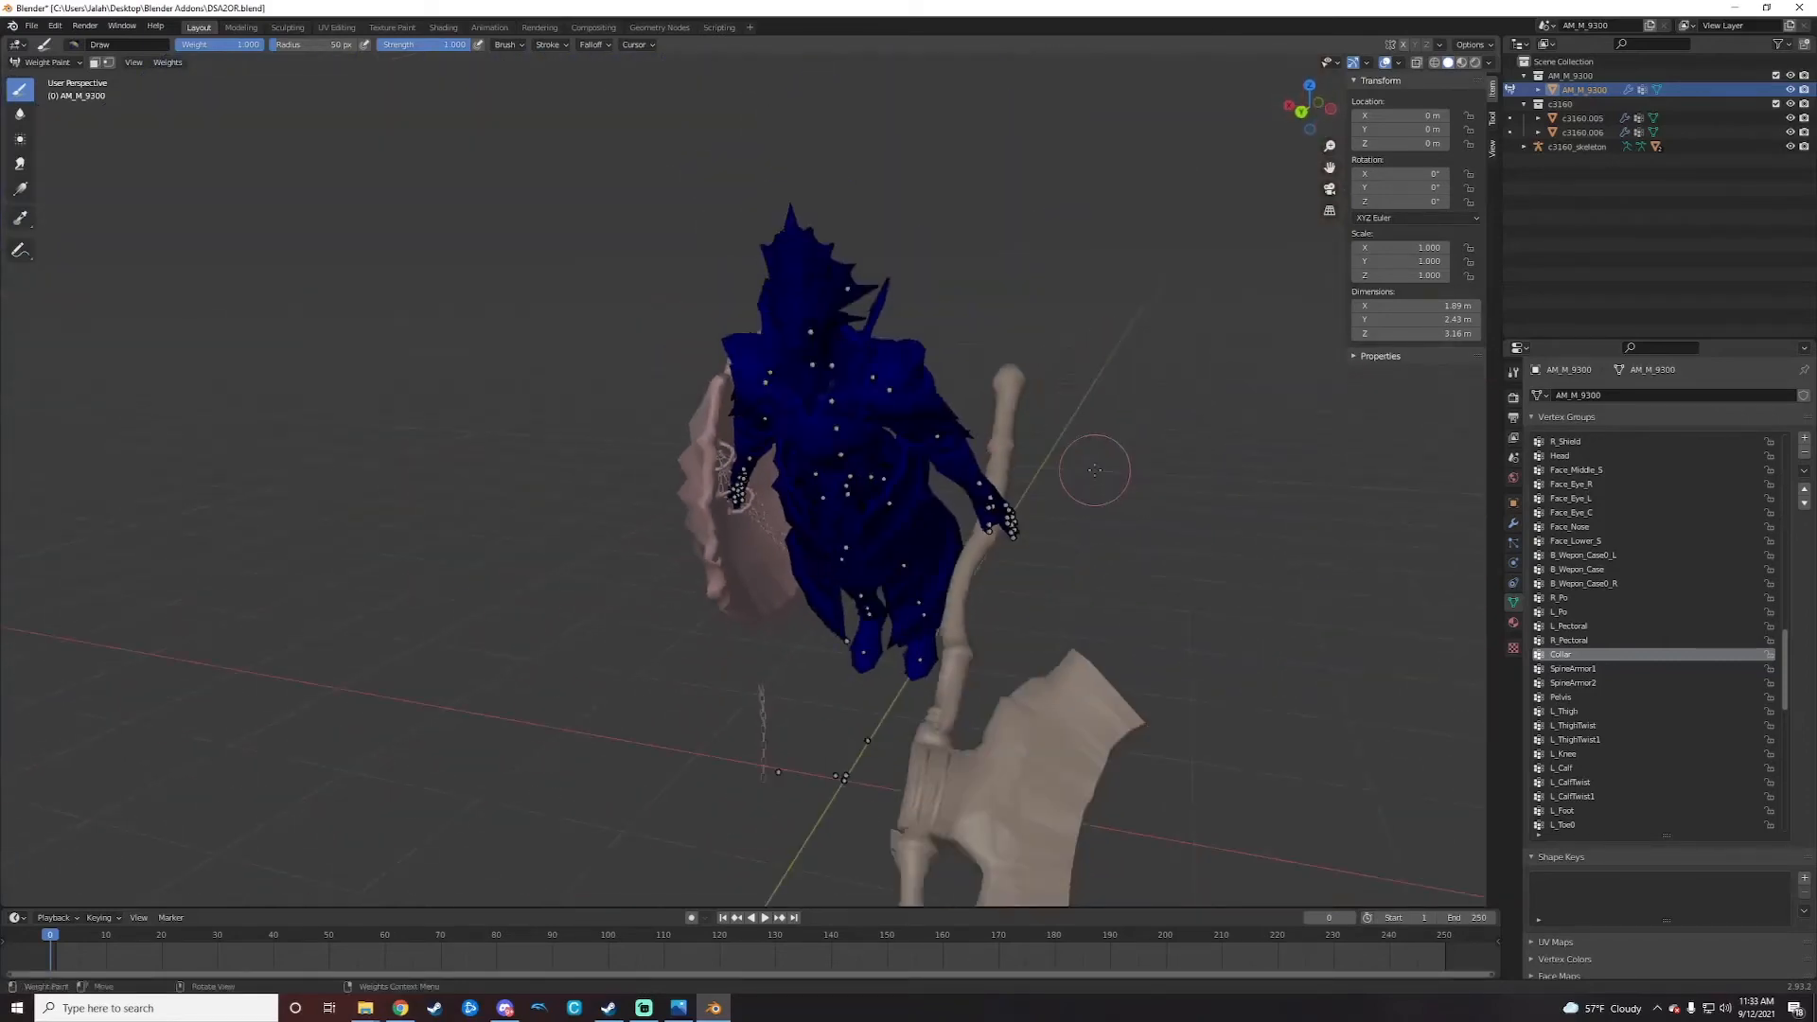
{"action": "left_click", "coordinate": [48, 63]}
{"action": "left_click", "coordinate": [57, 82]}
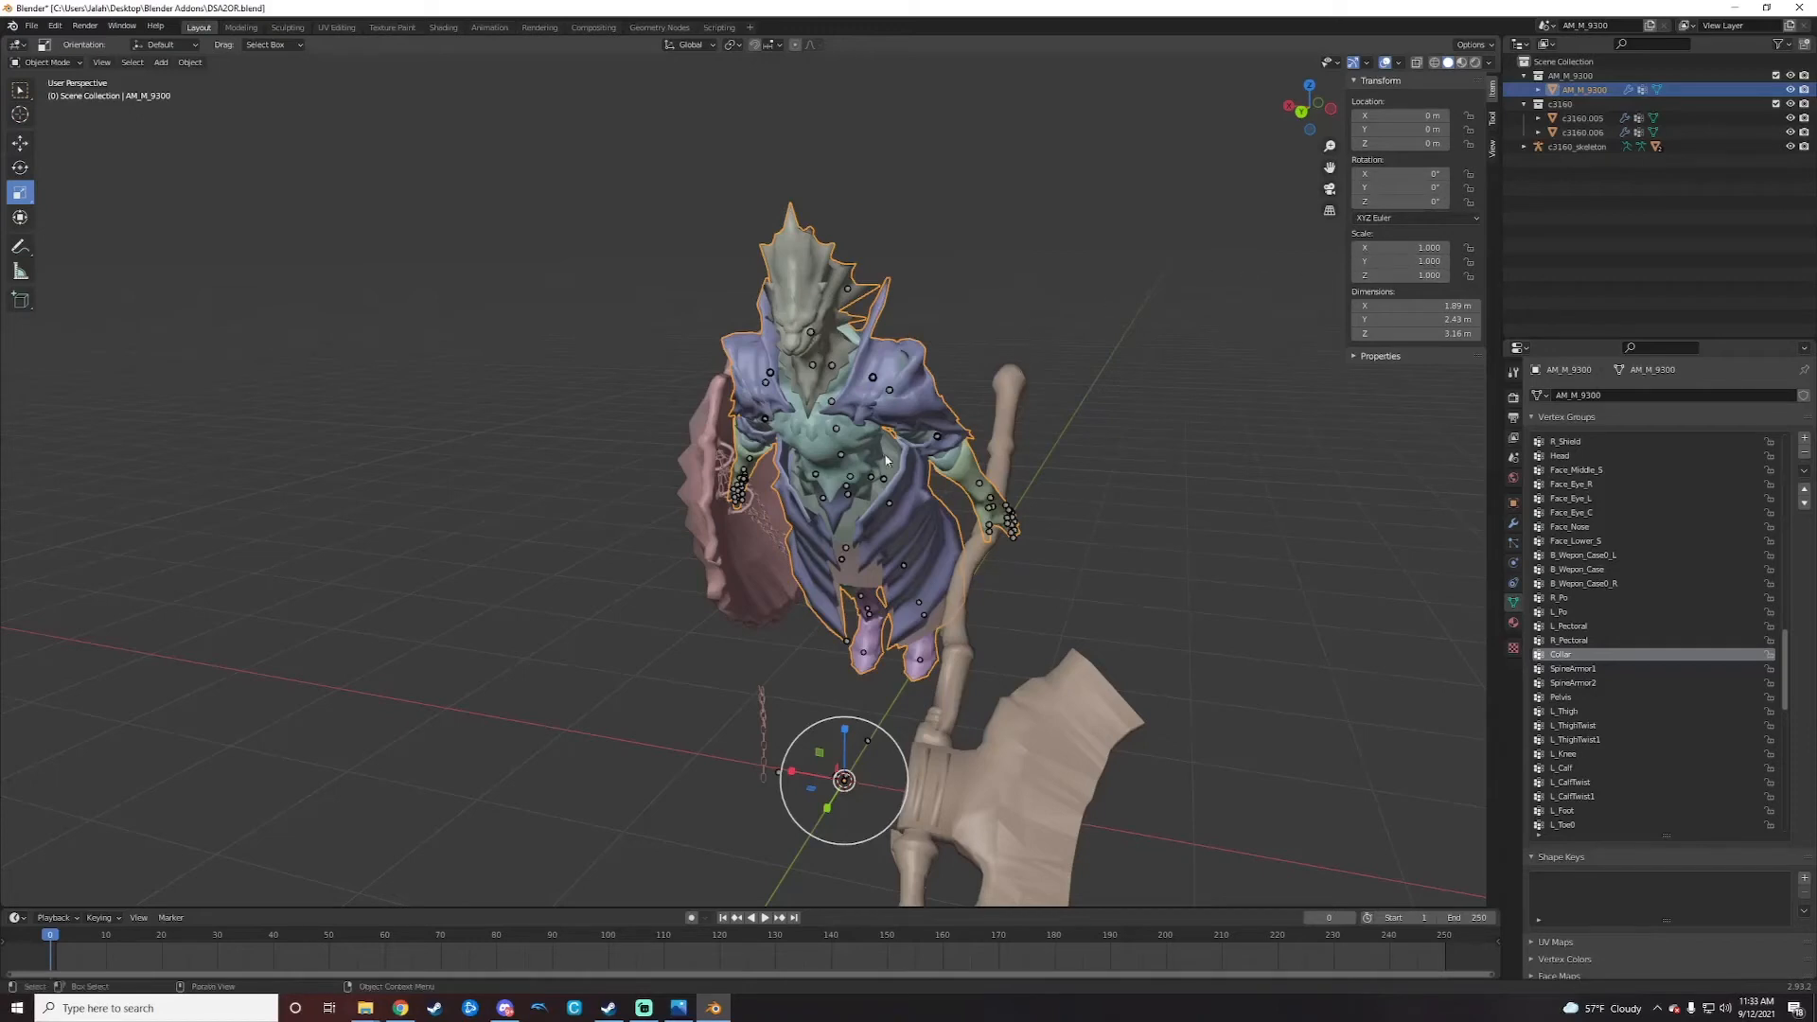
{"action": "left_click", "coordinate": [52, 63]}
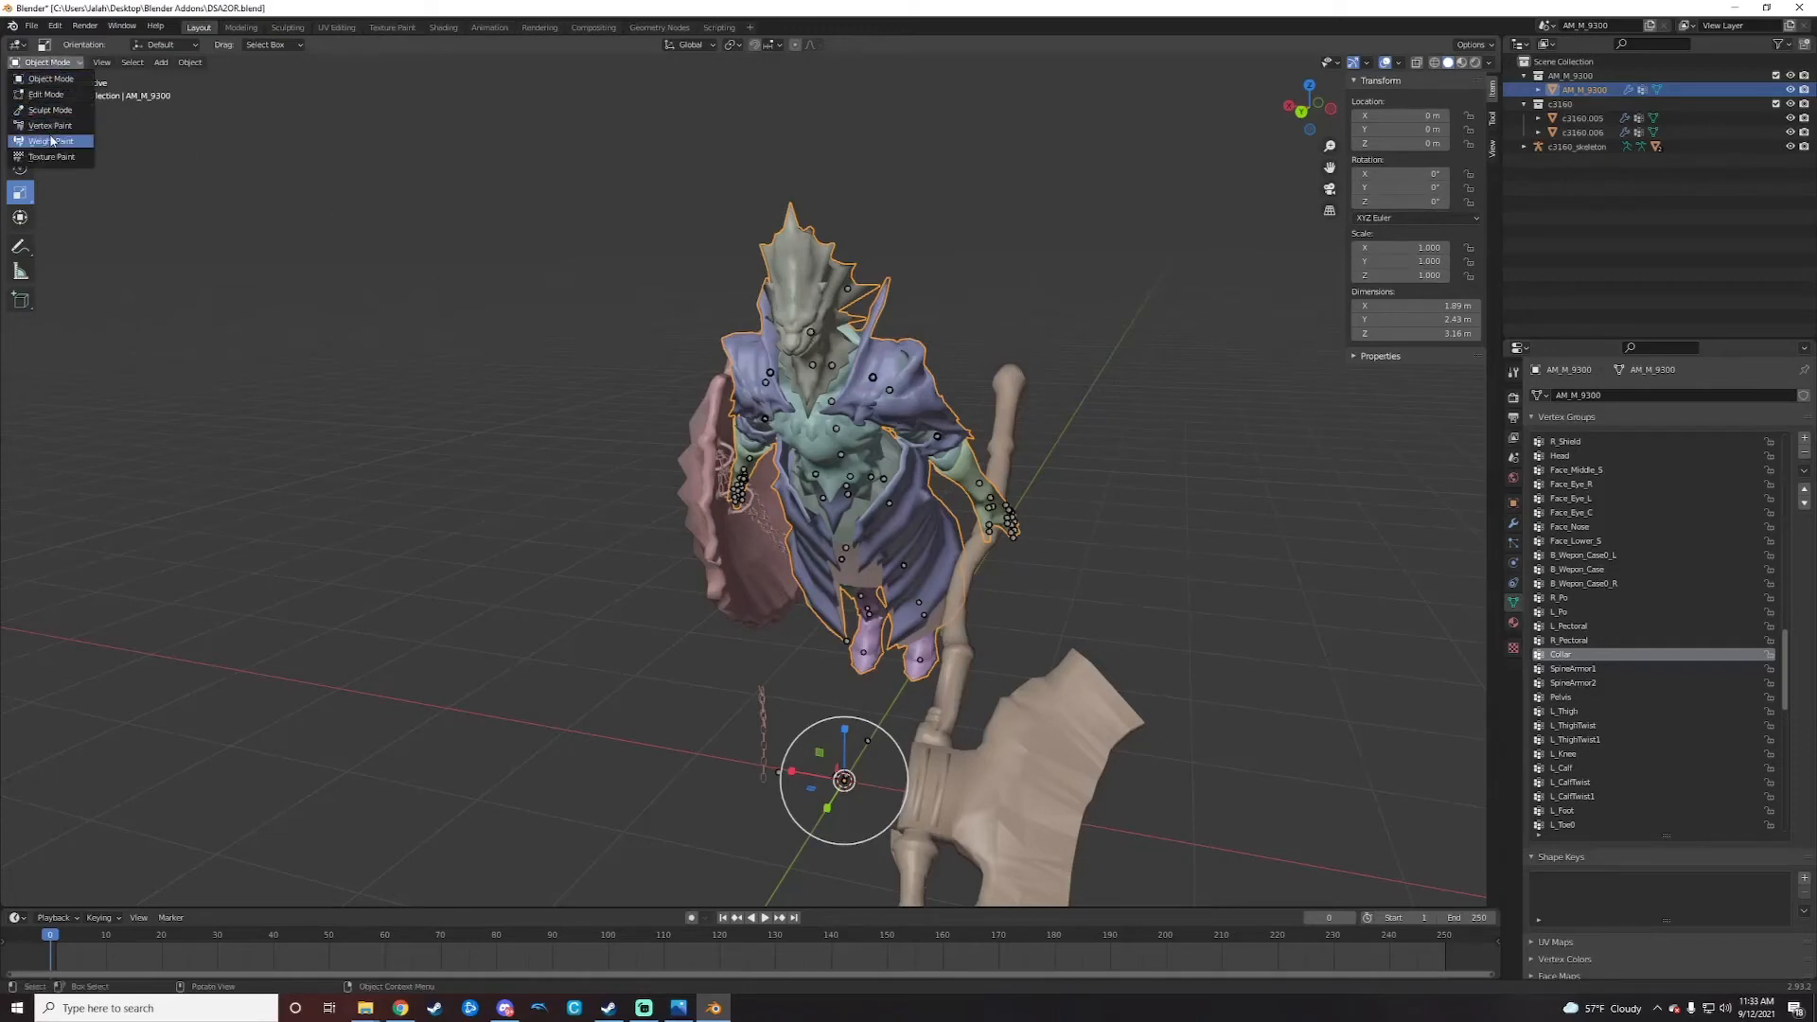
{"action": "left_click", "coordinate": [816, 368]}
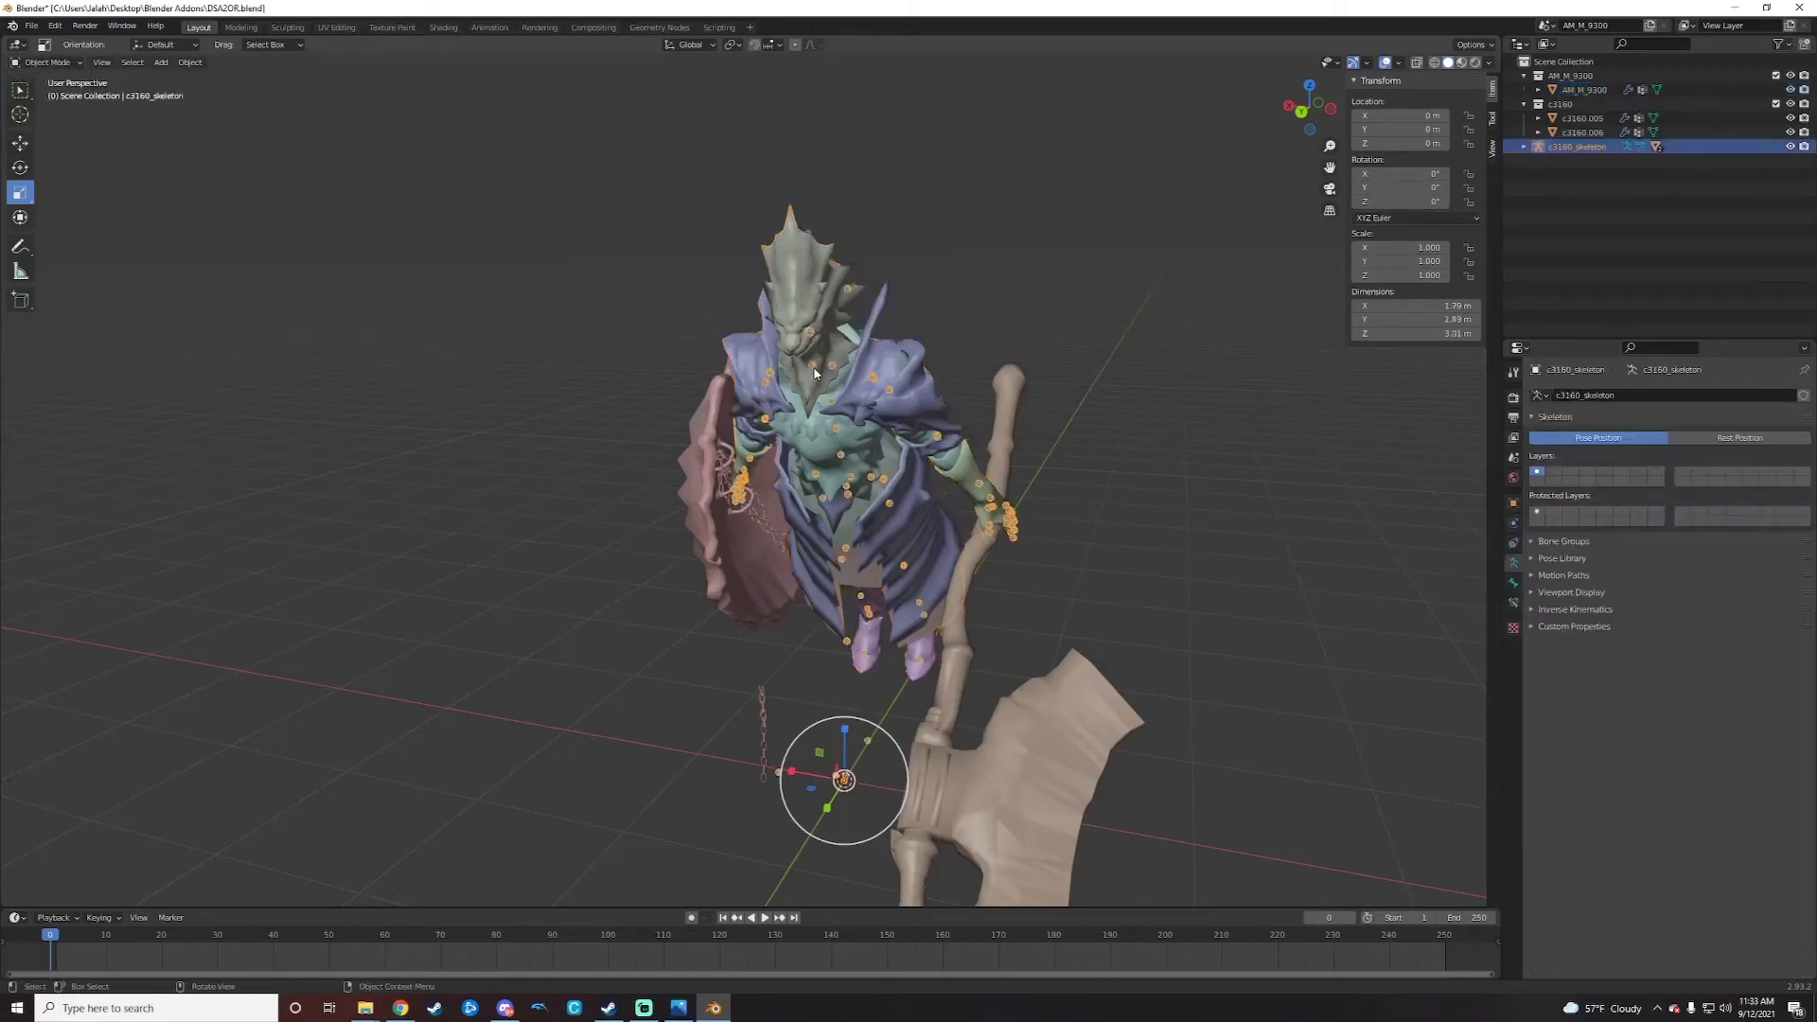
{"action": "left_click", "coordinate": [46, 62]}
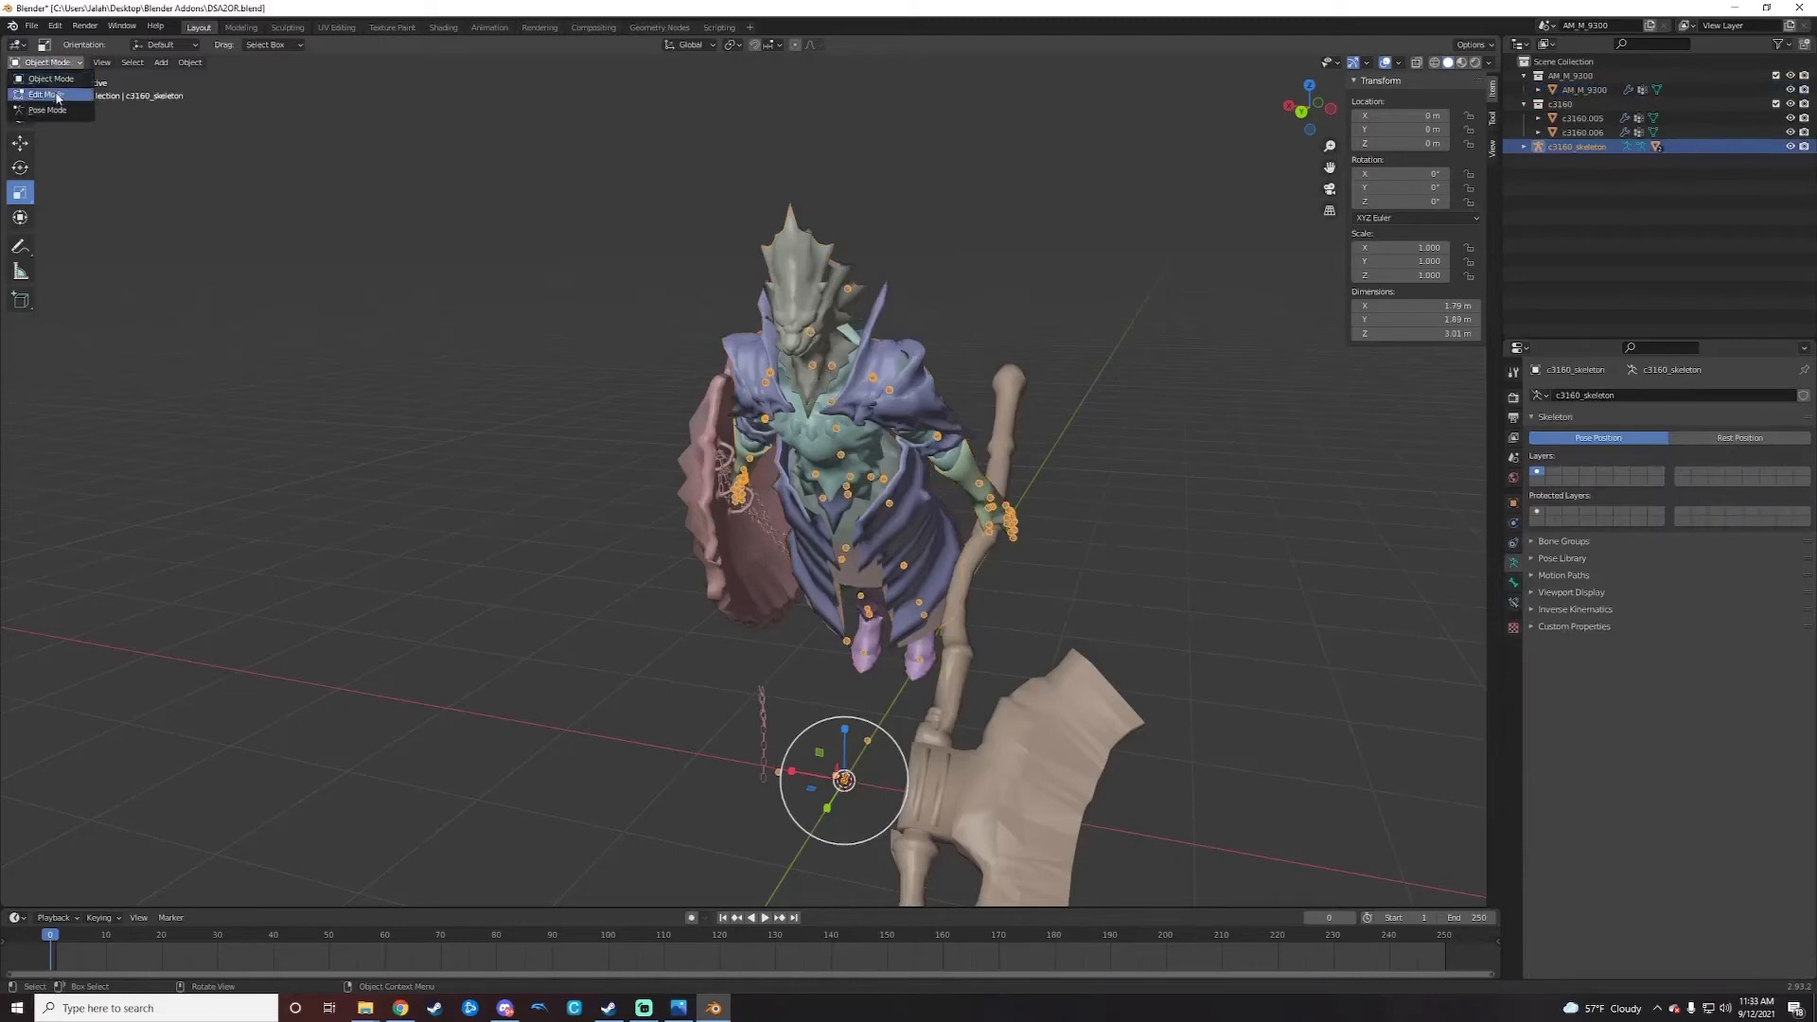
{"action": "left_click", "coordinate": [49, 111]}
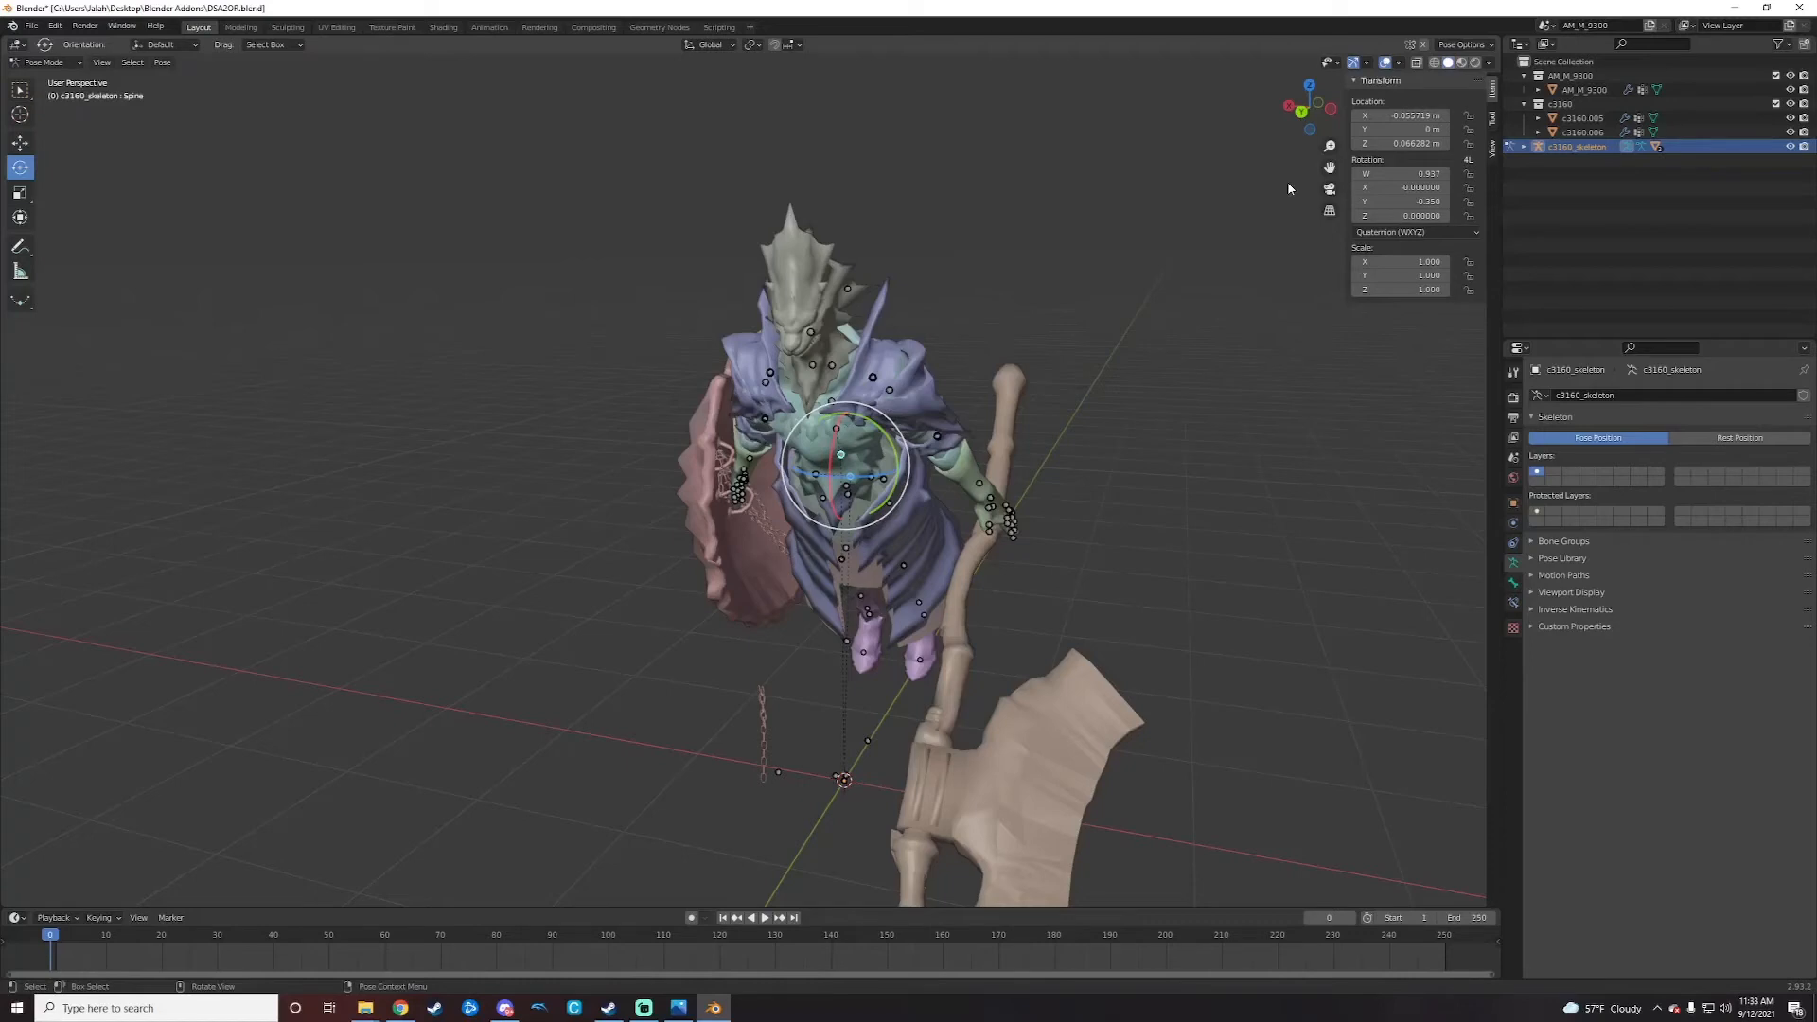
{"action": "middle_click_drag", "start_coordinate": [939, 434], "coordinate": [1031, 405]}
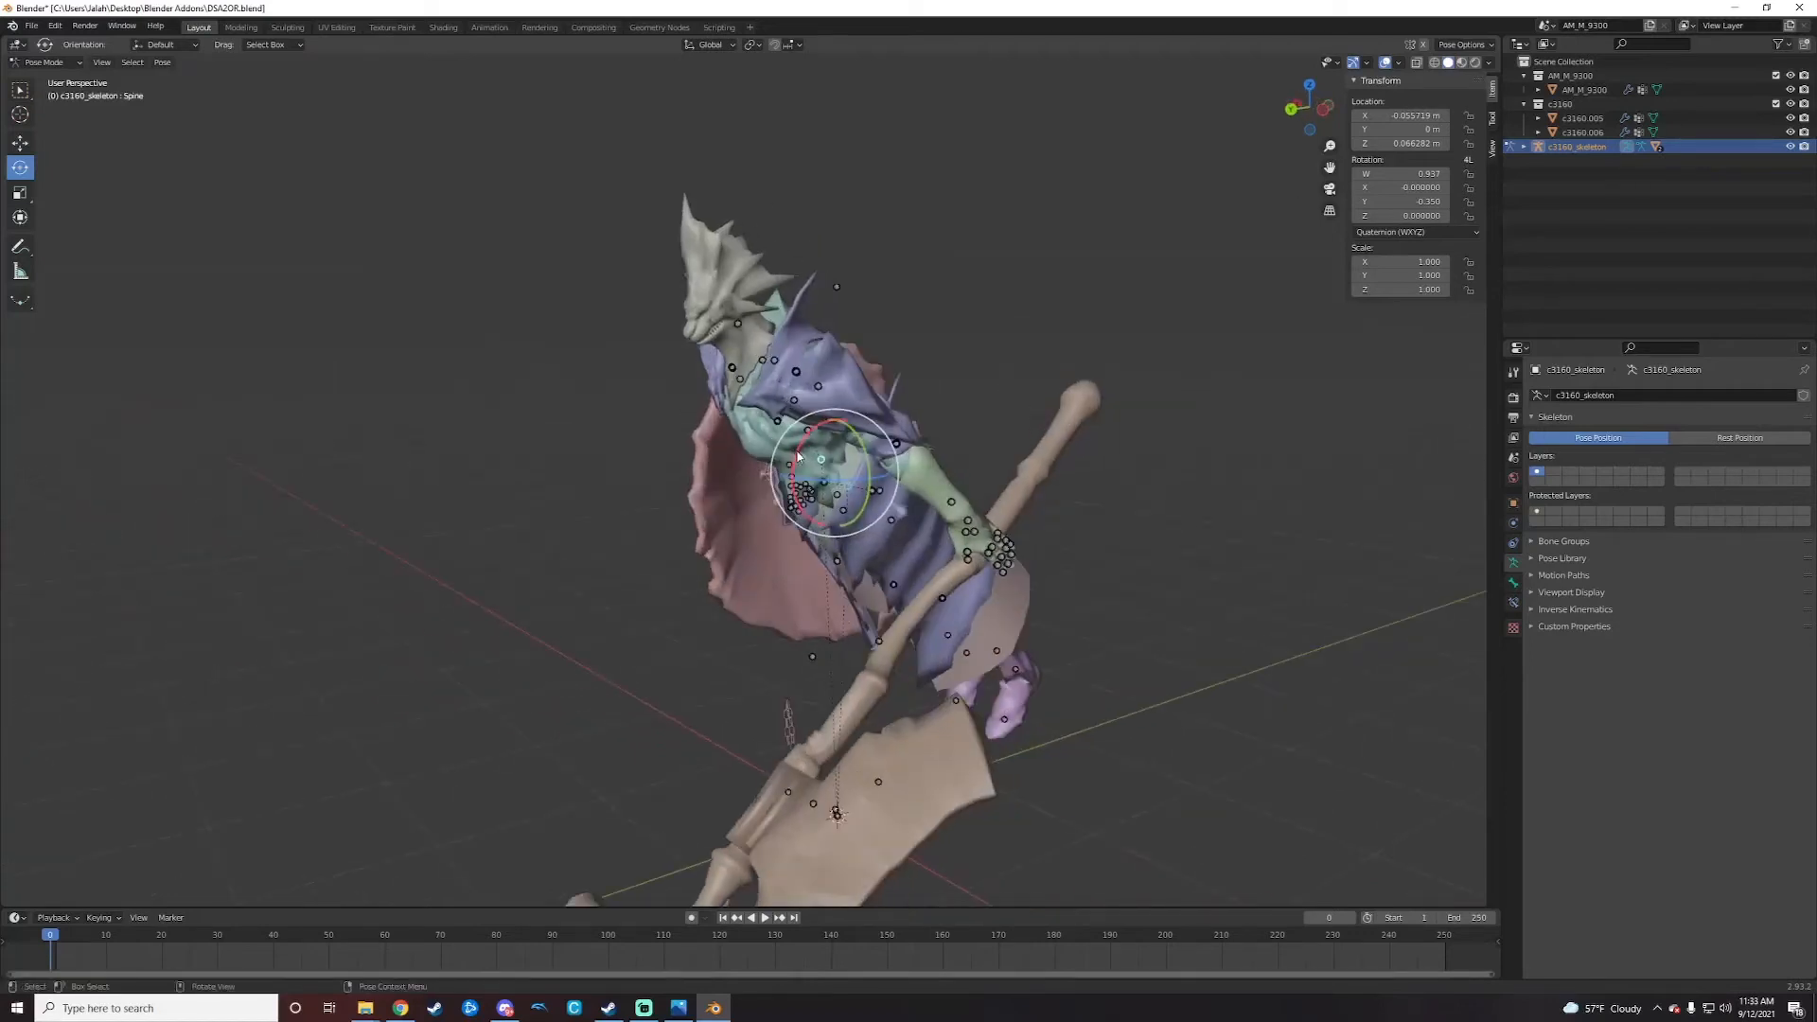
{"action": "left_click_drag", "start_coordinate": [800, 455], "coordinate": [826, 440]}
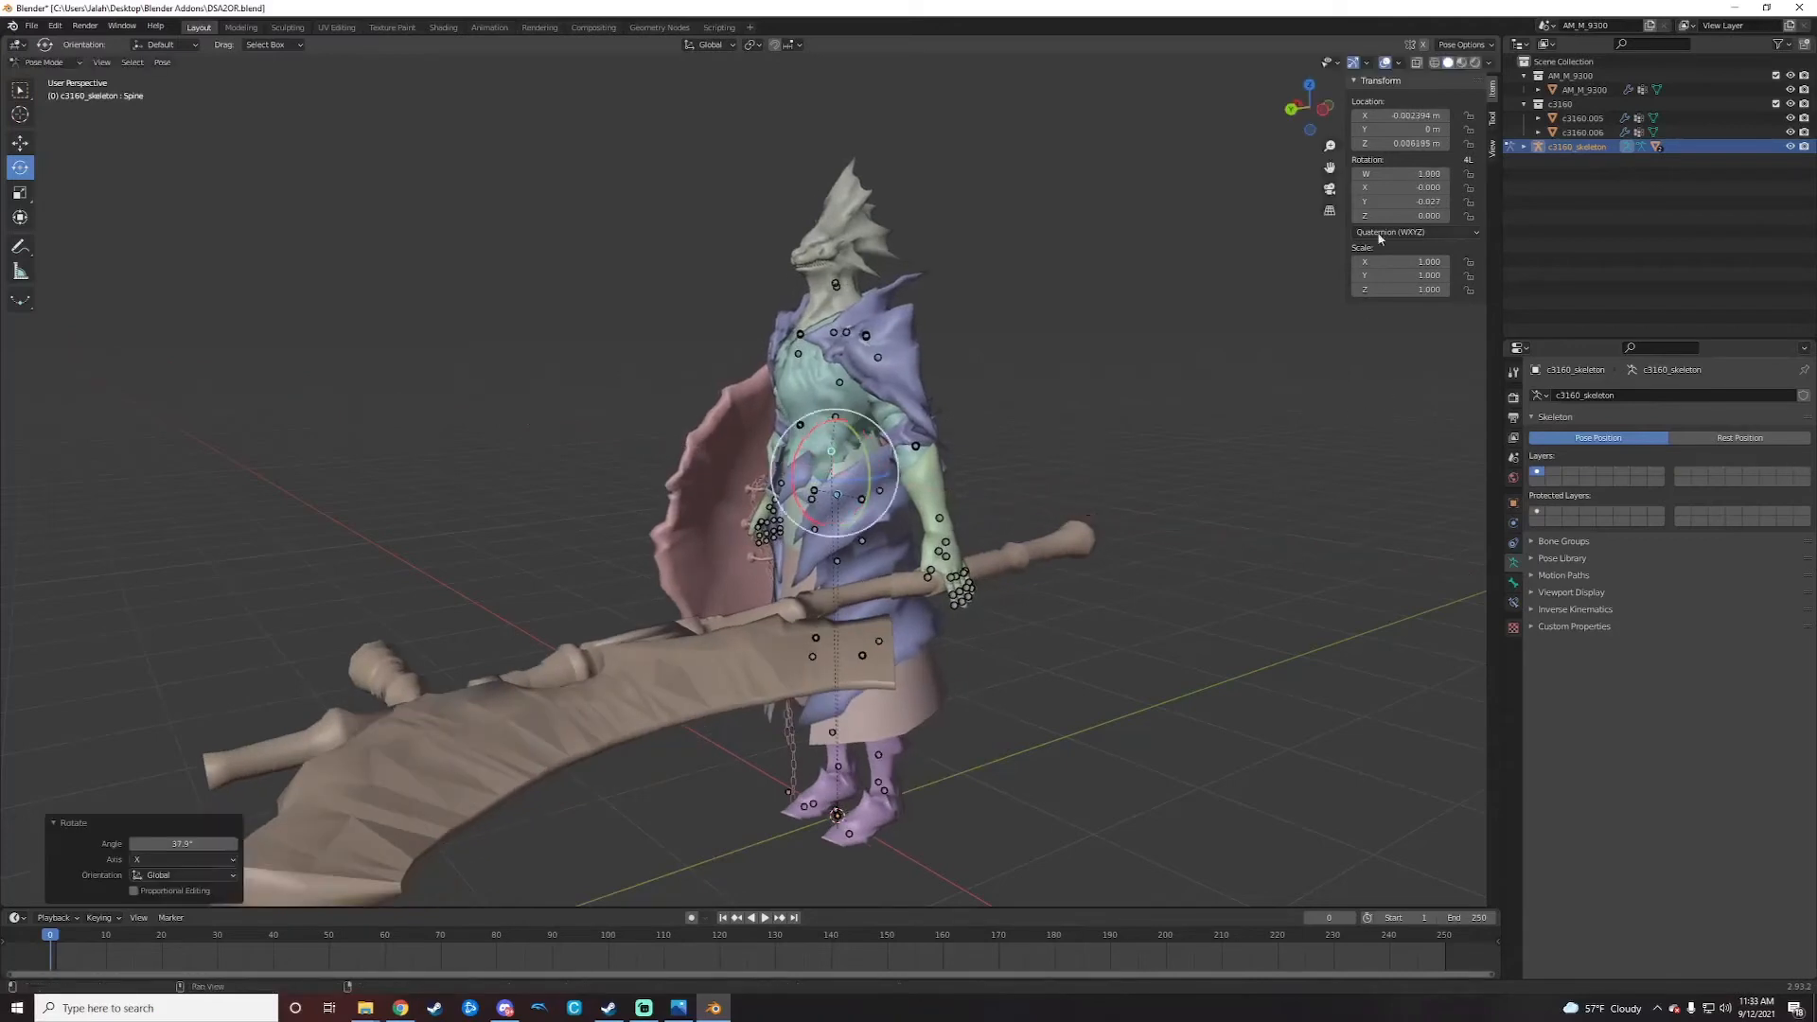
Step: Set the Spine bone's Y and W quaternion rotation values to 0
{"action": "left_click", "coordinate": [1424, 201]}
{"action": "type", "text": "0"}
{"action": "key", "text": "Return"}
{"action": "left_click", "coordinate": [1422, 174]}
{"action": "type", "text": "0"}
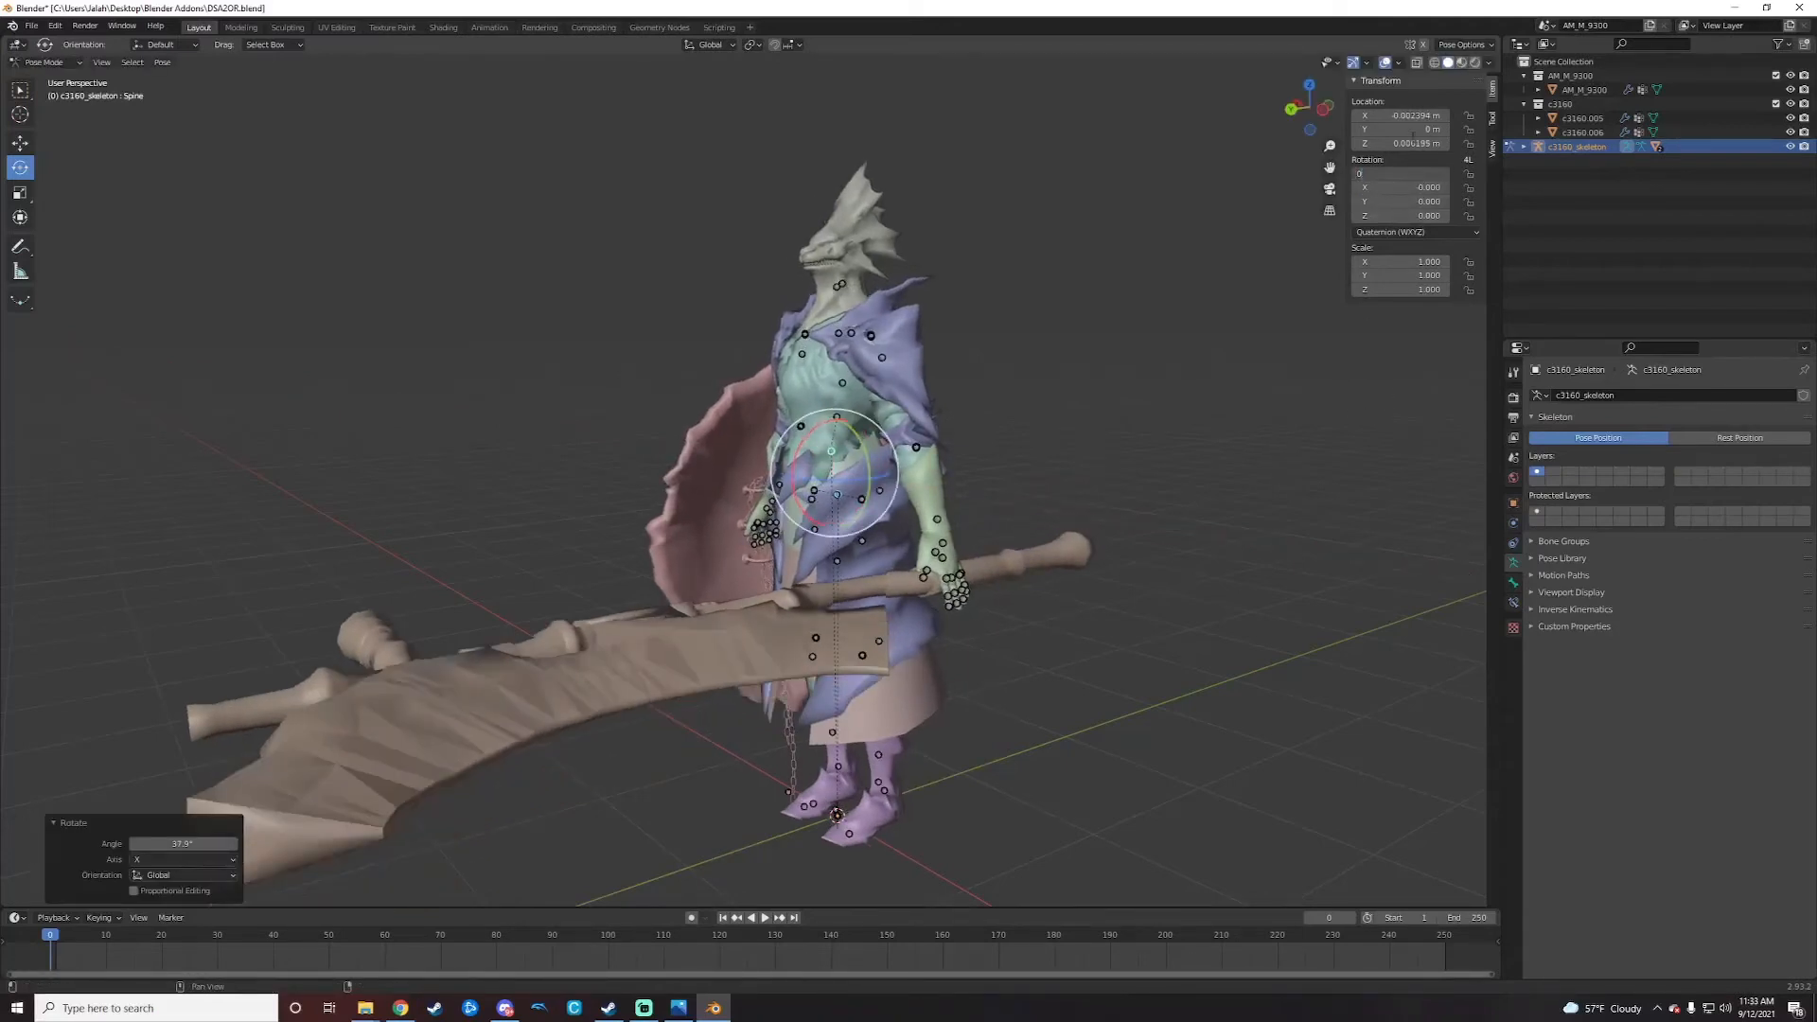
{"action": "key", "text": "Return"}
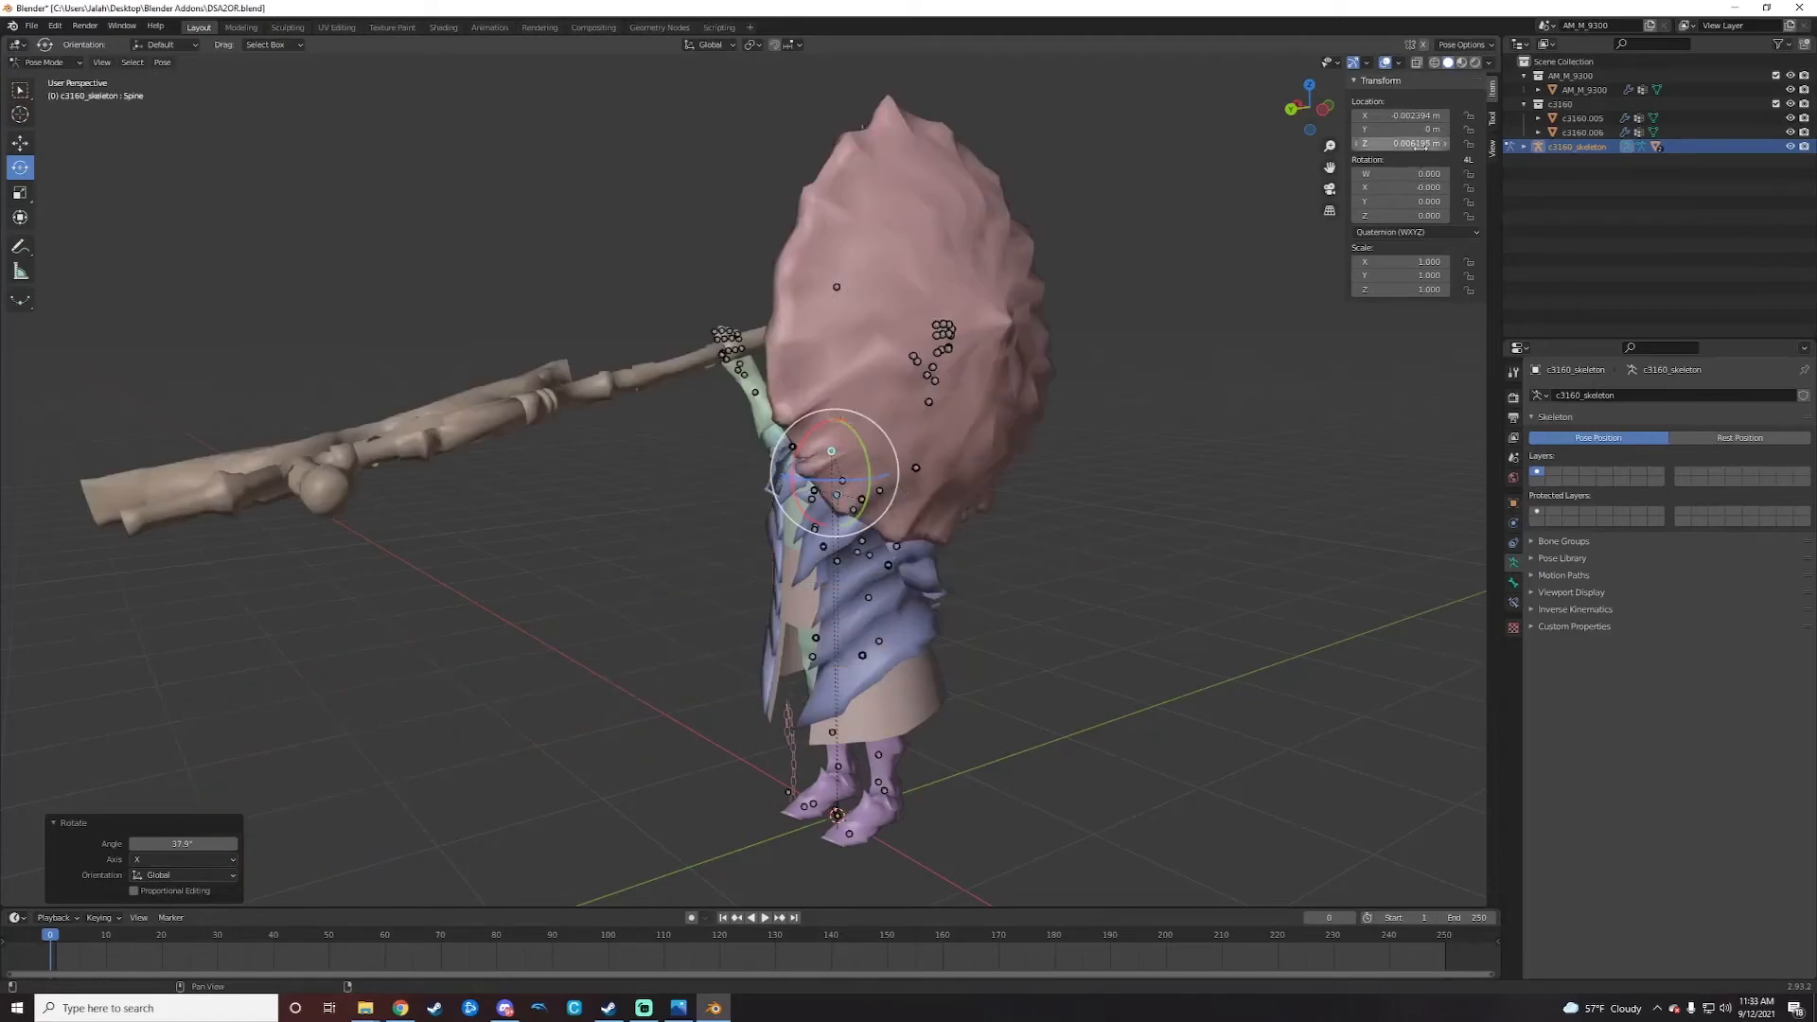
Step: Set the Spine bone's Z and X location values to 0 m
{"action": "left_click", "coordinate": [1421, 144]}
{"action": "type", "text": "0"}
{"action": "key", "text": "Return"}
{"action": "left_click", "coordinate": [1339, 365]}
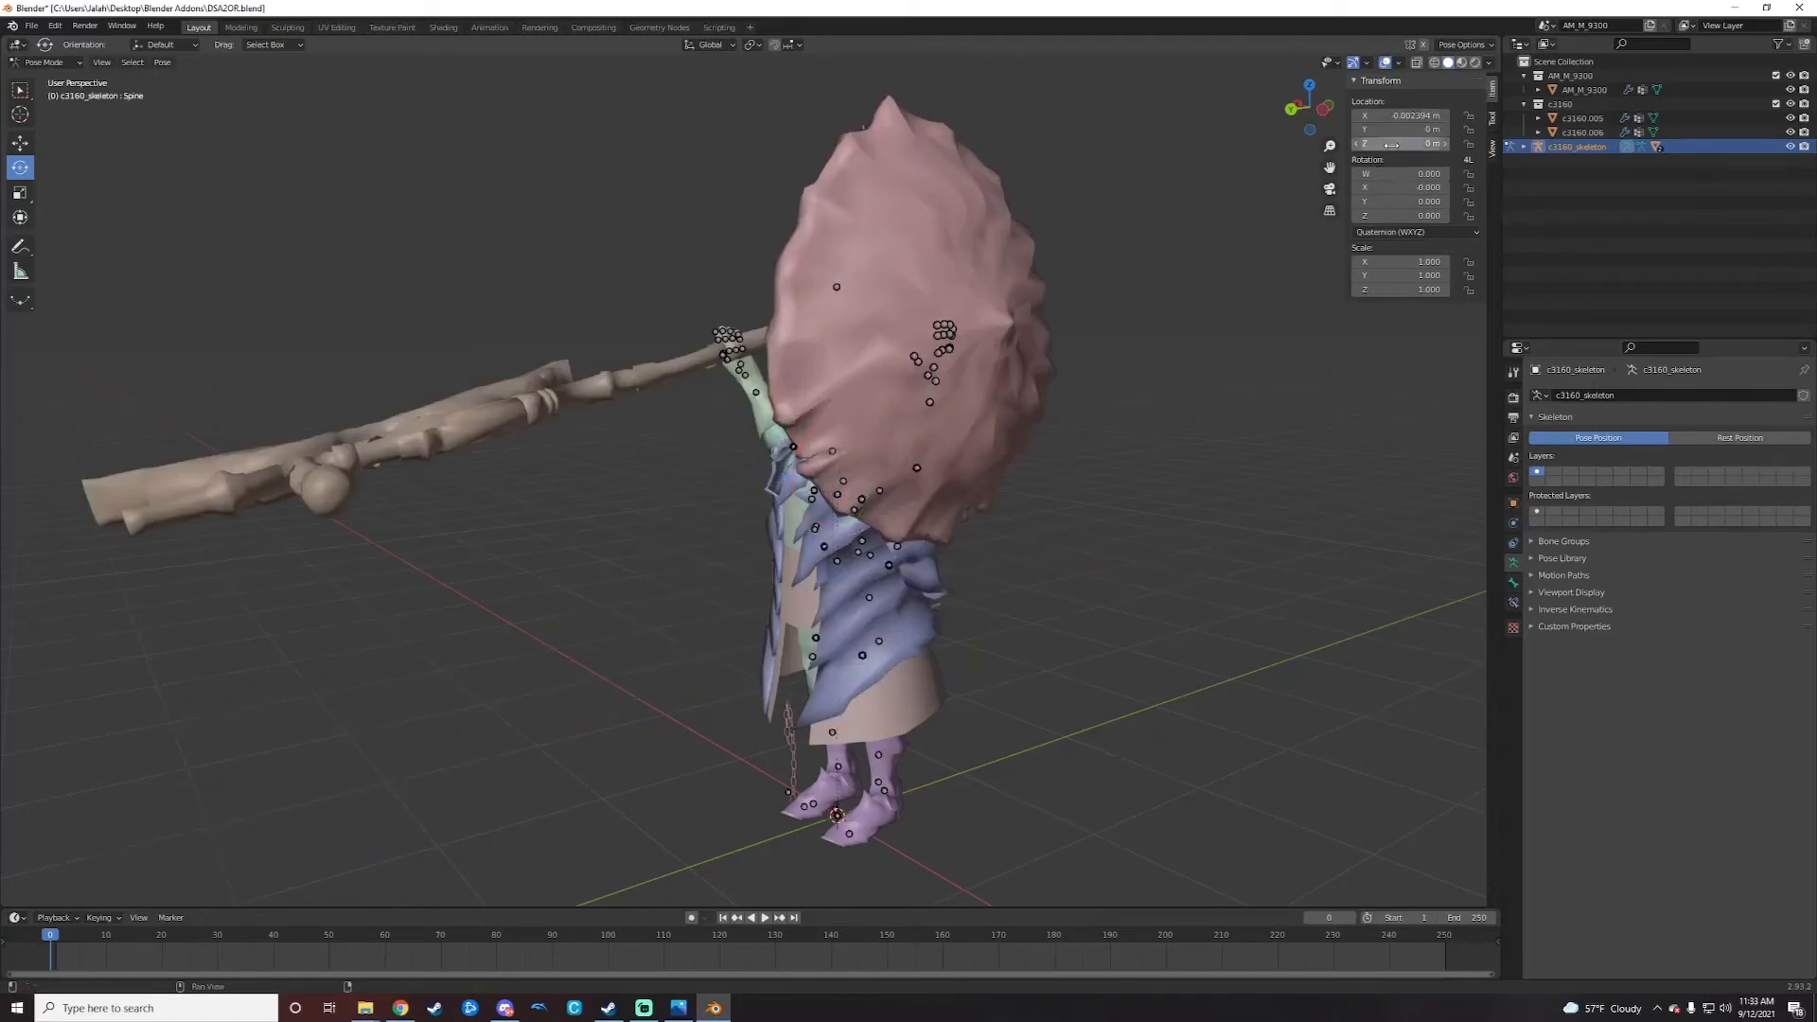
{"action": "left_click", "coordinate": [1396, 116]}
{"action": "type", "text": "0"}
{"action": "key", "text": "Return"}
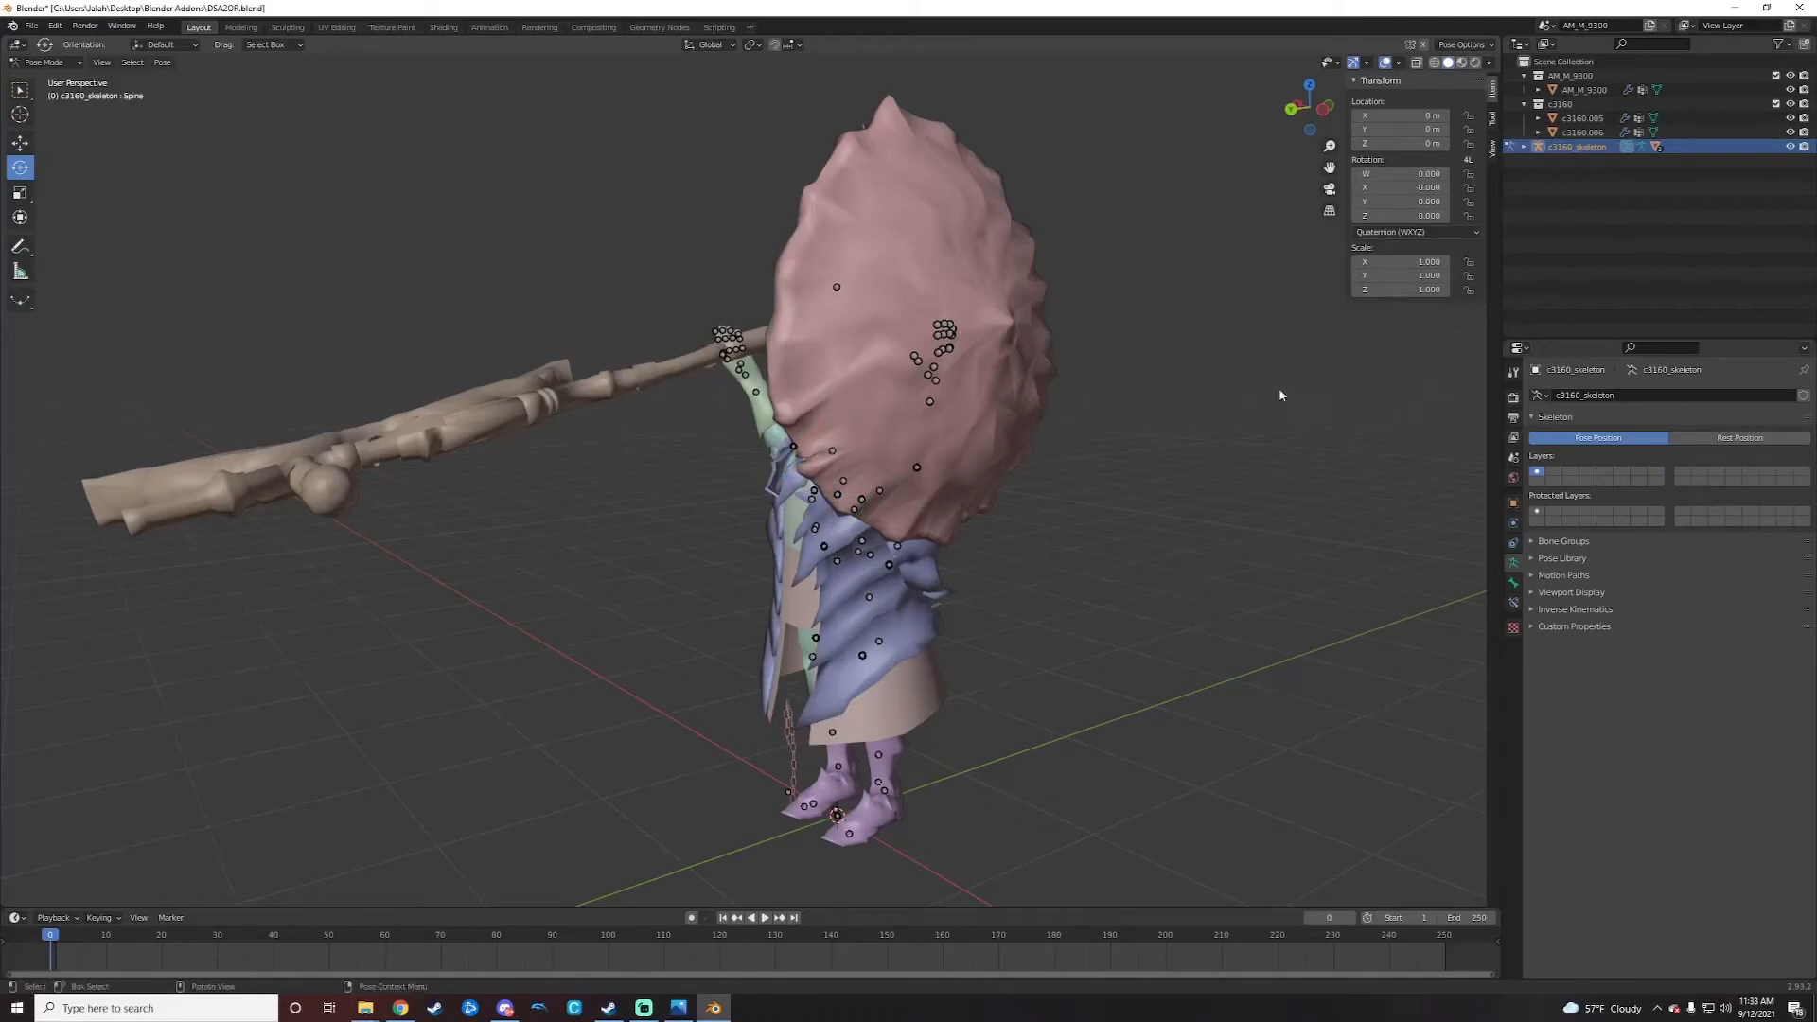
Step: Undo the zeroed Spine rotation and location values as well as the earlier Spine rotation
{"action": "middle_click_drag", "start_coordinate": [1352, 388], "coordinate": [1303, 388]}
{"action": "key", "text": "ctrl+z"}
{"action": "key", "text": "ctrl+z"}
{"action": "key", "text": "ctrl+z"}
{"action": "key", "text": "ctrl+z"}
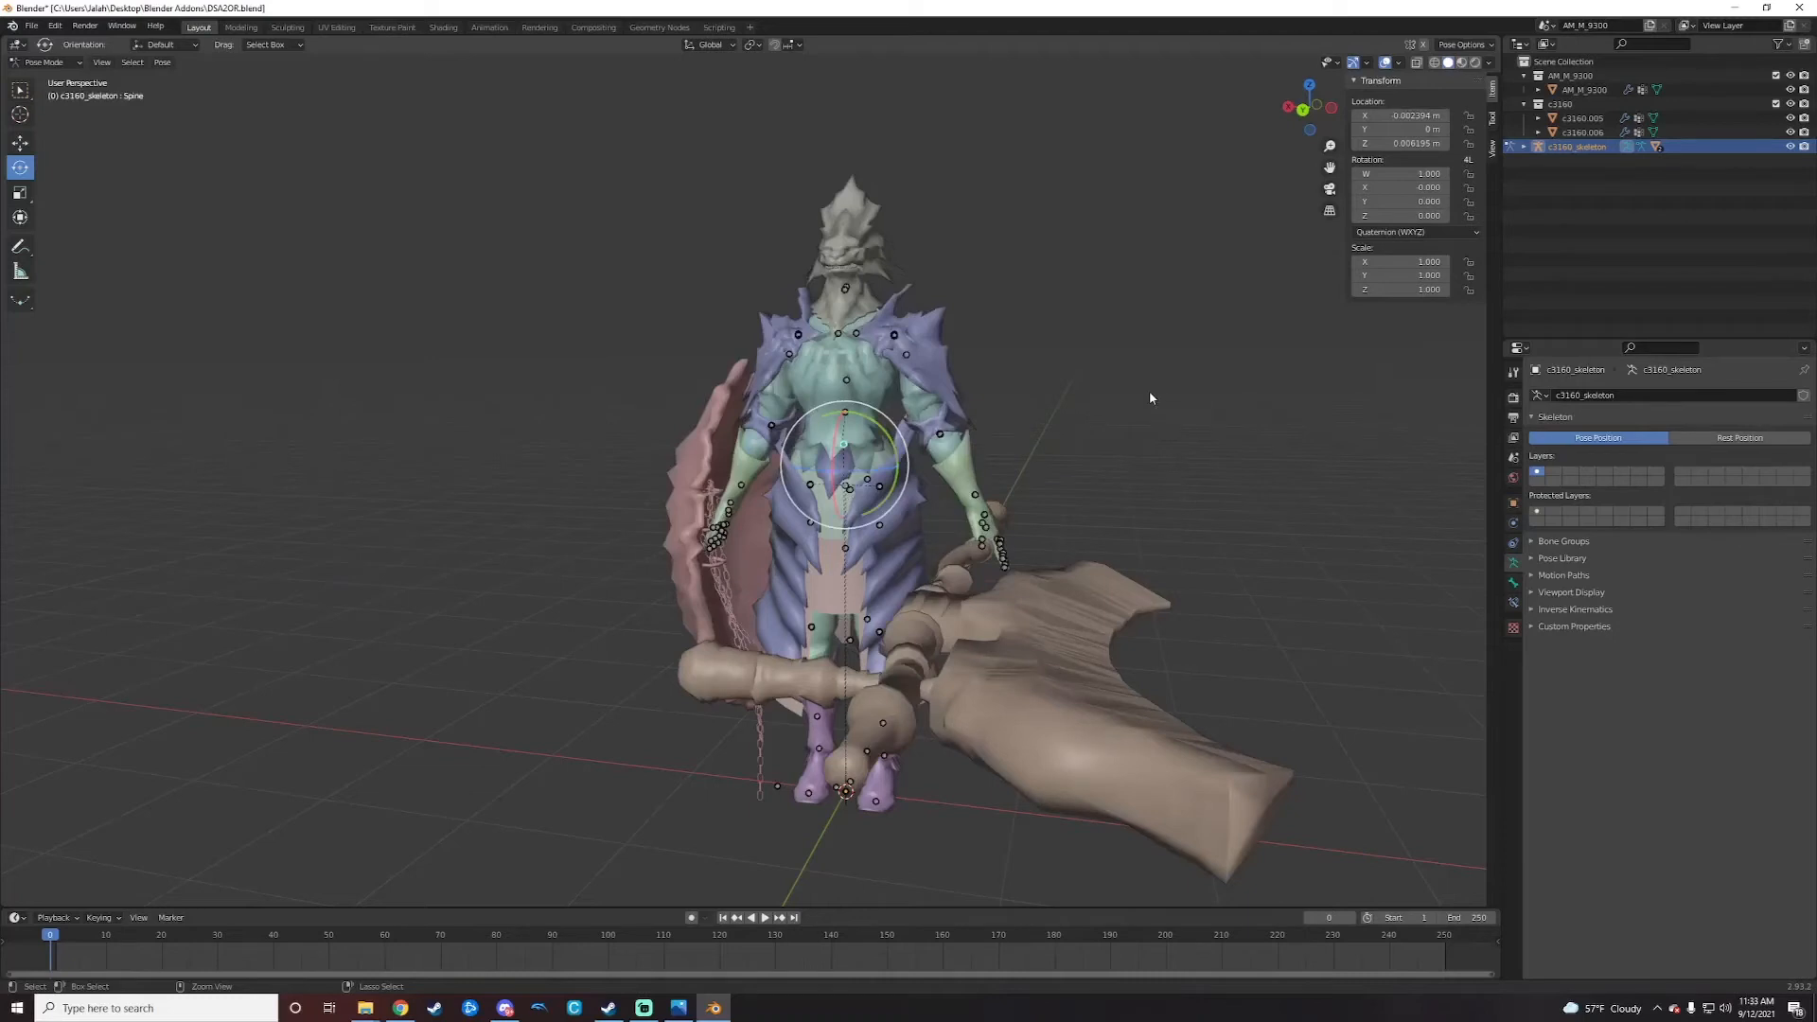
{"action": "key", "text": "ctrl+z"}
{"action": "key", "text": "ctrl+z"}
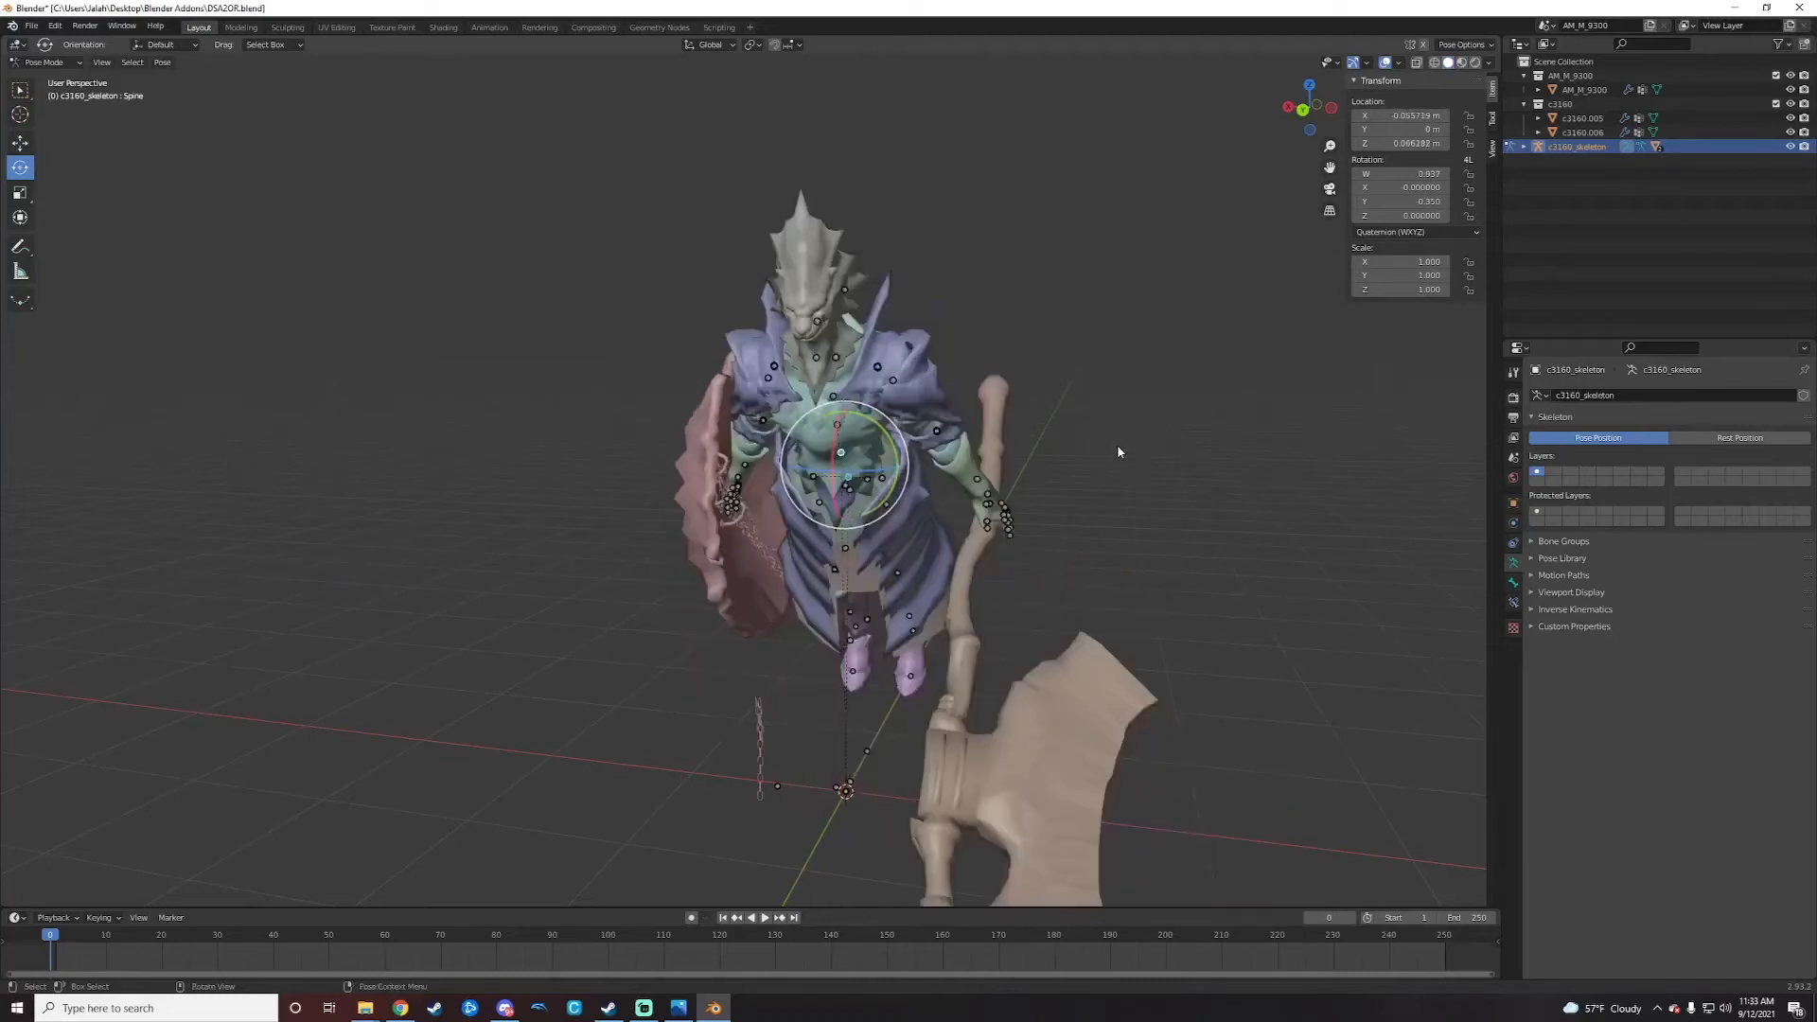
Step: Rotate the Spine bone about 42° around the global X axis and set its Y rotation value to 0
{"action": "middle_click_drag", "start_coordinate": [1164, 471], "coordinate": [947, 464]}
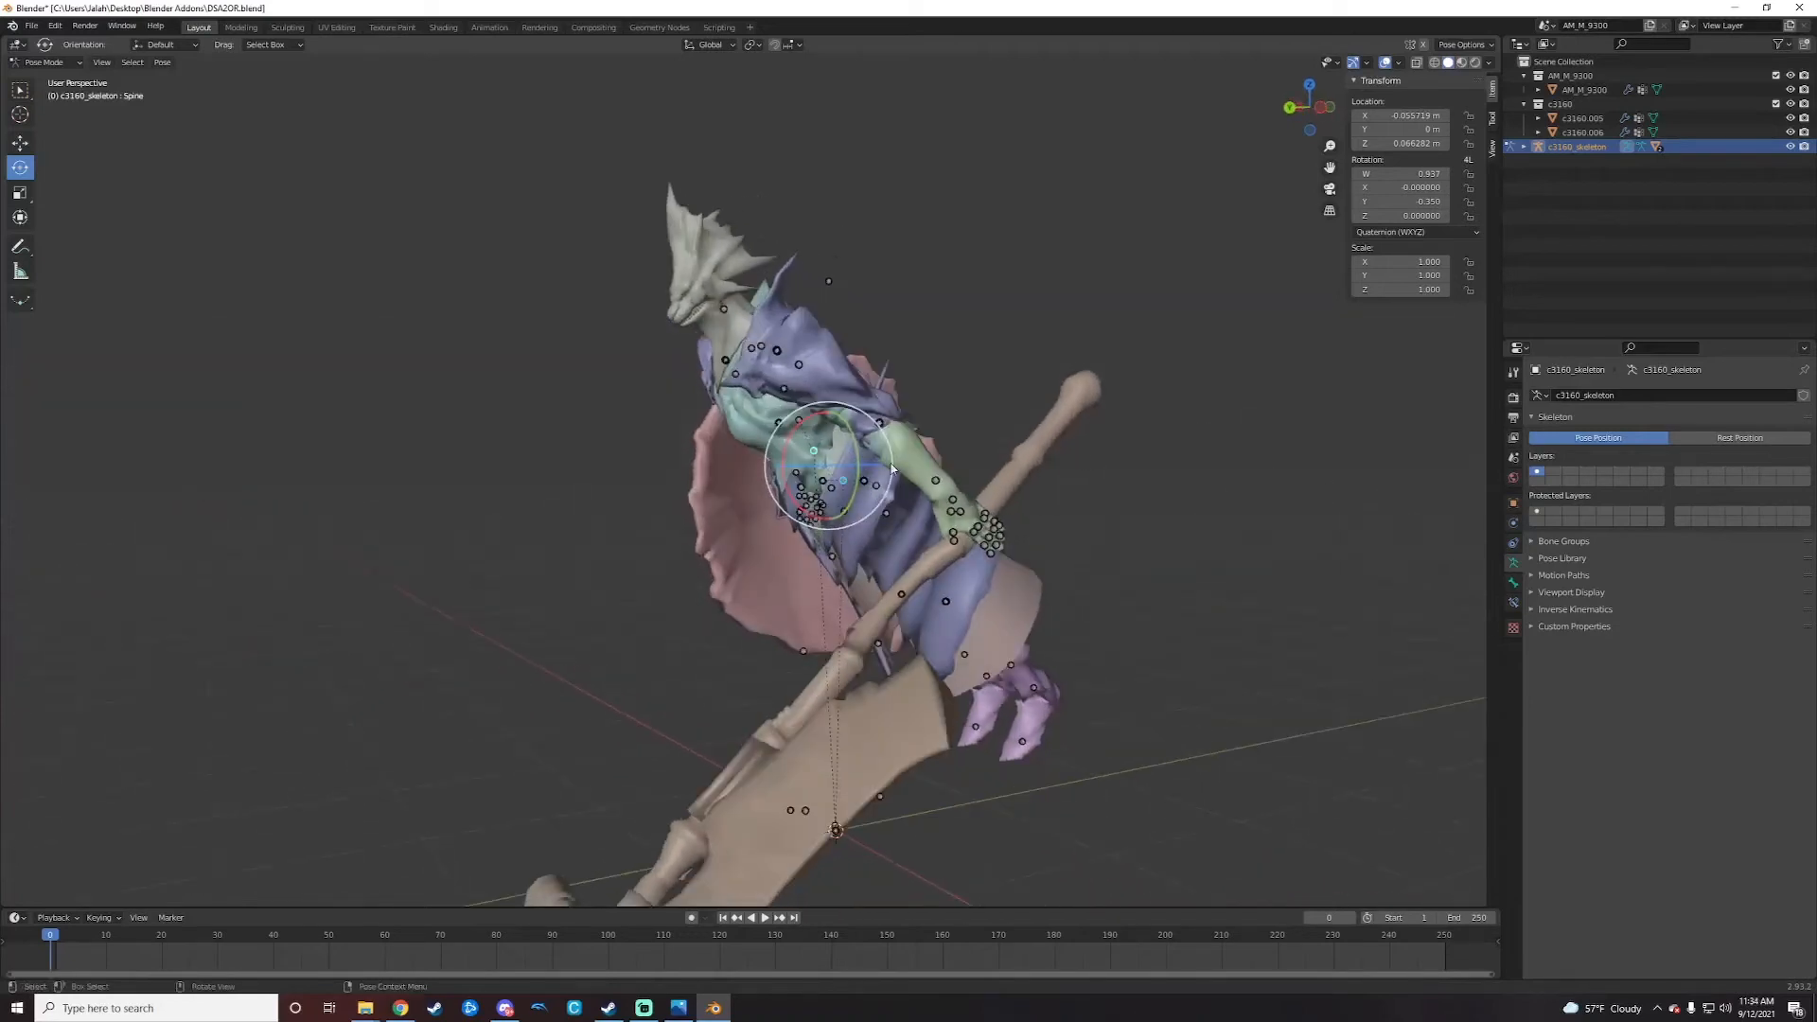
{"action": "left_click_drag", "start_coordinate": [787, 453], "coordinate": [818, 430]}
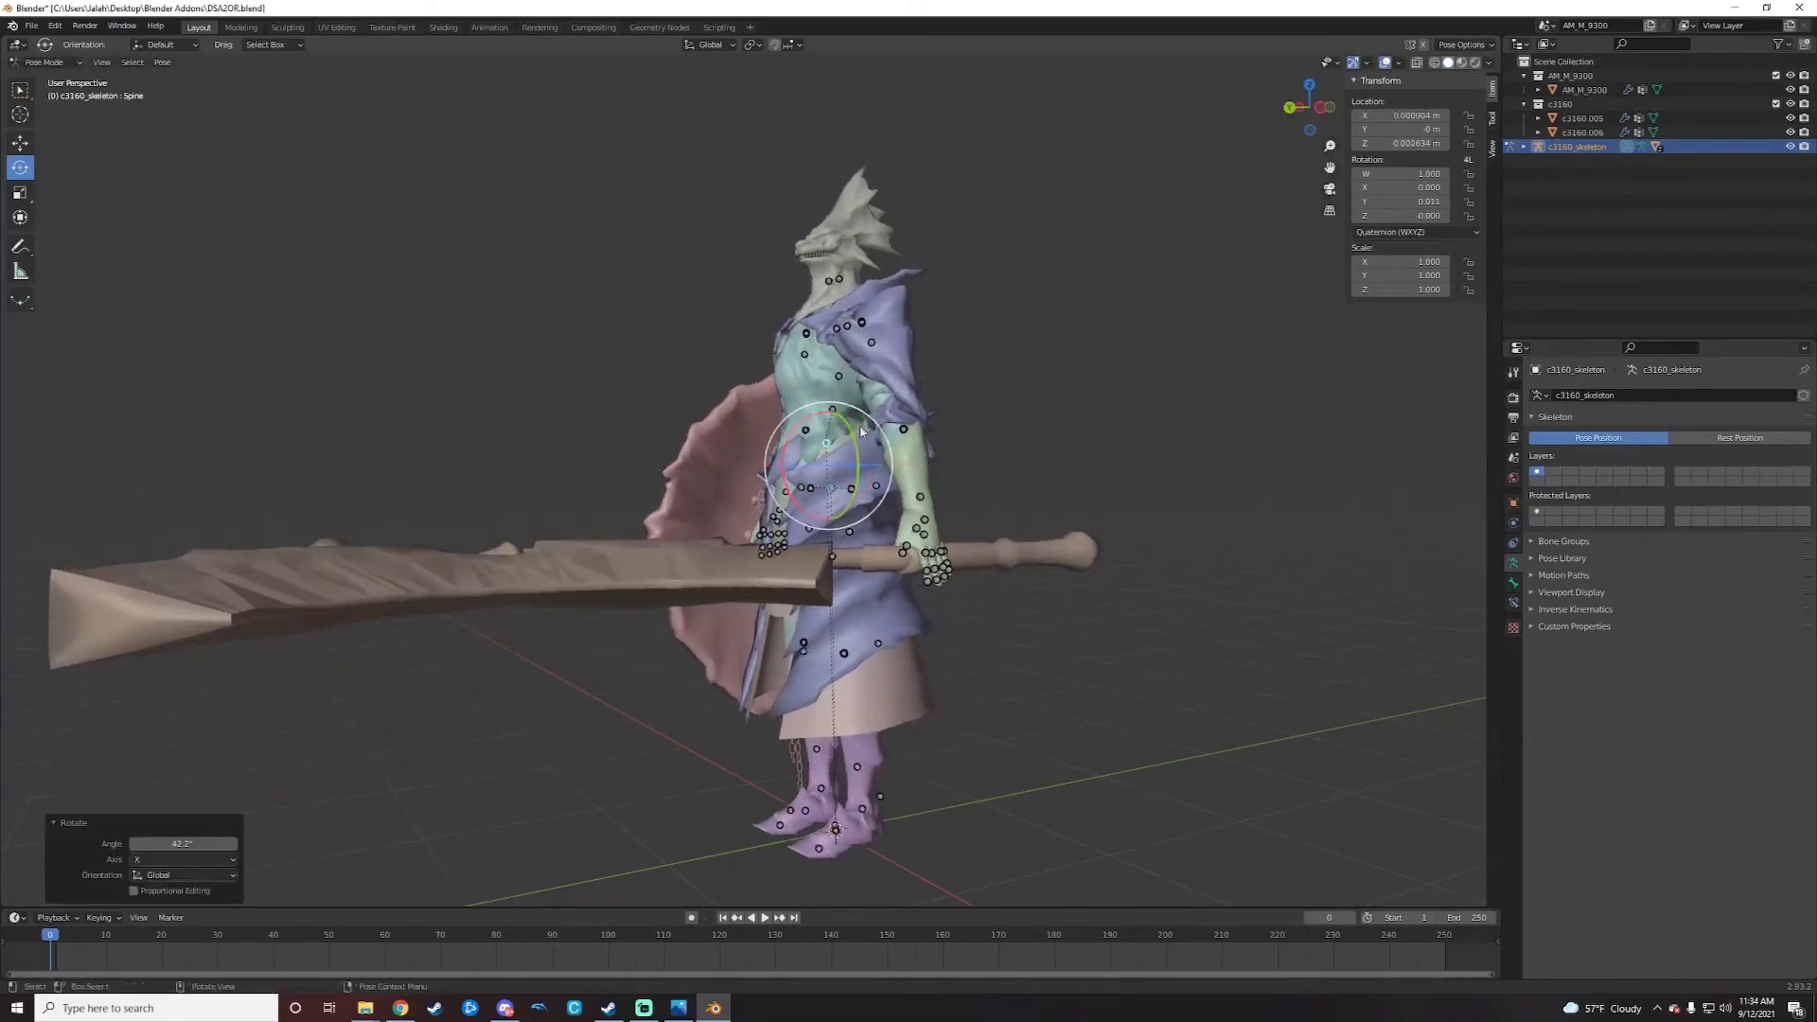
{"action": "left_click", "coordinate": [1434, 202]}
{"action": "type", "text": "0"}
{"action": "key", "text": "Return"}
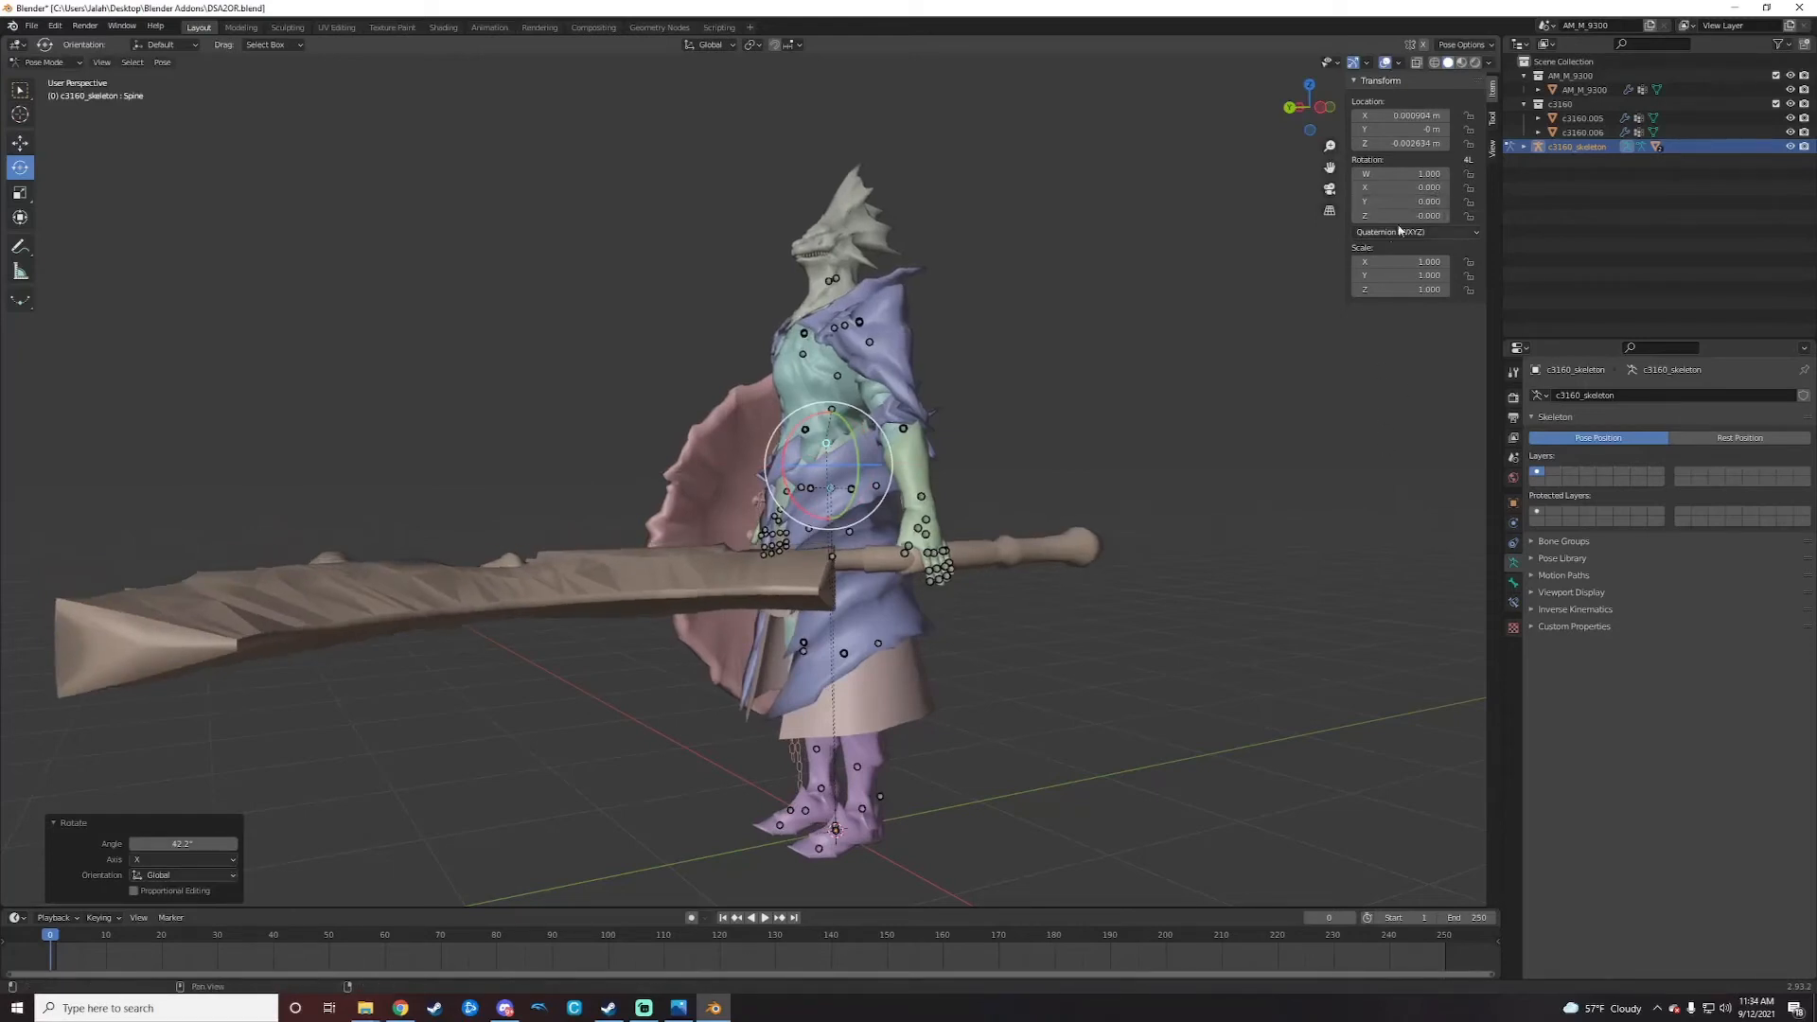
Step: Zero the straightened Spine bone's location along Z and X
{"action": "left_click", "coordinate": [1421, 144]}
{"action": "type", "text": "0"}
{"action": "key", "text": "Return"}
{"action": "left_click", "coordinate": [1411, 116]}
{"action": "type", "text": "0"}
{"action": "key", "text": "Return"}
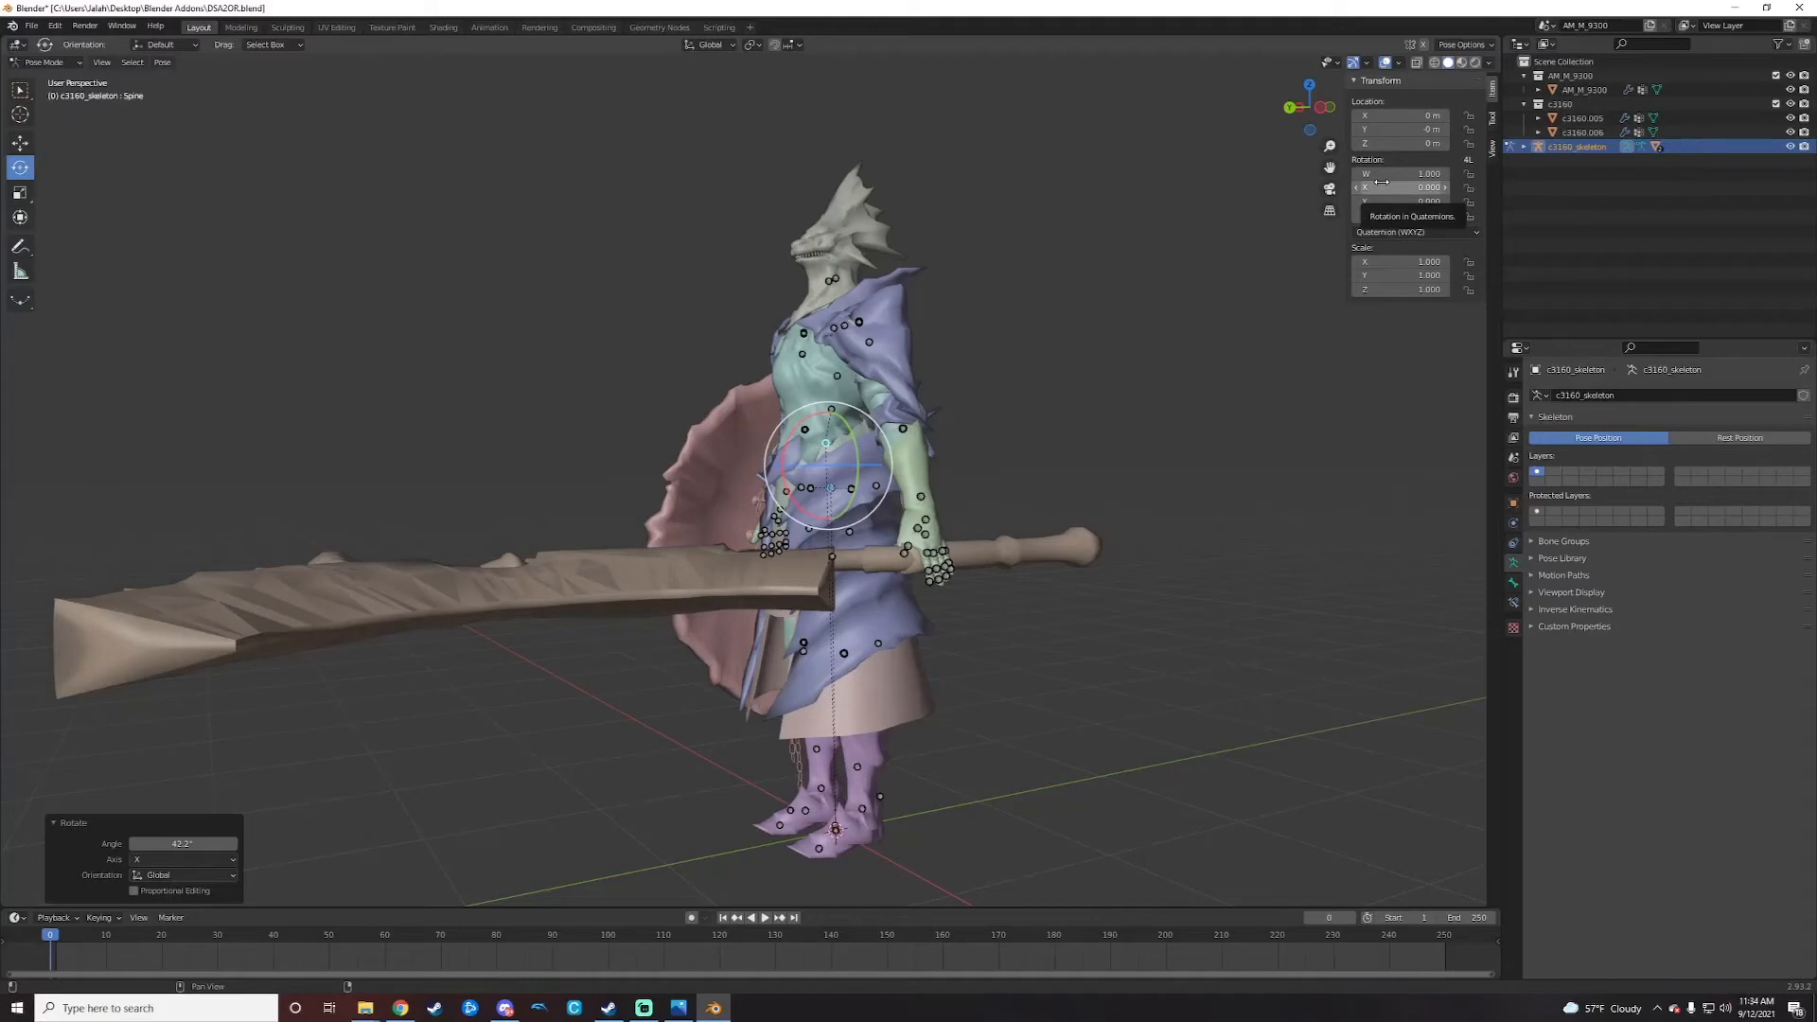
Step: Switch c3160_skeleton from Pose Mode back to Object Mode
{"action": "middle_click_drag", "start_coordinate": [1120, 293], "coordinate": [1158, 326]}
{"action": "left_click", "coordinate": [539, 279]}
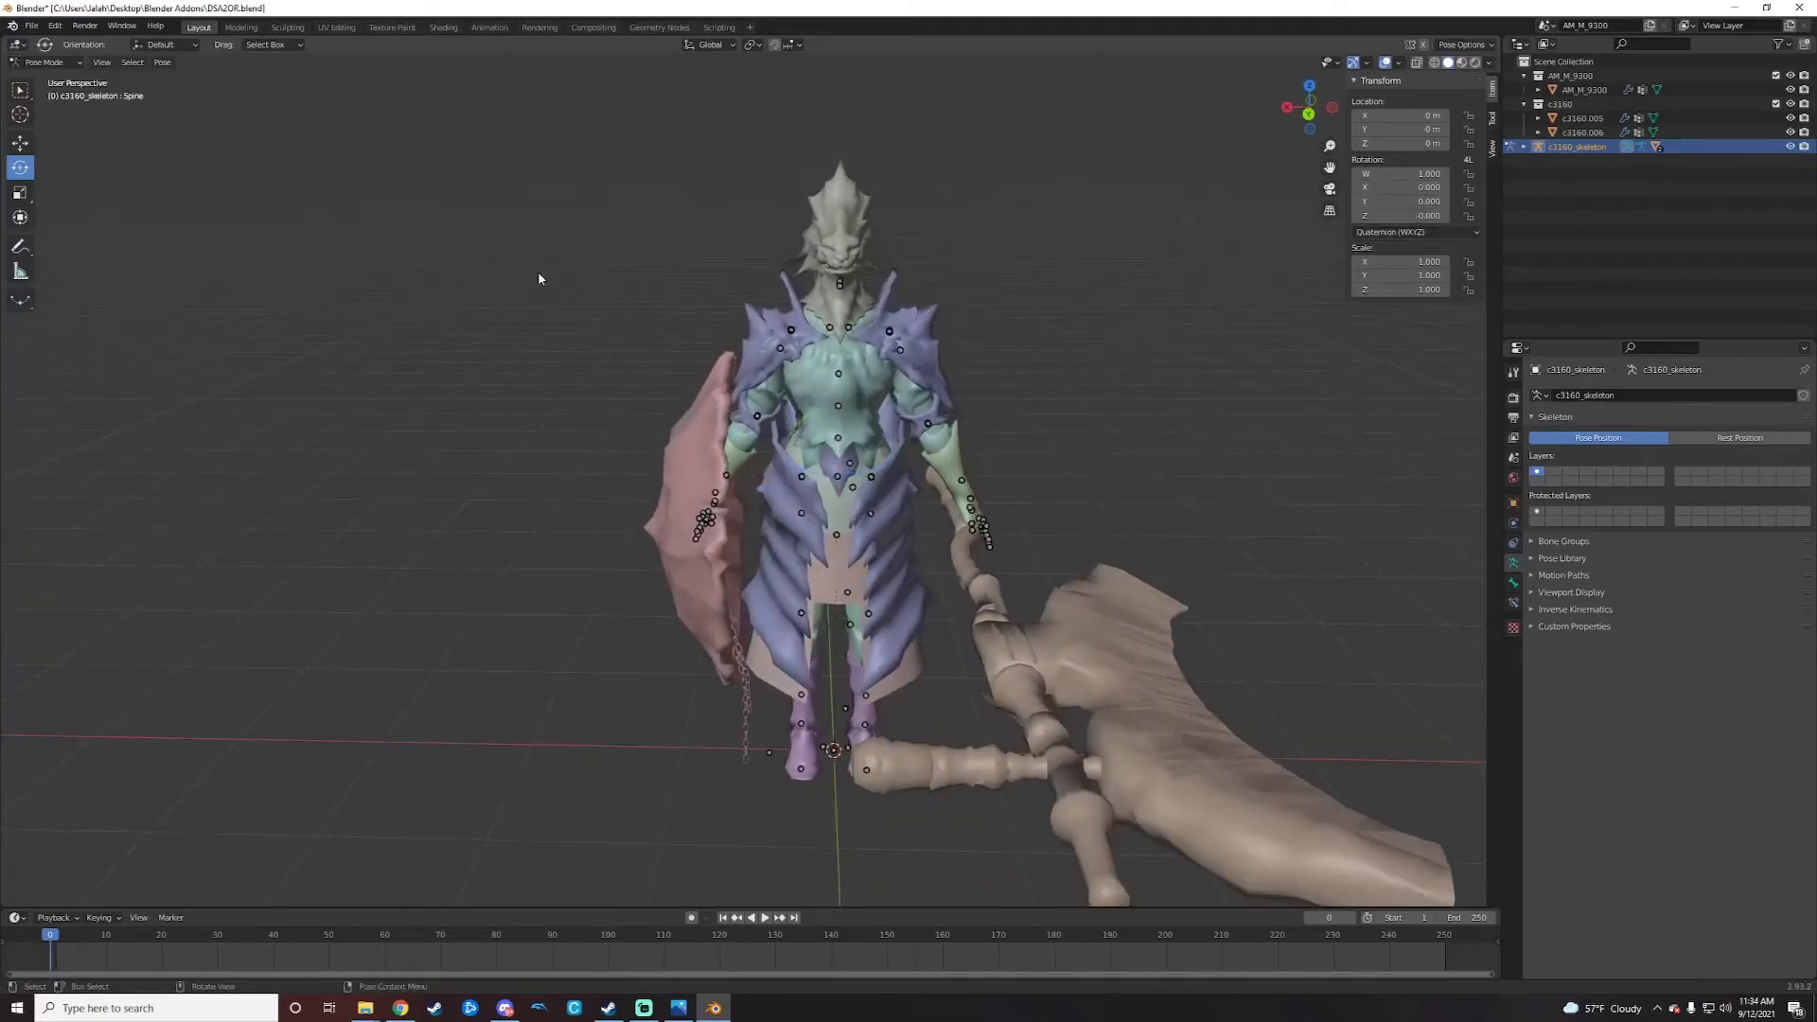
{"action": "left_click", "coordinate": [58, 64]}
{"action": "left_click", "coordinate": [43, 84]}
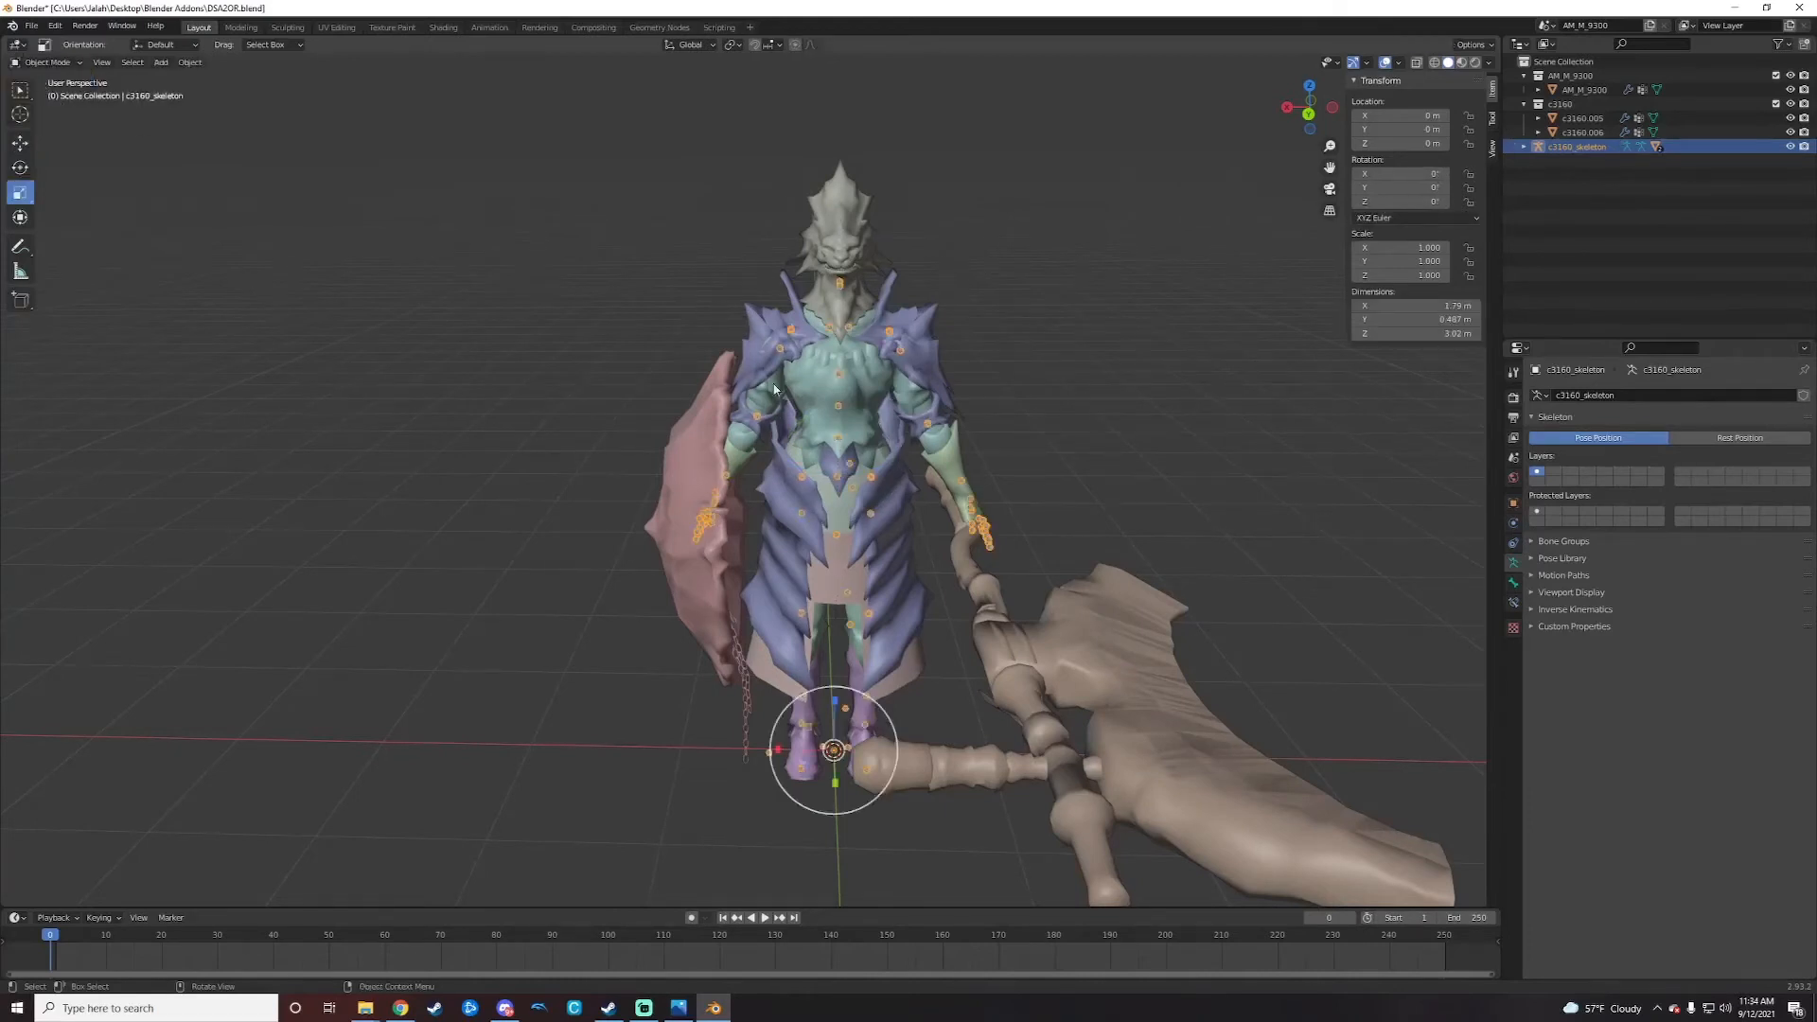
Step: Select all the meshes together with the skeleton, apply All Transforms to them, and clear the selection
{"action": "left_click", "coordinate": [818, 391]}
{"action": "left_click_drag", "start_coordinate": [460, 122], "coordinate": [1290, 855]}
{"action": "left_click", "coordinate": [190, 62]}
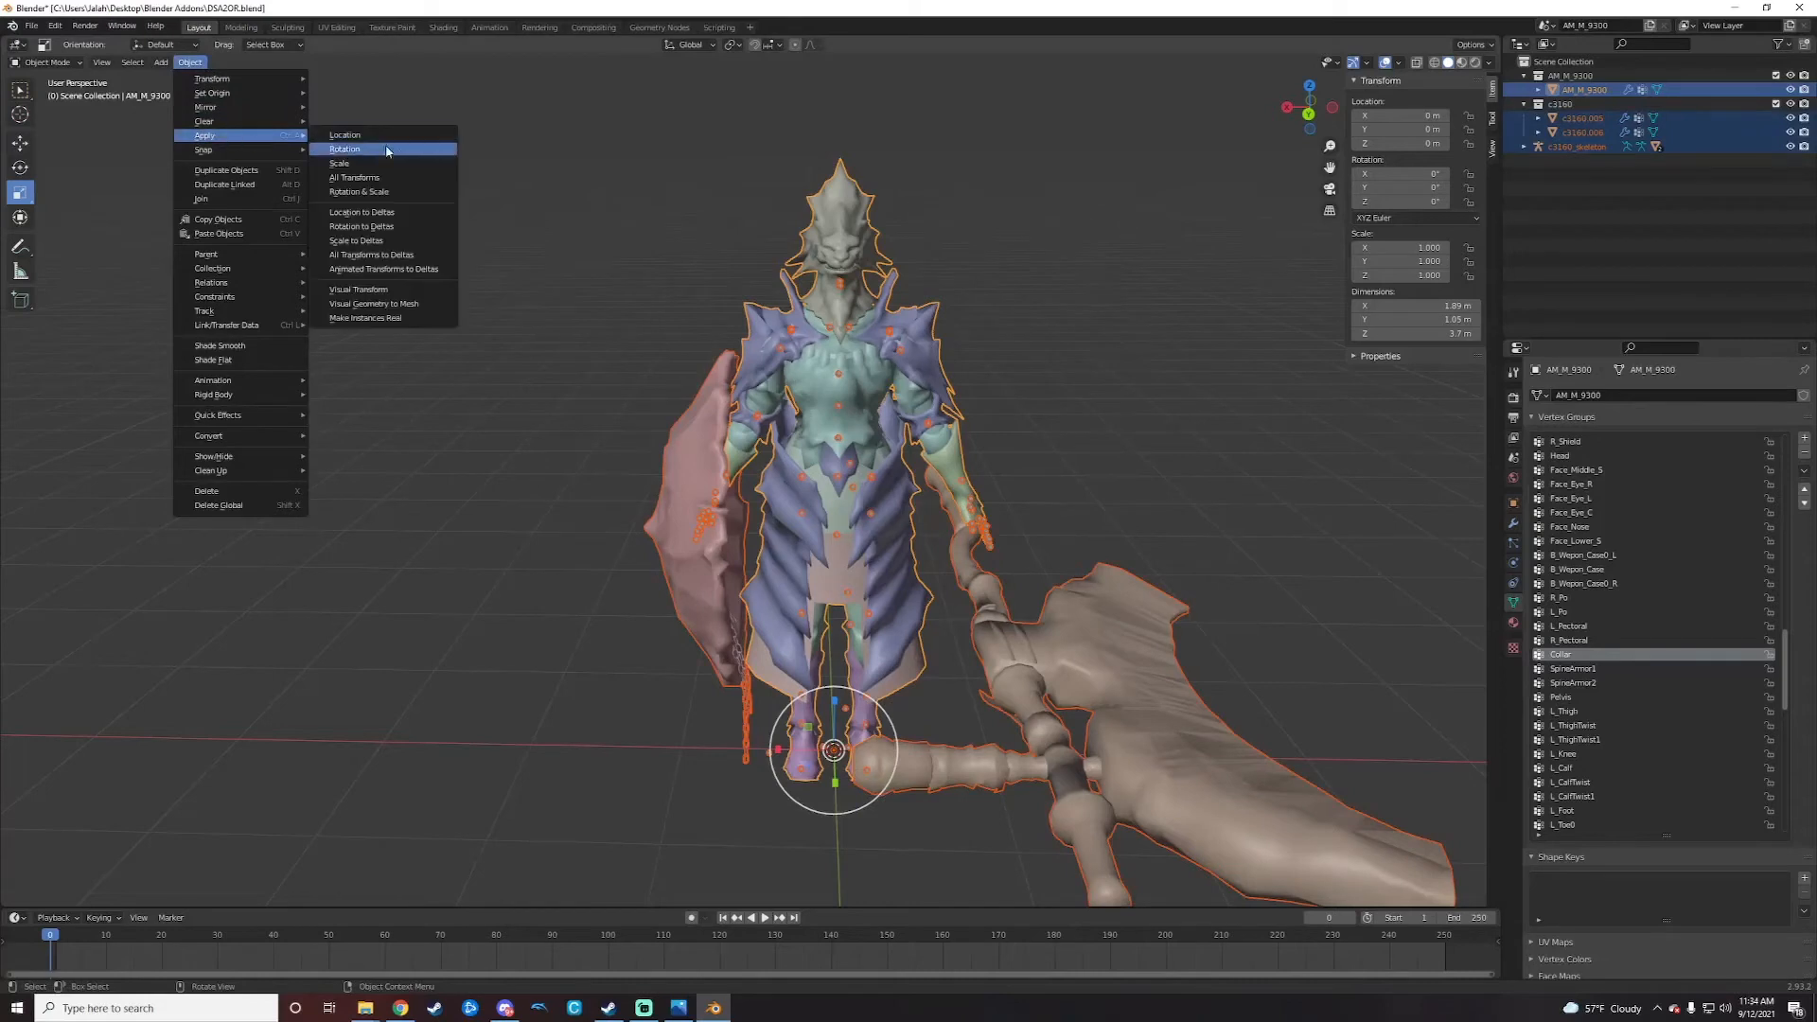
{"action": "left_click", "coordinate": [397, 179]}
{"action": "left_click", "coordinate": [160, 740]}
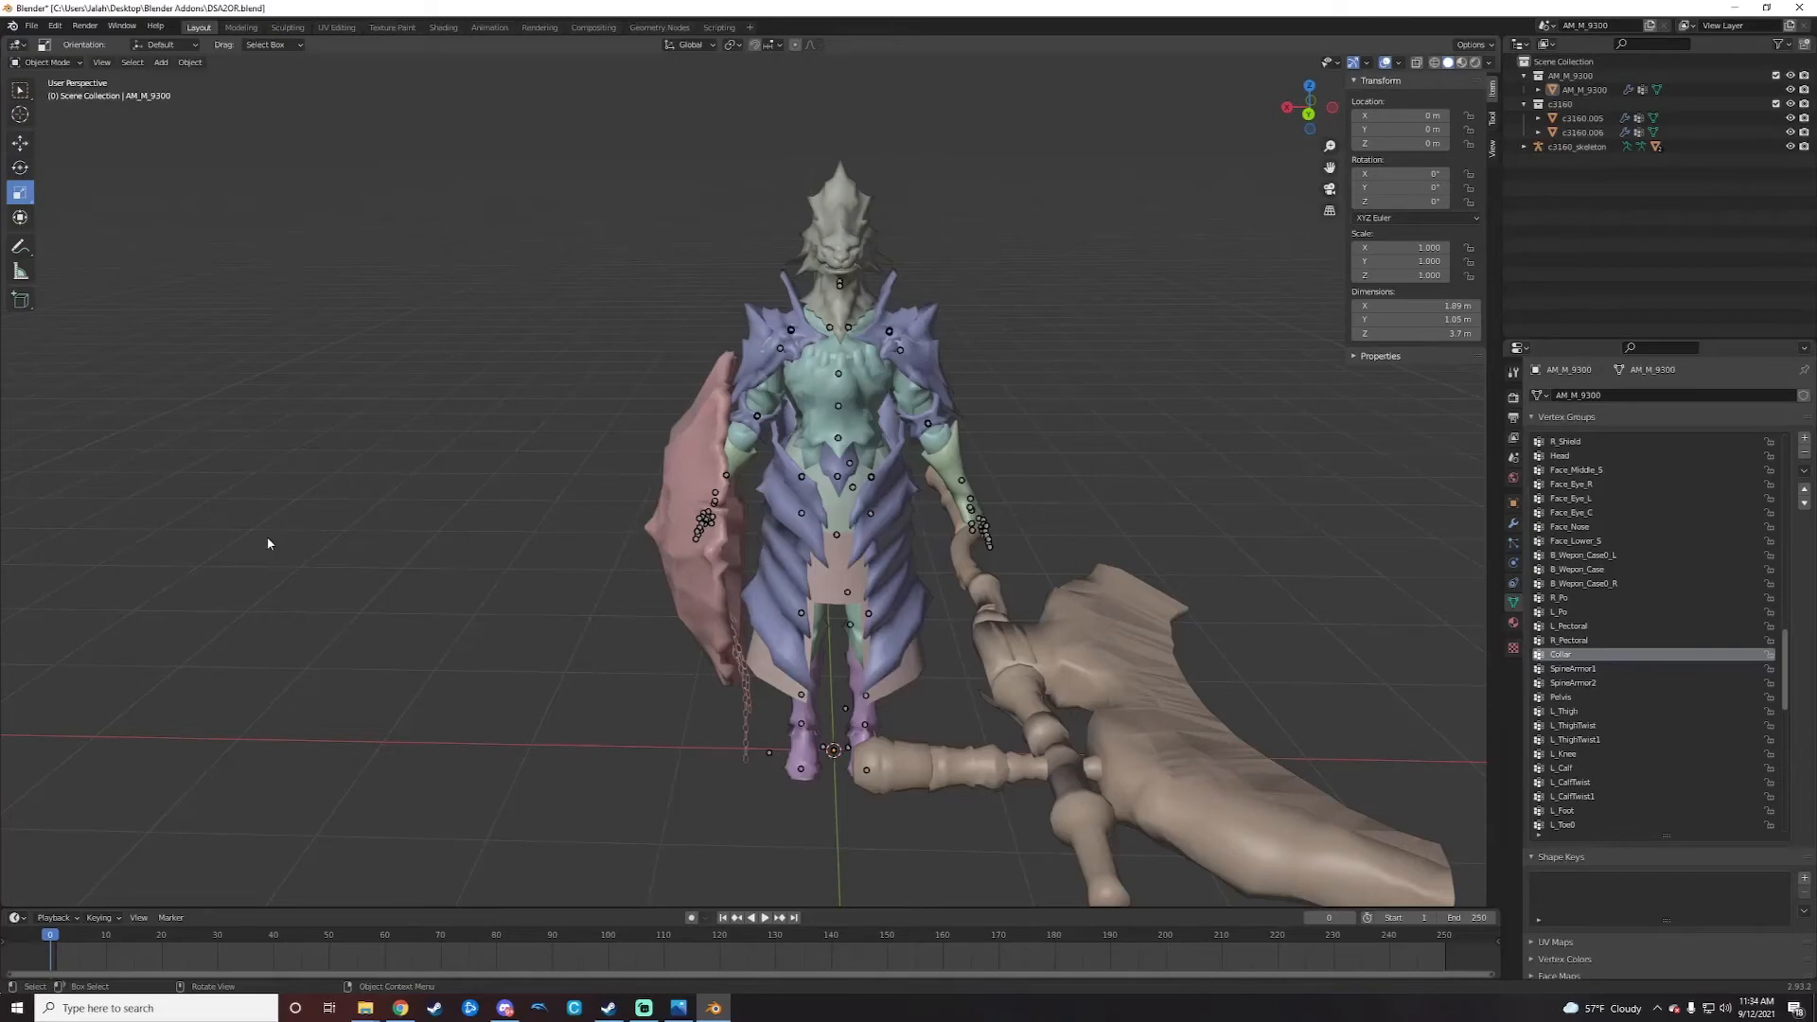
Step: Save the scene as a new file named DSA2OR2.blend in the Blender Addons folder
{"action": "scroll", "coordinate": [439, 341], "scroll_direction": "down", "scroll_amount": 4}
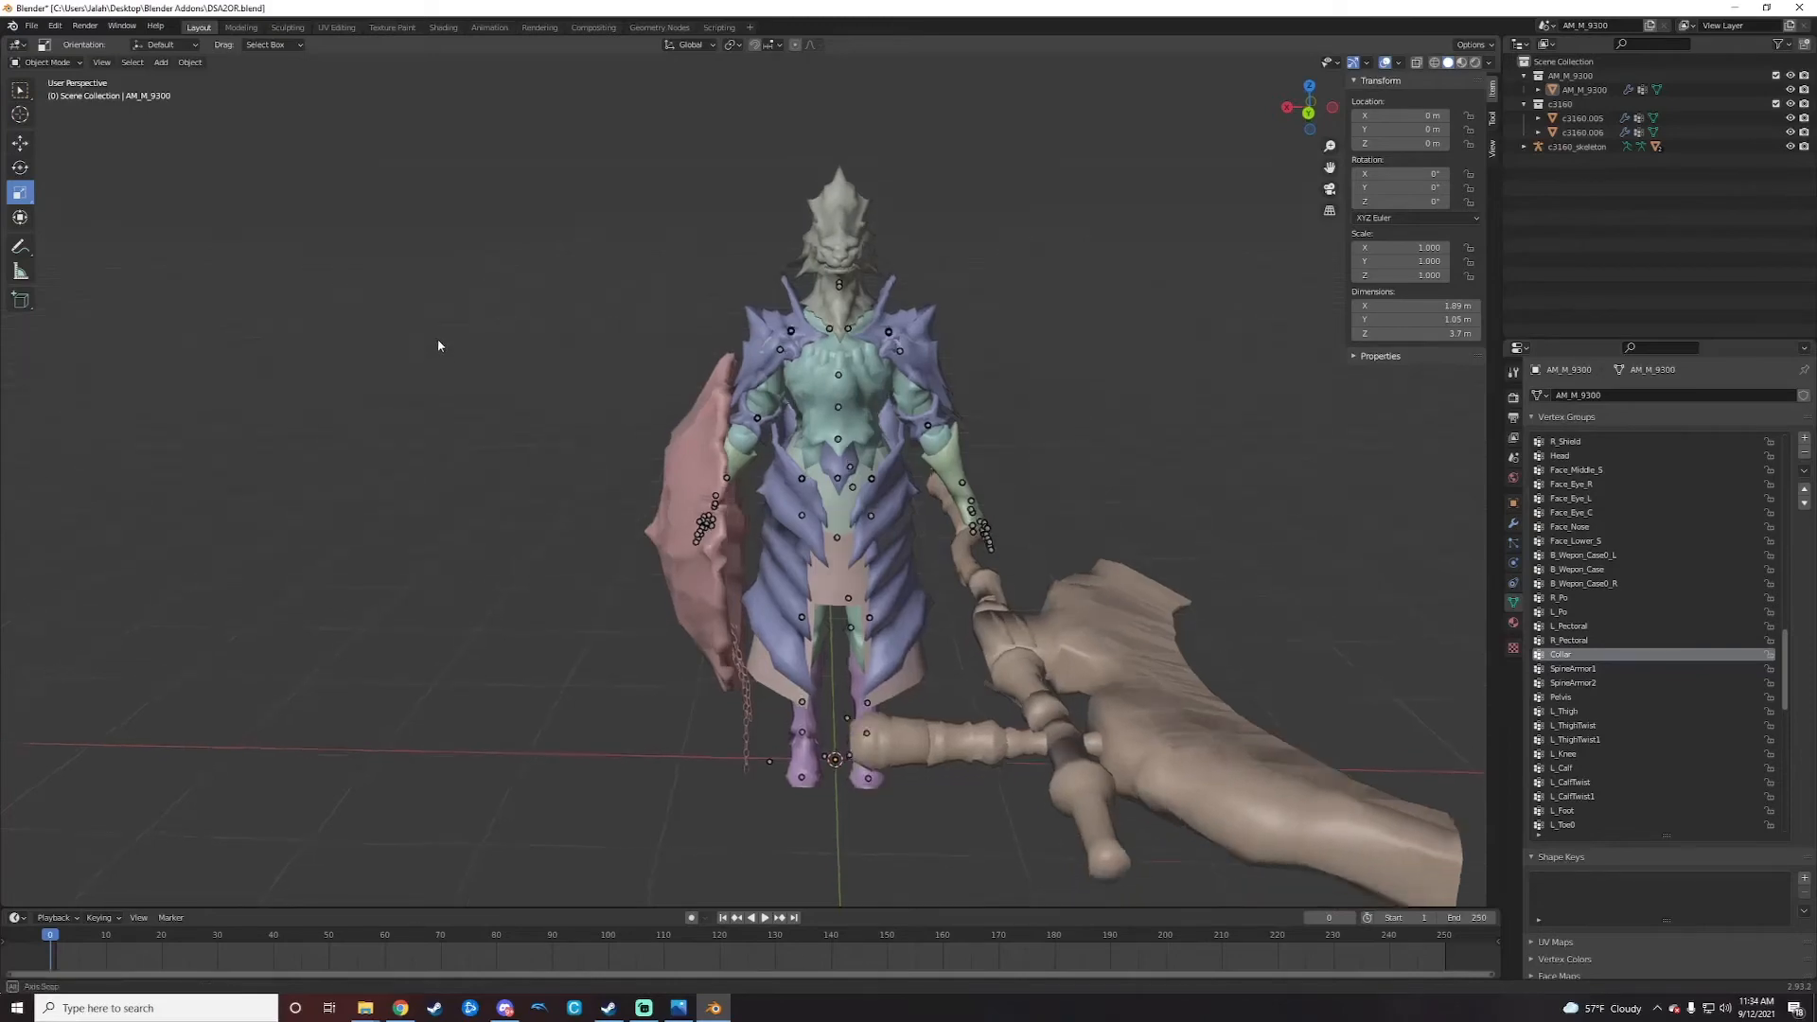
{"action": "middle_click_drag", "start_coordinate": [473, 364], "coordinate": [467, 348]}
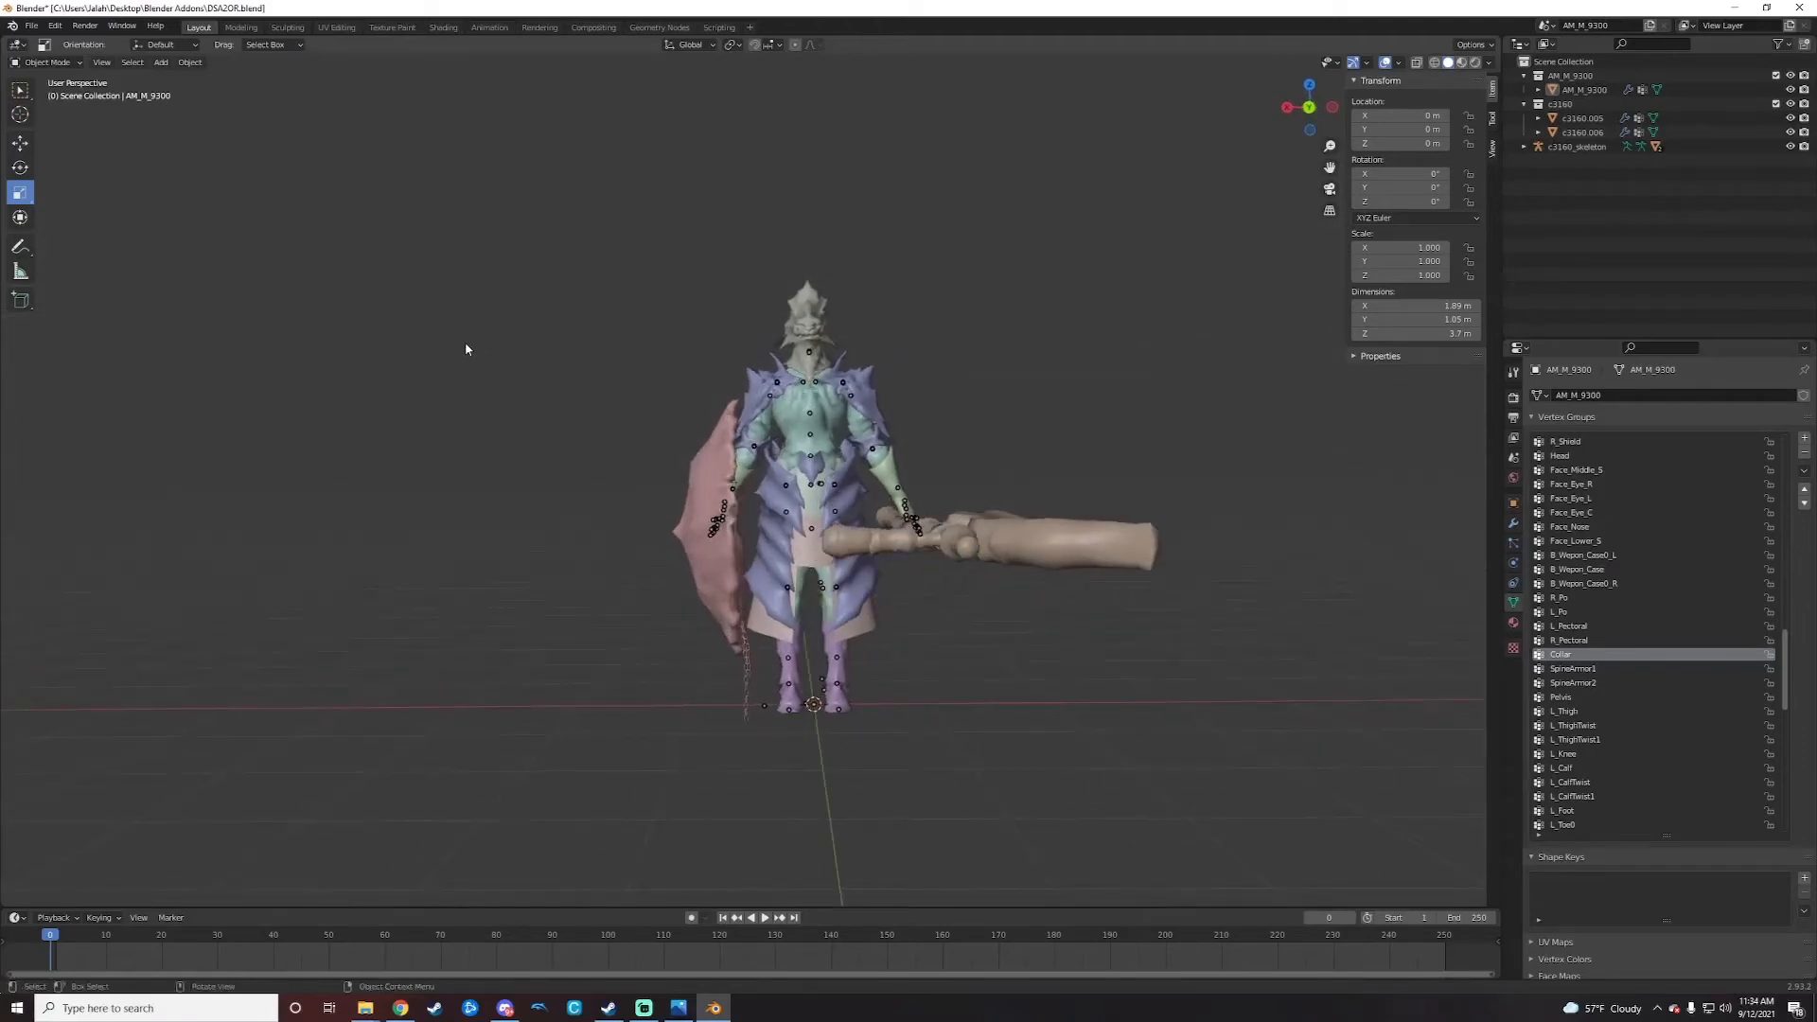
{"action": "left_click", "coordinate": [32, 25]}
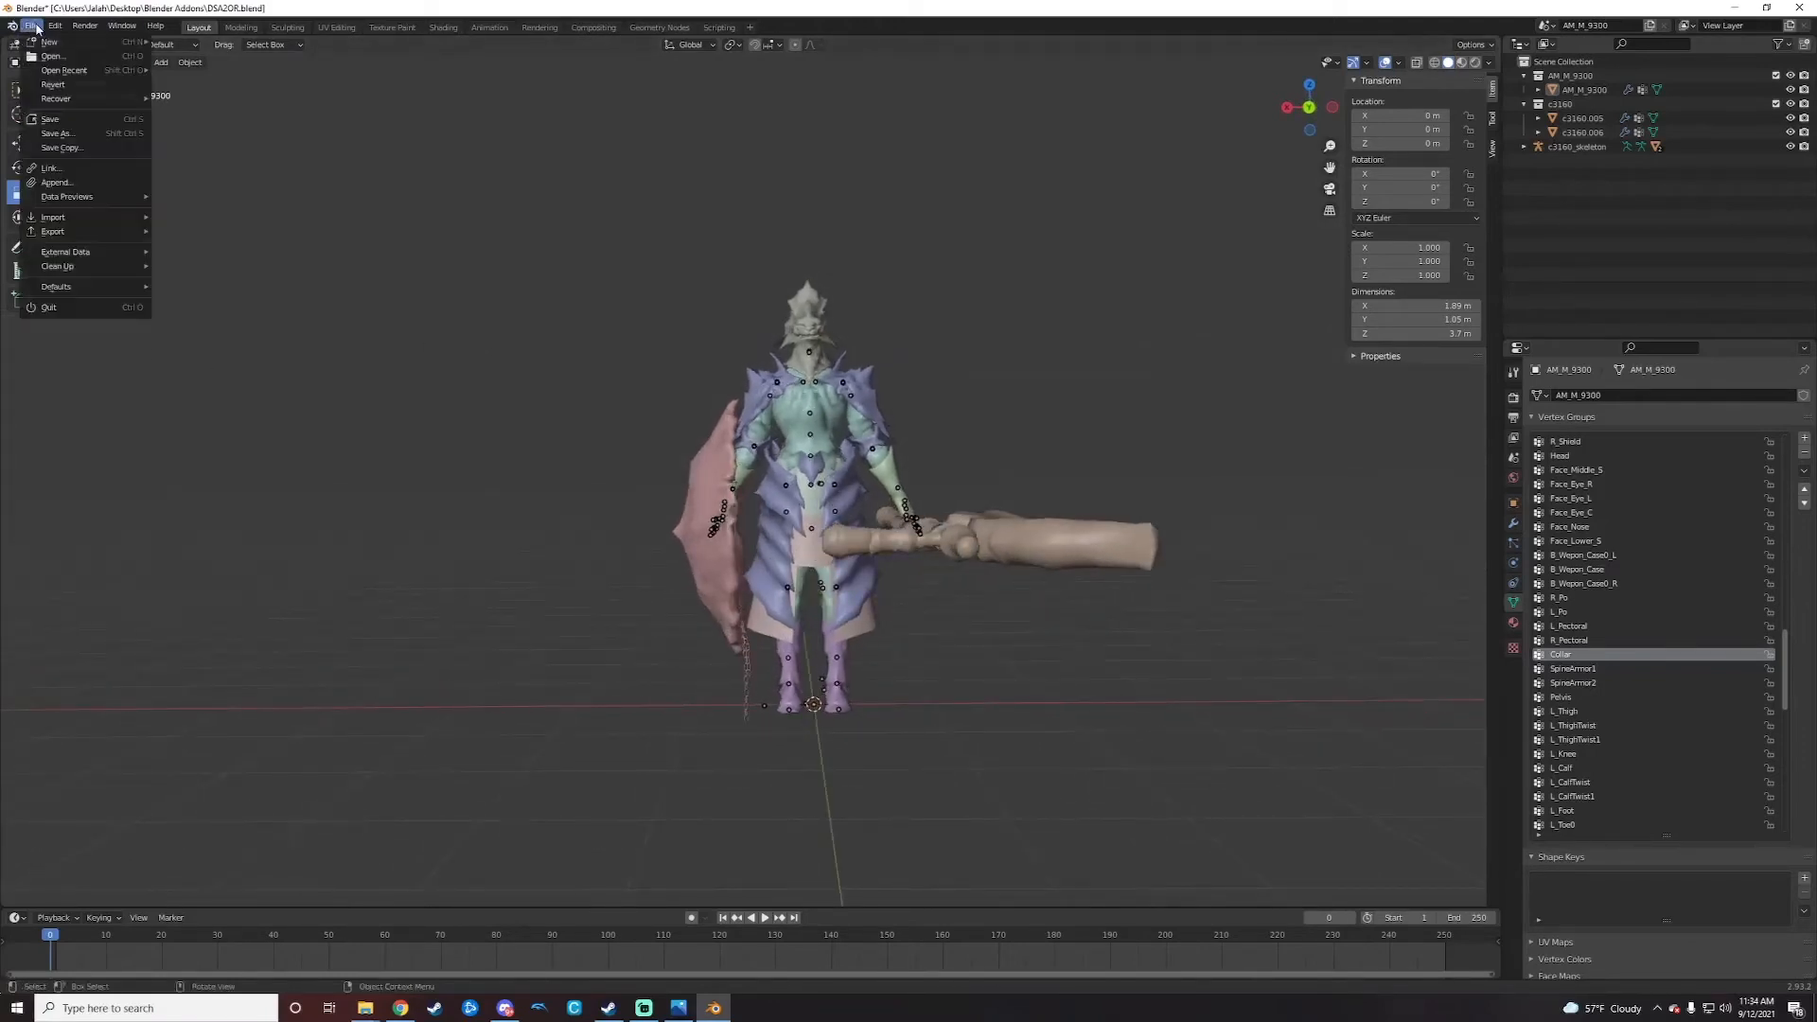
{"action": "left_click", "coordinate": [32, 26]}
{"action": "mouse_move", "coordinate": [75, 224]}
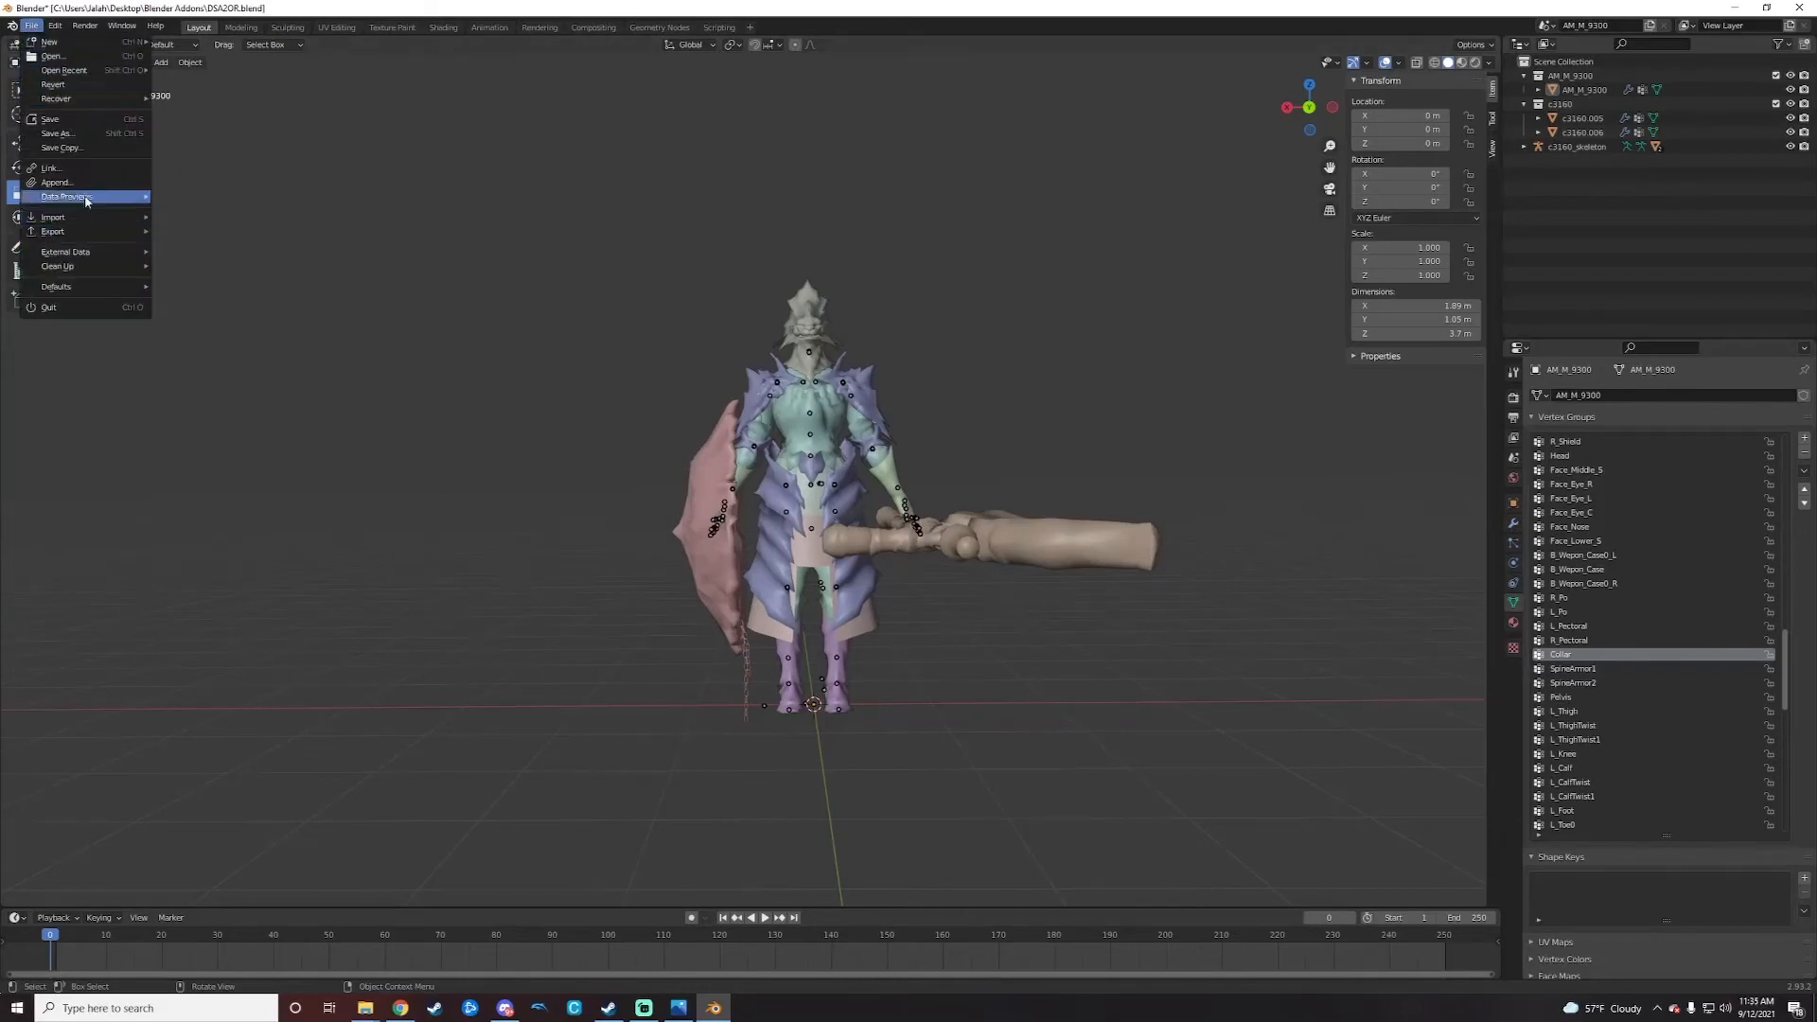
{"action": "left_click", "coordinate": [57, 134]}
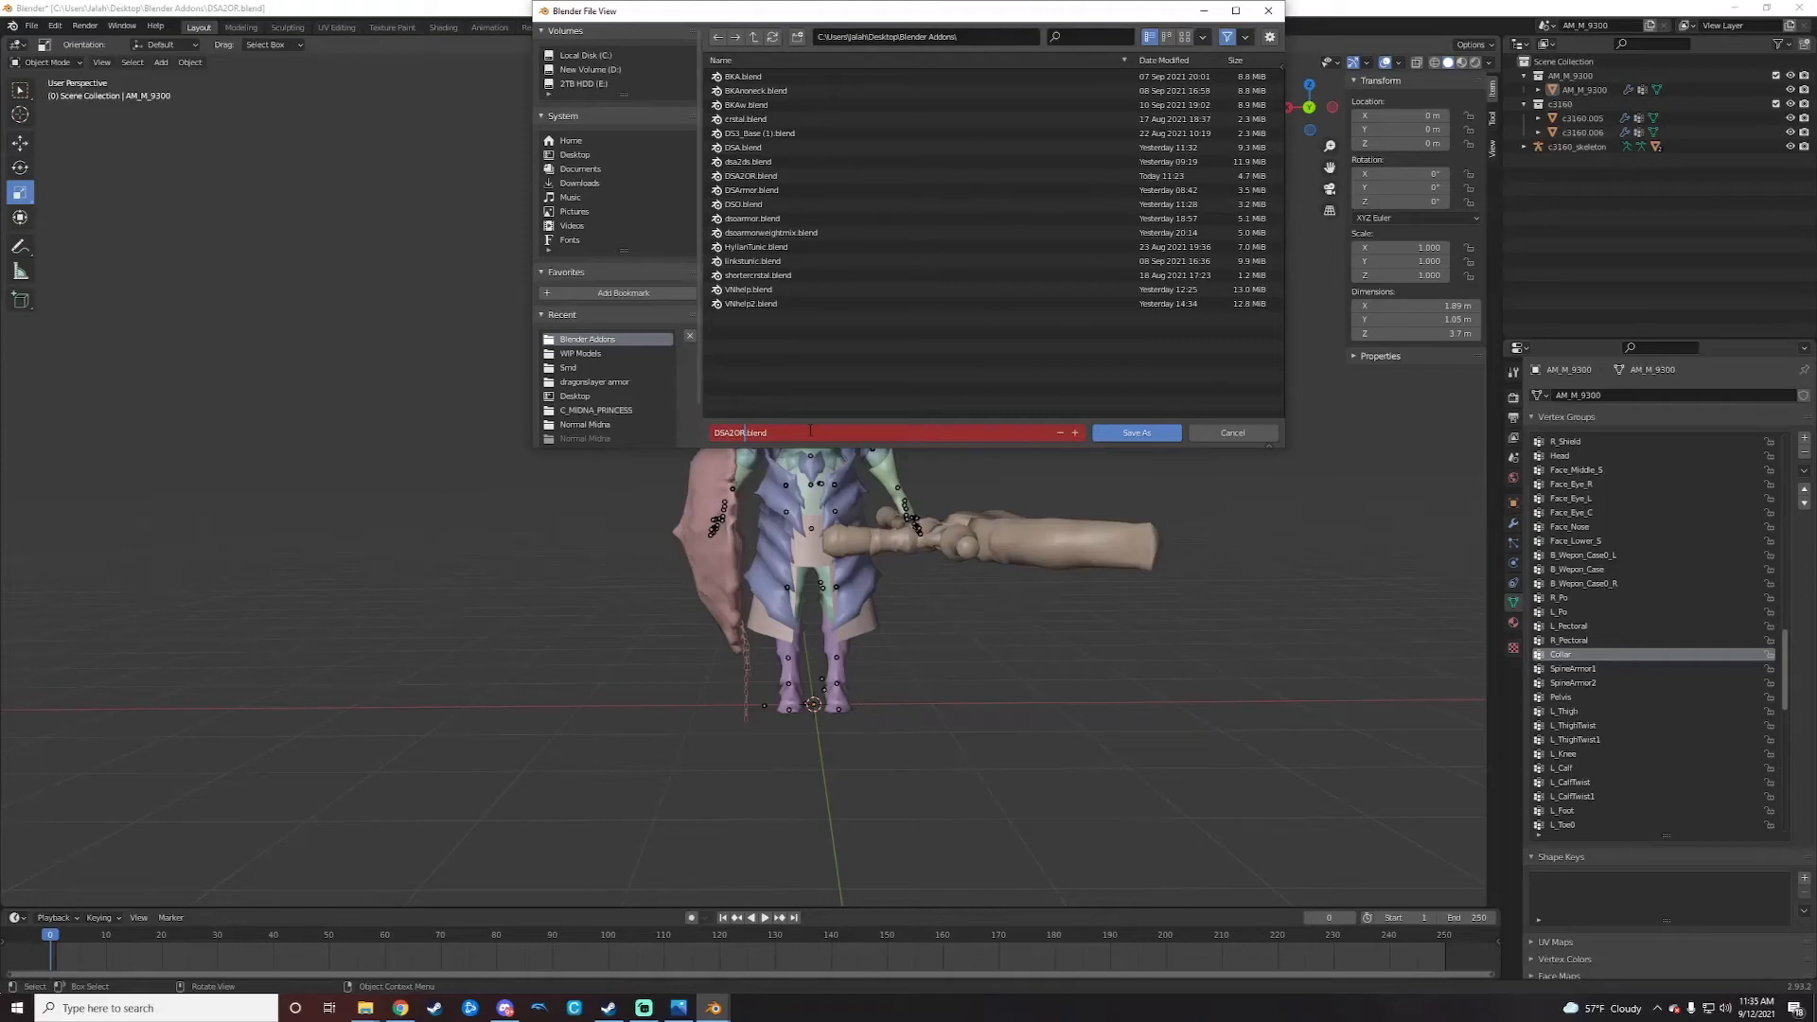
{"action": "type", "text": "2"}
{"action": "left_click", "coordinate": [1140, 435]}
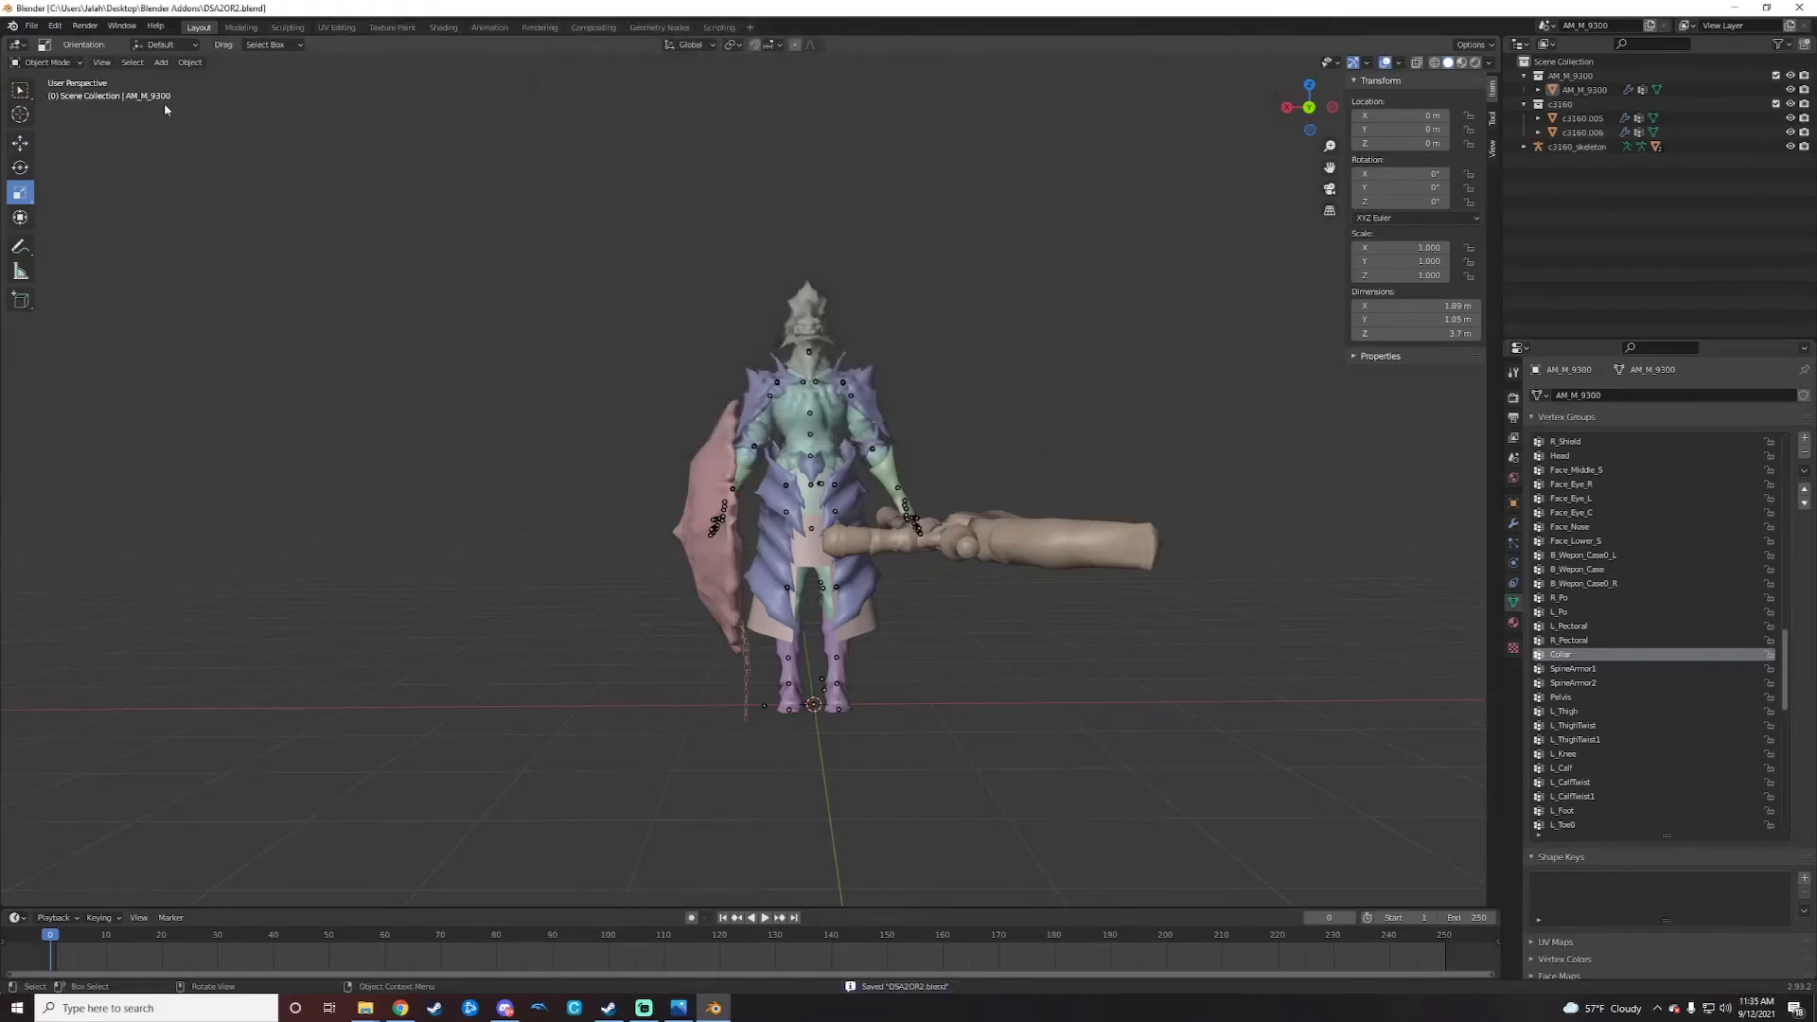
Step: Export the scene in FBX format as DSA2OR2.fbx into the WIP Models folder
{"action": "left_click", "coordinate": [38, 25]}
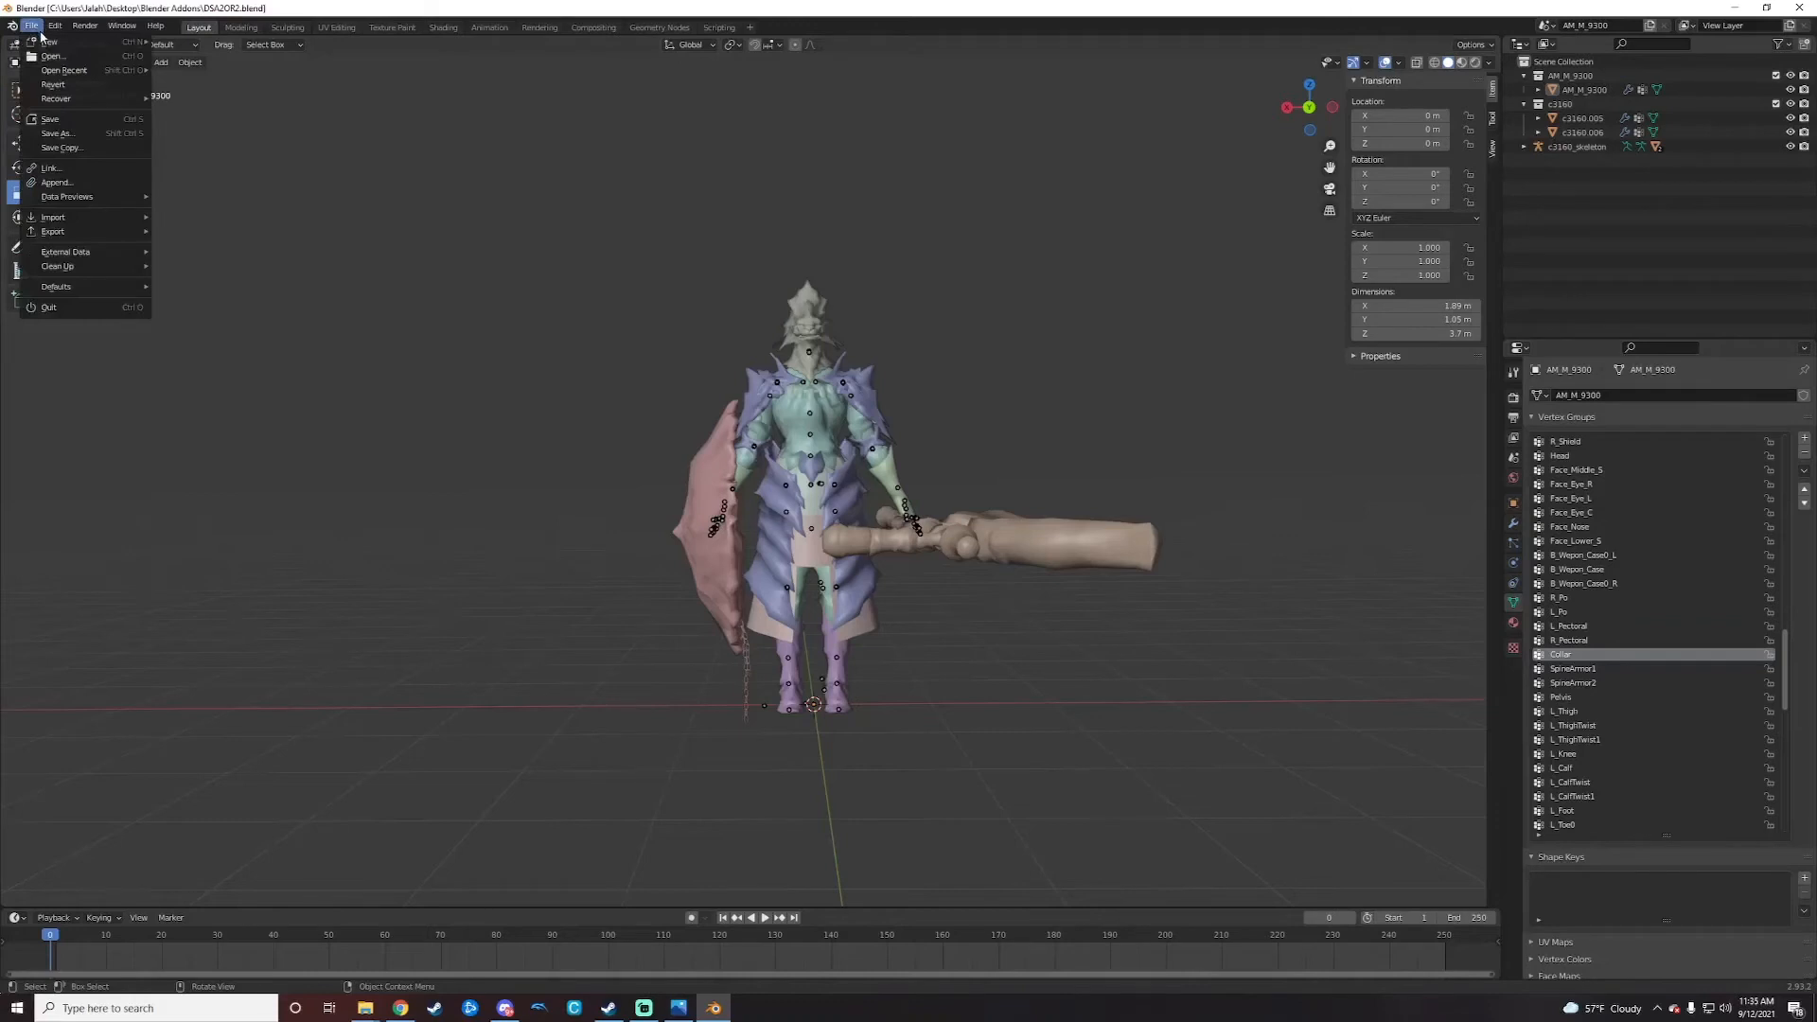
{"action": "mouse_move", "coordinate": [71, 232]}
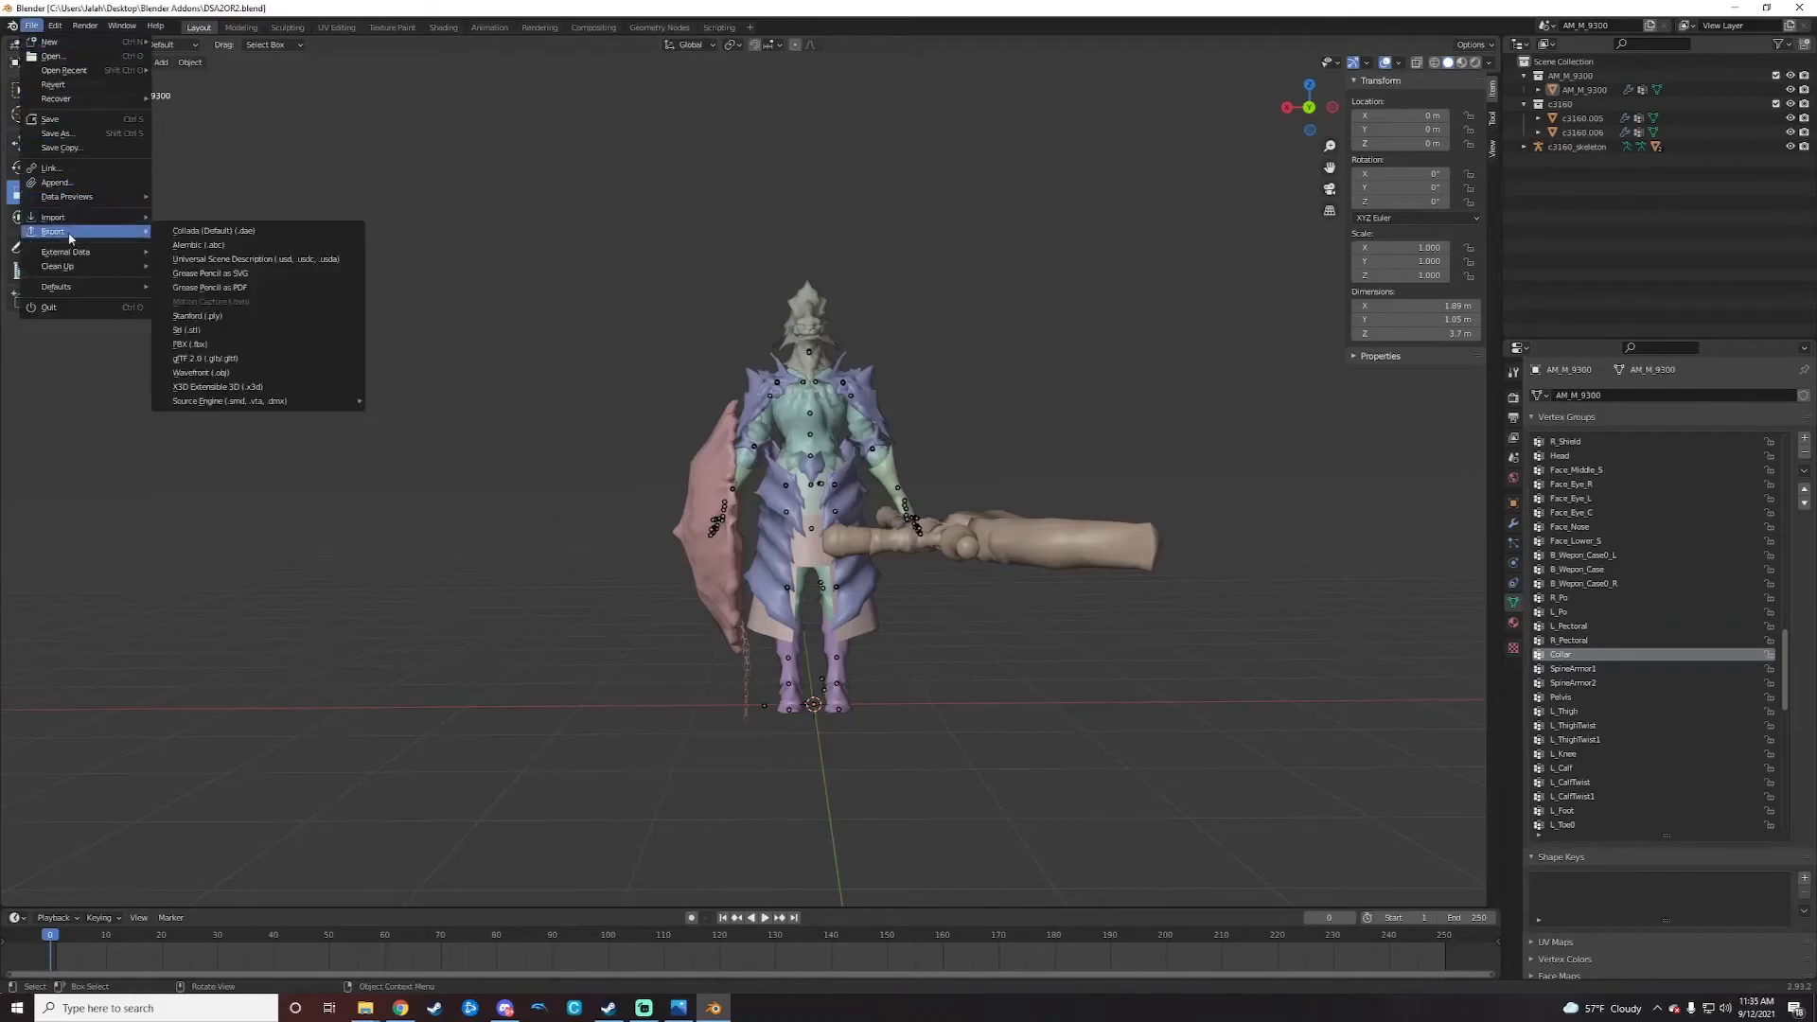
{"action": "left_click", "coordinate": [218, 346]}
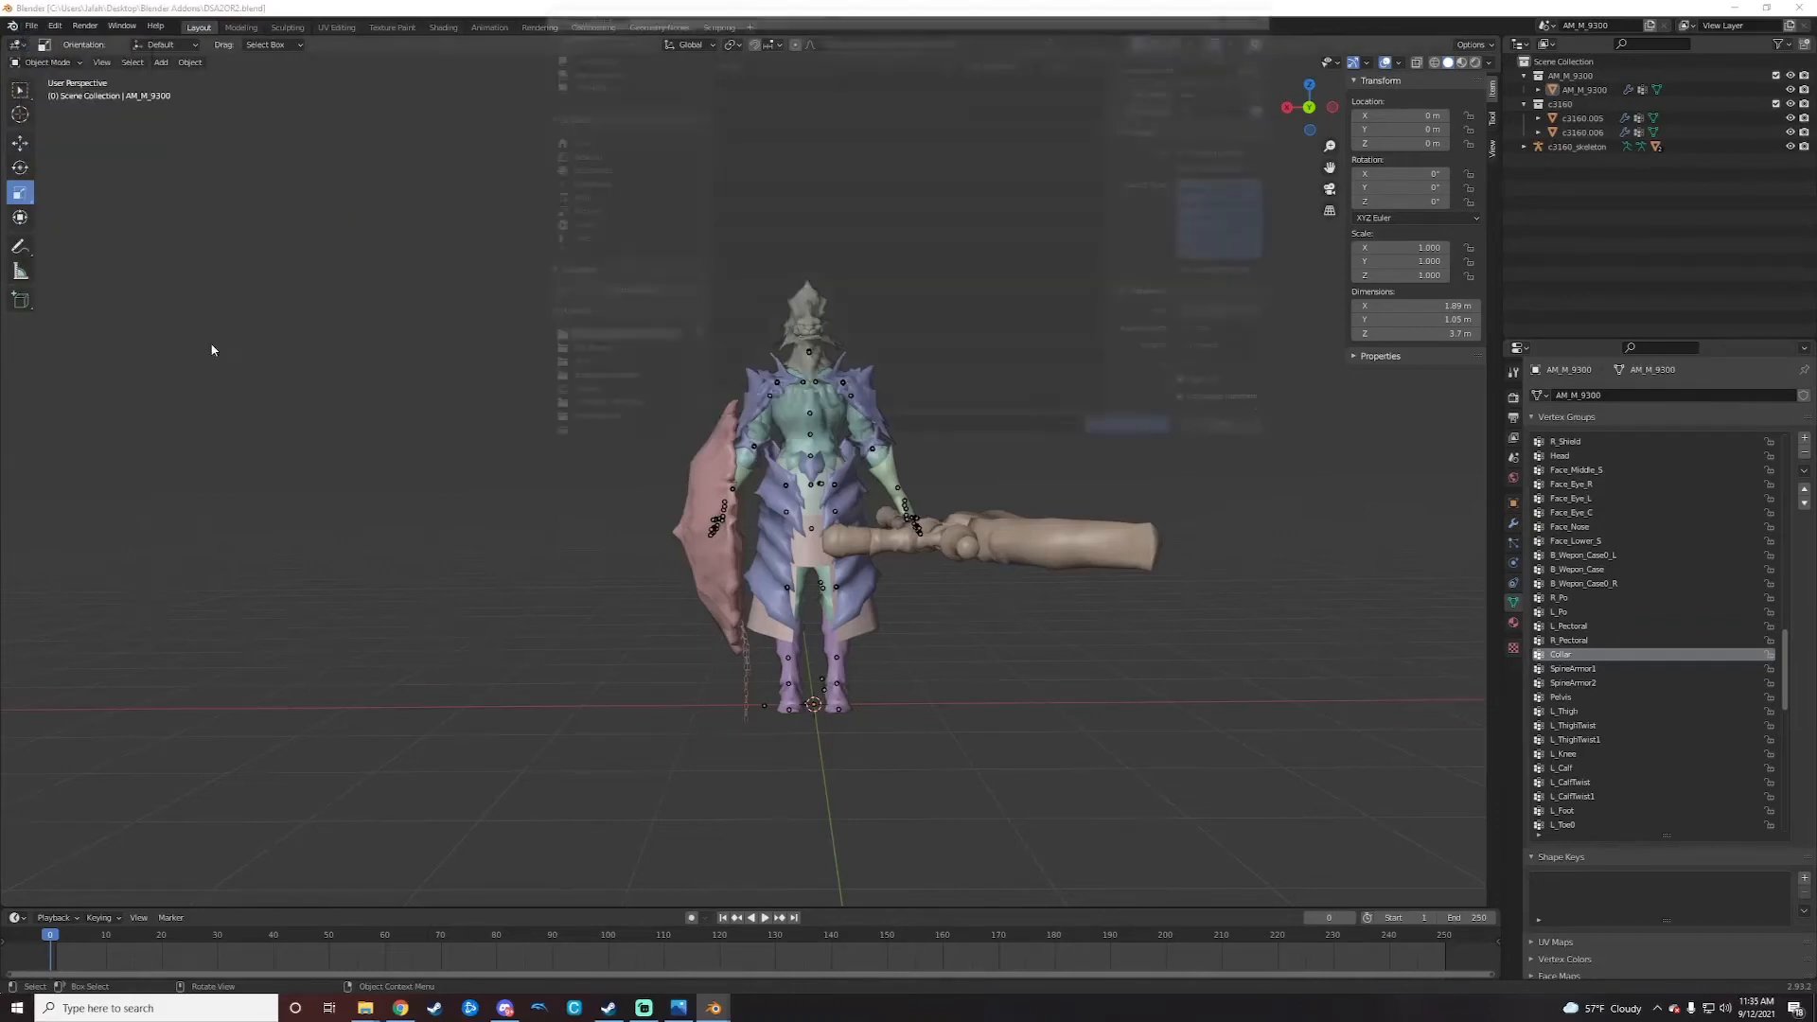
{"action": "left_click", "coordinate": [597, 354]}
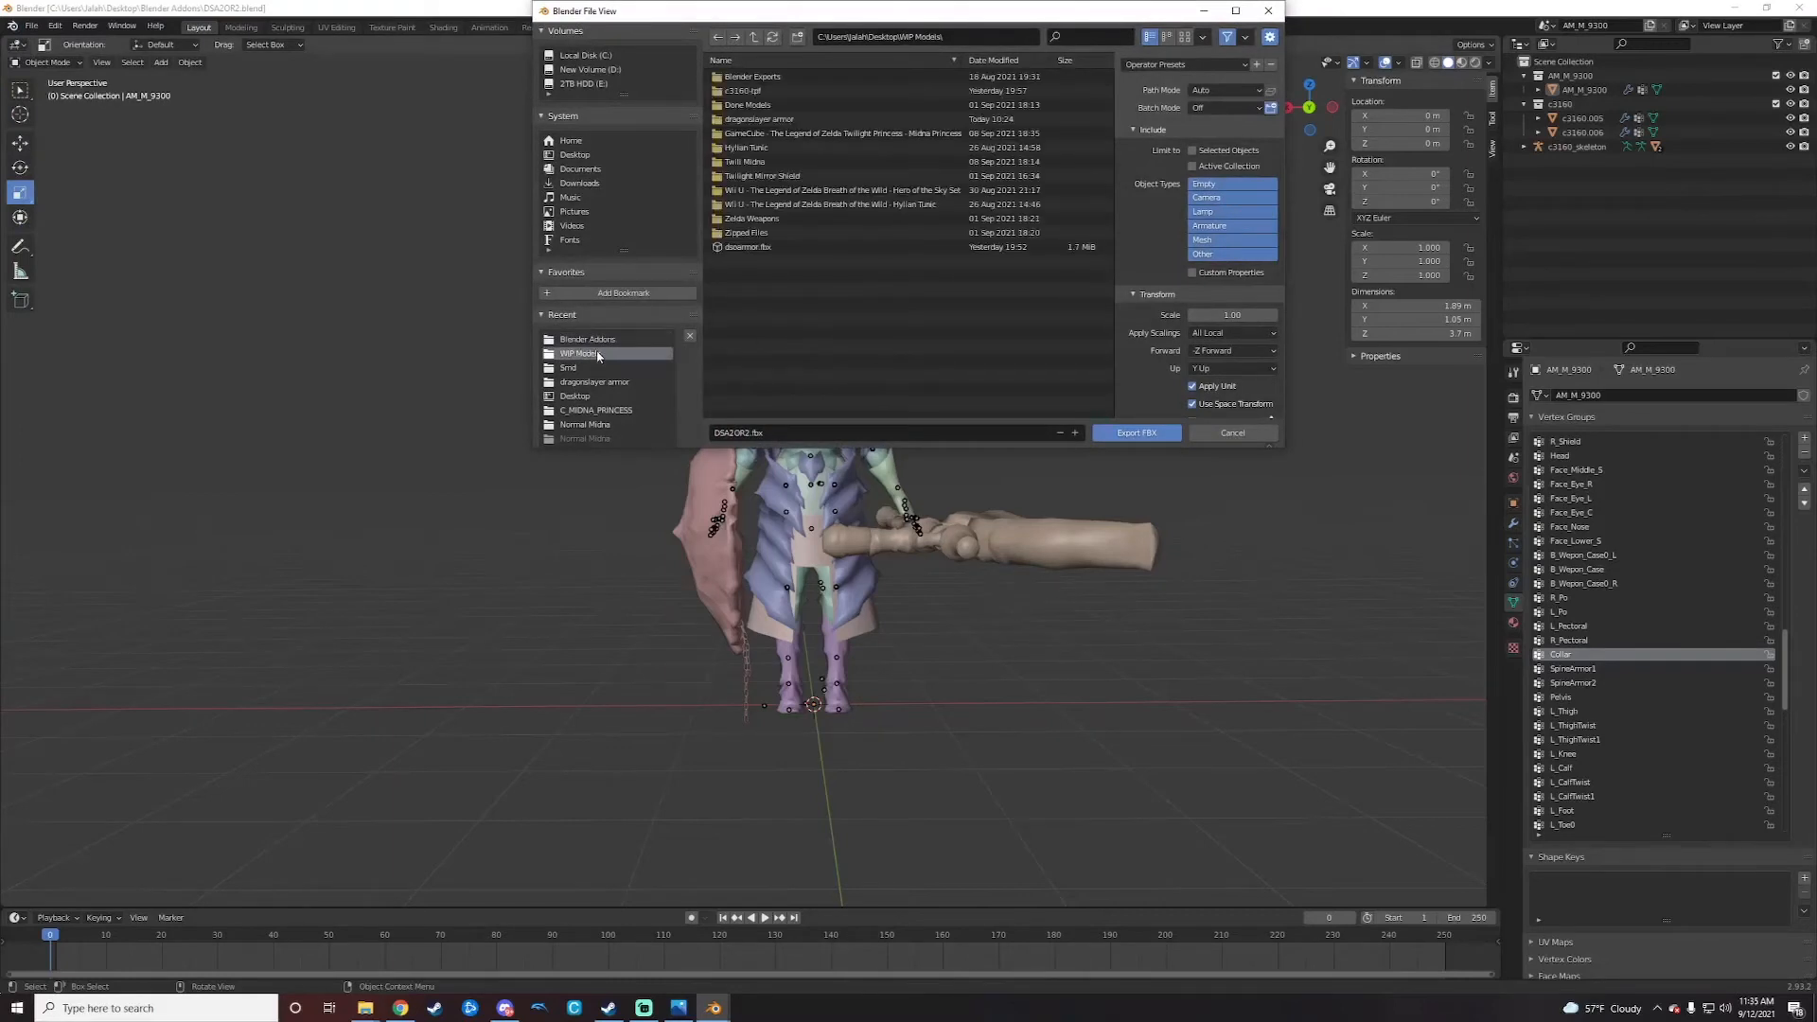
{"action": "left_click", "coordinate": [1137, 432]}
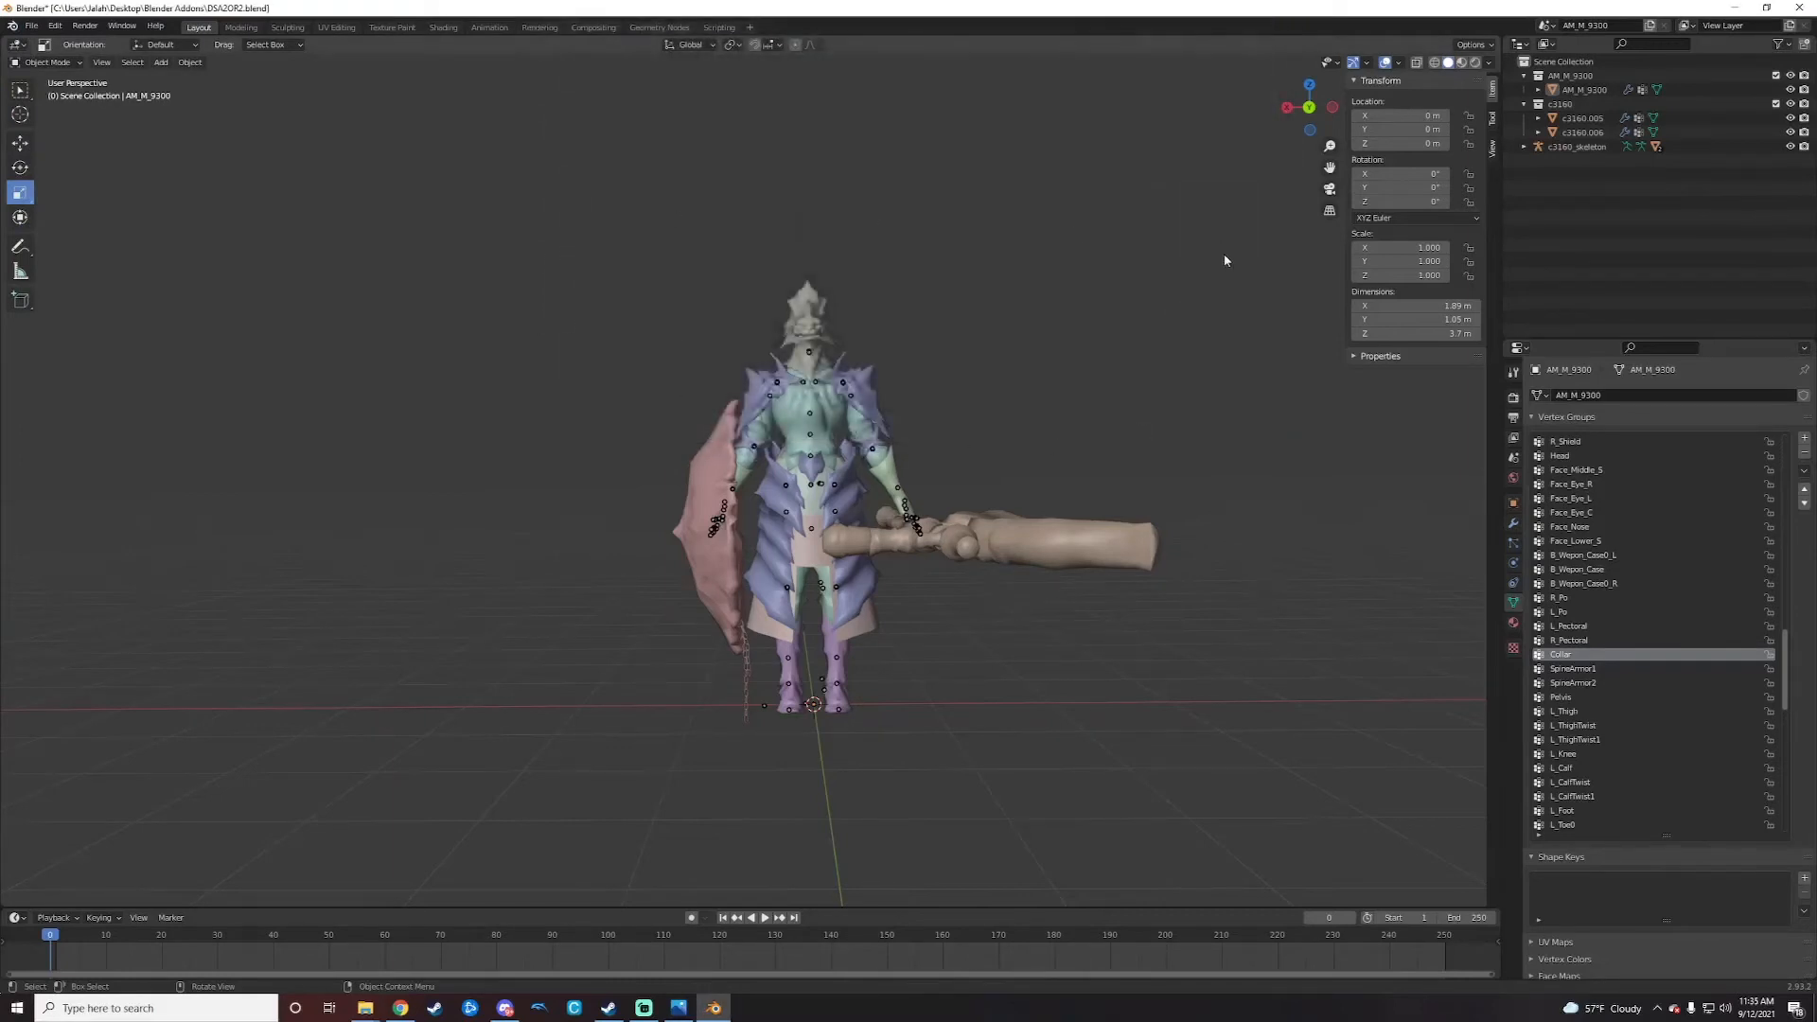
Step: Minimize Blender and bring up the WIP Models folder in File Explorer, placing its window near the middle of the desktop
{"action": "left_click", "coordinate": [1740, 8]}
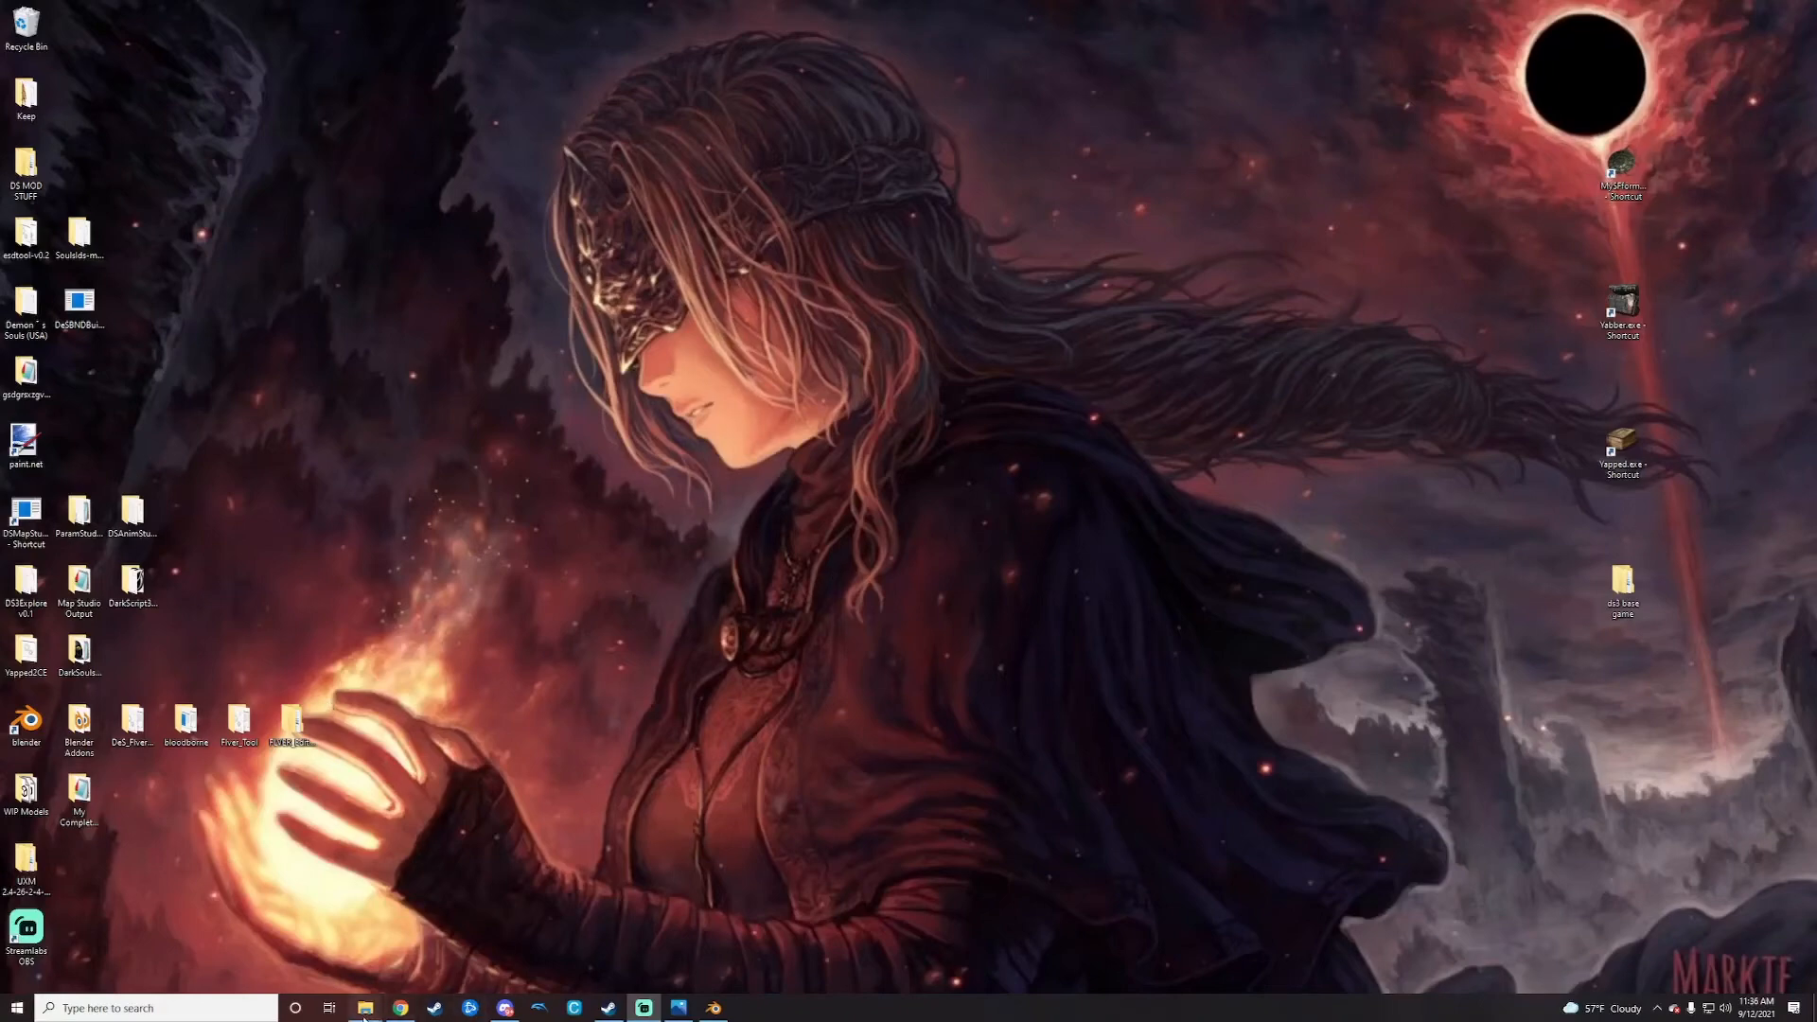
{"action": "mouse_move", "coordinate": [366, 1006]}
{"action": "left_click", "coordinate": [416, 928]}
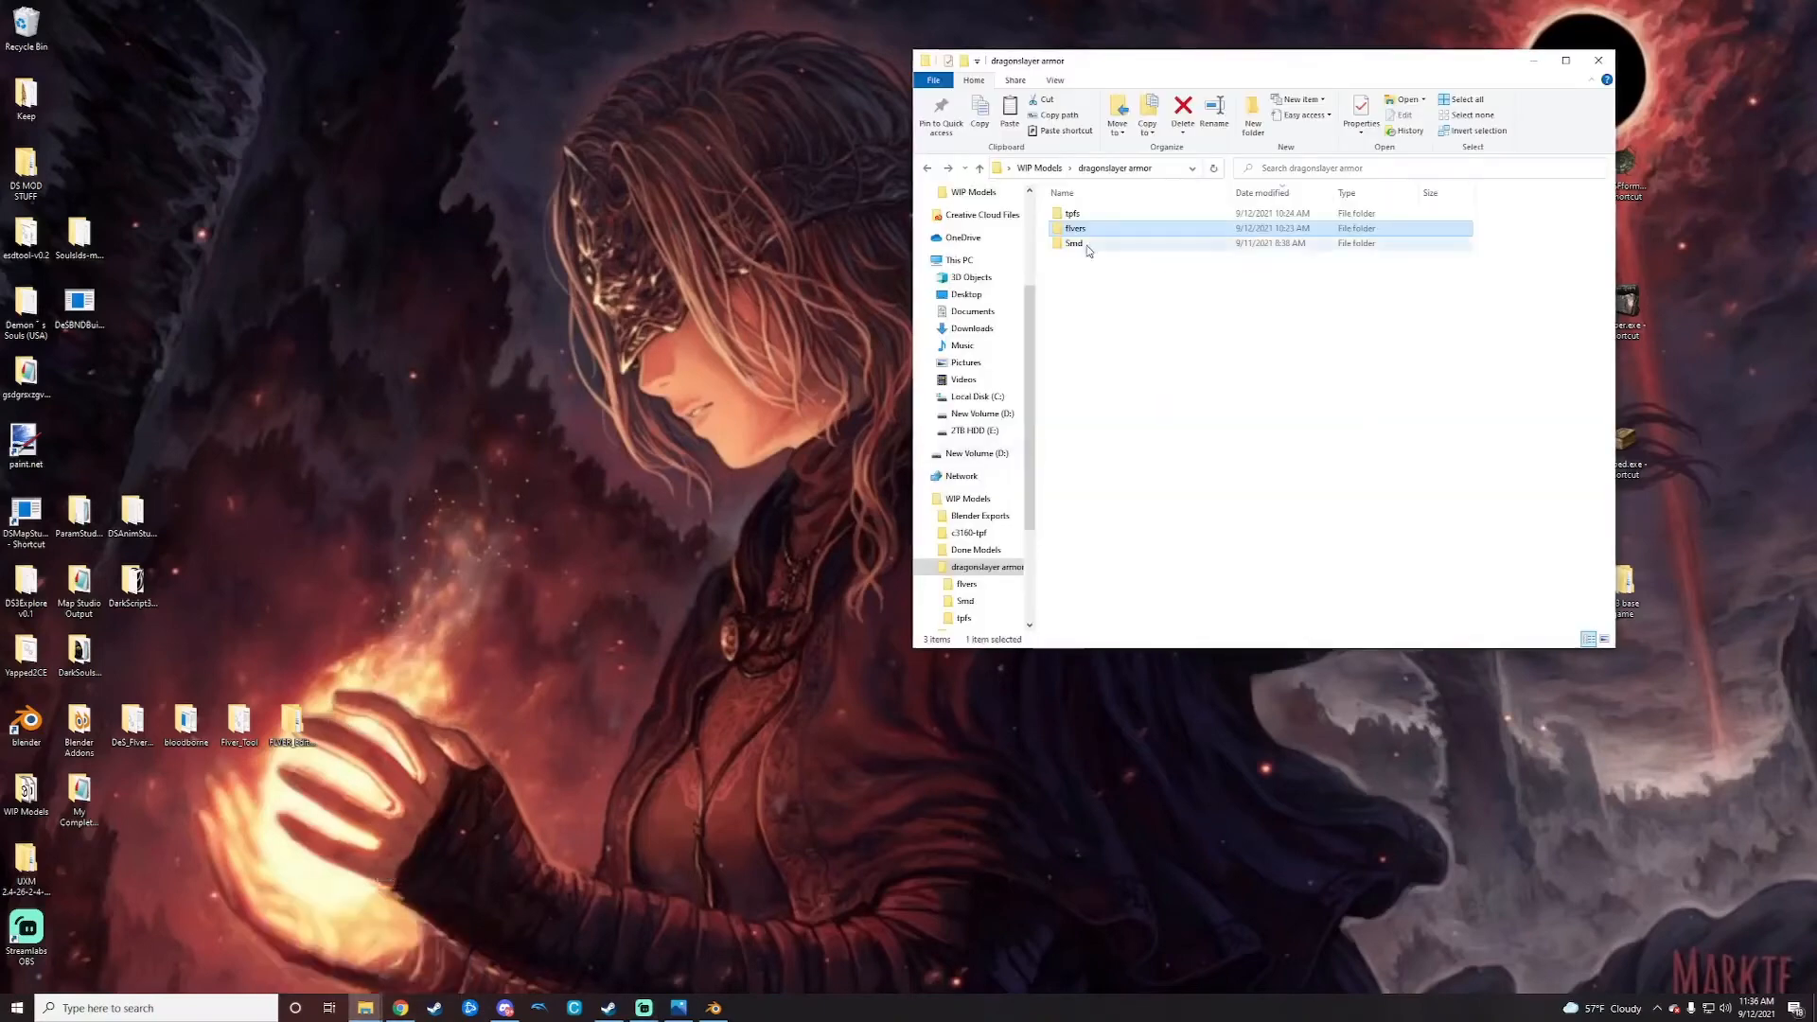
{"action": "left_click", "coordinate": [928, 171]}
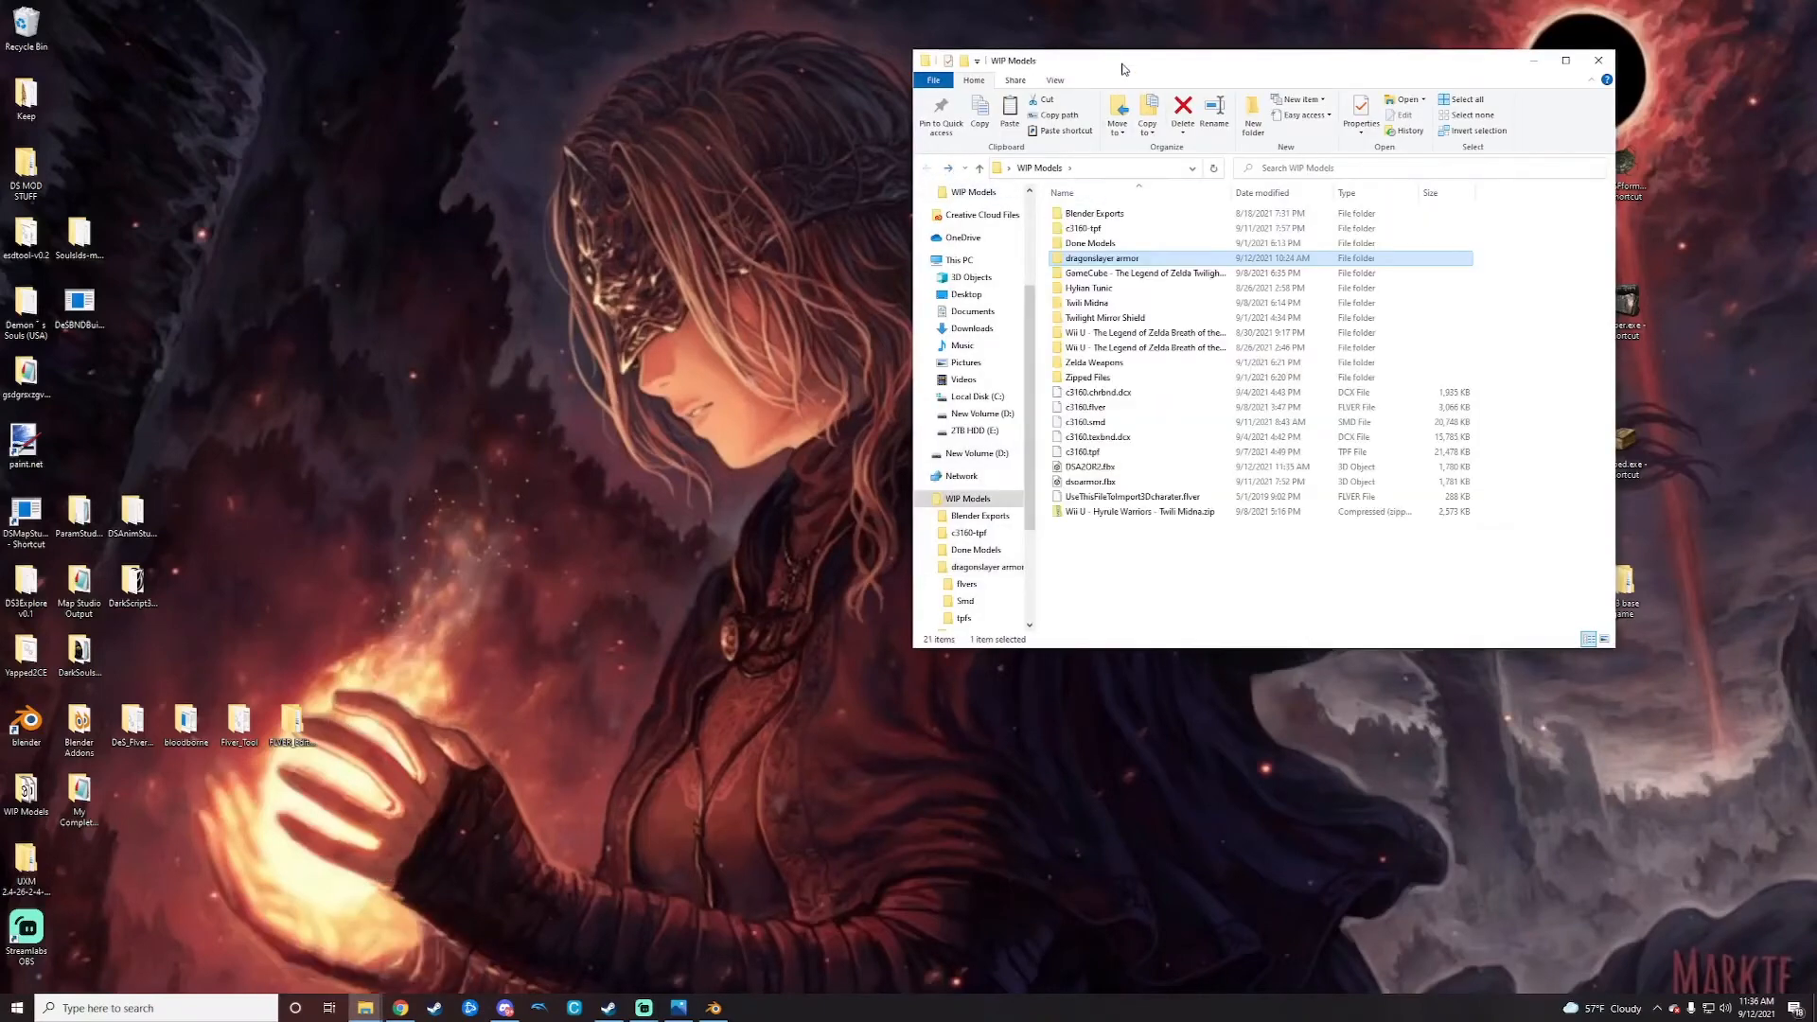
{"action": "left_click_drag", "start_coordinate": [1121, 67], "coordinate": [592, 117]}
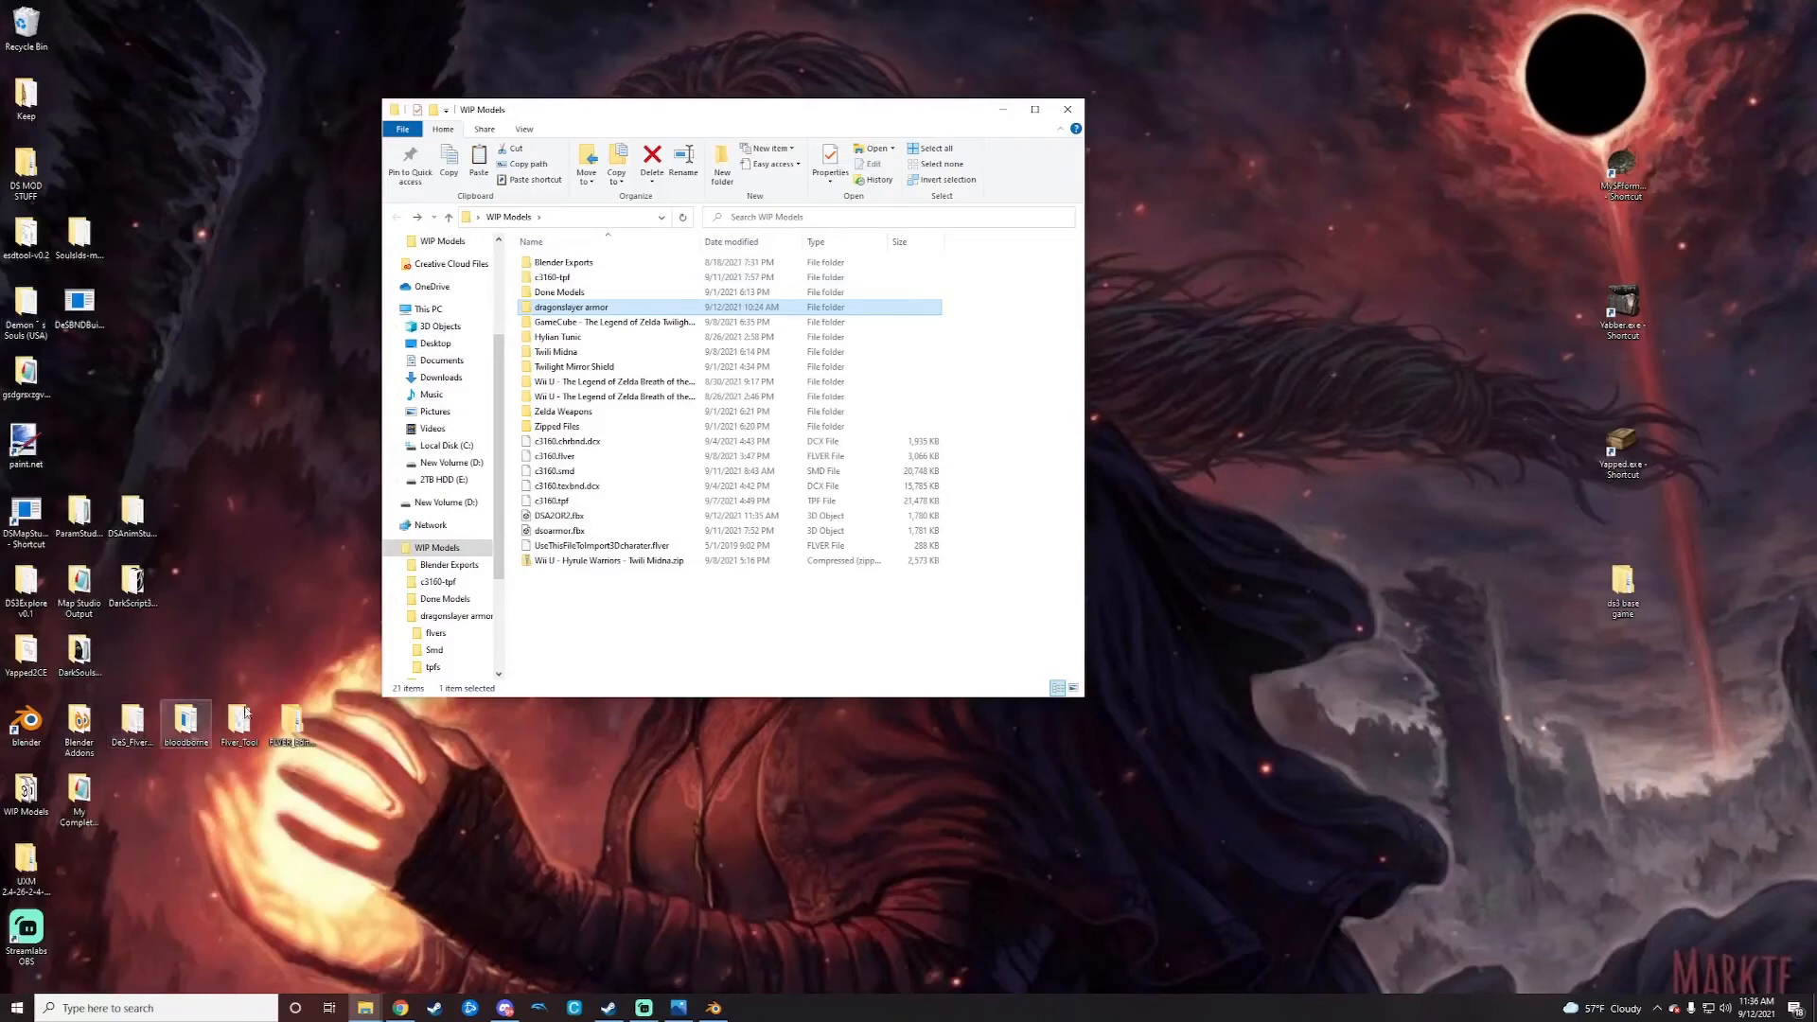
Step: Look through the FLVER_Editor folder inside FLVER_Editor1.9 for the character import template file, and close the folder
{"action": "double_click", "coordinate": [298, 724]}
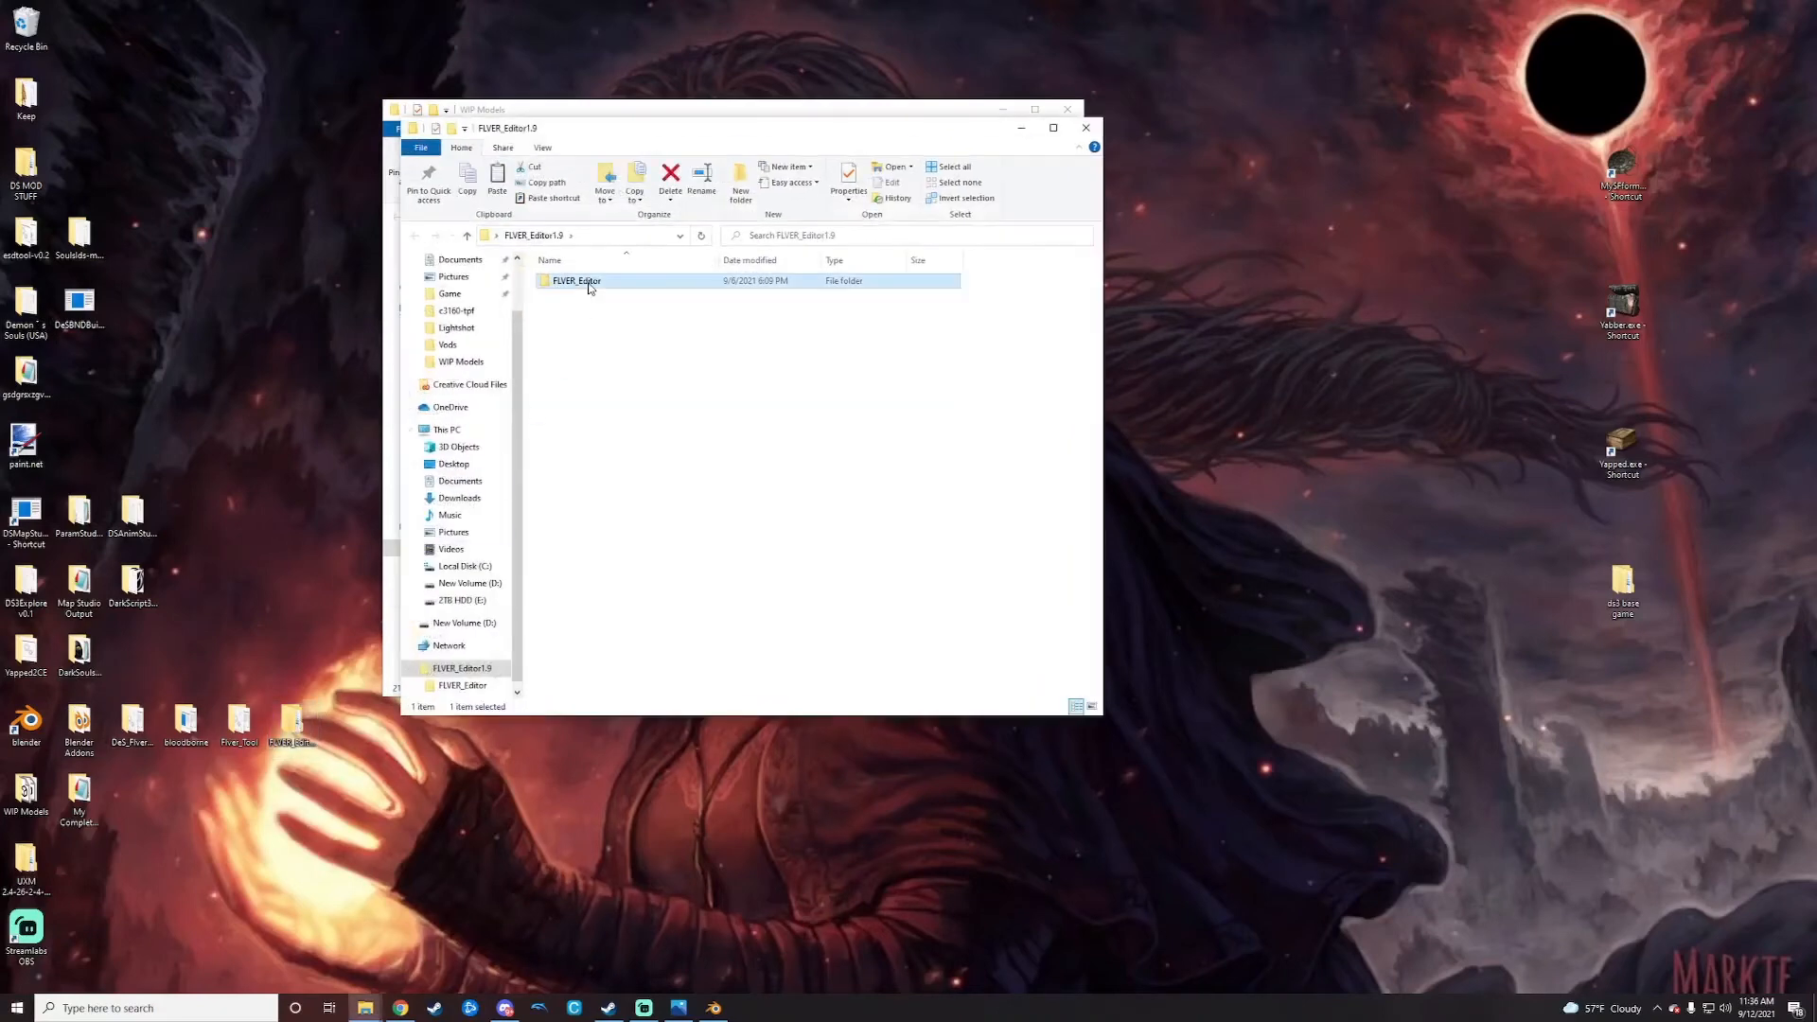
{"action": "double_click", "coordinate": [587, 283]}
{"action": "scroll", "coordinate": [605, 454], "scroll_direction": "down", "scroll_amount": 20}
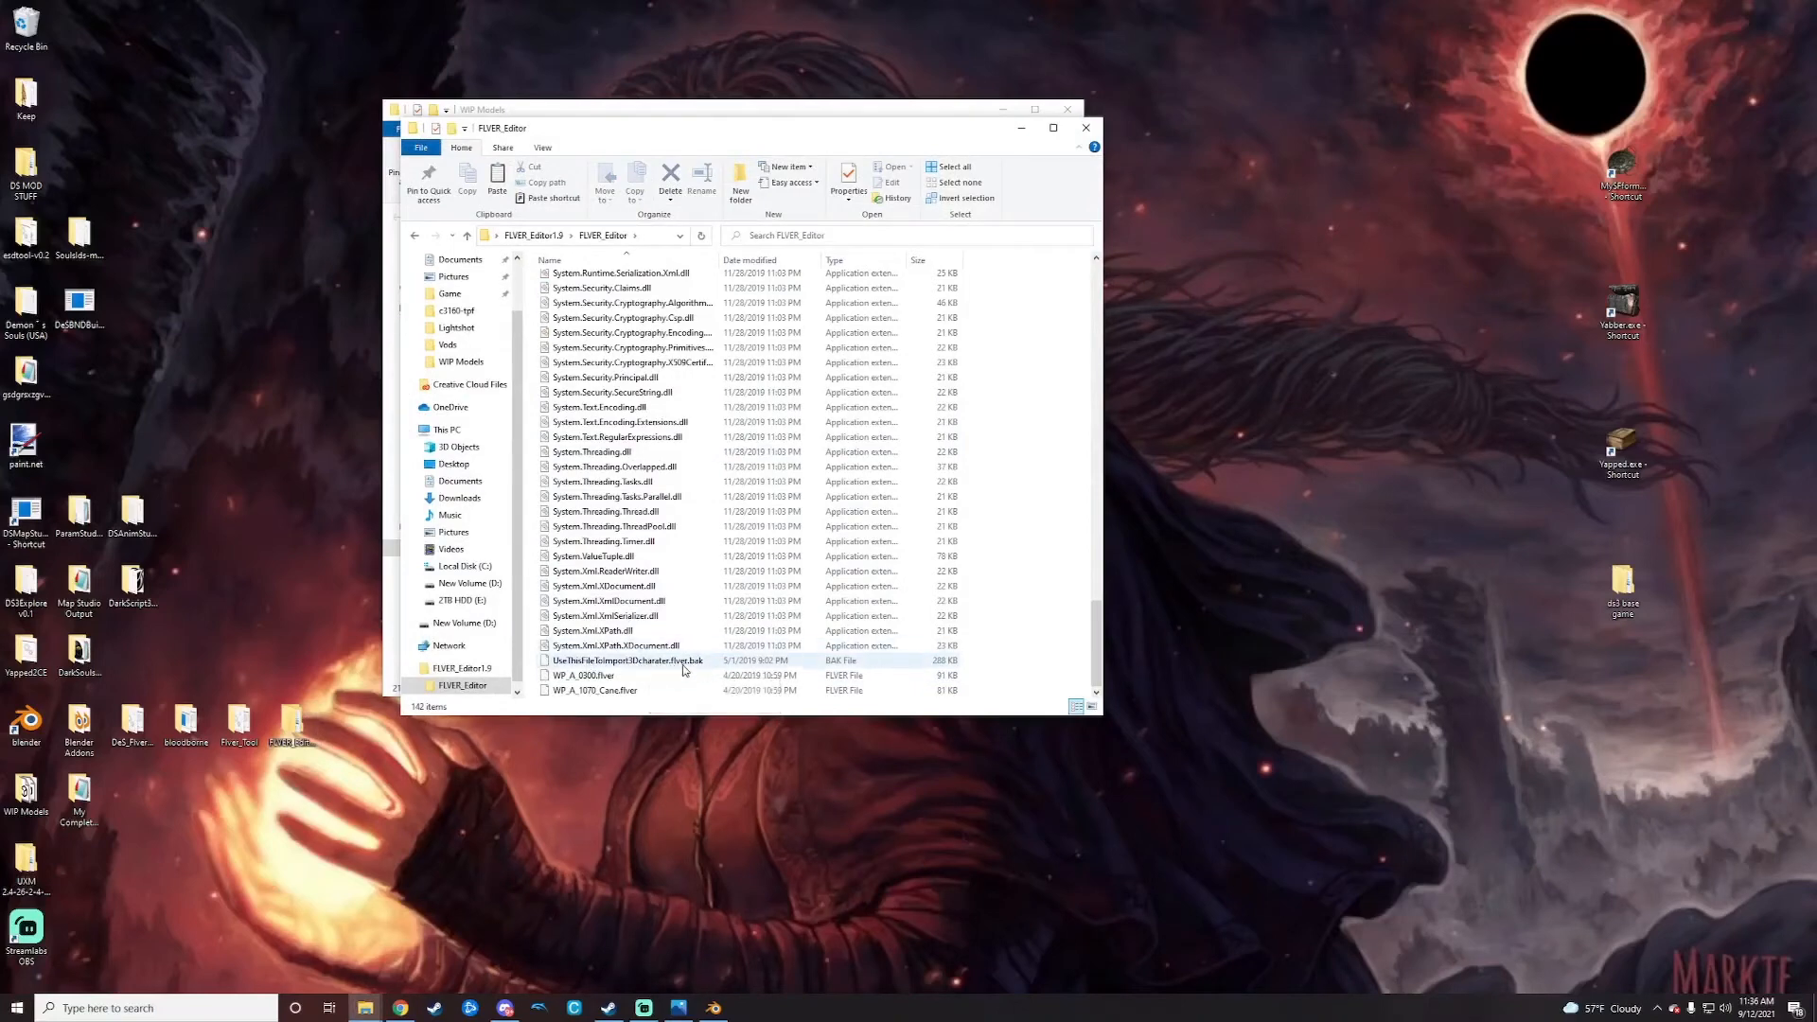
{"action": "left_click", "coordinate": [1085, 128]}
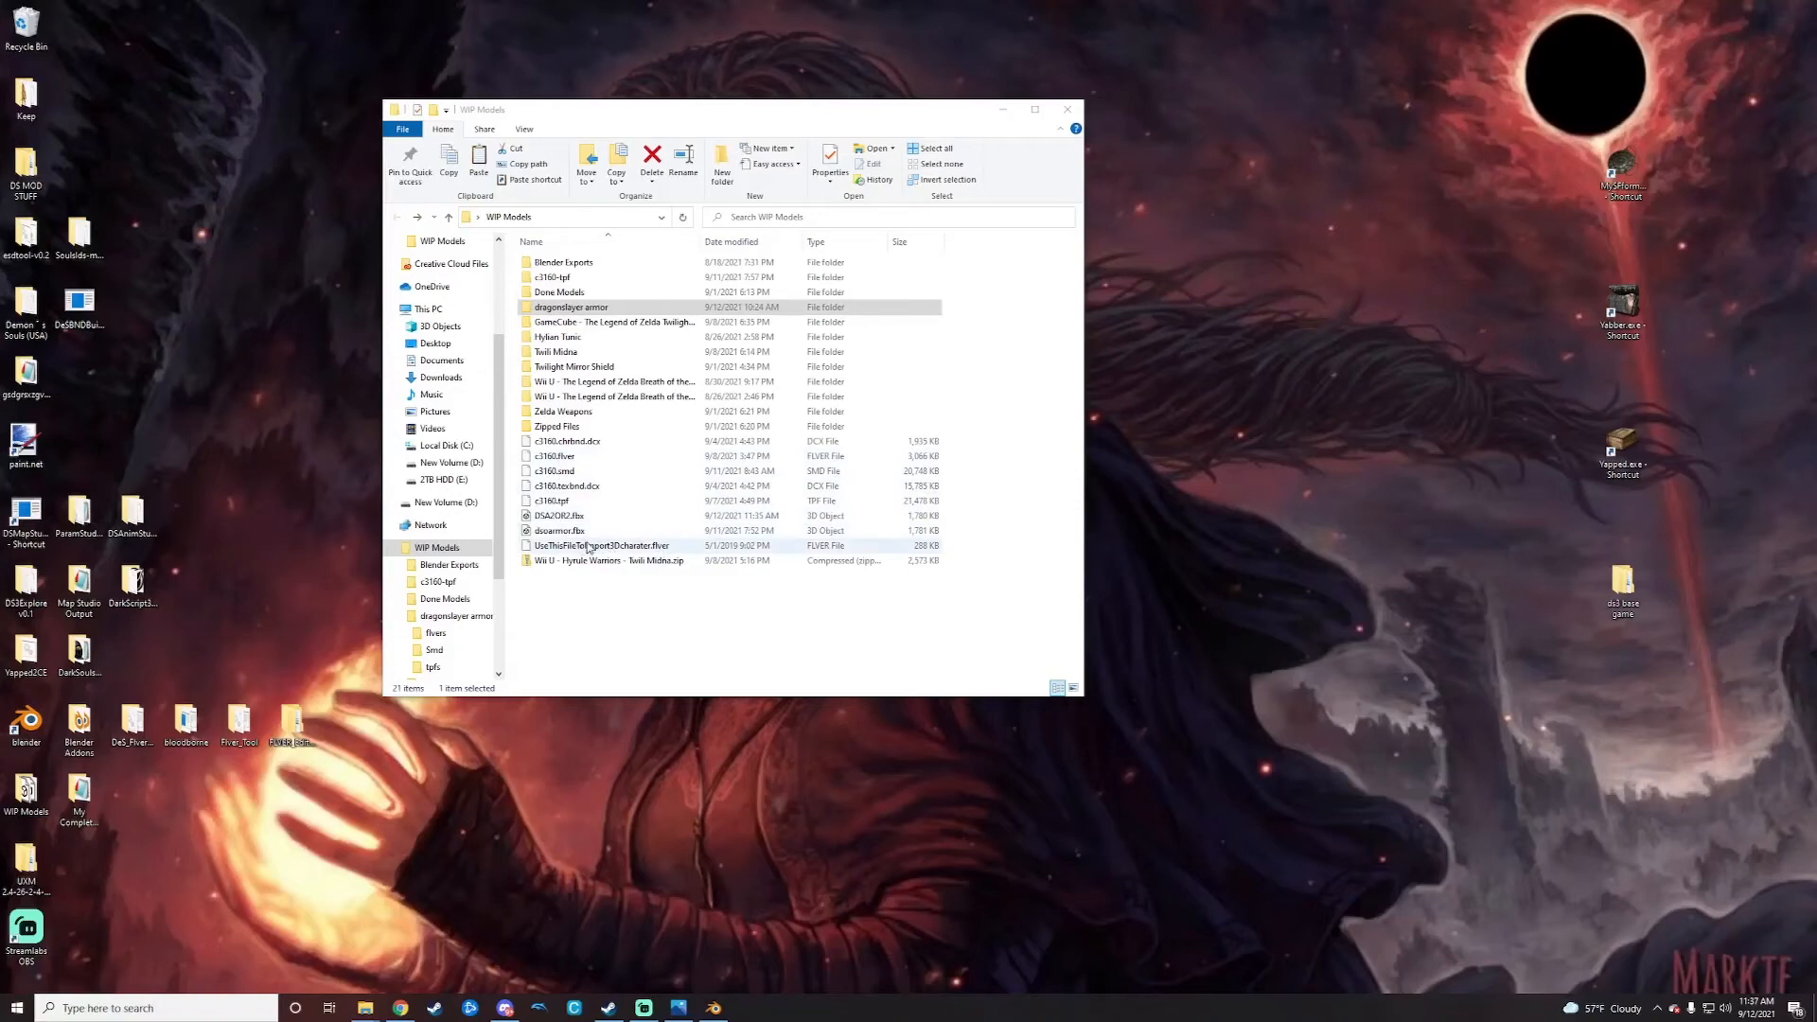
Step: Open UseThisFileToImport3Dcharater.flver in FLVER Editor and import DSA2OR2.fbx into it without switching the YZ axis values
{"action": "left_click_drag", "start_coordinate": [584, 549], "coordinate": [1621, 175]}
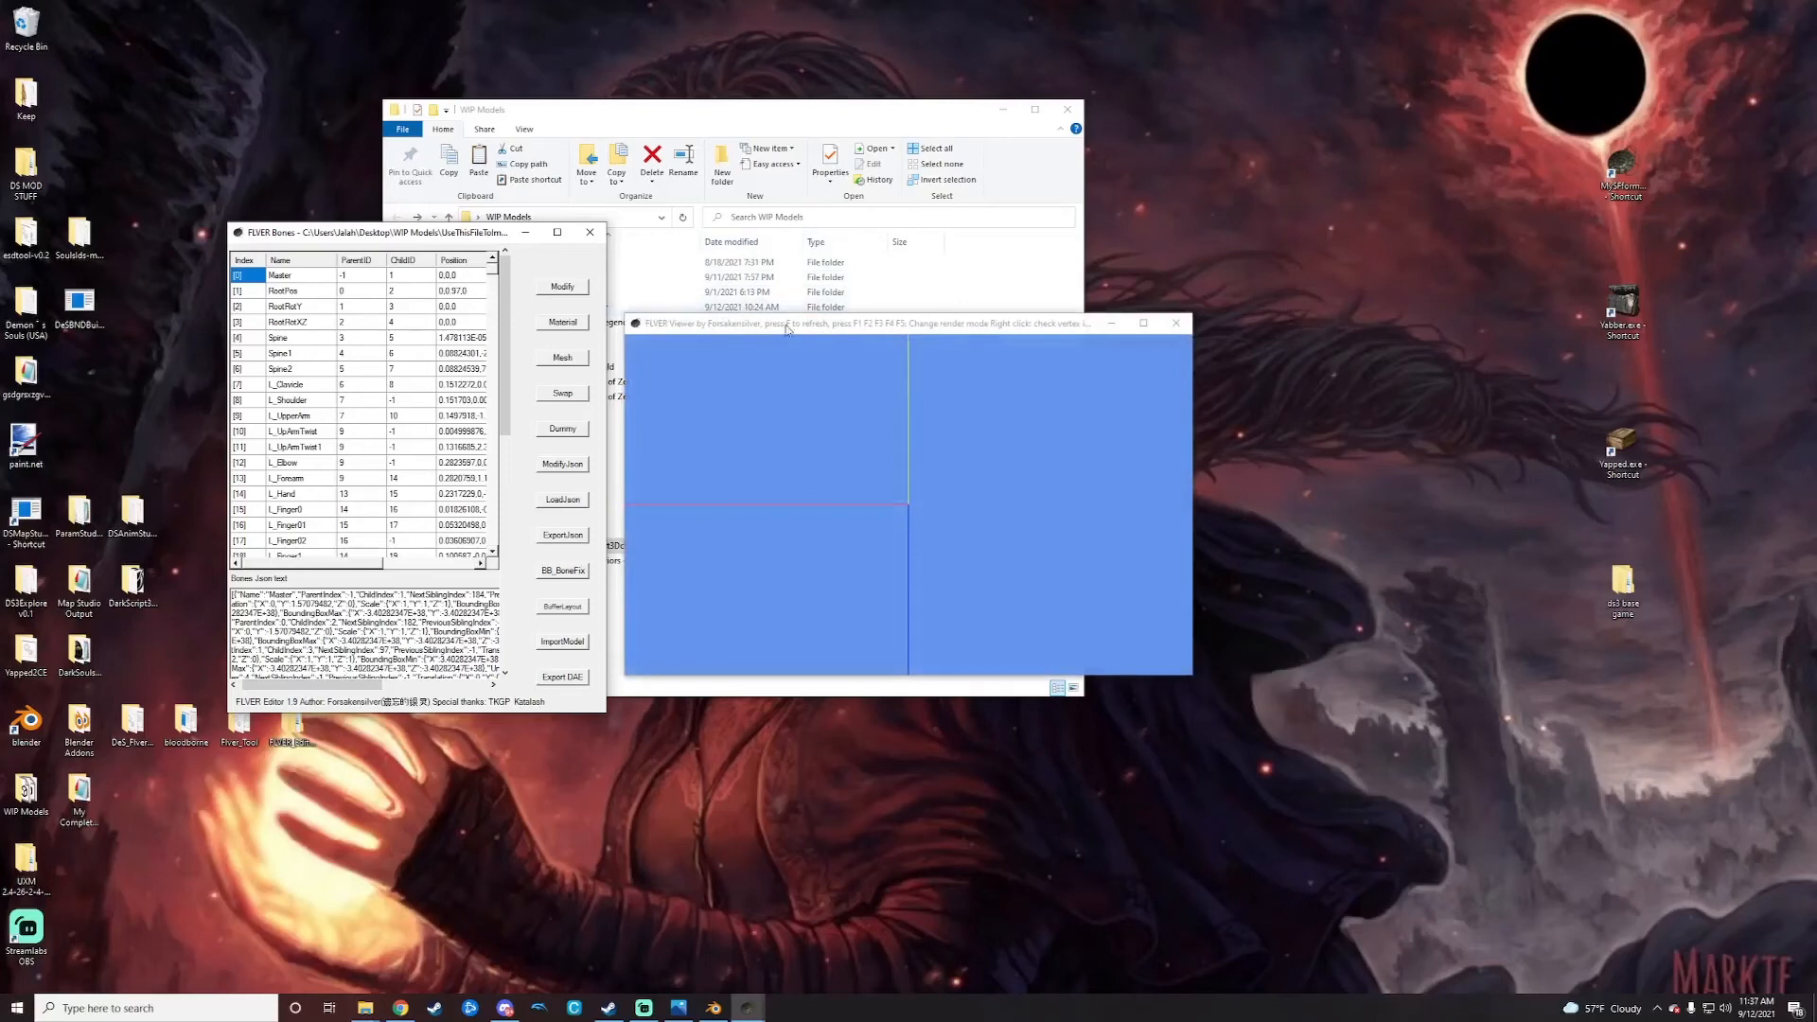
{"action": "left_click", "coordinate": [562, 642]}
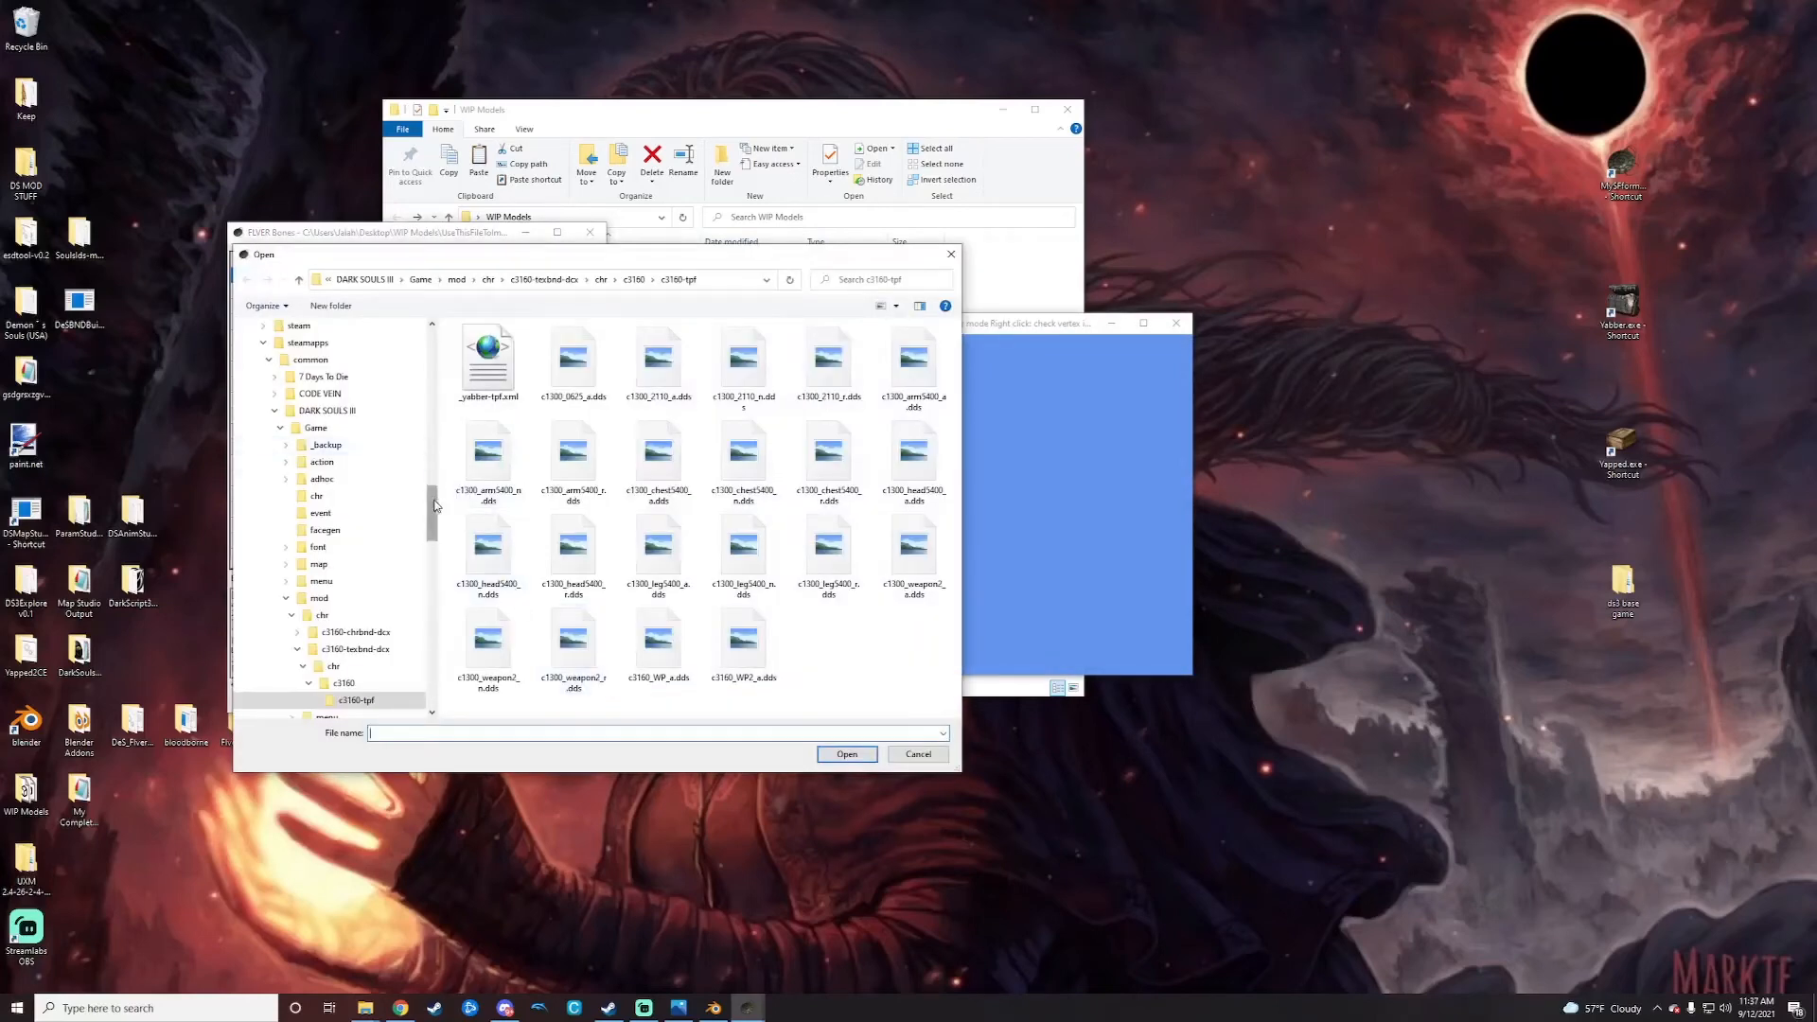
{"action": "left_click_drag", "start_coordinate": [436, 507], "coordinate": [441, 352]}
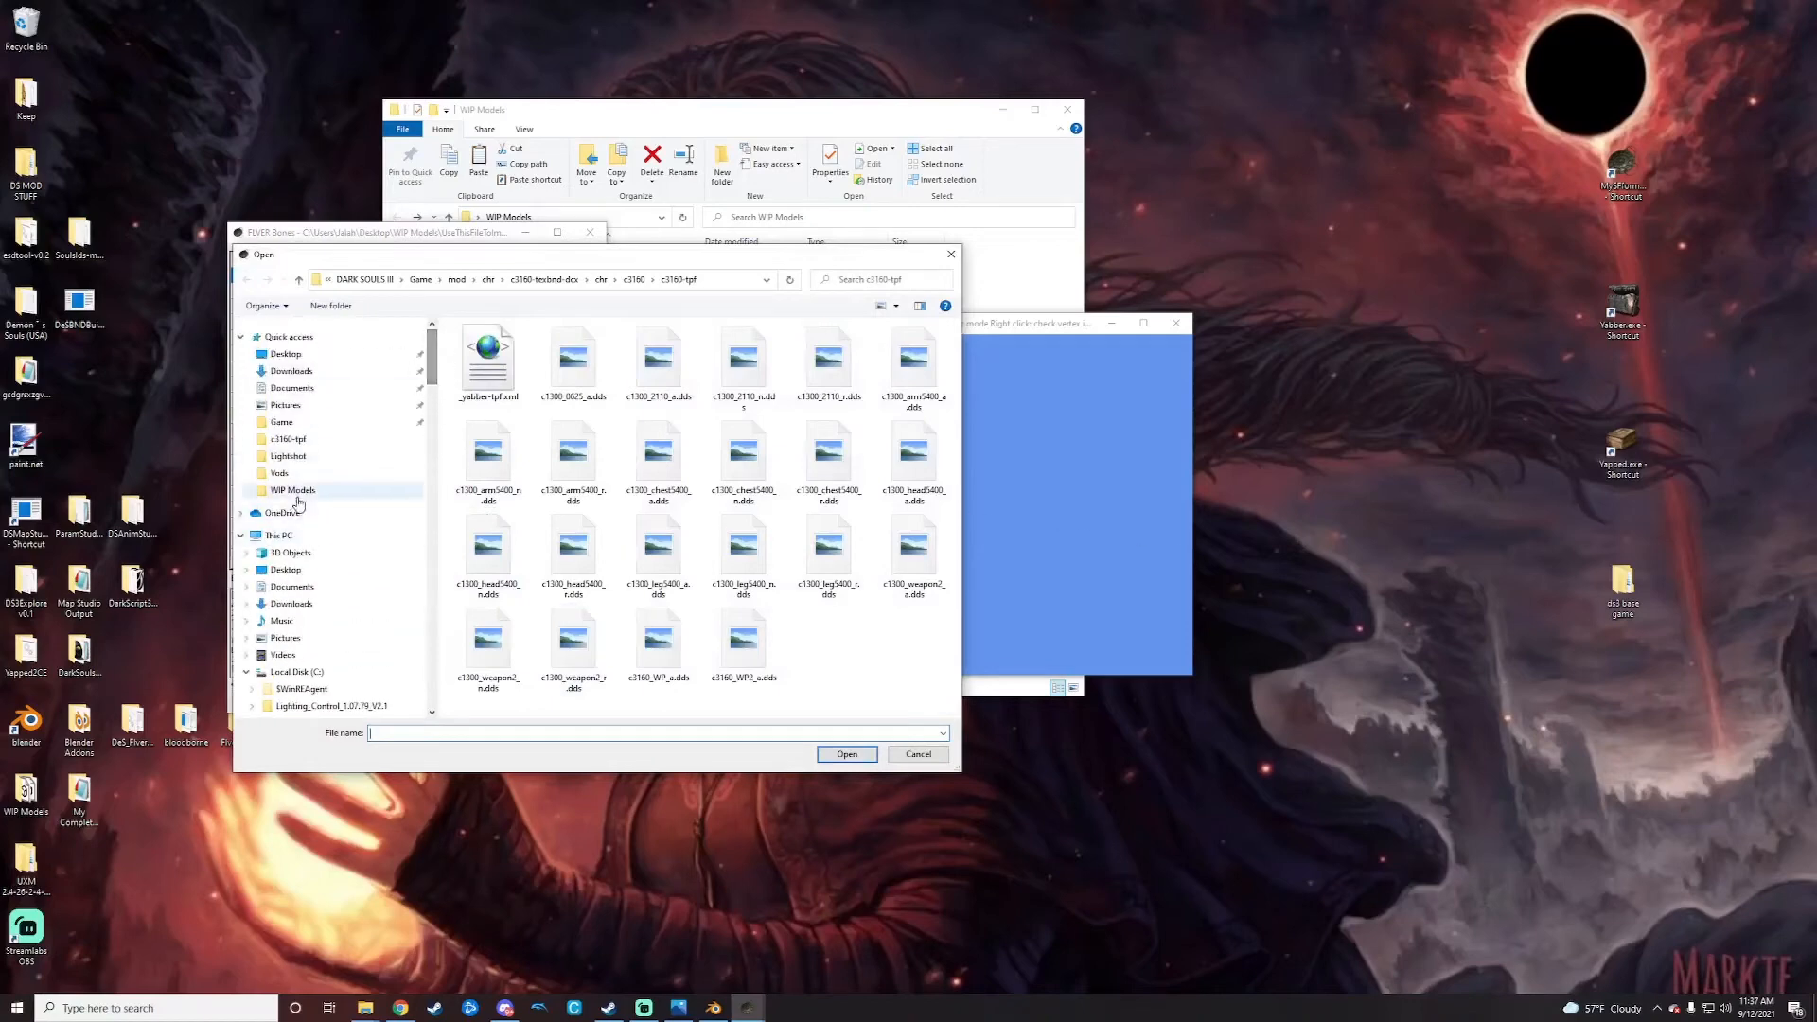
{"action": "left_click", "coordinate": [299, 500]}
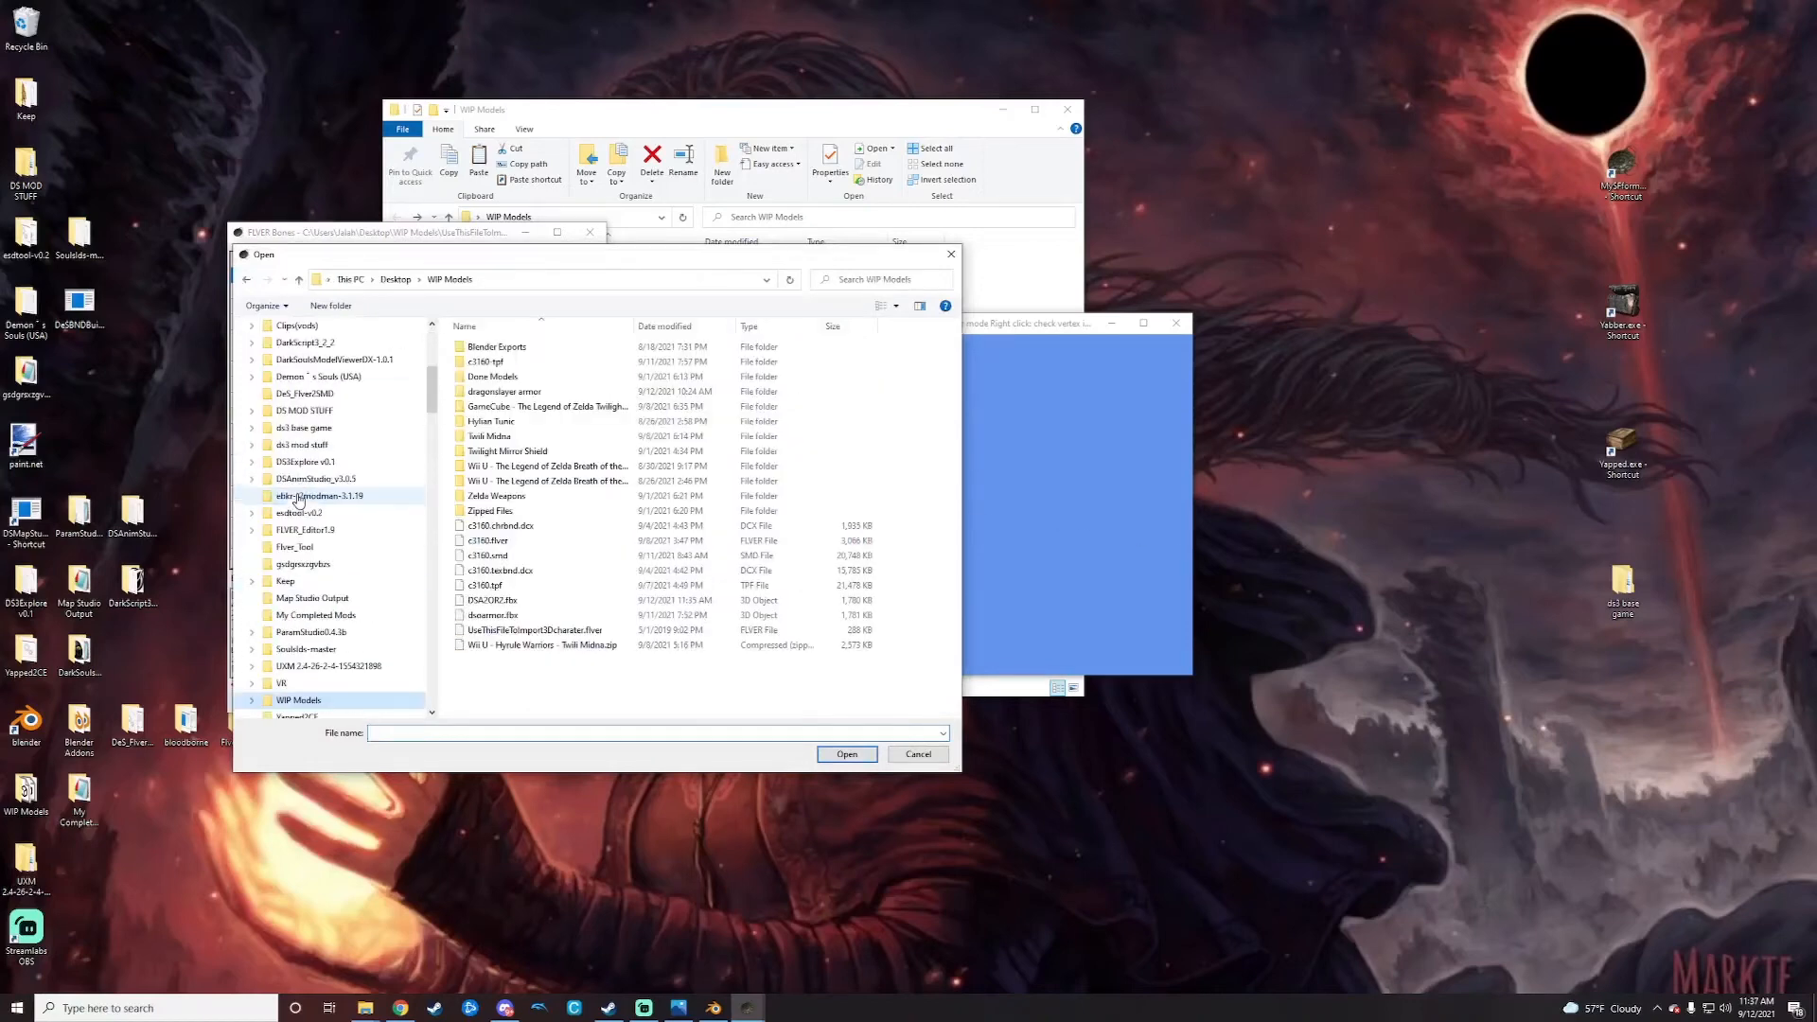
{"action": "left_click", "coordinate": [563, 602]}
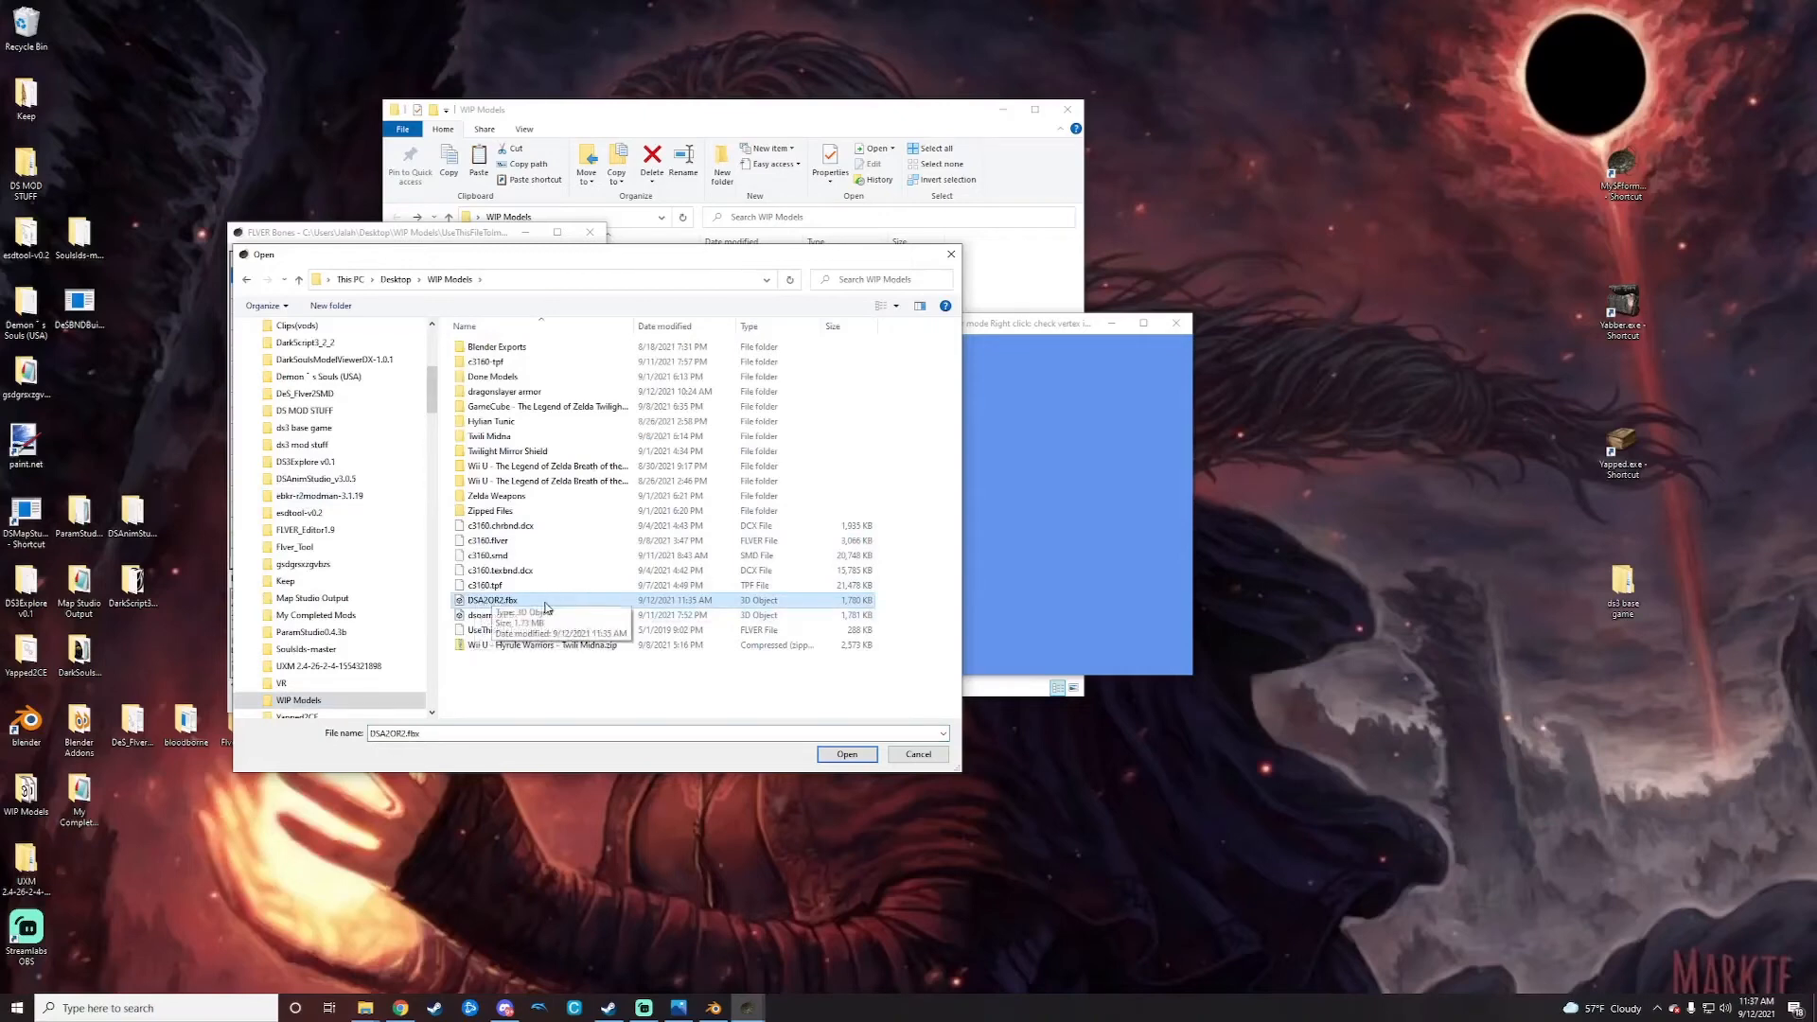
{"action": "left_click", "coordinate": [836, 757]}
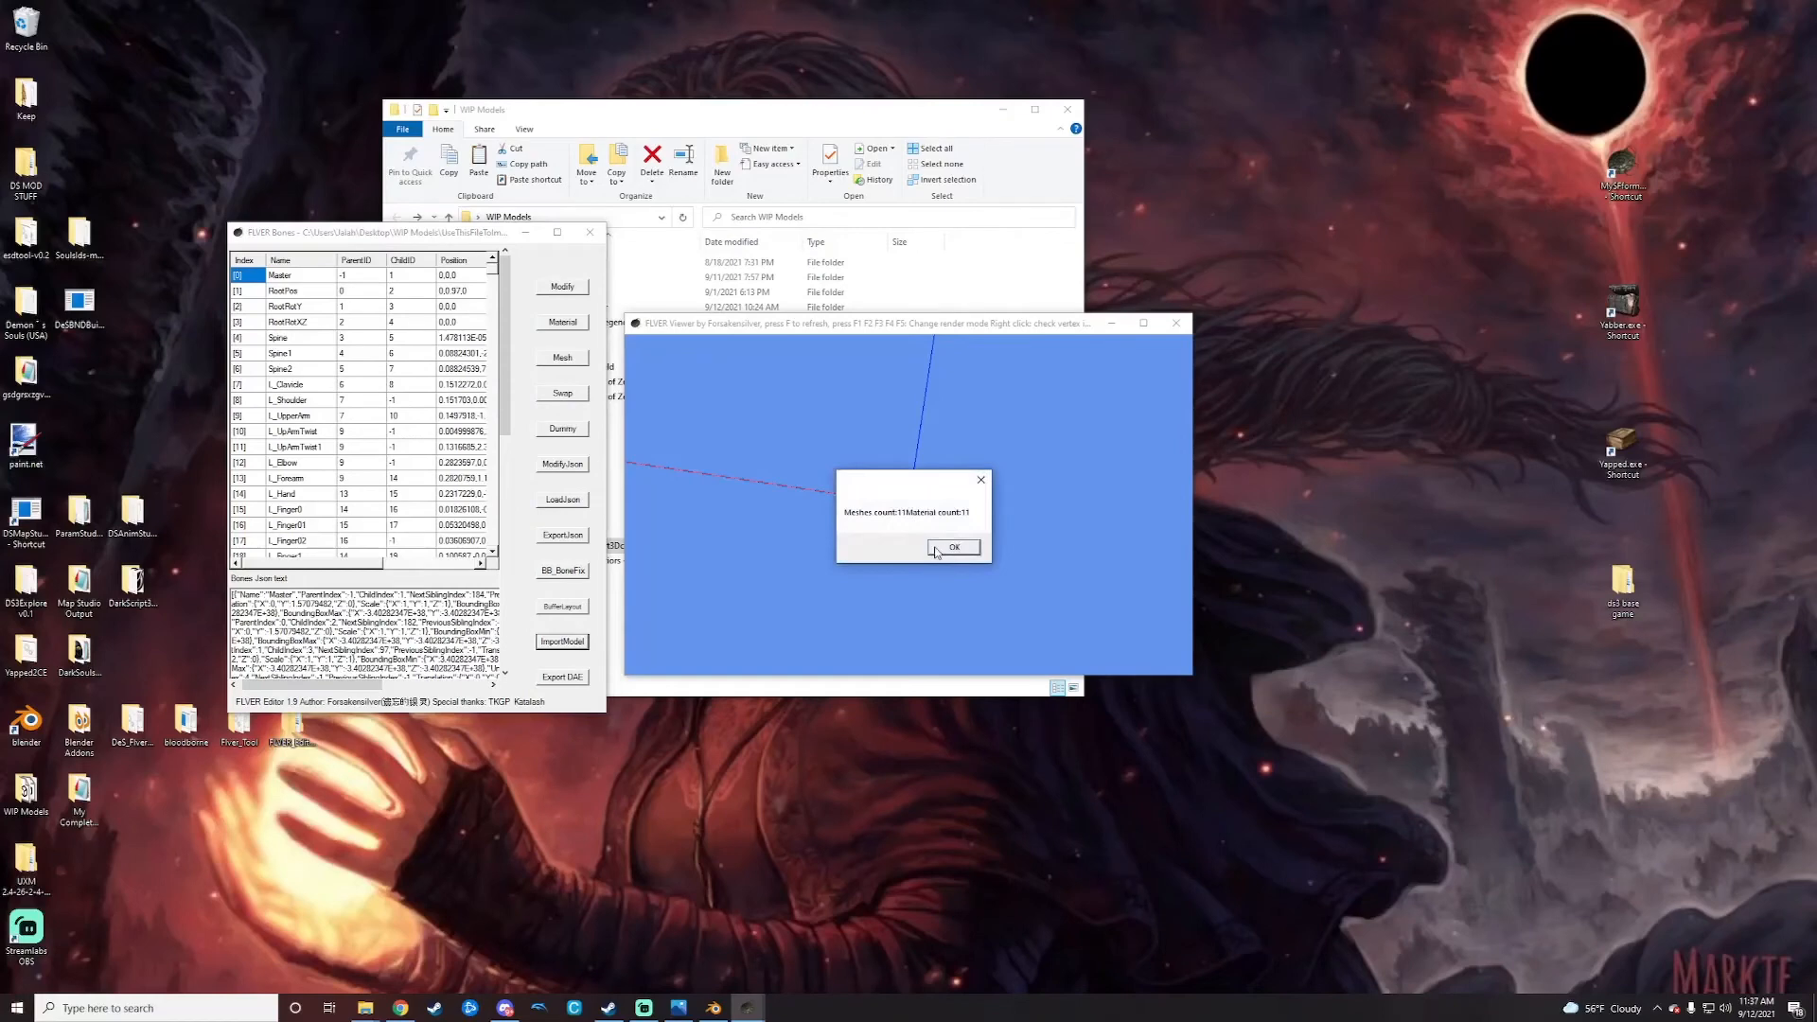
{"action": "left_click", "coordinate": [953, 547]}
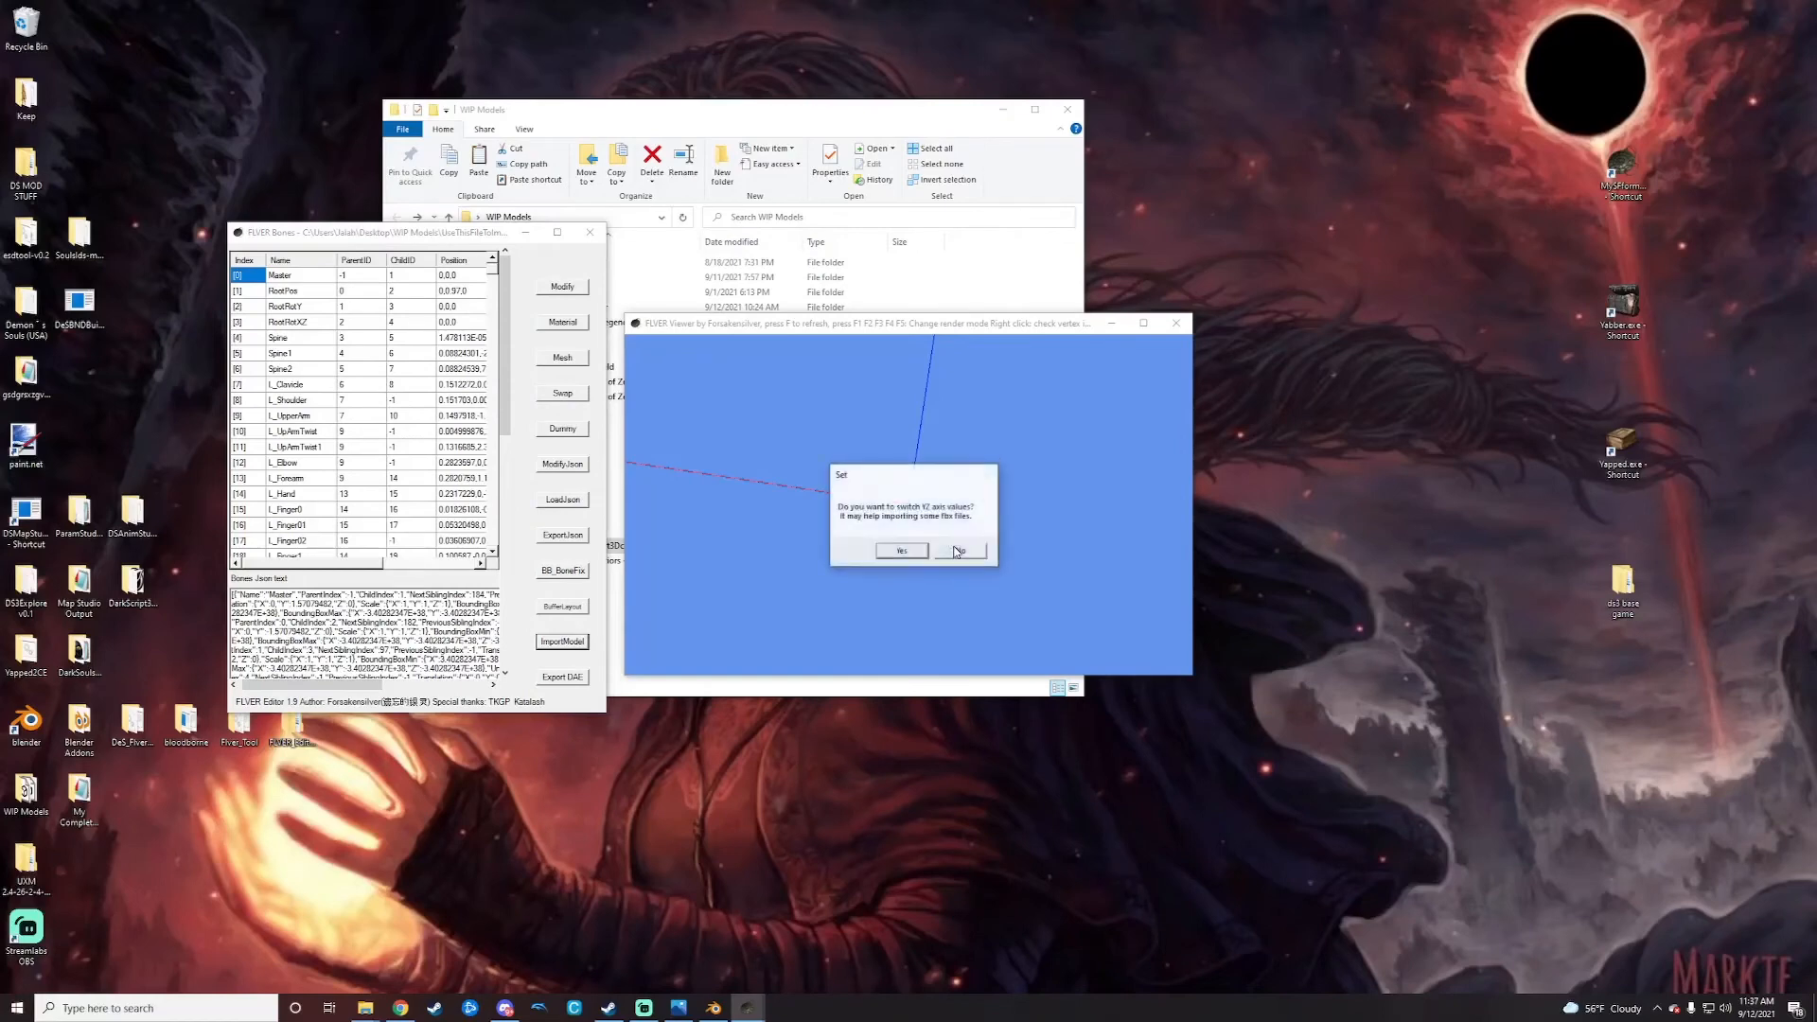
{"action": "left_click", "coordinate": [966, 549]}
{"action": "left_click", "coordinate": [1005, 547]}
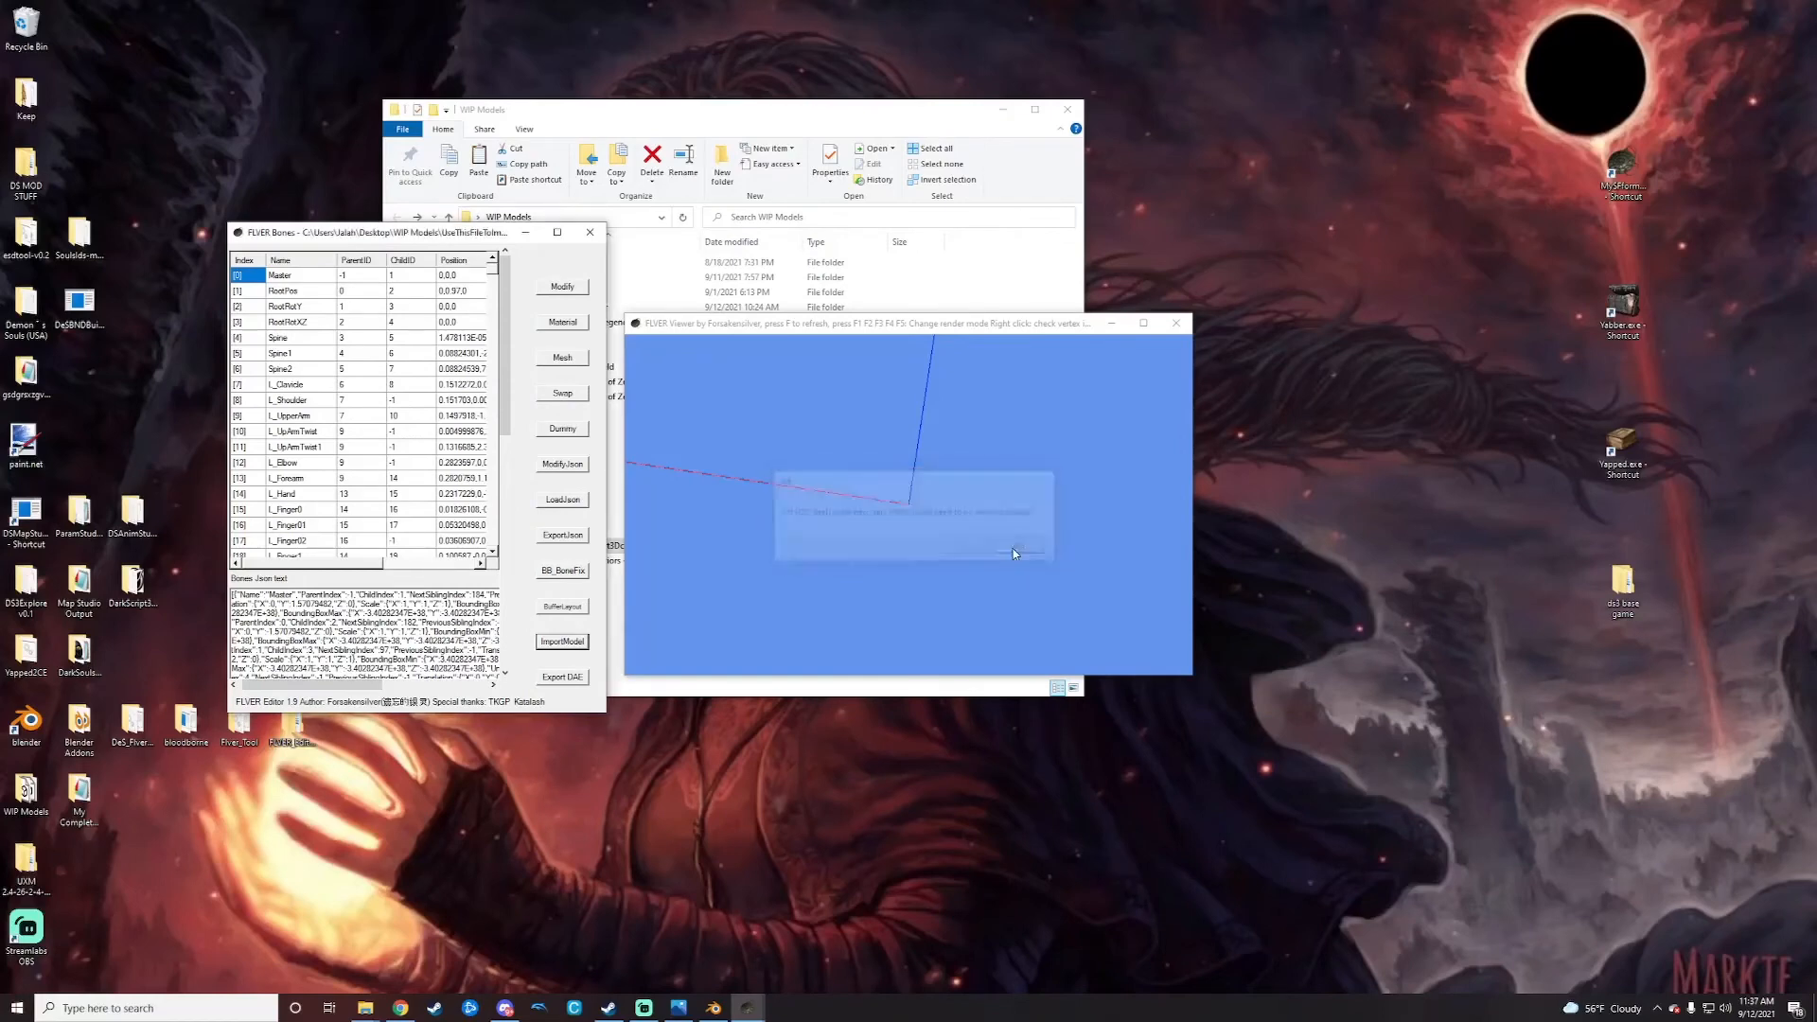
{"action": "left_click", "coordinate": [982, 549]}
{"action": "left_click_drag", "start_coordinate": [999, 507], "coordinate": [844, 534]}
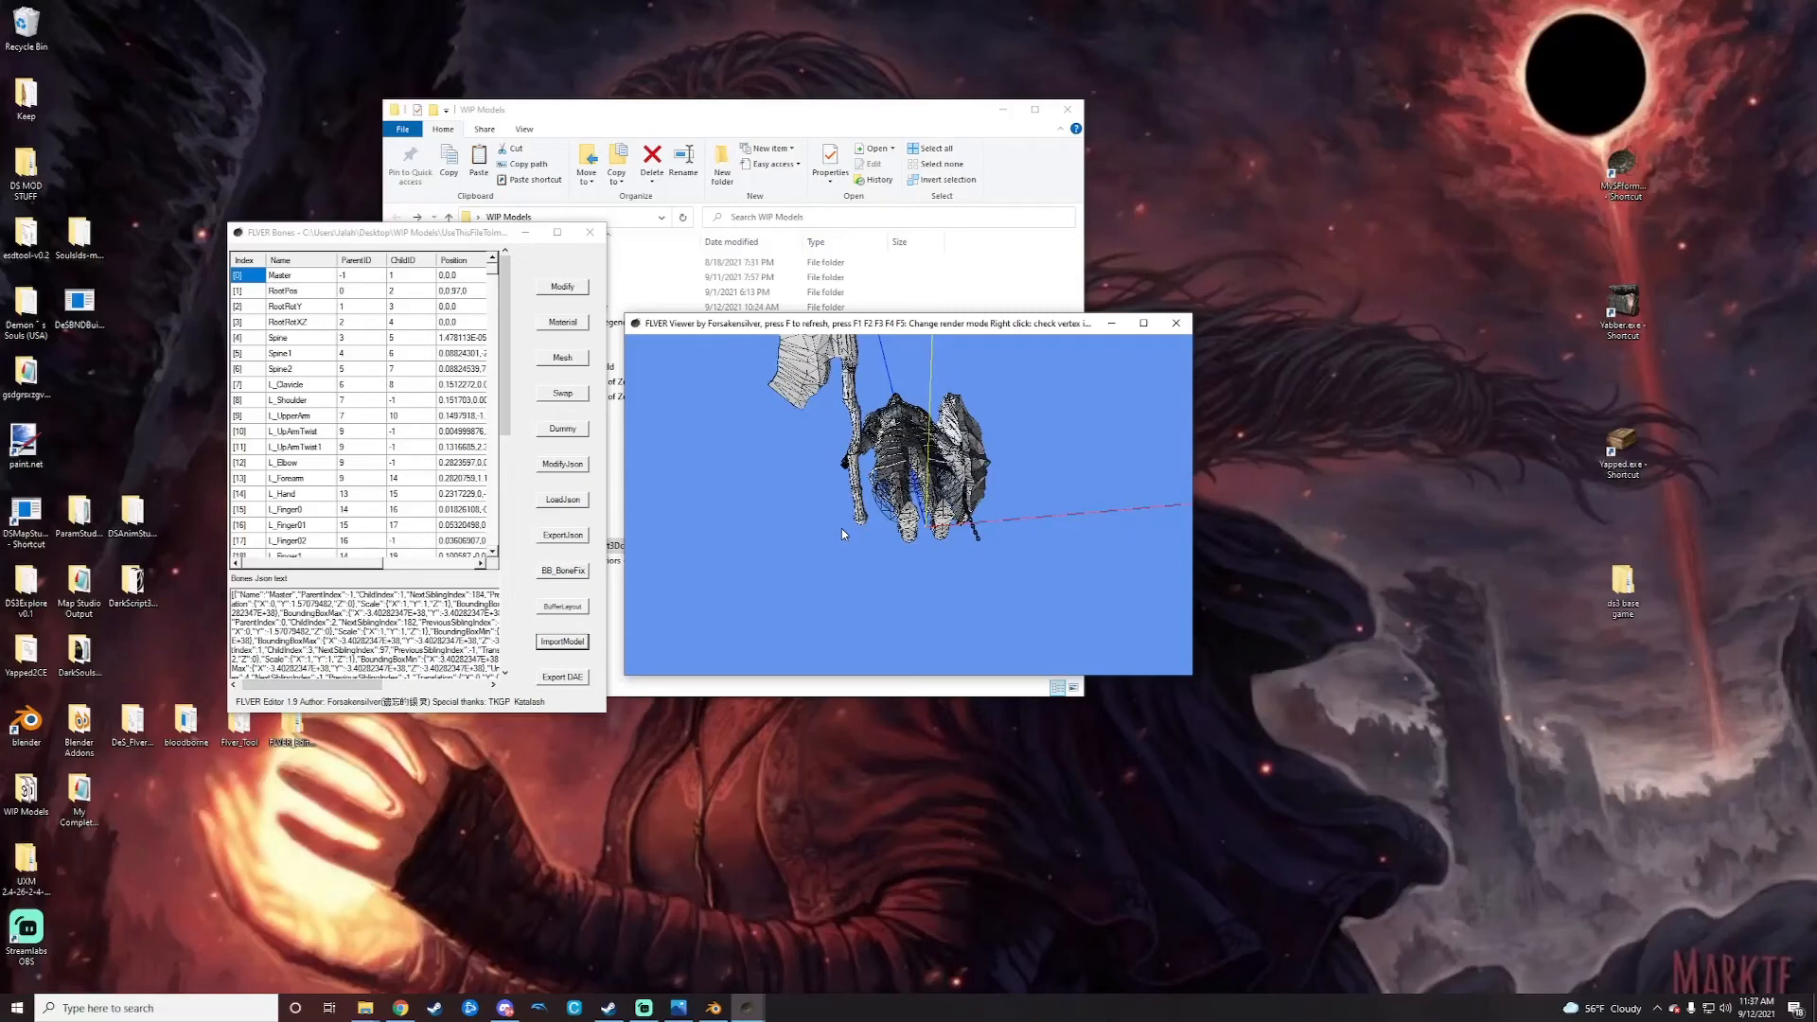
Step: Apply TBF individually to each imported DSA2OR2 mesh, indexes 2 to 12, in the mesh list
{"action": "left_click", "coordinate": [566, 359]}
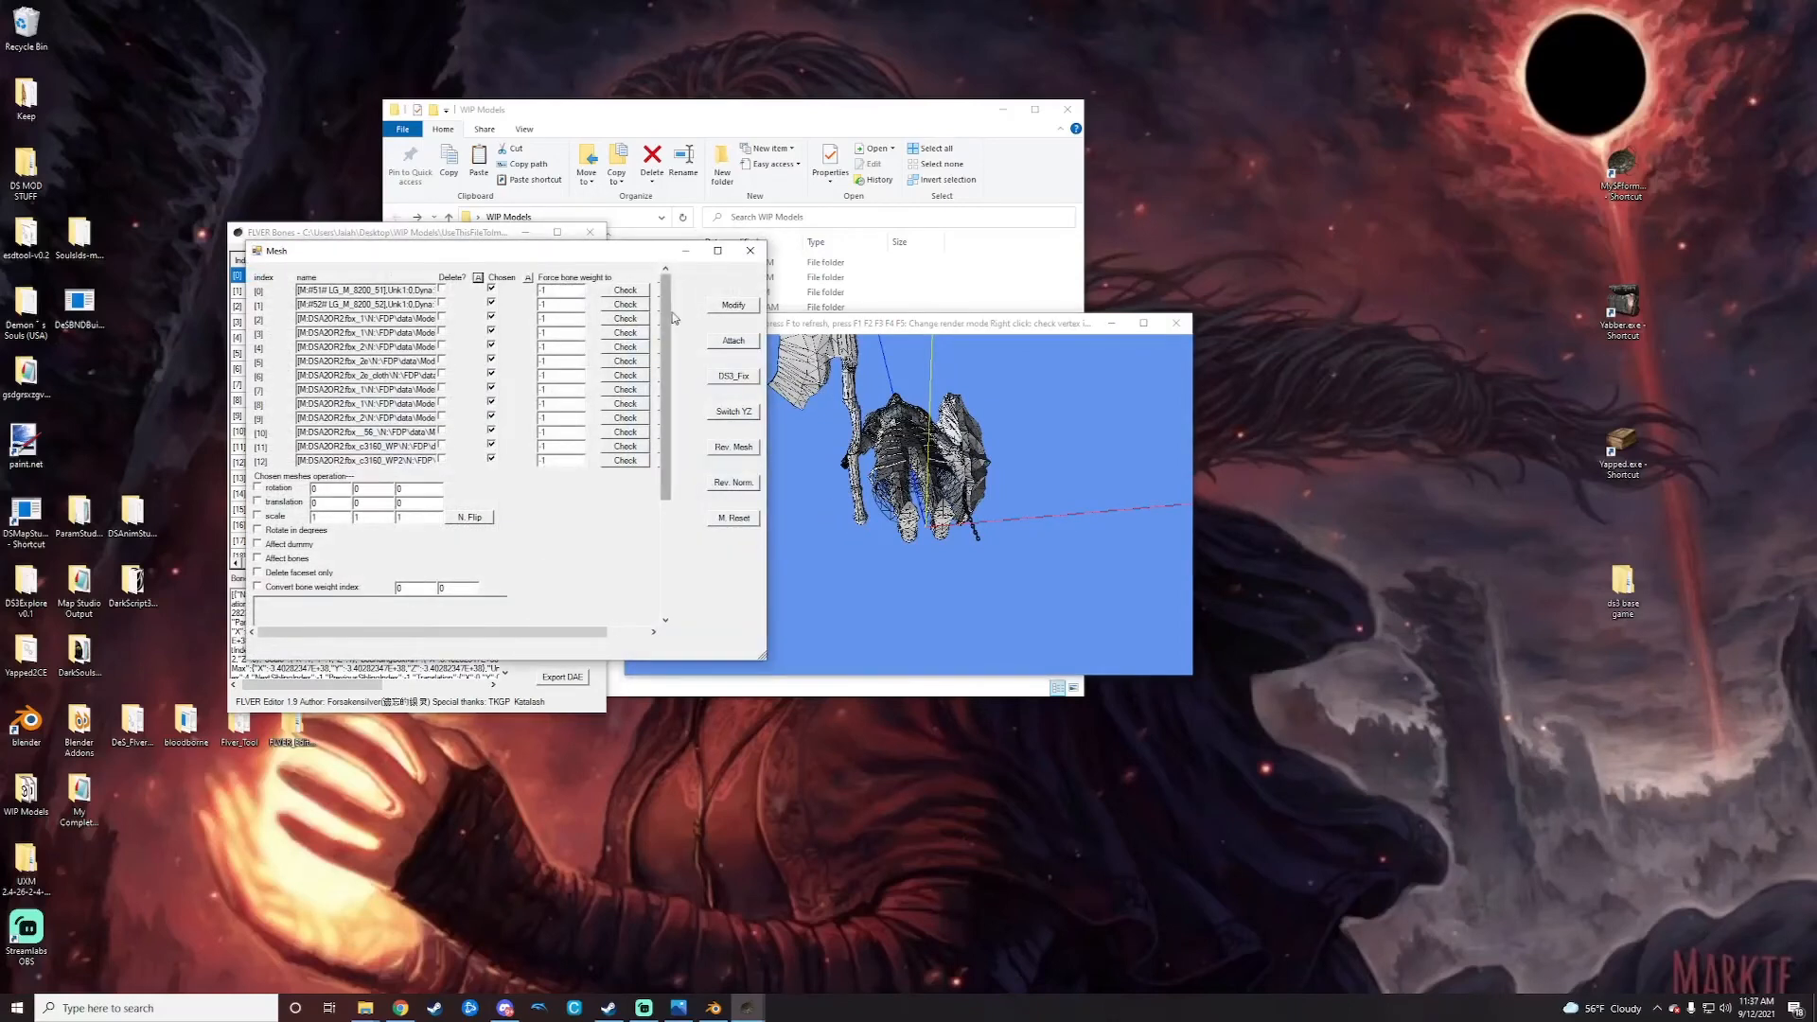
{"action": "left_click_drag", "start_coordinate": [766, 289], "coordinate": [821, 286]}
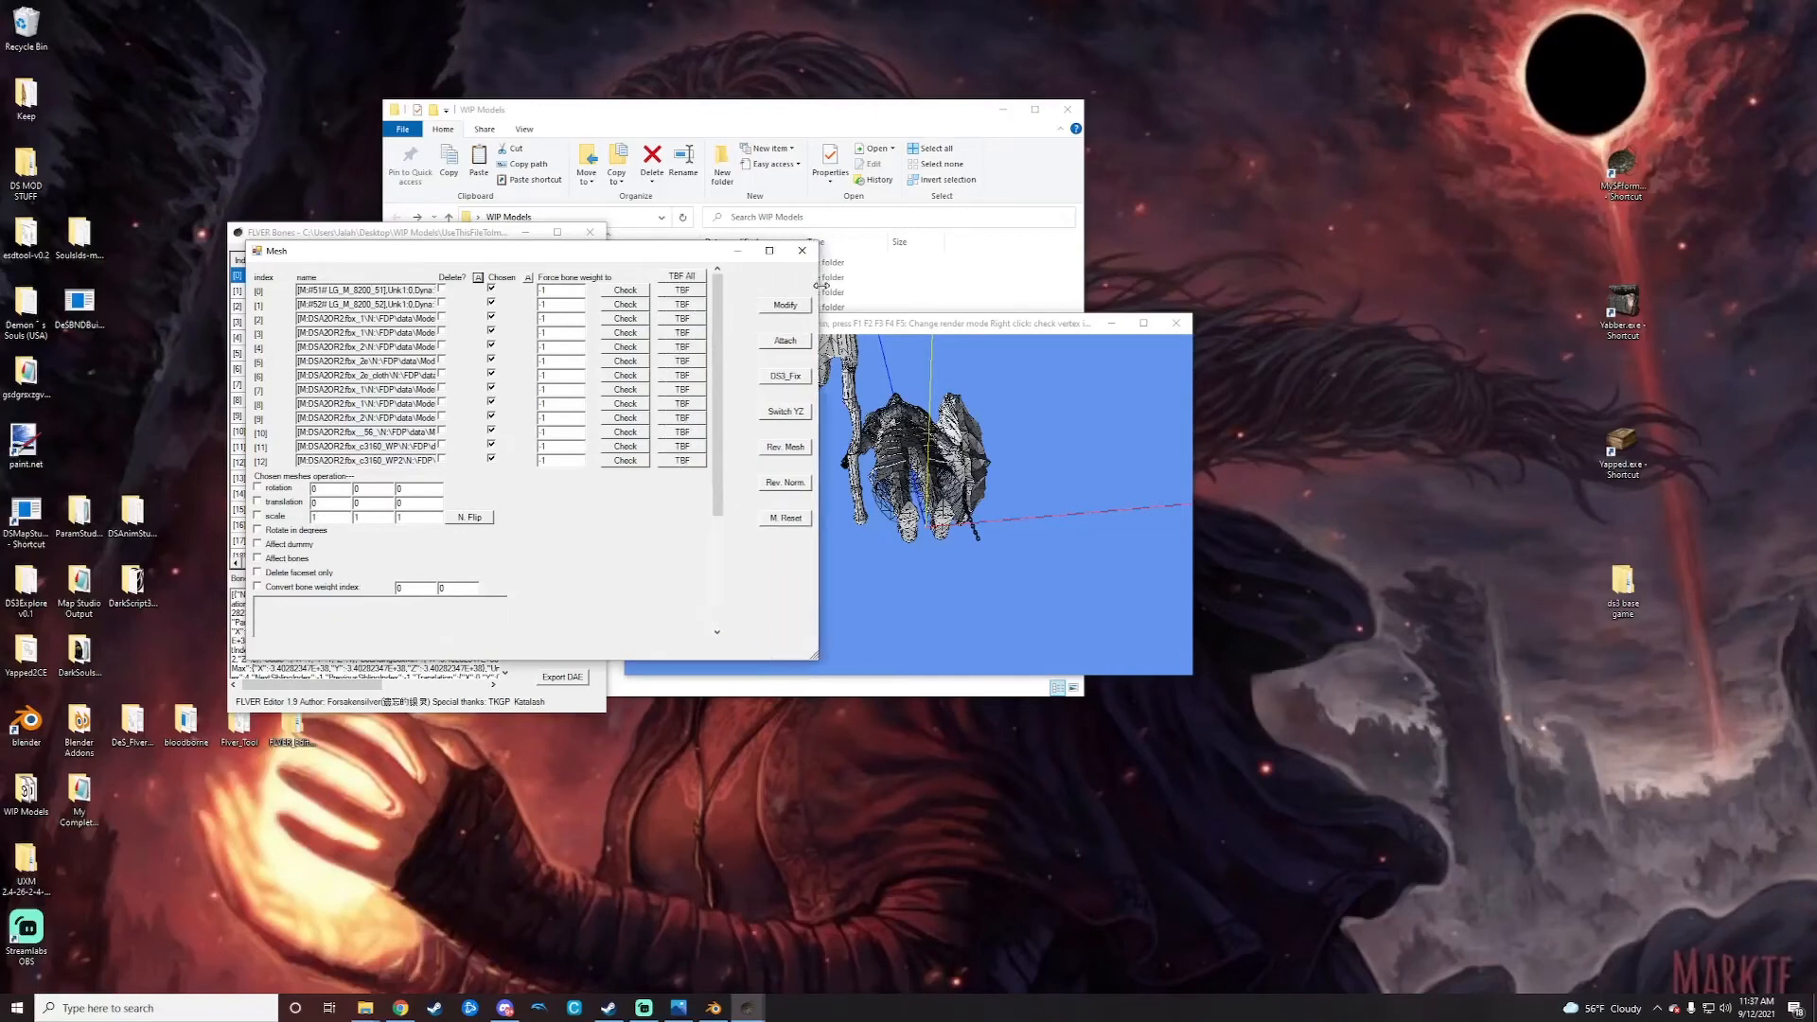
{"action": "left_click", "coordinate": [681, 320]}
{"action": "key", "text": "Return"}
{"action": "left_click", "coordinate": [678, 335]}
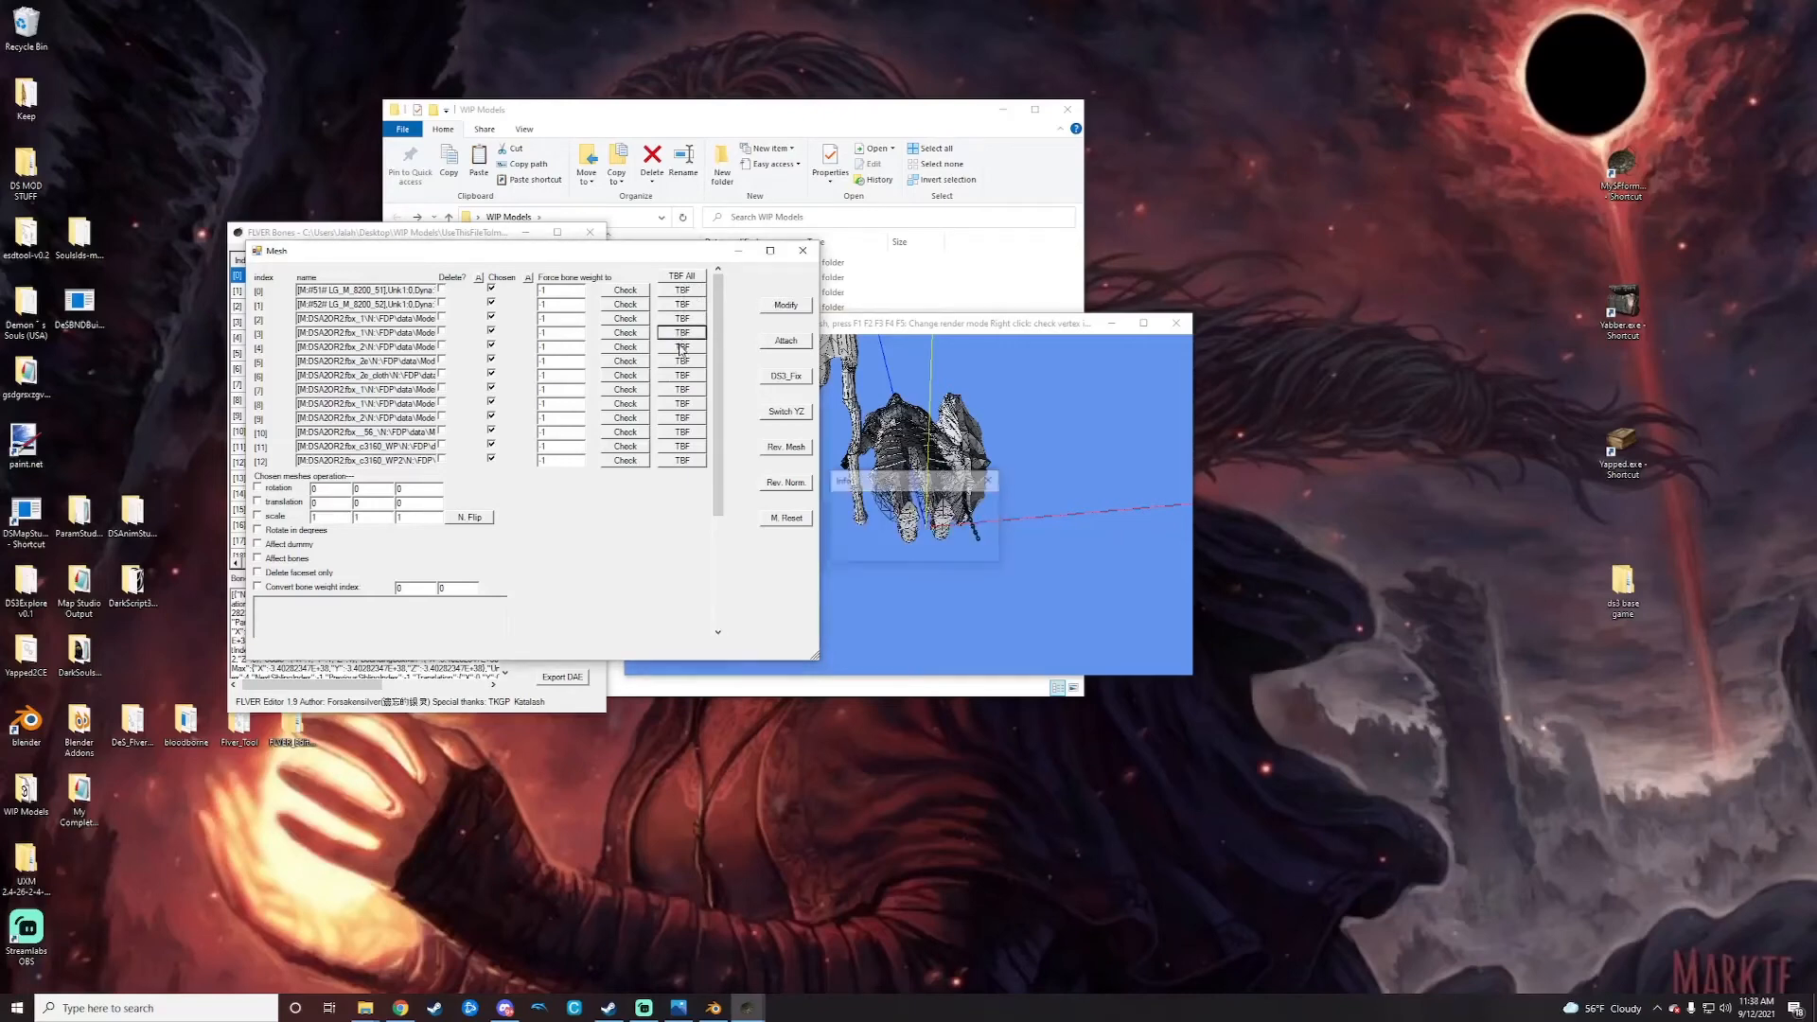
{"action": "key", "text": "Return"}
{"action": "left_click", "coordinate": [681, 348]}
{"action": "key", "text": "Return"}
{"action": "left_click", "coordinate": [682, 363]}
{"action": "key", "text": "Return"}
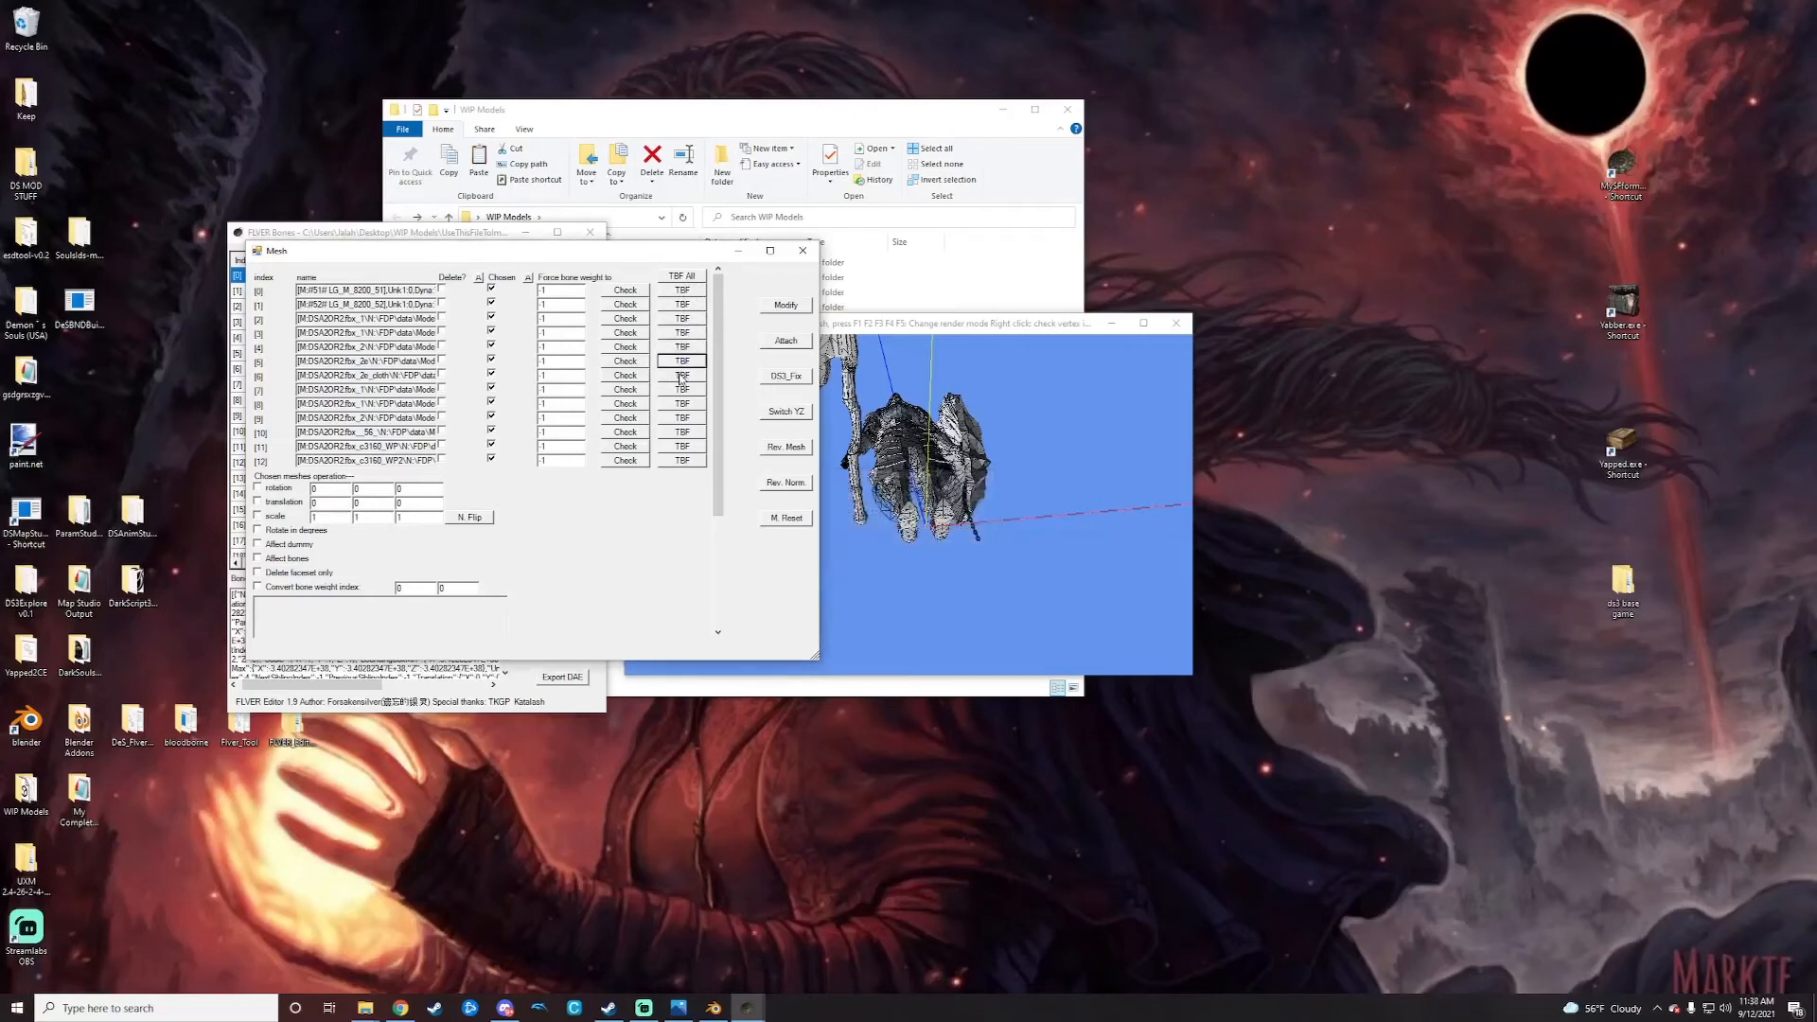
{"action": "left_click", "coordinate": [683, 375]}
{"action": "key", "text": "Return"}
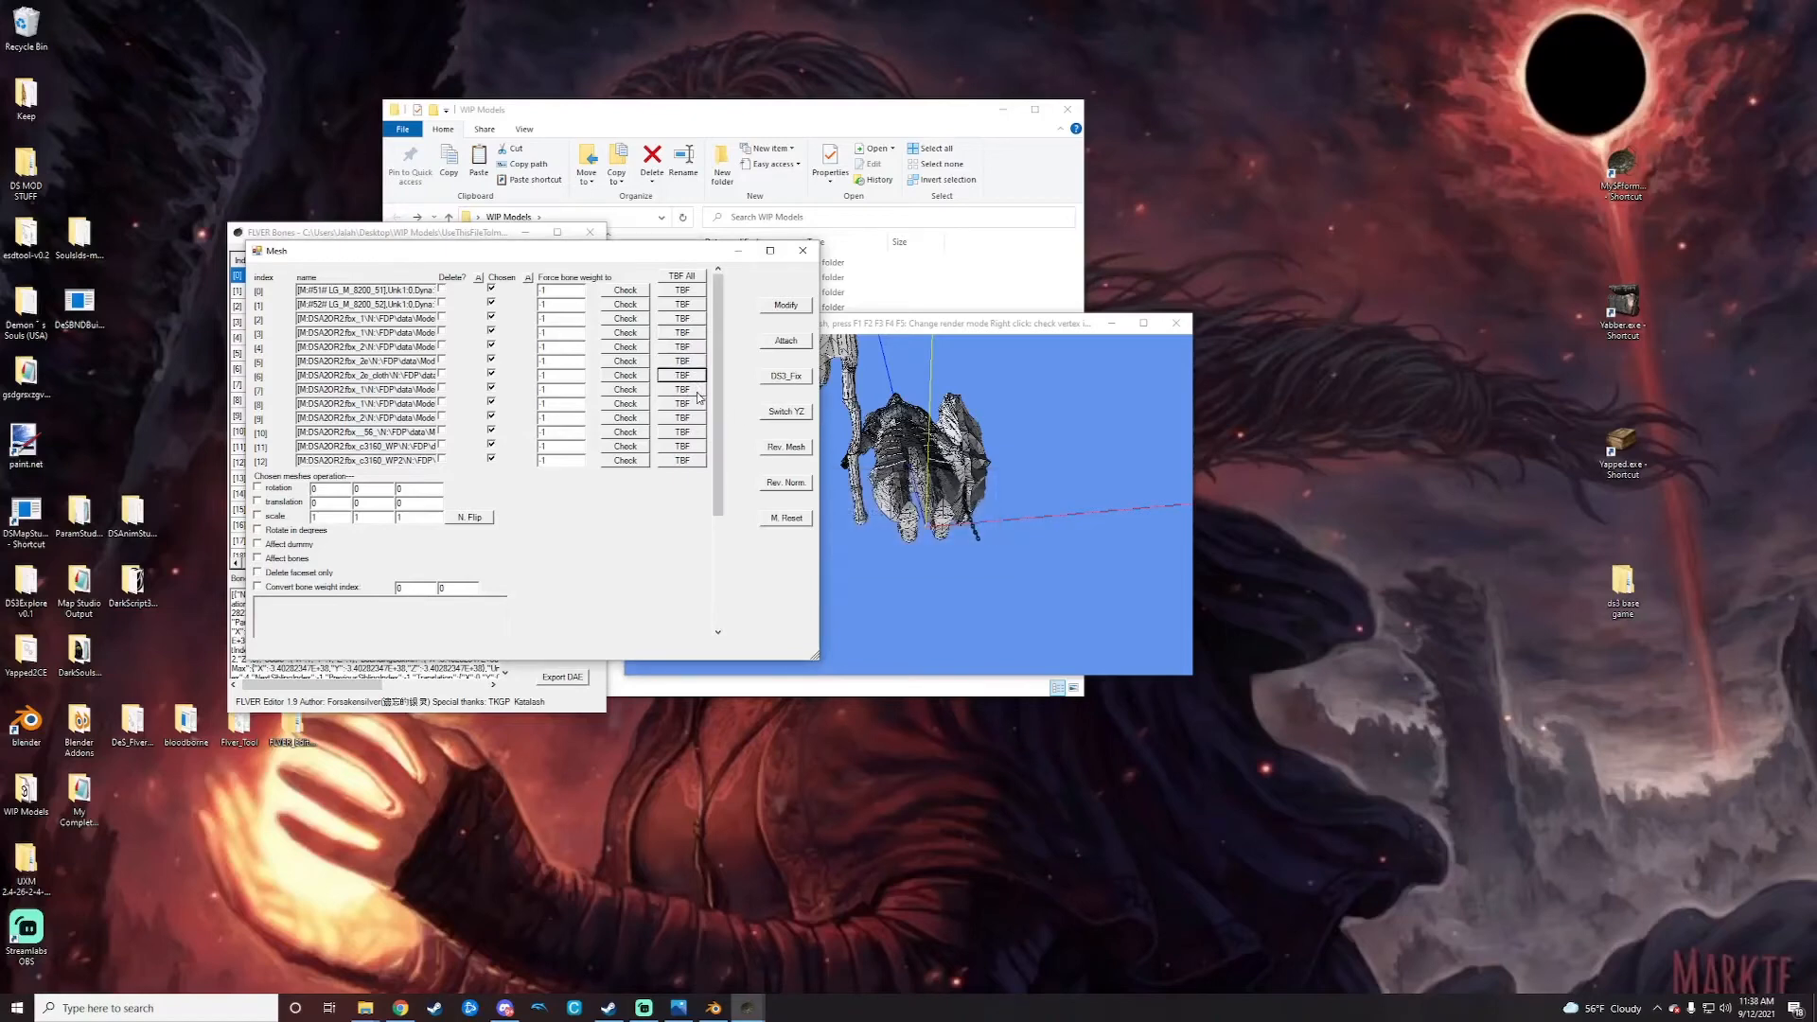
{"action": "left_click", "coordinate": [681, 389]}
{"action": "key", "text": "Return"}
{"action": "left_click", "coordinate": [701, 403]}
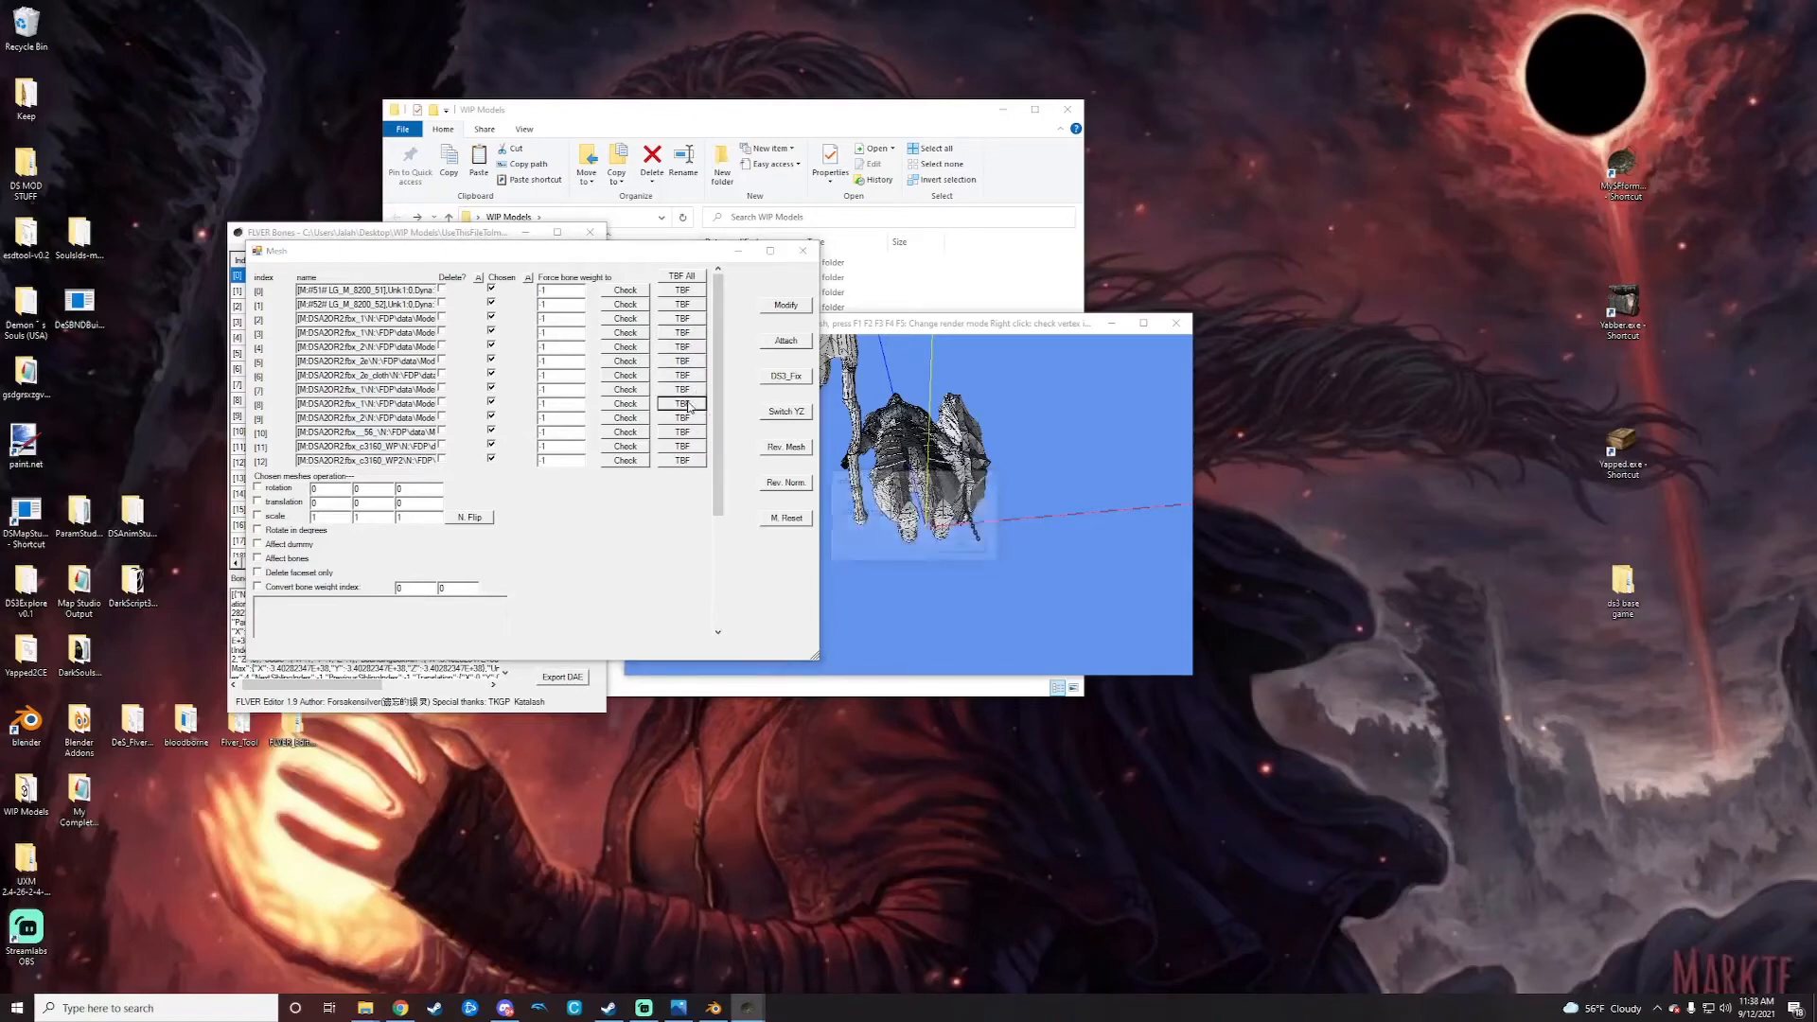
{"action": "key", "text": "Return"}
{"action": "left_click", "coordinate": [685, 417]}
{"action": "key", "text": "Return"}
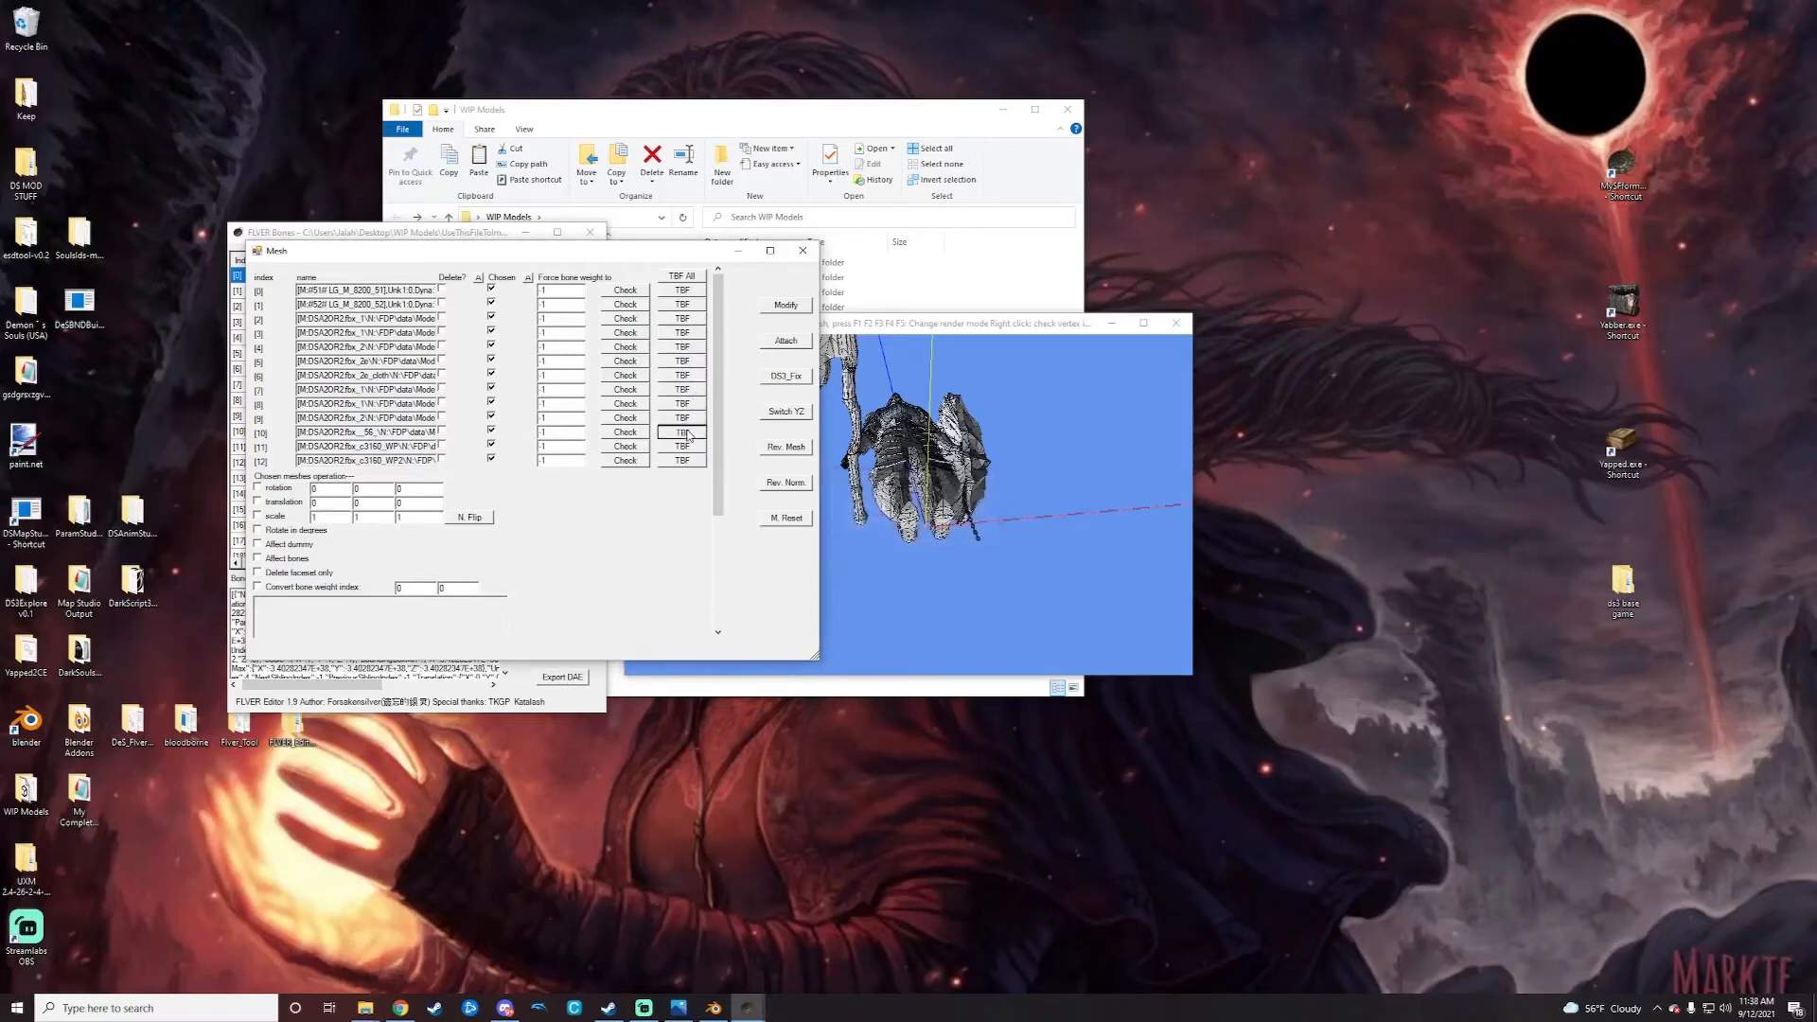
{"action": "left_click", "coordinate": [683, 432]}
{"action": "key", "text": "Return"}
{"action": "left_click", "coordinate": [682, 446]}
{"action": "key", "text": "Return"}
{"action": "left_click", "coordinate": [683, 461]}
{"action": "key", "text": "Return"}
Step: Rotate all chosen meshes by -90, 0, 0 in degrees and check the upright armour in the viewer
{"action": "left_click", "coordinate": [257, 489]}
{"action": "left_click", "coordinate": [257, 531]}
{"action": "type", "text": "-"}
{"action": "left_click", "coordinate": [787, 305]}
{"action": "left_click", "coordinate": [943, 552]}
{"action": "left_click_drag", "start_coordinate": [1104, 545], "coordinate": [1025, 605]}
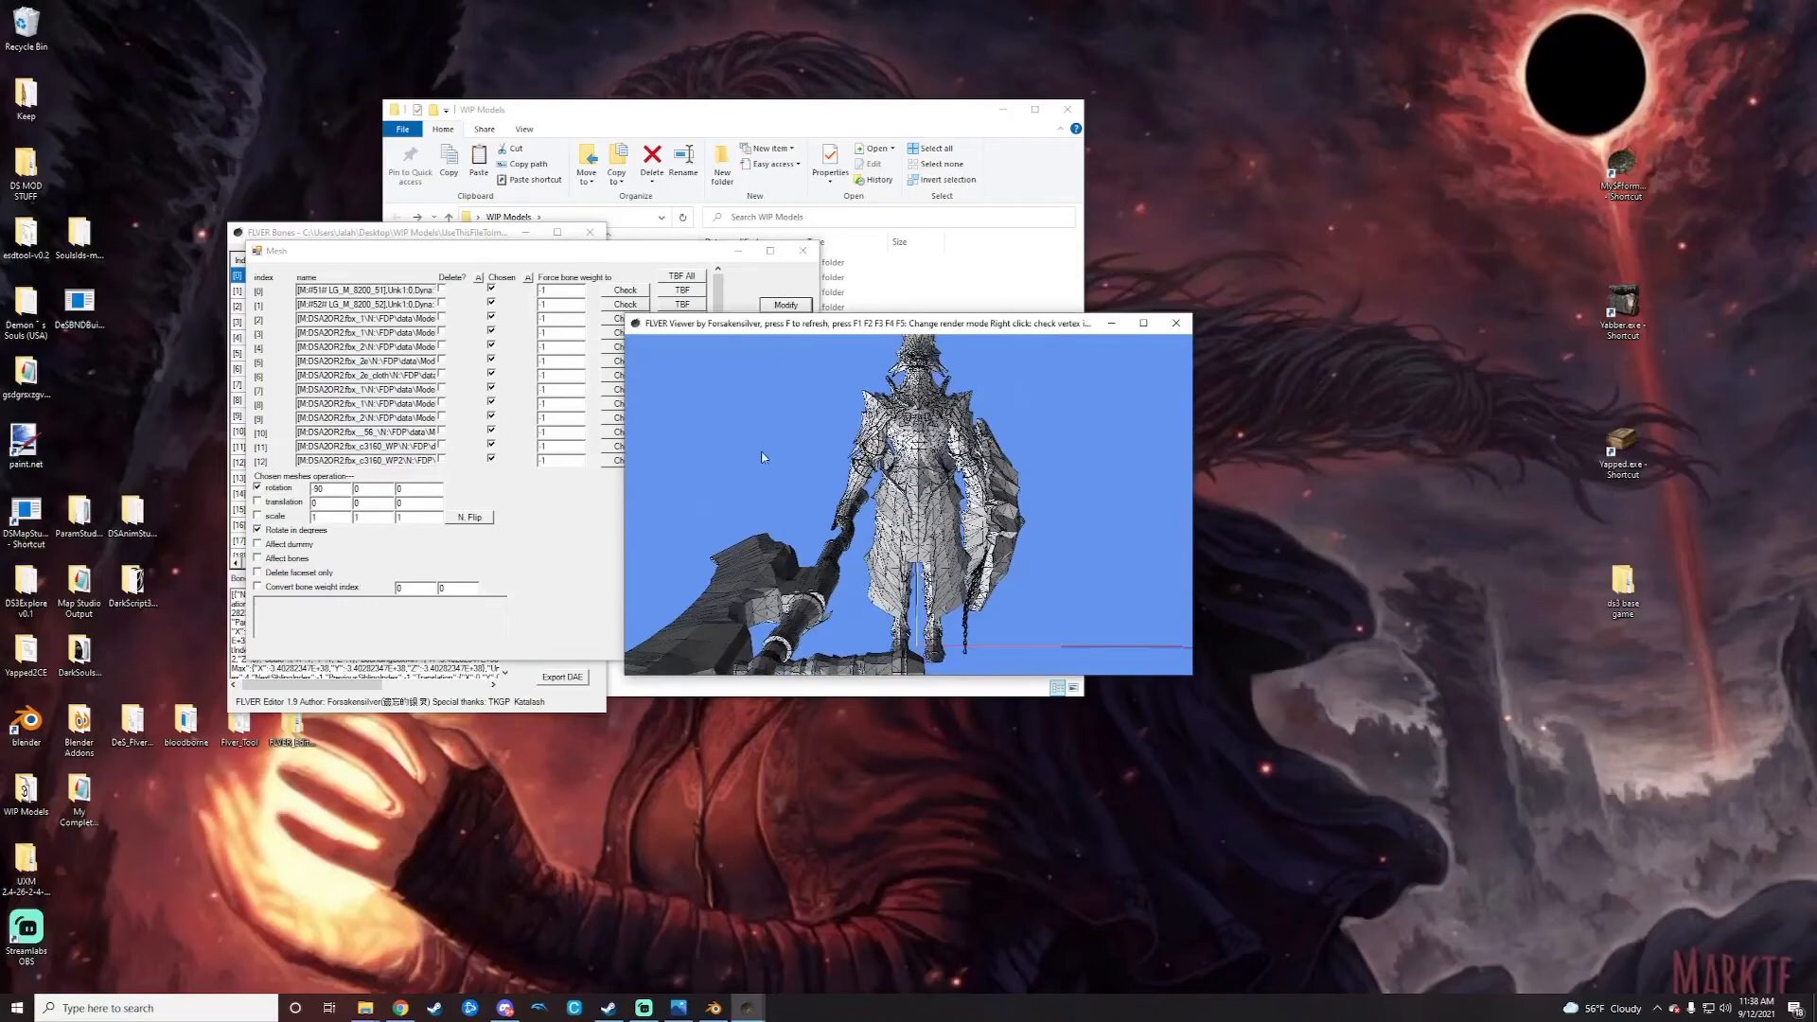
{"action": "mouse_move", "coordinate": [801, 454]}
{"action": "left_mouse_down"}
{"action": "mouse_move", "coordinate": [856, 441]}
{"action": "mouse_move", "coordinate": [729, 441]}
{"action": "mouse_move", "coordinate": [856, 447]}
{"action": "mouse_move", "coordinate": [802, 456]}
{"action": "left_mouse_up"}
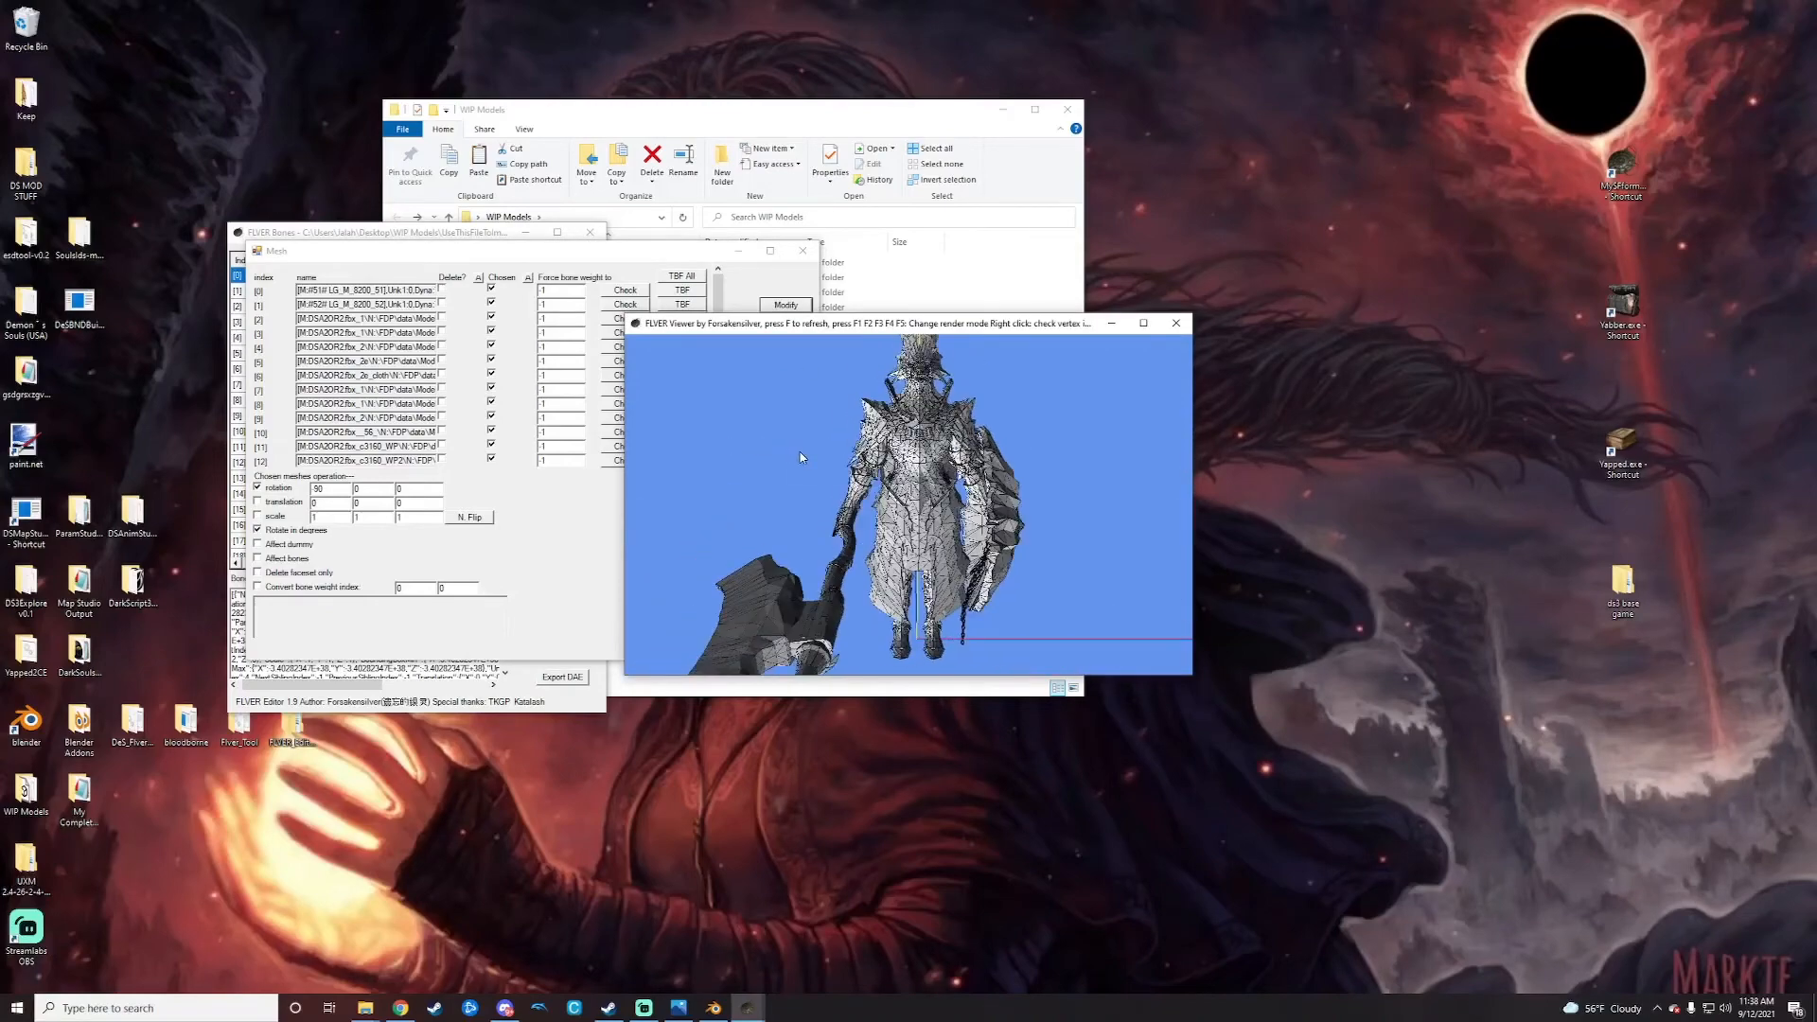
{"action": "middle_click_drag", "start_coordinate": [802, 456], "coordinate": [807, 446]}
{"action": "middle_click_drag", "start_coordinate": [956, 460], "coordinate": [887, 479]}
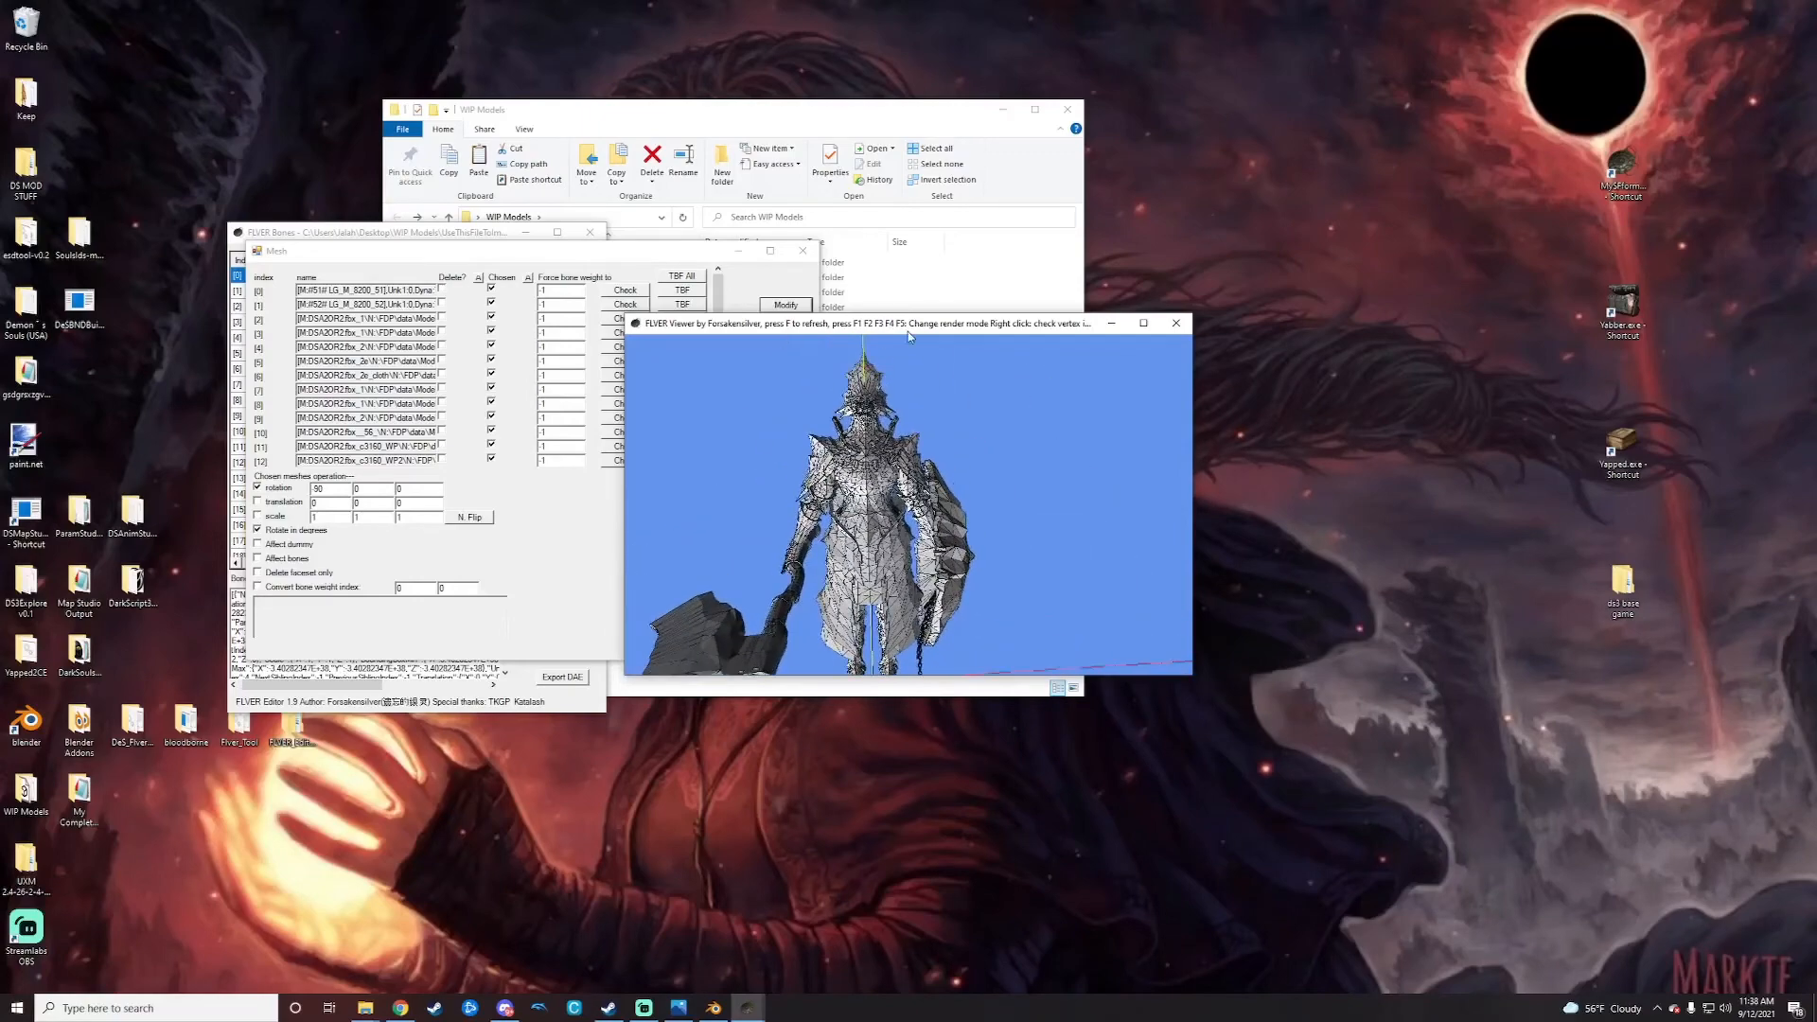
{"action": "left_click_drag", "start_coordinate": [909, 335], "coordinate": [1122, 265]}
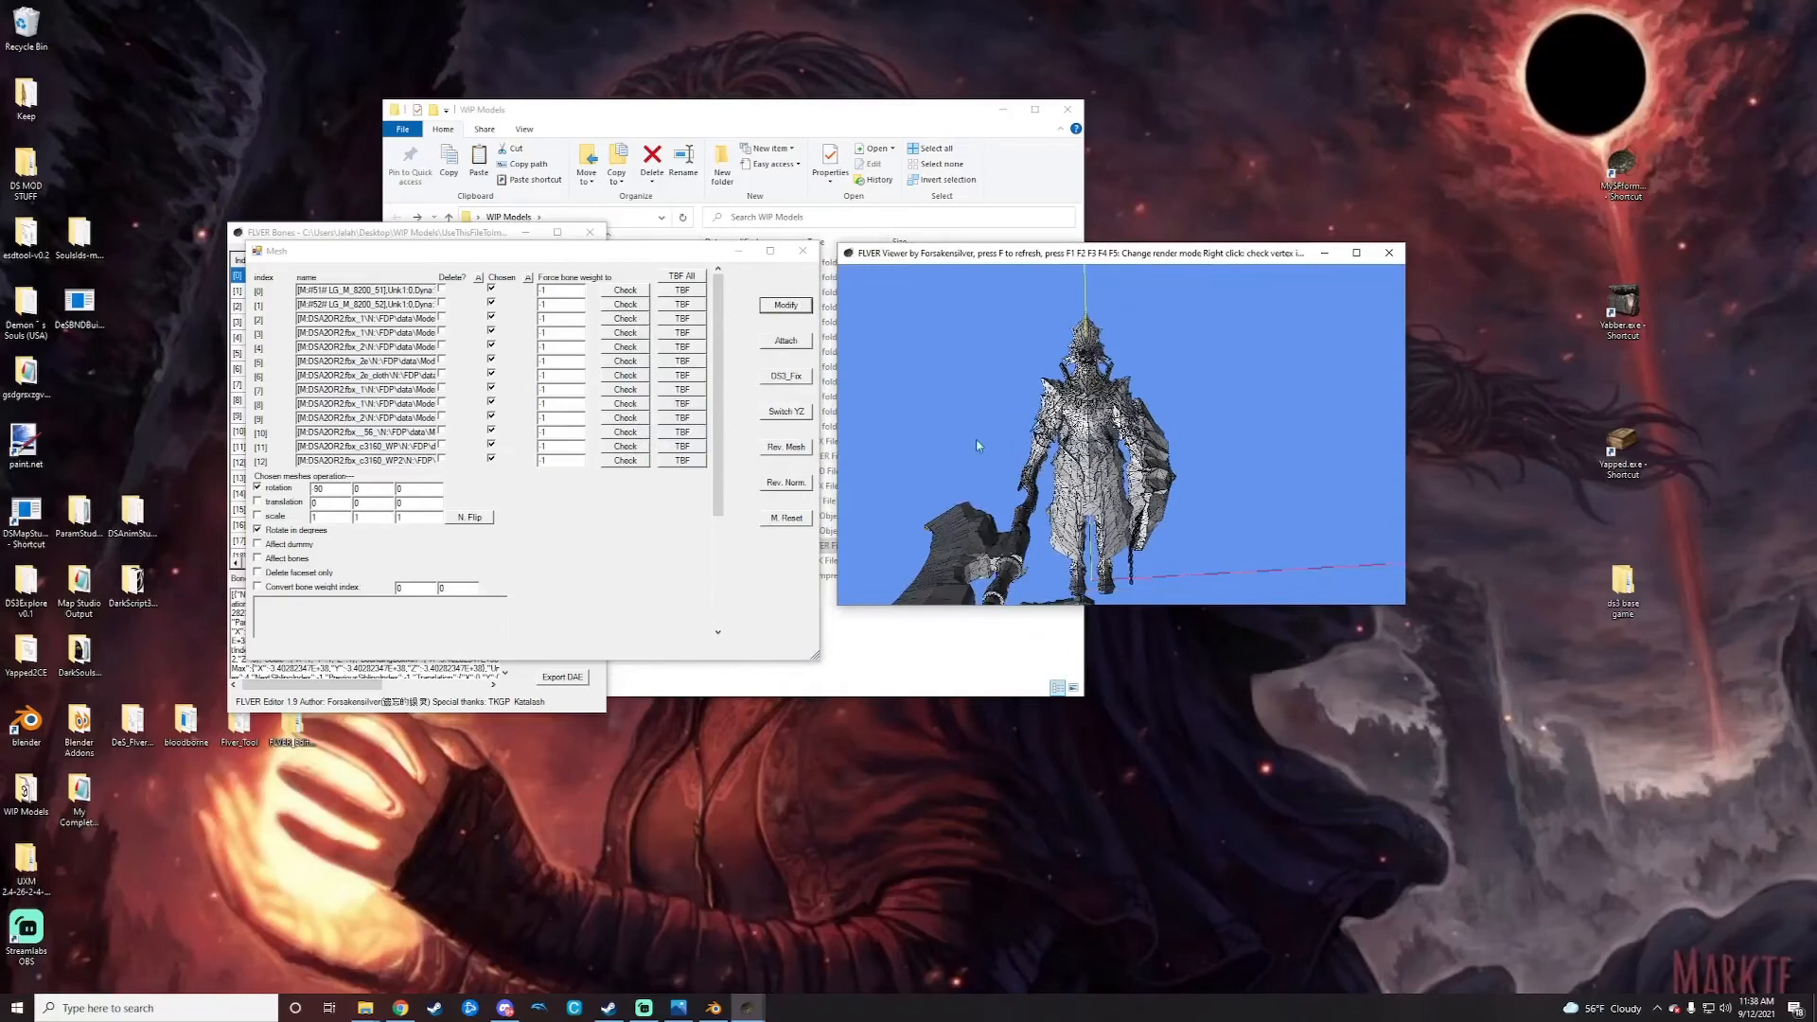
{"action": "left_click_drag", "start_coordinate": [979, 394], "coordinate": [900, 378]}
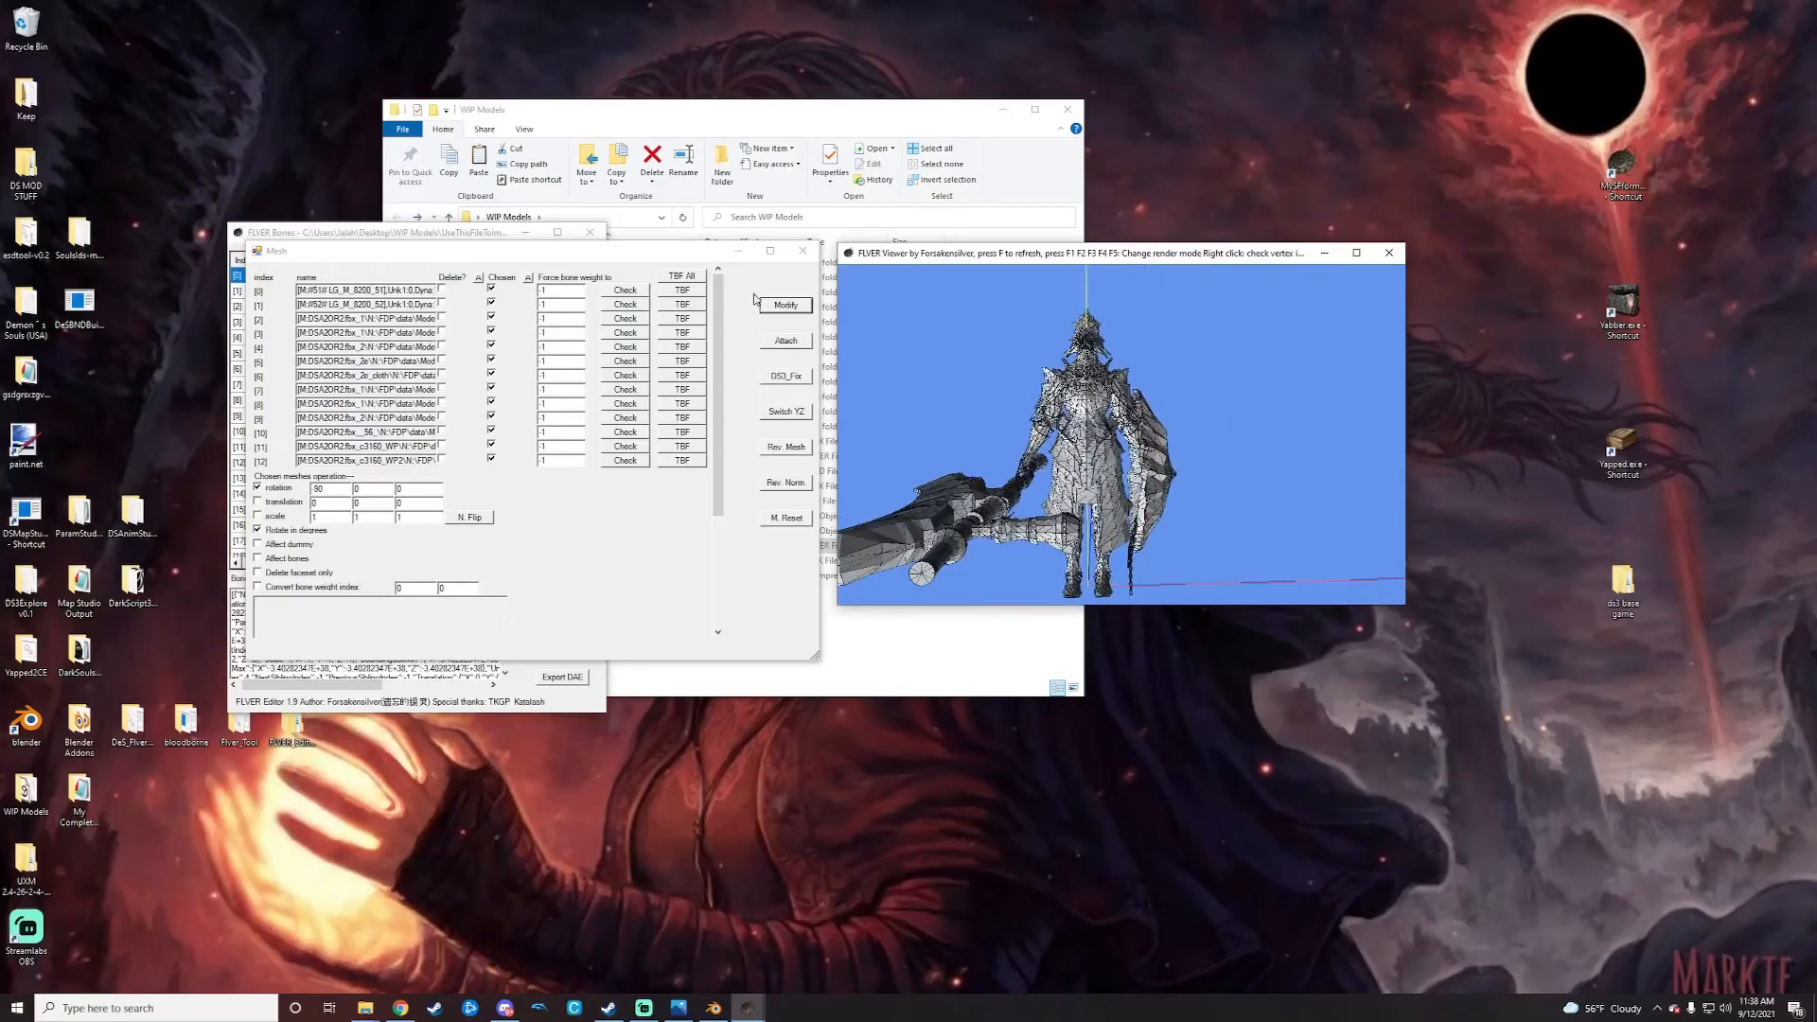
Step: Save the modified import template FLVER and close its FLVER Editor and viewer windows
{"action": "left_click", "coordinate": [793, 256]}
{"action": "left_click", "coordinate": [563, 286]}
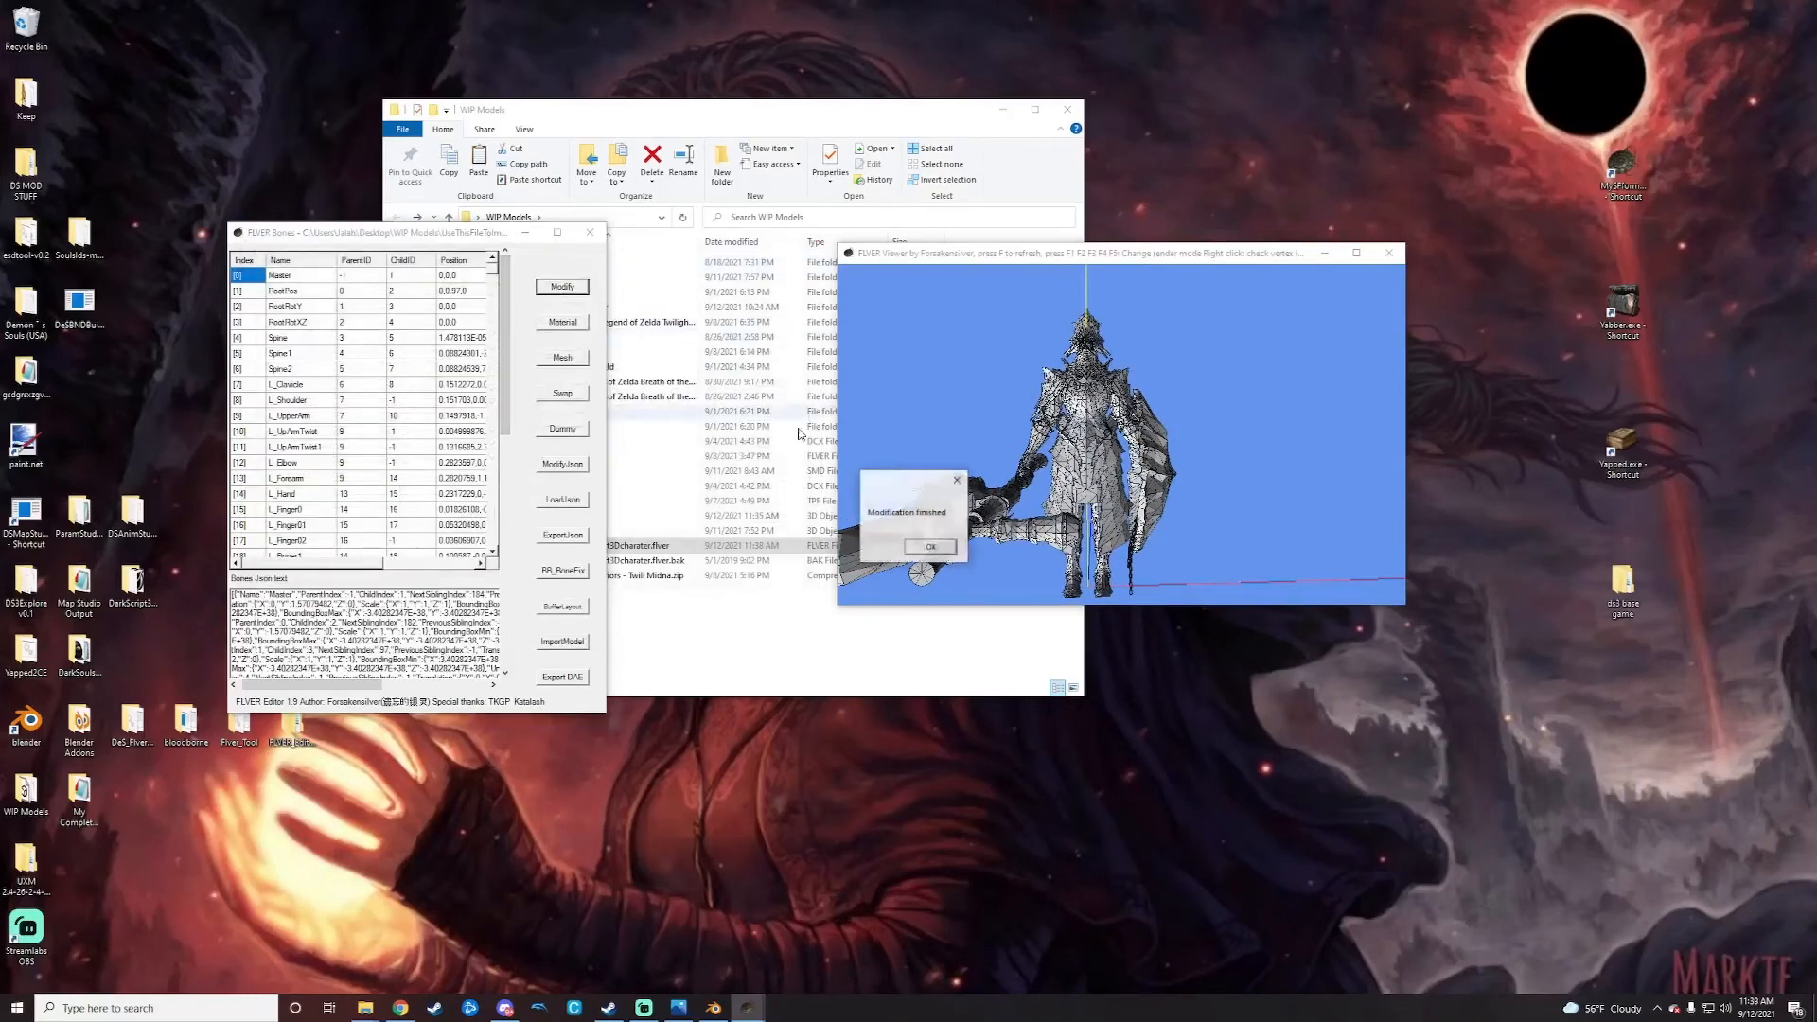
{"action": "left_click", "coordinate": [931, 548]}
{"action": "left_click", "coordinate": [589, 232]}
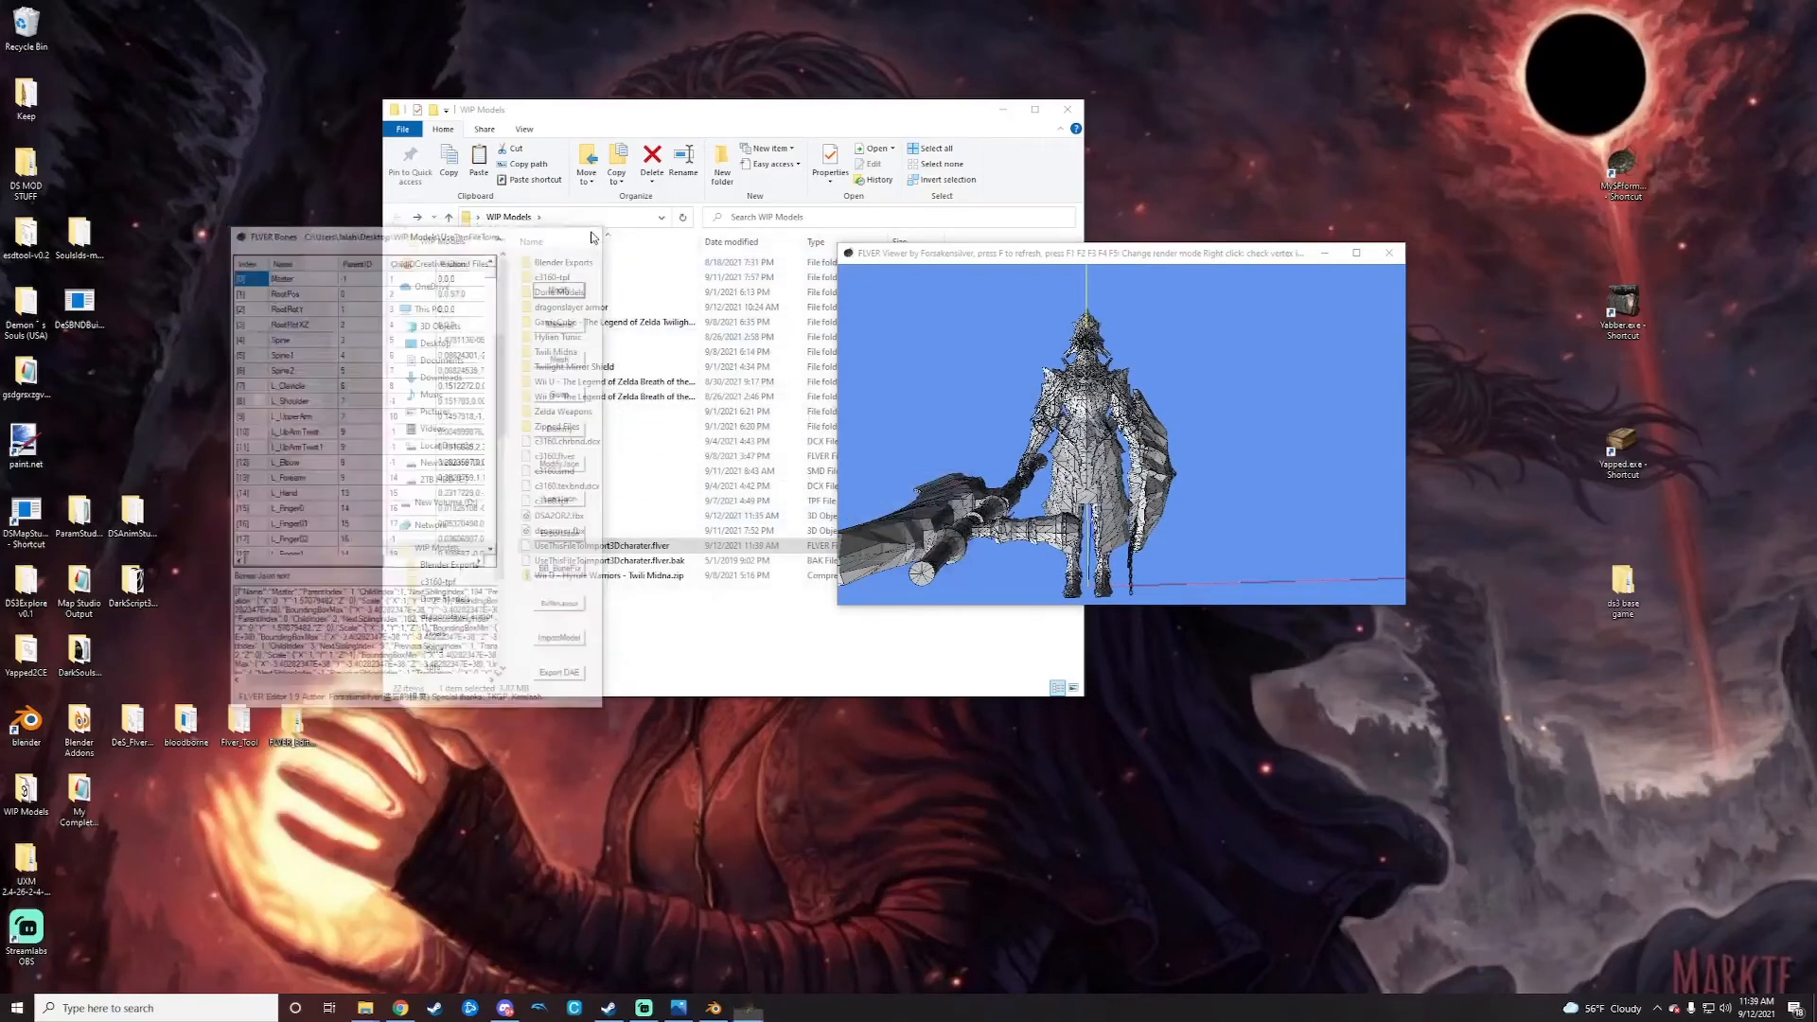
{"action": "left_click", "coordinate": [1389, 252]}
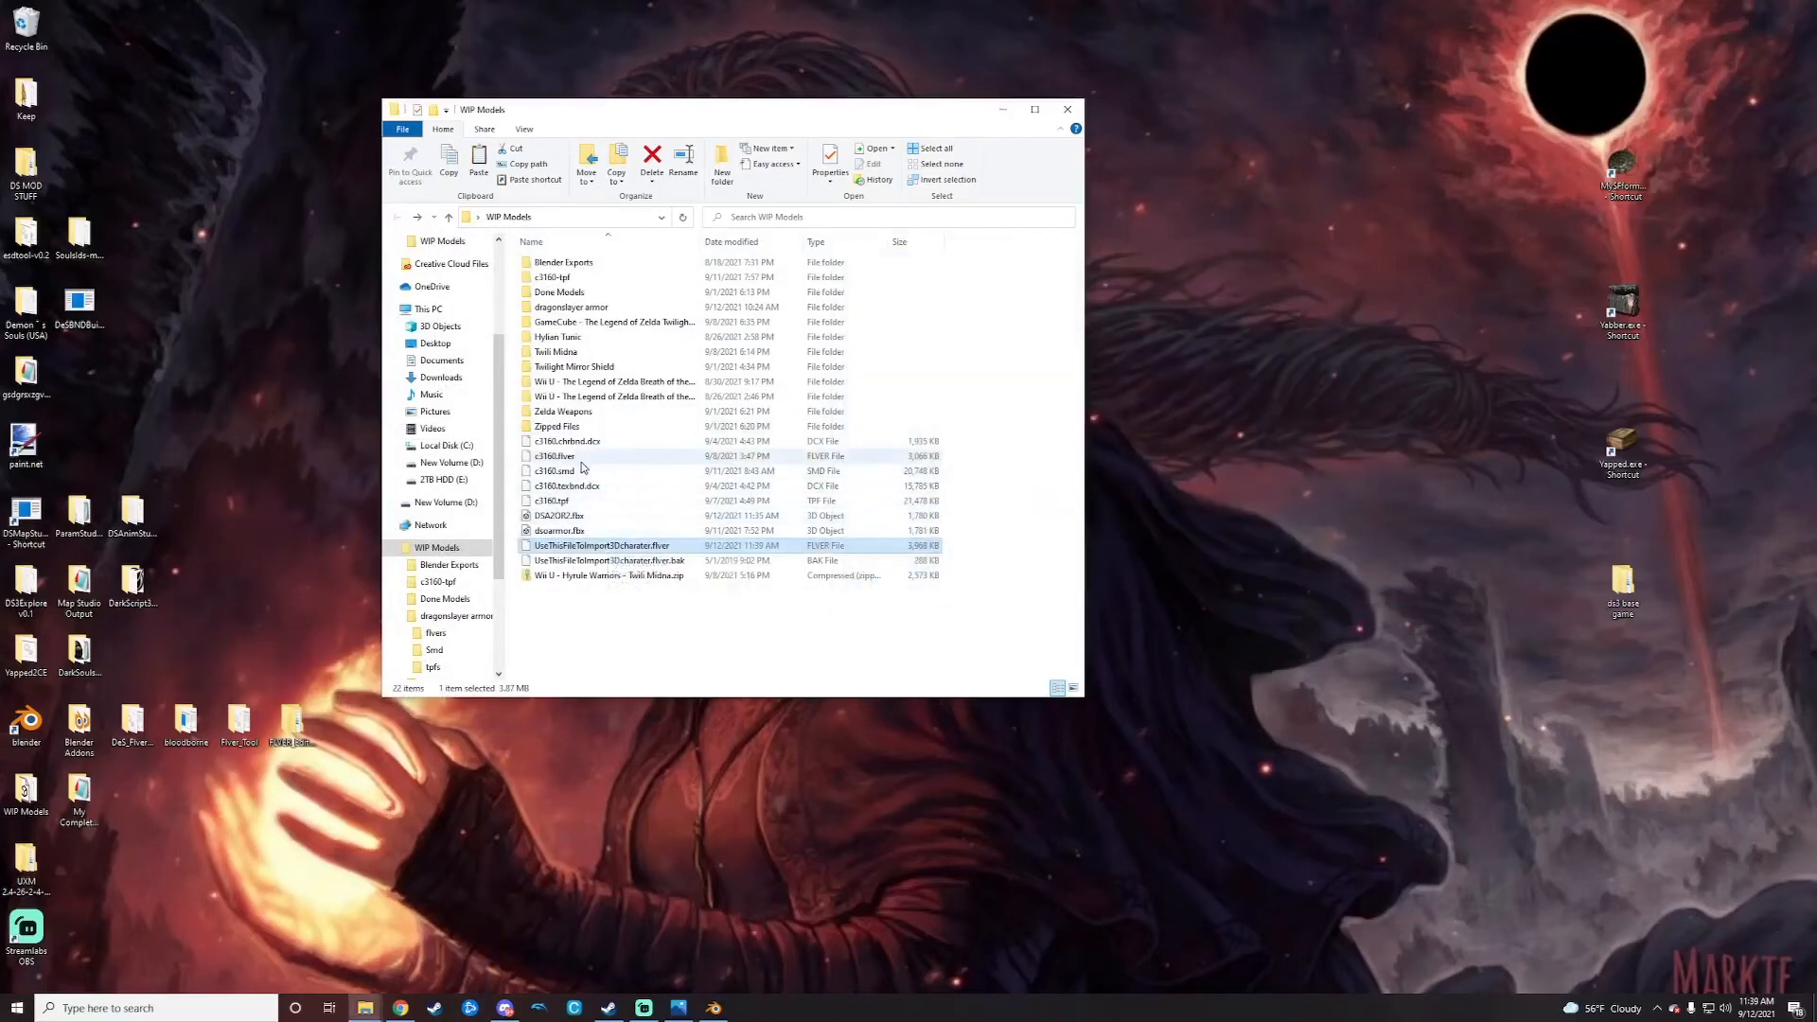
Step: Open c3160.flver in FLVER Editor, enlarge the viewer around the whole model, and place the bones window beside it
{"action": "left_click_drag", "start_coordinate": [568, 456], "coordinate": [1621, 182]}
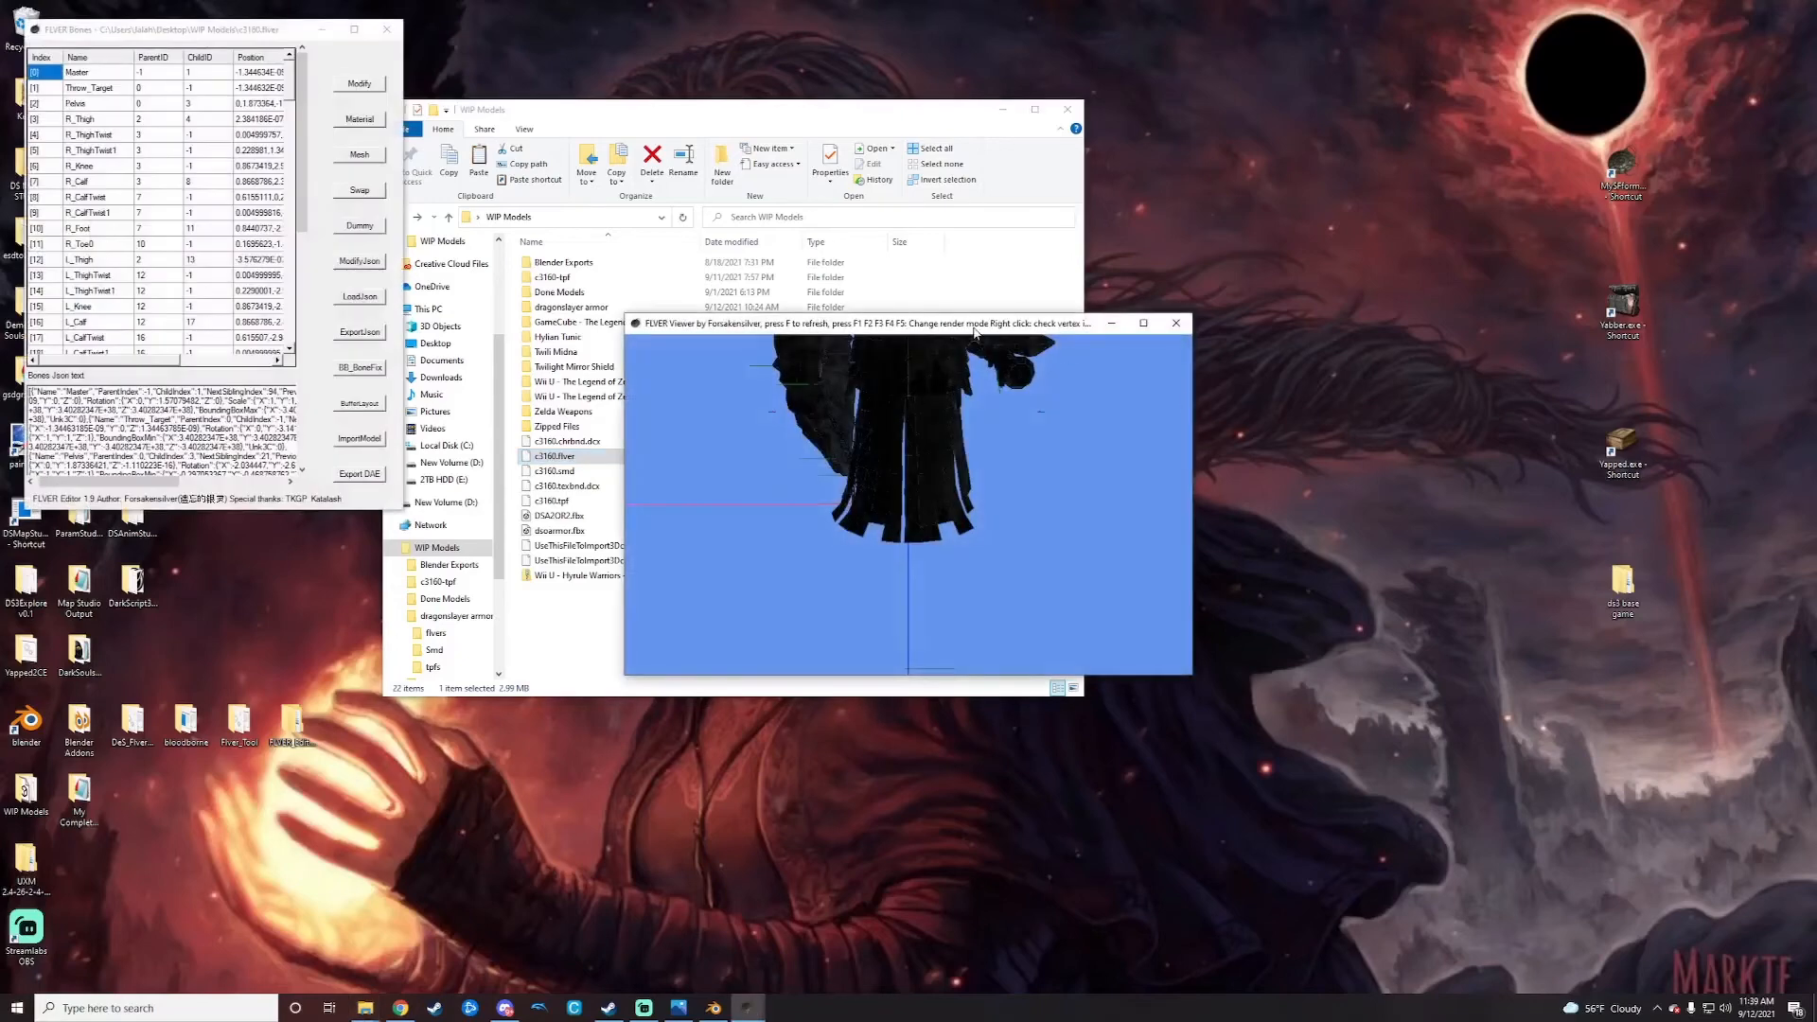
{"action": "left_click_drag", "start_coordinate": [972, 327], "coordinate": [1106, 214]}
{"action": "left_click_drag", "start_coordinate": [1323, 564], "coordinate": [1369, 641]}
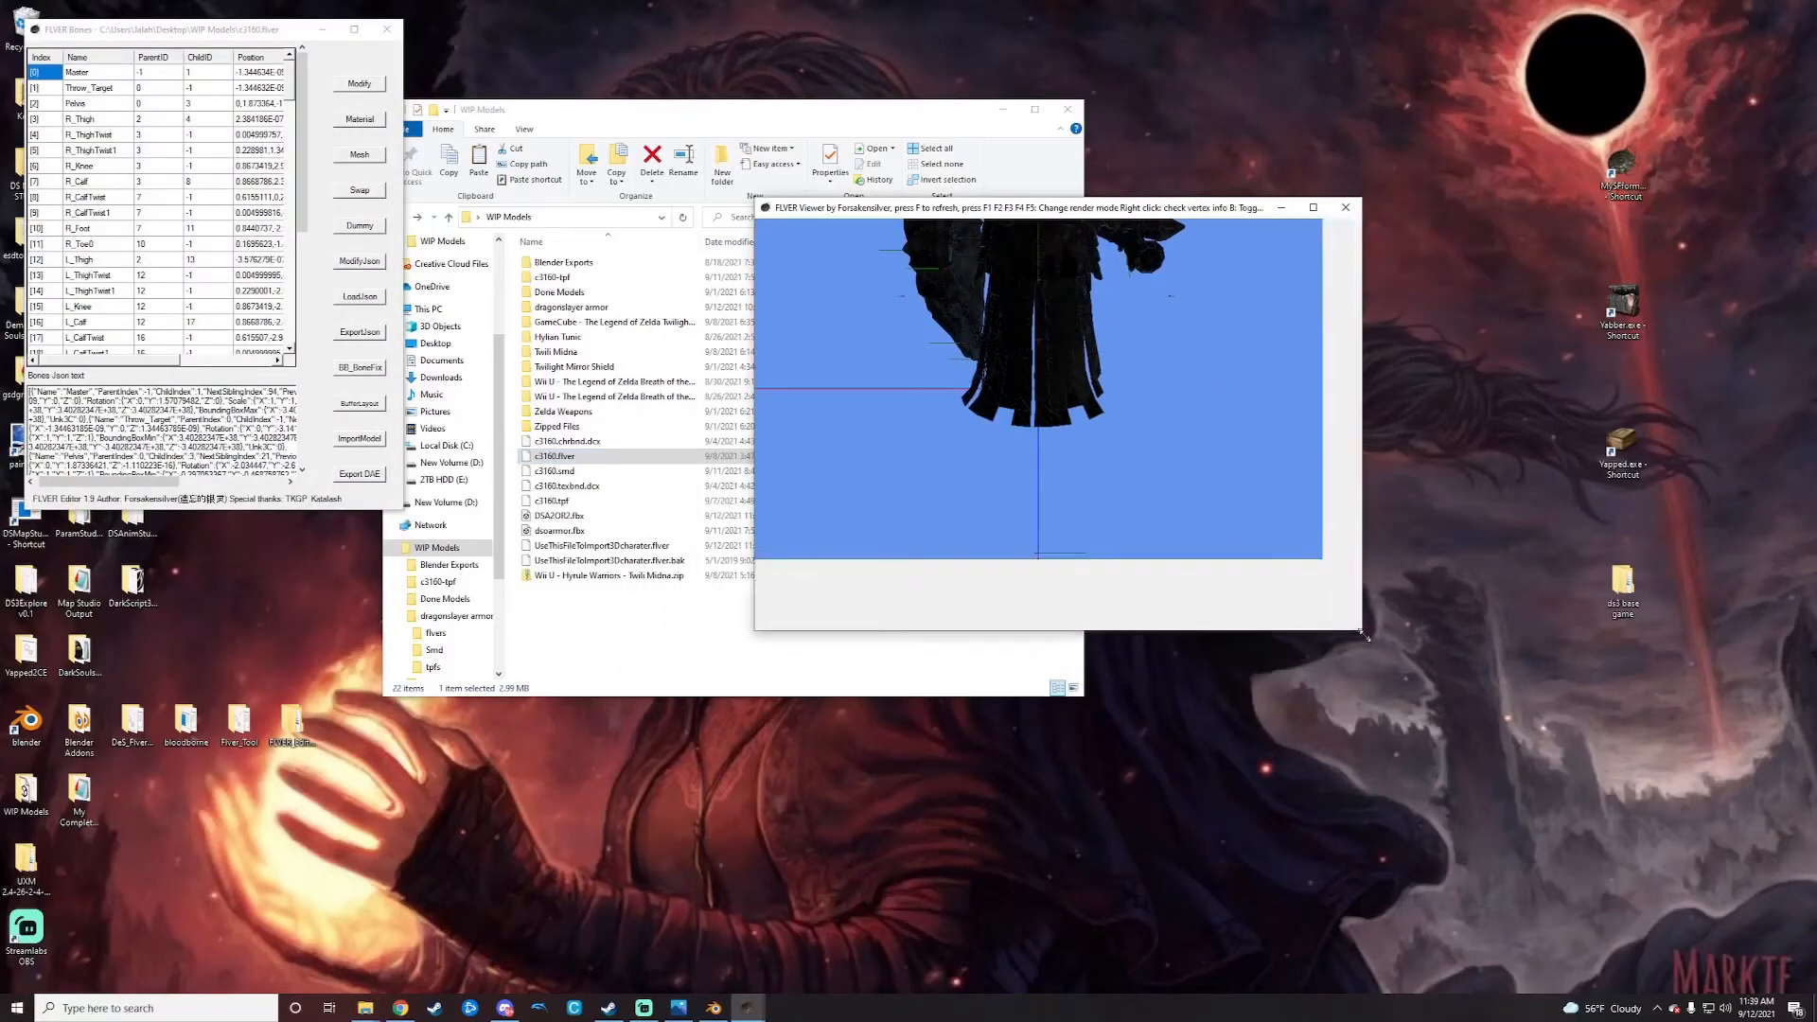
{"action": "mouse_move", "coordinate": [1162, 396]}
{"action": "left_mouse_down"}
{"action": "mouse_move", "coordinate": [1189, 402]}
{"action": "mouse_move", "coordinate": [1115, 464]}
{"action": "mouse_move", "coordinate": [1064, 396]}
{"action": "mouse_move", "coordinate": [998, 362]}
{"action": "mouse_move", "coordinate": [1138, 404]}
{"action": "left_mouse_up"}
{"action": "scroll", "coordinate": [1137, 409], "scroll_direction": "down", "scroll_amount": 2}
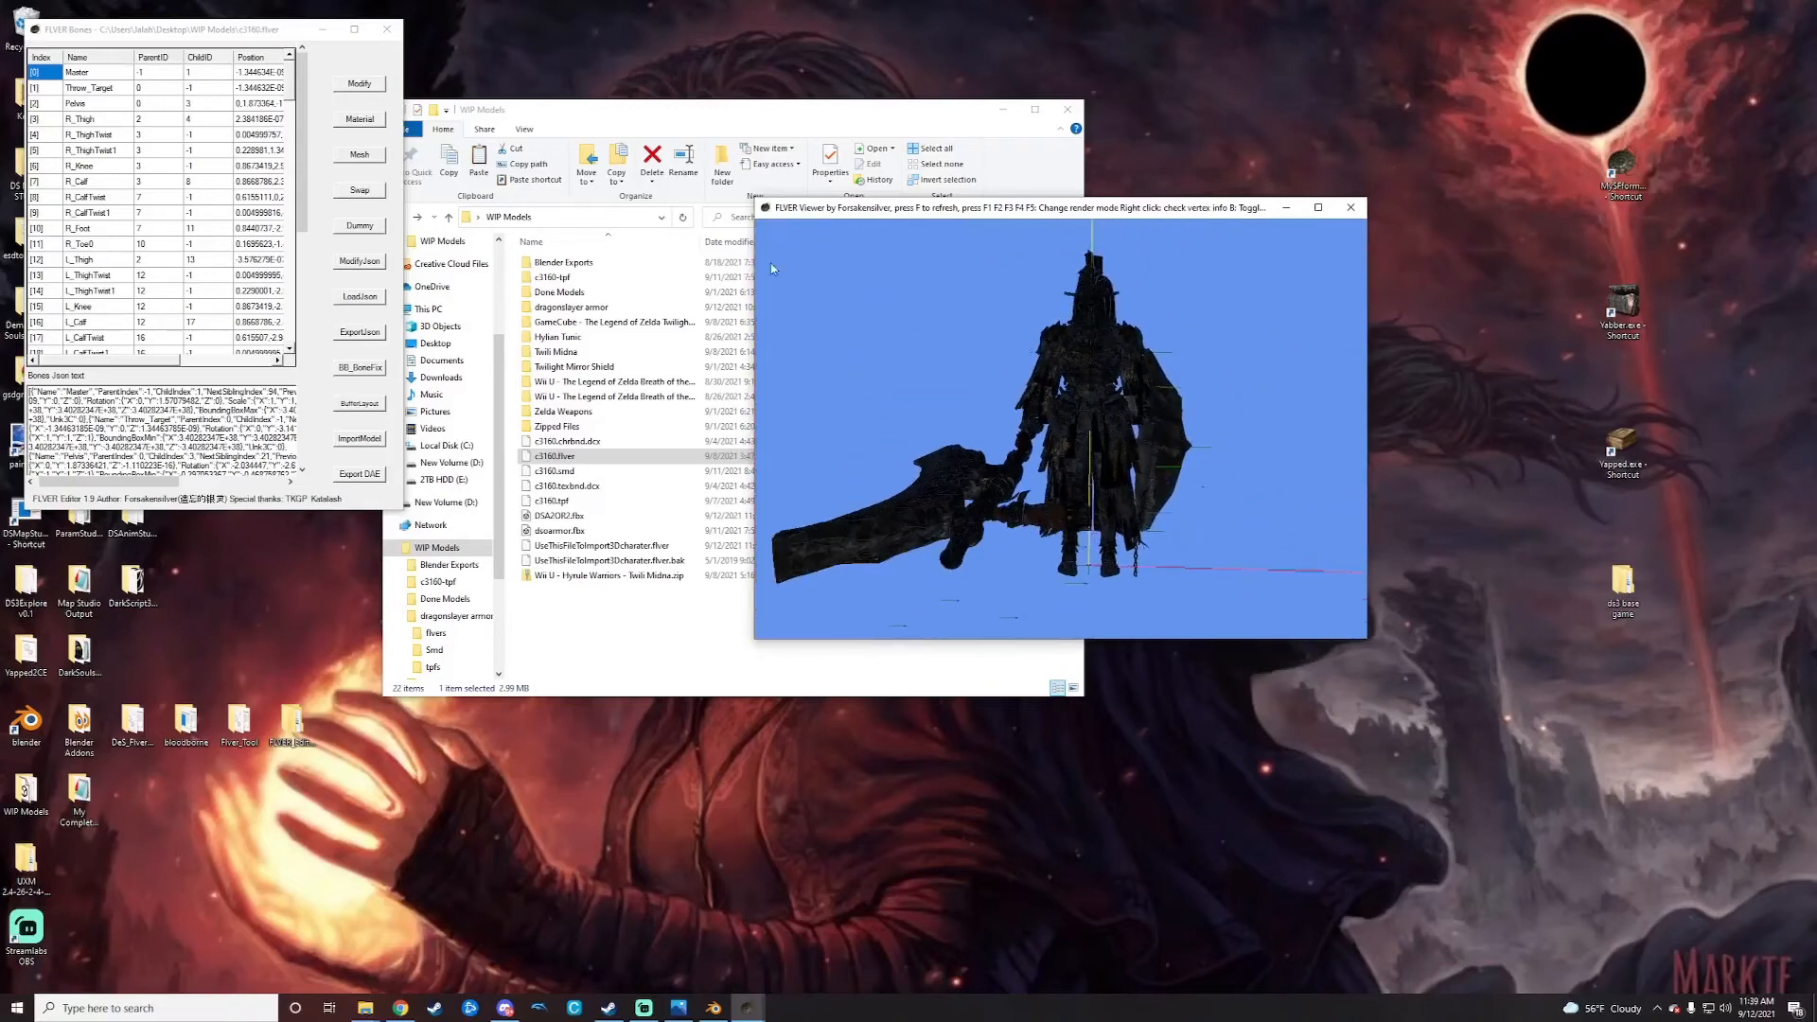
{"action": "left_click_drag", "start_coordinate": [229, 31], "coordinate": [555, 199]}
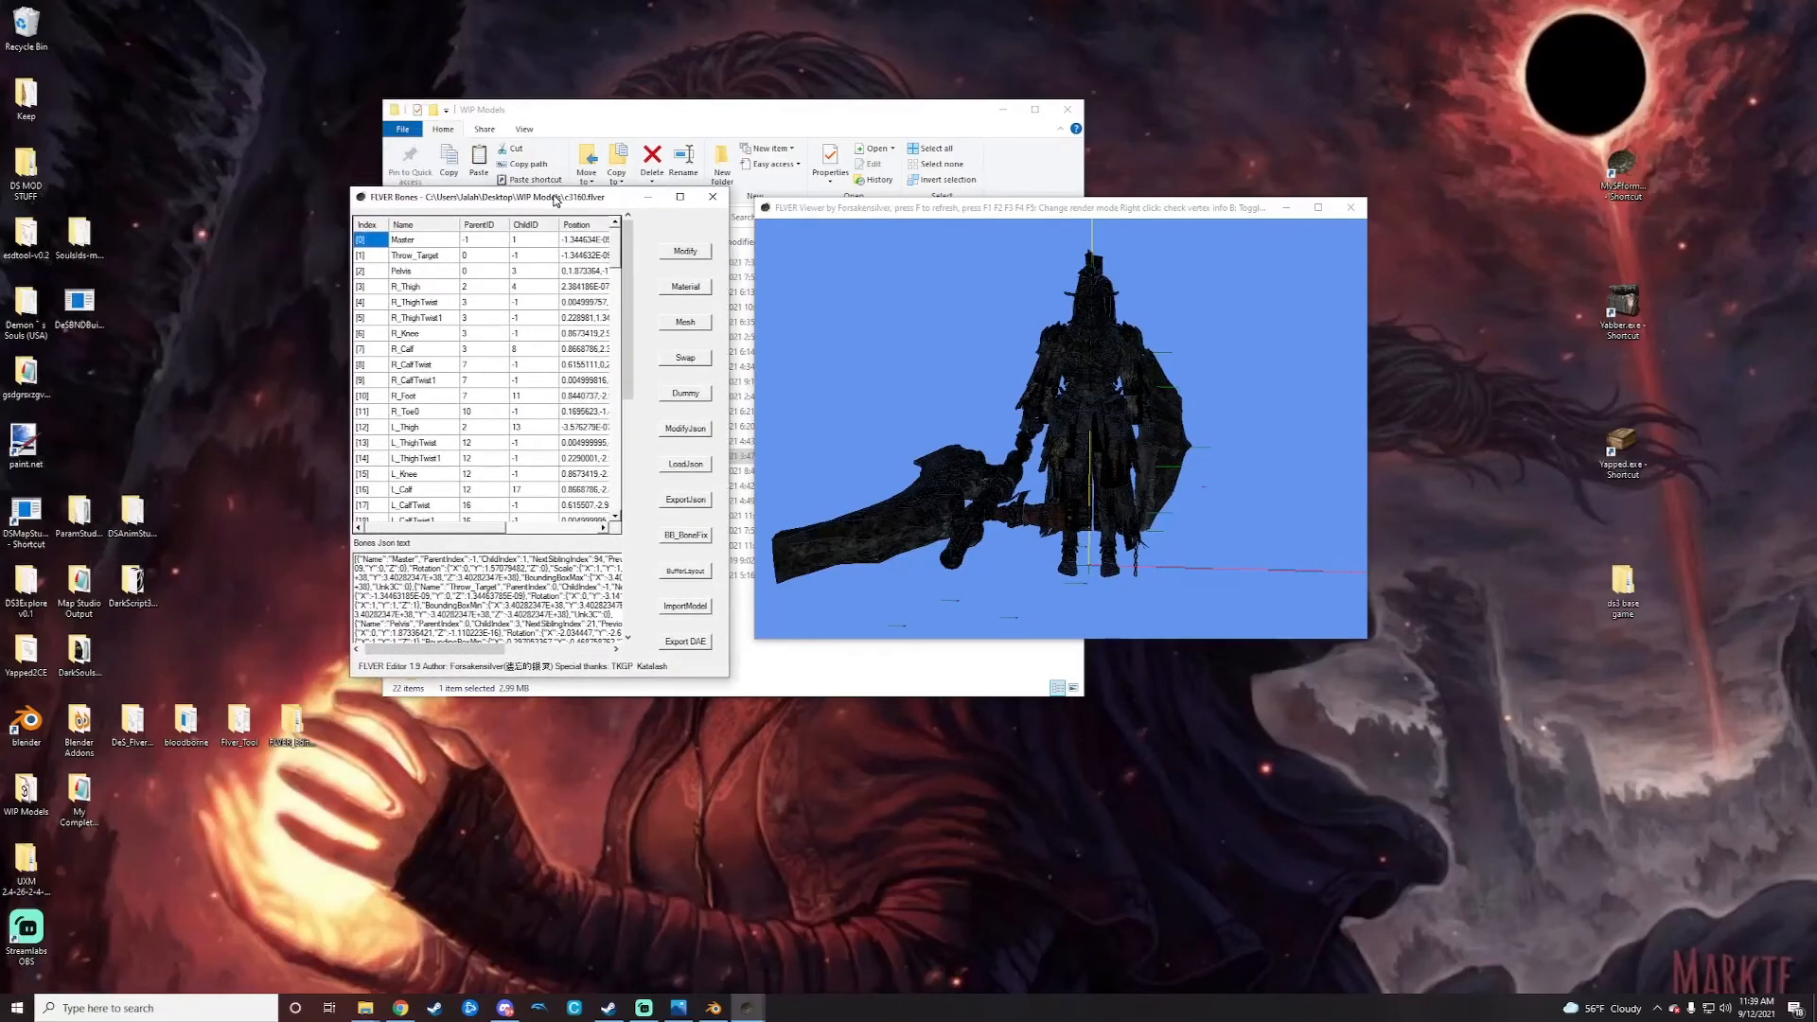
Step: Attach UseThisFileToImport3Dcharater.flver to the c3160 meshes and apply the modification
{"action": "left_click", "coordinate": [686, 324]}
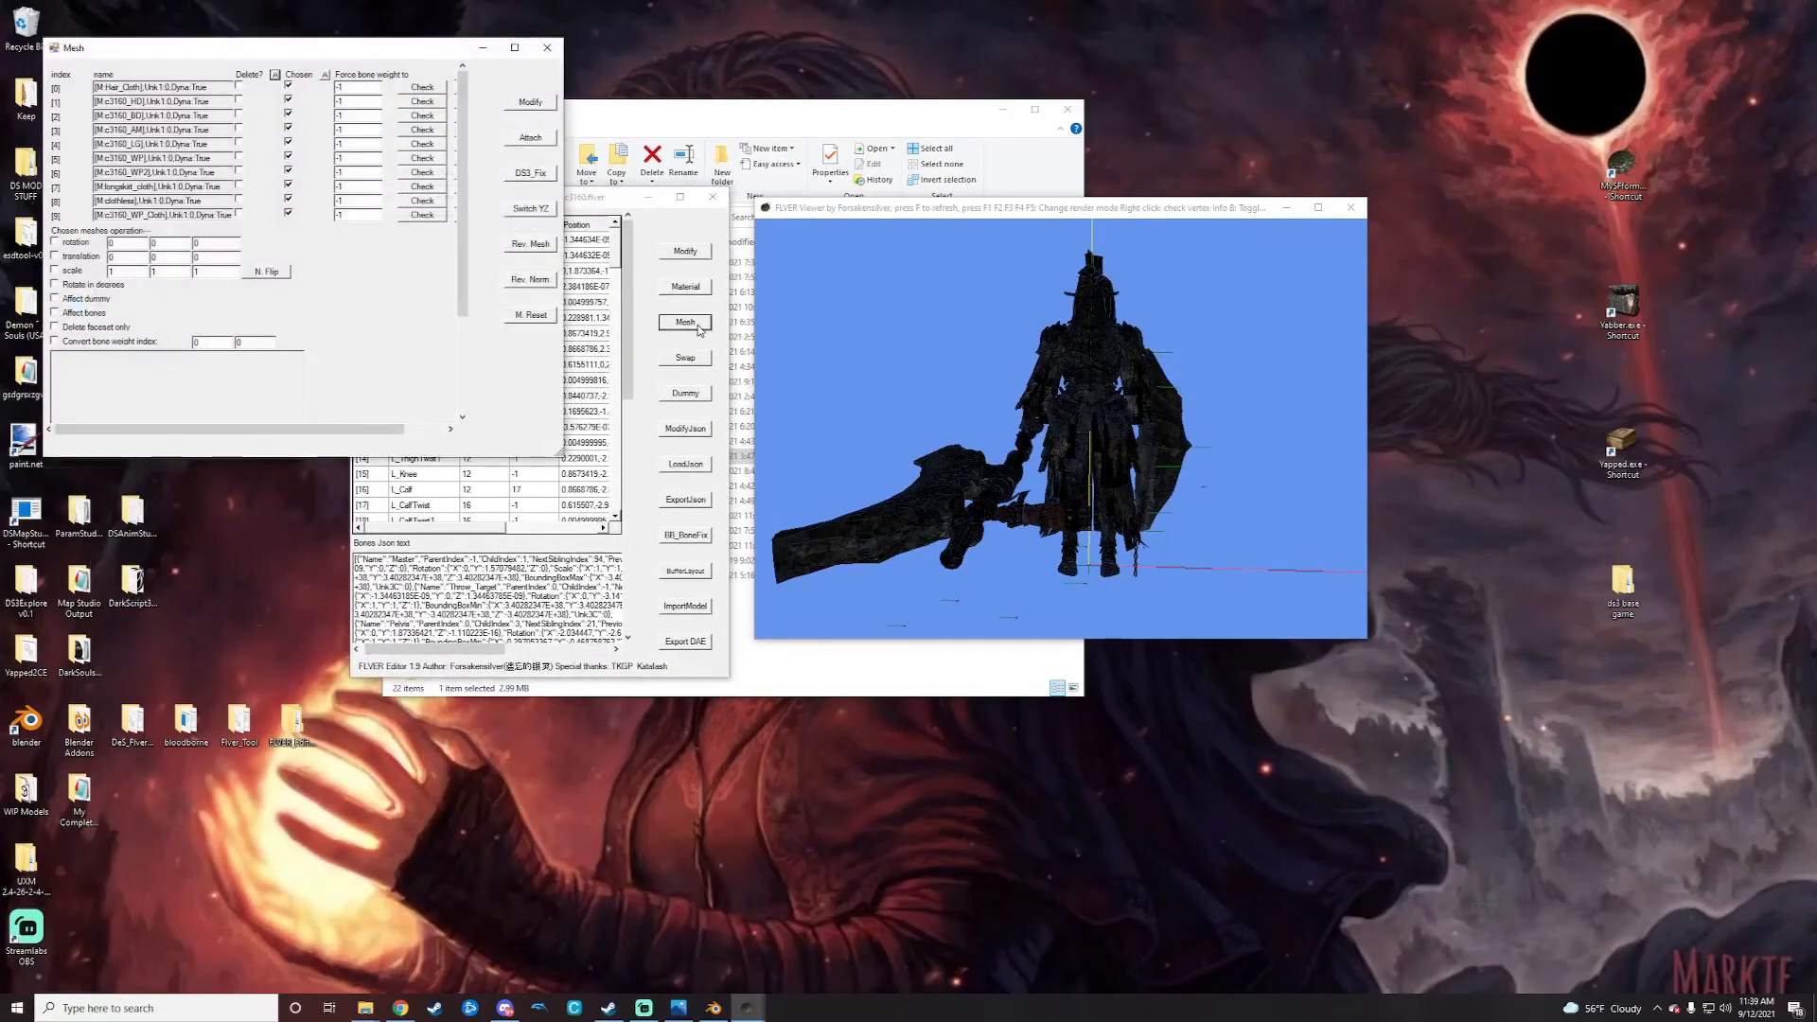
{"action": "left_click", "coordinate": [530, 137]}
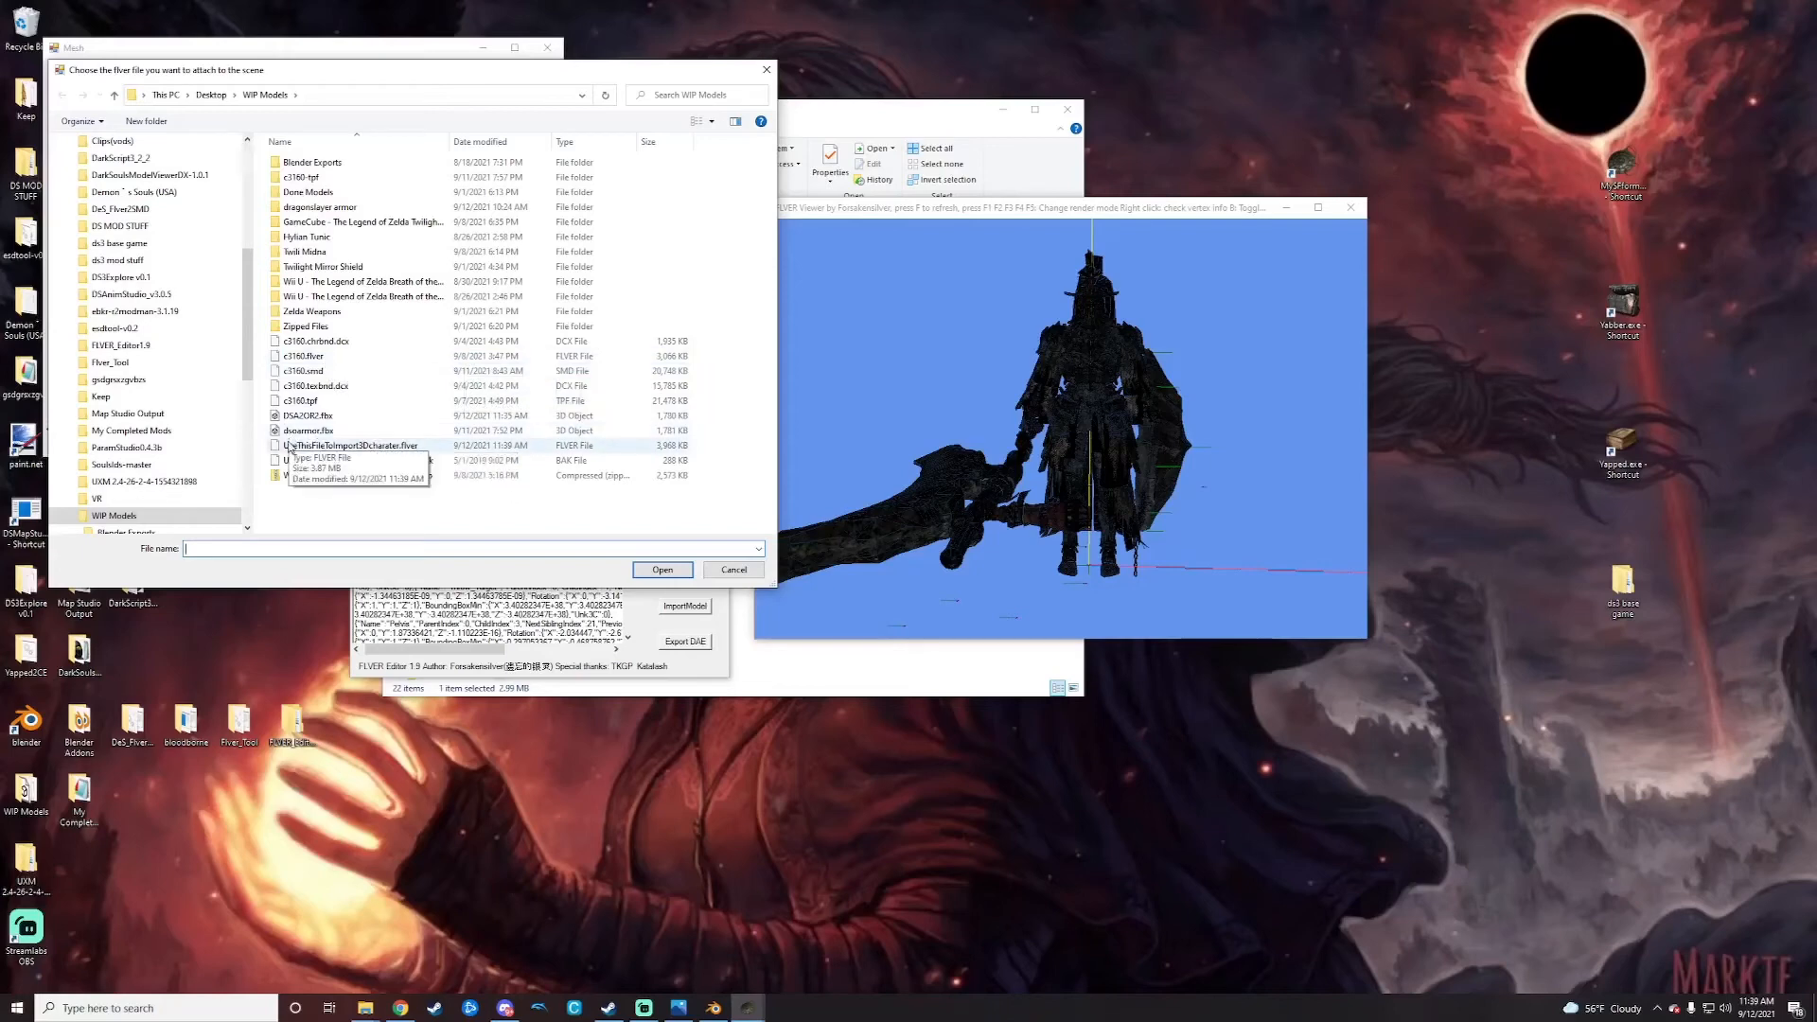
{"action": "left_click", "coordinate": [388, 449]}
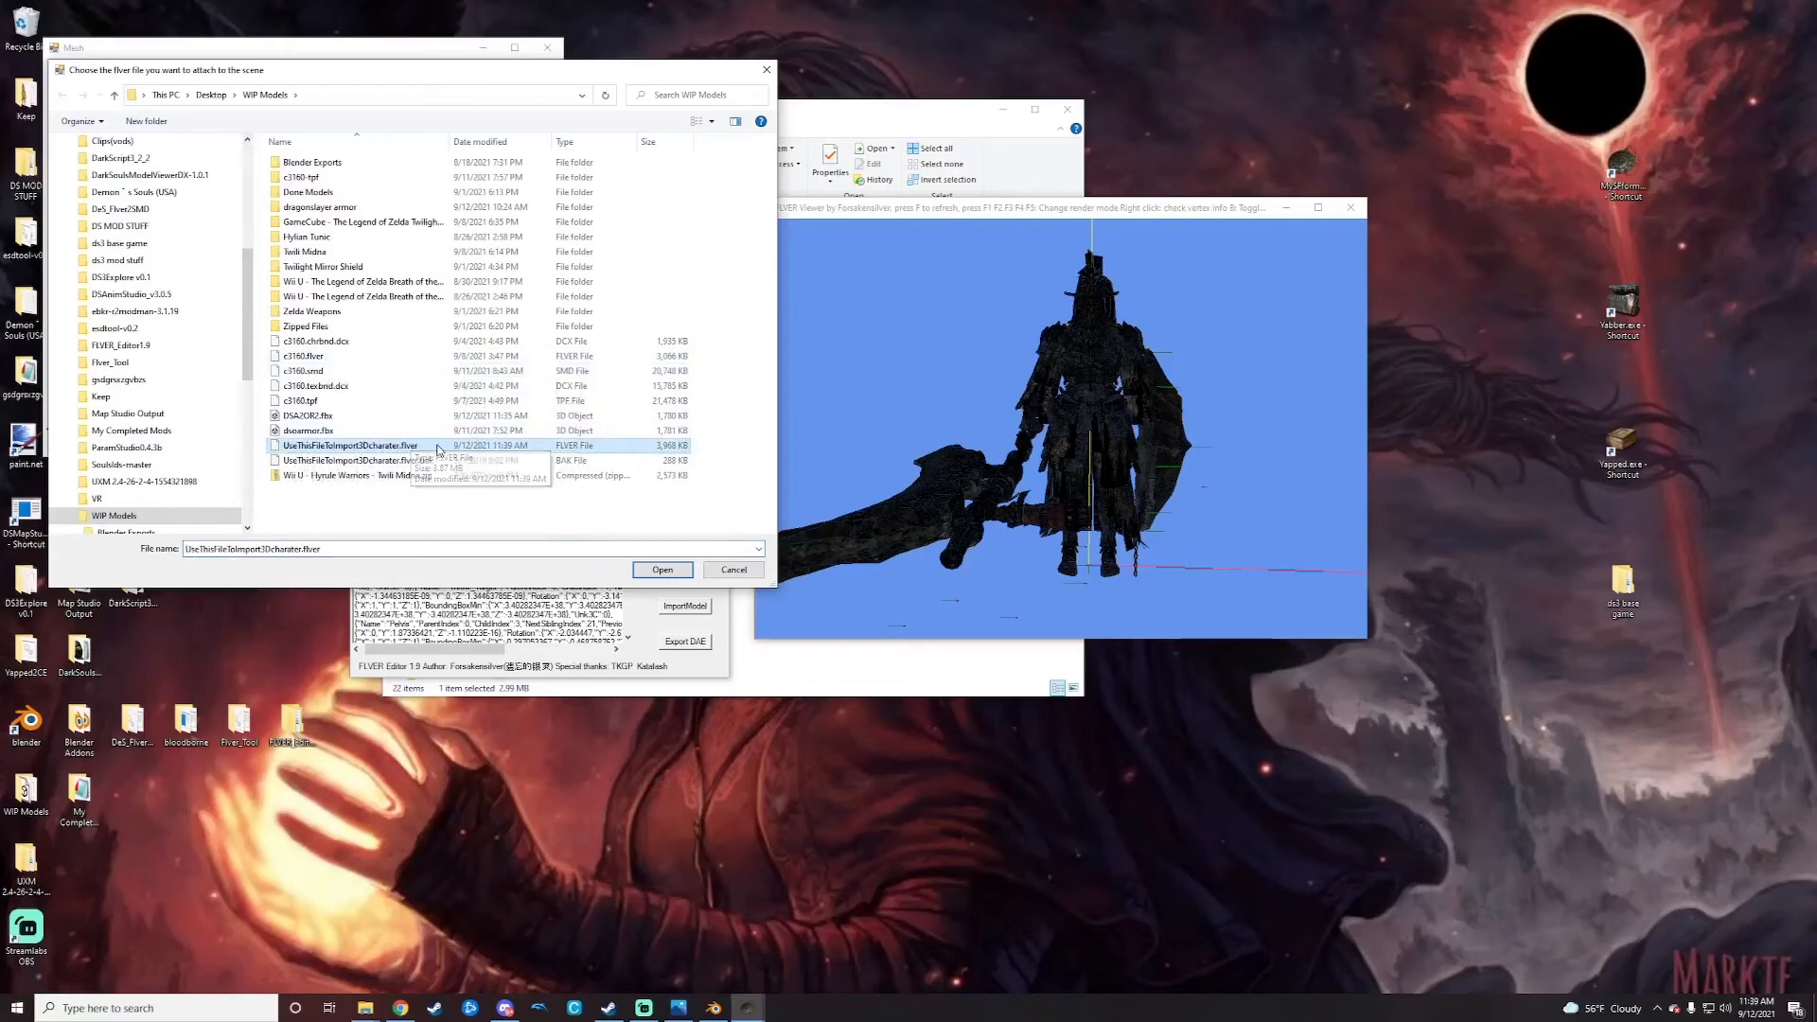
{"action": "left_click", "coordinate": [663, 569]}
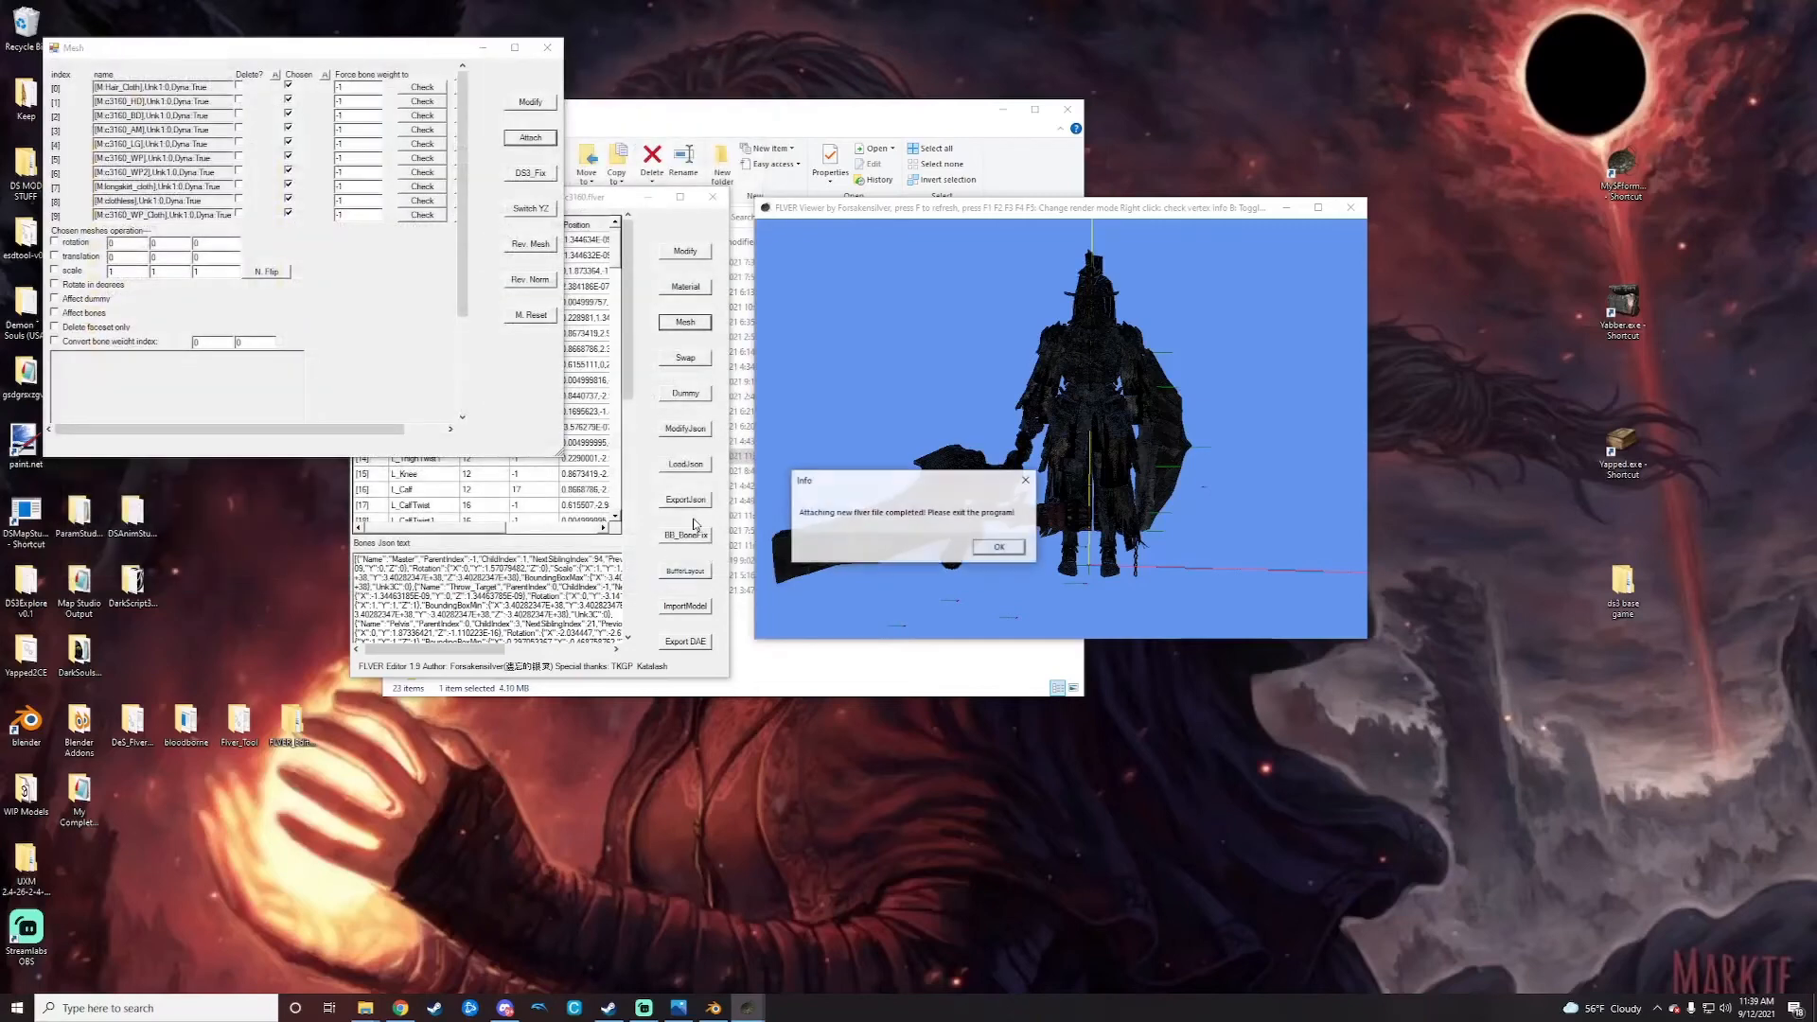
{"action": "left_click", "coordinate": [1000, 547]}
{"action": "left_click", "coordinate": [531, 102]}
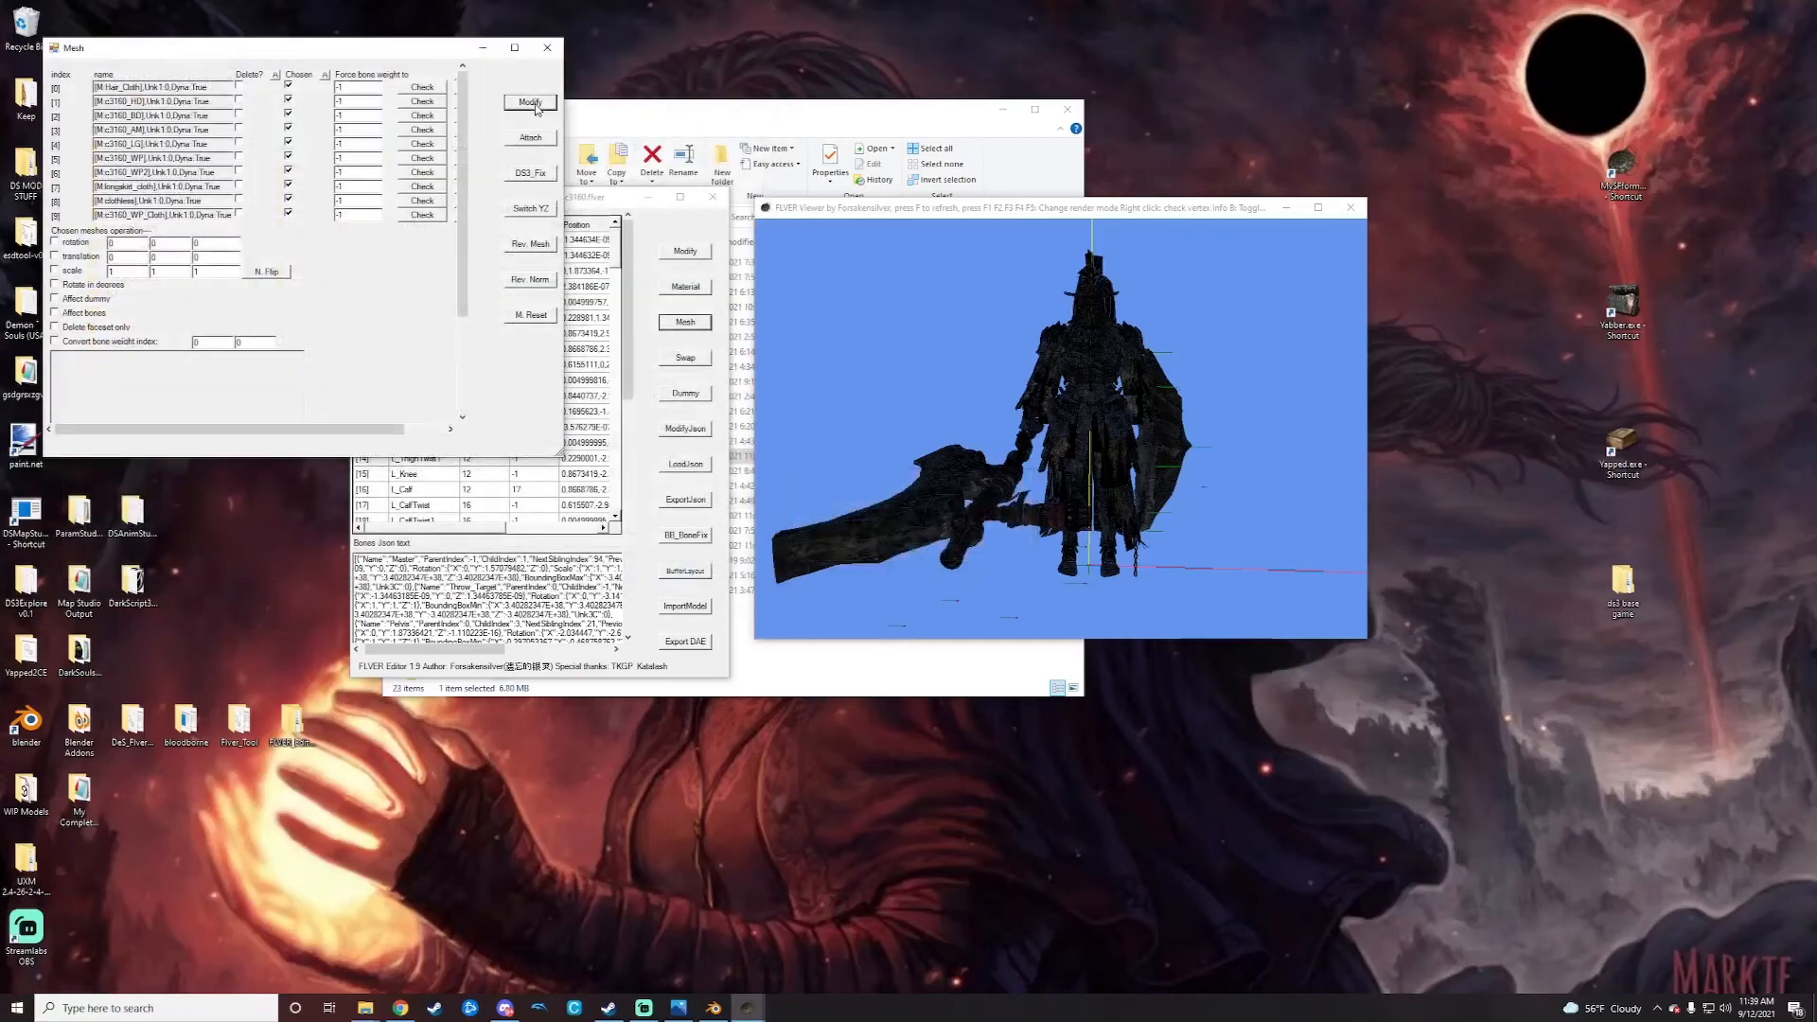
{"action": "left_click", "coordinate": [937, 547]}
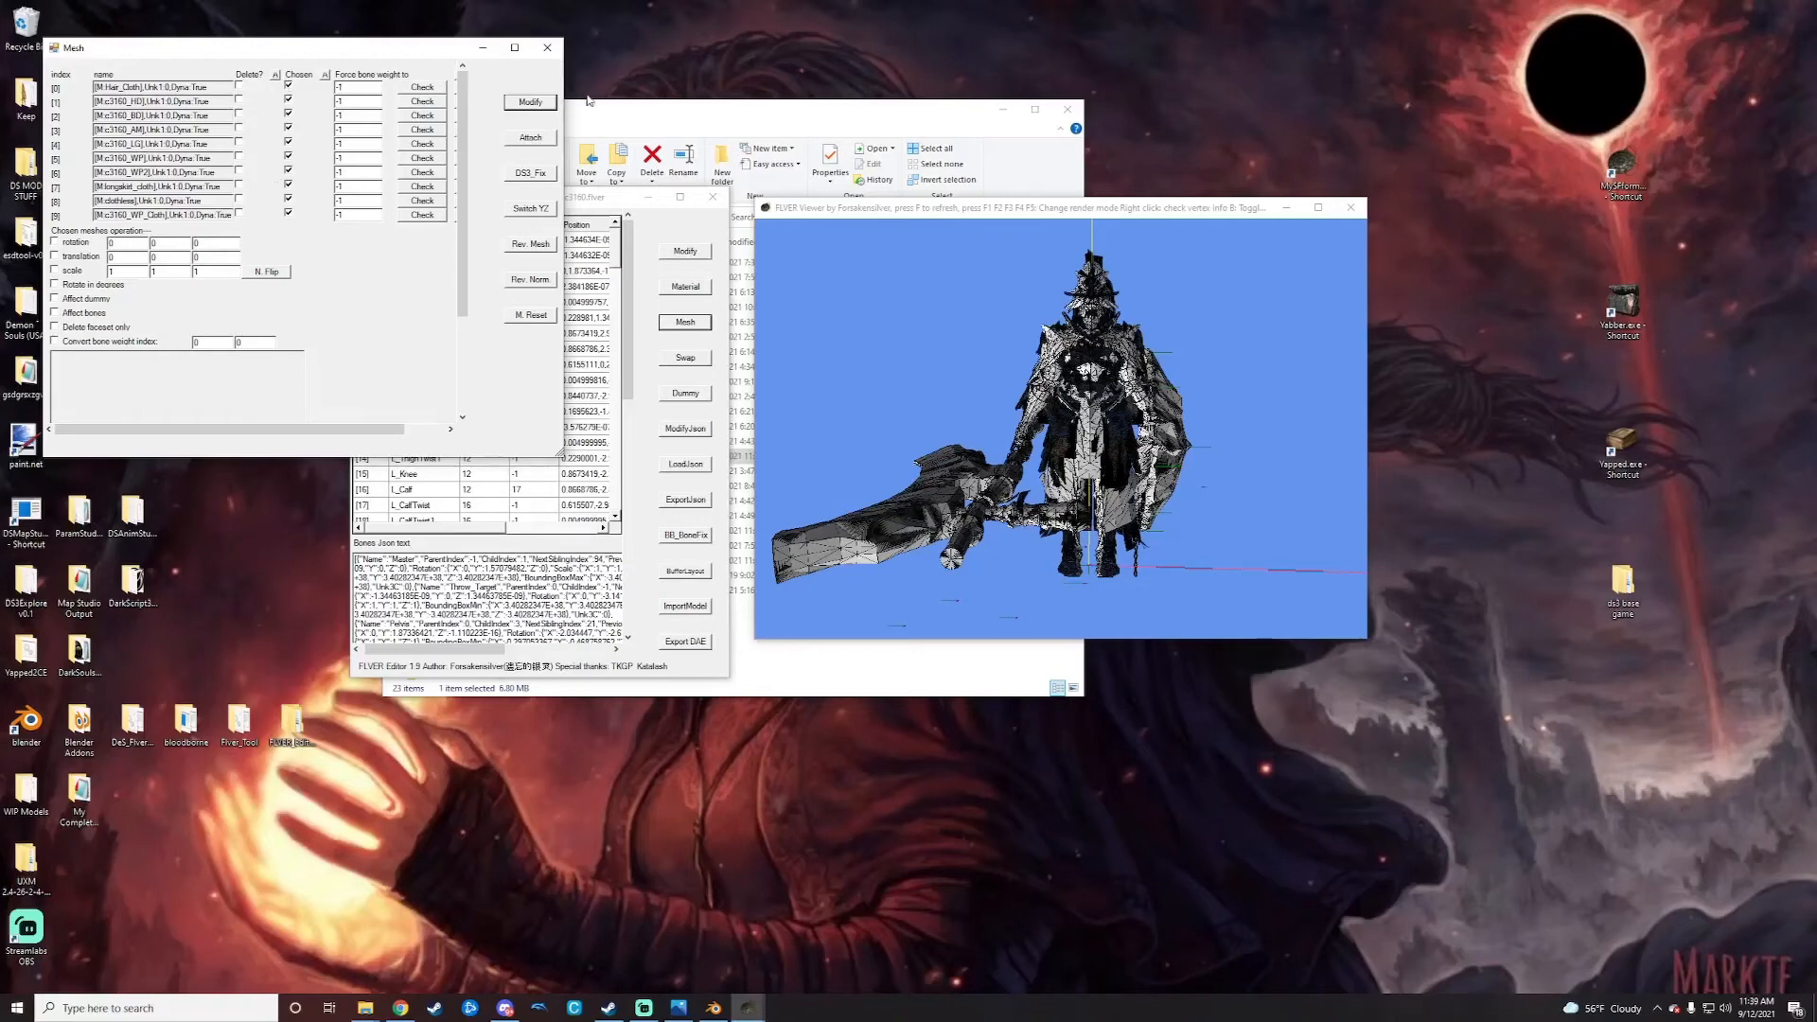
Step: Mark all of the original c3160 meshes for deletion and apply the modification
{"action": "left_click", "coordinate": [275, 74]}
{"action": "left_click", "coordinate": [533, 102]}
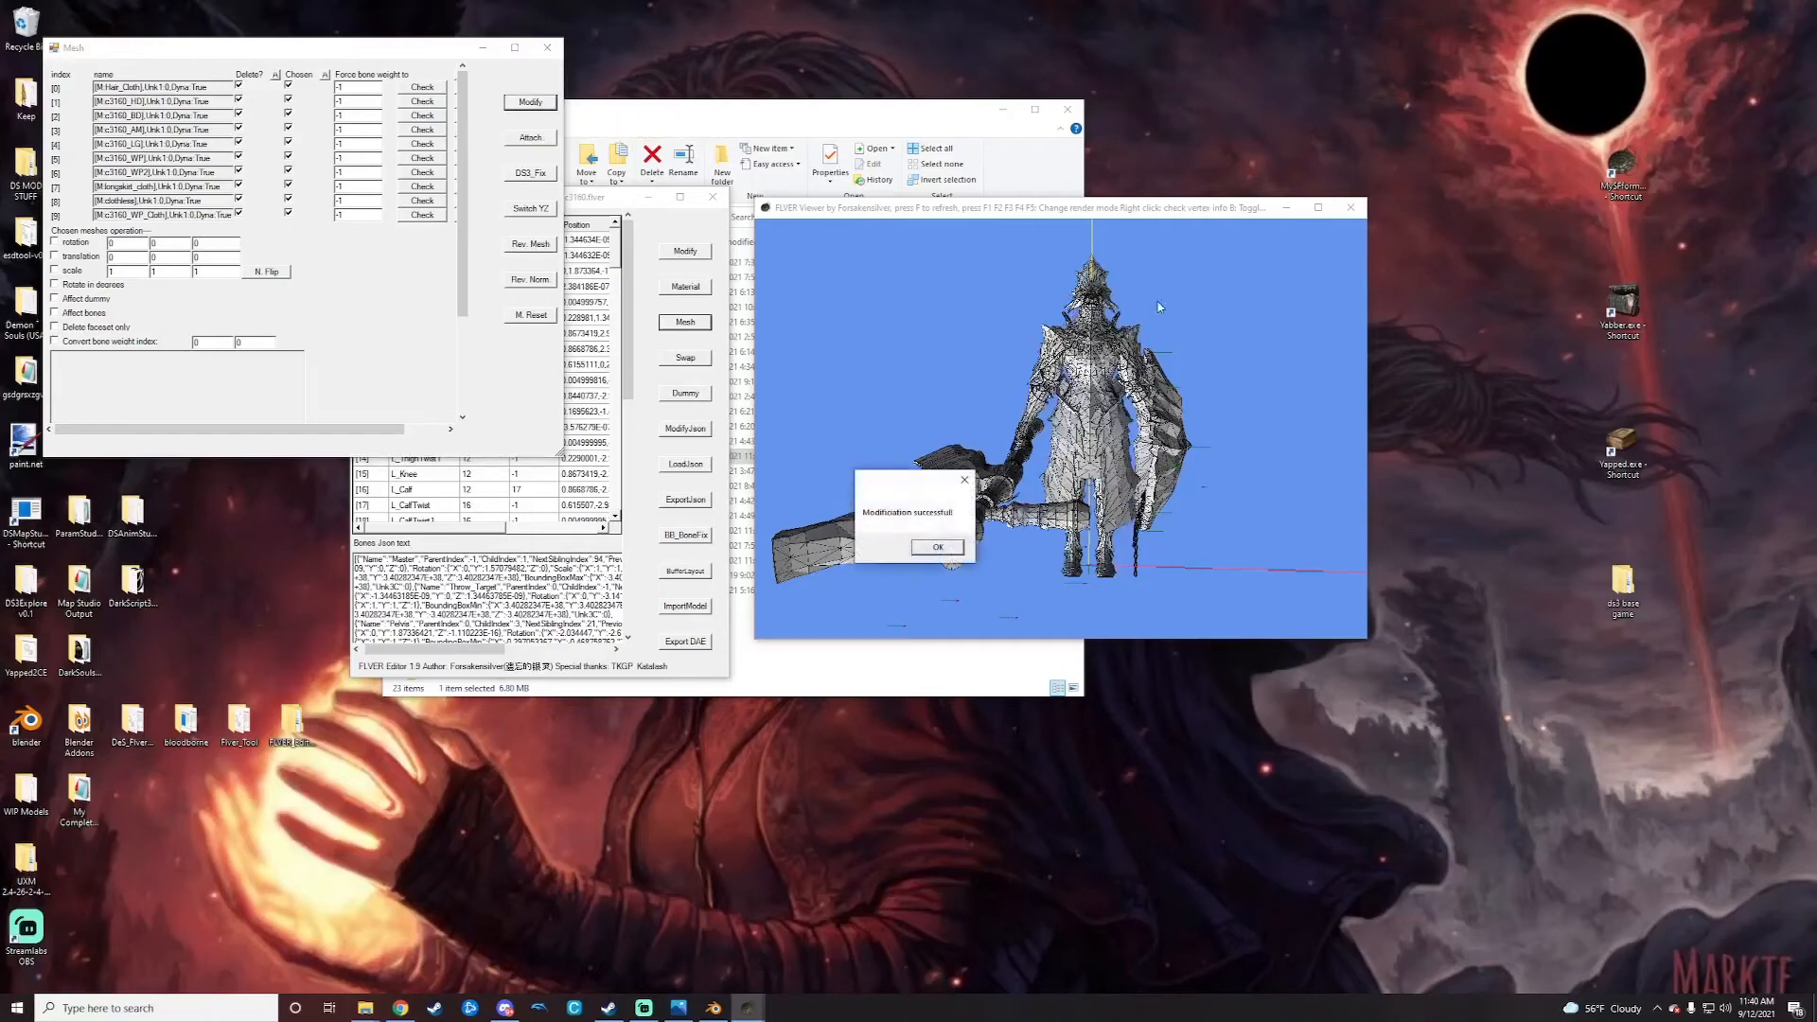
Step: Save the modified c3160.flver and close its mesh, bones and viewer windows
{"action": "left_click", "coordinate": [937, 548]}
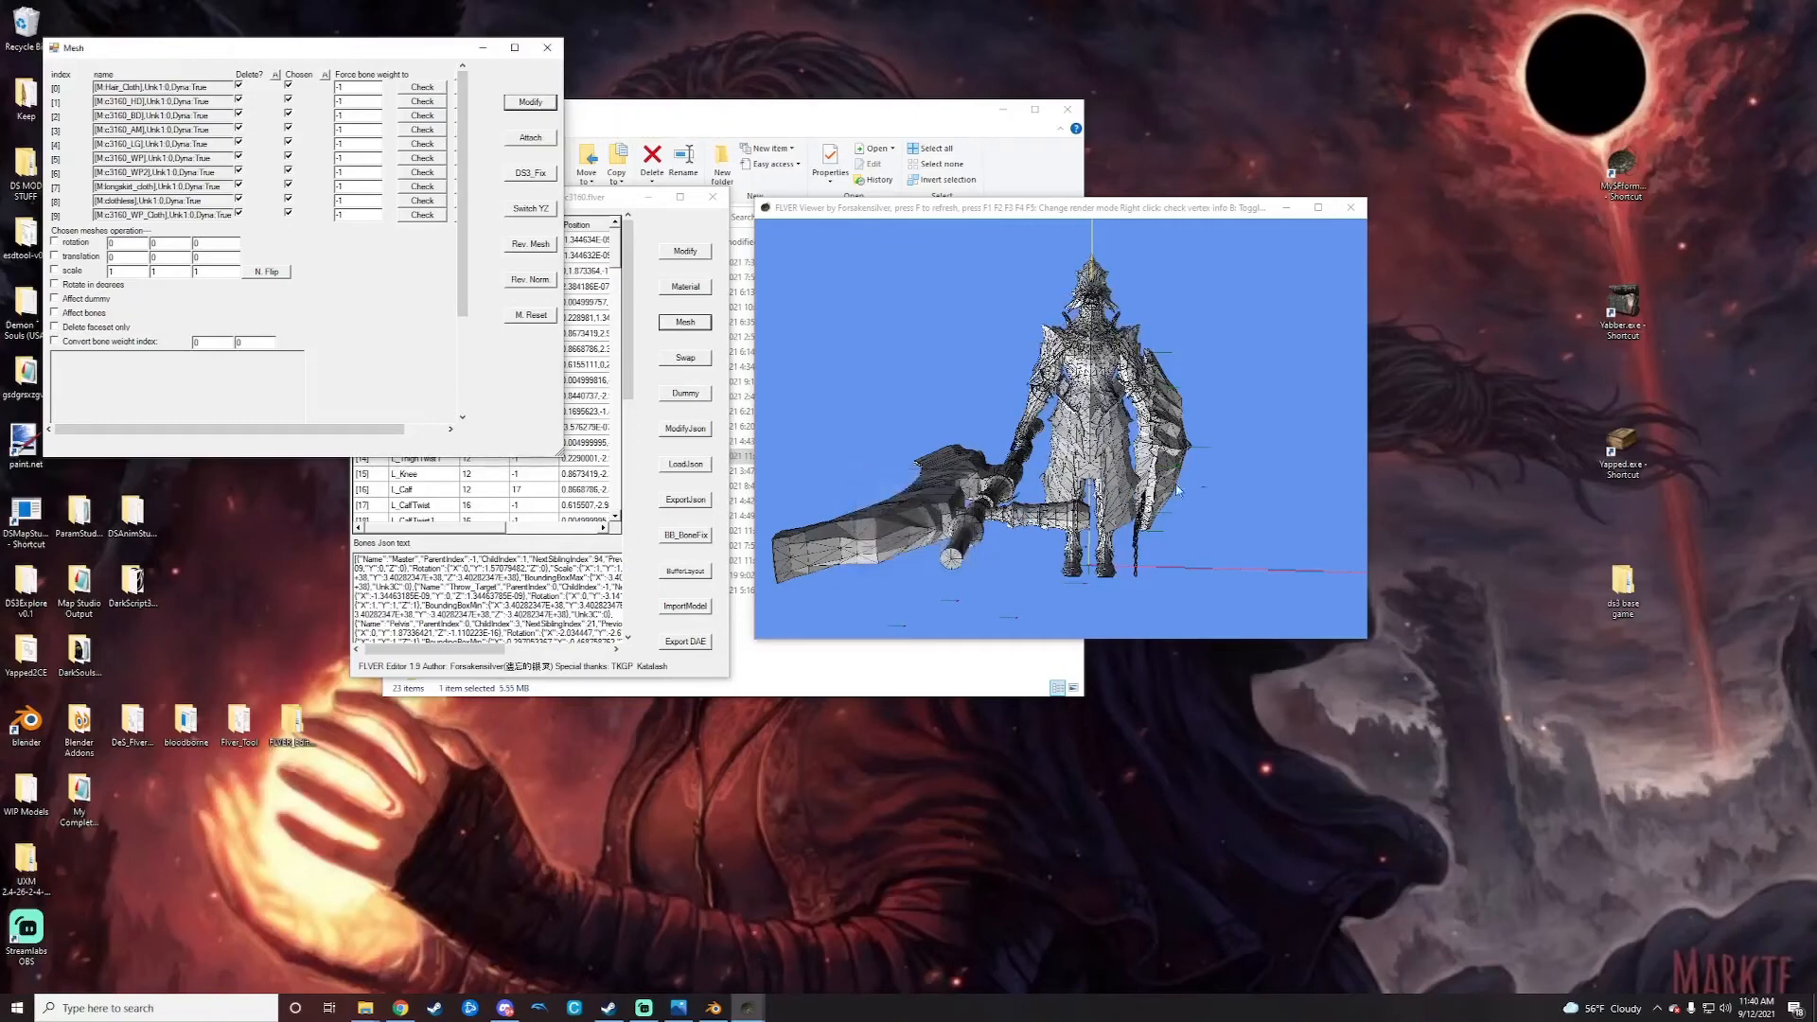
{"action": "left_click", "coordinate": [547, 51]}
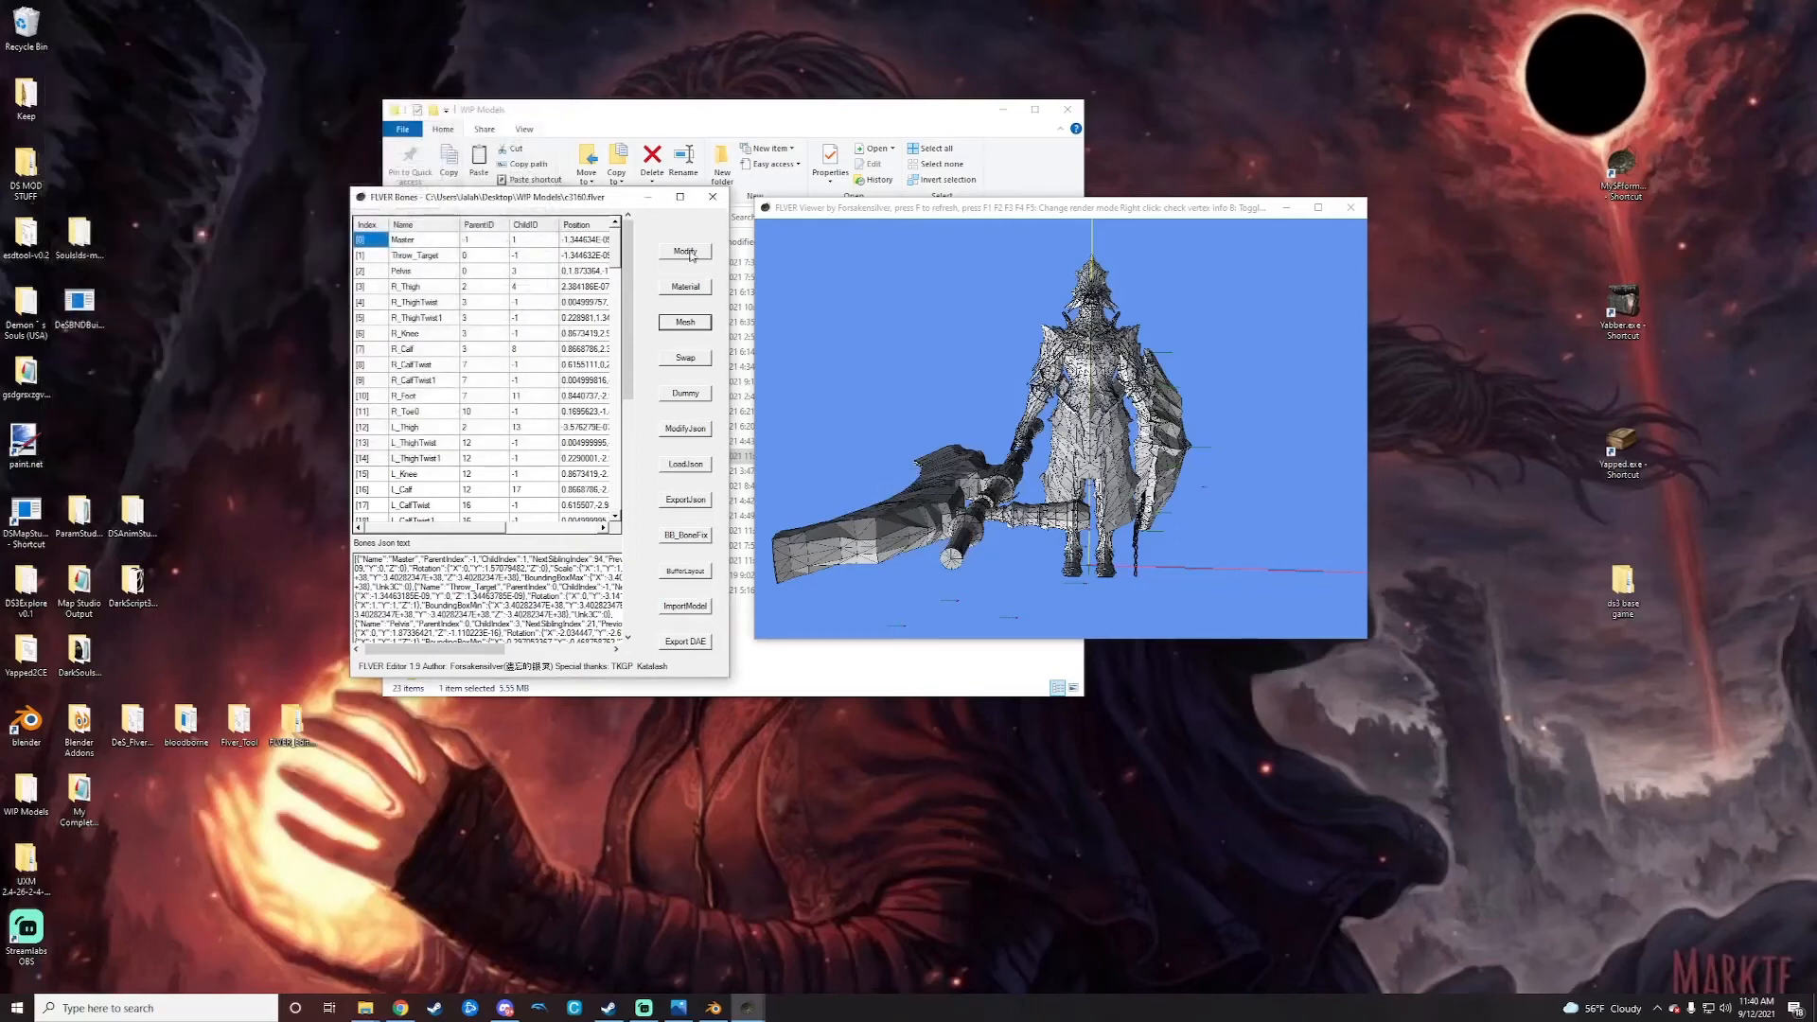
{"action": "left_click", "coordinate": [930, 547]}
{"action": "left_click", "coordinate": [713, 197]}
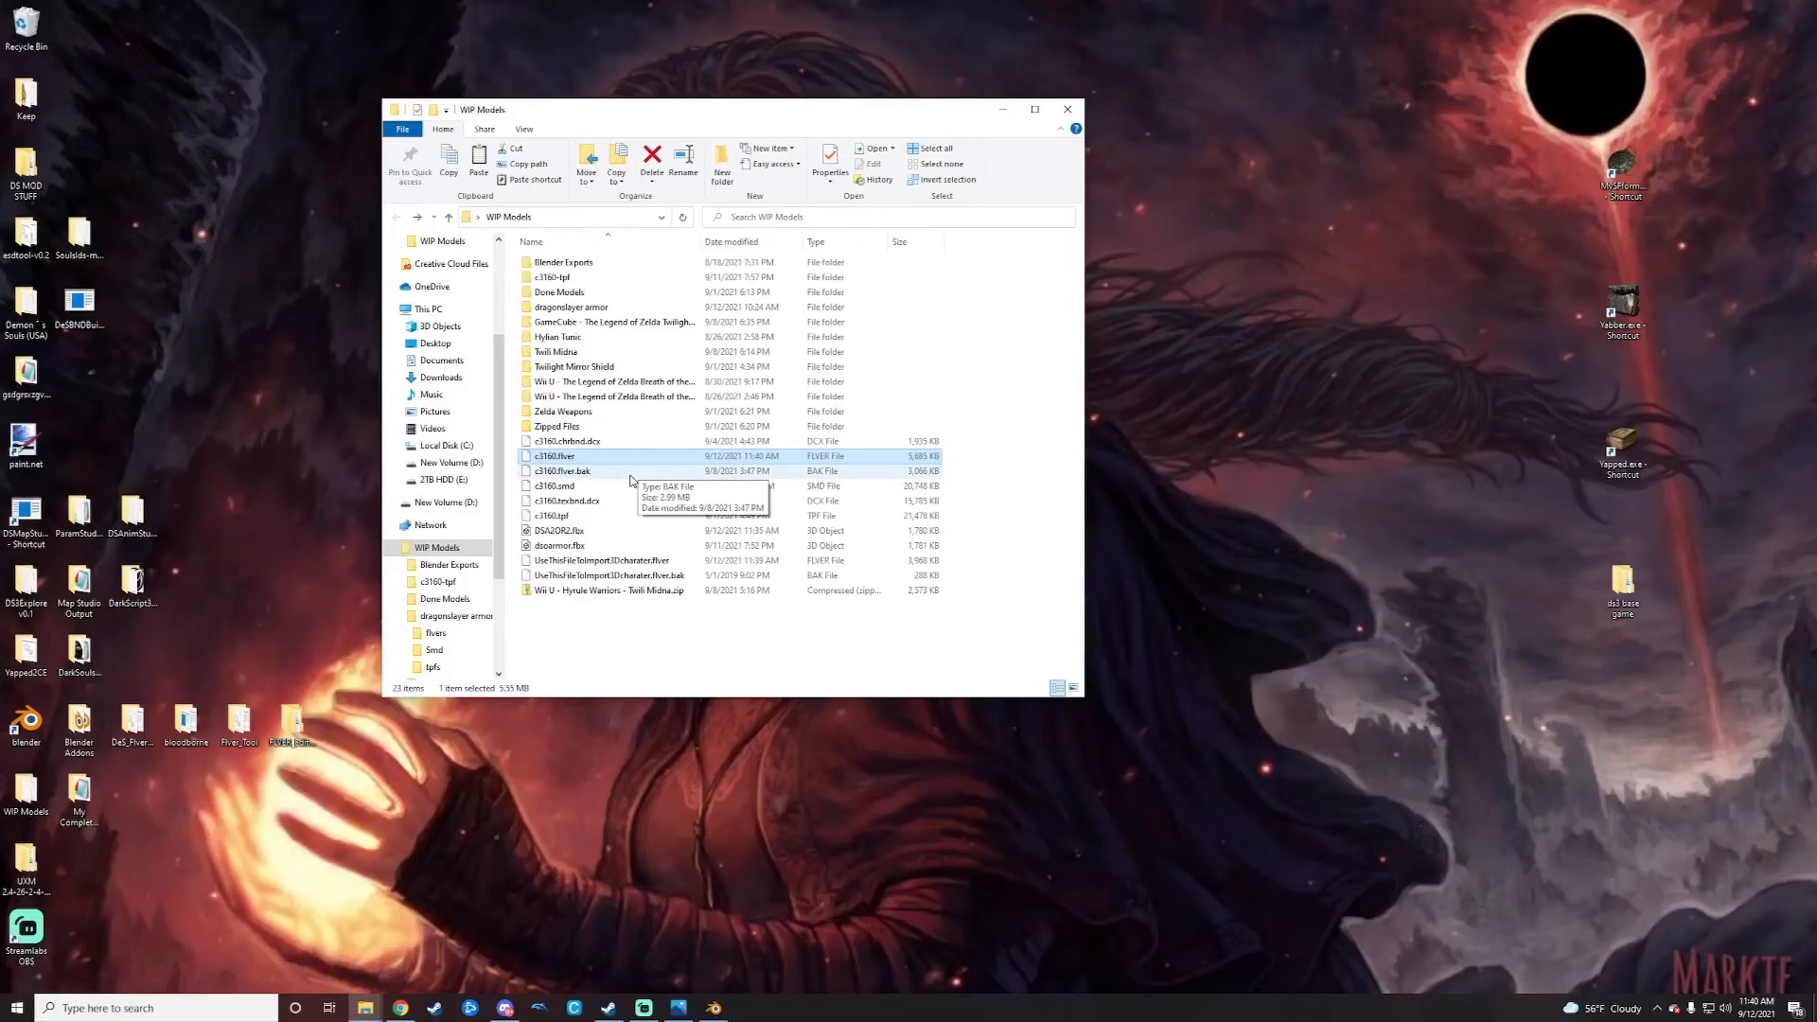
Step: Copy c3160.flver in WIP Models, and unpack c3160.chrbnd.dcx and c3160.texbnd.dcx with Yabber
{"action": "right_click", "coordinate": [581, 462]}
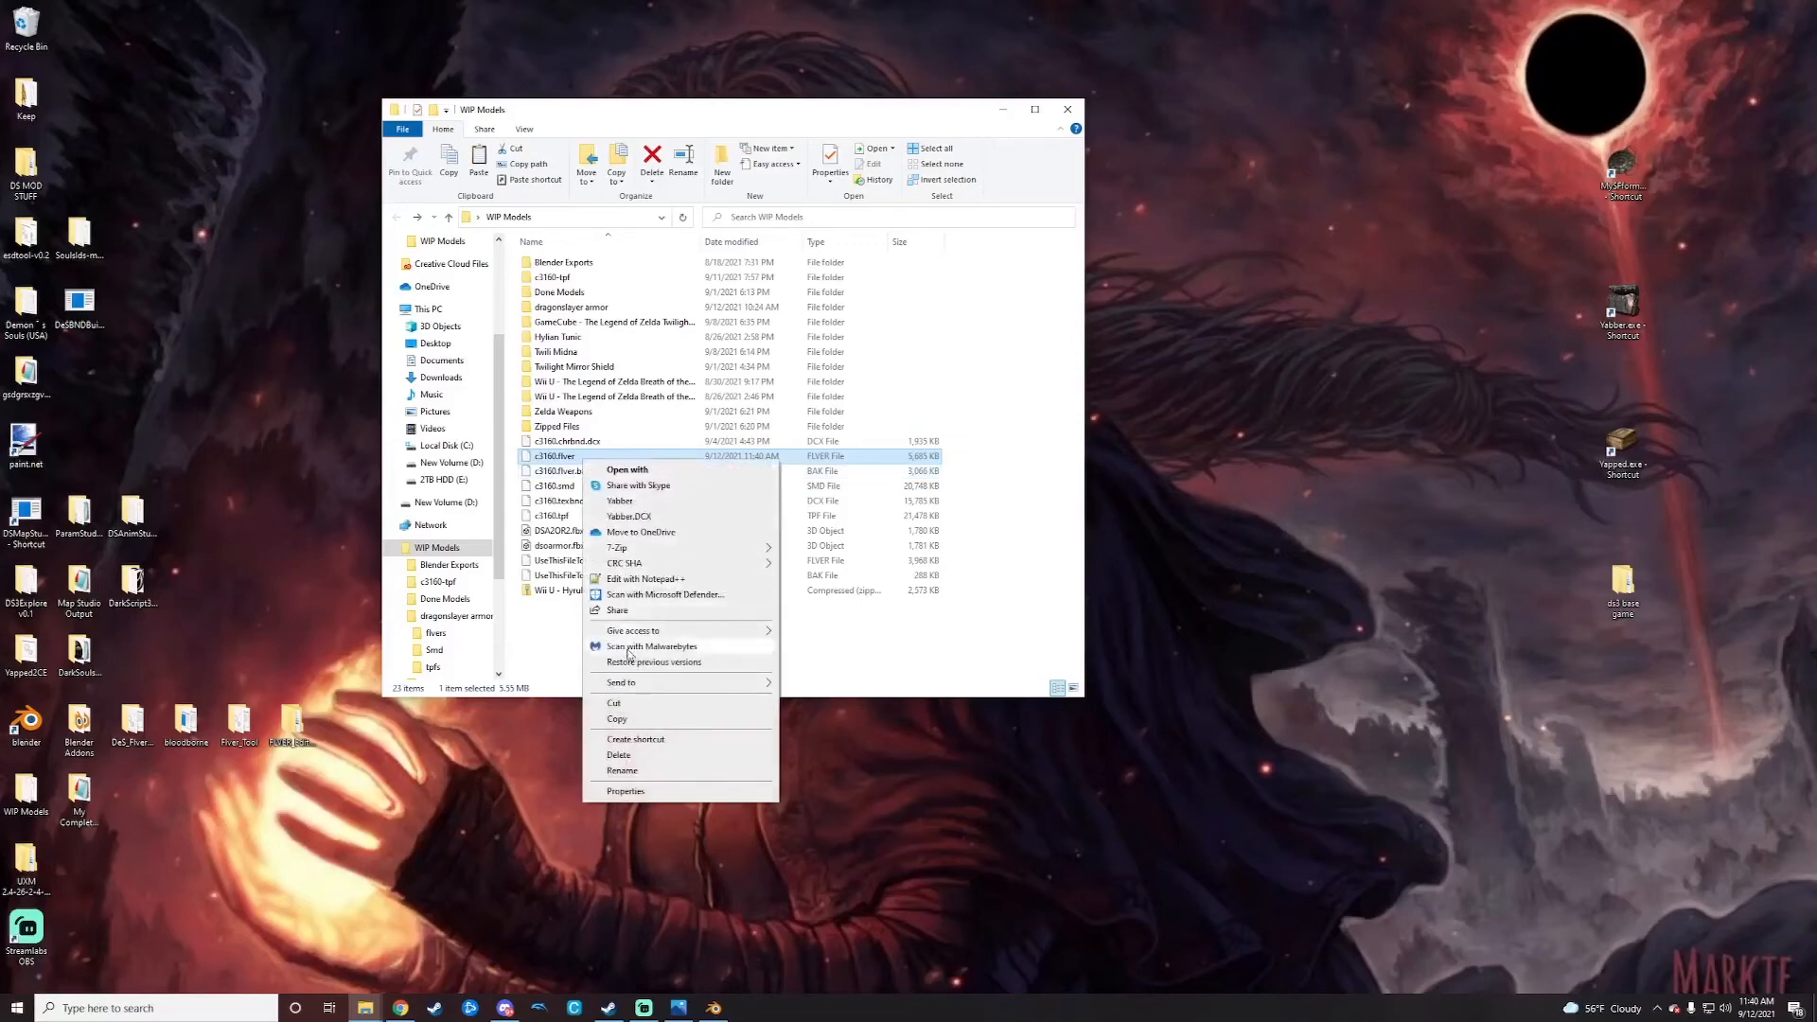
{"action": "left_click", "coordinate": [616, 720]}
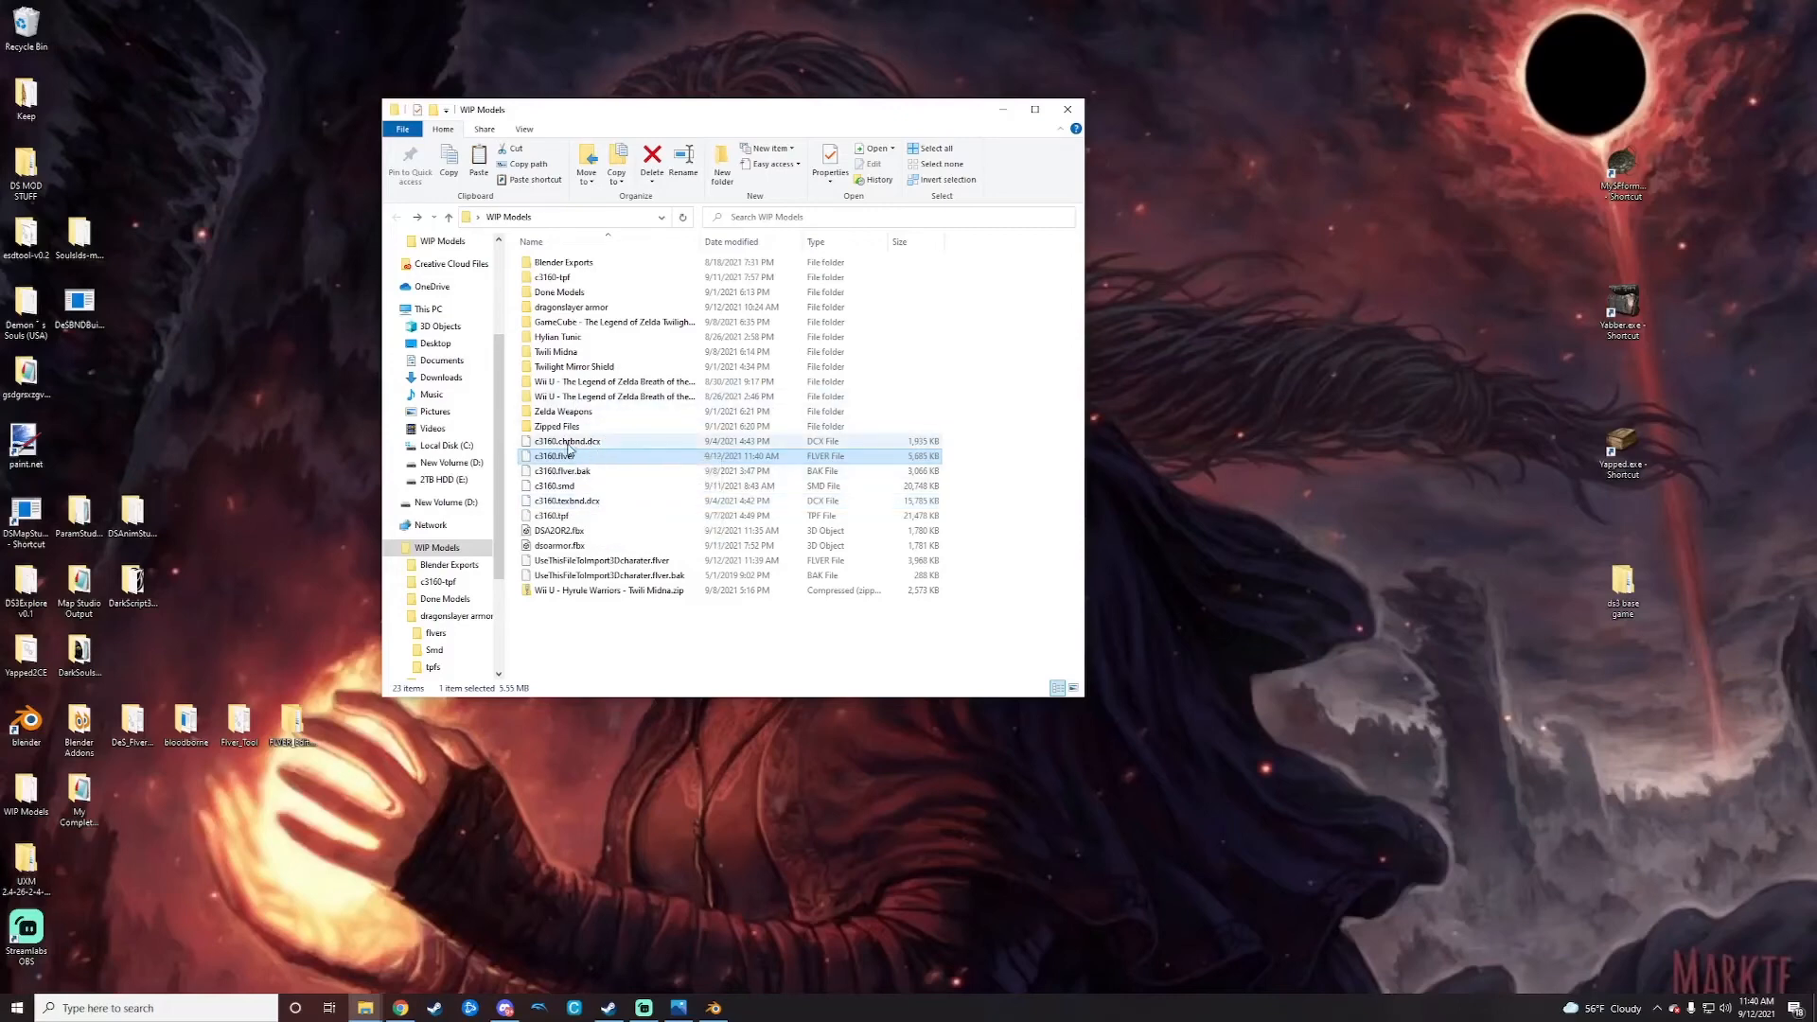
{"action": "left_click", "coordinate": [533, 444]}
{"action": "left_click_drag", "start_coordinate": [557, 447], "coordinate": [1621, 306]}
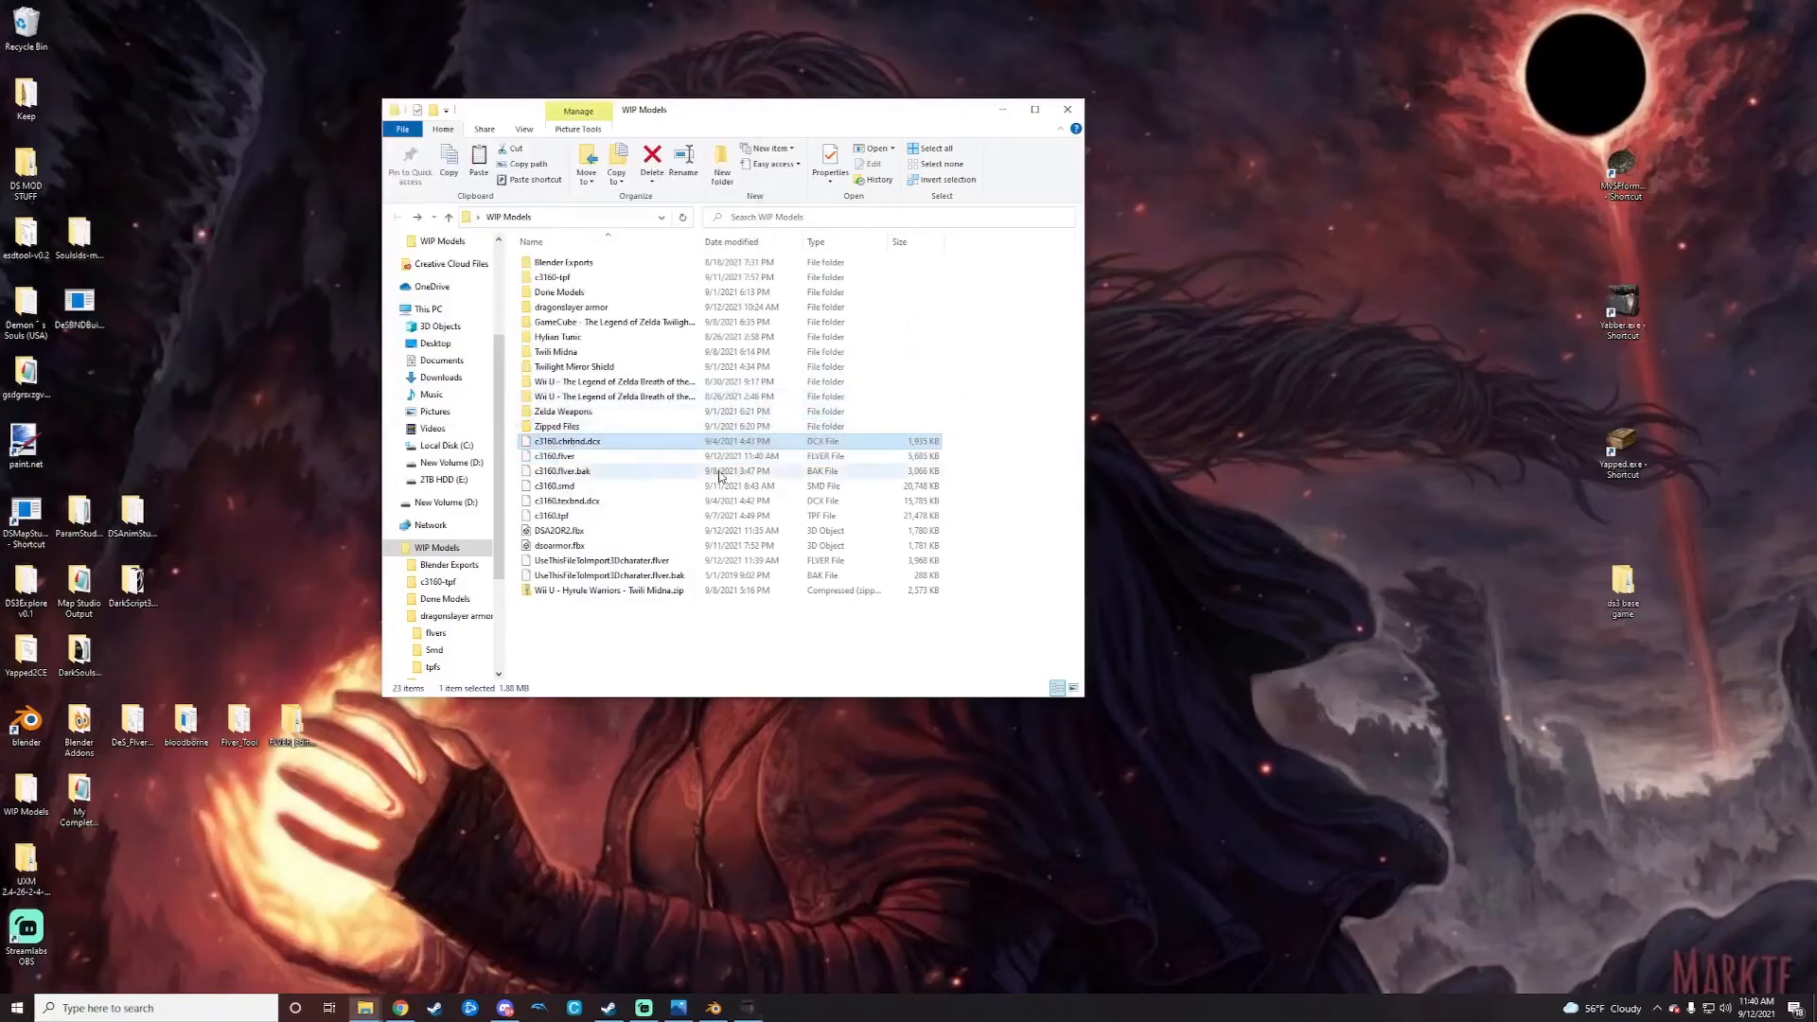
{"action": "left_click_drag", "start_coordinate": [566, 516], "coordinate": [1623, 305]}
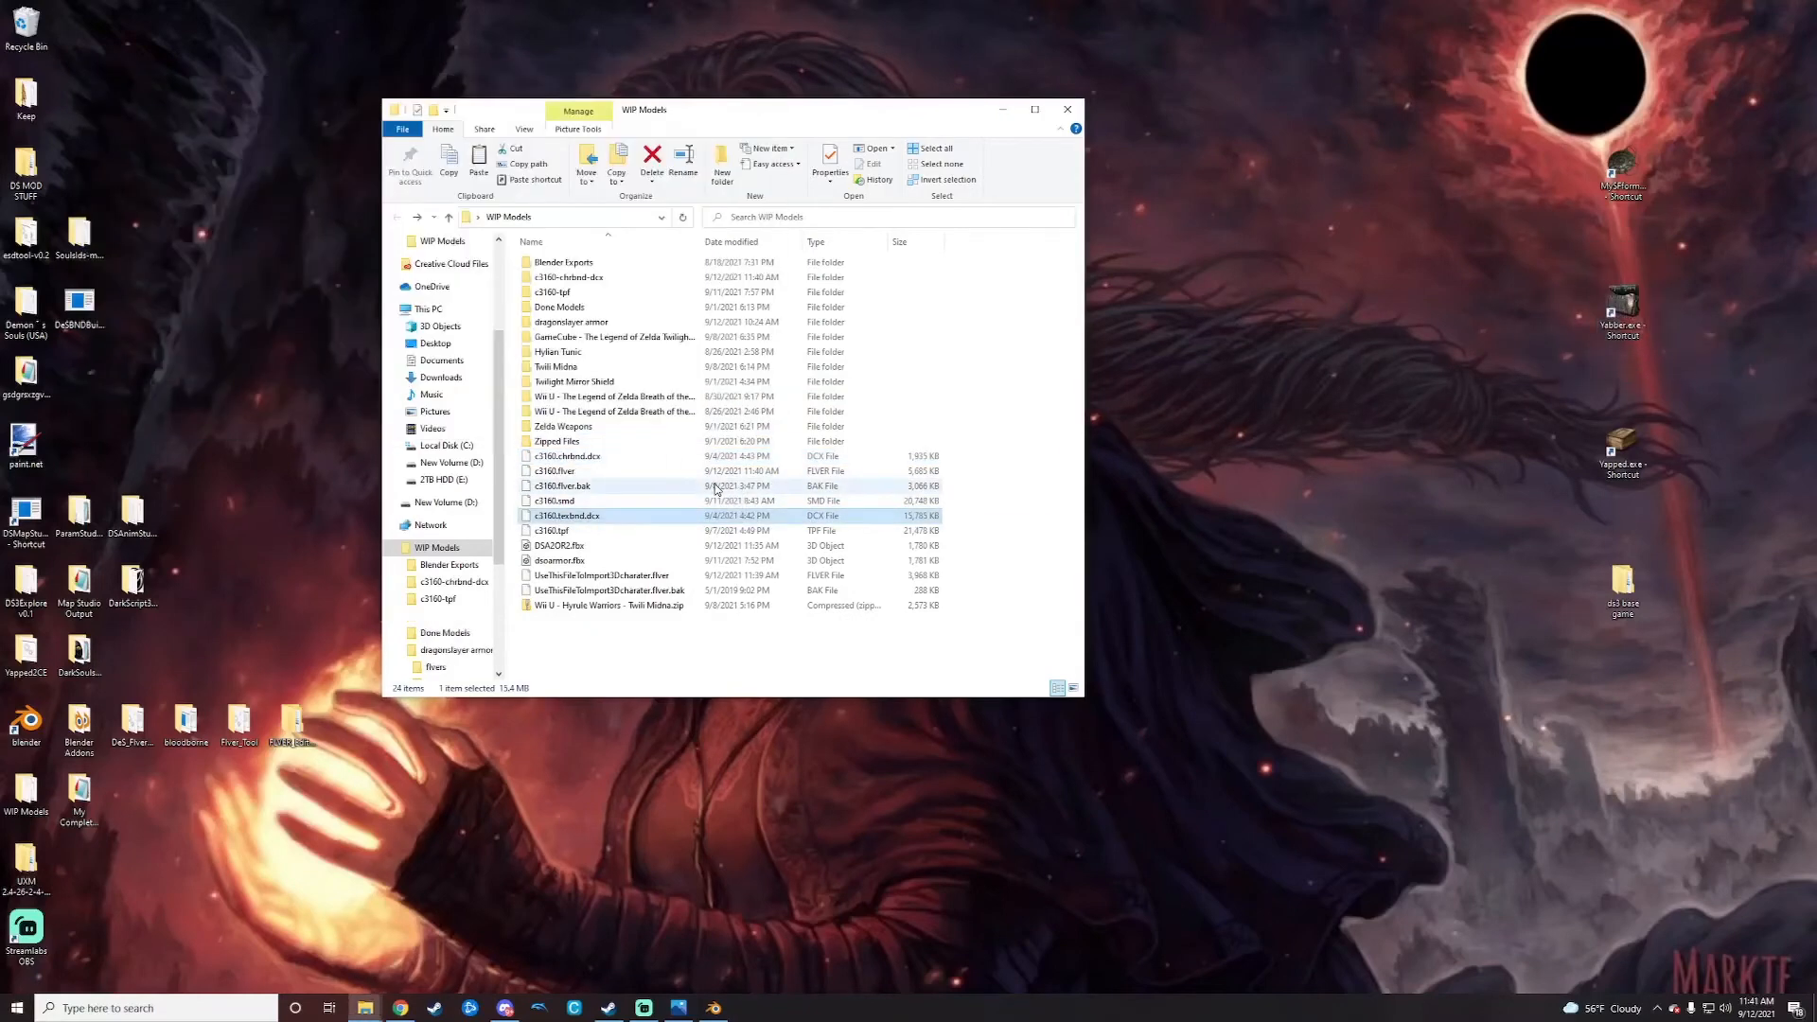
Step: Replace c3160.flver in the c3160 subfolder of the unpacked c3160-chrbnd-dcx with the copied modified file
{"action": "double_click", "coordinate": [586, 279]}
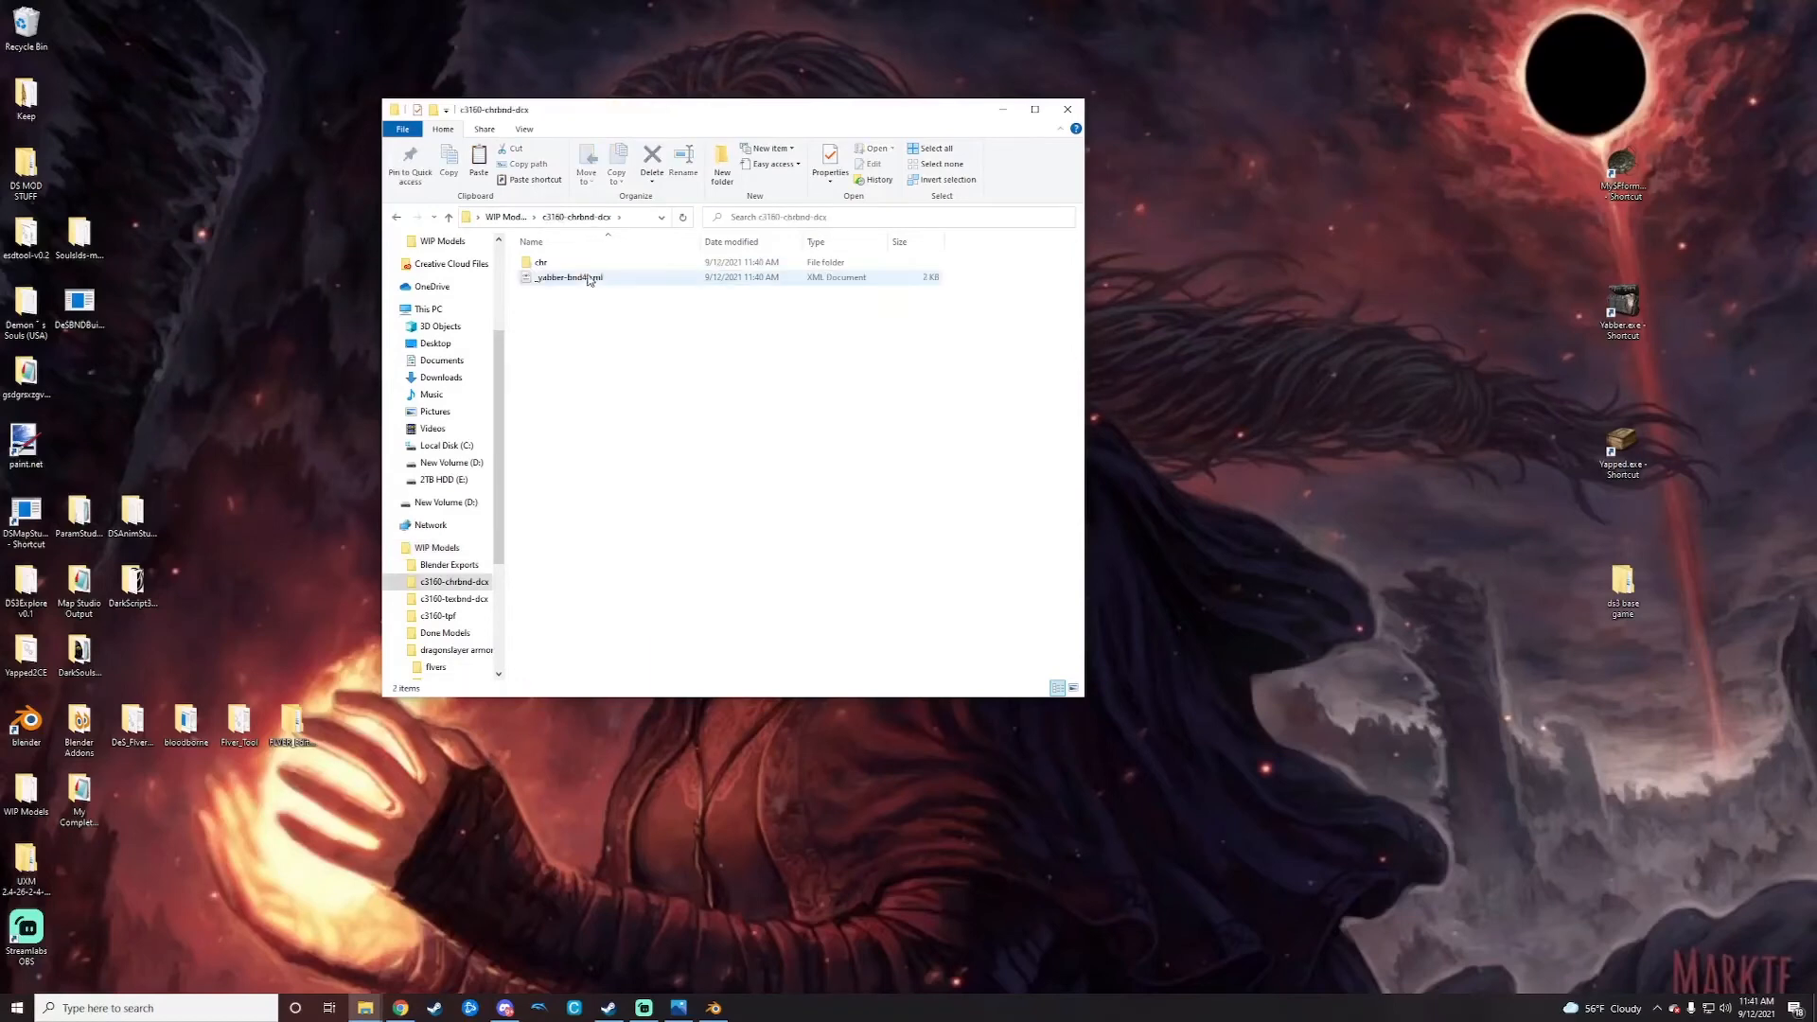
{"action": "double_click", "coordinate": [588, 265]}
{"action": "double_click", "coordinate": [591, 267]}
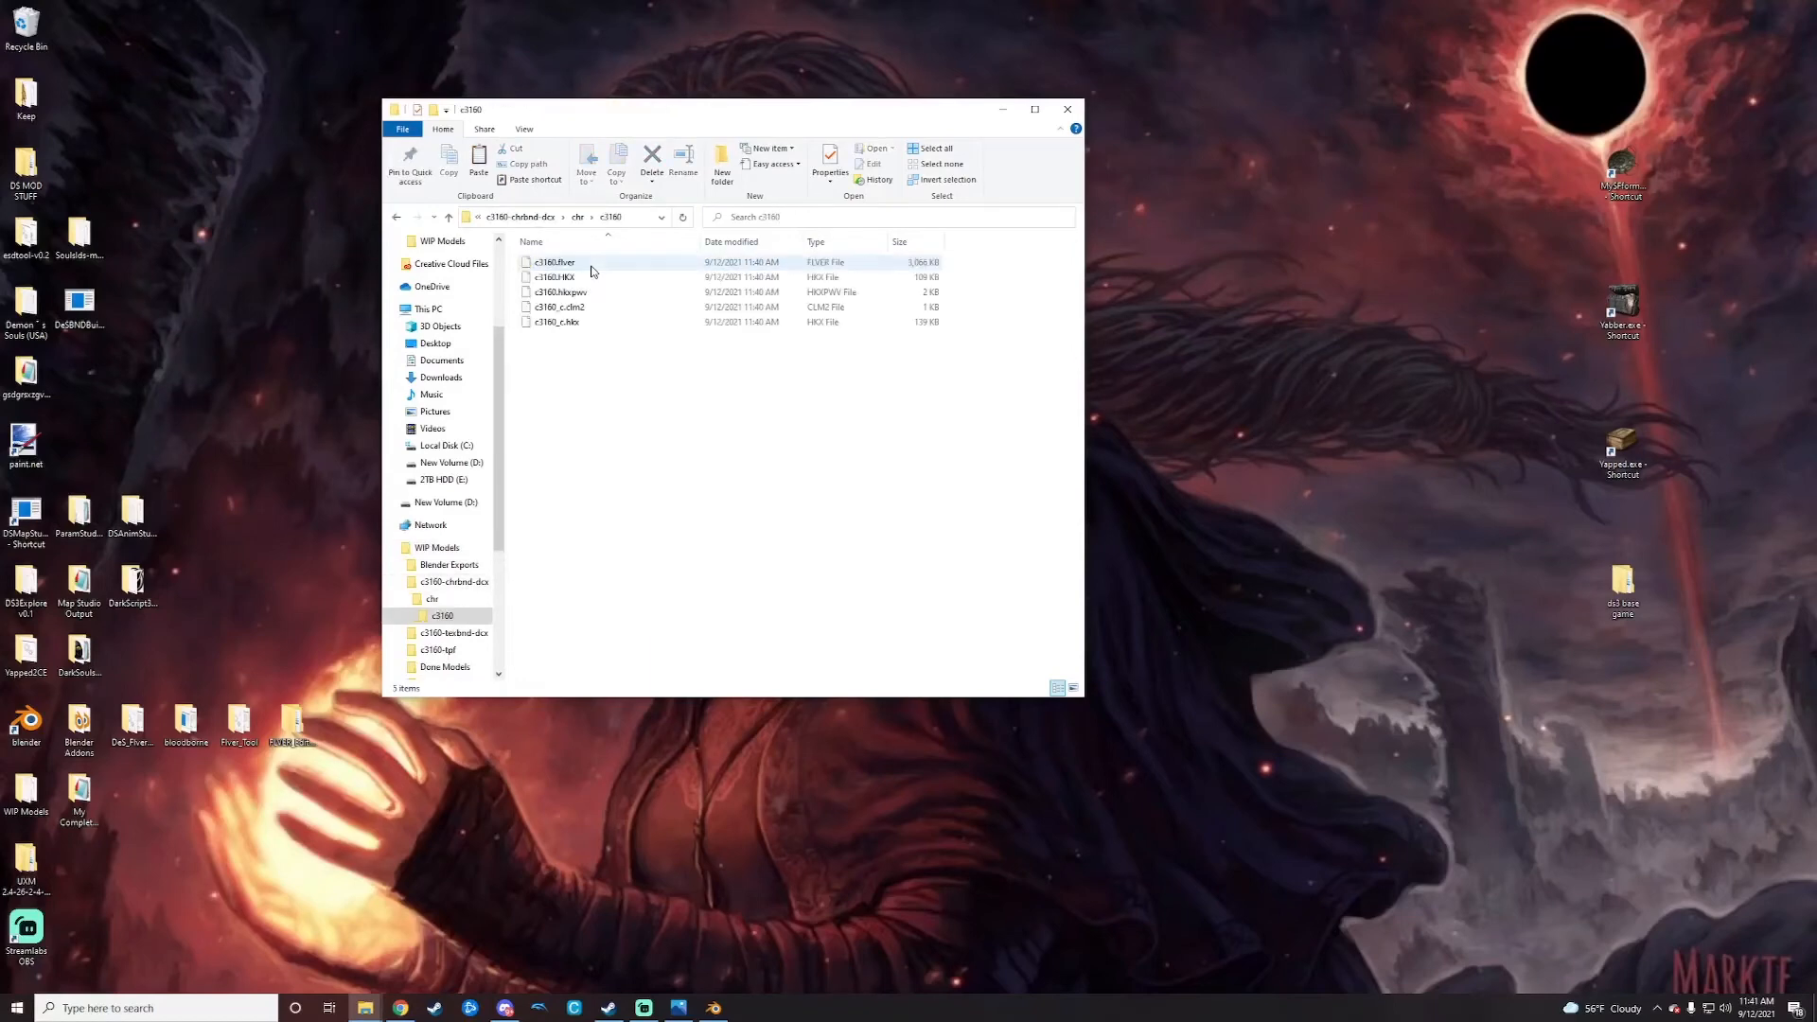
{"action": "right_click", "coordinate": [579, 269]}
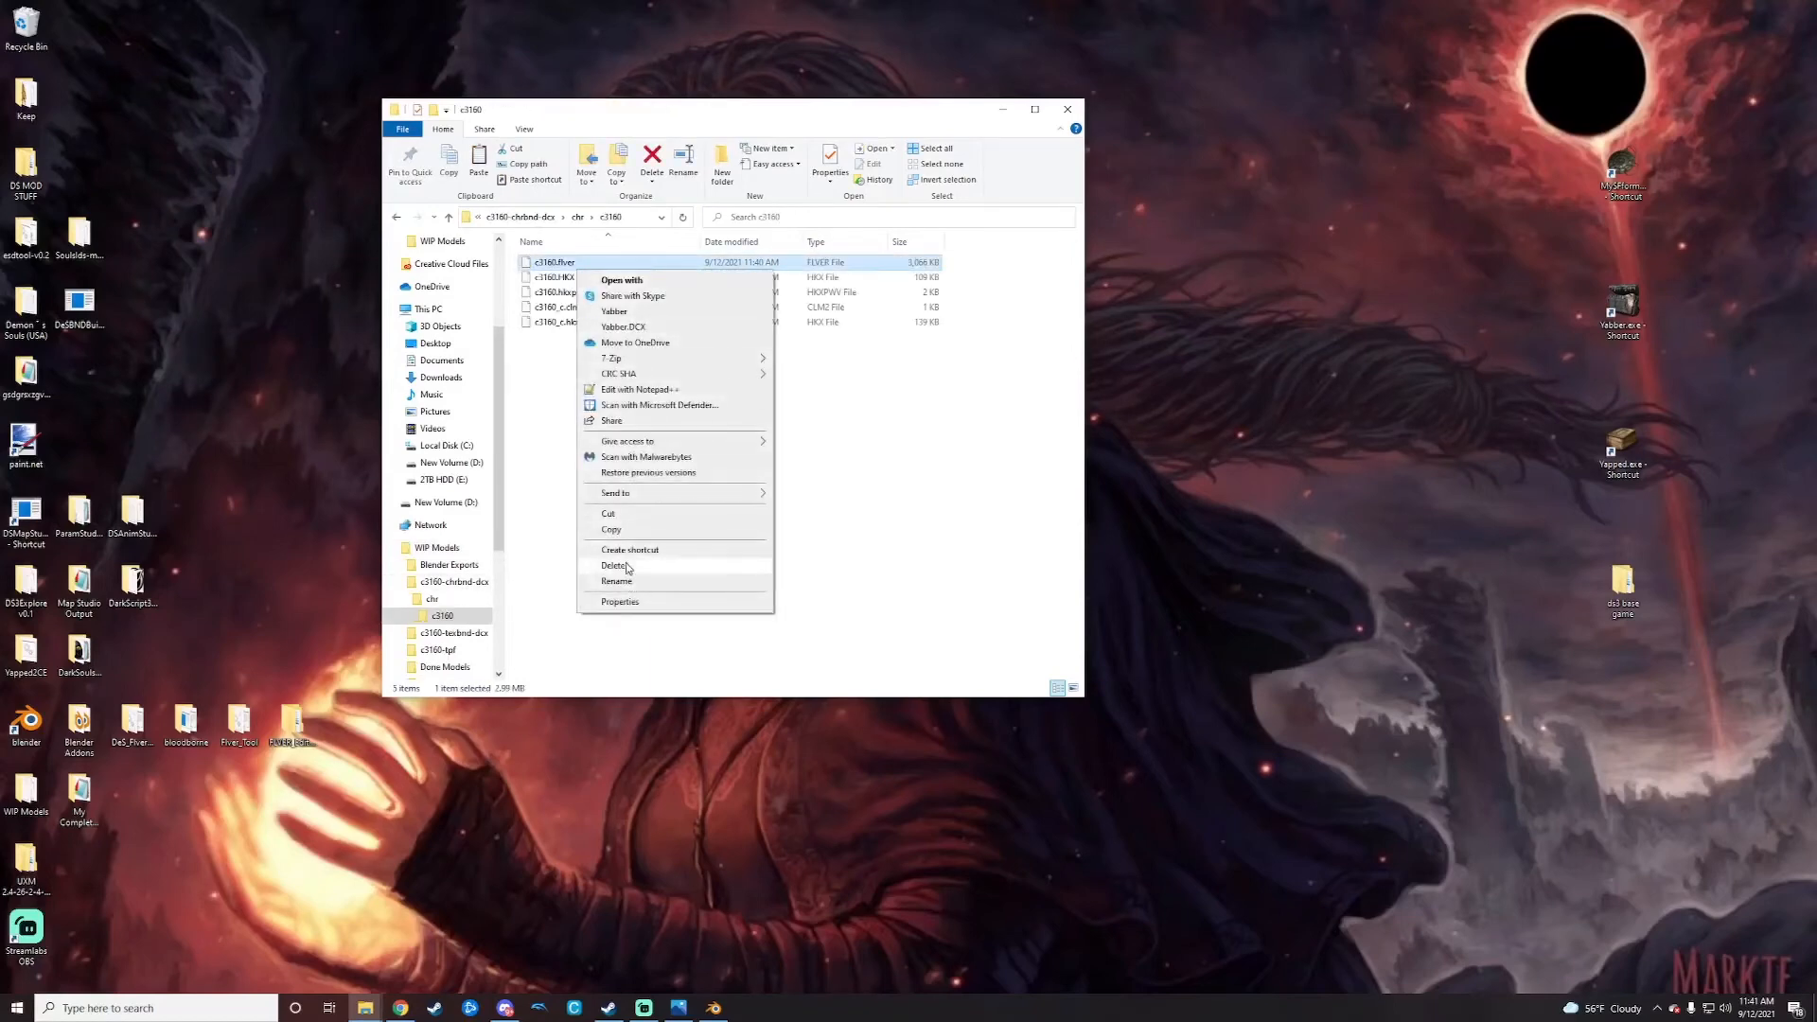
{"action": "left_click", "coordinate": [627, 566]}
{"action": "right_click", "coordinate": [587, 401]}
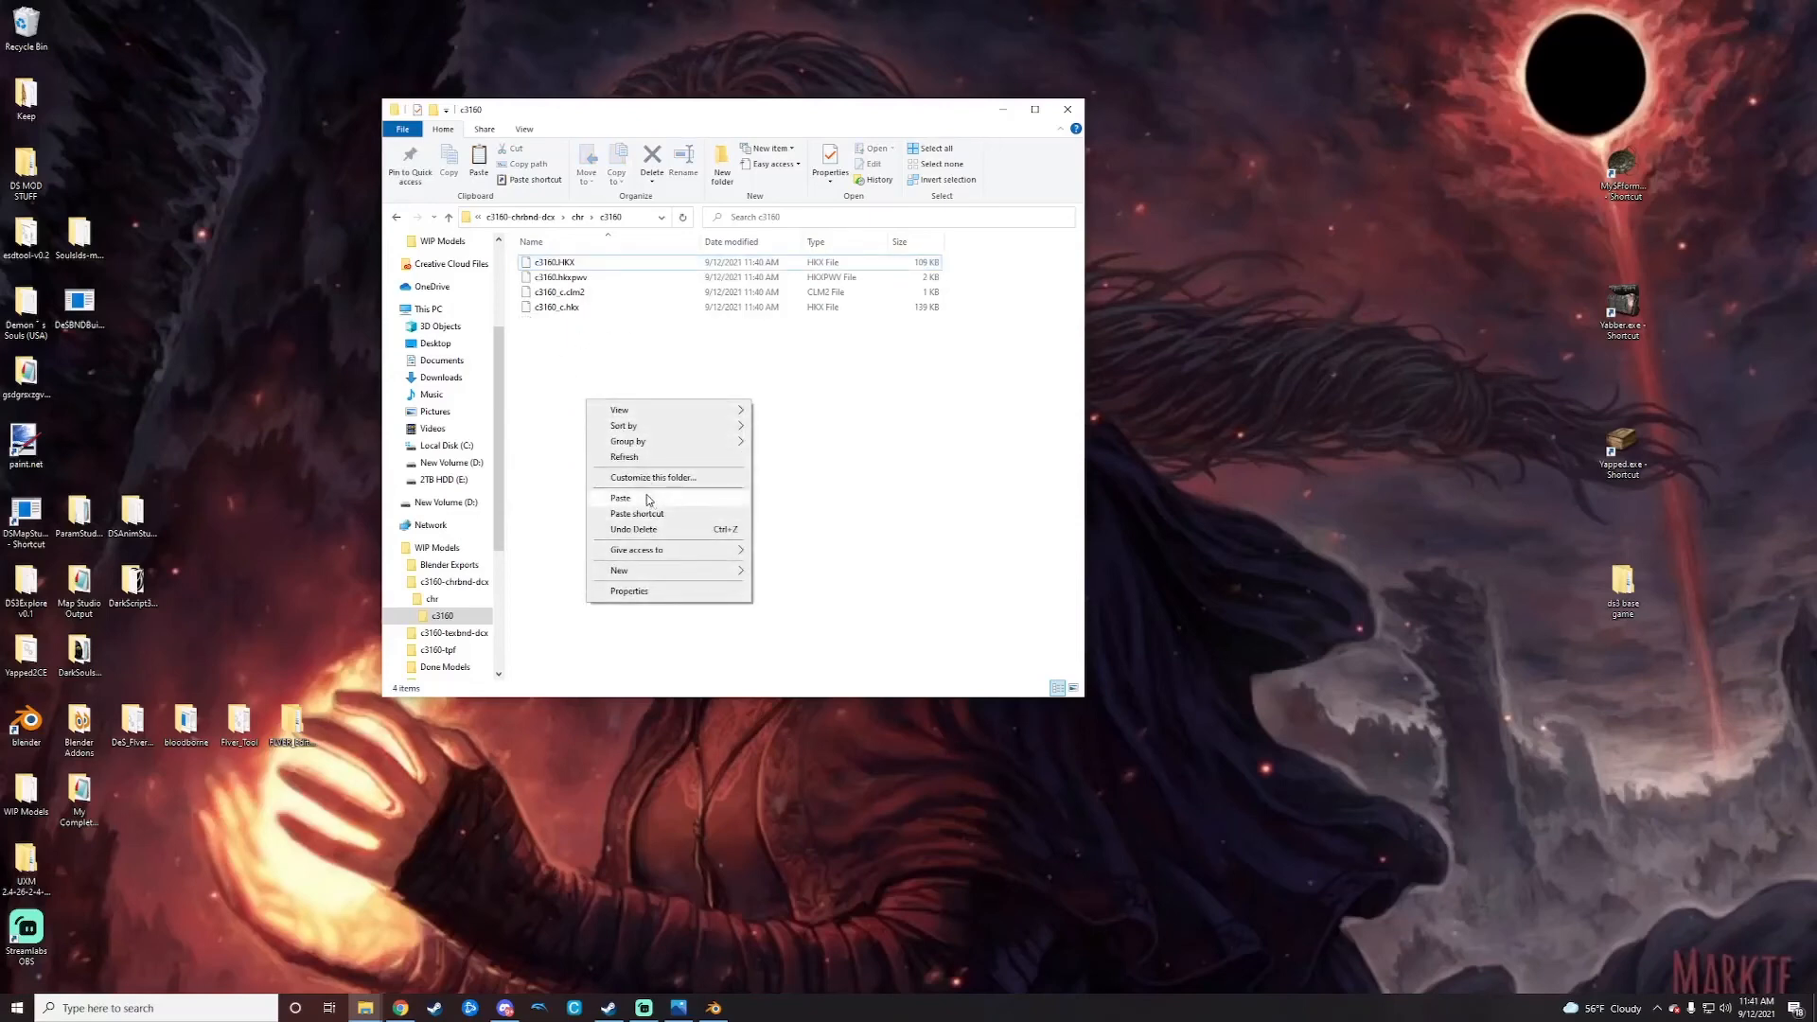
{"action": "left_click", "coordinate": [651, 502]}
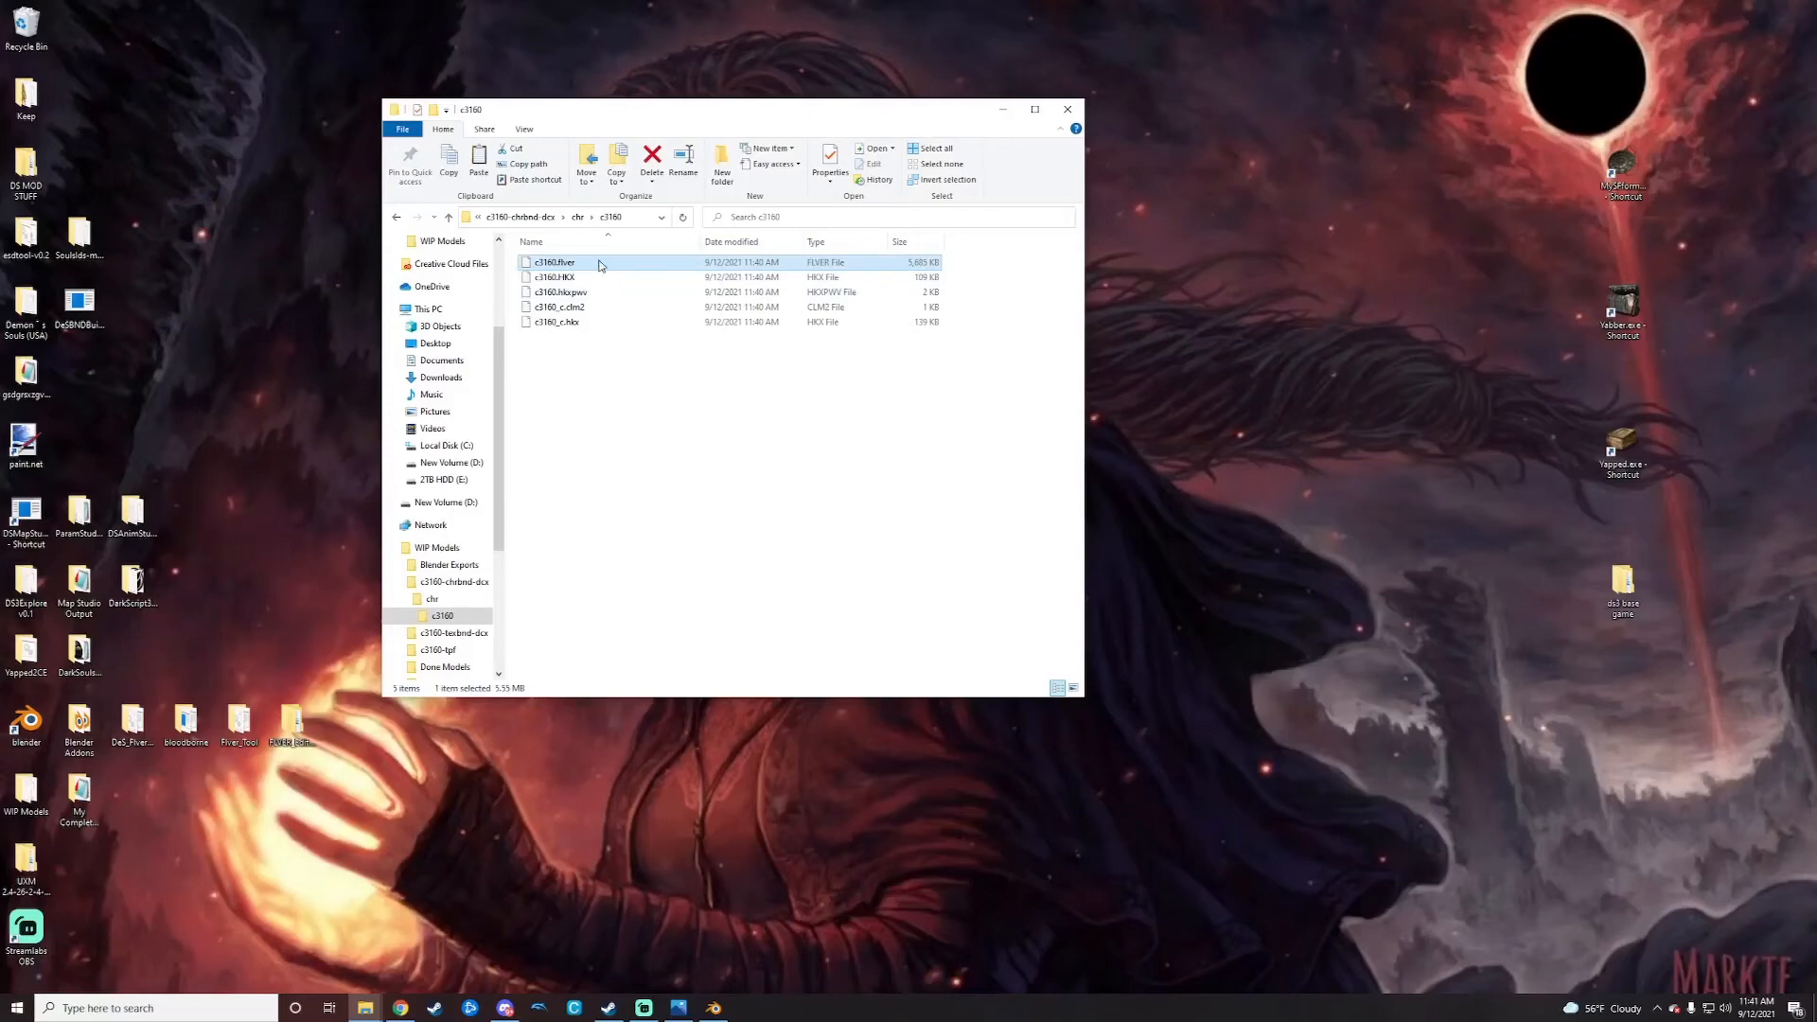
Step: Unpack c3160.tpf from c3160-texbnd-dcx\chr\c3160 with Yabber and open the resulting c3160-tpf folder
{"action": "left_click_drag", "start_coordinate": [588, 114], "coordinate": [807, 136]}
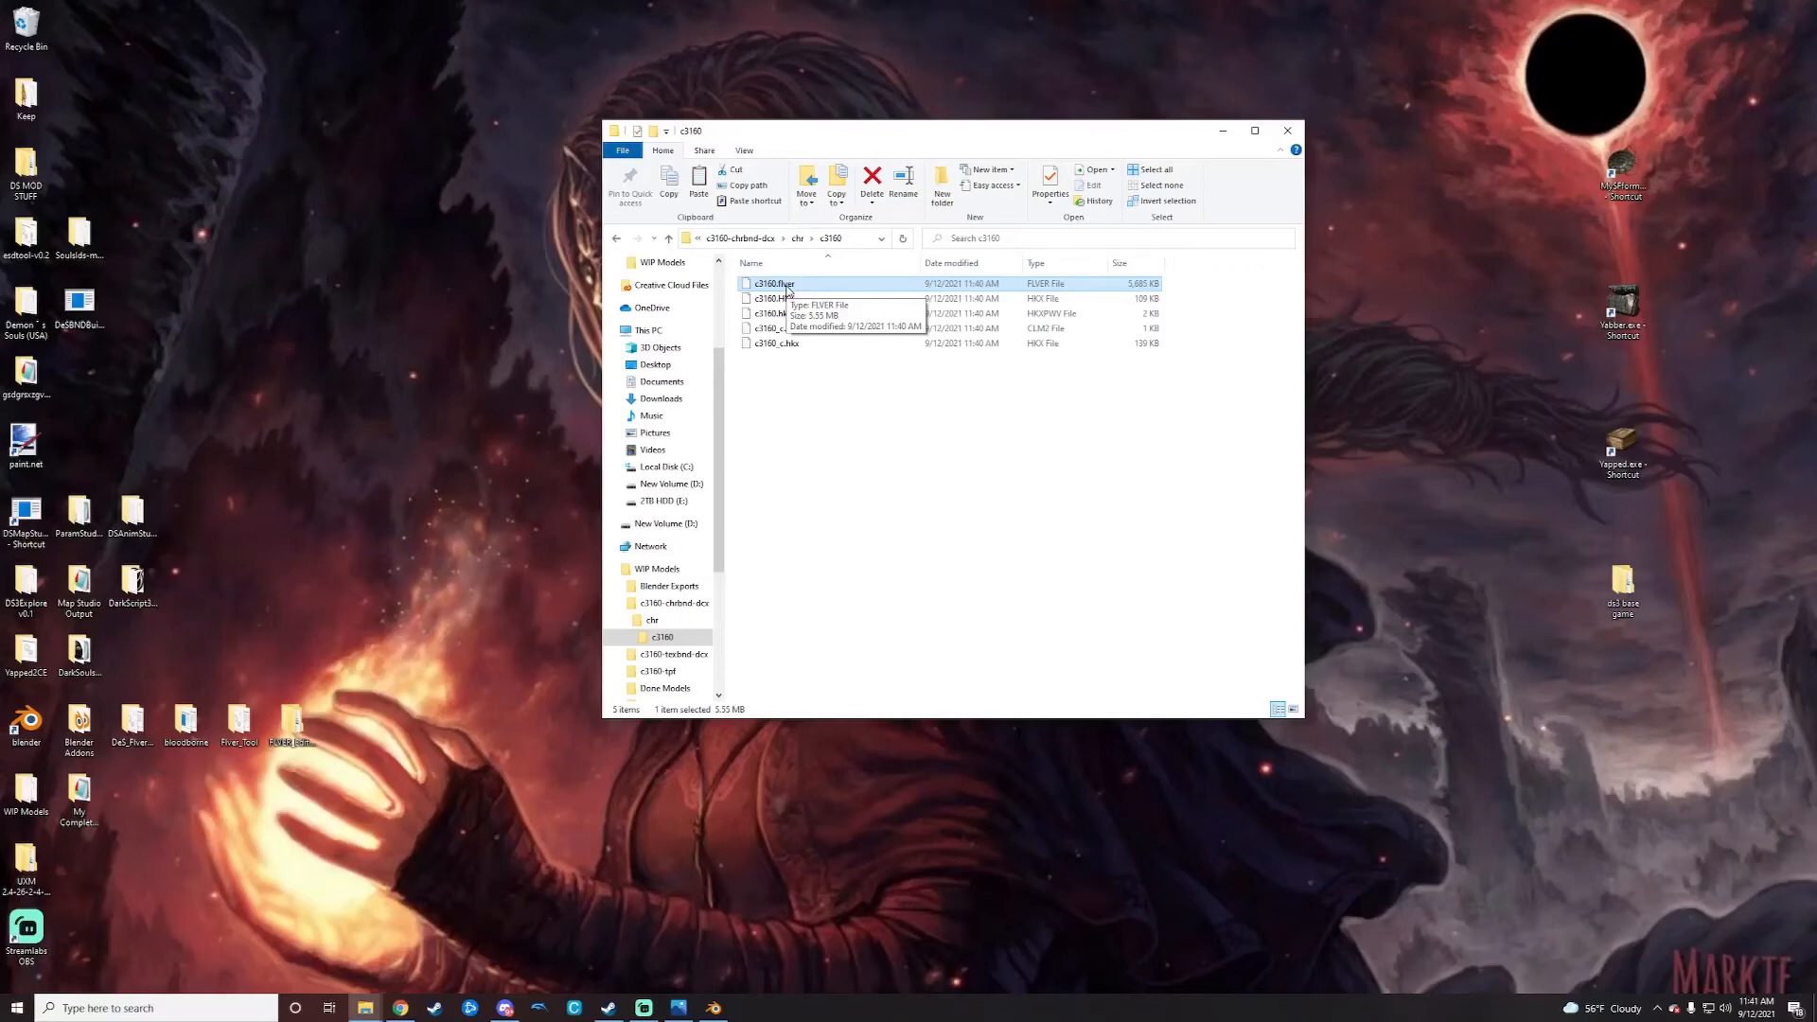
{"action": "left_click", "coordinate": [617, 239]}
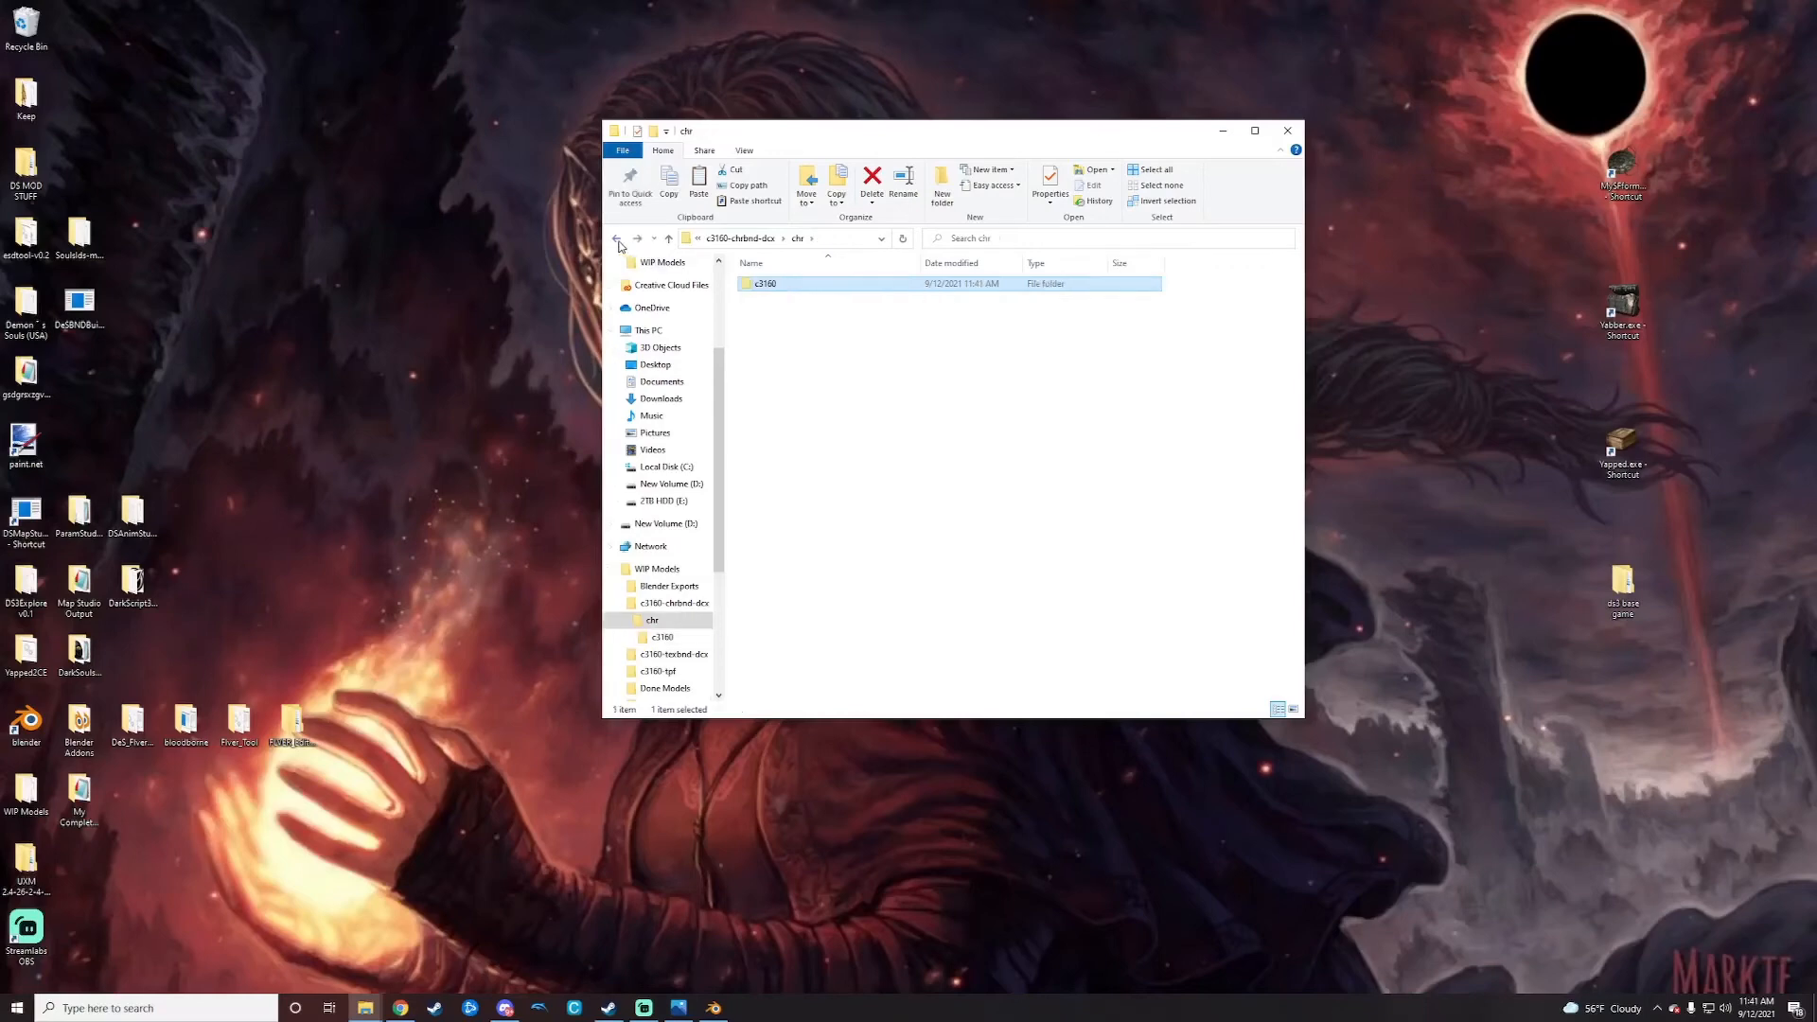
{"action": "left_click", "coordinate": [616, 240]}
{"action": "left_click", "coordinate": [616, 239]}
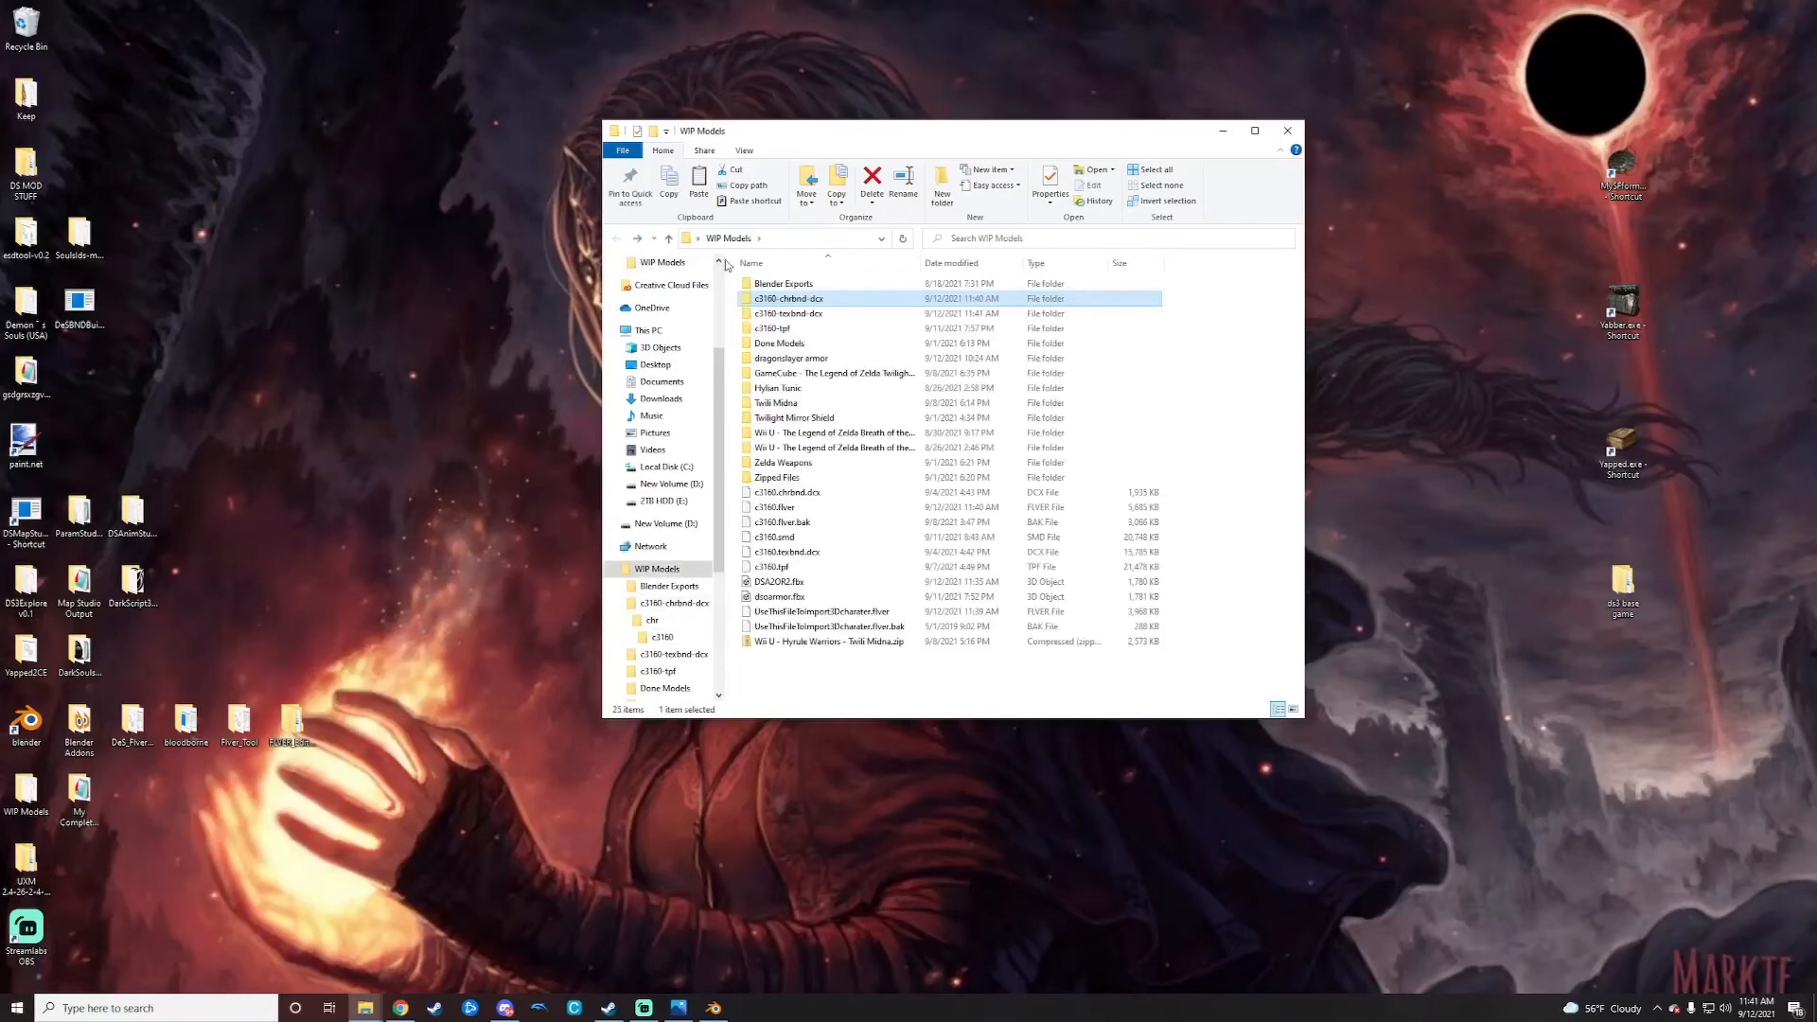
{"action": "double_click", "coordinate": [818, 316]}
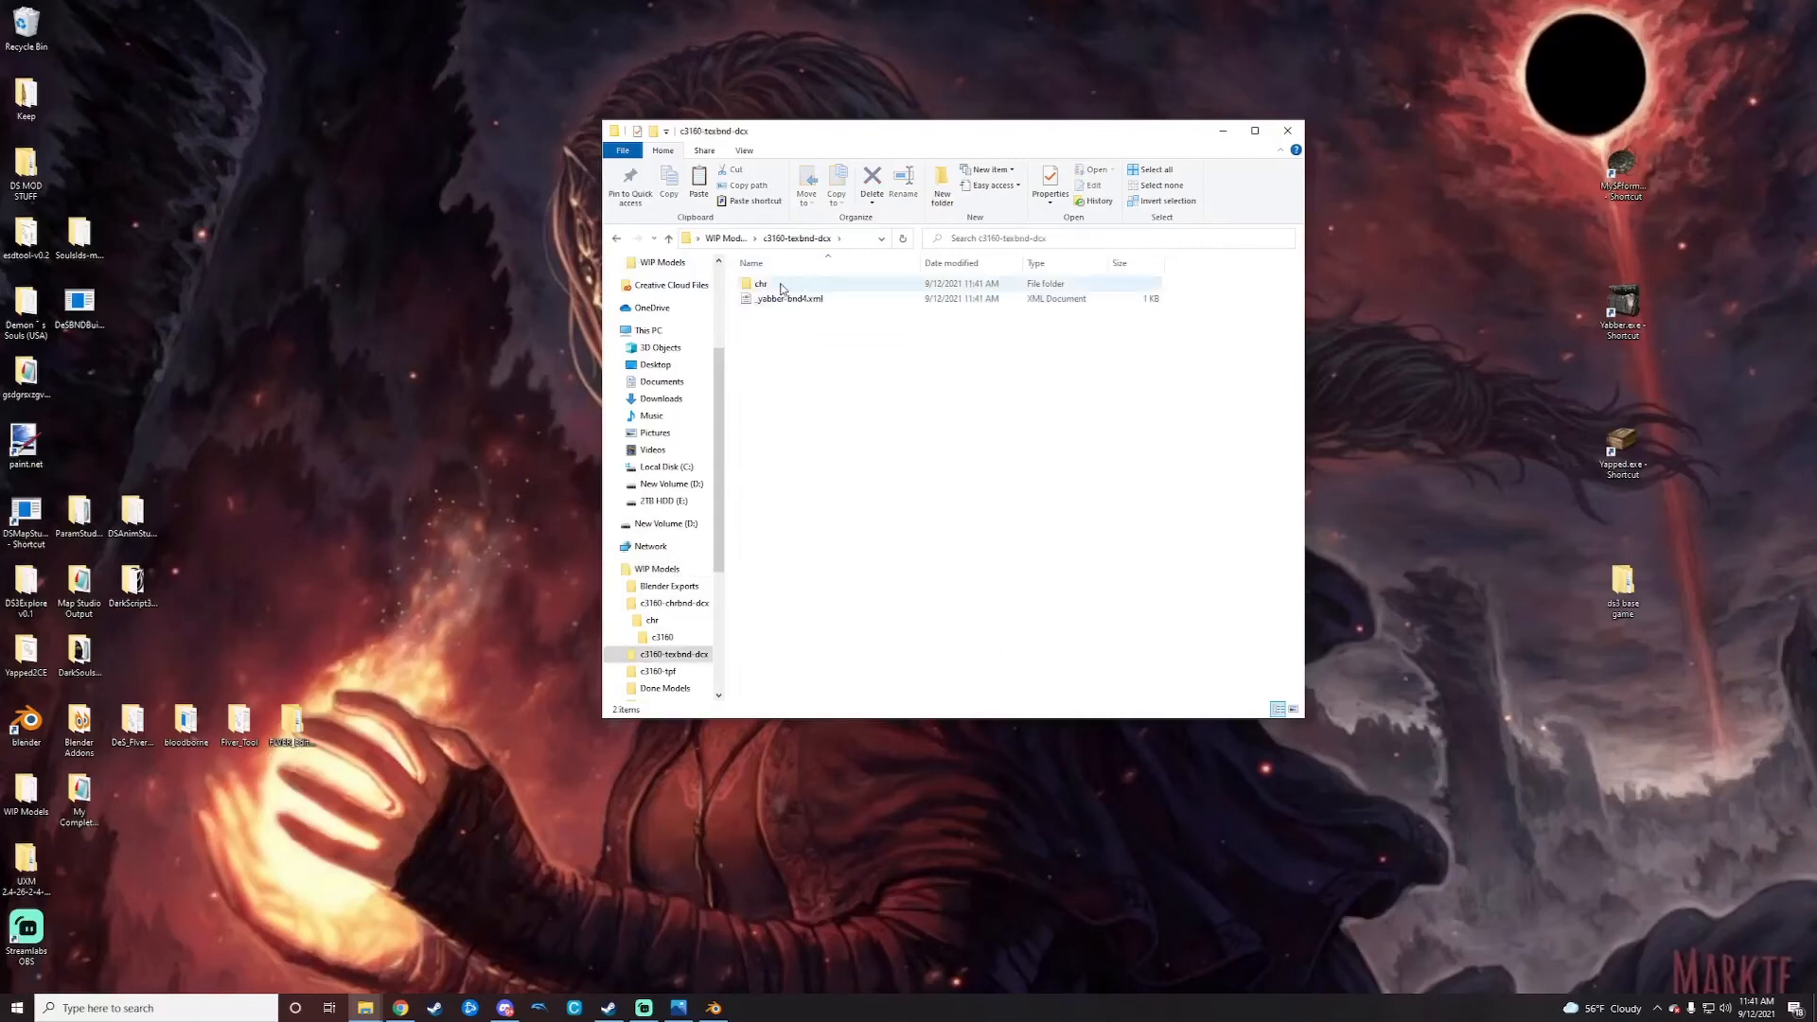
{"action": "double_click", "coordinate": [785, 284]}
{"action": "double_click", "coordinate": [766, 284]}
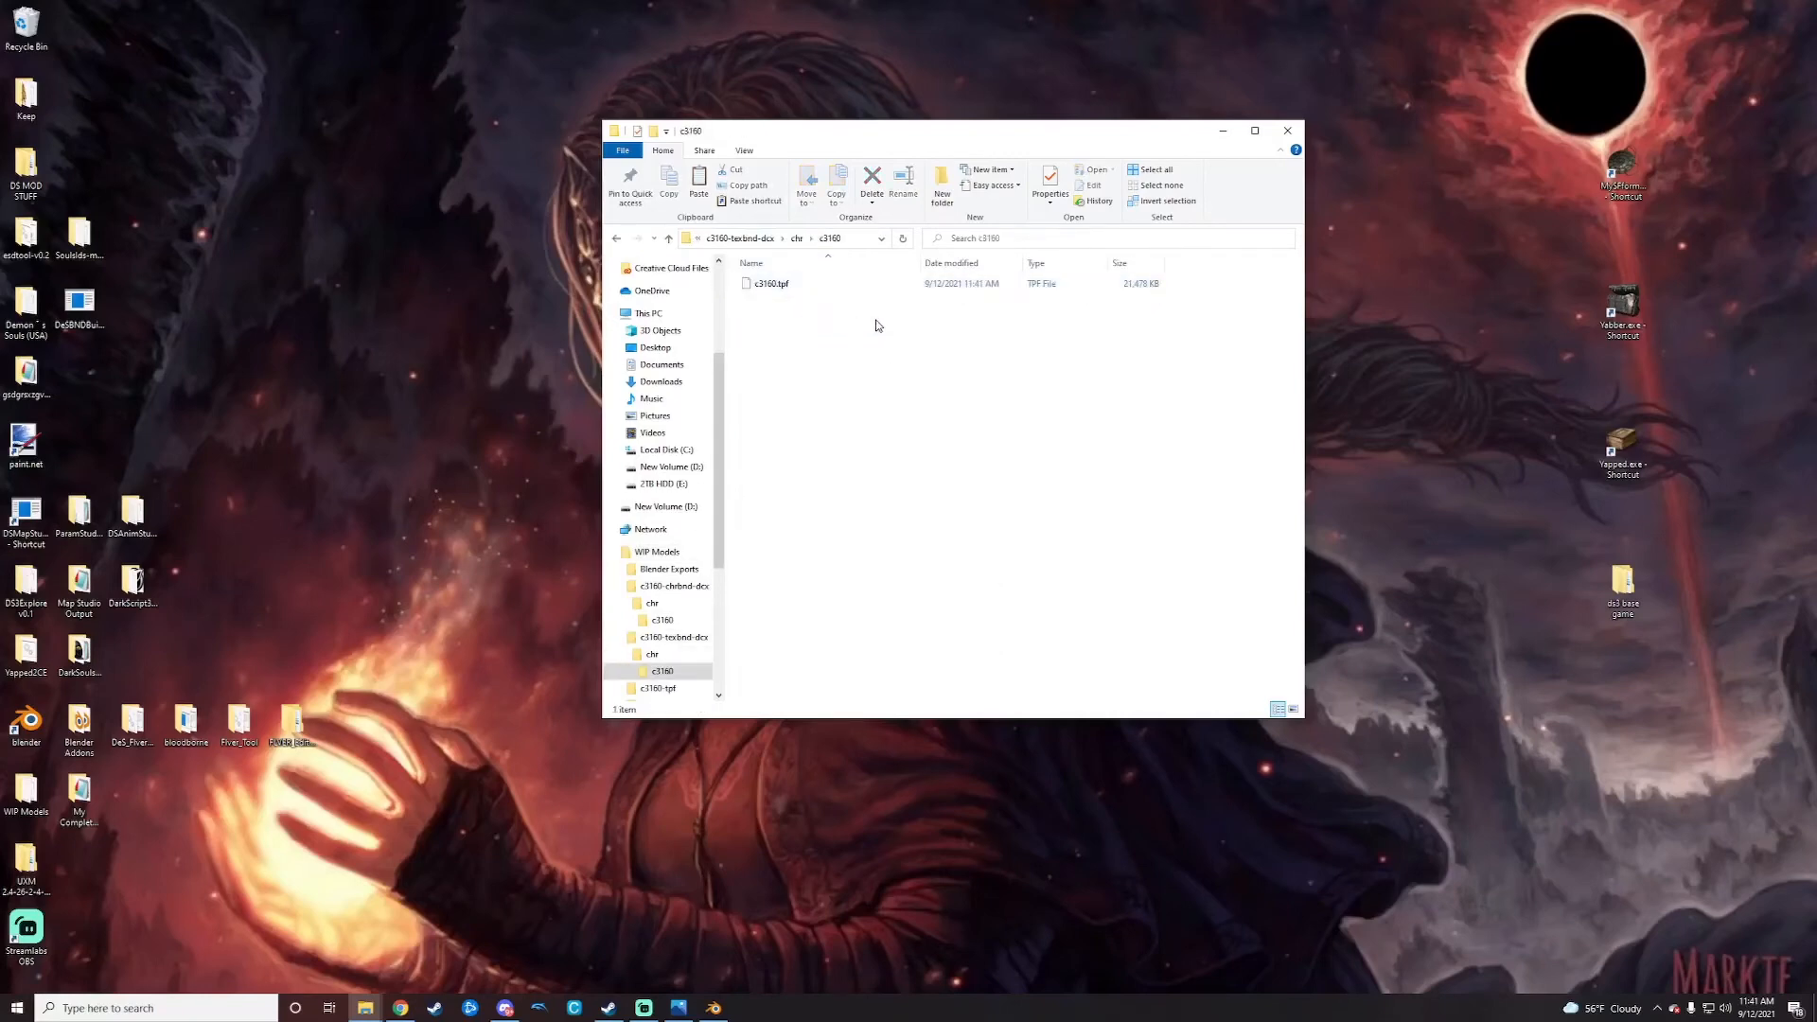
{"action": "left_click_drag", "start_coordinate": [769, 284], "coordinate": [1622, 305]}
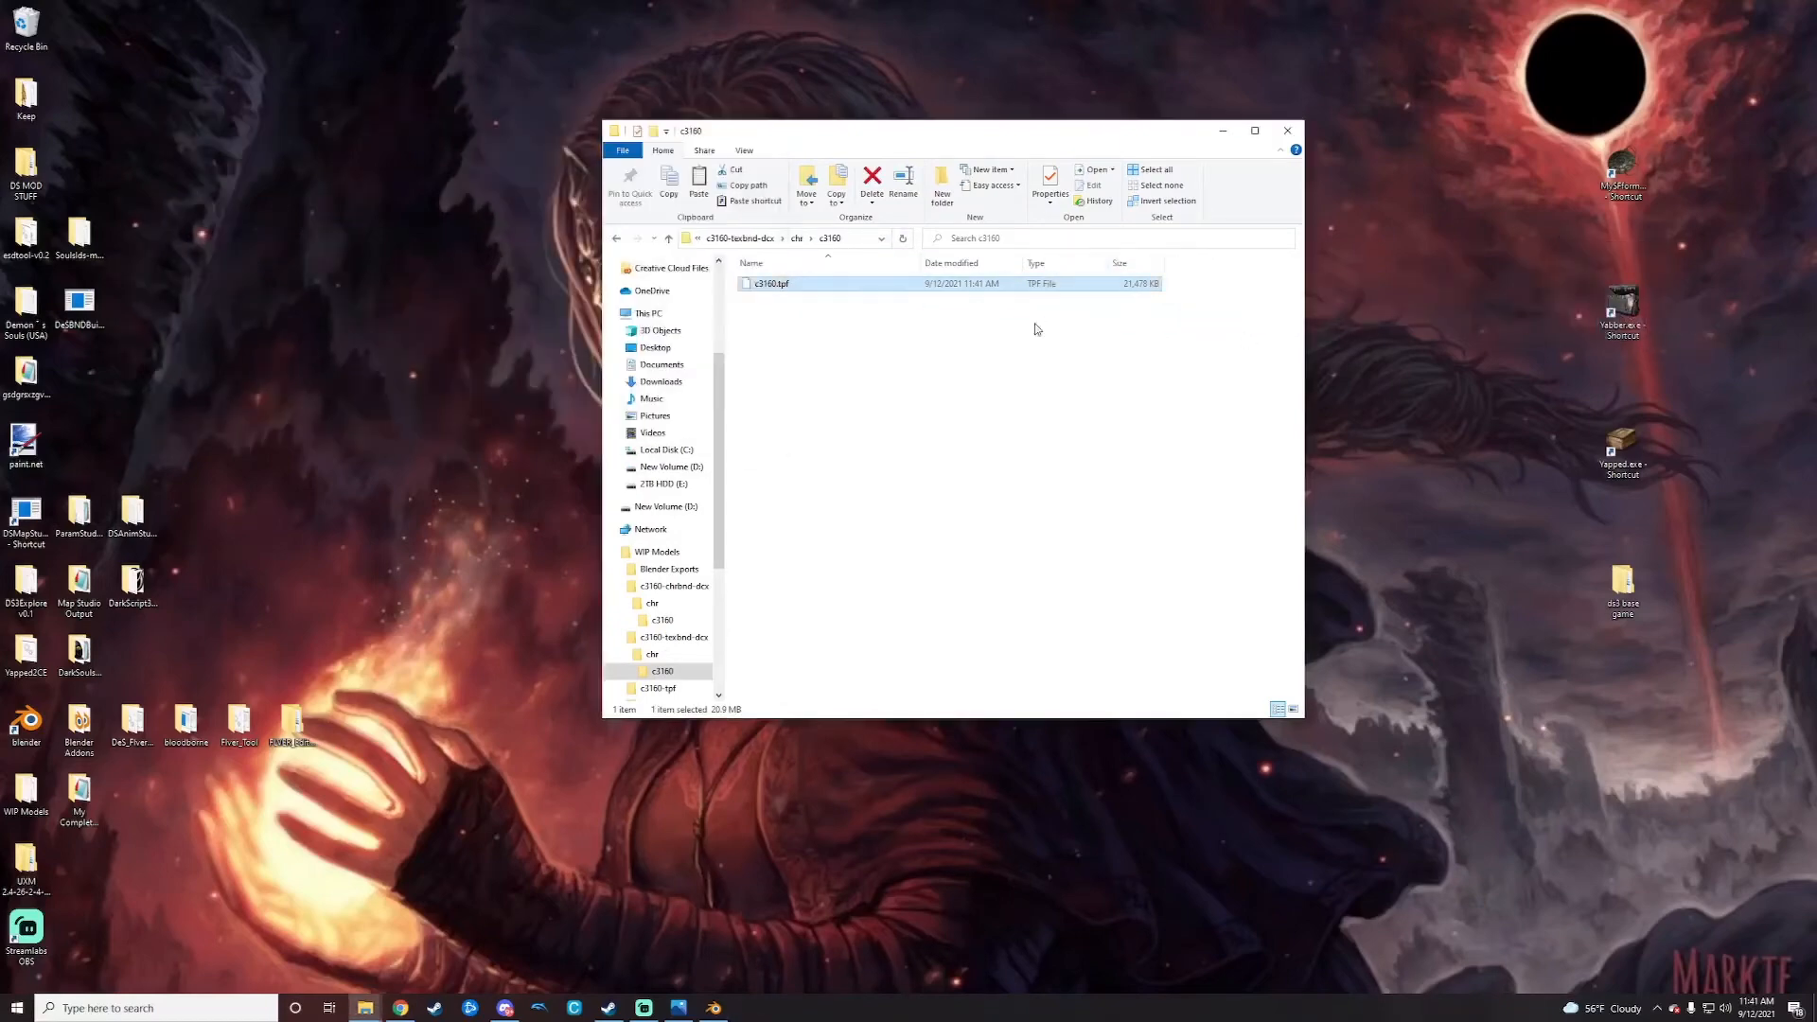
{"action": "double_click", "coordinate": [805, 286]}
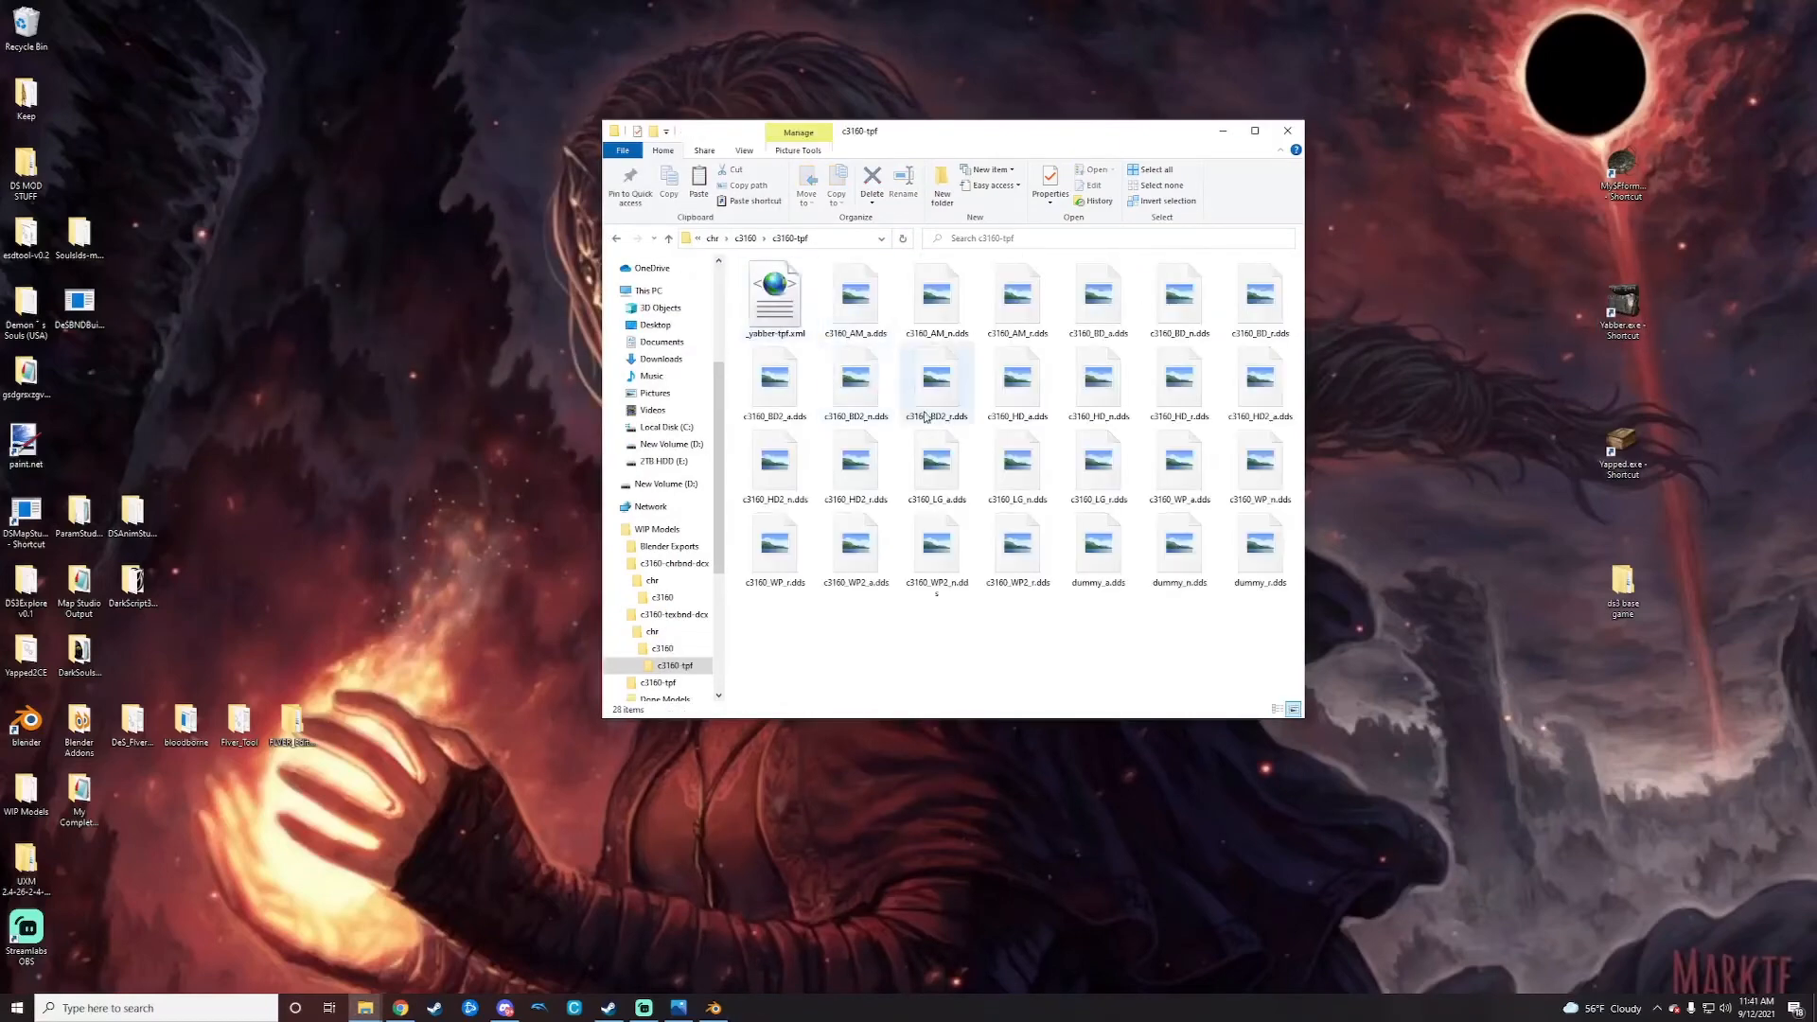
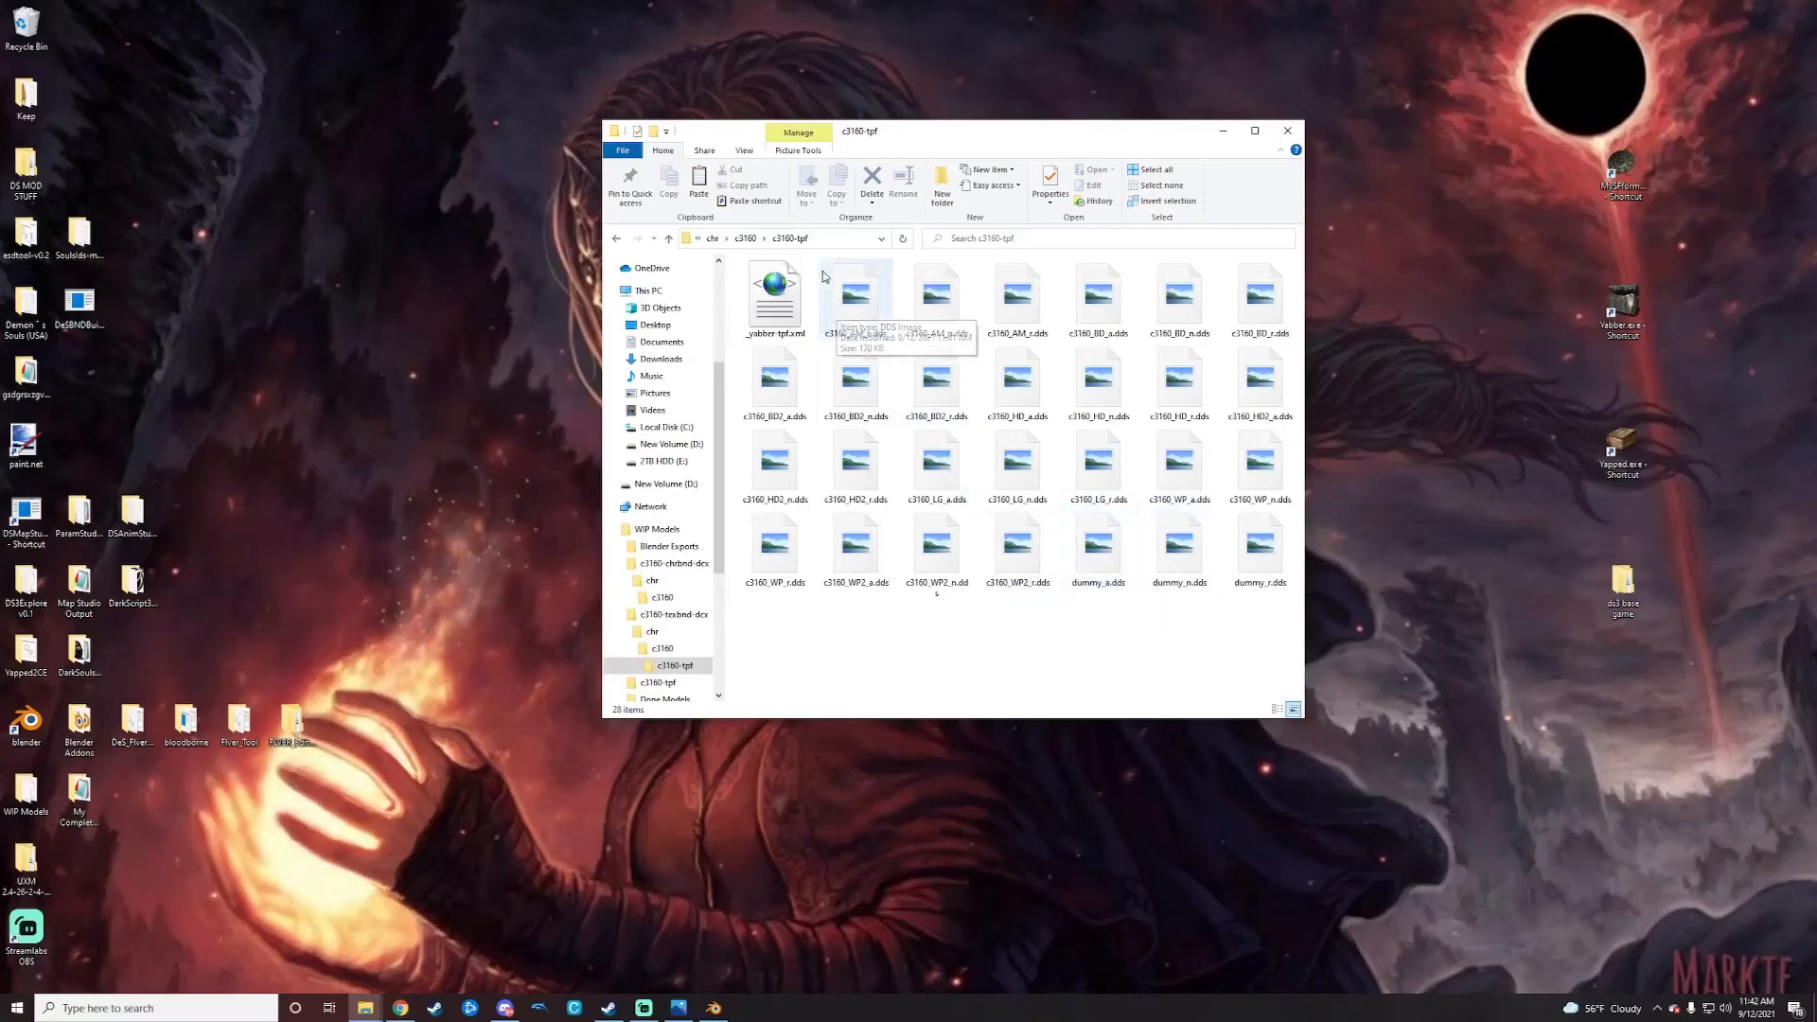
Step: Delete all DDS textures from c3160-tpf except the c3160_WP and c3160_WP2 files, keeping _yabber-tpf.xml
{"action": "left_click_drag", "start_coordinate": [838, 314], "coordinate": [1136, 693]}
{"action": "left_click_drag", "start_coordinate": [1289, 633], "coordinate": [841, 315]}
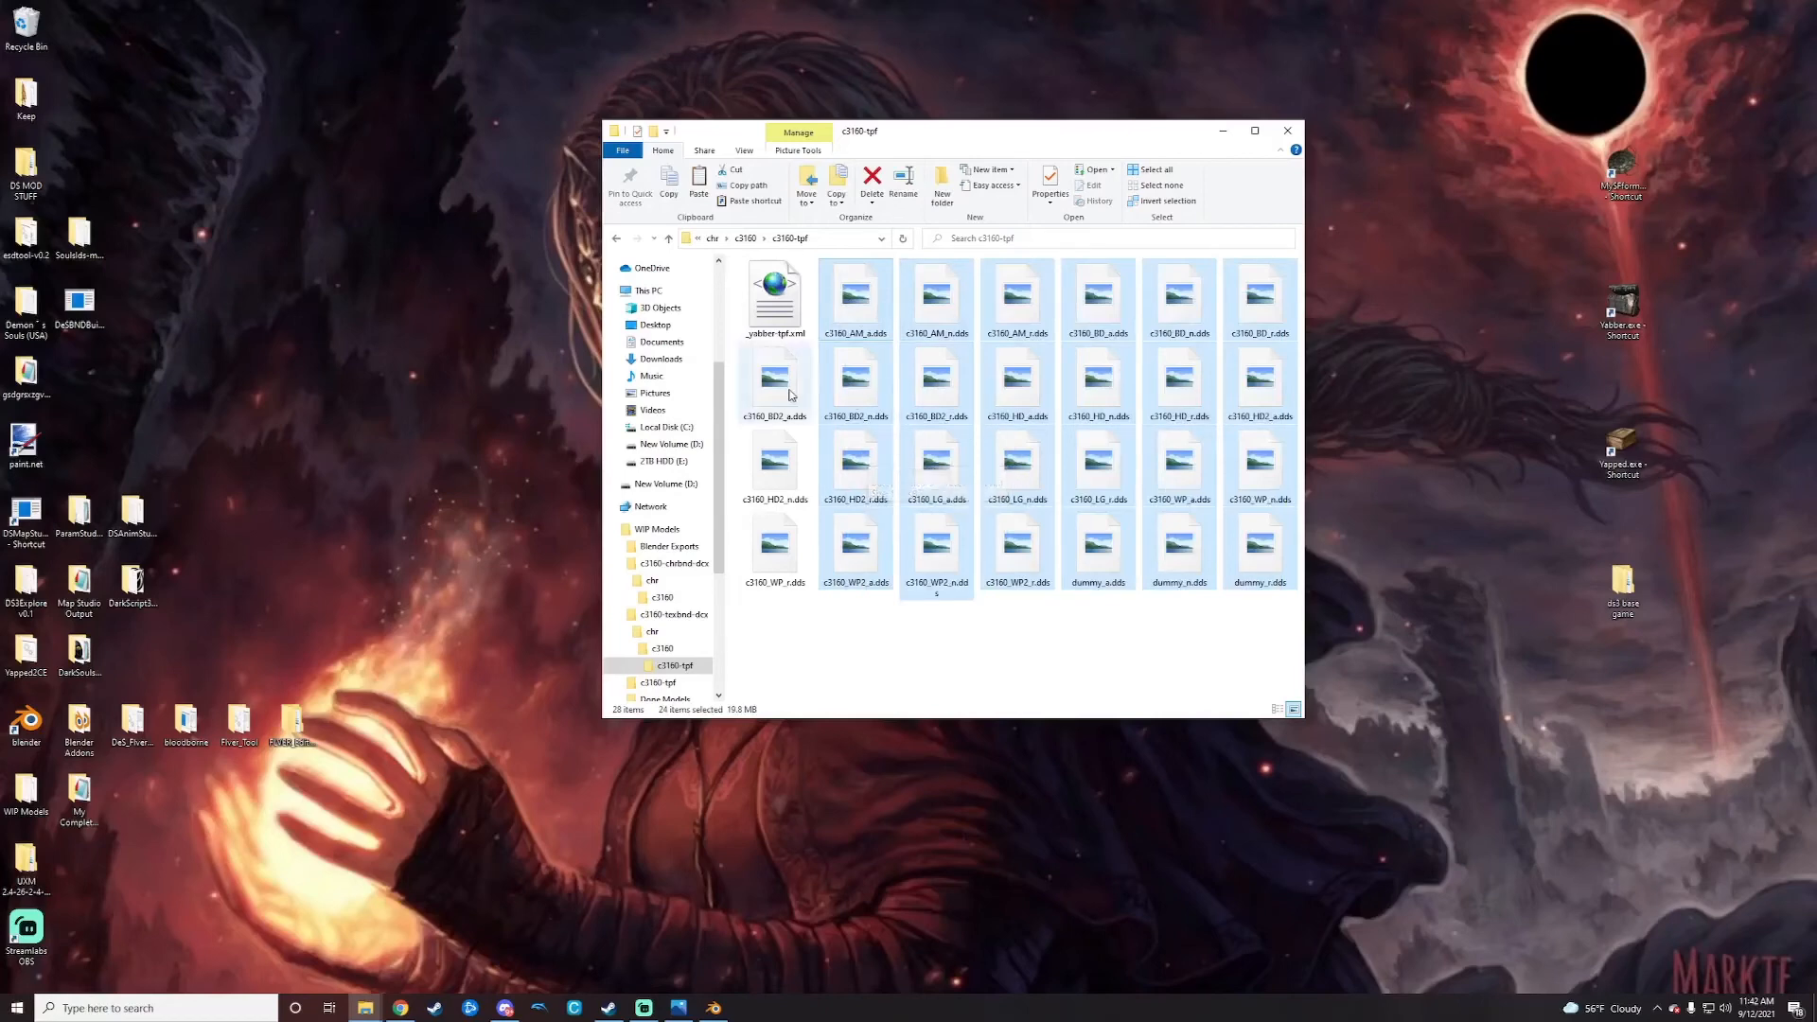
{"action": "left_click", "coordinate": [786, 560], "text": "ctrl"}
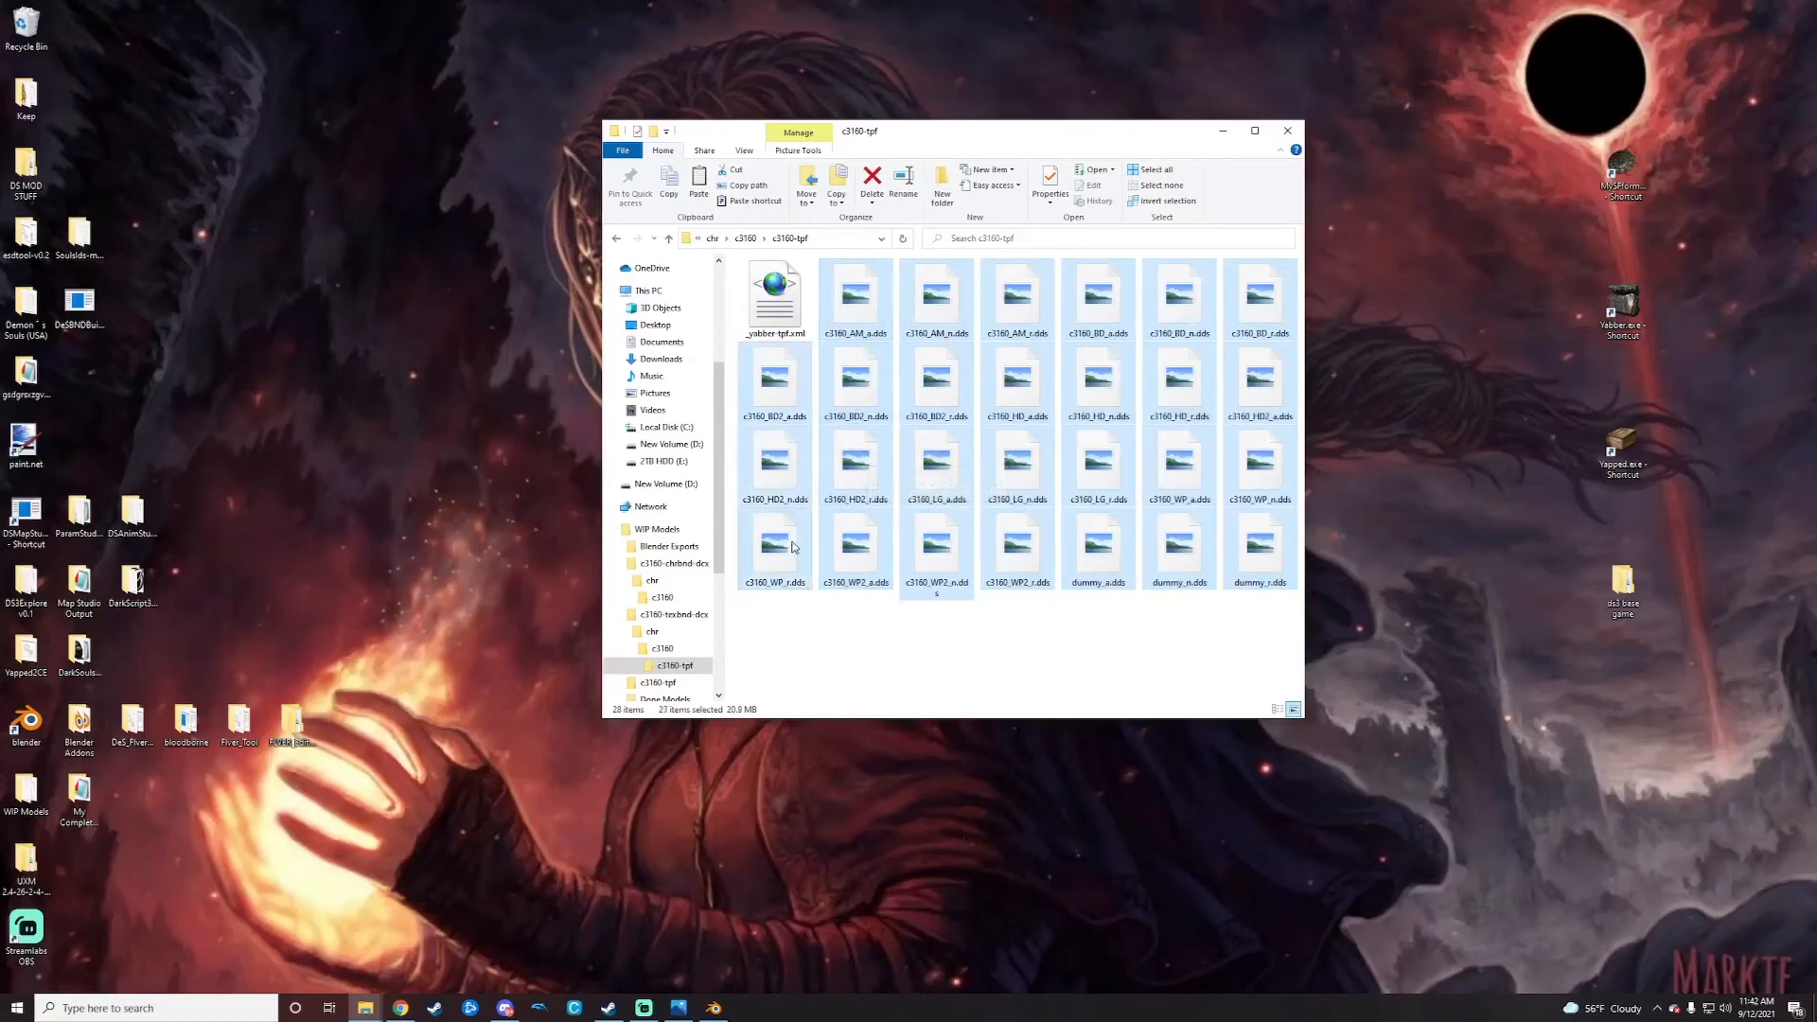
{"action": "left_click", "coordinate": [1189, 473], "text": "ctrl"}
{"action": "left_click", "coordinate": [1262, 475], "text": "ctrl"}
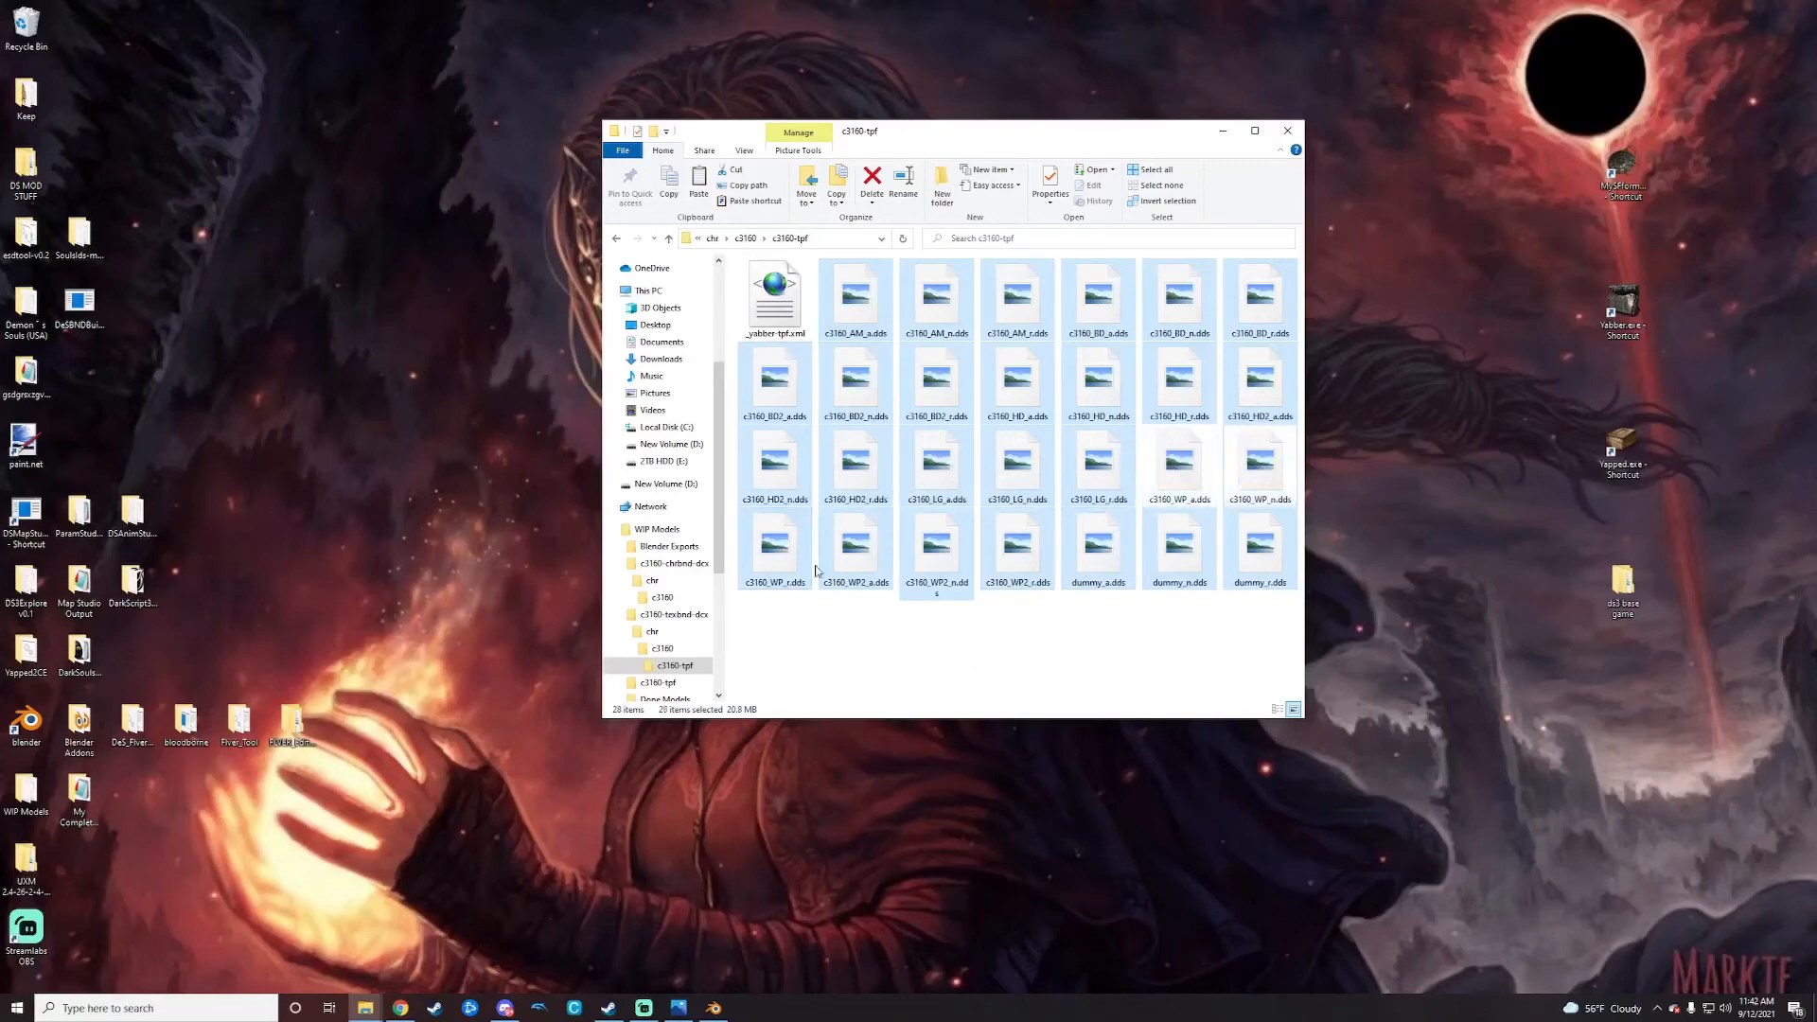
{"action": "left_click", "coordinate": [786, 559], "text": "ctrl"}
{"action": "left_click", "coordinate": [885, 559], "text": "ctrl"}
{"action": "left_click", "coordinate": [943, 560], "text": "ctrl"}
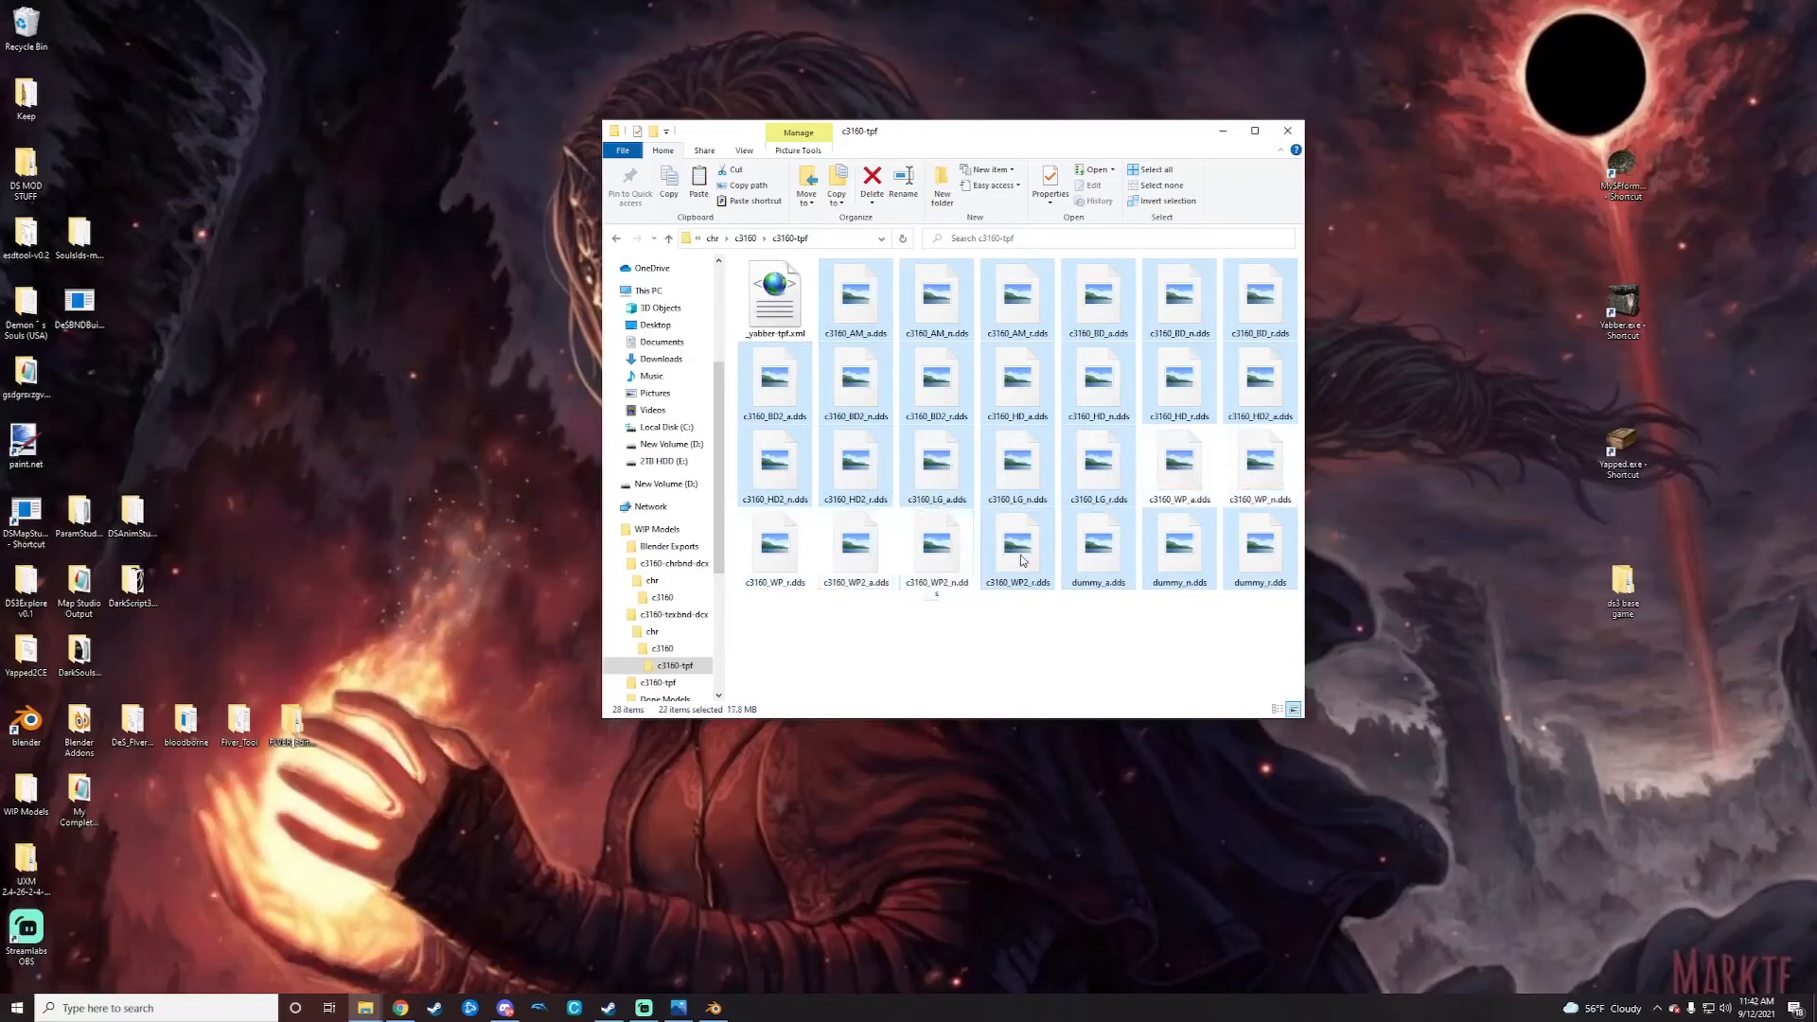
{"action": "left_click", "coordinate": [1018, 558], "text": "ctrl"}
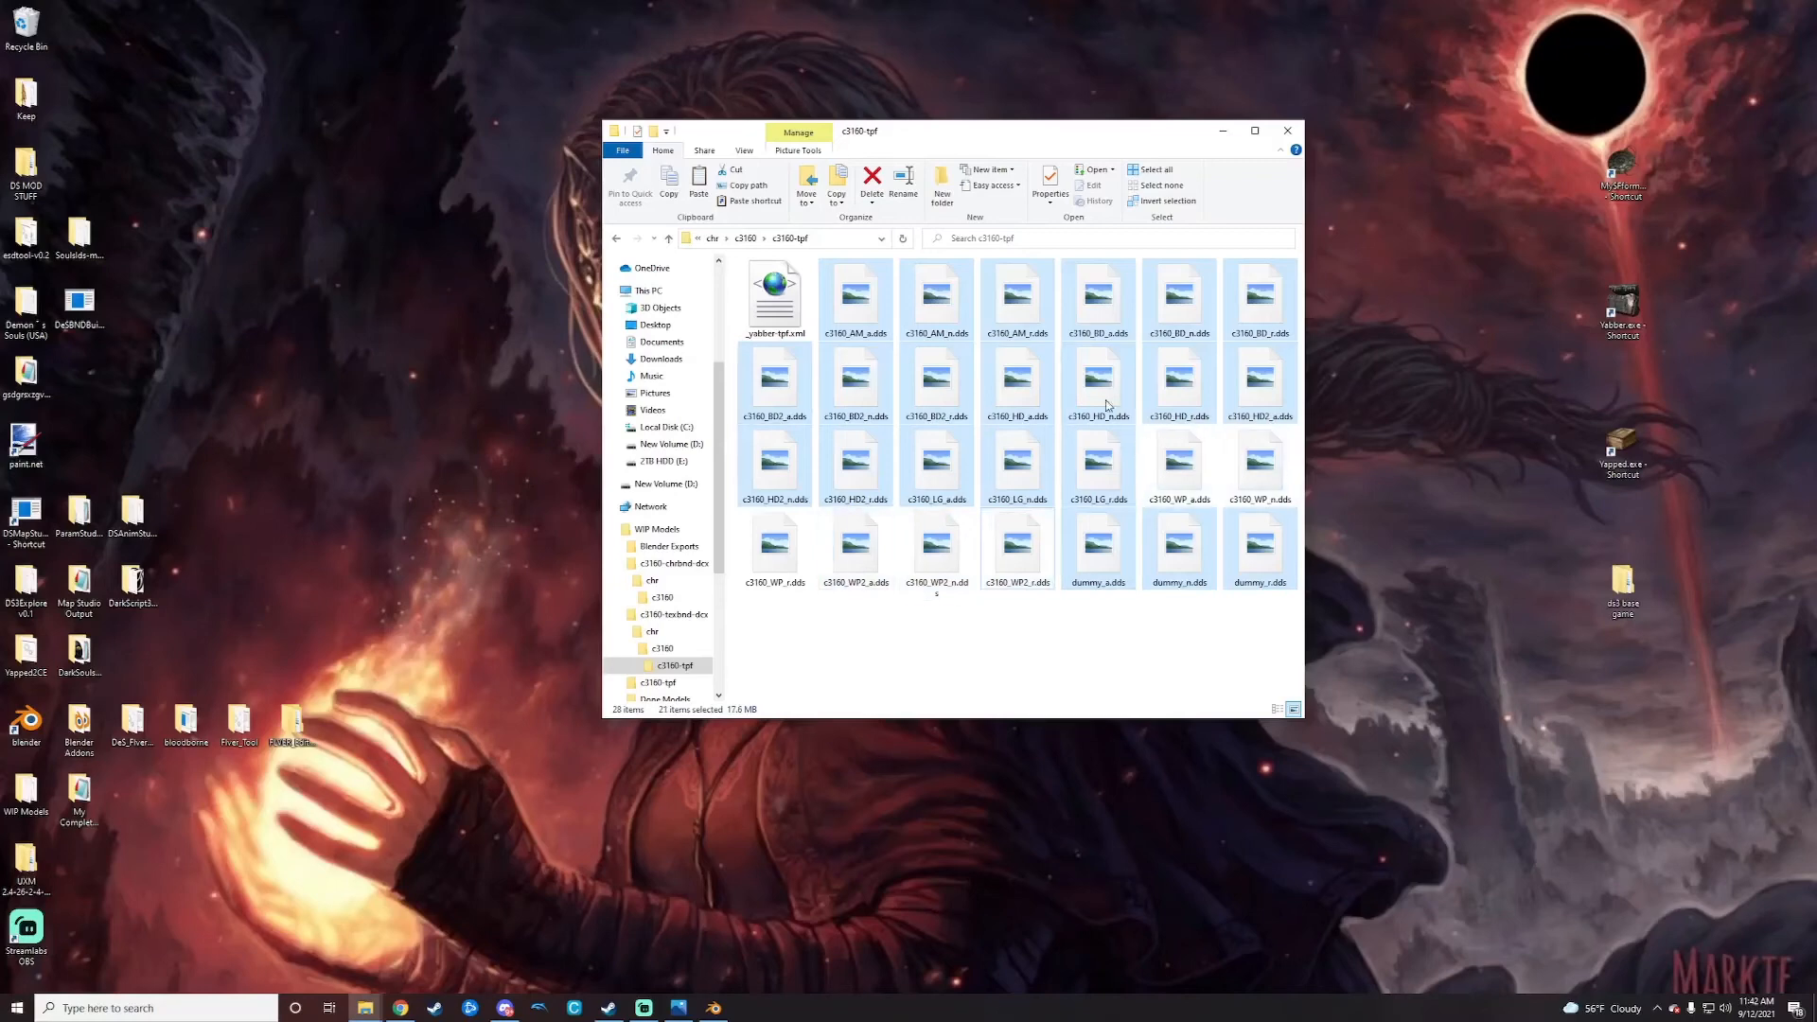
{"action": "right_click", "coordinate": [1015, 388]}
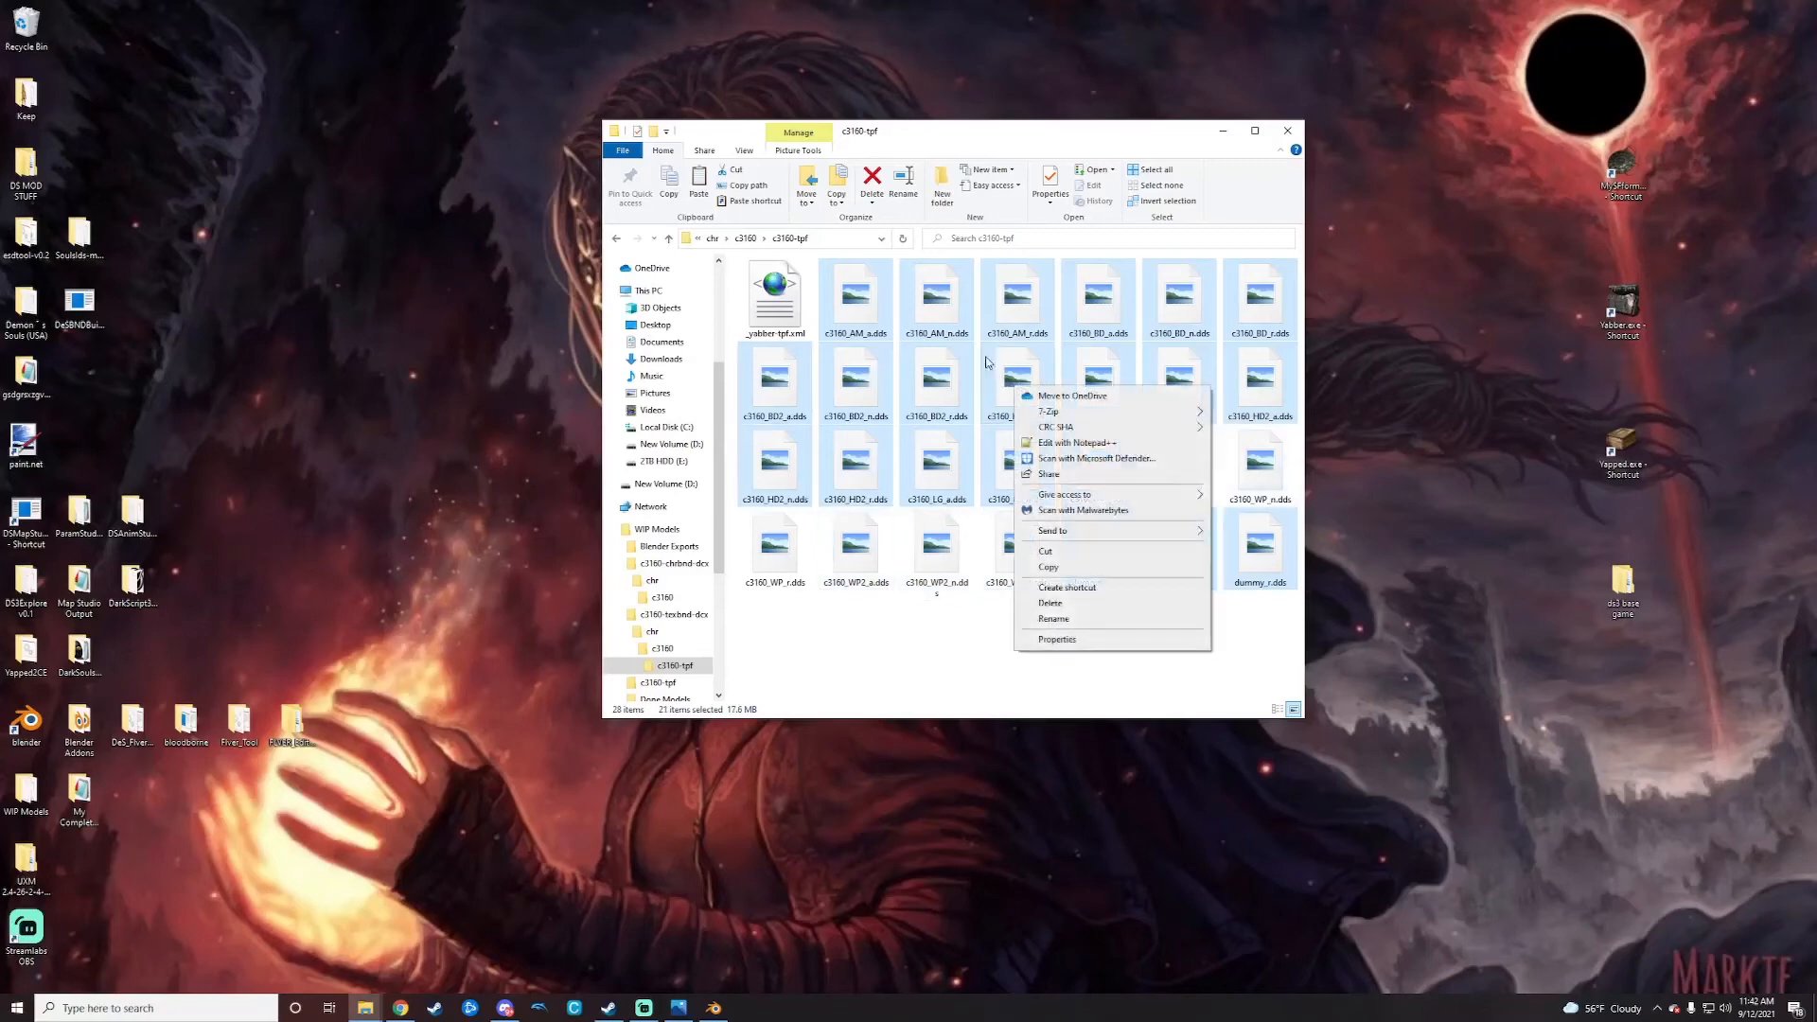
{"action": "left_click", "coordinate": [1057, 606]}
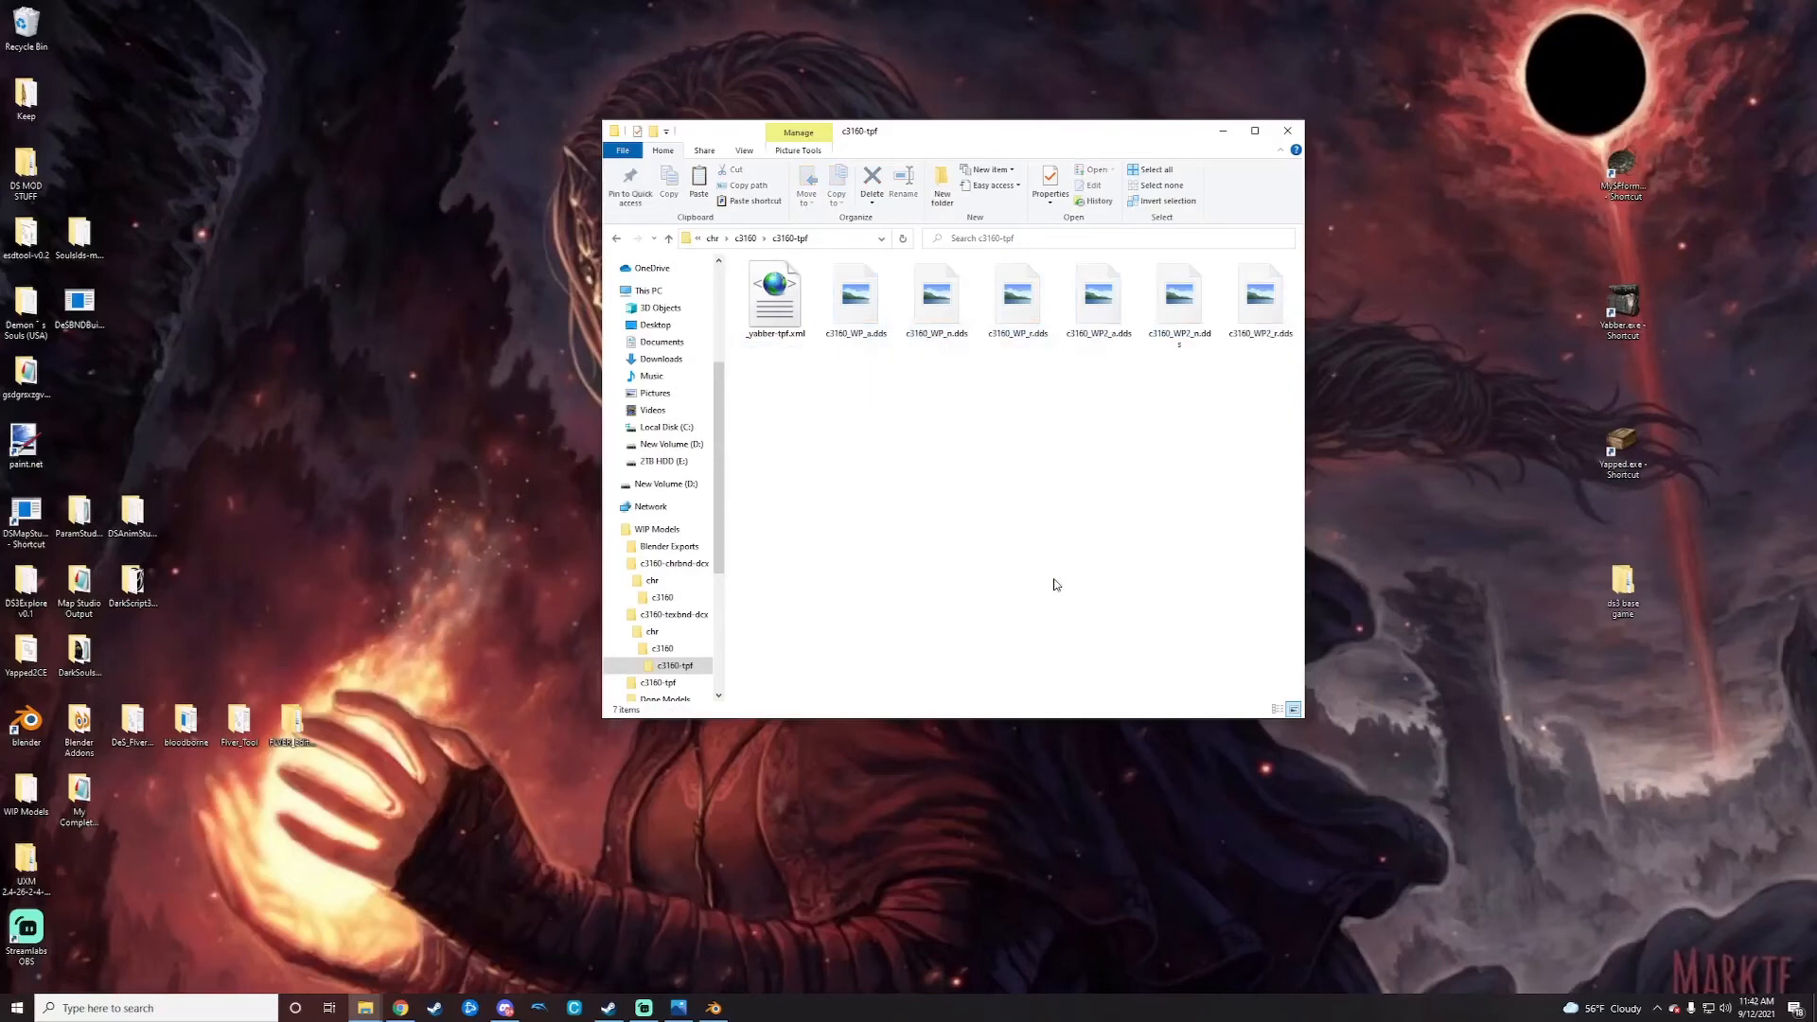
Step: Open the desktop WIP Models folder in a second window and place it beside the c3160-tpf window
{"action": "left_click_drag", "start_coordinate": [966, 133], "coordinate": [1107, 103]}
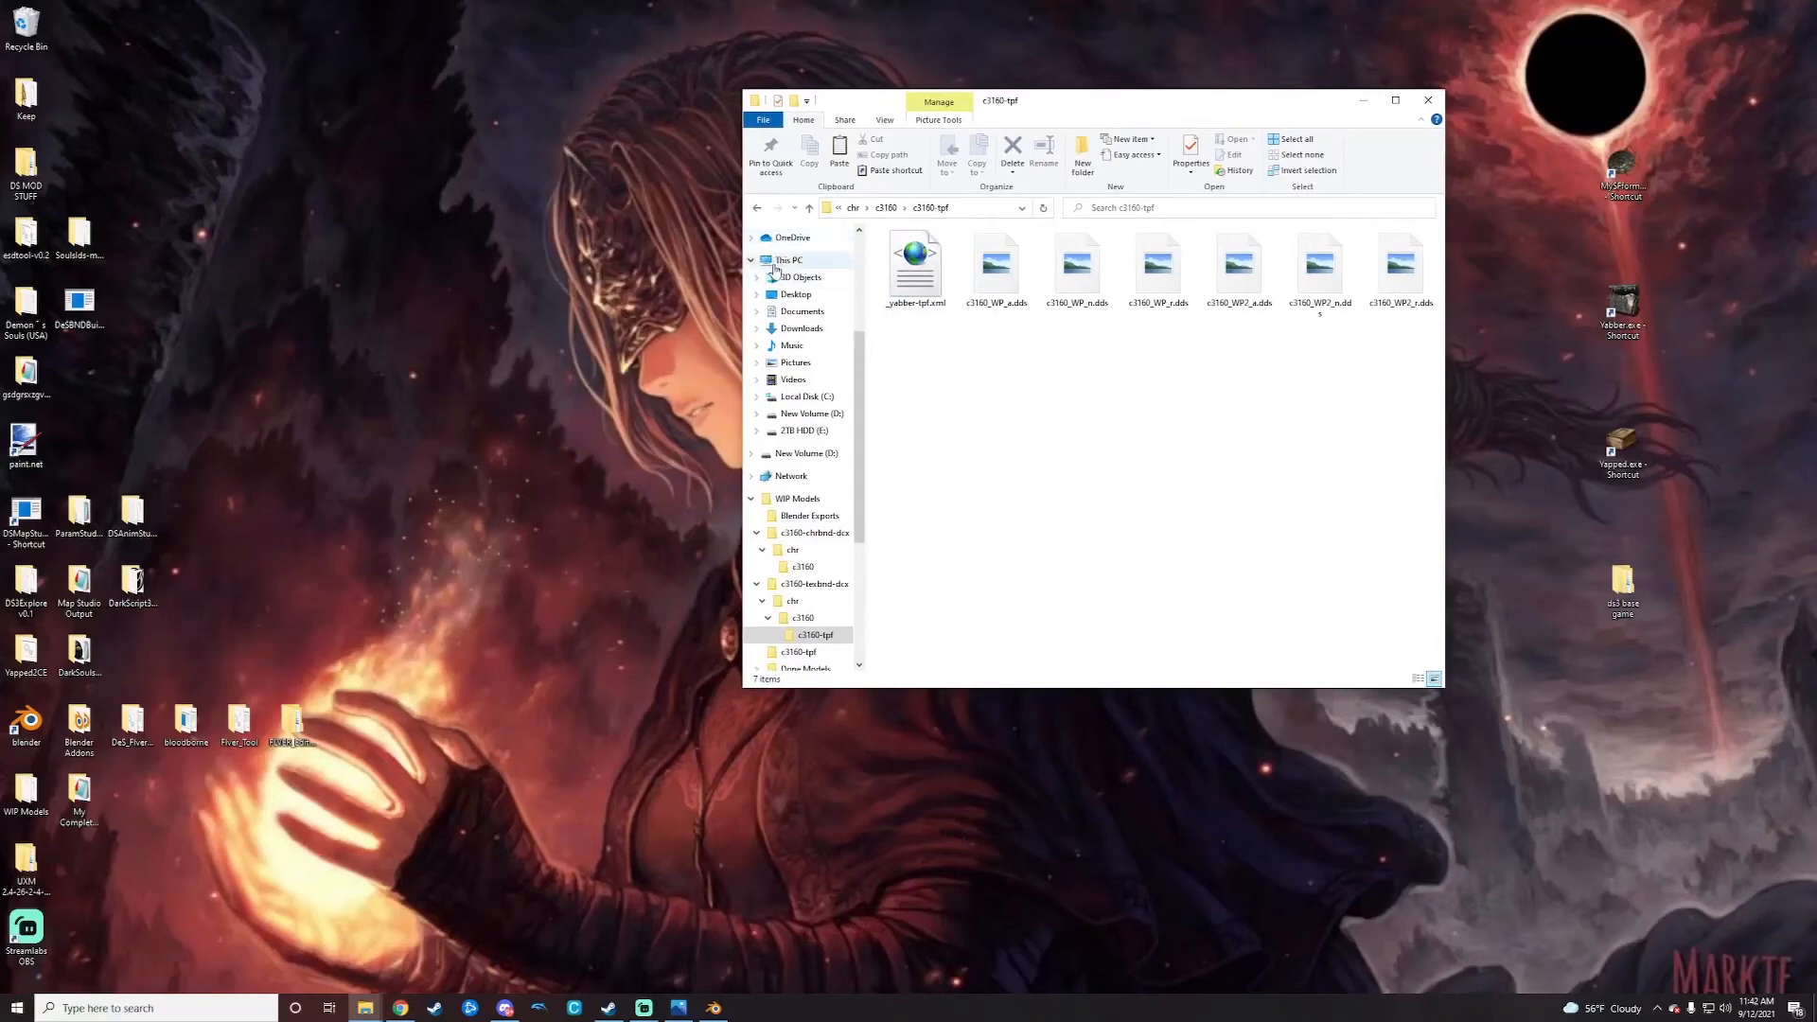
{"action": "left_click", "coordinate": [19, 798]}
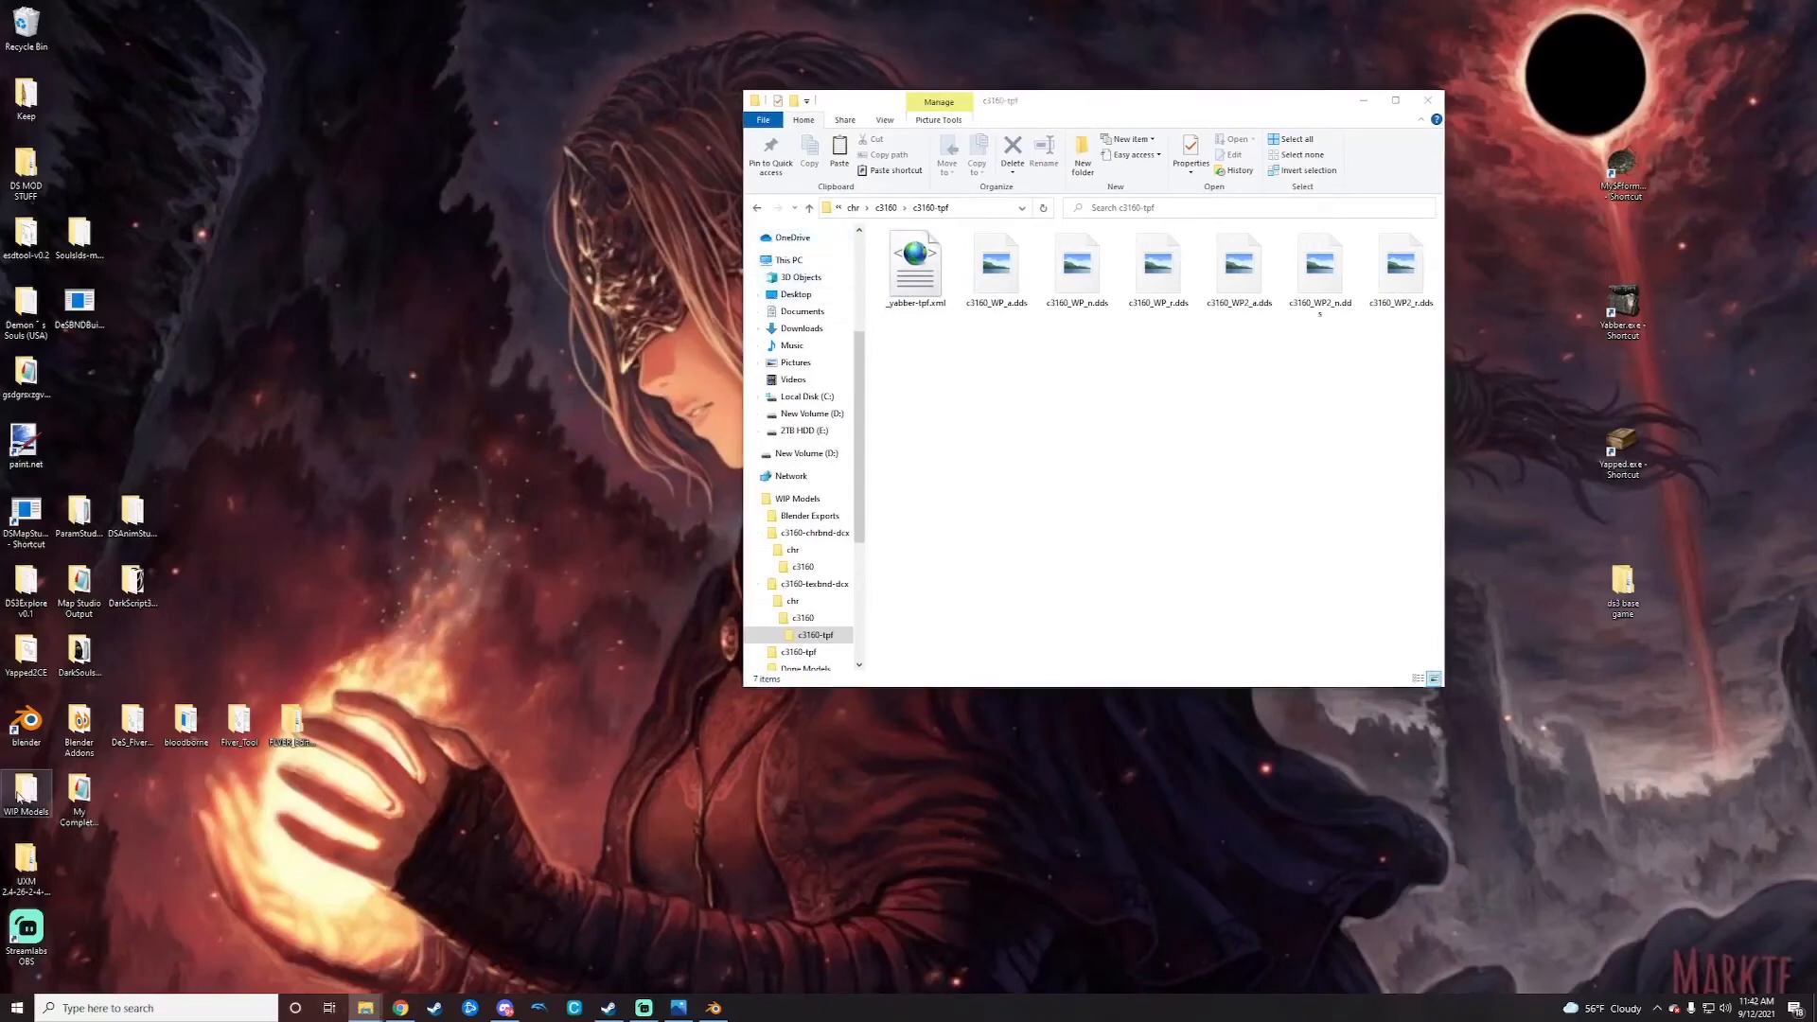
{"action": "double_click", "coordinate": [19, 798]}
{"action": "left_click_drag", "start_coordinate": [963, 104], "coordinate": [364, 112]}
{"action": "left_click_drag", "start_coordinate": [1073, 104], "coordinate": [1194, 116]}
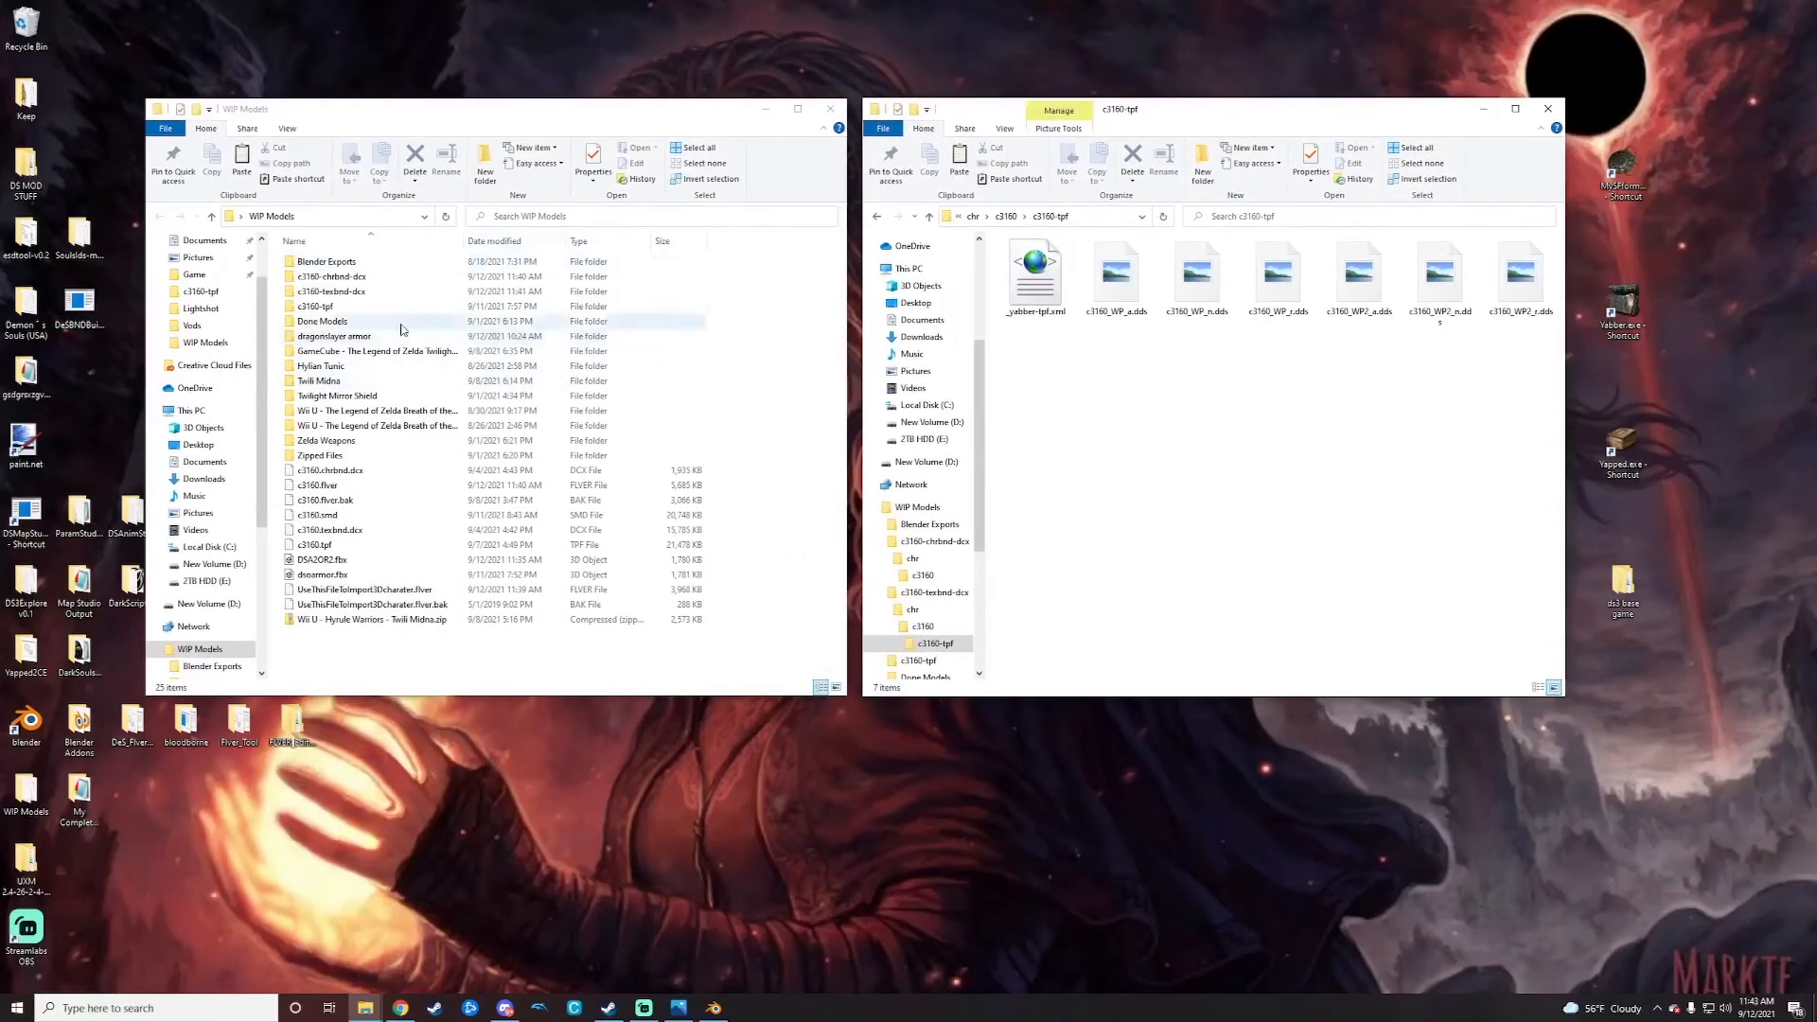
Step: Unpack the AM, BD, HD and LG_M_9300 TPF files in dragonslayer armor\tpfs with Yabber
{"action": "double_click", "coordinate": [369, 338]}
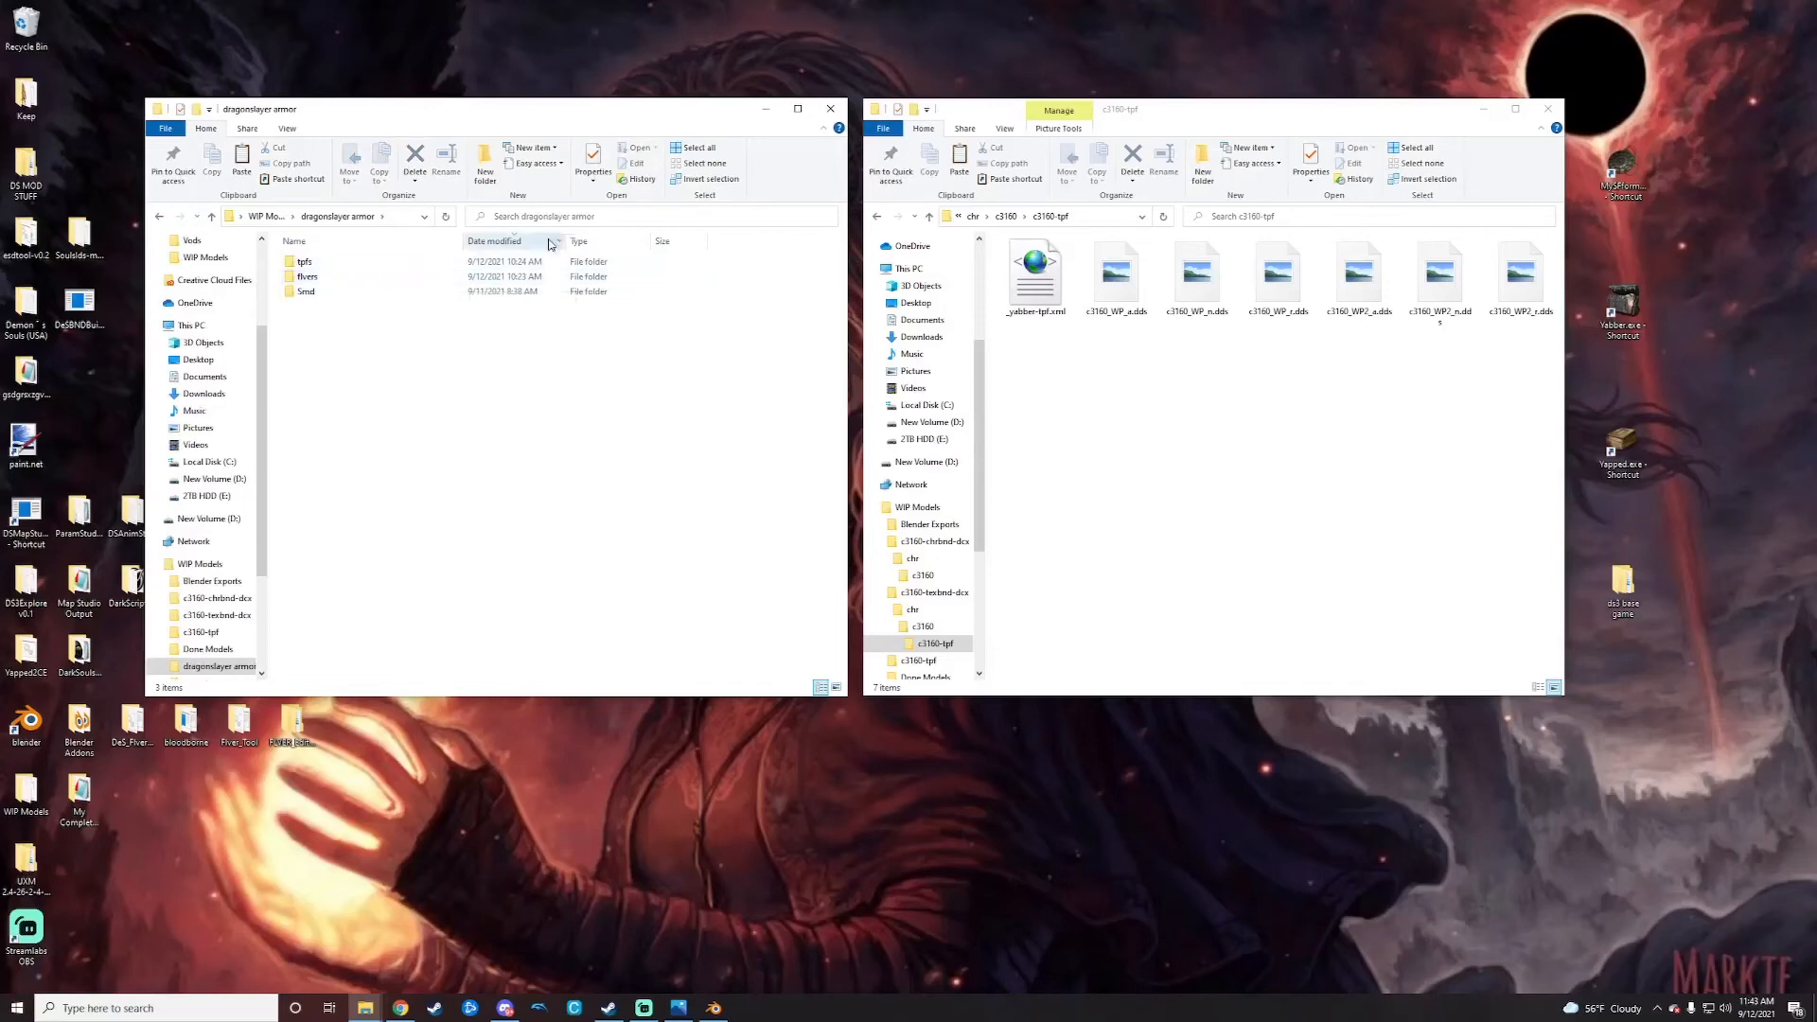
{"action": "left_click", "coordinate": [364, 268]}
{"action": "double_click", "coordinate": [363, 268]}
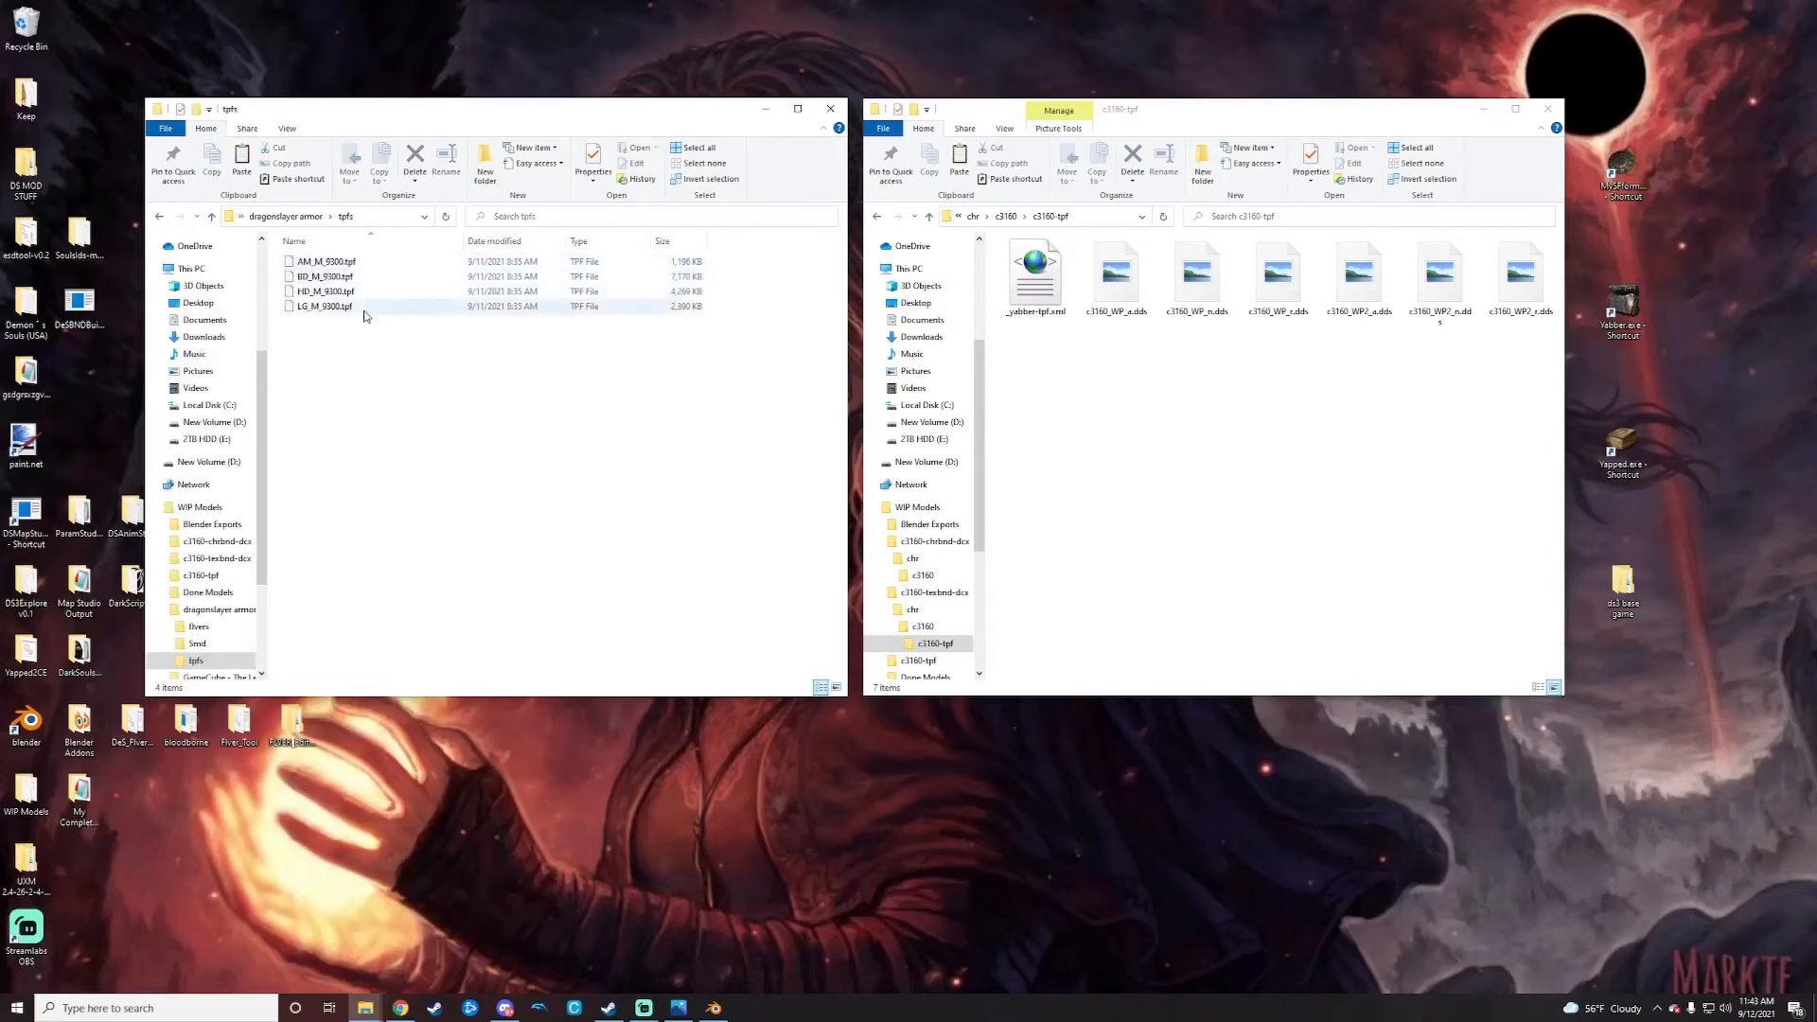
{"action": "left_click_drag", "start_coordinate": [389, 385], "coordinate": [1628, 322]}
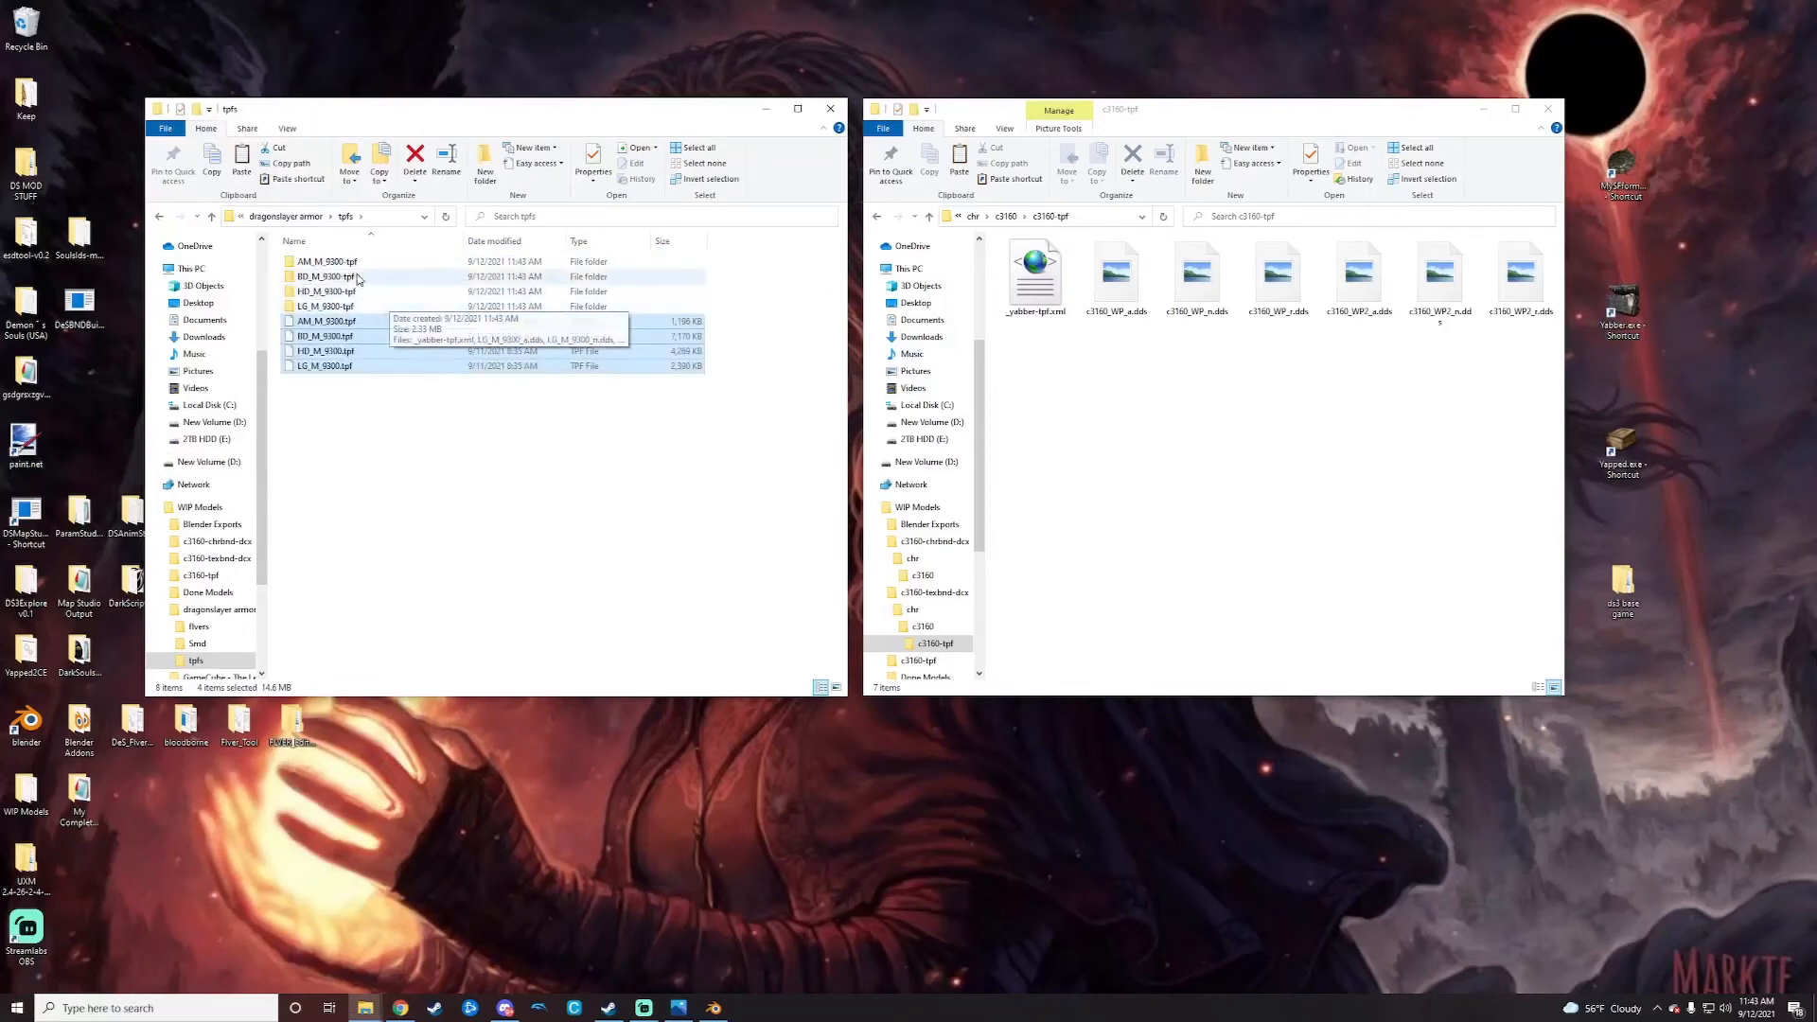
Step: Move the three AM_M_9300 DDS textures from AM_M_9300-tpf into the c3160-tpf folder and return to tpfs
{"action": "left_click", "coordinate": [360, 262]}
{"action": "double_click", "coordinate": [360, 261]}
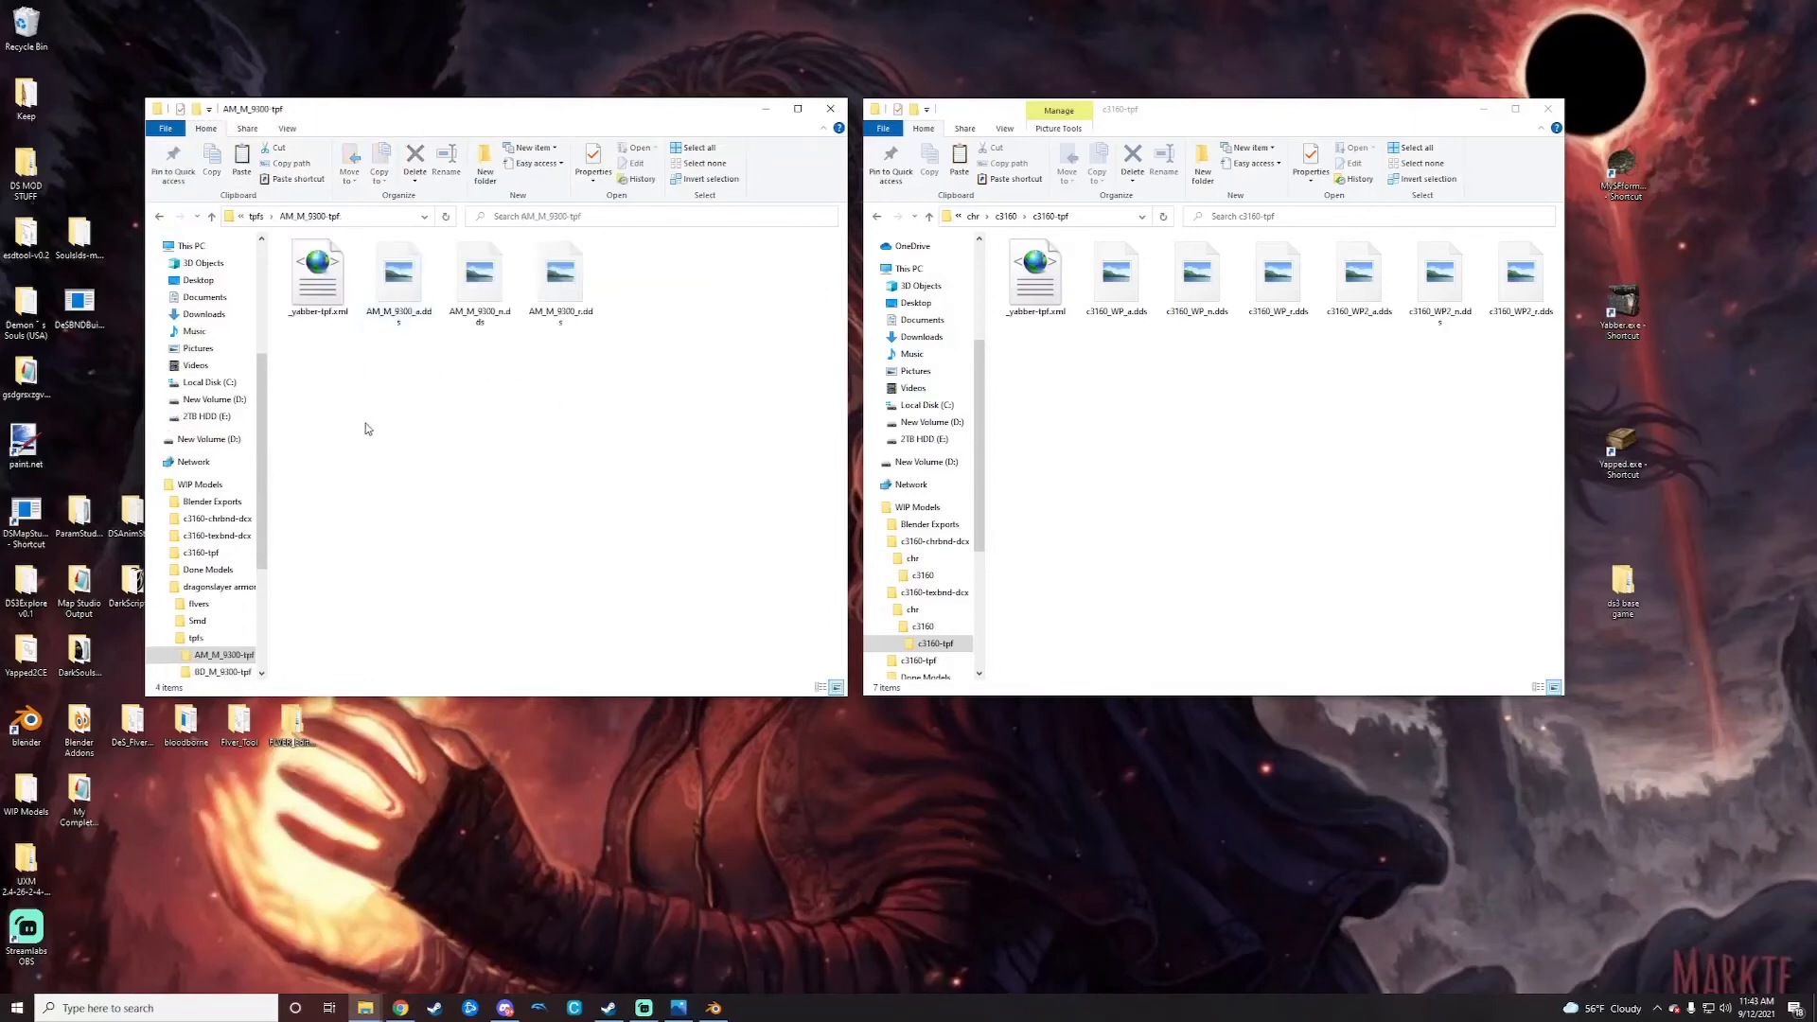
{"action": "left_click_drag", "start_coordinate": [357, 457], "coordinate": [579, 274]}
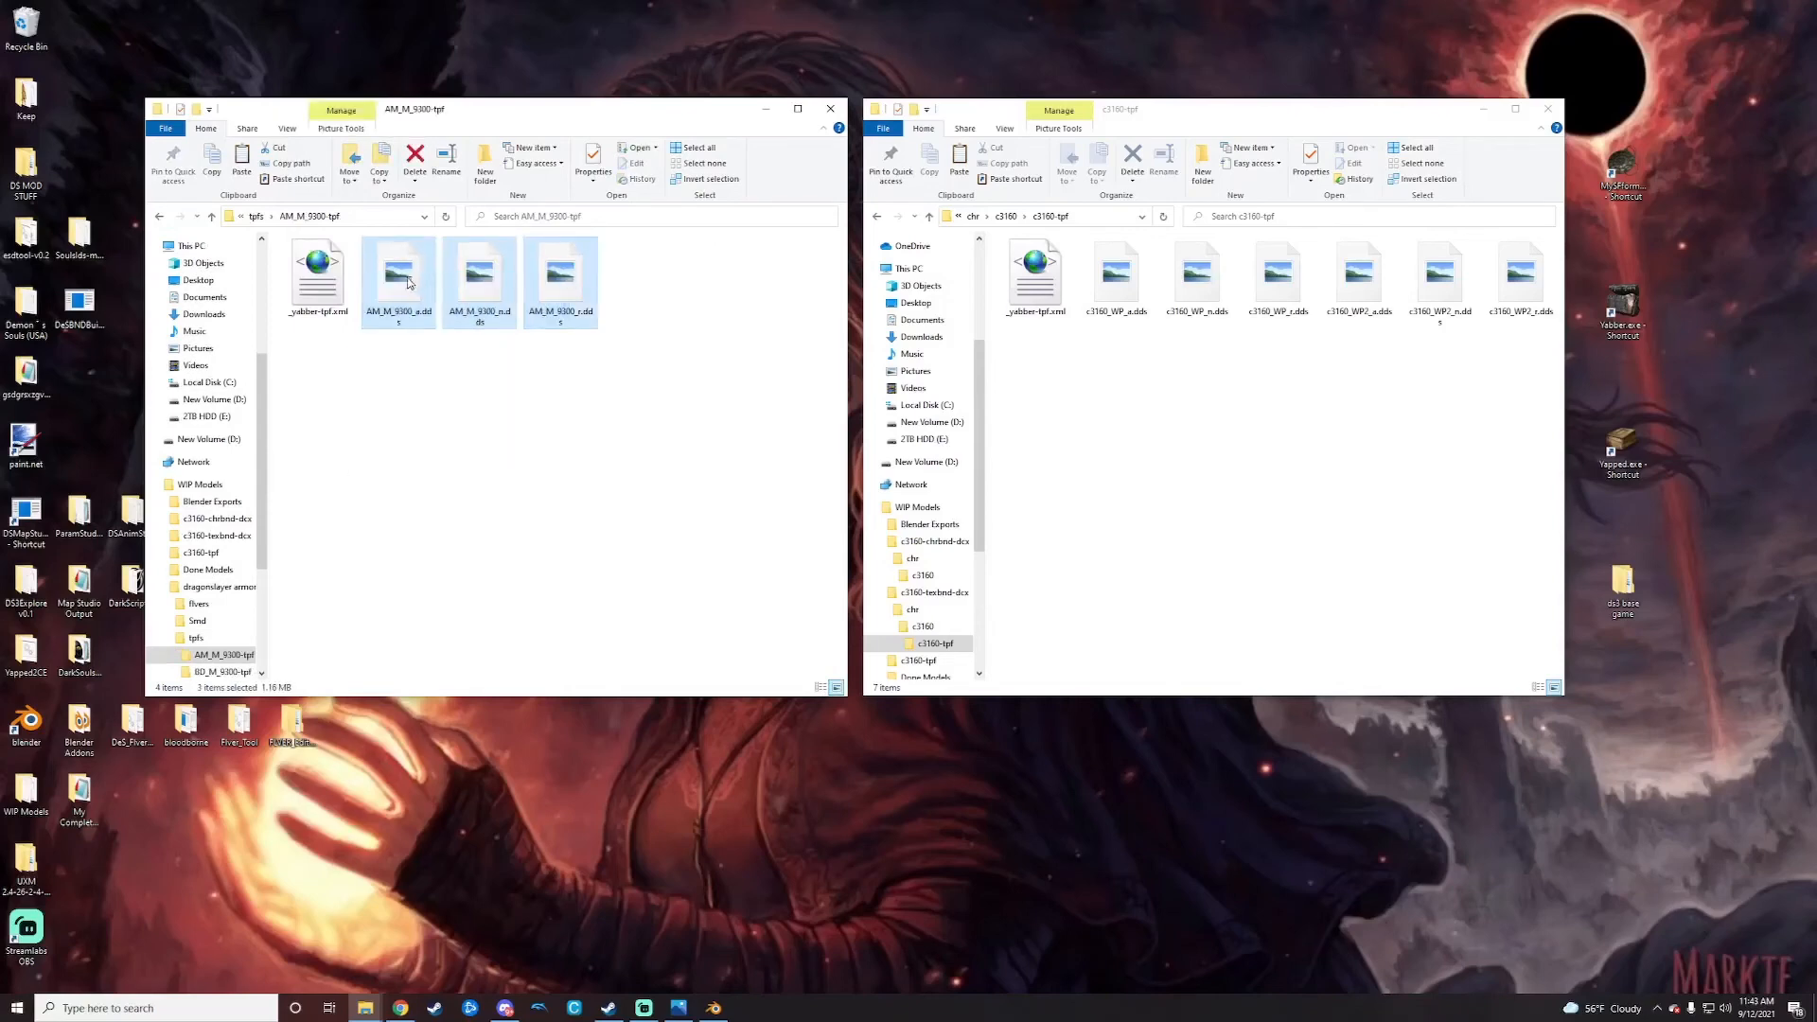
{"action": "left_click_drag", "start_coordinate": [386, 281], "coordinate": [1197, 478]}
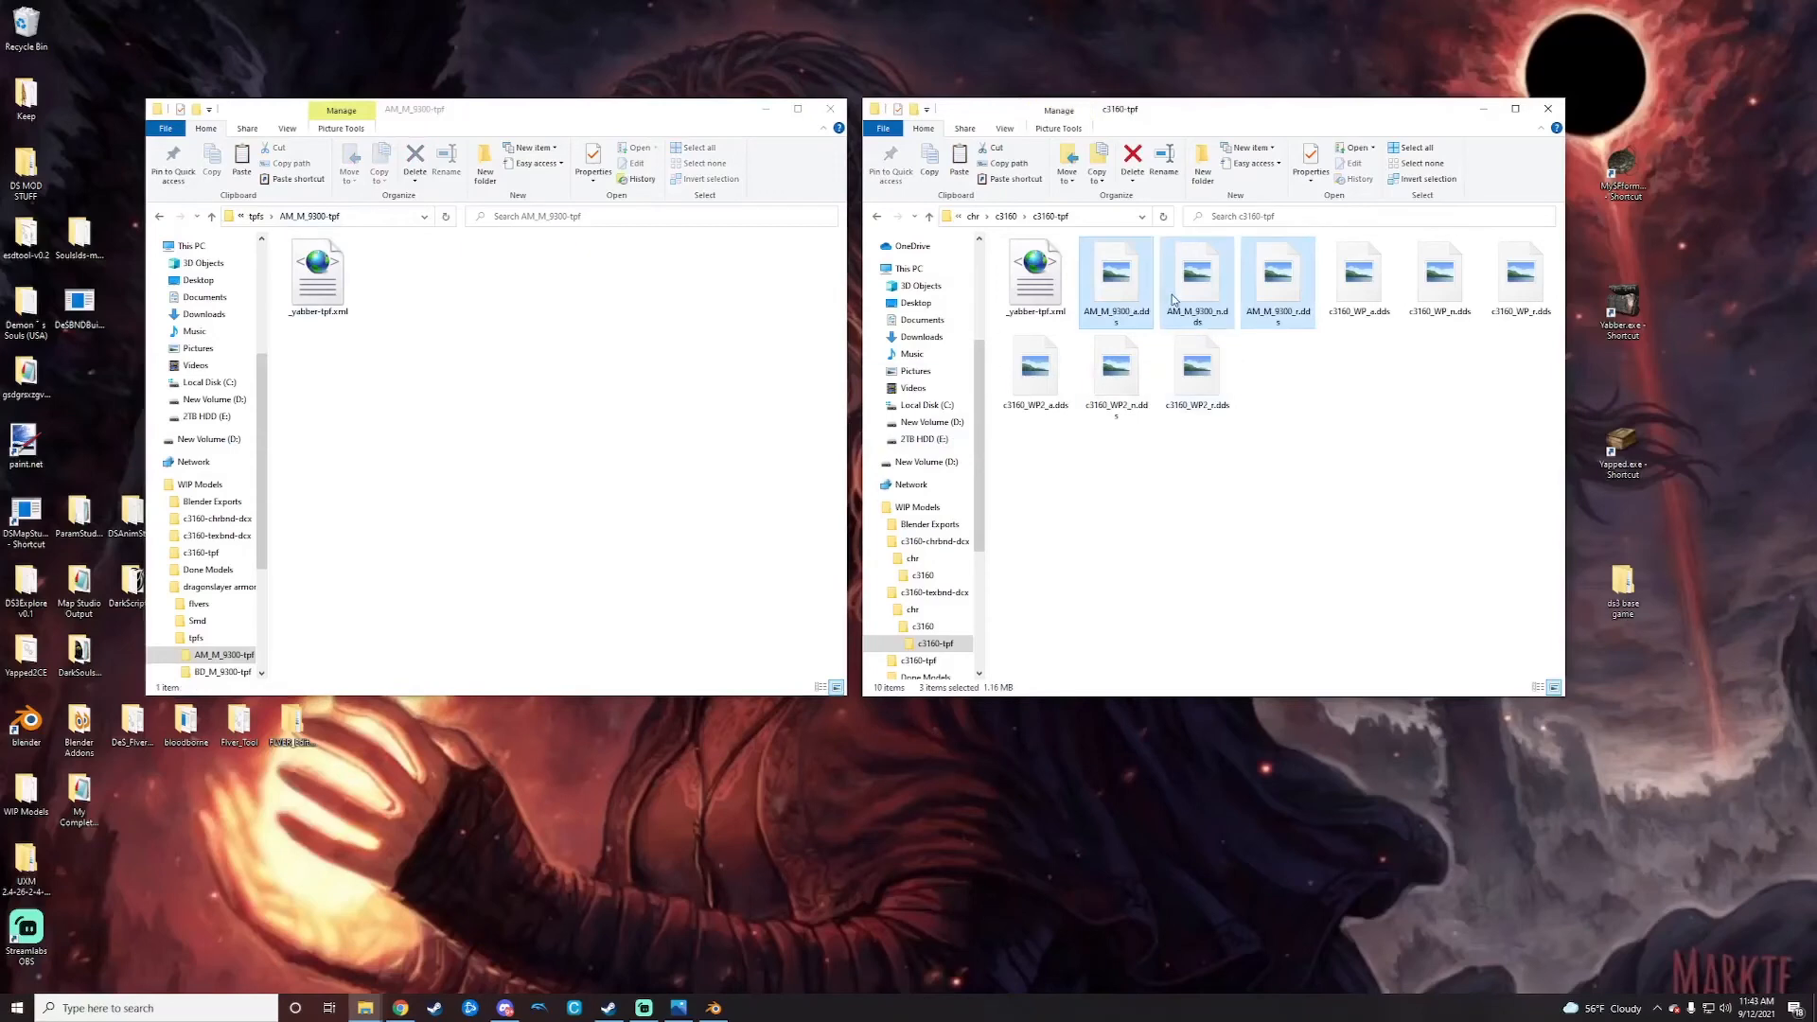
{"action": "left_click", "coordinate": [161, 220]}
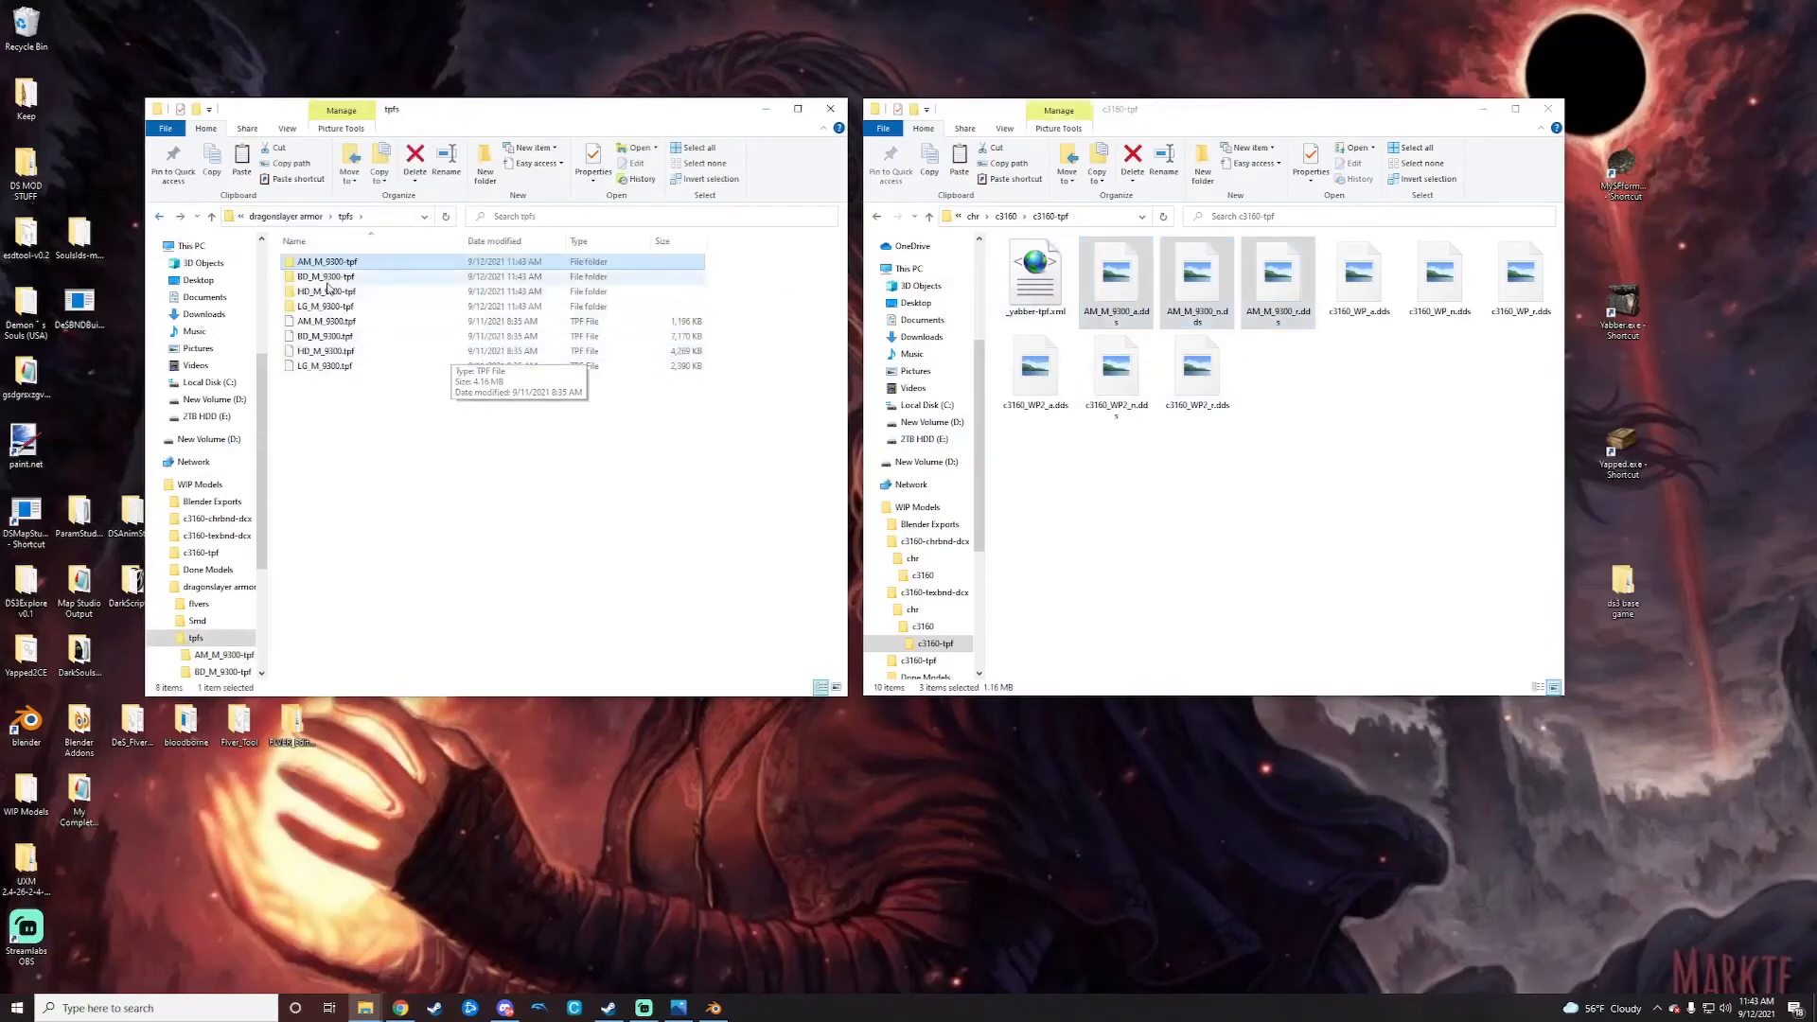
Step: Move all BD_M_9300_01 and BD_M_9300_02 DDS textures from BD_M_9300-tpf into the c3160-tpf folder and return to tpfs
{"action": "double_click", "coordinate": [369, 277]}
{"action": "left_click_drag", "start_coordinate": [382, 400], "coordinate": [839, 237]}
{"action": "left_click_drag", "start_coordinate": [549, 287], "coordinate": [1285, 506]}
{"action": "left_click", "coordinate": [159, 216]}
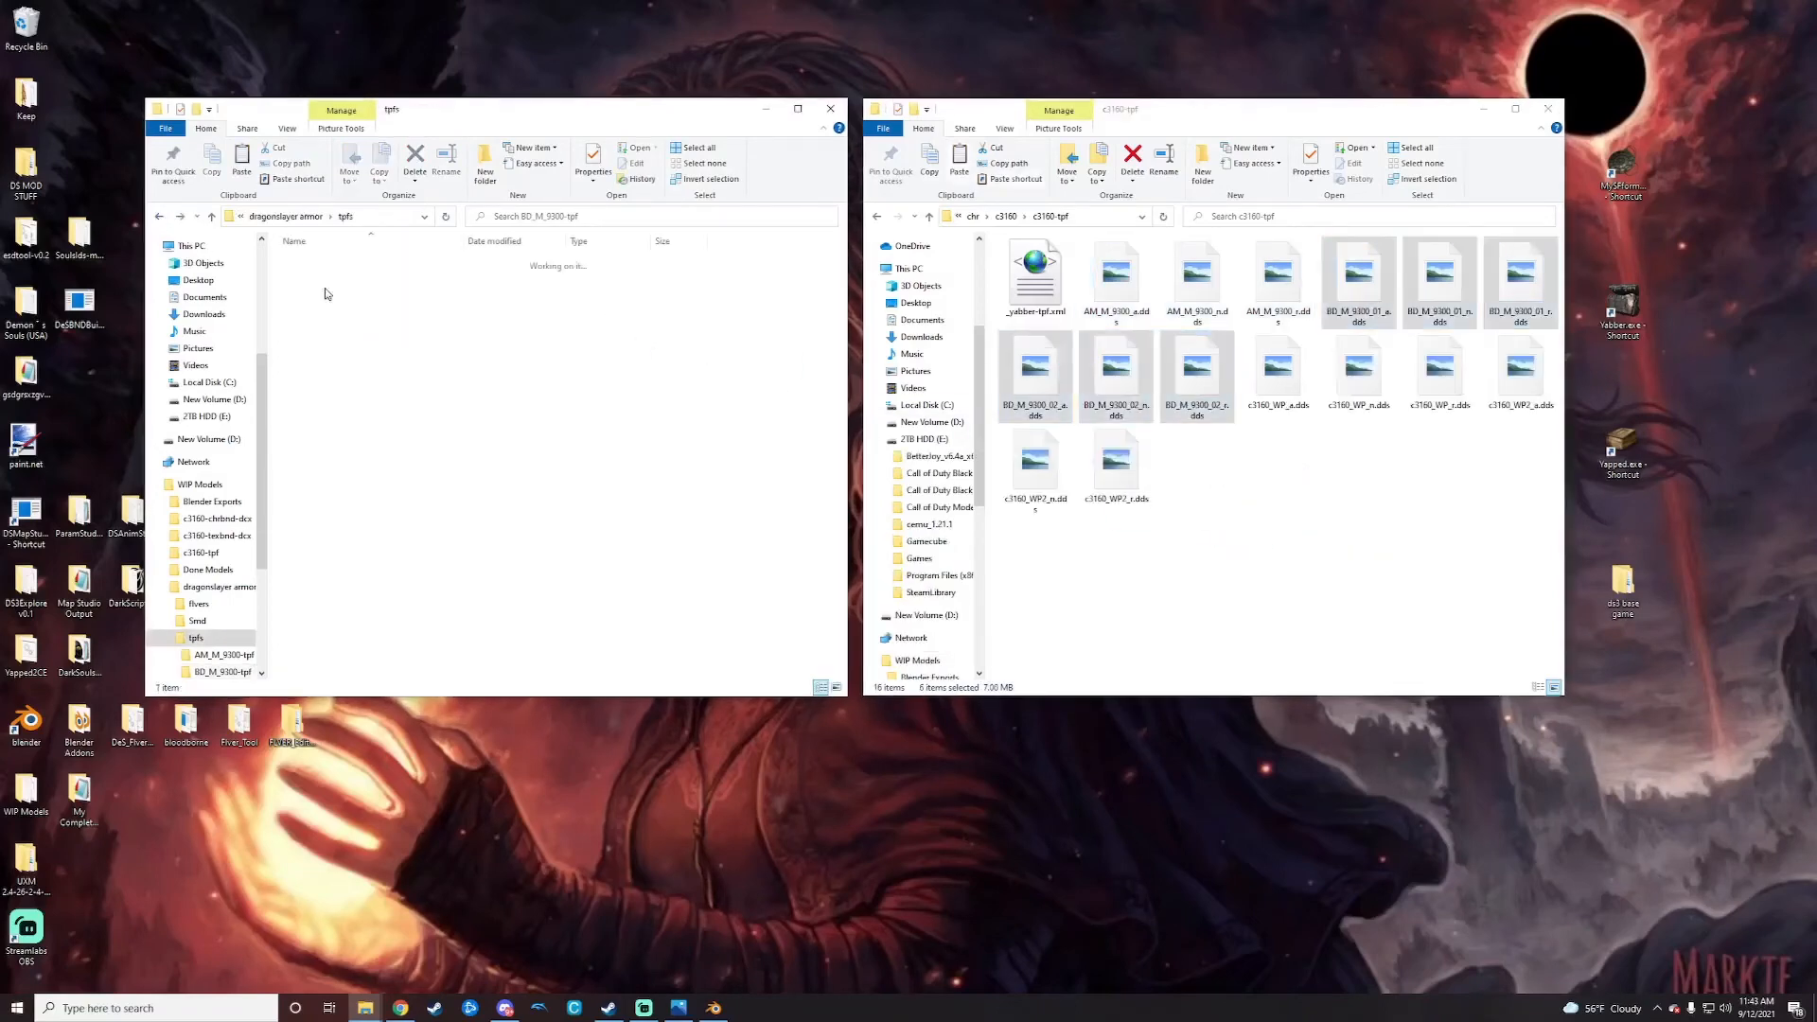
Step: Move HD_M_9300_a, HD_M_9300_n and HD_M_9300_r from HD_M_9300-tpf into c3160-tpf, leaving out the hair textures
{"action": "left_click", "coordinate": [388, 291]}
{"action": "double_click", "coordinate": [388, 292]}
{"action": "left_click_drag", "start_coordinate": [382, 407], "coordinate": [795, 237]}
{"action": "left_click_drag", "start_coordinate": [726, 301], "coordinate": [632, 323]}
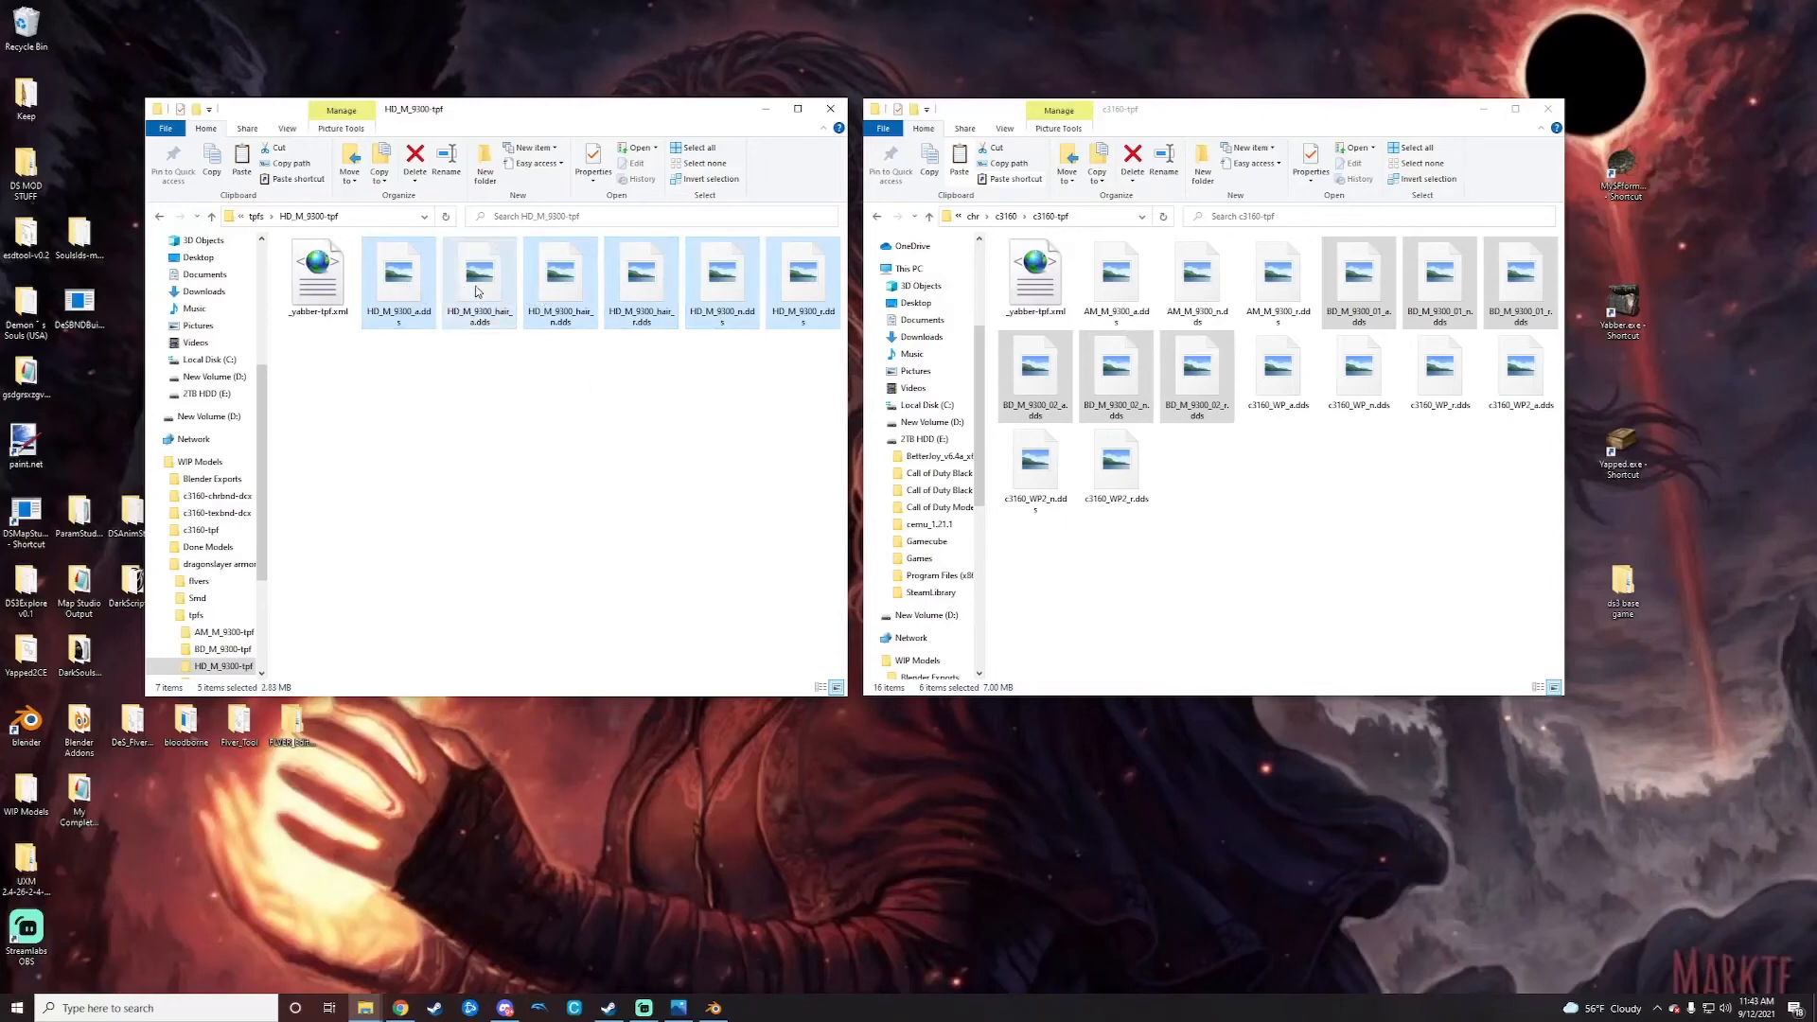
{"action": "left_click", "coordinate": [563, 291], "text": "ctrl"}
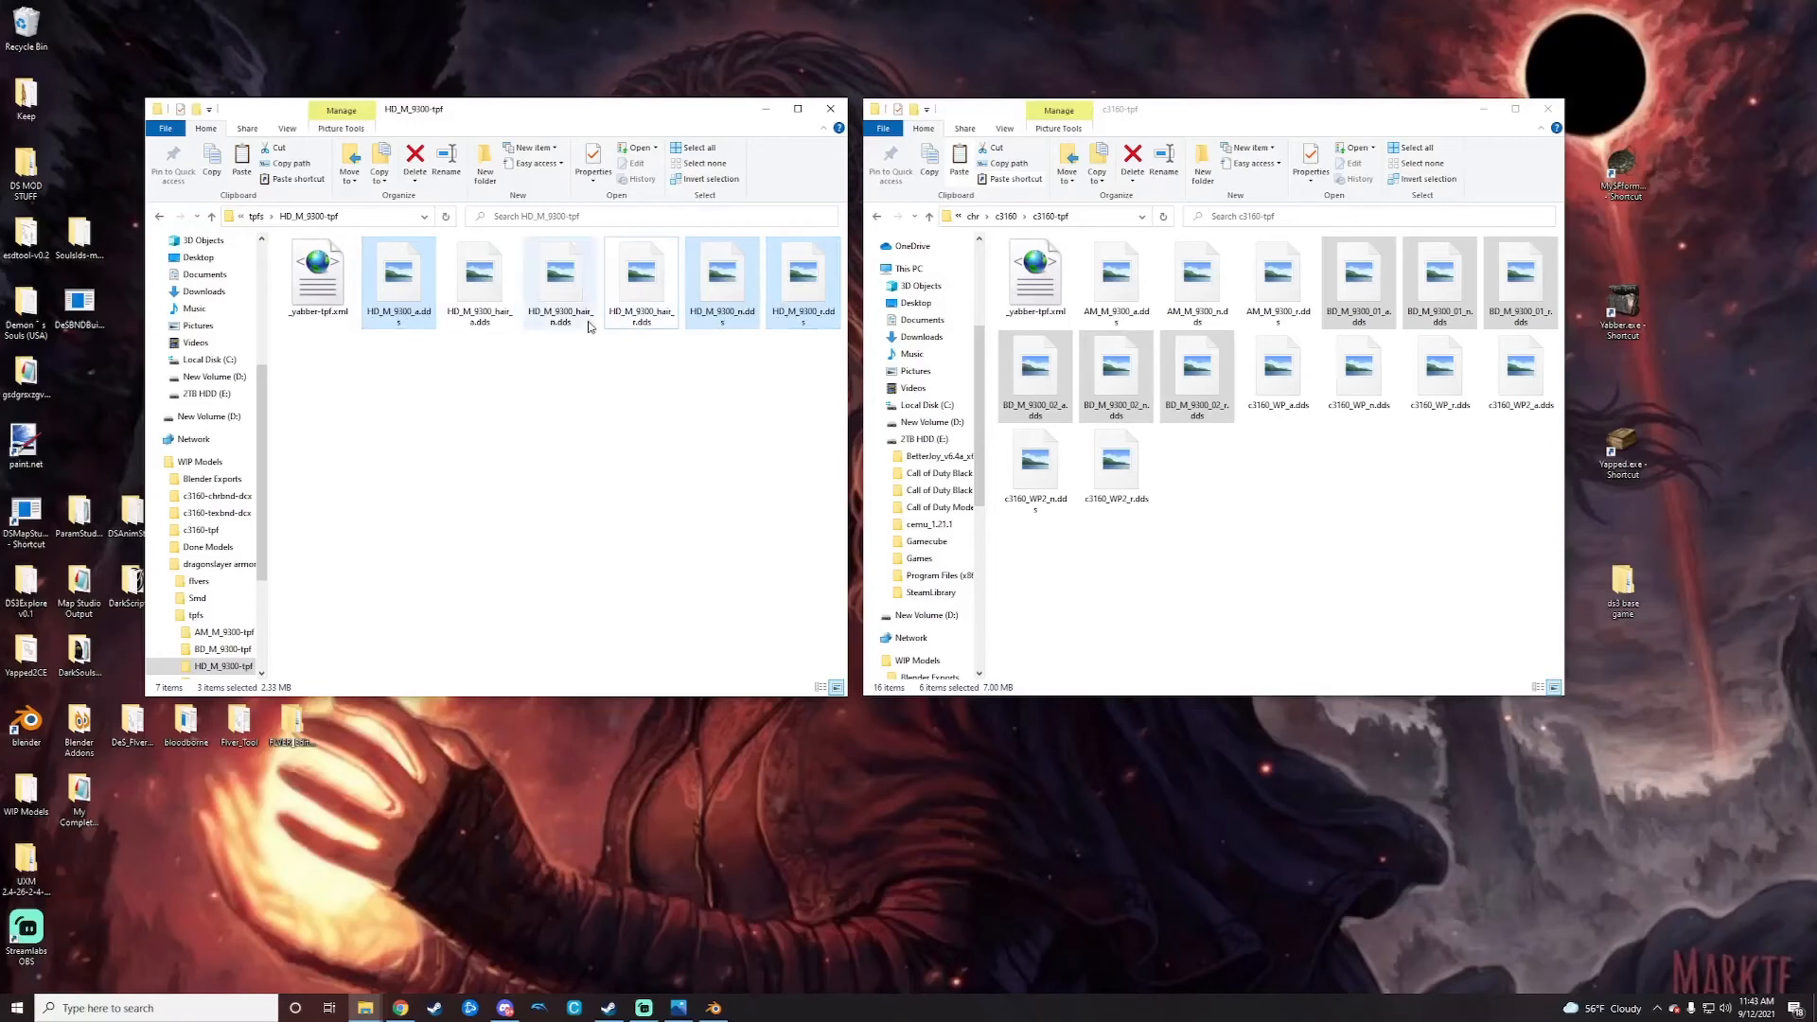
{"action": "left_click_drag", "start_coordinate": [719, 305], "coordinate": [1325, 519]}
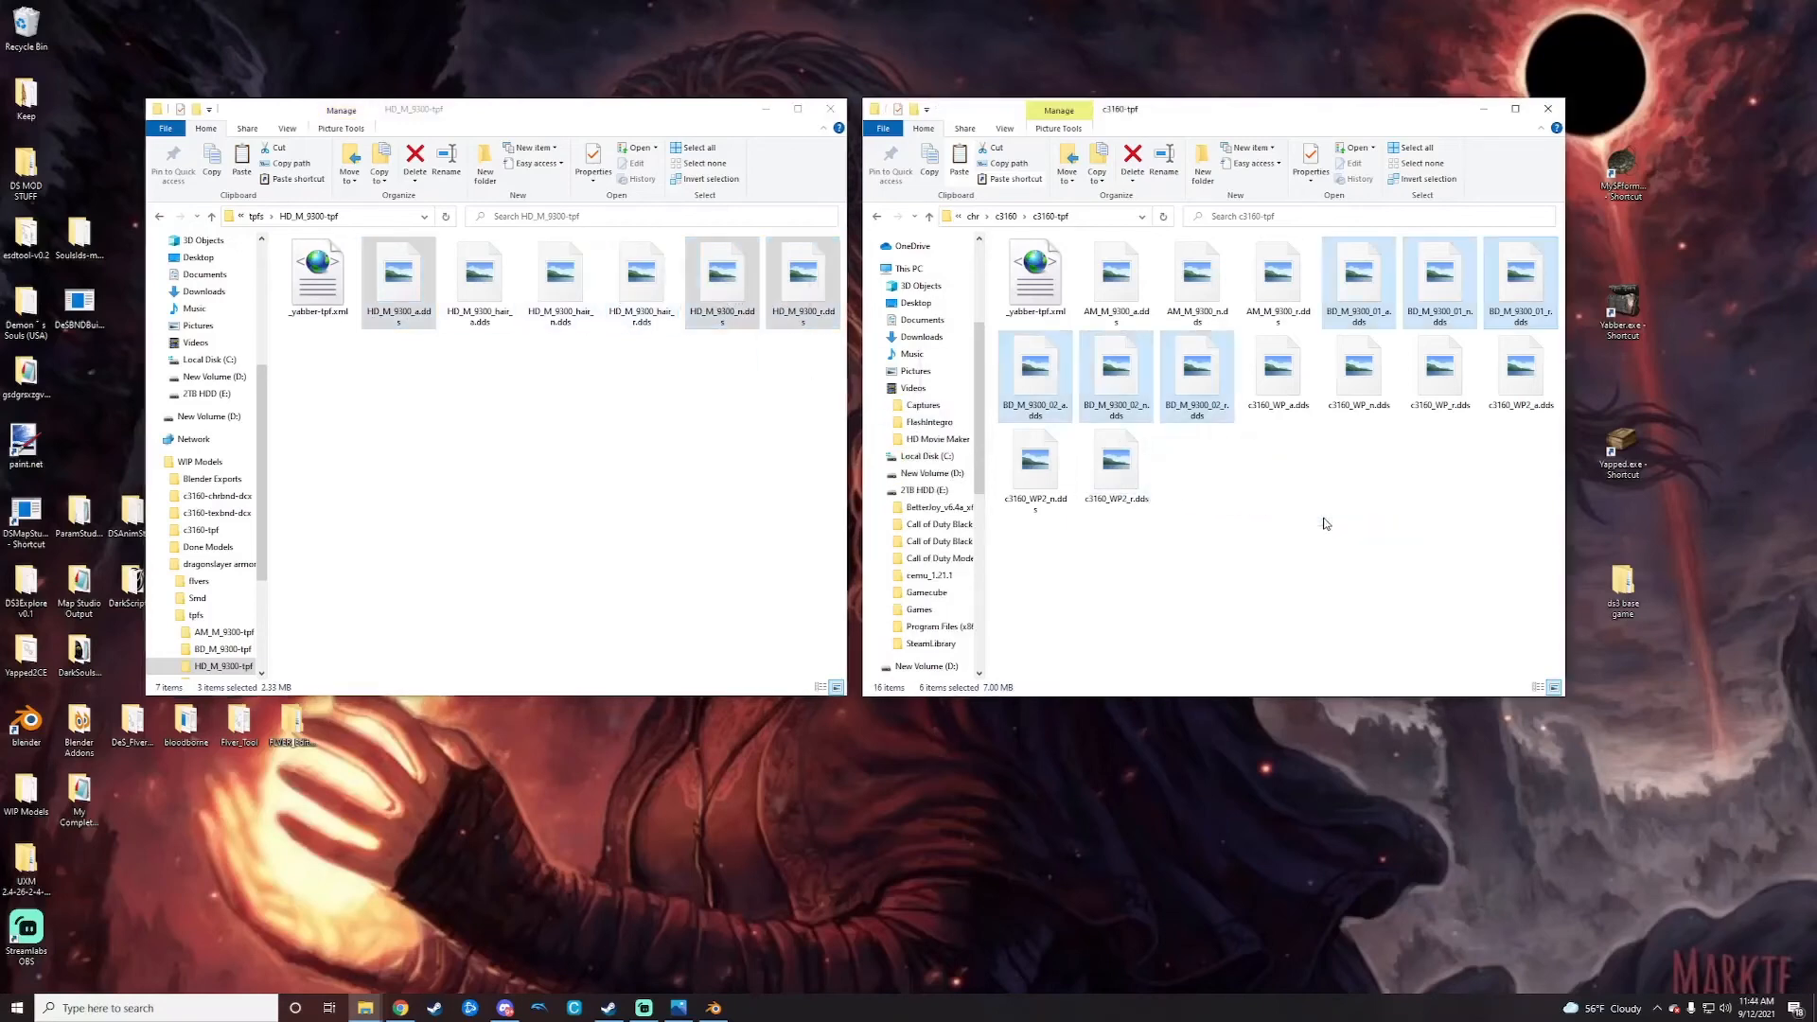
{"action": "left_click", "coordinate": [160, 219]}
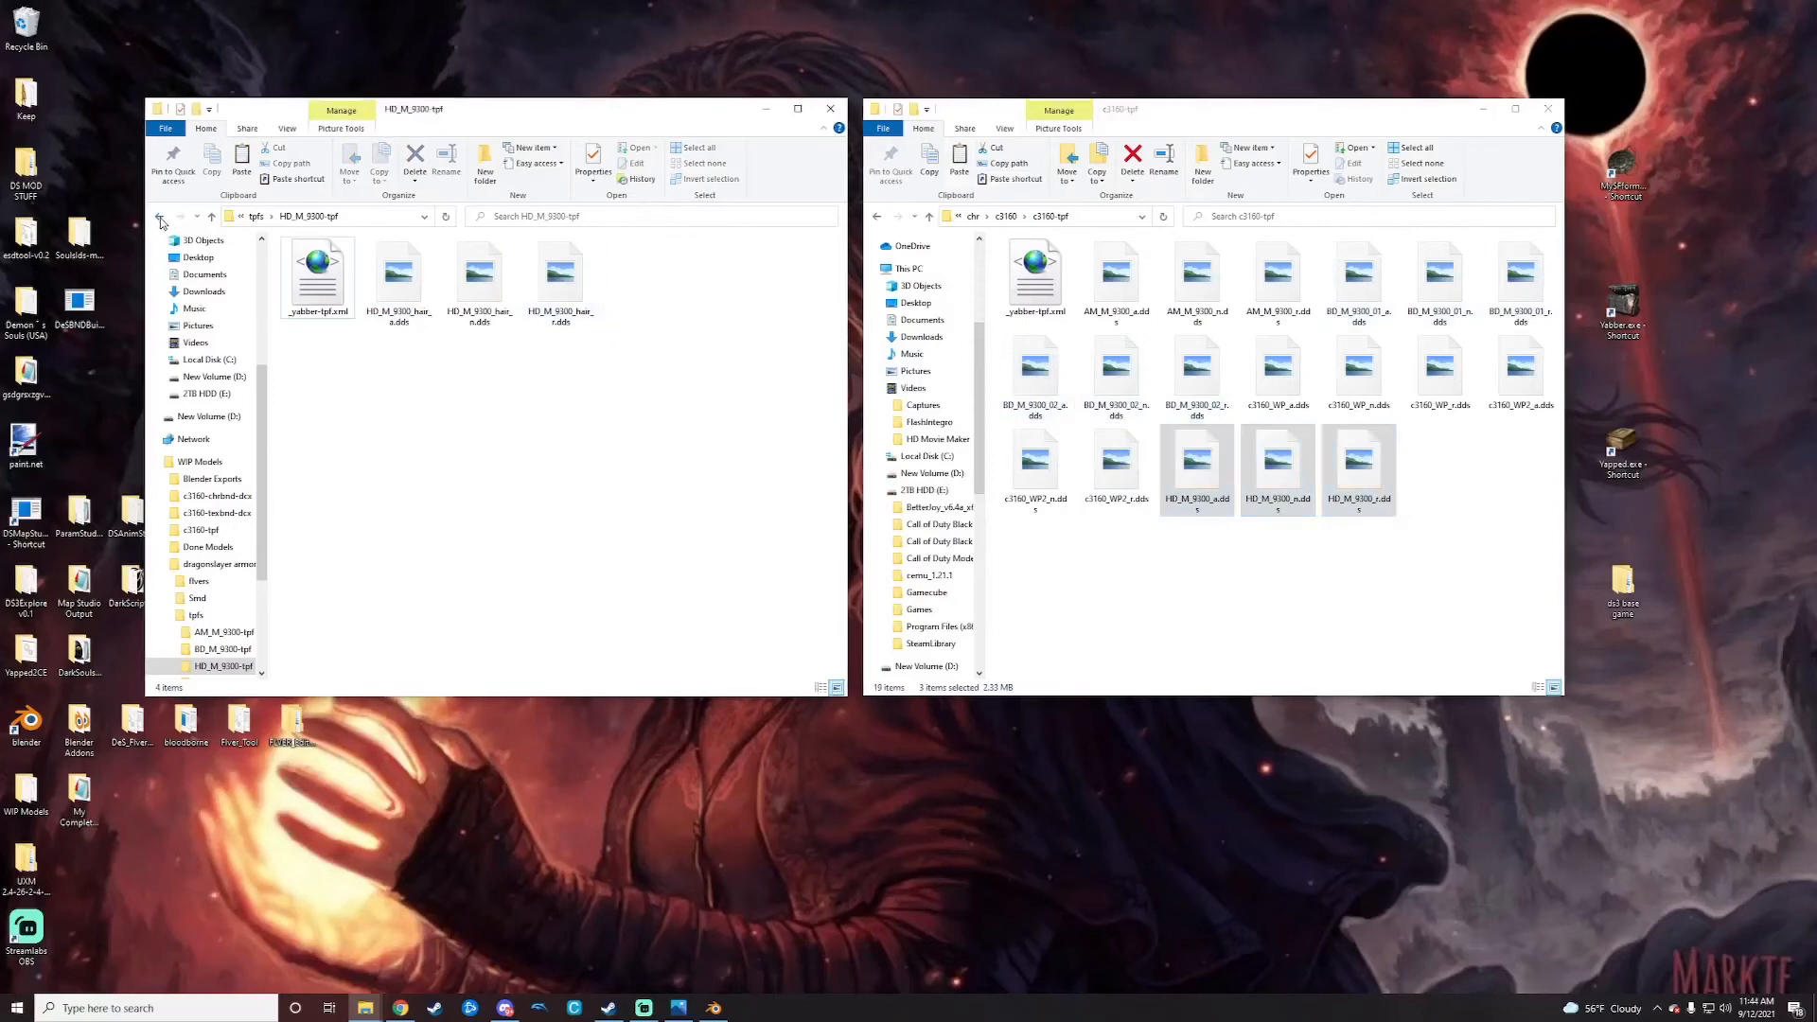
Step: Move the three LG_M_9300 DDS textures from LG_M_9300-tpf into c3160-tpf and close the source folder window
{"action": "double_click", "coordinate": [405, 306]}
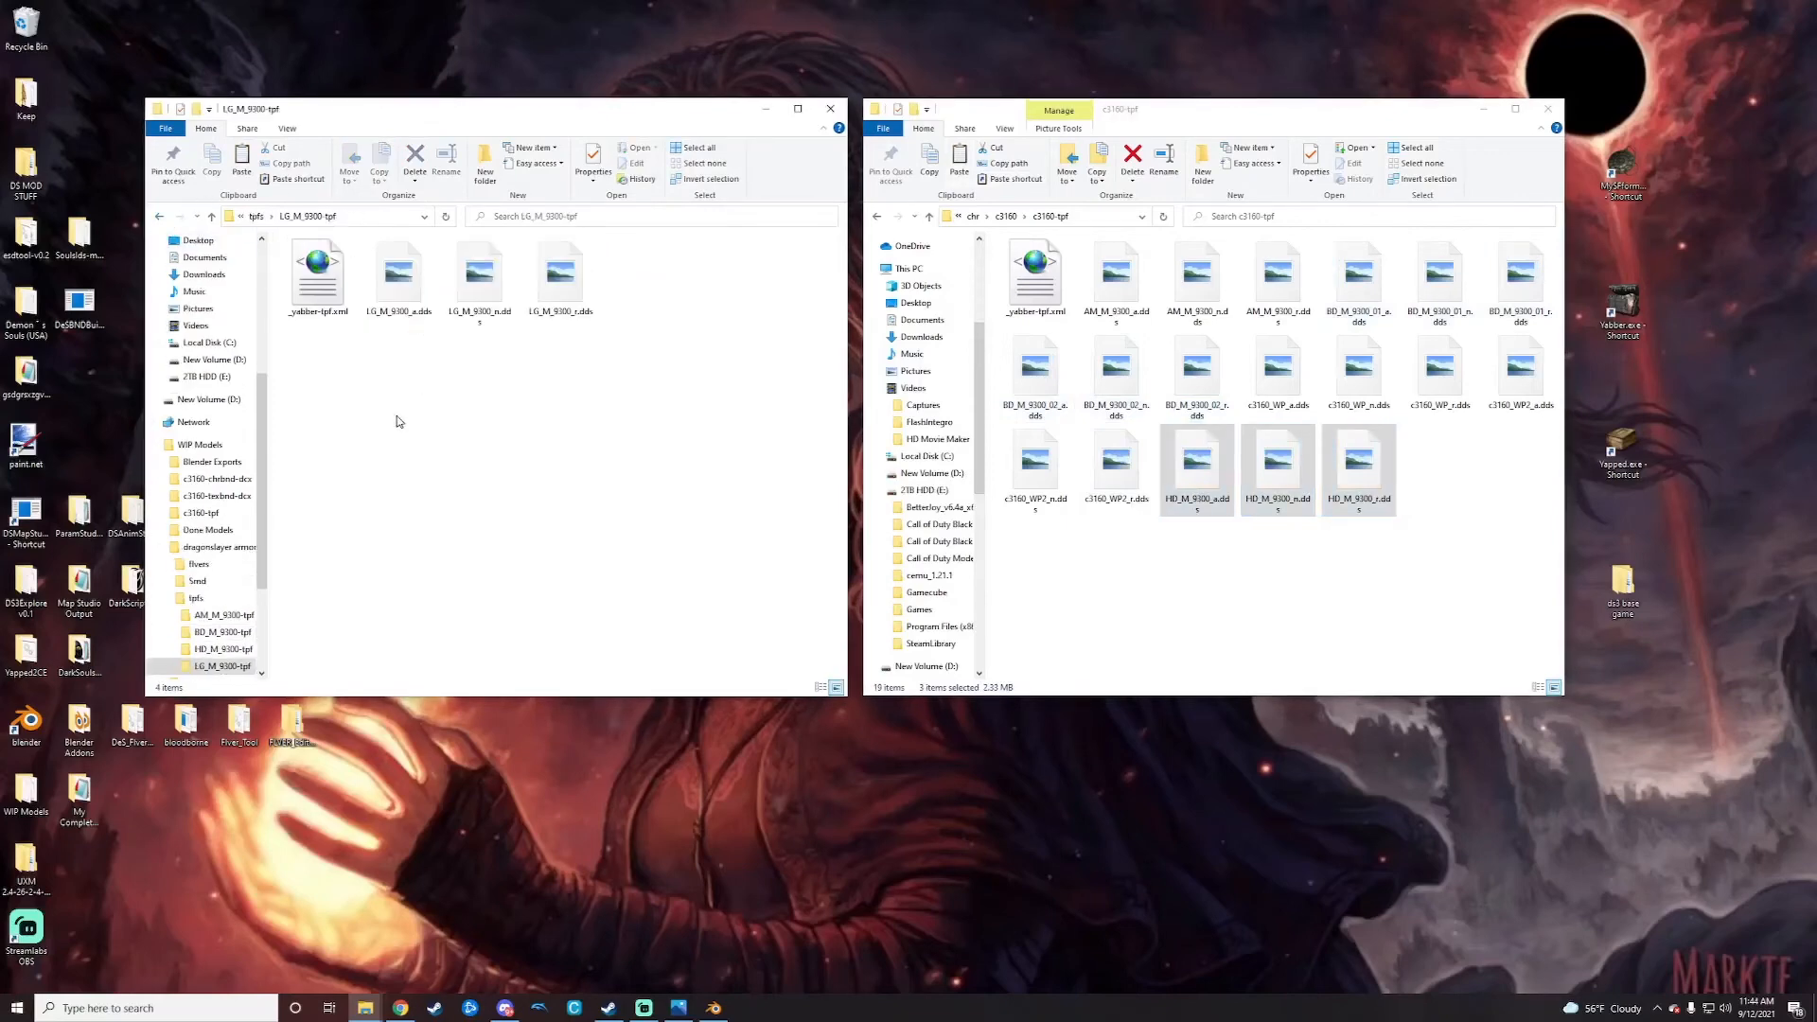
{"action": "left_click_drag", "start_coordinate": [398, 417], "coordinate": [1371, 621]}
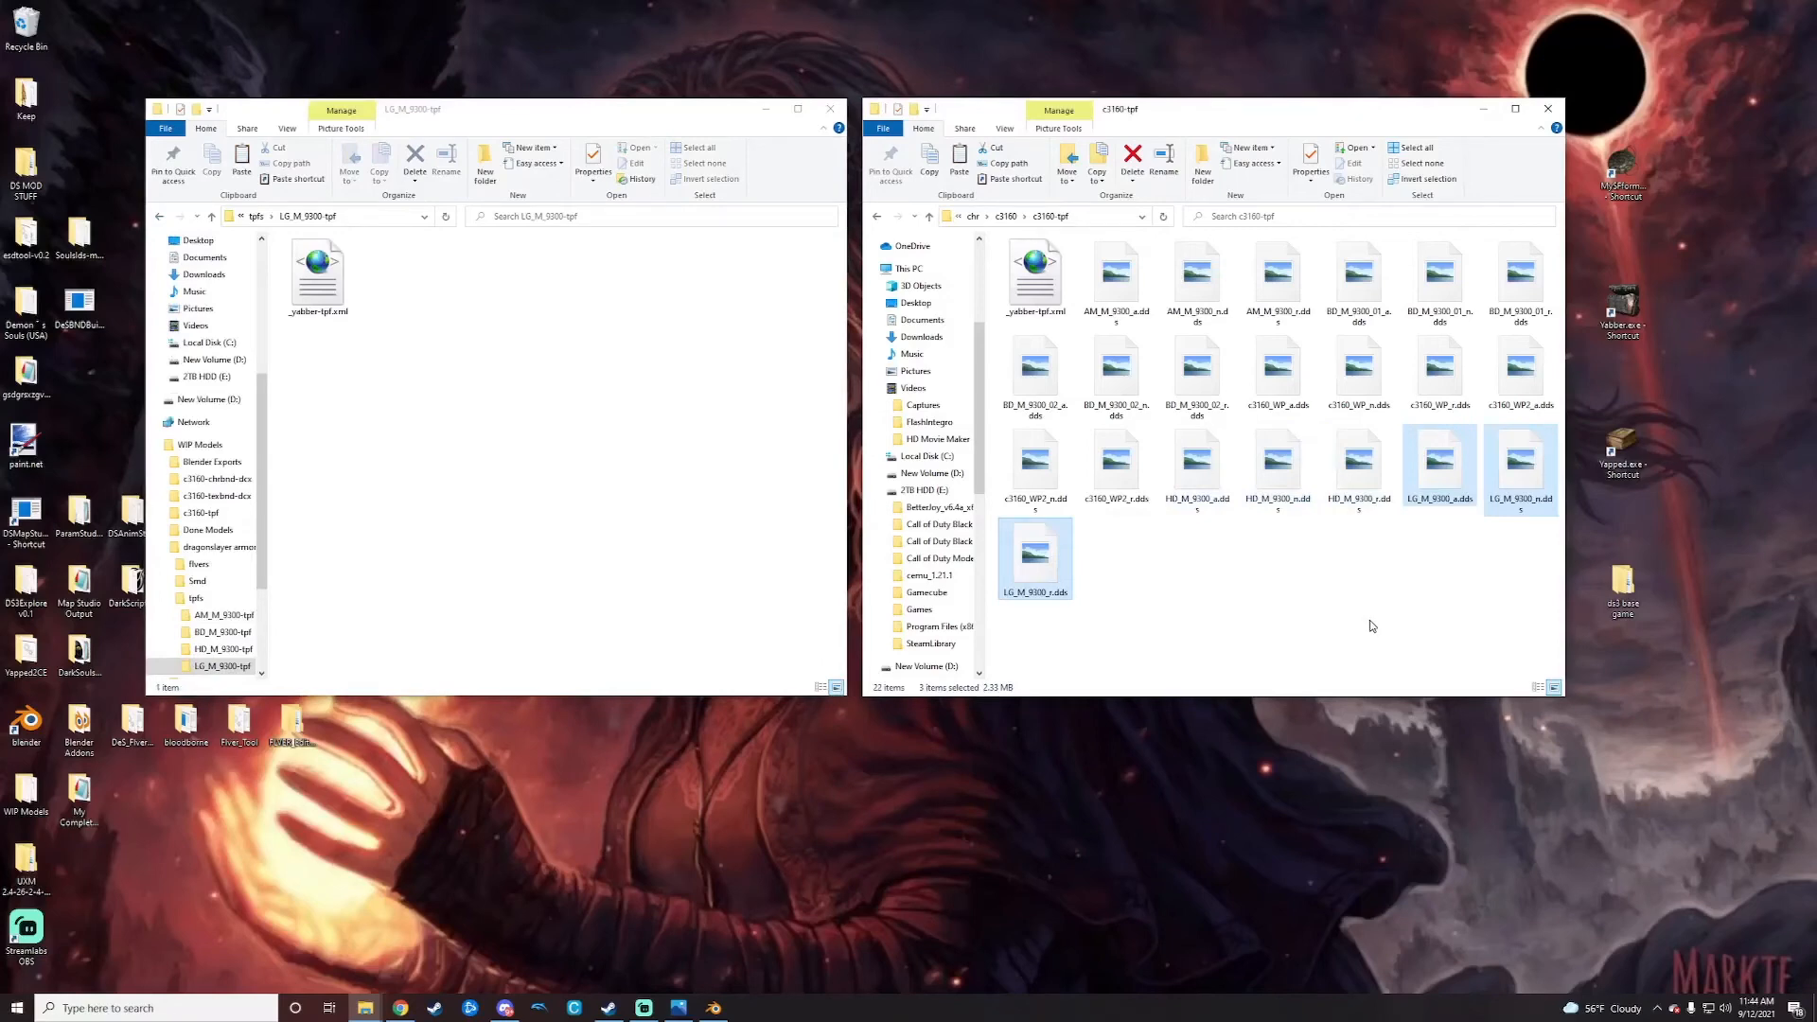
{"action": "double_click", "coordinate": [158, 216]}
{"action": "left_click", "coordinate": [159, 219]}
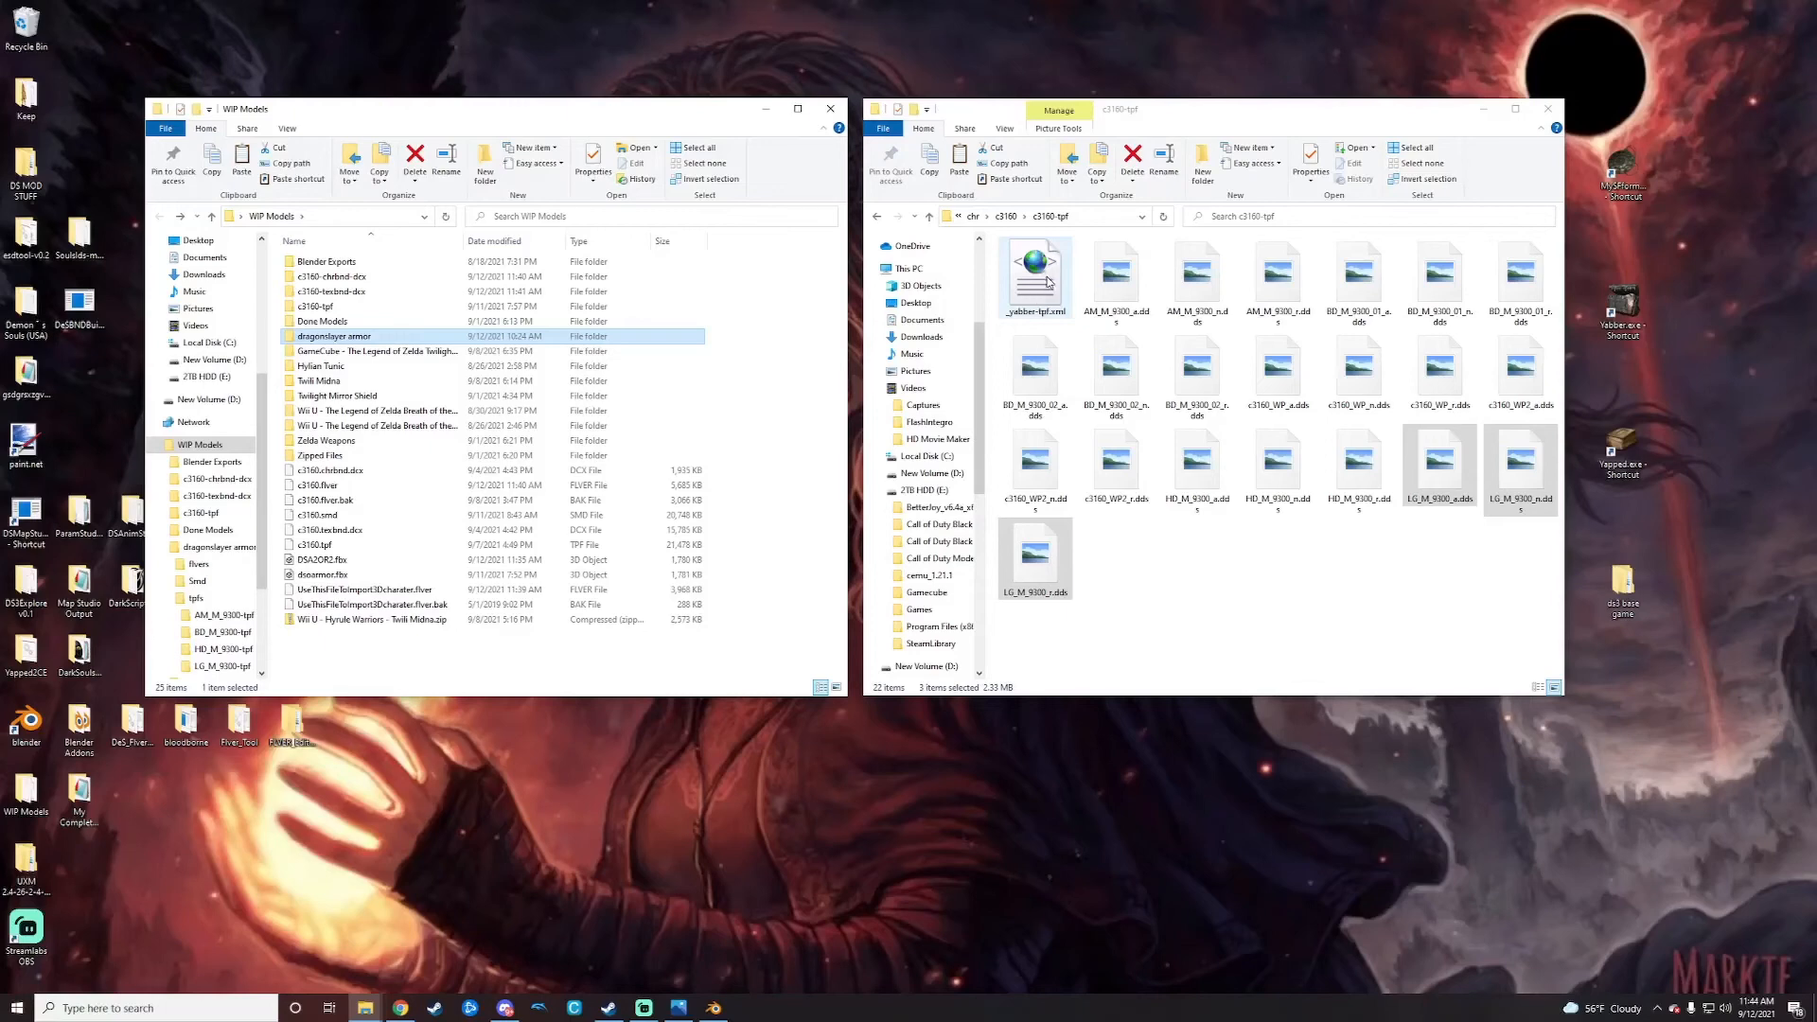
{"action": "left_click", "coordinate": [830, 108]}
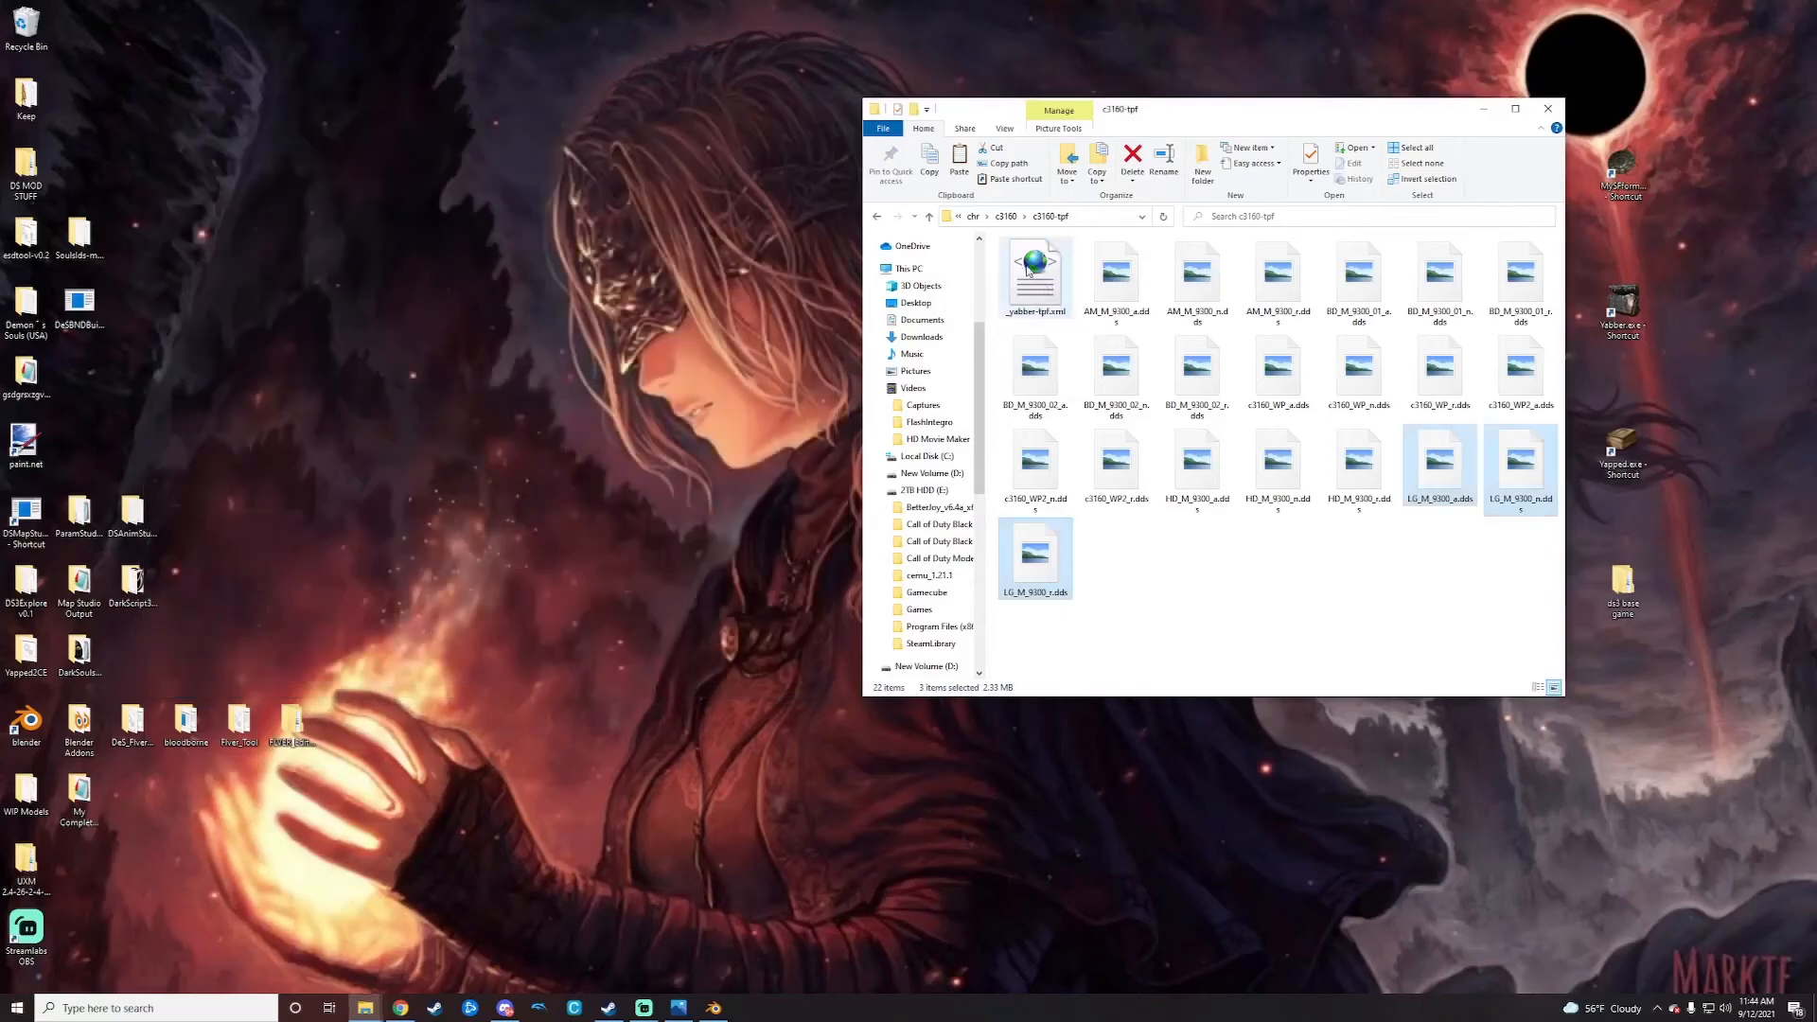
Step: Open _yabber-tpf.xml from c3160-tpf in Notepad++ and place its window beside the folder window
{"action": "right_click", "coordinate": [1032, 280]}
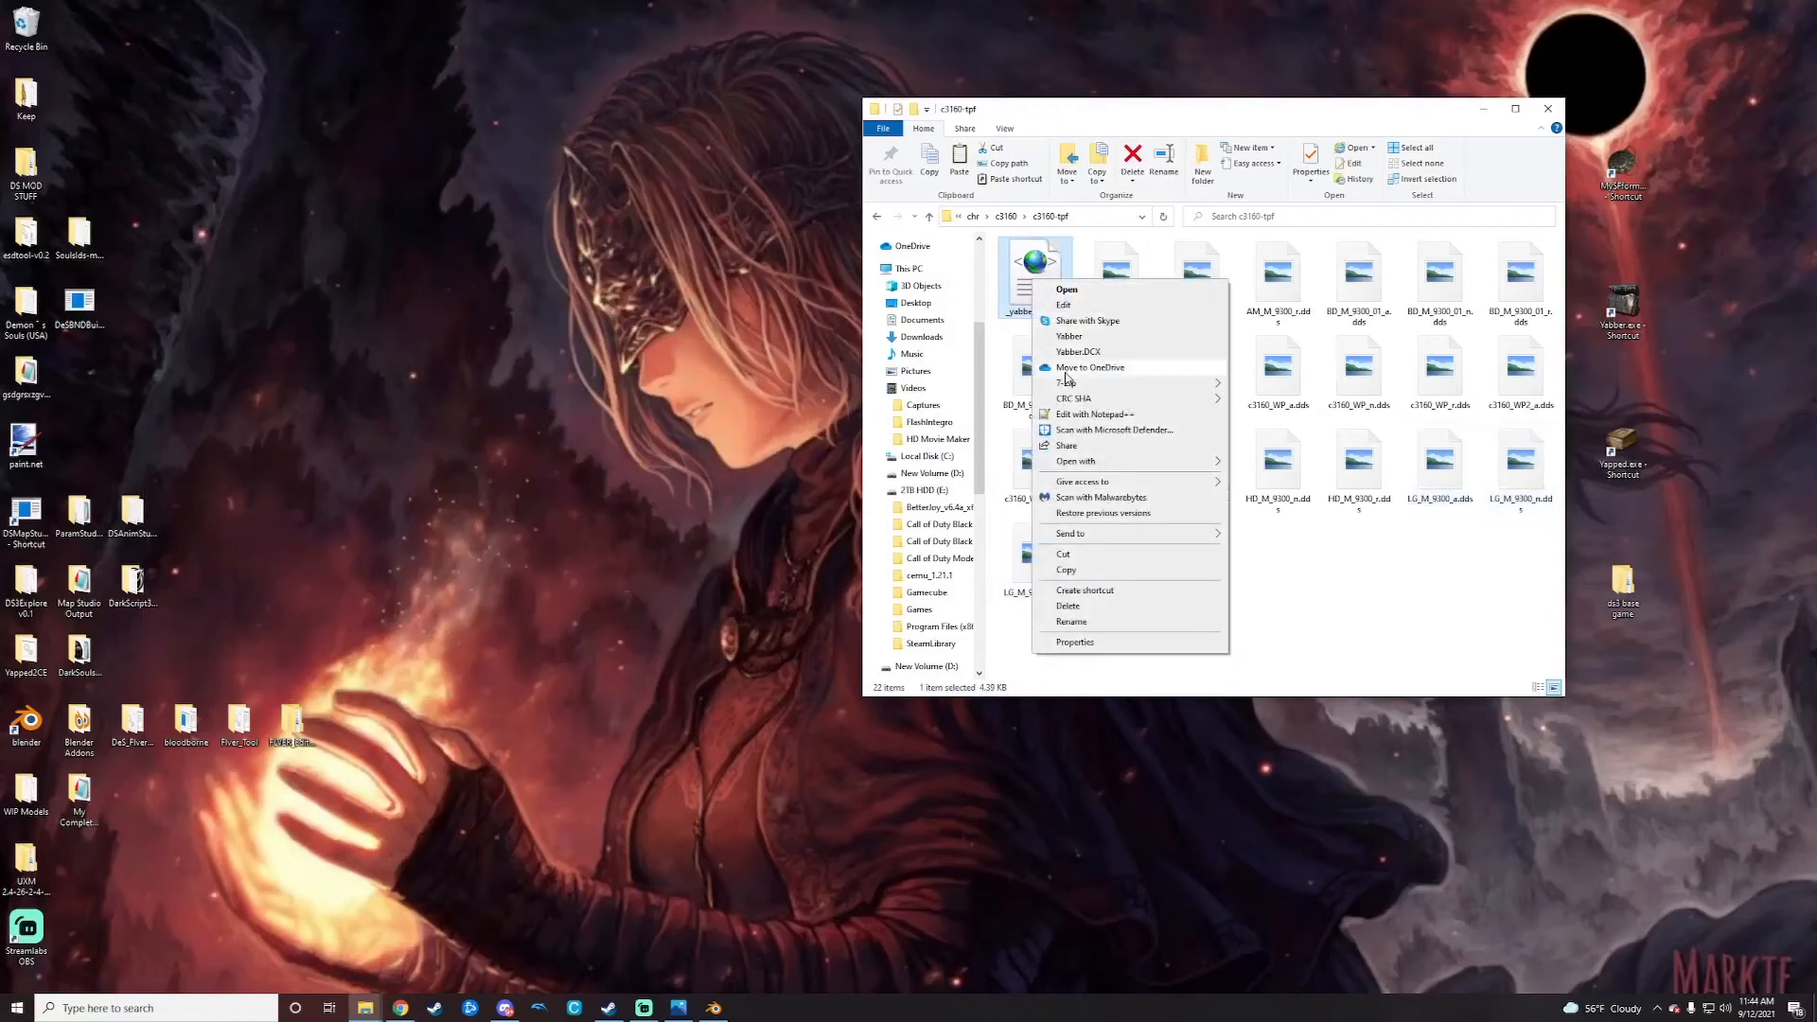
{"action": "left_click", "coordinate": [1094, 415]}
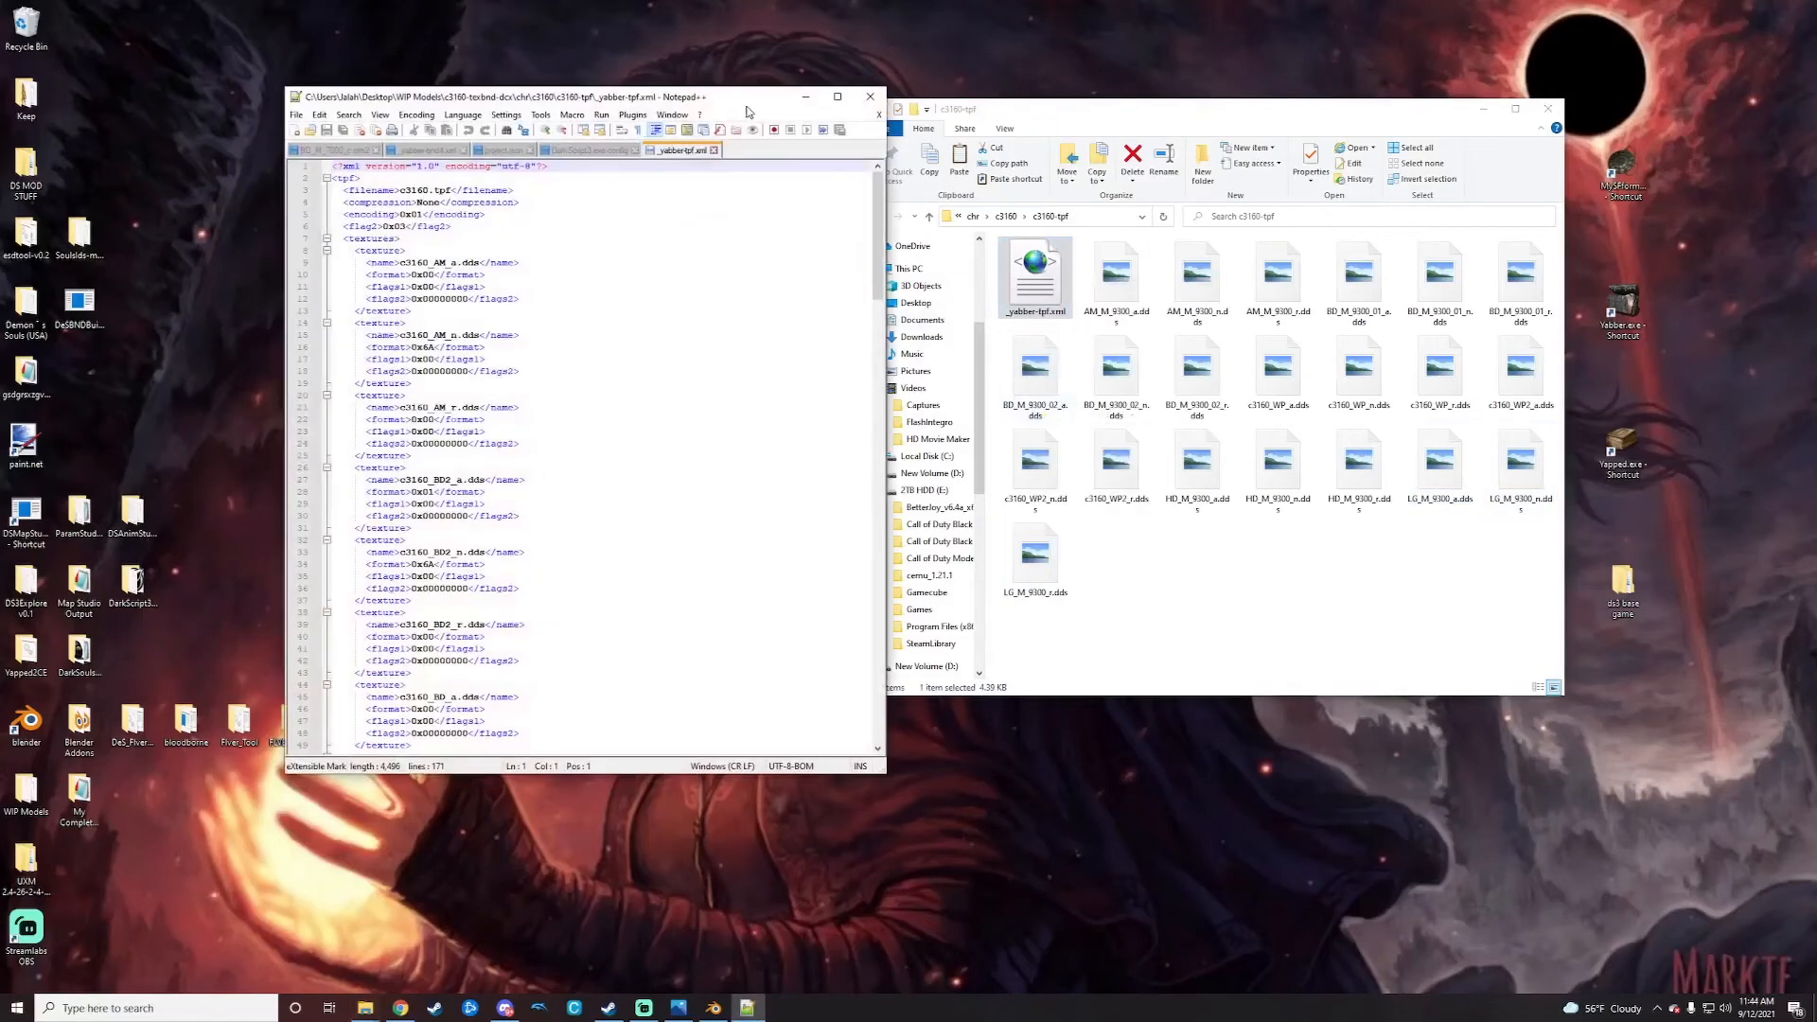
{"action": "left_click_drag", "start_coordinate": [747, 112], "coordinate": [677, 91]}
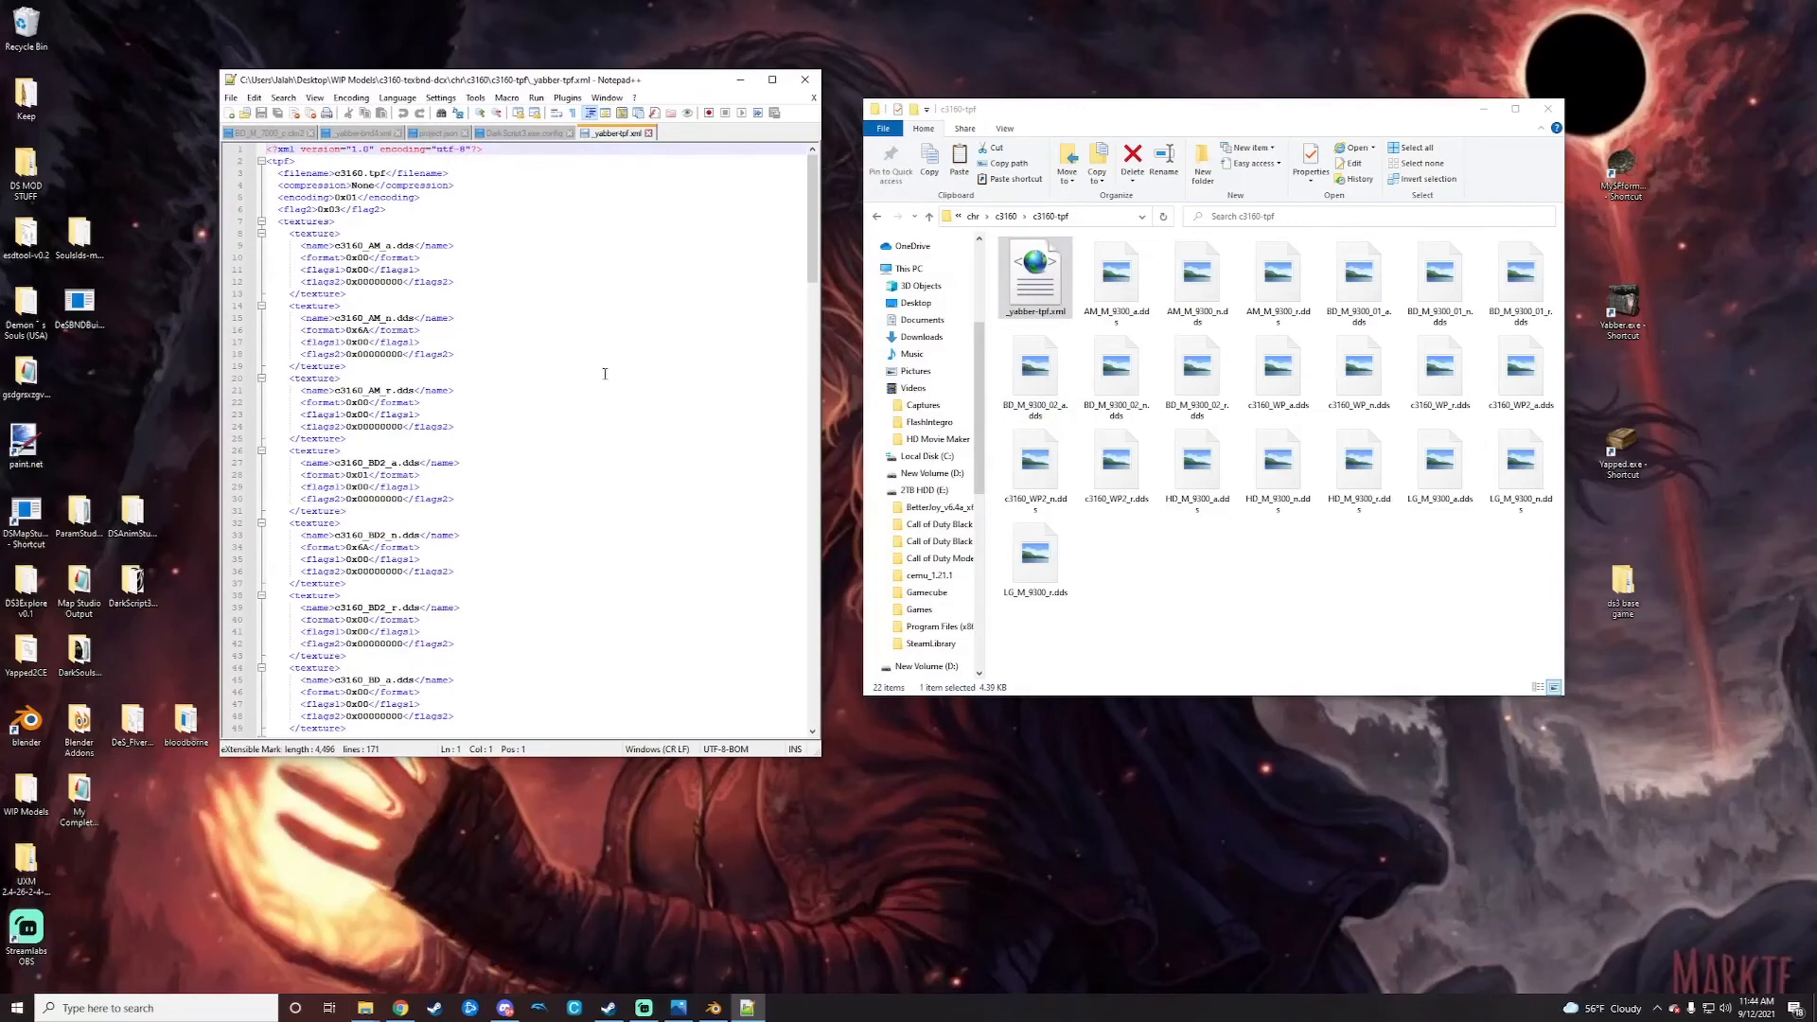
Step: Replace c3160_AM_a in the first texture entry of the XML with the copied file name AM_M_9300_a
{"action": "left_click", "coordinate": [1117, 317]}
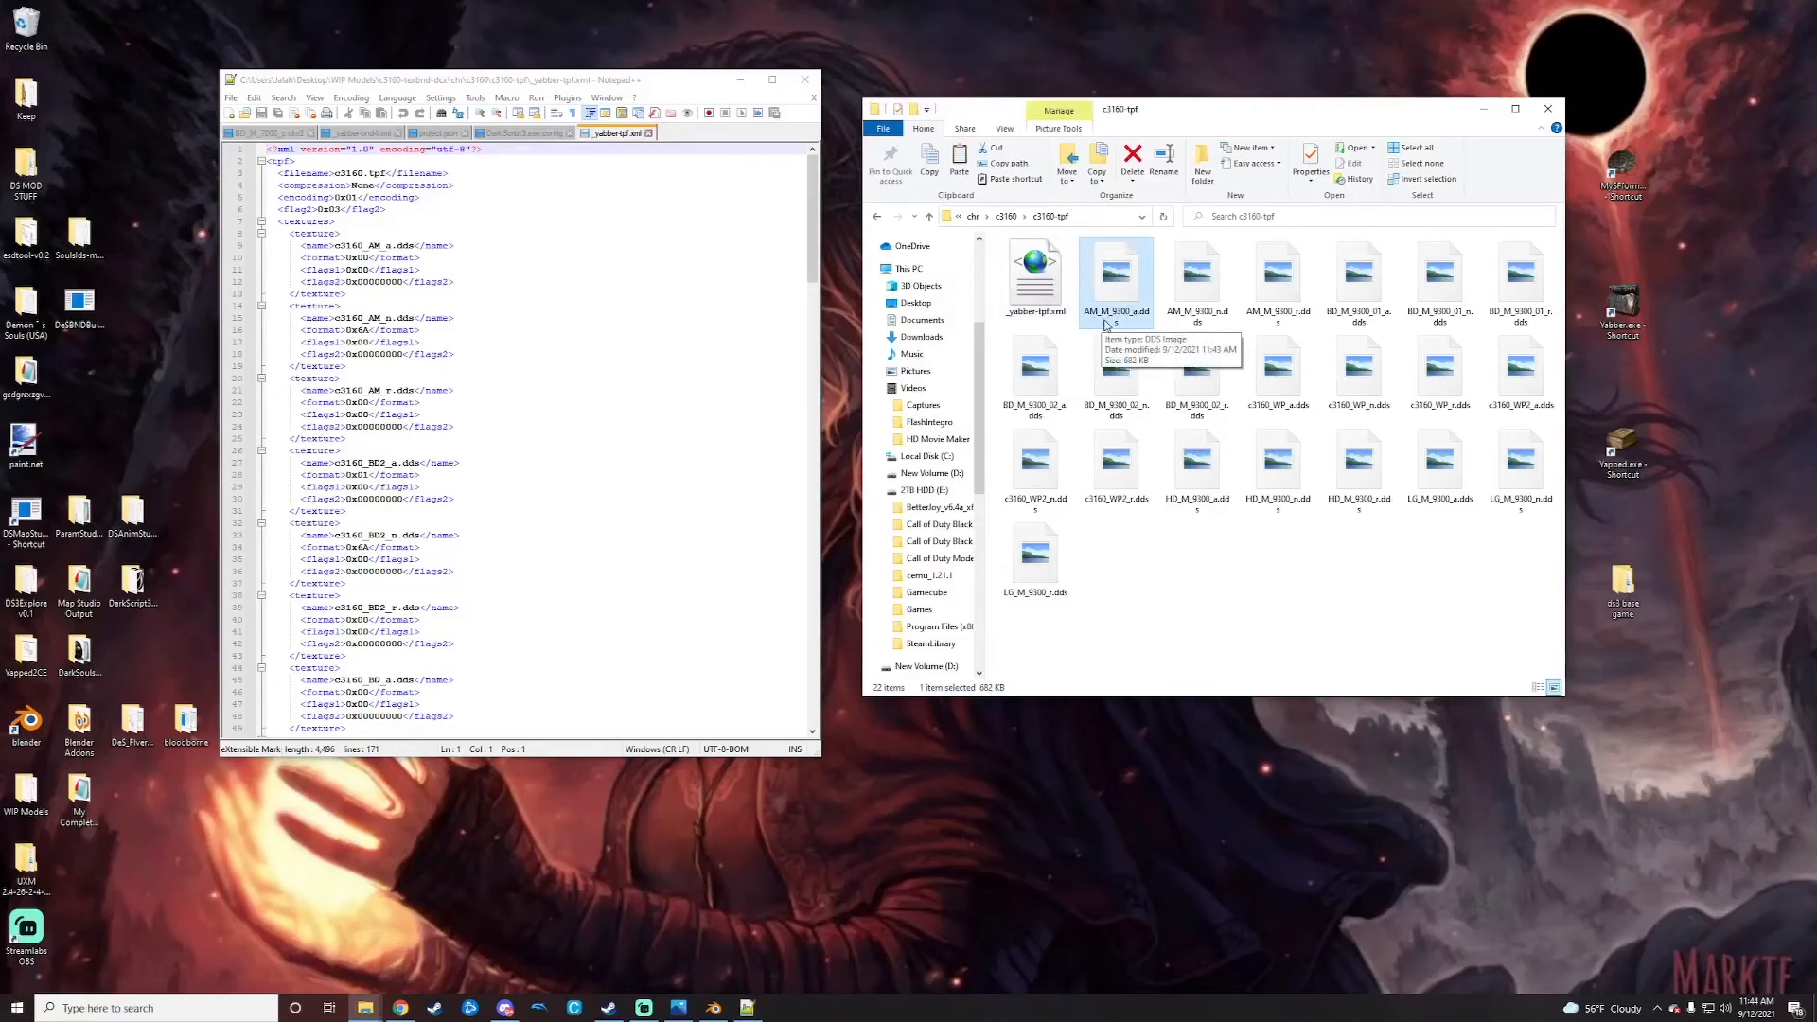
{"action": "right_click", "coordinate": [1120, 313]}
{"action": "left_click", "coordinate": [1149, 628]}
{"action": "key", "text": "ctrl+c"}
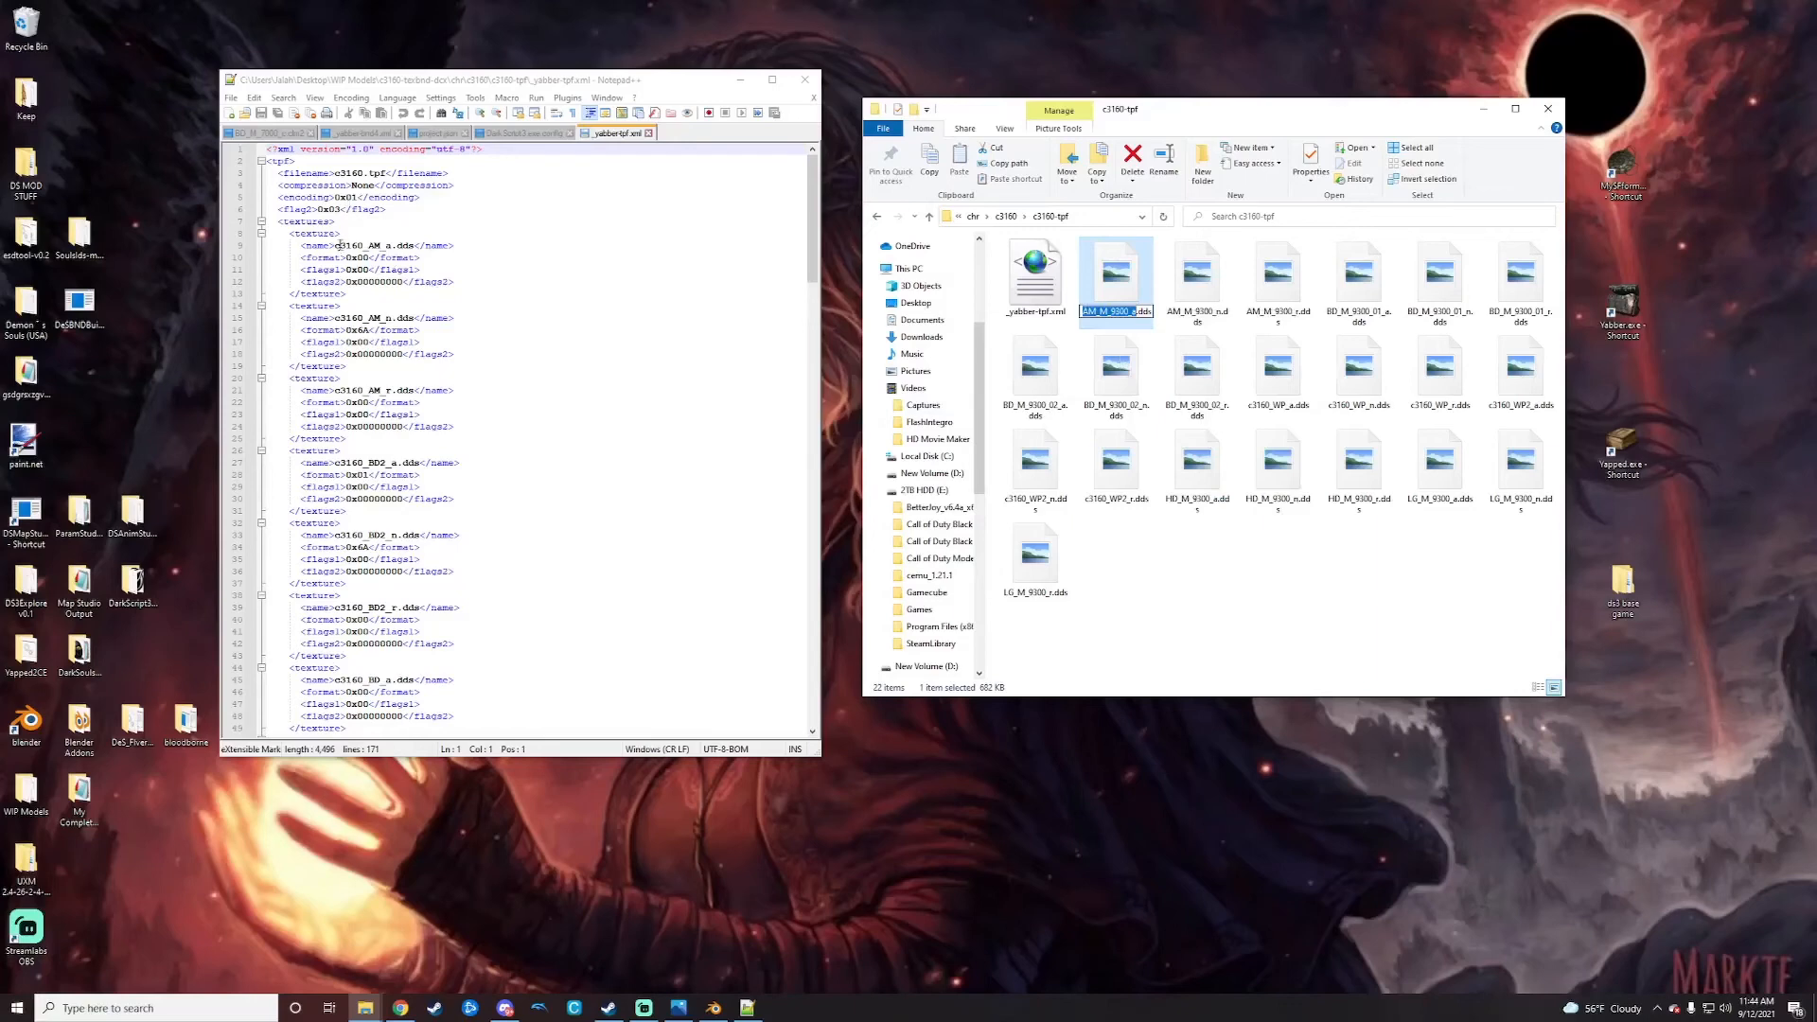
{"action": "left_click_drag", "start_coordinate": [336, 246], "coordinate": [389, 250]}
{"action": "key", "text": "ctrl+v"}
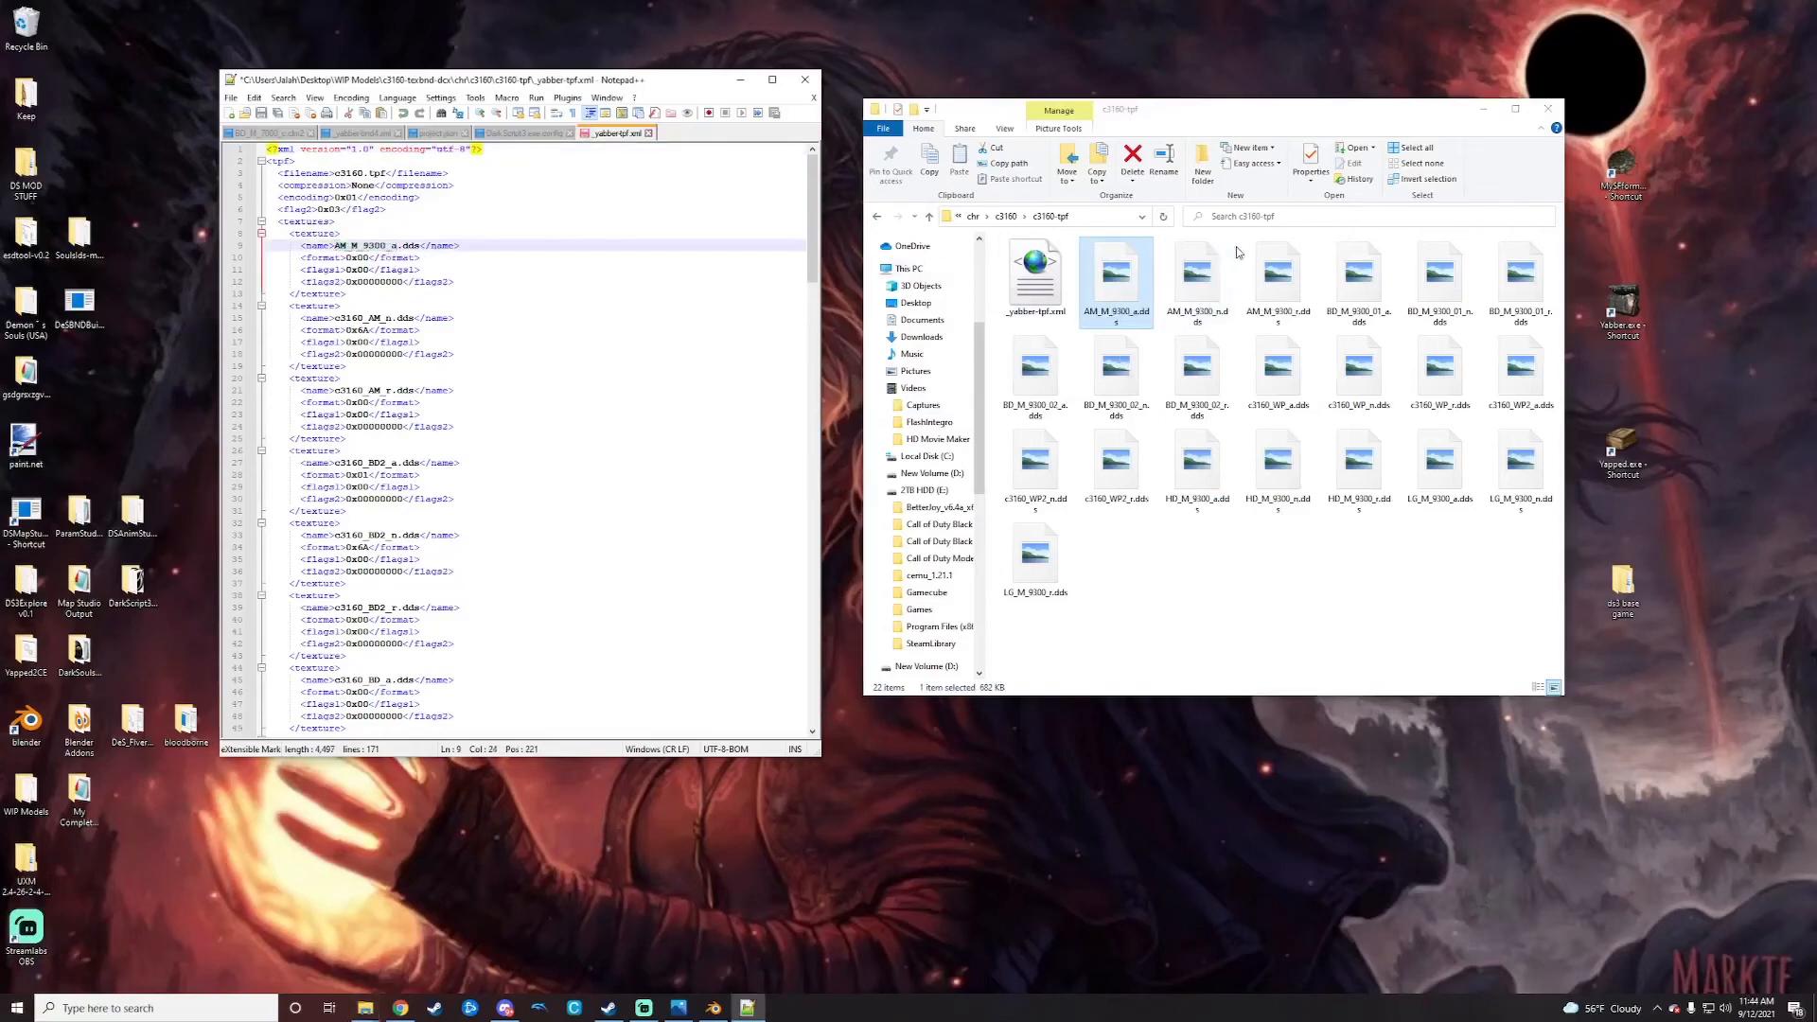
Step: Replace c3160_AM_n and c3160_AM_r in the next texture entries with the file names AM_M_9300_n and AM_M_9300_r
{"action": "left_click", "coordinate": [1204, 285]}
{"action": "right_click", "coordinate": [1204, 285]}
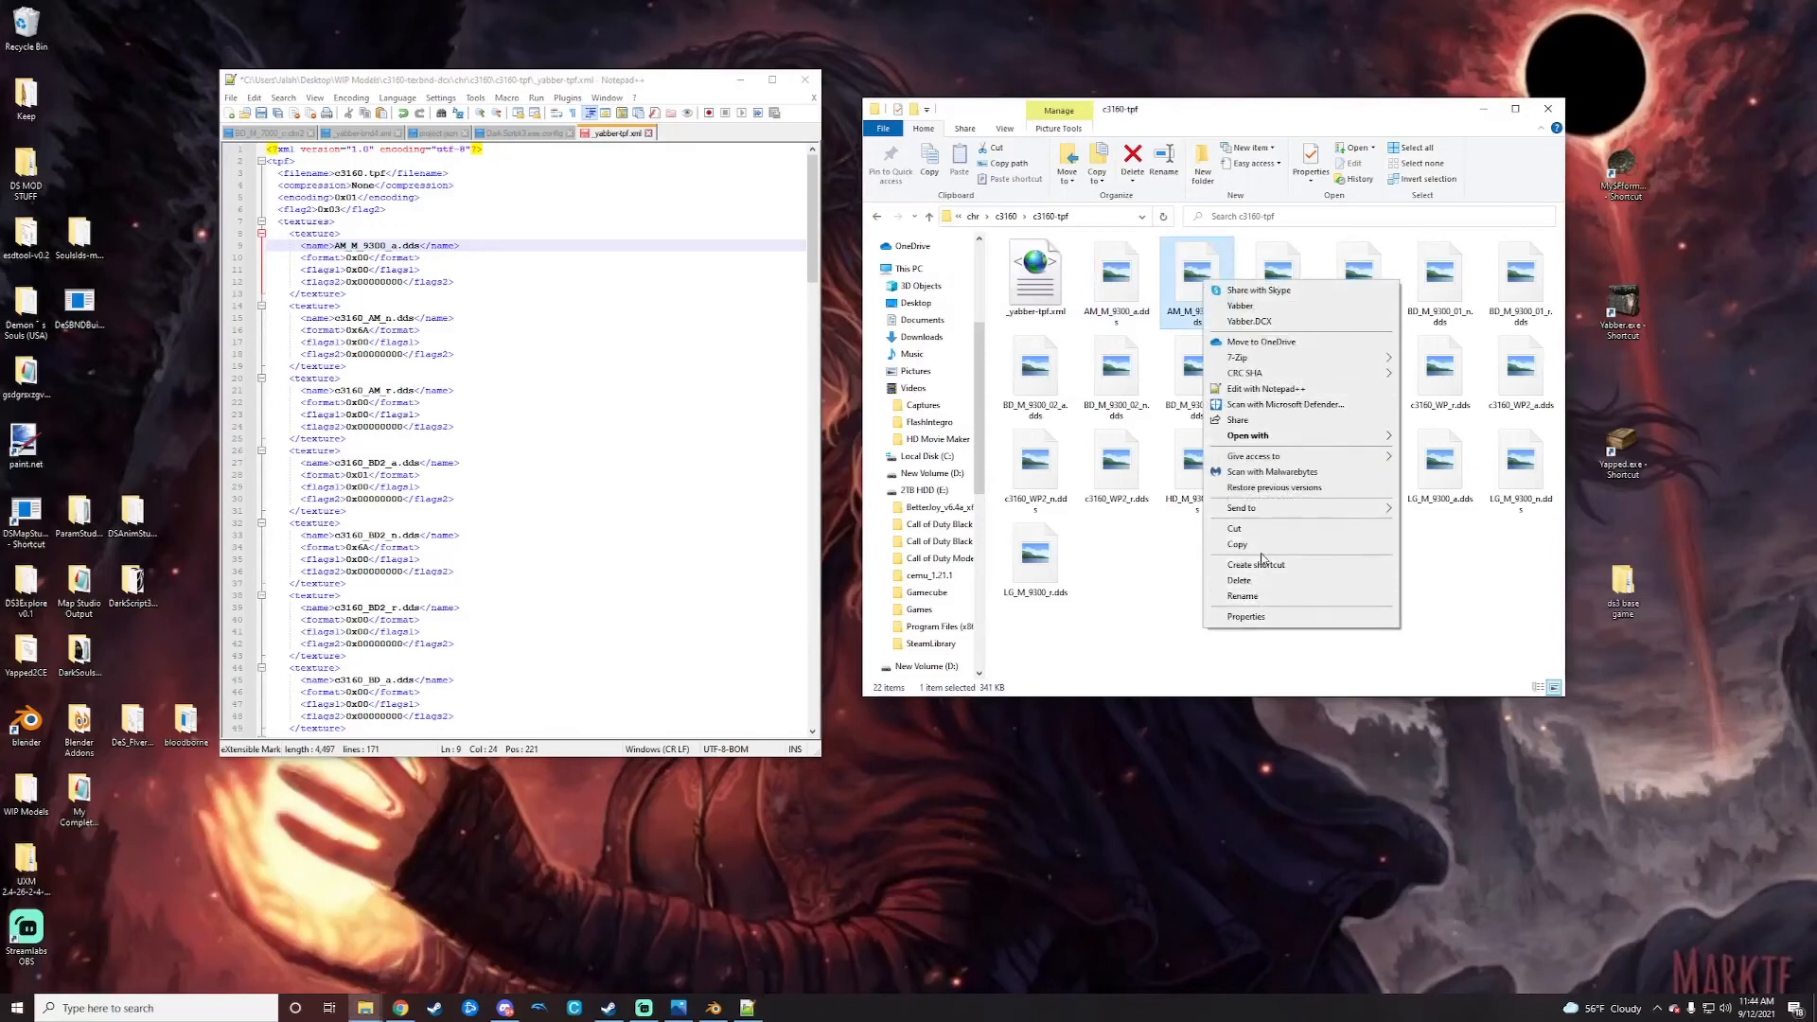
{"action": "left_click", "coordinate": [1243, 596]}
{"action": "key", "text": "ctrl+c"}
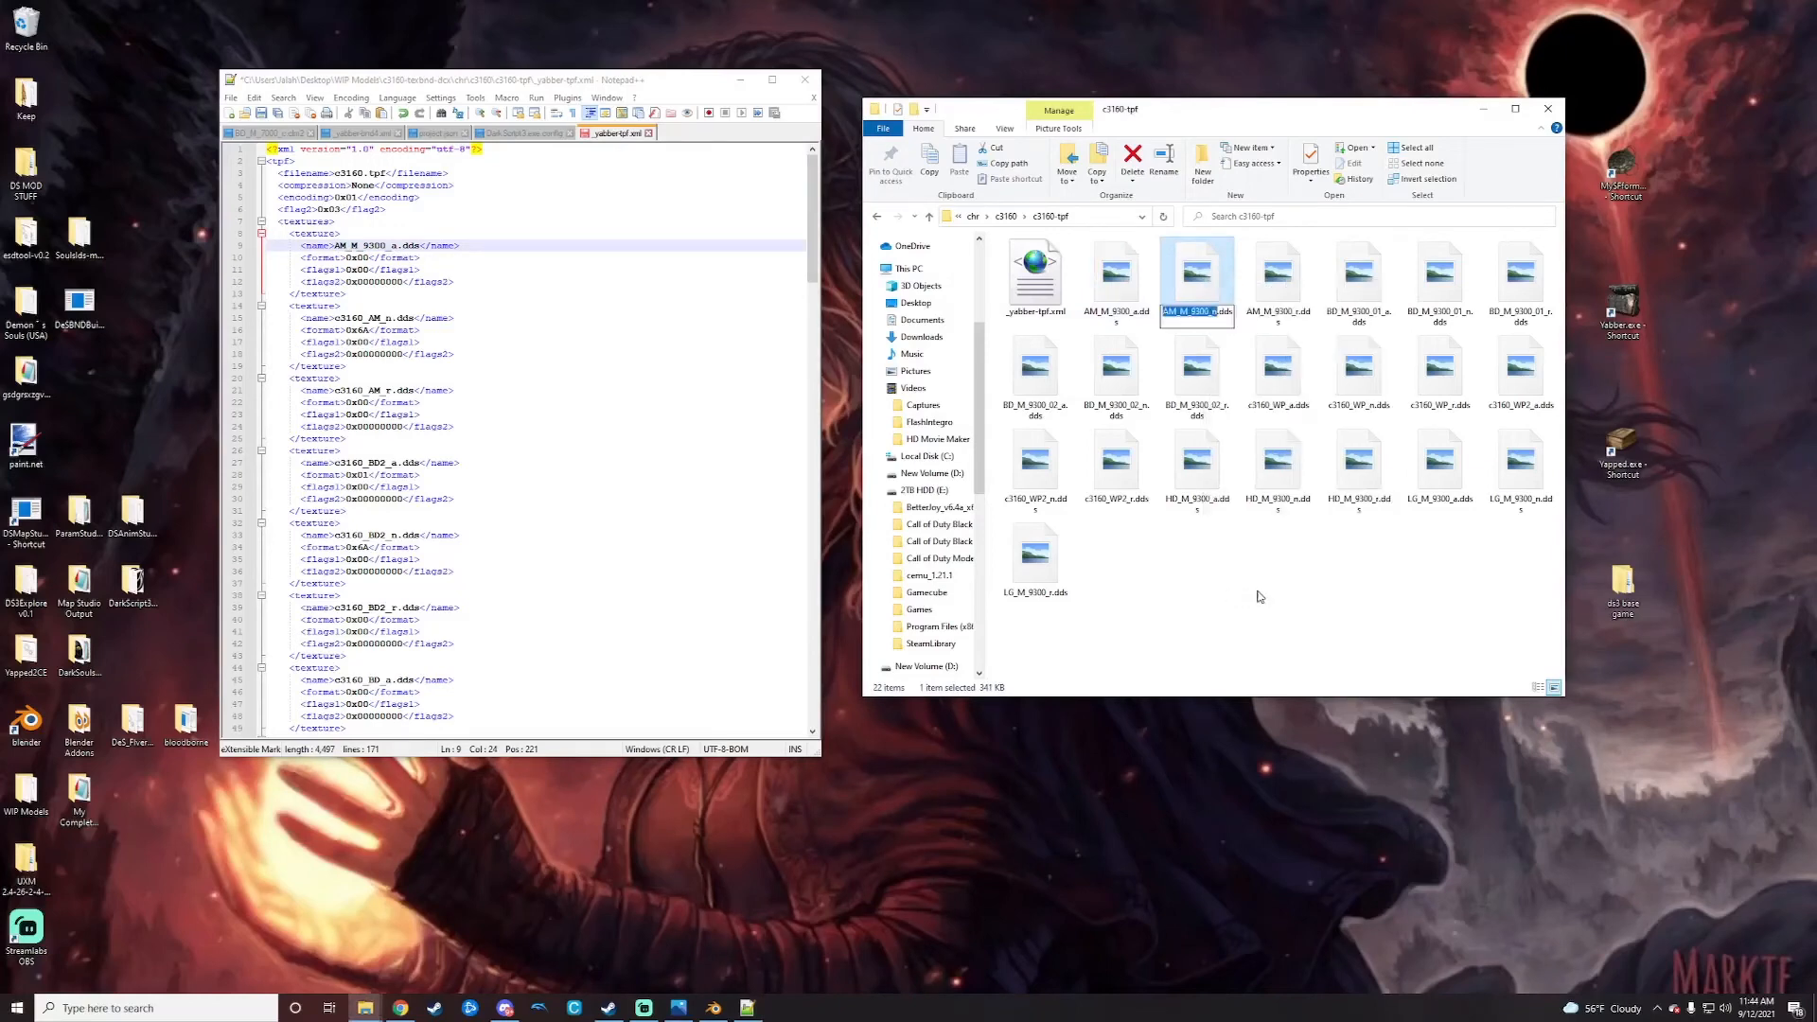
{"action": "mouse_move", "coordinate": [336, 318]}
{"action": "left_mouse_down"}
{"action": "mouse_move", "coordinate": [385, 319]}
{"action": "mouse_move", "coordinate": [334, 318]}
{"action": "left_mouse_up"}
{"action": "key", "text": "ctrl+v"}
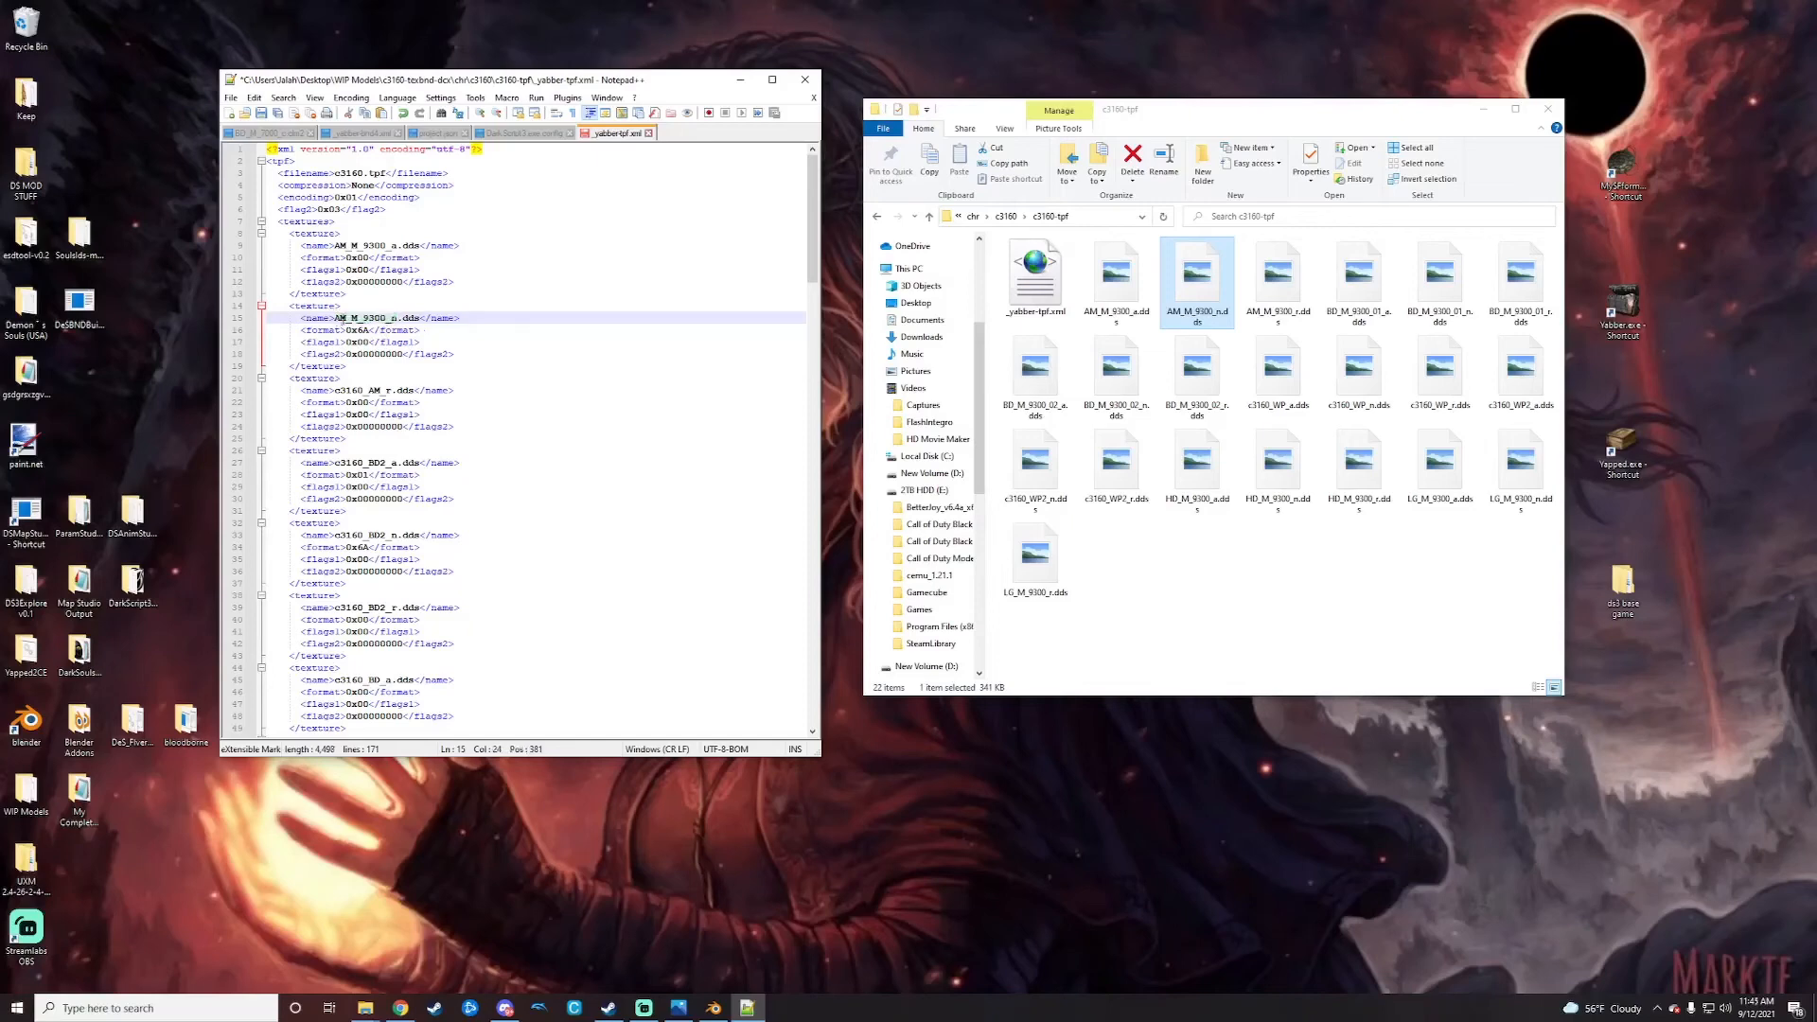
{"action": "right_click", "coordinate": [1280, 300]}
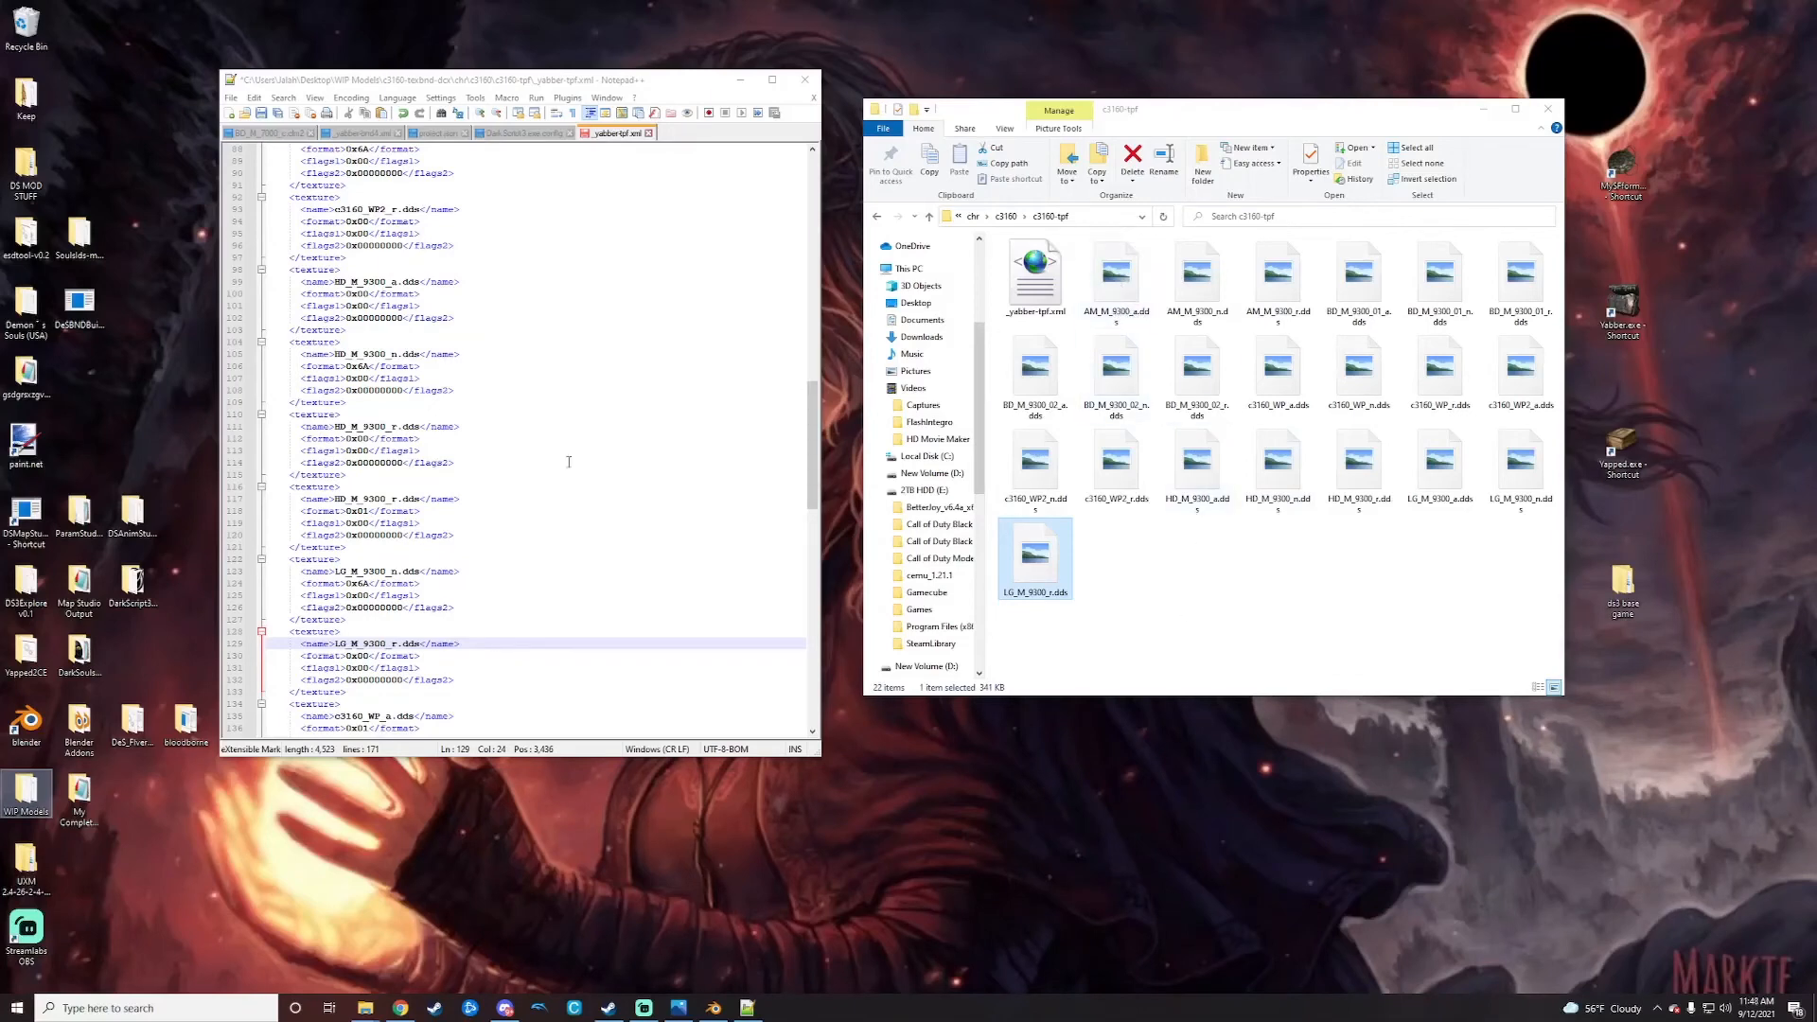
Step: Append a copy of the LG_M_9300_r texture entry after the dummy_r entry at the end of the texture list
{"action": "scroll", "coordinate": [403, 556], "scroll_direction": "down", "scroll_amount": 4}
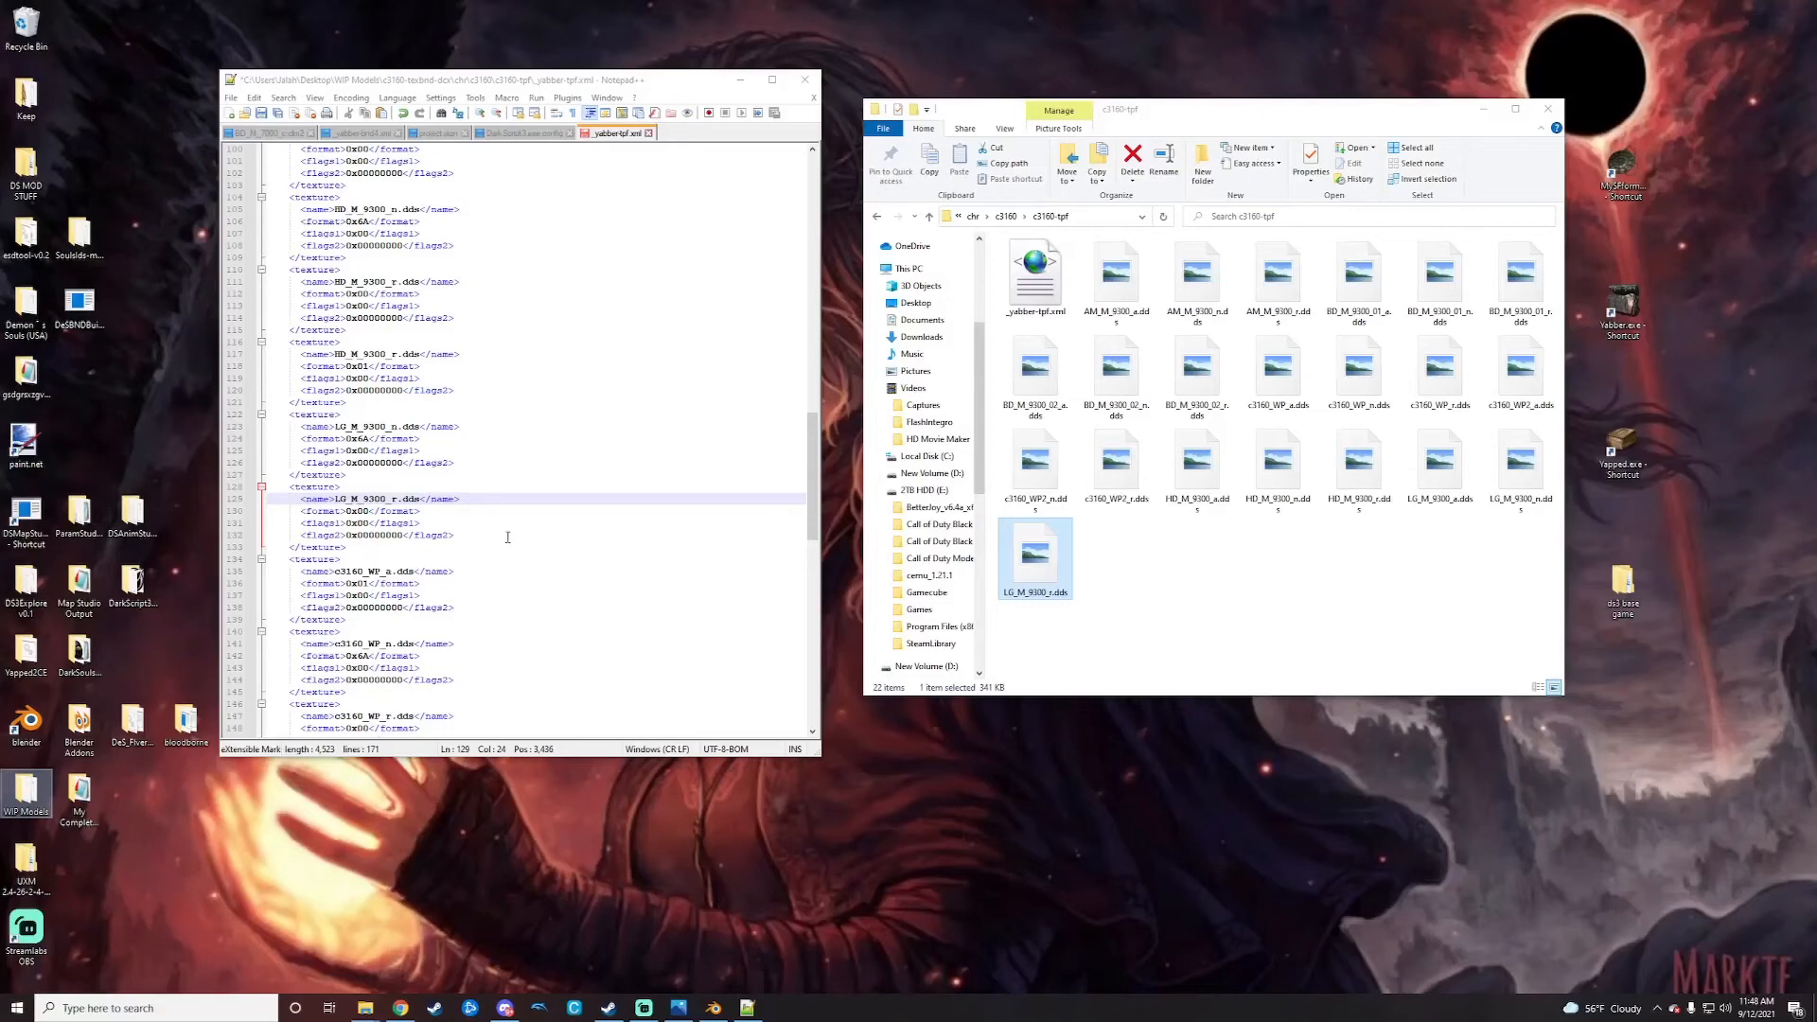
{"action": "left_click_drag", "start_coordinate": [287, 489], "coordinate": [353, 549]}
{"action": "key", "text": "ctrl+c"}
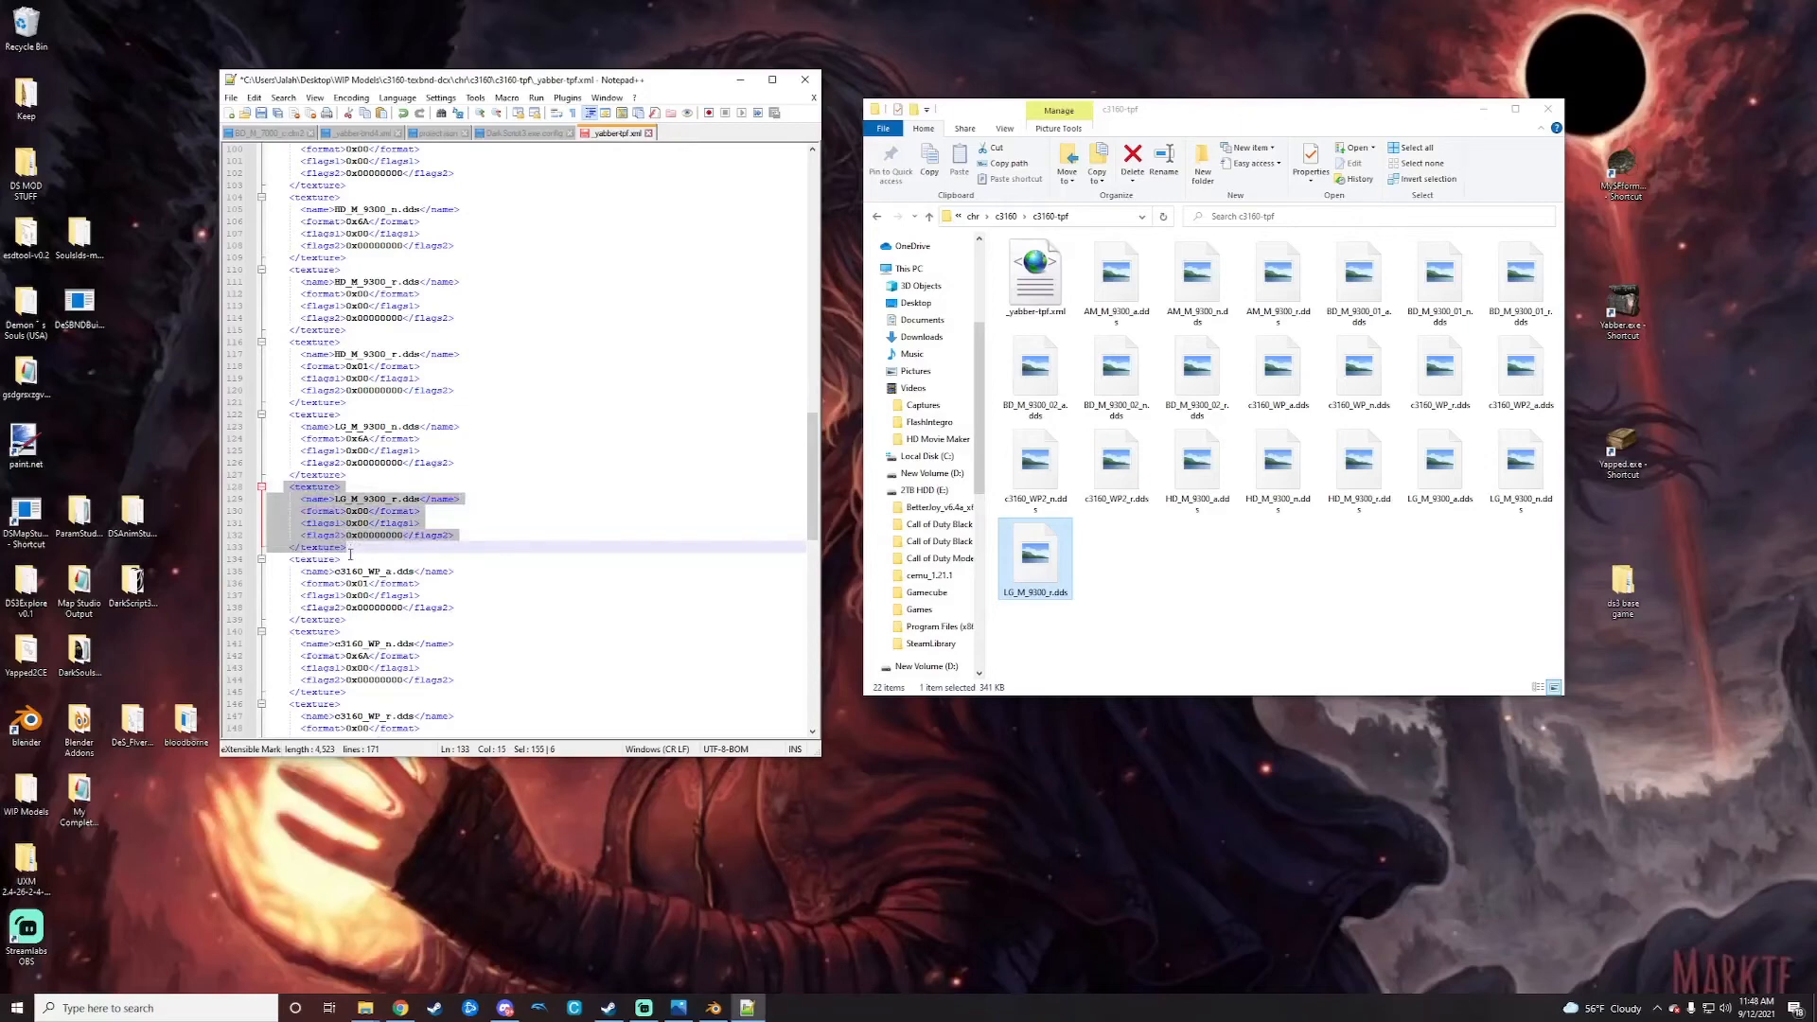
{"action": "scroll", "coordinate": [350, 555], "scroll_direction": "down", "scroll_amount": 8}
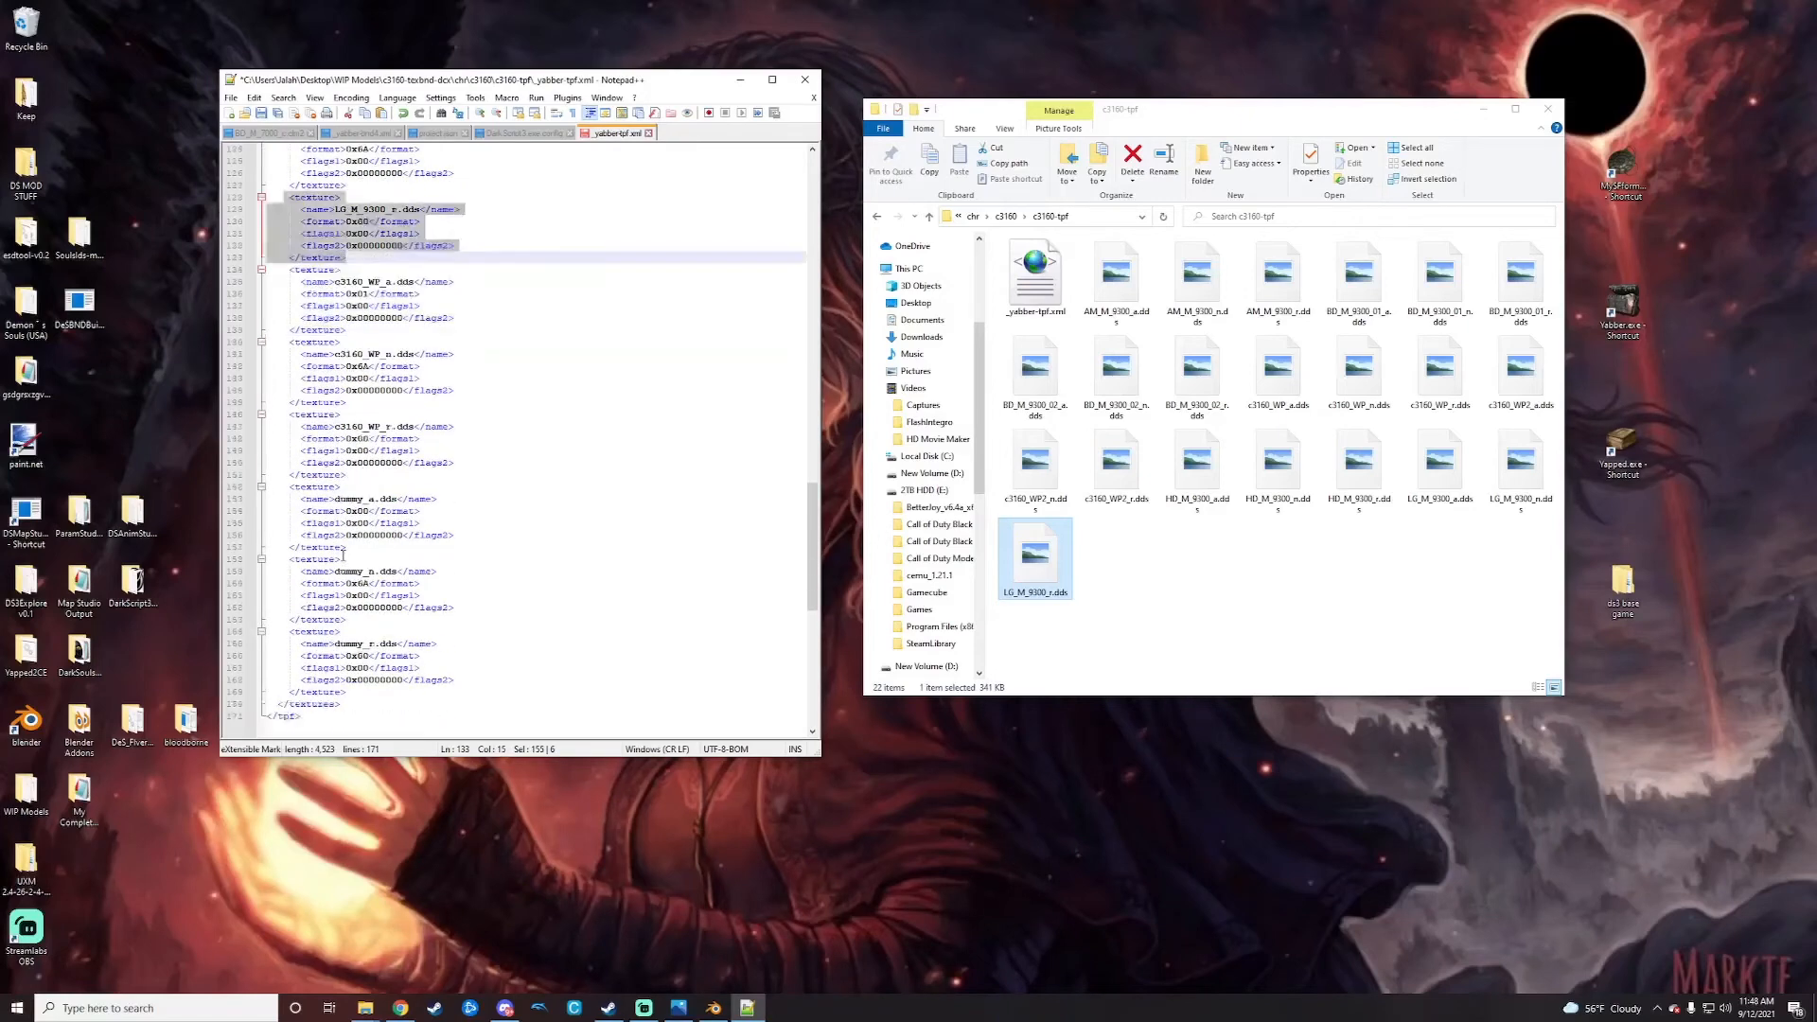
{"action": "scroll", "coordinate": [342, 557], "scroll_direction": "down", "scroll_amount": 4}
{"action": "left_click", "coordinate": [354, 550]}
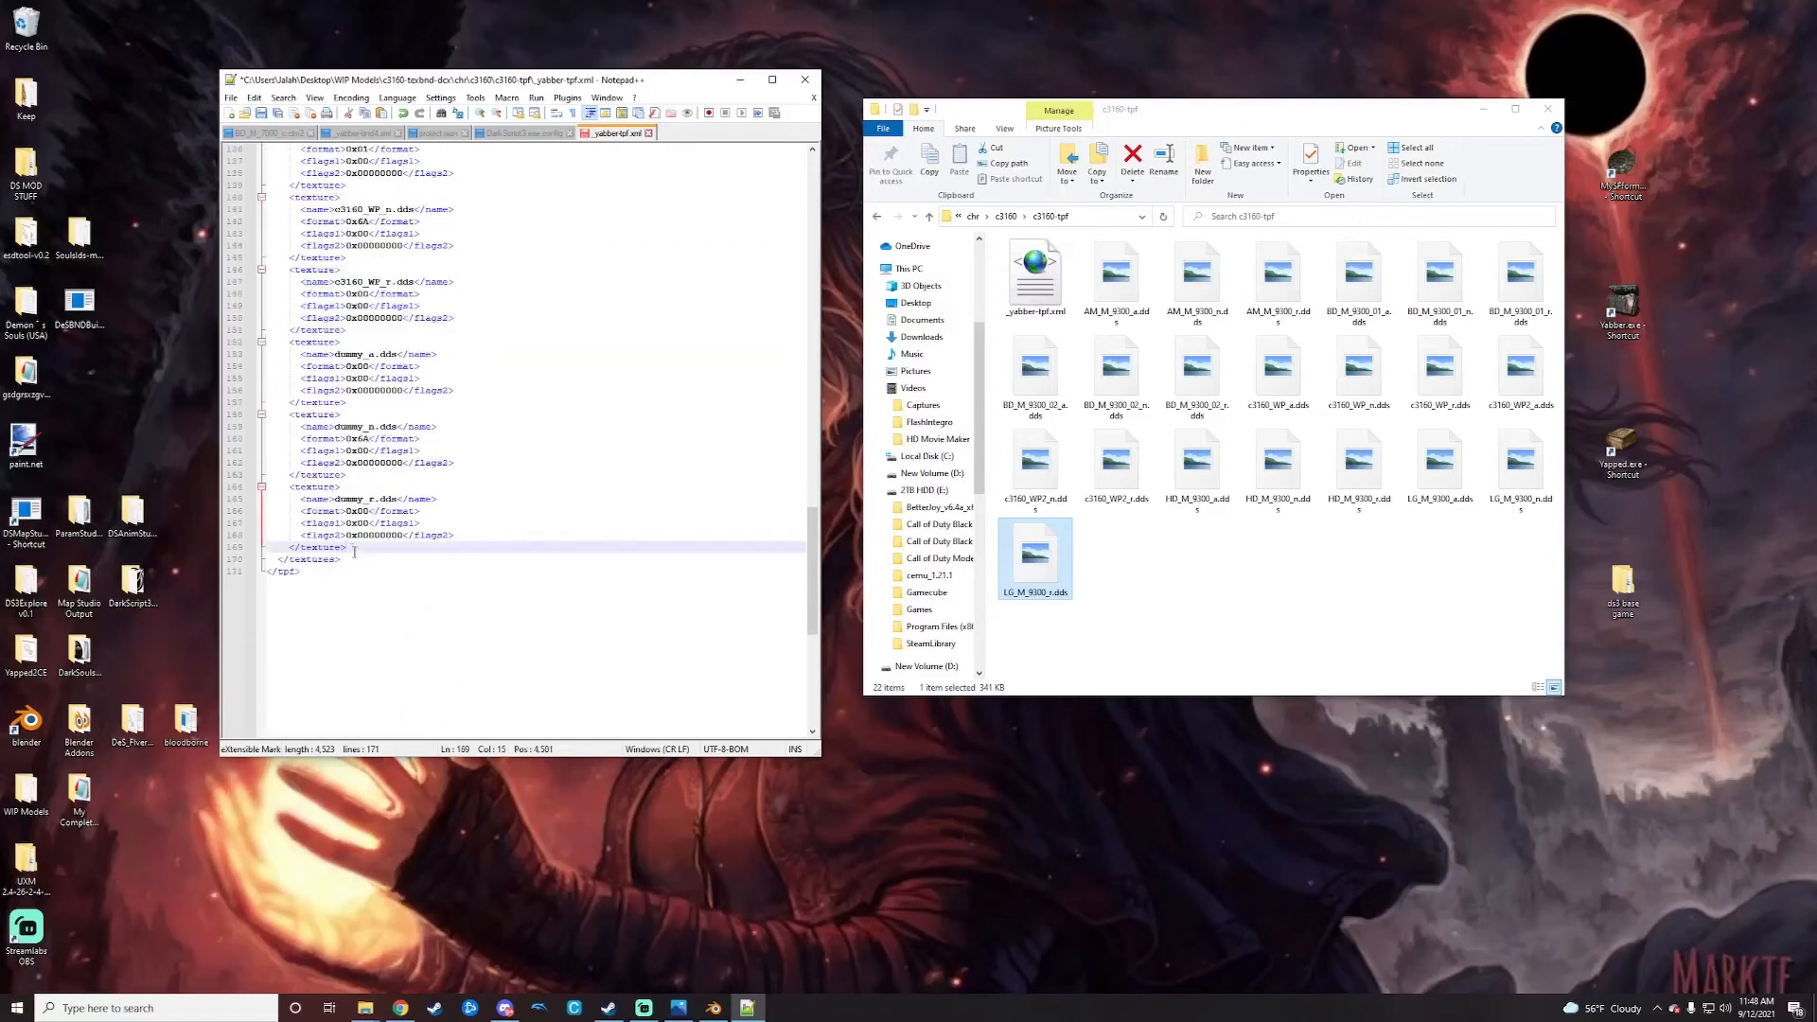
{"action": "key", "text": "Return"}
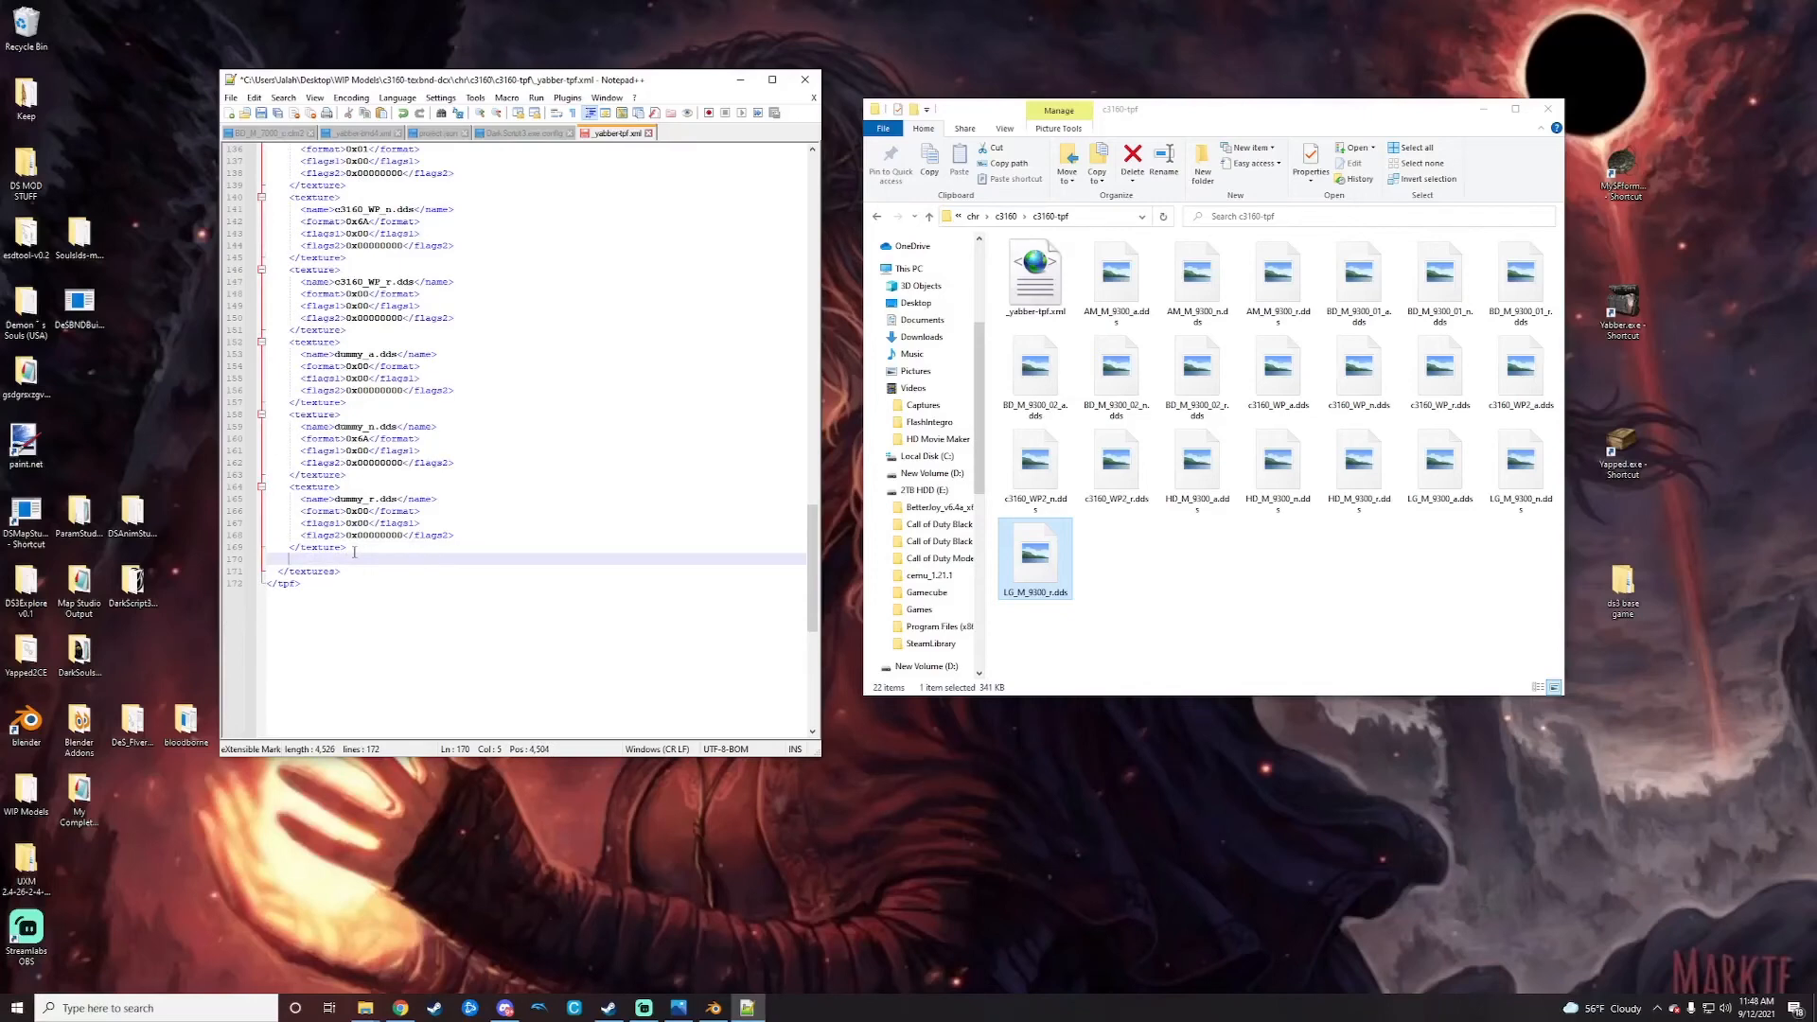
{"action": "key", "text": "ctrl+v"}
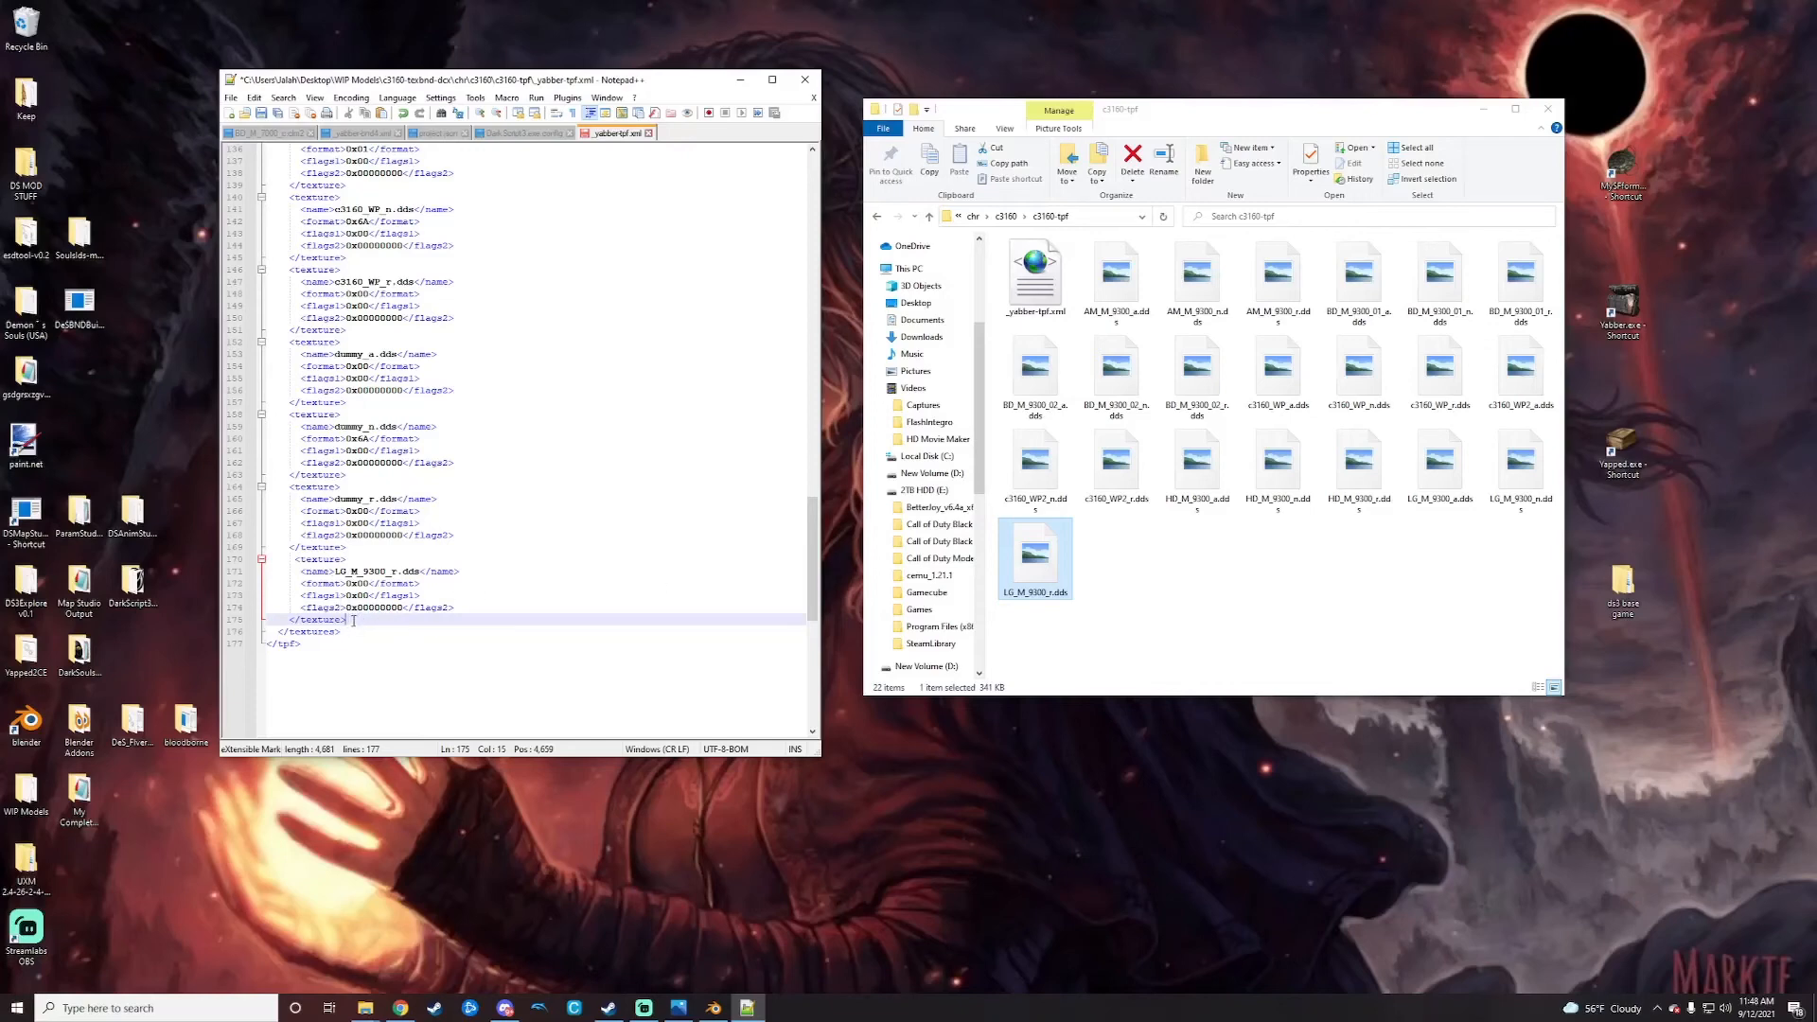
Step: Delete all texture entries from c3160_WP_a to the end of the list, including the leftover blank line, keeping the closing tags
{"action": "left_click_drag", "start_coordinate": [352, 620], "coordinate": [261, 379]}
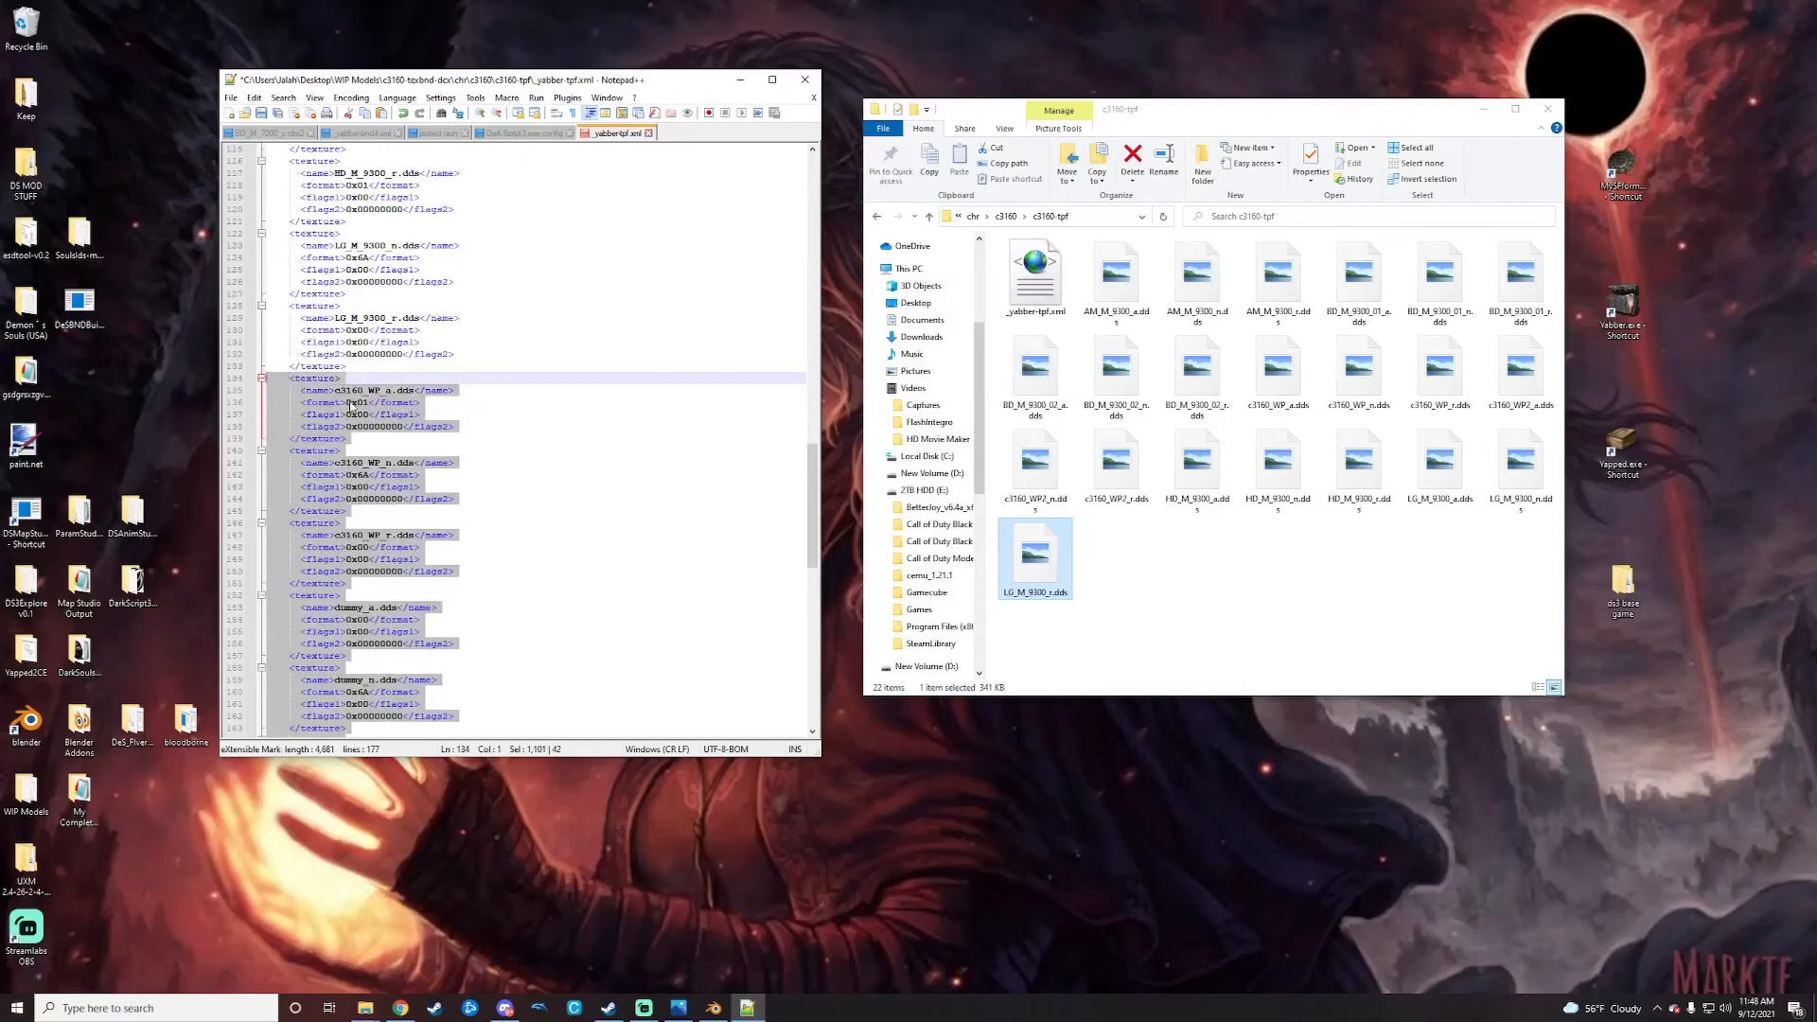
{"action": "key", "text": "Delete"}
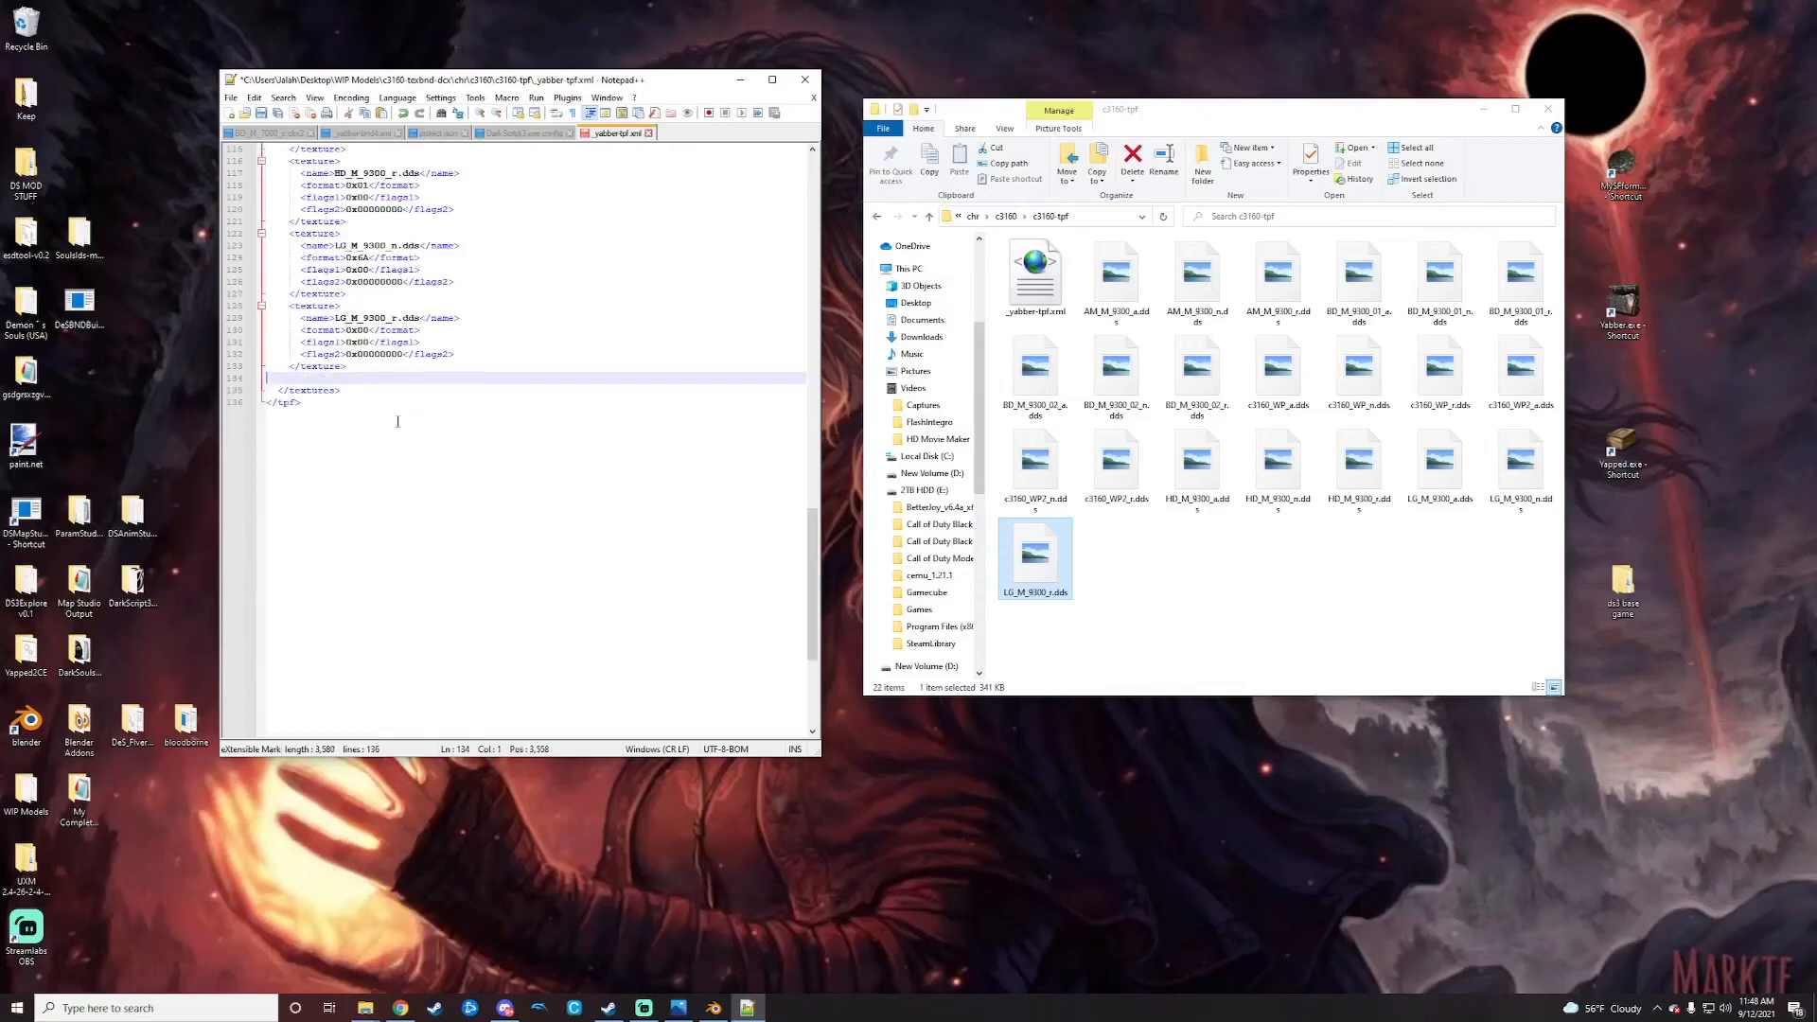
{"action": "key", "text": "BackSpace"}
{"action": "key", "text": "ctrl+End"}
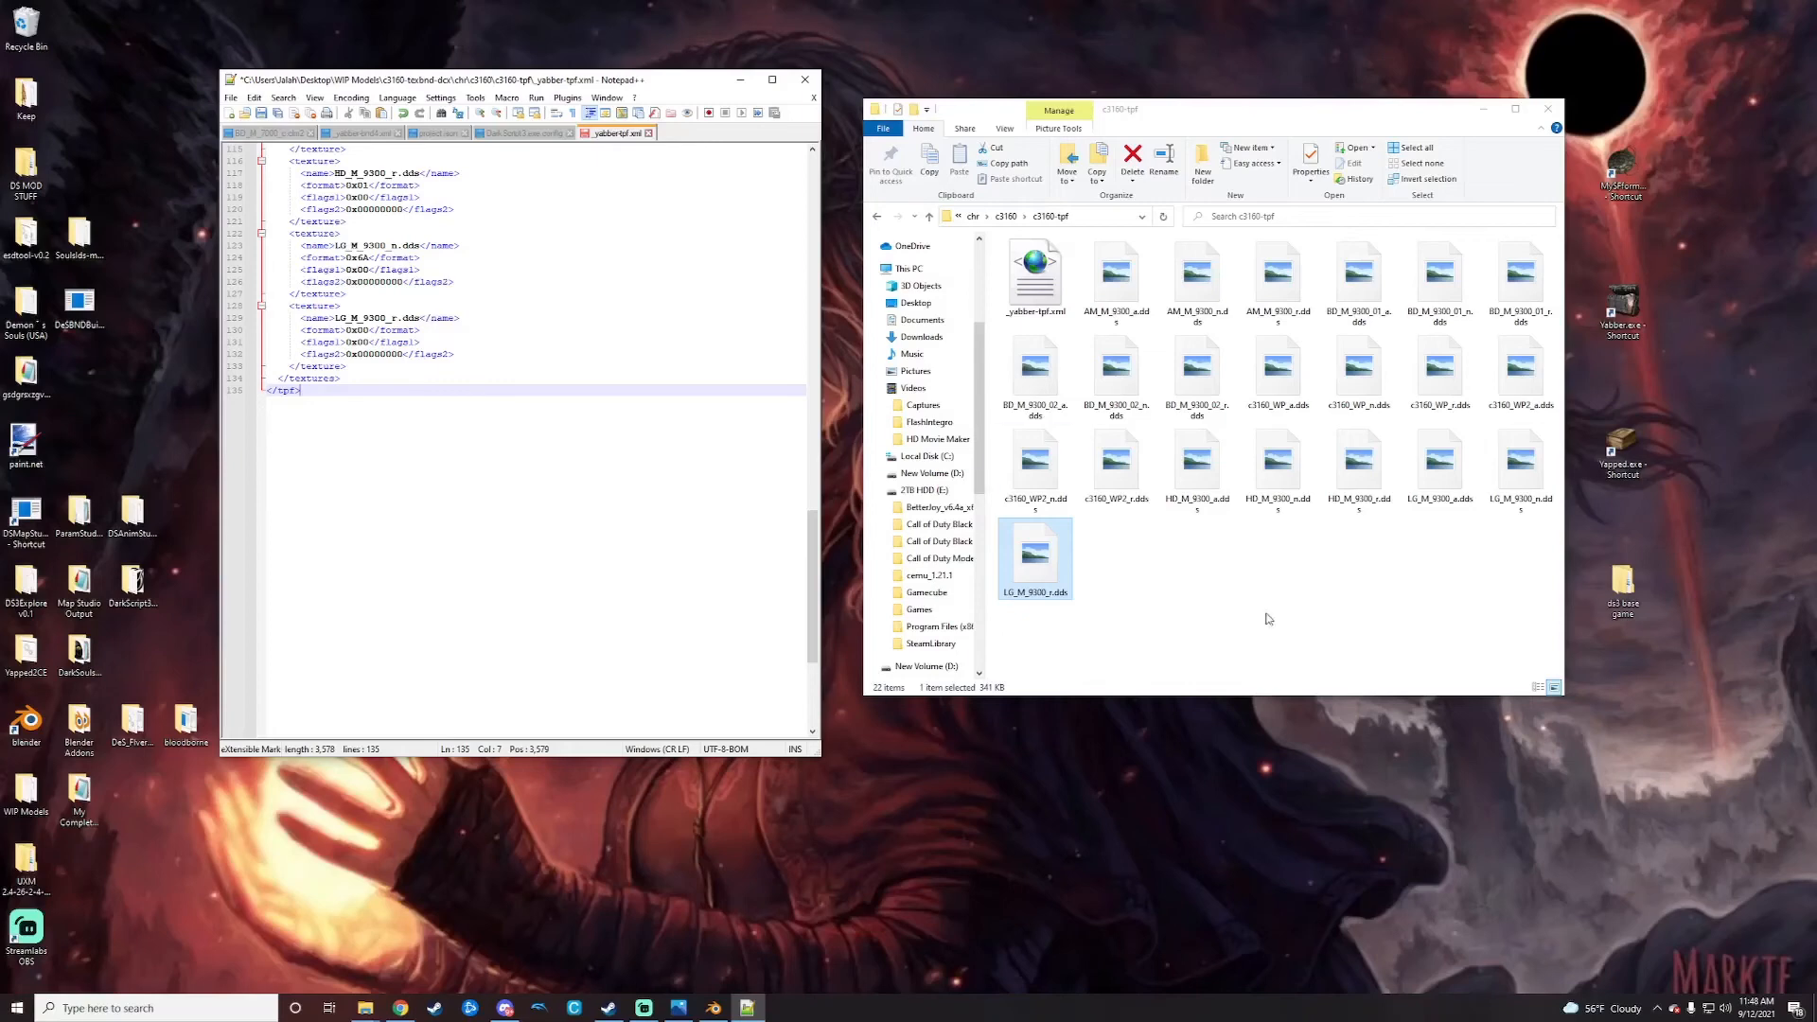
{"action": "scroll", "coordinate": [391, 271], "scroll_direction": "up", "scroll_amount": 3}
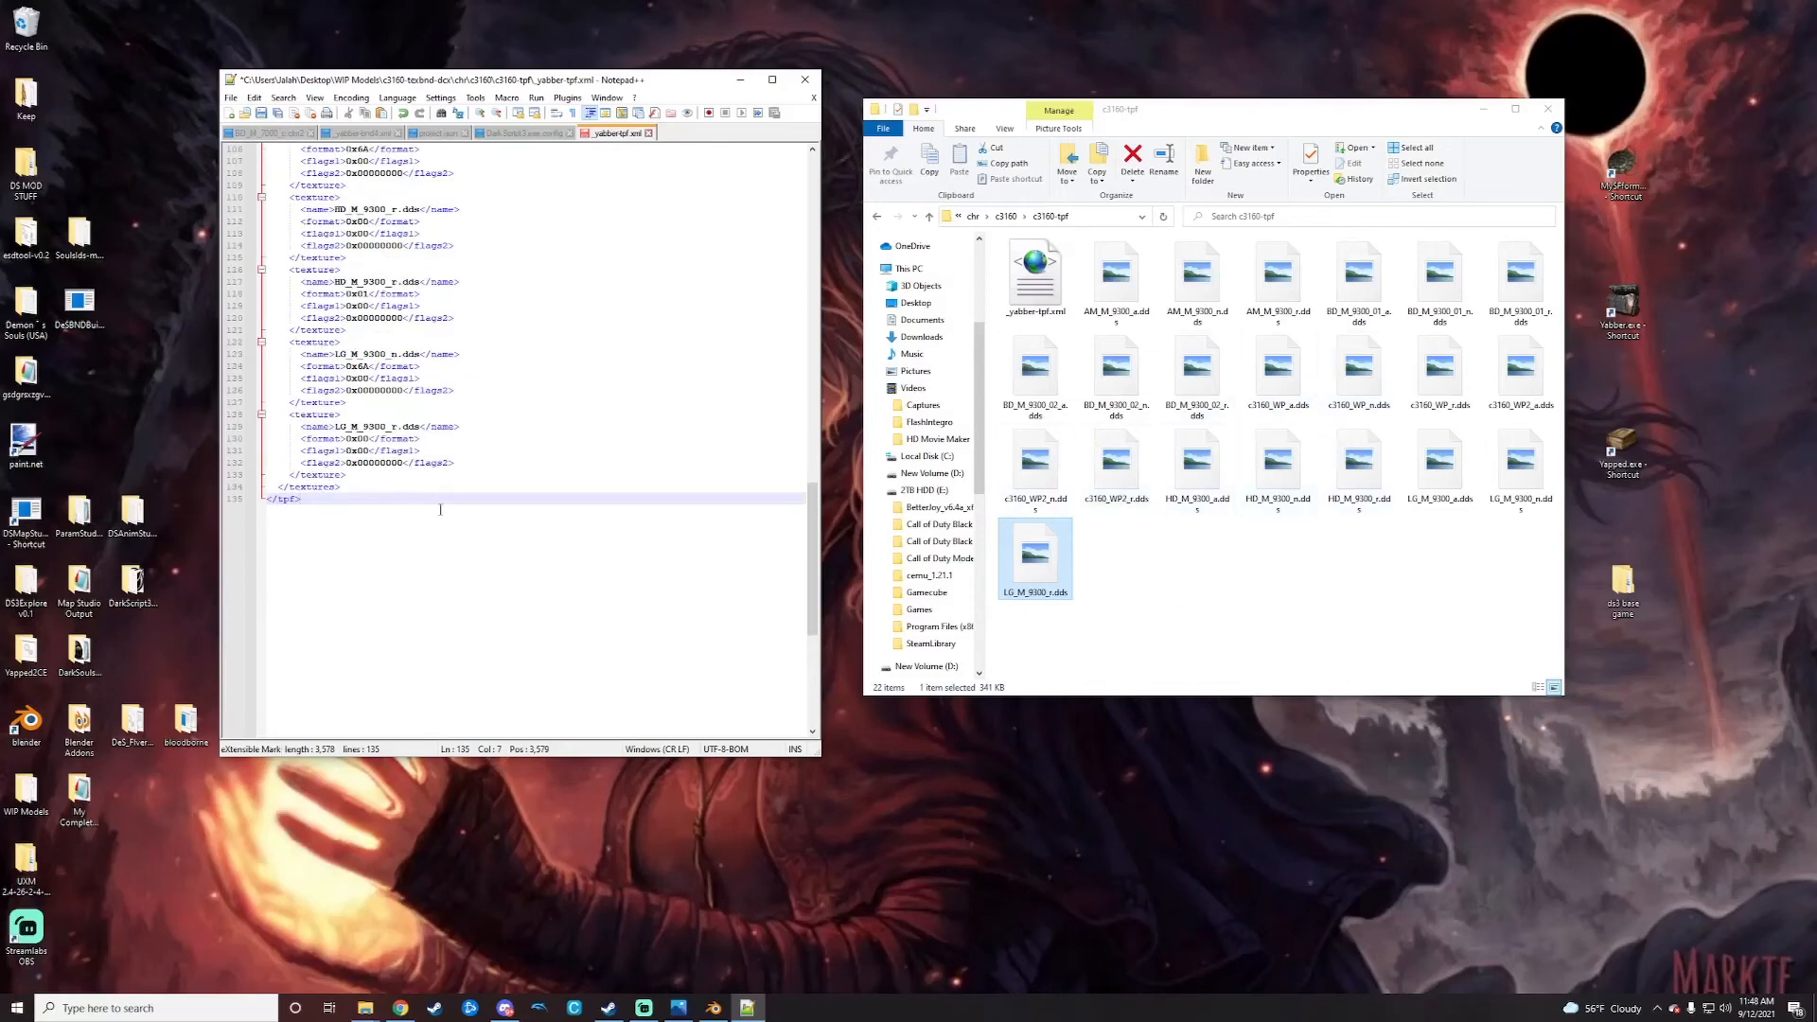
{"action": "scroll", "coordinate": [423, 446], "scroll_direction": "up", "scroll_amount": 9}
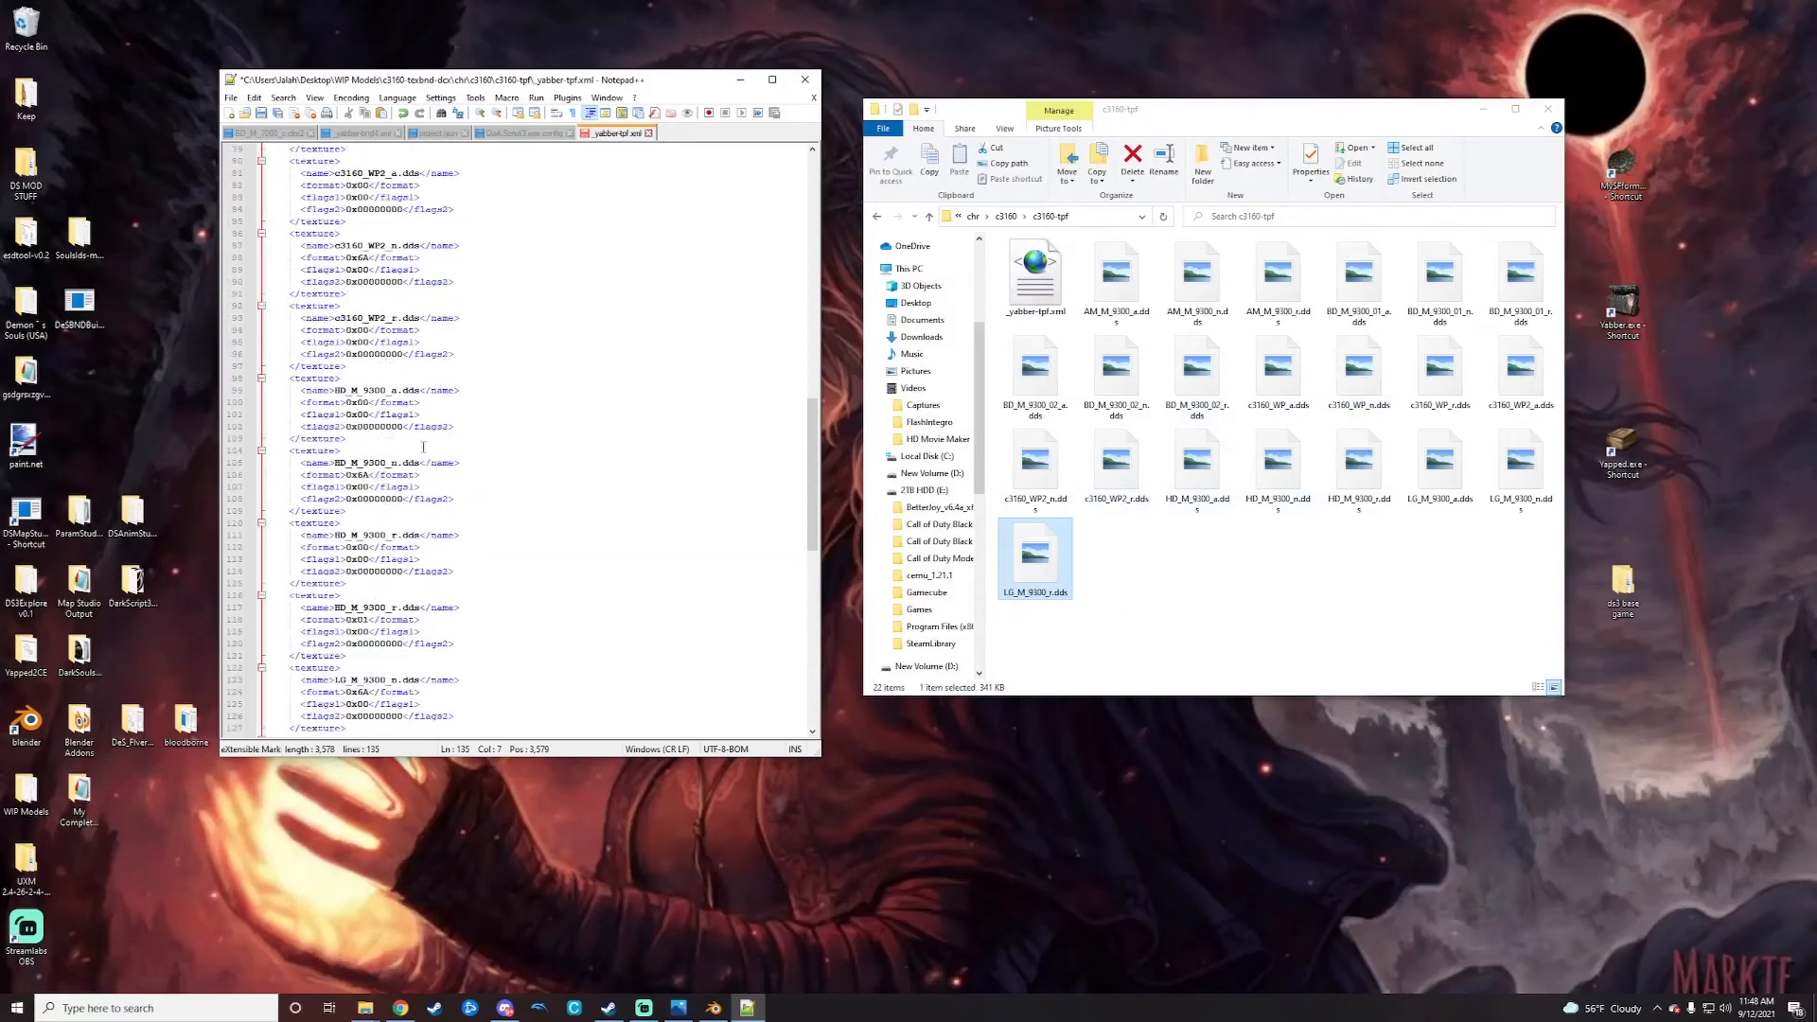
{"action": "scroll", "coordinate": [552, 414], "scroll_direction": "up", "scroll_amount": 20}
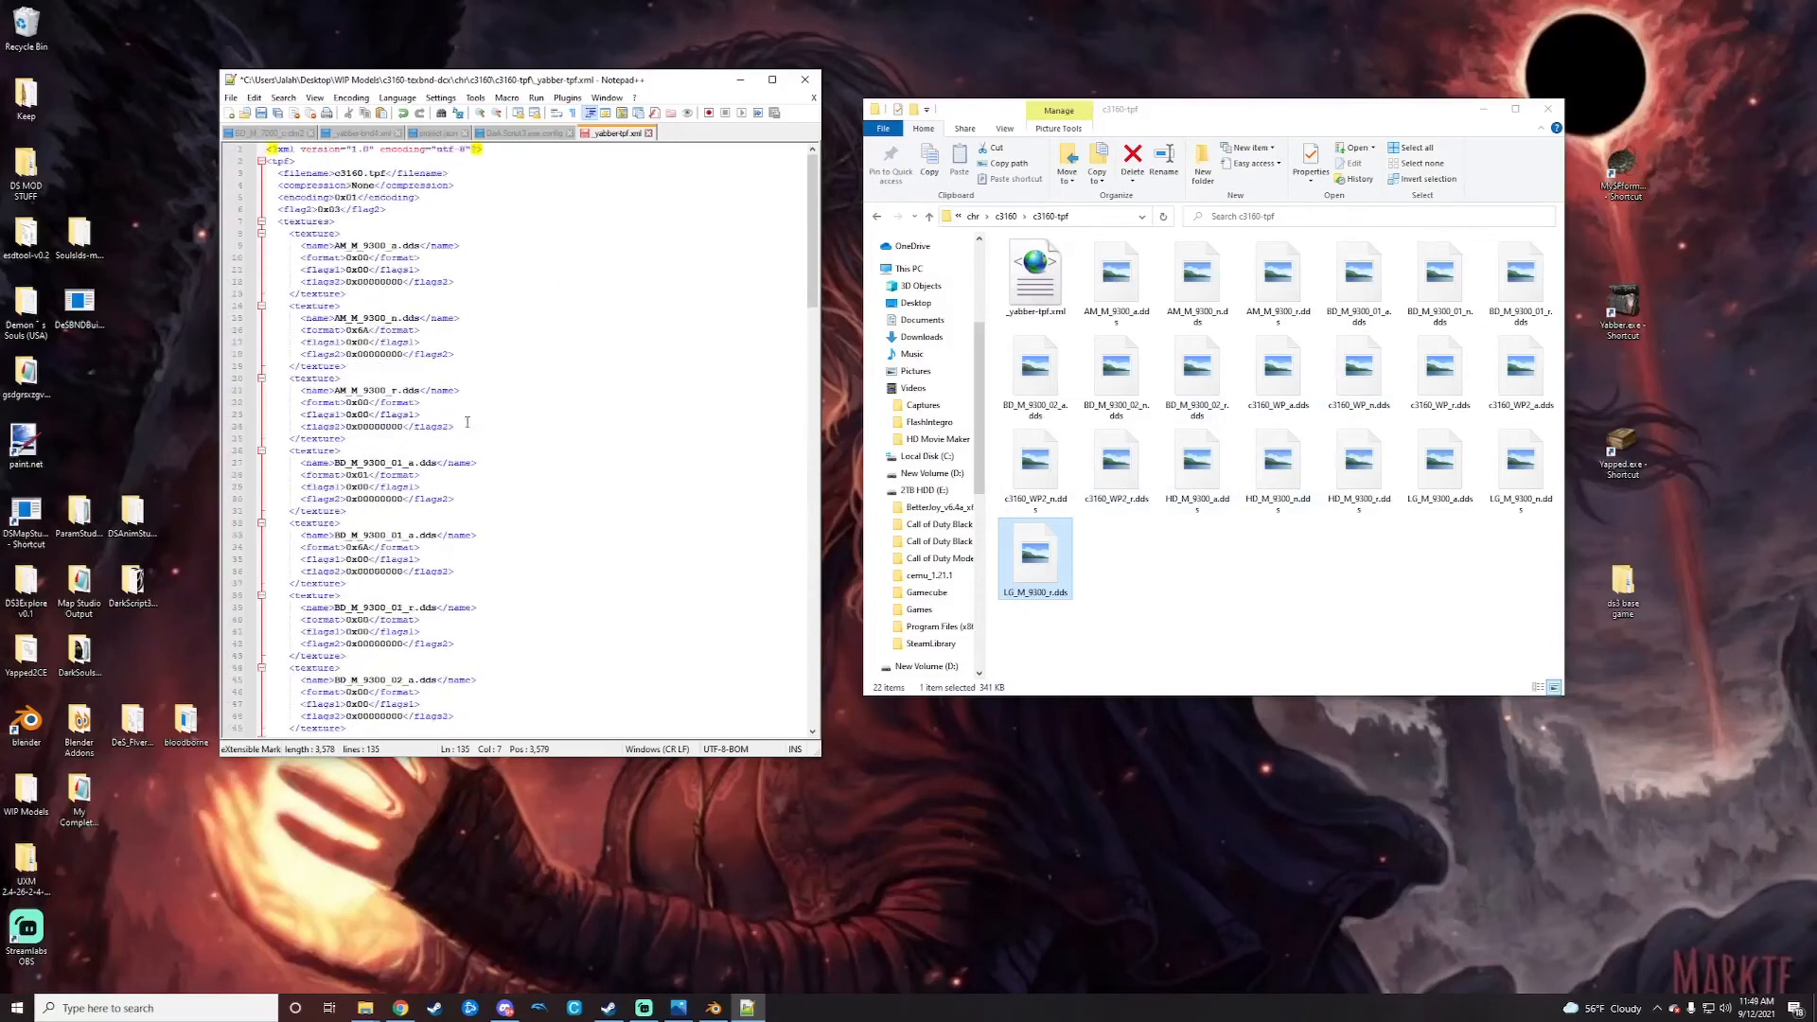
Step: Save the edited _yabber-tpf.xml texture list and close the text editor
{"action": "left_click", "coordinate": [231, 98]}
{"action": "left_click", "coordinate": [253, 208]}
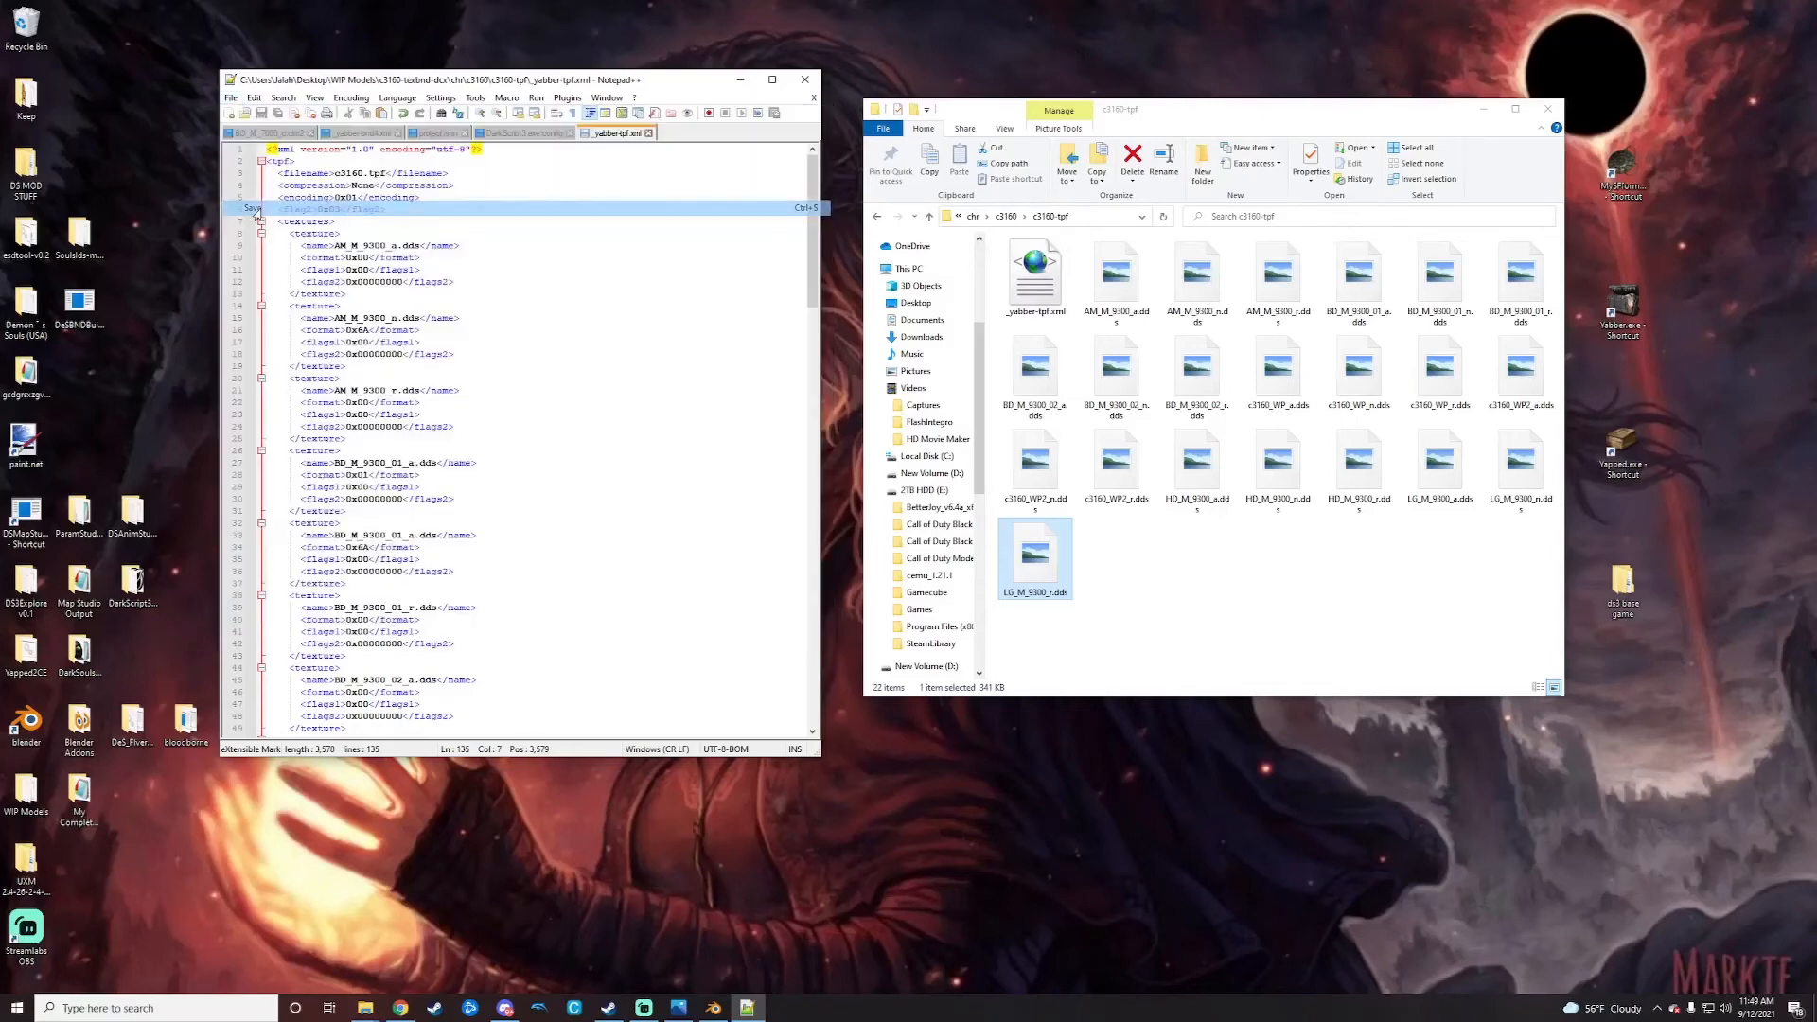
{"action": "left_click", "coordinate": [805, 81]}
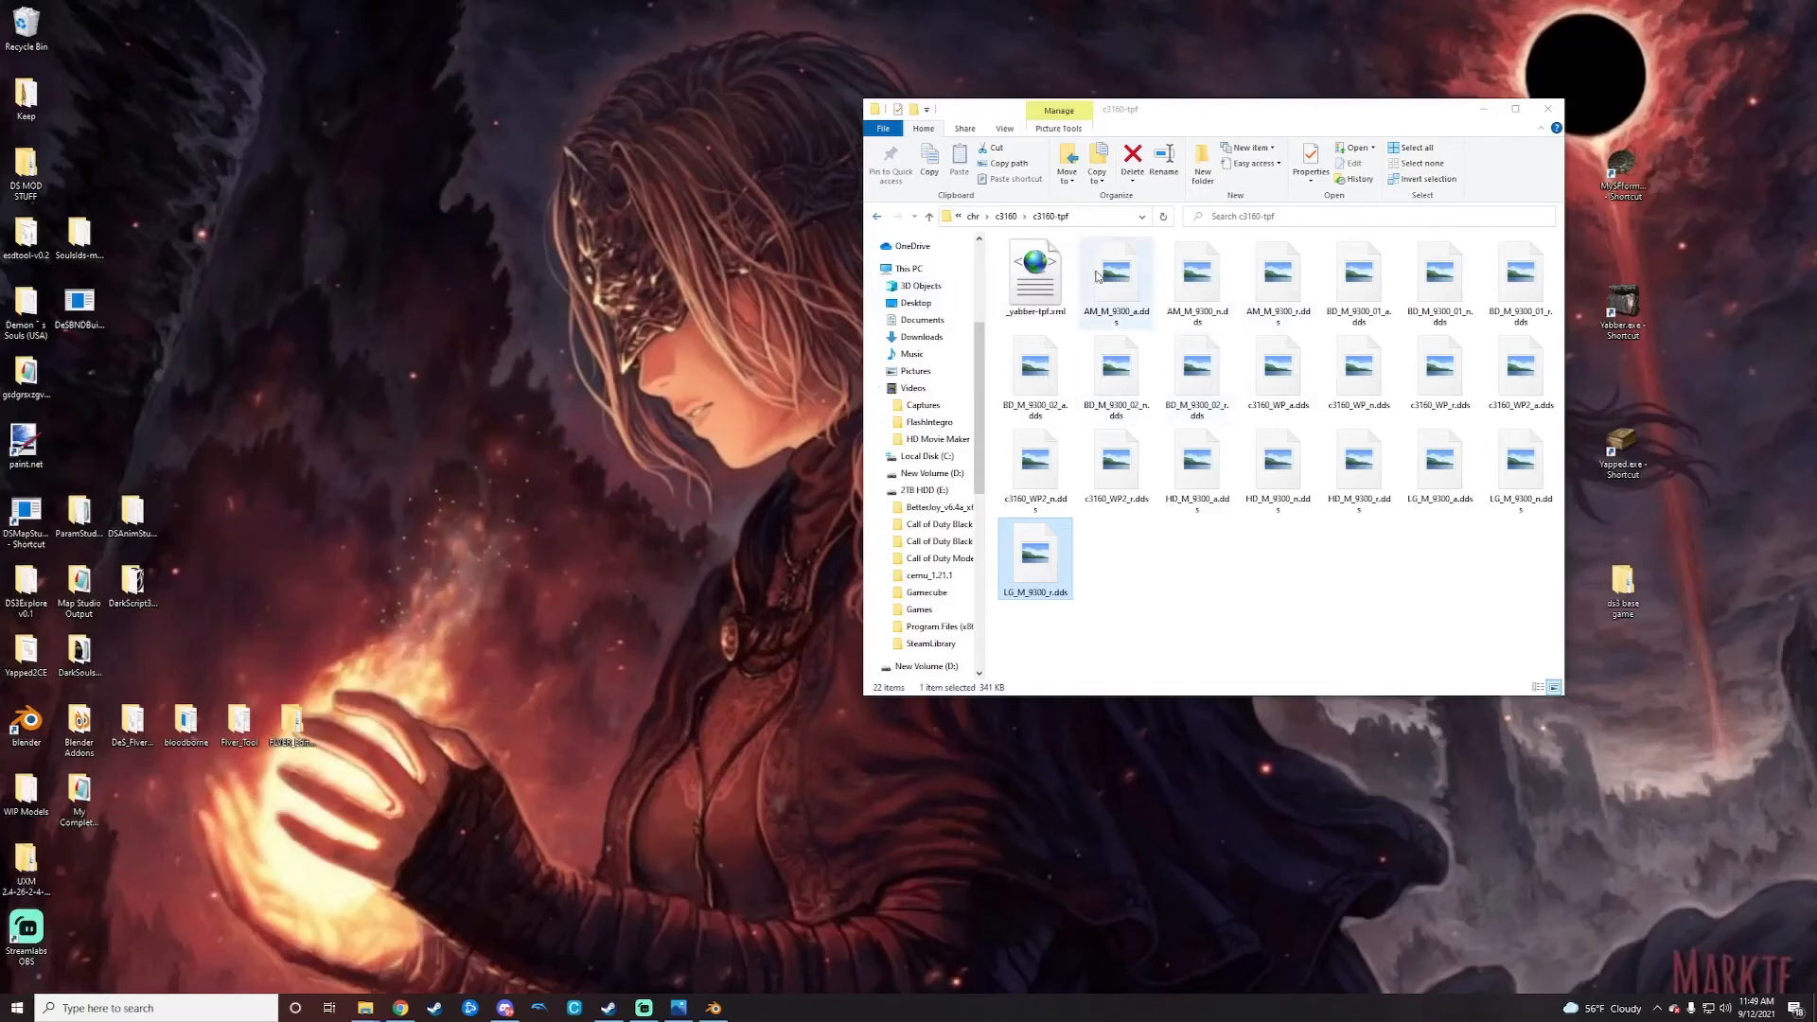
Step: Open c3160.flver from the c3160-chrbnd-dcx\chr\c3160 folder in the FLVER Editor
{"action": "left_click", "coordinate": [877, 216]}
{"action": "left_click", "coordinate": [877, 217]}
{"action": "left_click", "coordinate": [877, 217]}
{"action": "left_click", "coordinate": [877, 217]}
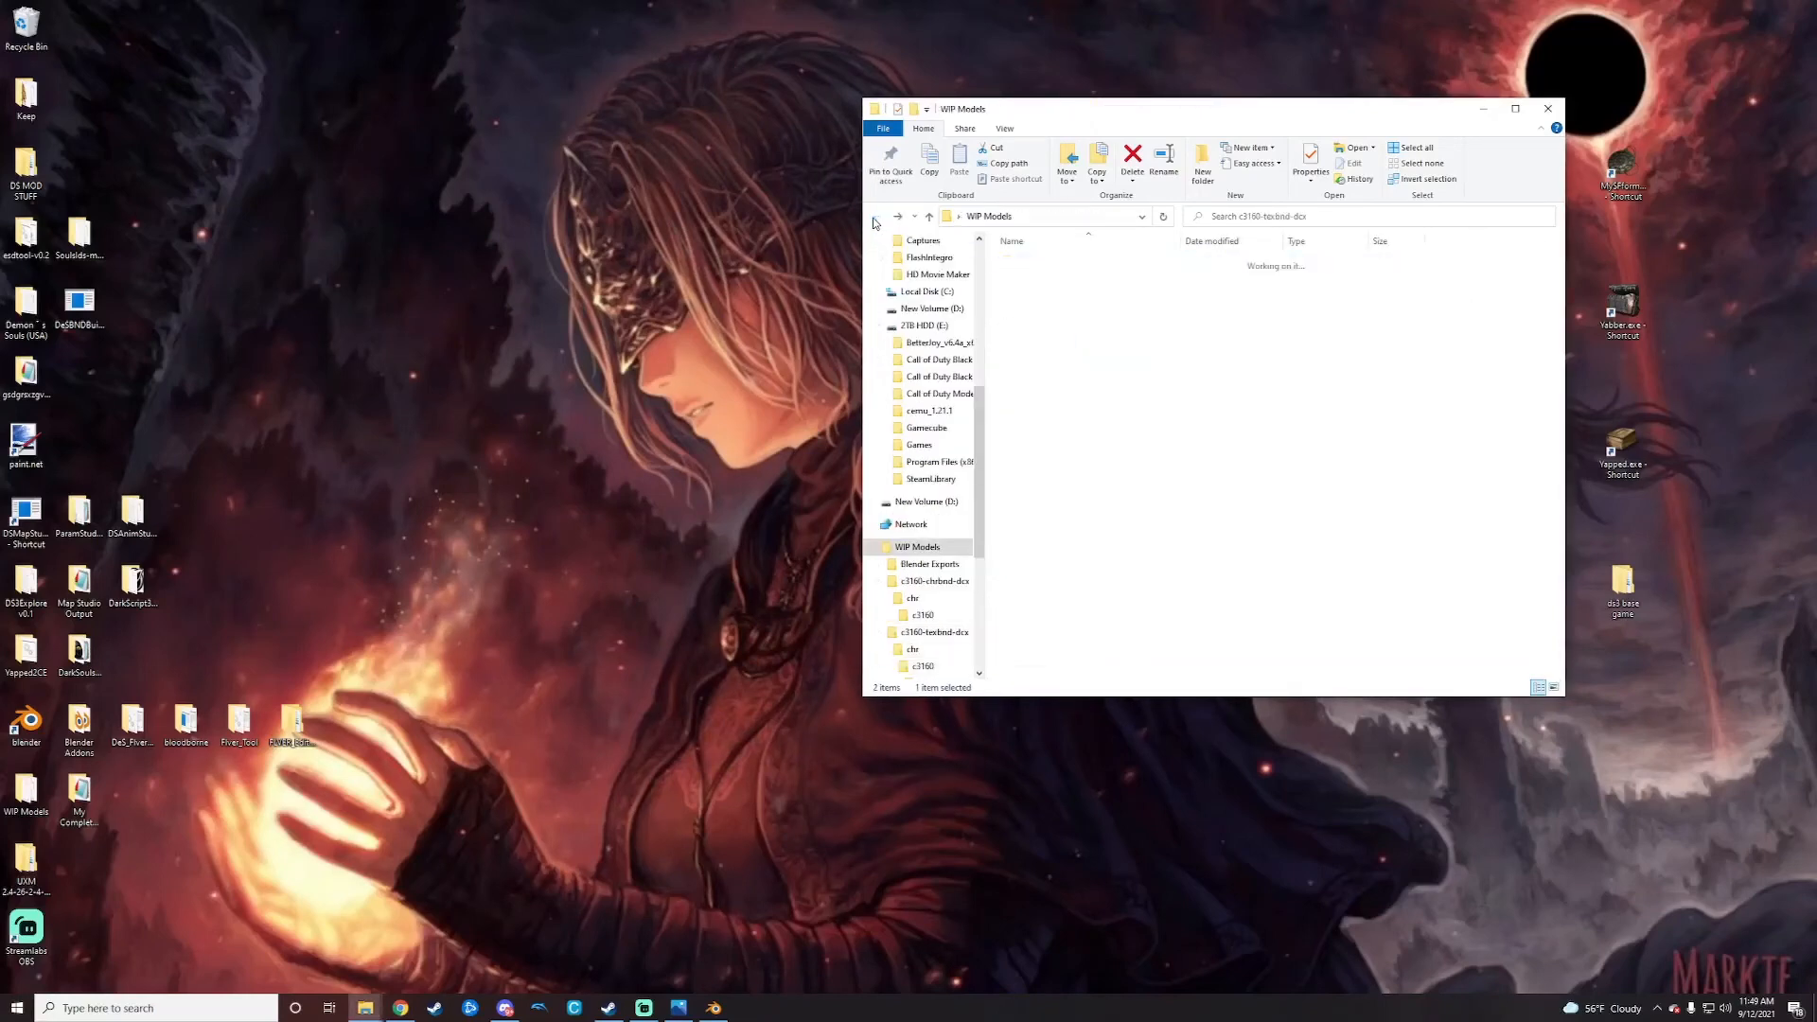
{"action": "left_click", "coordinate": [1076, 278]}
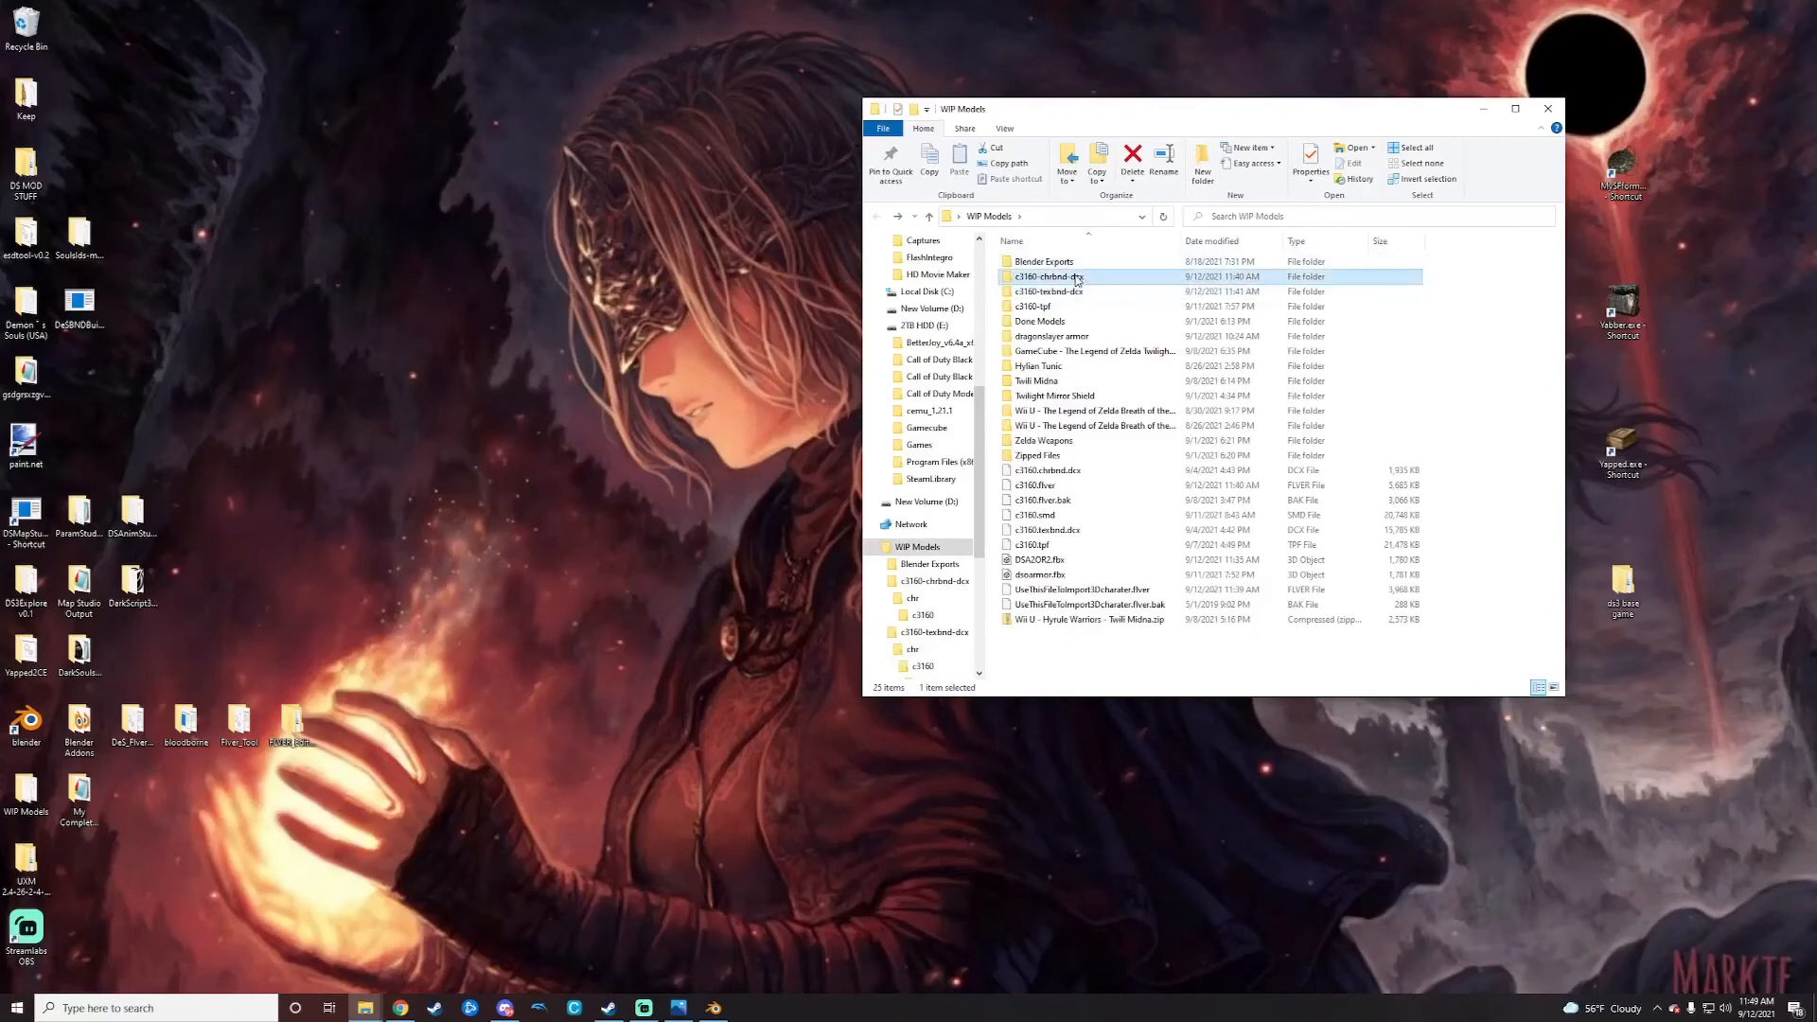
{"action": "double_click", "coordinate": [1077, 279]}
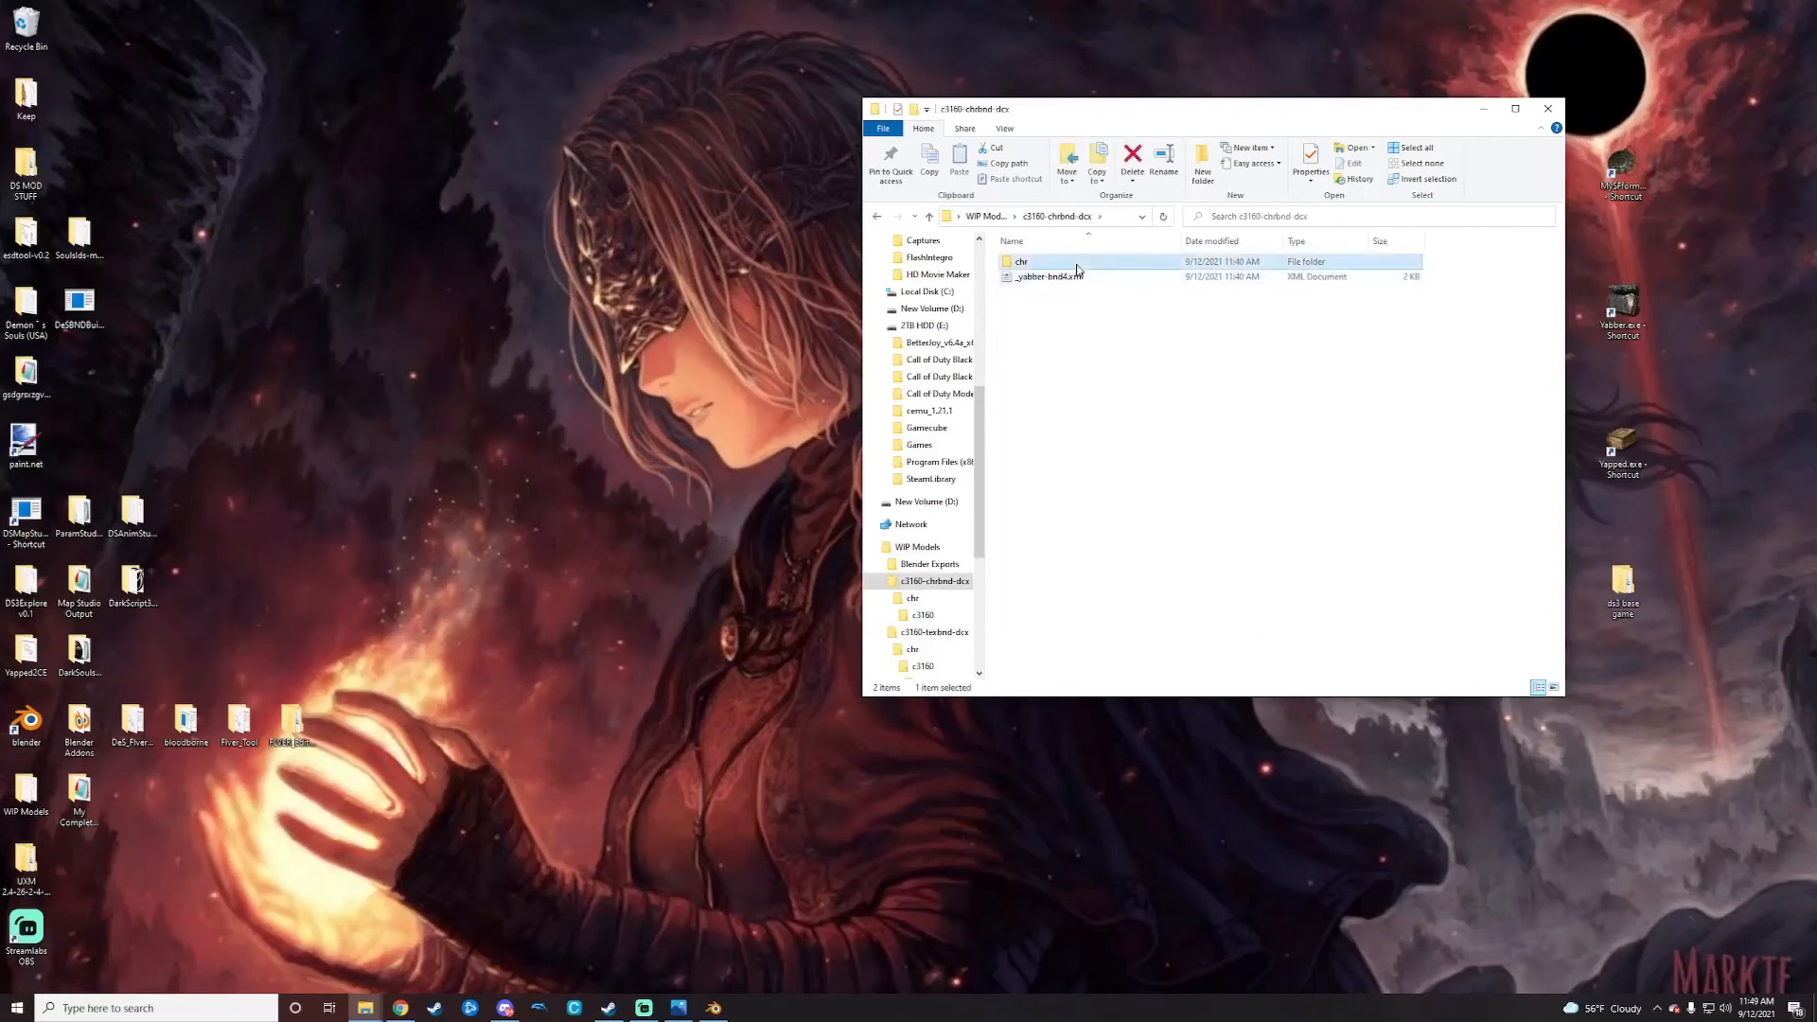
{"action": "double_click", "coordinate": [1076, 272]}
{"action": "double_click", "coordinate": [1077, 271]}
{"action": "left_click", "coordinate": [1076, 271]}
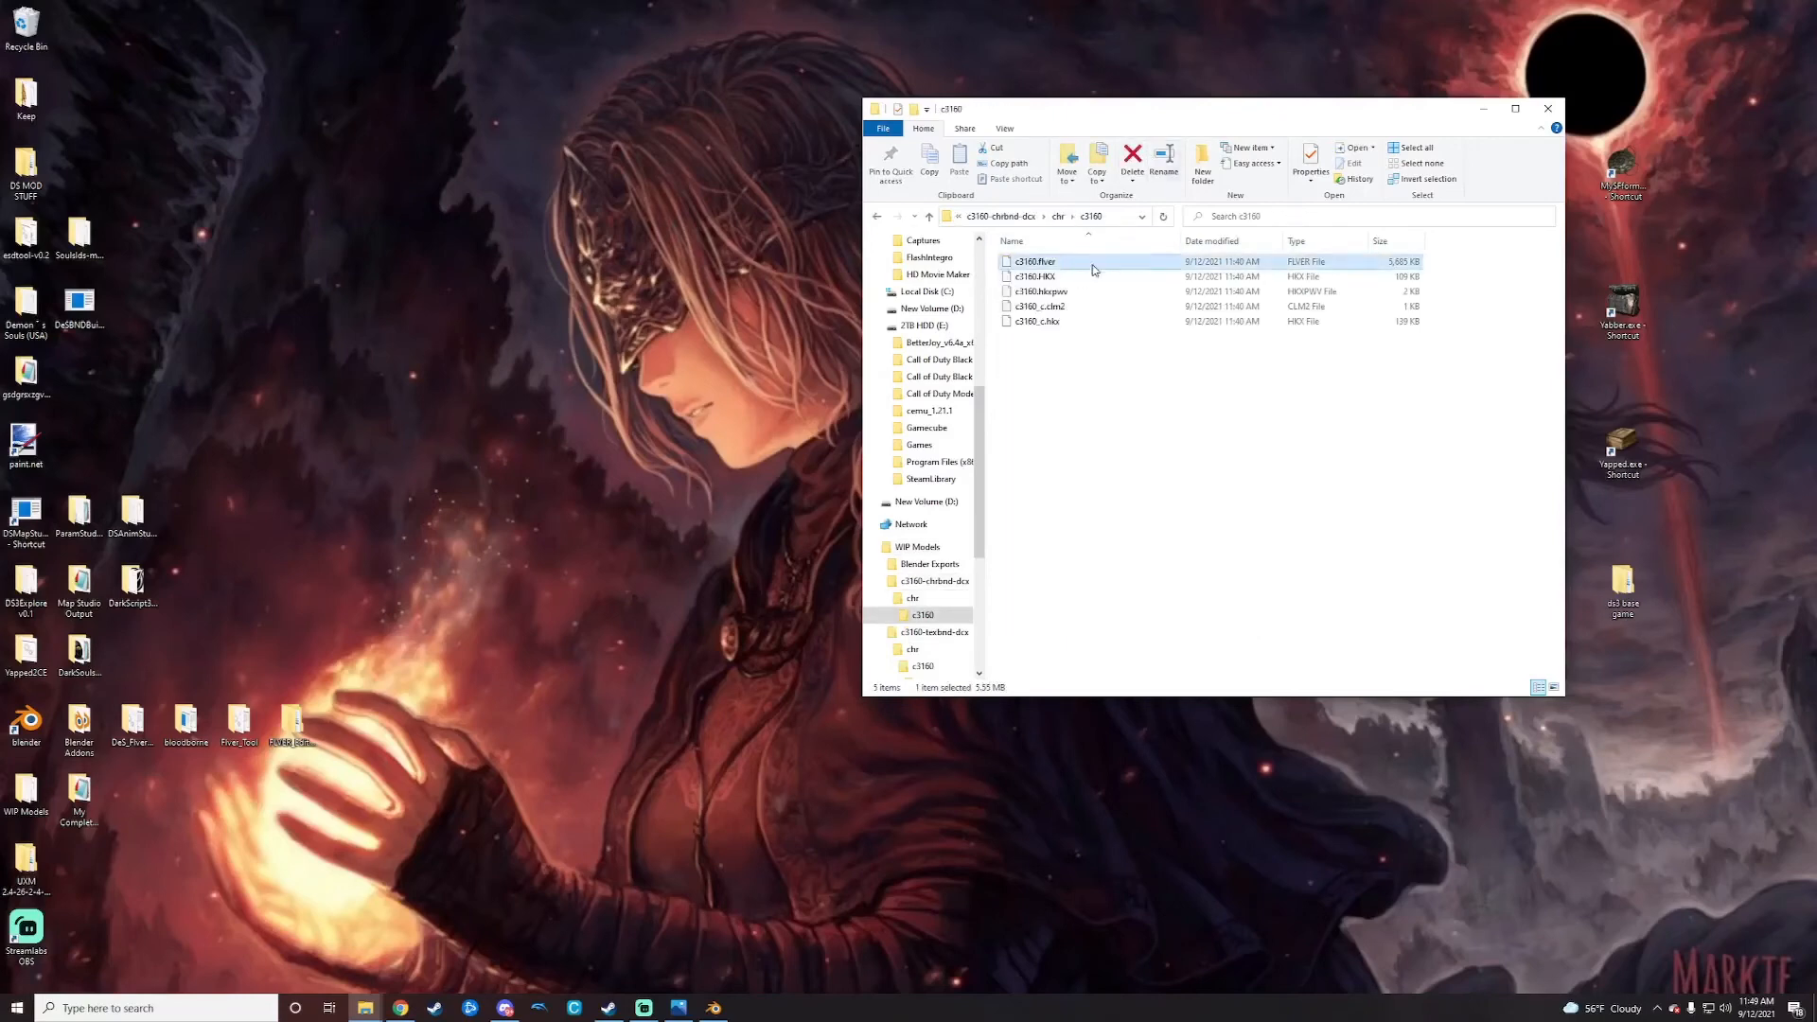
{"action": "left_click_drag", "start_coordinate": [1050, 268], "coordinate": [1622, 162]}
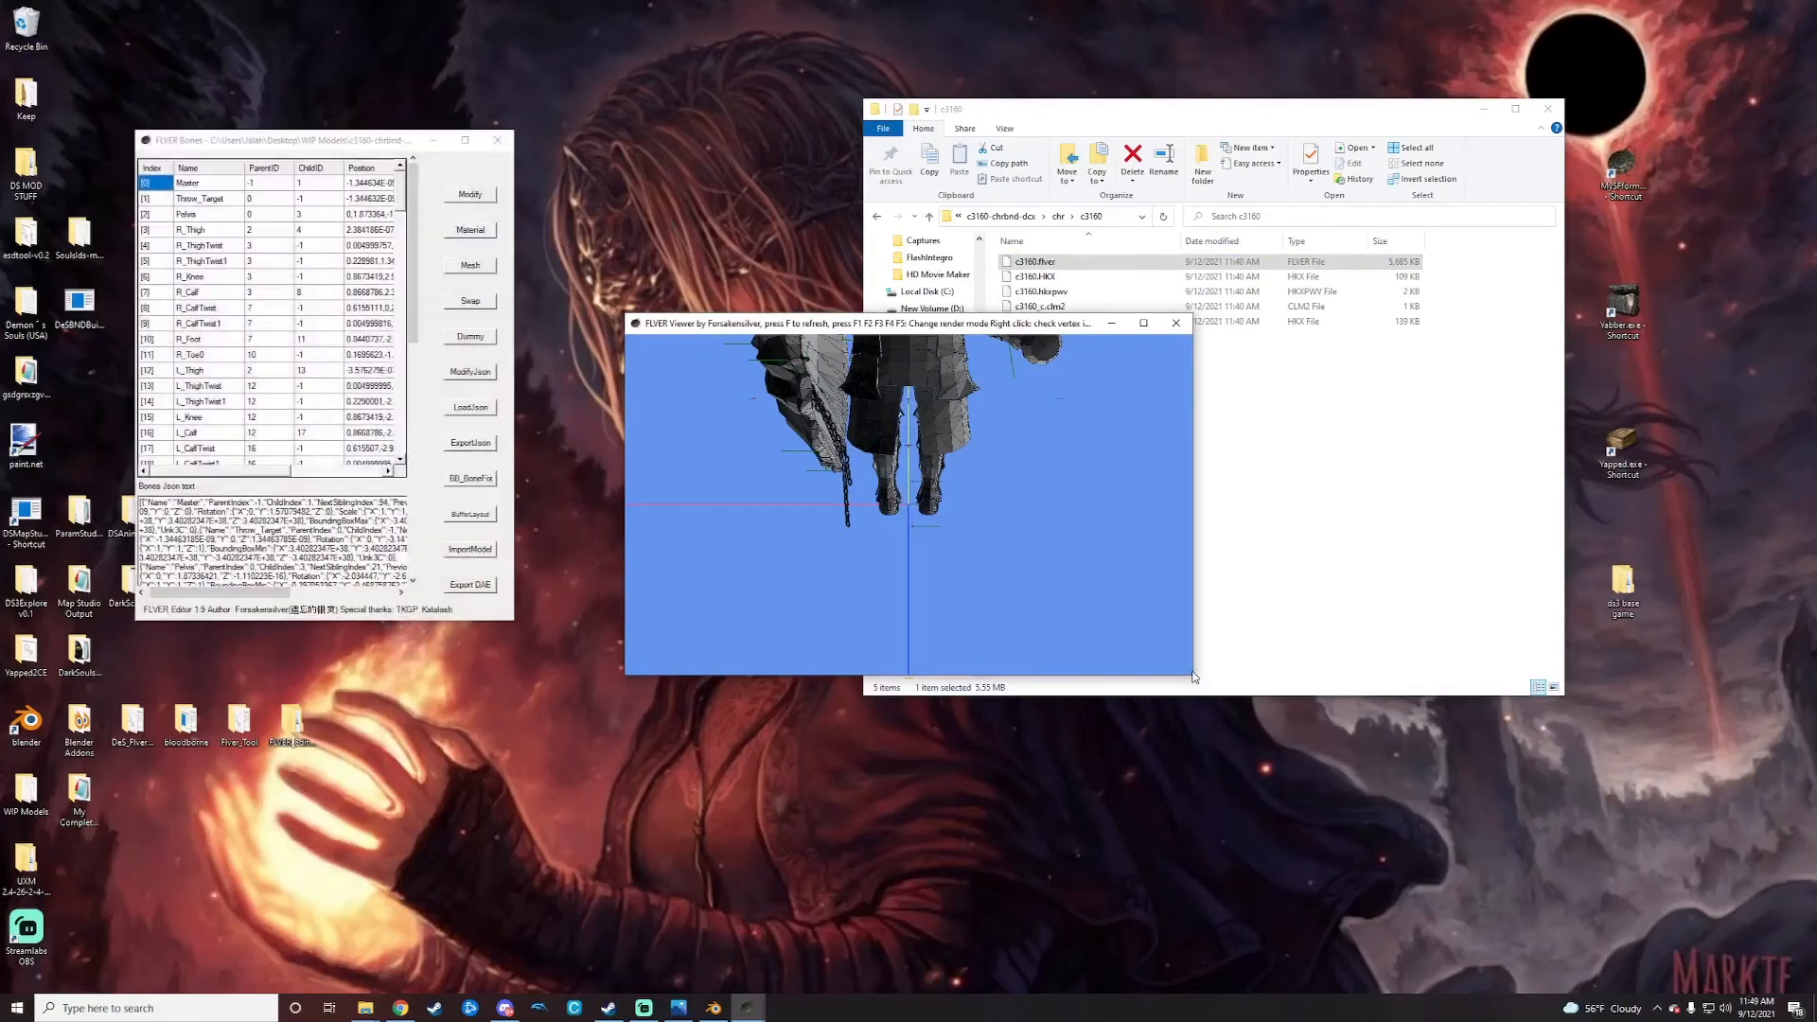
Step: Enlarge the model viewer, frame the whole armoured character from the front, and place the viewer beside the FLVER Bones window
{"action": "left_click_drag", "start_coordinate": [1195, 678], "coordinate": [1234, 797]}
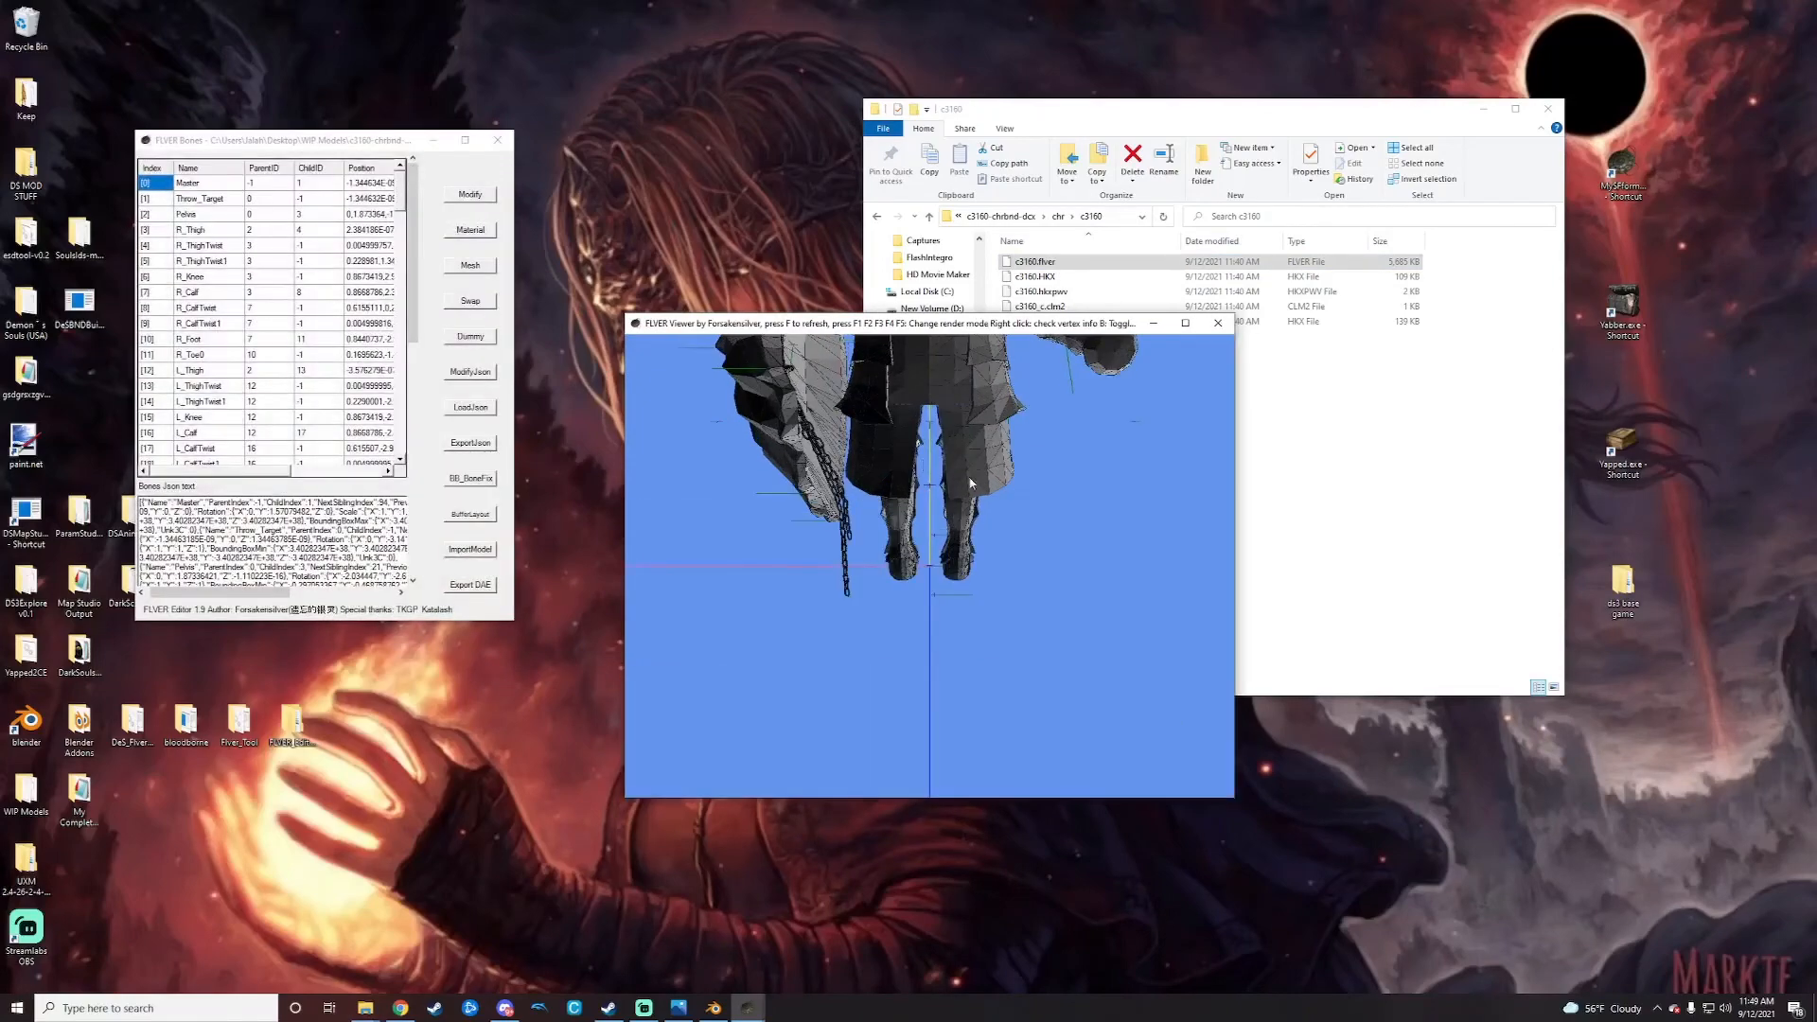
{"action": "middle_click_drag", "start_coordinate": [966, 423], "coordinate": [972, 515]}
{"action": "left_click_drag", "start_coordinate": [1146, 507], "coordinate": [875, 475]}
{"action": "middle_click_drag", "start_coordinate": [876, 474], "coordinate": [880, 551]}
{"action": "left_click_drag", "start_coordinate": [921, 343], "coordinate": [1273, 369]}
{"action": "left_click_drag", "start_coordinate": [343, 141], "coordinate": [622, 264]}
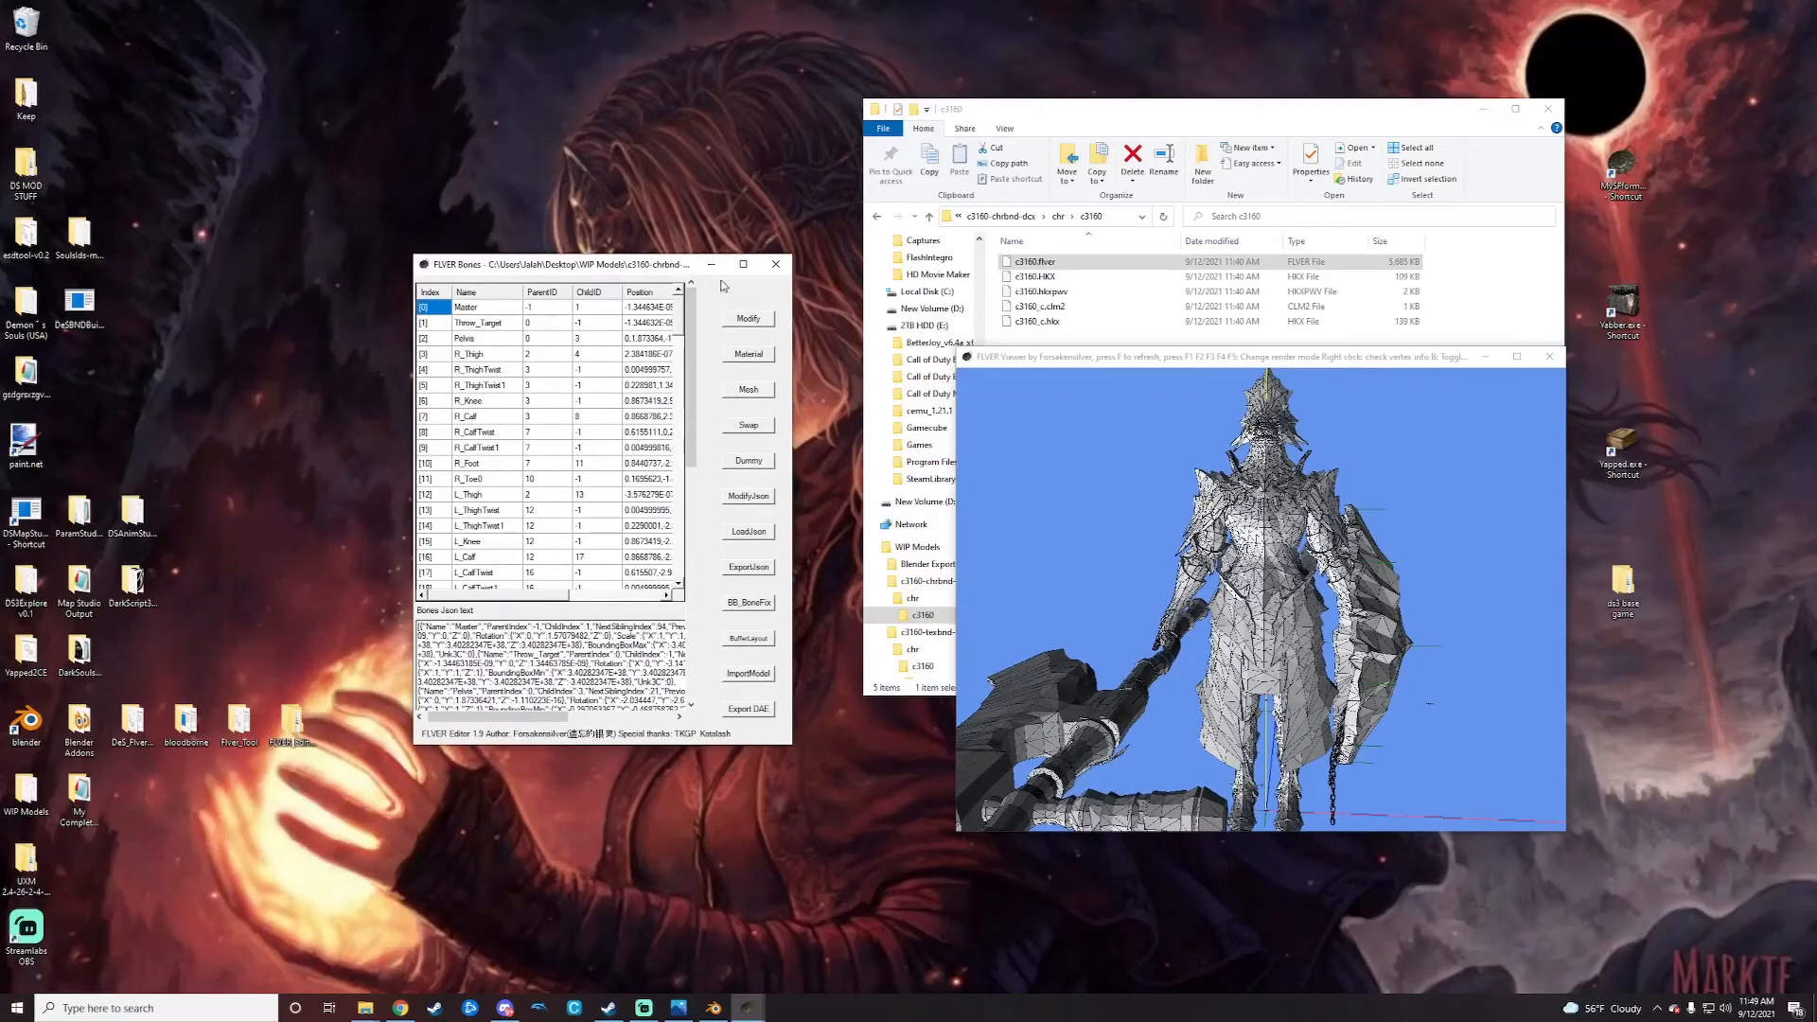
Step: Set g_DiffuseTexture of the AM_M_9300 armour material to AM_M_9300_a.dds from the c3160-texbnd-dcx c3160-tpf folder
{"action": "left_click", "coordinate": [753, 356]}
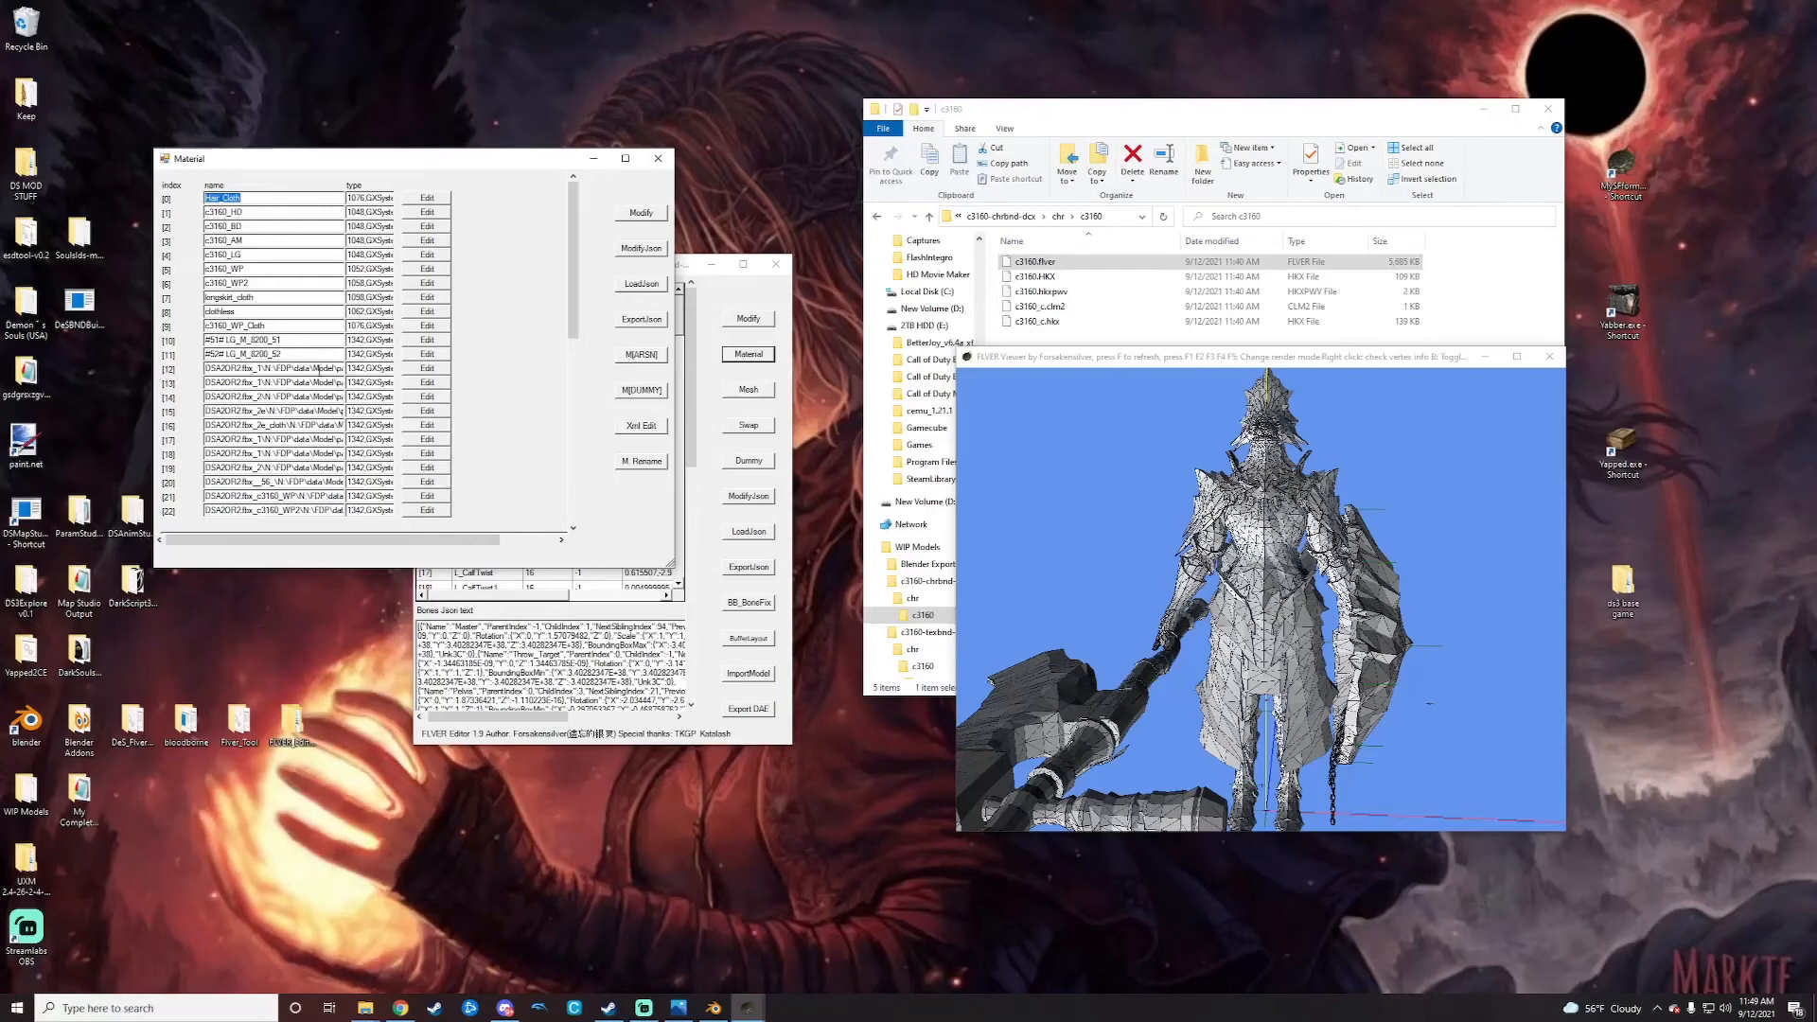
{"action": "left_click_drag", "start_coordinate": [319, 370], "coordinate": [366, 368]}
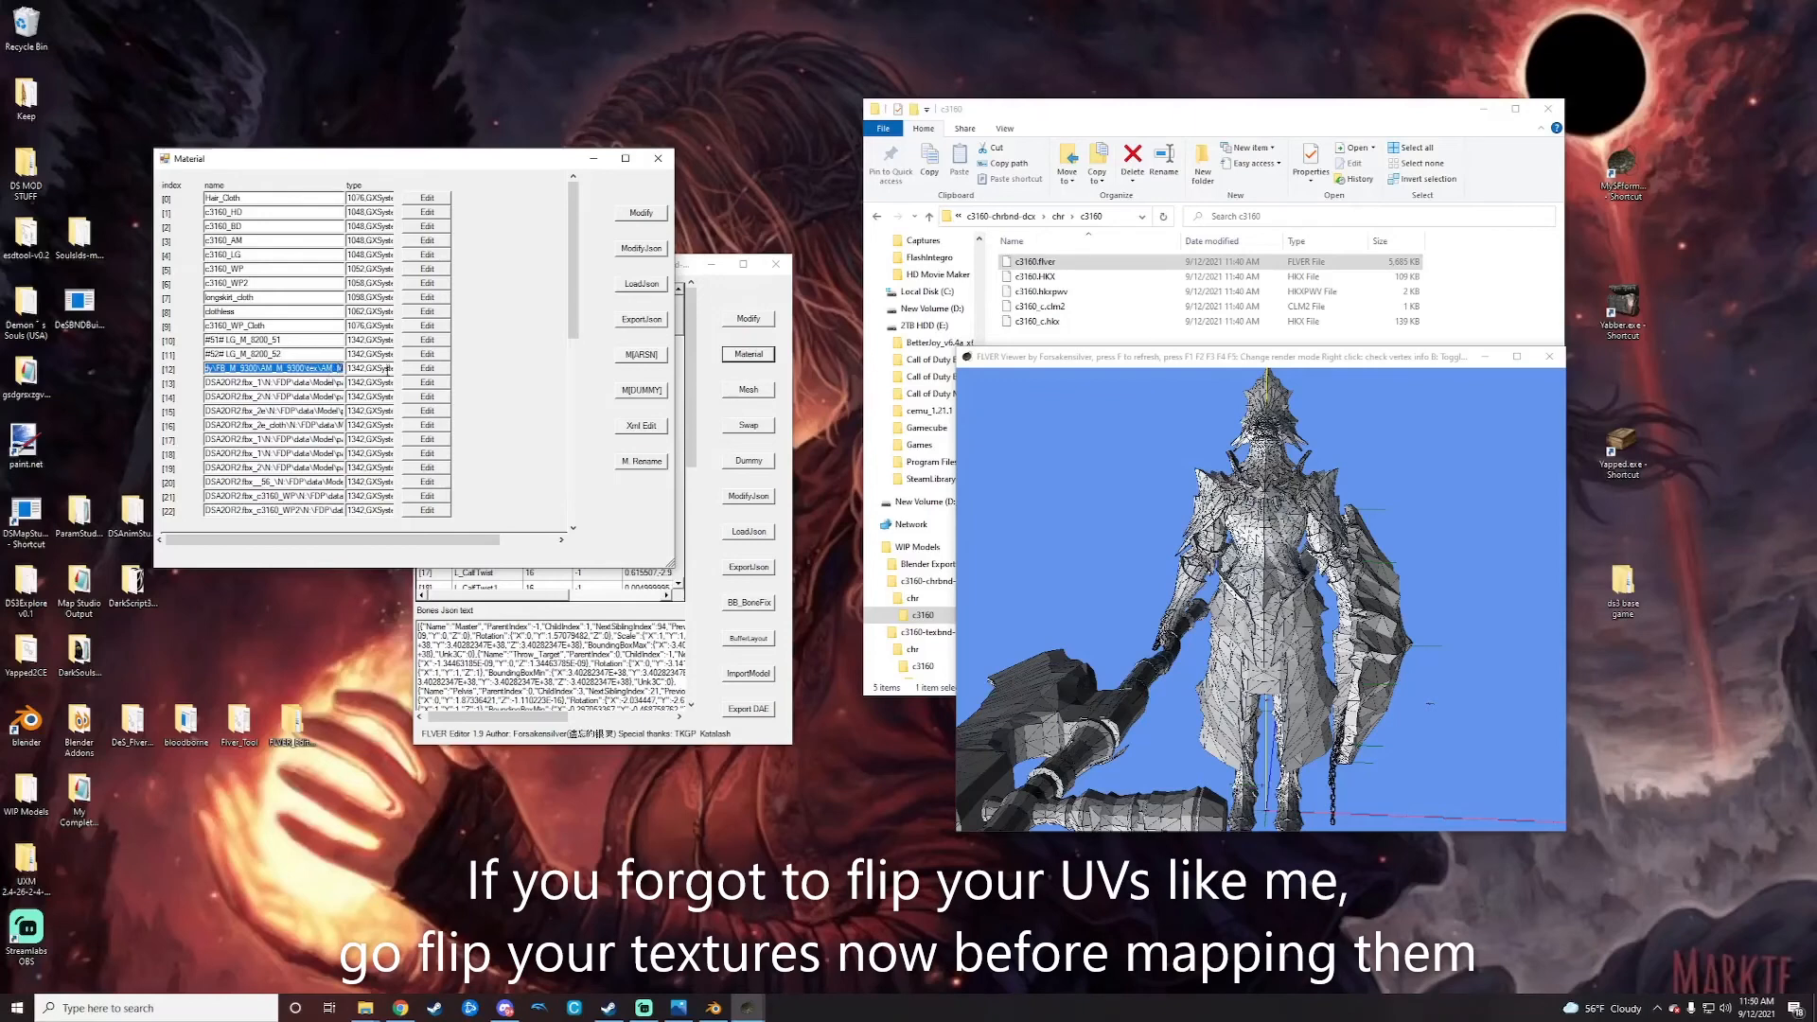
{"action": "left_click", "coordinate": [420, 382]}
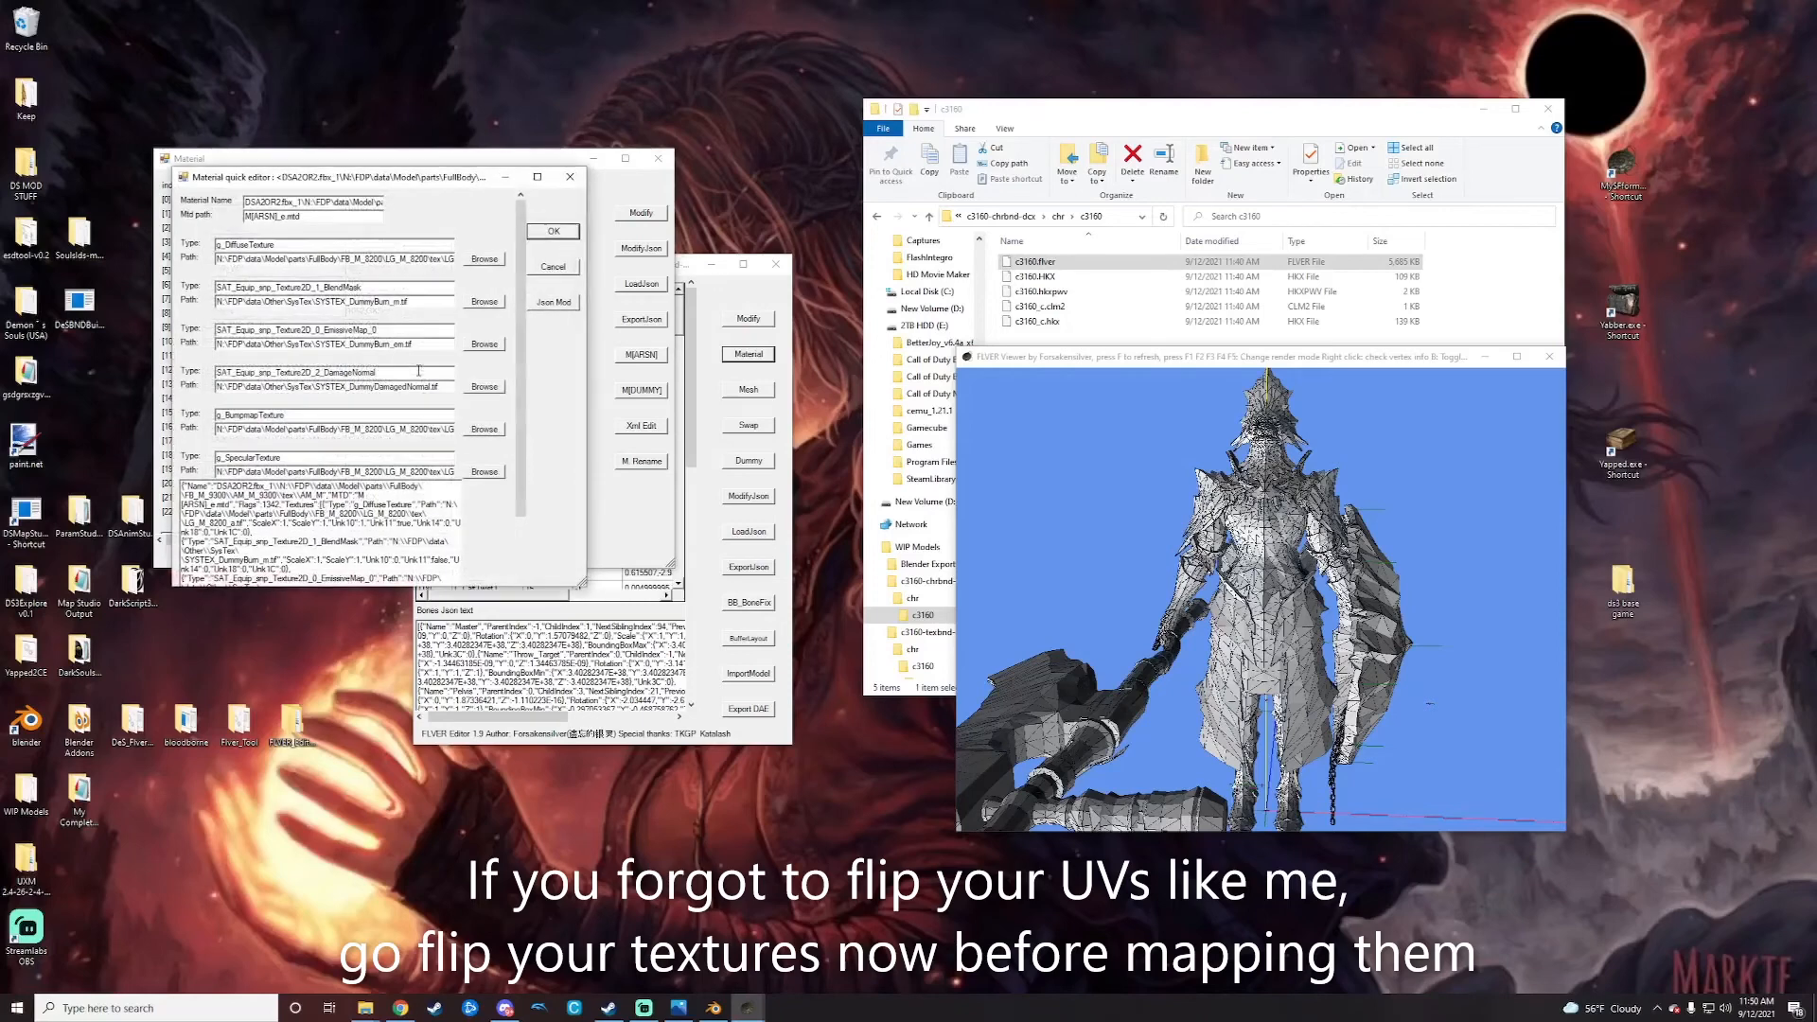
{"action": "left_click", "coordinate": [485, 259]}
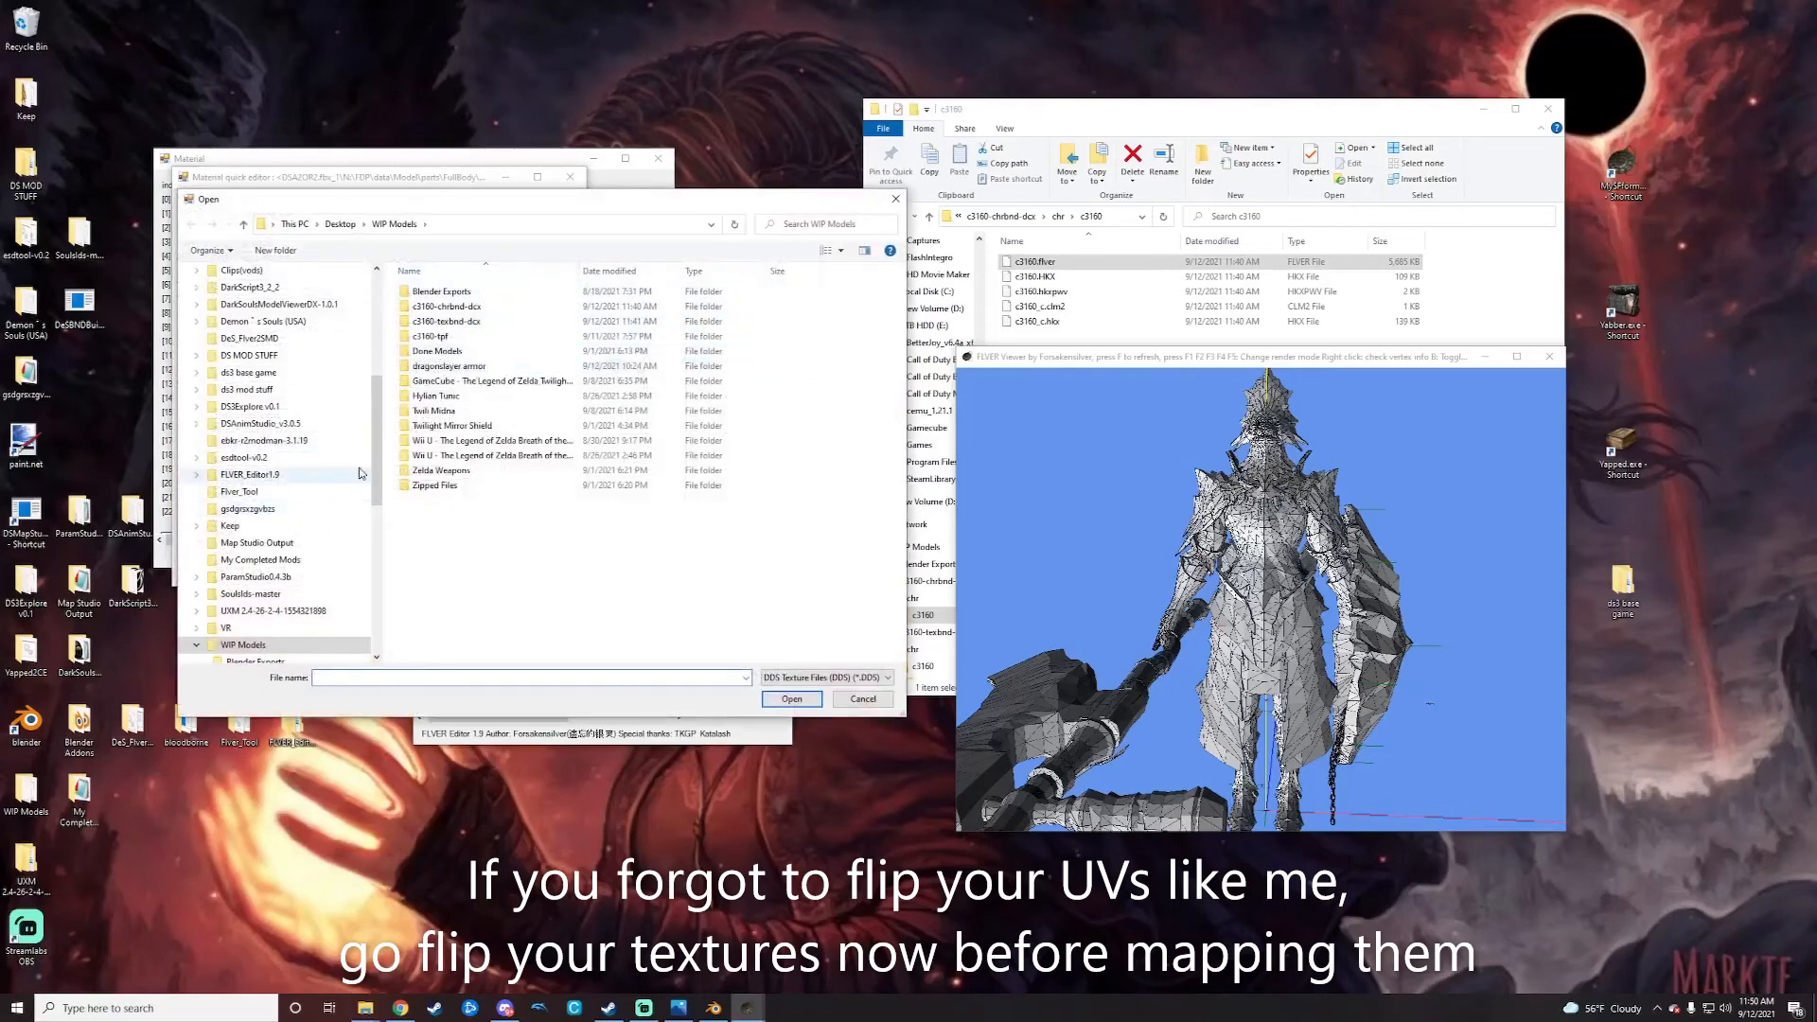
{"action": "double_click", "coordinate": [488, 322]}
{"action": "double_click", "coordinate": [455, 293]}
{"action": "double_click", "coordinate": [455, 293]}
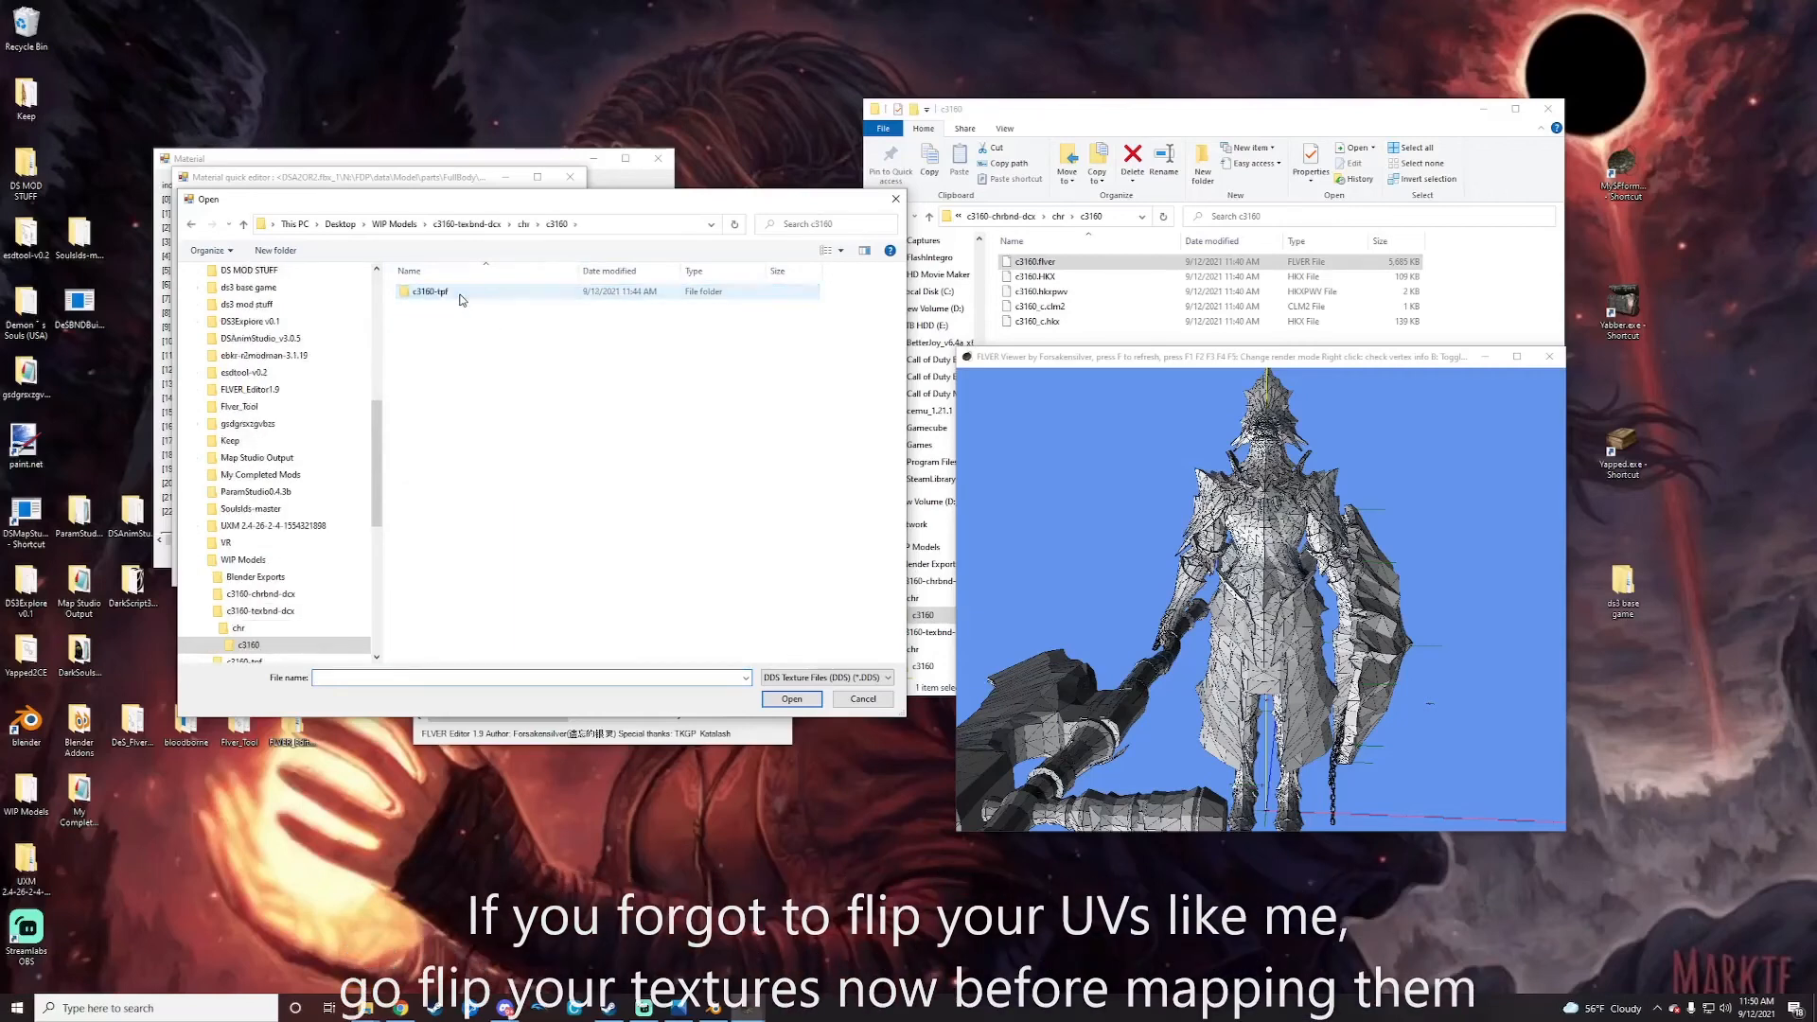
{"action": "double_click", "coordinate": [457, 293]}
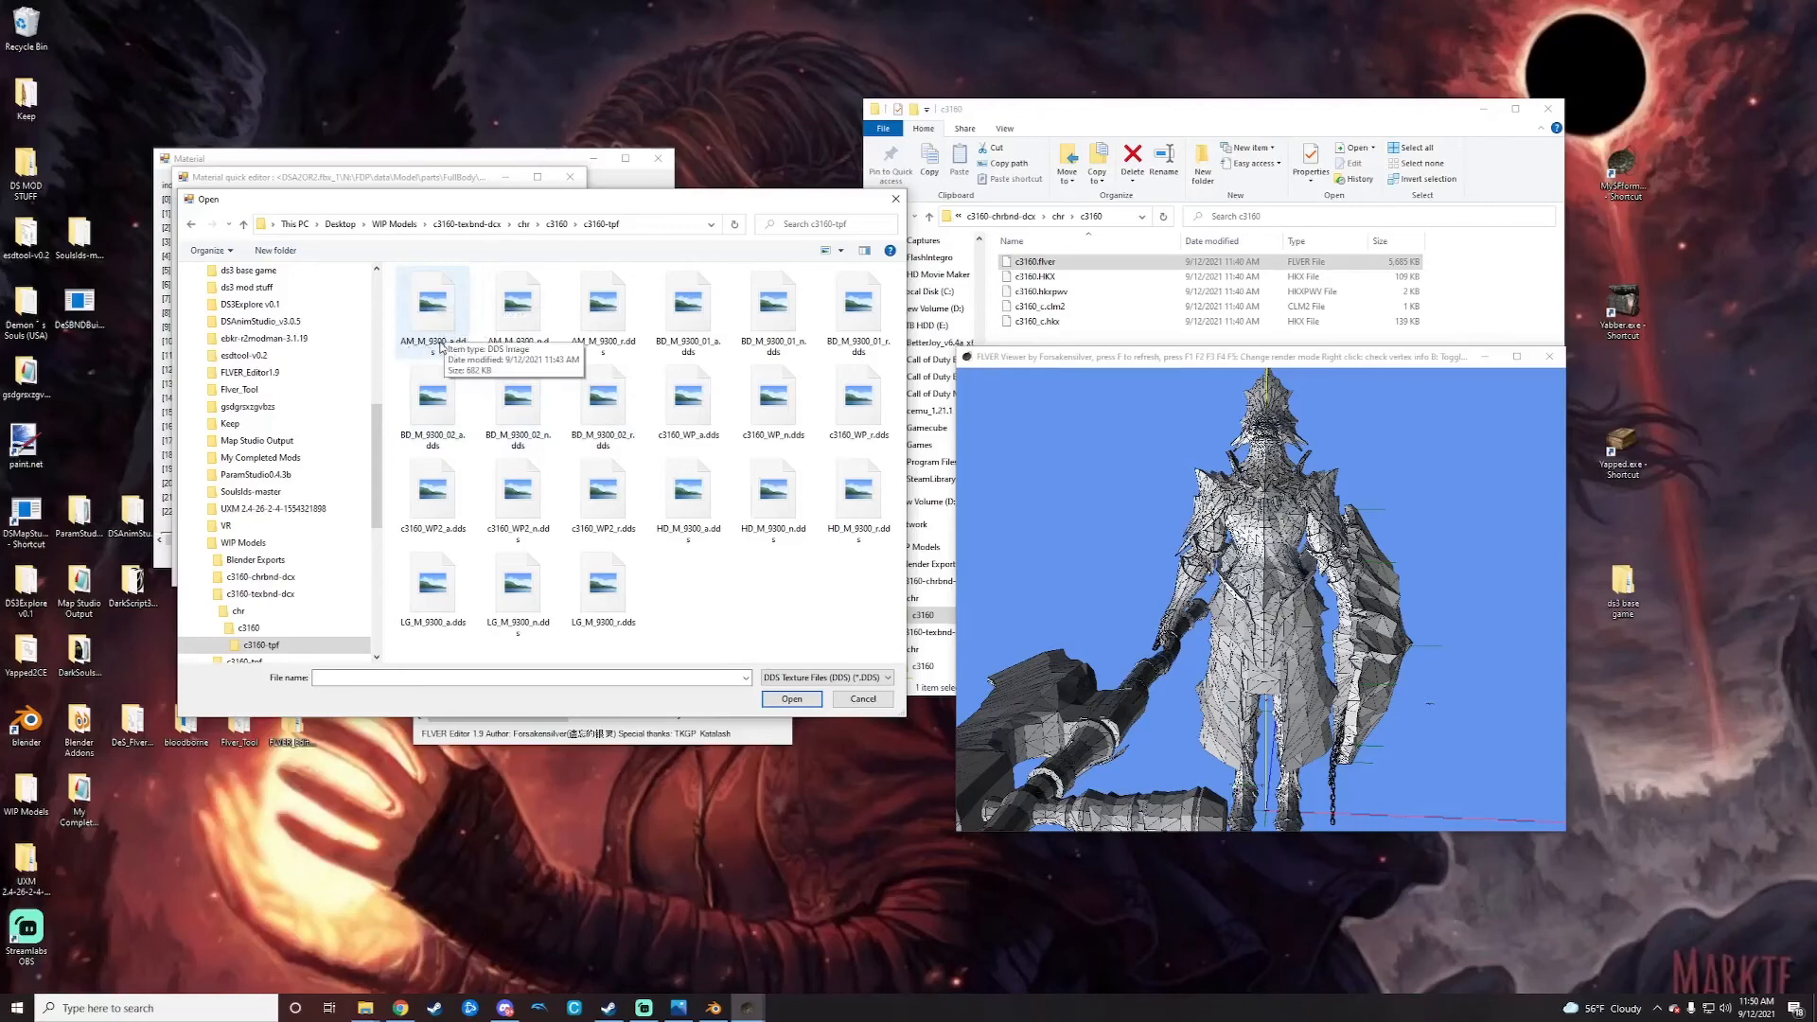
{"action": "left_click", "coordinate": [433, 325]}
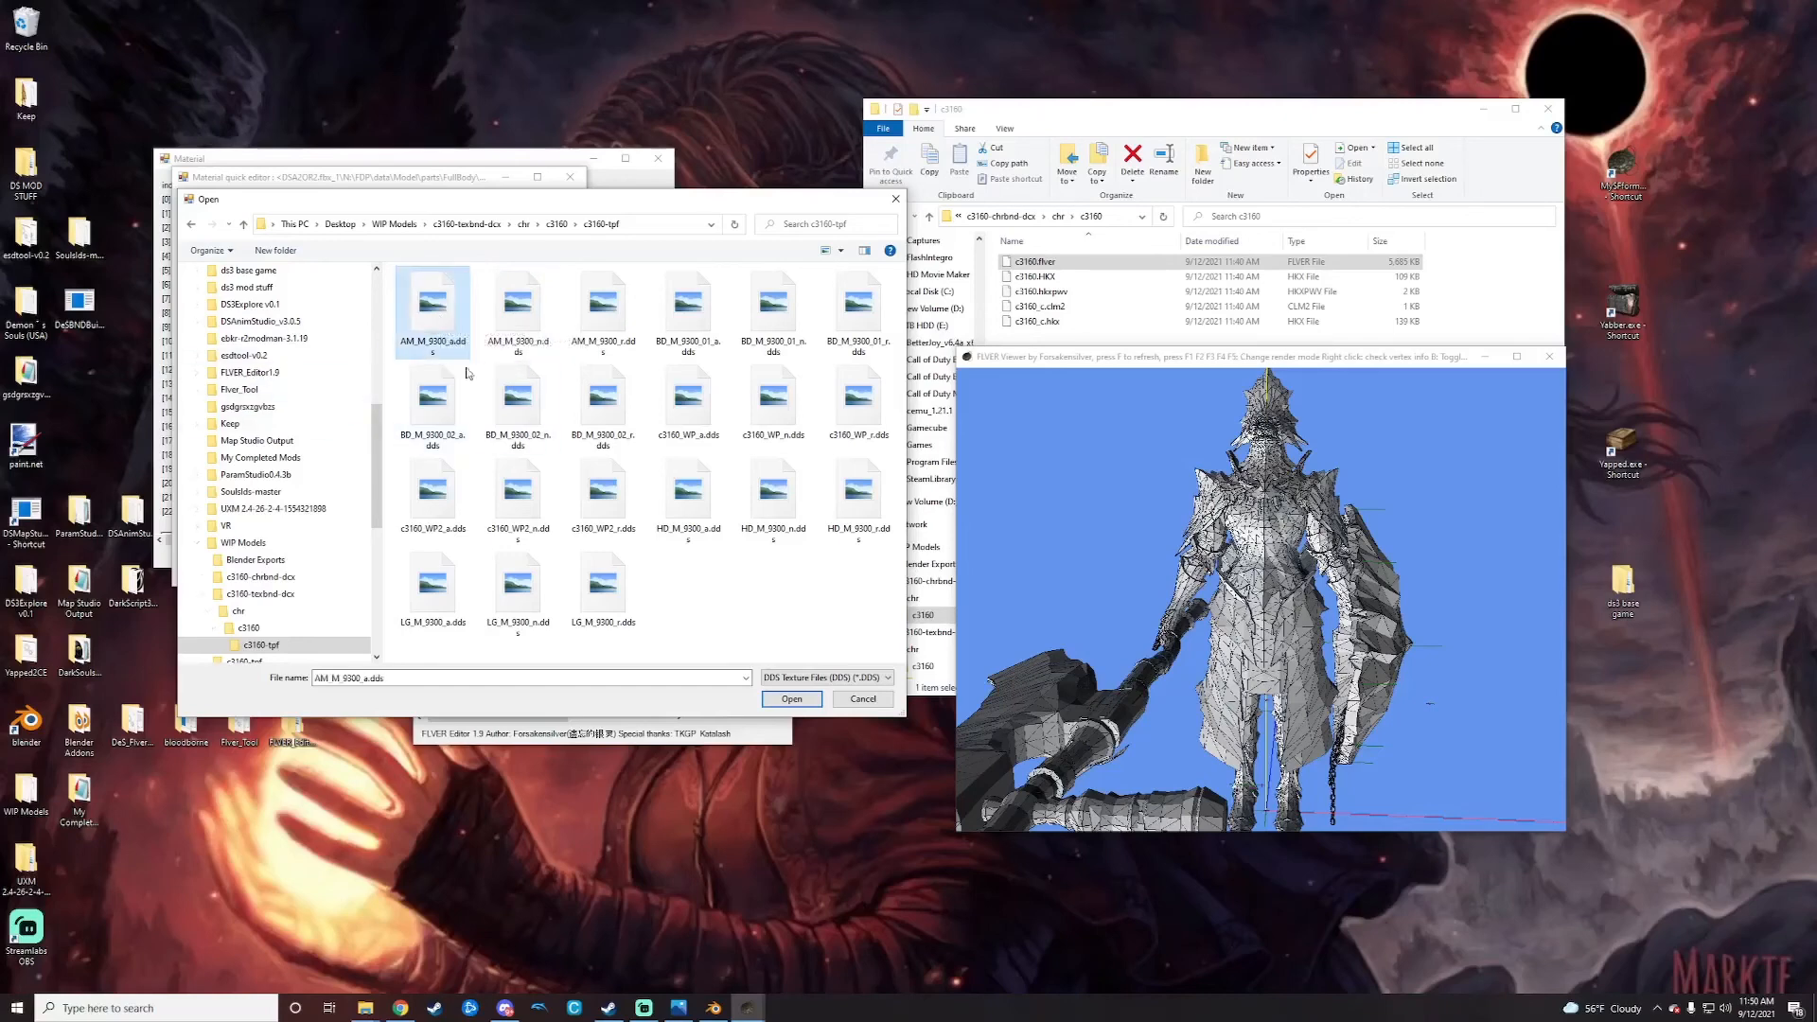
{"action": "left_click", "coordinate": [793, 701]}
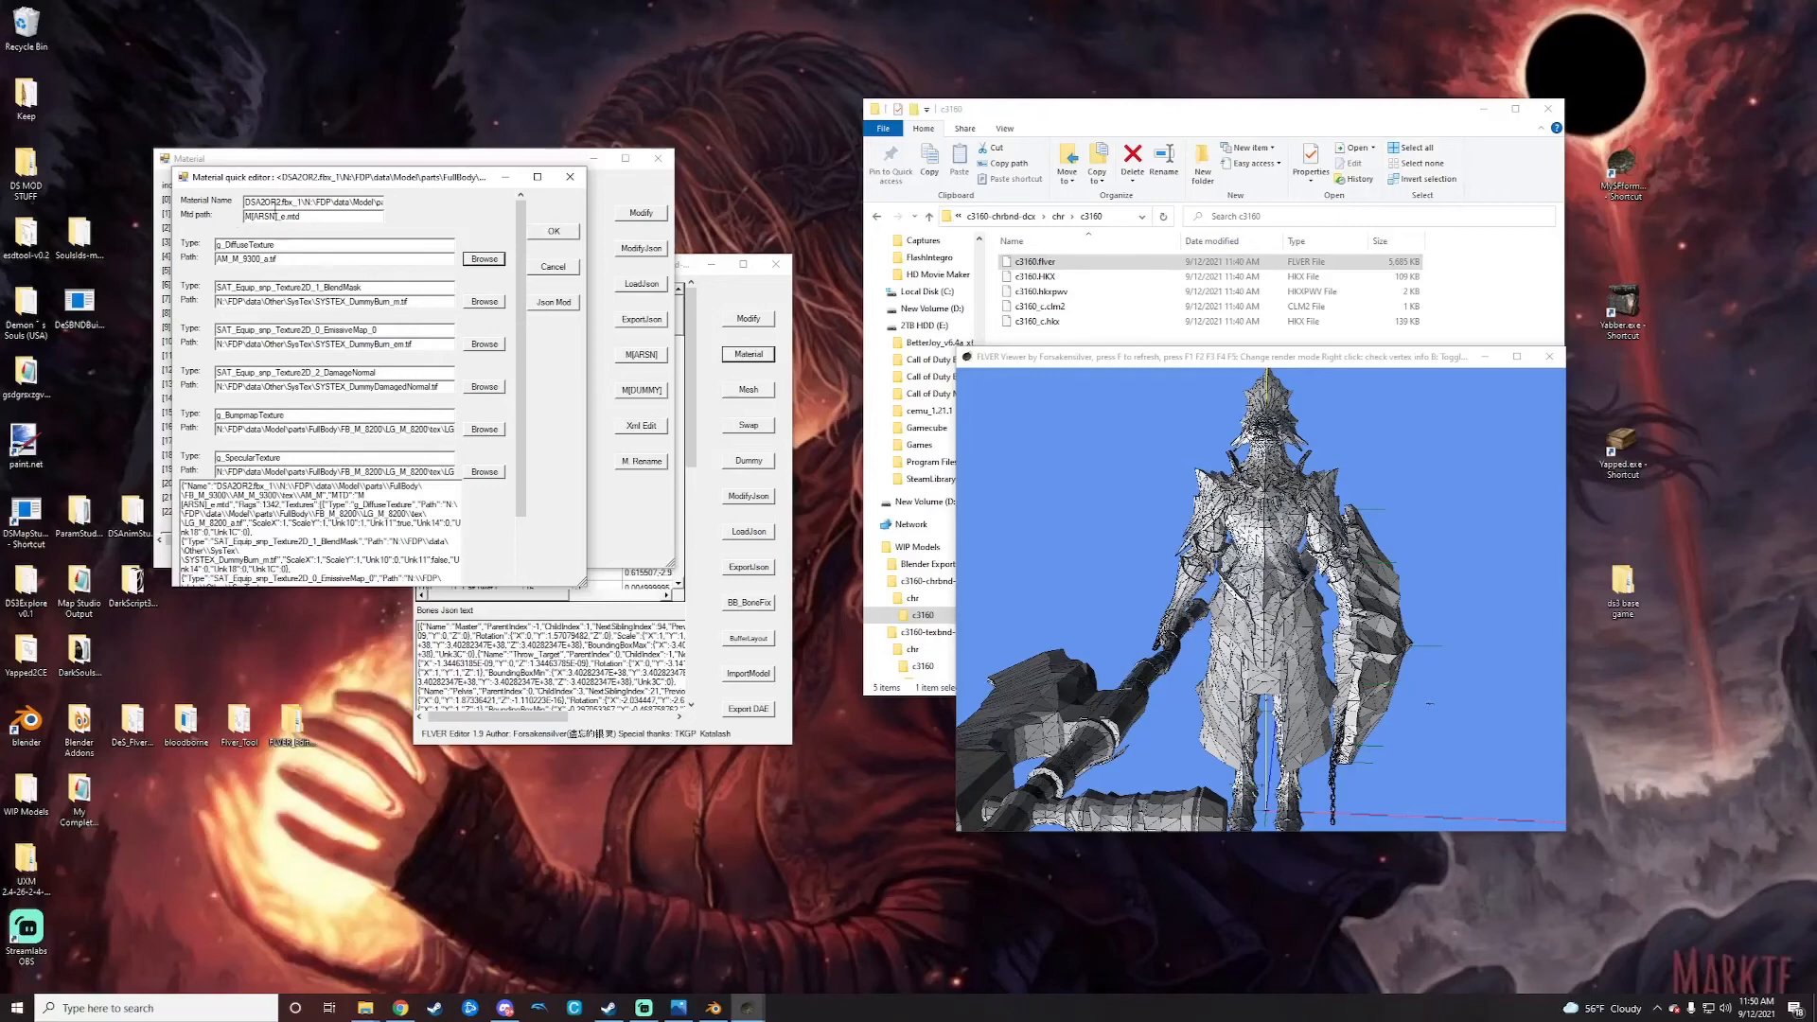
Step: Set the material's g_BumpmapTexture to AM_M_9300_n.dds and g_SpecularTexture to AM_M_9300_r.dds, and accept the material edit
{"action": "left_click", "coordinate": [485, 430]}
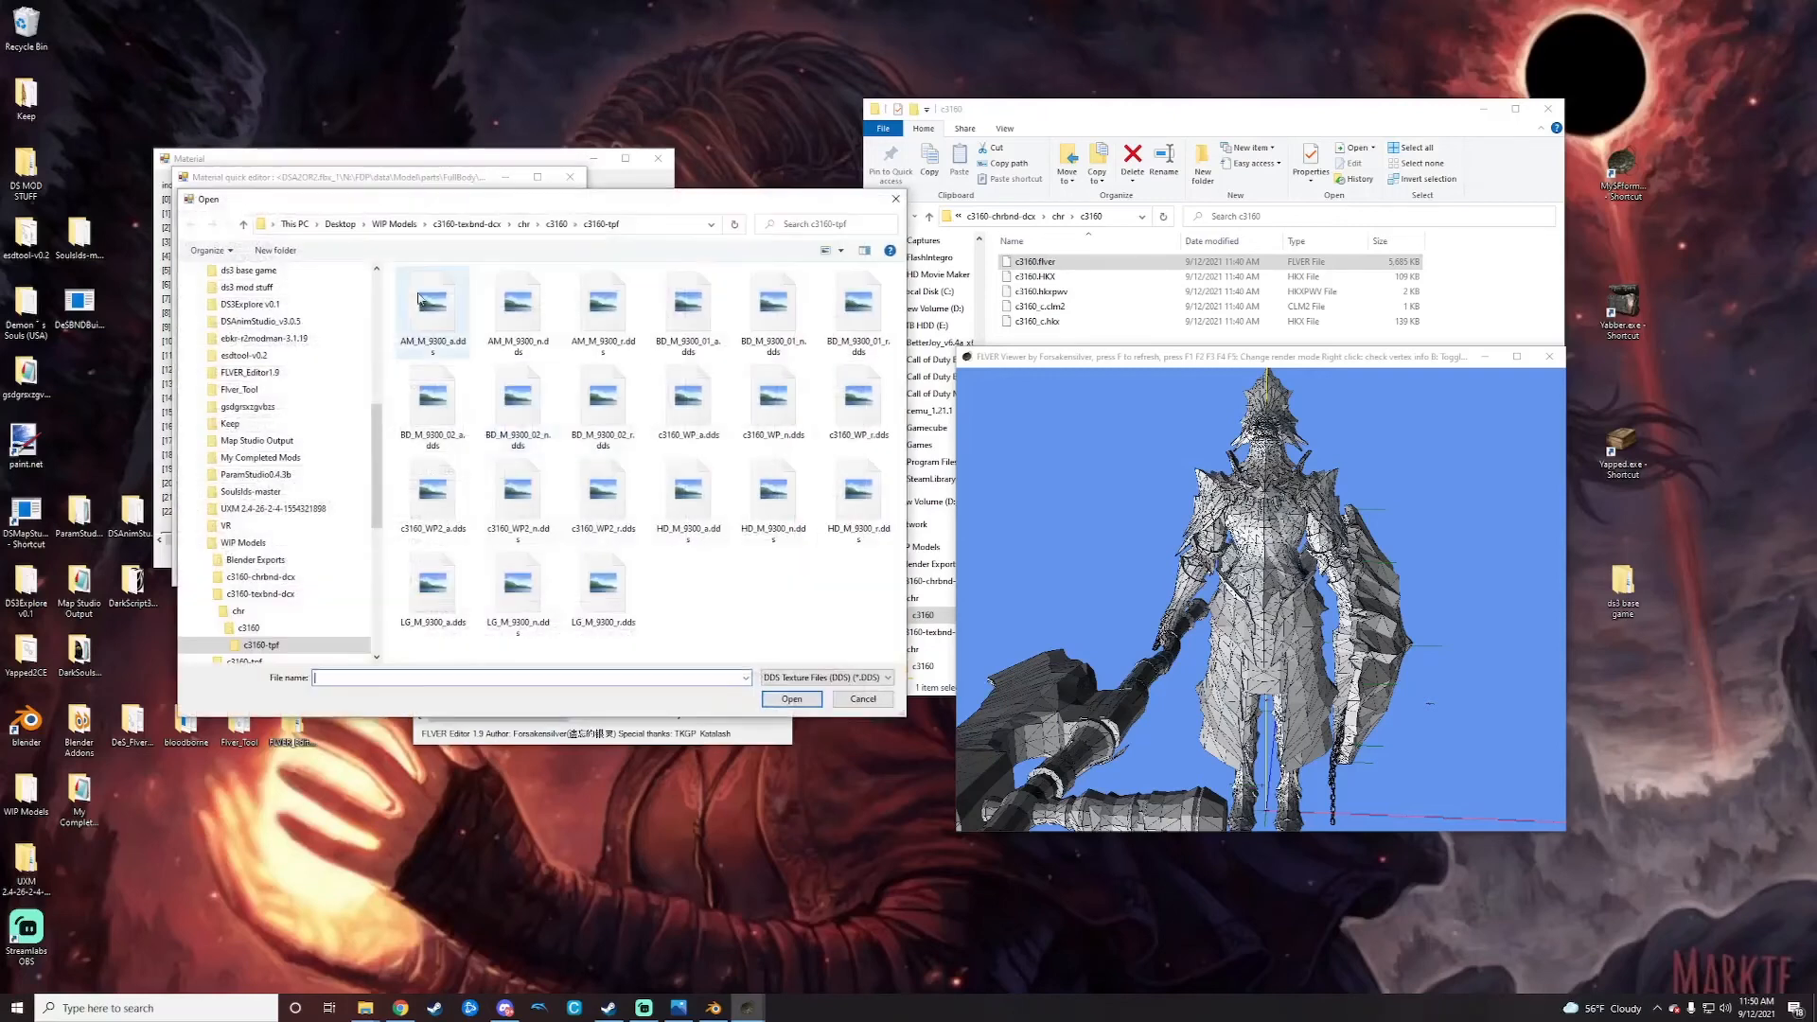
{"action": "left_click", "coordinate": [518, 317]}
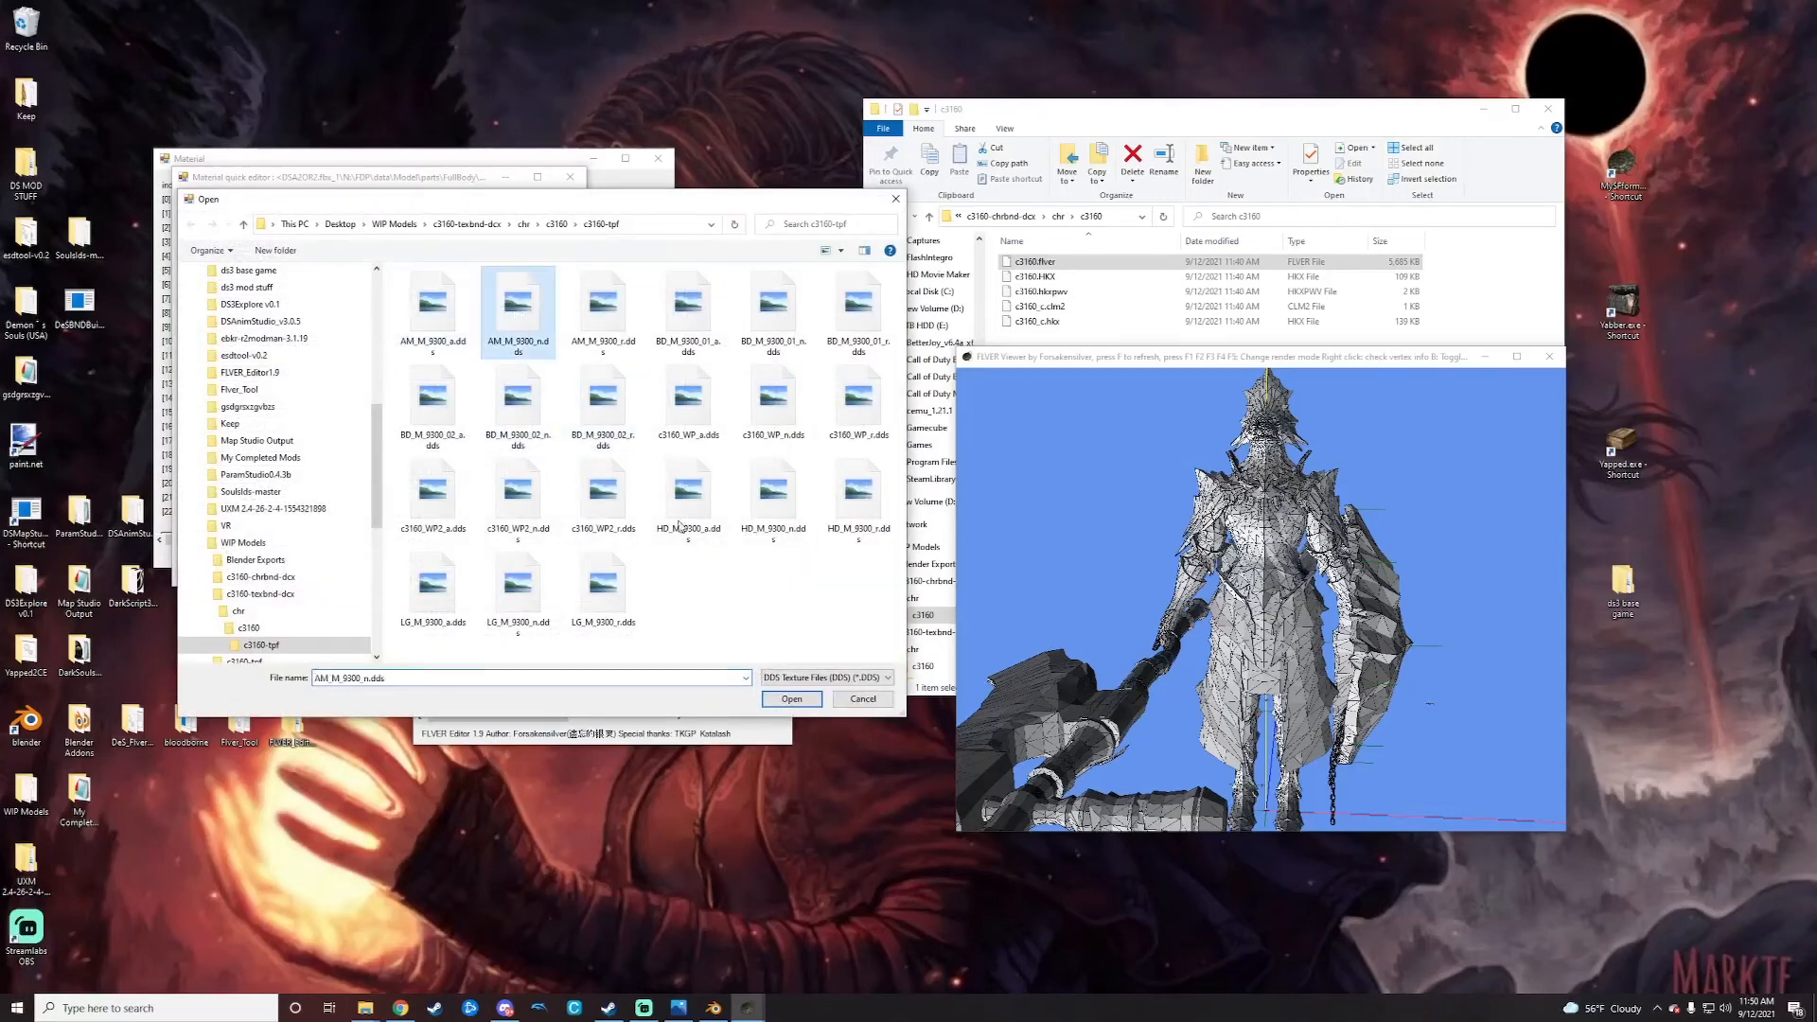
{"action": "left_click", "coordinate": [785, 700]}
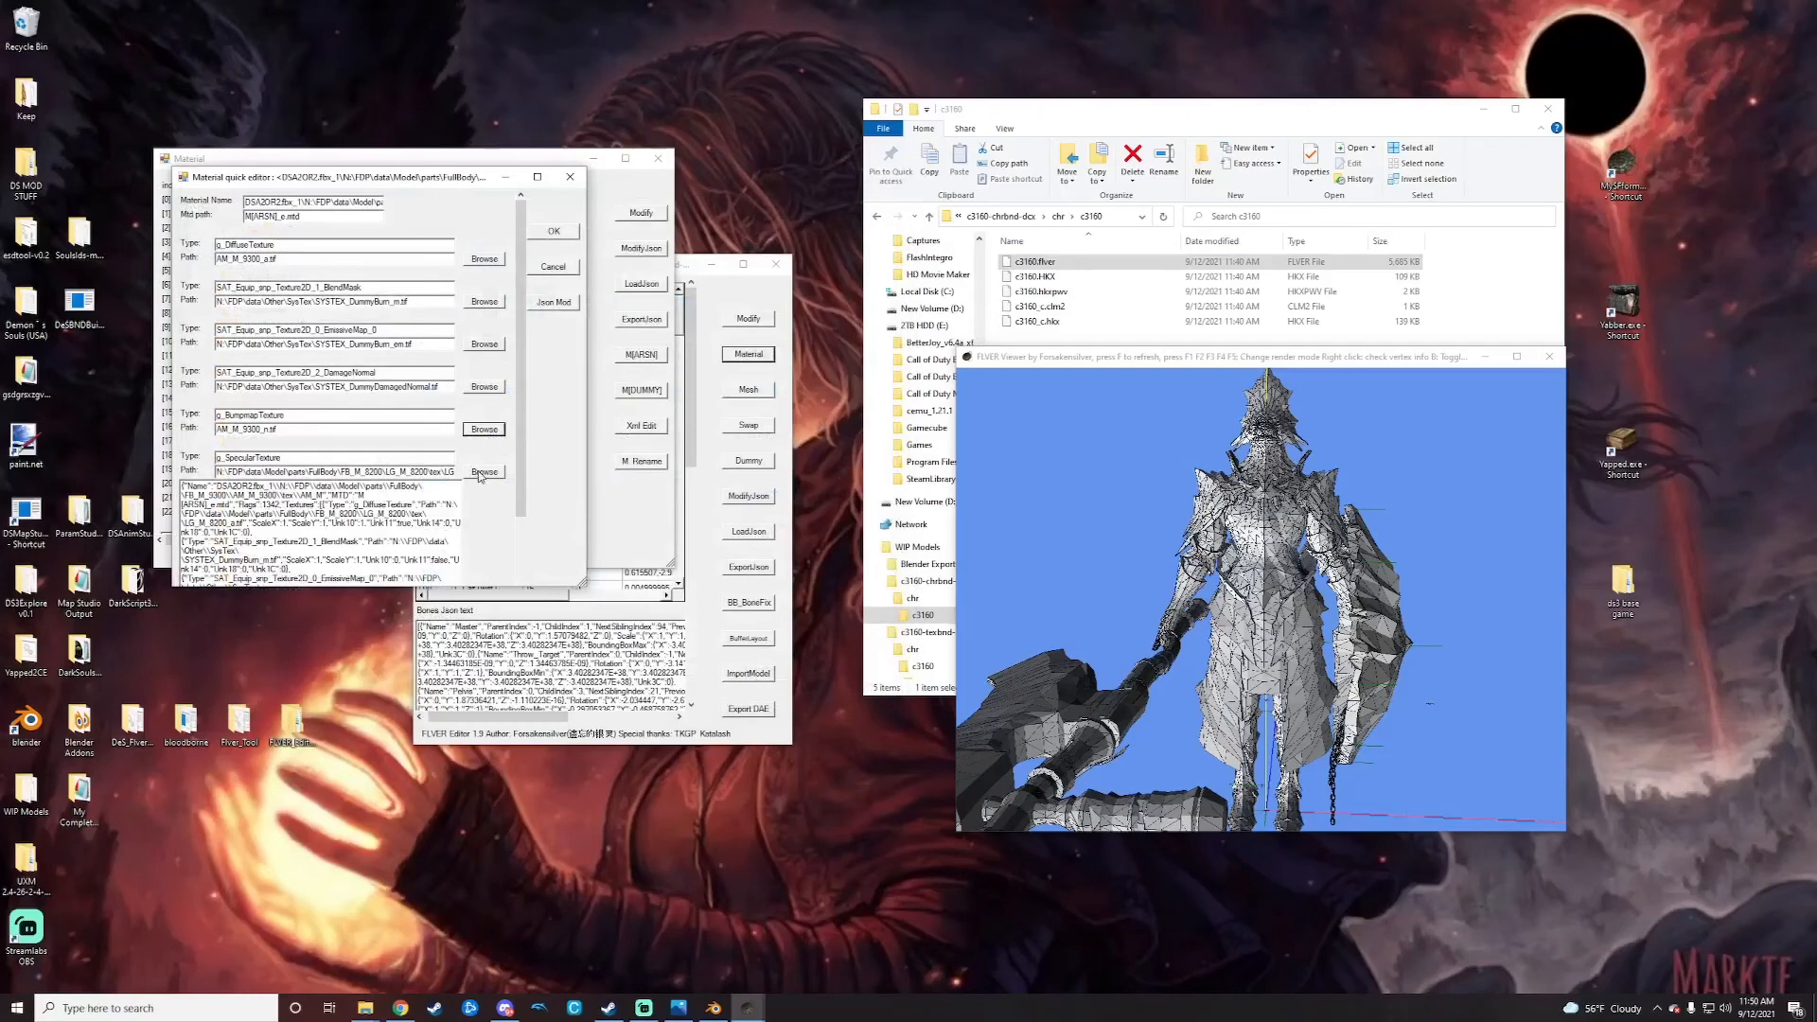
{"action": "left_click", "coordinate": [484, 472]}
{"action": "left_click", "coordinate": [603, 308]}
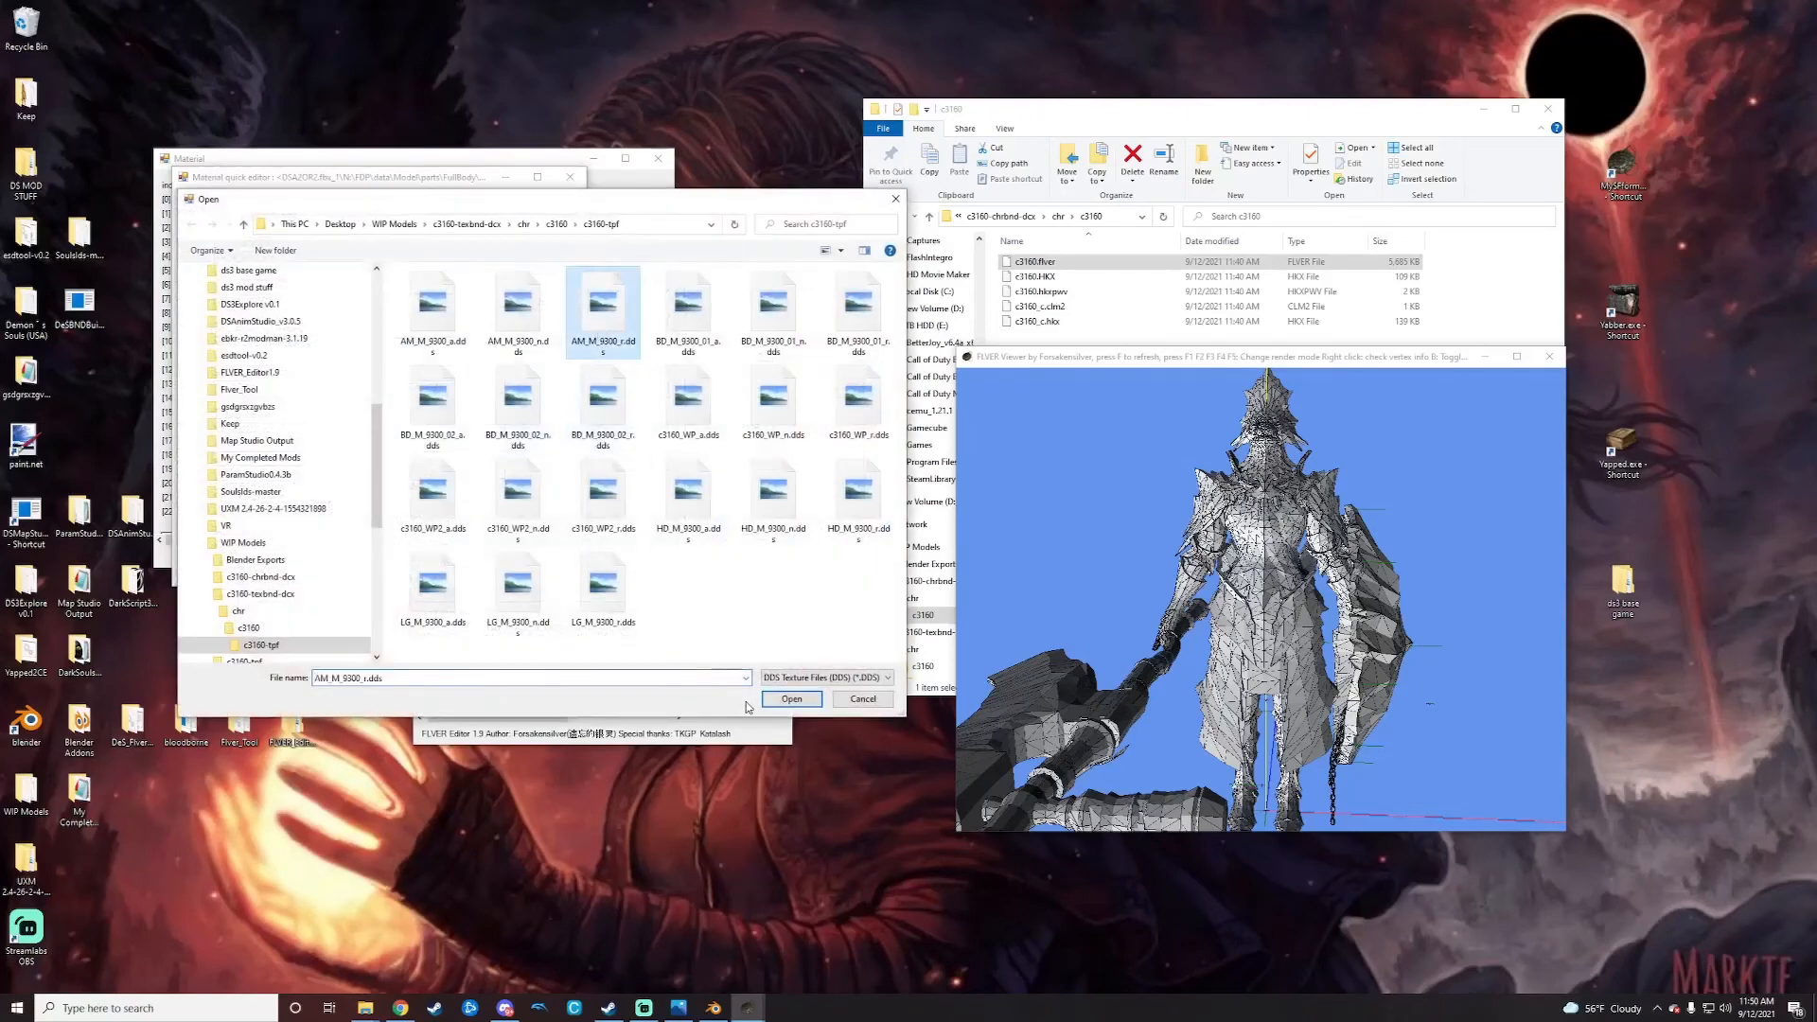
{"action": "left_click", "coordinate": [791, 699]}
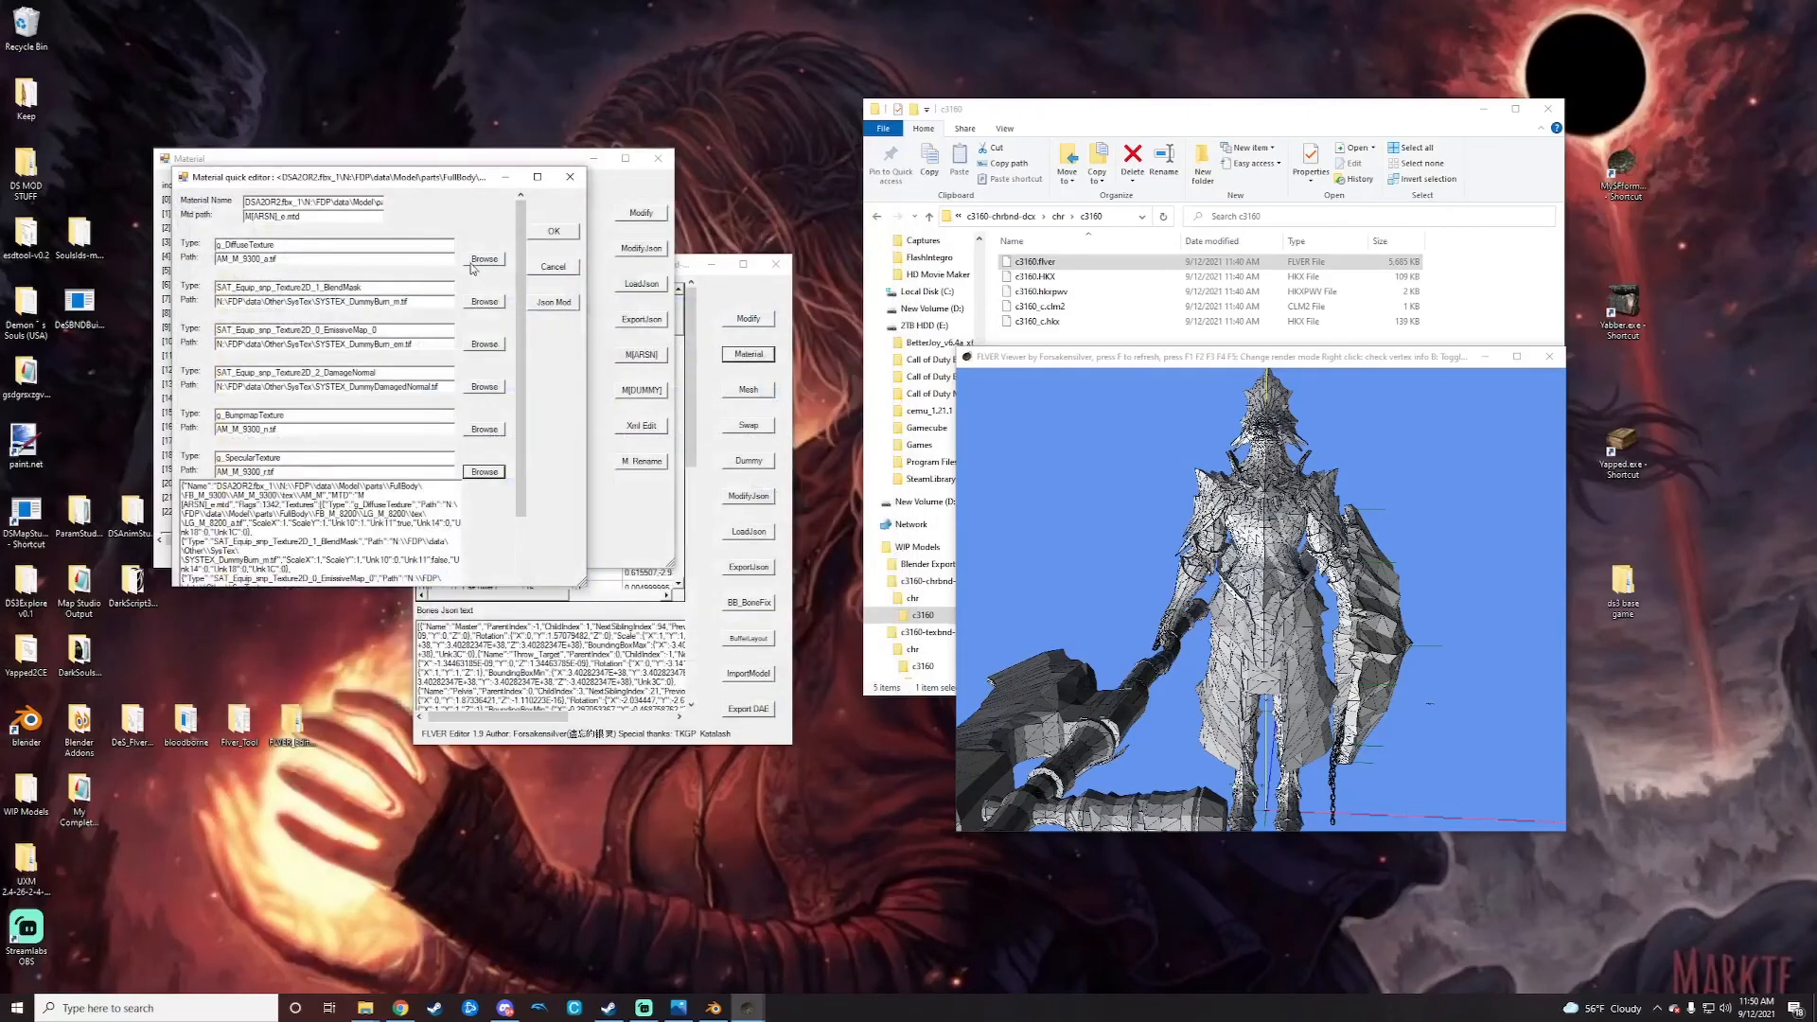
{"action": "left_click", "coordinate": [554, 234]}
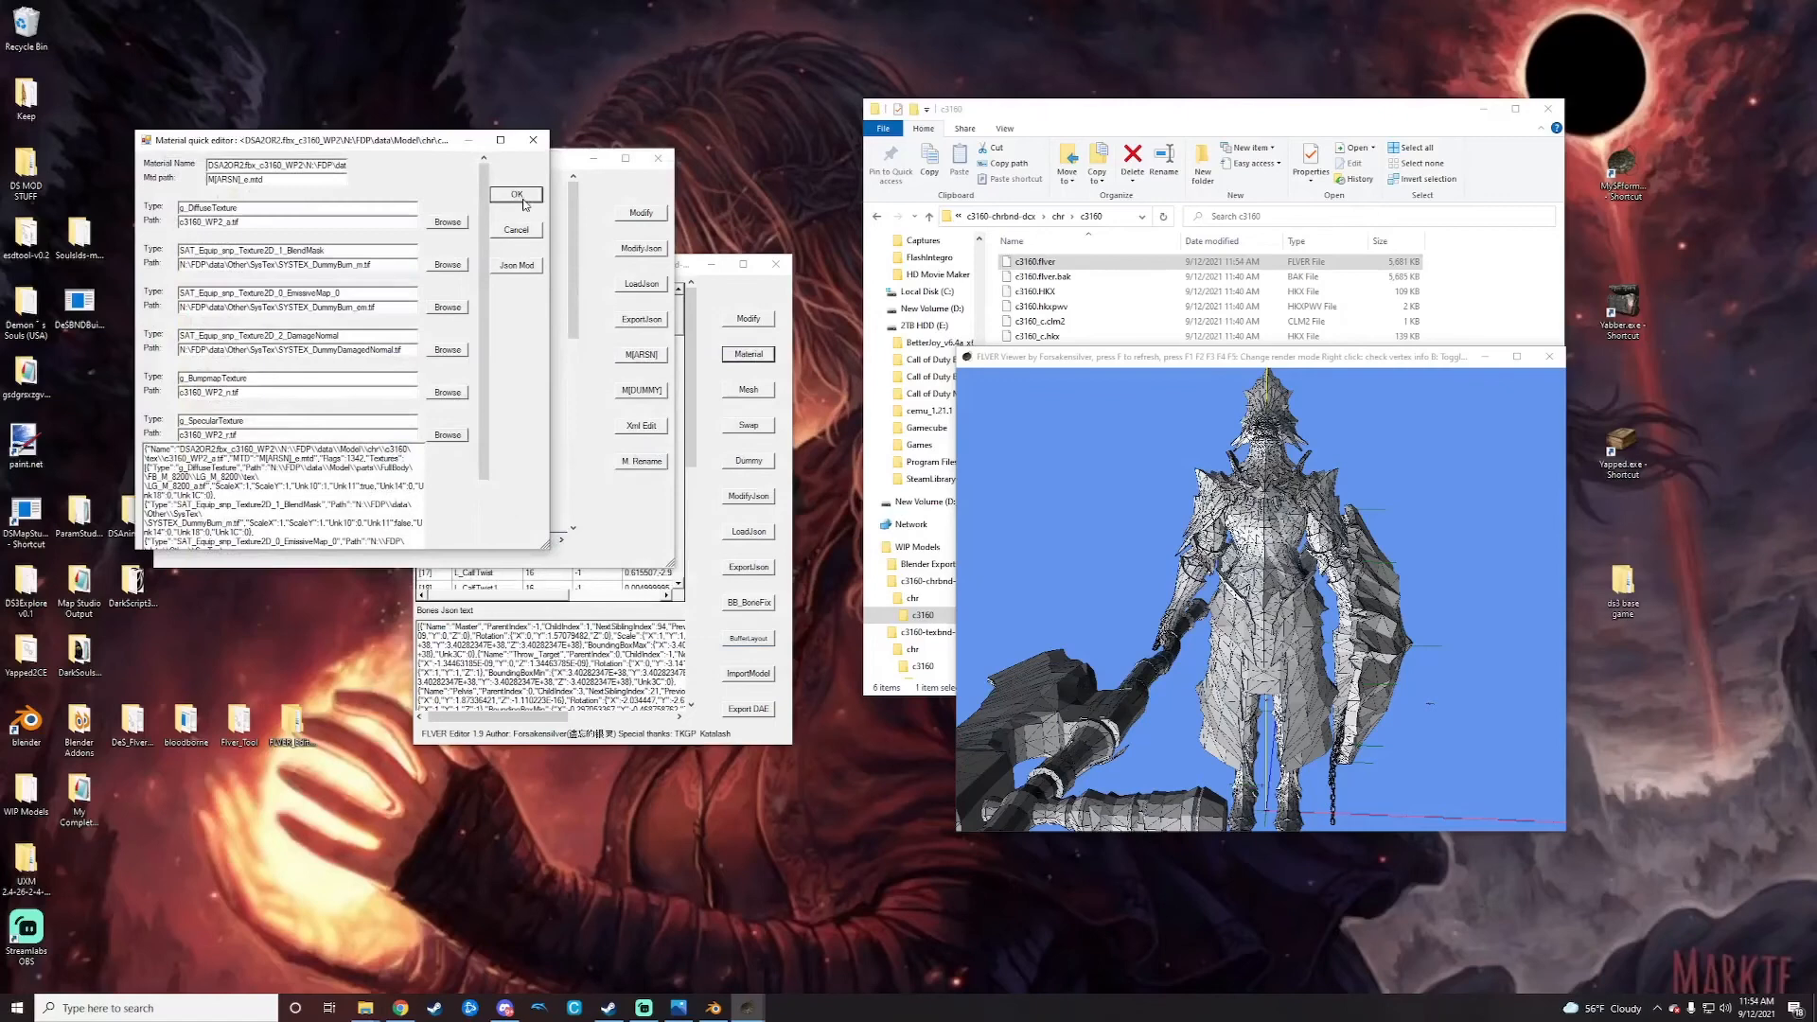
Step: Accept the c3160_WP2 material edit, apply the material modifications, and recheck the material list
{"action": "left_click", "coordinate": [522, 198]}
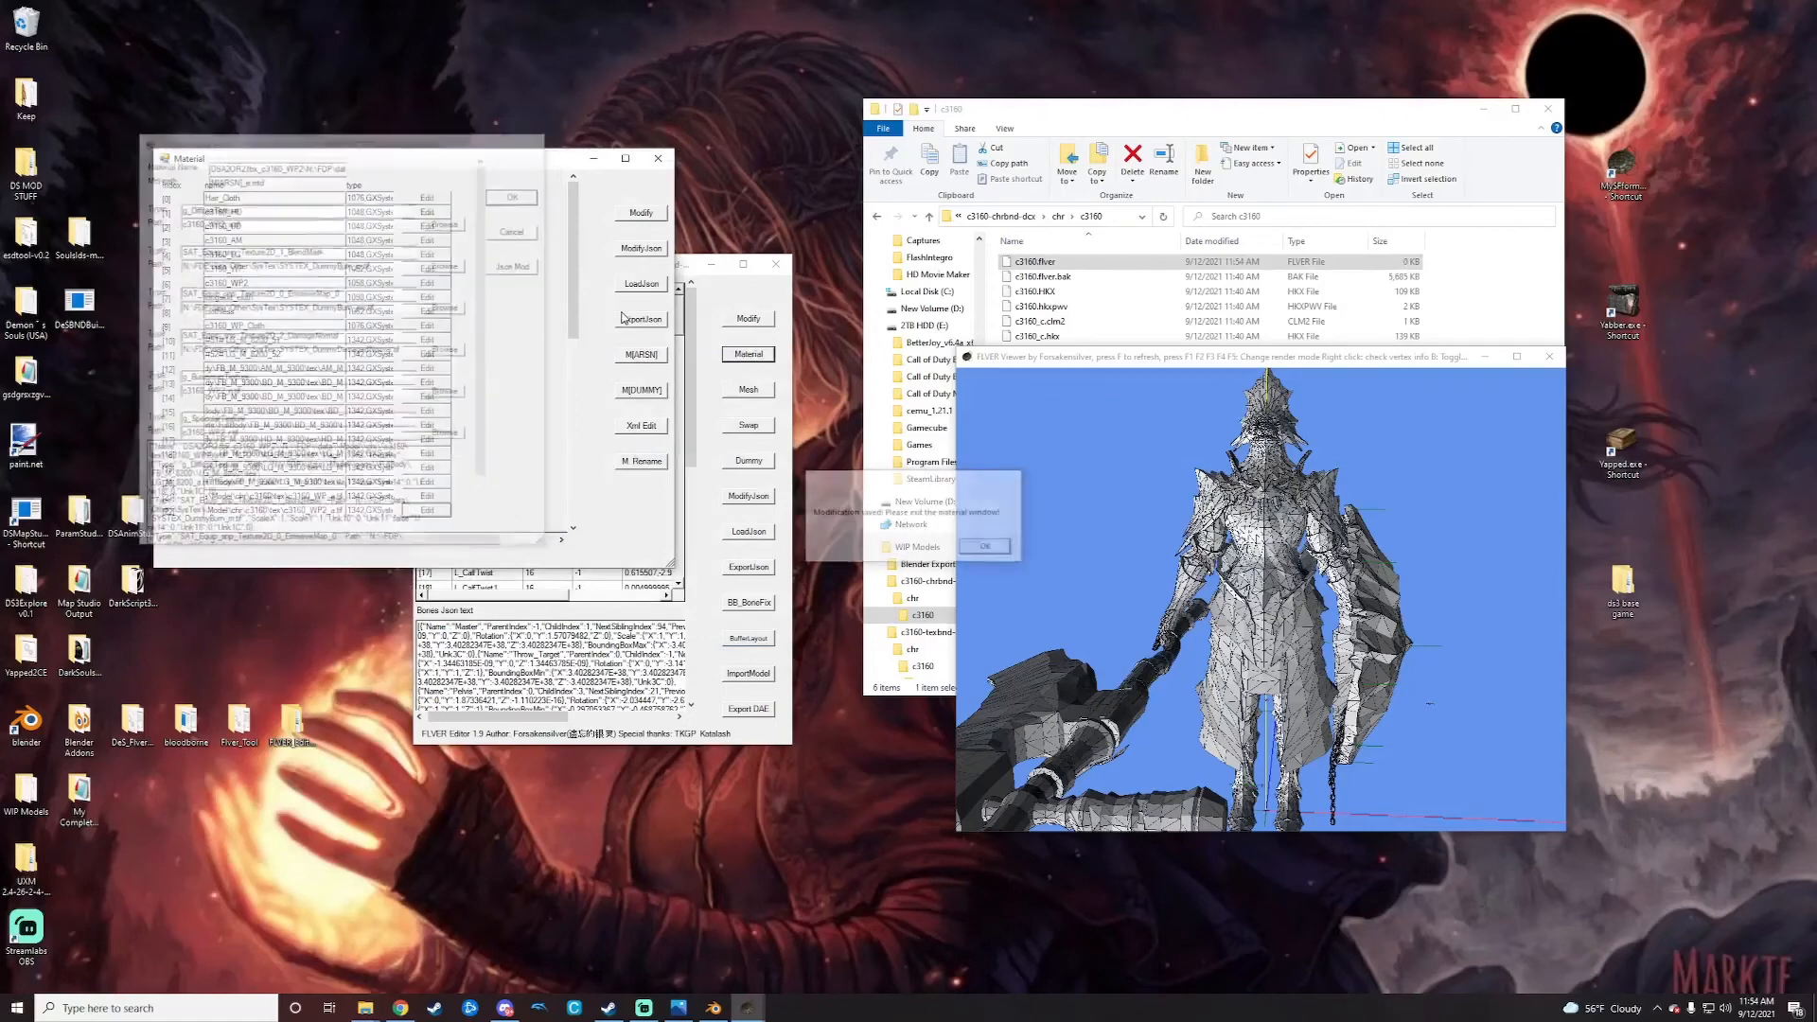
{"action": "left_click", "coordinate": [641, 213]}
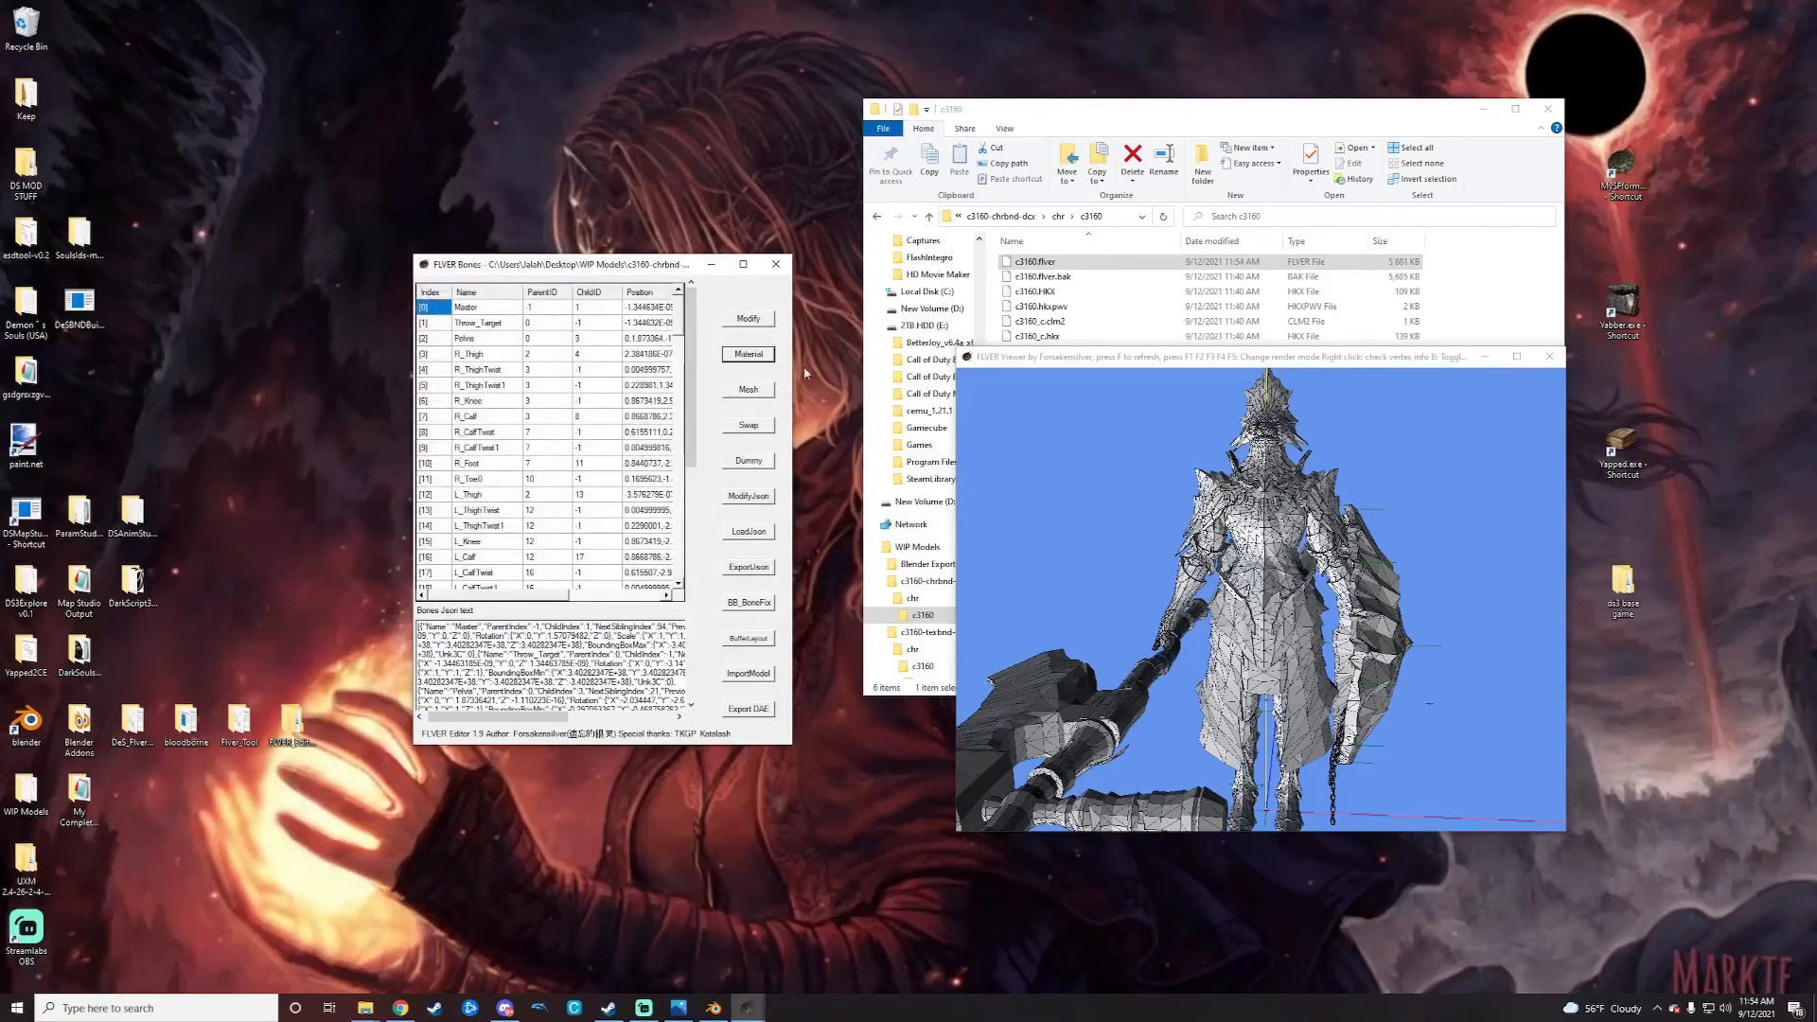
{"action": "left_click", "coordinate": [729, 356]}
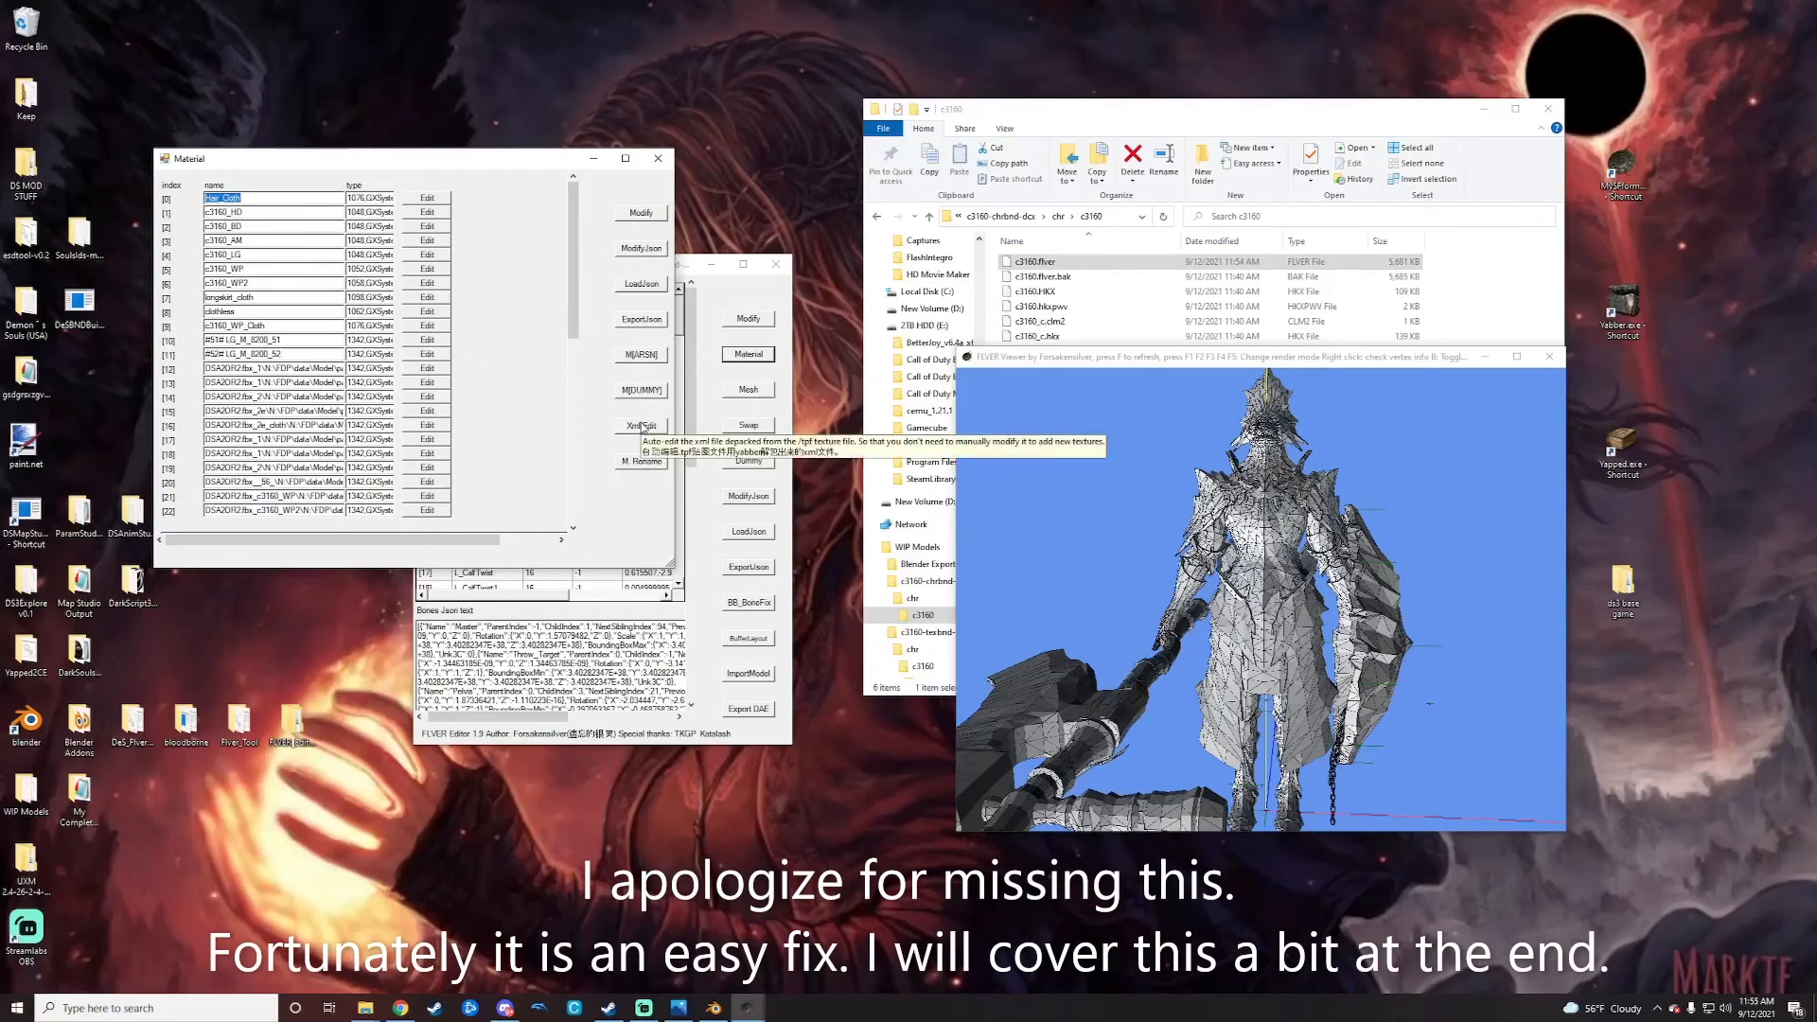
{"action": "left_click", "coordinate": [666, 164]}
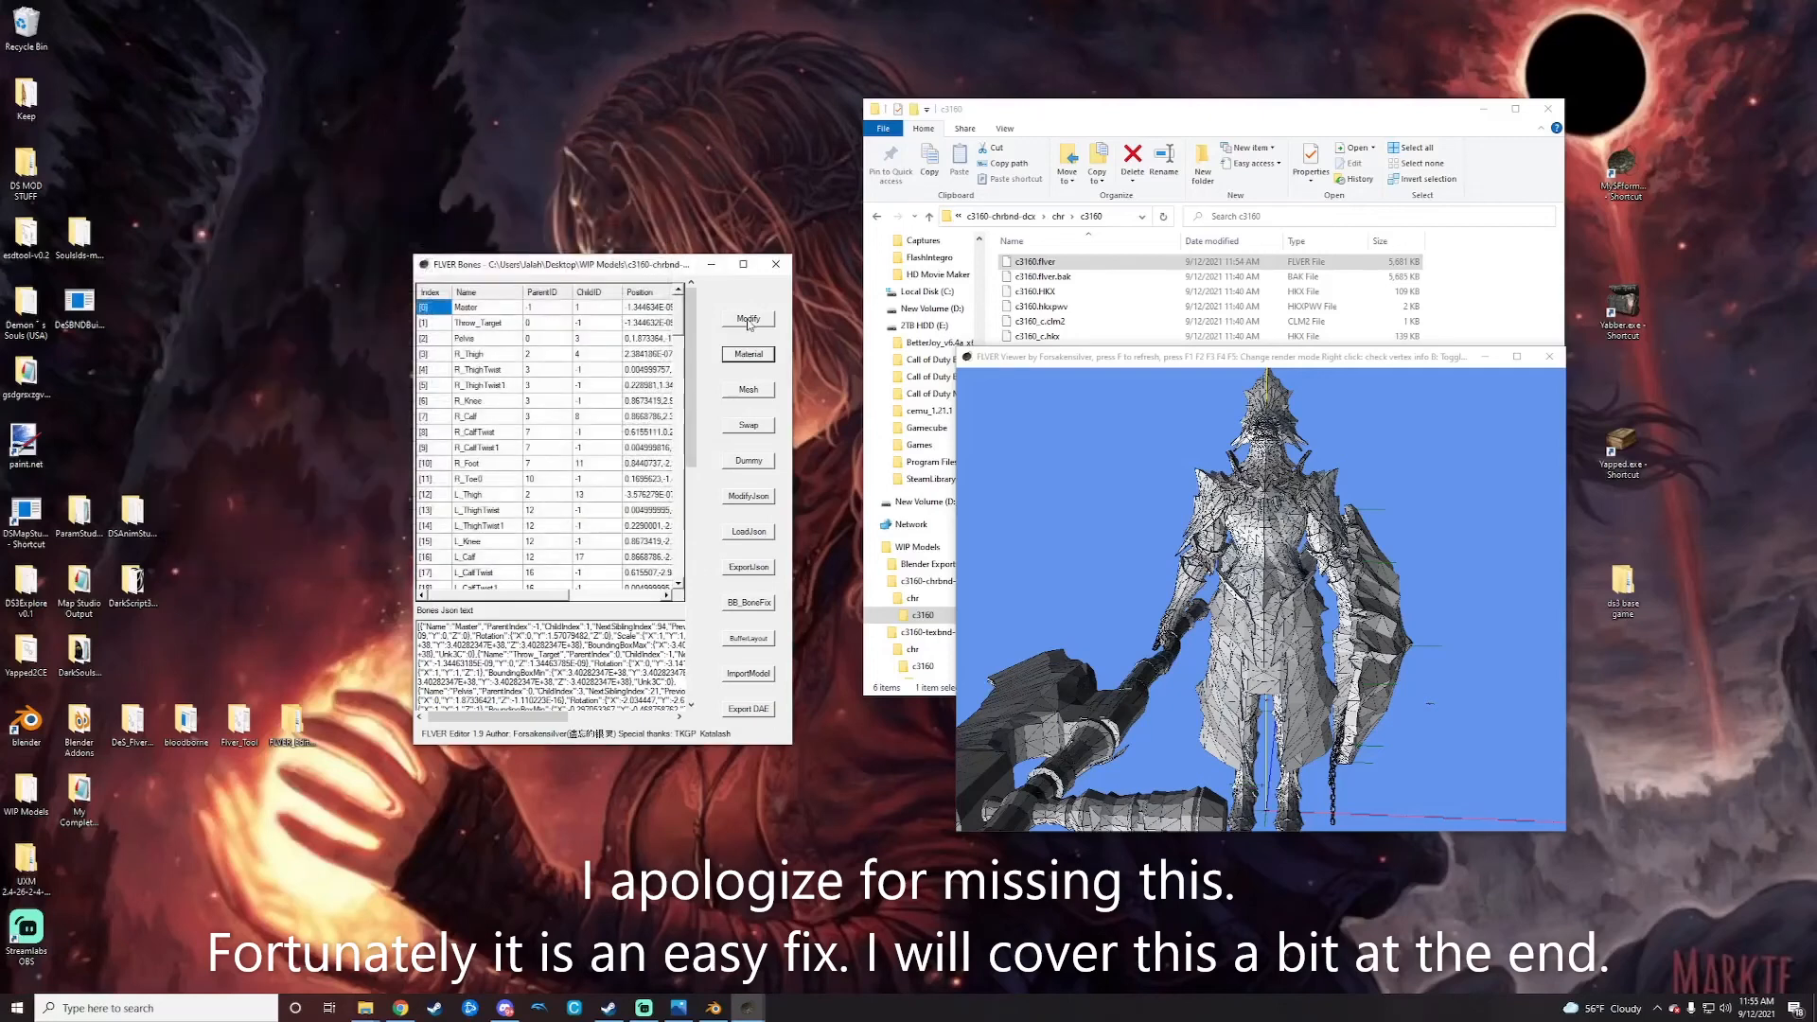
Step: Write the modifications to c3160.flver and close the FLVER Editor
{"action": "left_click", "coordinate": [748, 320]}
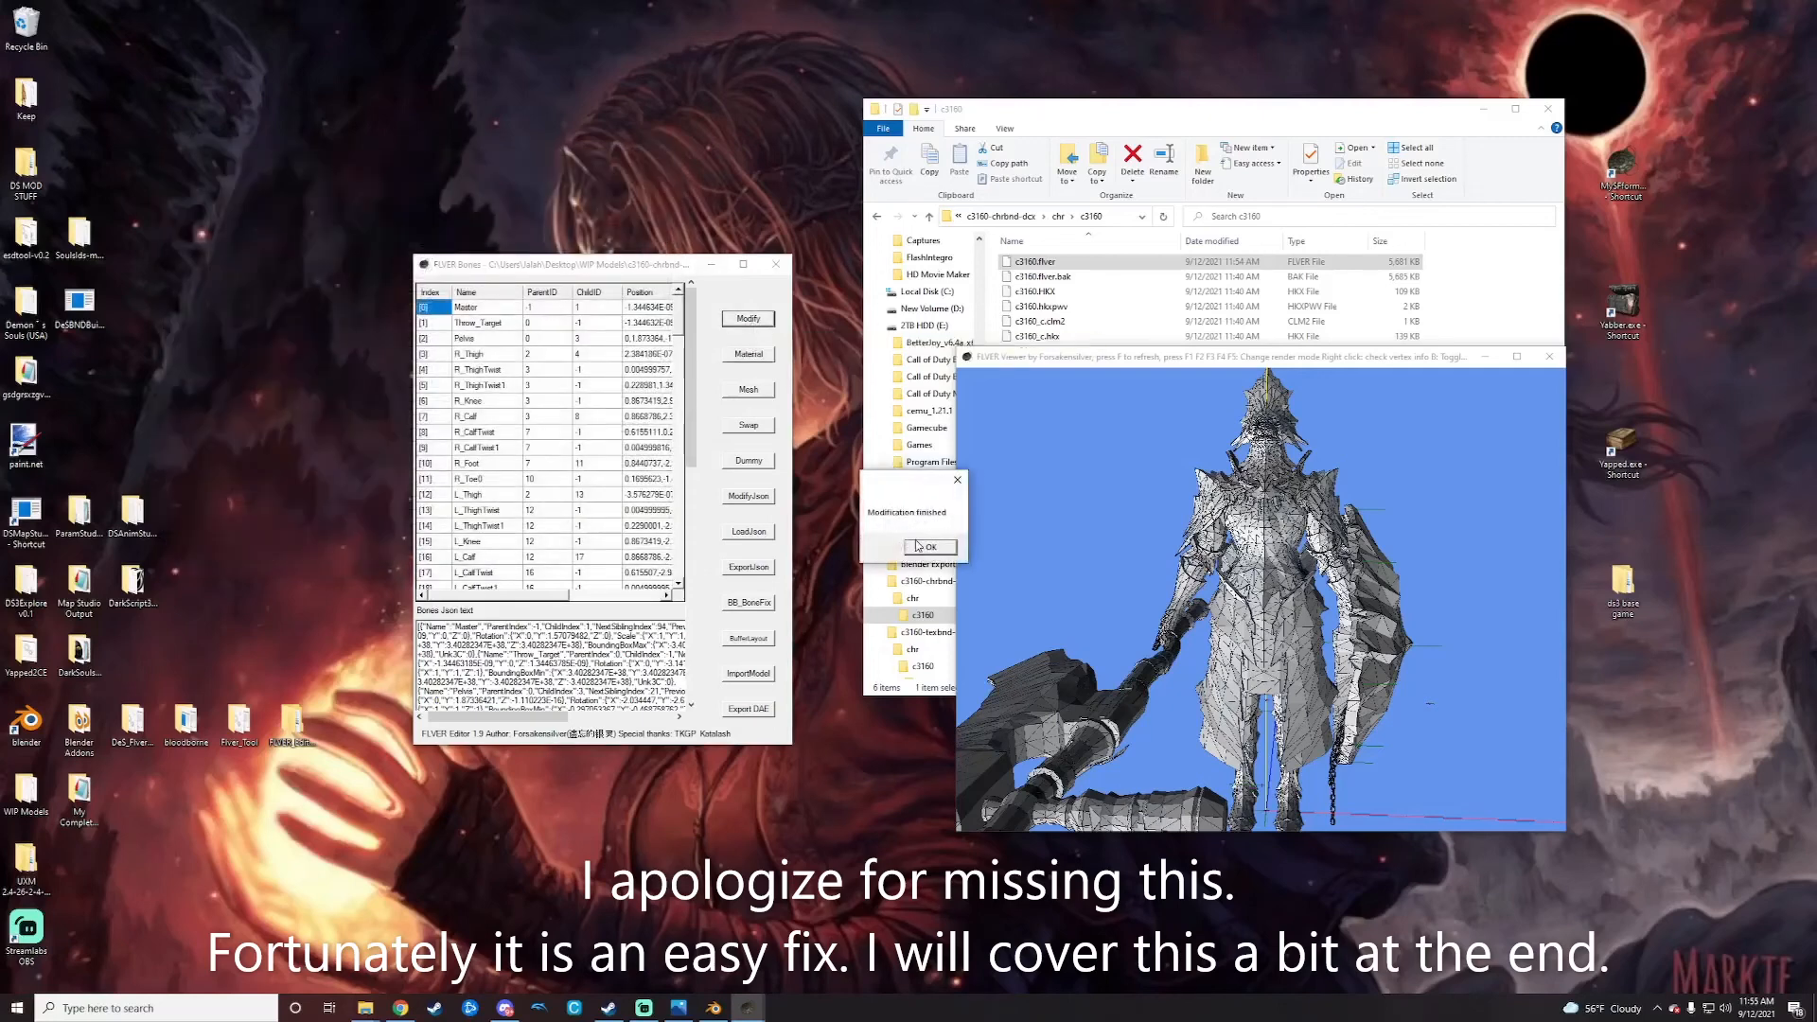
{"action": "left_click", "coordinate": [932, 548]}
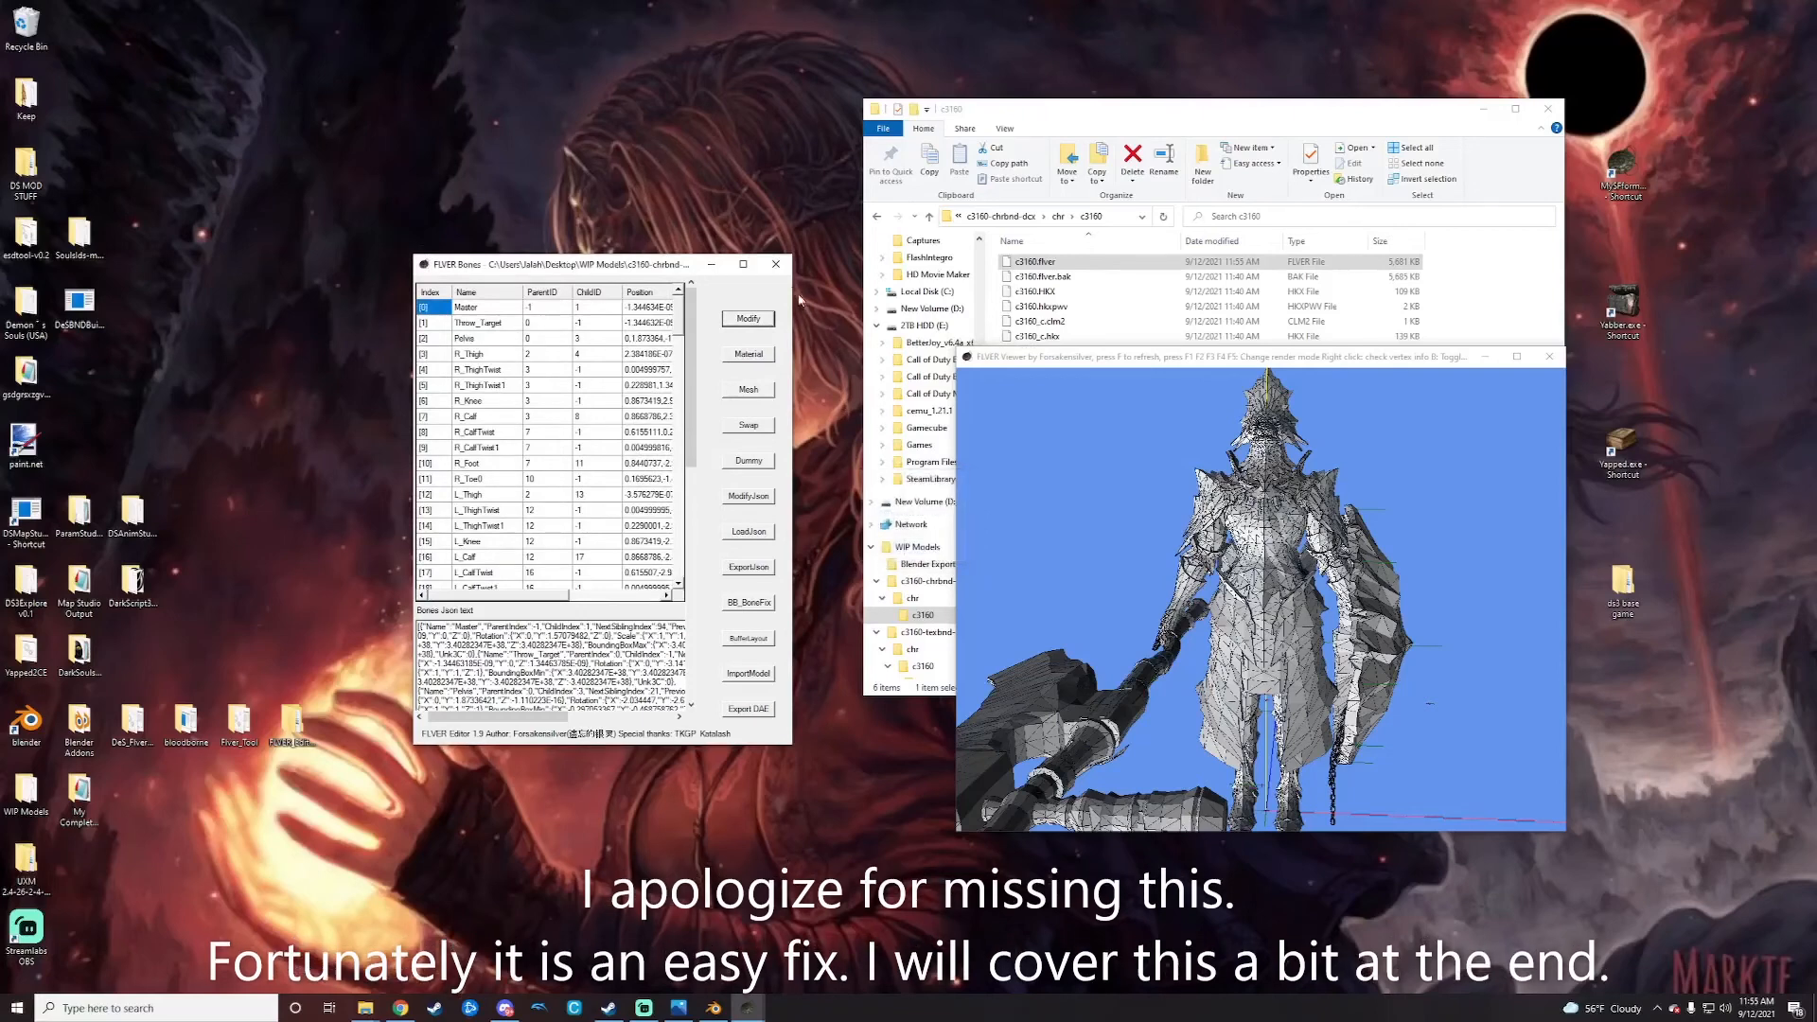
{"action": "left_click", "coordinate": [774, 266]}
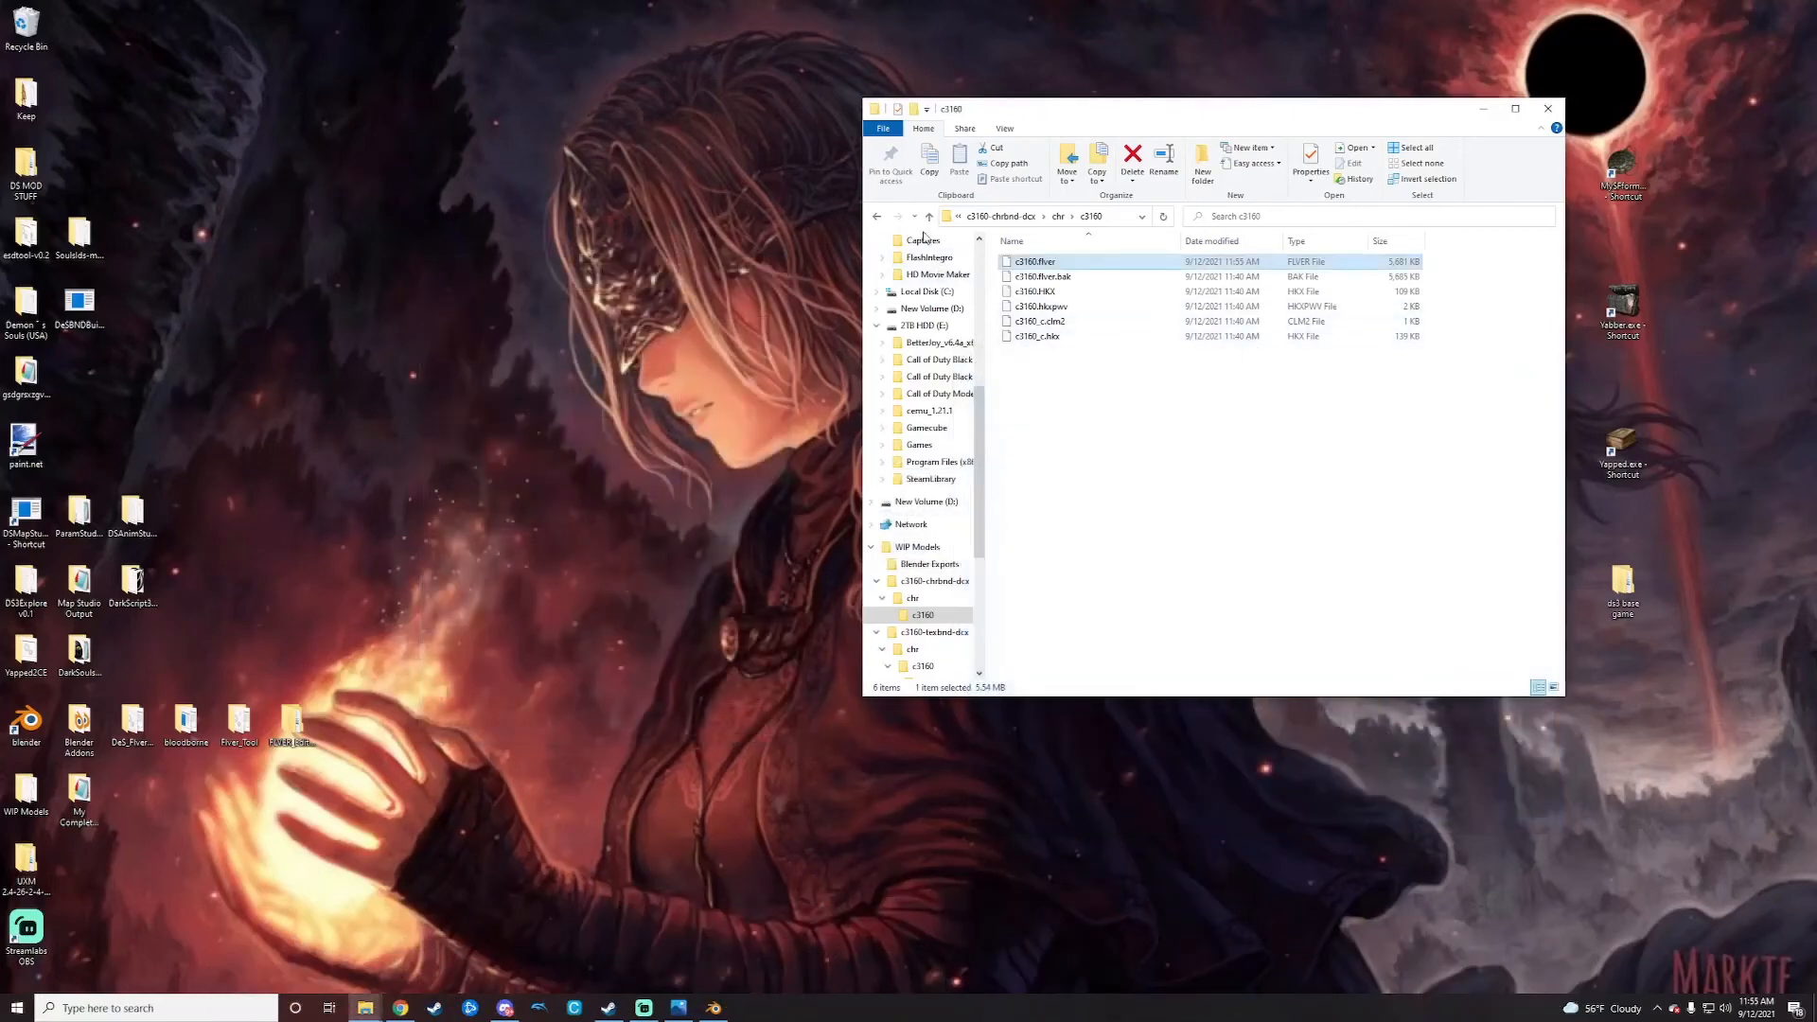
Step: Copy the c3160-chrbnd-dcx and c3160-texbnd-dcx folders from WIP Models
{"action": "left_click", "coordinate": [876, 217]}
{"action": "left_click", "coordinate": [876, 218]}
{"action": "left_click", "coordinate": [877, 217]}
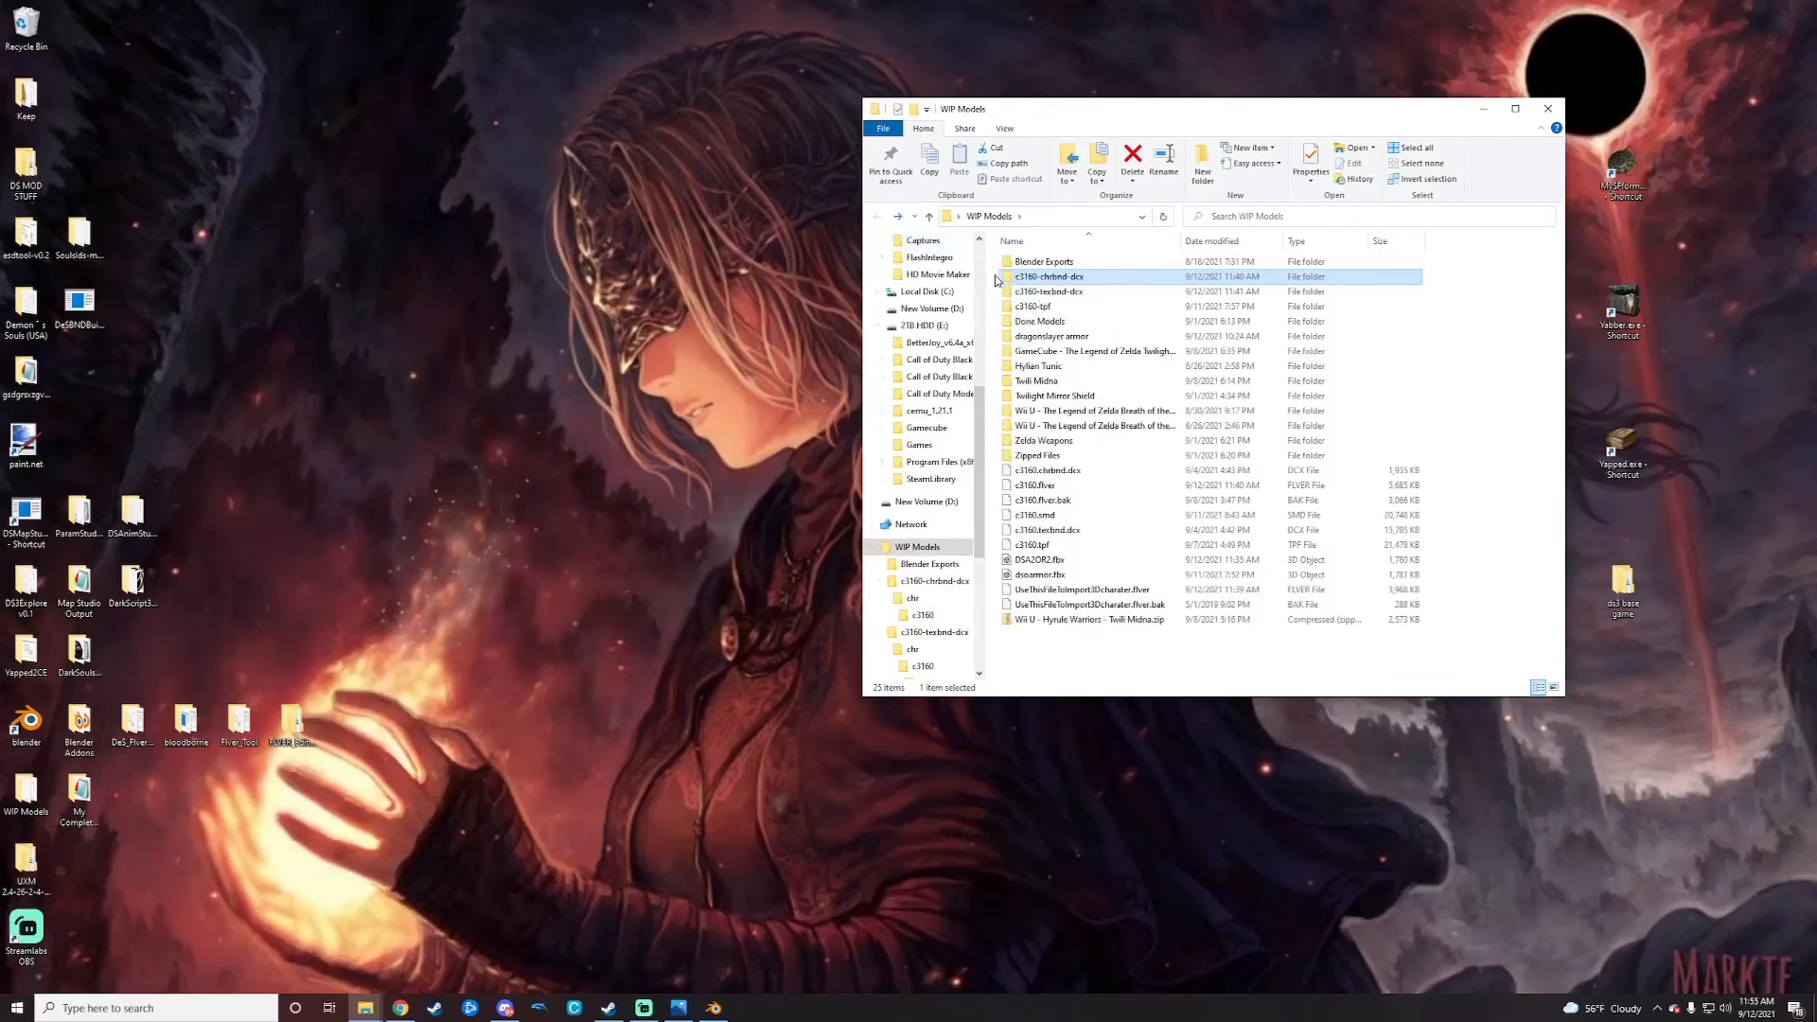
{"action": "left_click_drag", "start_coordinate": [995, 271], "coordinate": [1065, 297]}
{"action": "right_click", "coordinate": [1066, 297]}
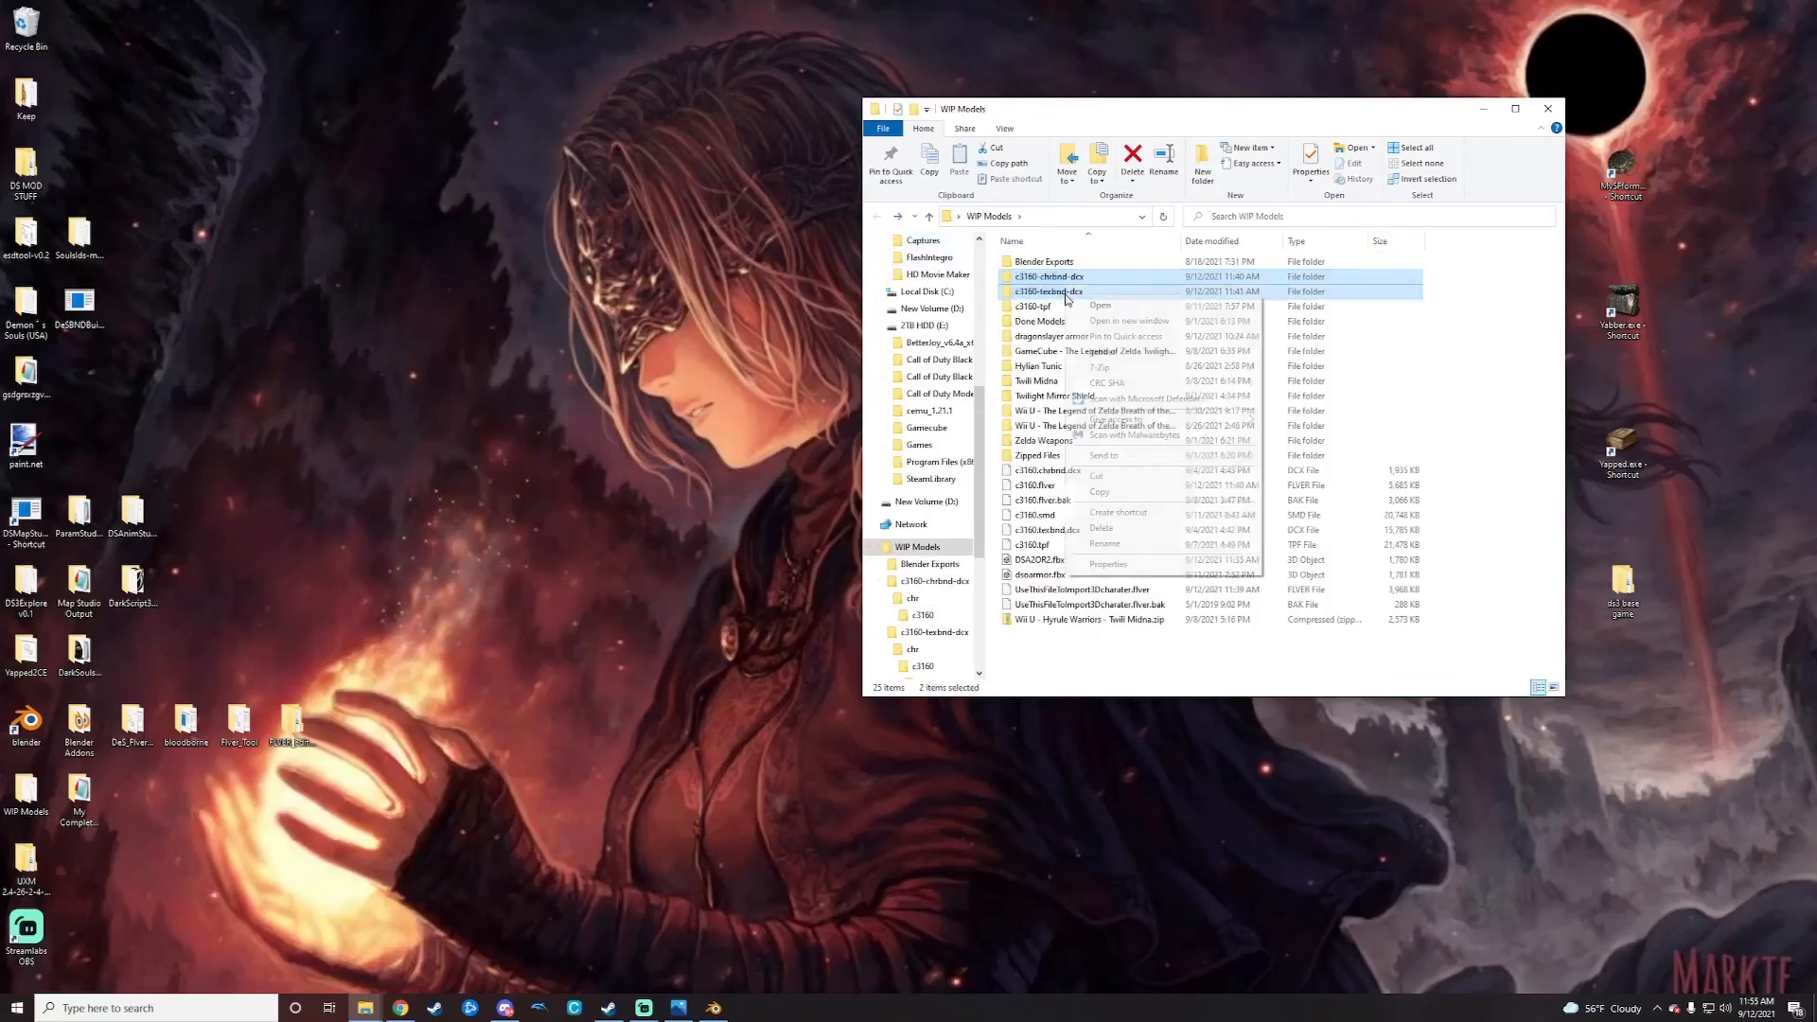
{"action": "left_click", "coordinate": [1099, 492]}
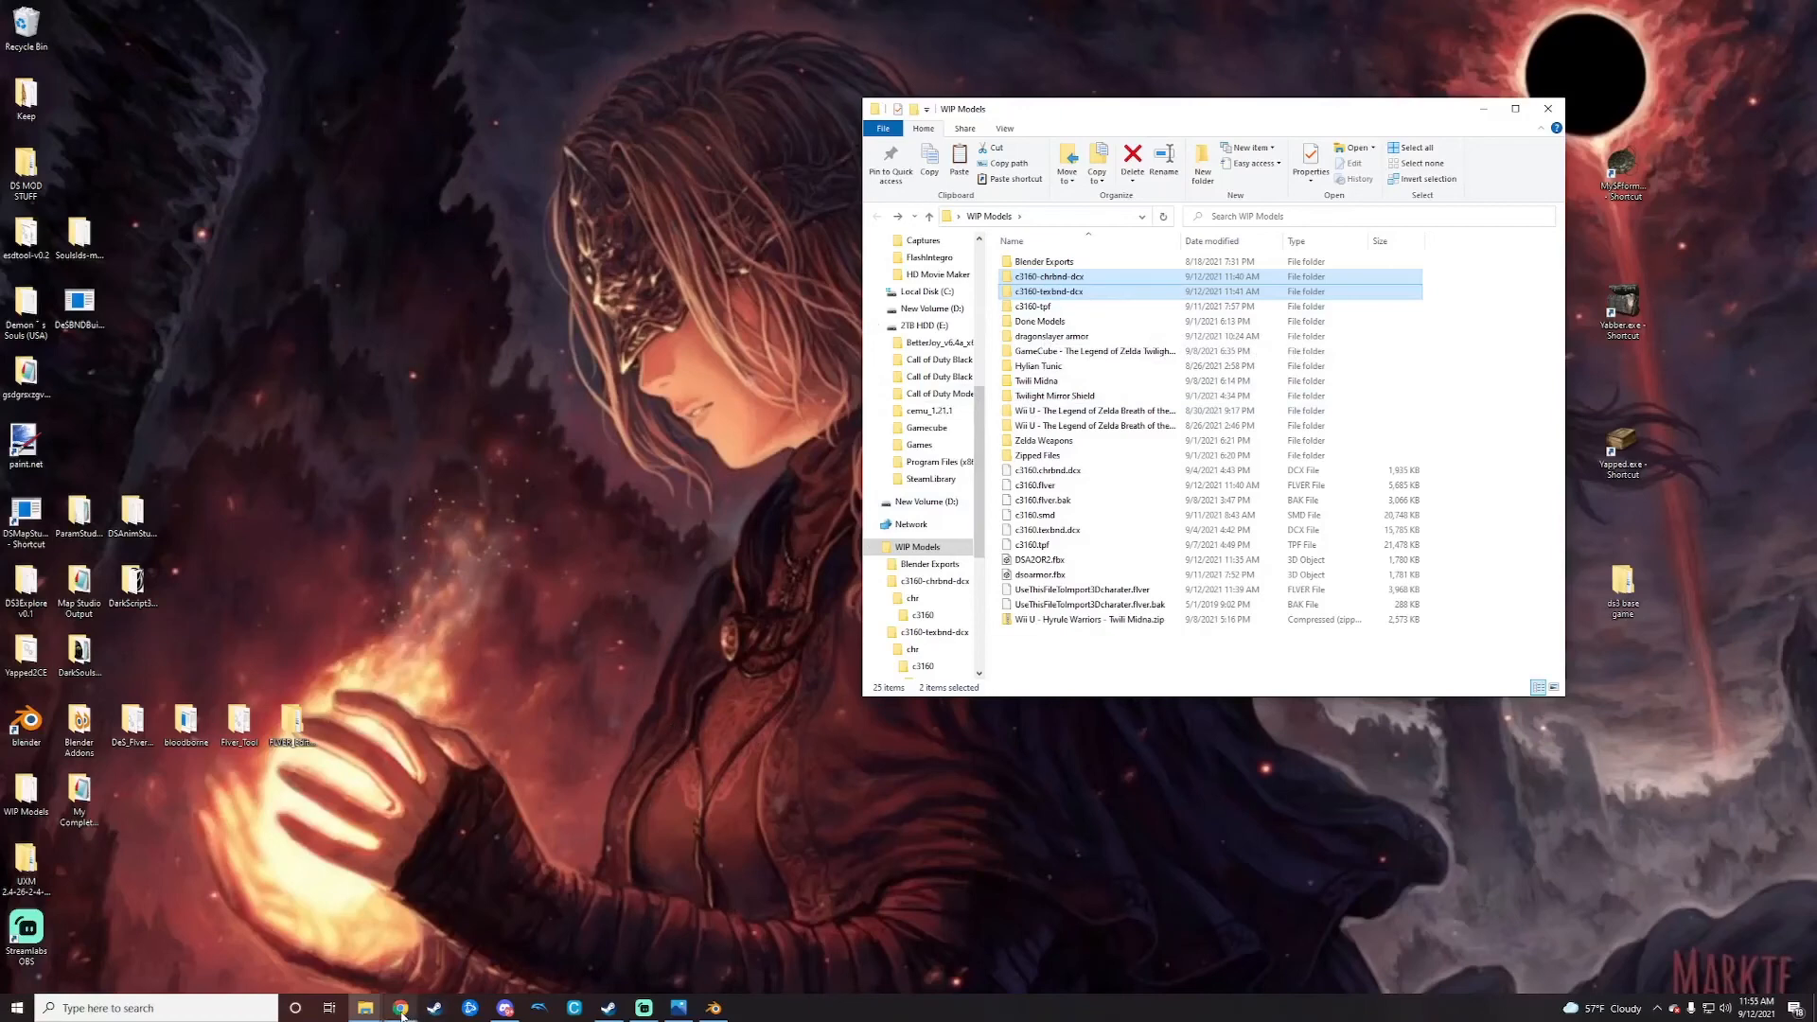
Step: Bring up the DARK SOULS III Game folder, put the WIP Models window away, and open the mod\chr folder
{"action": "mouse_move", "coordinate": [366, 1007]}
{"action": "left_click", "coordinate": [309, 933]}
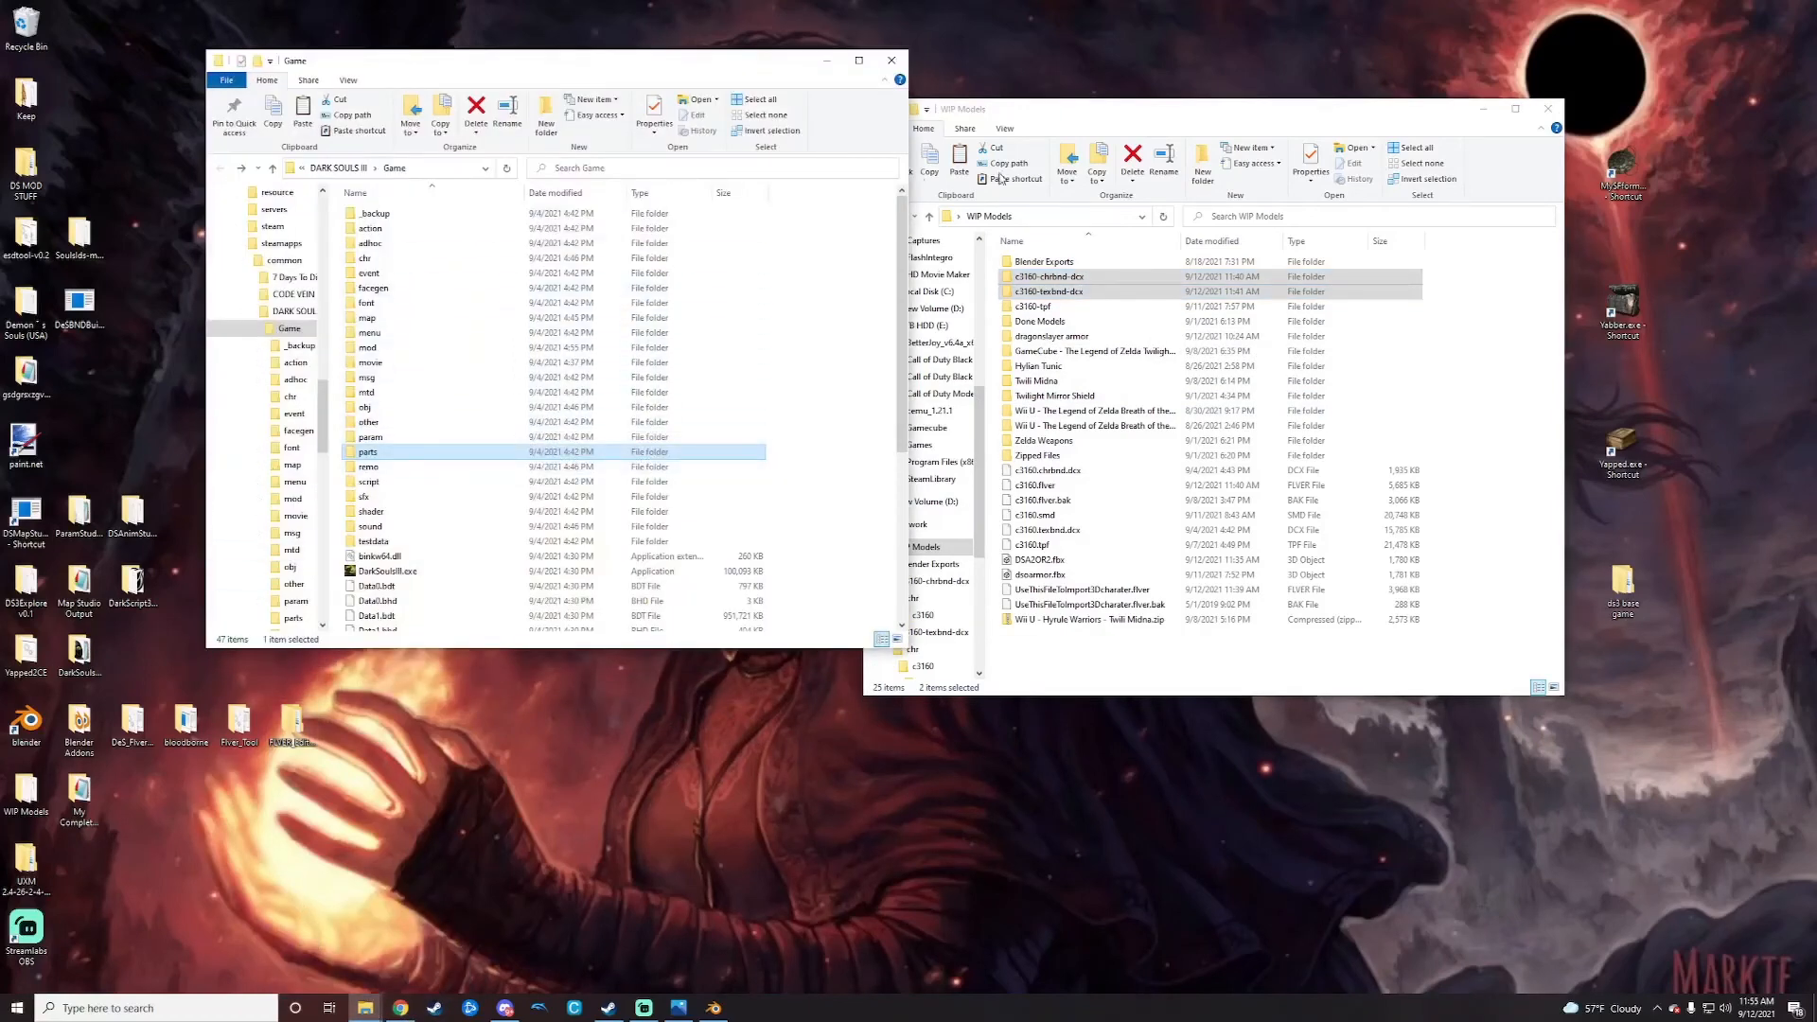
{"action": "left_click", "coordinate": [1483, 109]}
{"action": "left_click_drag", "start_coordinate": [534, 68], "coordinate": [790, 117]}
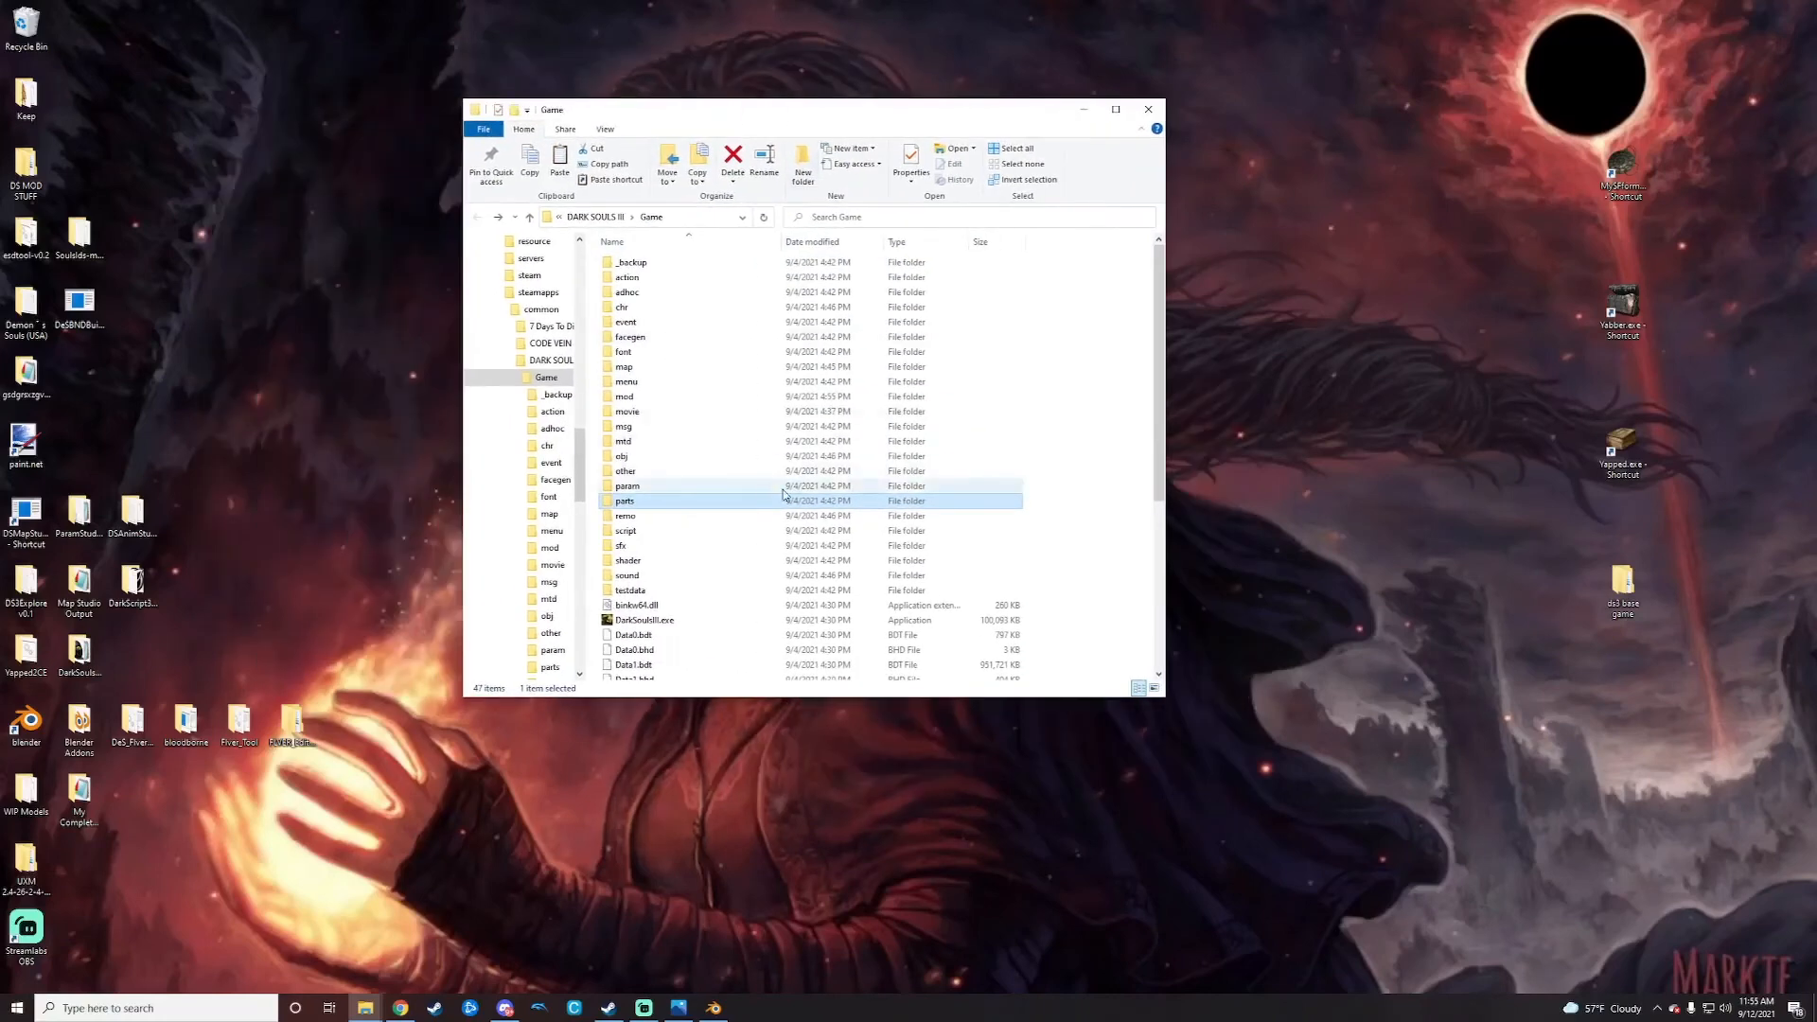
{"action": "double_click", "coordinate": [651, 396]}
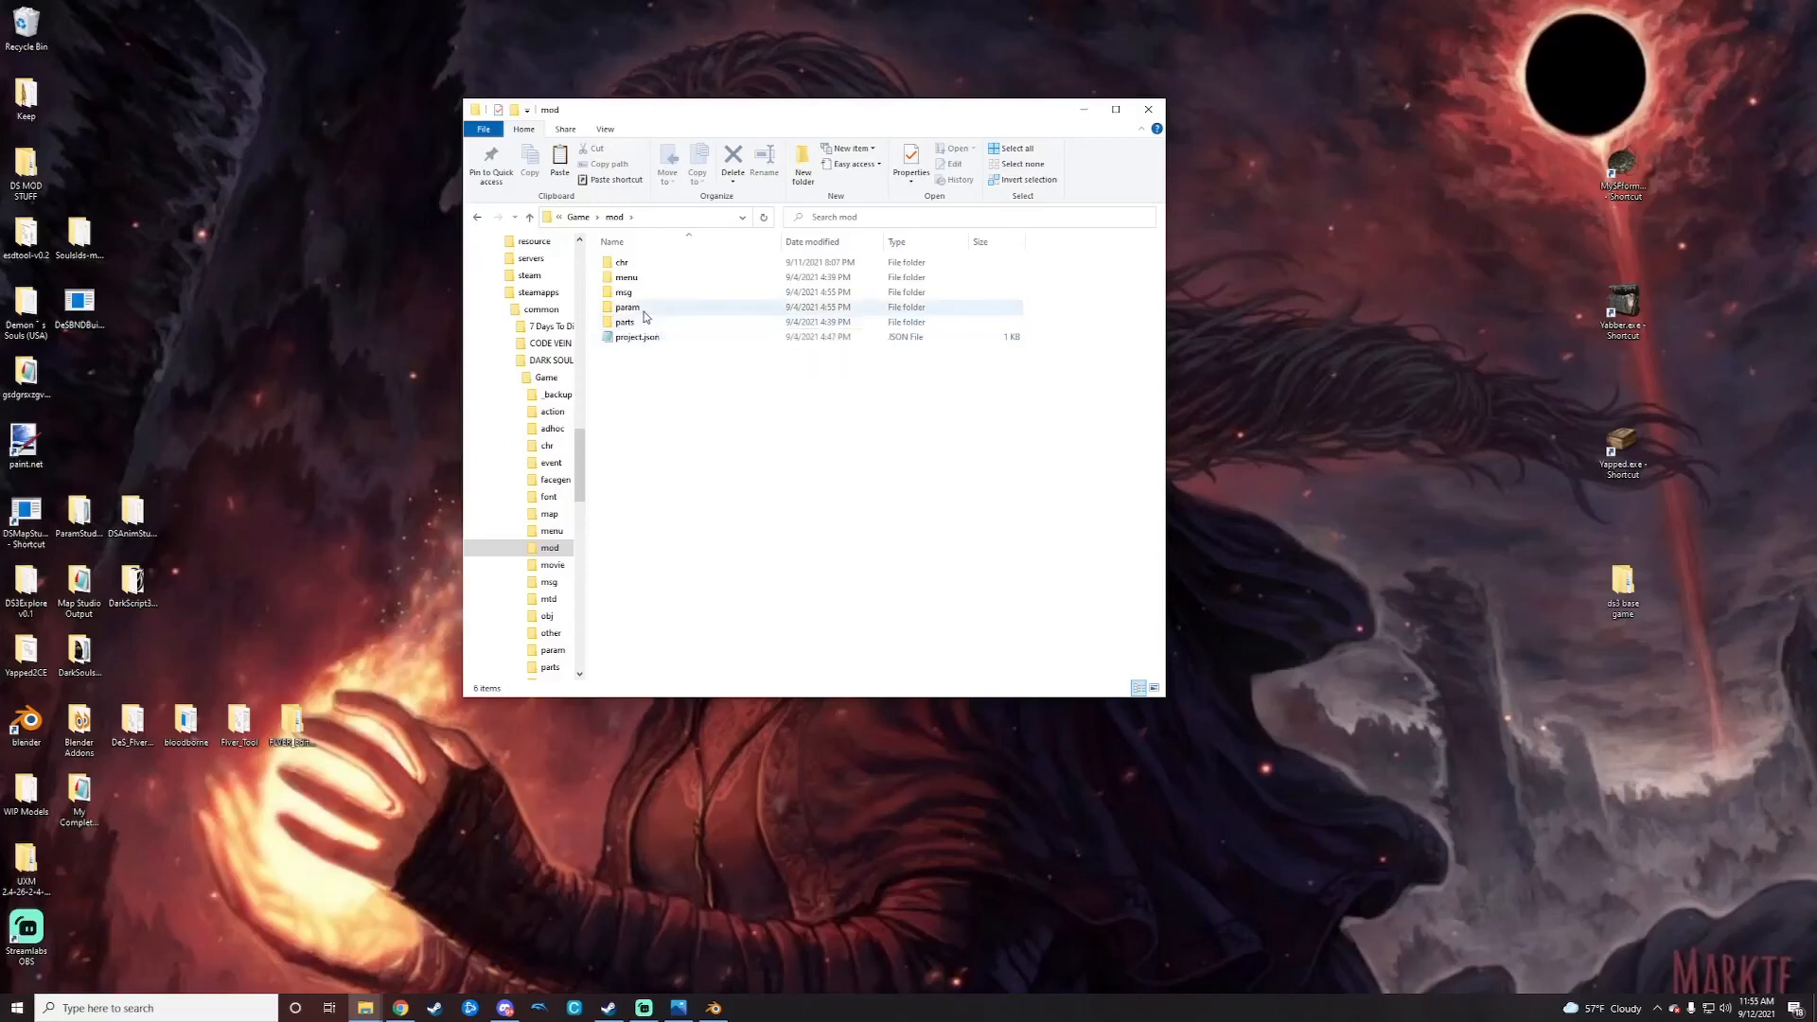
{"action": "double_click", "coordinate": [640, 264]}
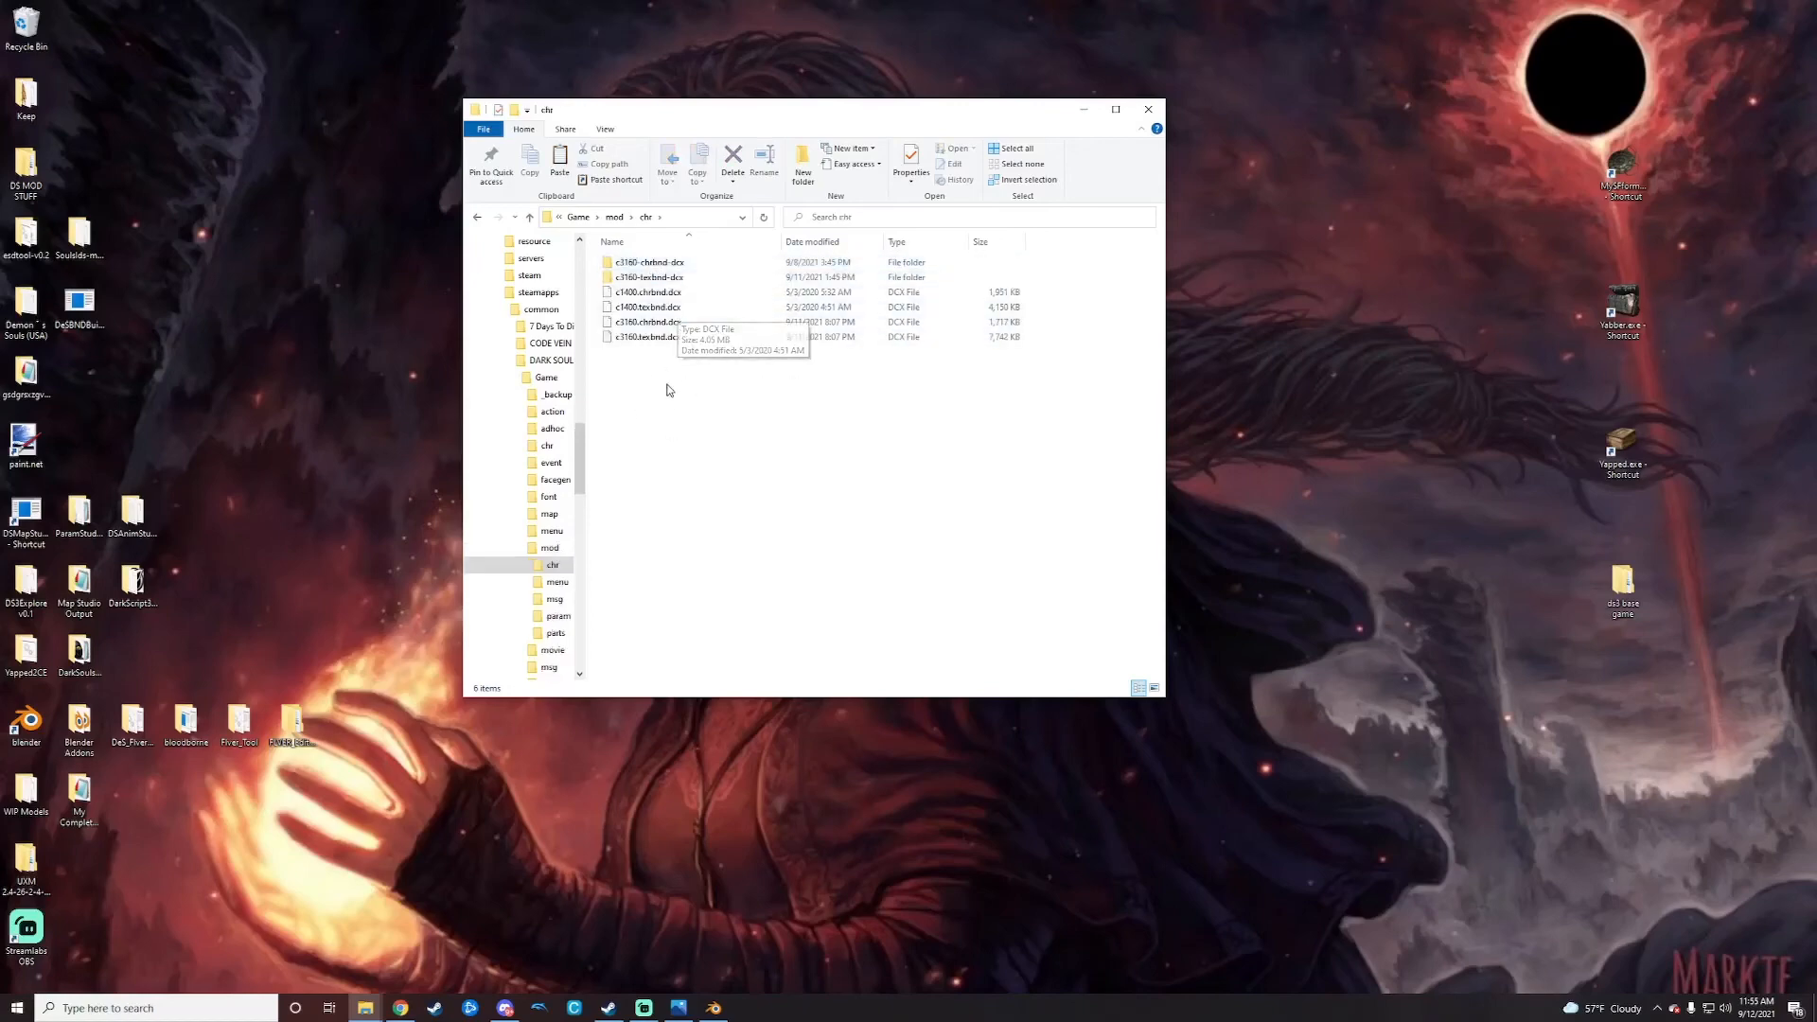
Step: Move the old c3160.chrbnd.dcx and c3160.texbnd.dcx to the desktop and delete the two old c3160 folders from mod\chr
{"action": "left_click_drag", "start_coordinate": [668, 390], "coordinate": [1368, 341]}
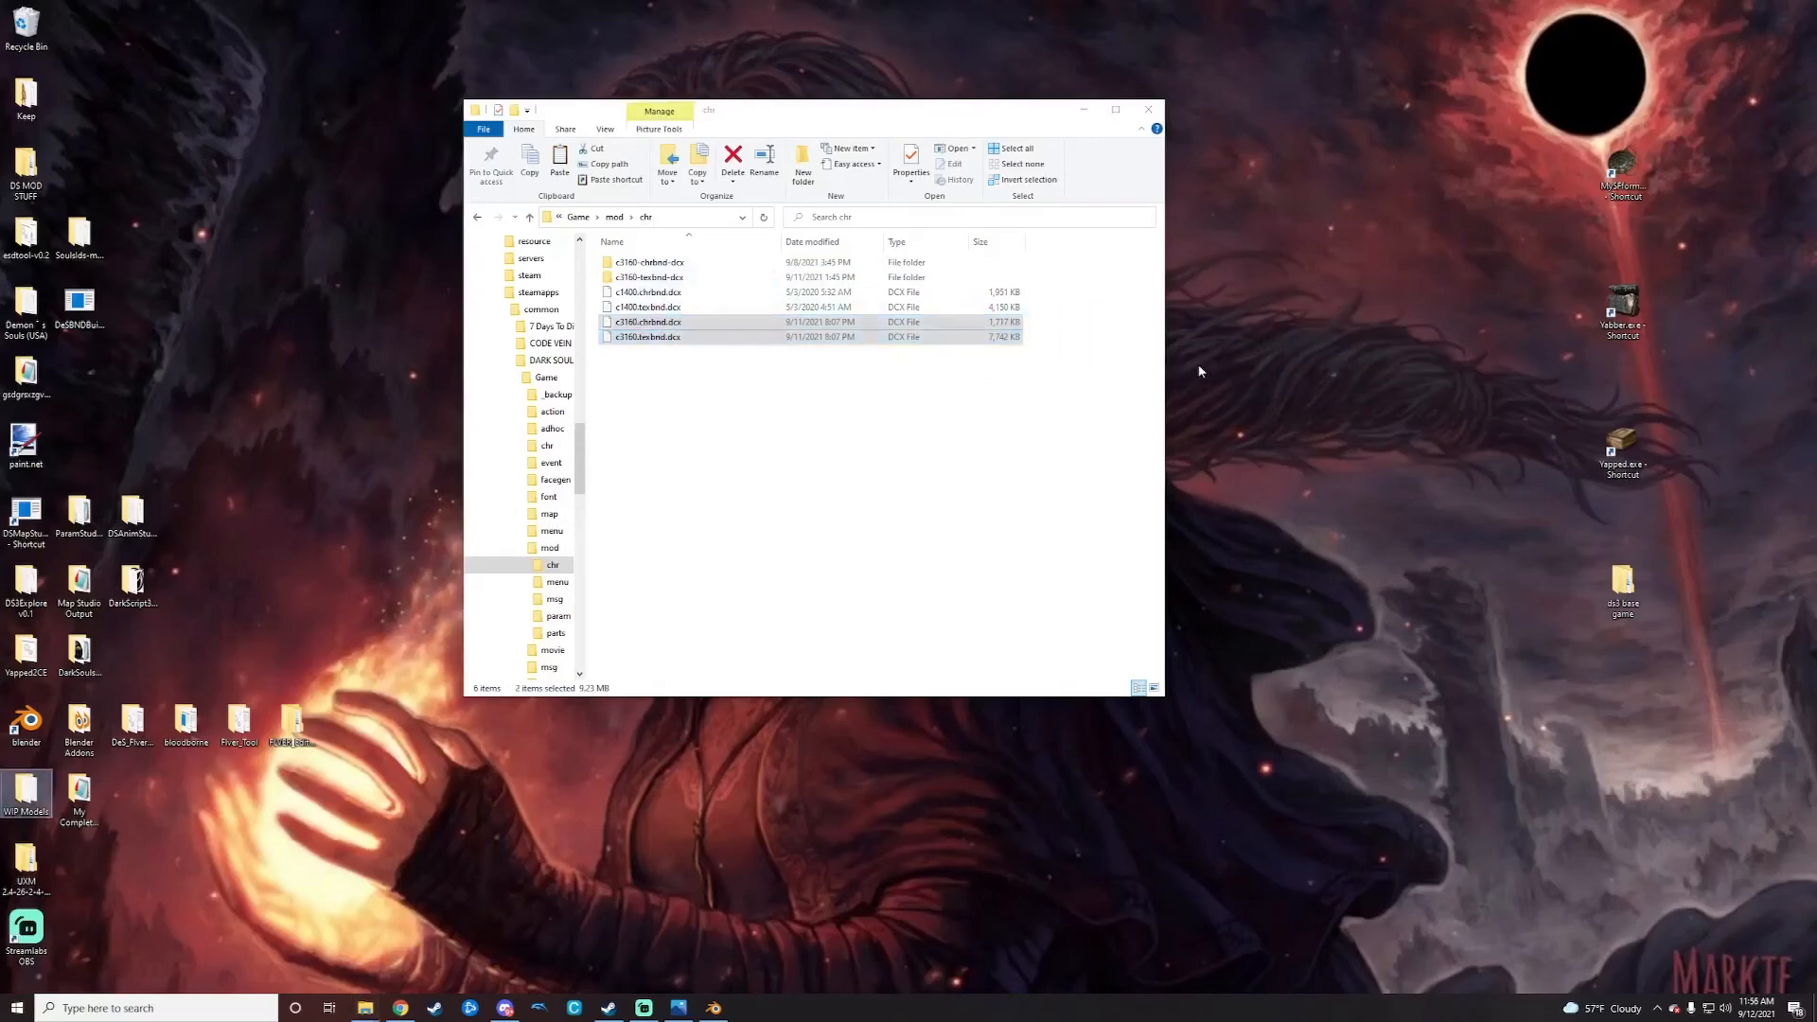
{"action": "left_click_drag", "start_coordinate": [596, 253], "coordinate": [658, 284]}
{"action": "right_click", "coordinate": [663, 280]}
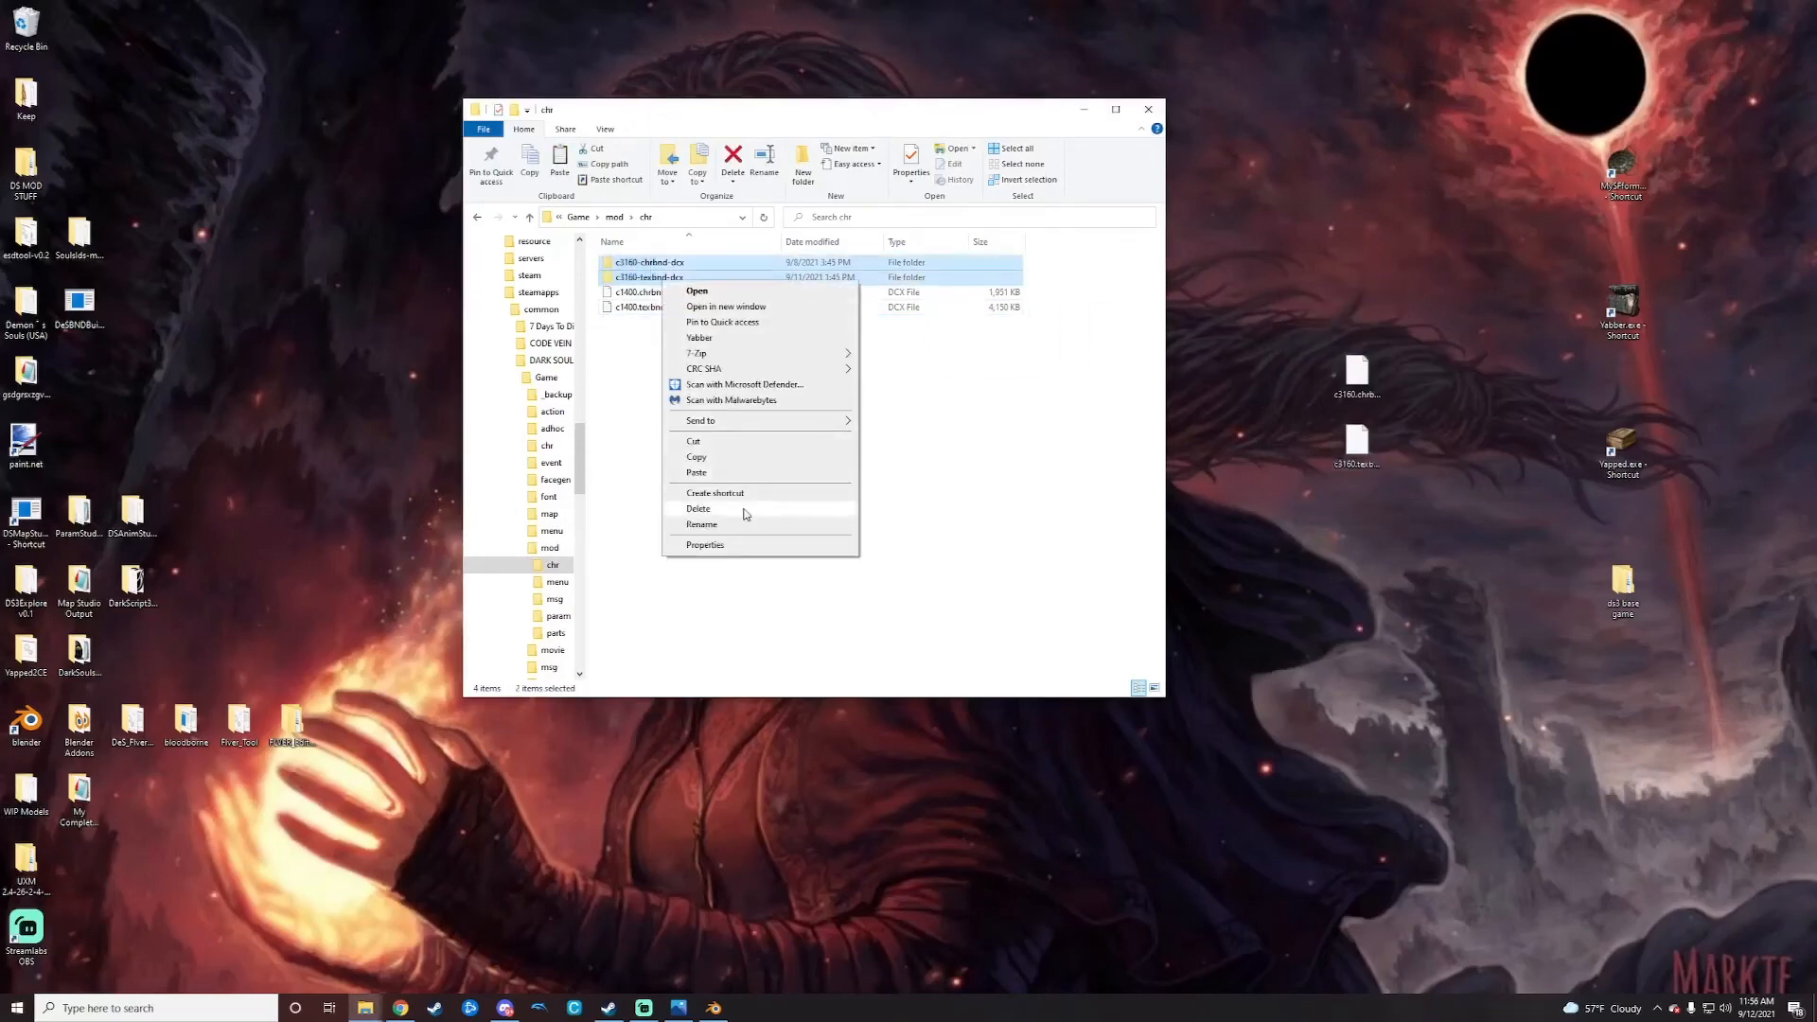
{"action": "left_click", "coordinate": [727, 512]}
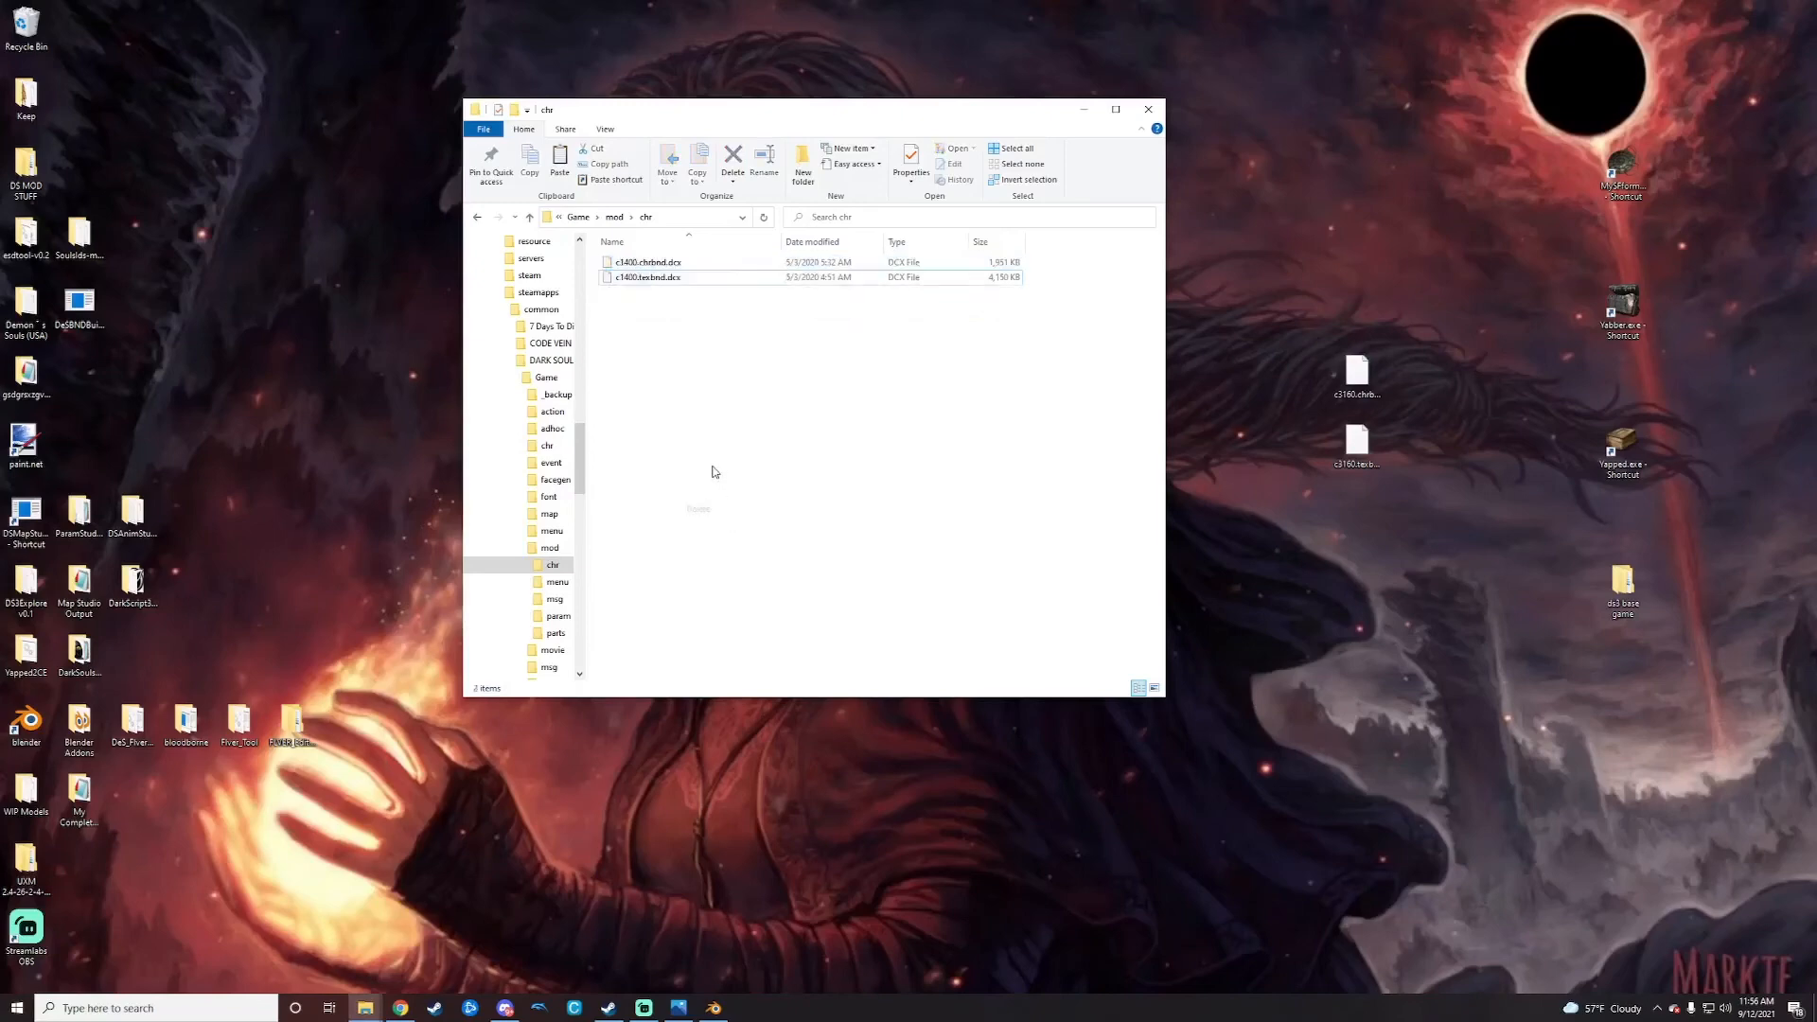
Step: Paste the copied c3160-chrbnd-dcx and c3160-texbnd-dcx folders into mod\chr and repack both with Yabber
{"action": "right_click", "coordinate": [700, 410]}
{"action": "left_click", "coordinate": [757, 508]}
{"action": "left_click_drag", "start_coordinate": [643, 270], "coordinate": [1622, 305]}
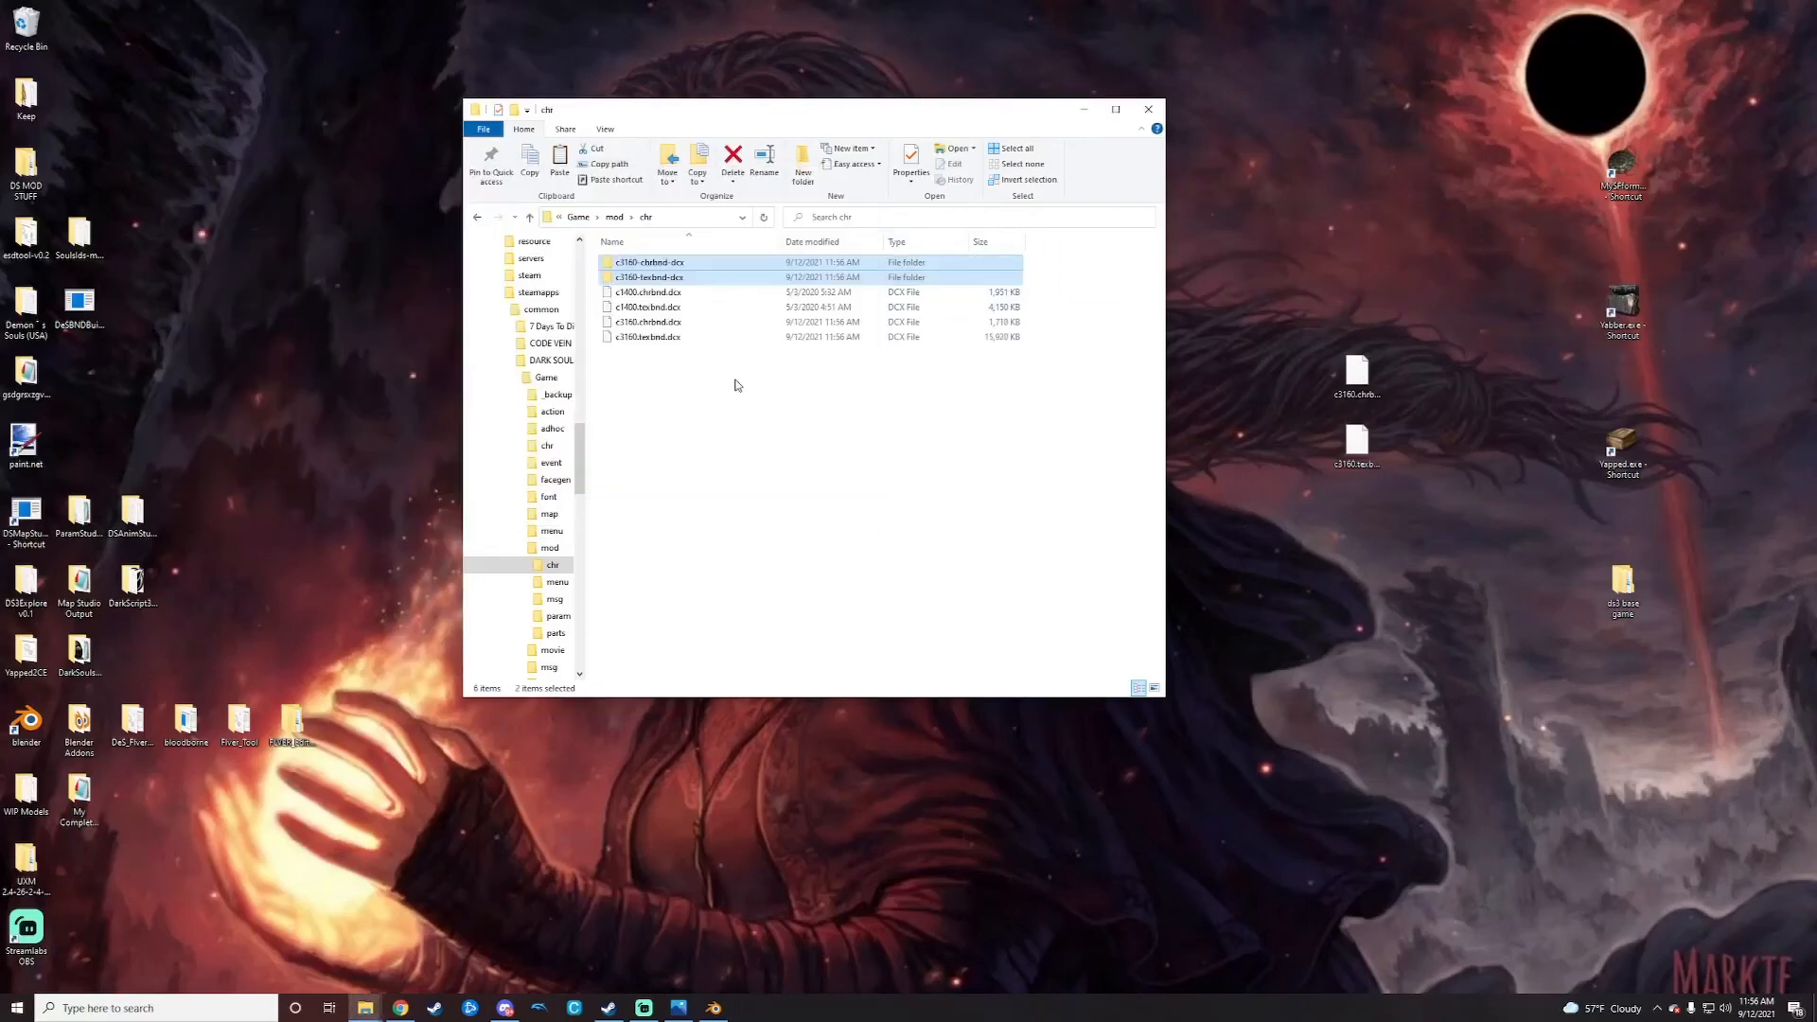
Step: Switch to Steam and launch DARK SOULS III to test the modded character
{"action": "left_click", "coordinate": [608, 1008]}
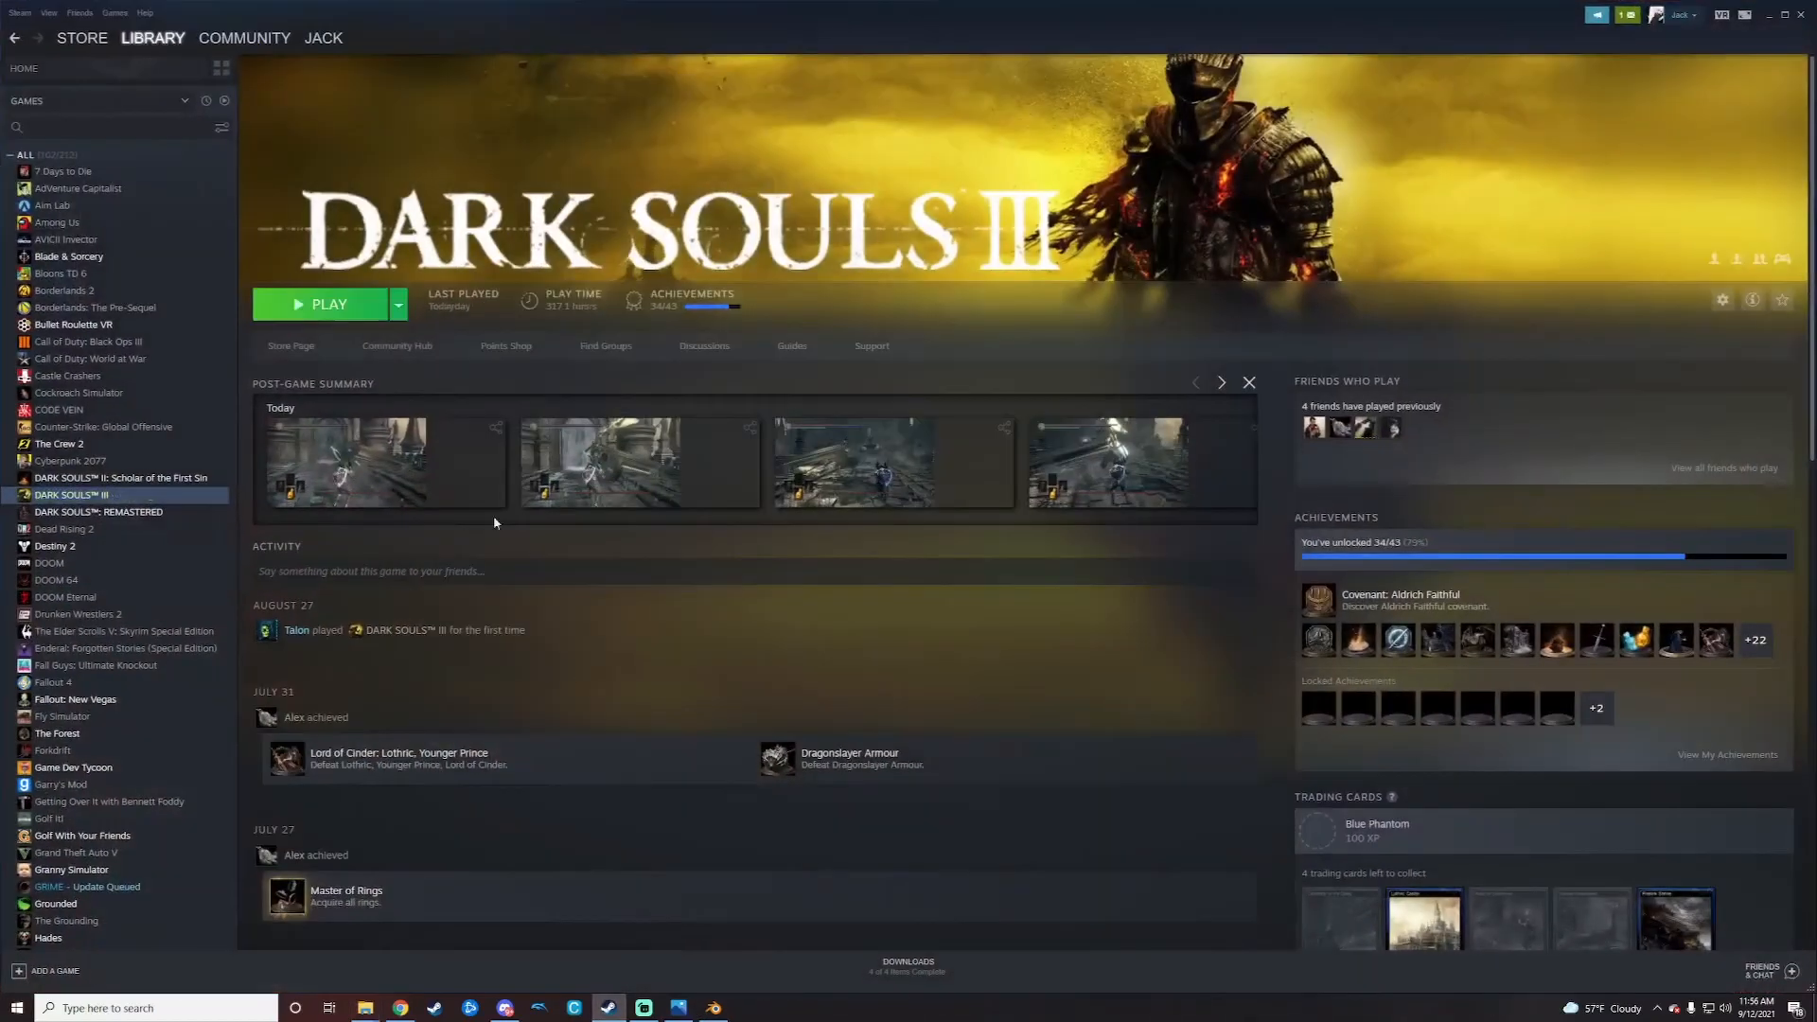
{"action": "left_click", "coordinate": [322, 304]}
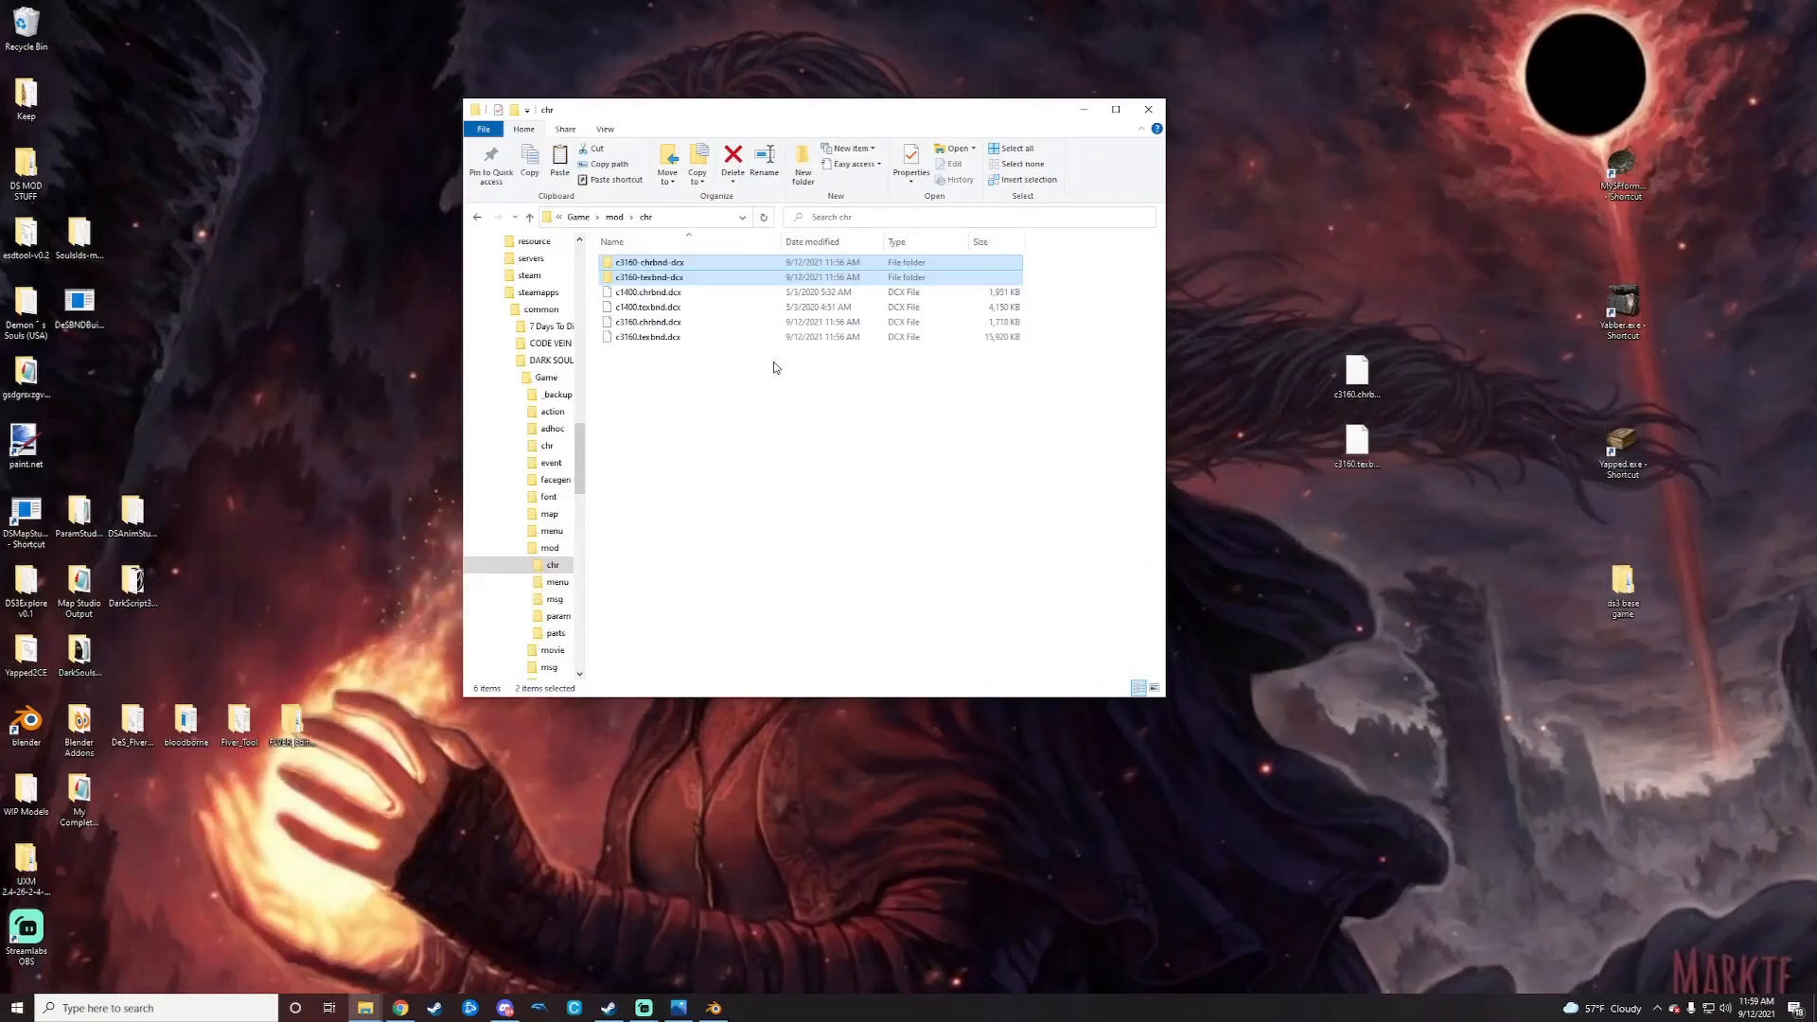
Step: Switch to Blender and examine how the weapon sits in the armour's hand from the side
{"action": "left_click", "coordinate": [713, 1009]}
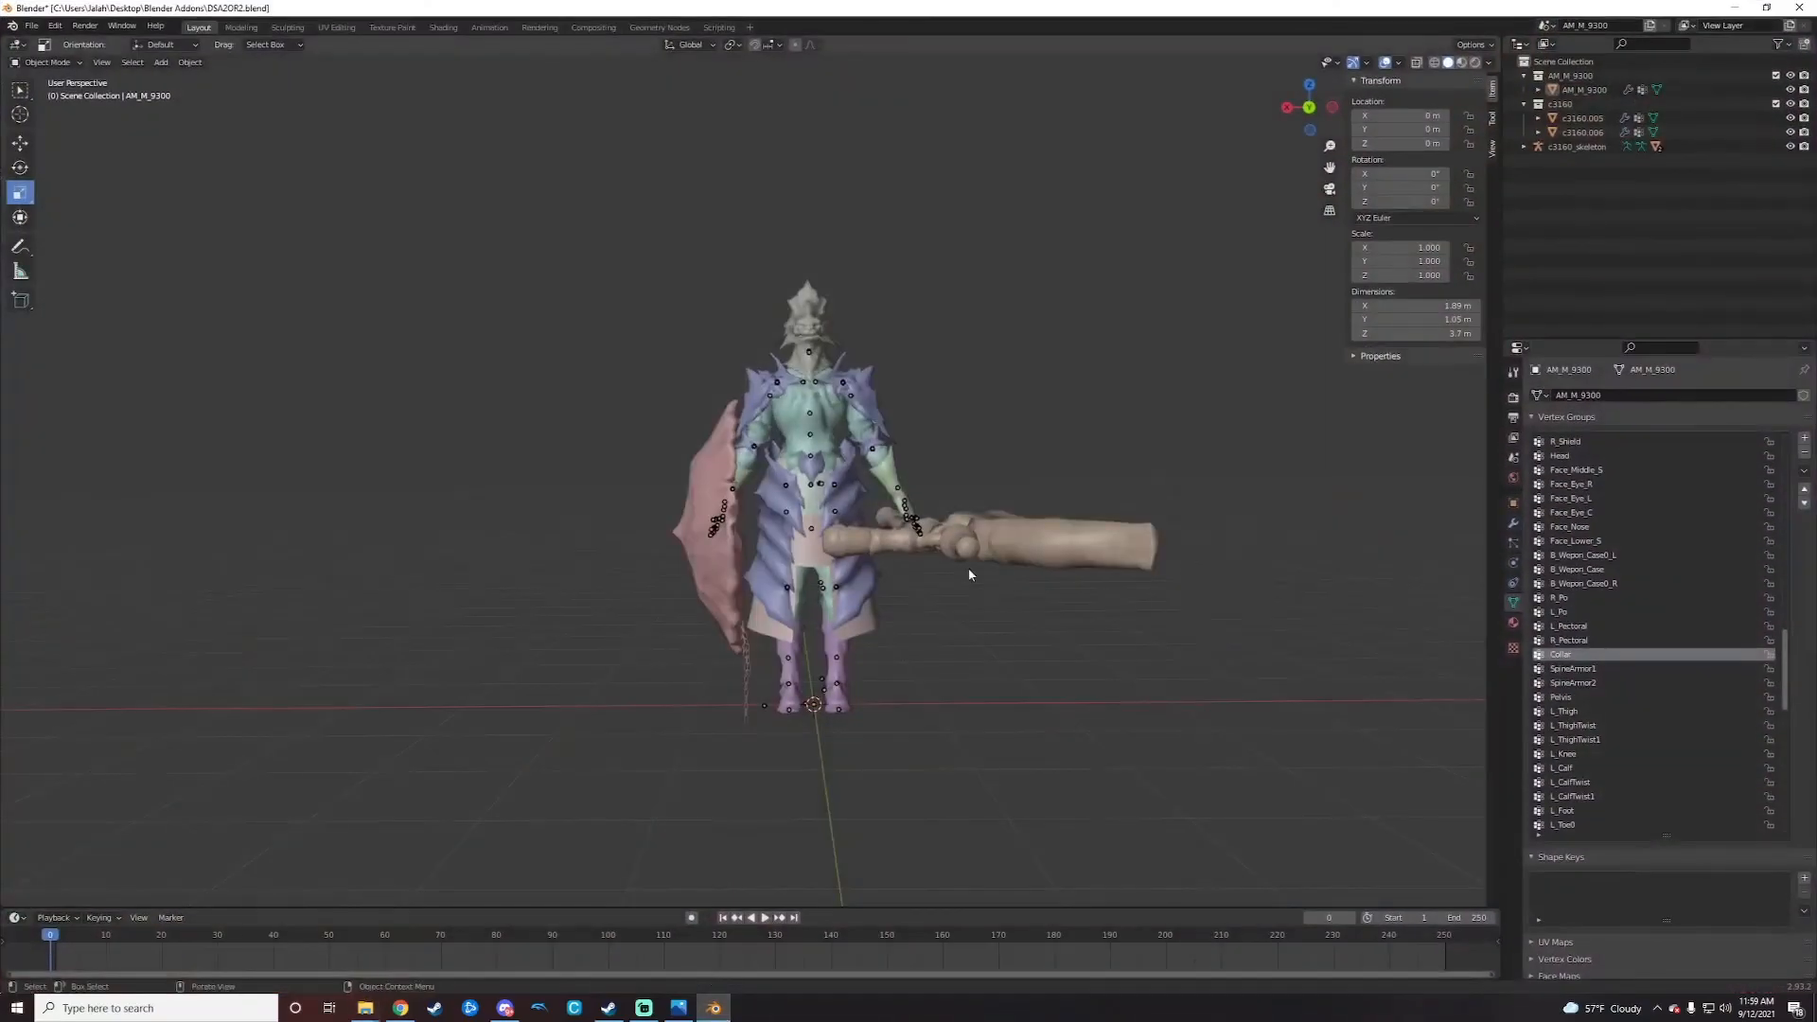
{"action": "middle_click_drag", "start_coordinate": [971, 575], "coordinate": [852, 705]}
{"action": "scroll", "coordinate": [956, 616], "scroll_direction": "up", "scroll_amount": 5}
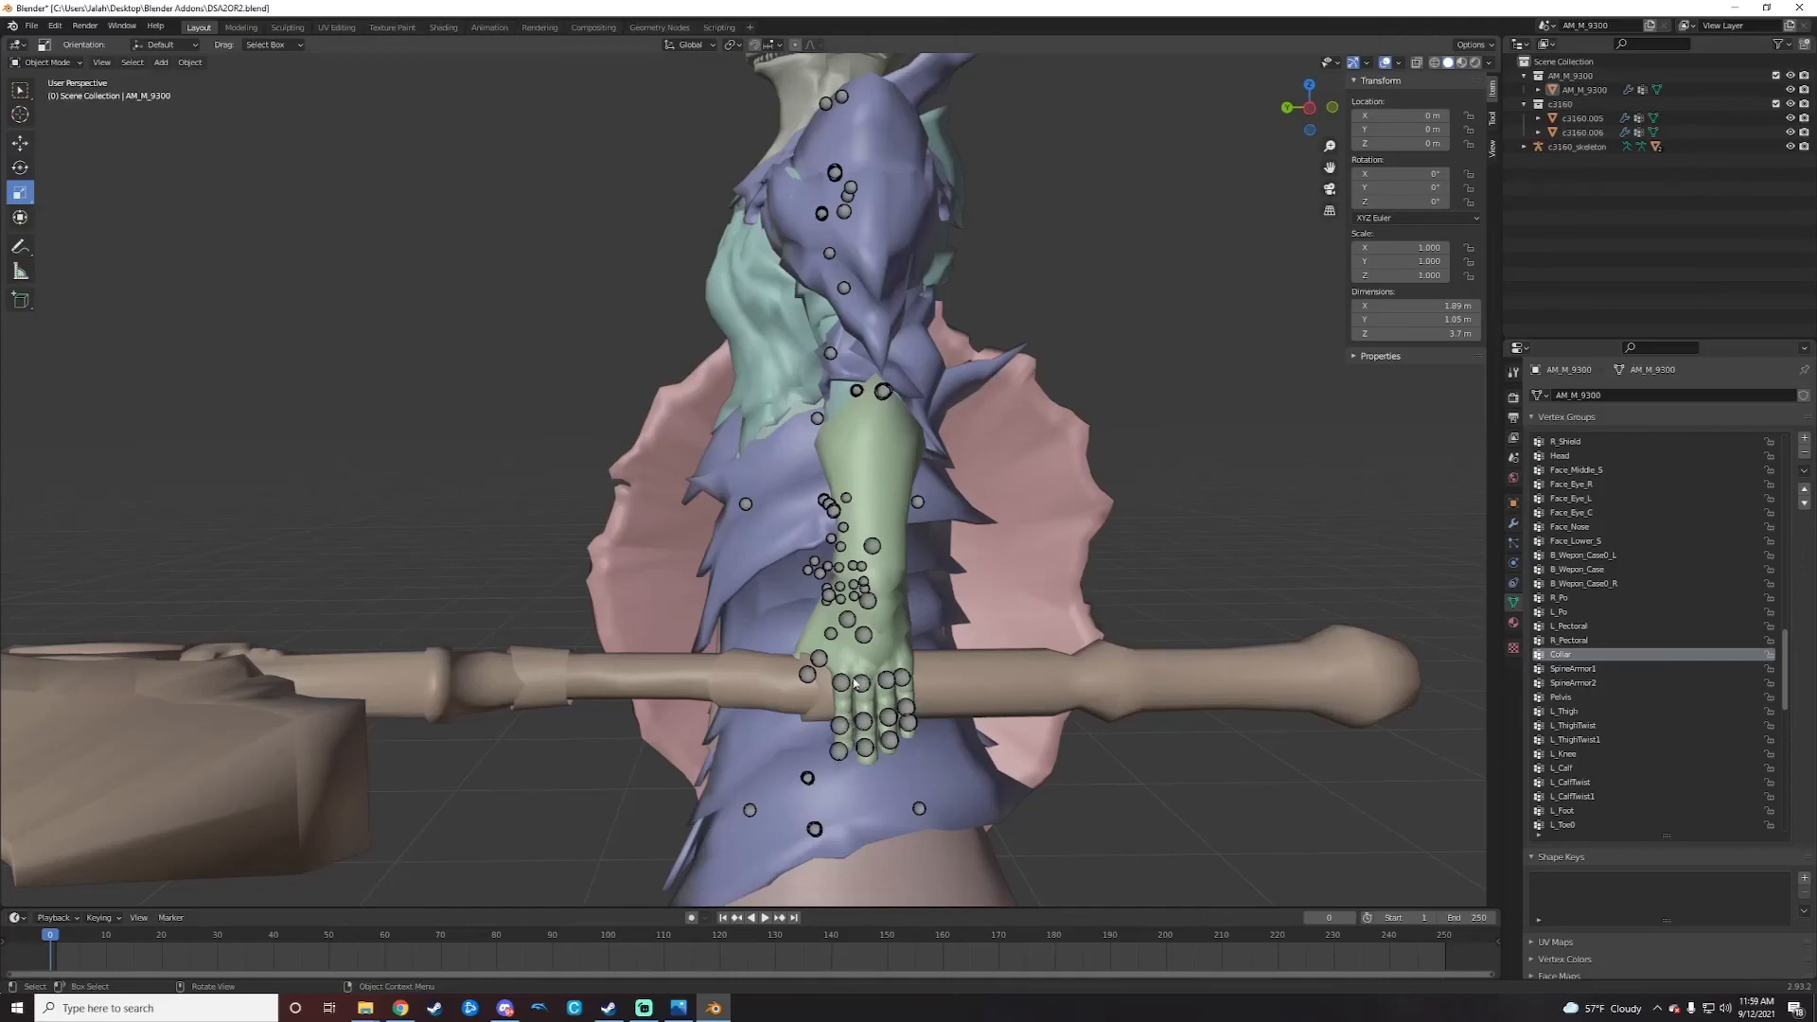
{"action": "middle_click_drag", "start_coordinate": [857, 683], "coordinate": [819, 679]}
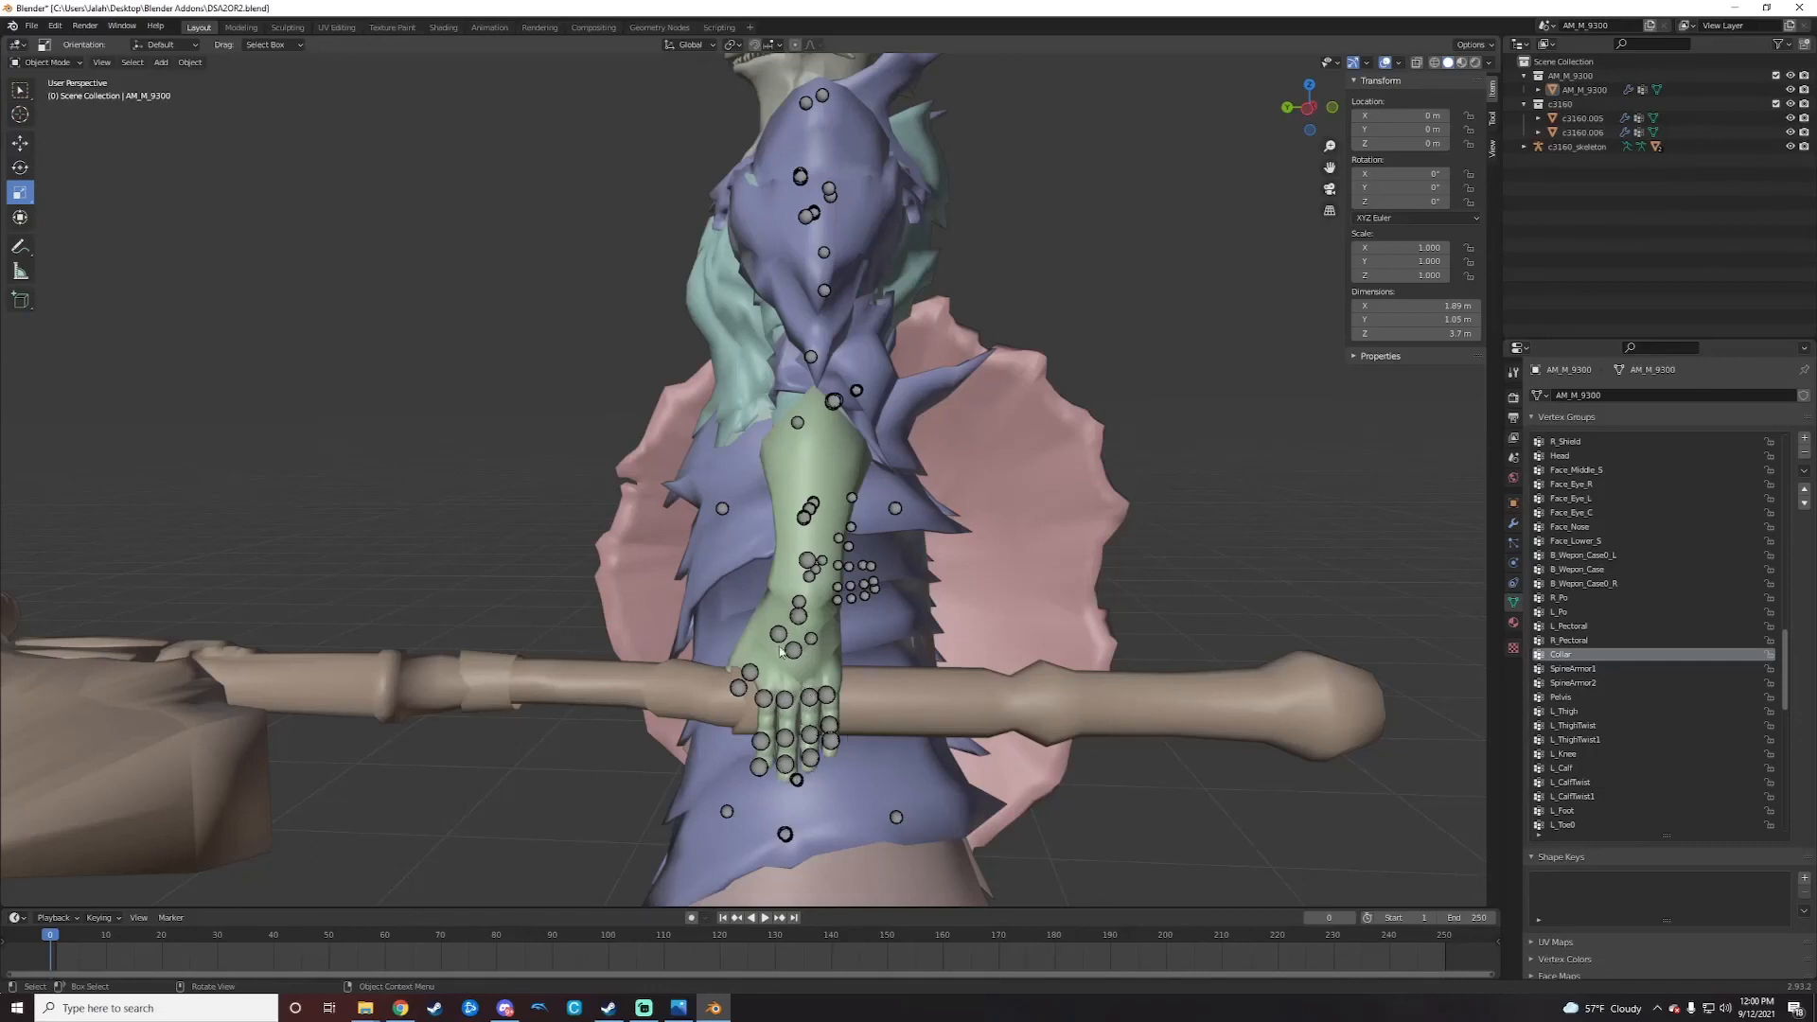
Step: Put c3160_skeleton in Edit Mode and examine the bones around the weapon hand and the rest of the body
{"action": "left_click", "coordinate": [48, 63]}
{"action": "left_click", "coordinate": [801, 620]}
{"action": "left_click", "coordinate": [47, 63]}
{"action": "left_click", "coordinate": [43, 94]}
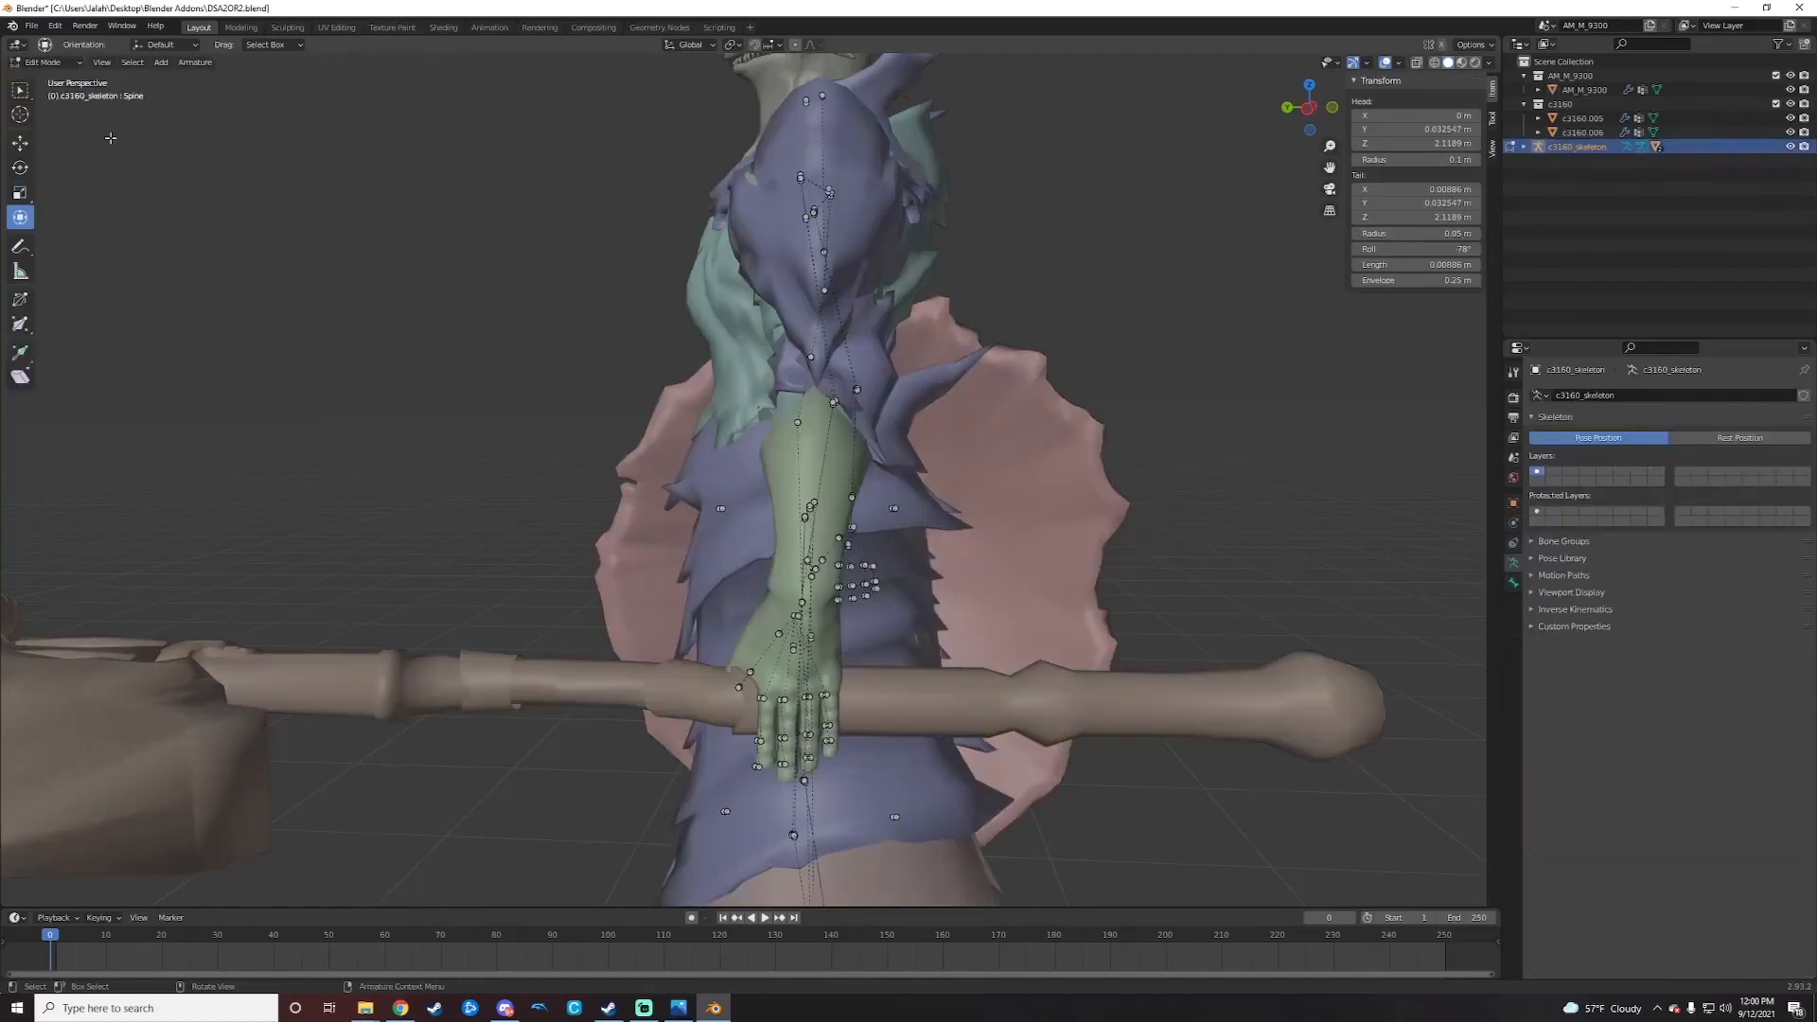
{"action": "middle_click_drag", "start_coordinate": [755, 604], "coordinate": [833, 623]}
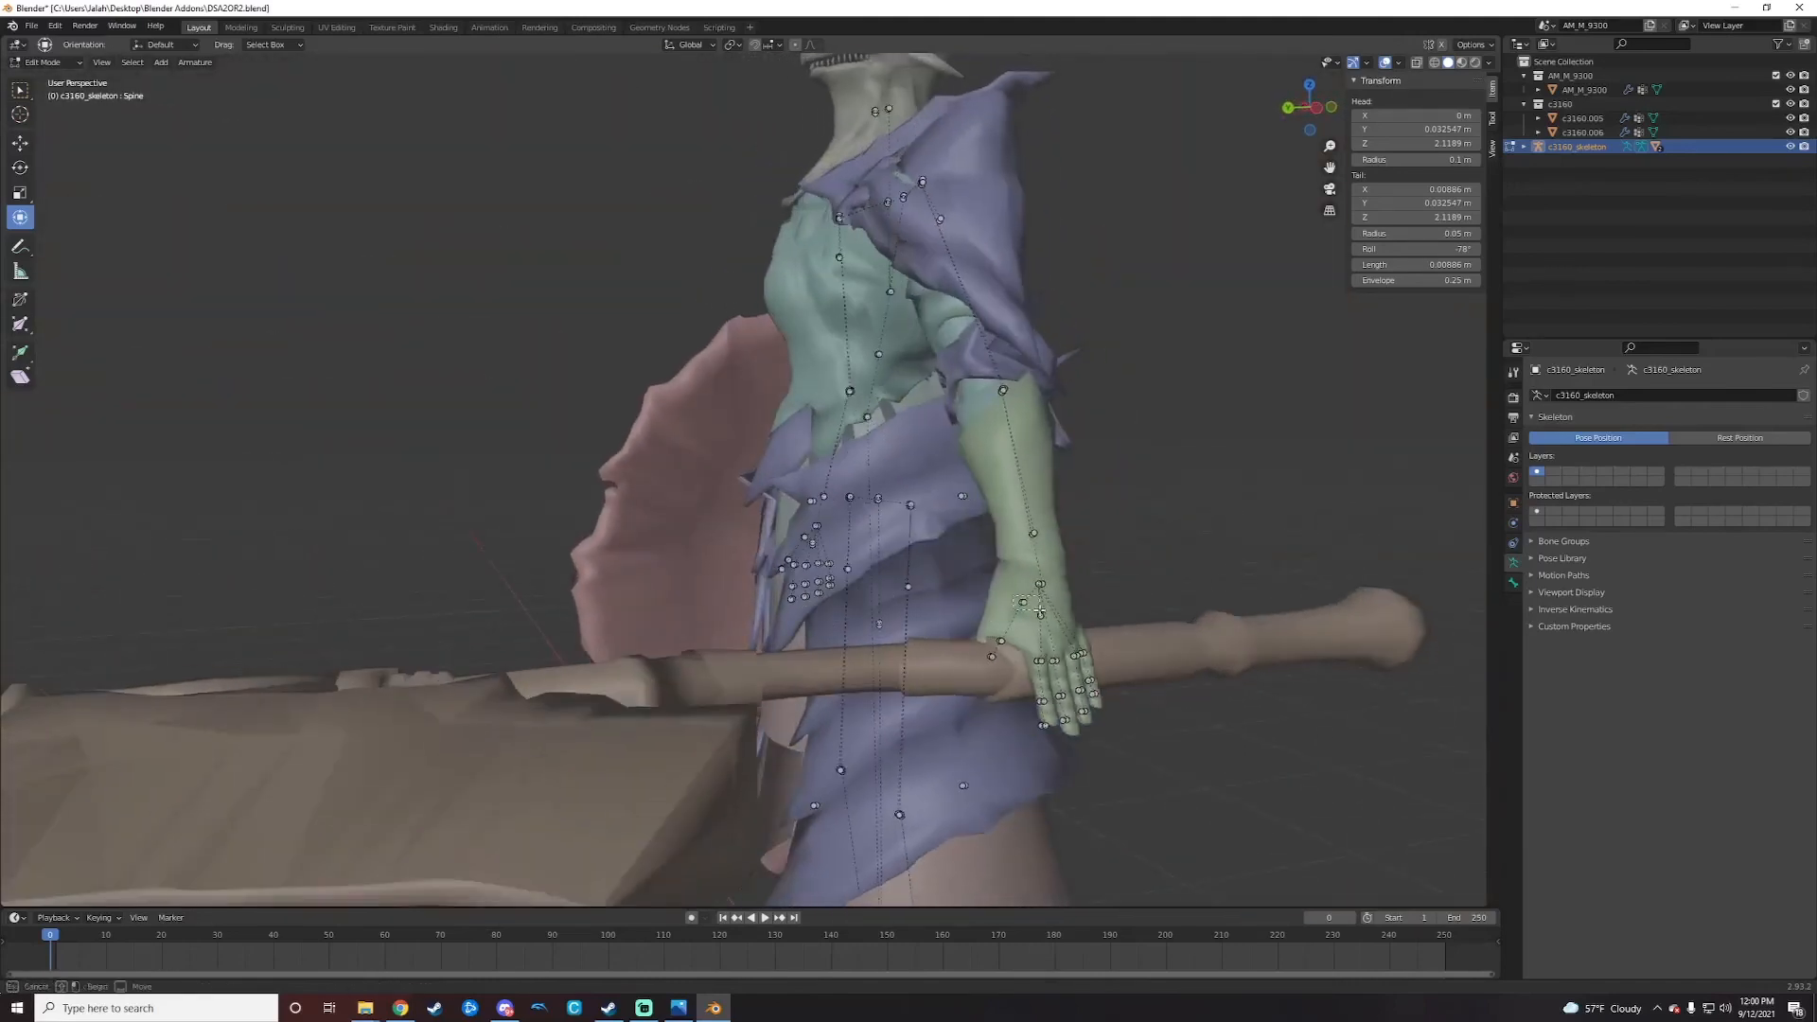
{"action": "left_click_drag", "start_coordinate": [1031, 608], "coordinate": [1032, 610]}
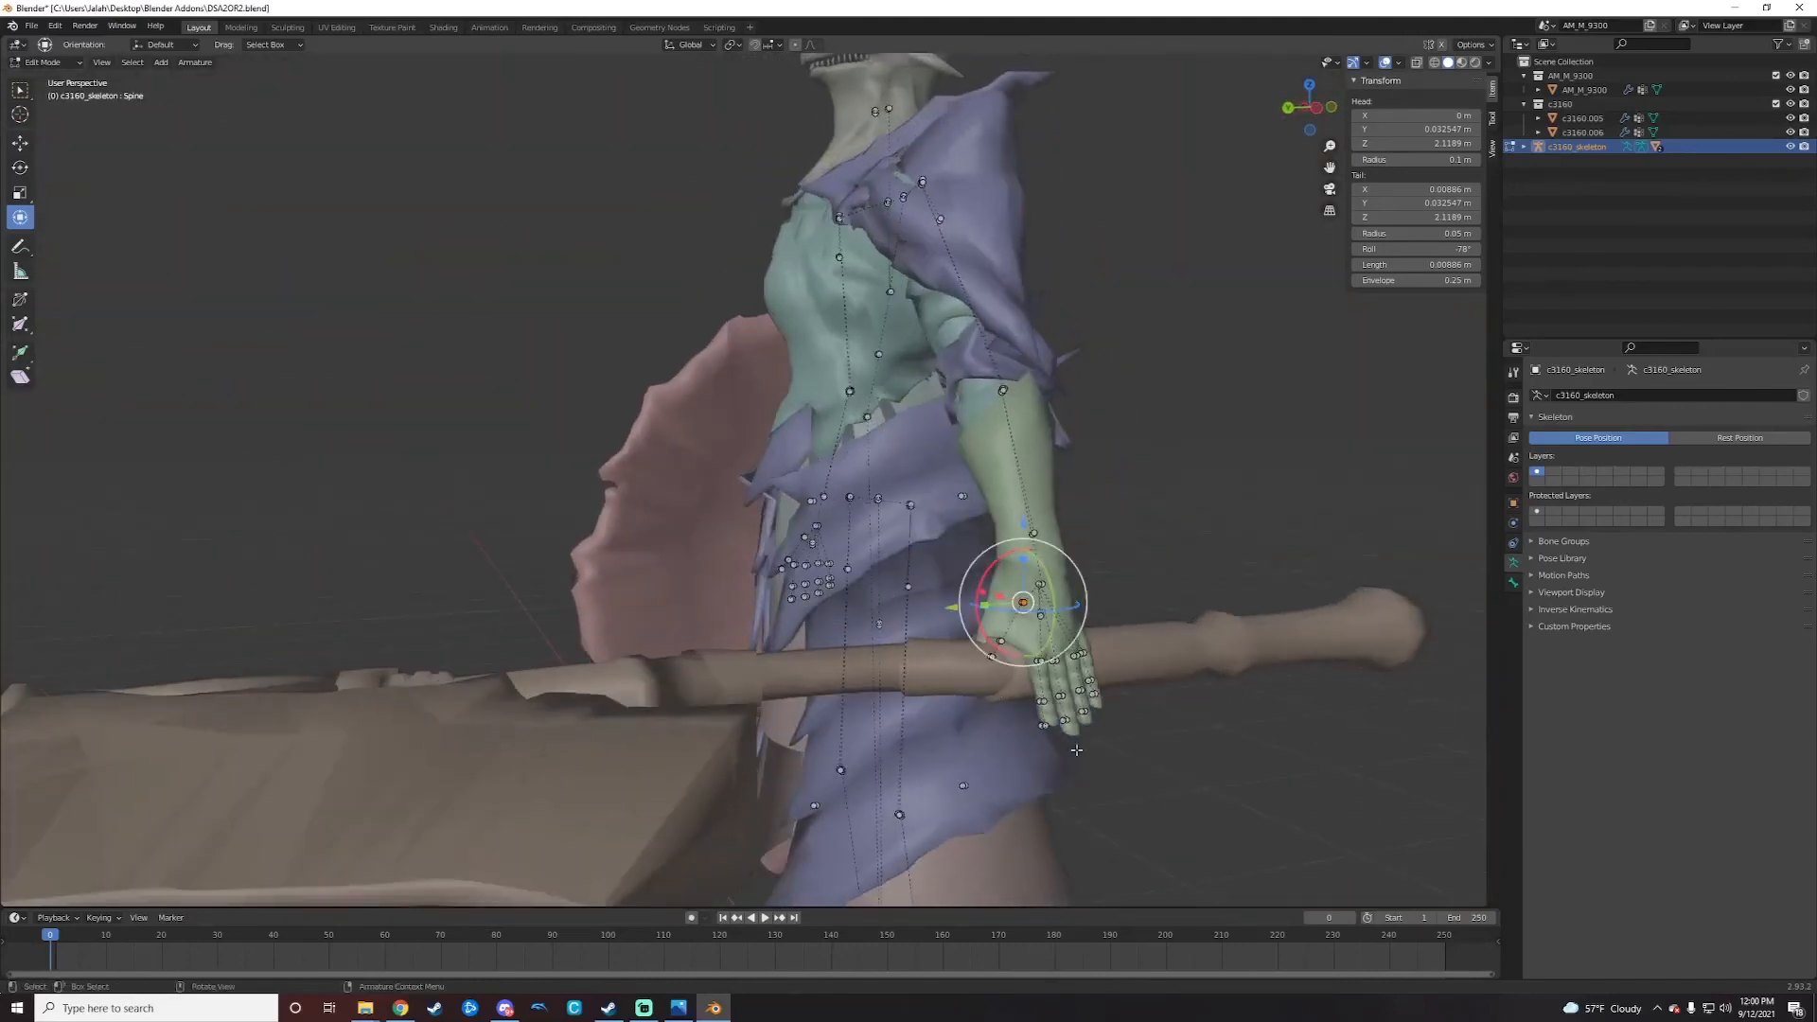
{"action": "middle_click_drag", "start_coordinate": [1141, 576], "coordinate": [595, 560]}
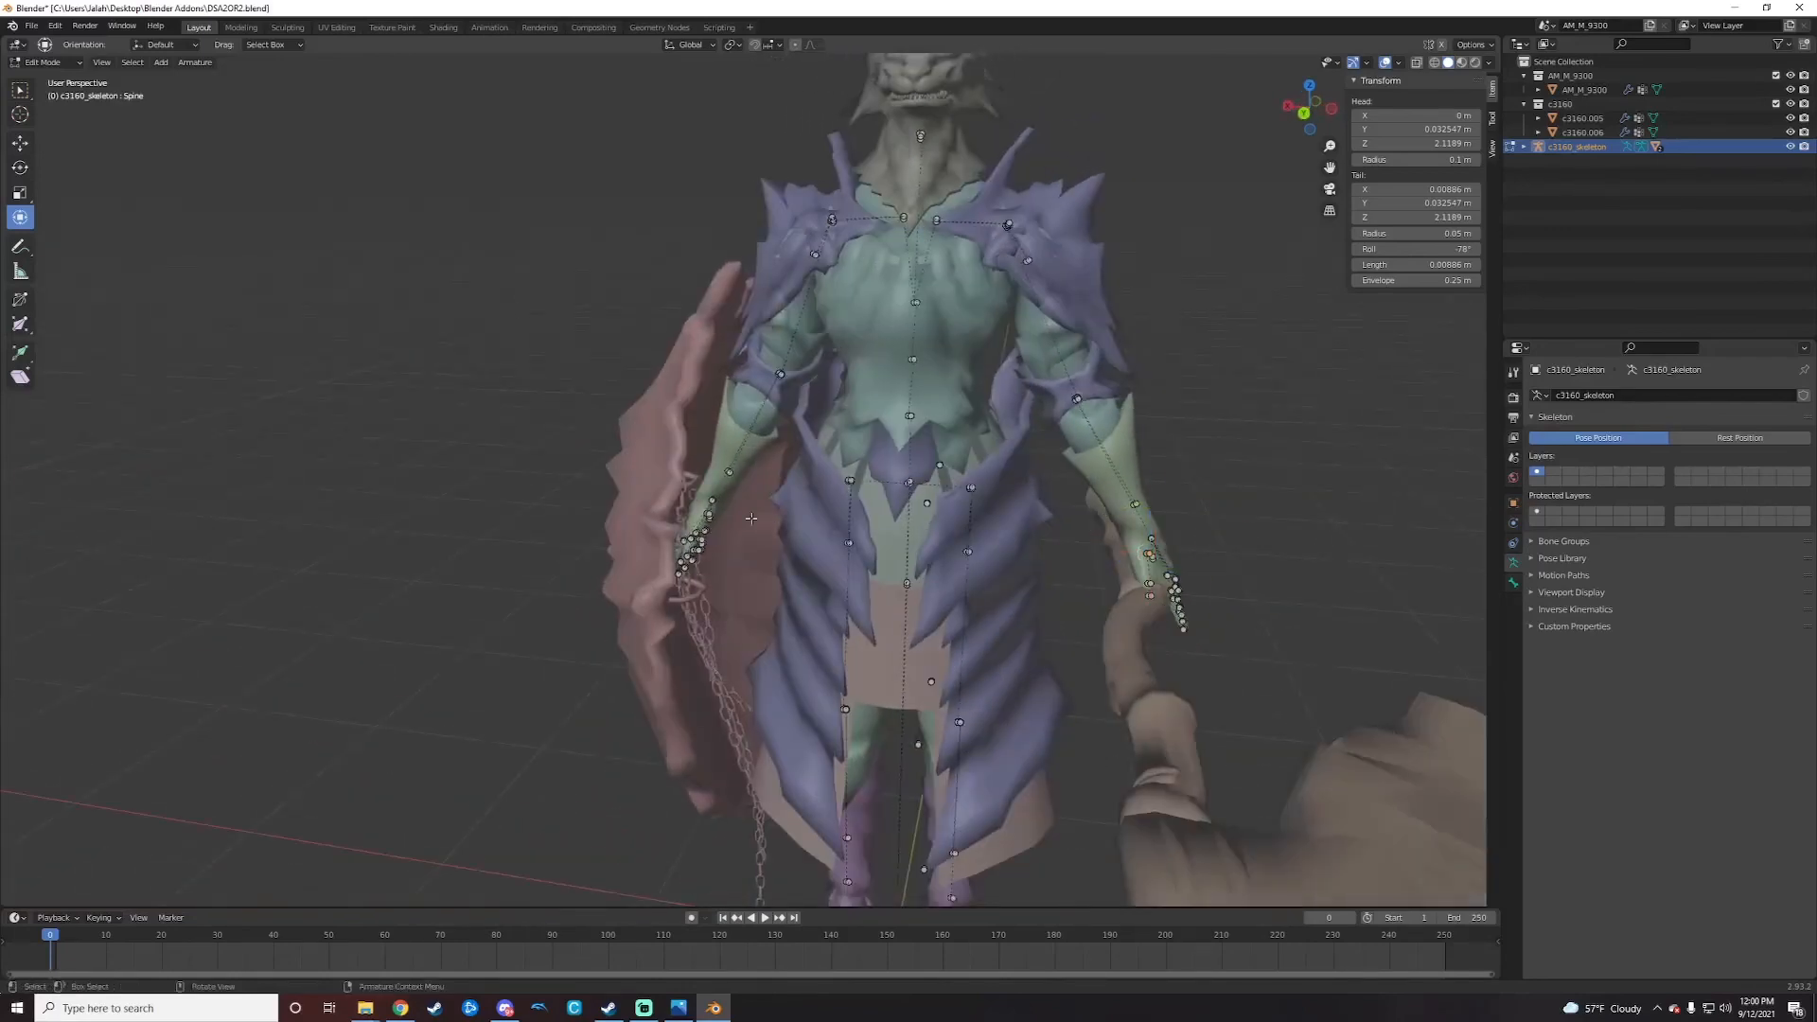
{"action": "scroll", "coordinate": [750, 519], "scroll_direction": "down", "scroll_amount": 2}
{"action": "middle_click_drag", "start_coordinate": [928, 508], "coordinate": [954, 487]}
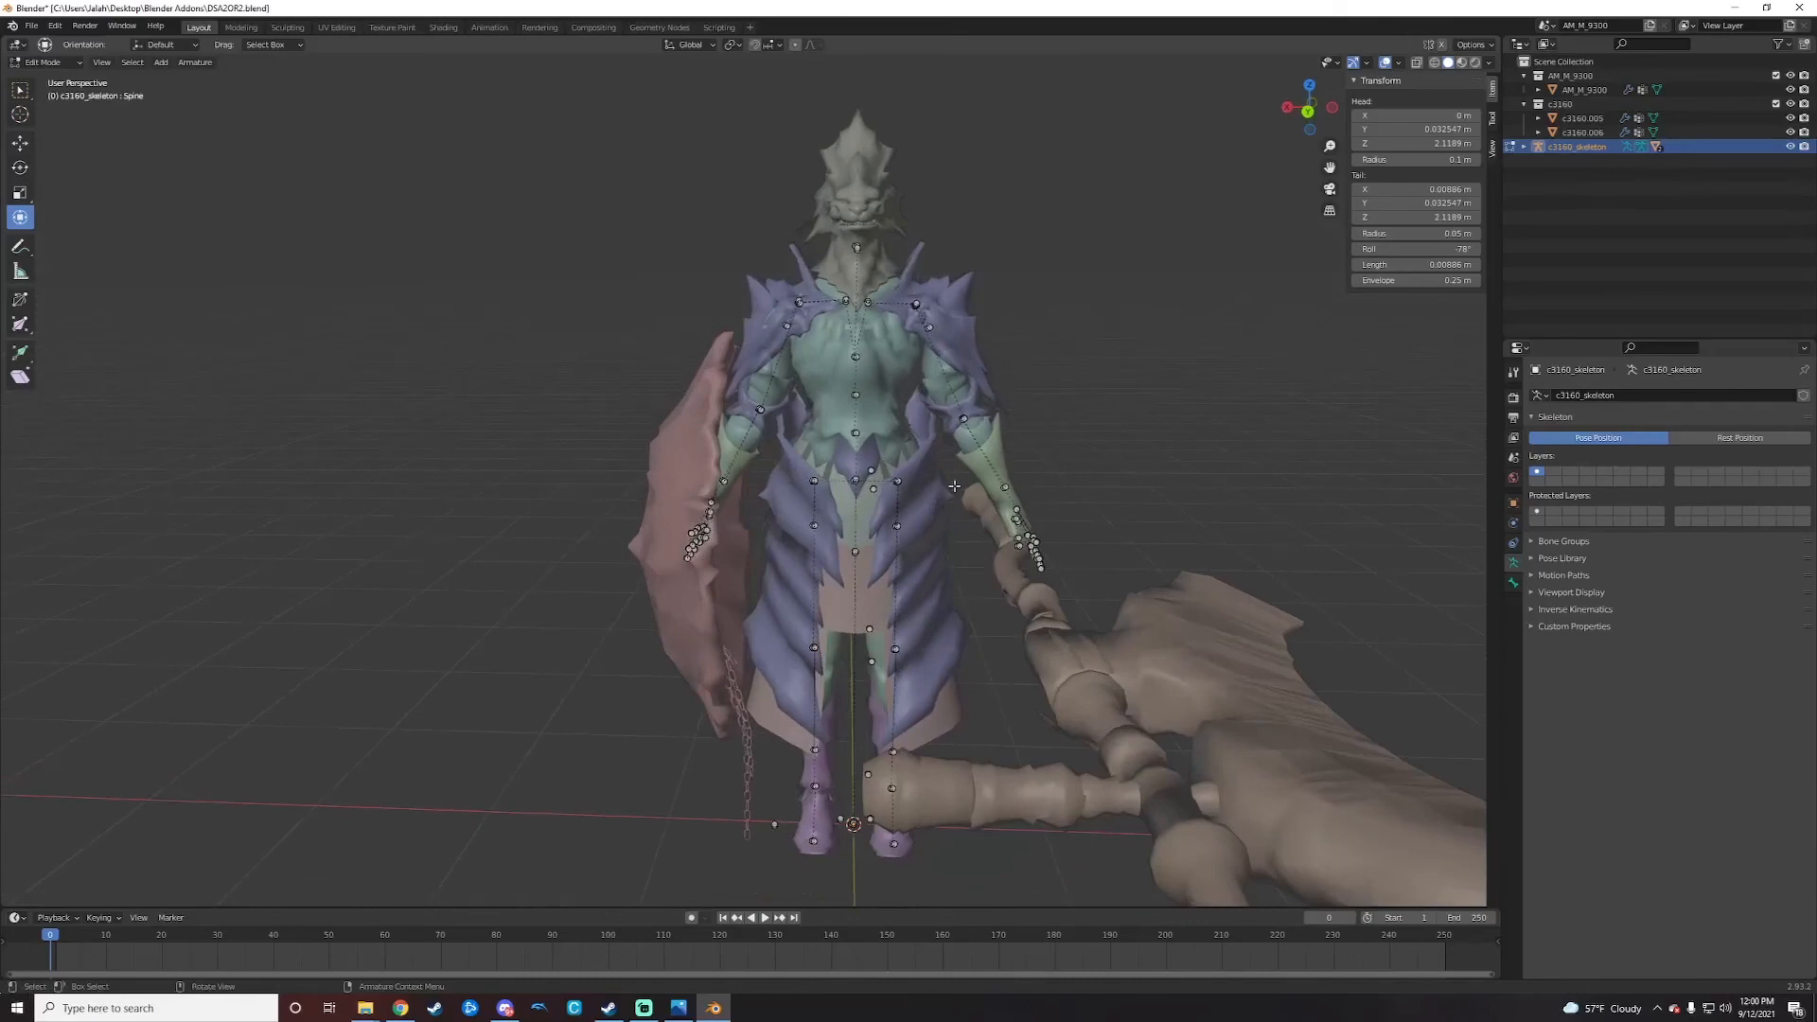
{"action": "middle_click_drag", "start_coordinate": [1015, 552], "coordinate": [1068, 596]}
{"action": "scroll", "coordinate": [1035, 562], "scroll_direction": "down", "scroll_amount": 2}
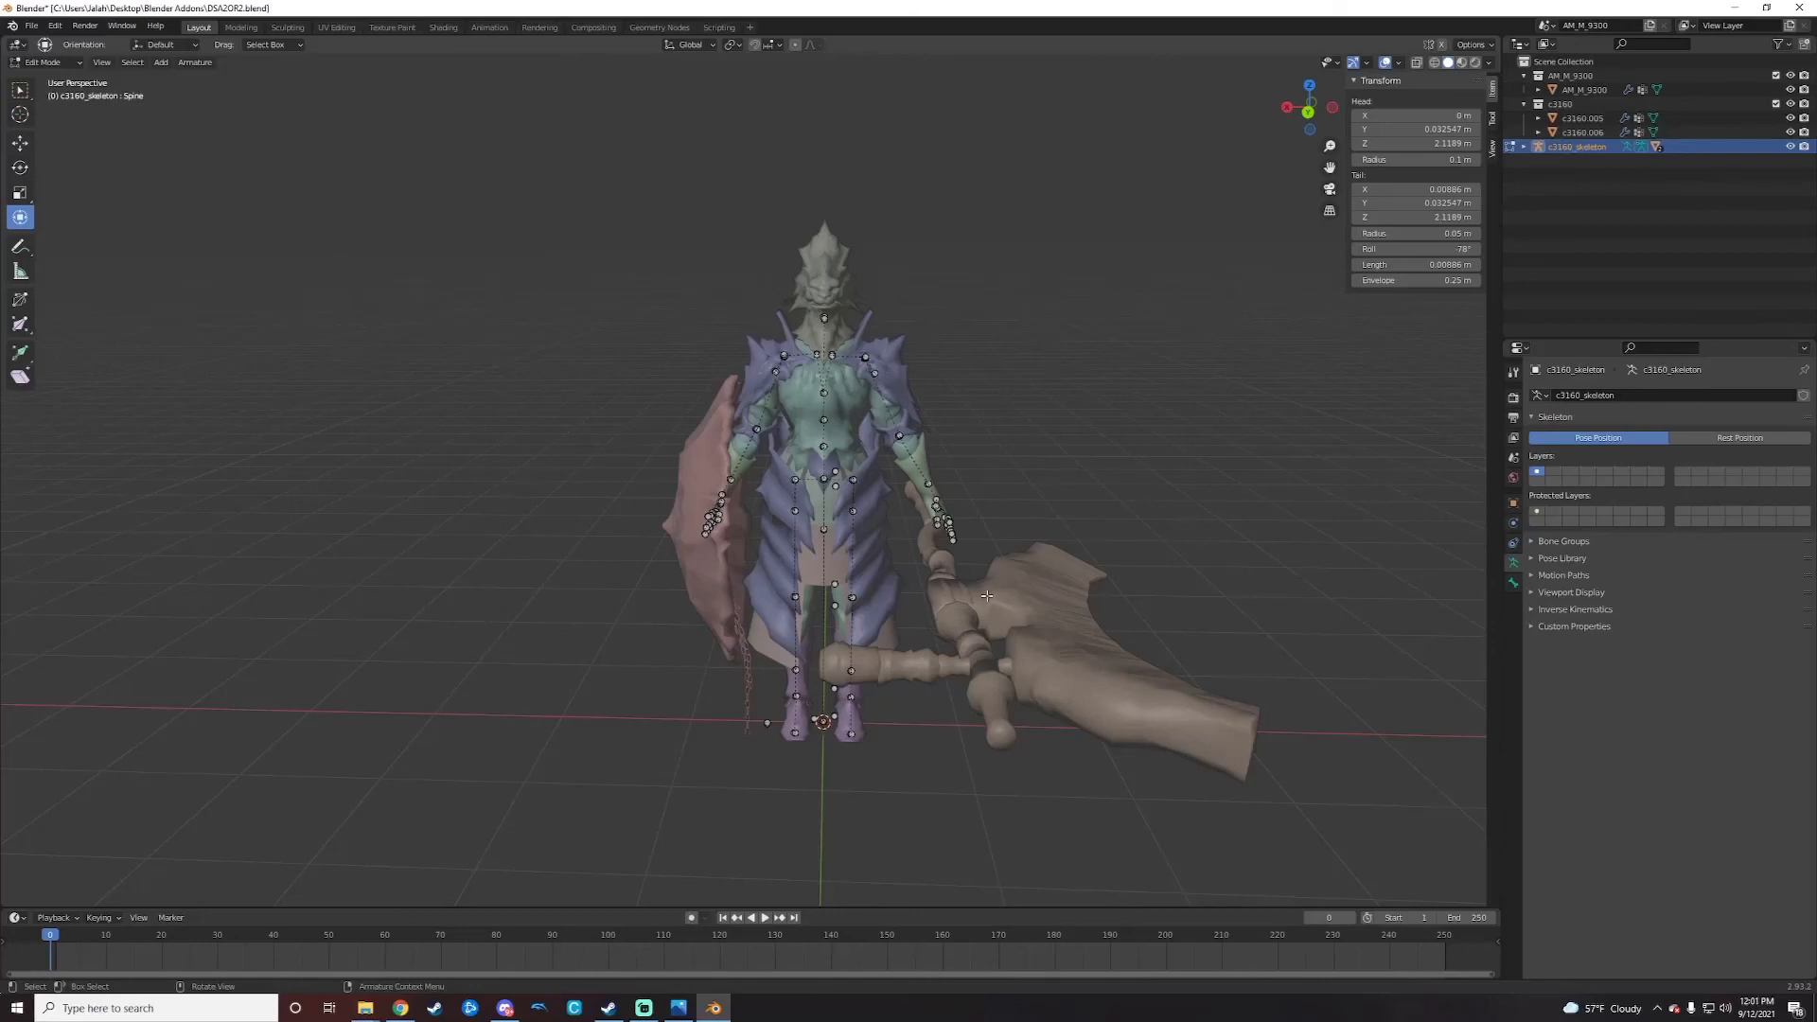
Step: Return to Object Mode, select the weapon mesh c3160.005, and examine its orientation from the side
{"action": "left_click", "coordinate": [57, 61]}
{"action": "left_click", "coordinate": [38, 75]}
{"action": "left_click", "coordinate": [987, 596]}
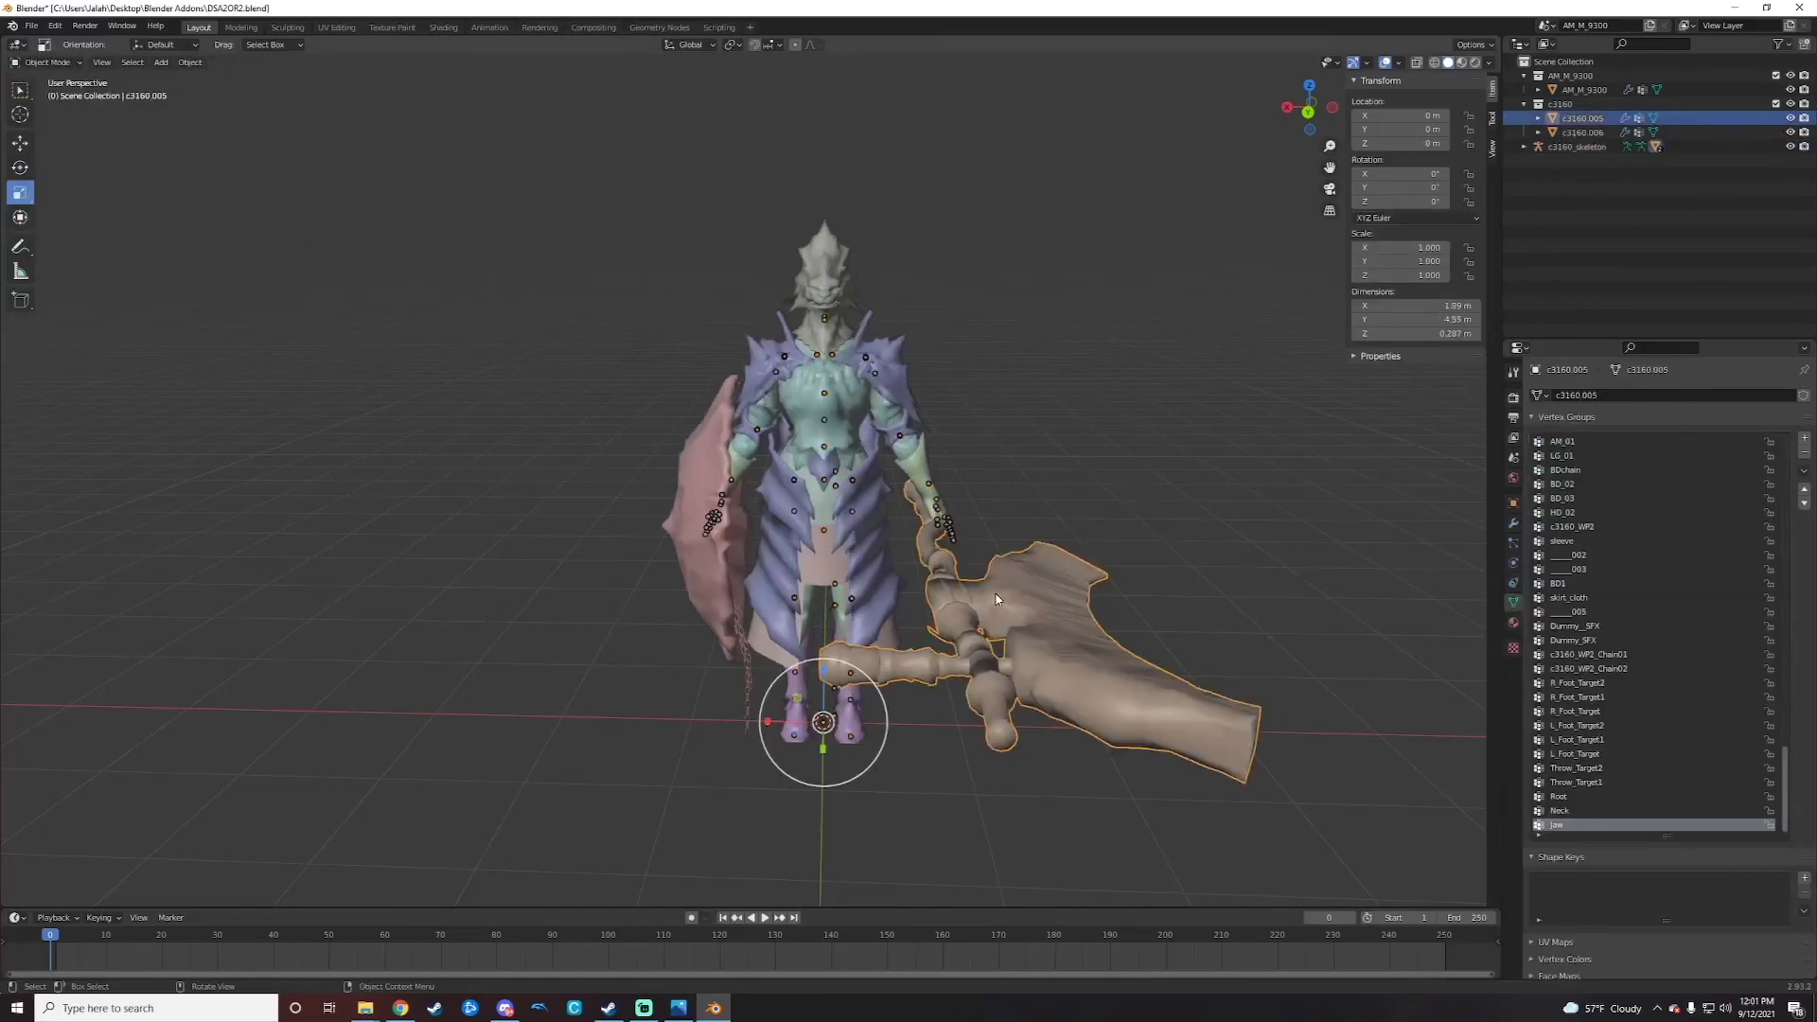
{"action": "middle_click_drag", "start_coordinate": [951, 551], "coordinate": [834, 550]}
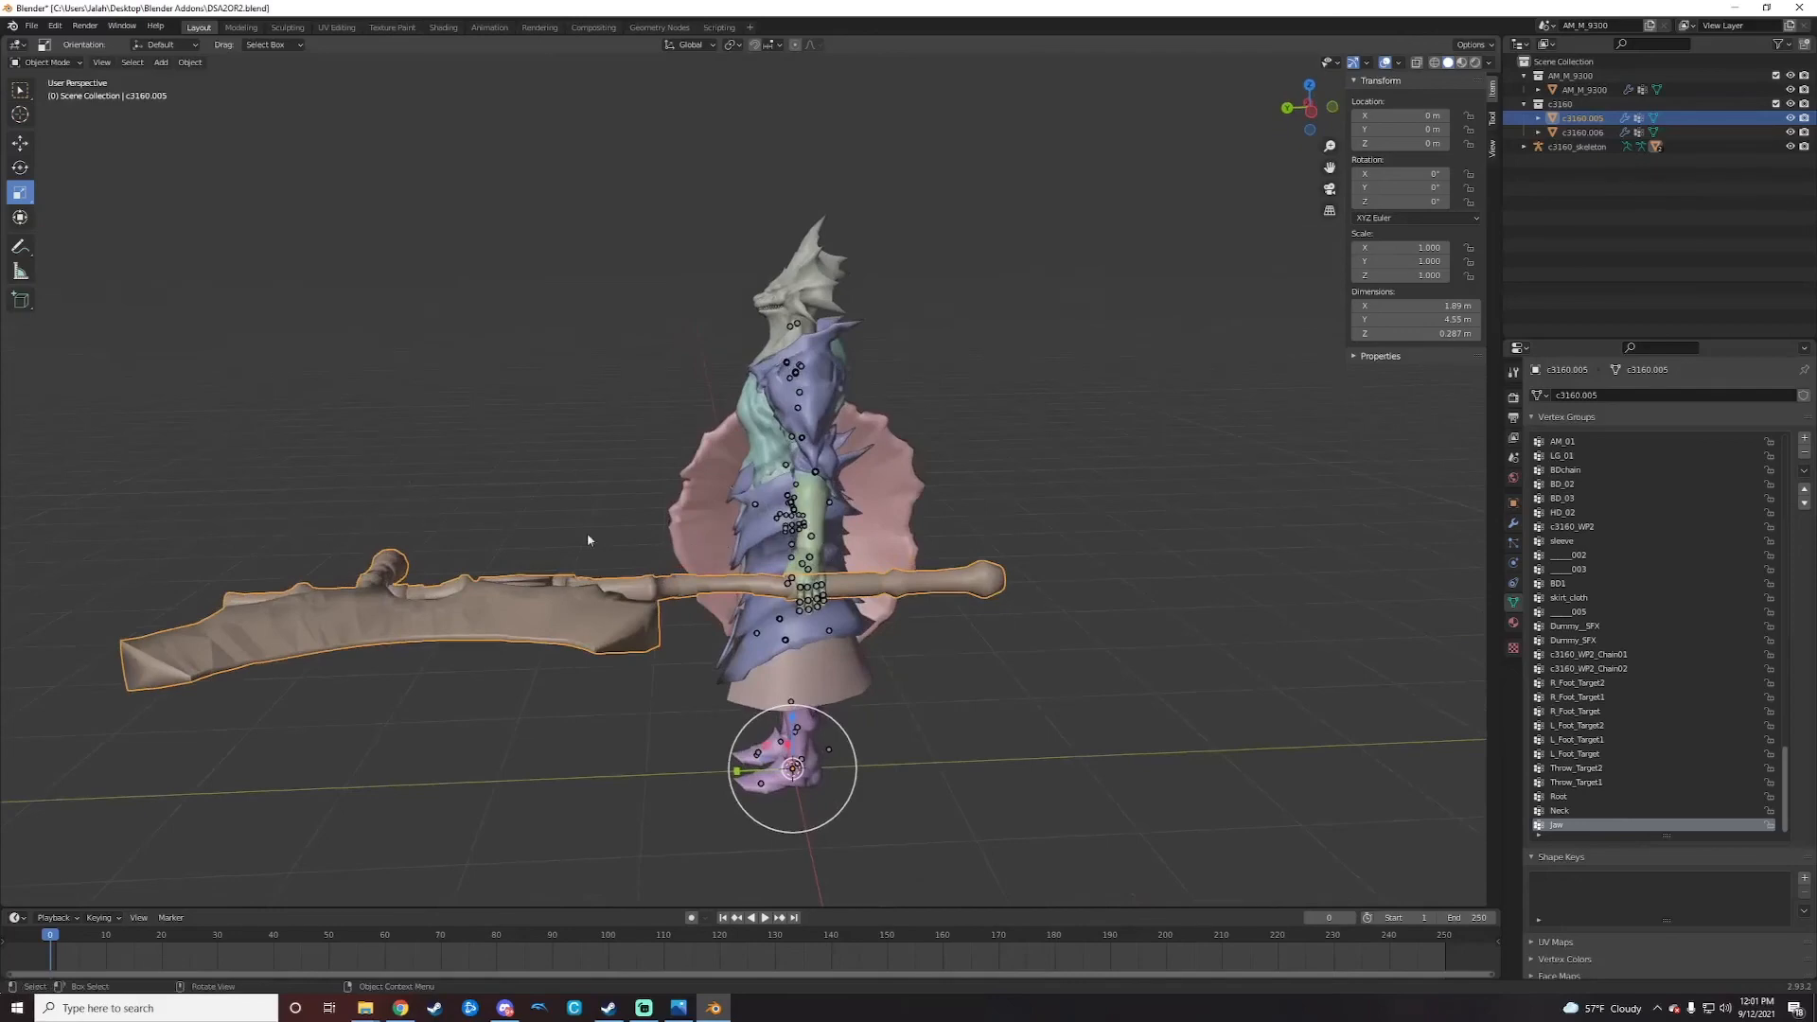
{"action": "middle_click_drag", "start_coordinate": [496, 494], "coordinate": [547, 452]}
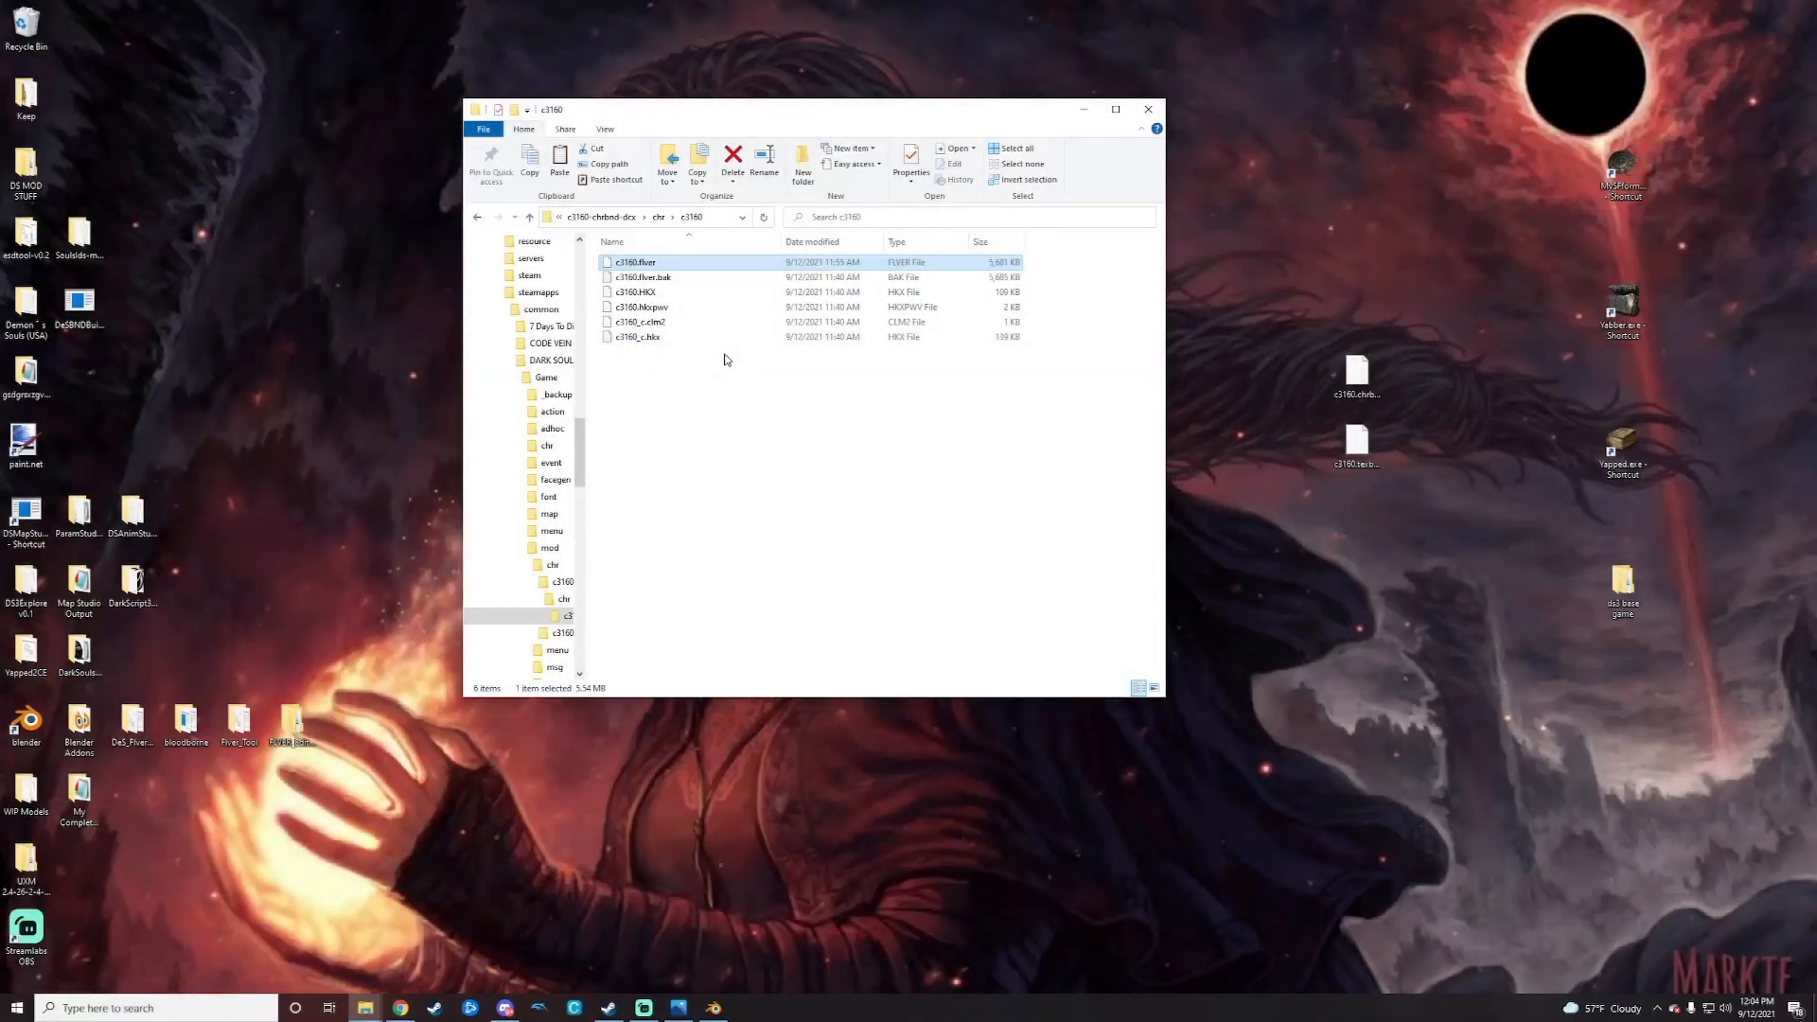
Step: Minimize the c3160 folder window to reach the desktop
{"action": "left_click", "coordinate": [1084, 109]}
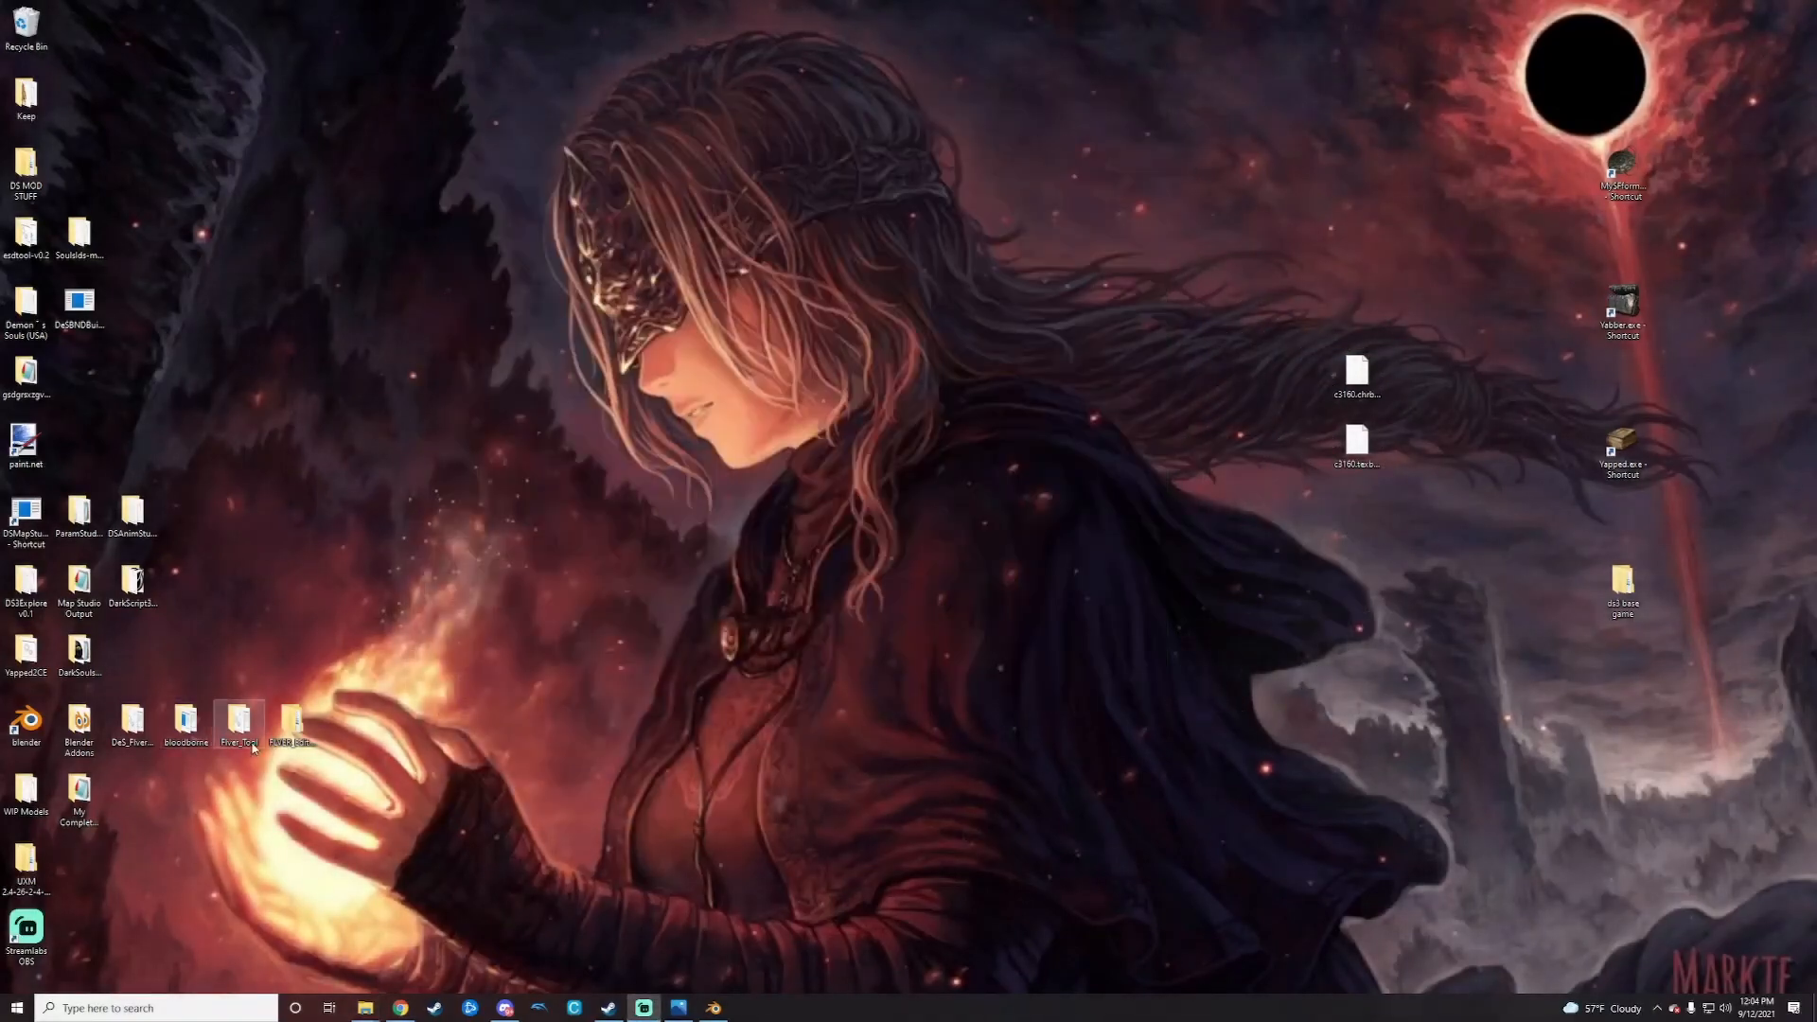